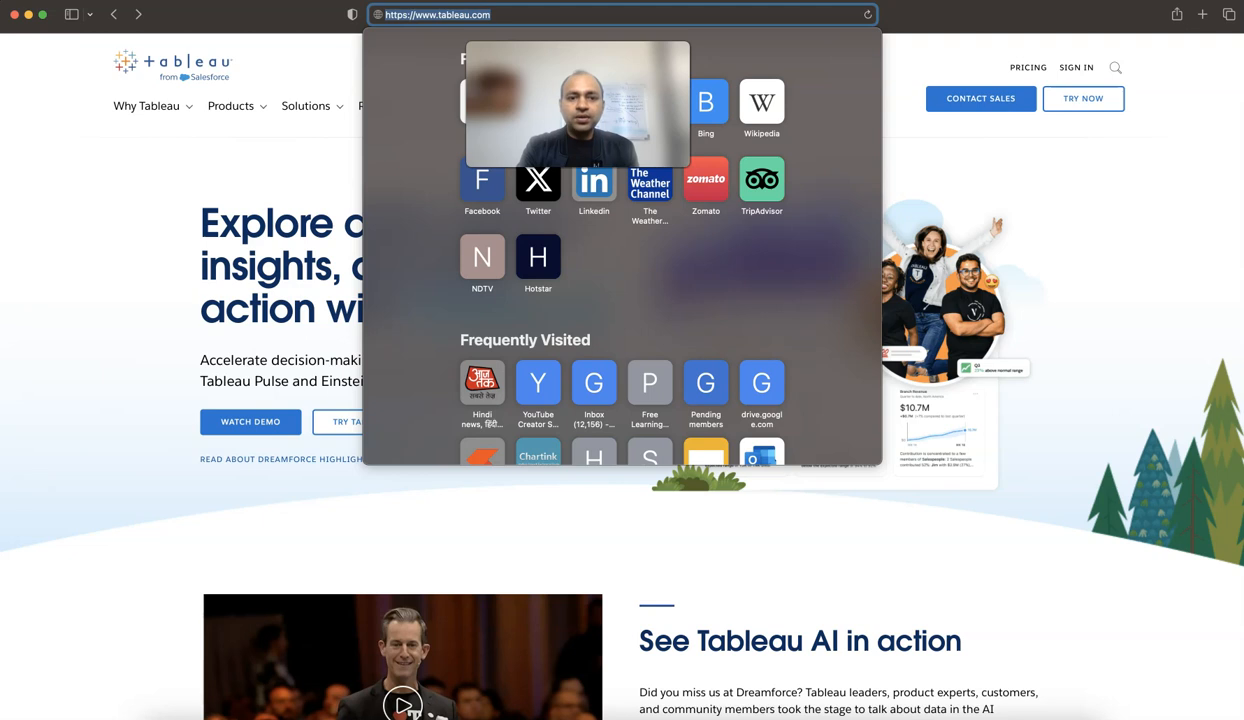
# Step: Look through the Tableau home page down to the section on creating and sharing with Tableau Public, and return to its beginning
pyautogui.press('Escape')
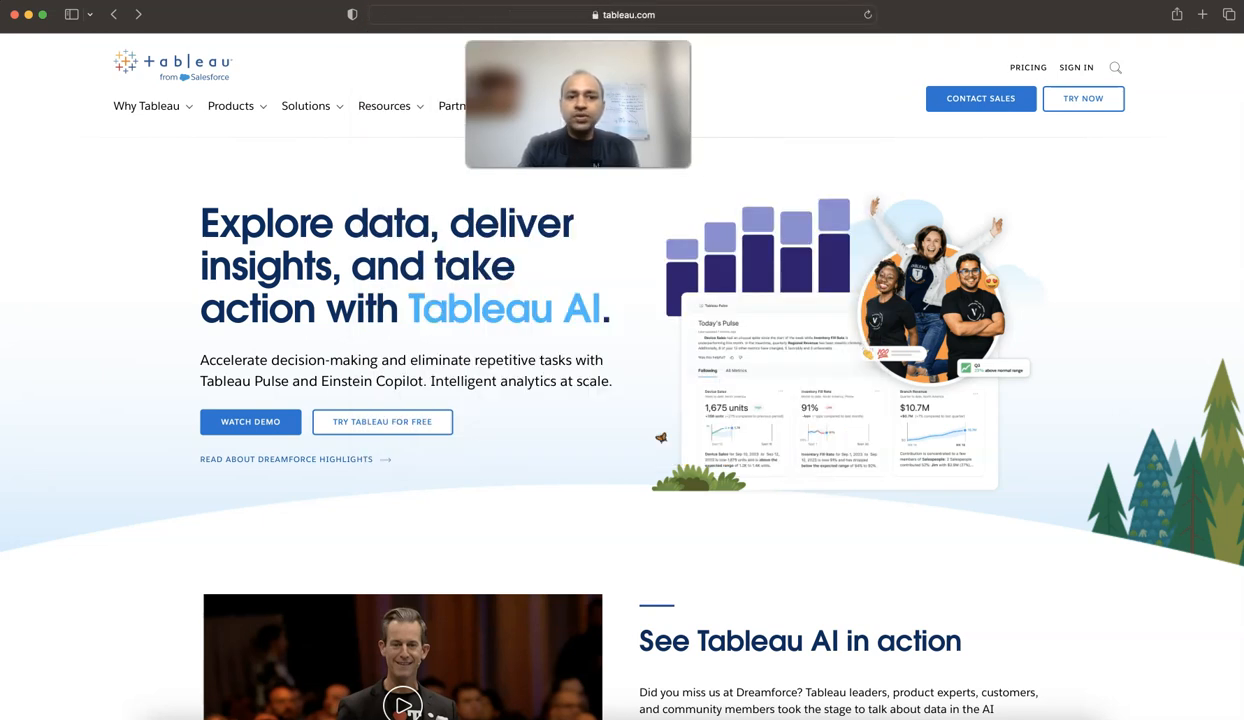
pyautogui.scroll(-2, 622, 400)
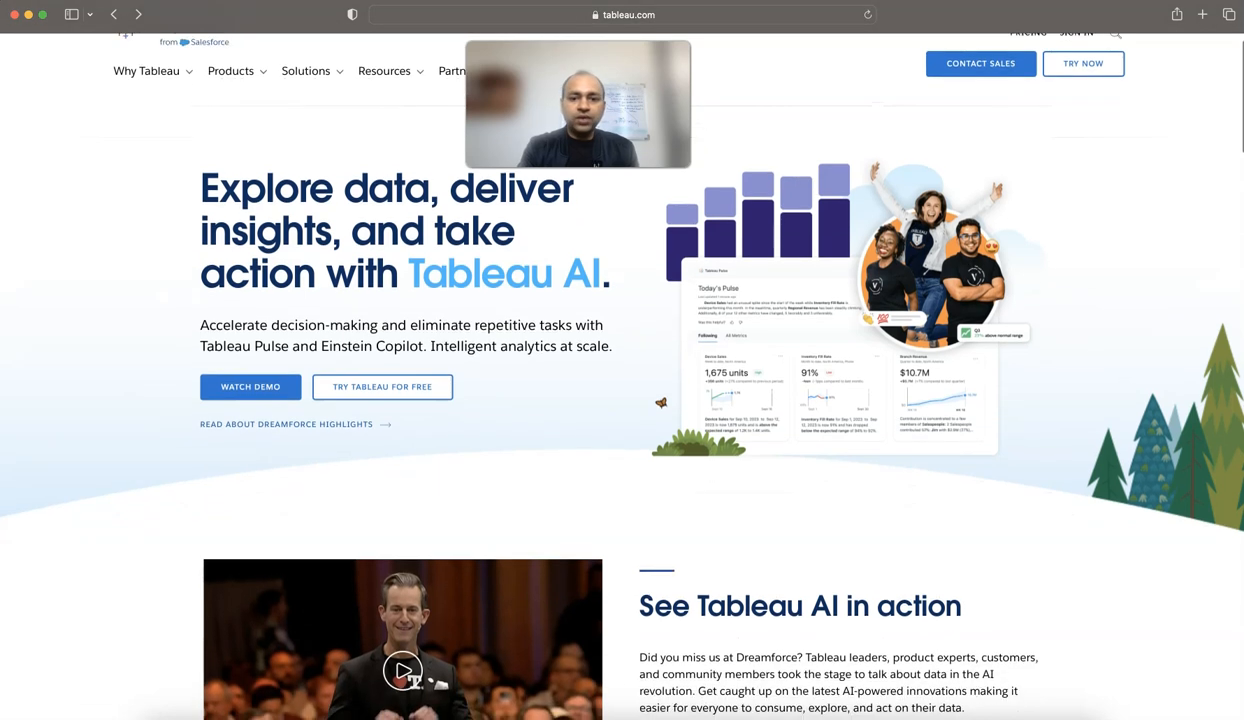
pyautogui.scroll(2, 622, 400)
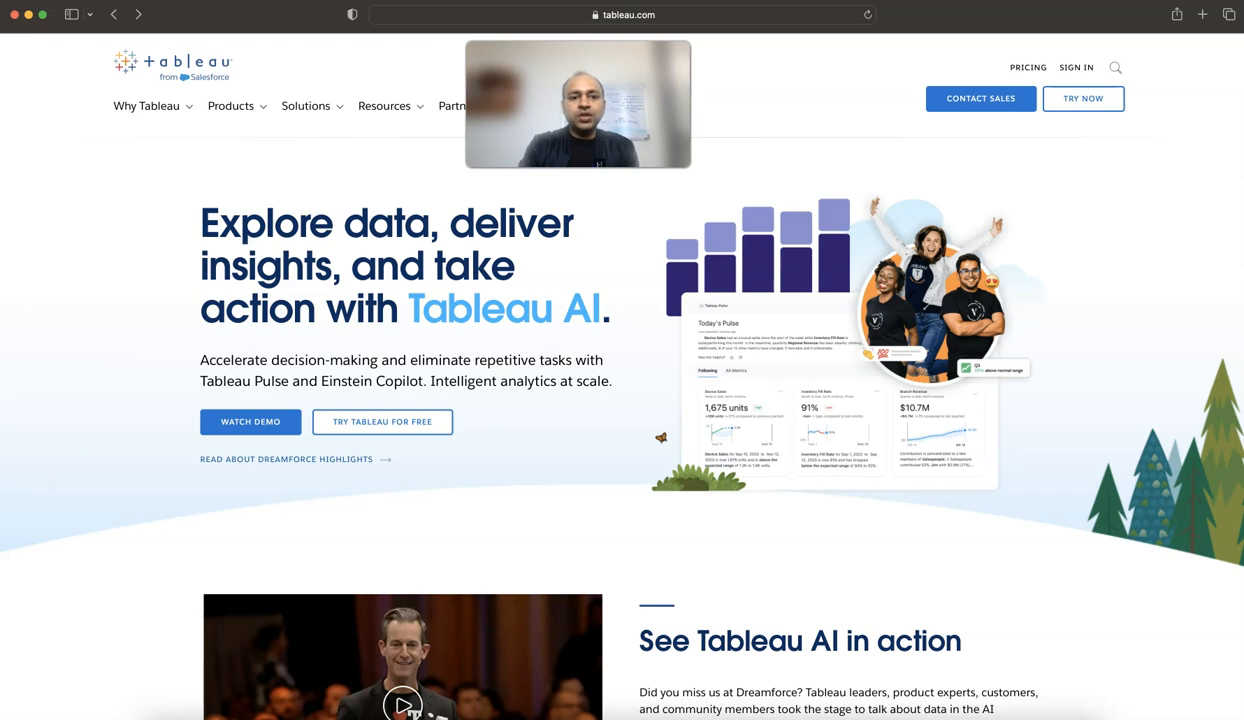
pyautogui.scroll(-10, 622, 400)
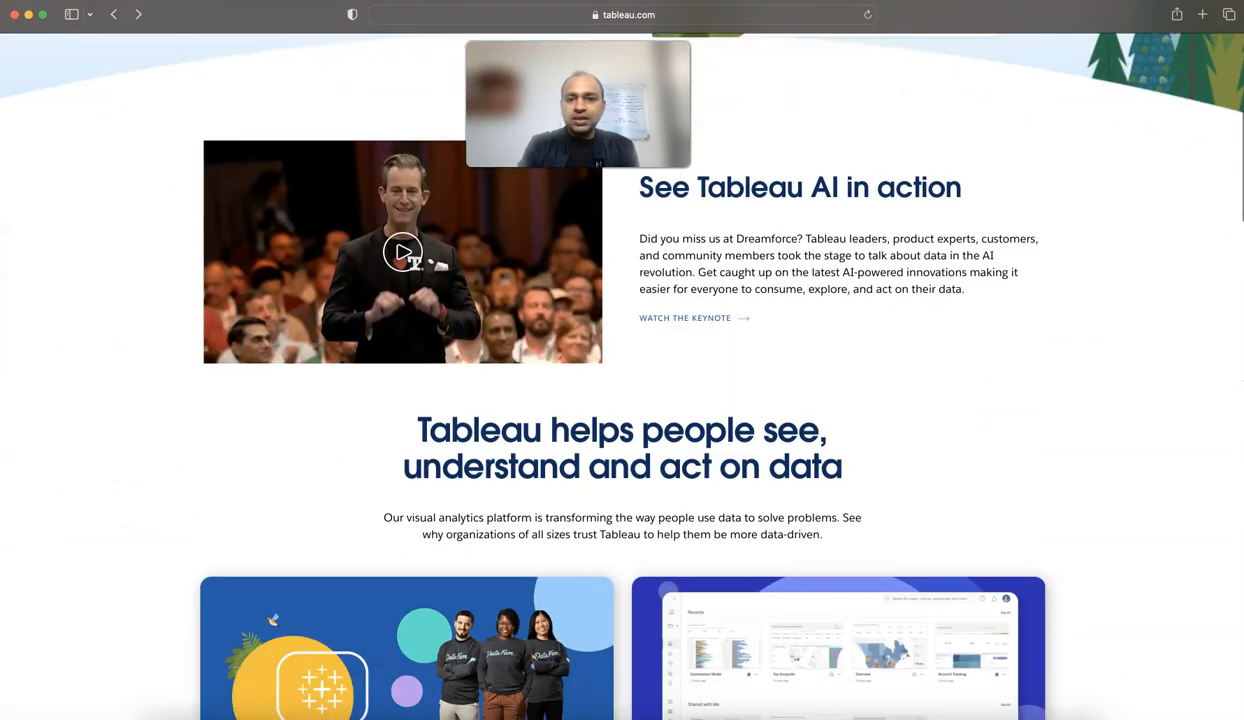
pyautogui.scroll(-4, 622, 400)
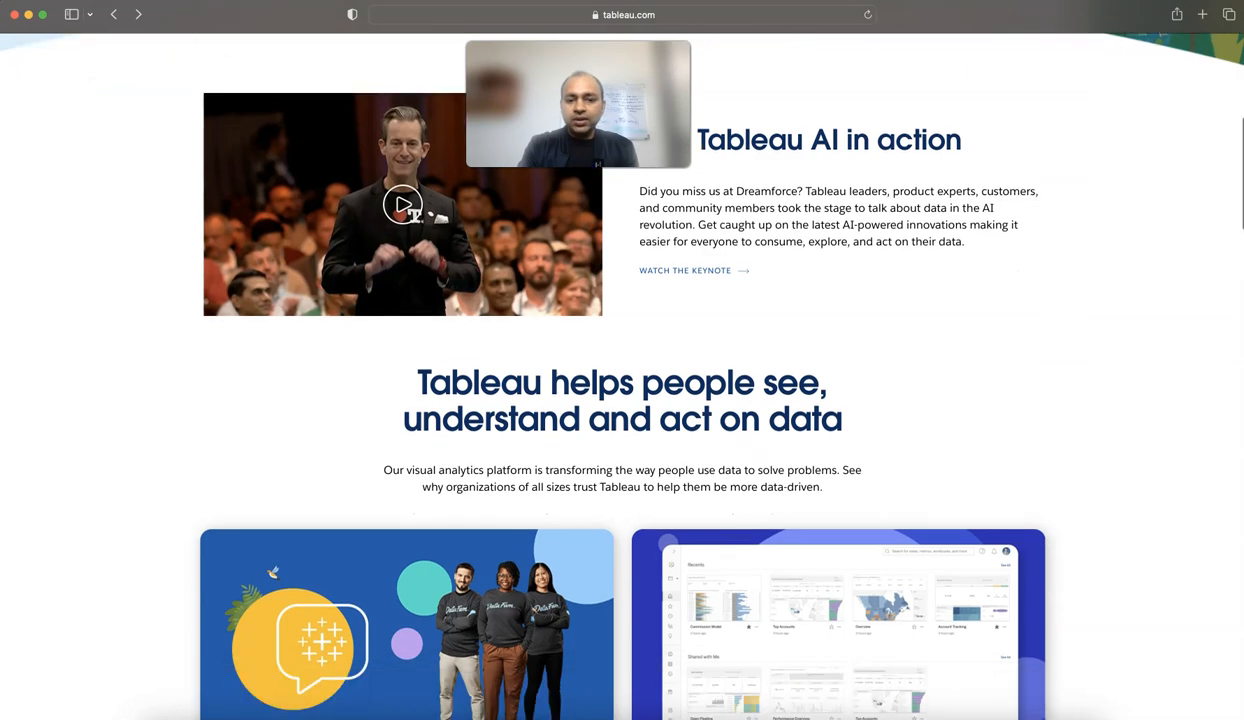
pyautogui.scroll(-20, 622, 400)
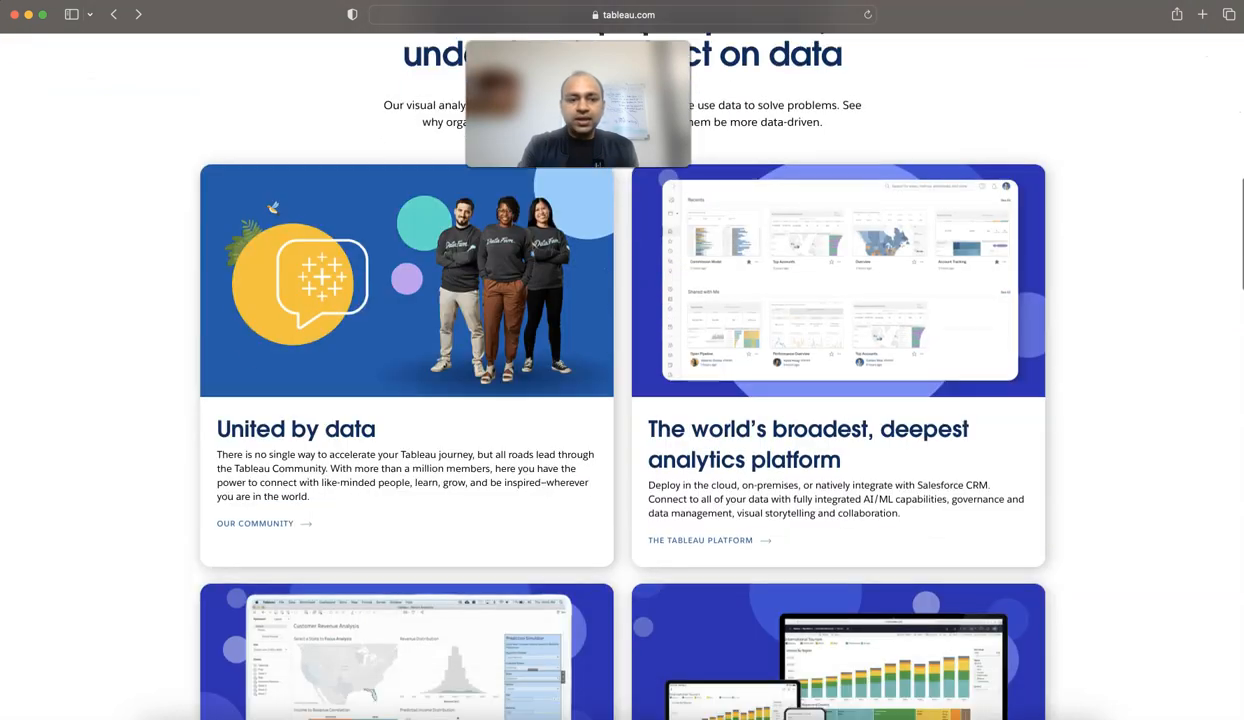
pyautogui.scroll(-3, 622, 400)
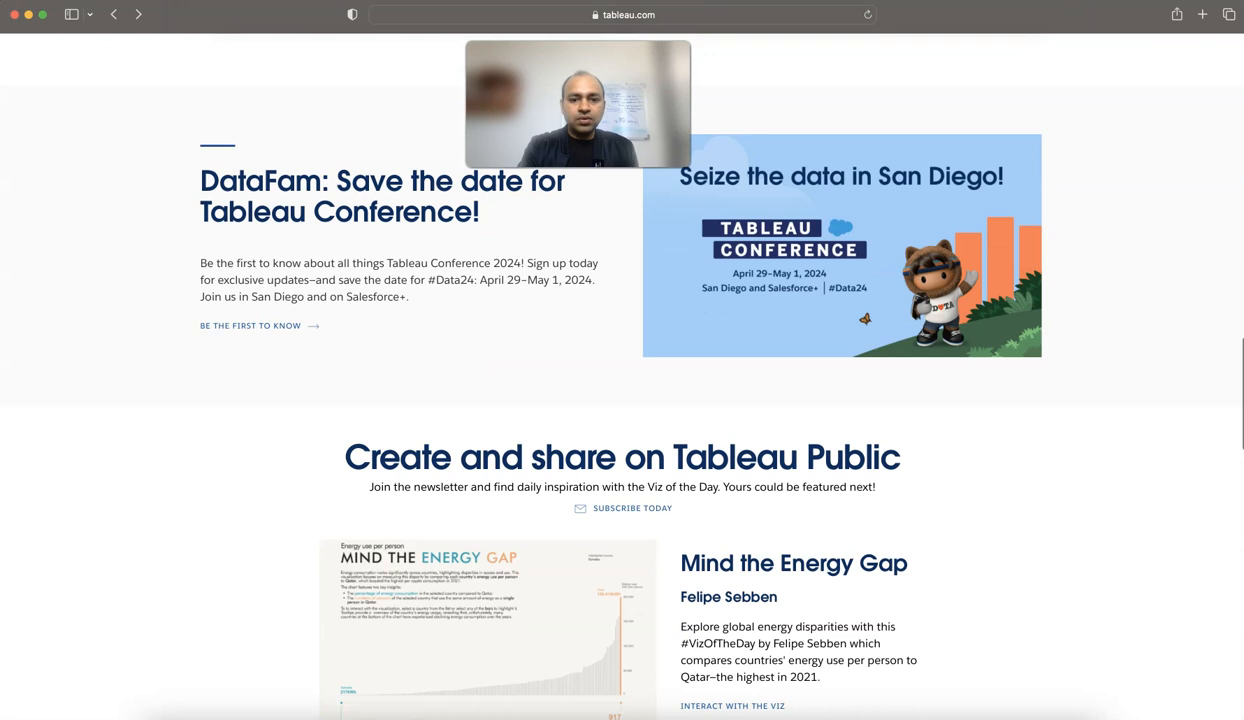
pyautogui.scroll(20, 622, 400)
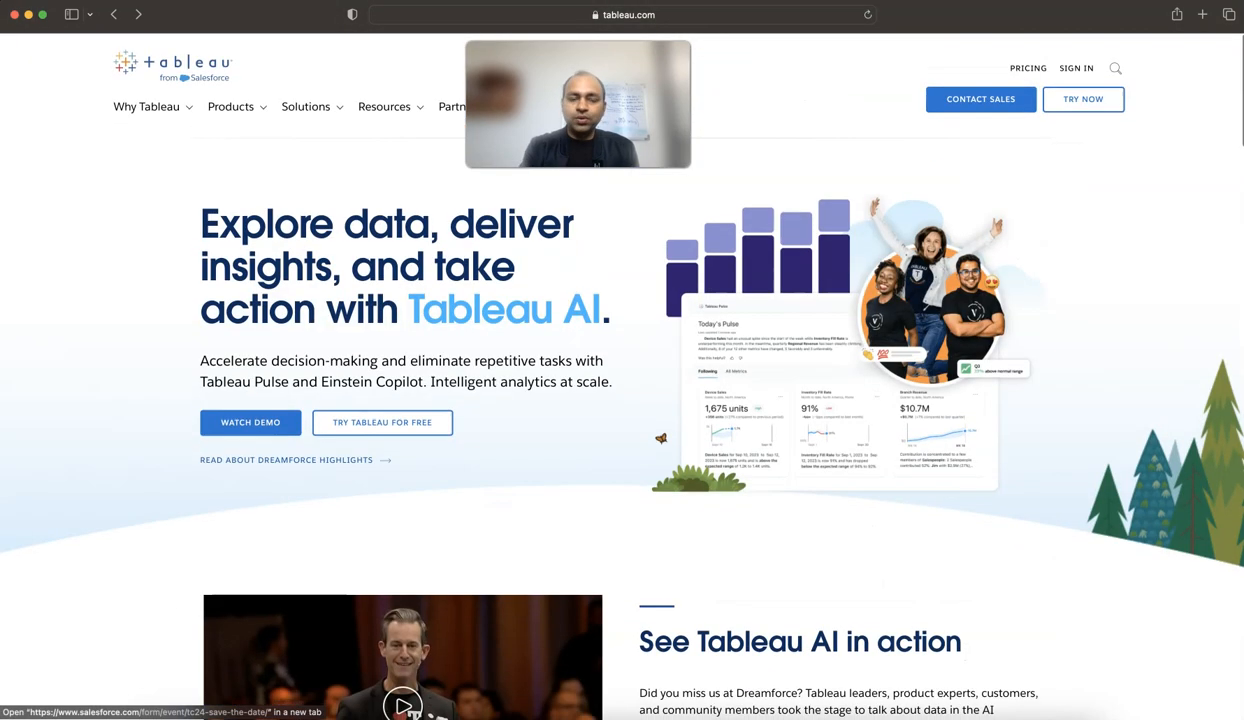
# Step: Open the Tableau Public product page and go on to the Tableau Public website
pyautogui.moveTo(147, 106)
pyautogui.moveTo(231, 106)
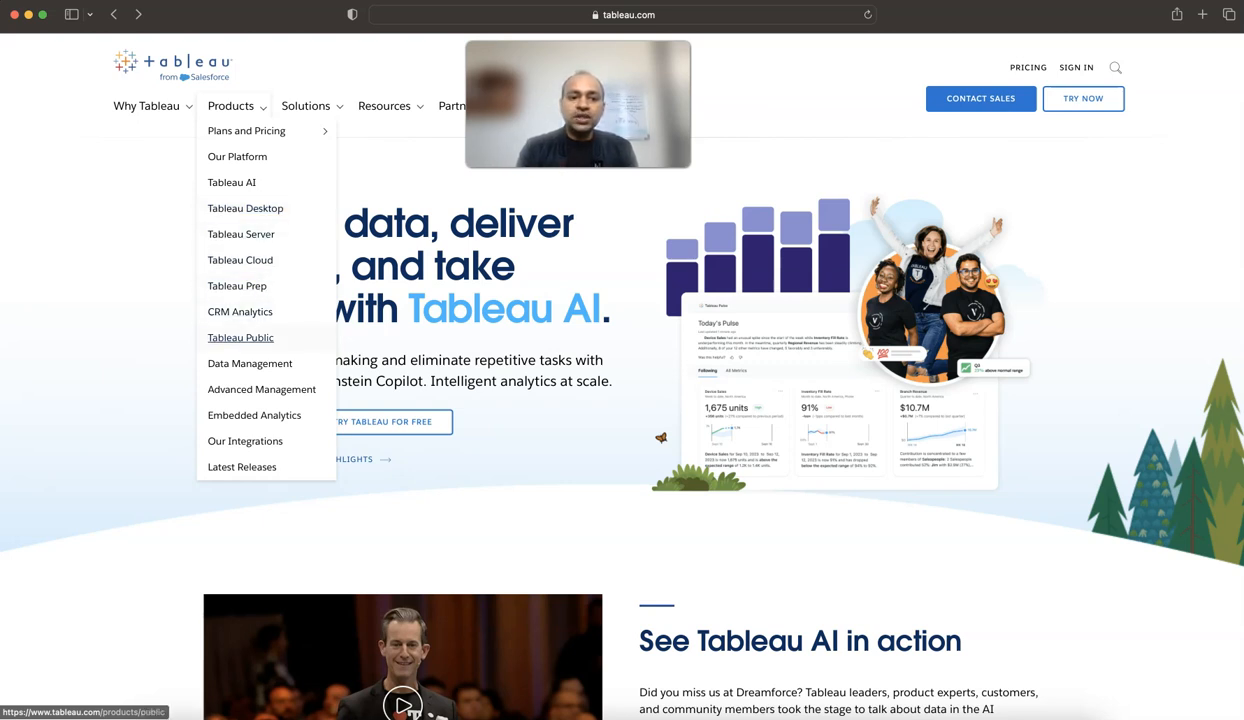
pyautogui.click(240, 337)
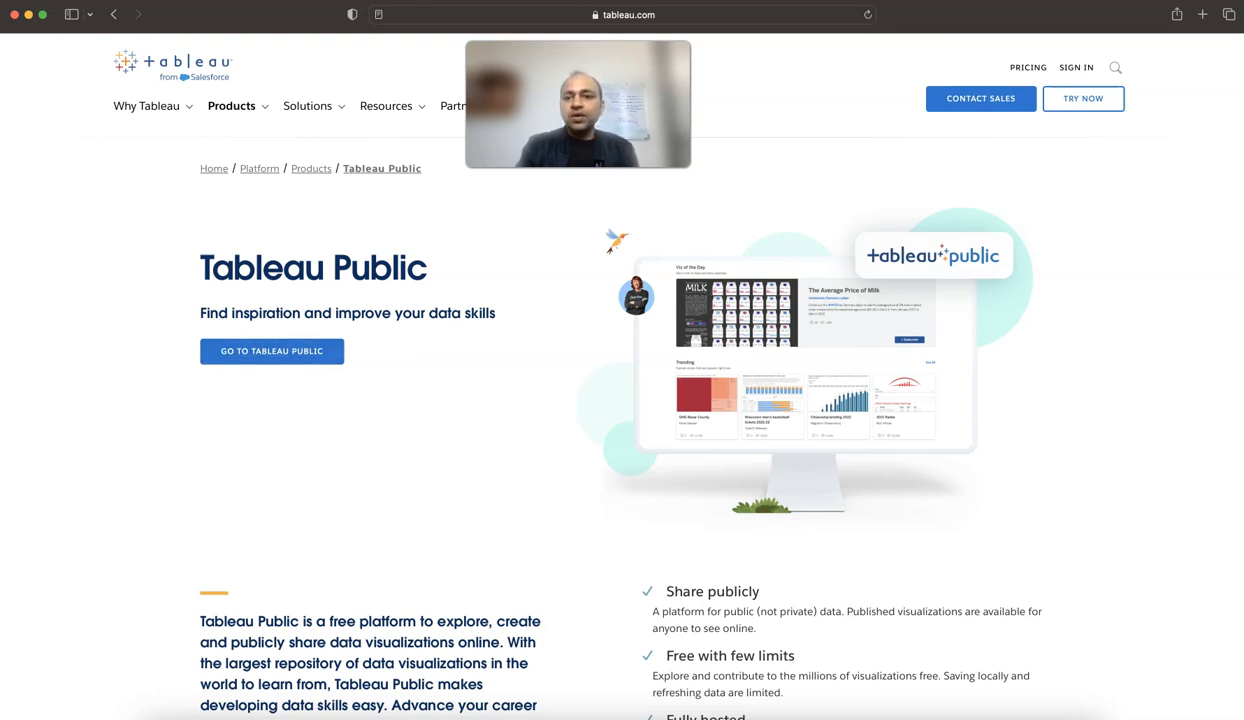
pyautogui.click(272, 351)
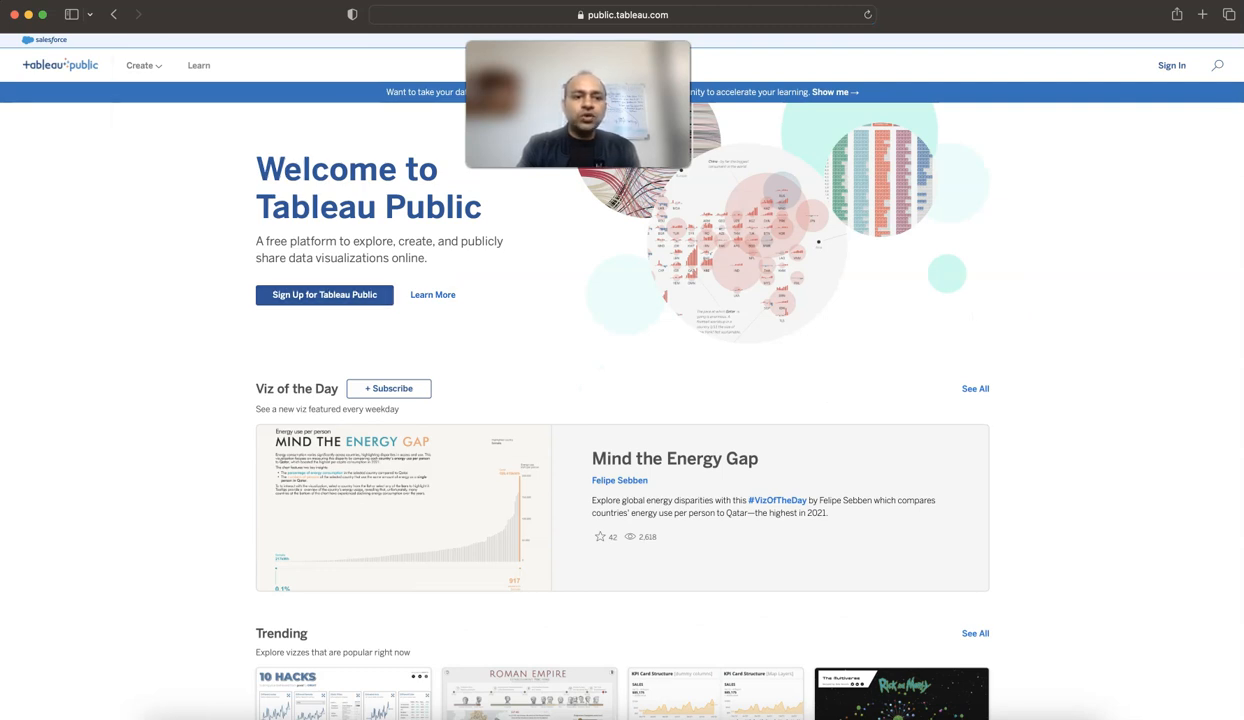
pyautogui.moveTo(144, 66)
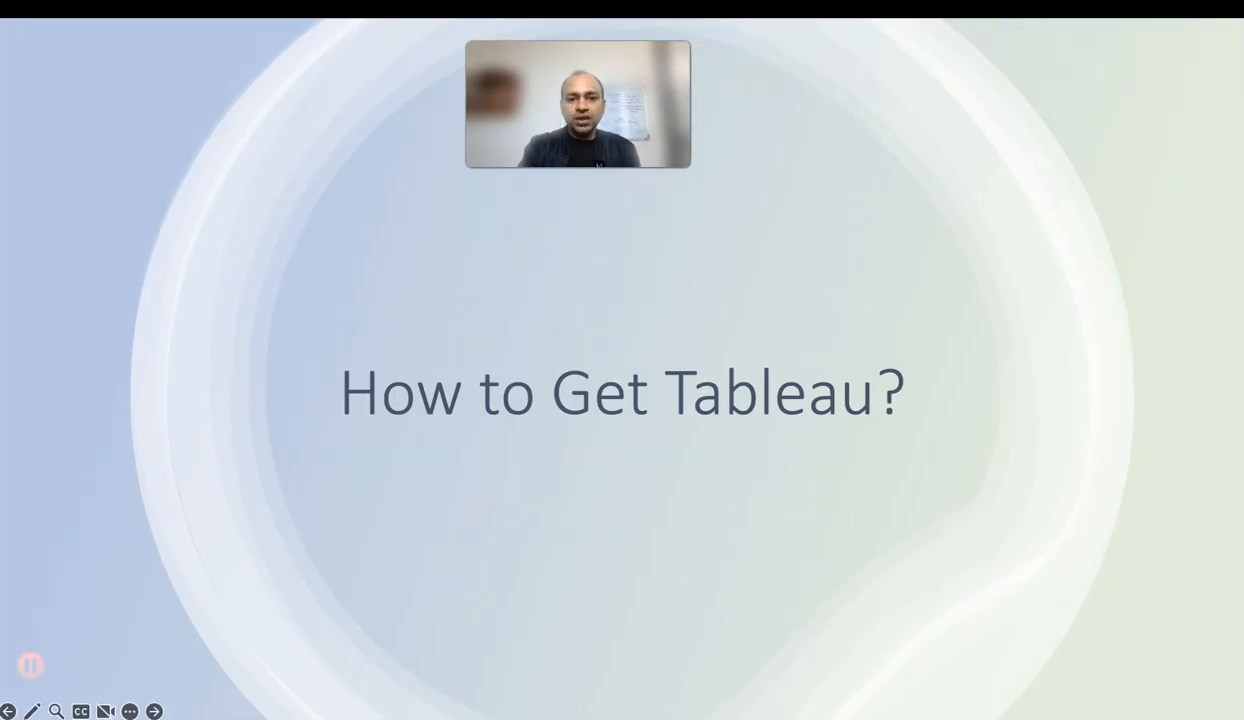
# Step: View the account creation form for Tableau Public and go back to the Tableau Public welcome page
pyautogui.press('Right')
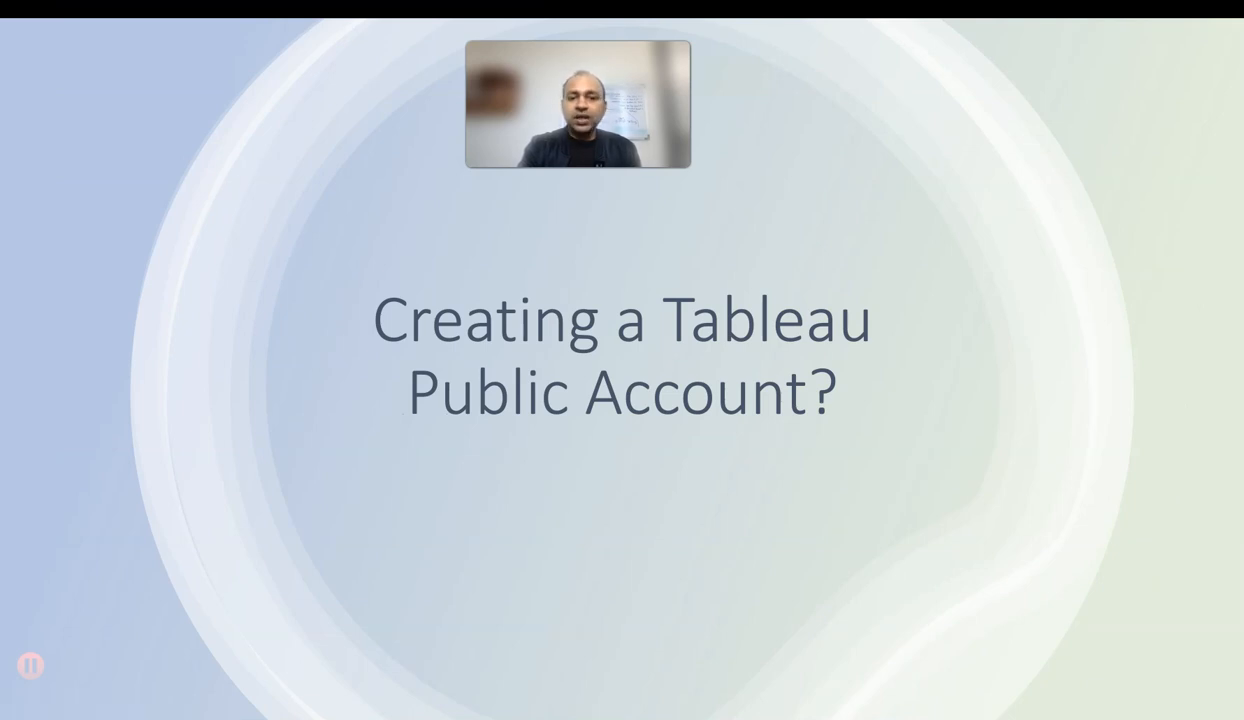
pyautogui.hotkey('ctrl', 'Left')
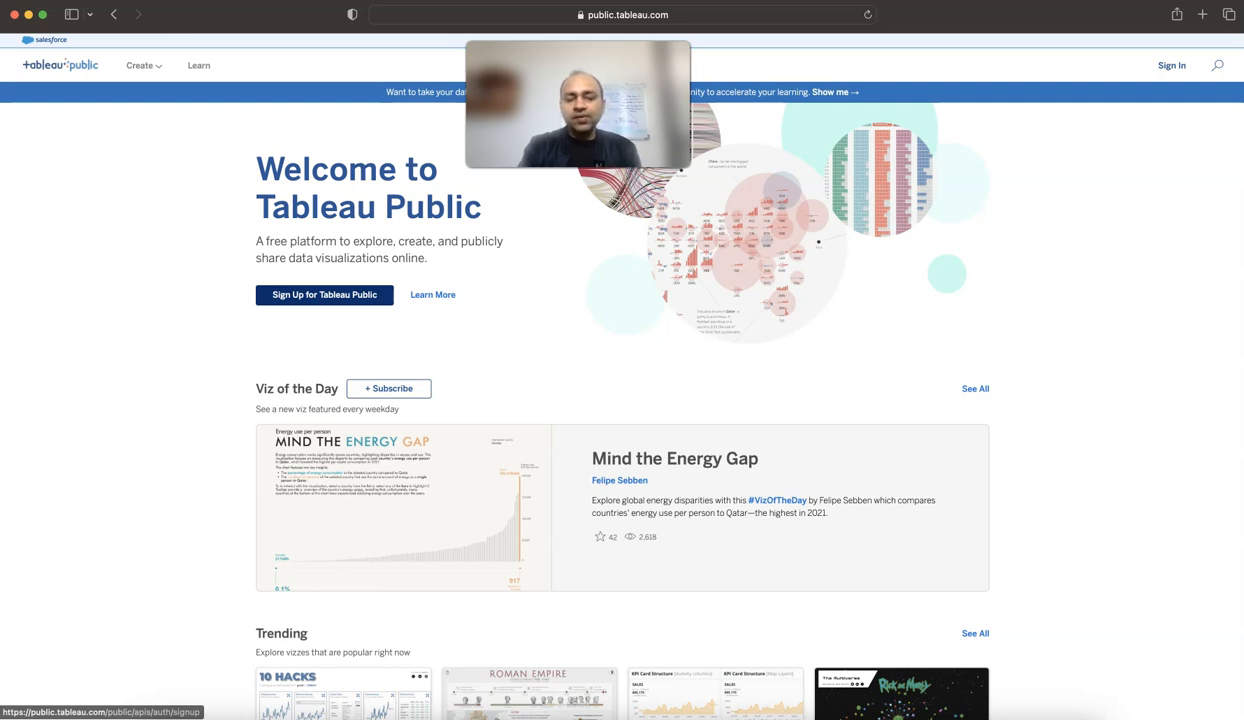
pyautogui.click(324, 294)
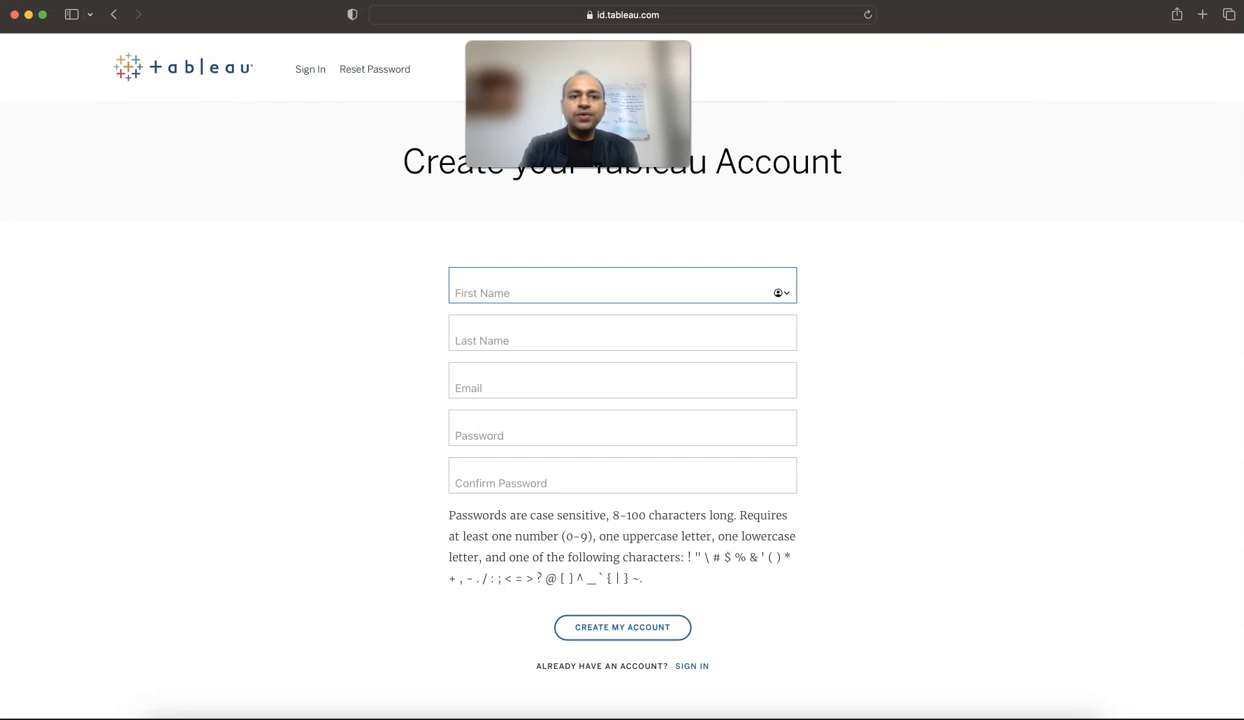
pyautogui.click(113, 14)
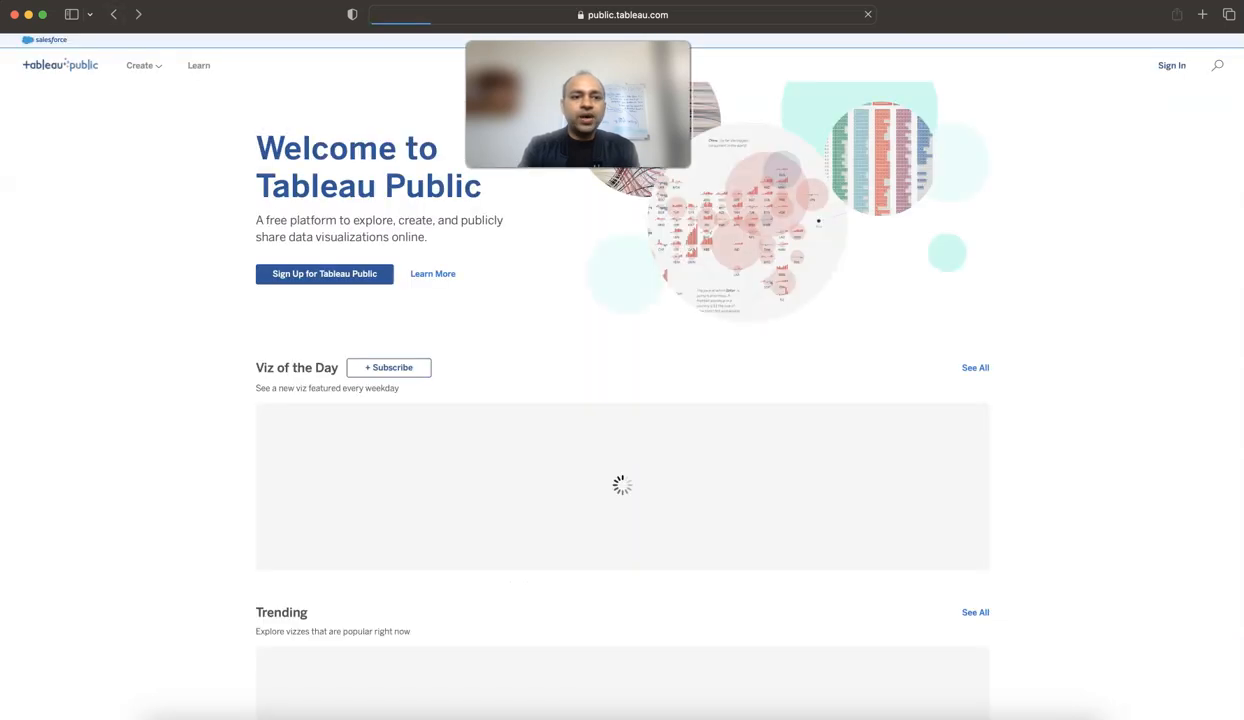
# Step: Go to the Tableau Public product download page and bring up its download registration form
pyautogui.moveTo(144, 66)
pyautogui.click(208, 113)
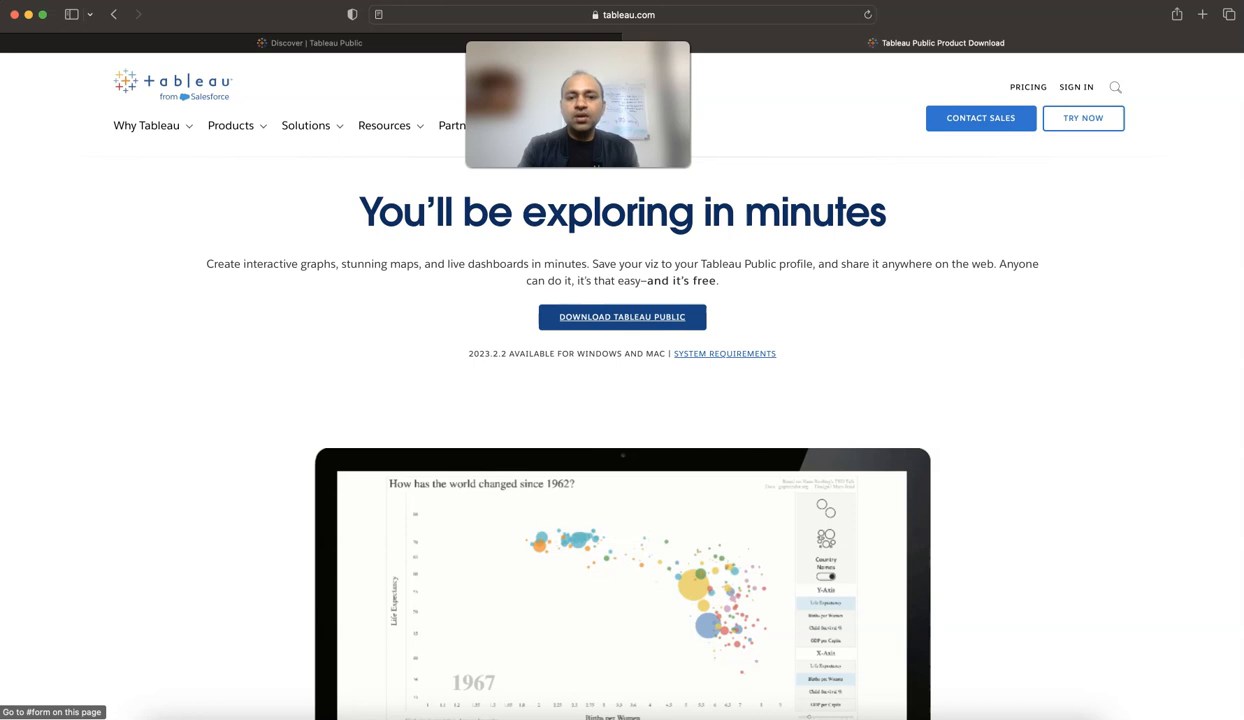
pyautogui.click(622, 316)
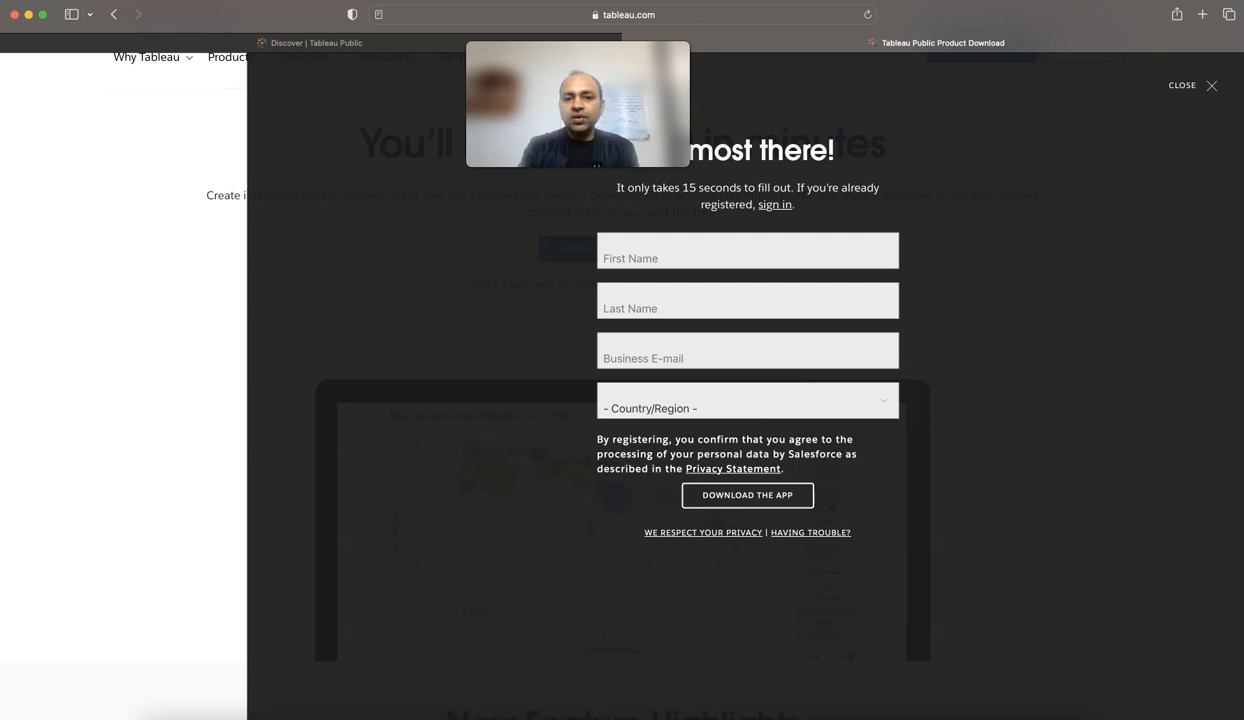
# Step: Sign in as an already registered member, using the saved account e-mail and password
pyautogui.click(777, 204)
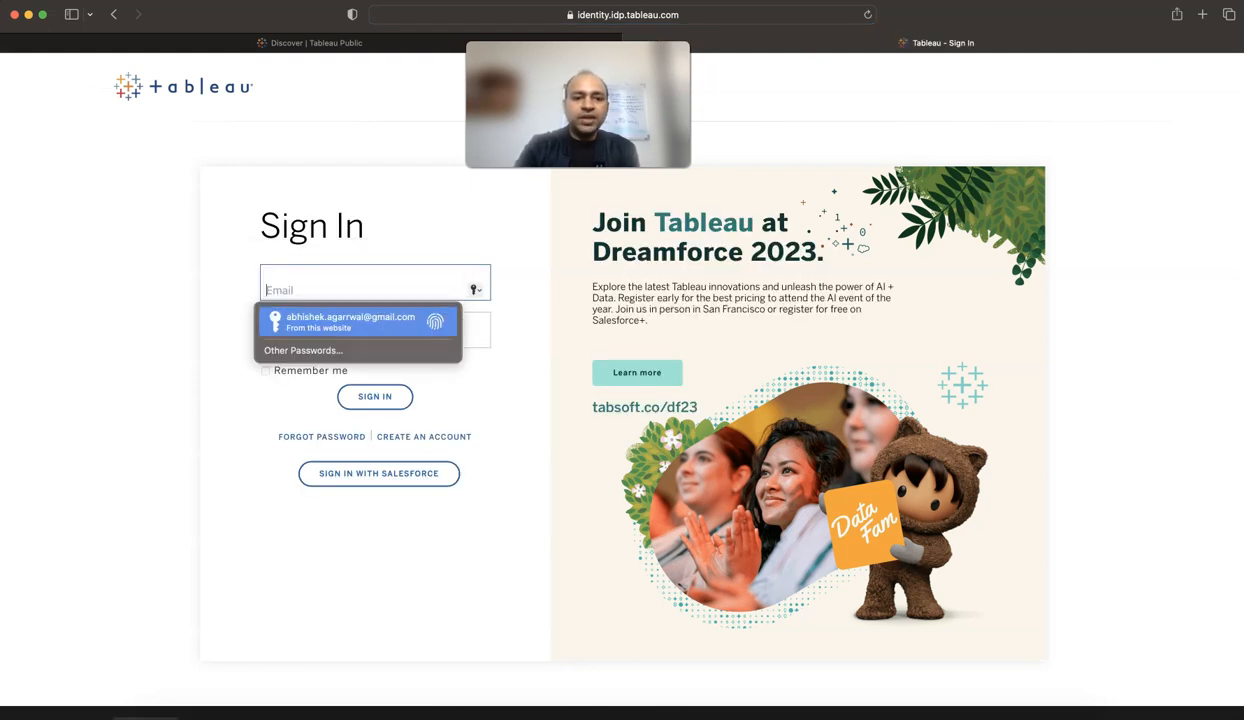
pyautogui.press('Return')
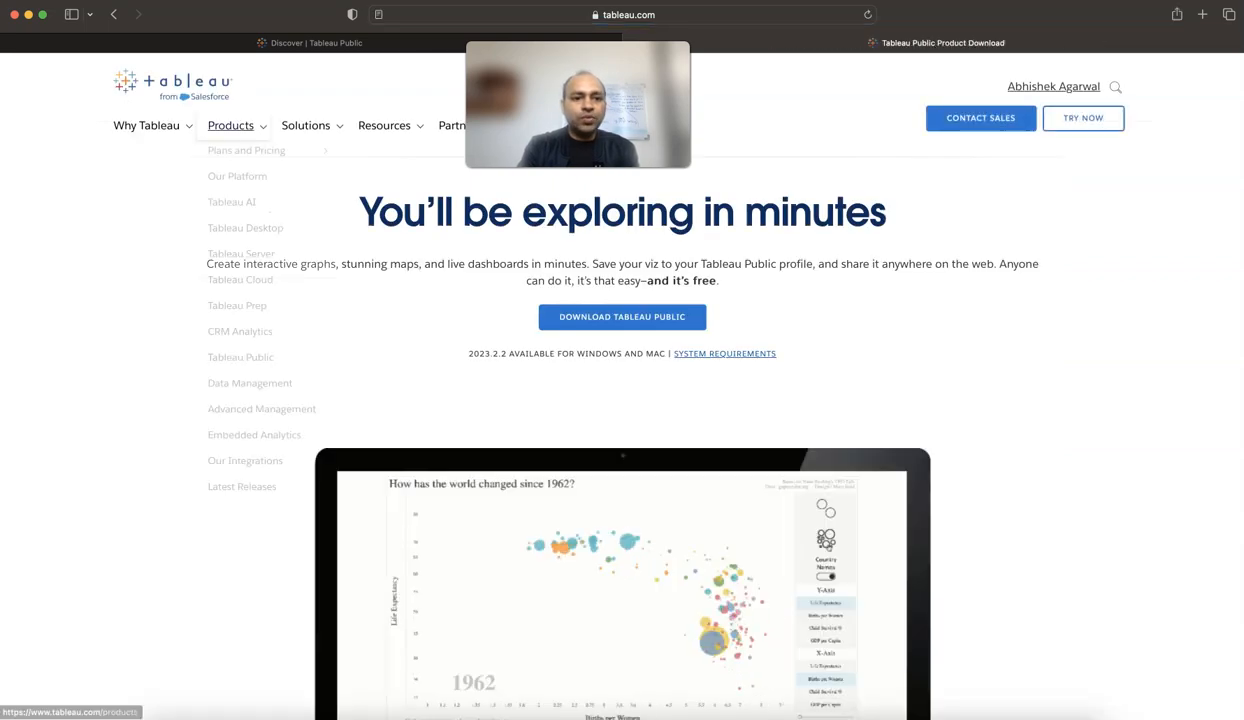
pyautogui.moveTo(231, 126)
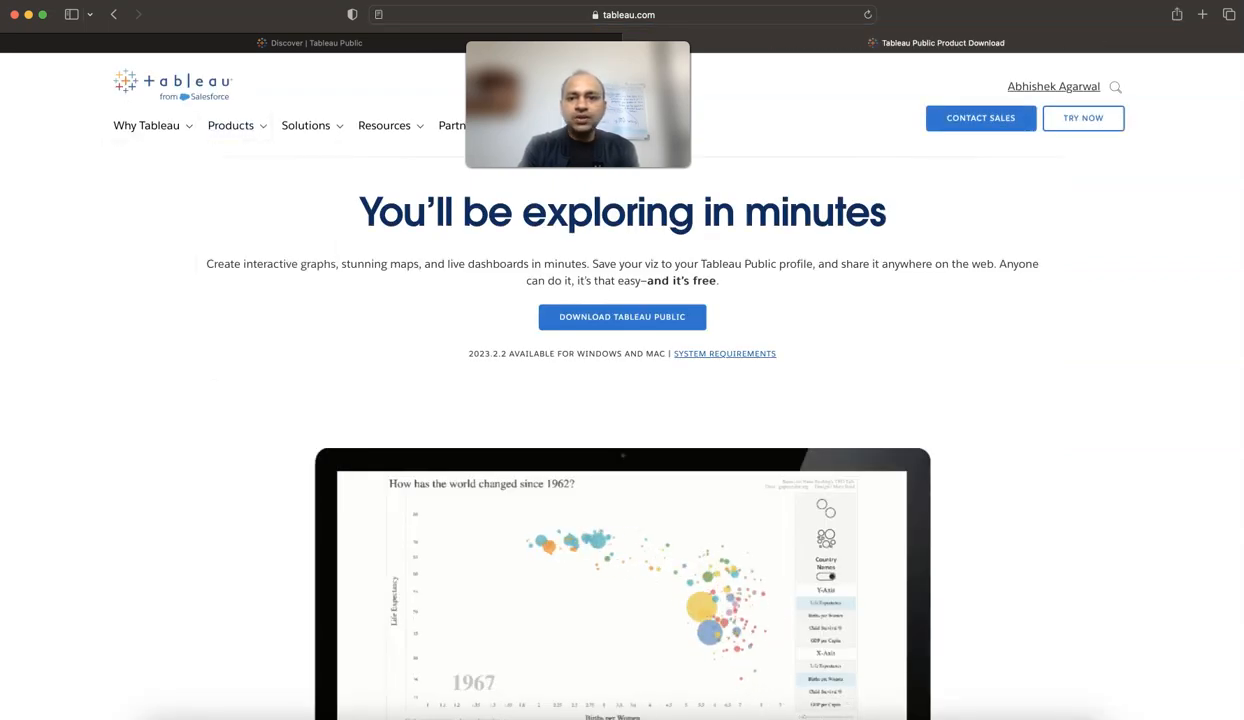
pyautogui.moveTo(305, 126)
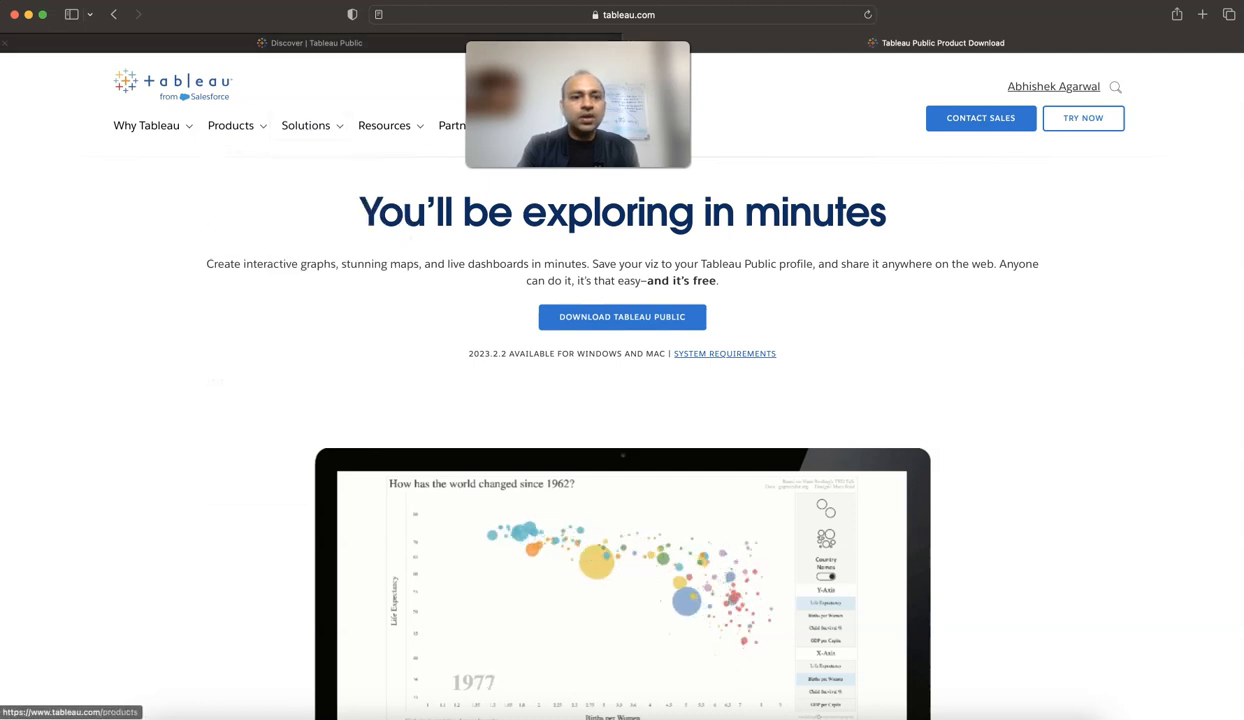
# Step: Reload the Tableau Public Discover page, sign in there and show the account options
pyautogui.click(310, 43)
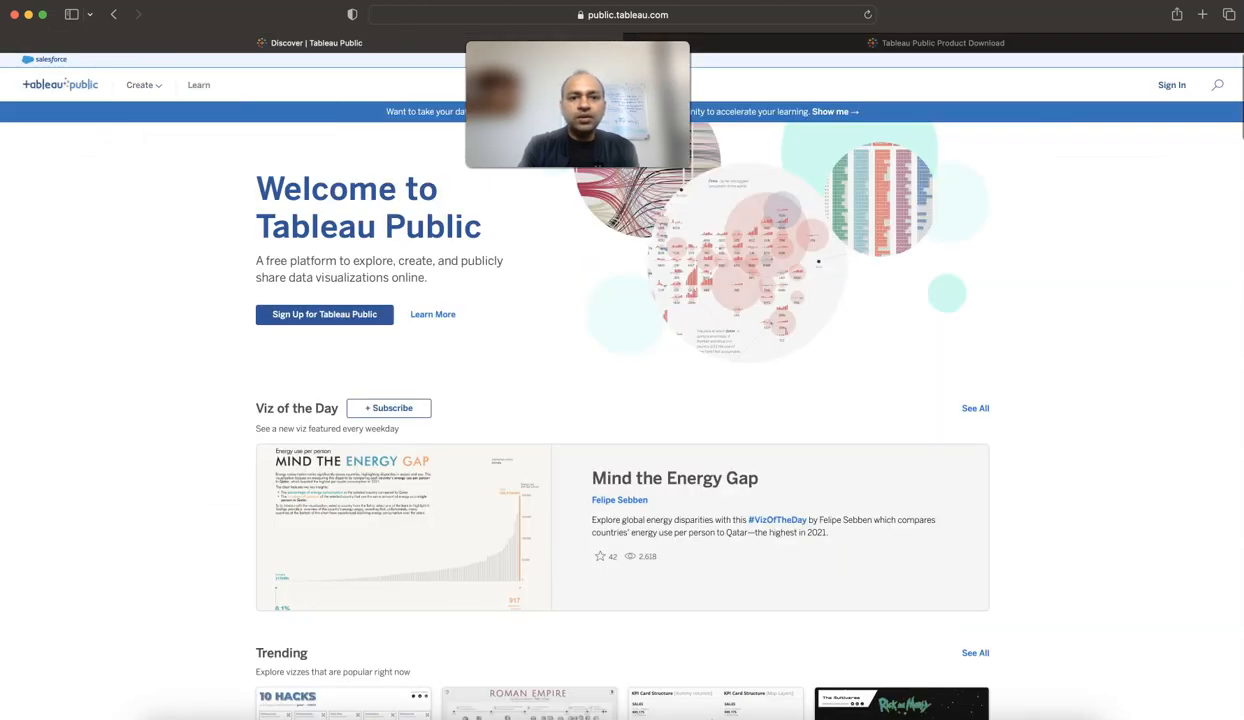
pyautogui.click(610, 15)
pyautogui.press('Return')
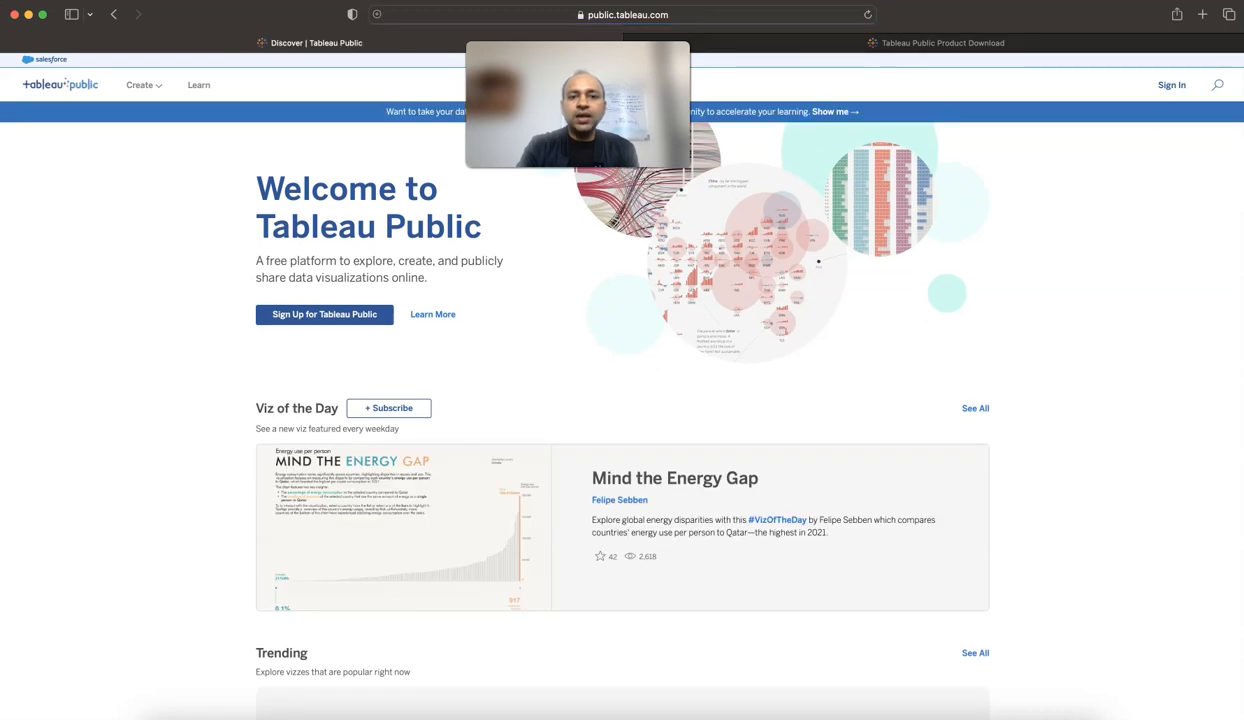
pyautogui.click(1171, 85)
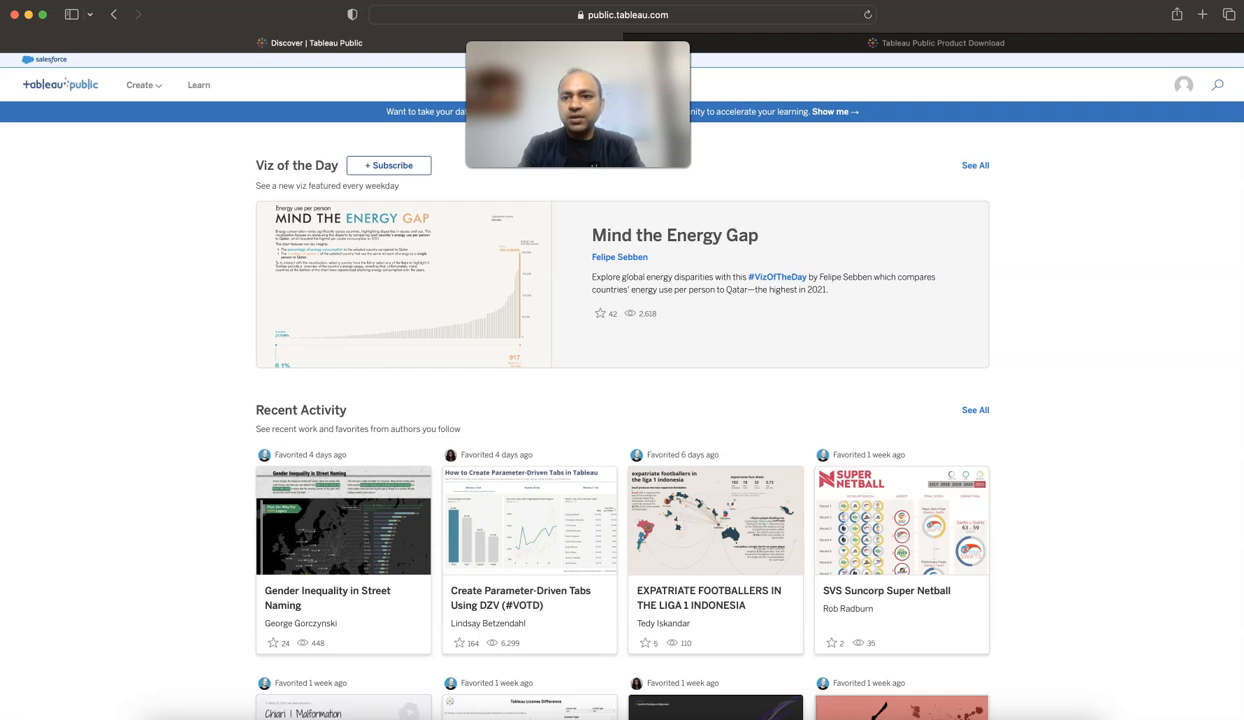
pyautogui.click(936, 43)
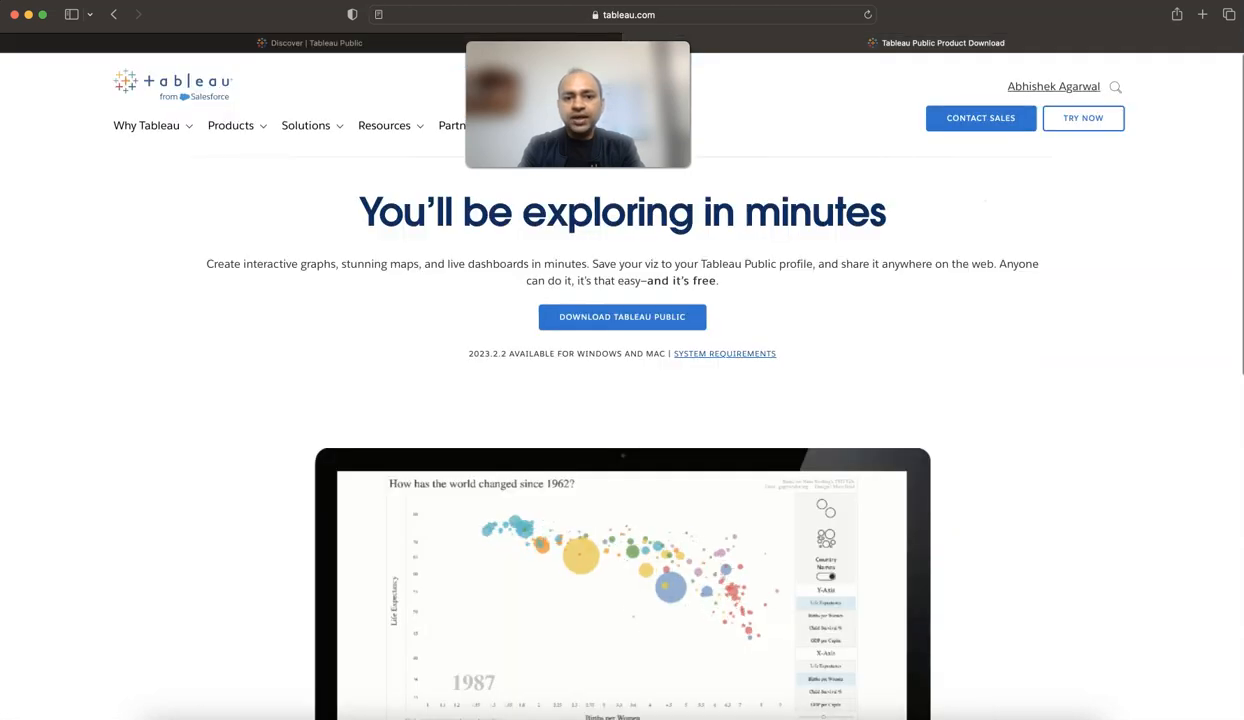
pyautogui.click(316, 43)
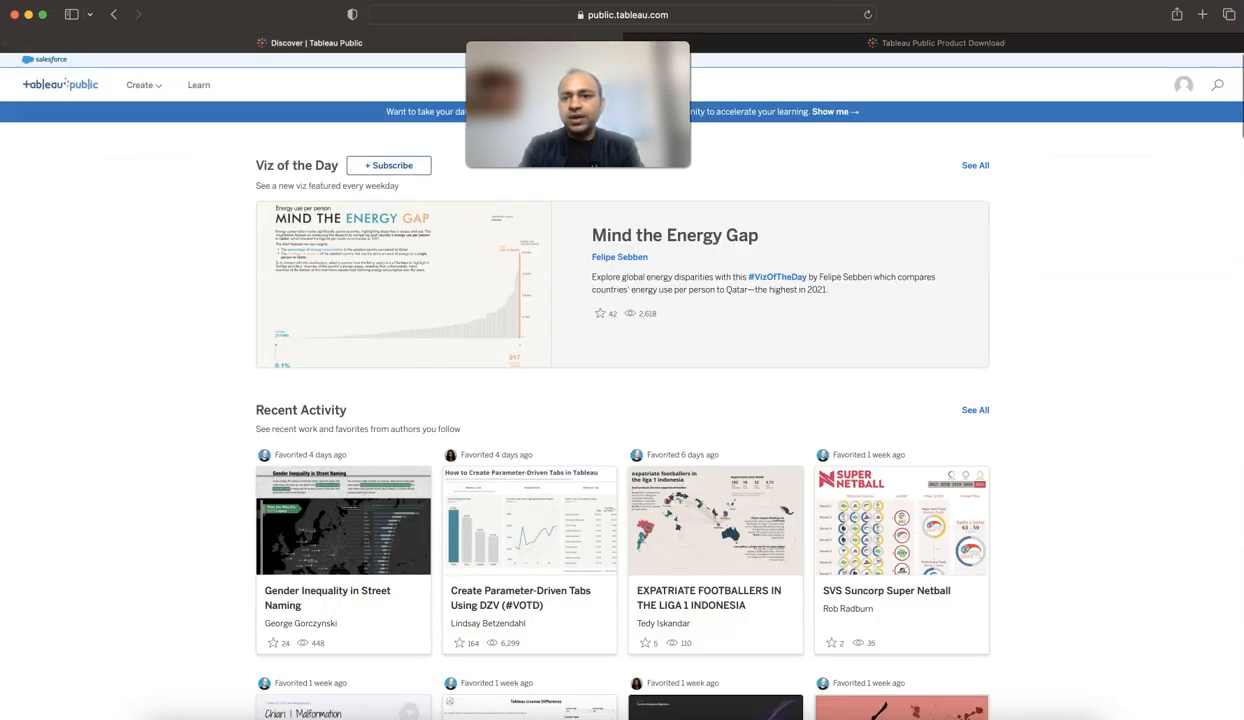
pyautogui.click(1184, 86)
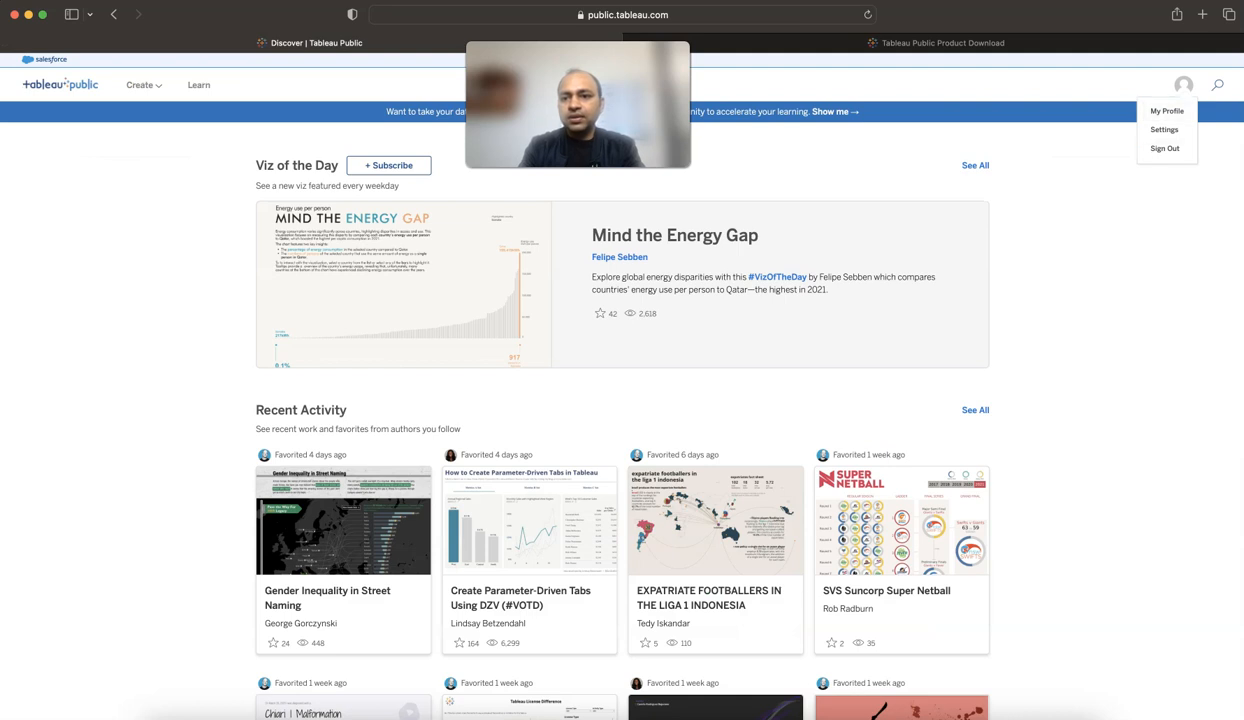
# Step: Download Tableau Desktop Public Edition, allowing the blocked pop-up window, and save the installer in the Downloads folder
pyautogui.moveTo(144, 86)
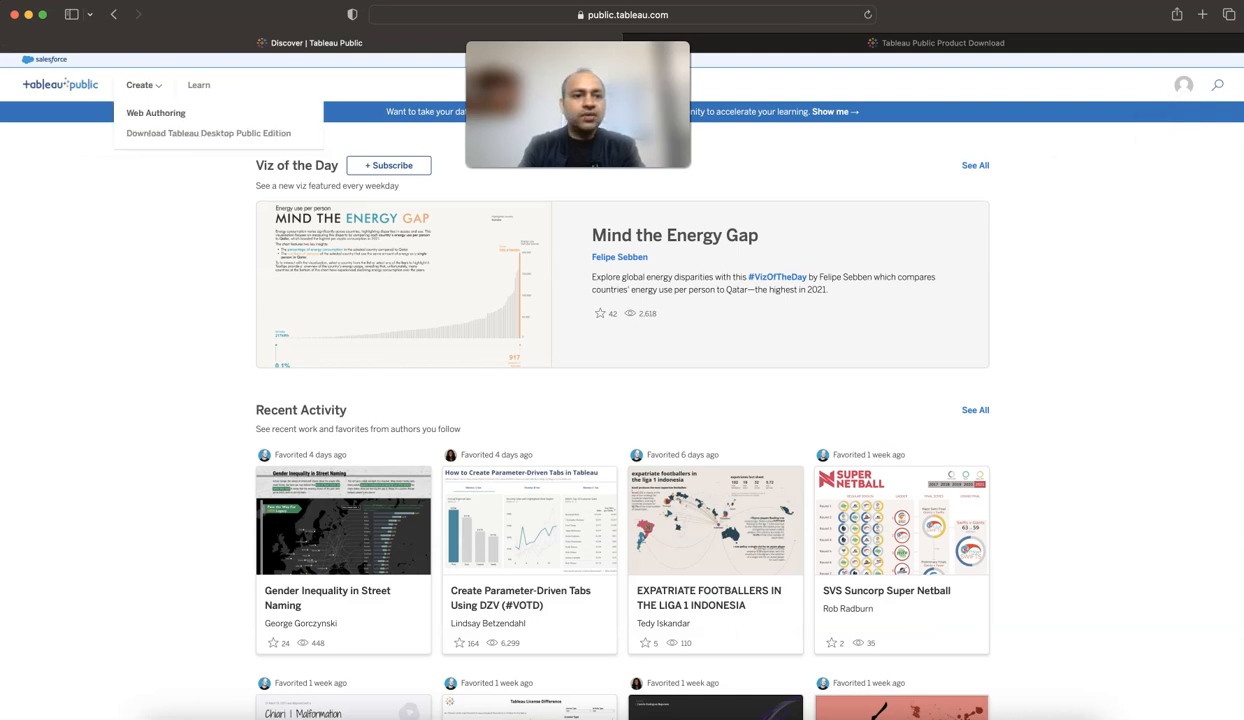
pyautogui.click(208, 133)
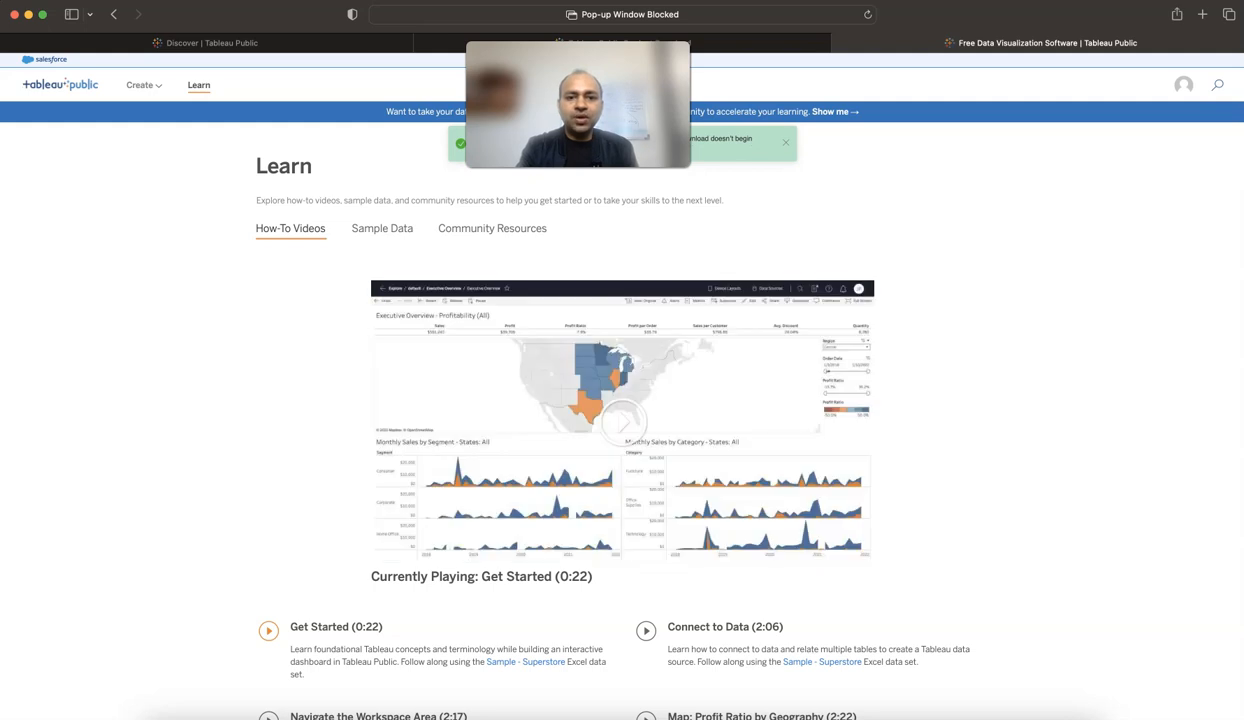
pyautogui.click(853, 15)
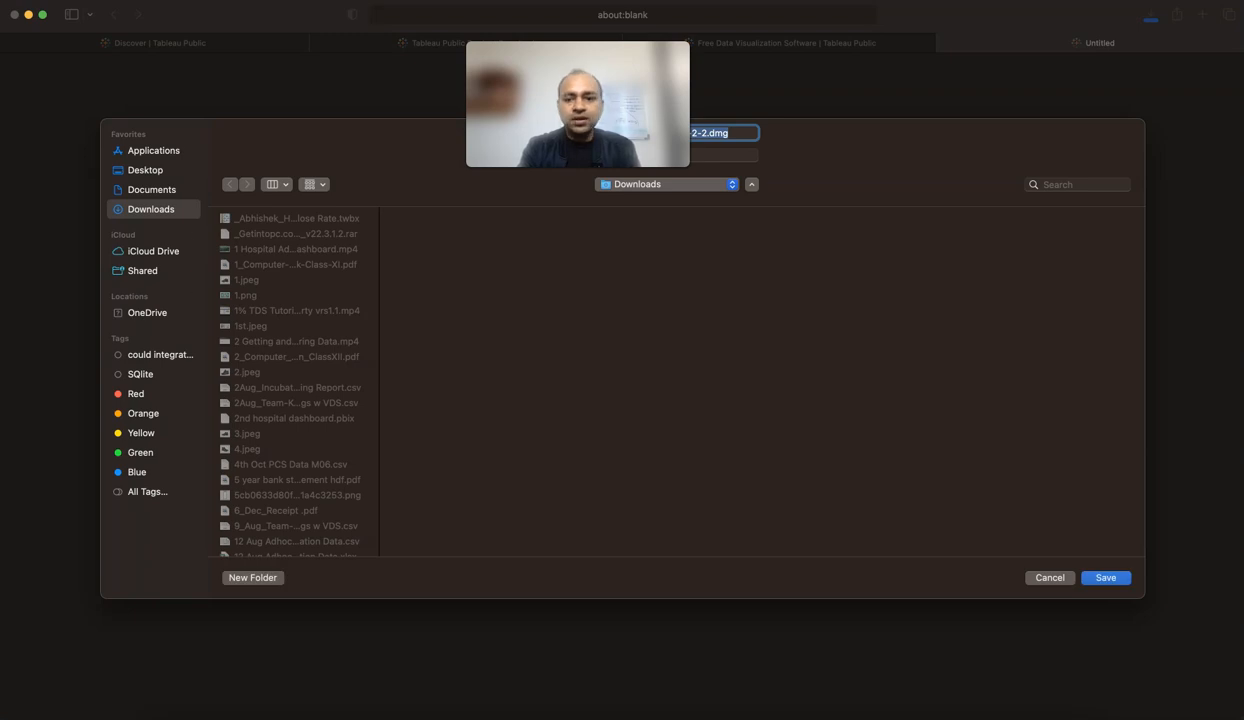
pyautogui.press('Return')
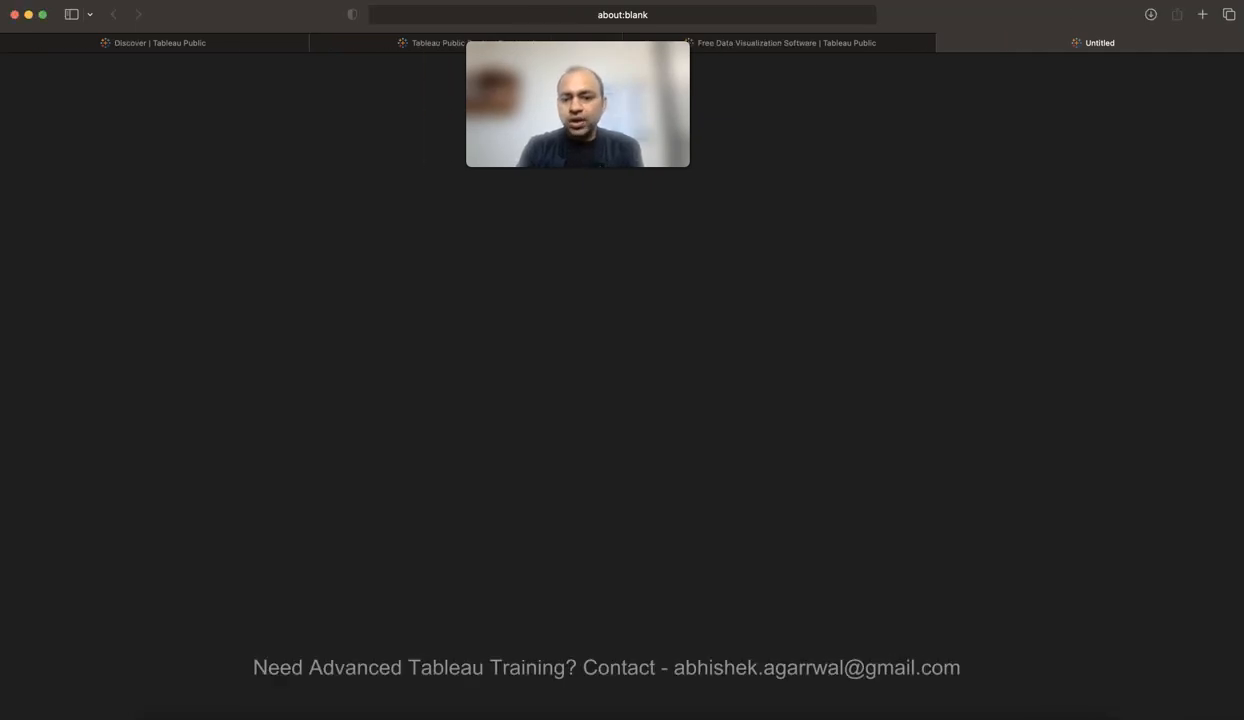
# Step: Open the downloaded TableauPublic-2023-2-2.dmg and launch the Tableau Public.pkg installer
pyautogui.click(997, 716)
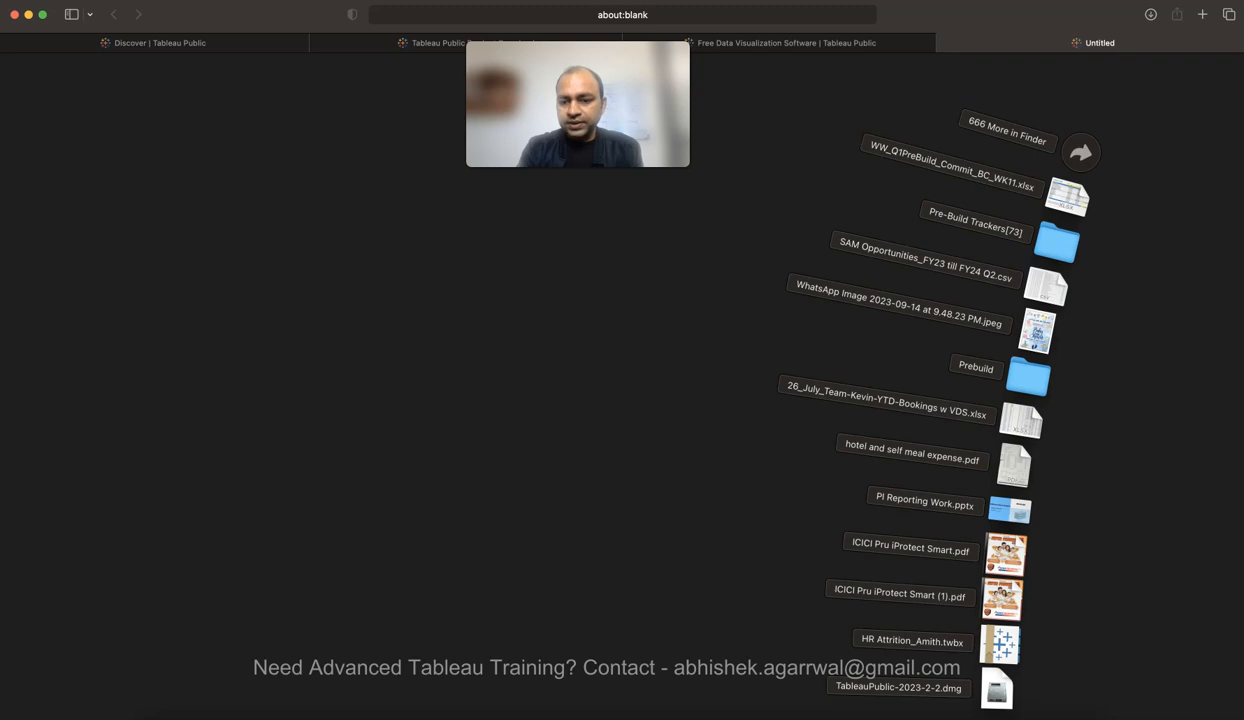
pyautogui.click(997, 689)
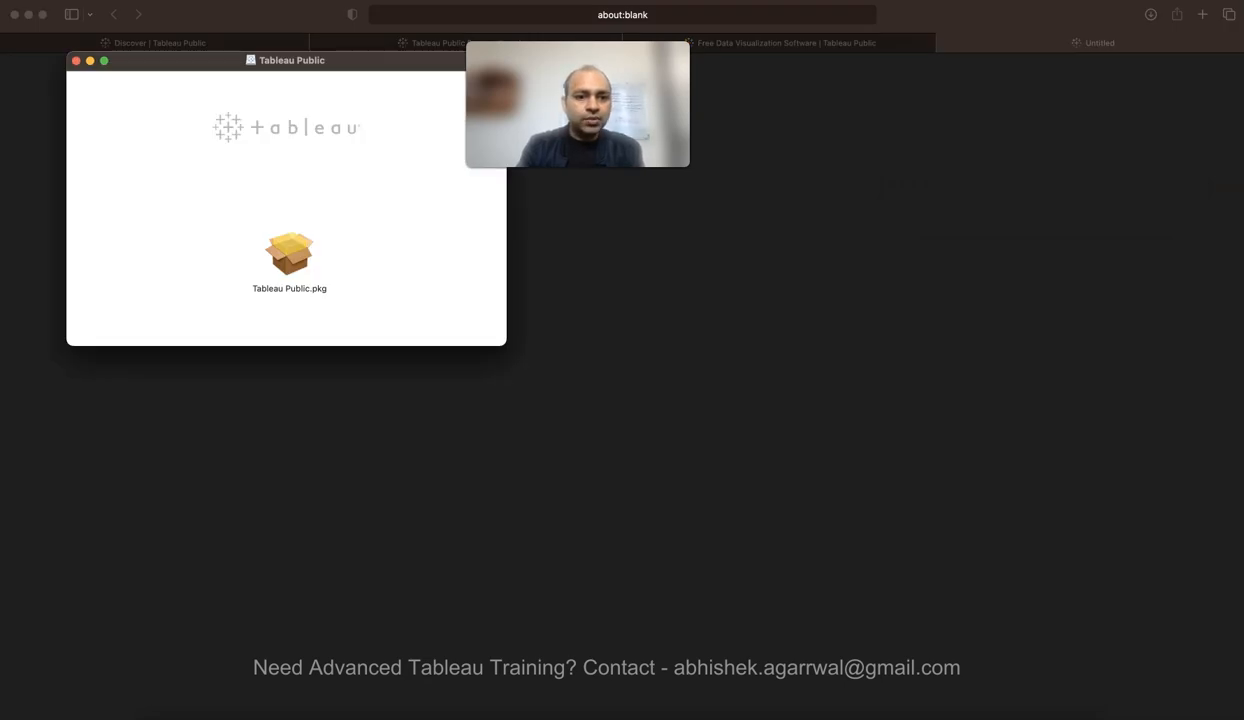
pyautogui.click(289, 255)
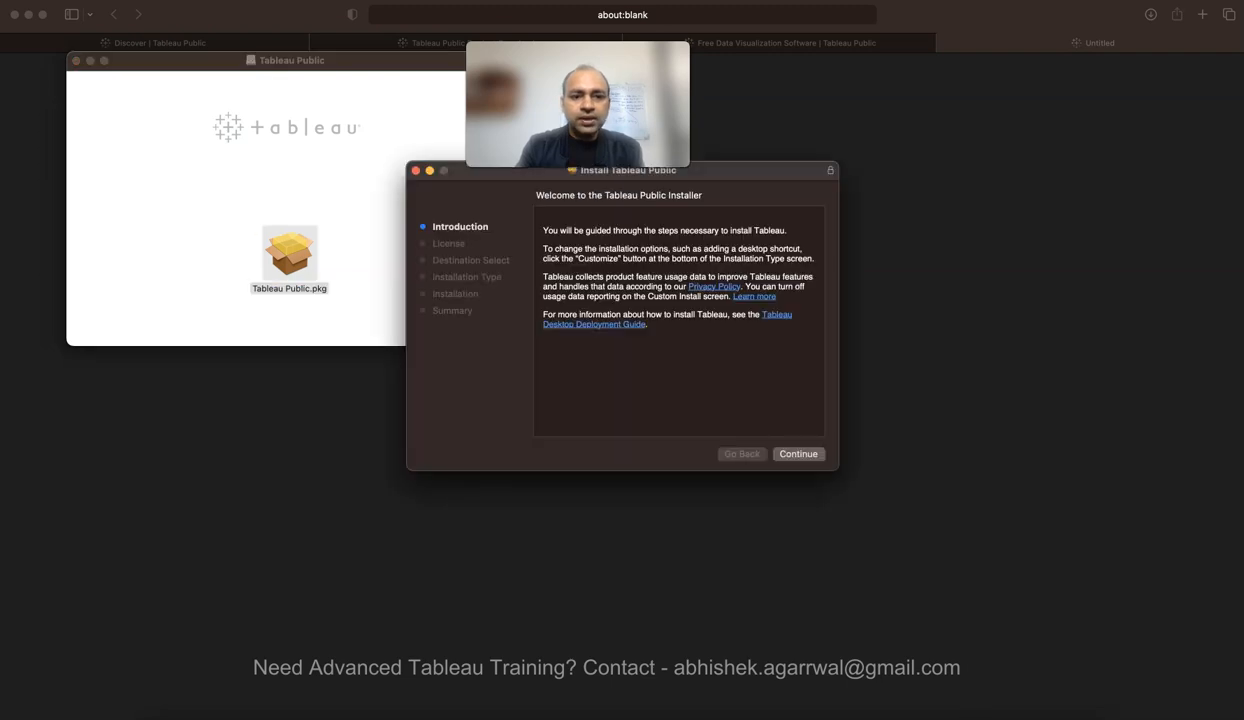
# Step: Accept the software license agreement and install Tableau Public to the default destination
pyautogui.click(798, 454)
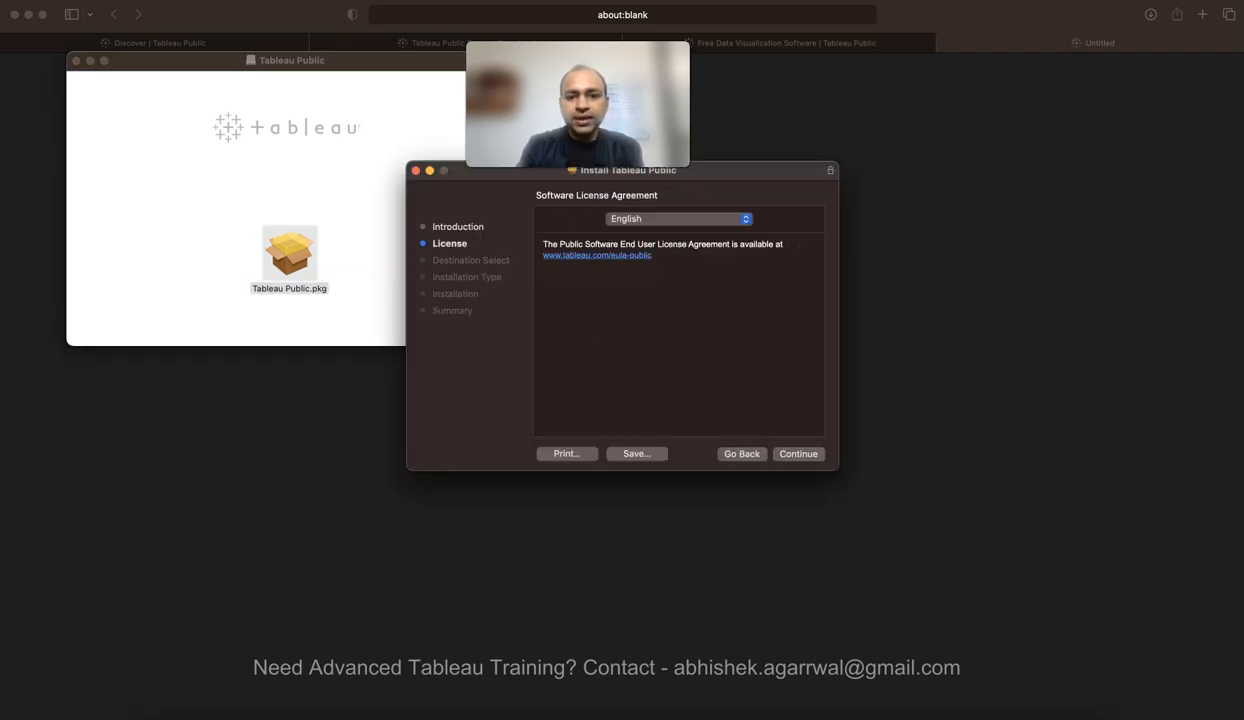
pyautogui.click(798, 454)
pyautogui.click(761, 357)
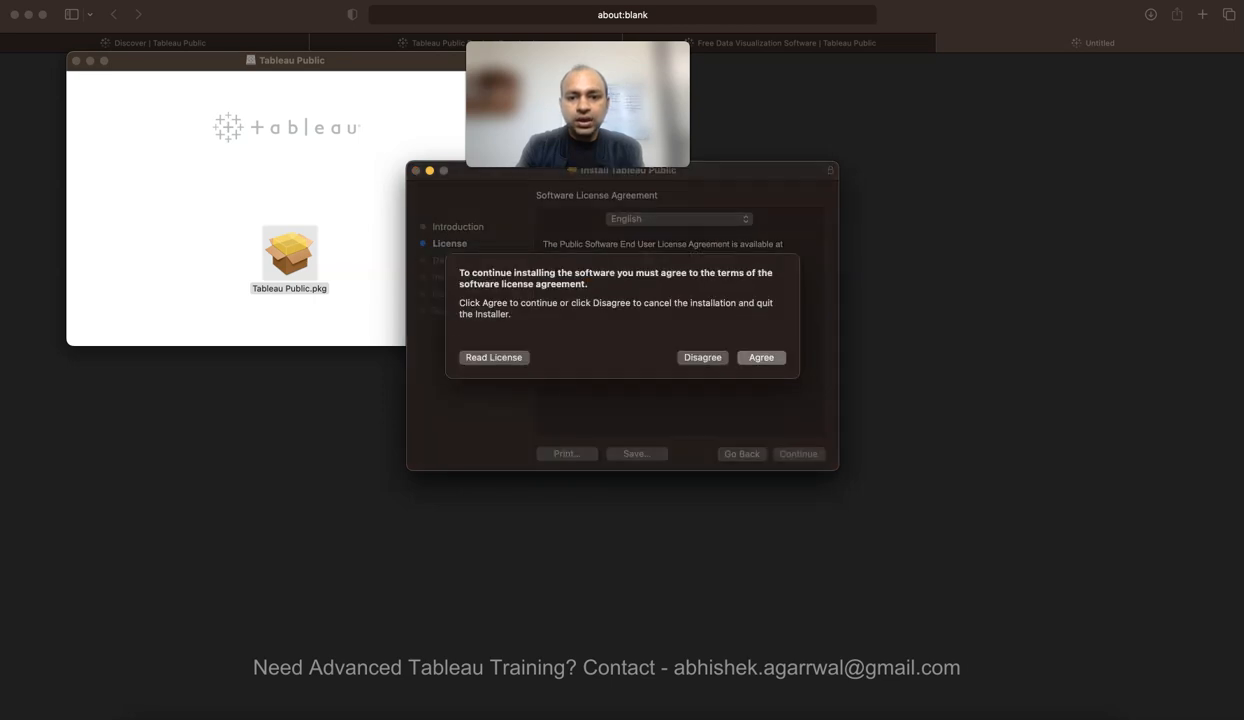
pyautogui.click(800, 454)
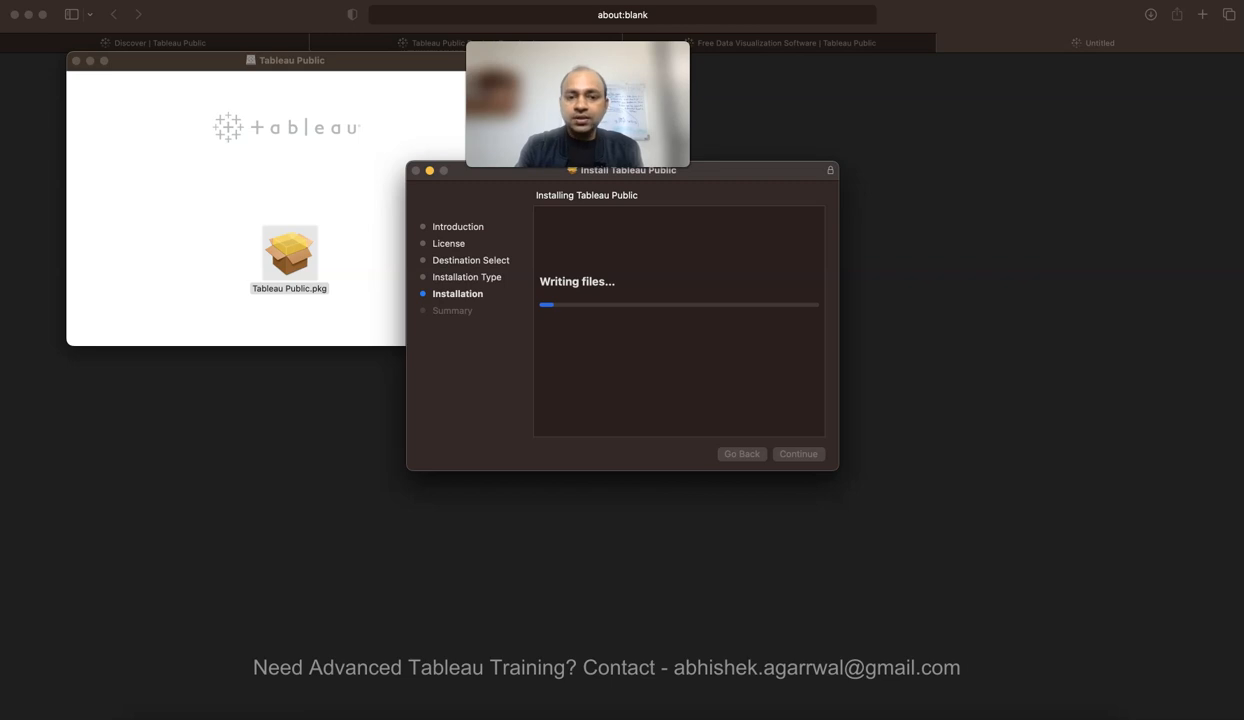
# Step: Close the finished Tableau Public installer and move it to the Trash
pyautogui.hotkey('ctrl', 'Right')
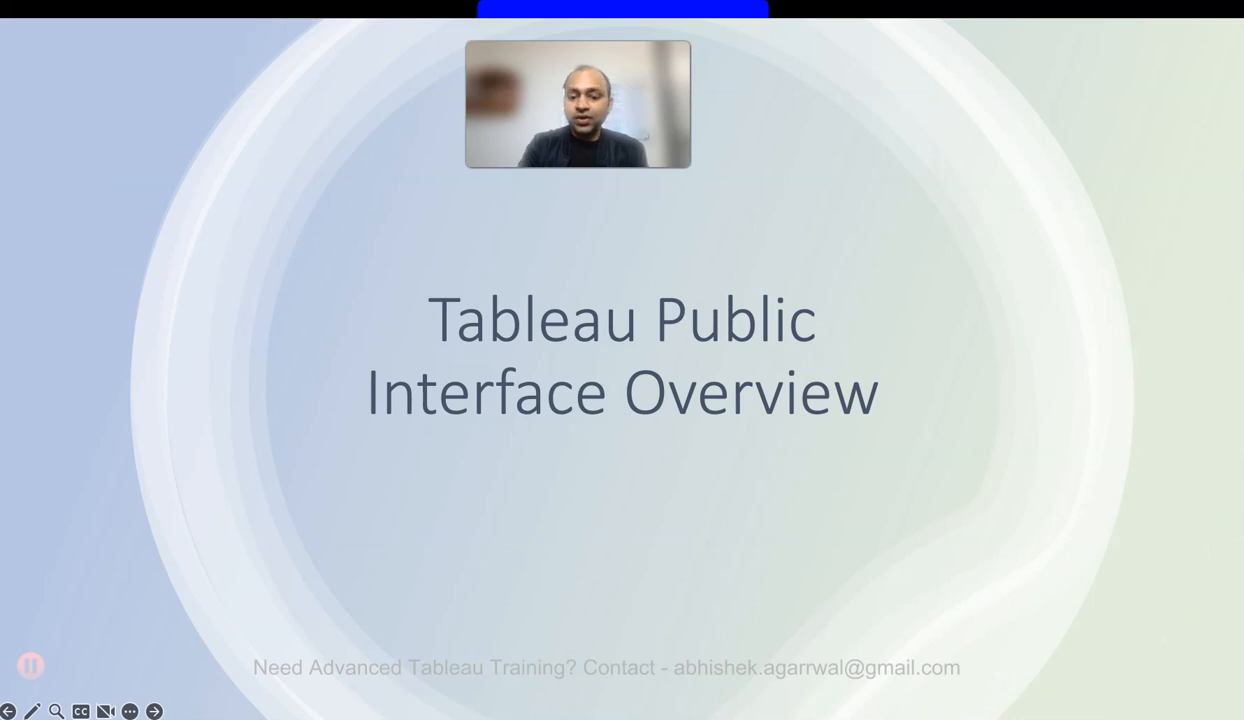
pyautogui.hotkey('ctrl', 'Left')
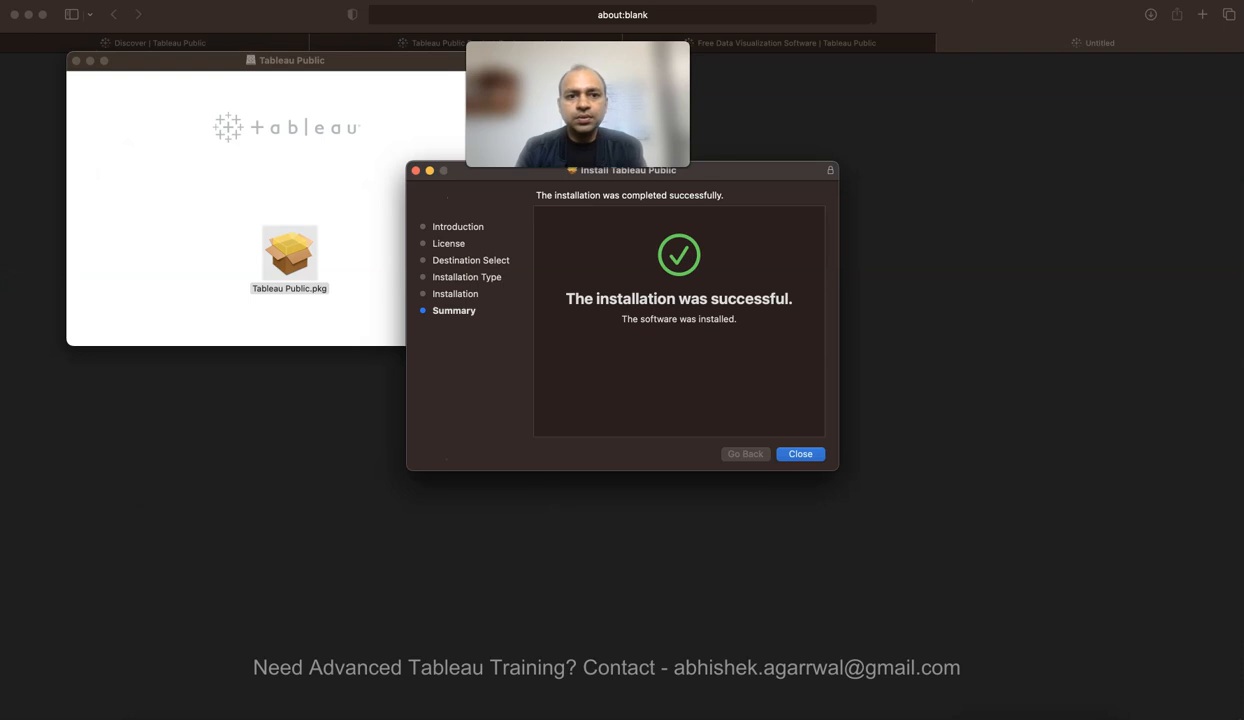
pyautogui.press('Return')
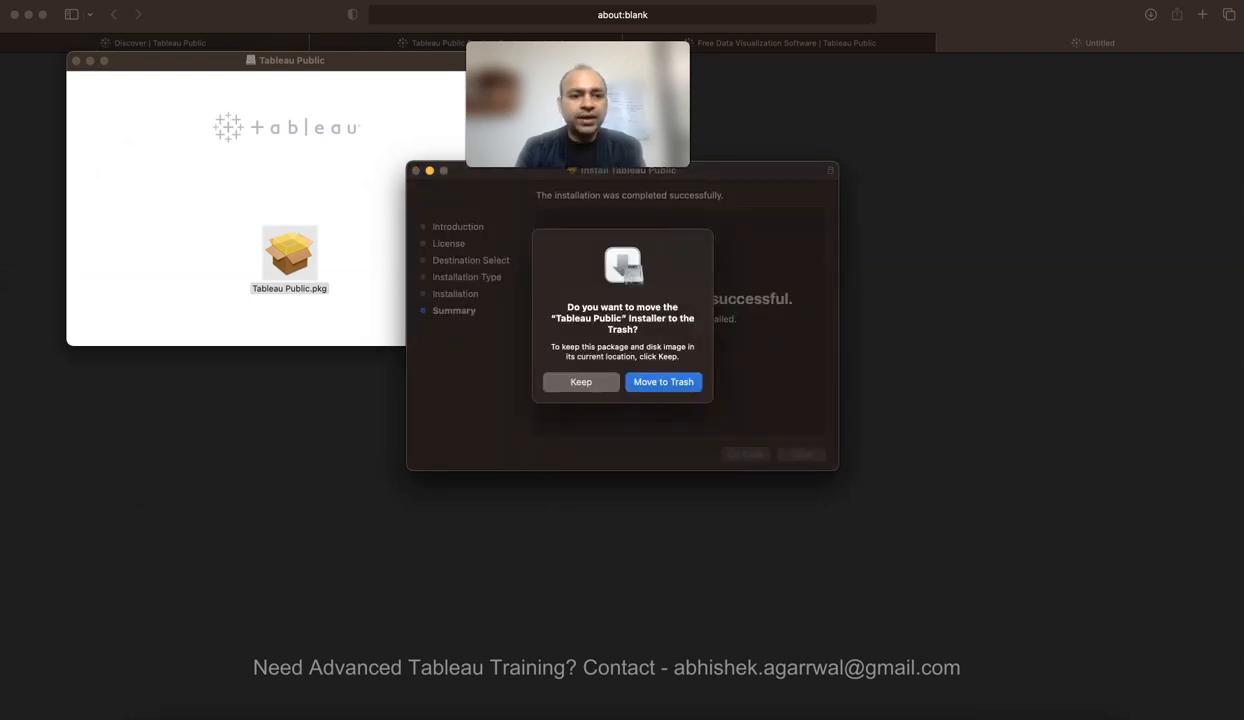
pyautogui.press('Return')
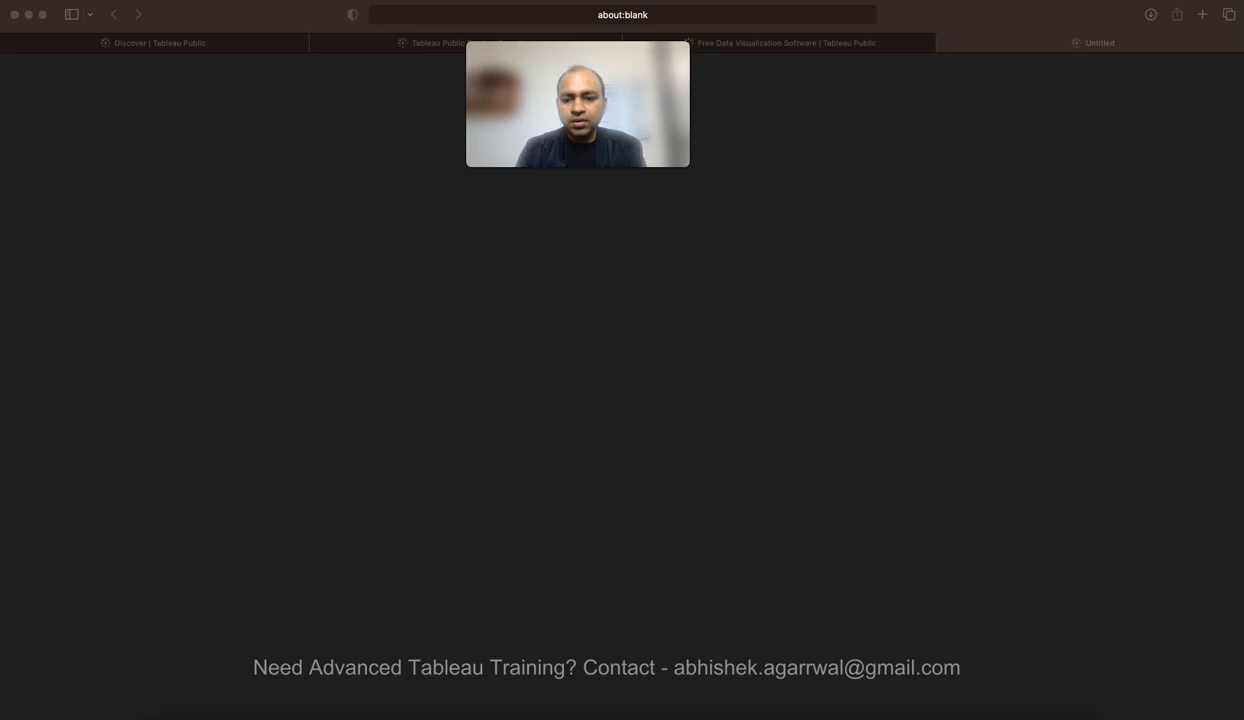
# Step: Launch the installed Tableau Public application and allow it to access files in the Documents folder
pyautogui.click(458, 714)
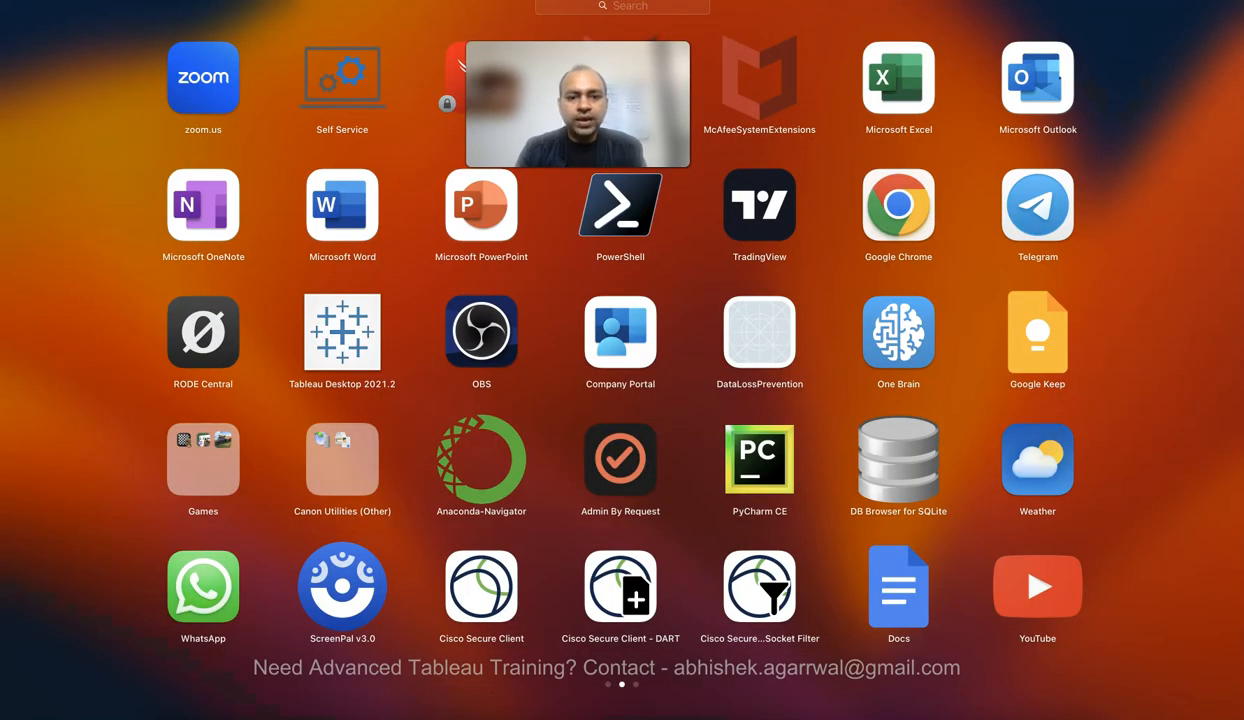
pyautogui.hscroll(5, 622, 360)
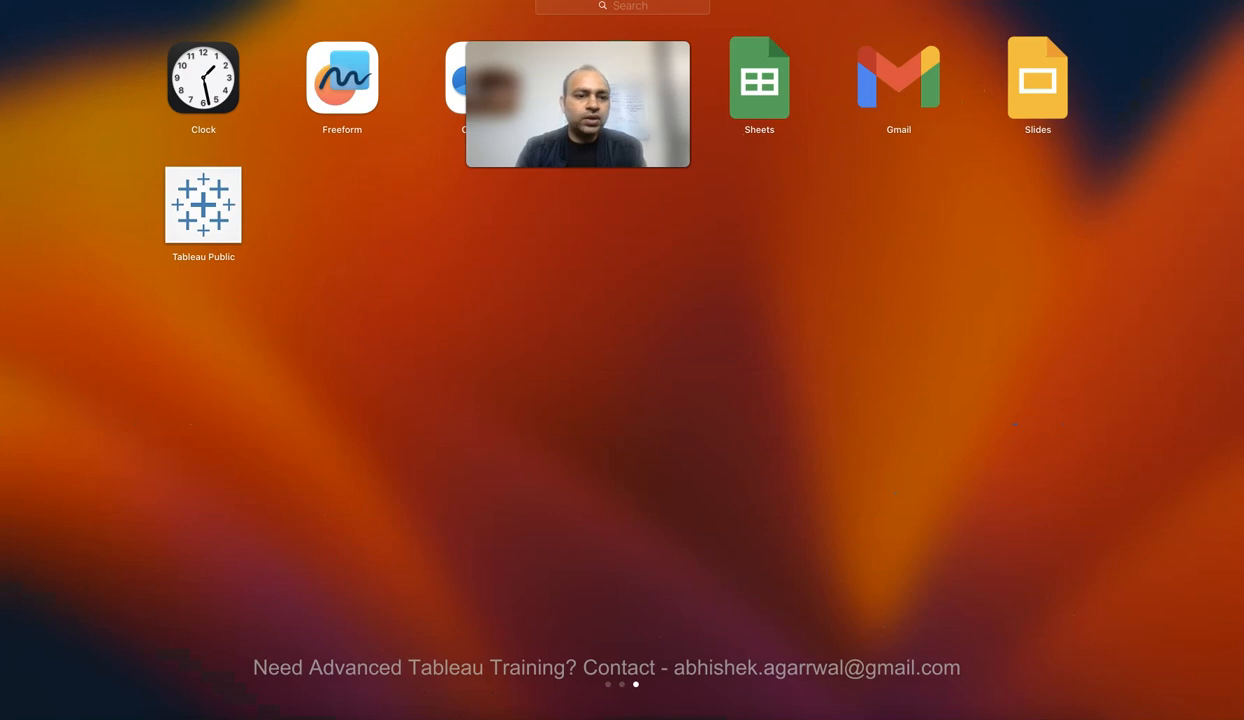
pyautogui.click(203, 205)
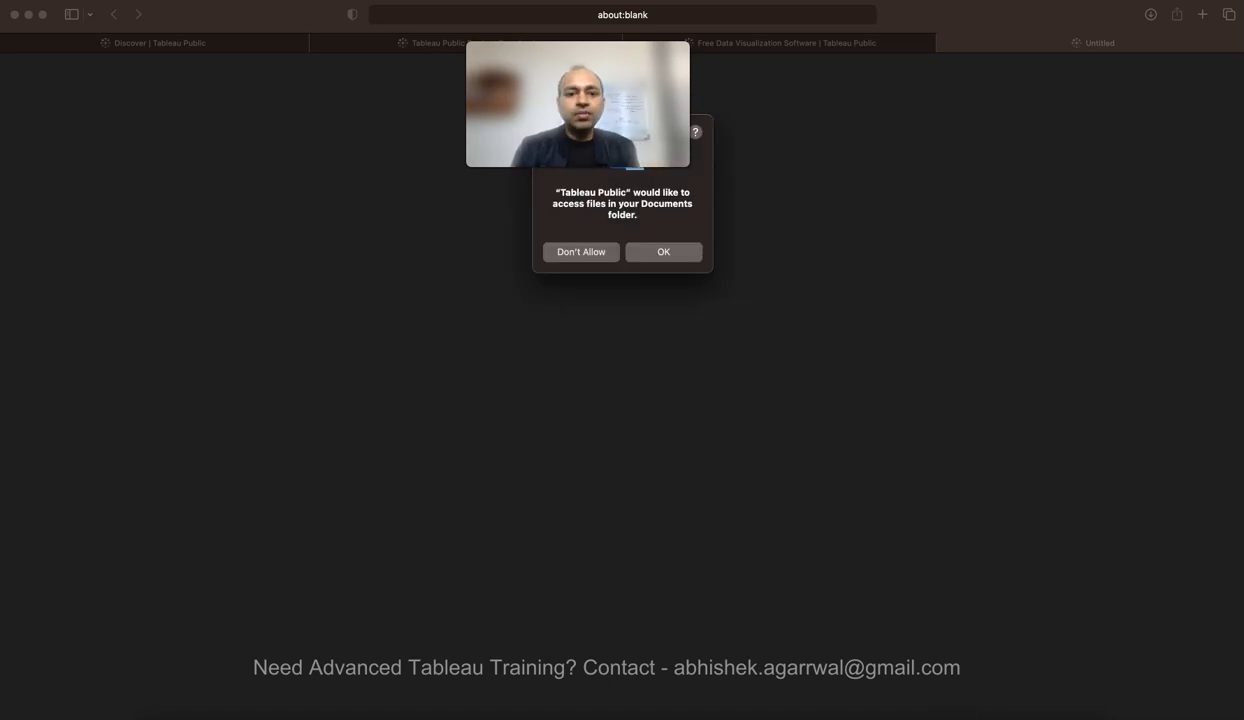
pyautogui.press('Return')
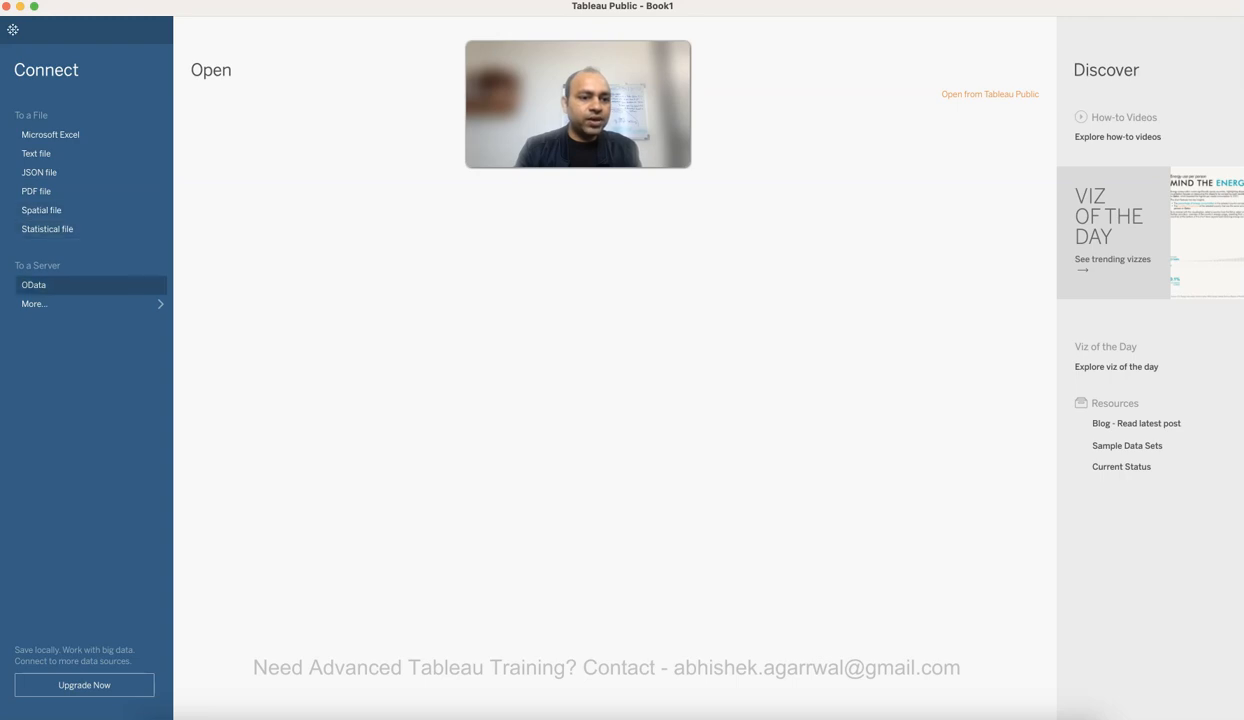
# Step: Look through the additional server connectors available for data connections, and return to the start page
pyautogui.click(34, 303)
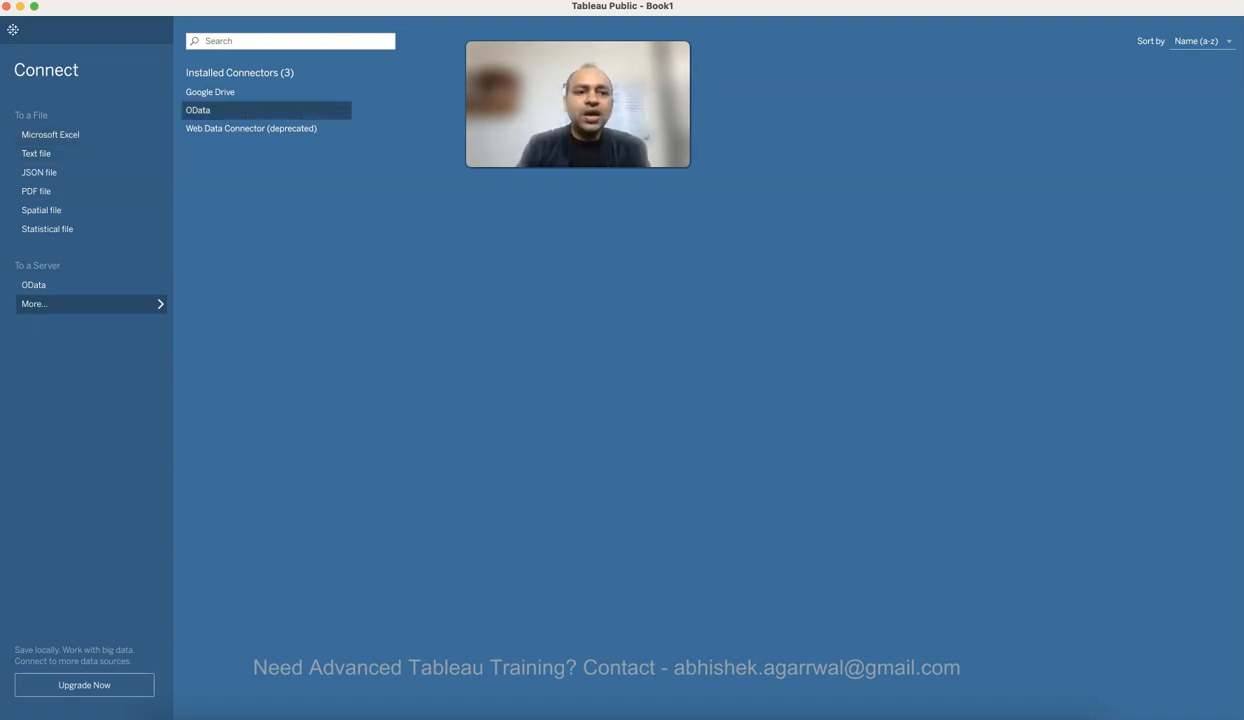
pyautogui.click(70, 304)
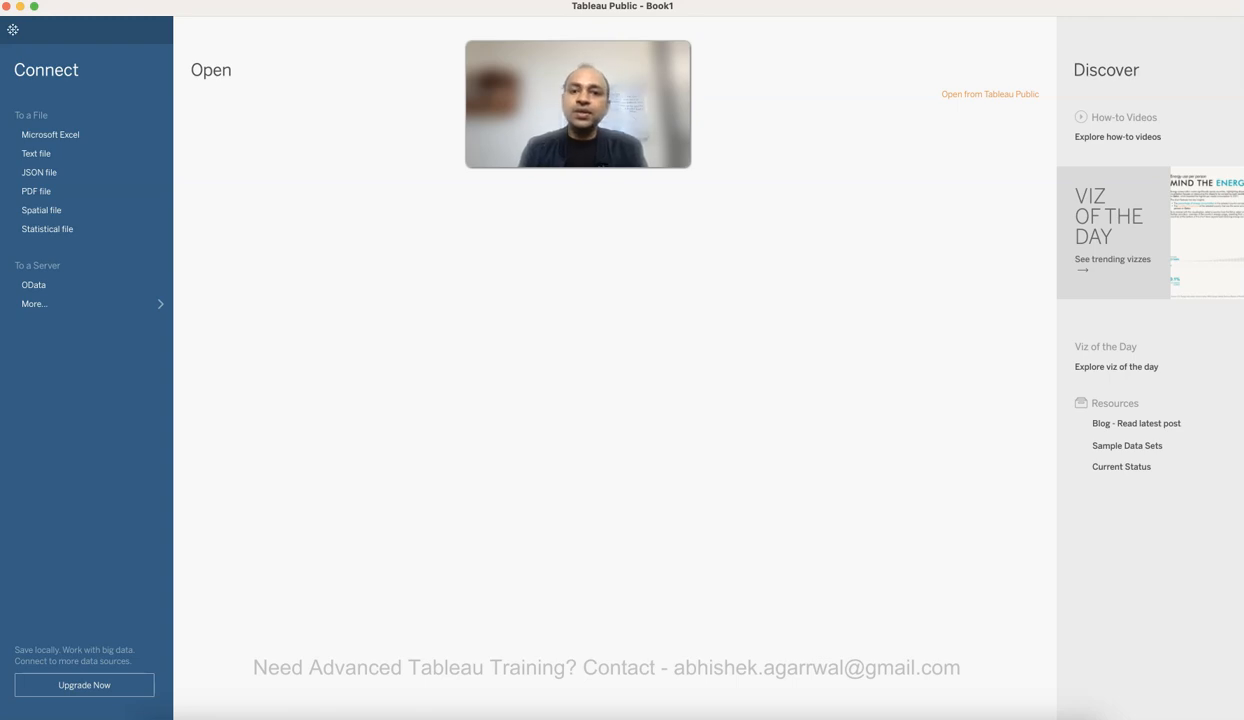
pyautogui.hotkey('ctrl', 'Right')
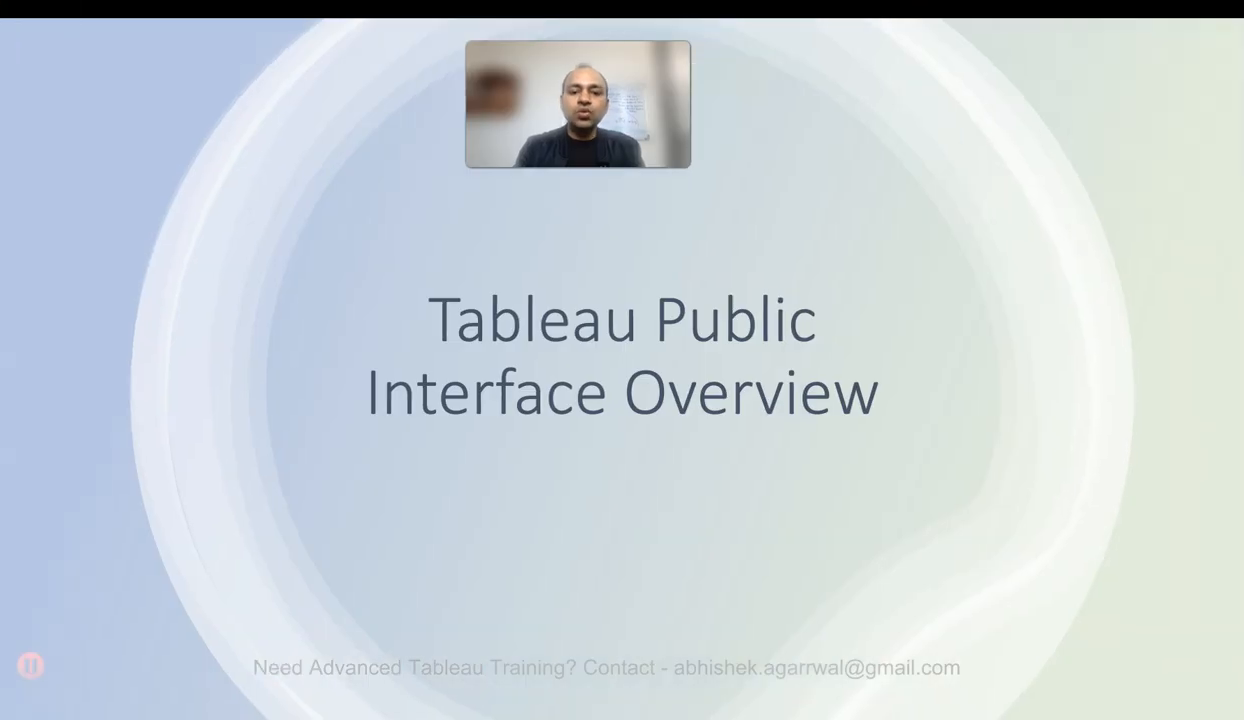
pyautogui.press('Right')
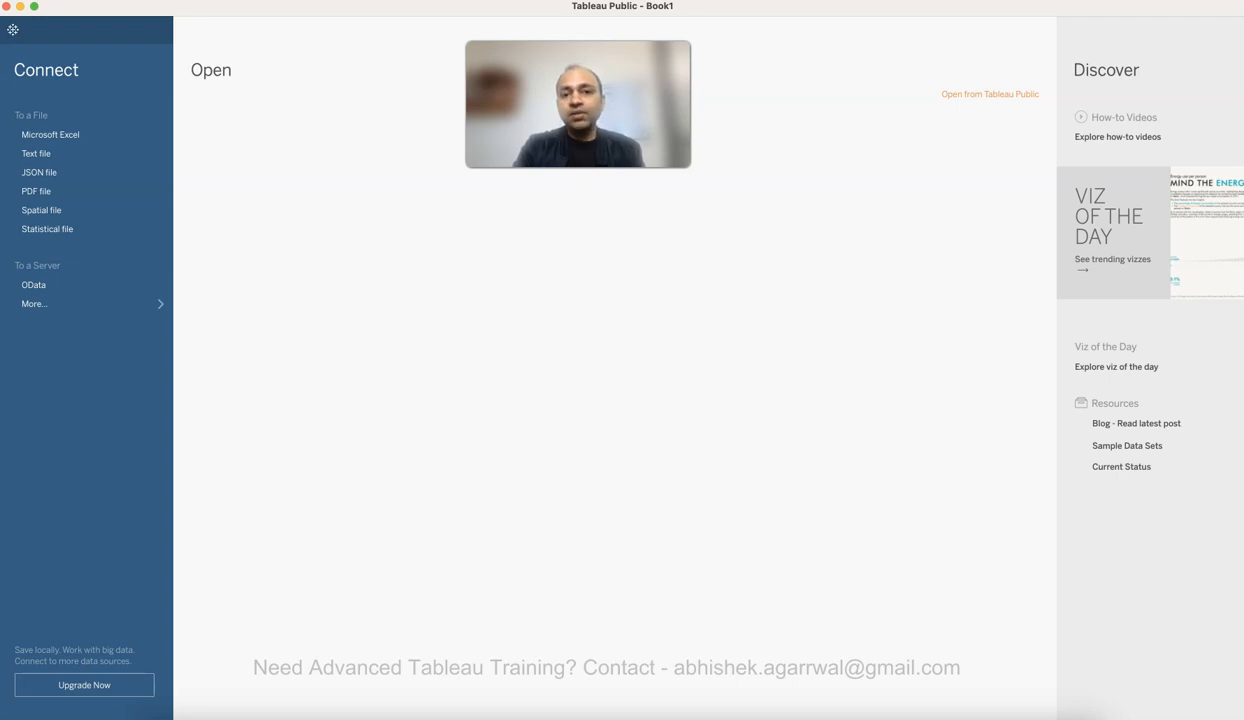
# Step: Switch to Sample - Superstore.xls in Excel and check the extent of the Orders data from the Country/Region header to the last row
pyautogui.press('super+Tab')
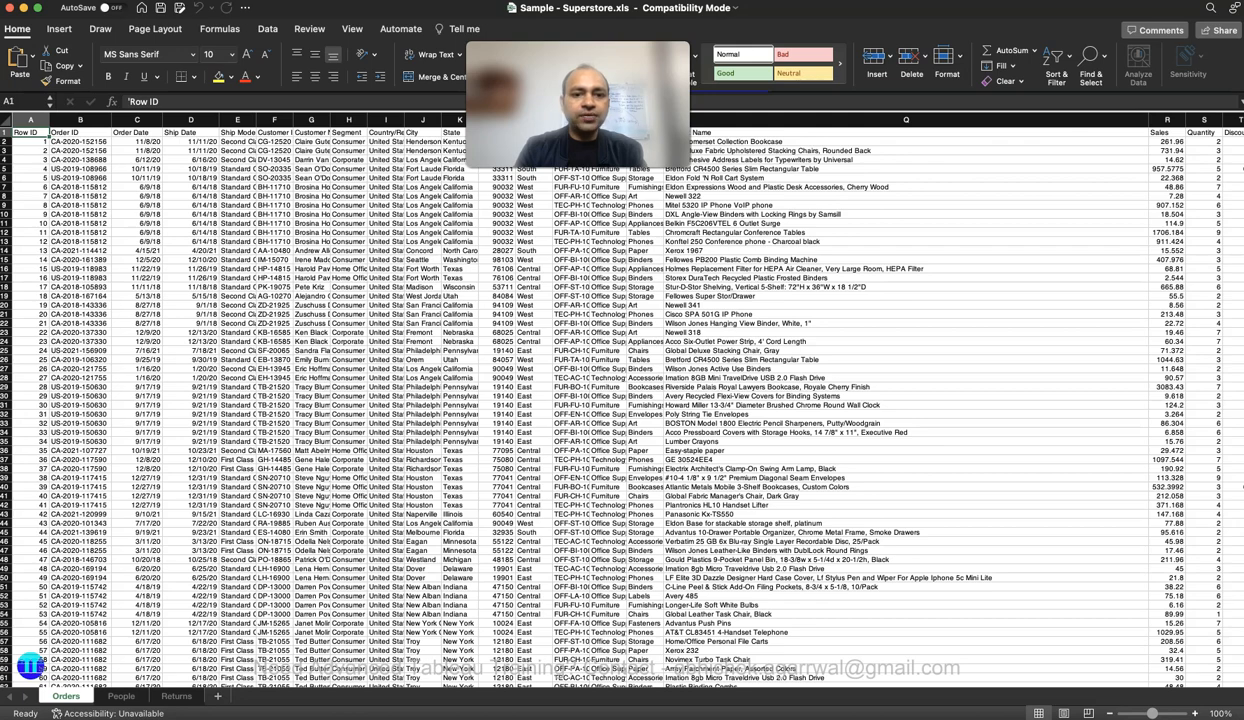
pyautogui.click(497, 223)
pyautogui.click(460, 205)
pyautogui.scroll(4, 460, 205)
pyautogui.scroll(3, 460, 205)
pyautogui.hscroll(-5, 460, 205)
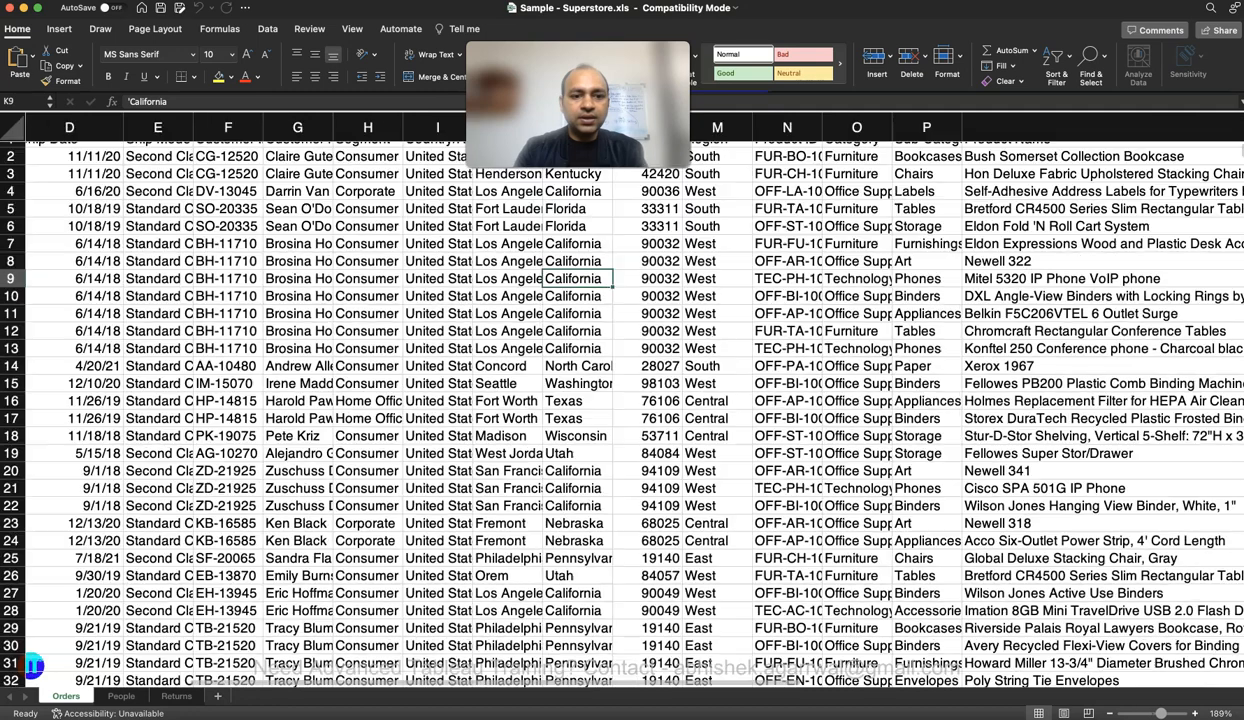
pyautogui.click(730, 151)
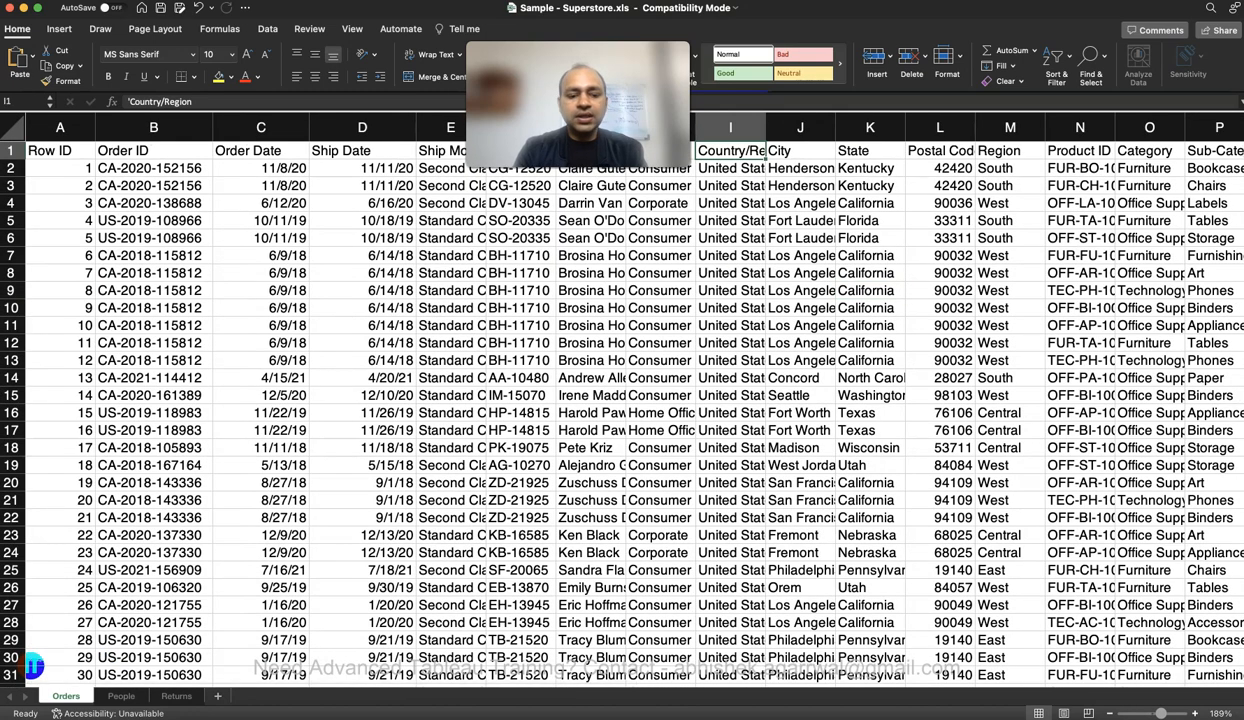
pyautogui.press('super+Down')
pyautogui.click(736, 151)
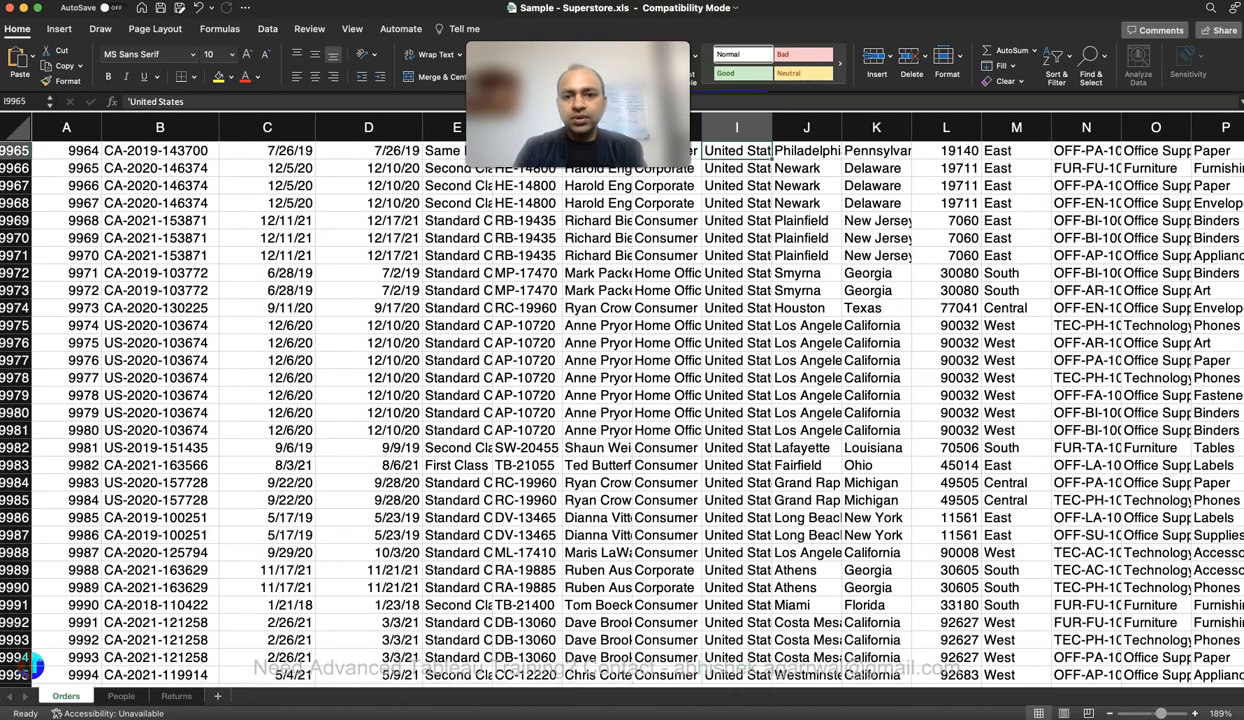
pyautogui.press('super+Up')
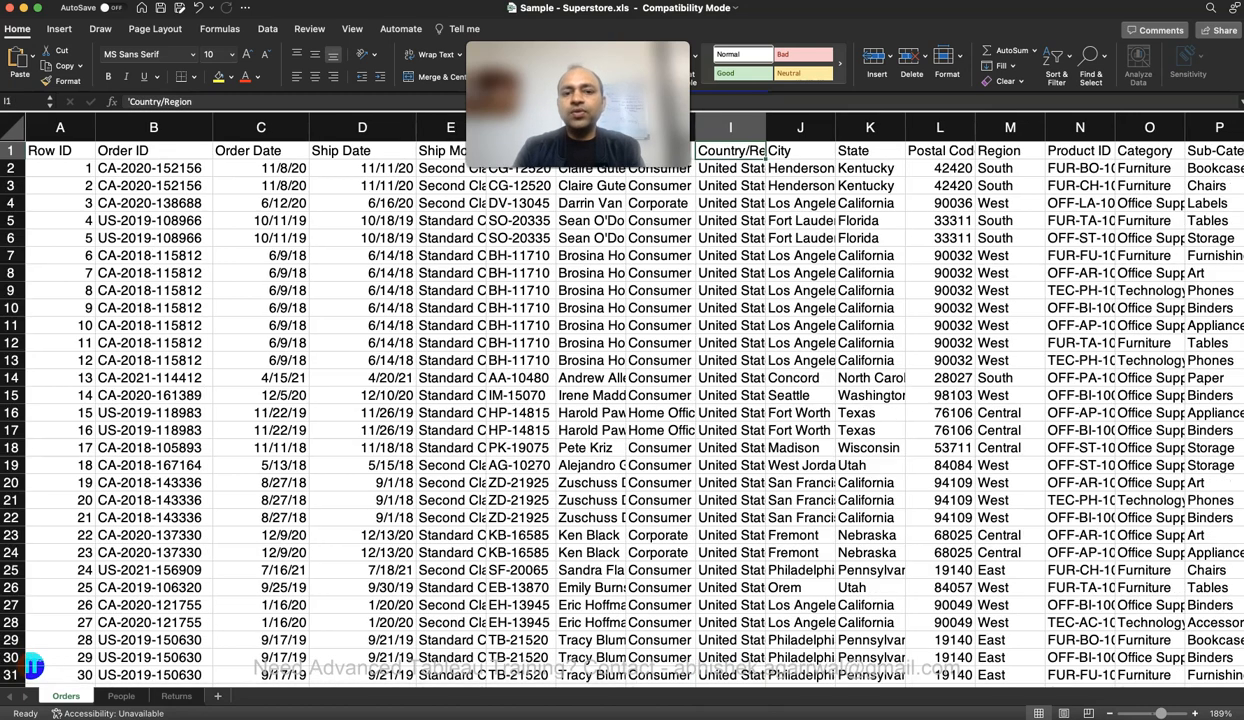
# Step: Review the Orders sheet's column headers from Order ID through Order Date, Ship Date and Ship Mode to Customer ID
pyautogui.press('Left')
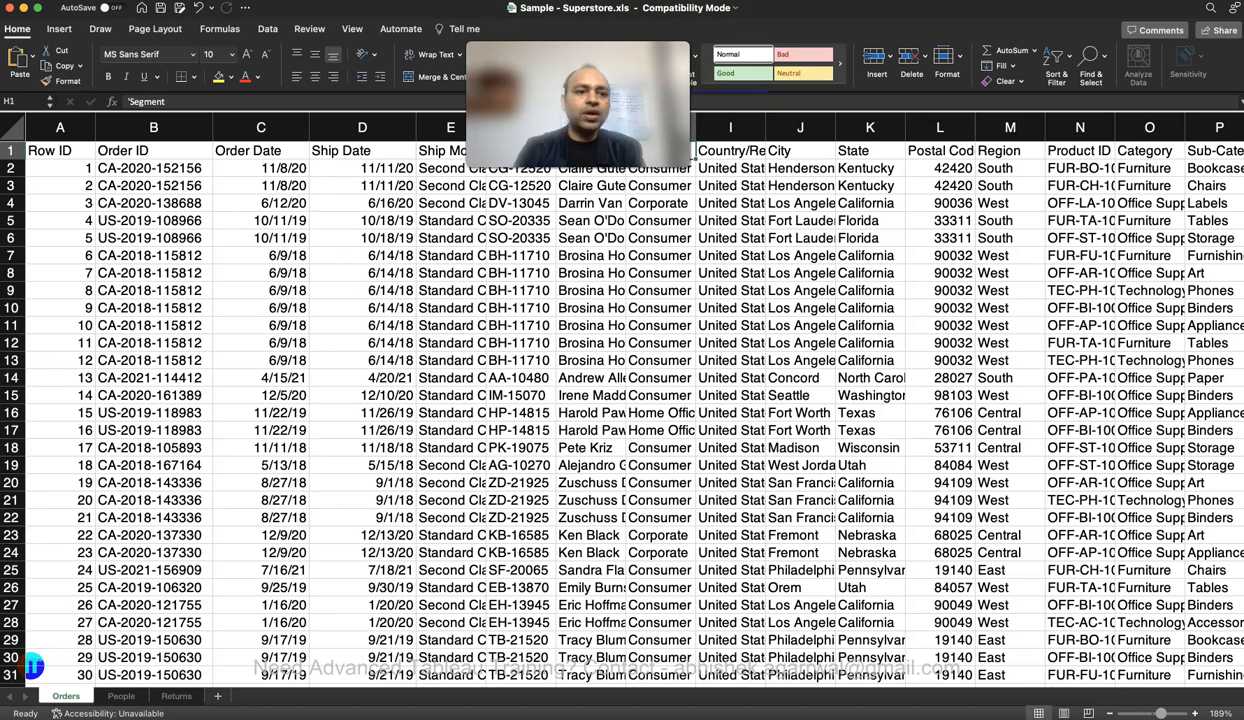
pyautogui.click(153, 150)
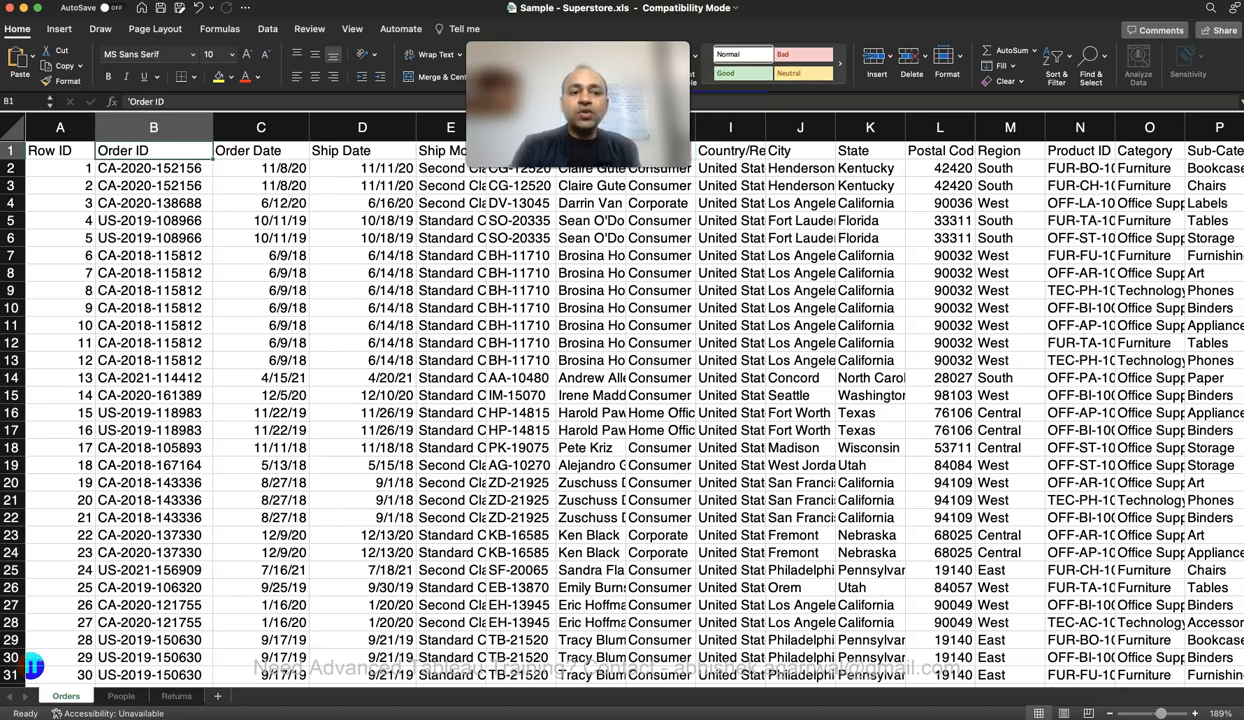
pyautogui.press('Right')
pyautogui.press('Left')
pyautogui.press('Right')
pyautogui.press('Right')
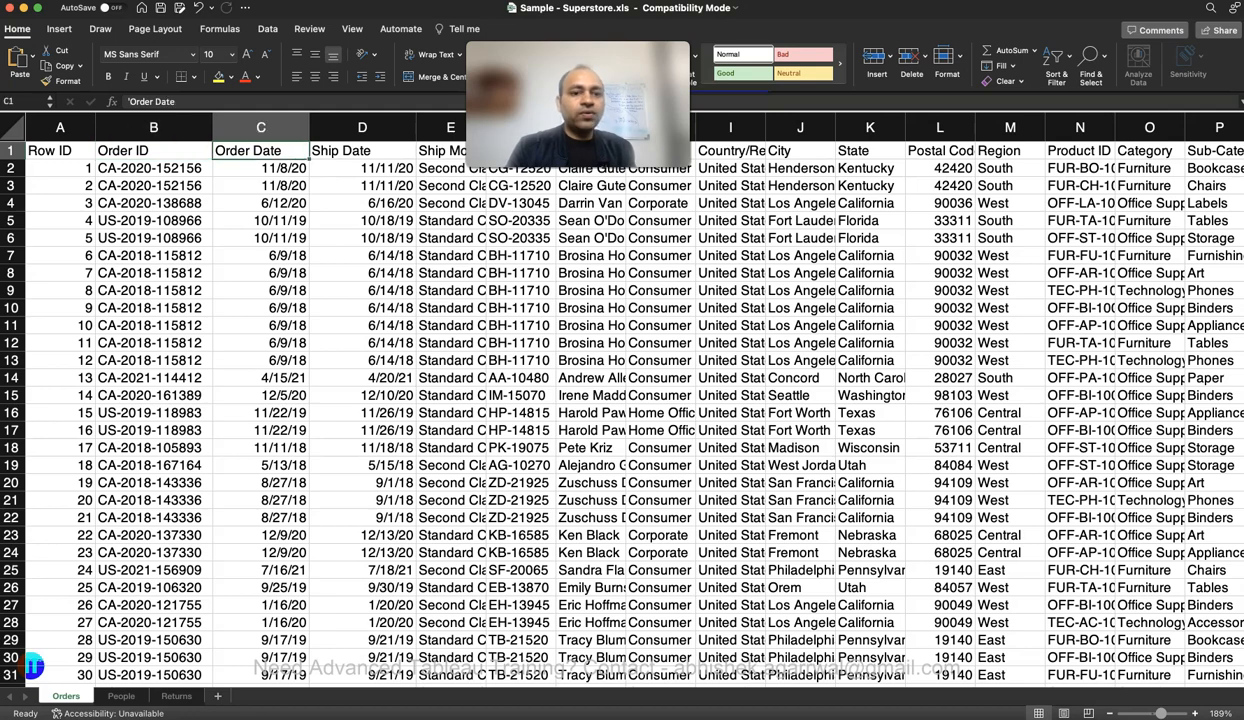
pyautogui.press('Left')
pyautogui.press('Right')
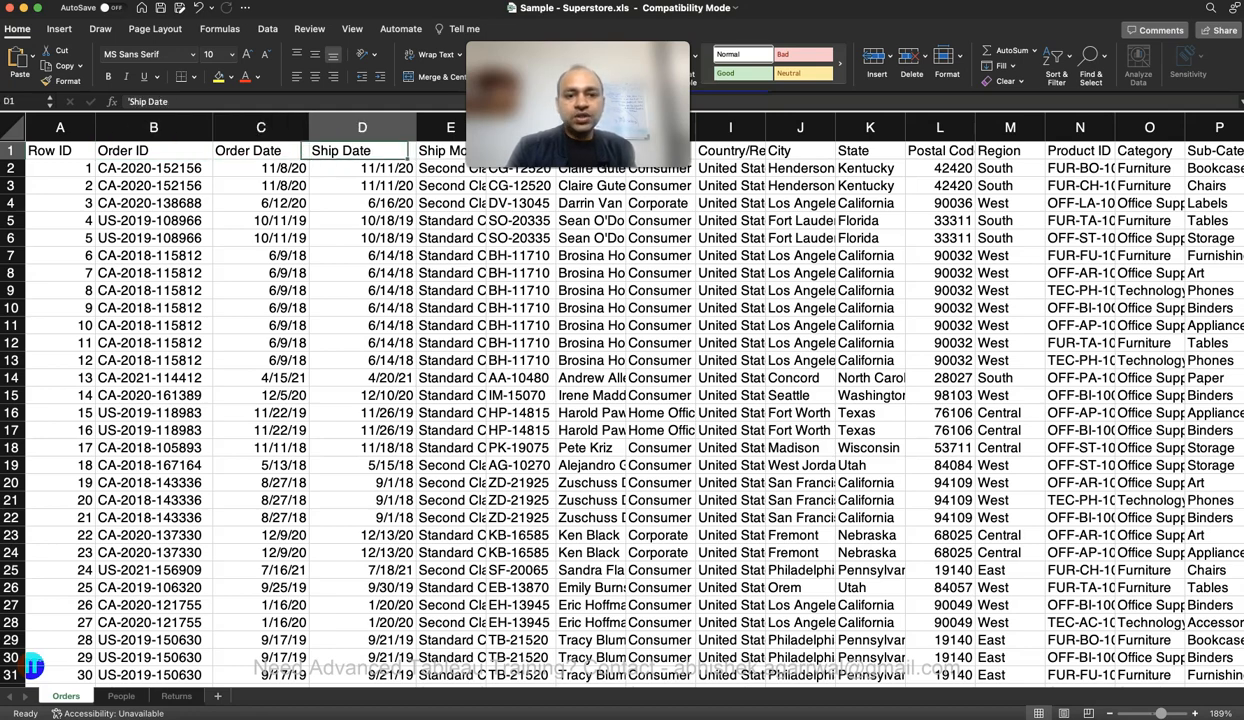
pyautogui.press('Right')
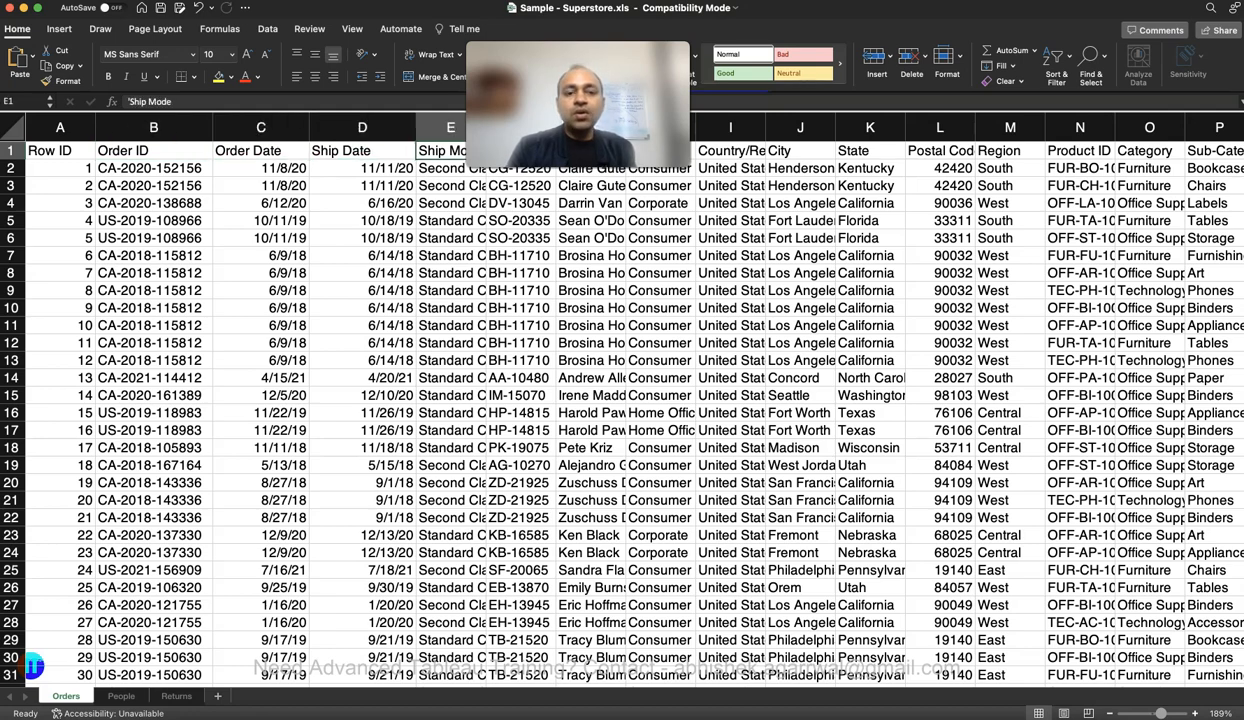
pyautogui.press('Right')
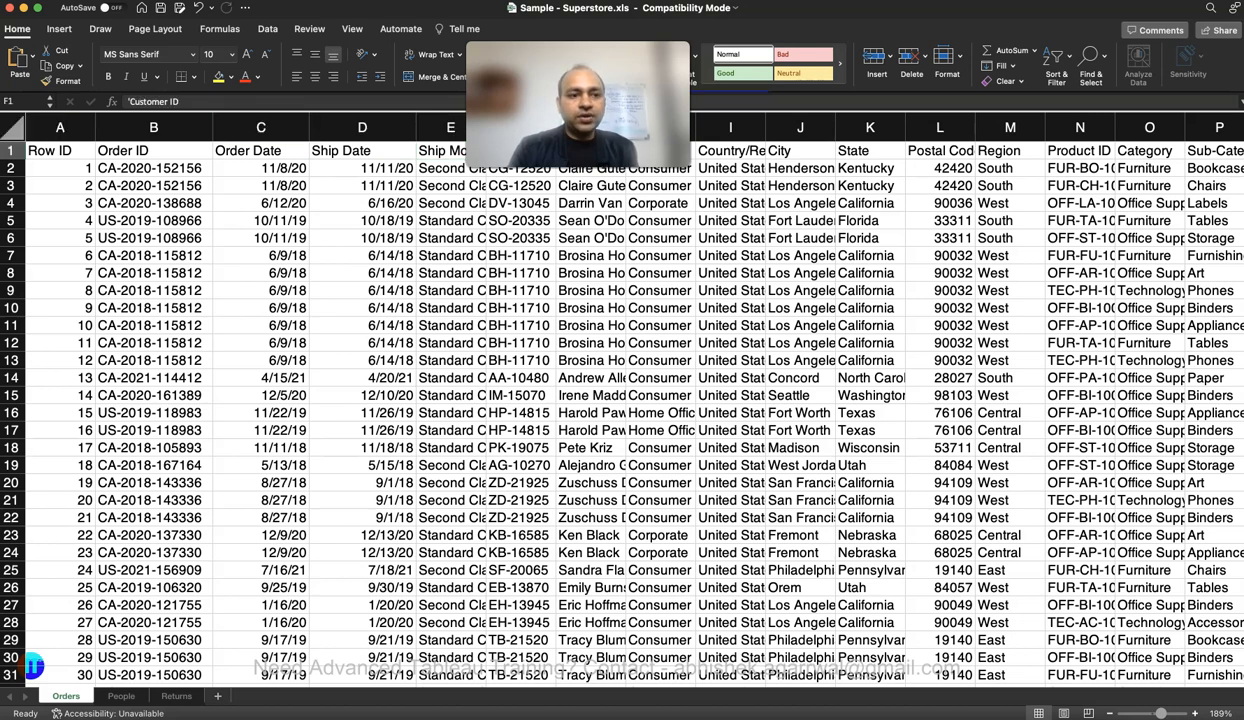
# Step: Auto-fit the widths of all columns in the Orders sheet to their contents
pyautogui.click(12, 127)
pyautogui.doubleClick(95, 127)
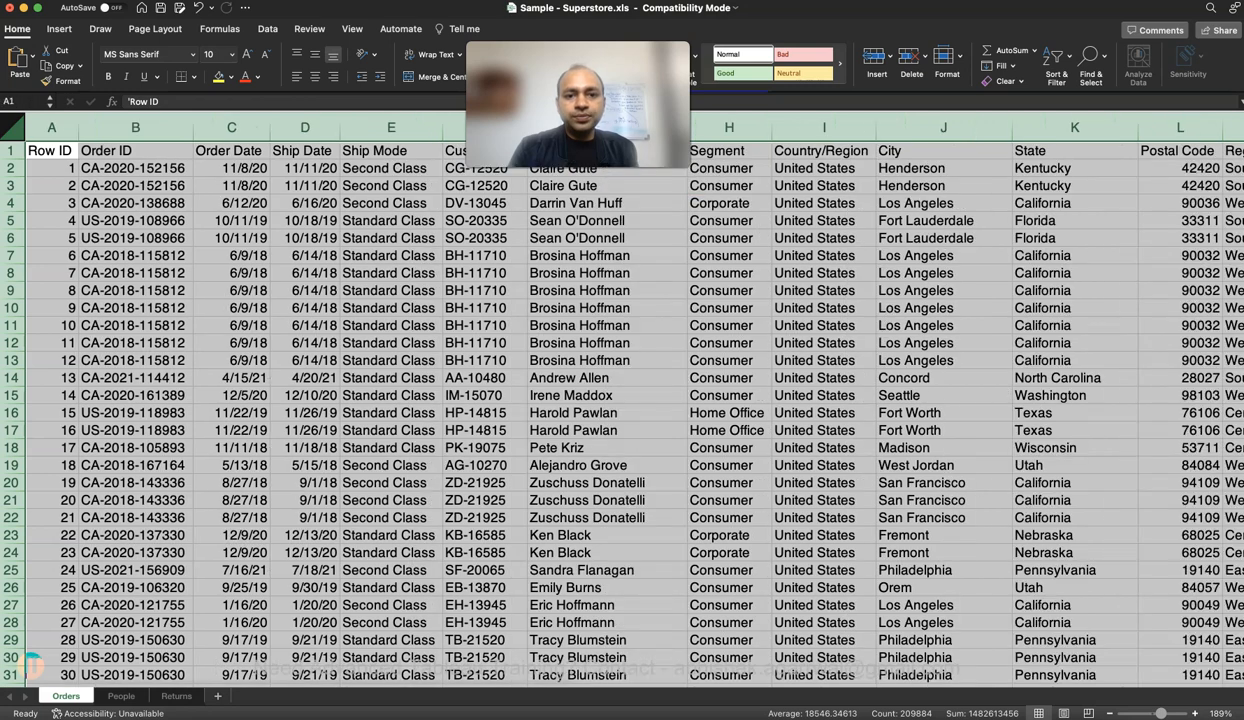
# Step: Review the customer and location columns of the Orders sheet, from Customer Name and Segment to Country/Region, City and State
pyautogui.click(607, 151)
pyautogui.press('Left')
pyautogui.press('Right')
pyautogui.press('Right')
pyautogui.press('Right')
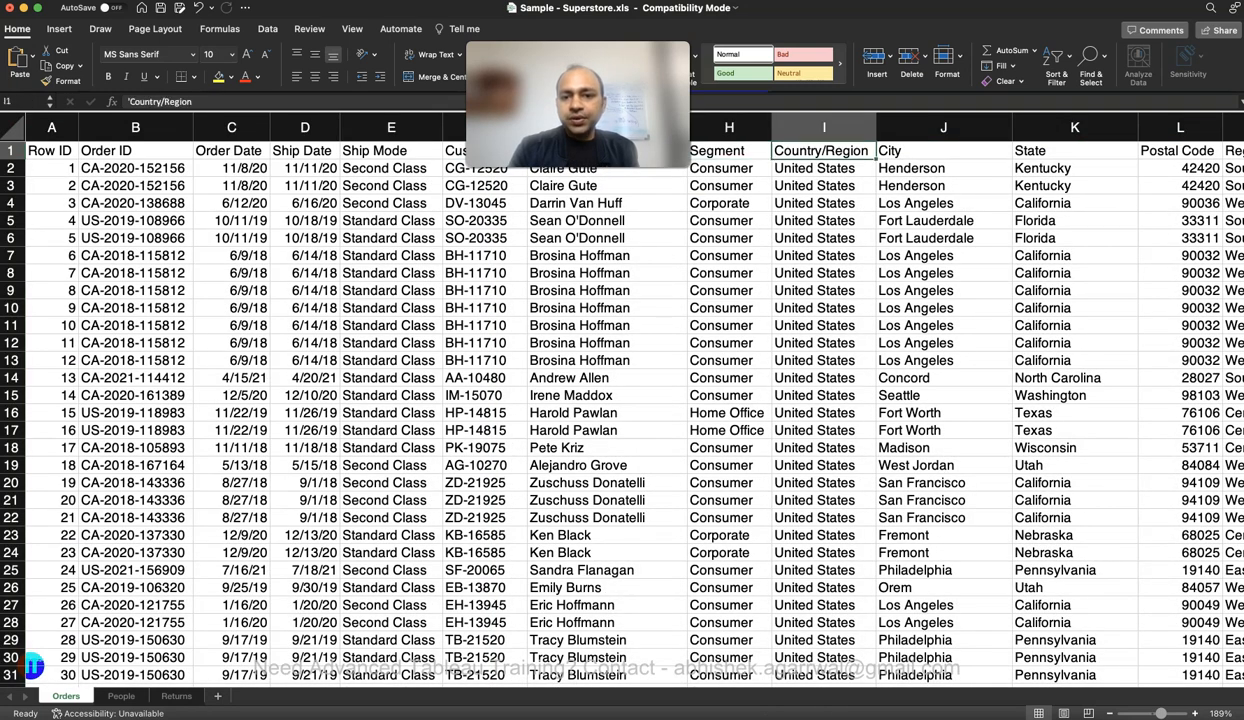
pyautogui.hscroll(3, 616, 387)
pyautogui.press('Right')
pyautogui.press('Right')
pyautogui.press('Right')
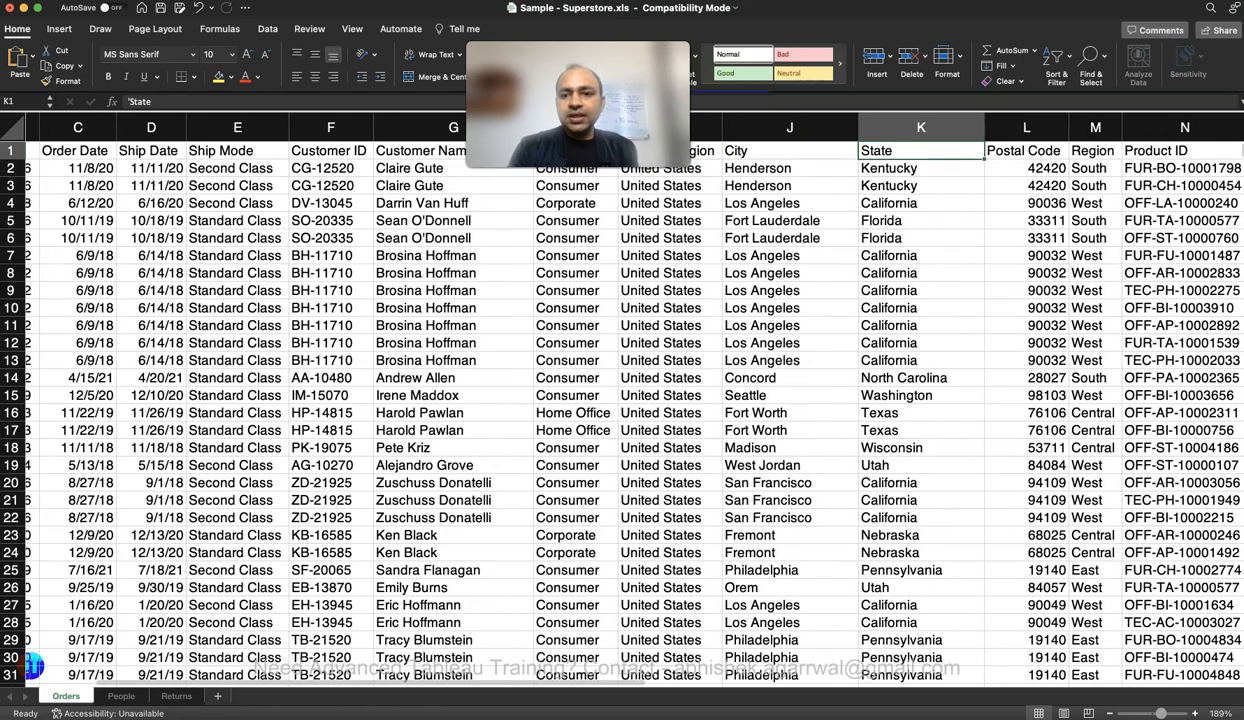
# Step: Review the remaining Orders columns from Postal Code through the product fields to Sales, Quantity, Discount and Profit, and return to Row ID
pyautogui.press('Right')
pyautogui.press('Right')
pyautogui.press('Right')
pyautogui.press('Right')
pyautogui.press('Right')
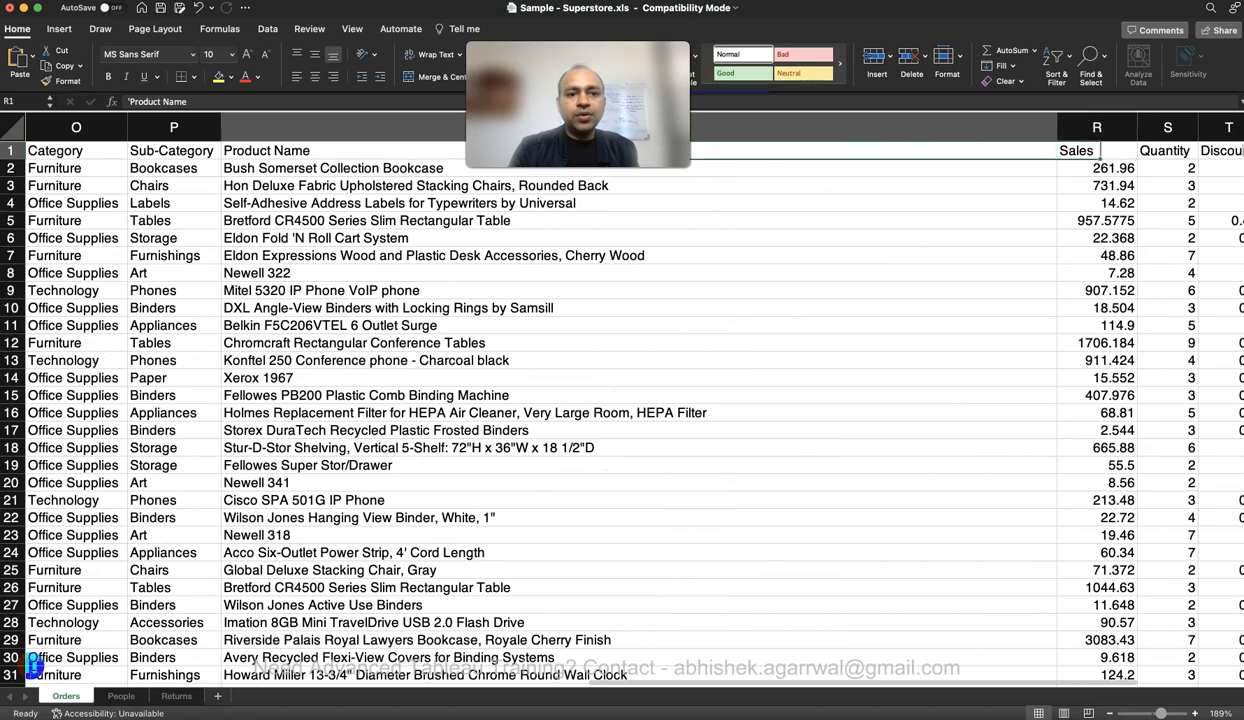
pyautogui.press('Right')
pyautogui.press('Right')
pyautogui.press('Right')
pyautogui.press('Right')
pyautogui.press('Right')
pyautogui.press('Right')
pyautogui.press('Right')
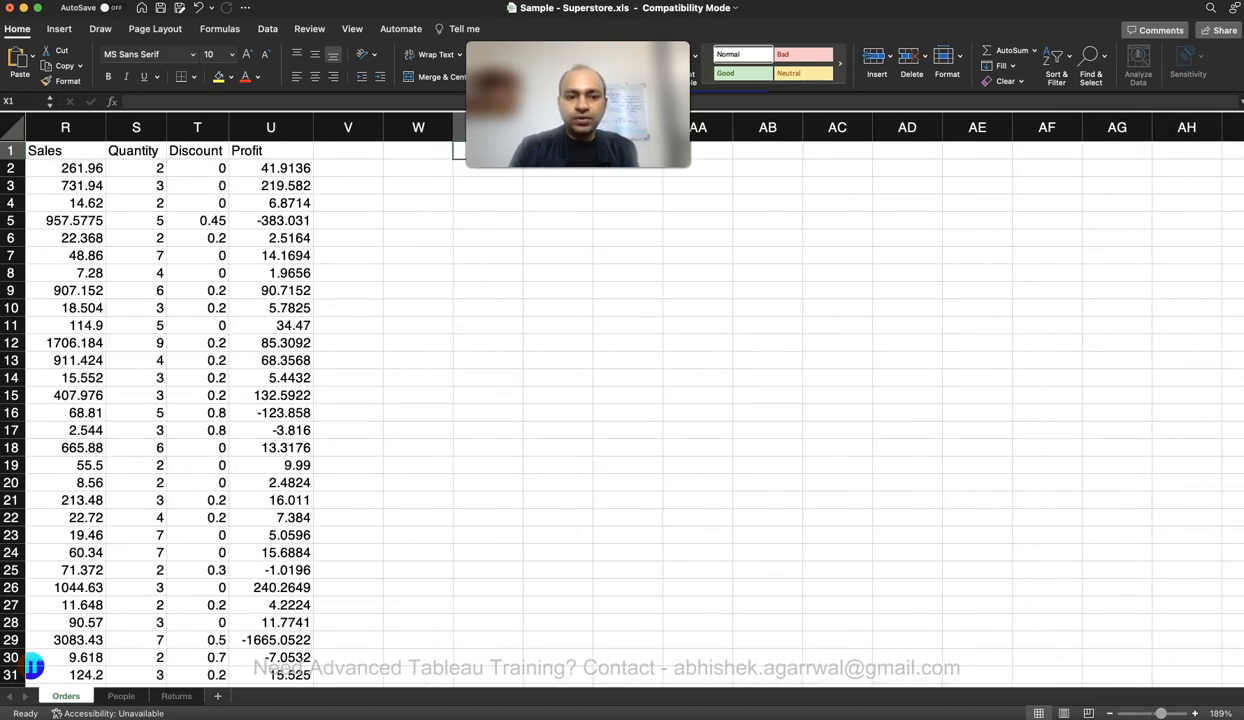
pyautogui.hscroll(-10, 622, 400)
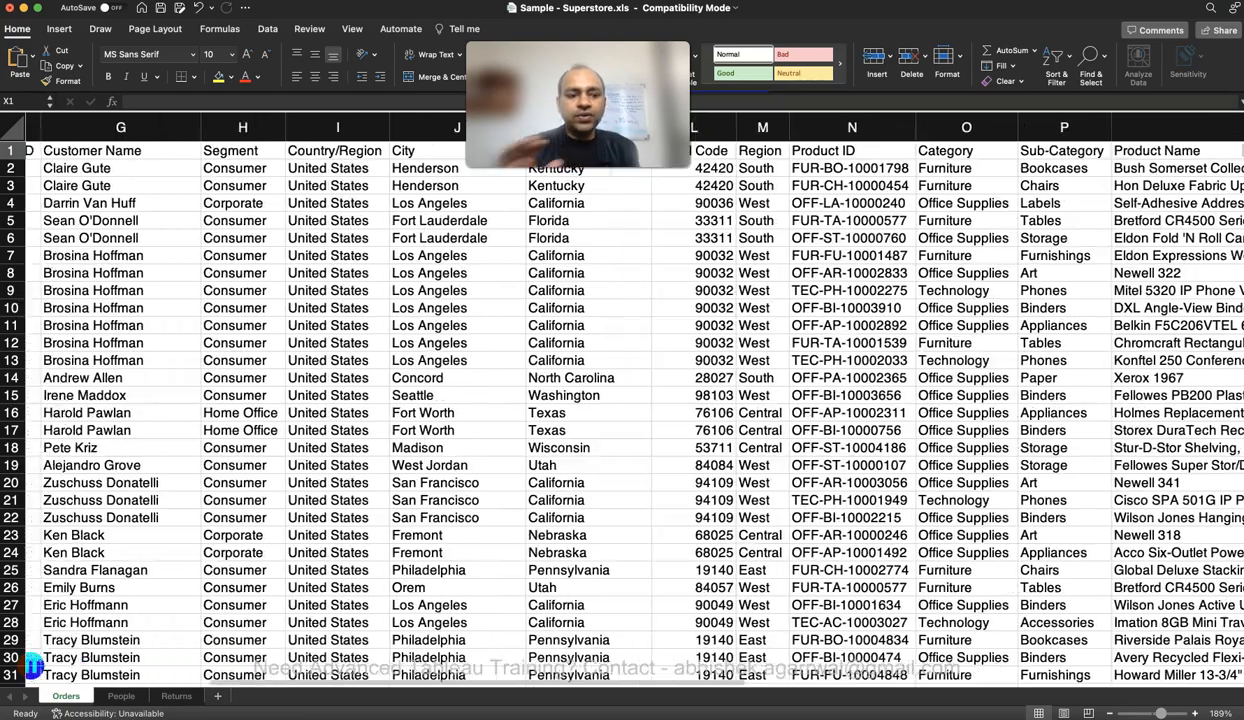
pyautogui.hscroll(-6, 622, 400)
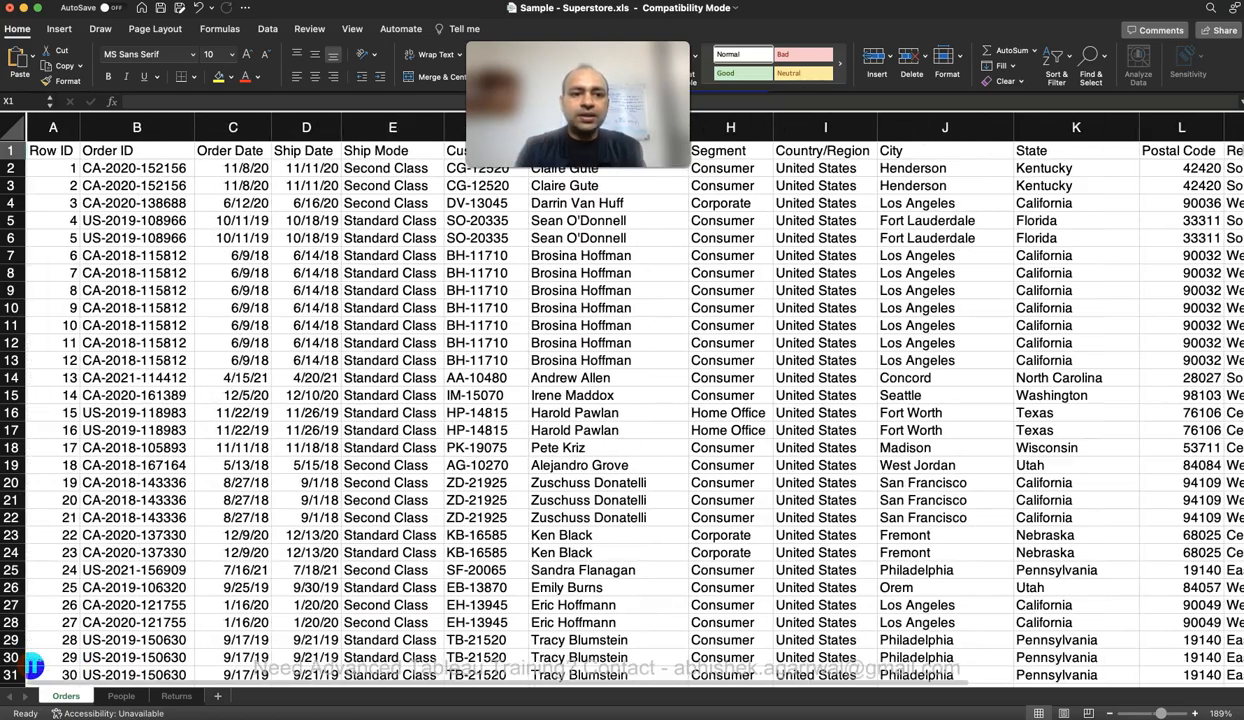
# Step: Review the regional managers and their regions in the People sheet, leaving its data unreplaced
pyautogui.click(121, 696)
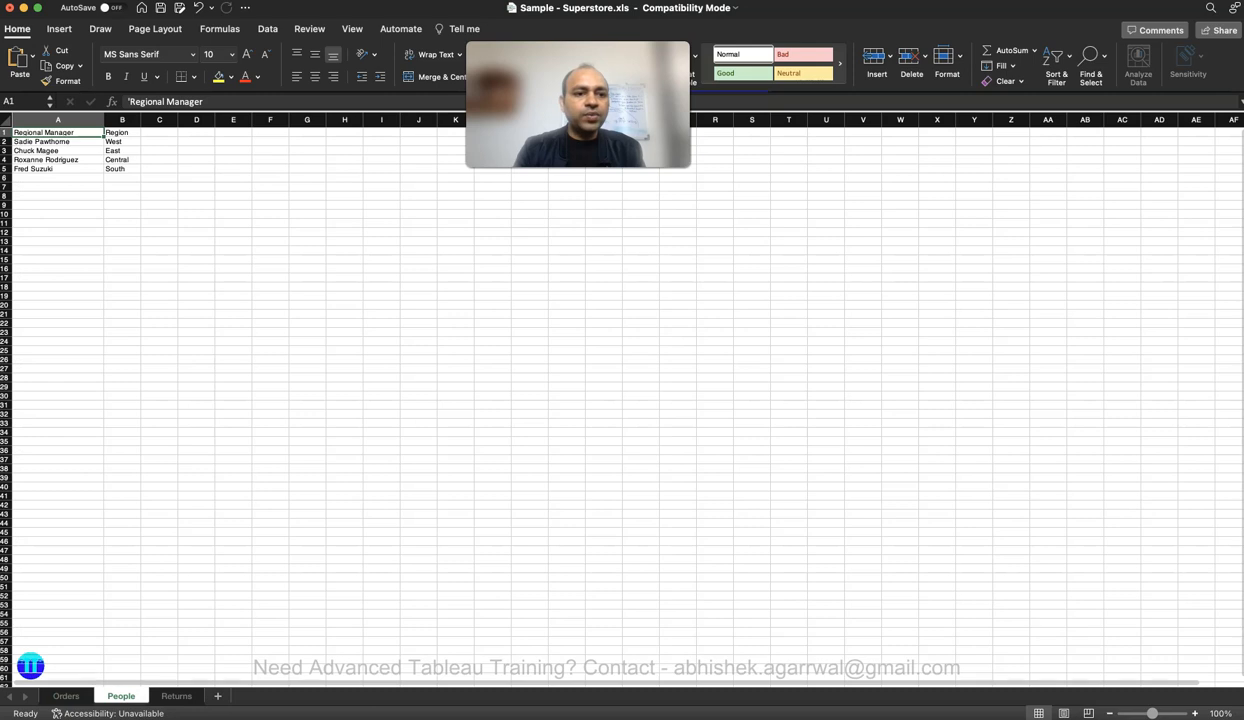
pyautogui.moveTo(58, 142); pyautogui.dragTo(72, 166)
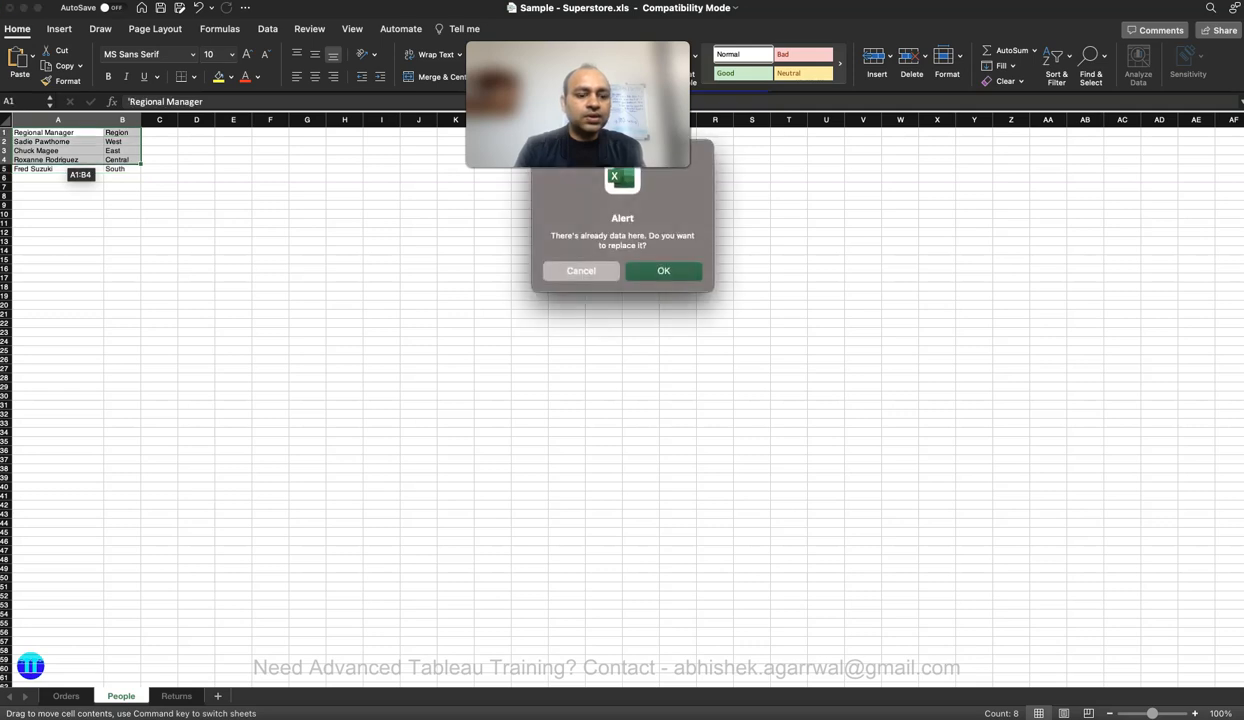
pyautogui.click(581, 271)
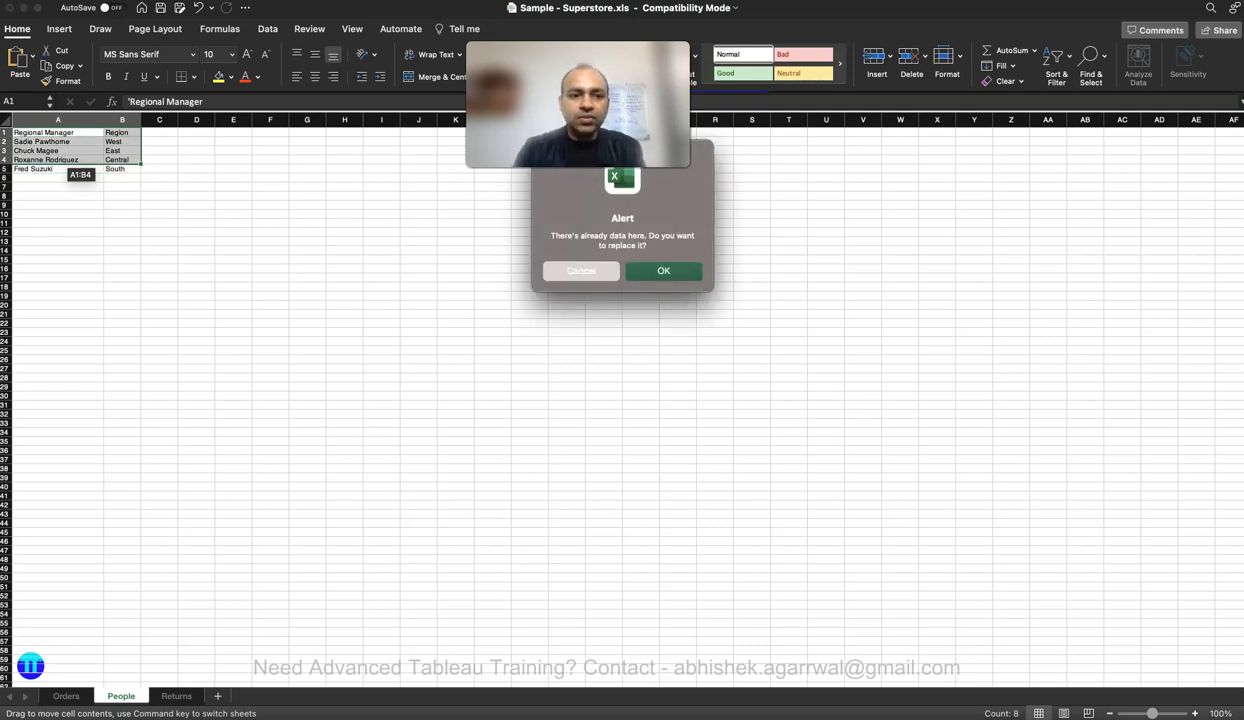
# Step: Review the Returned and Order ID columns of the Returns sheet and return to the Orders sheet
pyautogui.click(176, 696)
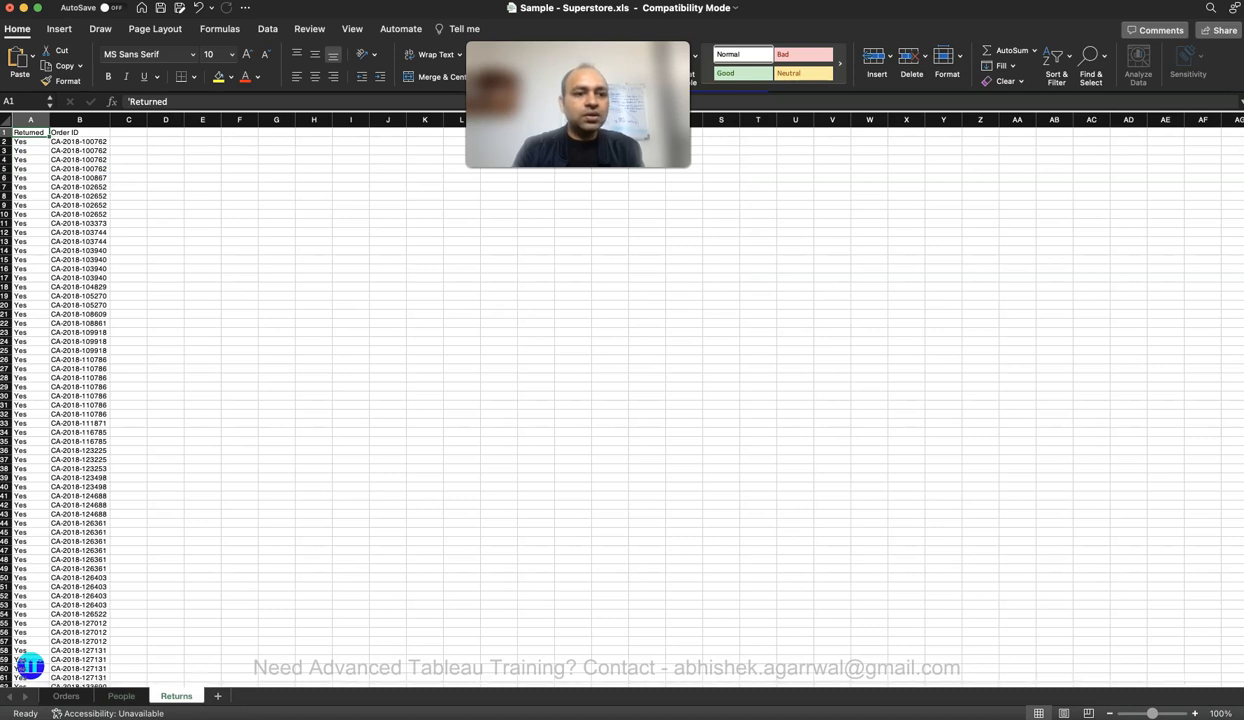
pyautogui.moveTo(79, 132); pyautogui.dragTo(79, 187)
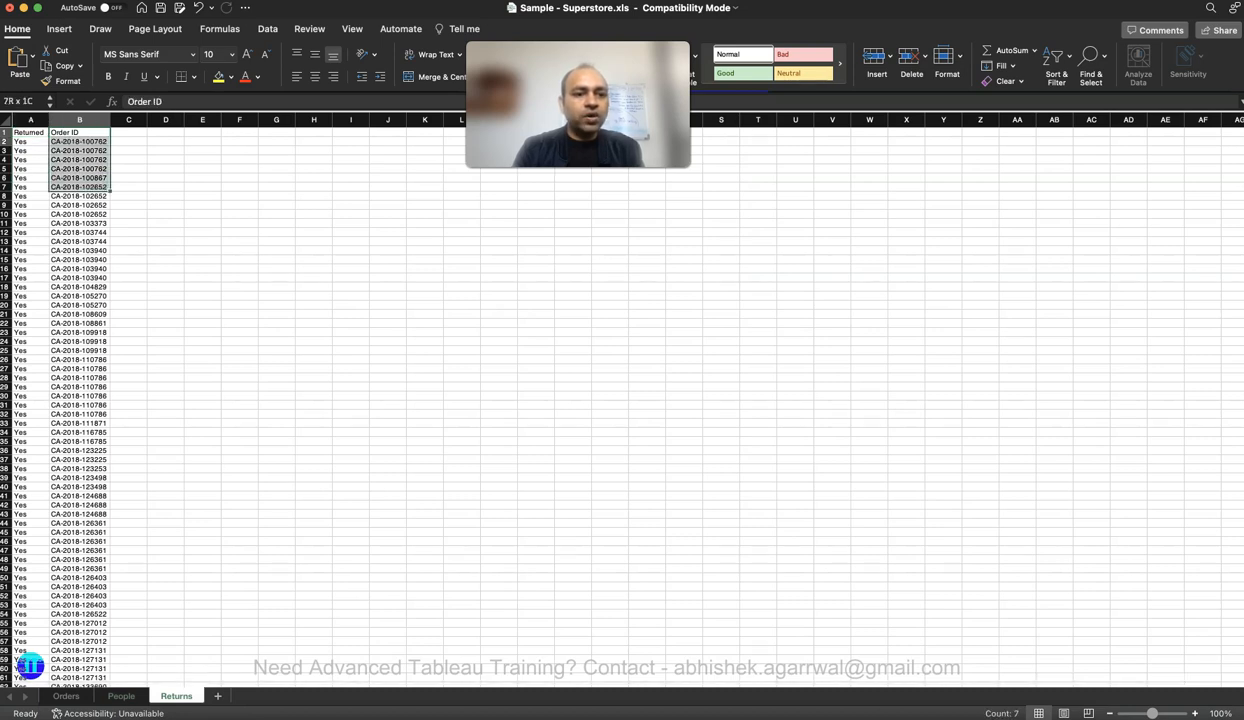
pyautogui.click(30, 187)
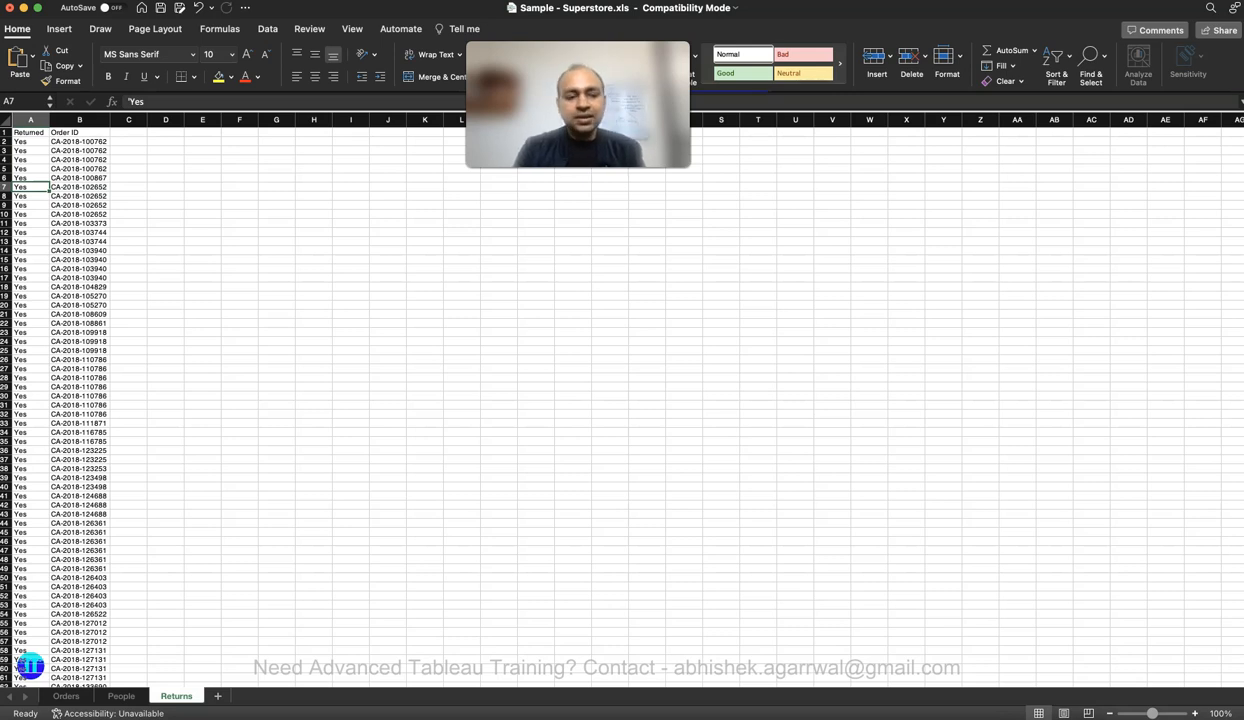
pyautogui.click(66, 696)
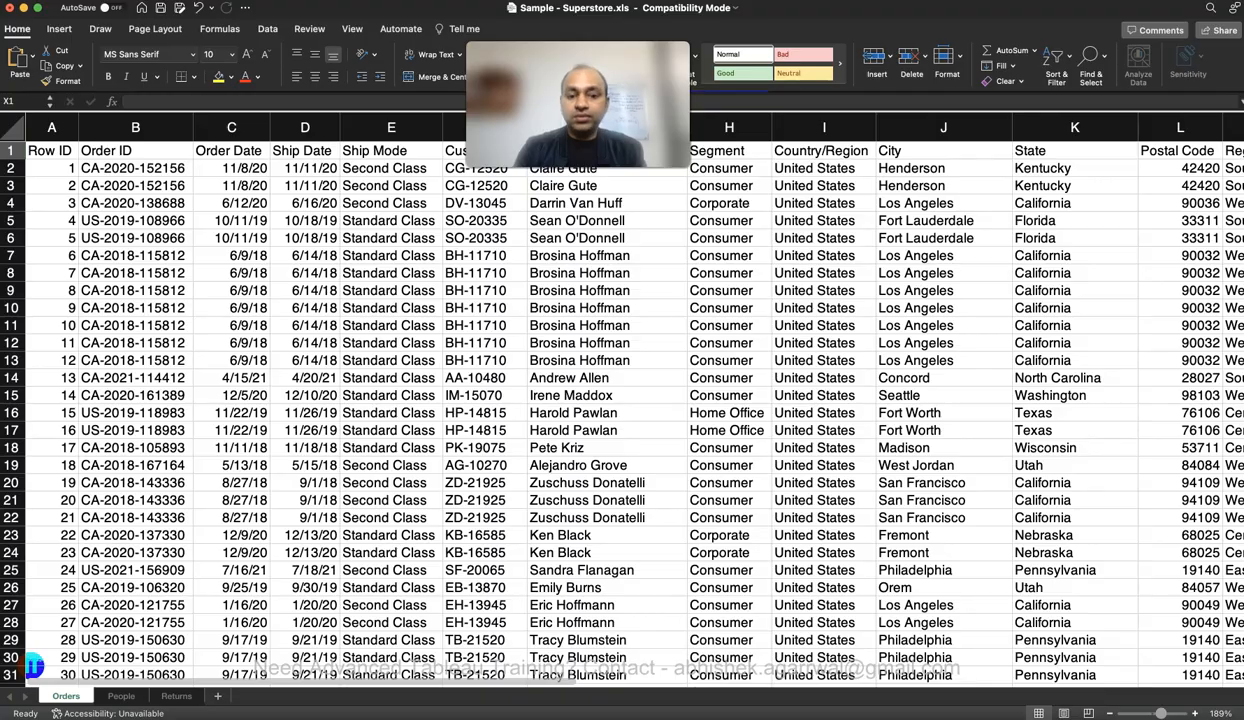
# Step: Switch to Safari and open Google Drive in the blank browser page
pyautogui.click(397, 713)
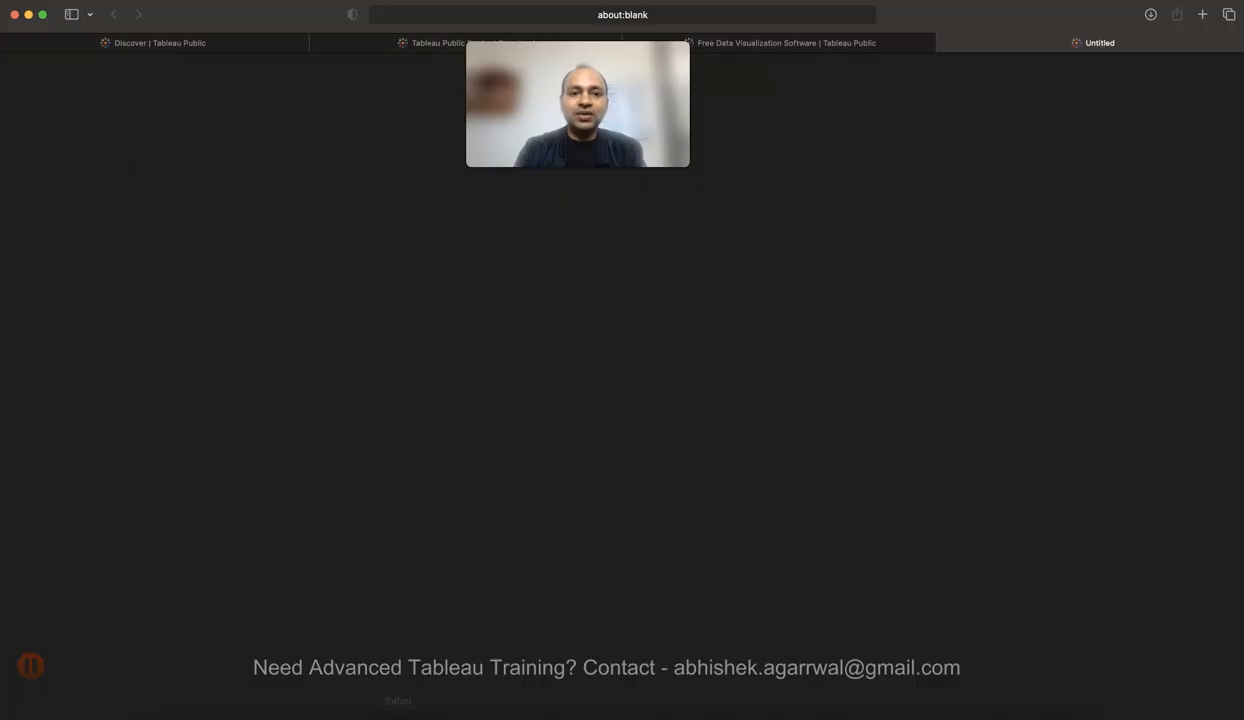
pyautogui.press('super+l')
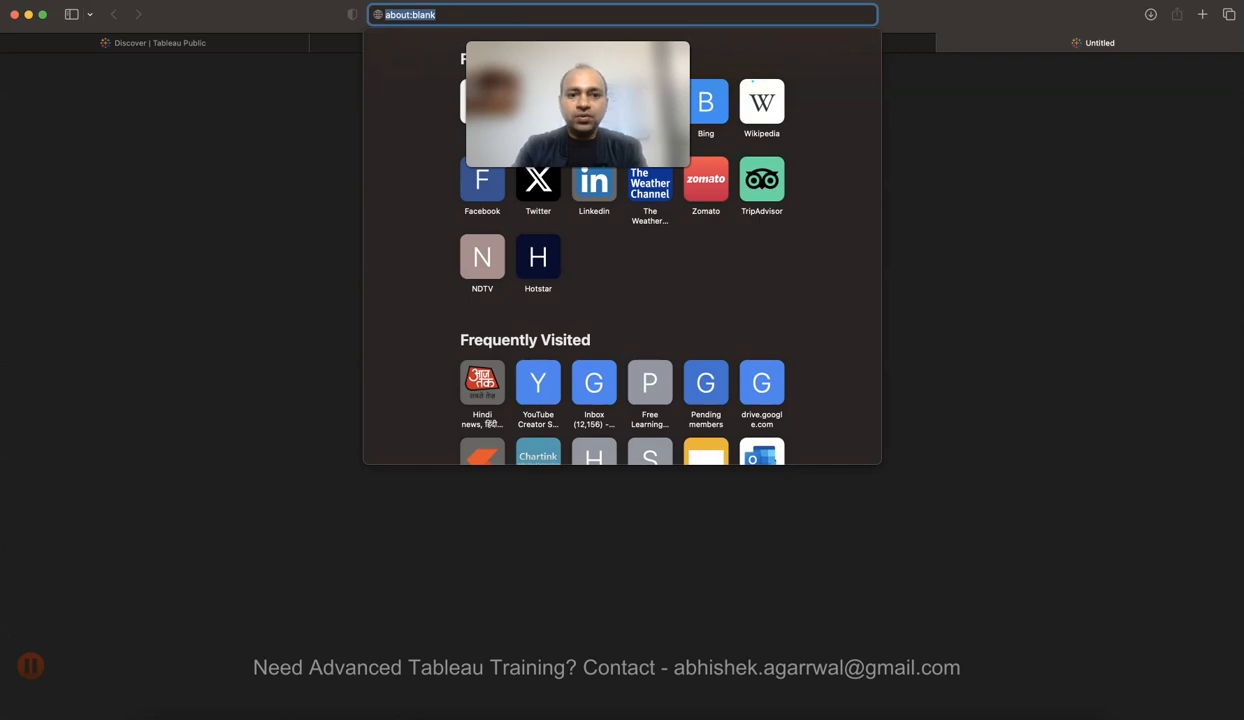
pyautogui.press('BackSpace')
pyautogui.write('dri')
pyautogui.press('Return')
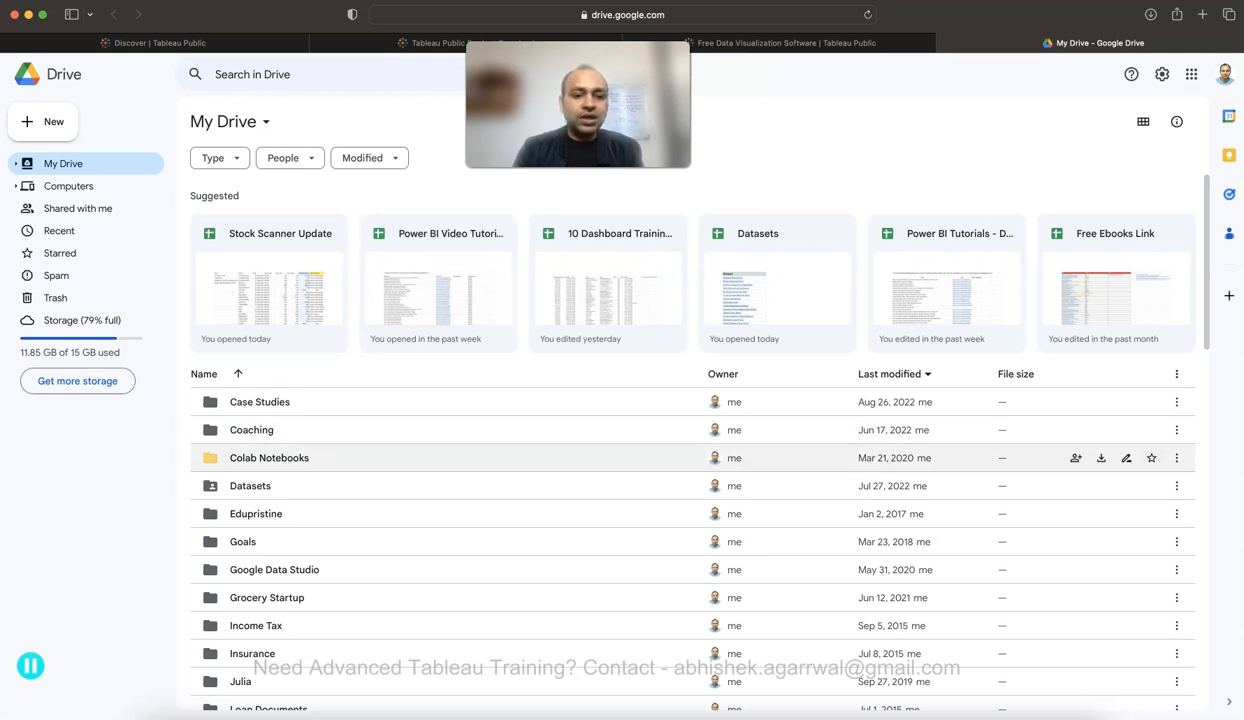
# Step: Open the Datasets spreadsheet stored in the Datasets folder of My Drive
pyautogui.doubleClick(300, 485)
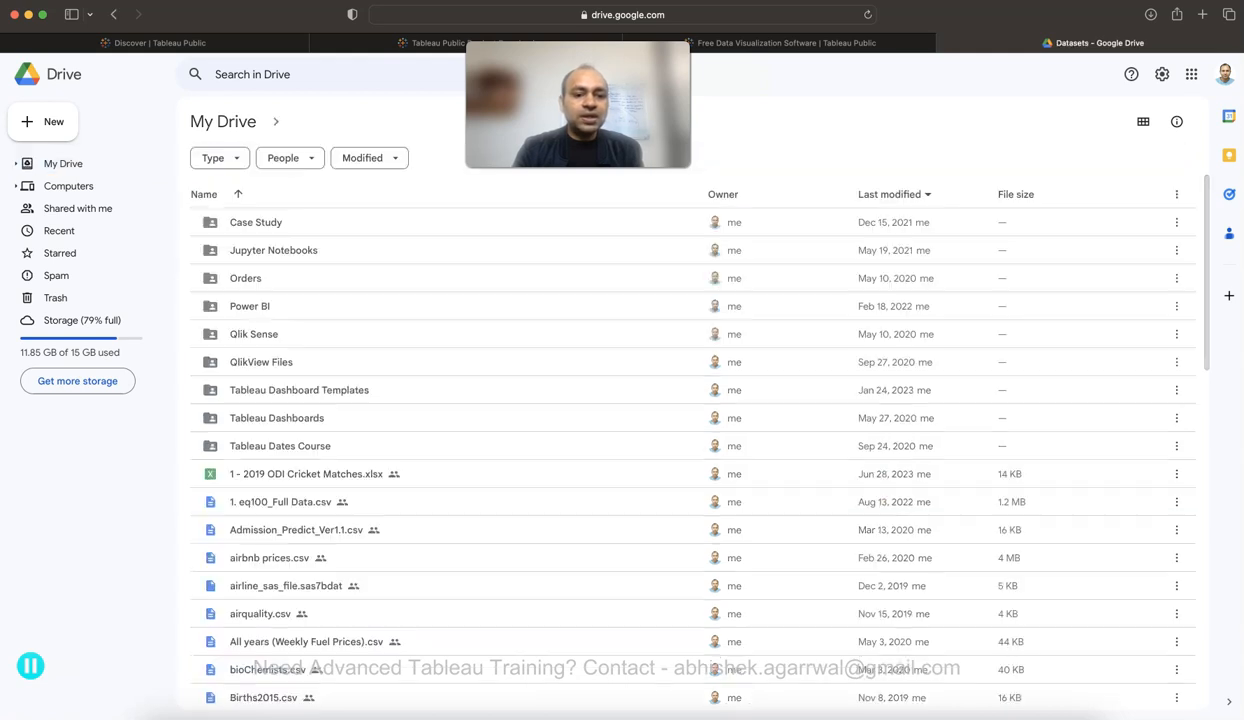
pyautogui.scroll(-4, 600, 320)
pyautogui.scroll(-5, 690, 450)
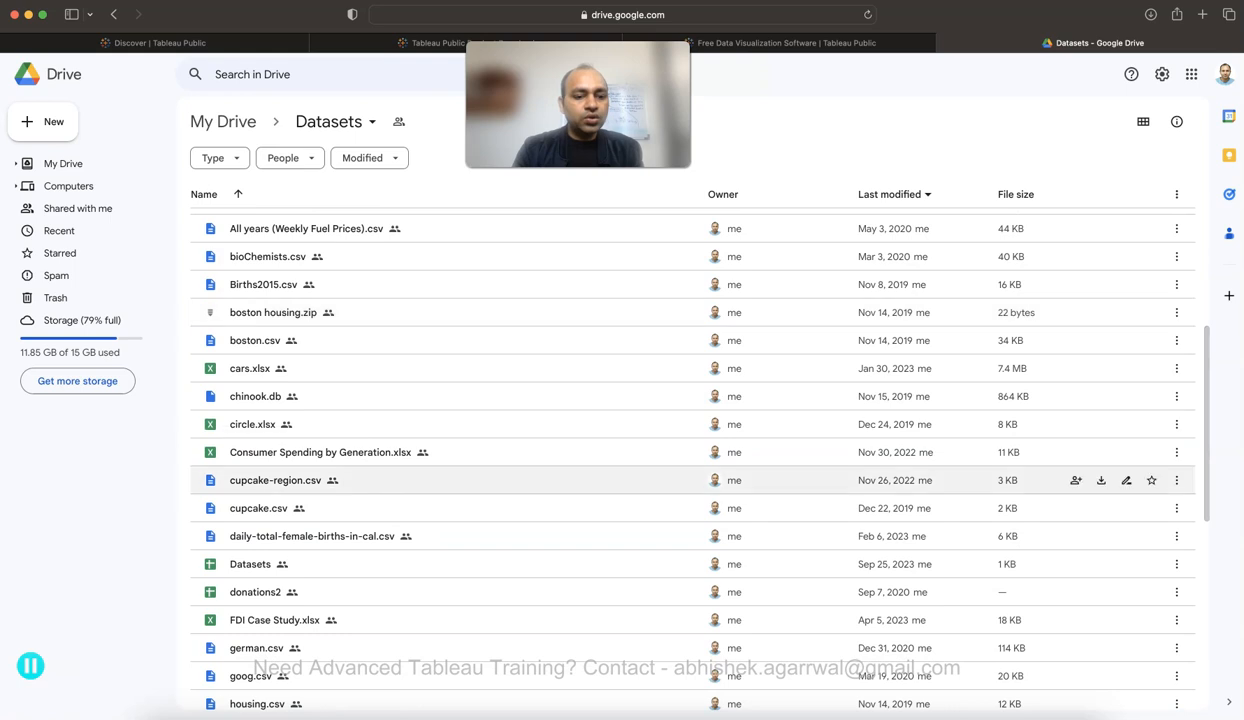
pyautogui.doubleClick(256, 564)
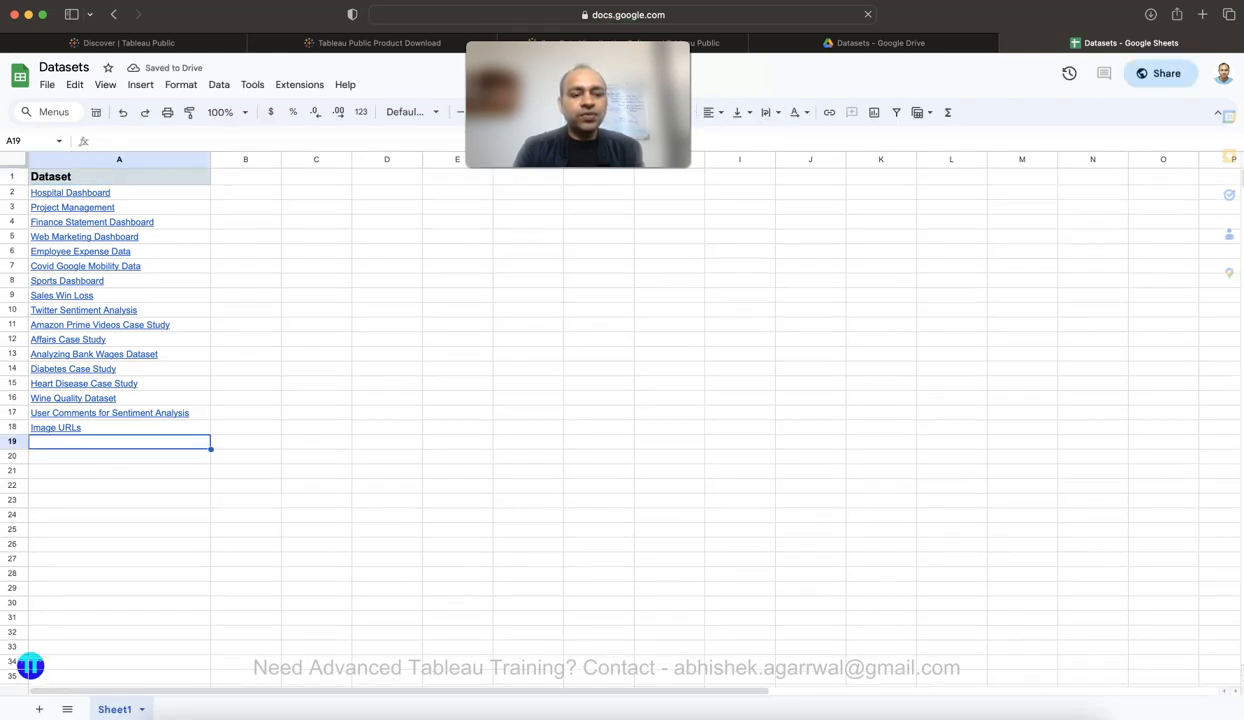
# Step: Add "Sample Superstore Dataset" to the Dataset list in cell A19
pyautogui.write('Sample Superstore Dataset')
pyautogui.press('Return')
pyautogui.click(119, 442)
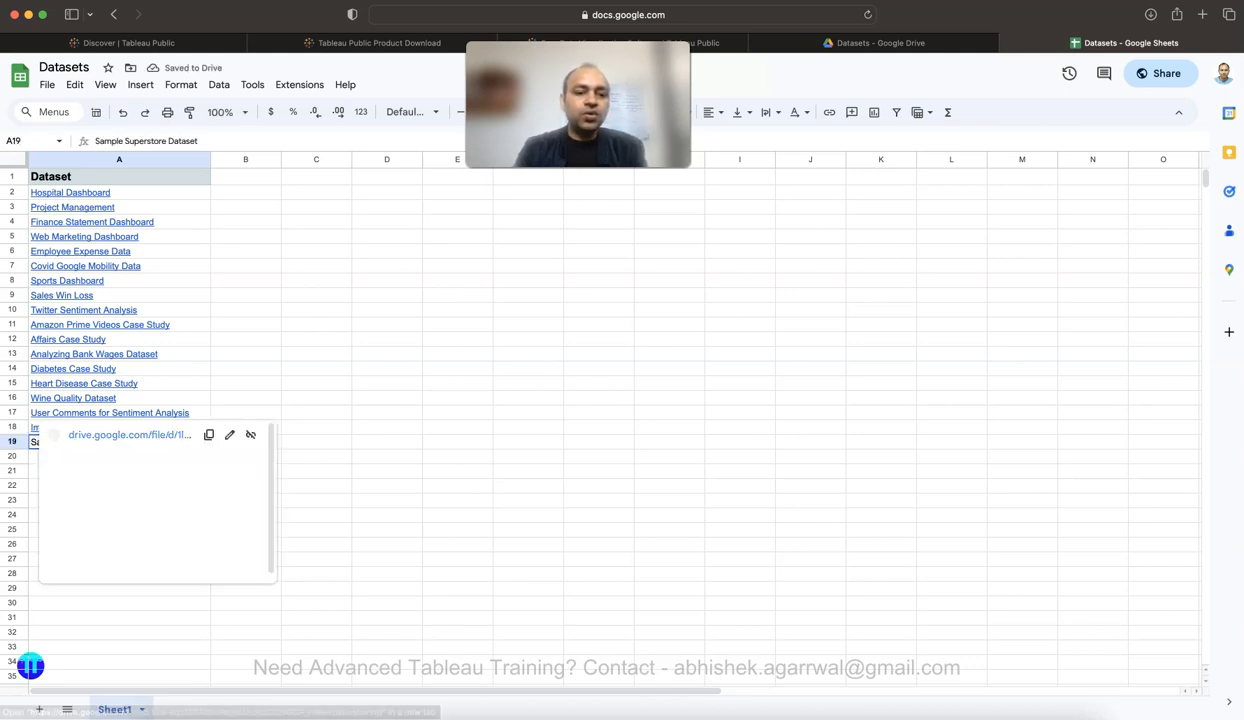
pyautogui.click(458, 354)
pyautogui.click(119, 442)
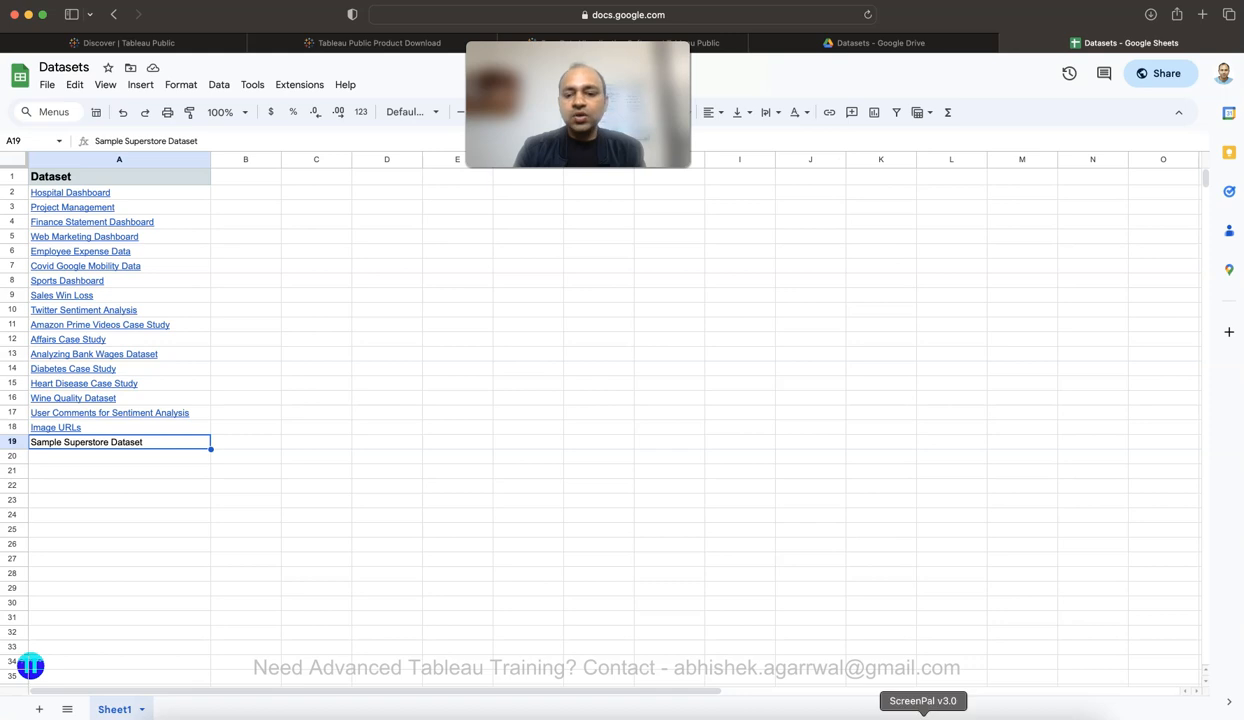
# Step: Switch to Tableau Public and connect it to the Excel workbook Sample - Superstore.xls on the Desktop
pyautogui.click(952, 713)
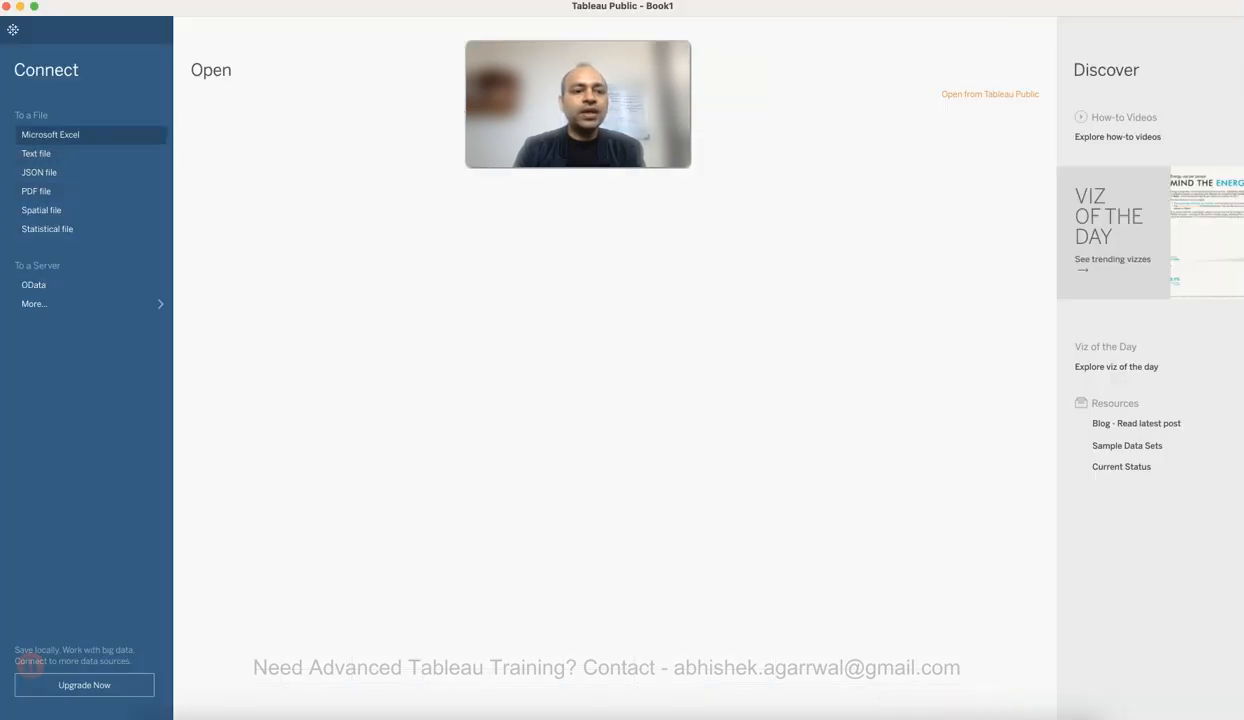
pyautogui.click(50, 134)
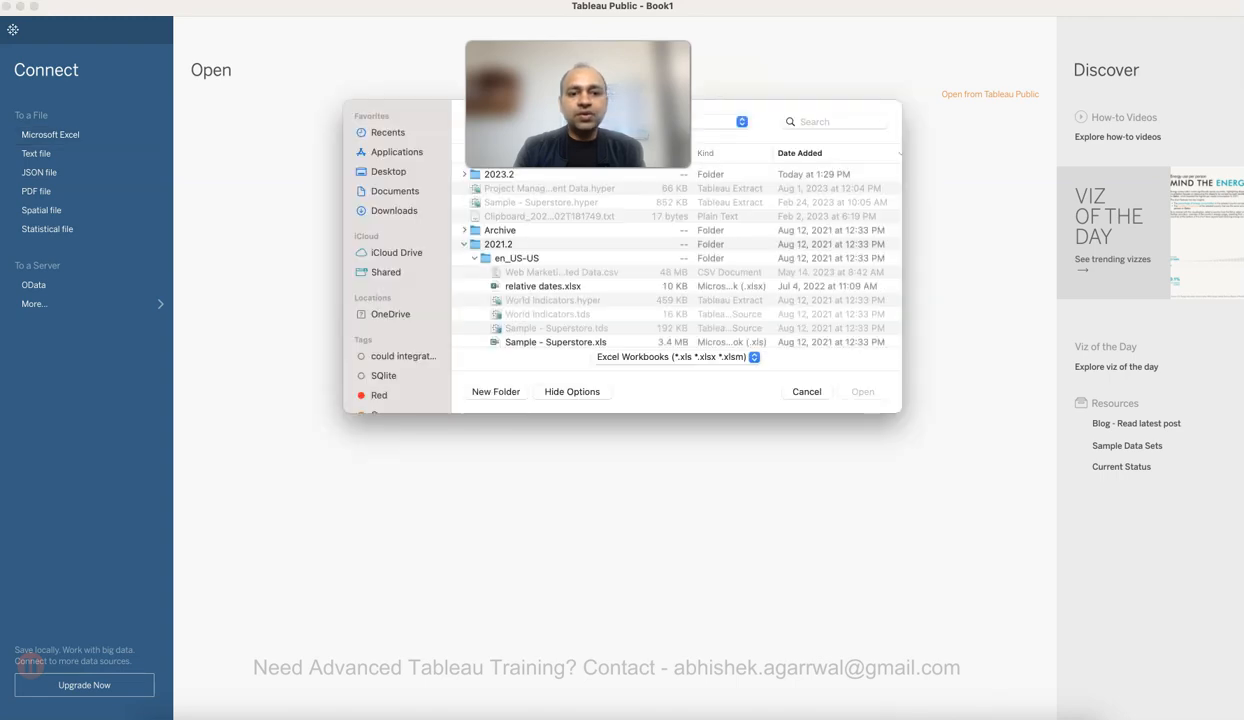
pyautogui.click(394, 211)
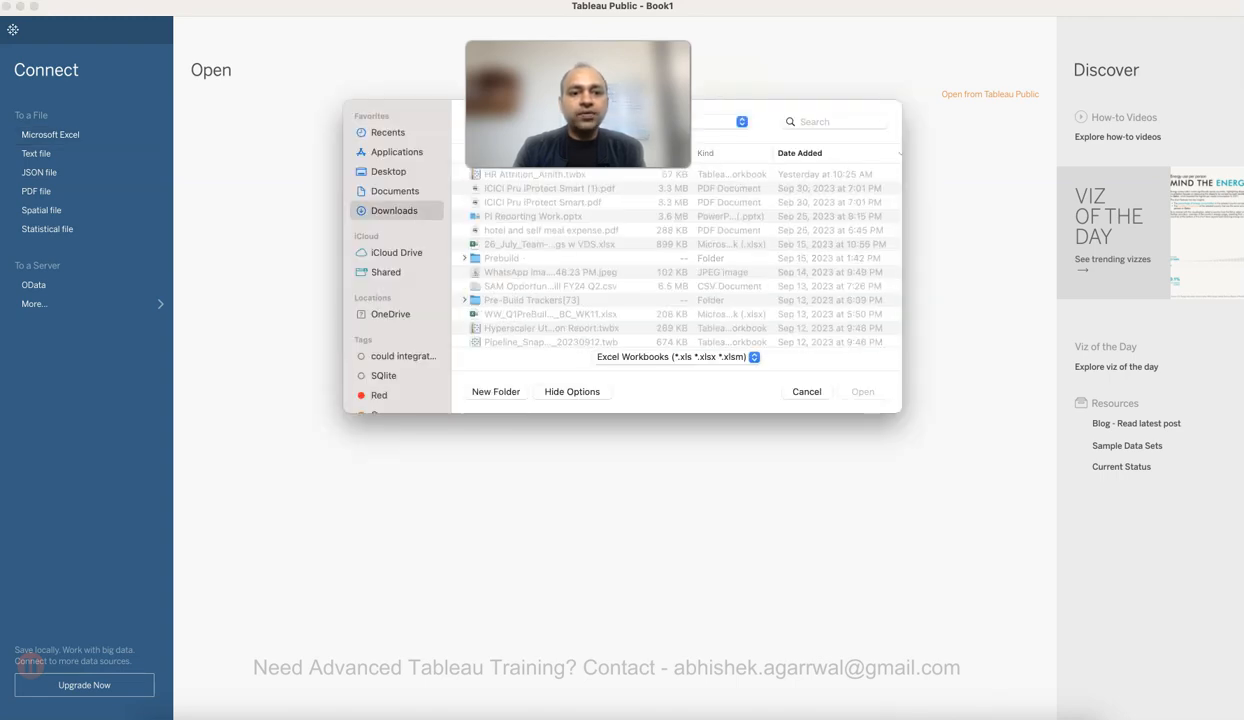
pyautogui.click(663, 252)
pyautogui.click(389, 172)
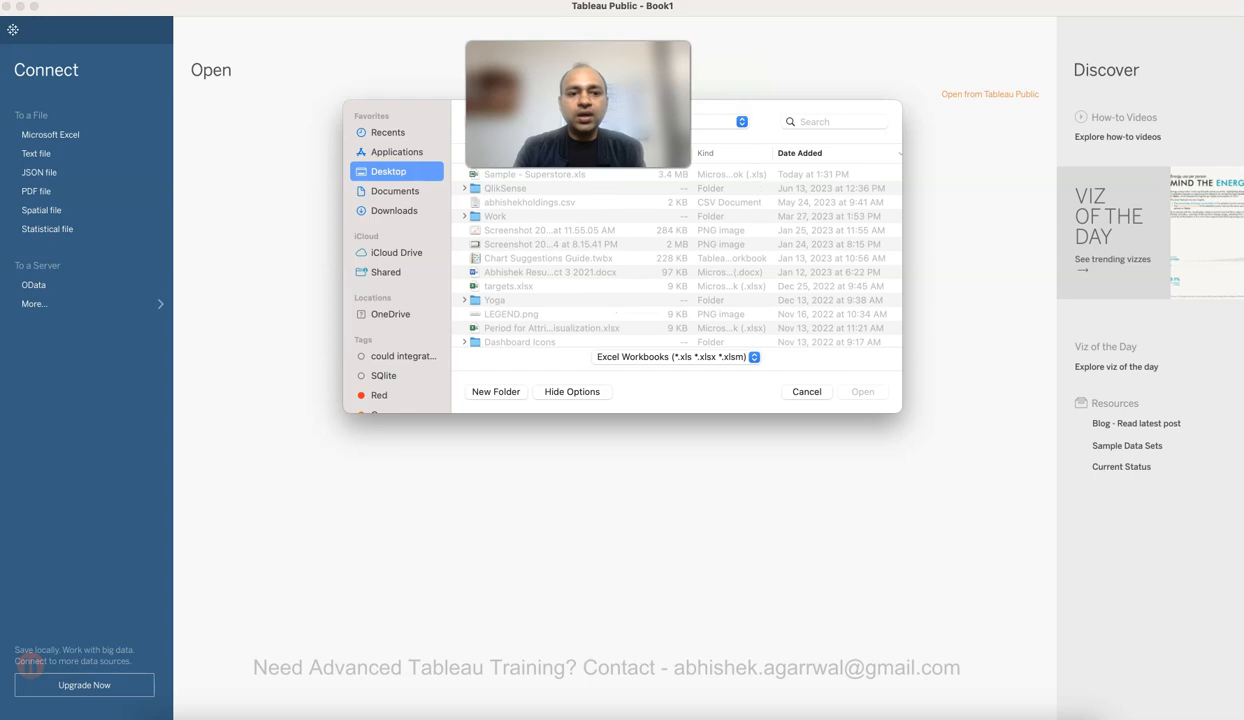
pyautogui.click(663, 252)
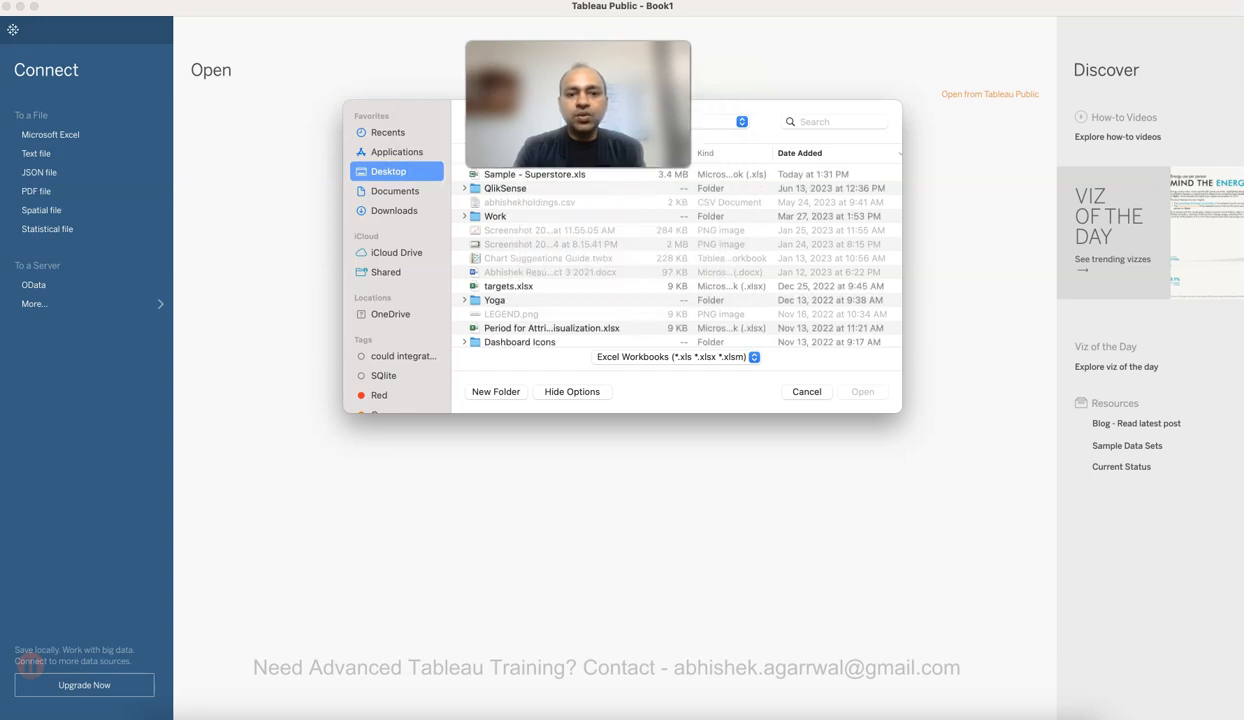
pyautogui.click(535, 174)
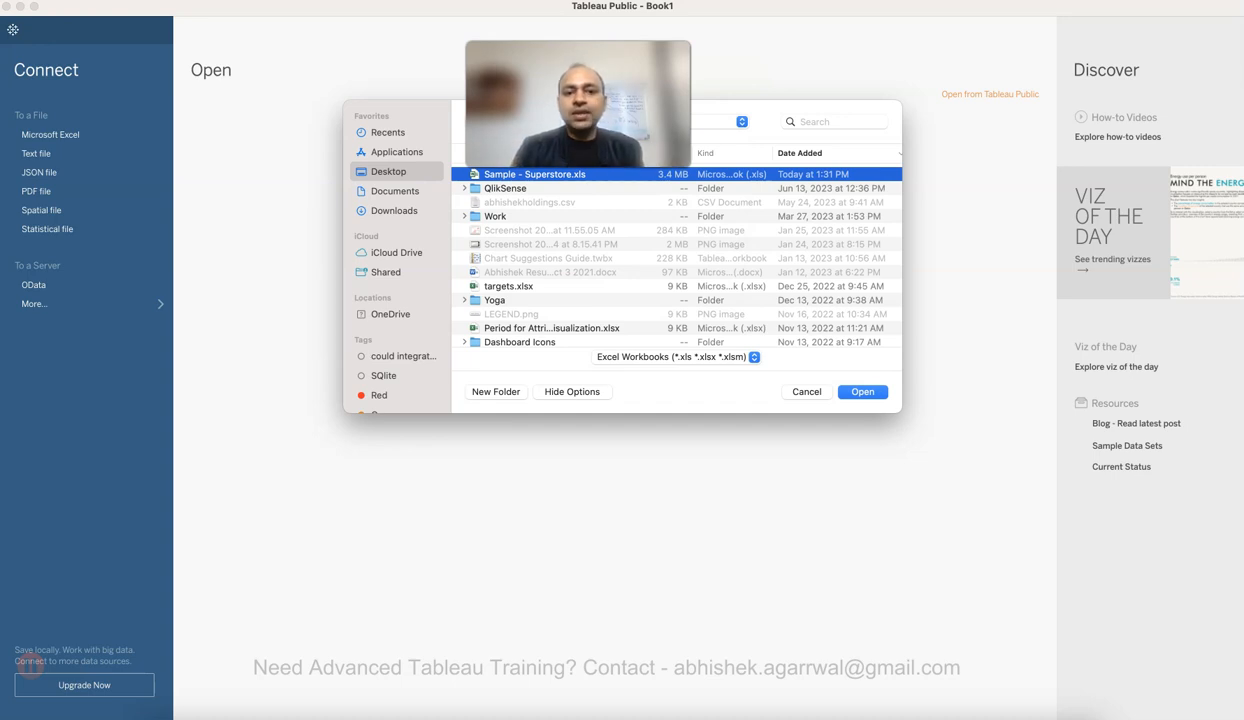
pyautogui.press('Return')
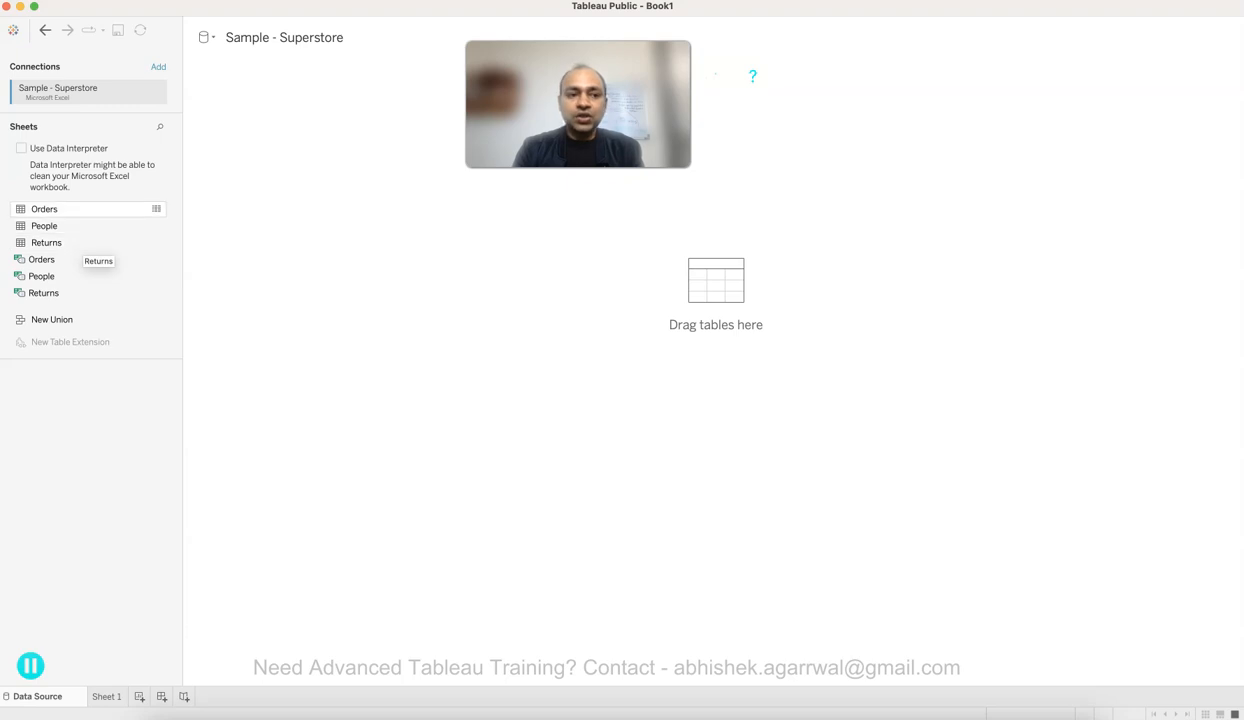
# Step: Add the Orders sheet to the data source canvas and review its field list from Row ID to Profit
pyautogui.click(61, 209)
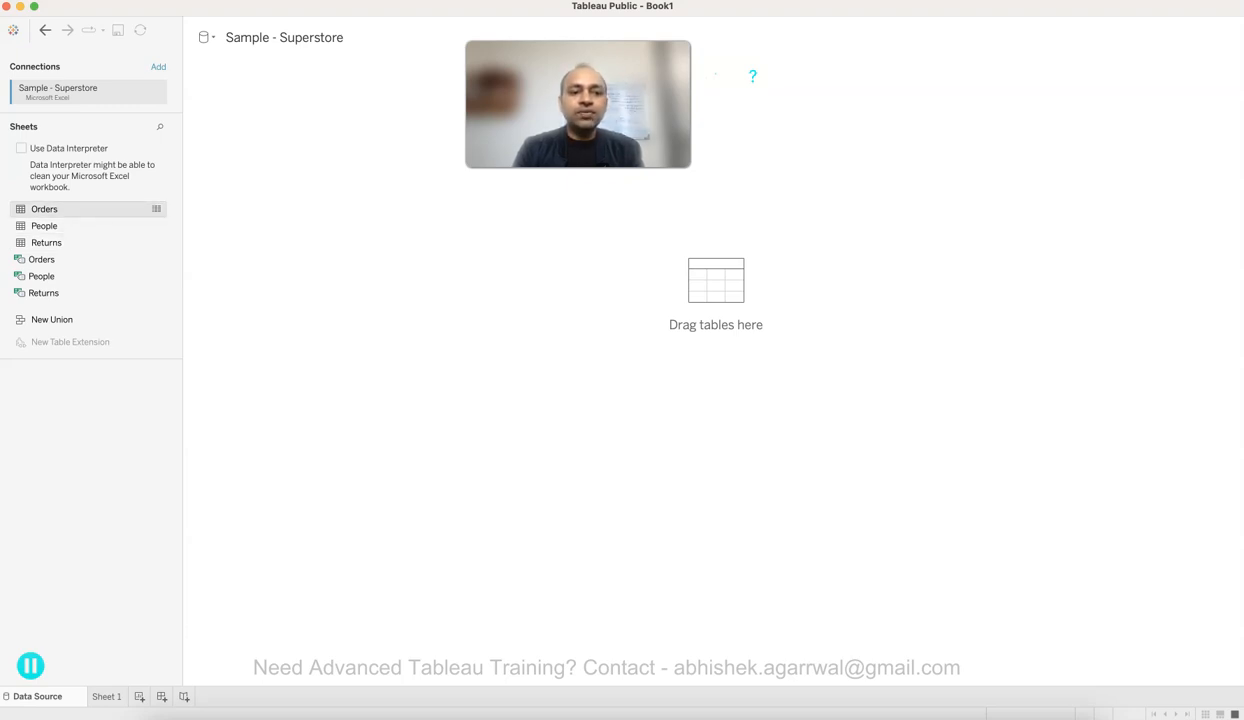
pyautogui.moveTo(61, 209); pyautogui.dragTo(680, 285)
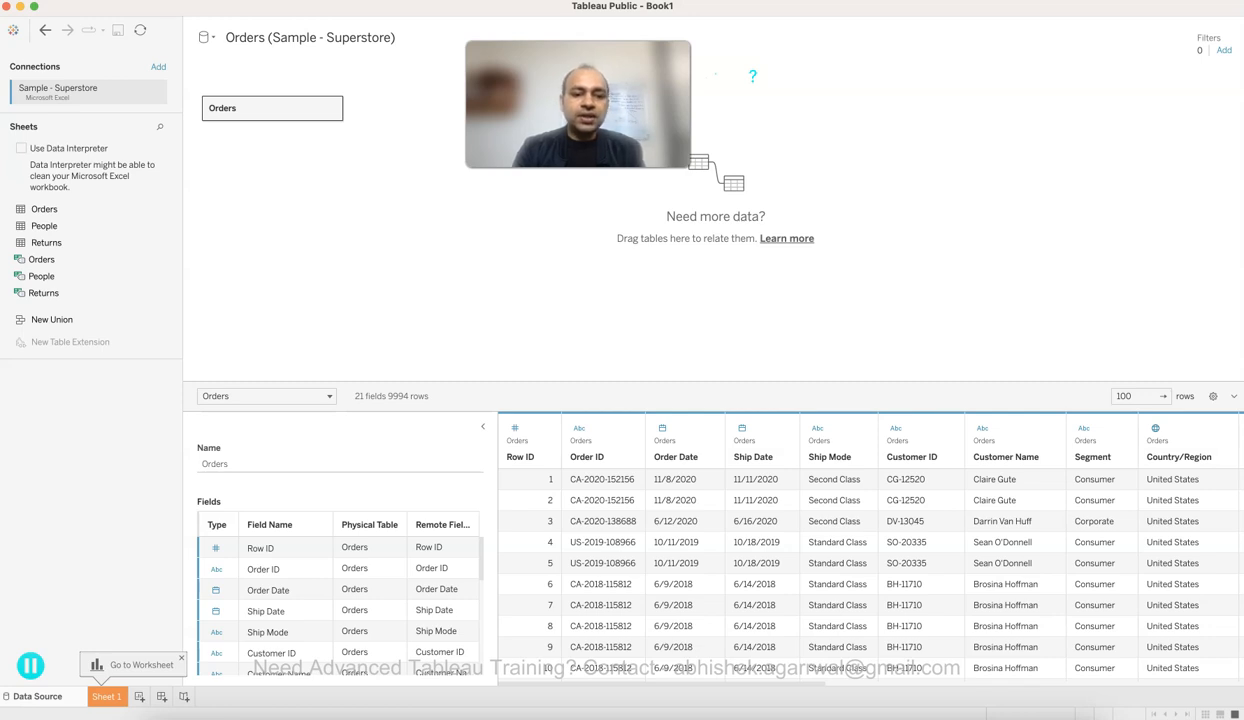
pyautogui.scroll(-10, 340, 600)
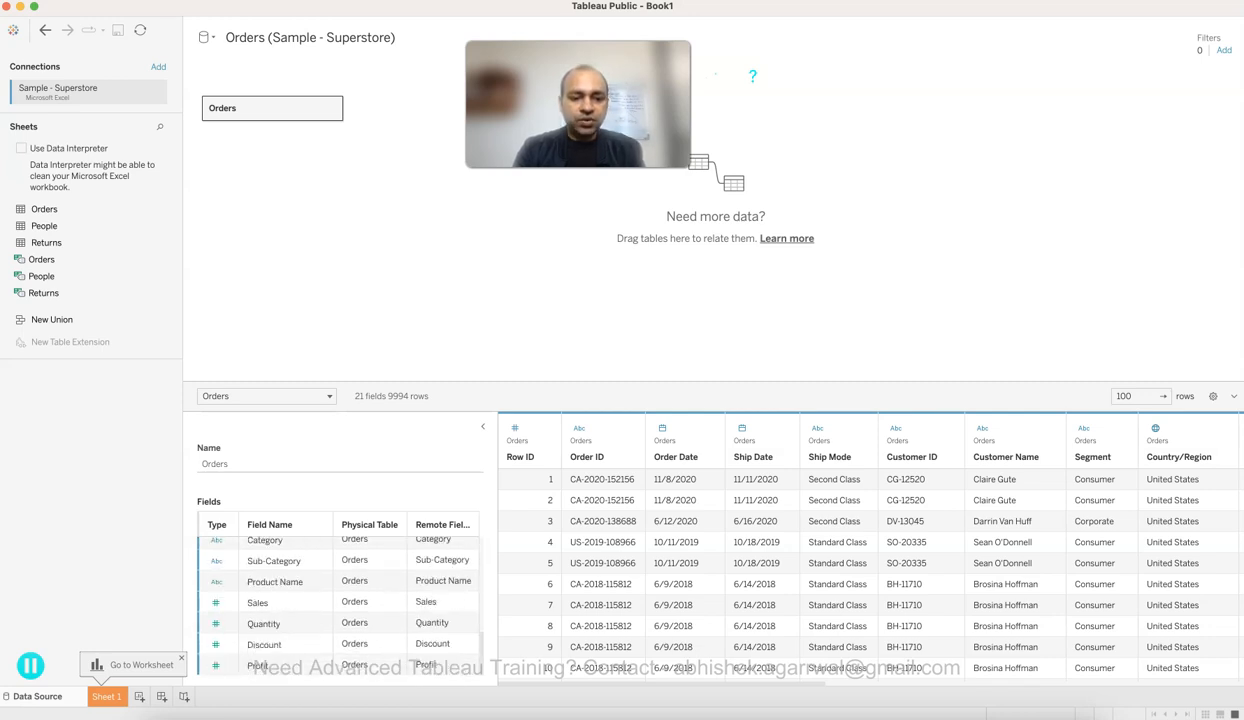
pyautogui.scroll(10, 337, 590)
pyautogui.scroll(-10, 337, 600)
pyautogui.scroll(10, 337, 600)
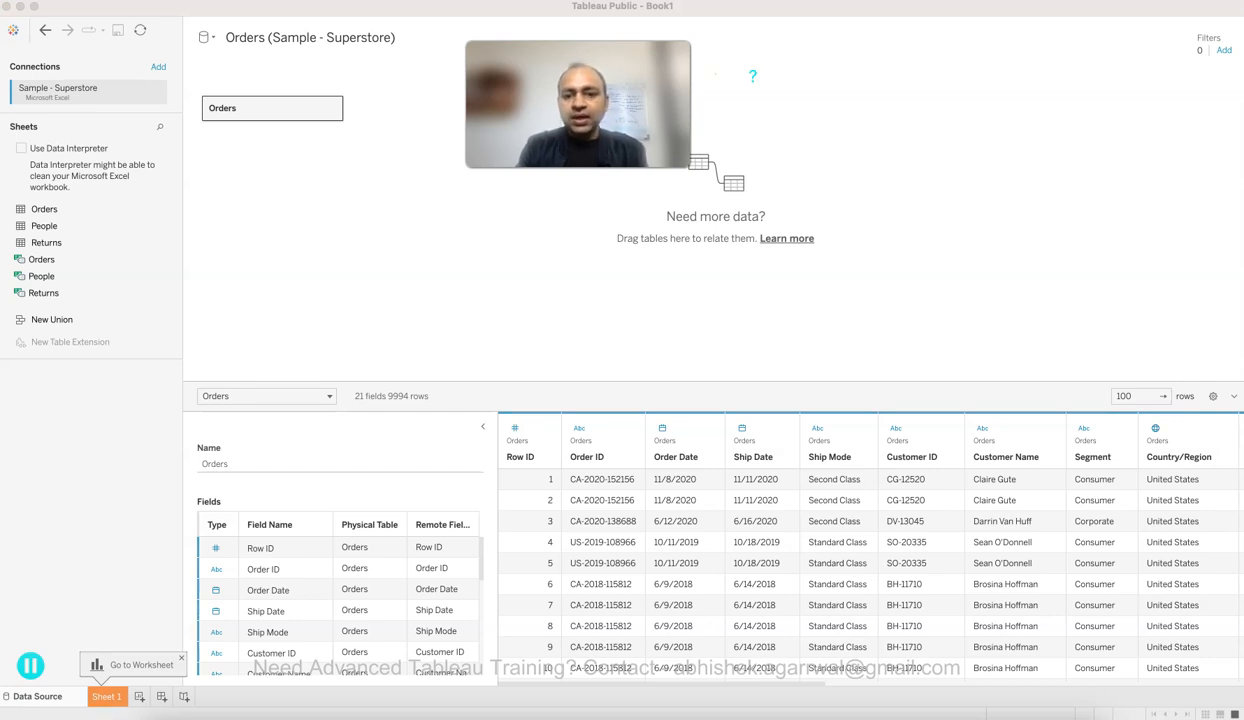
# Step: Inspect the data type options of the Order Date field, keep Date, and select that column
pyautogui.click(662, 428)
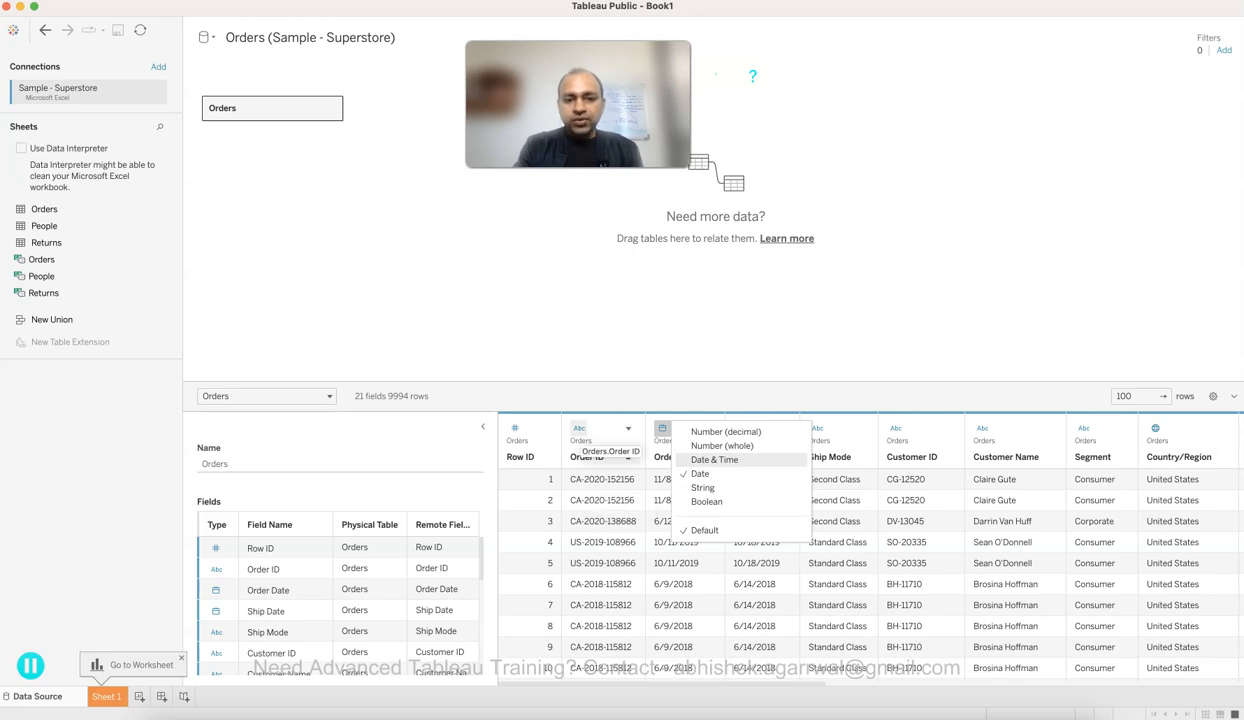
pyautogui.press('Escape')
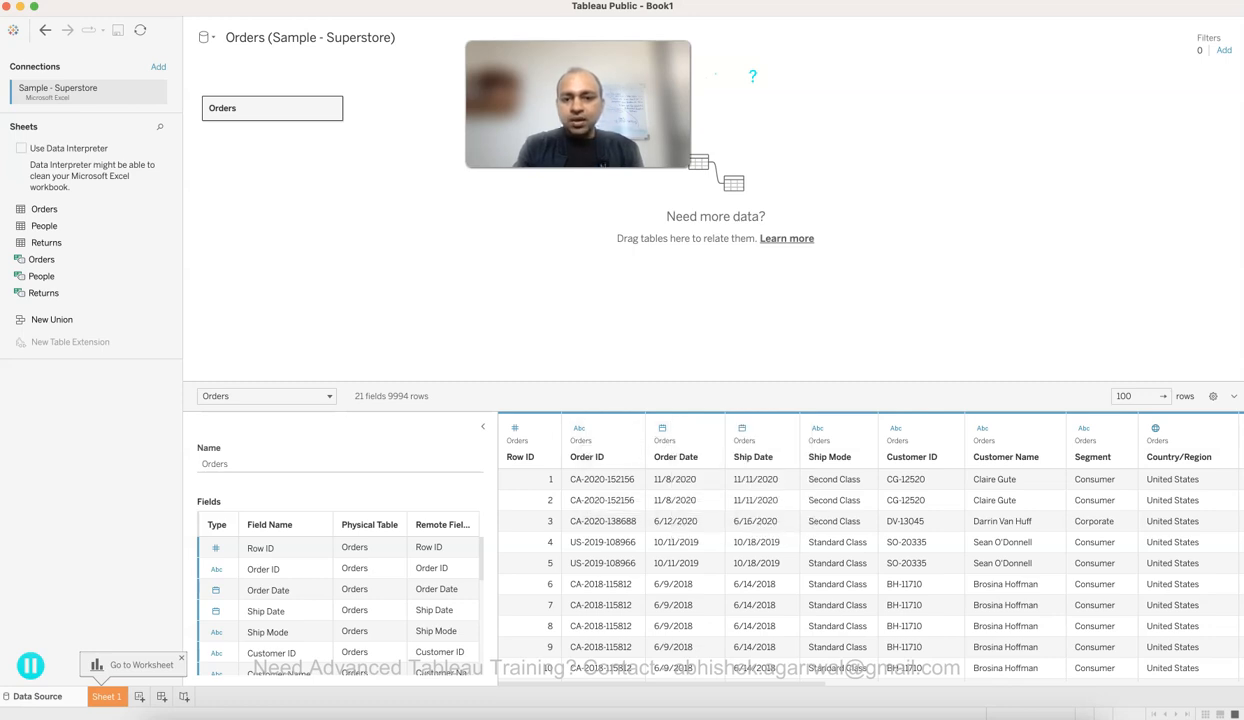
pyautogui.click(684, 442)
# Step: Review the data types and values across the Orders preview columns through Profit, and return to Row ID
pyautogui.hscroll(1, 684, 442)
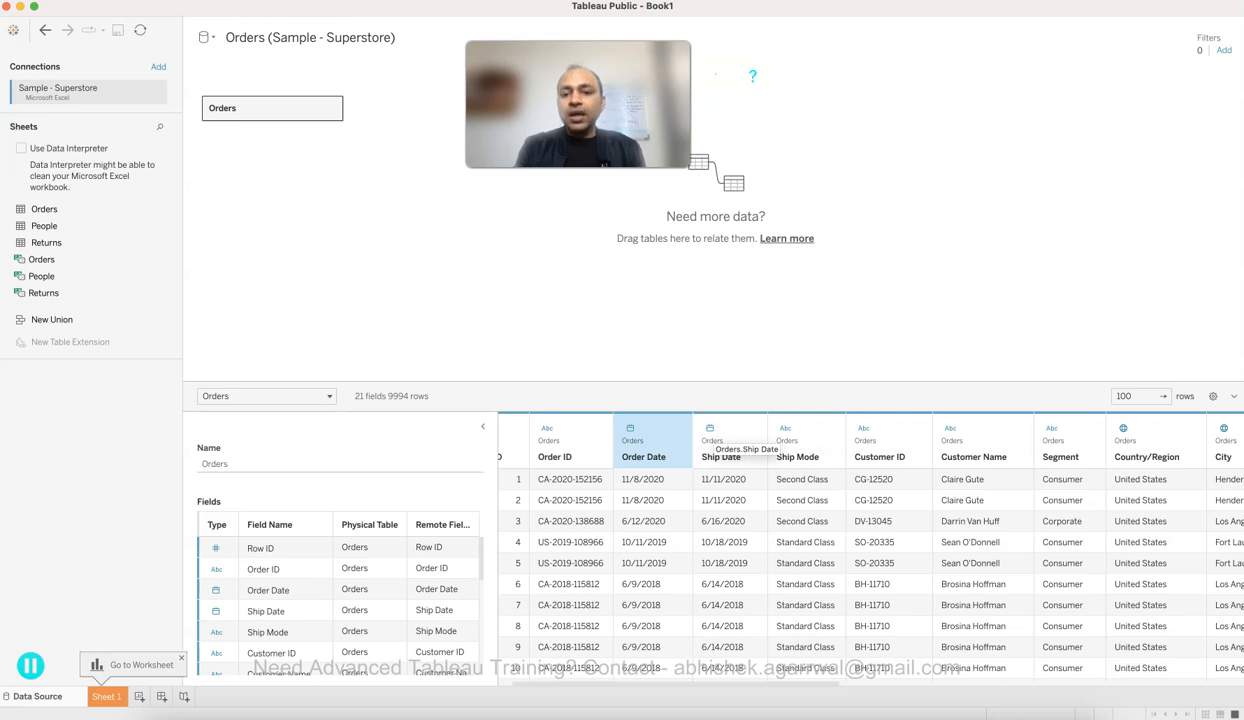
pyautogui.hscroll(5, 850, 540)
pyautogui.hscroll(2, 777, 520)
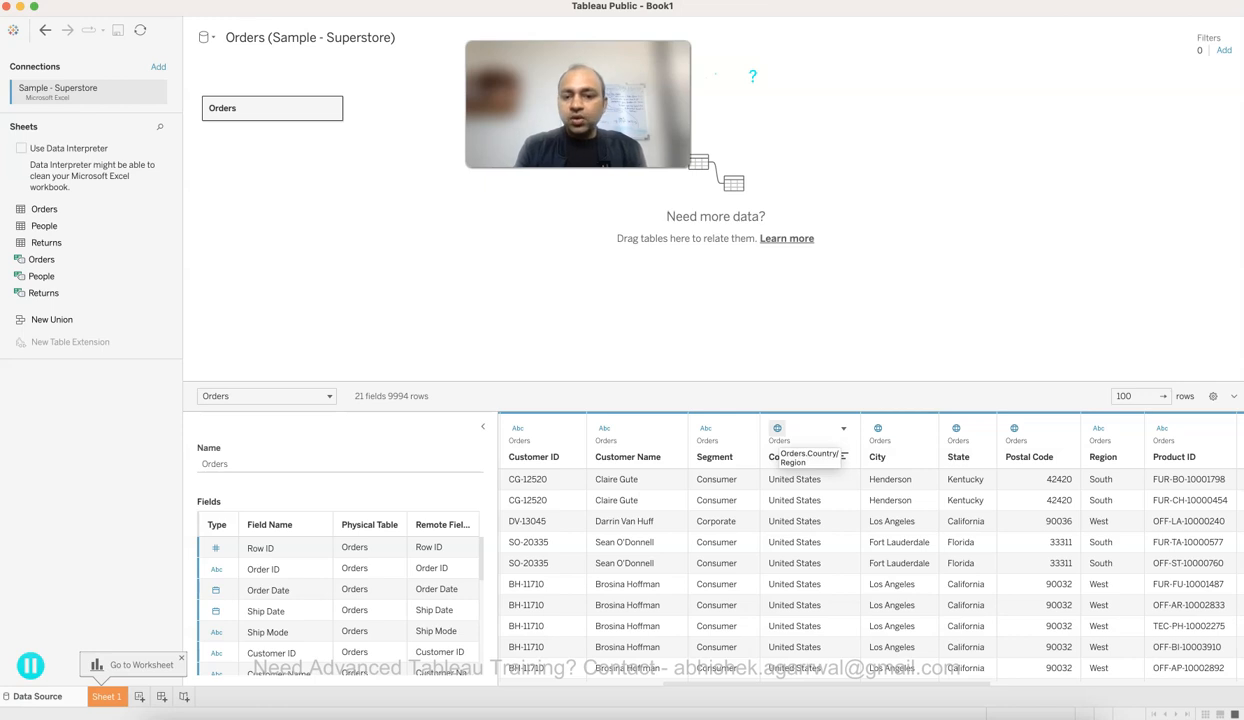
pyautogui.hscroll(1, 800, 456)
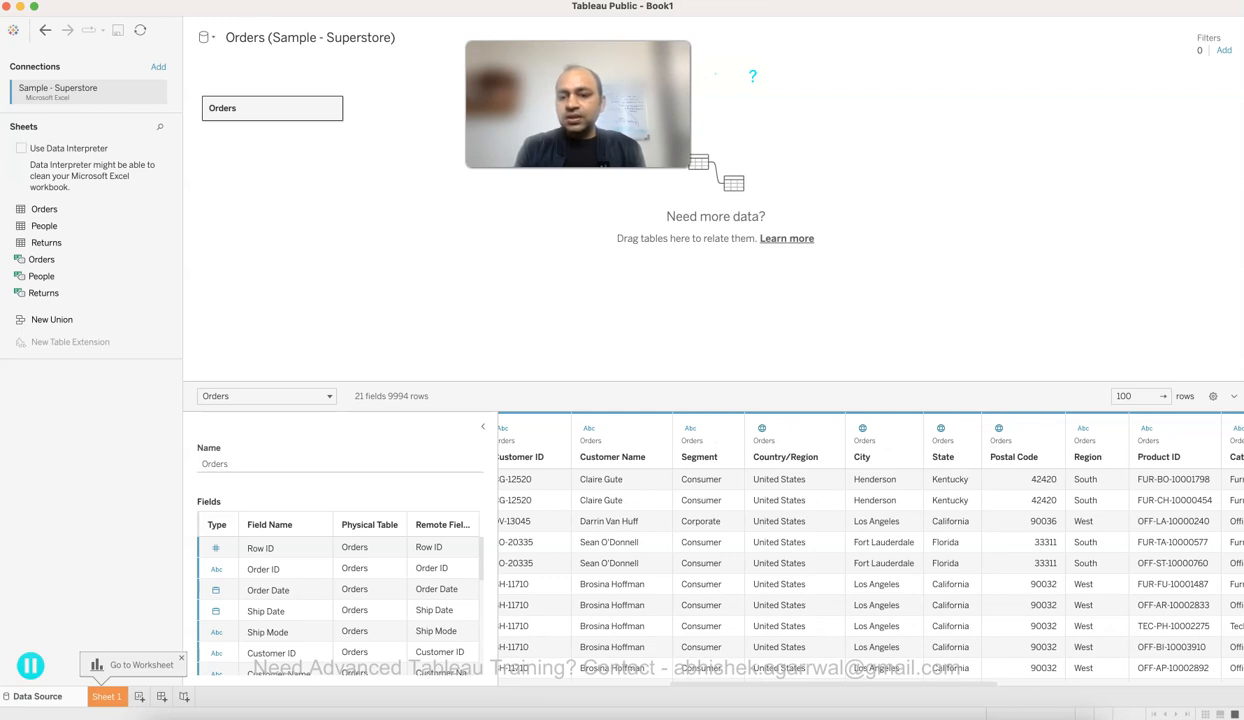
pyautogui.hscroll(2, 1038, 525)
pyautogui.hscroll(10, 870, 560)
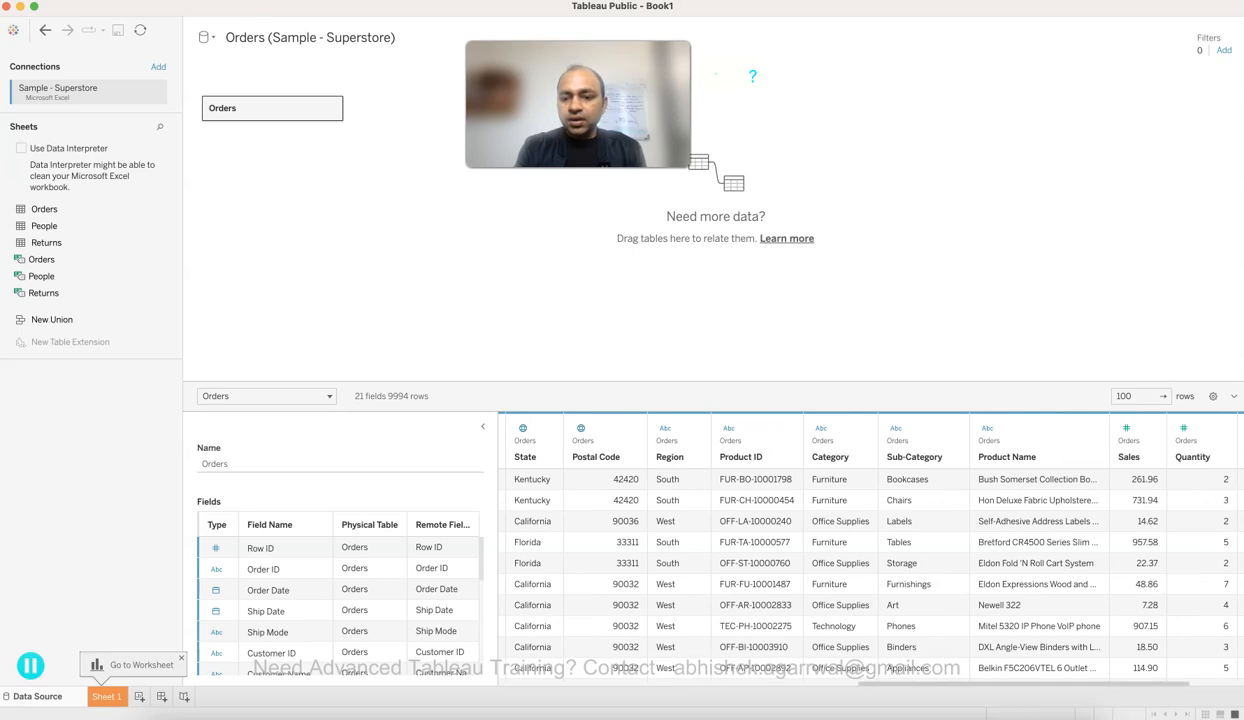
pyautogui.hscroll(3, 735, 450)
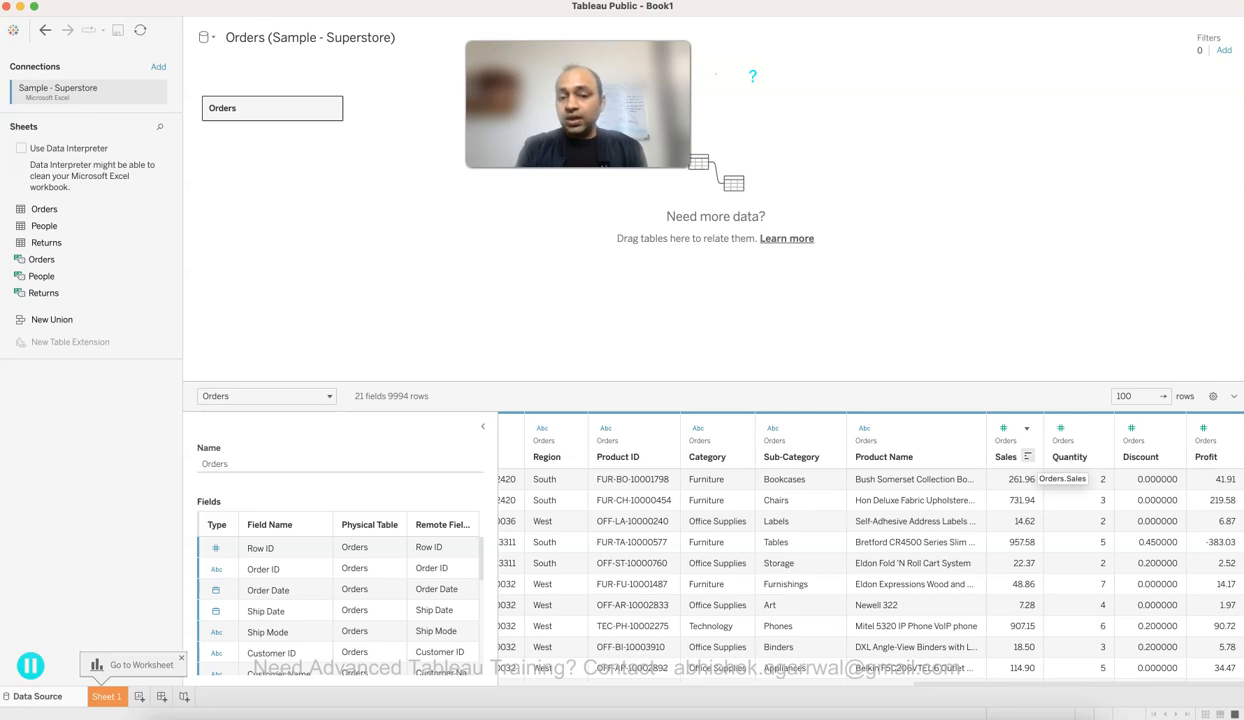
pyautogui.hscroll(-10, 808, 446)
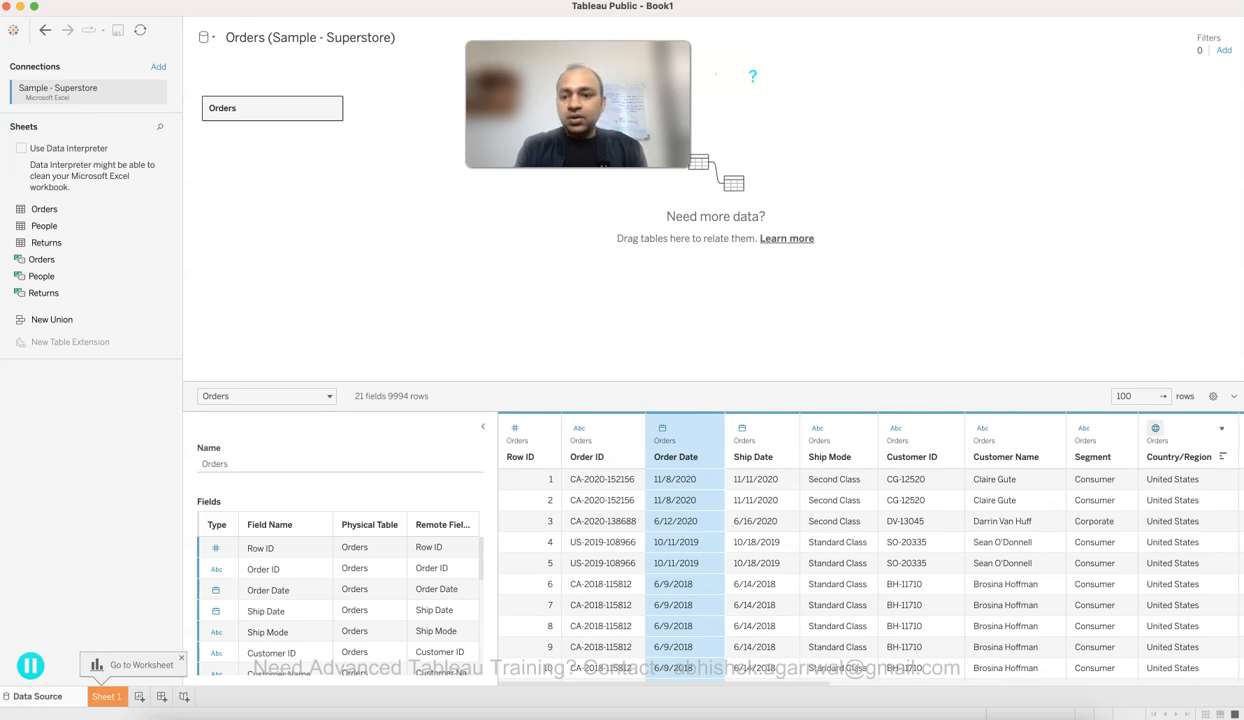
# Step: Inspect the Orders preview's controls: the table list, collapsing and restoring the preview, and the field sort options
pyautogui.click(266, 396)
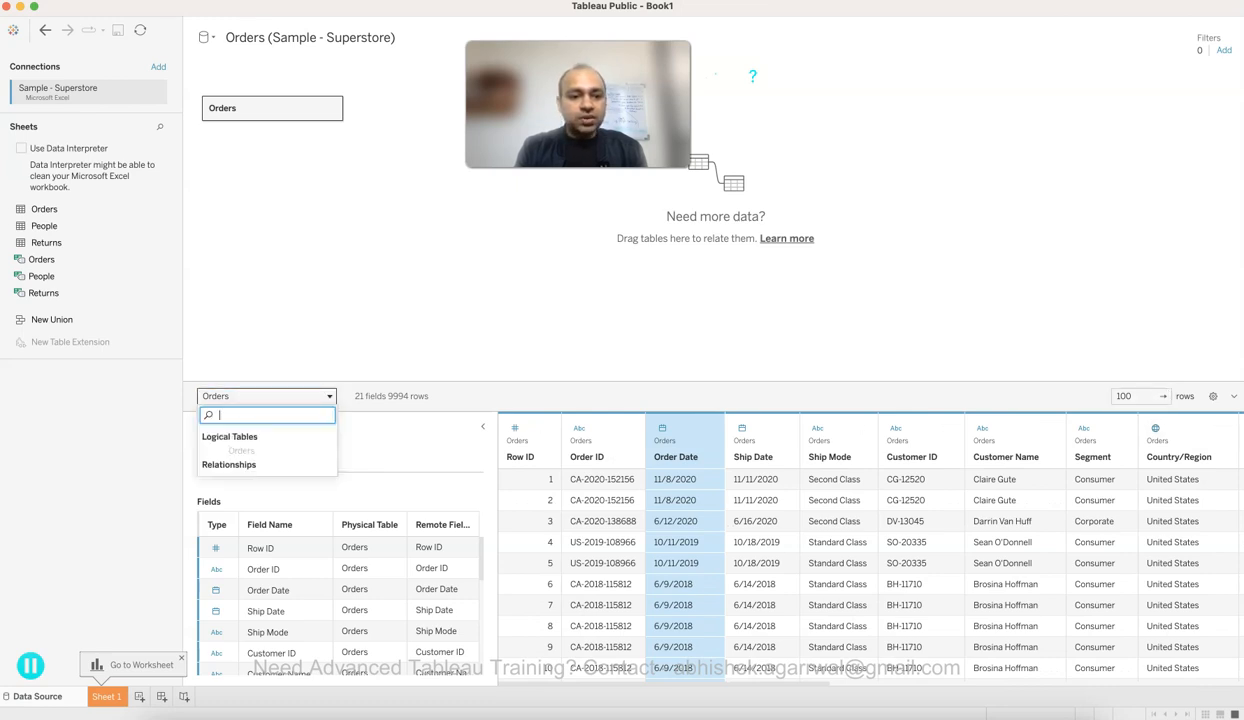
pyautogui.press('Escape')
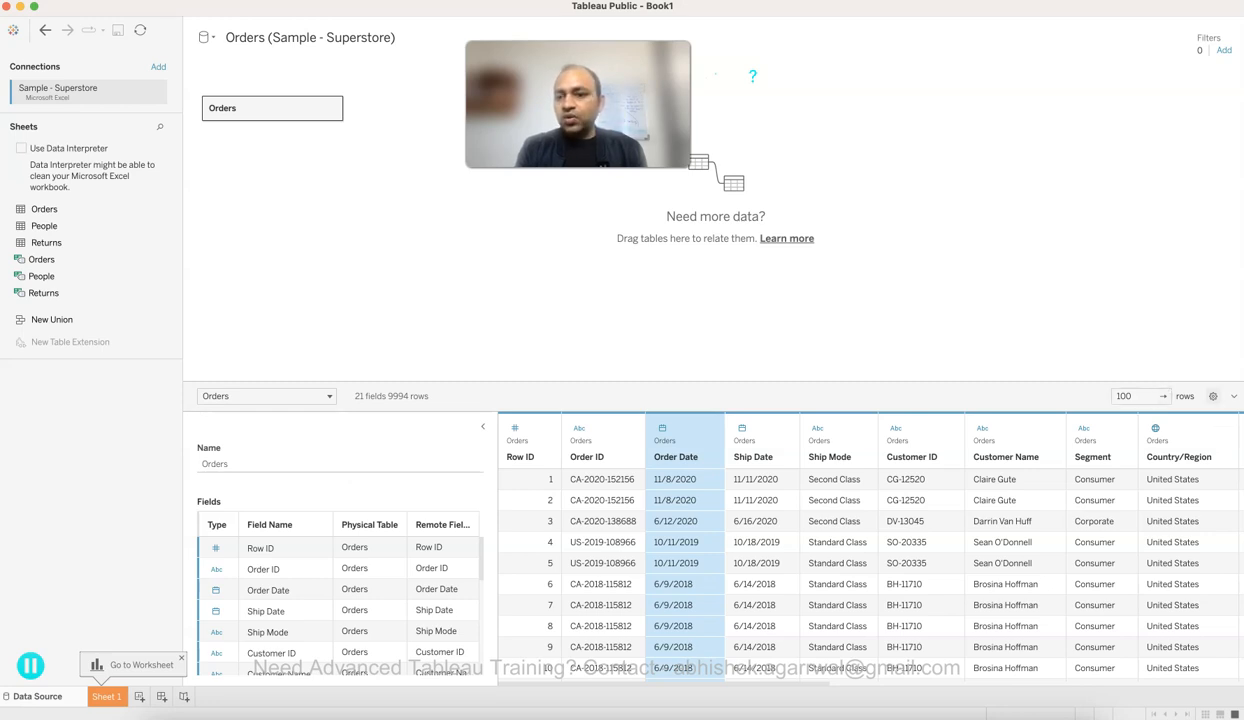
pyautogui.click(1233, 396)
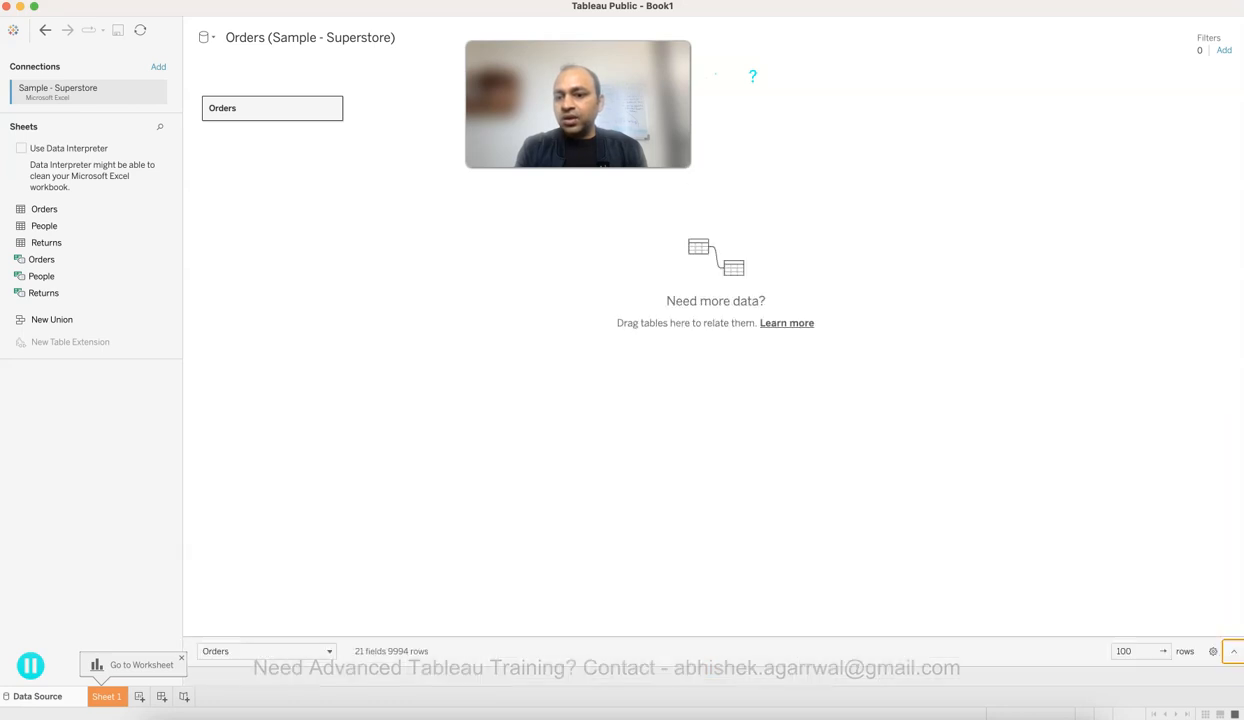
pyautogui.click(1233, 666)
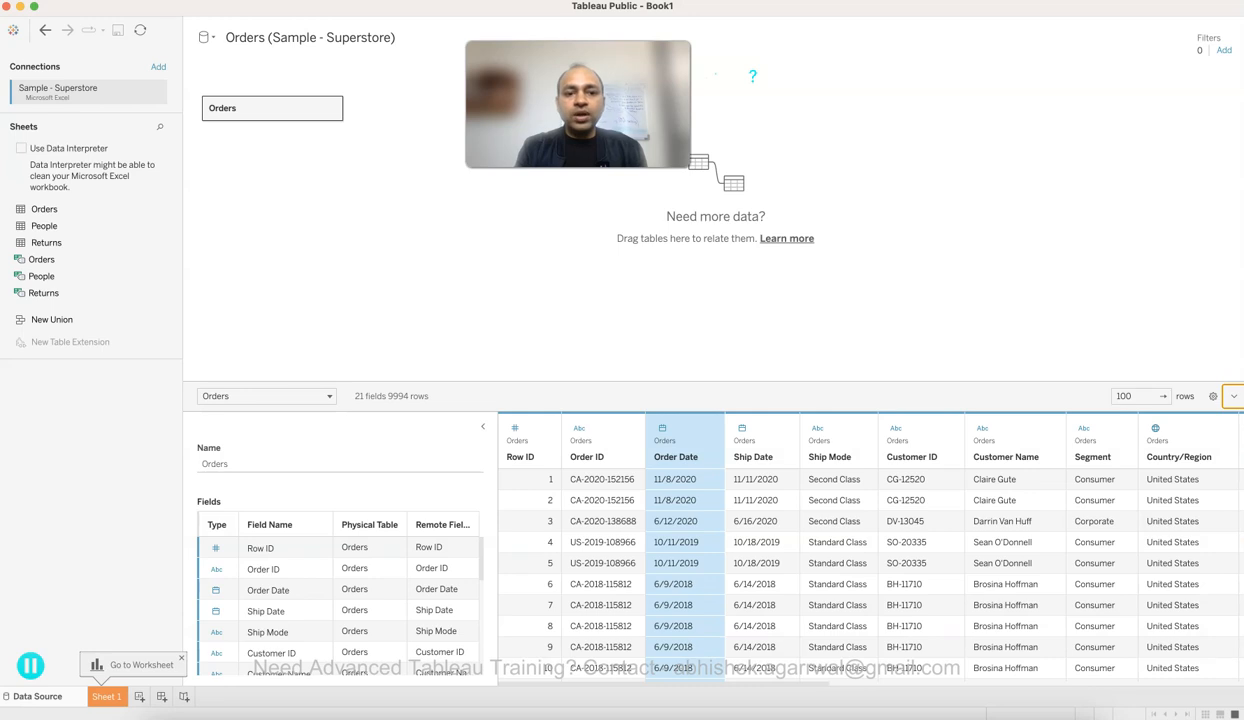
pyautogui.click(1213, 396)
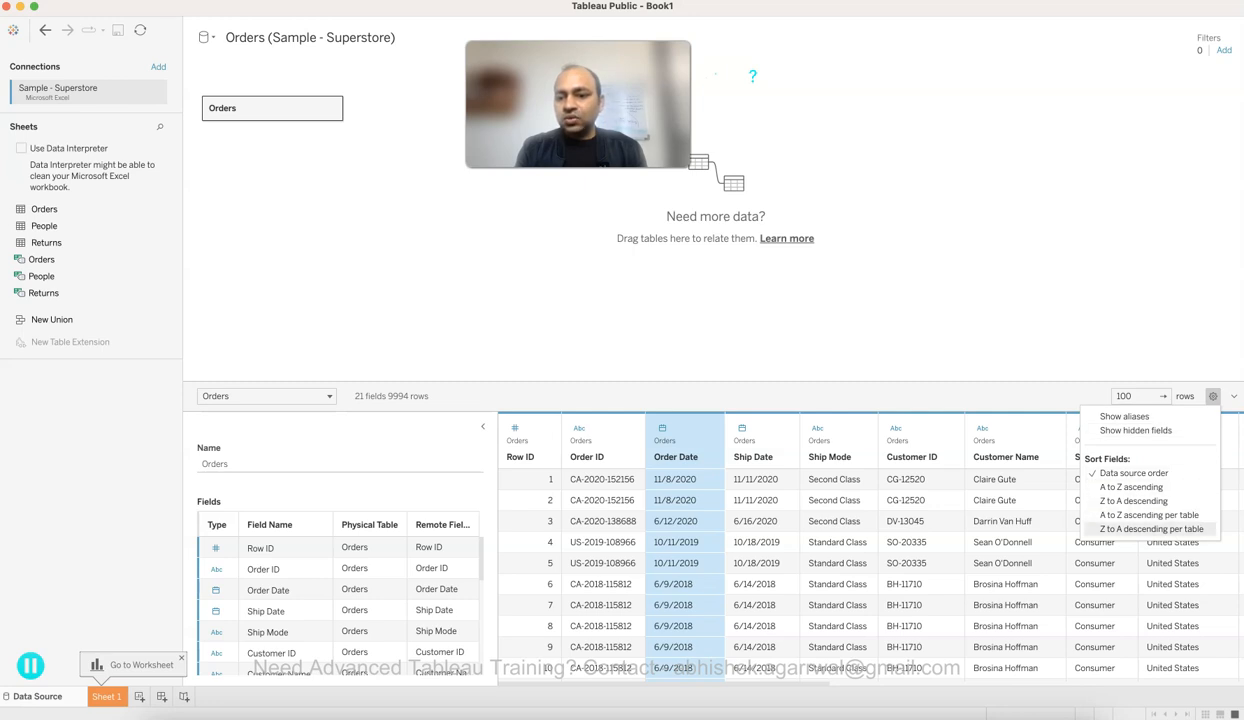
pyautogui.click(1131, 487)
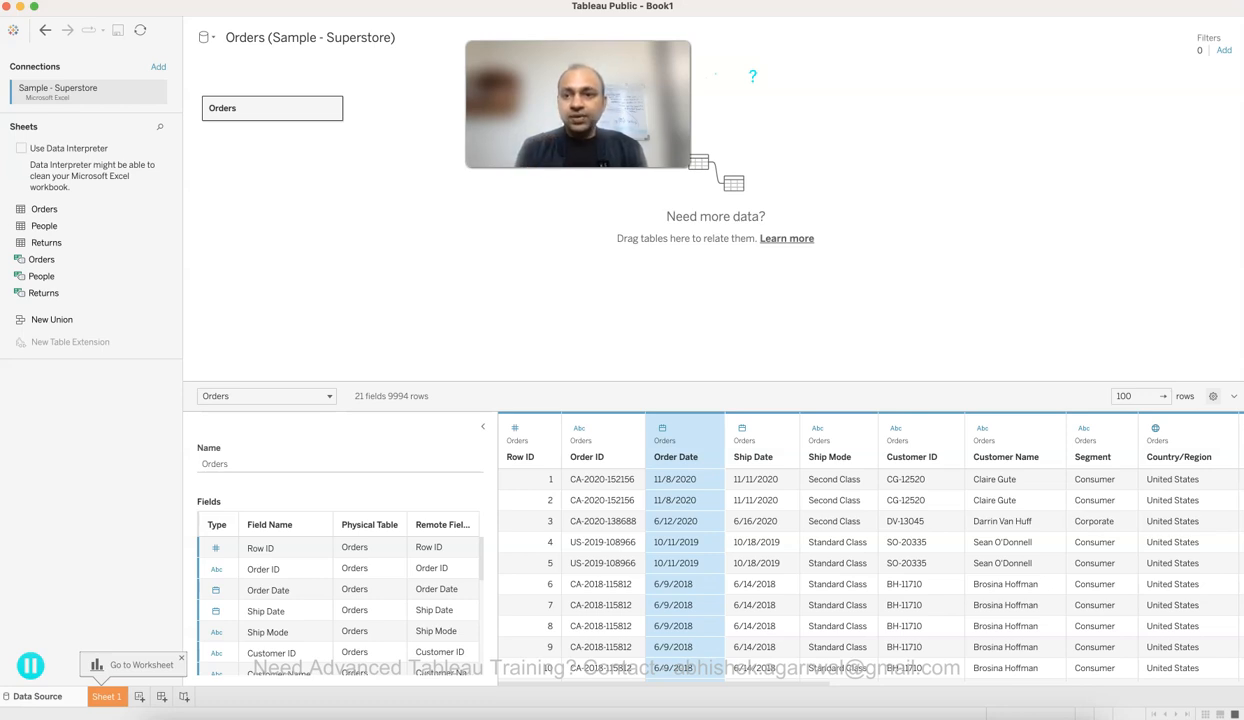
# Step: Add a data source filter on City that includes all cities except Akron, Allen and Amarillo
pyautogui.click(1224, 50)
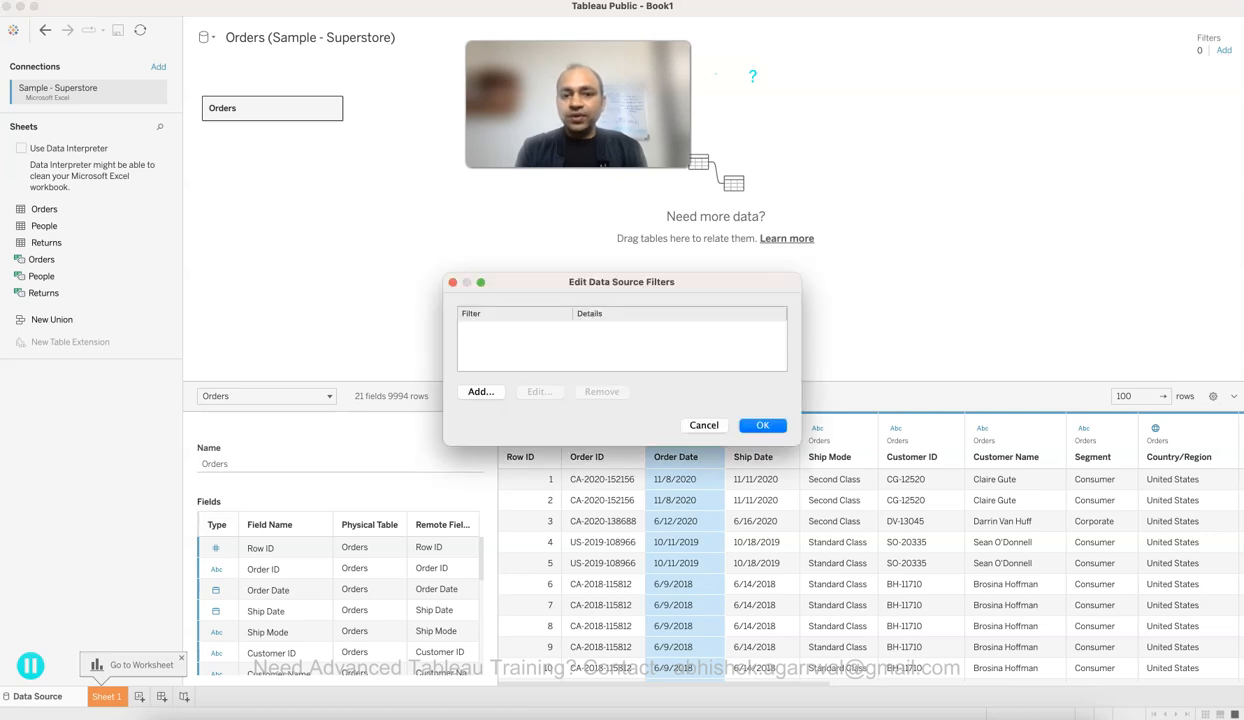
pyautogui.click(480, 391)
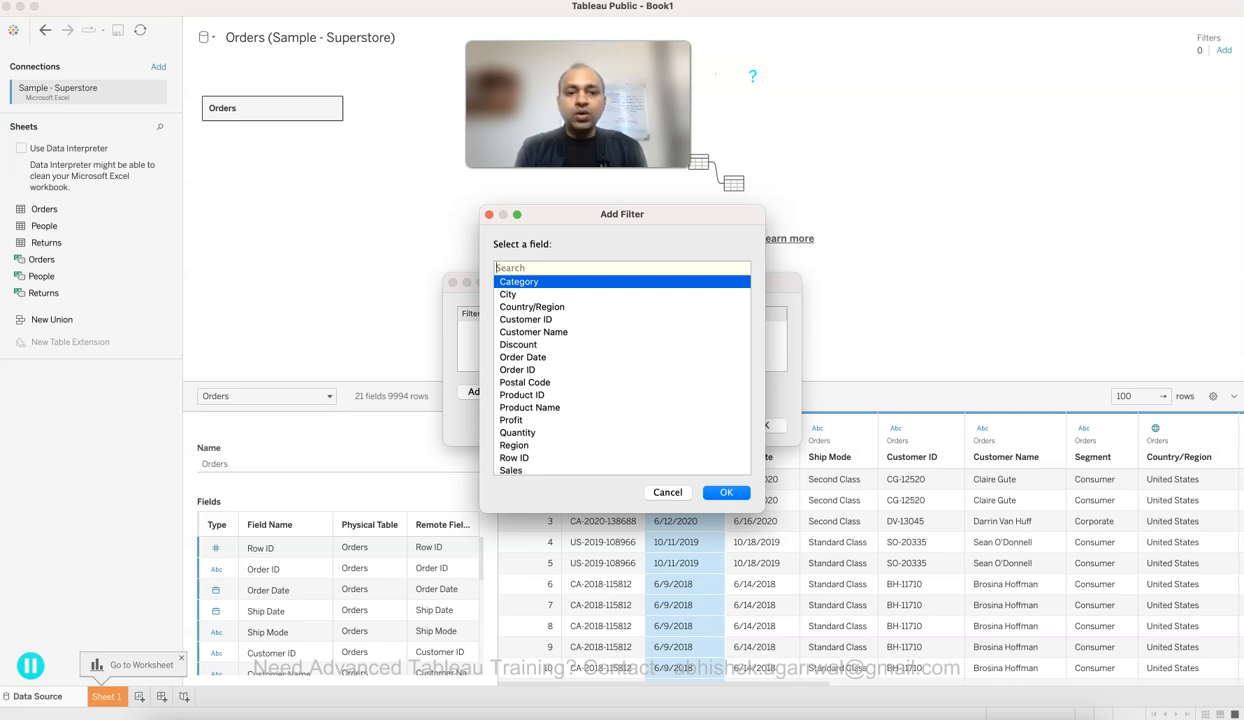
pyautogui.click(520, 294)
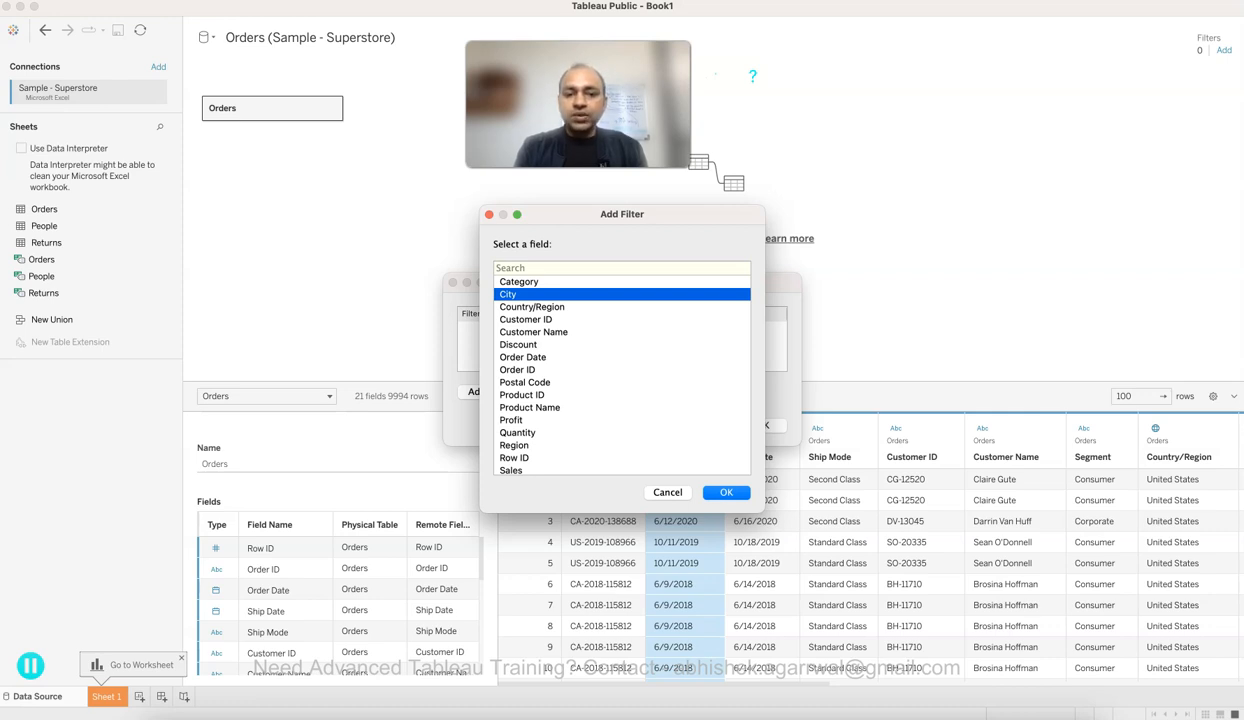
pyautogui.scroll(-1, 620, 375)
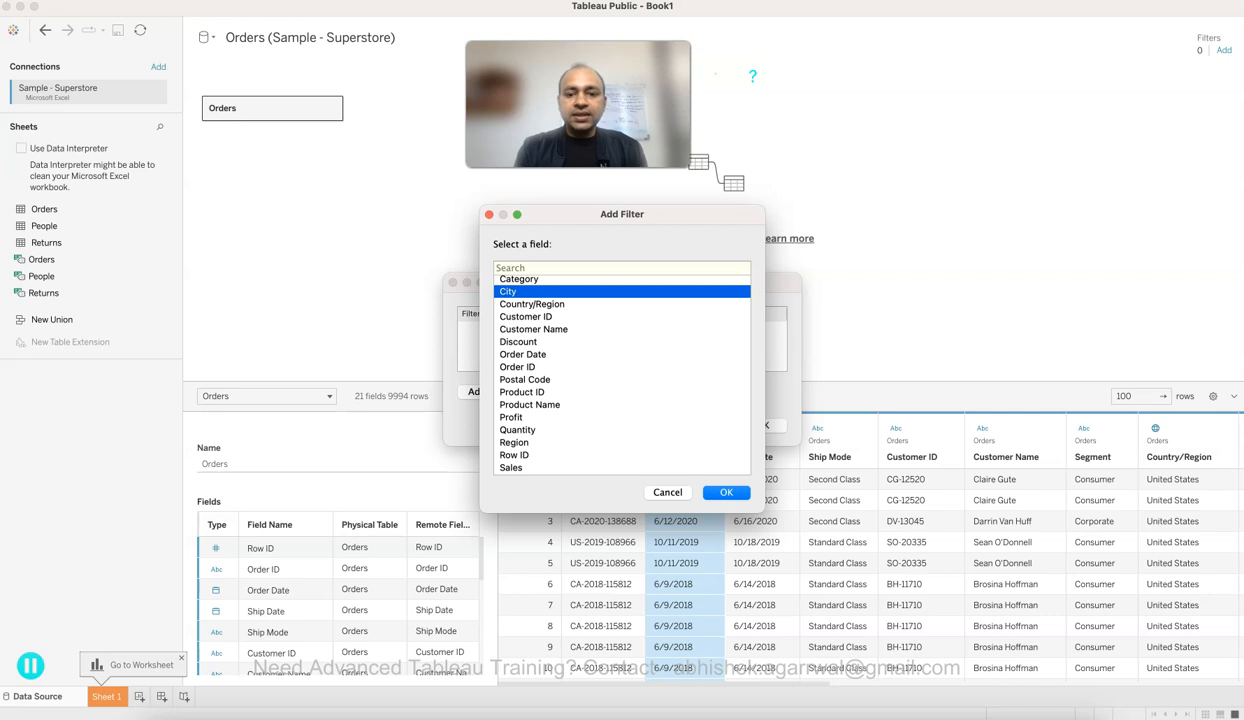
pyautogui.press('Return')
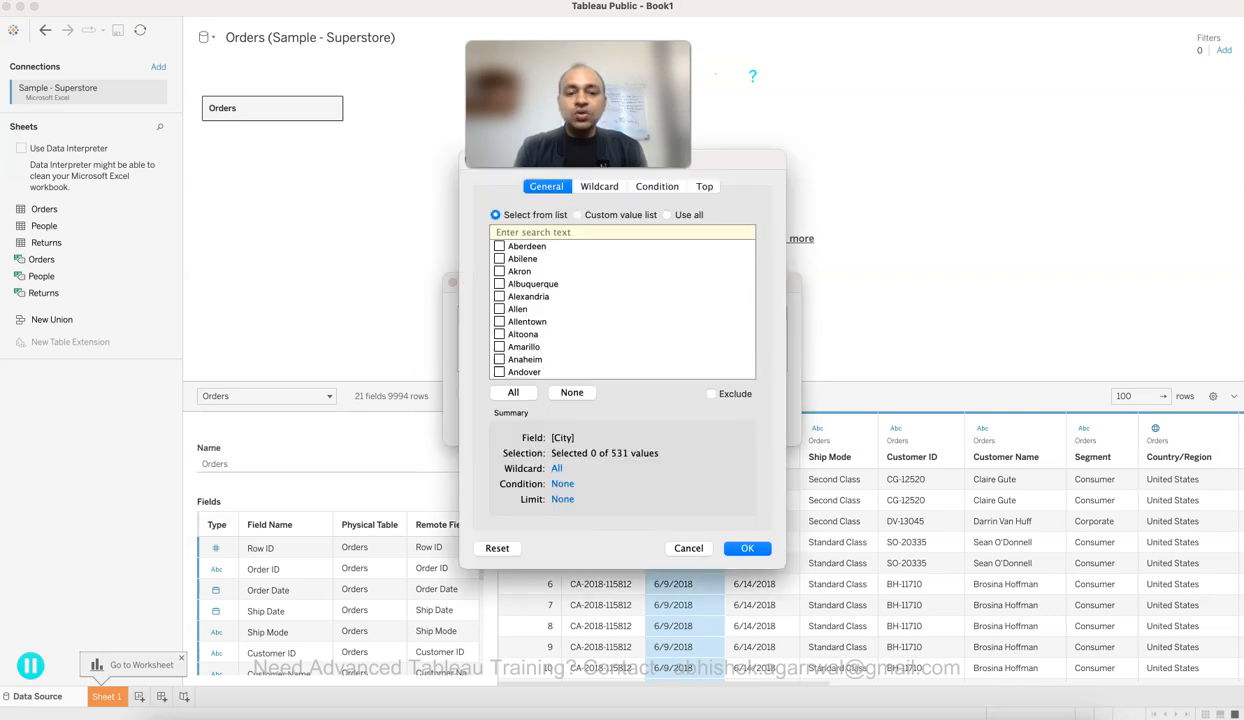
pyautogui.scroll(-2, 622, 308)
pyautogui.scroll(2, 622, 308)
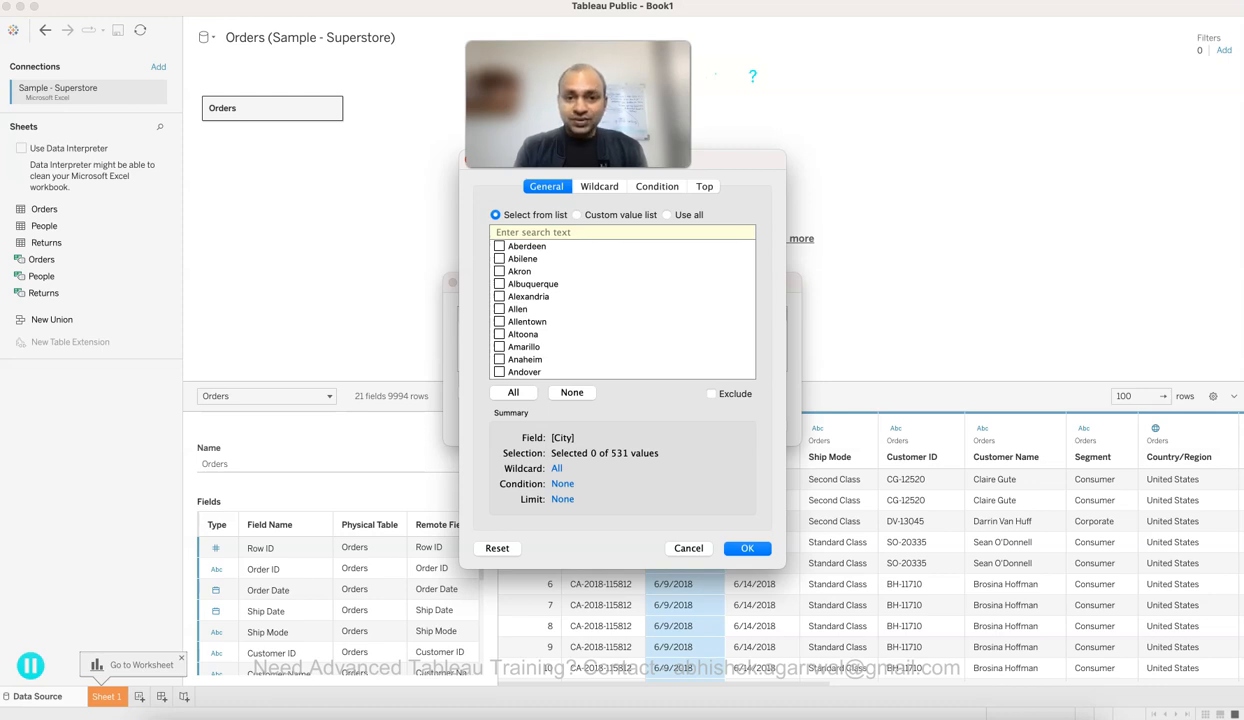
pyautogui.click(513, 393)
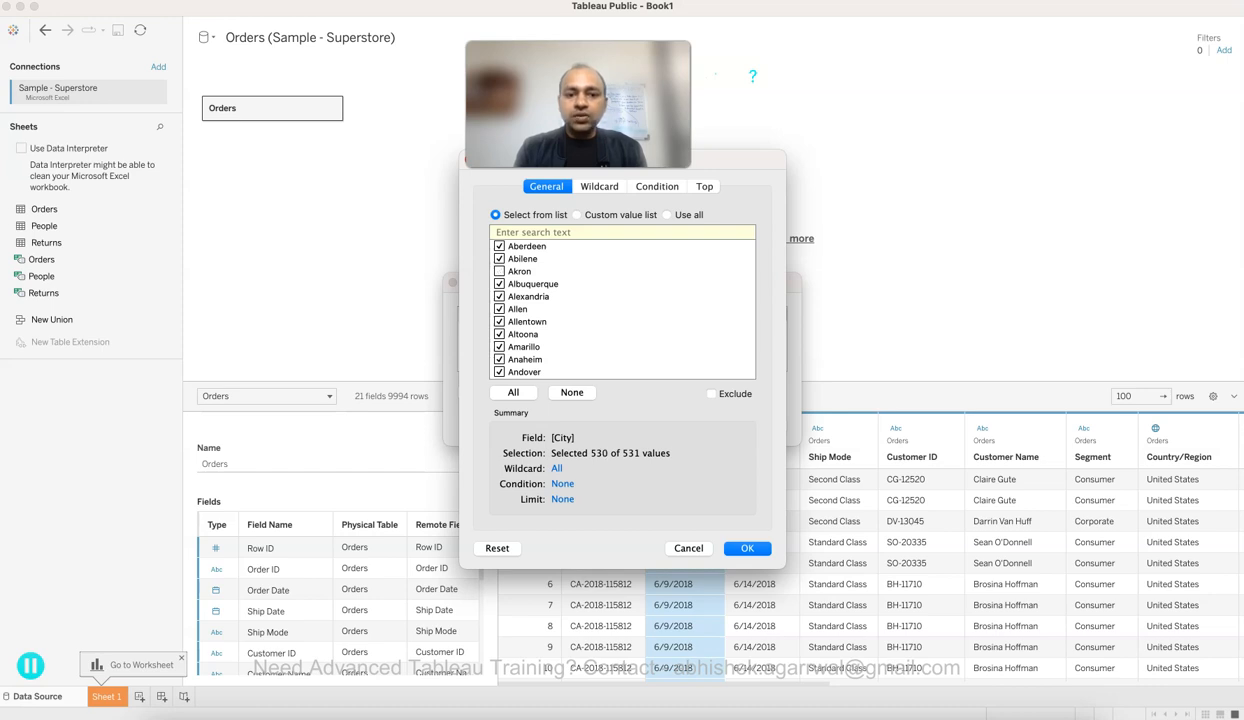
pyautogui.click(560, 309)
pyautogui.click(499, 309)
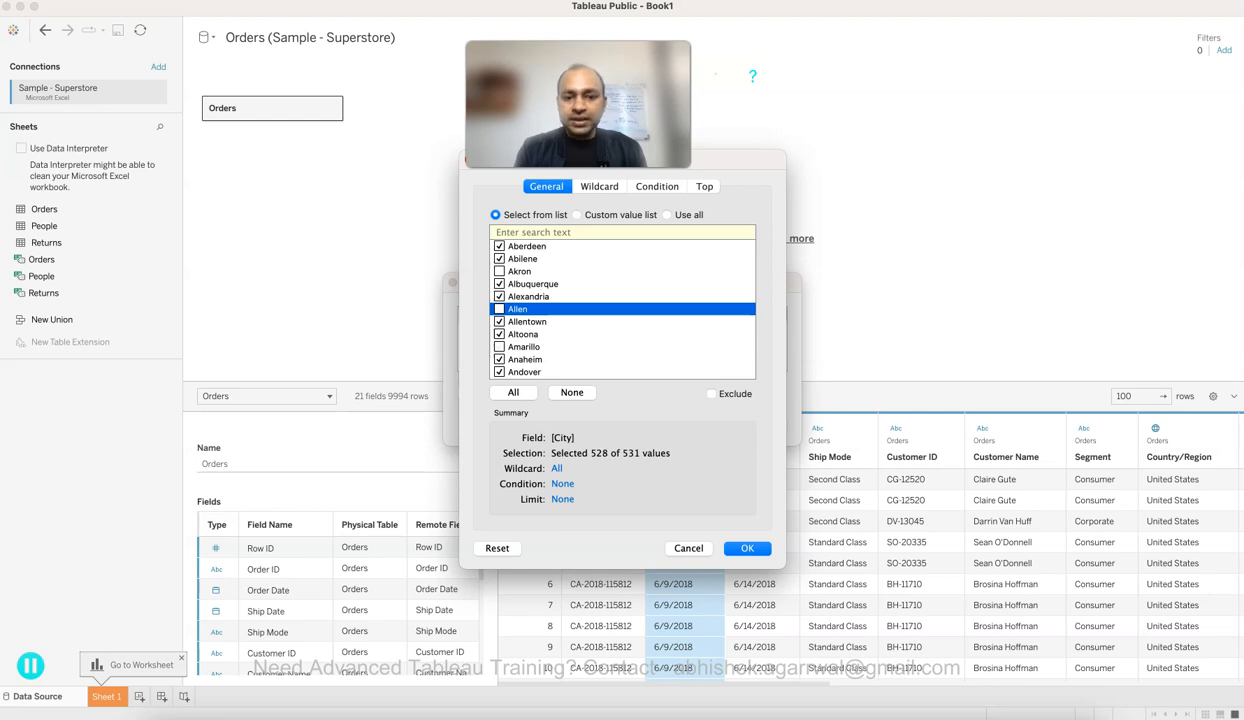
pyautogui.press('Return')
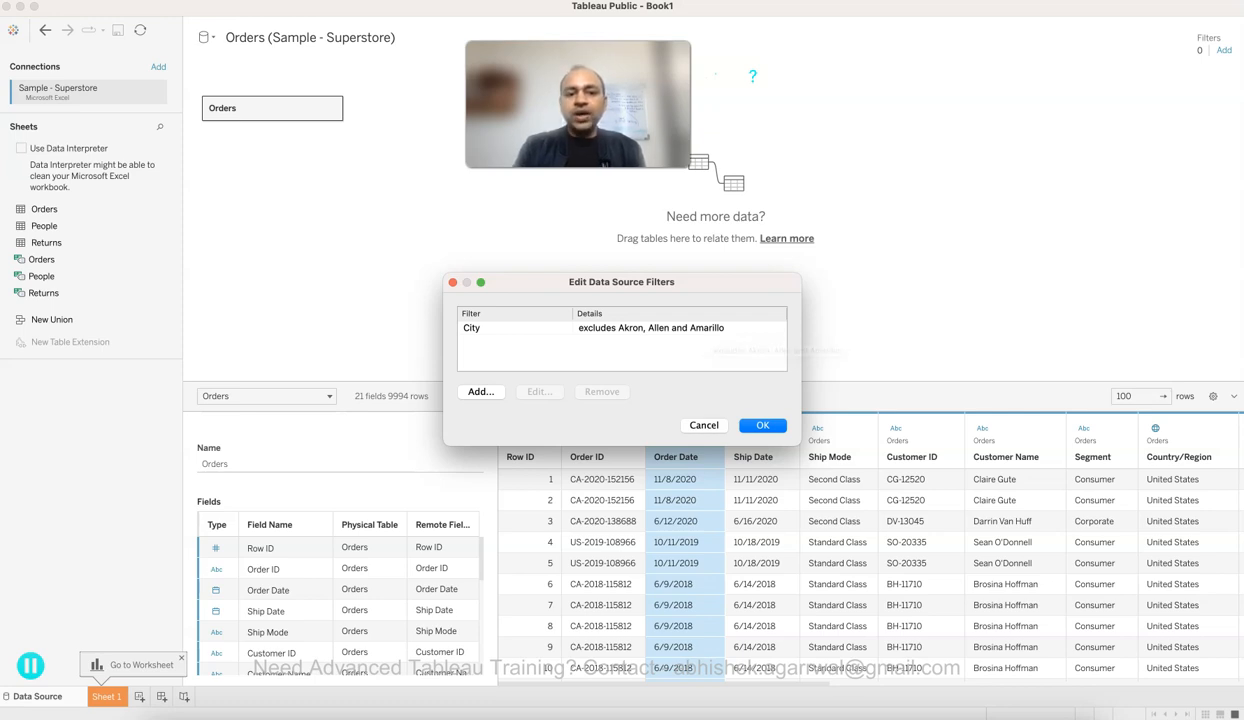
# Step: Add a second data source filter on Segment that keeps Consumer and Home Office, and apply the filters
pyautogui.click(481, 392)
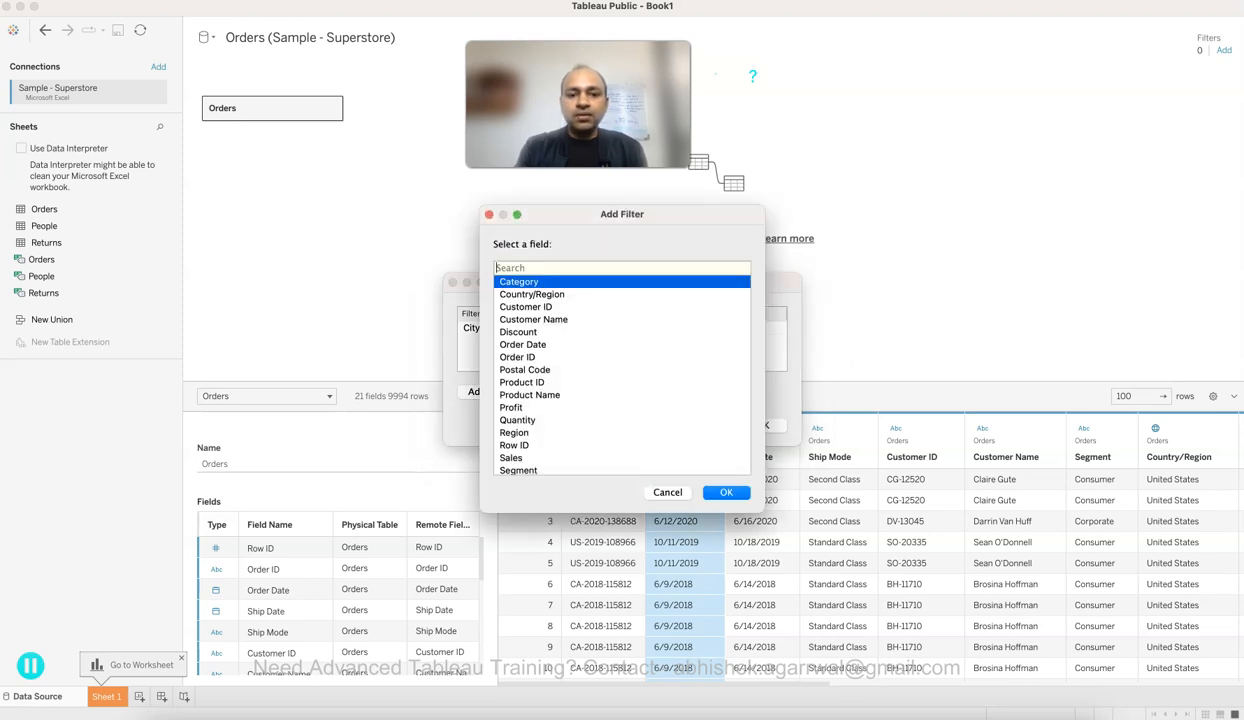
pyautogui.click(523, 345)
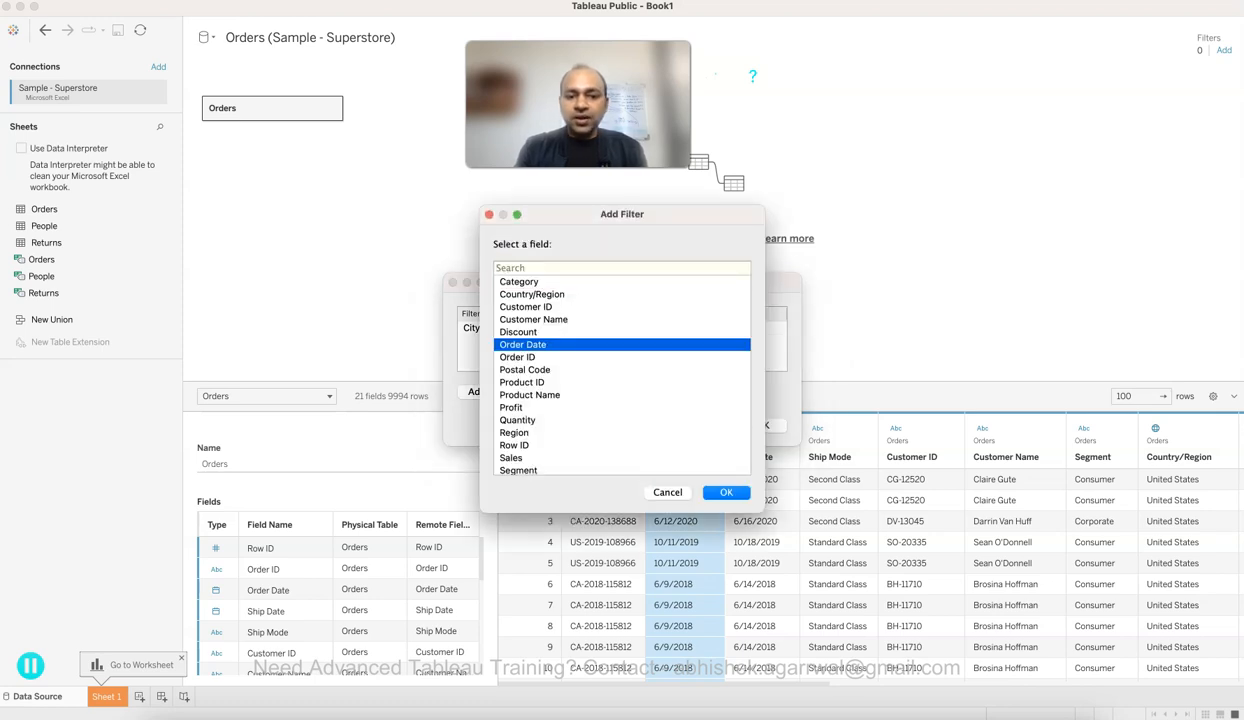
pyautogui.scroll(-3, 621, 375)
pyautogui.click(519, 423)
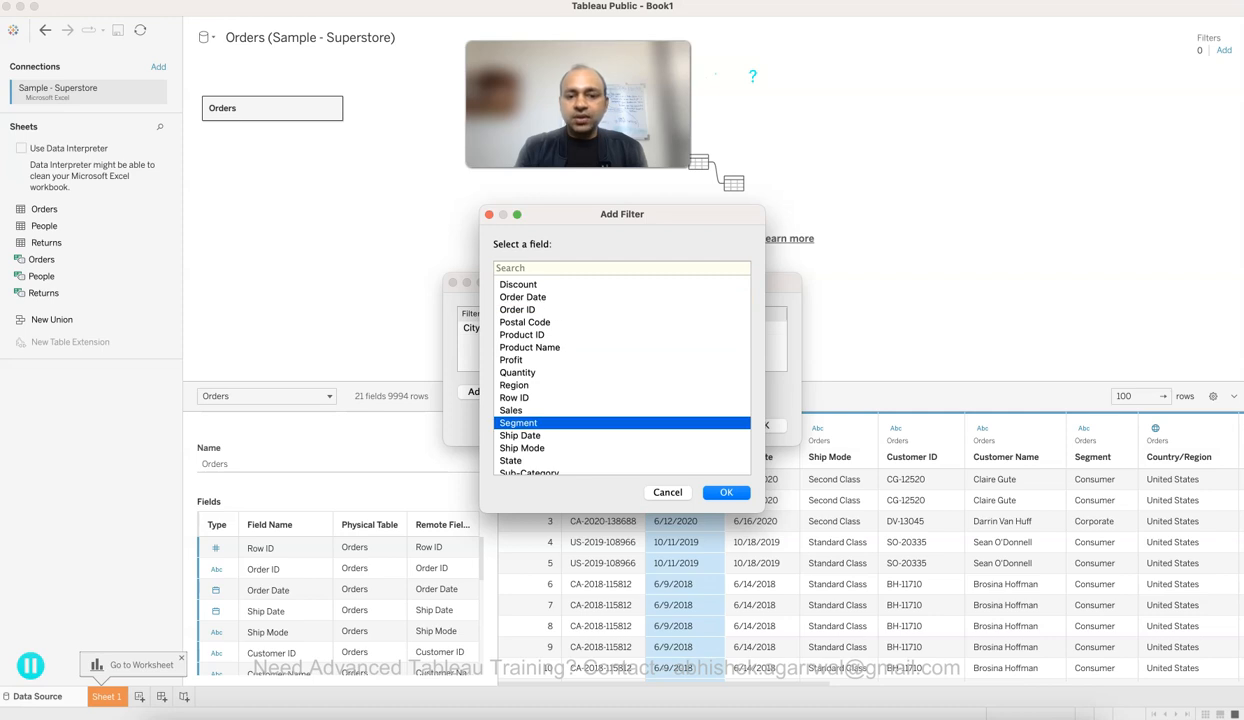
pyautogui.press('Return')
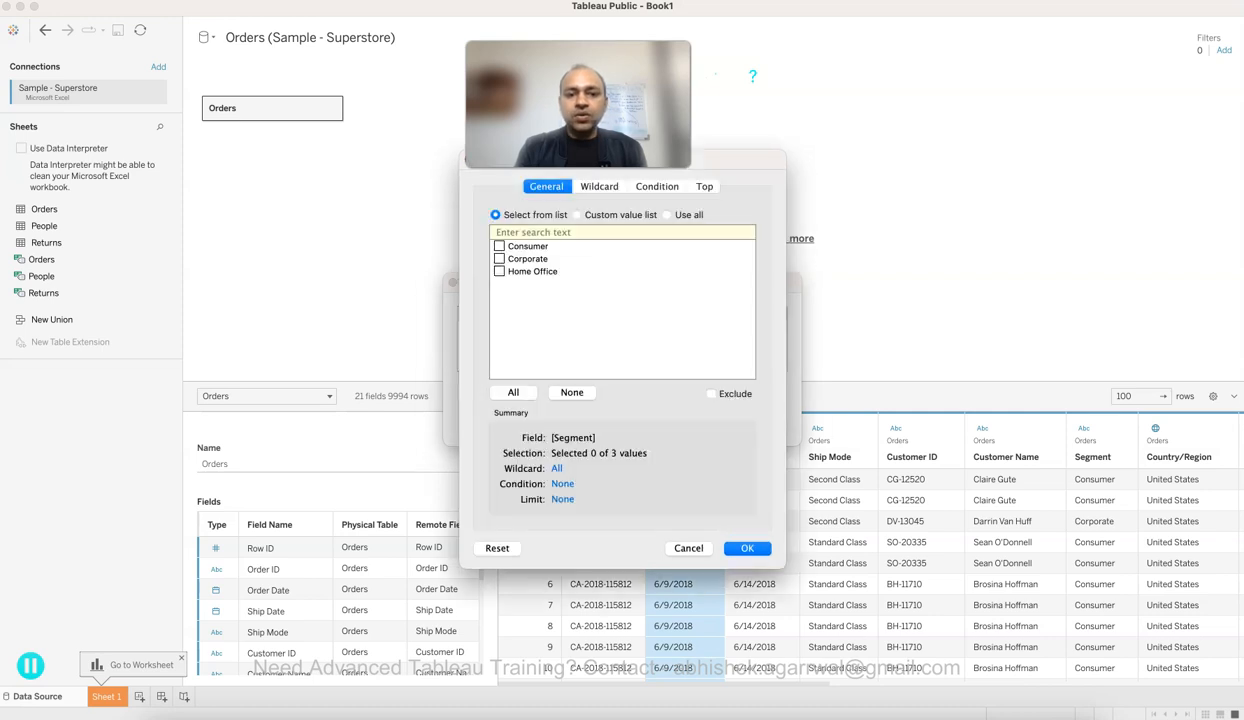
pyautogui.click(513, 392)
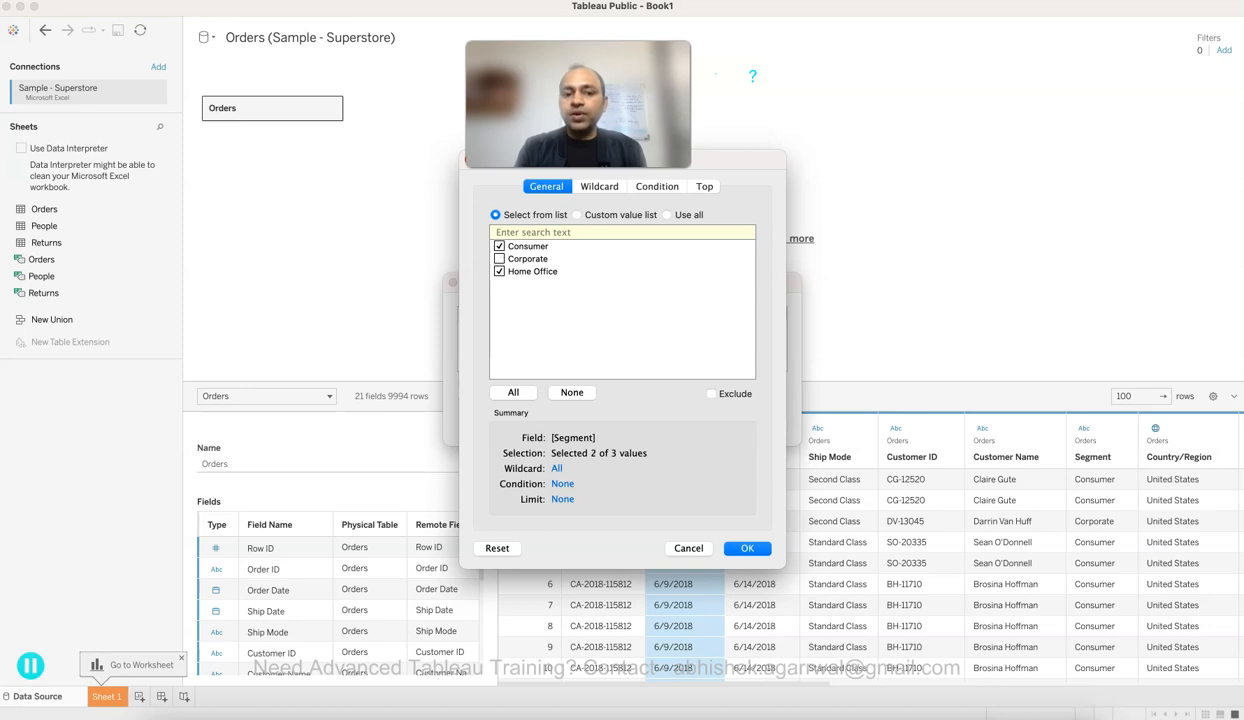
pyautogui.press('Return')
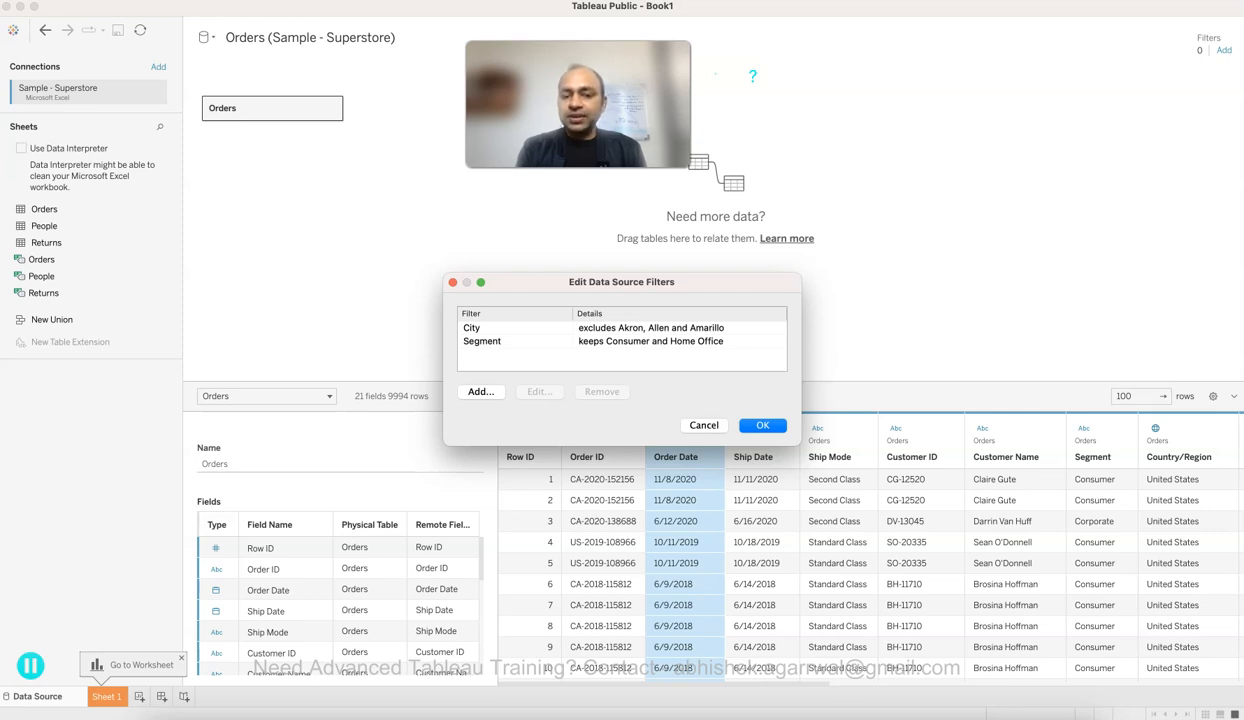
pyautogui.press('Return')
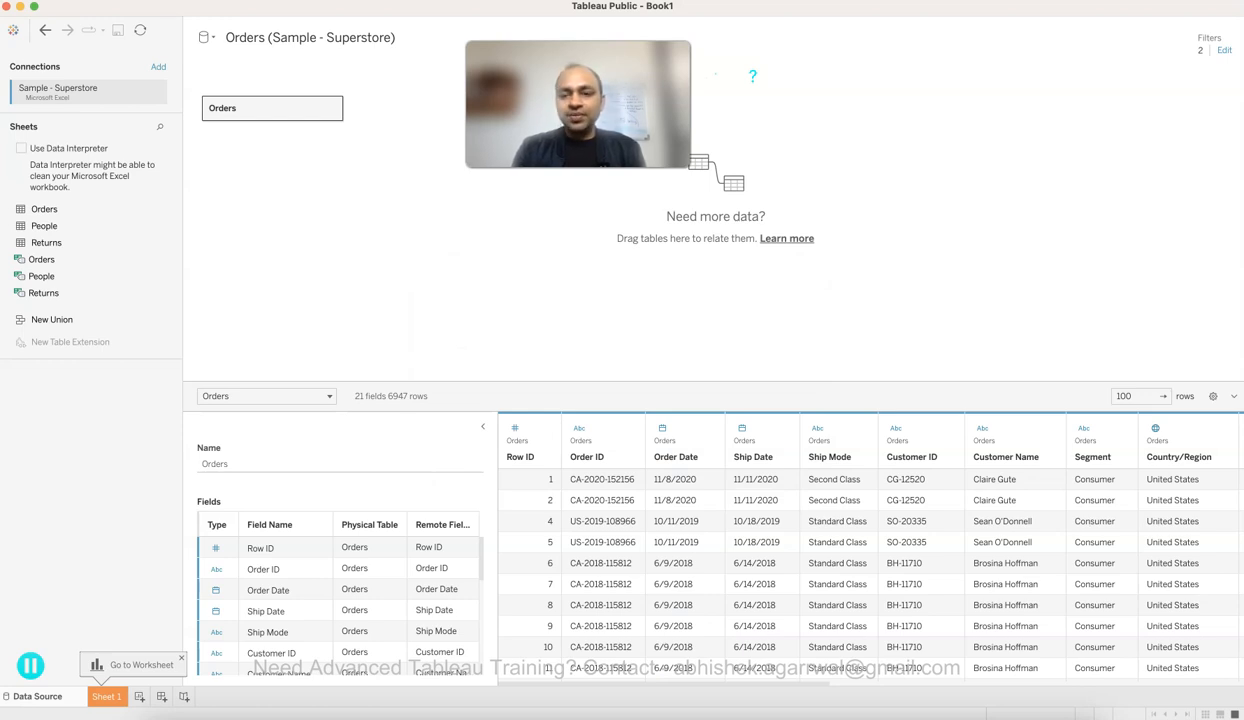
# Step: Remove the Segment and City data source filters and apply the empty filter list
pyautogui.click(1224, 50)
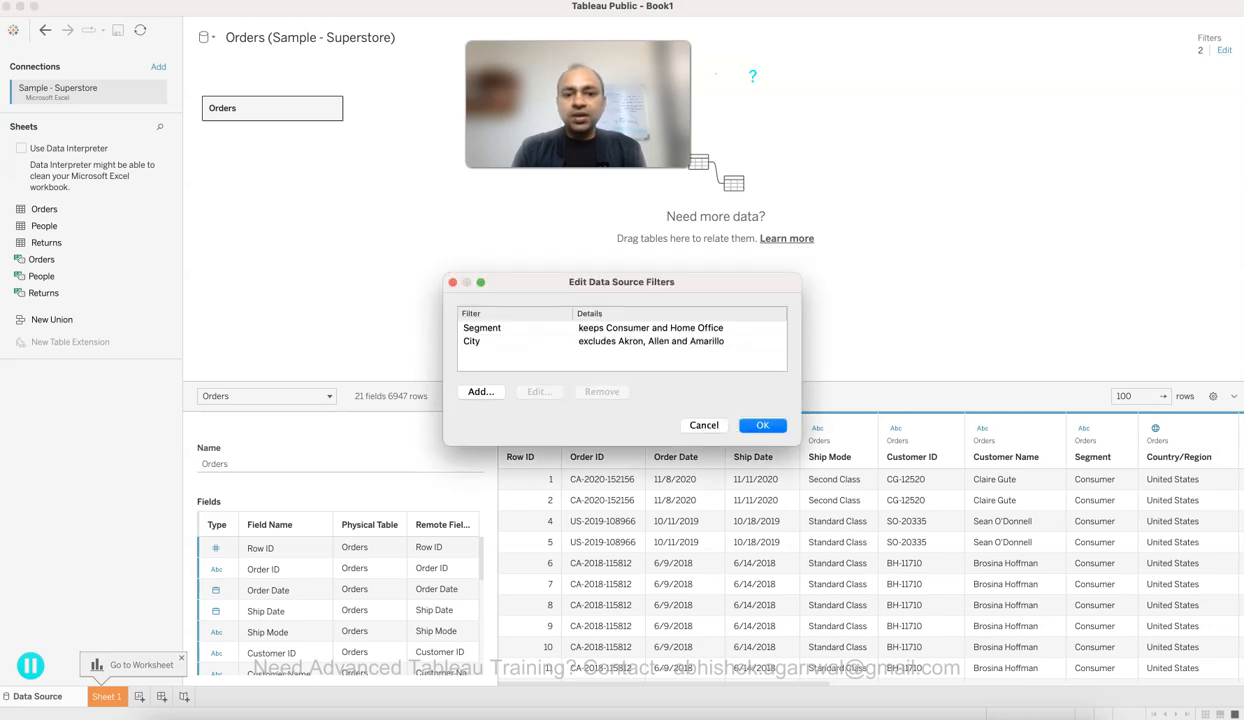
pyautogui.click(515, 328)
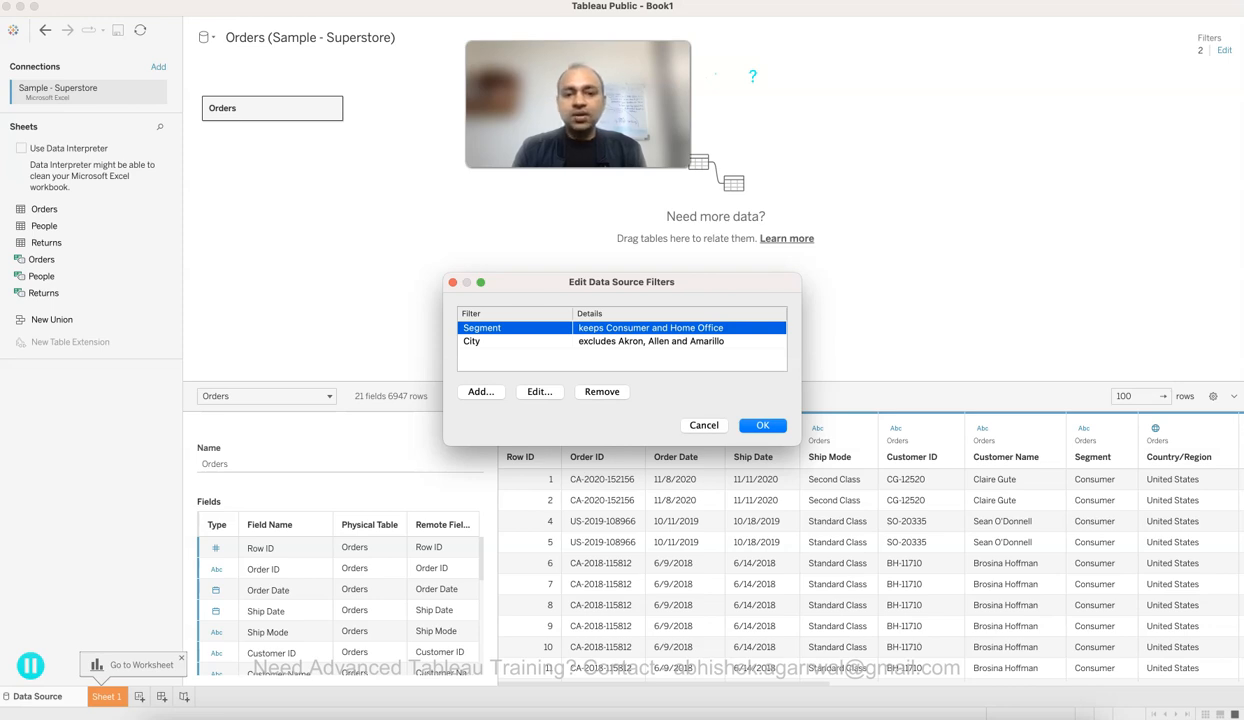
pyautogui.click(602, 391)
pyautogui.click(515, 328)
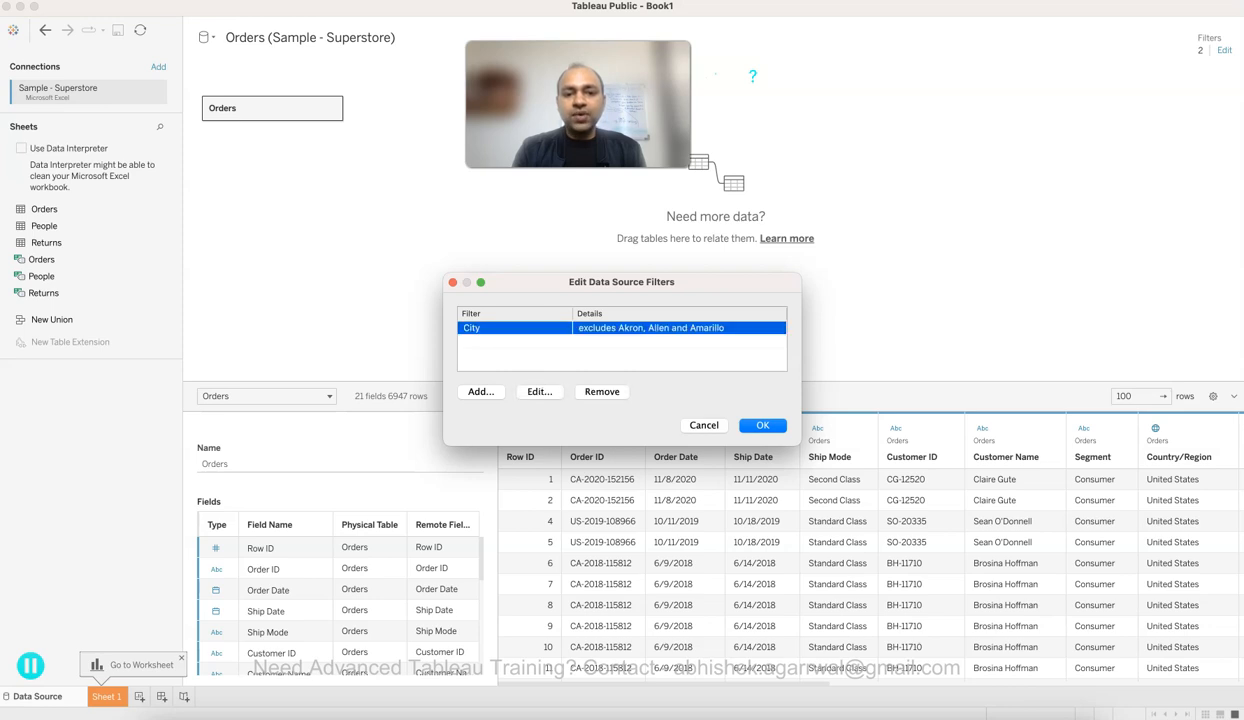
pyautogui.click(602, 392)
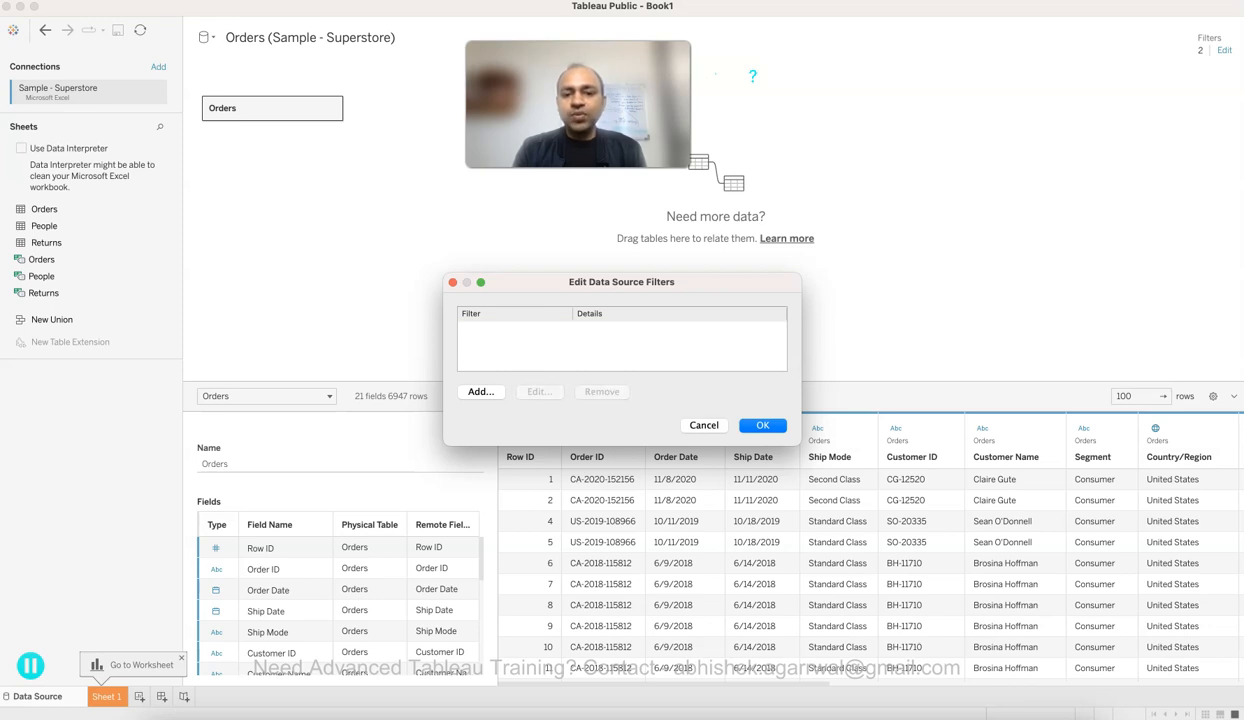
pyautogui.press('Return')
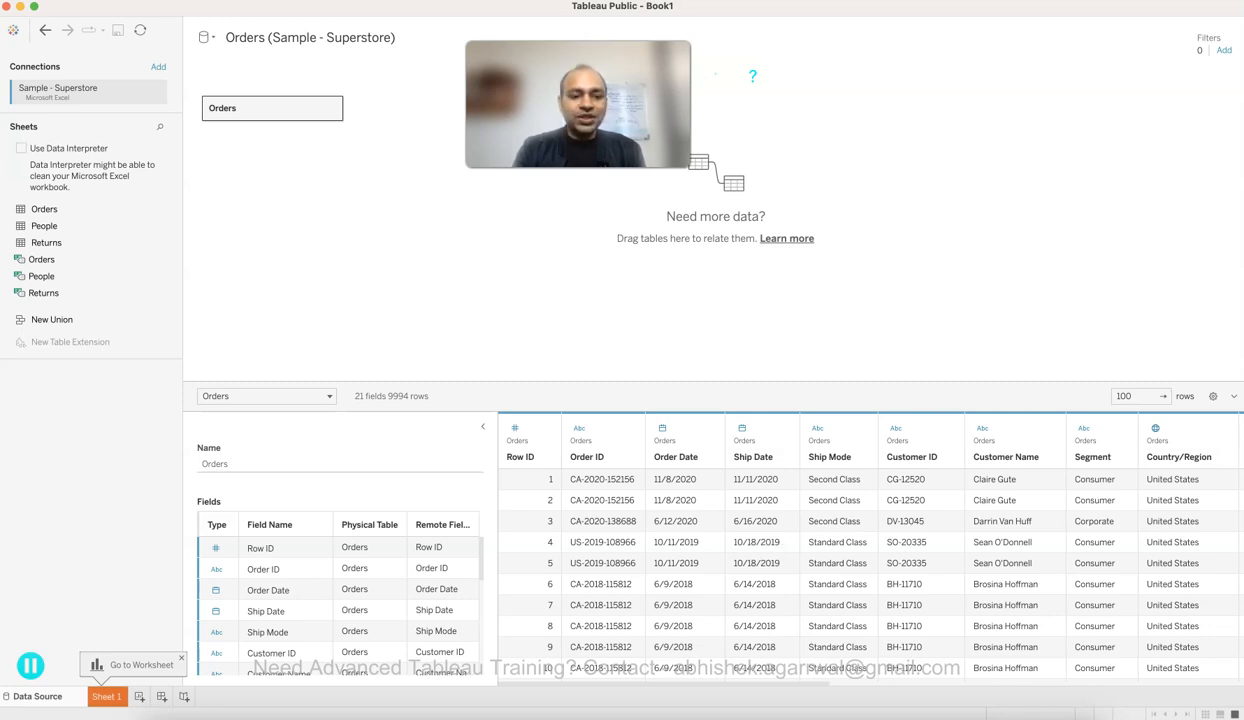
# Step: Open the Sheet 1 worksheet and inspect its highlight and view fit options, keeping the fit at Standard
pyautogui.click(107, 697)
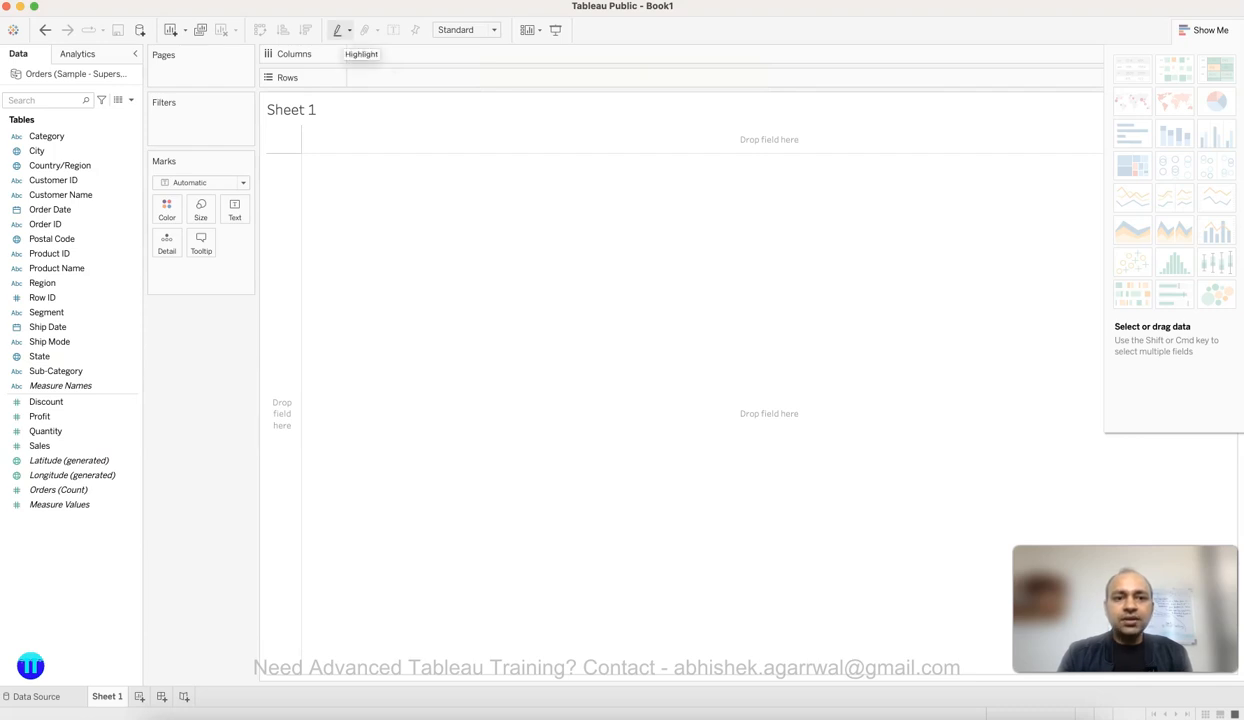
pyautogui.click(343, 31)
pyautogui.click(343, 31)
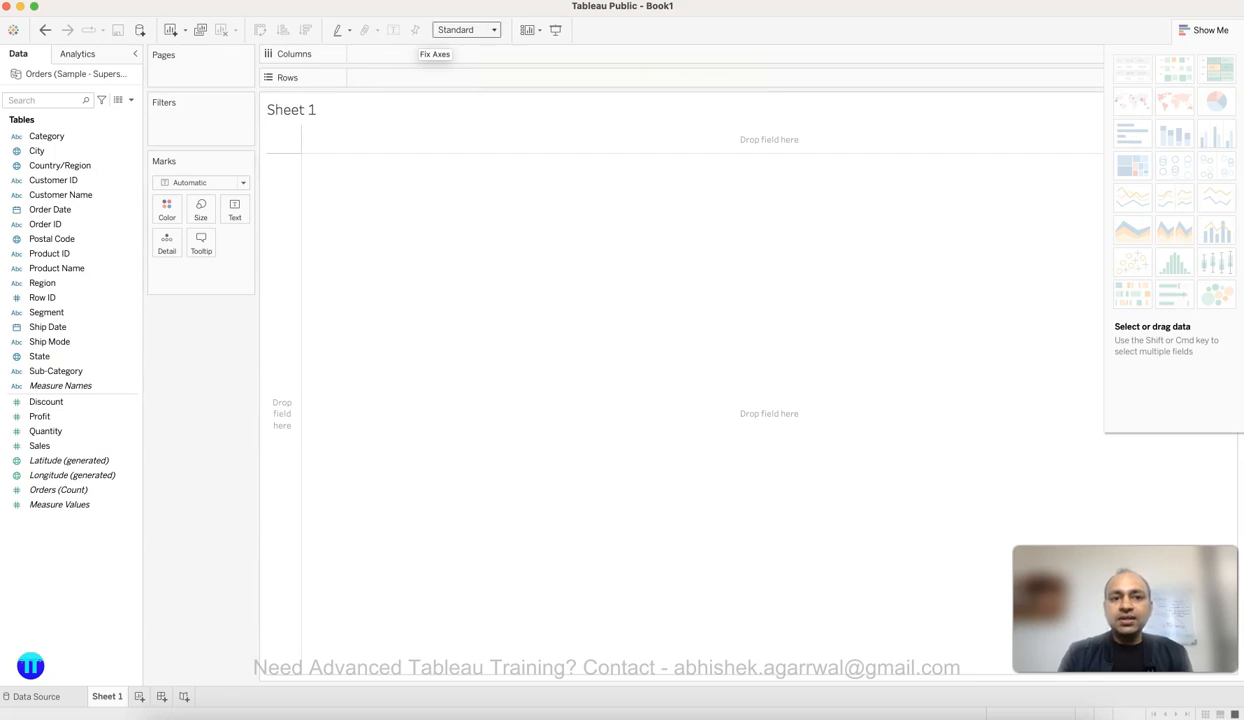
pyautogui.click(466, 30)
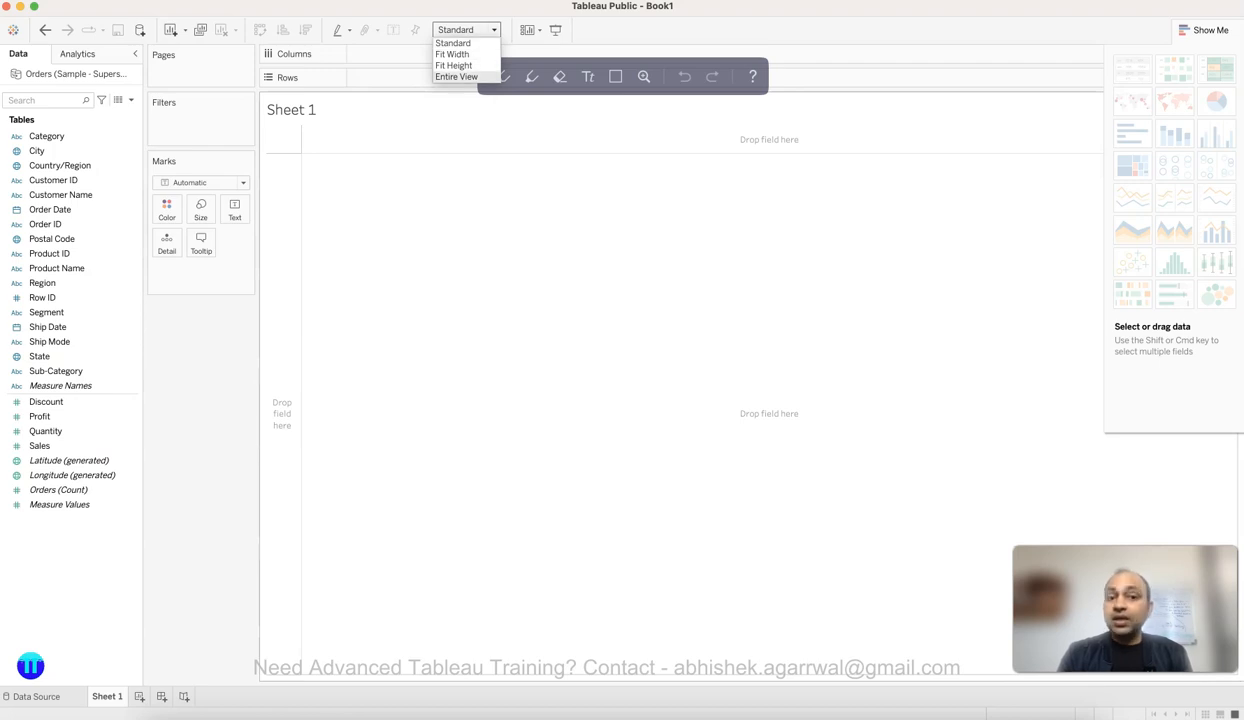
pyautogui.click(454, 43)
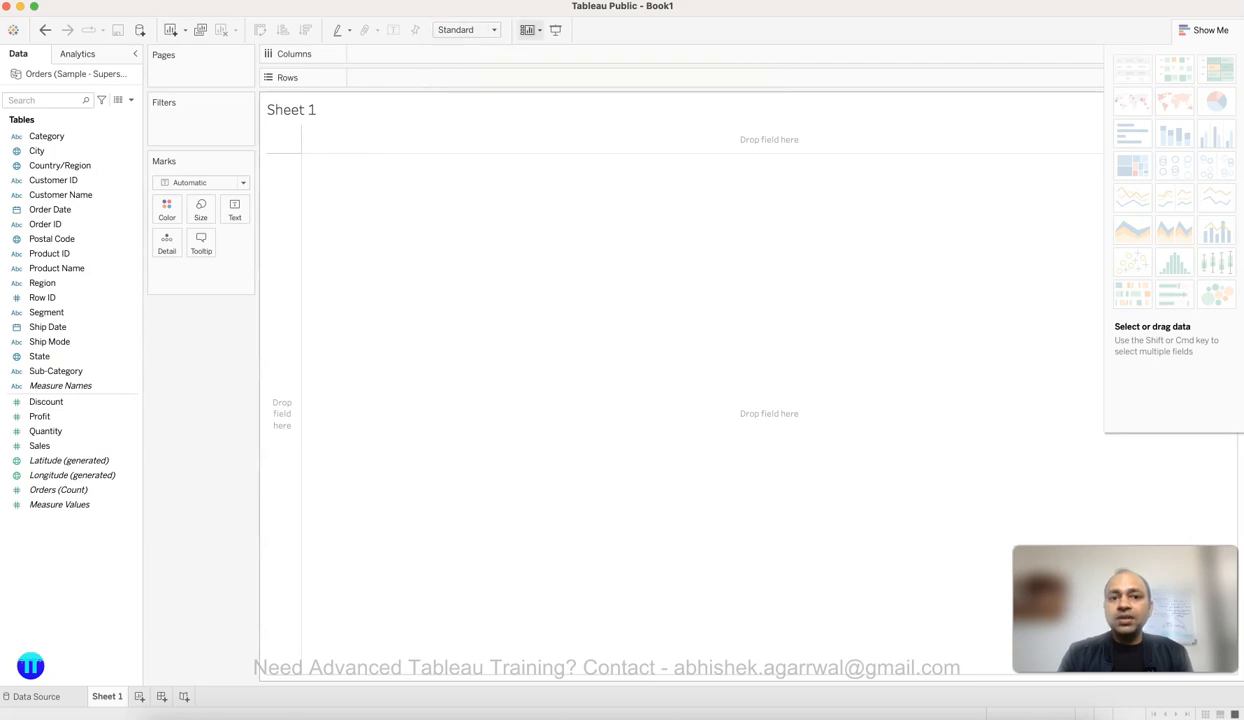
# Step: Show the Caption and Summary cards on Sheet 1
pyautogui.click(530, 29)
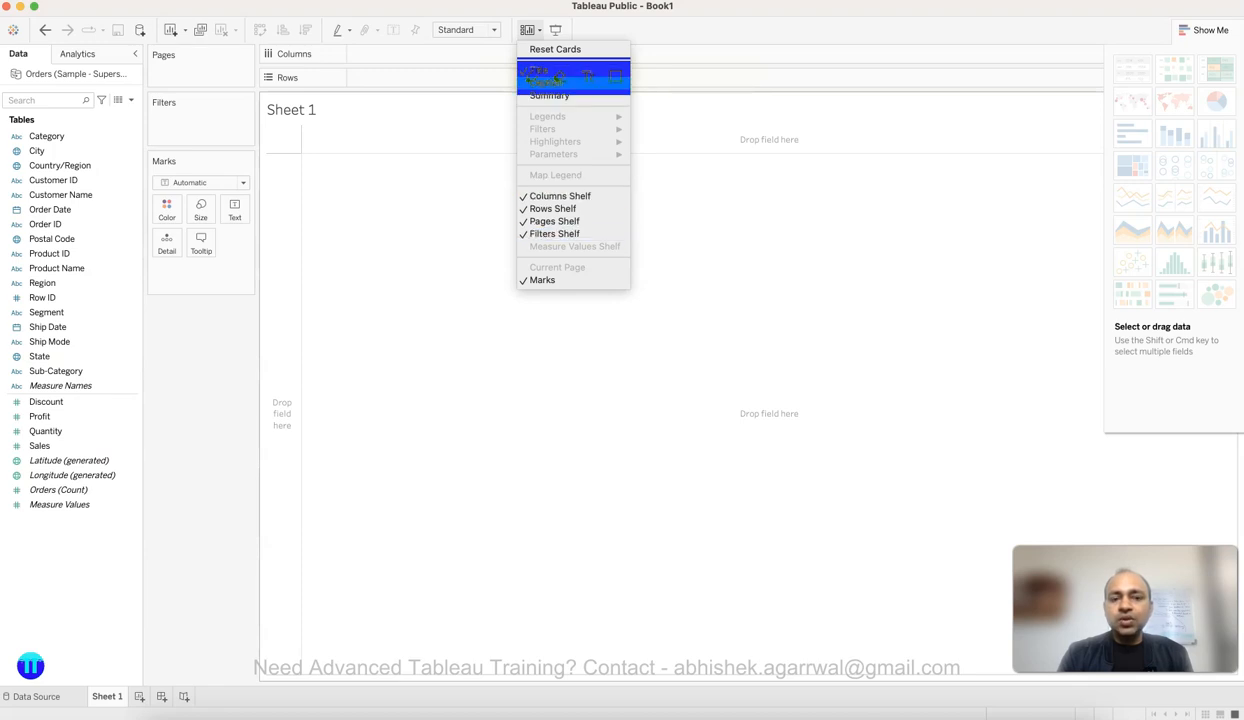
pyautogui.click(550, 82)
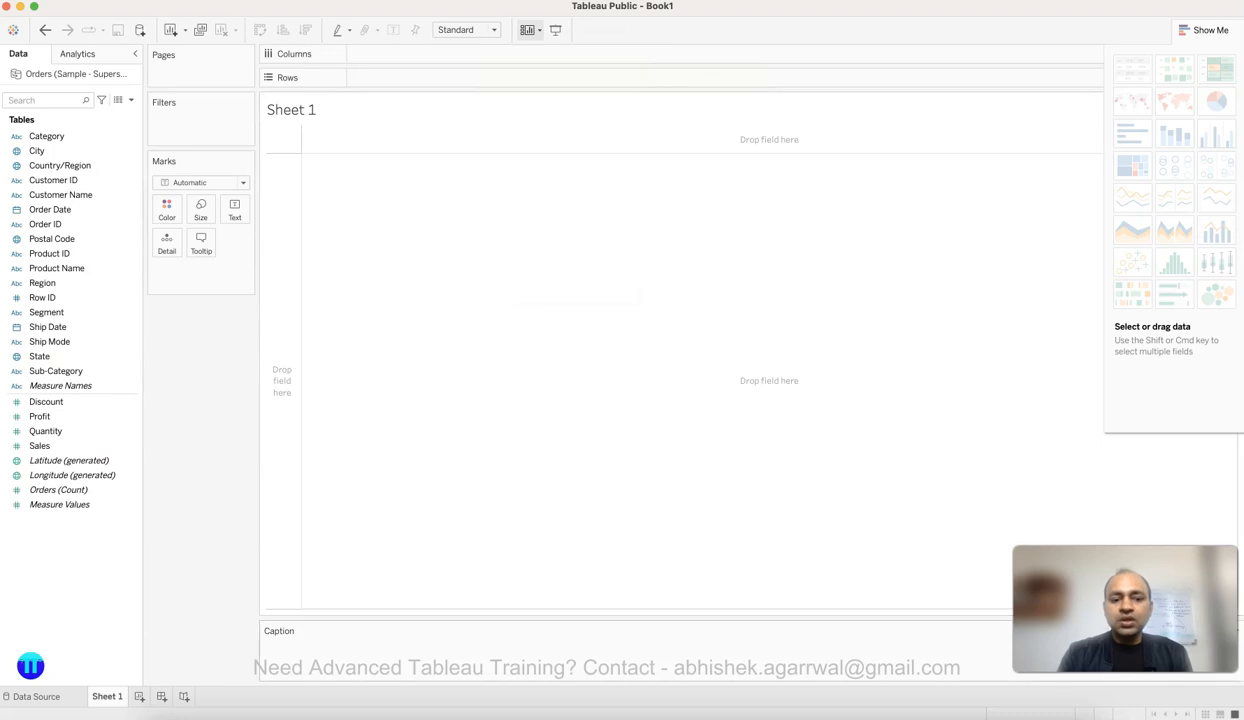
pyautogui.click(531, 29)
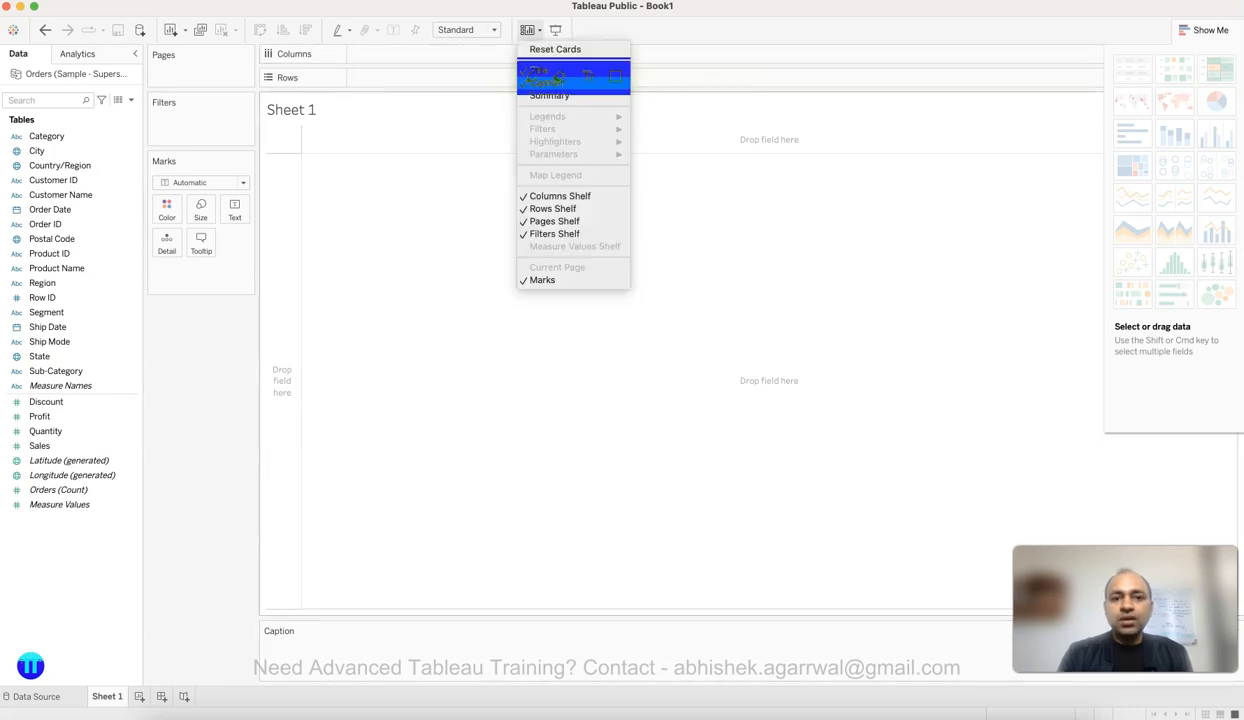
pyautogui.click(555, 80)
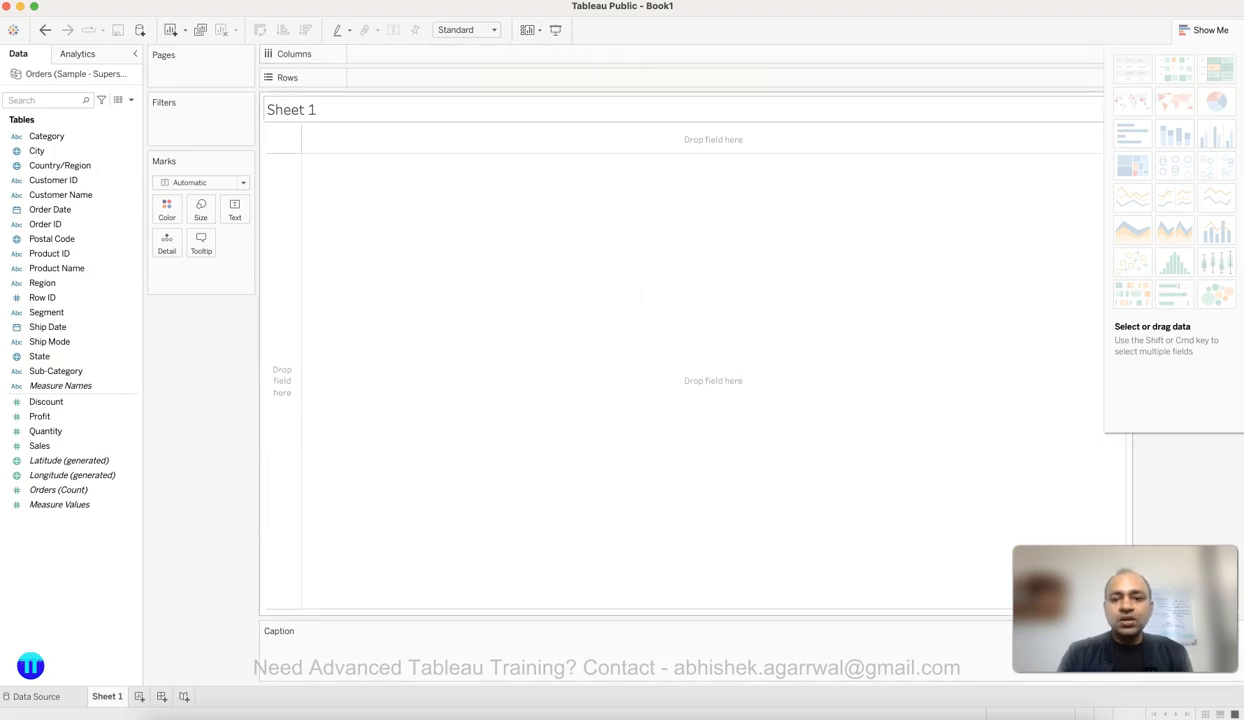
# Step: Hide the Summary and Caption cards on Sheet 1
pyautogui.click(531, 29)
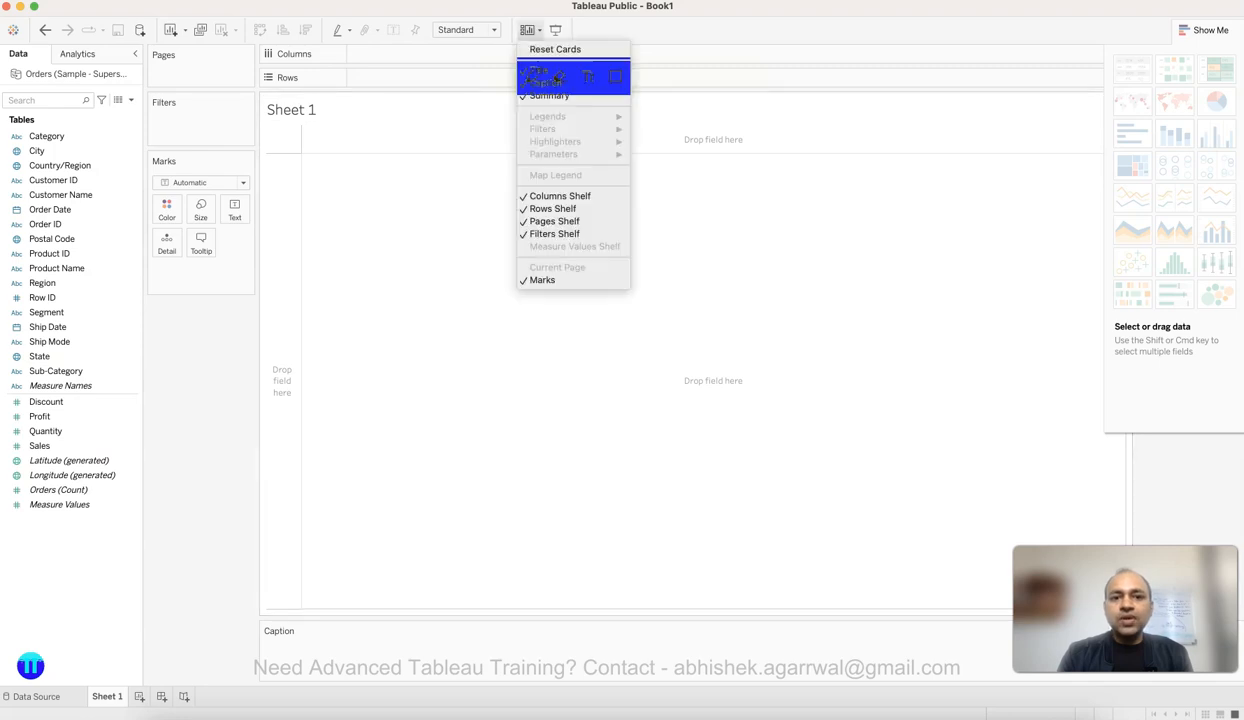
pyautogui.click(557, 78)
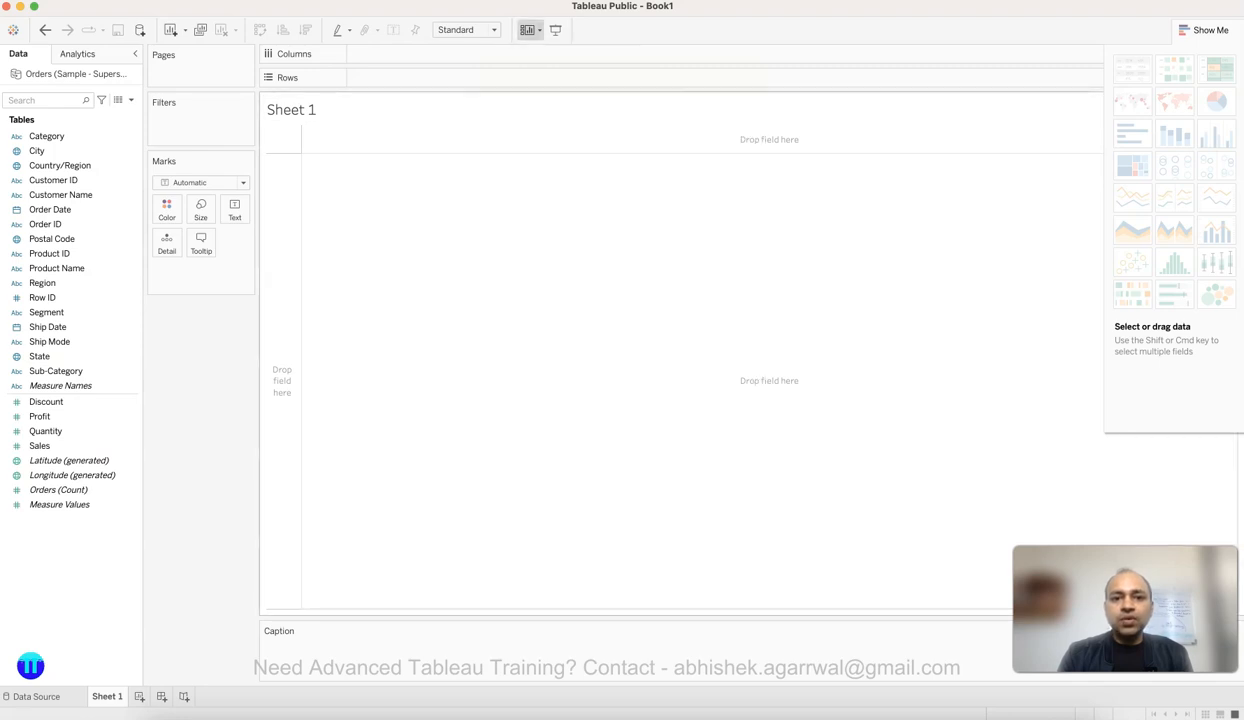
pyautogui.click(527, 29)
pyautogui.click(557, 80)
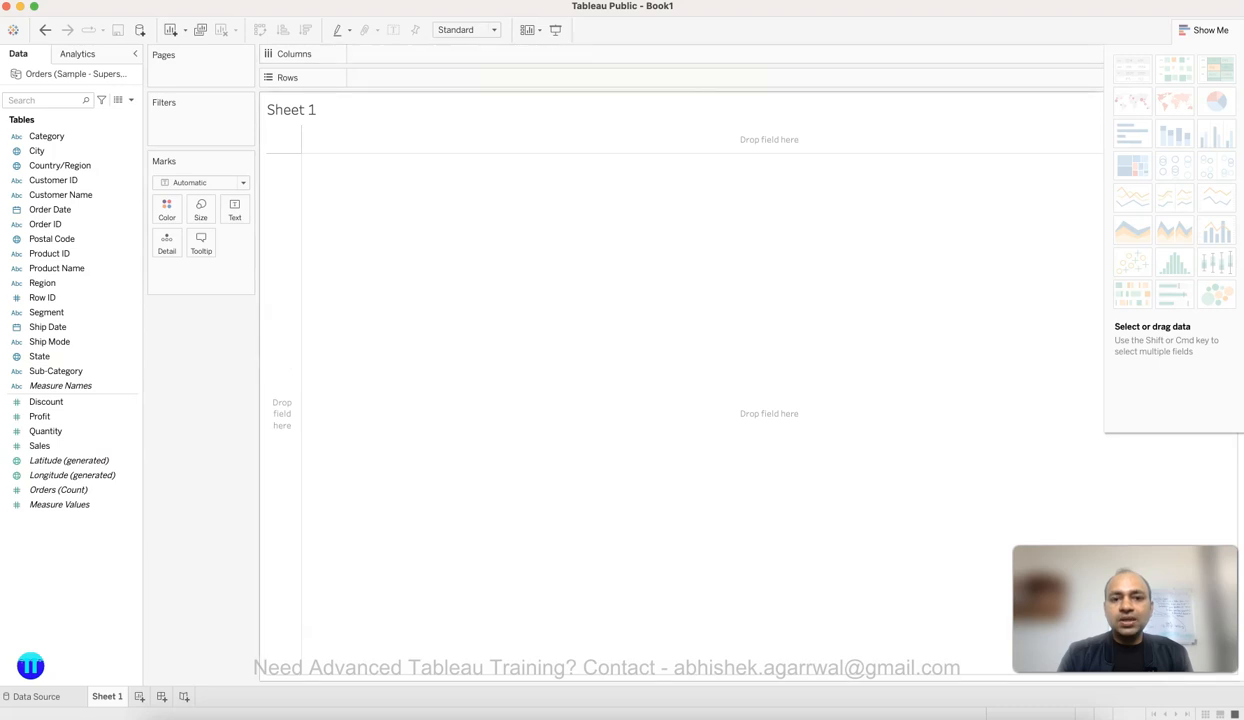
# Step: Hide the Columns shelf on Sheet 1 and show it again
pyautogui.click(527, 29)
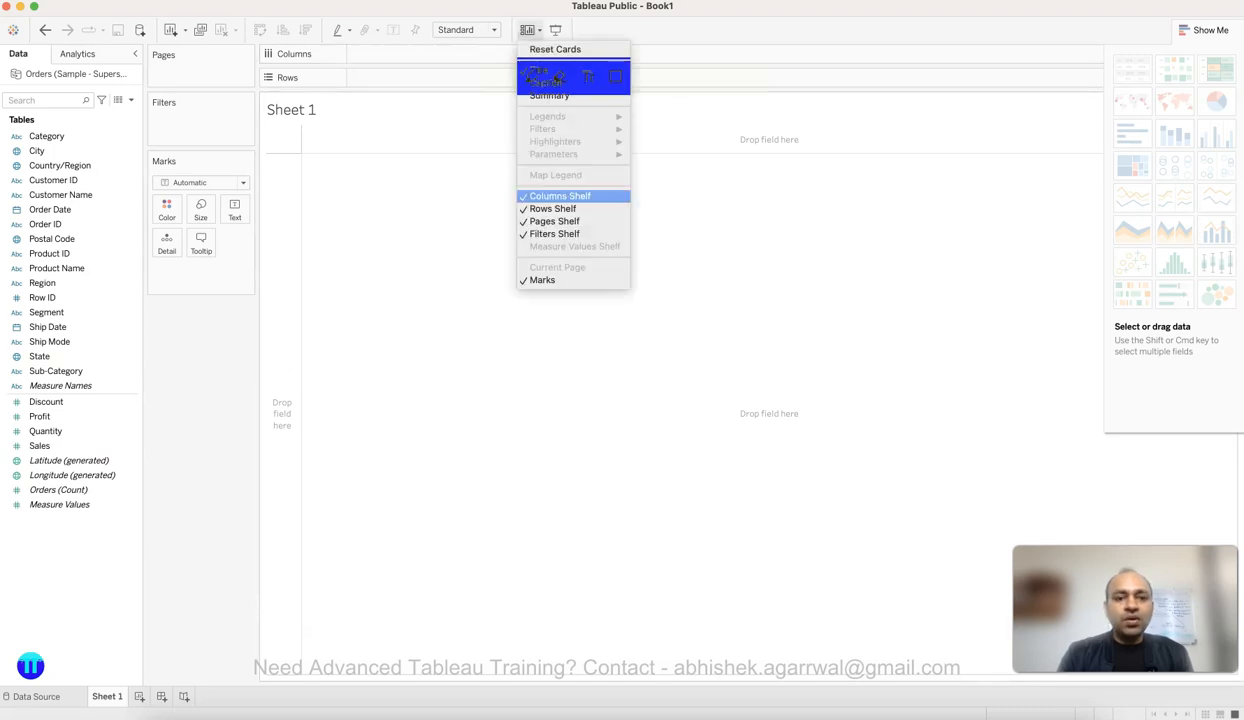
pyautogui.click(560, 196)
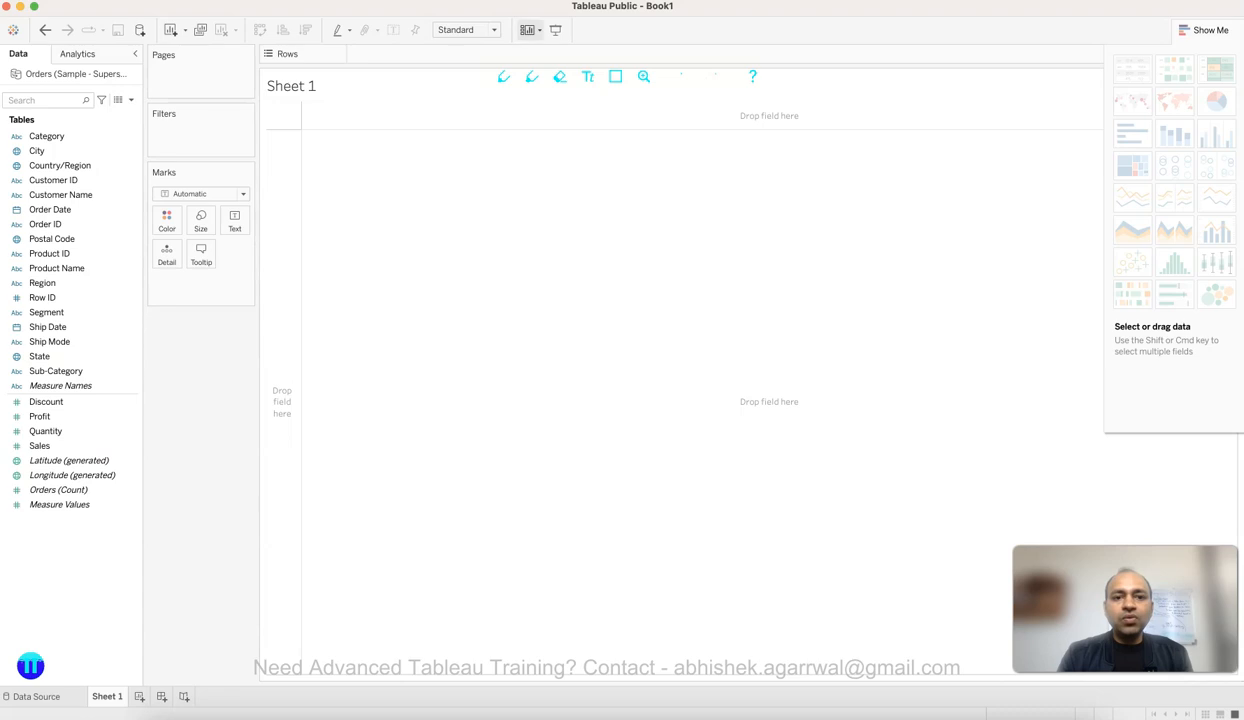
pyautogui.click(528, 29)
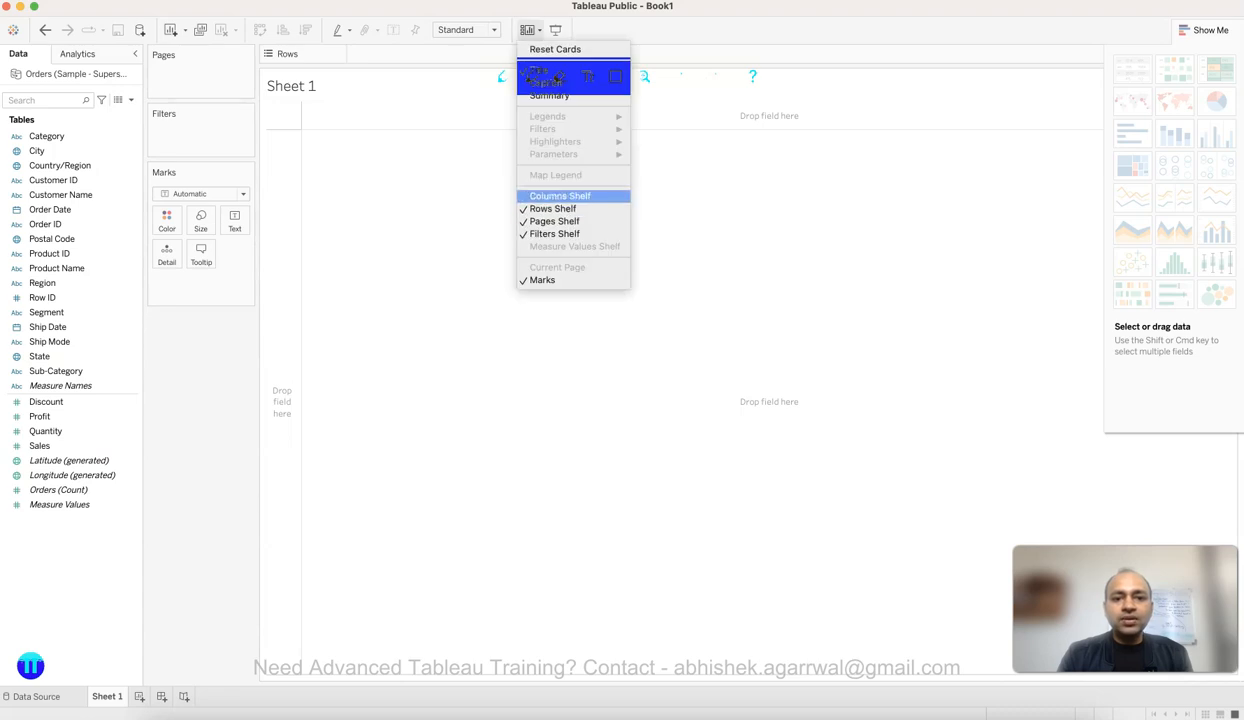
pyautogui.click(560, 196)
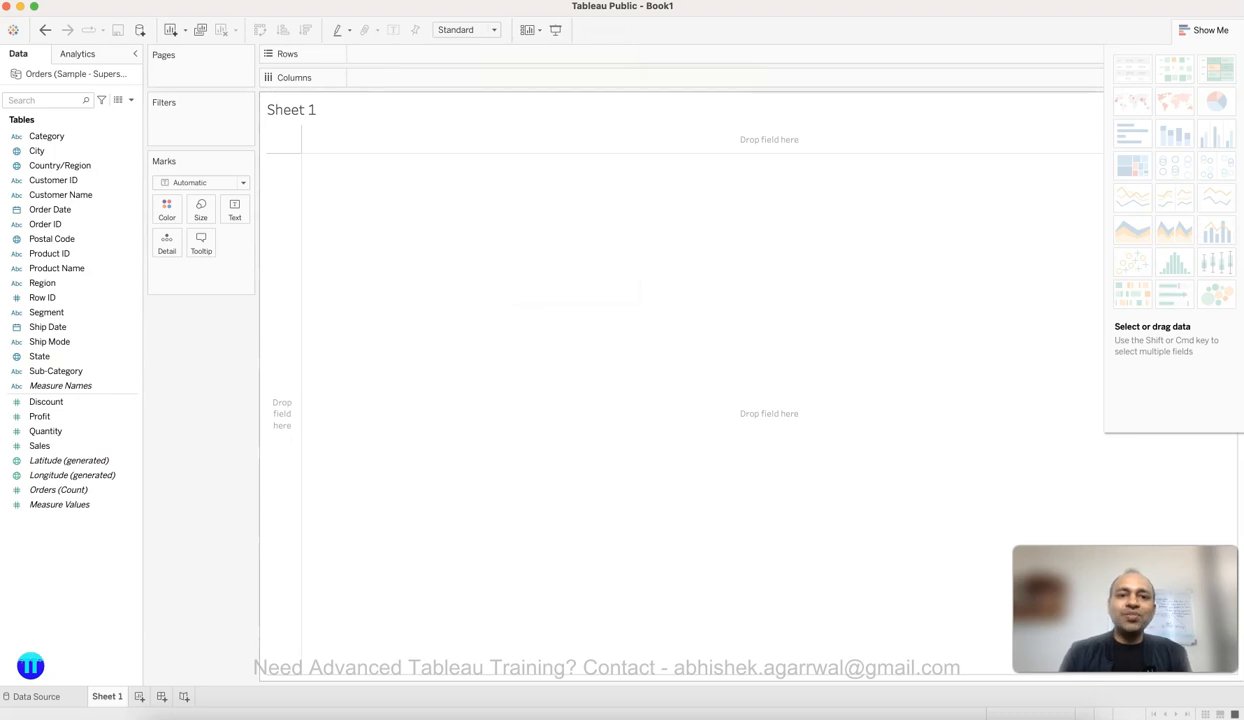
# Step: Hide the Marks card on Sheet 1 and bring it back
pyautogui.click(528, 29)
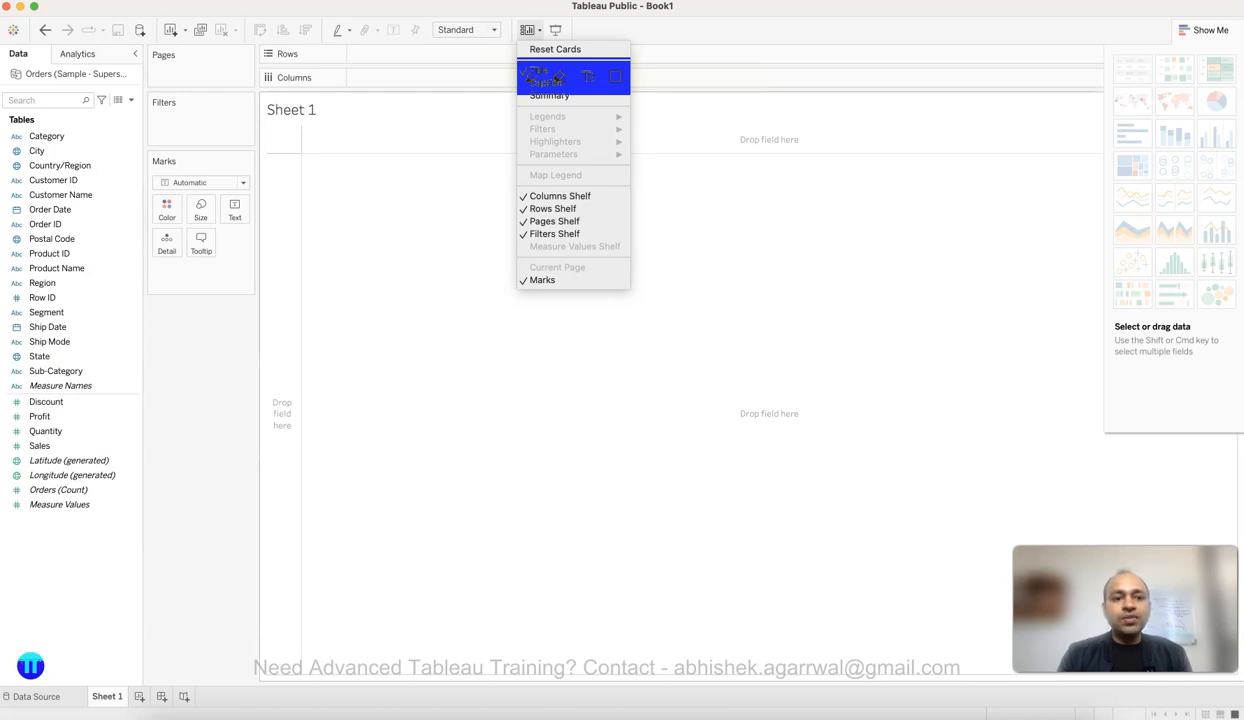
pyautogui.click(542, 280)
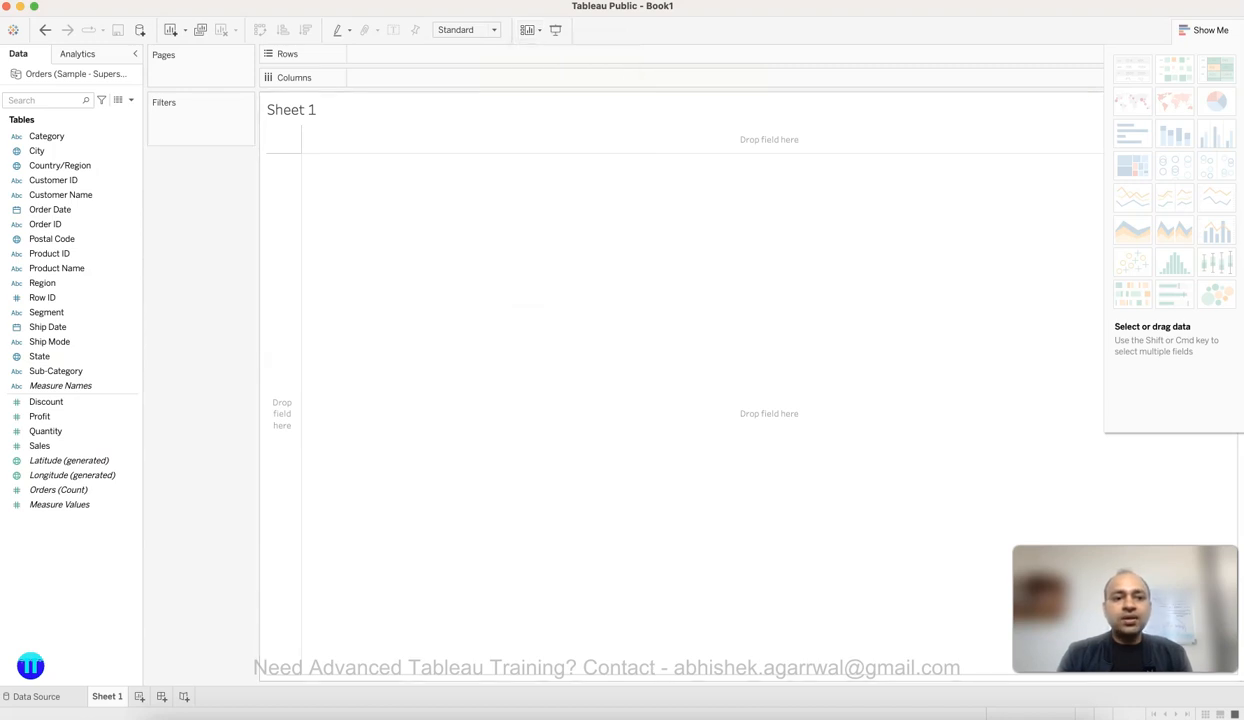
pyautogui.click(533, 29)
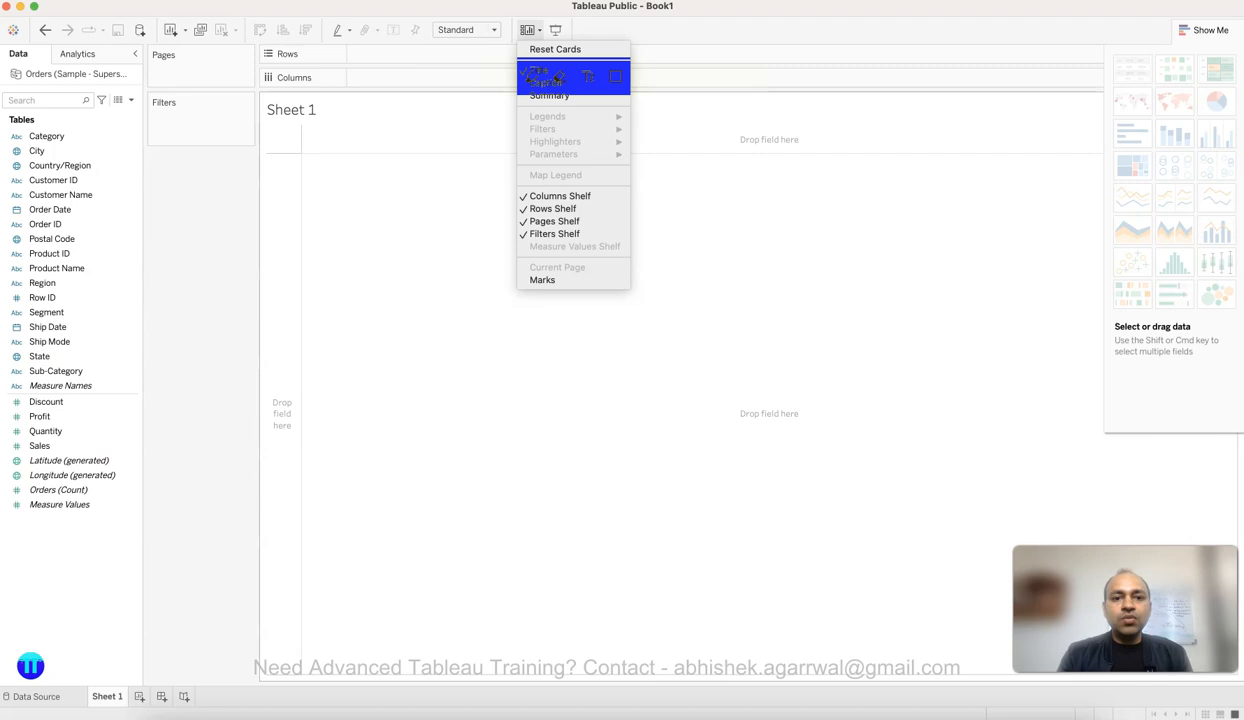
pyautogui.click(542, 280)
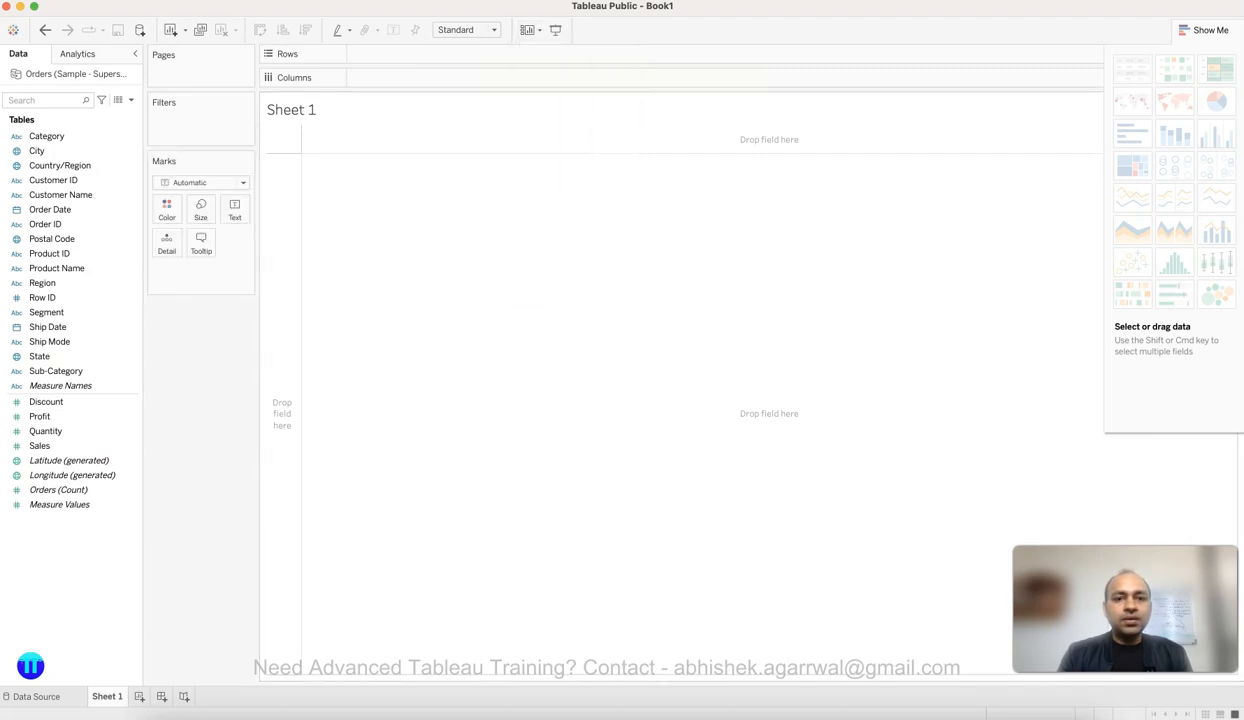
pyautogui.click(528, 29)
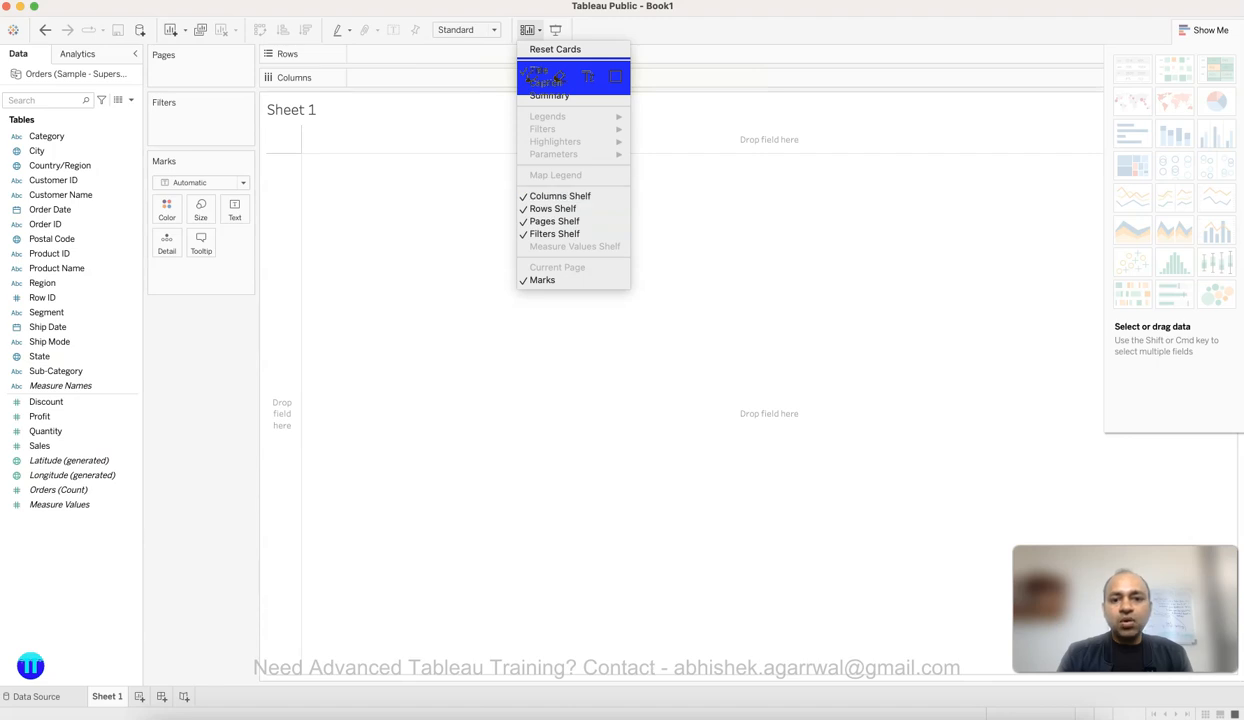
pyautogui.press('Escape')
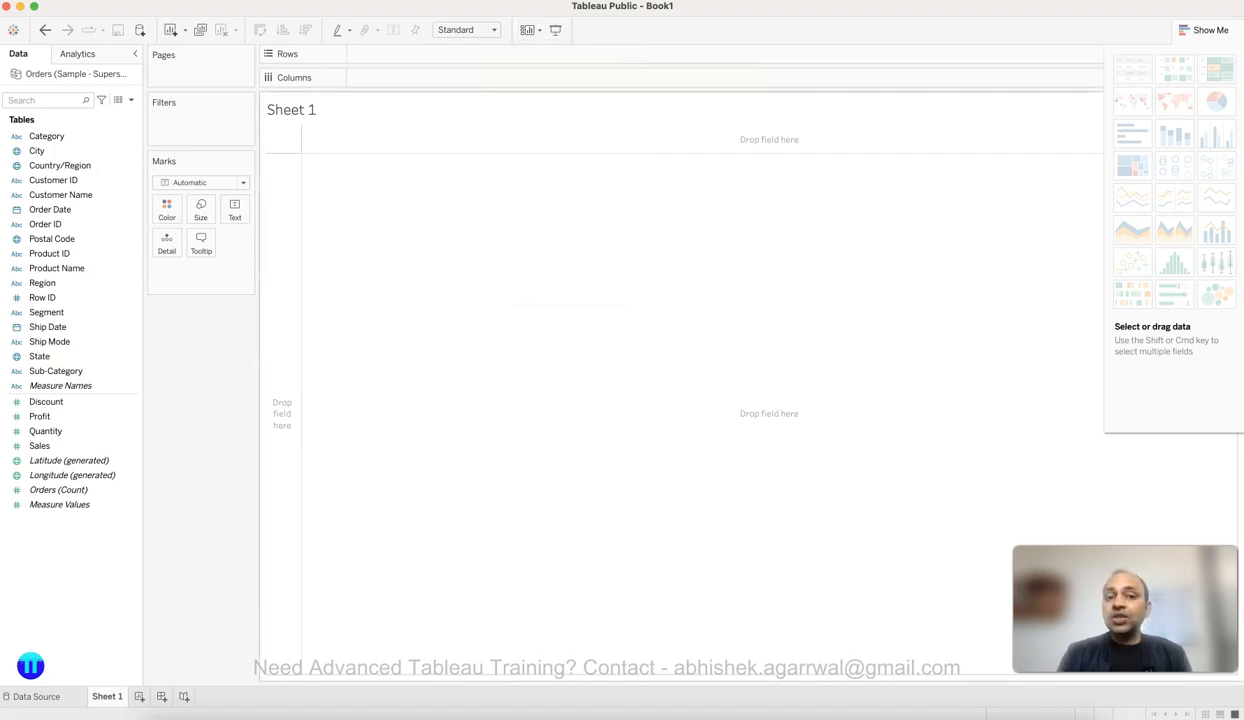
pyautogui.click(527, 29)
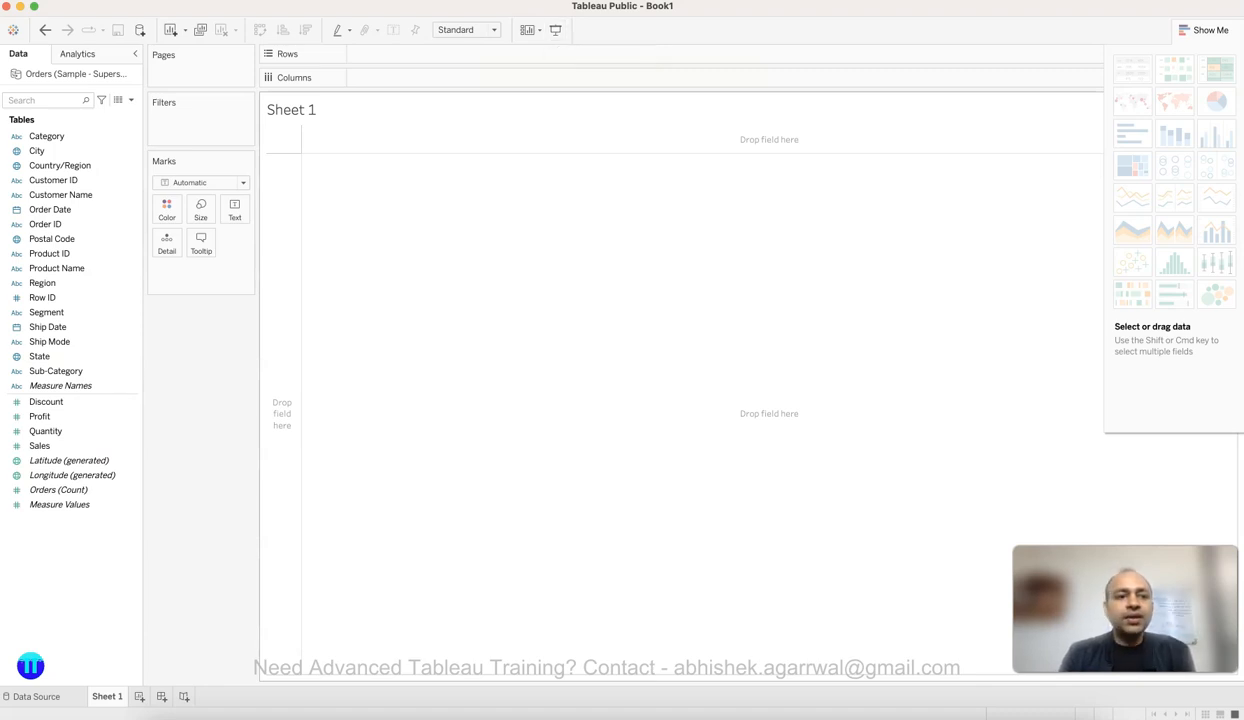
# Step: Search the Orders data fields for "pr" and clear the search
pyautogui.click(60, 416)
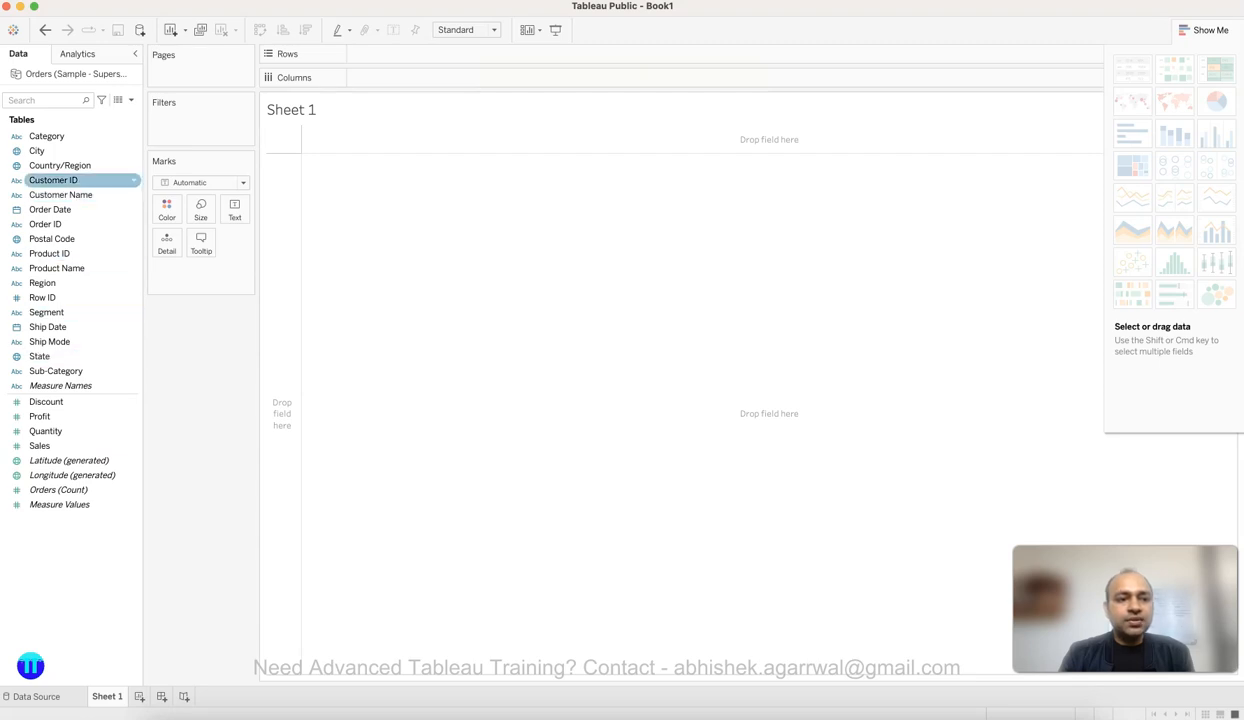
pyautogui.click(56, 371)
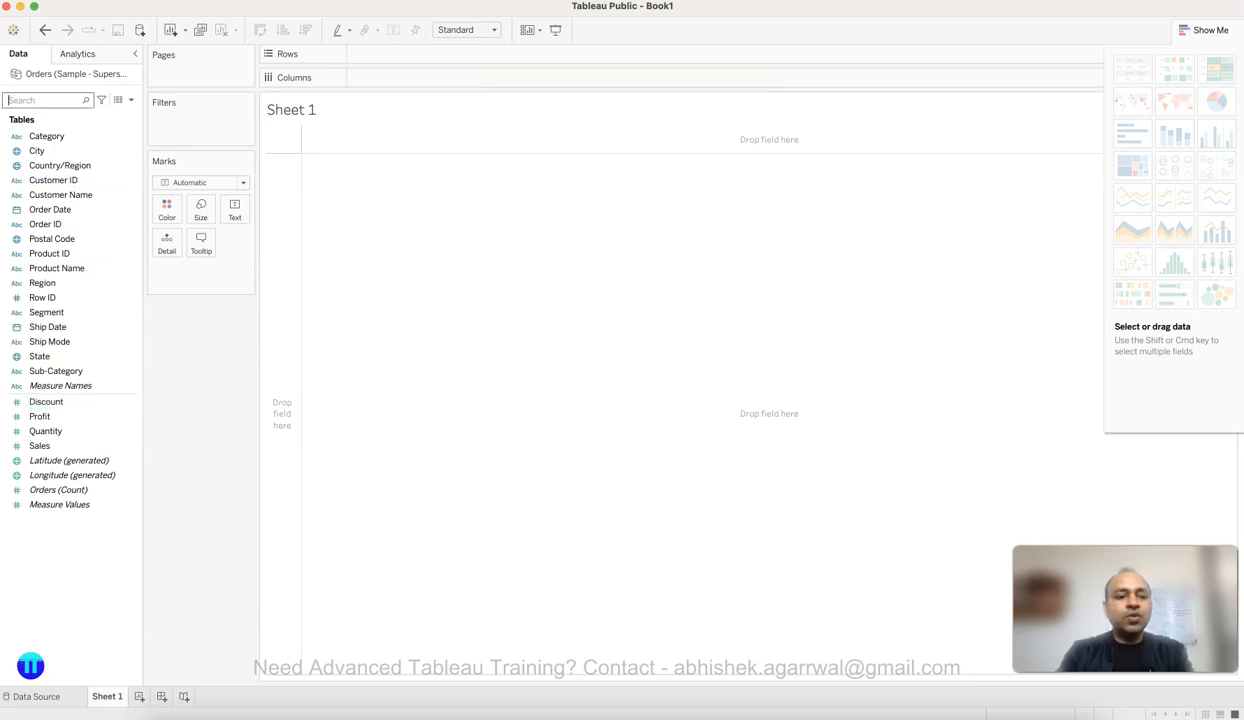
pyautogui.write('pr')
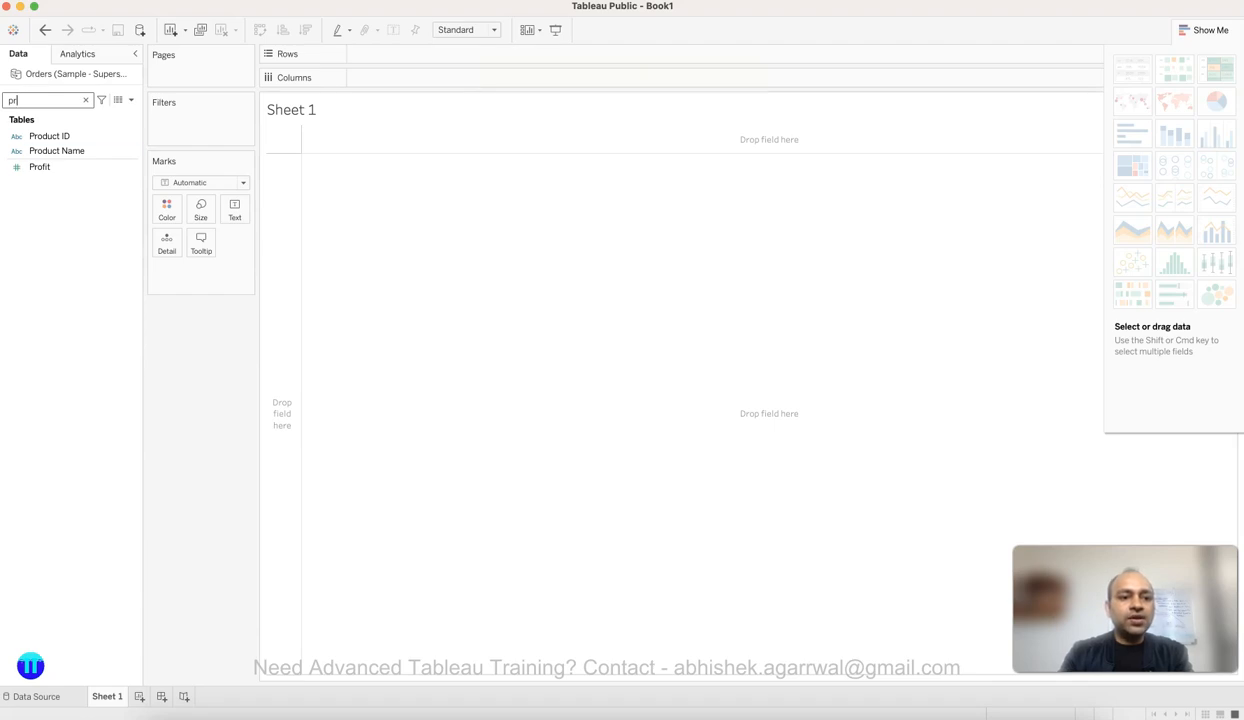
pyautogui.press('BackSpace')
pyautogui.press('BackSpace')
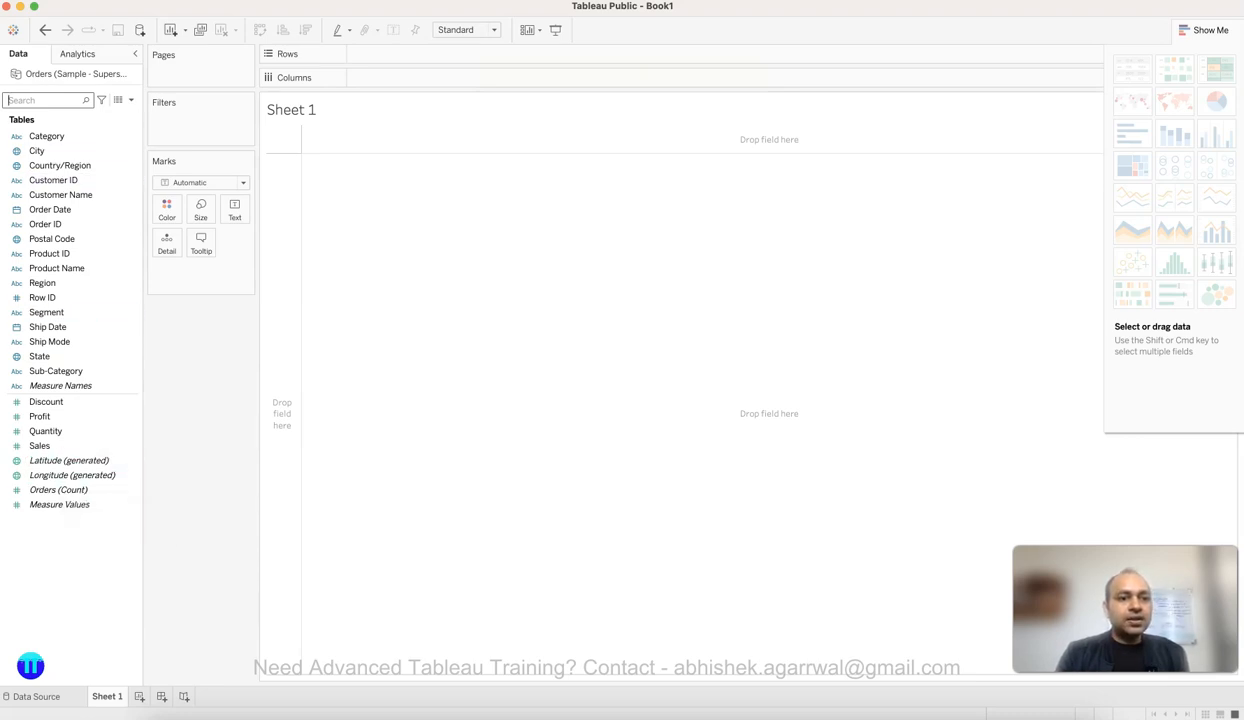
# Step: Examine the Analytics options and the mark types available on the Marks card, keeping the type at Automatic
pyautogui.click(78, 54)
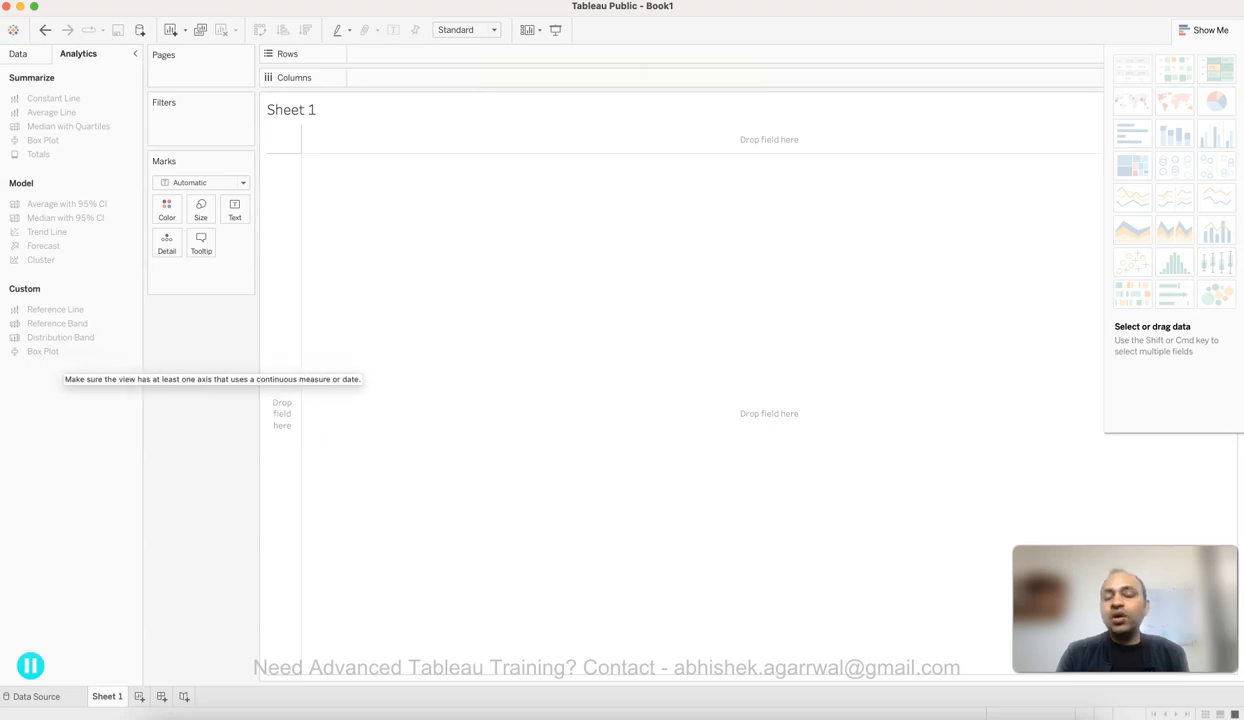
pyautogui.click(18, 53)
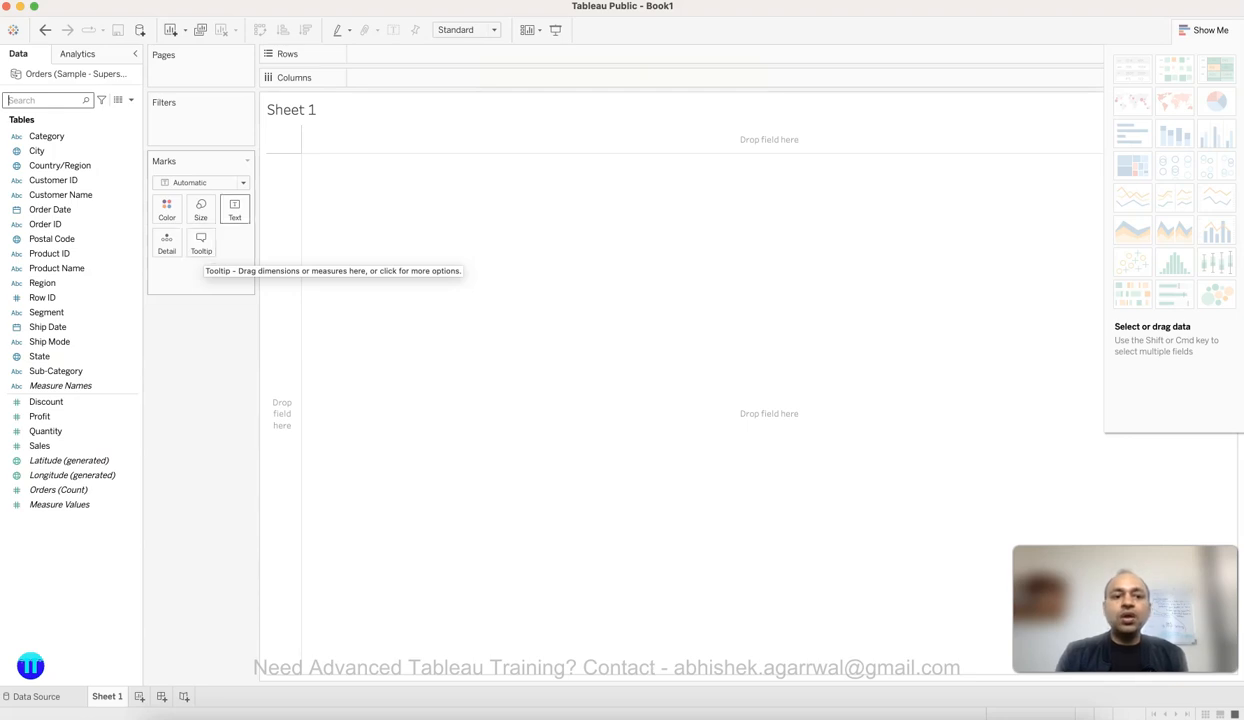
pyautogui.click(200, 182)
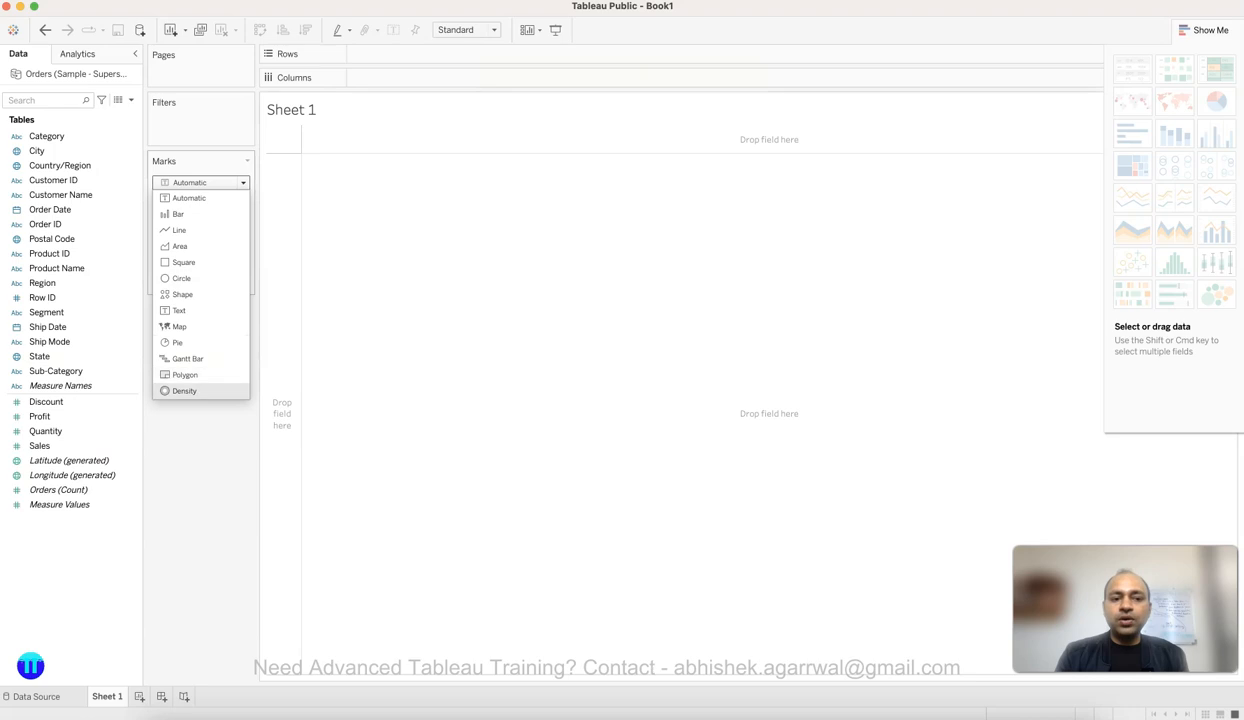
pyautogui.press('Escape')
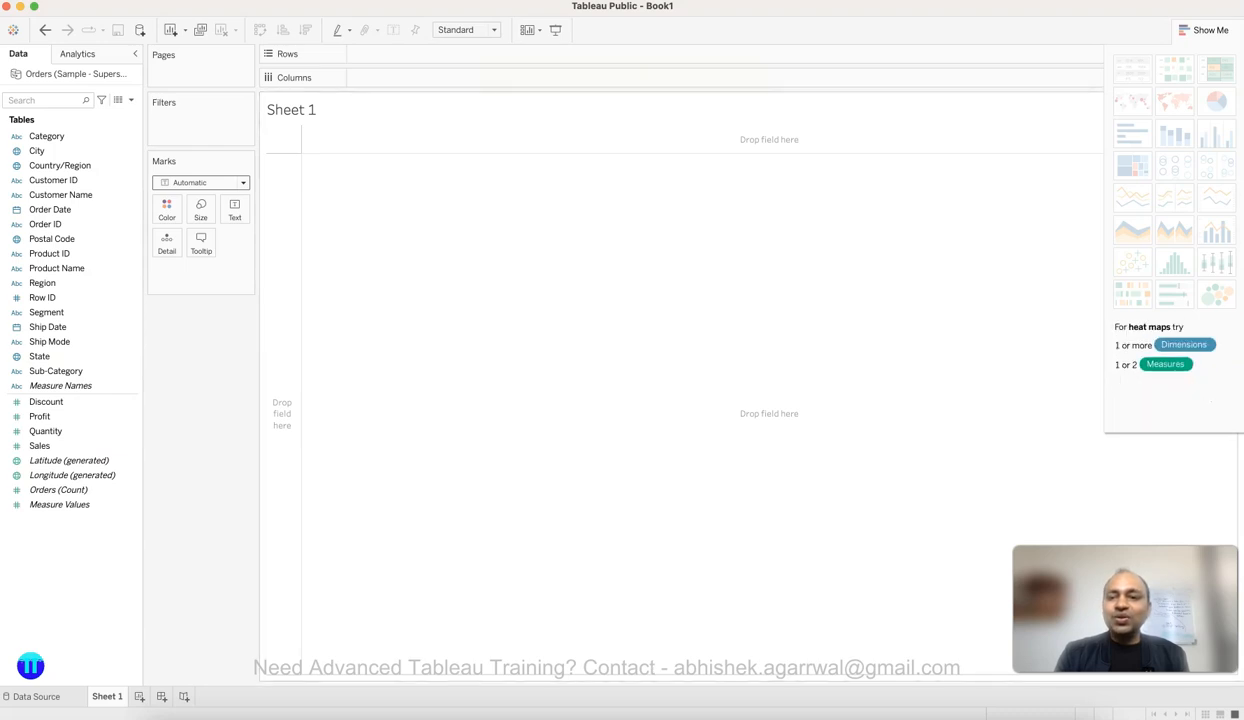
# Step: Collapse the Show Me chart suggestions
pyautogui.click(1205, 30)
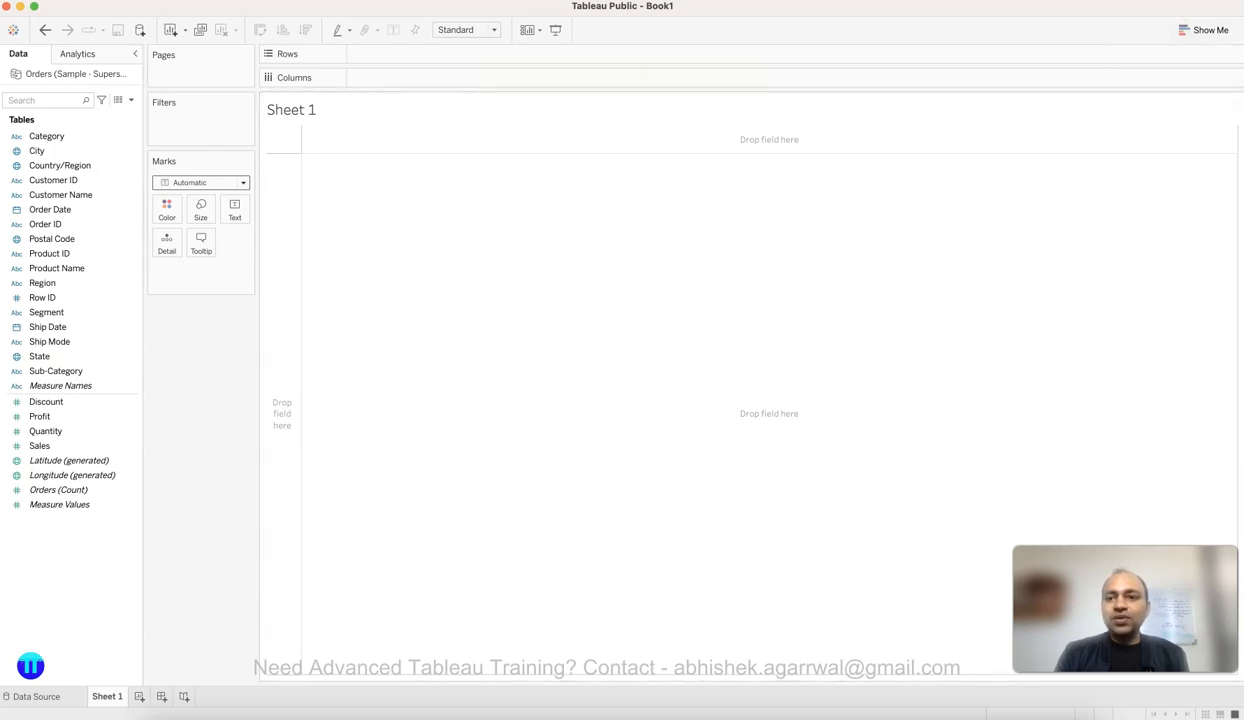
pyautogui.click(1205, 30)
pyautogui.click(1205, 30)
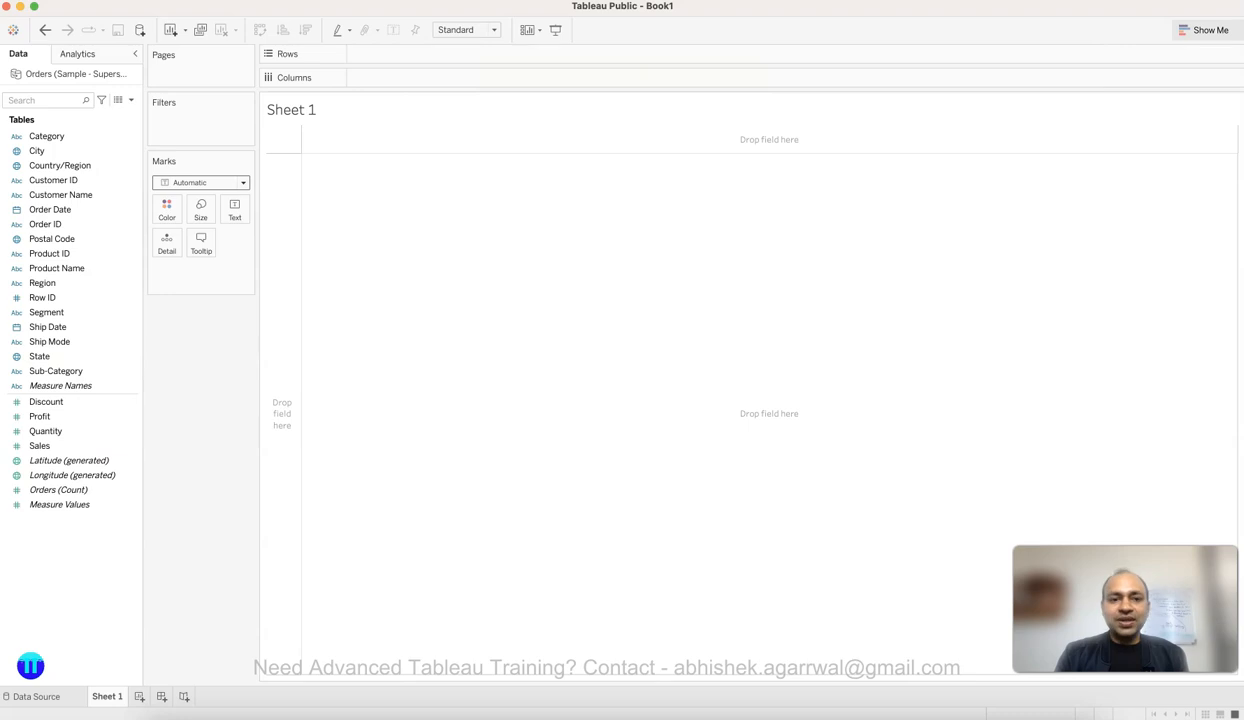
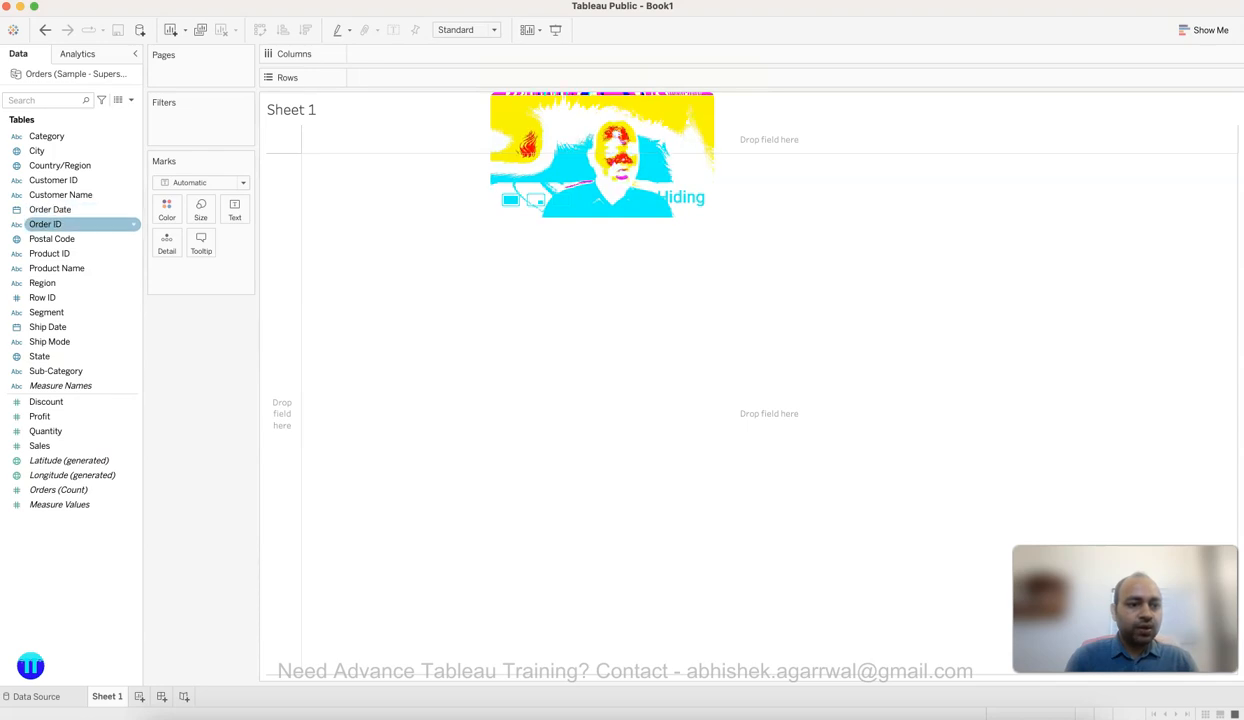
# Step: Build a text table with Show Me from Order ID, Order Date, Customer Name, Product Name and Quantity, and collapse Show Me
pyautogui.click(60, 224)
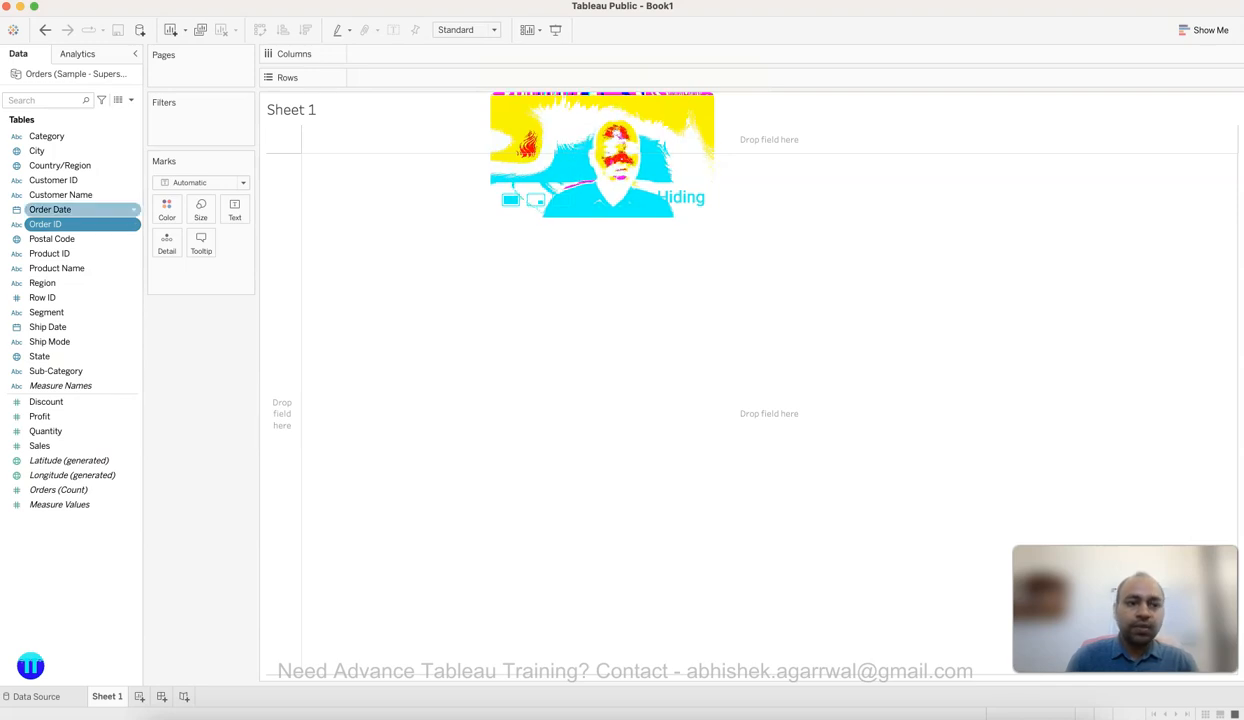
pyautogui.keyDown('super'); pyautogui.click(55, 210); pyautogui.keyUp('super')
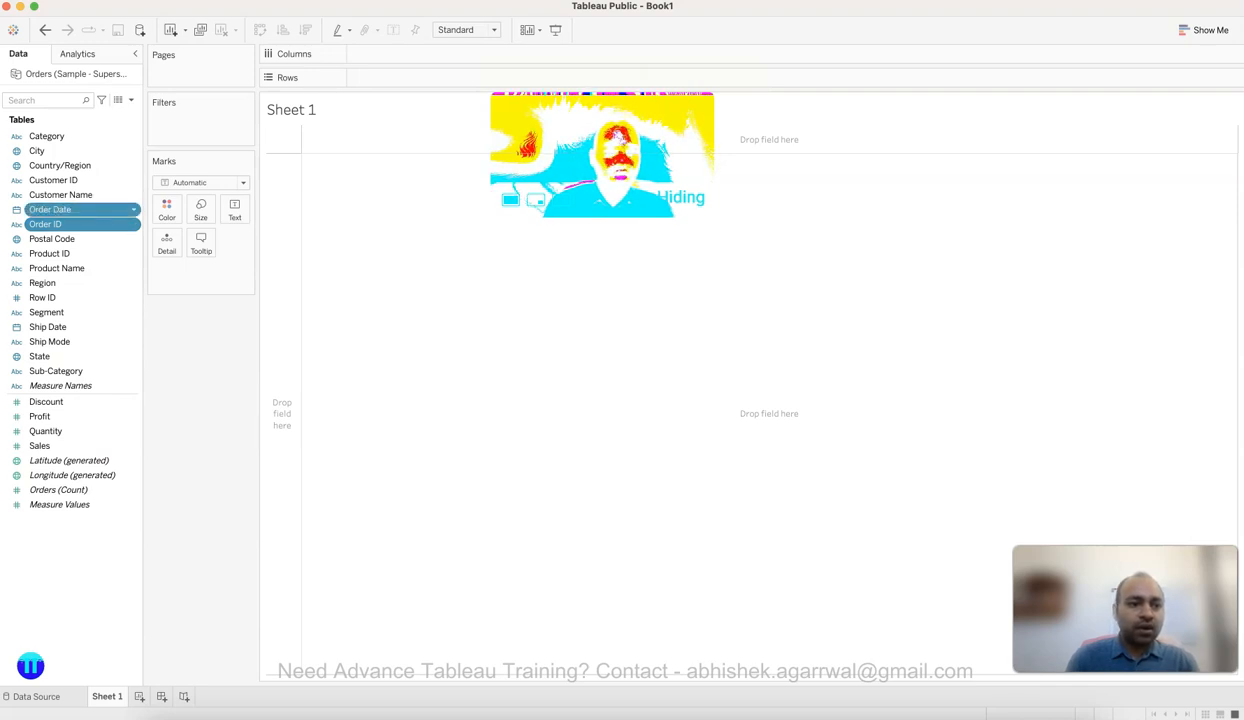
pyautogui.keyDown('super'); pyautogui.click(57, 268); pyautogui.keyUp('super')
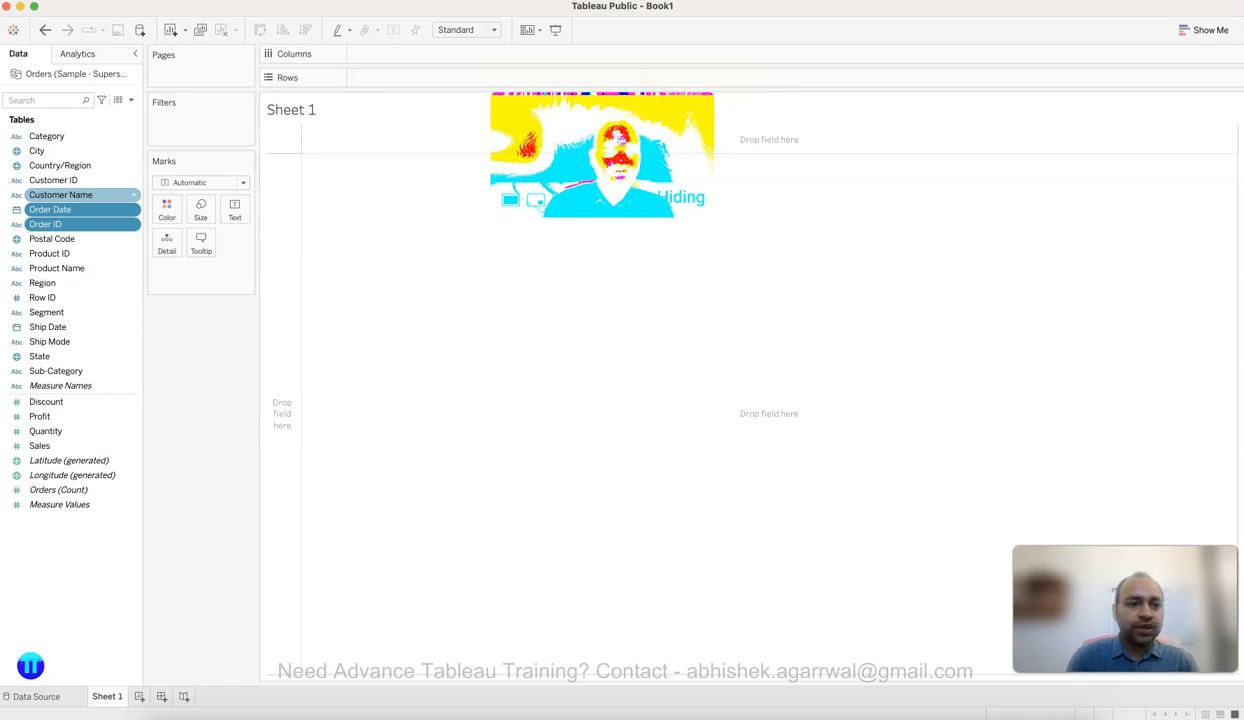
pyautogui.keyDown('super'); pyautogui.click(60, 195); pyautogui.keyUp('super')
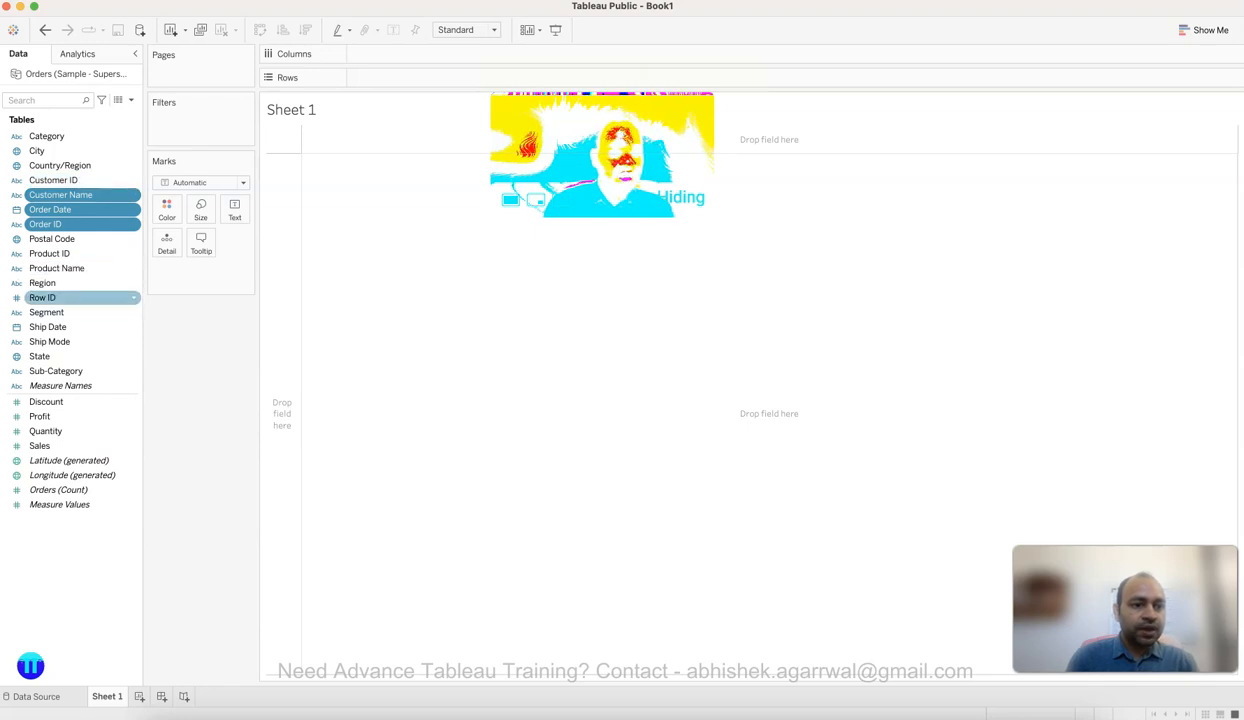
pyautogui.keyDown('super'); pyautogui.click(57, 268); pyautogui.keyUp('super')
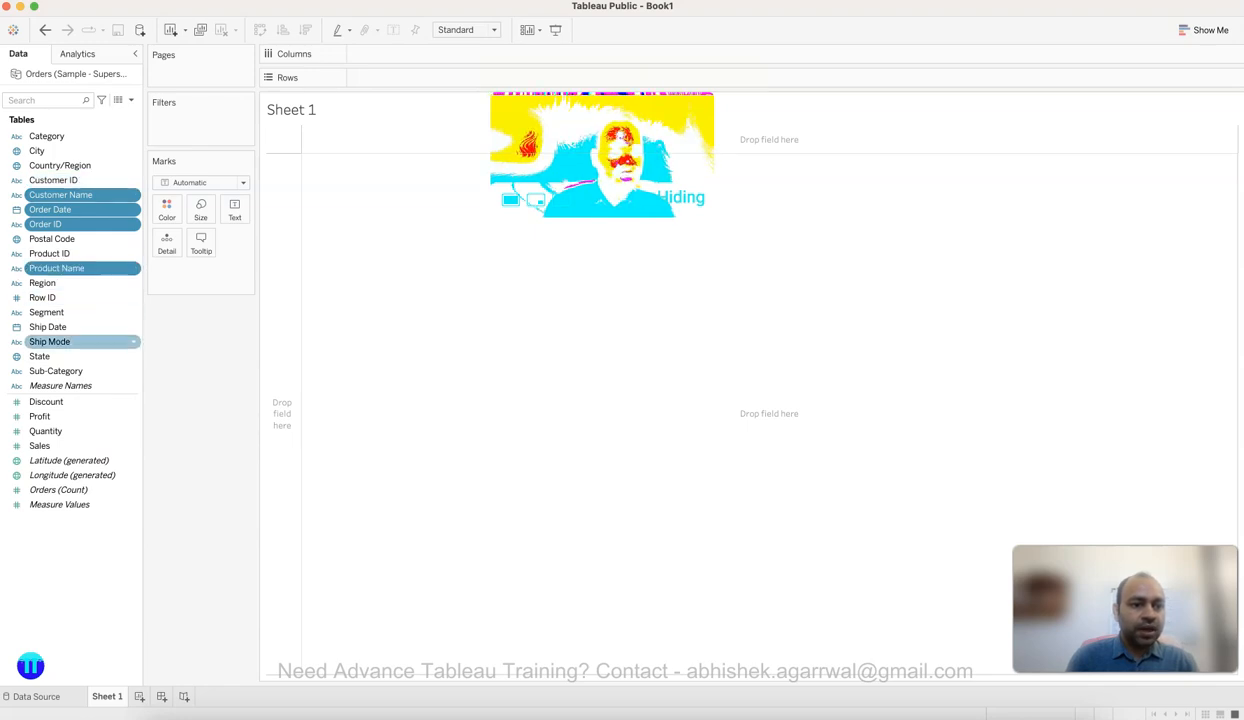
pyautogui.keyDown('super'); pyautogui.click(45, 431); pyautogui.keyUp('super')
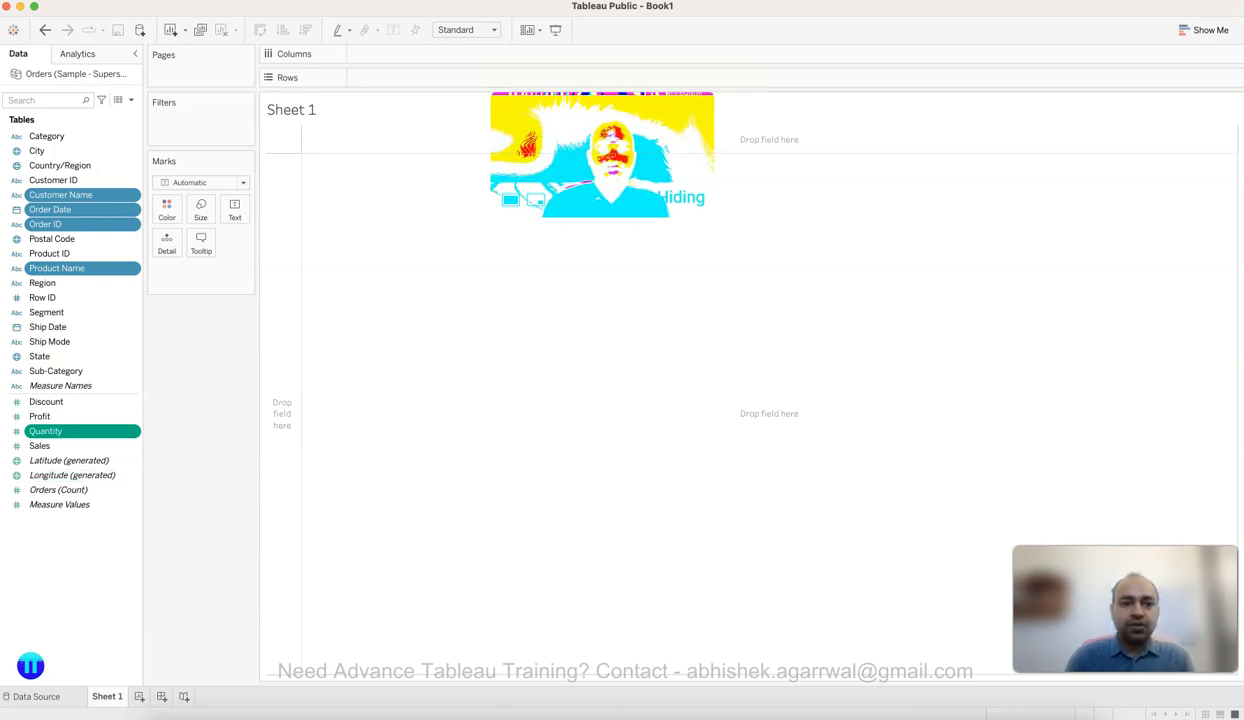
pyautogui.click(1204, 30)
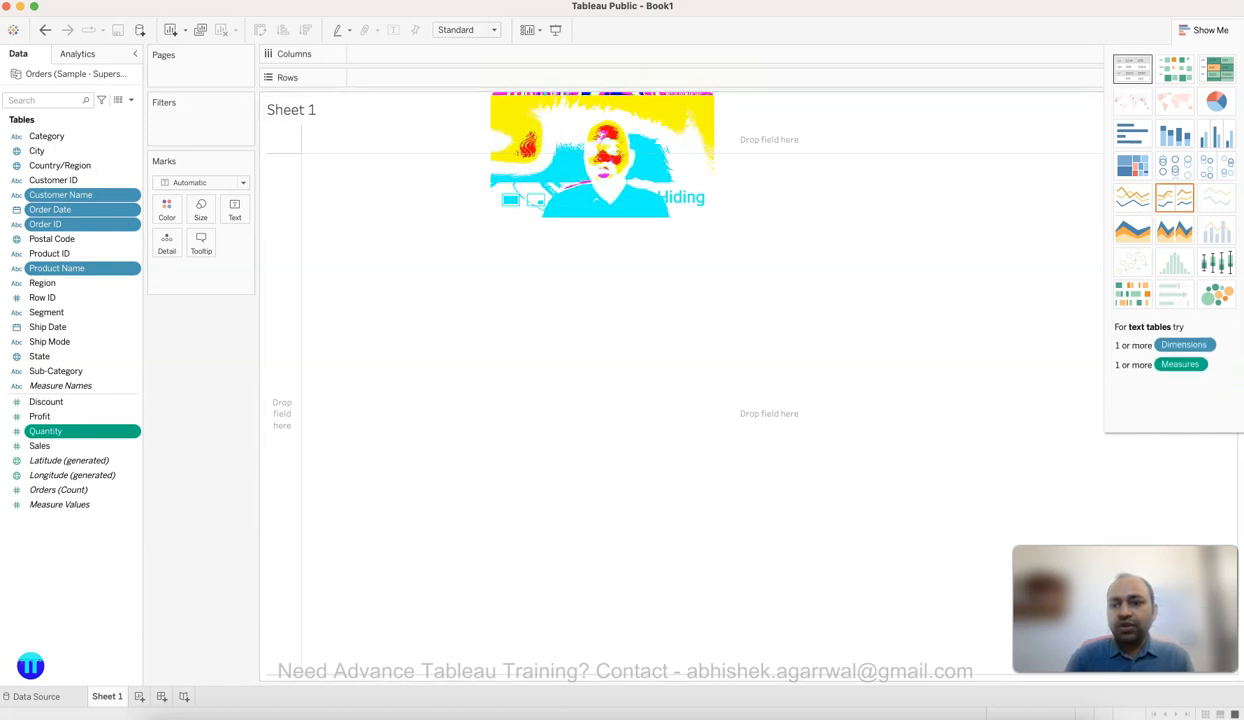
pyautogui.click(1132, 68)
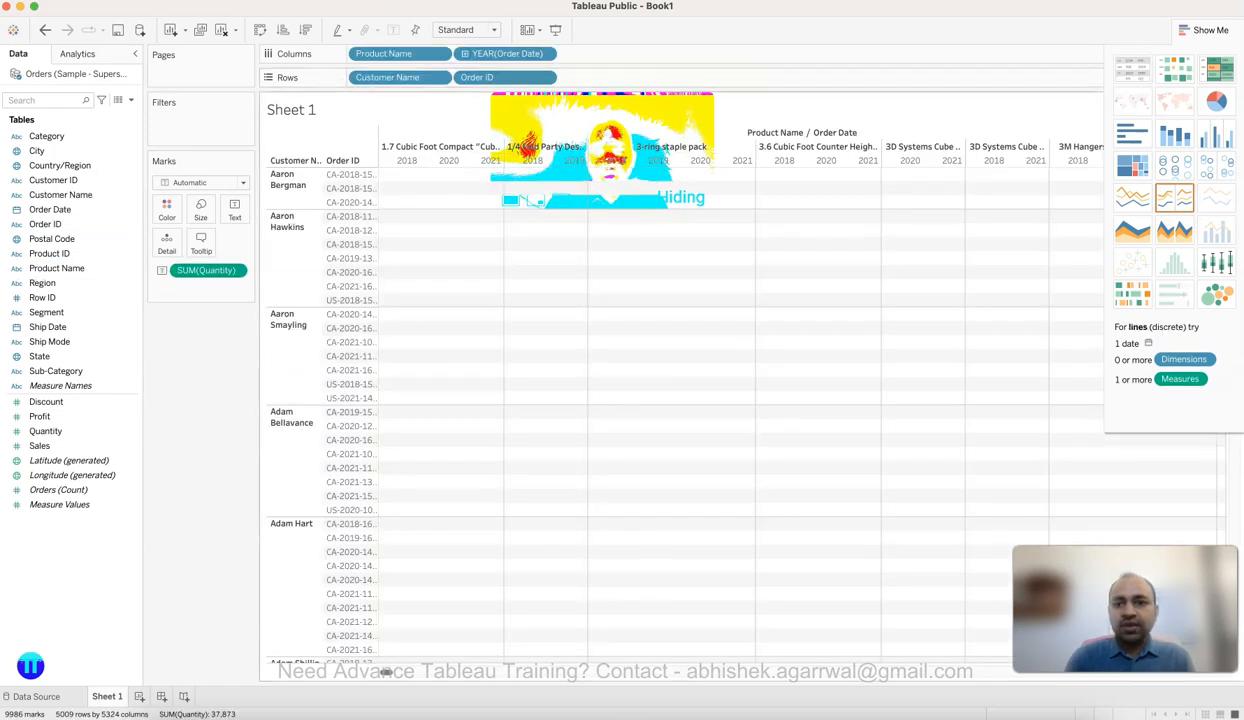
pyautogui.click(1204, 30)
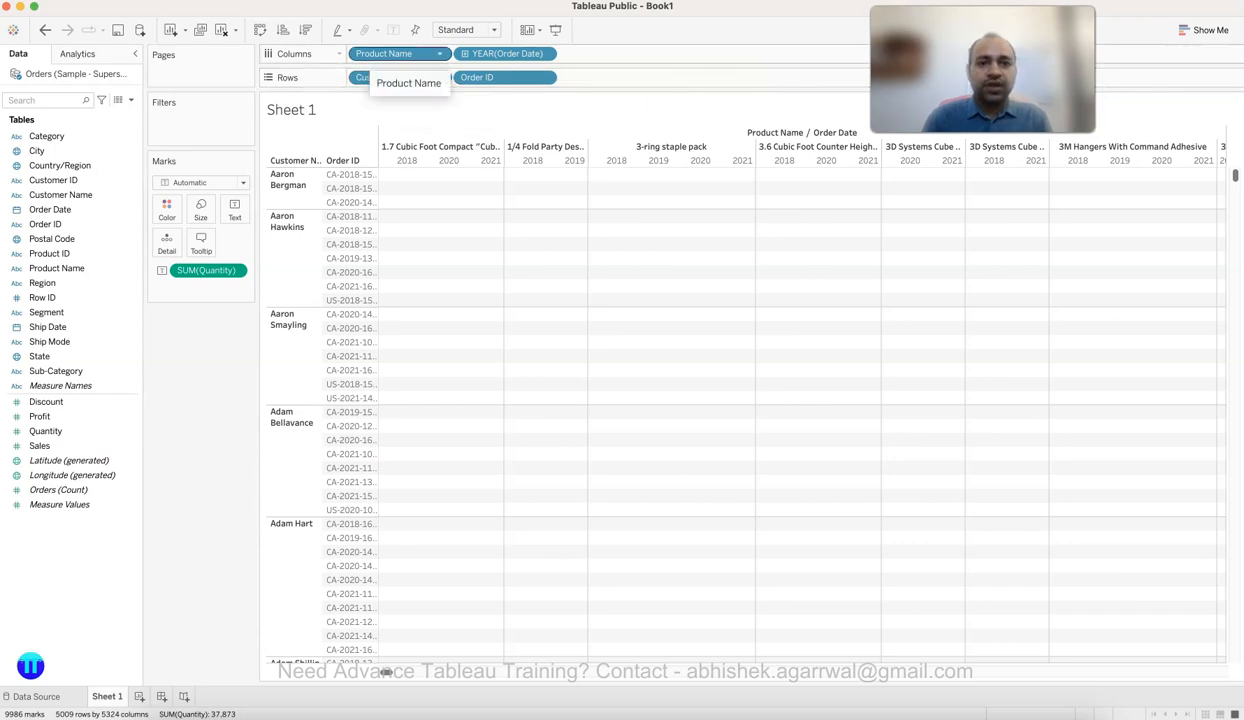
# Step: Move Order ID from Rows to Columns, placing it before Product Name
pyautogui.moveTo(495, 78); pyautogui.dragTo(366, 53)
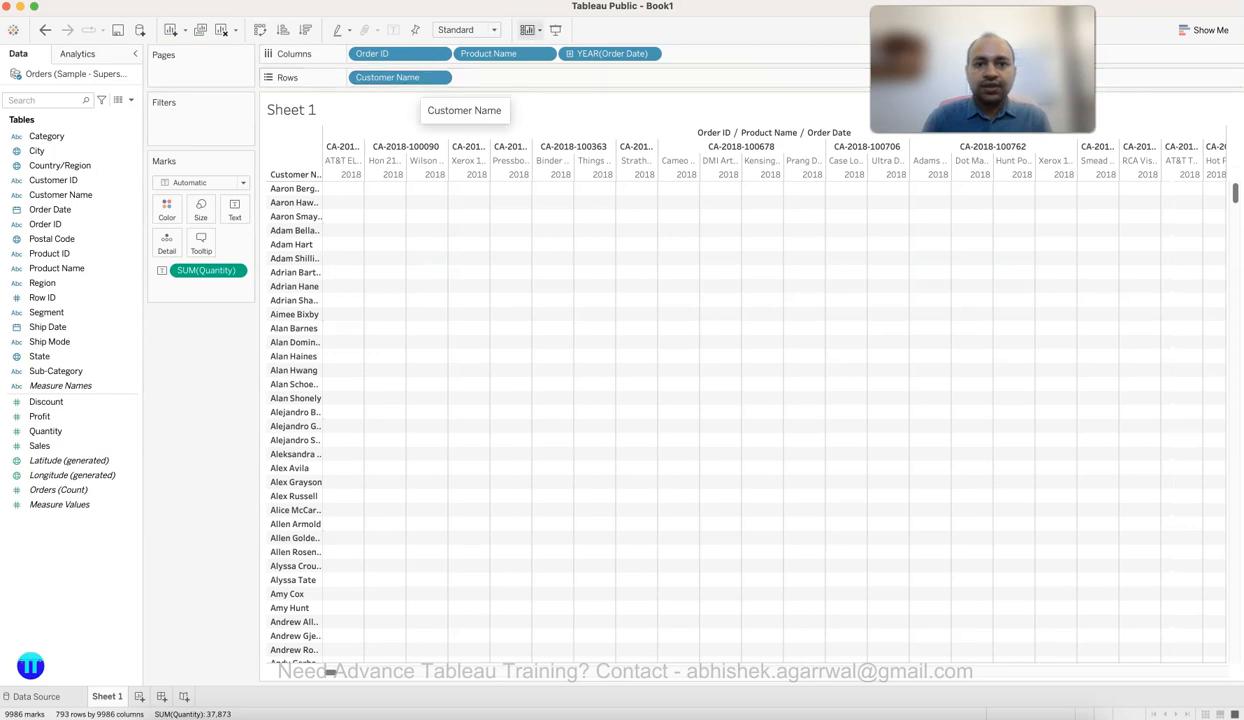
# Step: Move Order Date ahead of Product Name on Columns and set it to Exact Date
pyautogui.moveTo(610, 53); pyautogui.dragTo(490, 53)
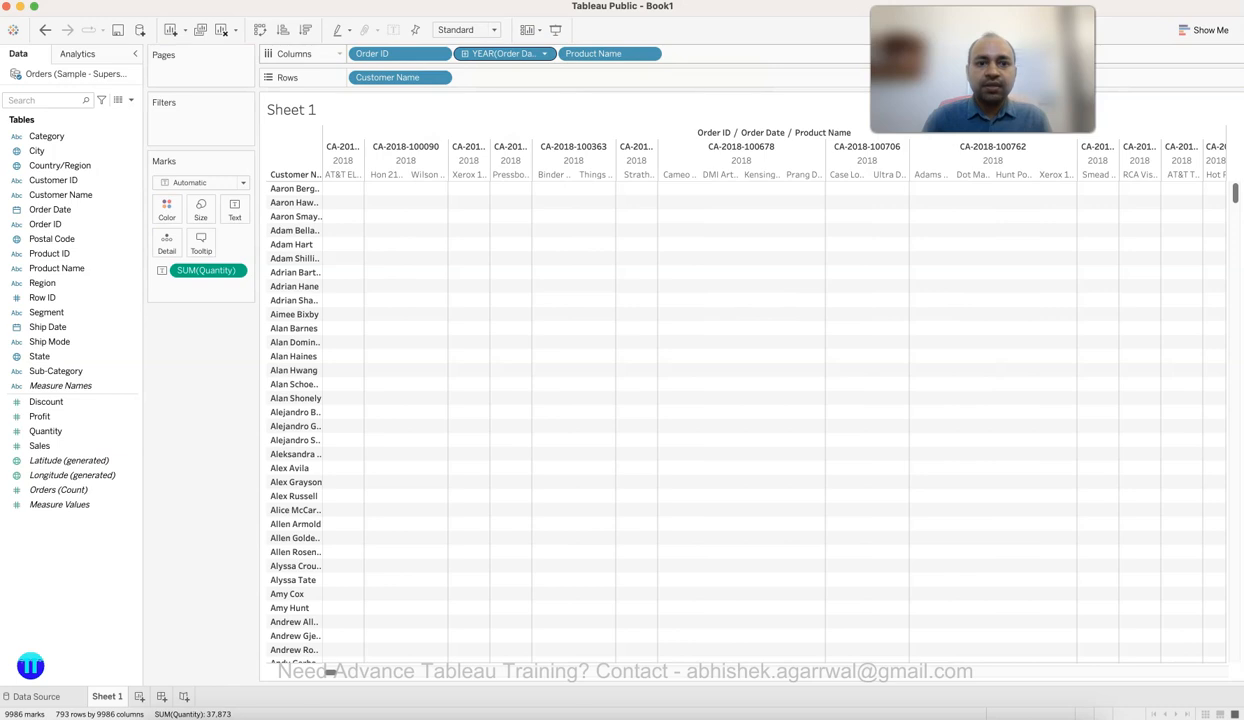
pyautogui.click(545, 53)
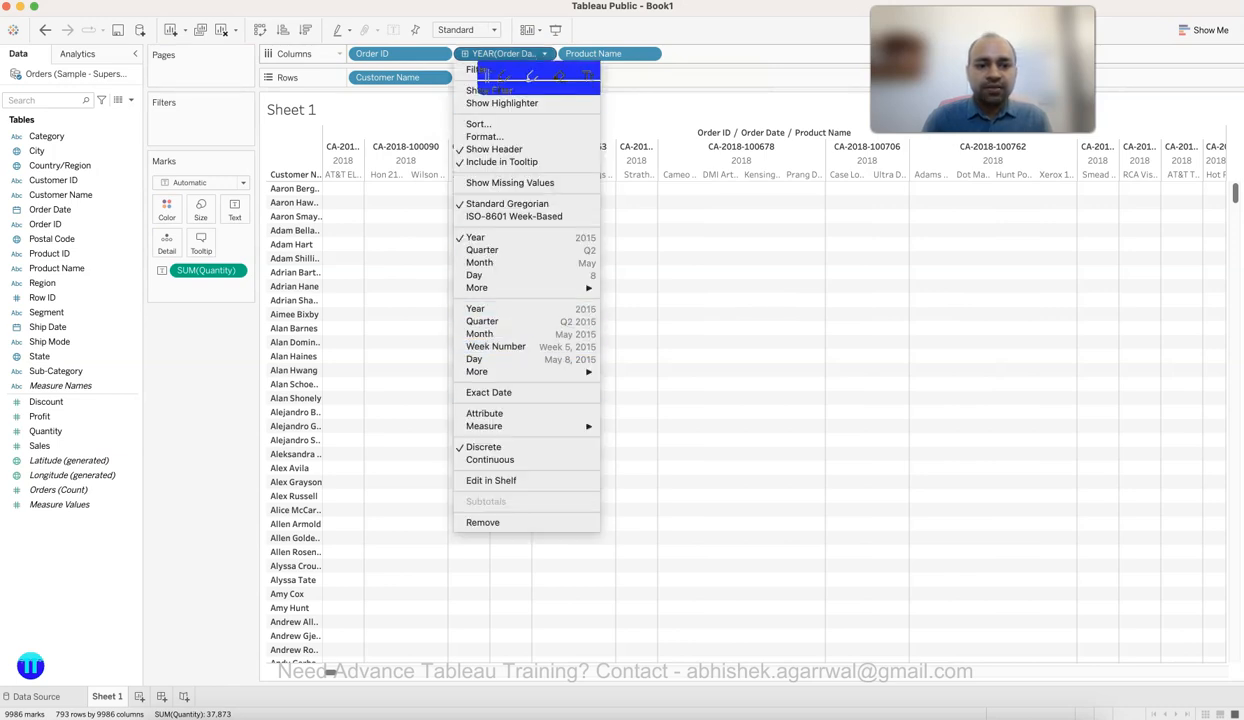
pyautogui.click(490, 393)
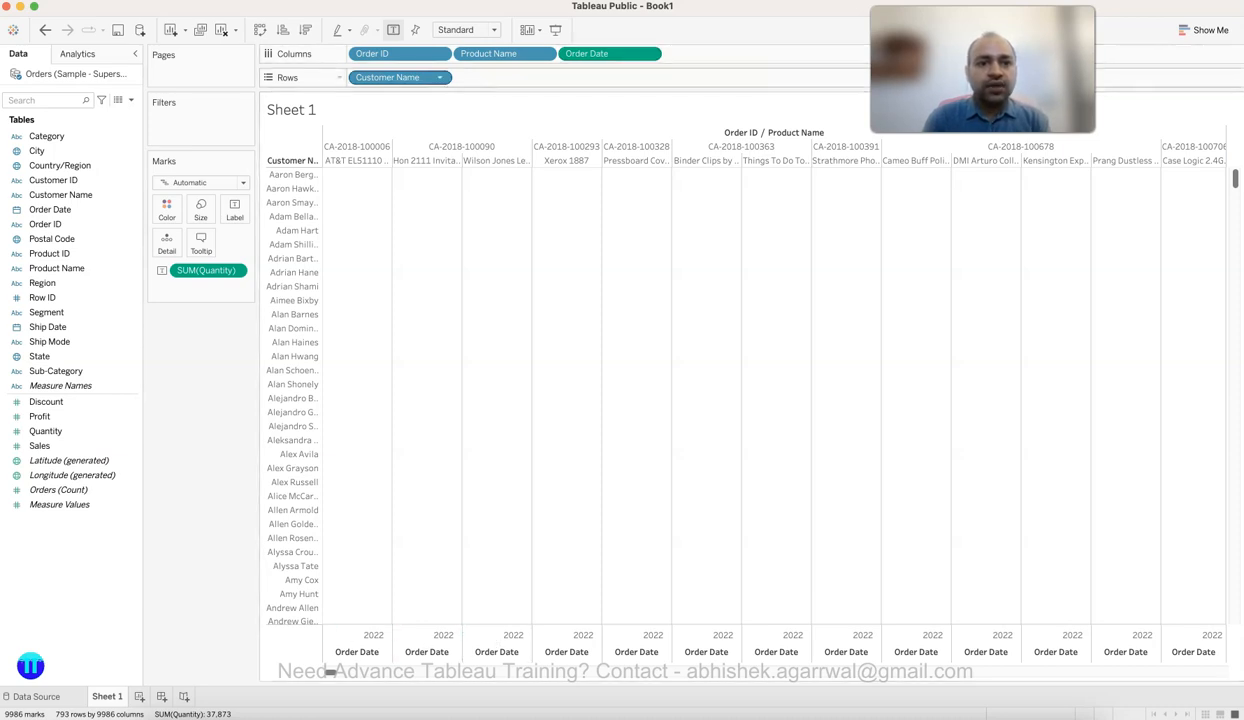
# Step: Move Customer Name from Rows to Columns, ahead of Order Date, and make Order Date discrete
pyautogui.moveTo(420, 77)
pyautogui.mouseDown()
pyautogui.moveTo(475, 50)
pyautogui.moveTo(560, 55)
pyautogui.mouseUp()
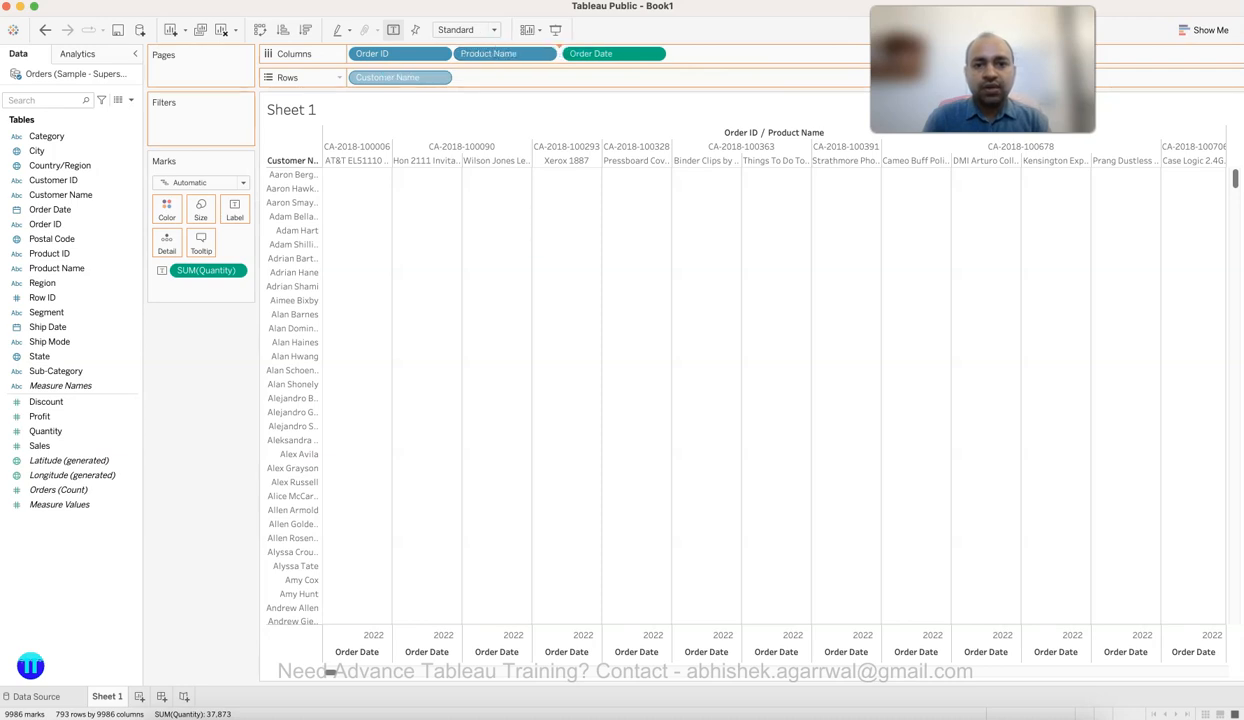
pyautogui.moveTo(560, 55); pyautogui.dragTo(562, 53)
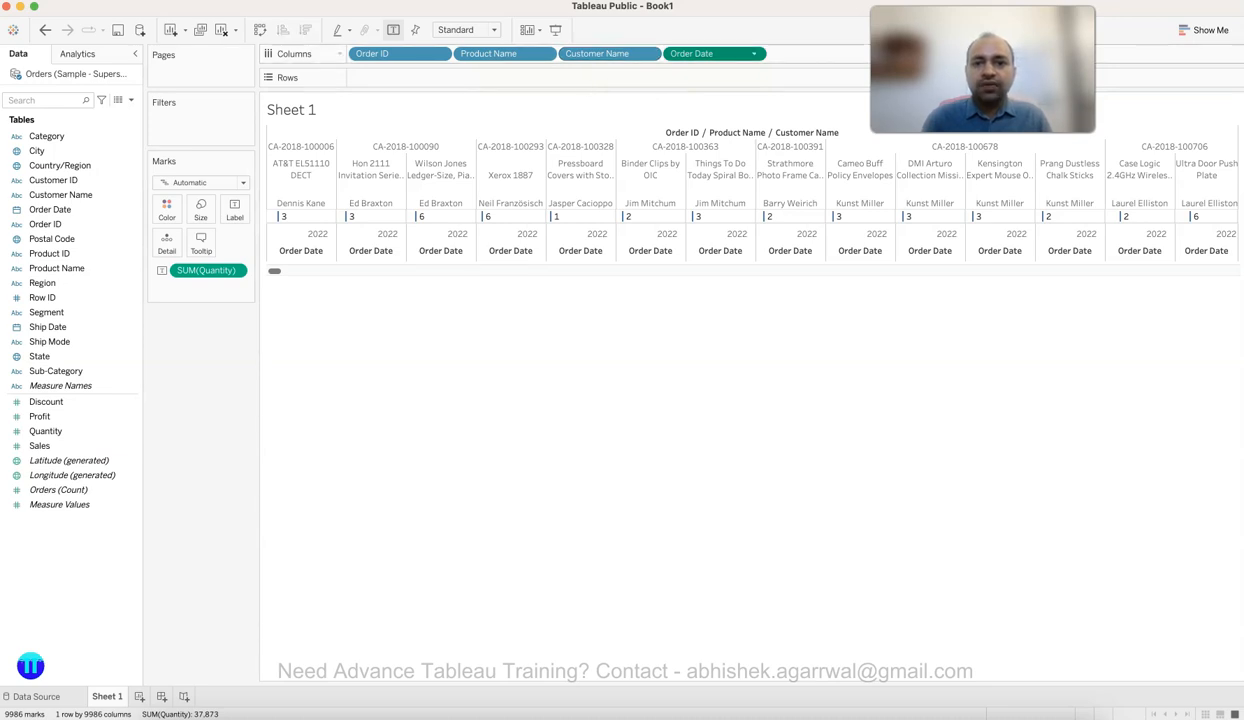
pyautogui.click(754, 53)
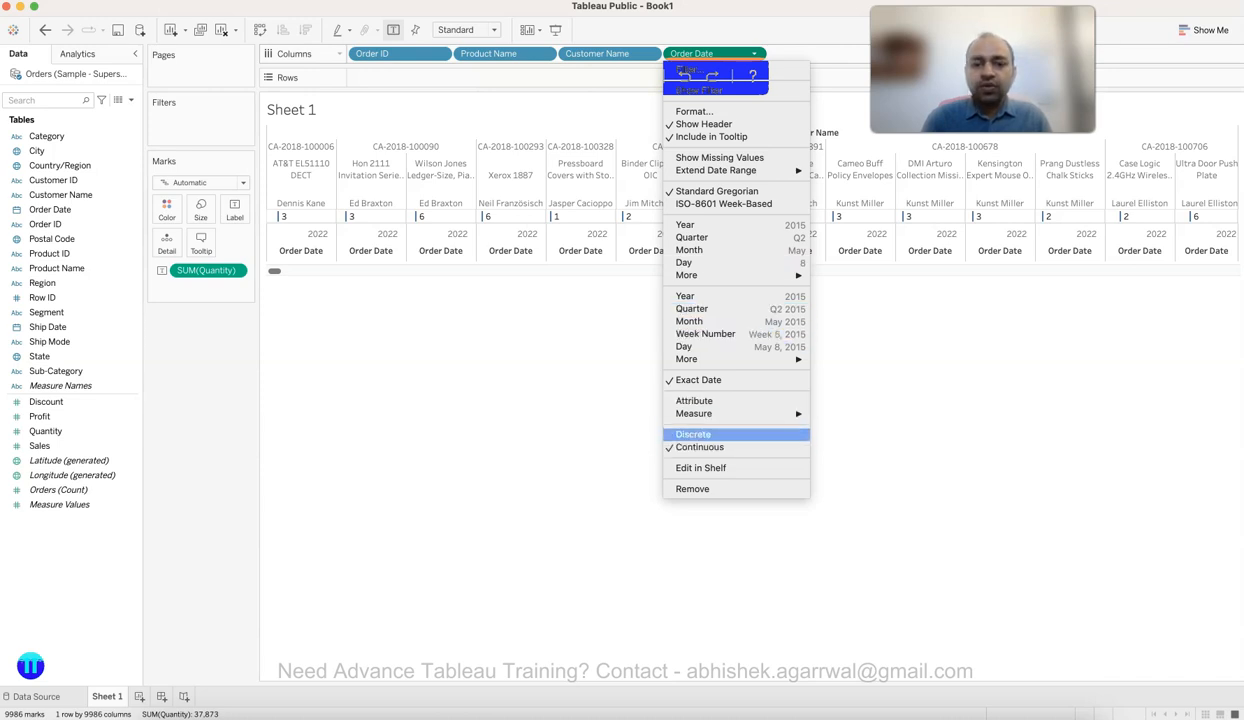
pyautogui.click(700, 434)
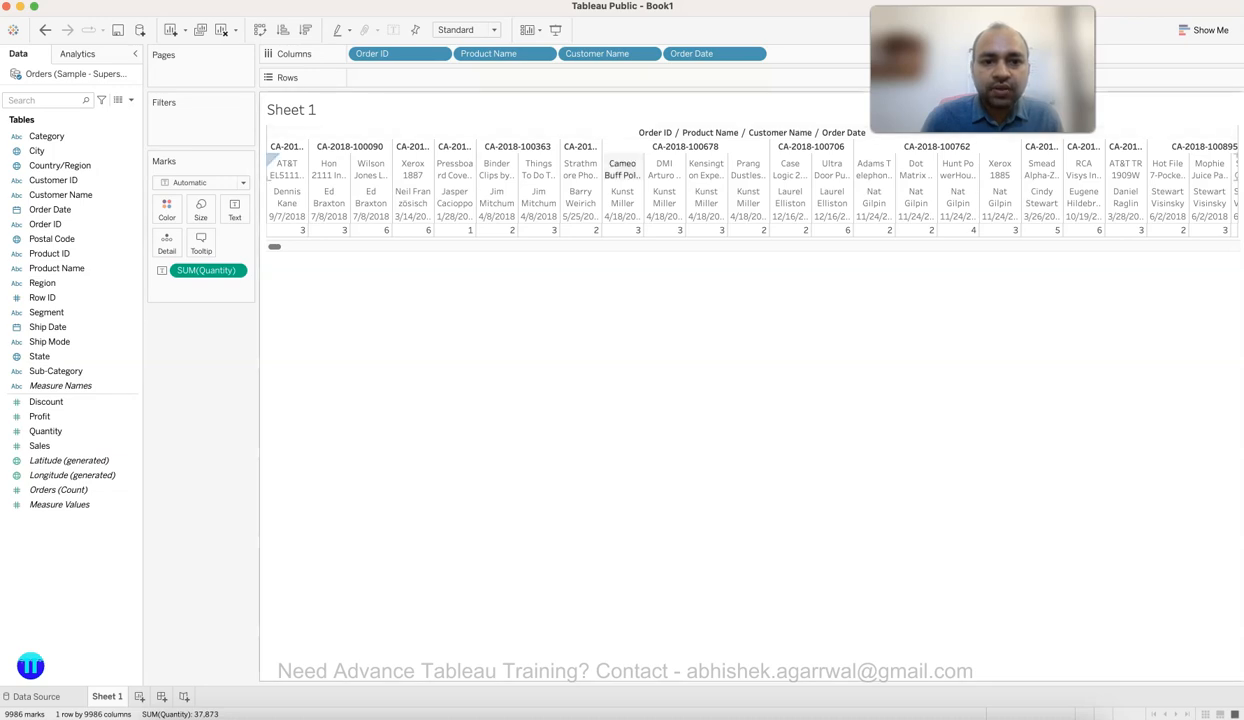
# Step: Widen the table's columns and move Order ID, Order Date, Product Name and Customer Name from Columns to Rows, in that order
pyautogui.moveTo(309, 190); pyautogui.dragTo(392, 190)
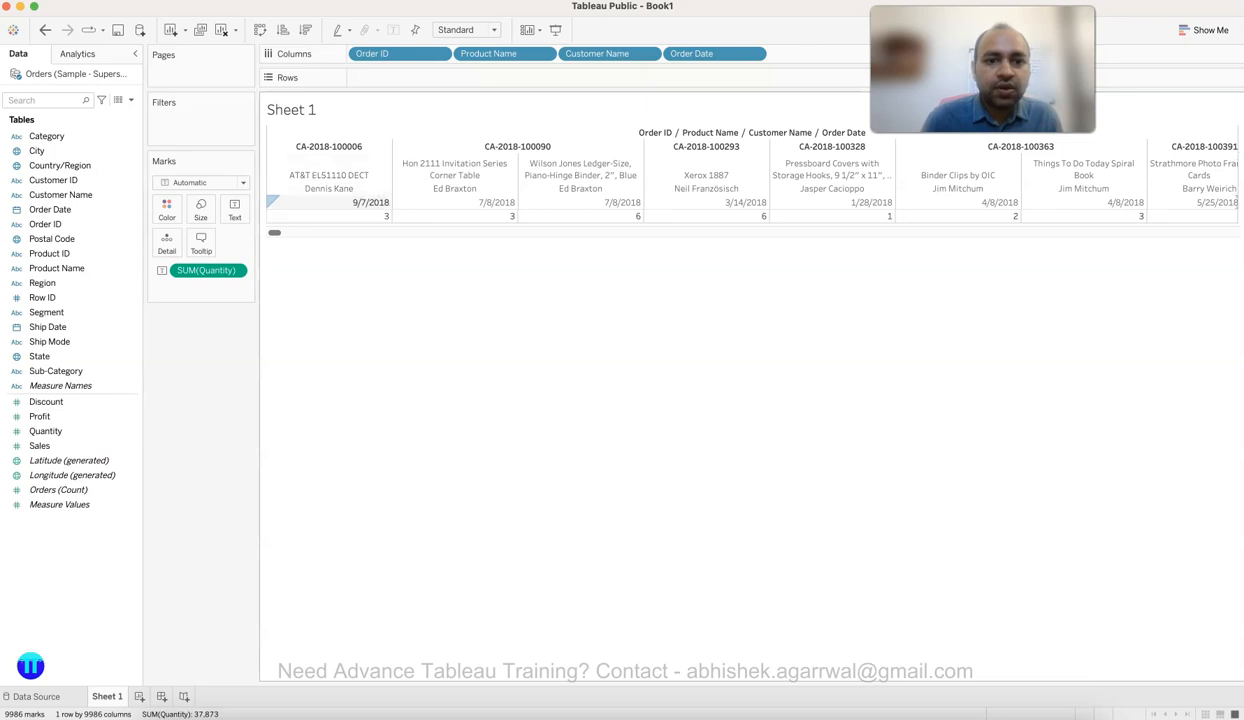
pyautogui.moveTo(372, 216)
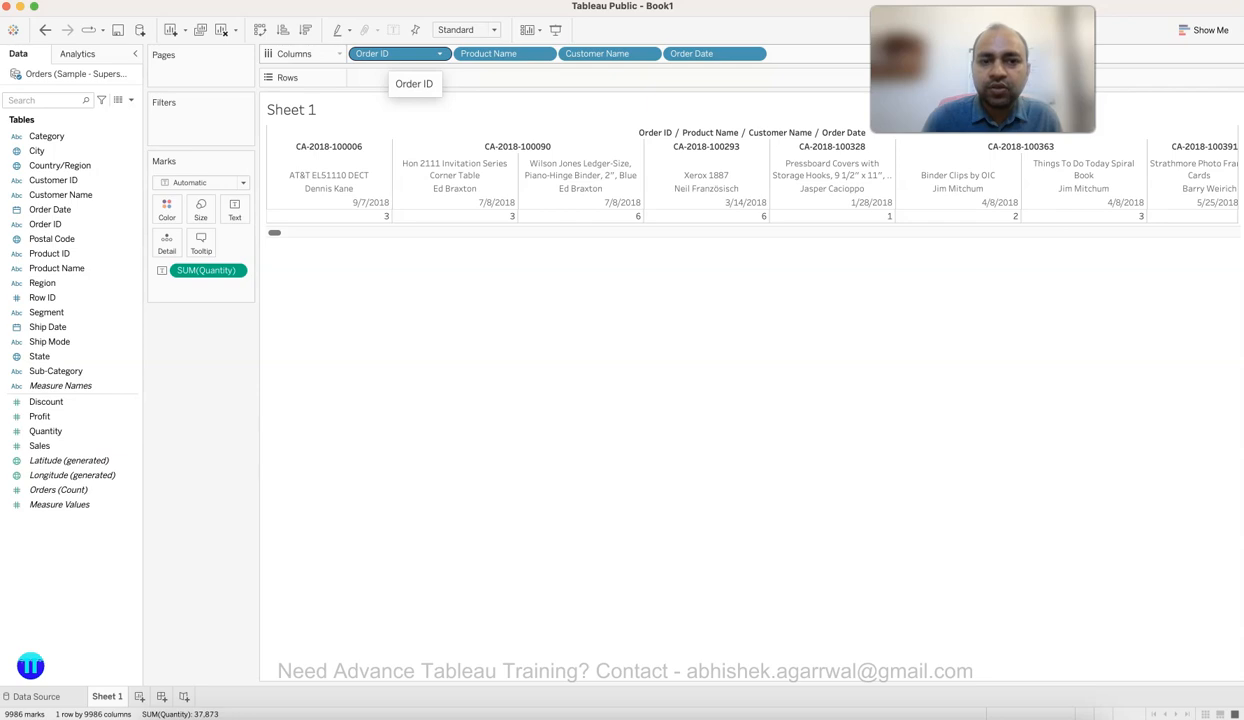
pyautogui.moveTo(405, 54); pyautogui.dragTo(358, 77)
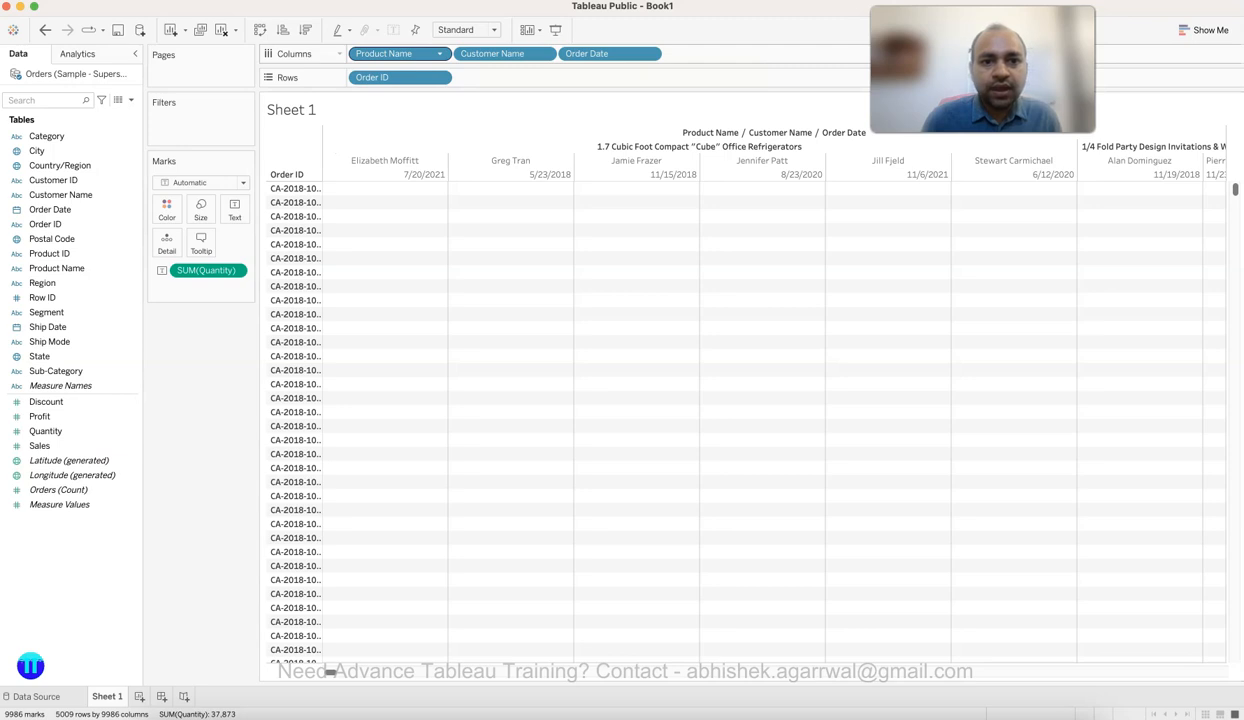
pyautogui.hotkey('ctrl', 'shift', 'd')
pyautogui.moveTo(598, 110); pyautogui.dragTo(610, 144)
pyautogui.moveTo(600, 53); pyautogui.dragTo(560, 77)
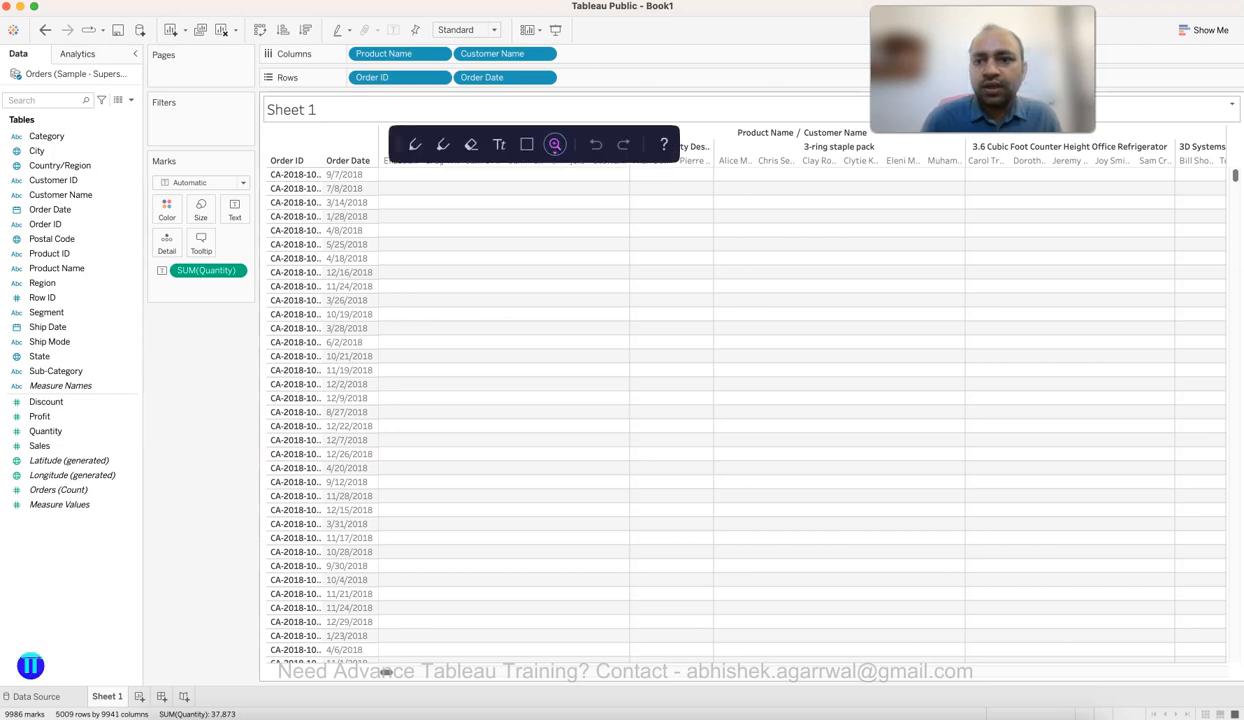
pyautogui.moveTo(395, 53); pyautogui.dragTo(615, 78)
pyautogui.moveTo(400, 53); pyautogui.dragTo(715, 78)
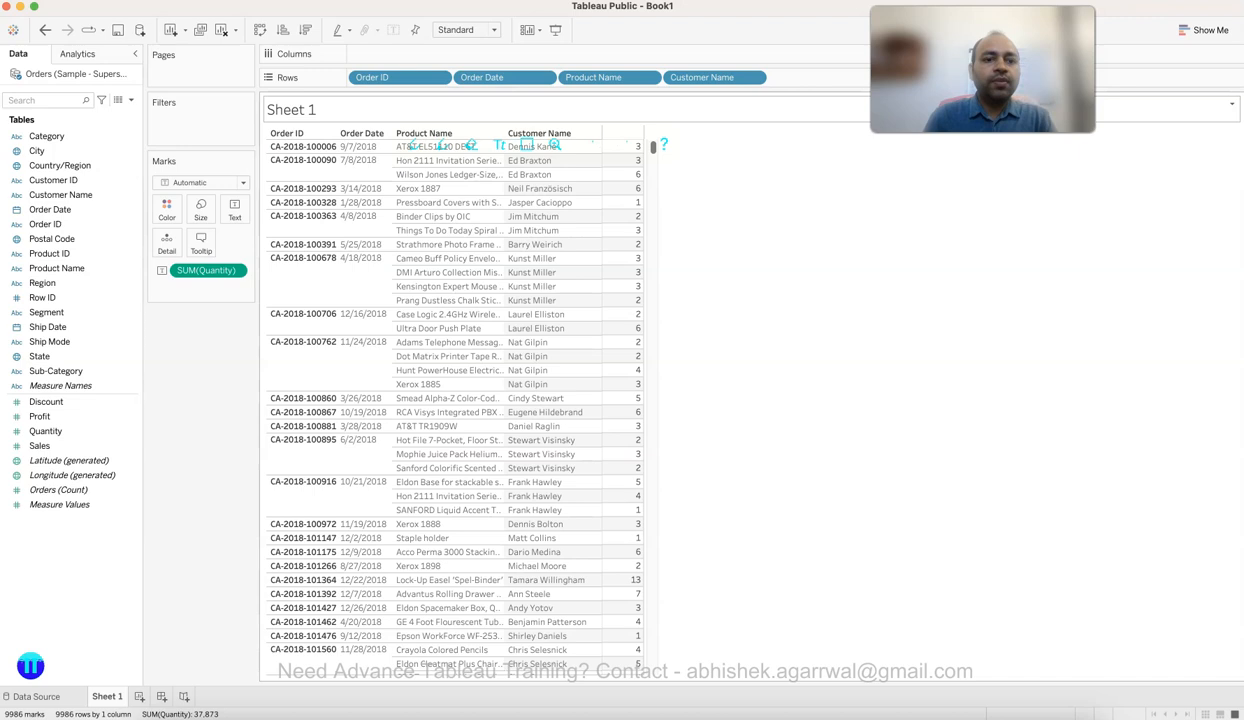
# Step: Replace the sheet name placeholder in the worksheet title with "Customer Order Details"
pyautogui.doubleClick(291, 110)
pyautogui.moveTo(531, 297); pyautogui.dragTo(432, 297)
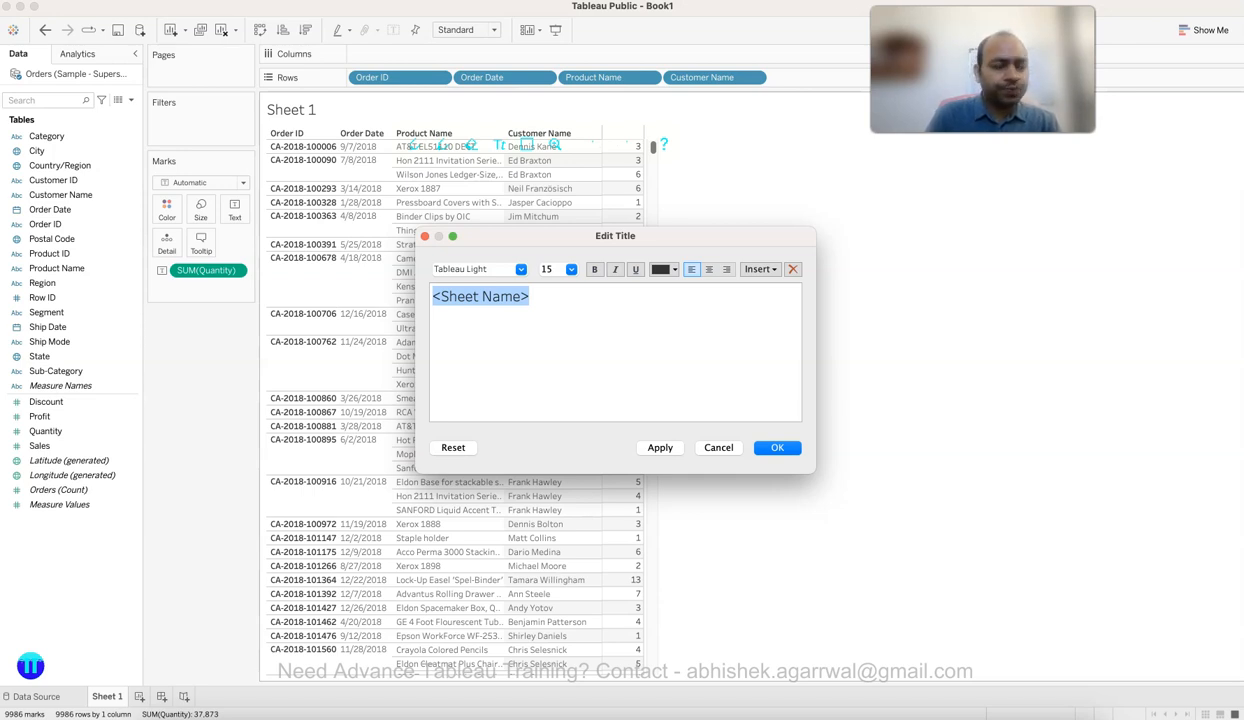
pyautogui.write('Or')
pyautogui.press('BackSpace')
pyautogui.press('BackSpace')
pyautogui.write('Customer Order Details')
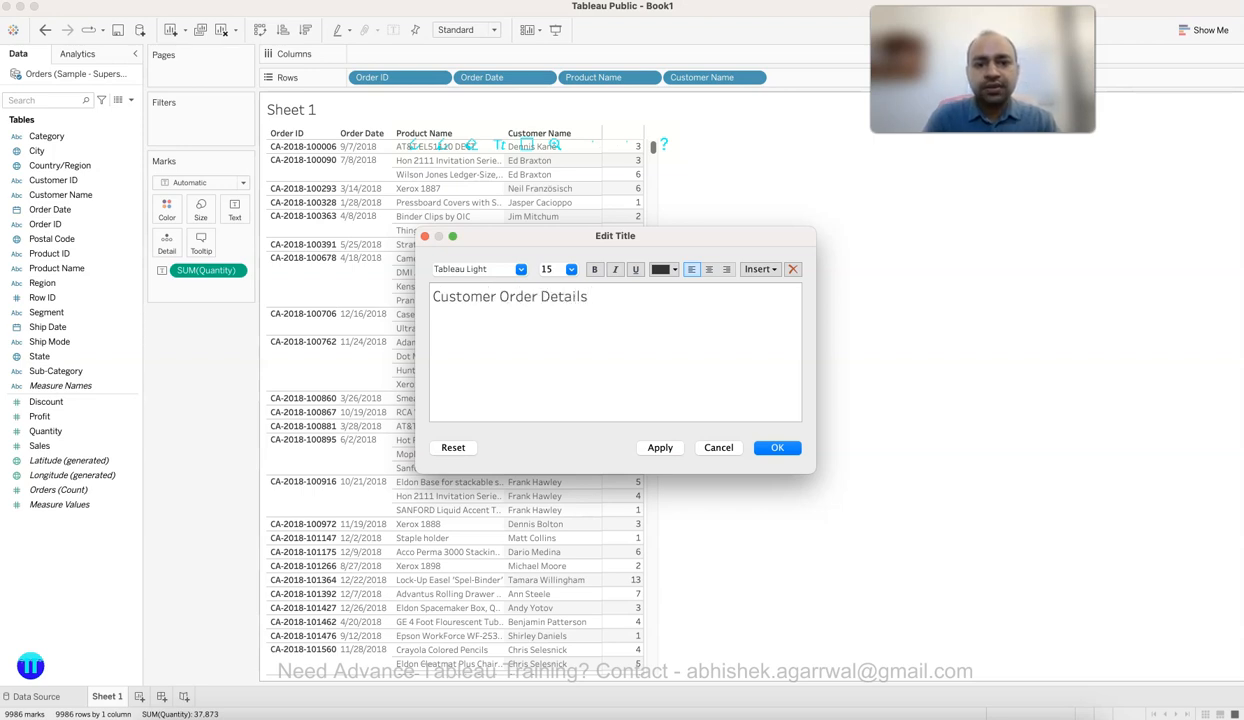
# Step: Format the title text in Tableau Medium, size 12, dark gray, and apply it to the sheet
pyautogui.moveTo(588, 297); pyautogui.dragTo(432, 297)
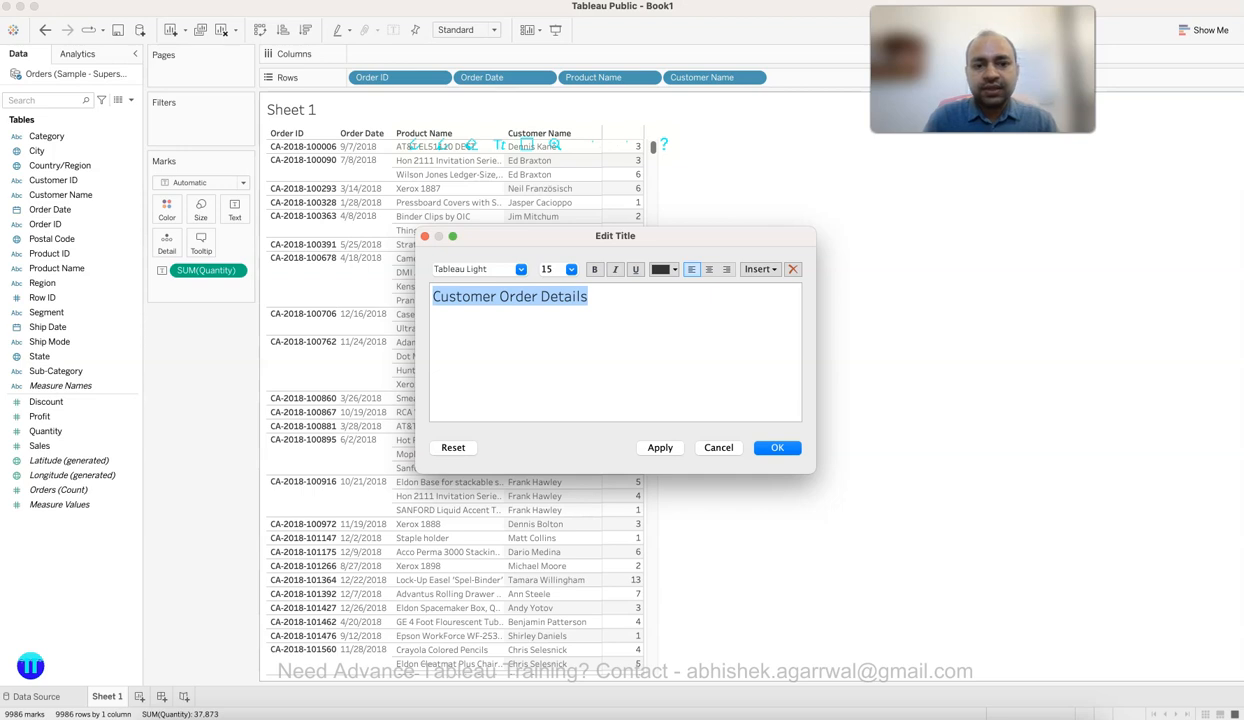
pyautogui.click(521, 270)
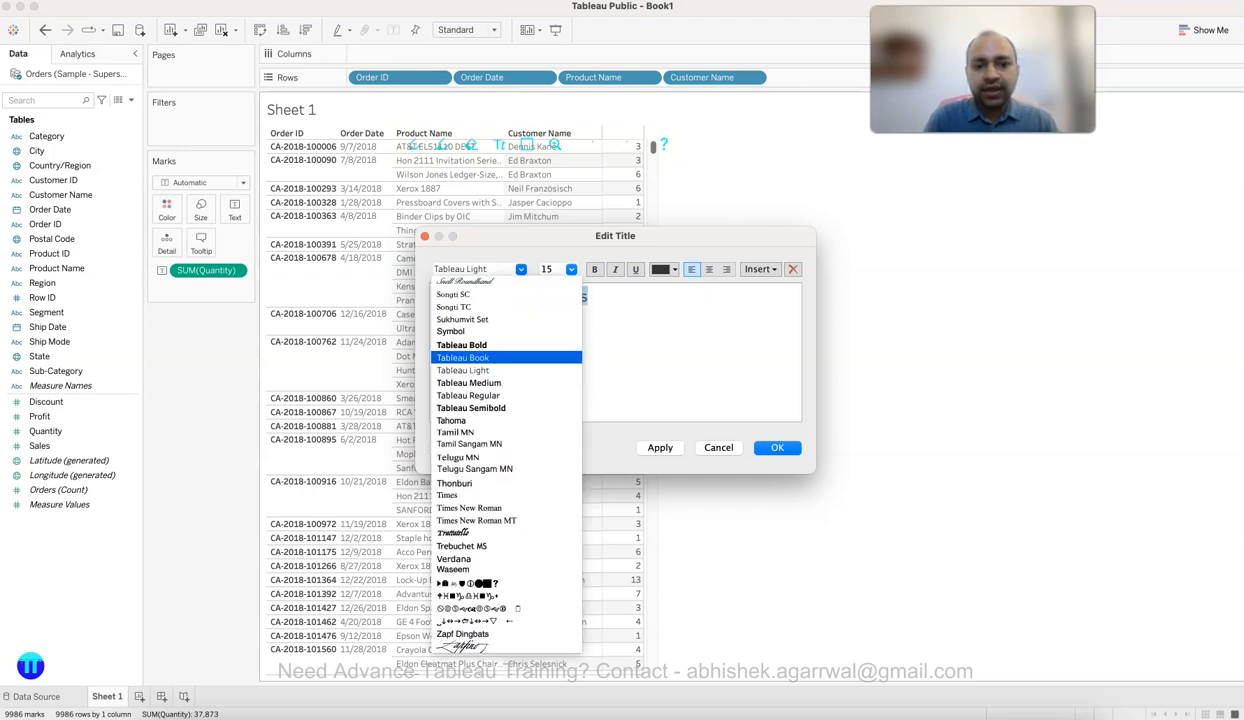
pyautogui.click(470, 383)
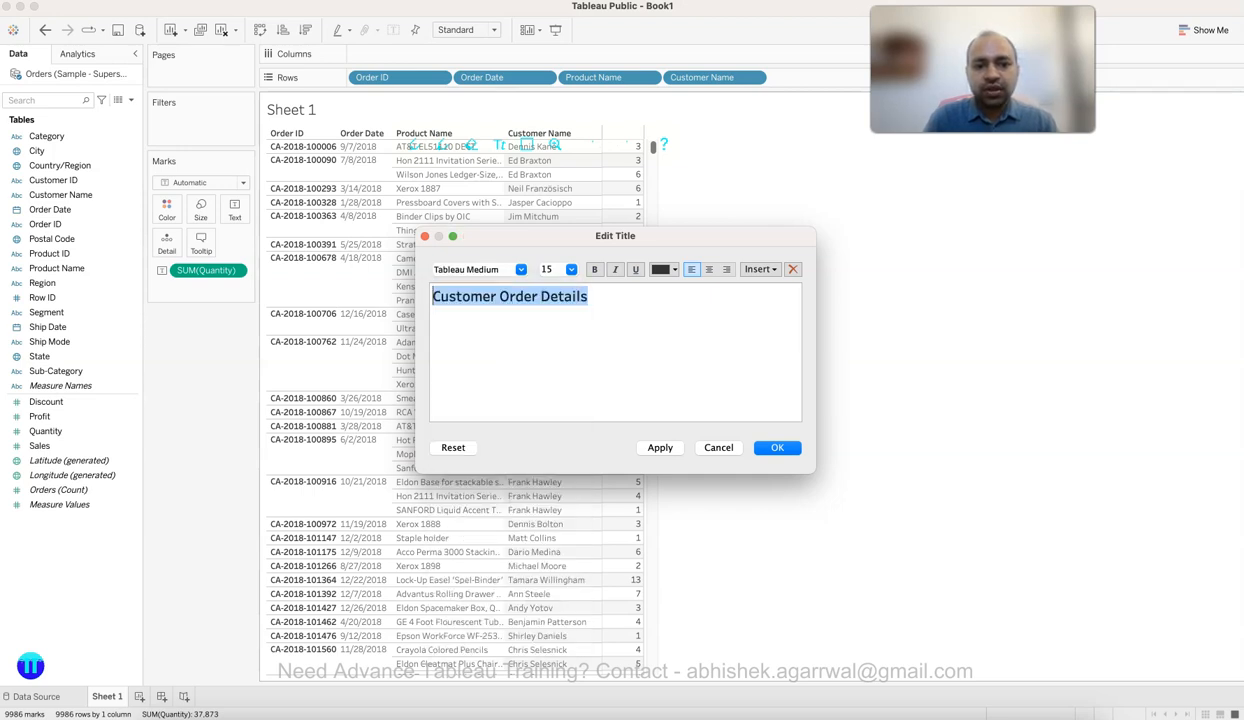
pyautogui.click(570, 269)
pyautogui.click(545, 305)
pyautogui.click(667, 269)
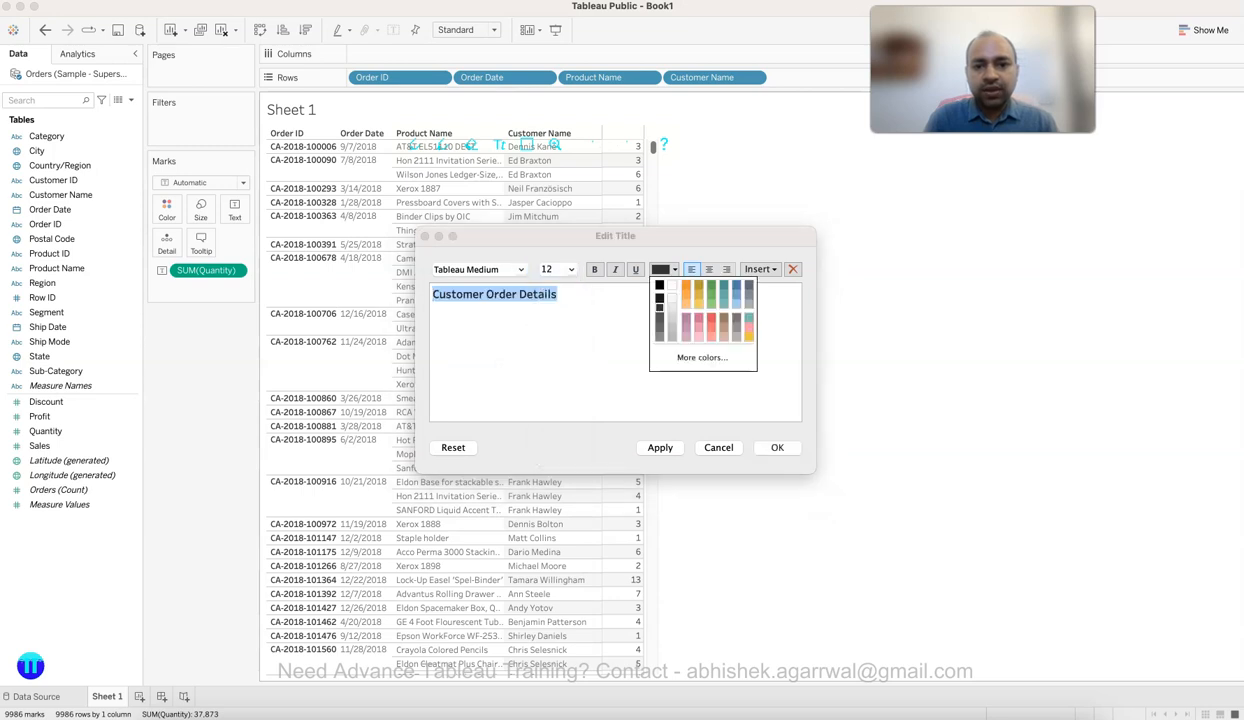
pyautogui.click(660, 319)
pyautogui.click(660, 448)
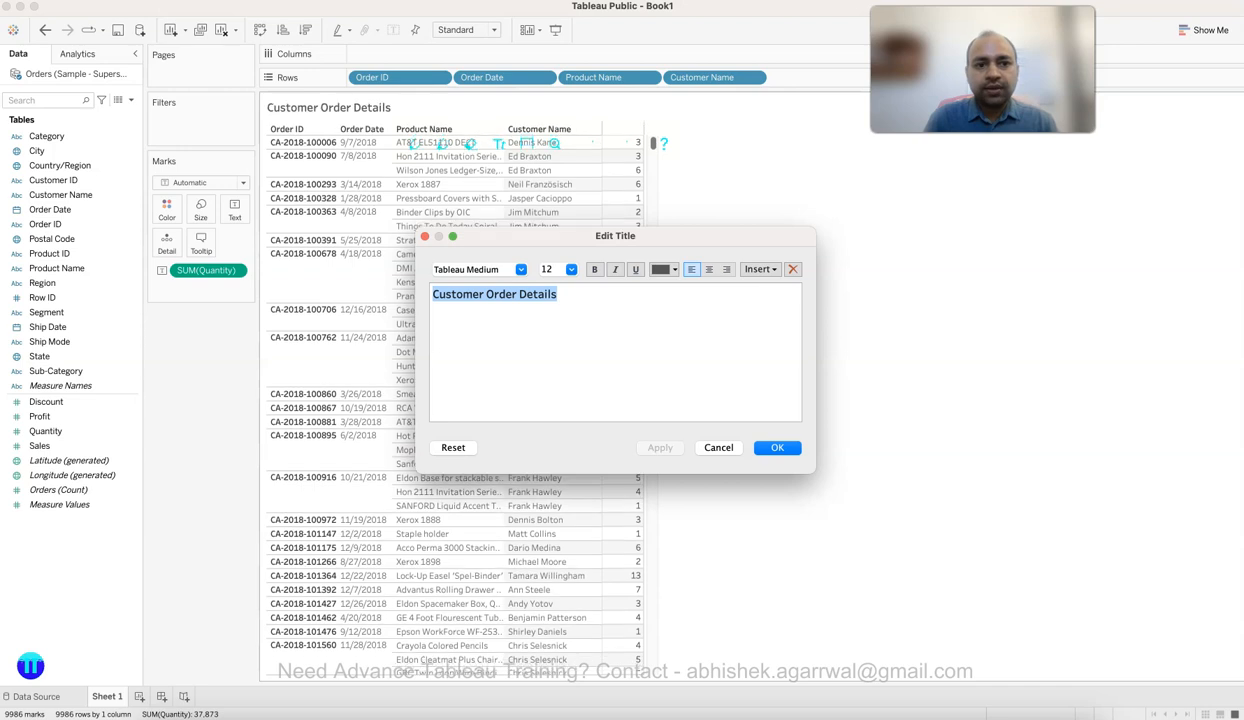
pyautogui.press('Return')
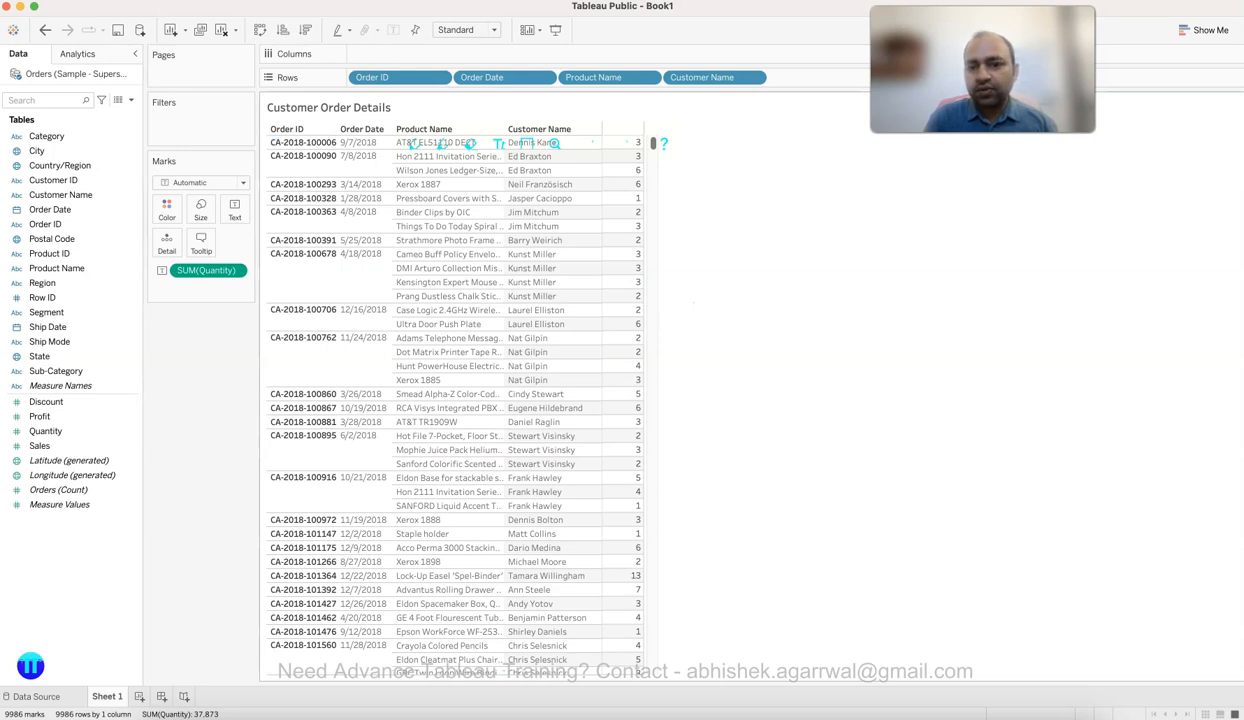
# Step: Set the view to Fit Width and adjust the row header columns, widening Product Name to show its full names
pyautogui.click(466, 29)
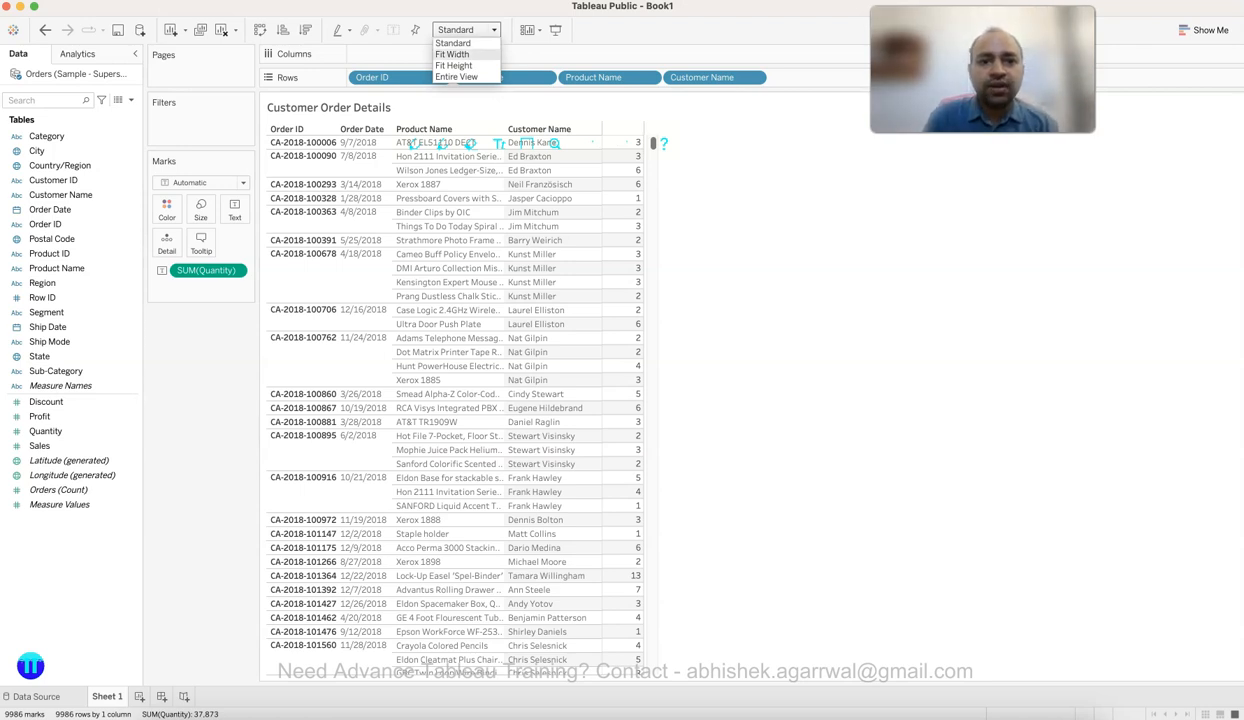
pyautogui.click(452, 54)
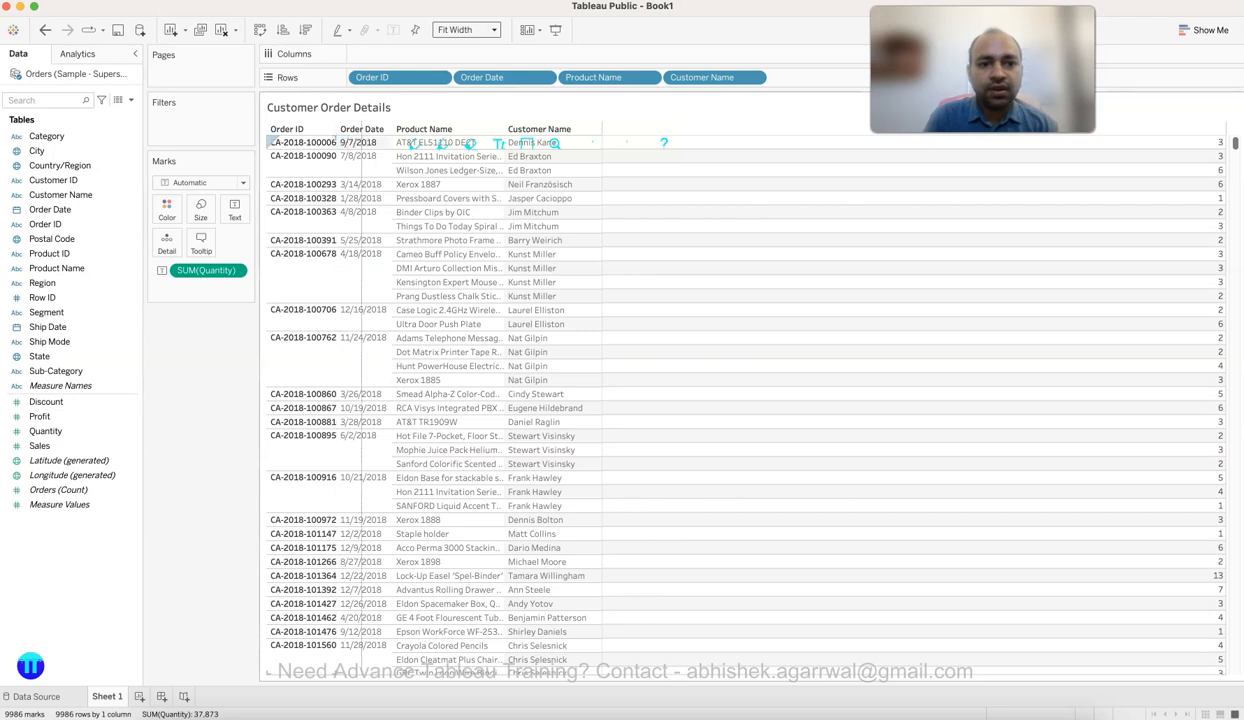
pyautogui.moveTo(470, 158); pyautogui.dragTo(472, 158)
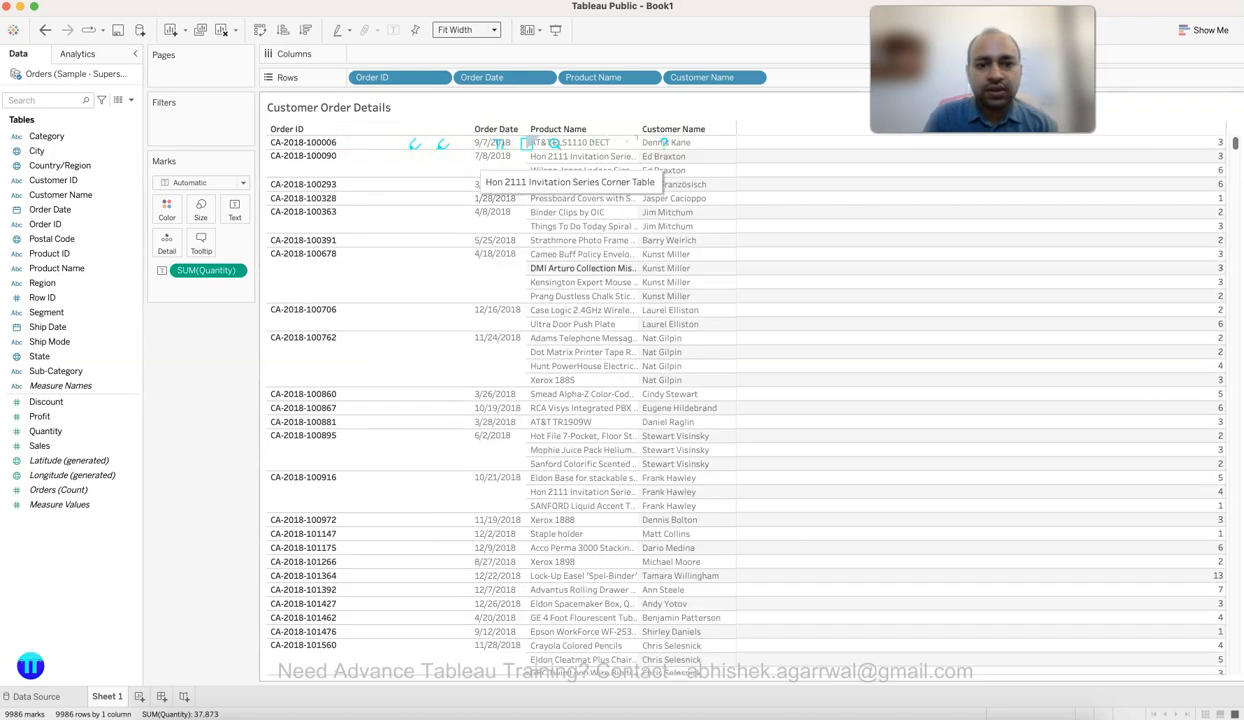
pyautogui.moveTo(527, 268); pyautogui.dragTo(602, 268)
pyautogui.moveTo(714, 268); pyautogui.dragTo(792, 268)
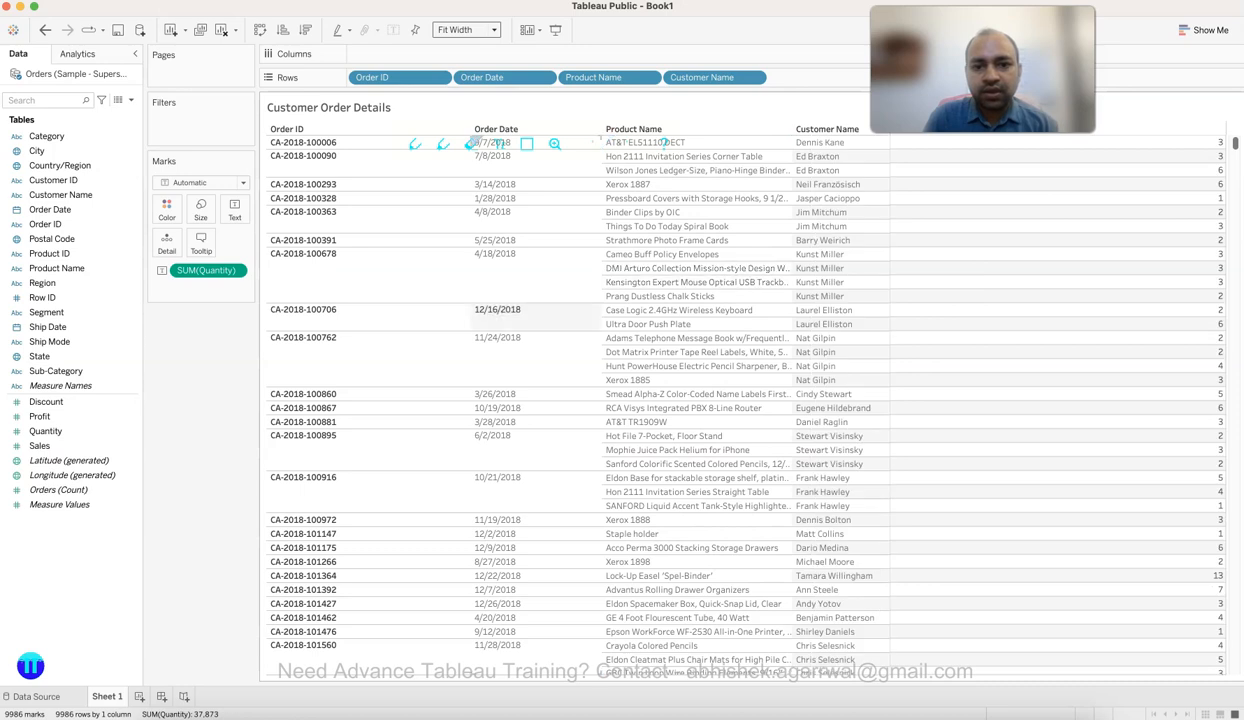
pyautogui.moveTo(600, 290); pyautogui.dragTo(345, 306)
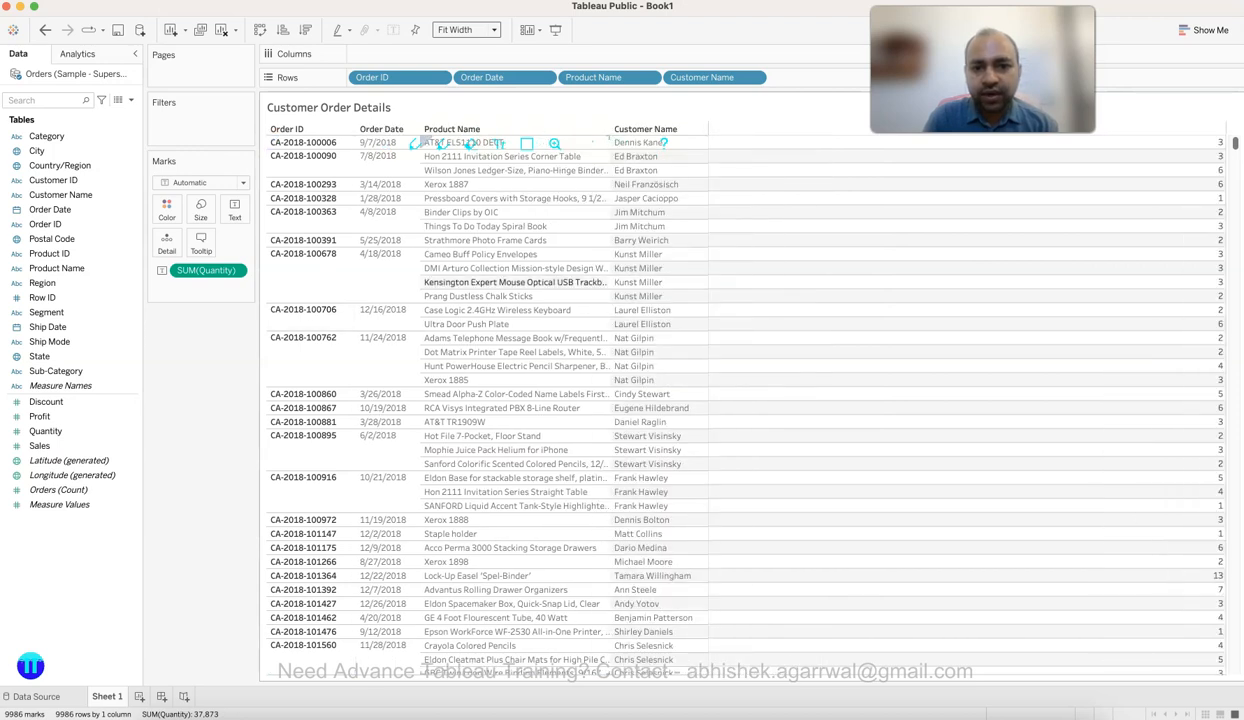
pyautogui.moveTo(610, 284); pyautogui.dragTo(895, 290)
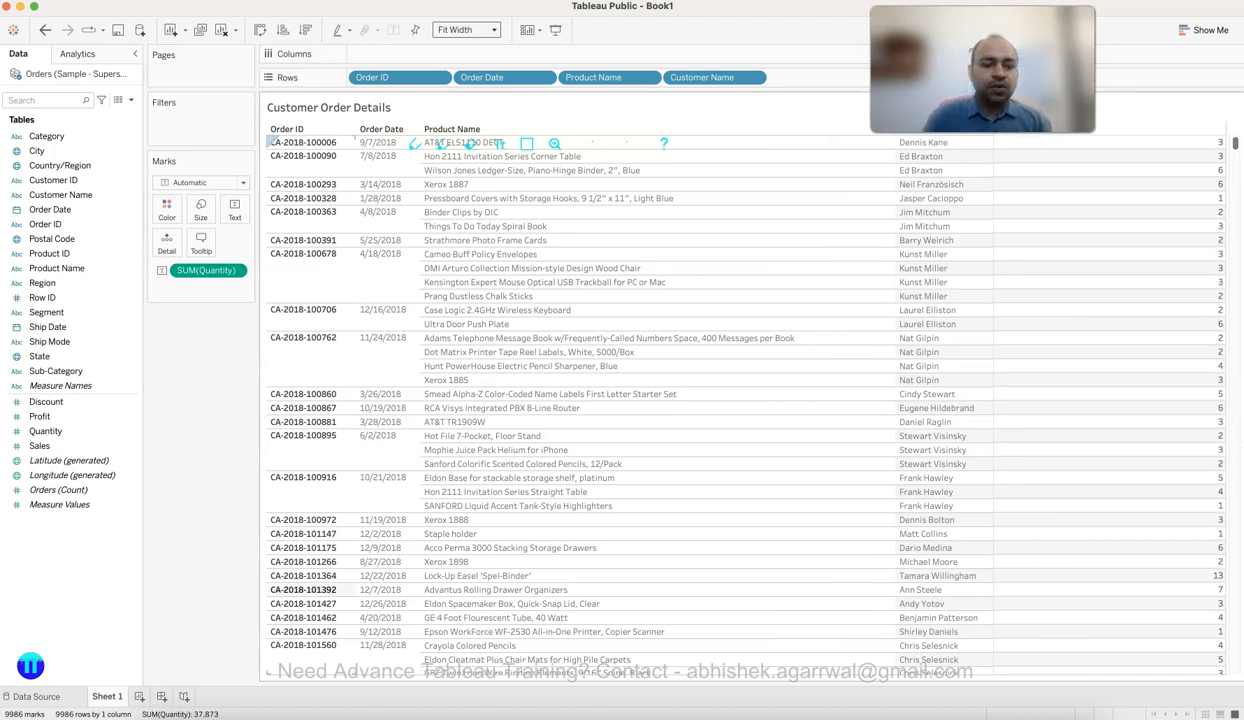
# Step: Rename the worksheet from Sheet 1 to Viz1
pyautogui.doubleClick(107, 696)
pyautogui.write('Viz1')
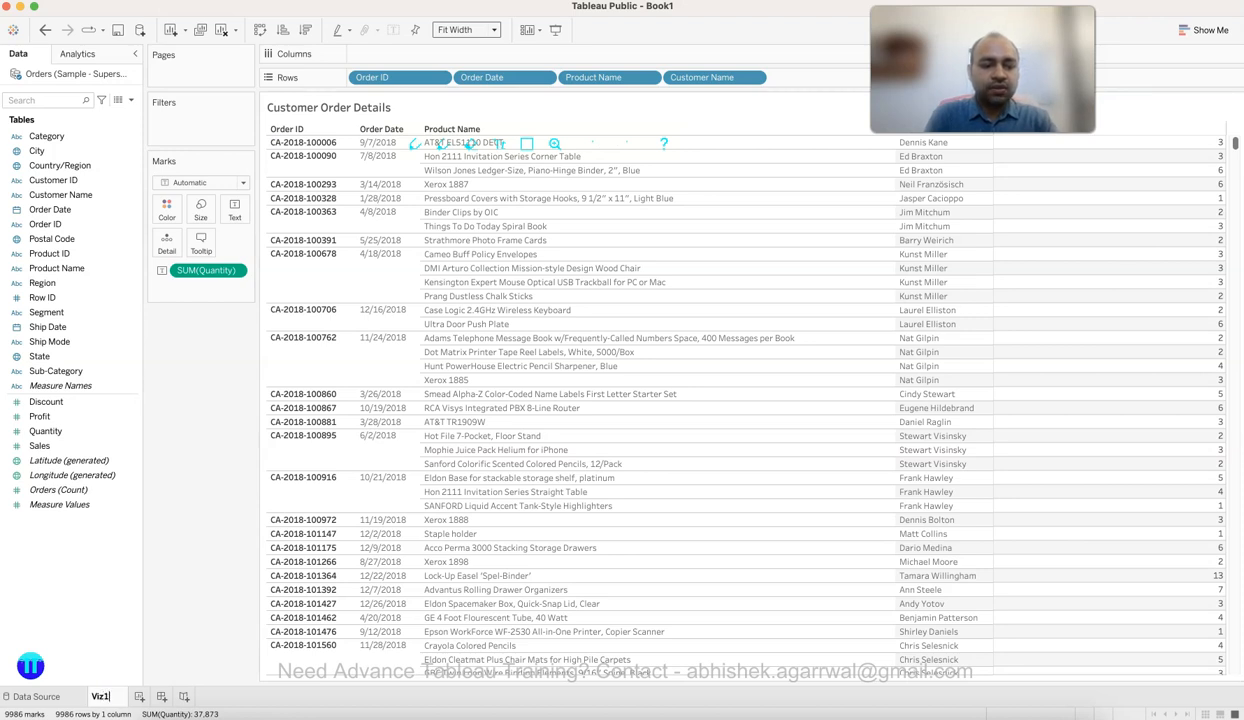
pyautogui.press('Return')
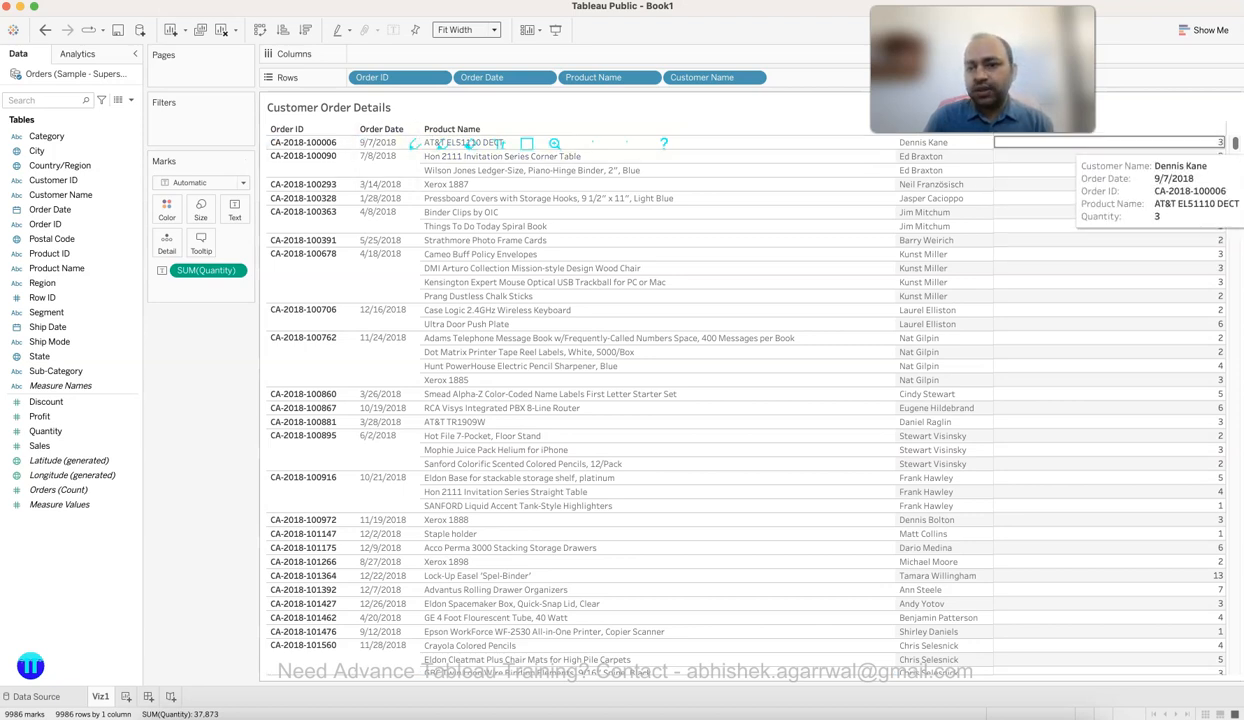
# Step: Examine the table and the date options of Order Date on Rows, and switch to the PowerPoint slides
pyautogui.scroll(-2, 1100, 500)
pyautogui.scroll(2, 1100, 500)
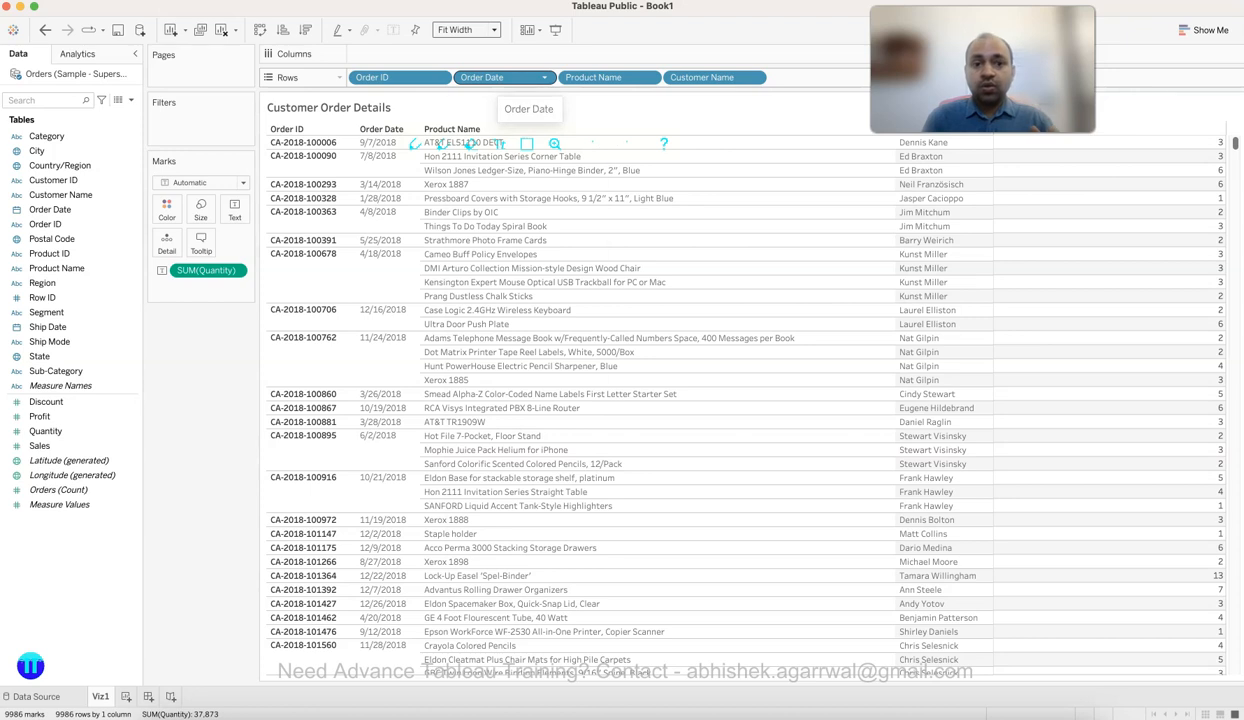
pyautogui.click(545, 77)
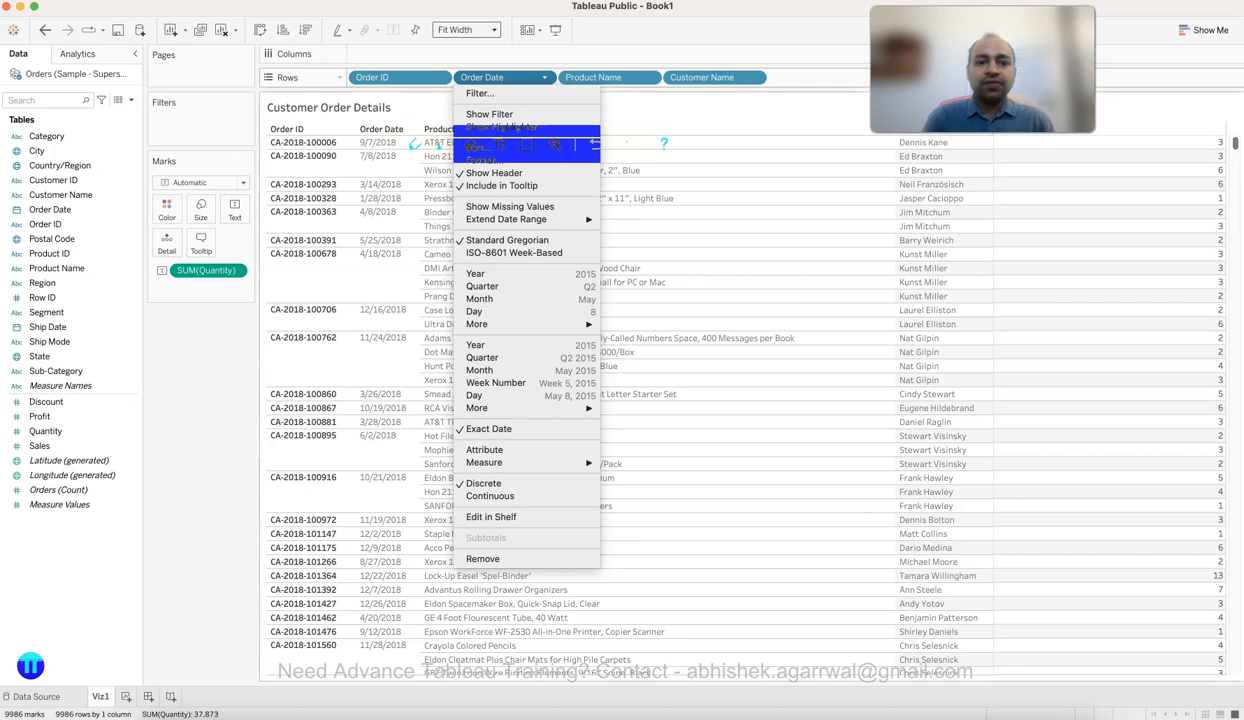
pyautogui.press('Escape')
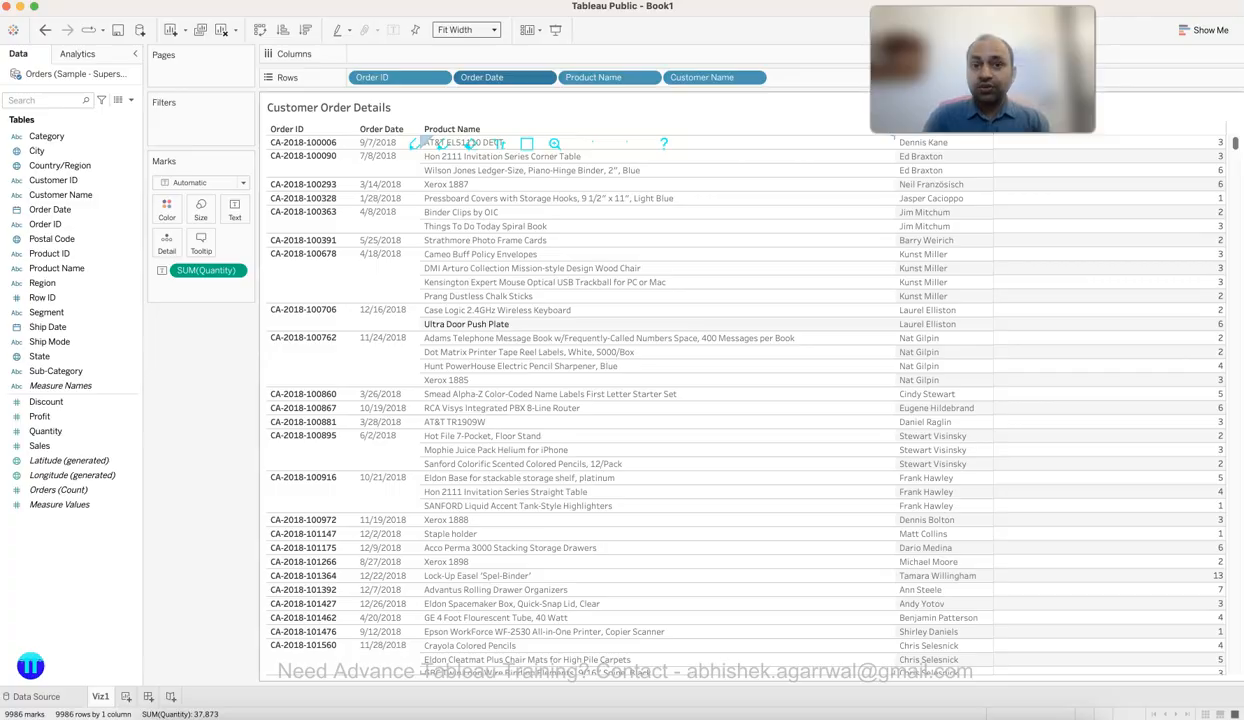
pyautogui.press('super+Tab')
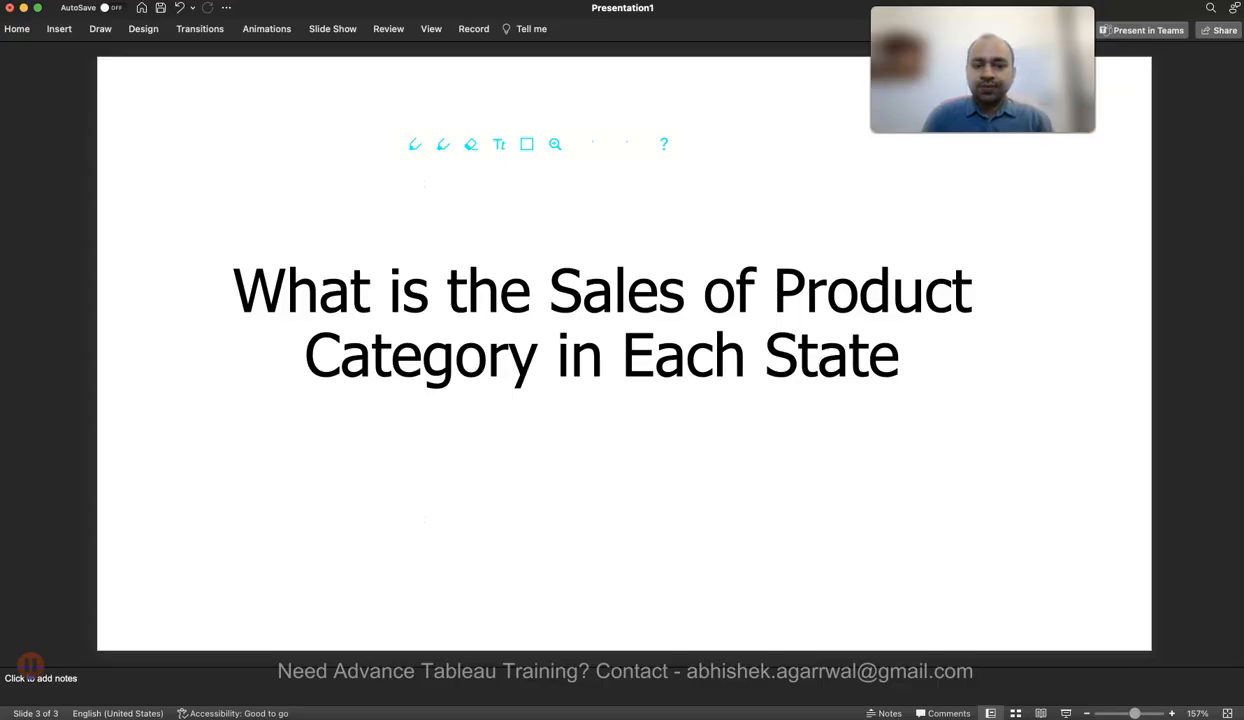
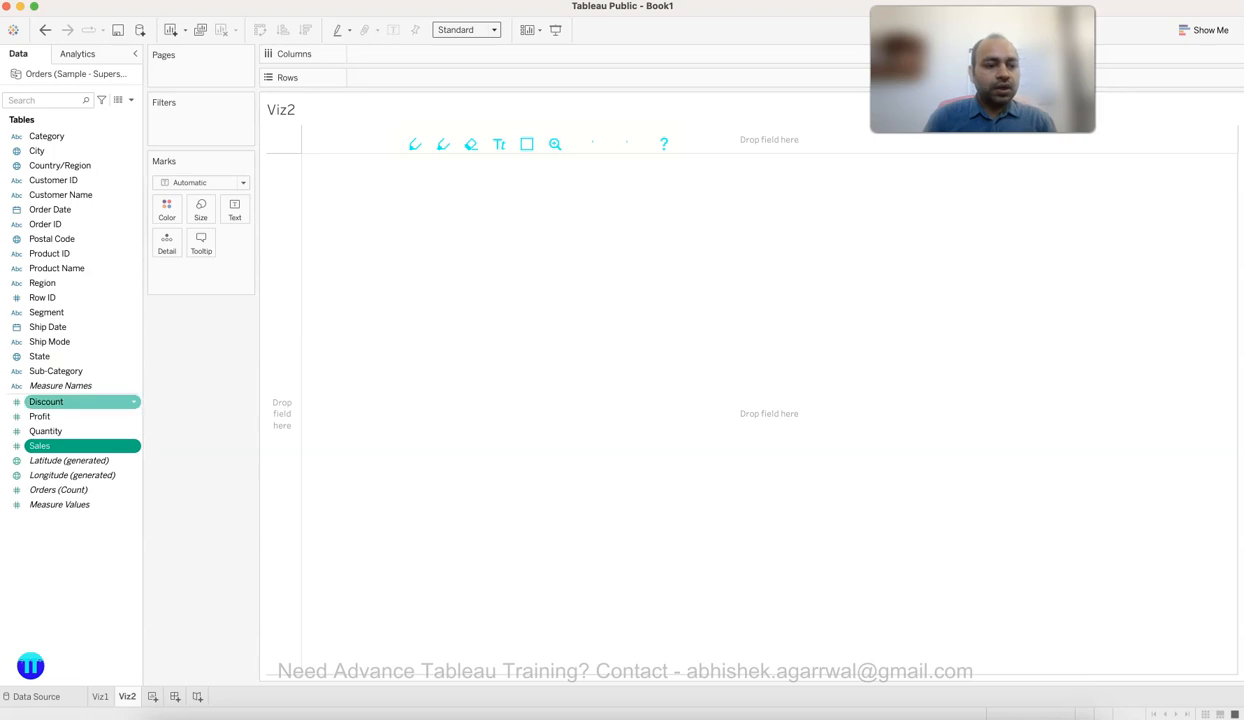
# Step: Create a text table from Sales, State and Category using Show Me
pyautogui.keyDown('super'); pyautogui.click(56, 356); pyautogui.keyUp('super')
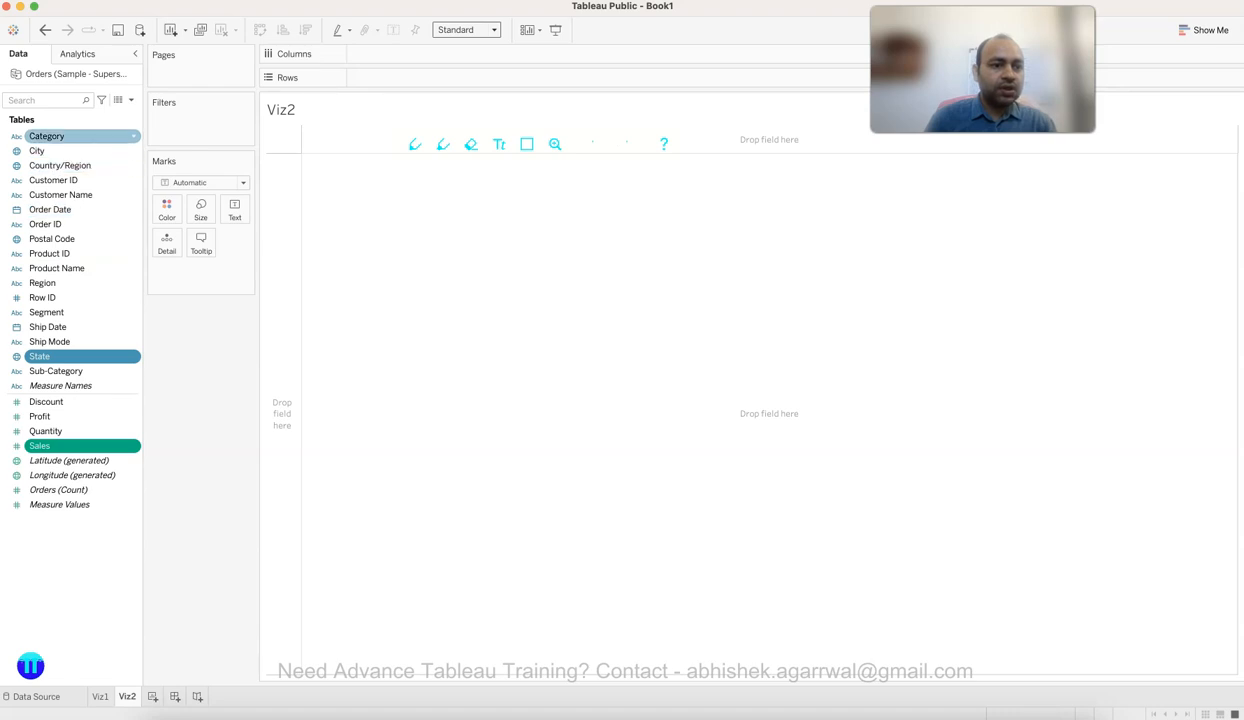
pyautogui.keyDown('super'); pyautogui.click(70, 137); pyautogui.keyUp('super')
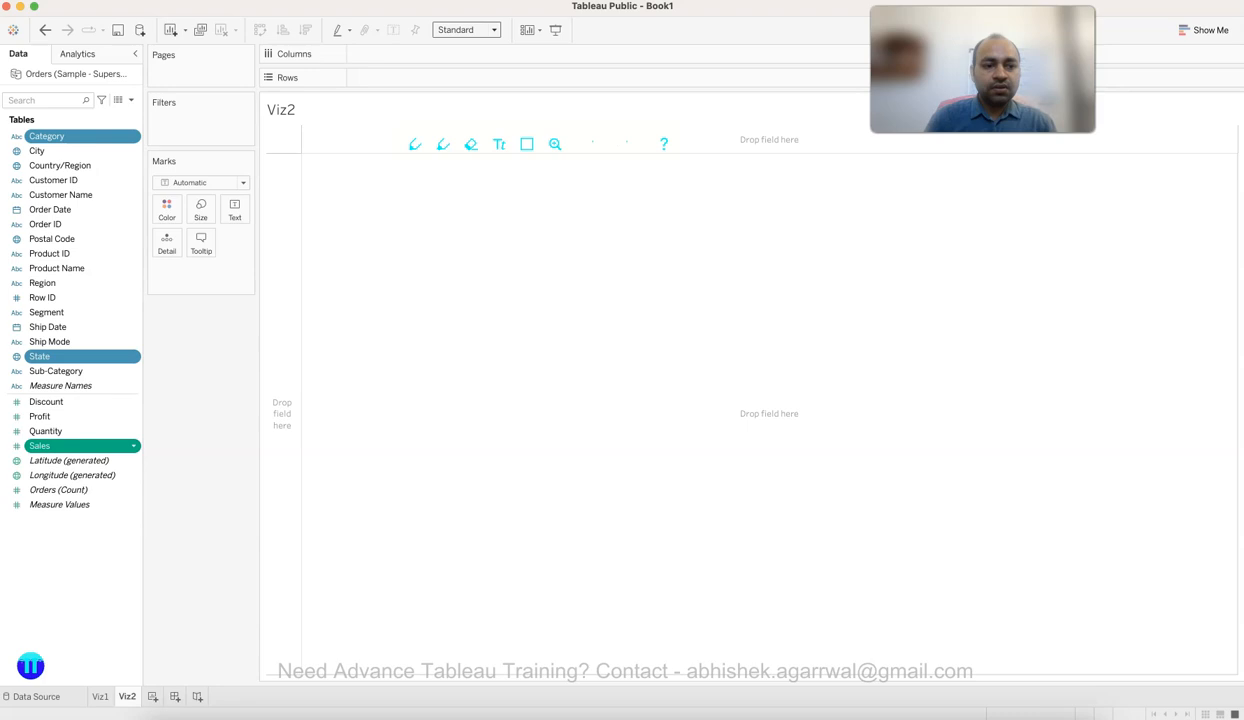
pyautogui.click(1204, 30)
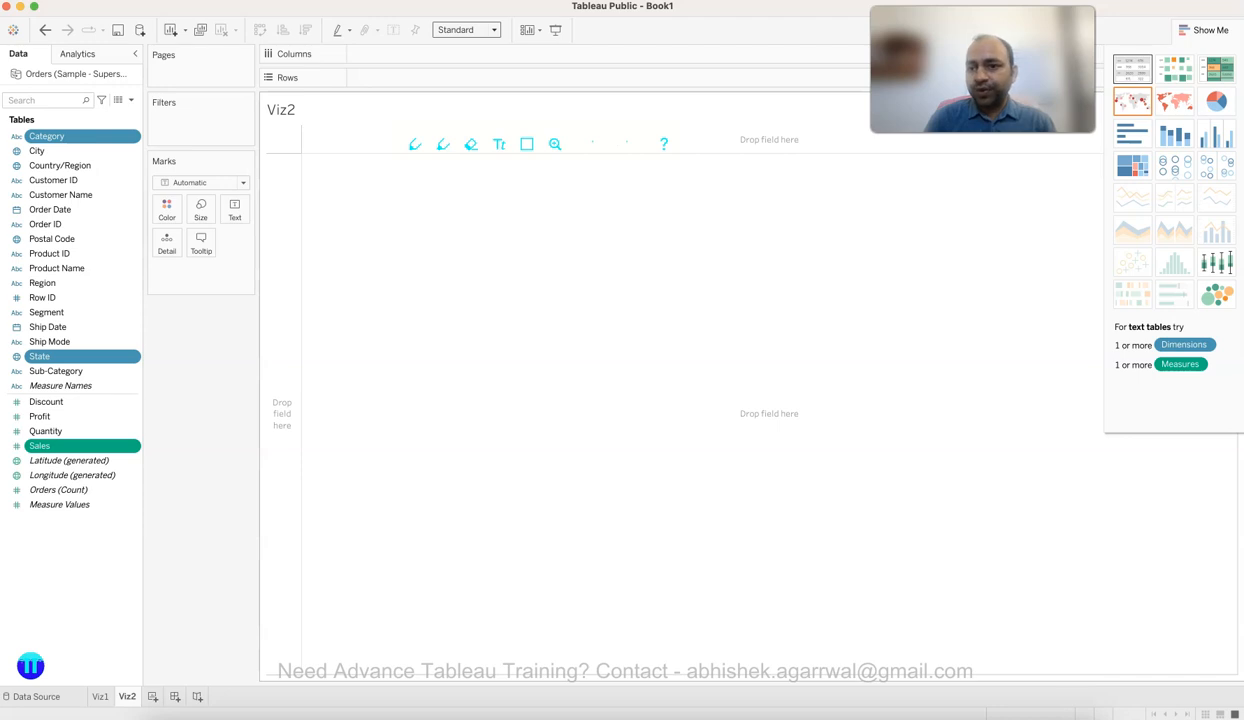
pyautogui.click(1132, 68)
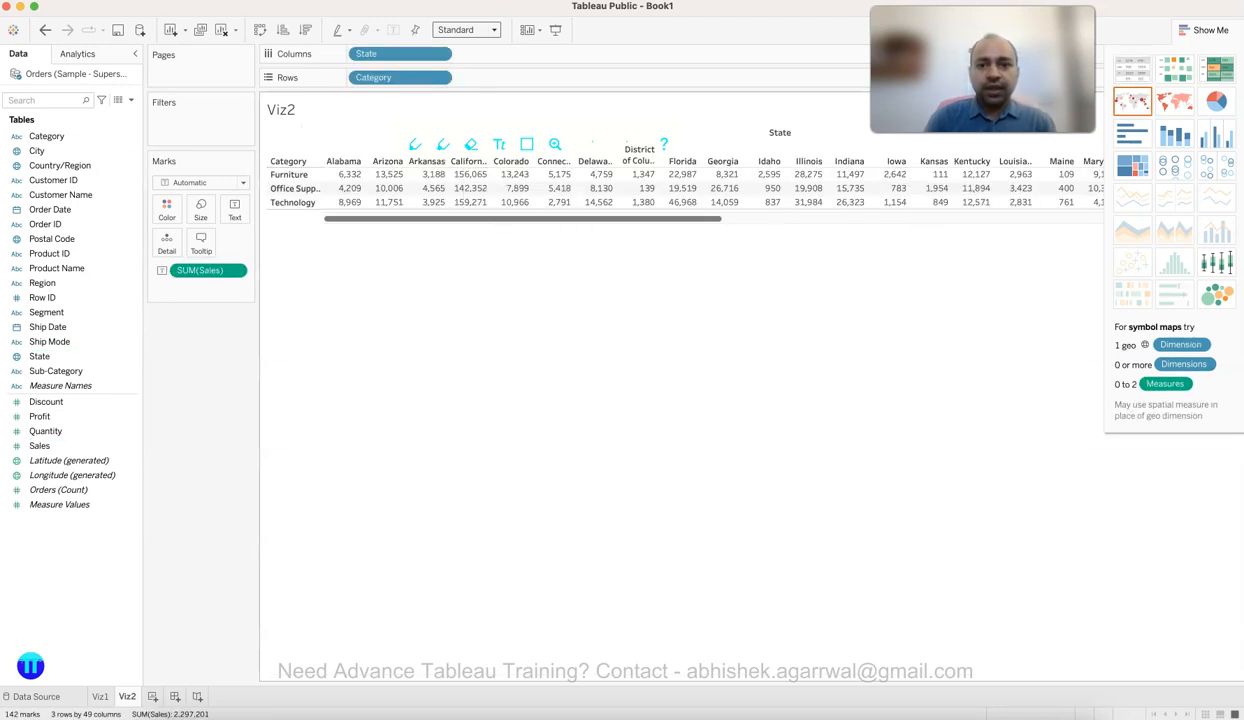
pyautogui.click(1204, 29)
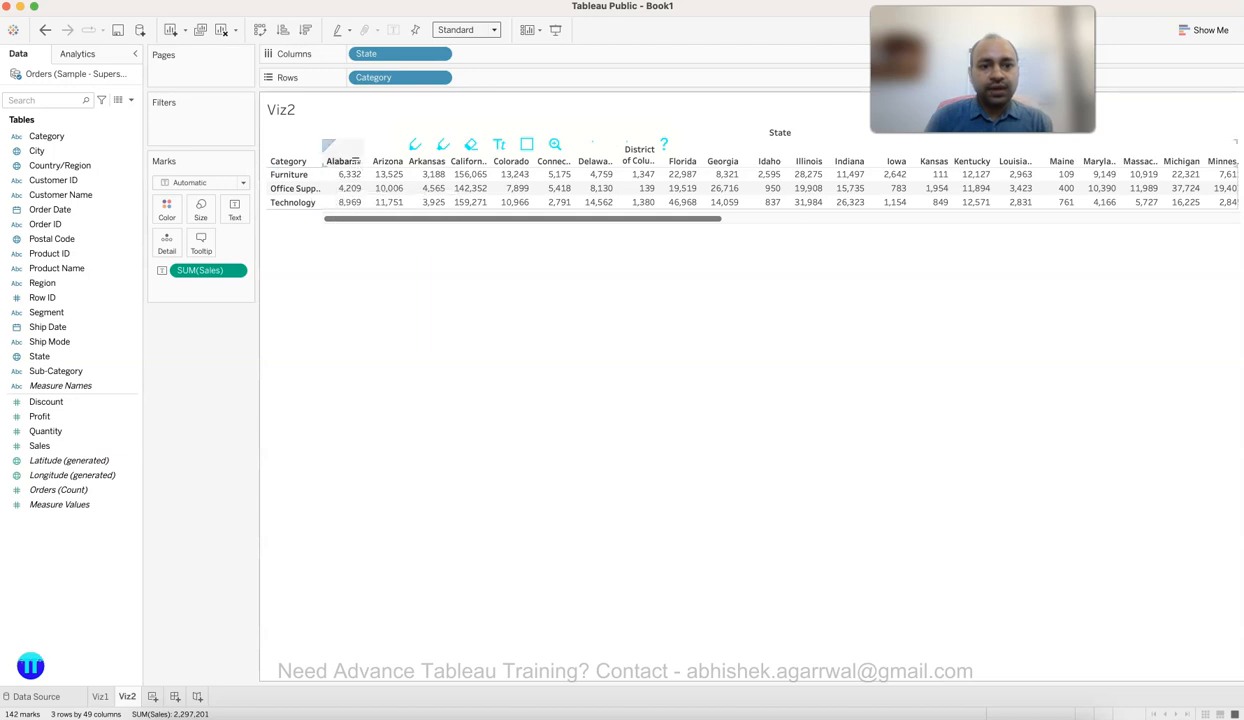
# Step: Widen the Category header and the state columns of the text table so their names fit
pyautogui.moveTo(323, 185); pyautogui.dragTo(341, 185)
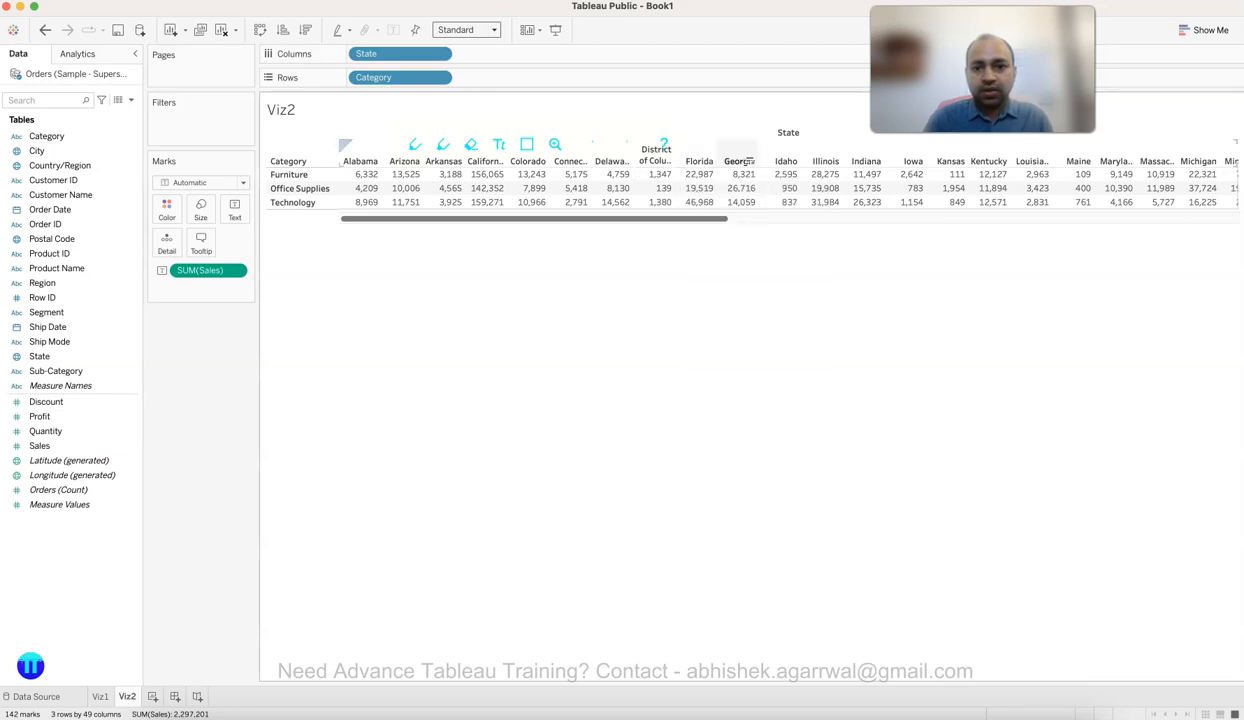
pyautogui.moveTo(716, 161); pyautogui.dragTo(723, 161)
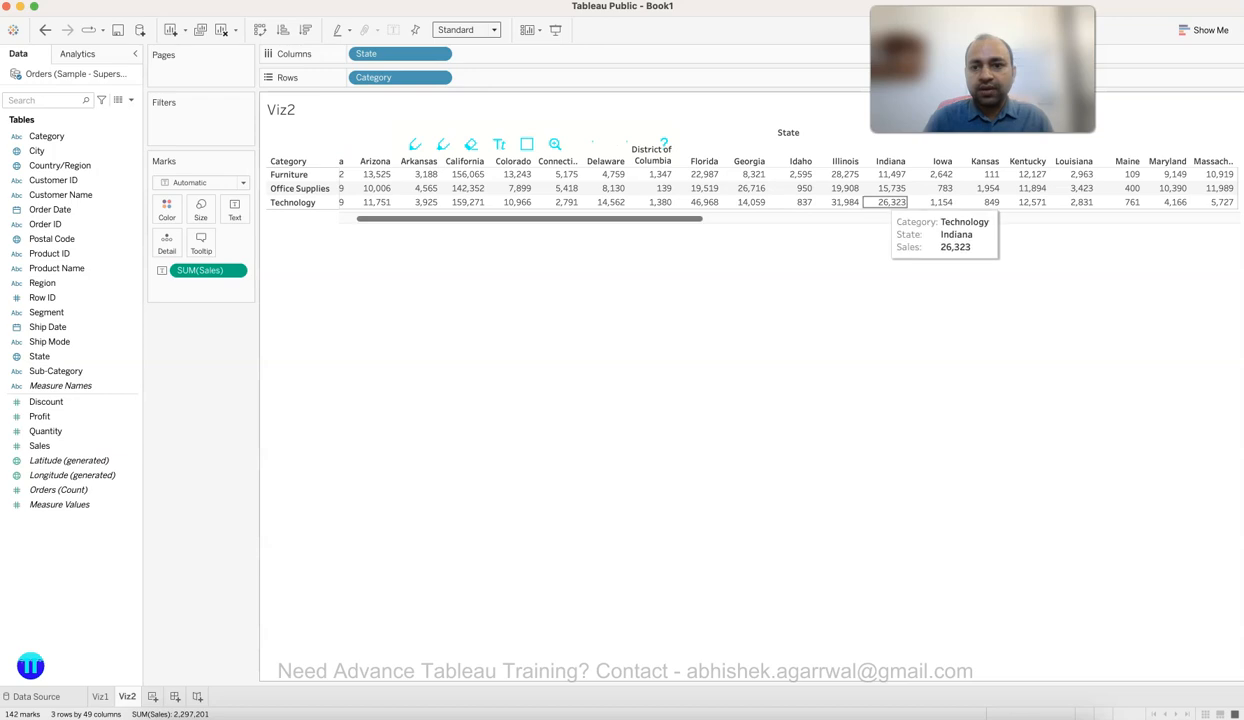
# Step: Look across the whole width of the table at each category's sales in every state
pyautogui.hscroll(-3, 888, 200)
pyautogui.hscroll(10, 884, 200)
pyautogui.hscroll(5, 766, 185)
pyautogui.hscroll(-10, 766, 185)
pyautogui.hscroll(-5, 877, 202)
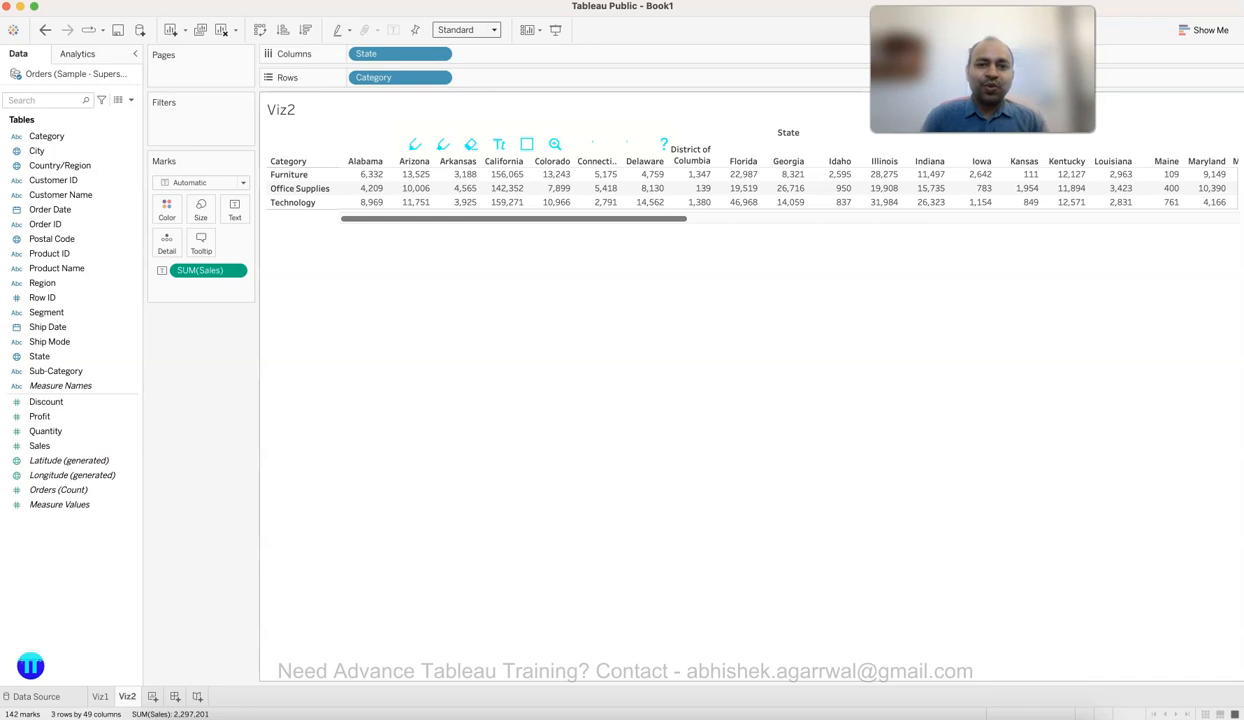
pyautogui.hscroll(5, 905, 202)
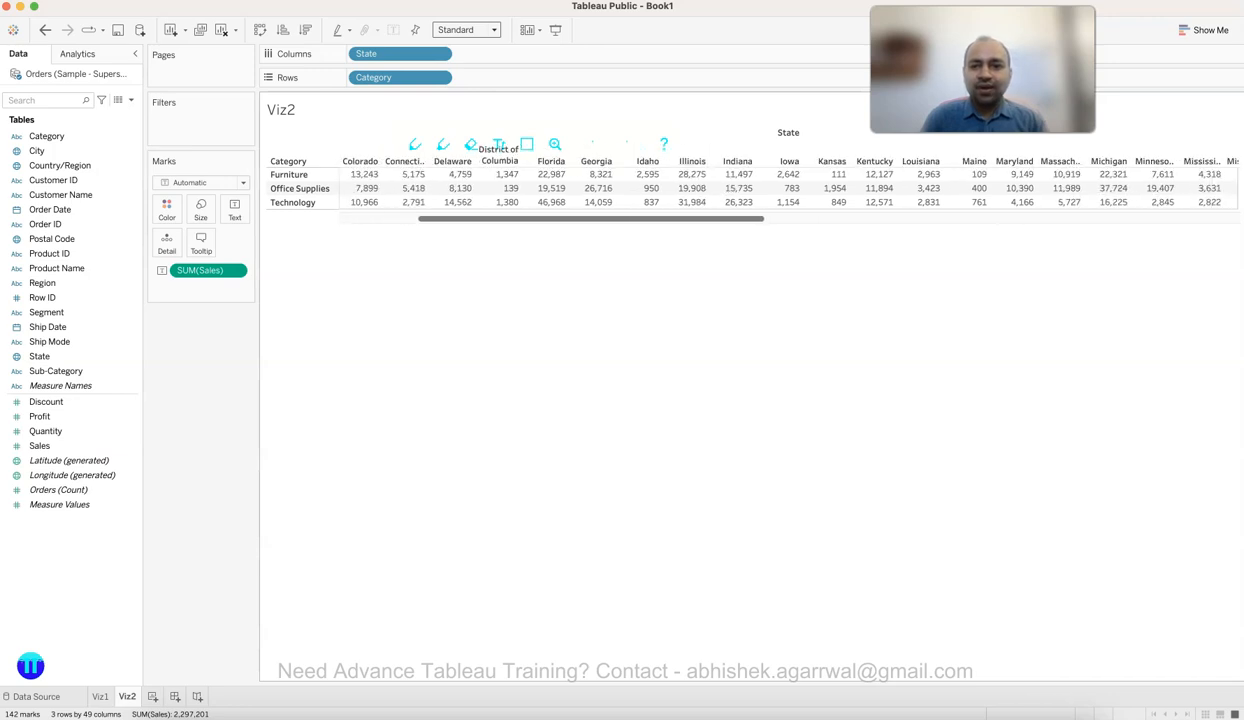
pyautogui.hscroll(4, 745, 175)
pyautogui.hscroll(-10, 745, 175)
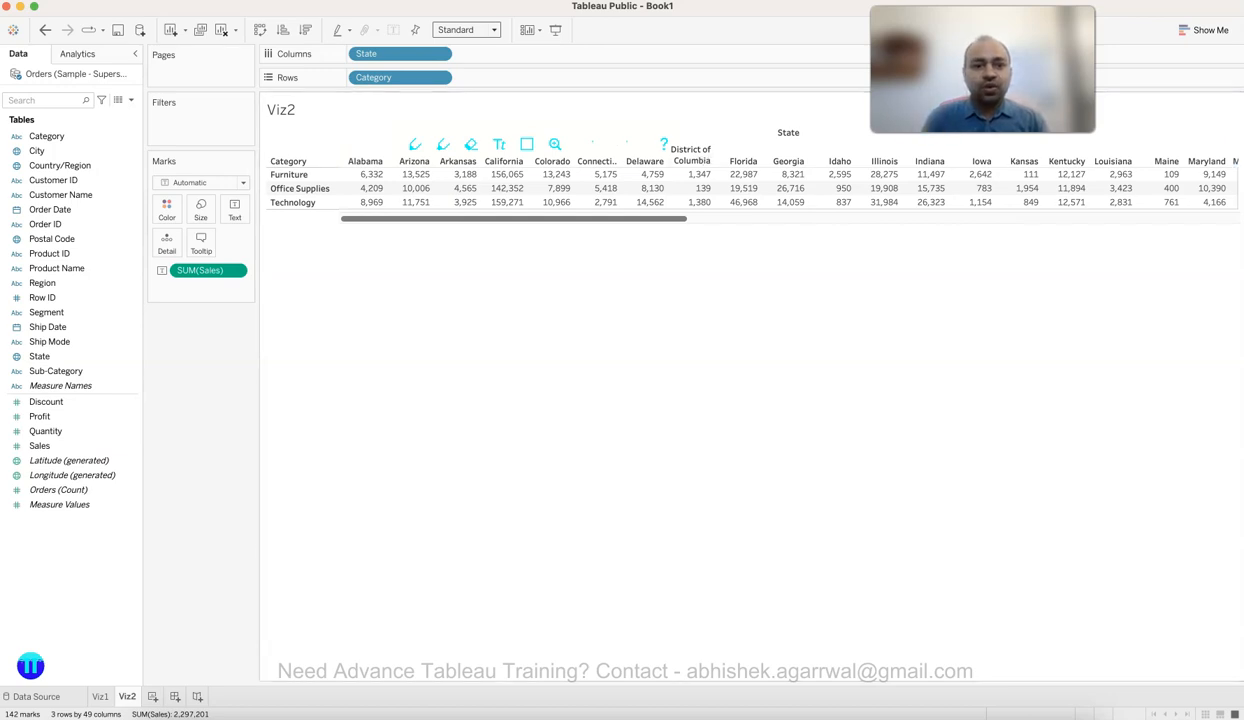
# Step: Swap rows and columns back and forth, ending with State on Rows and Category on Columns
pyautogui.moveTo(458, 177)
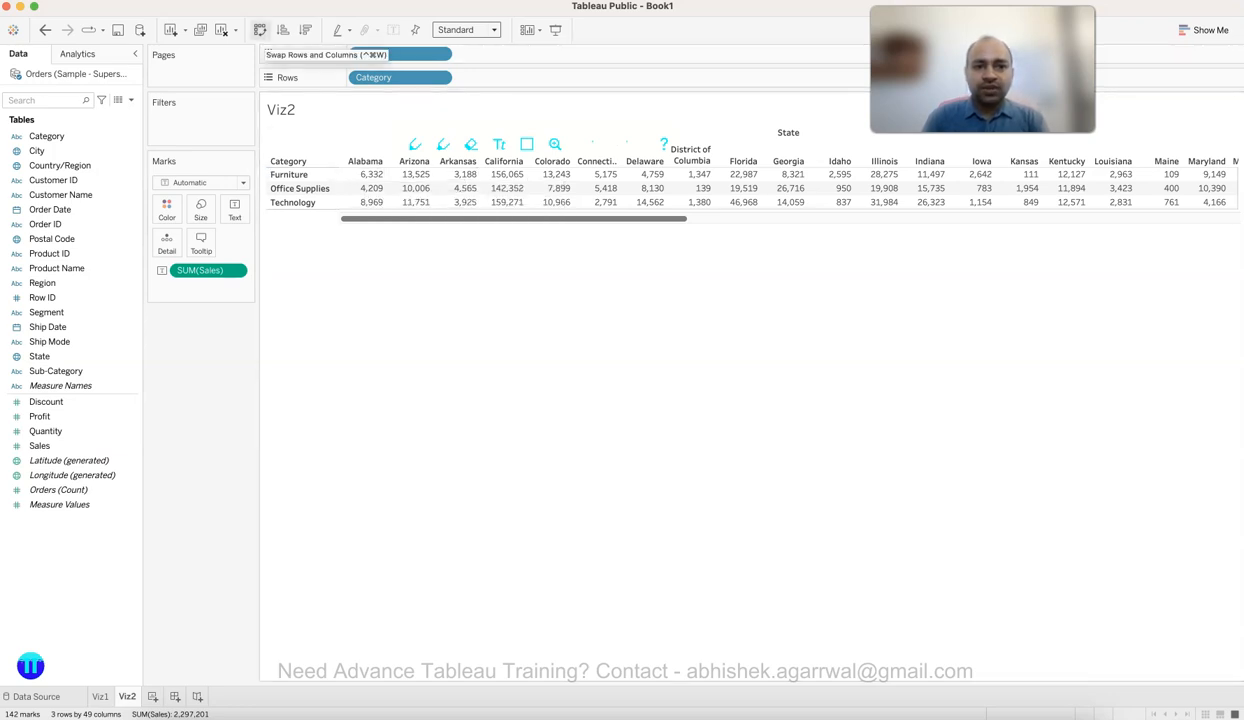
pyautogui.click(260, 31)
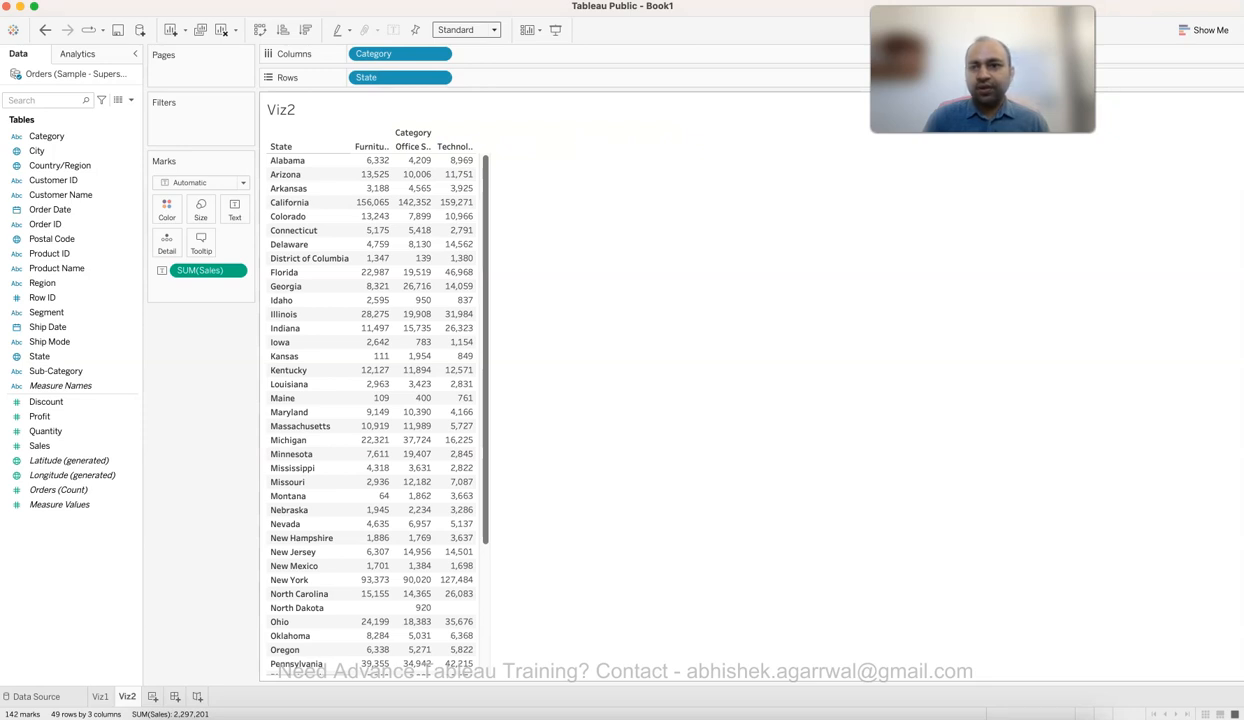
pyautogui.hotkey('ctrl', 'shift', 'Tab')
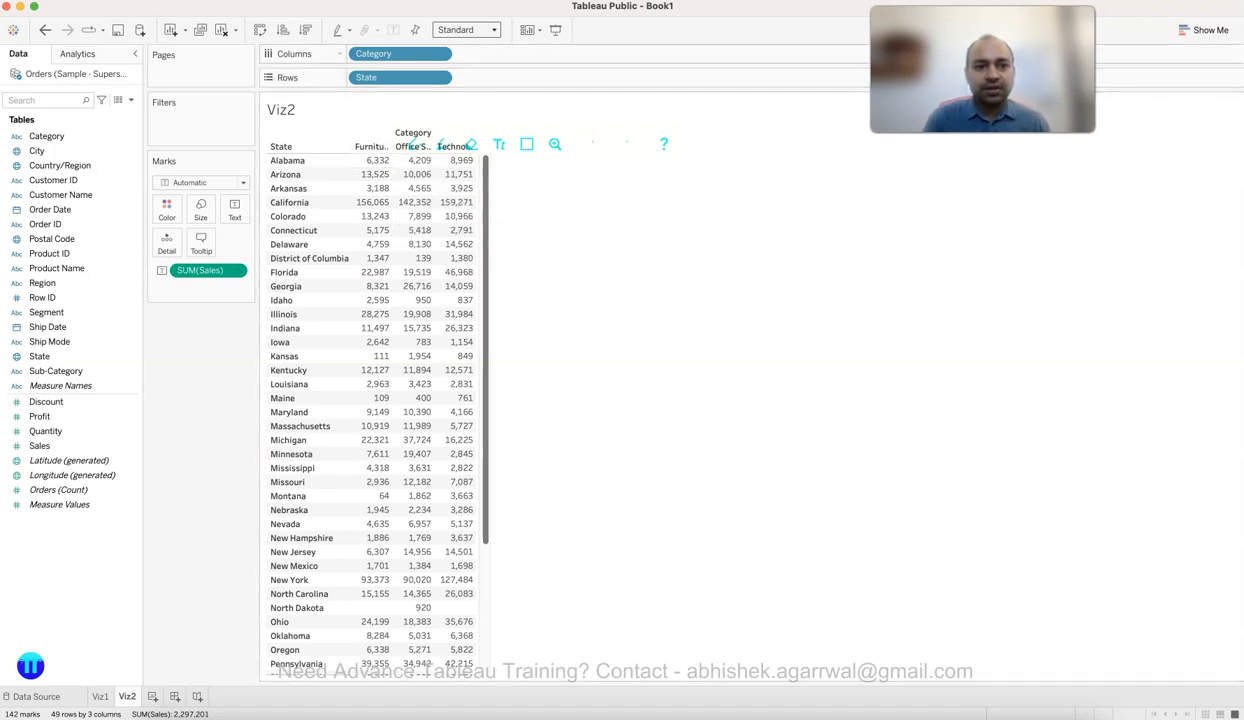
pyautogui.click(260, 29)
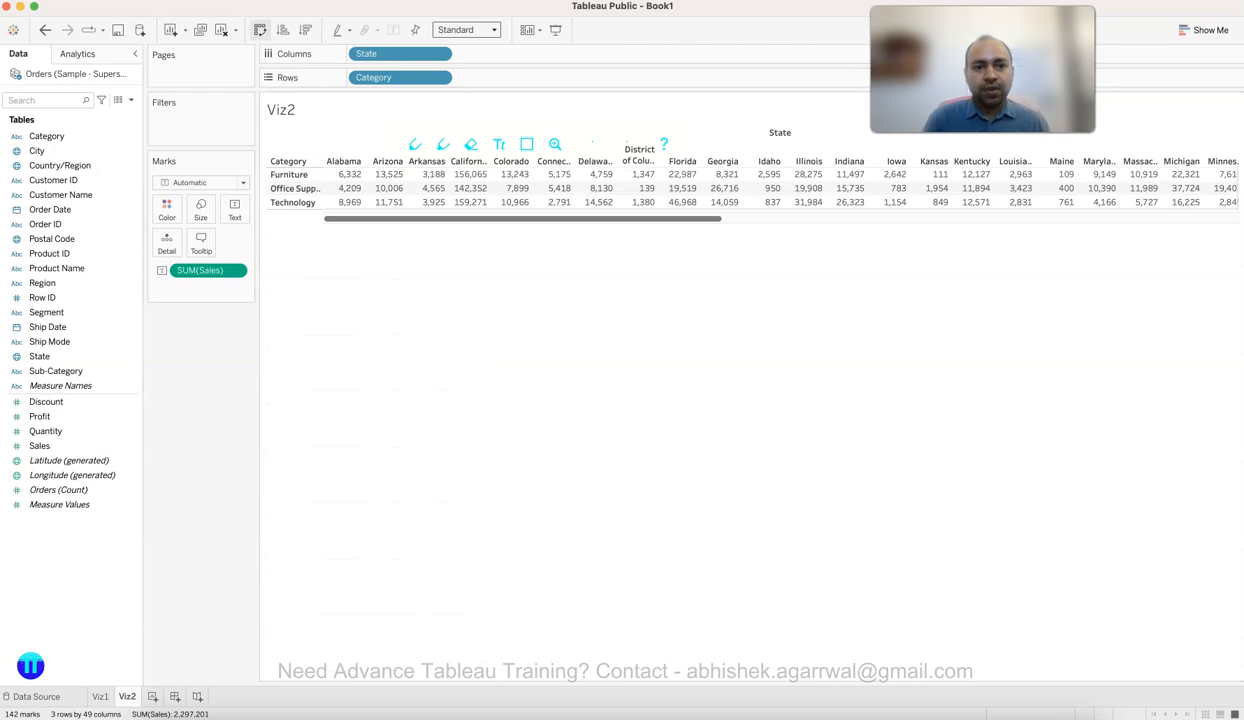
pyautogui.click(260, 29)
pyautogui.click(260, 29)
pyautogui.click(260, 29)
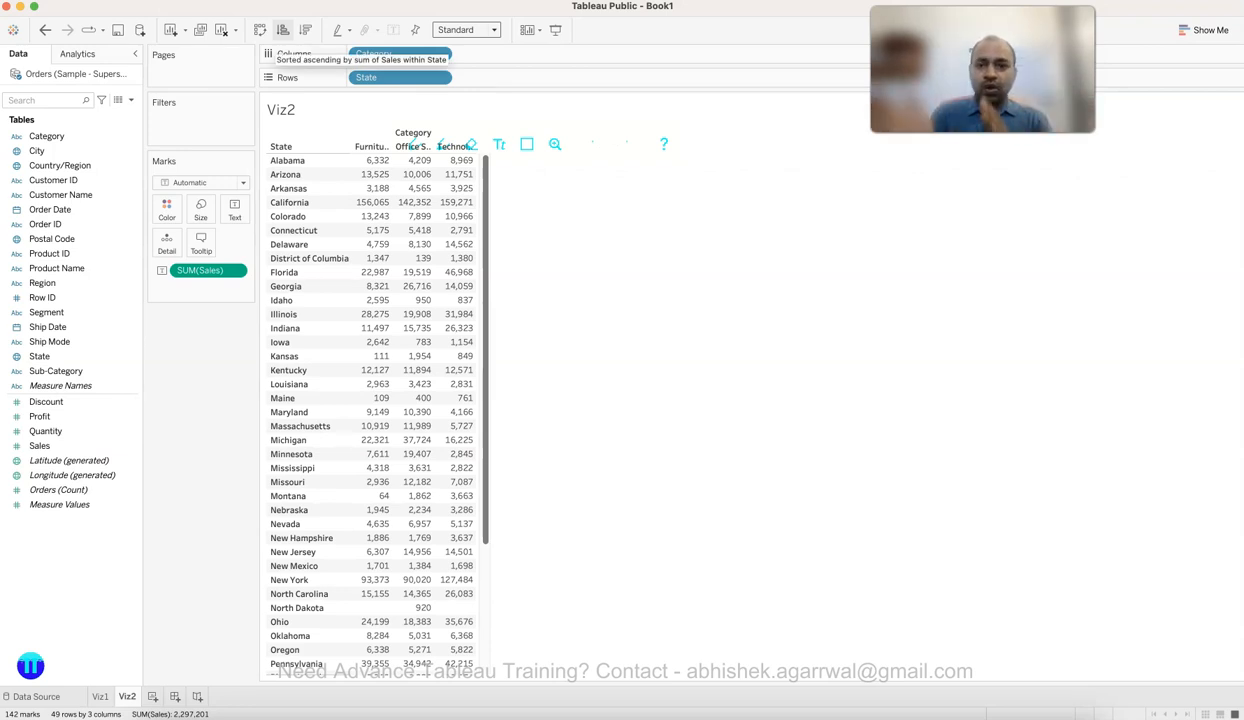
# Step: Examine the Furniture, Office Supplies and Technology sales by state down the whole table, including the empty cells
pyautogui.moveTo(415, 276)
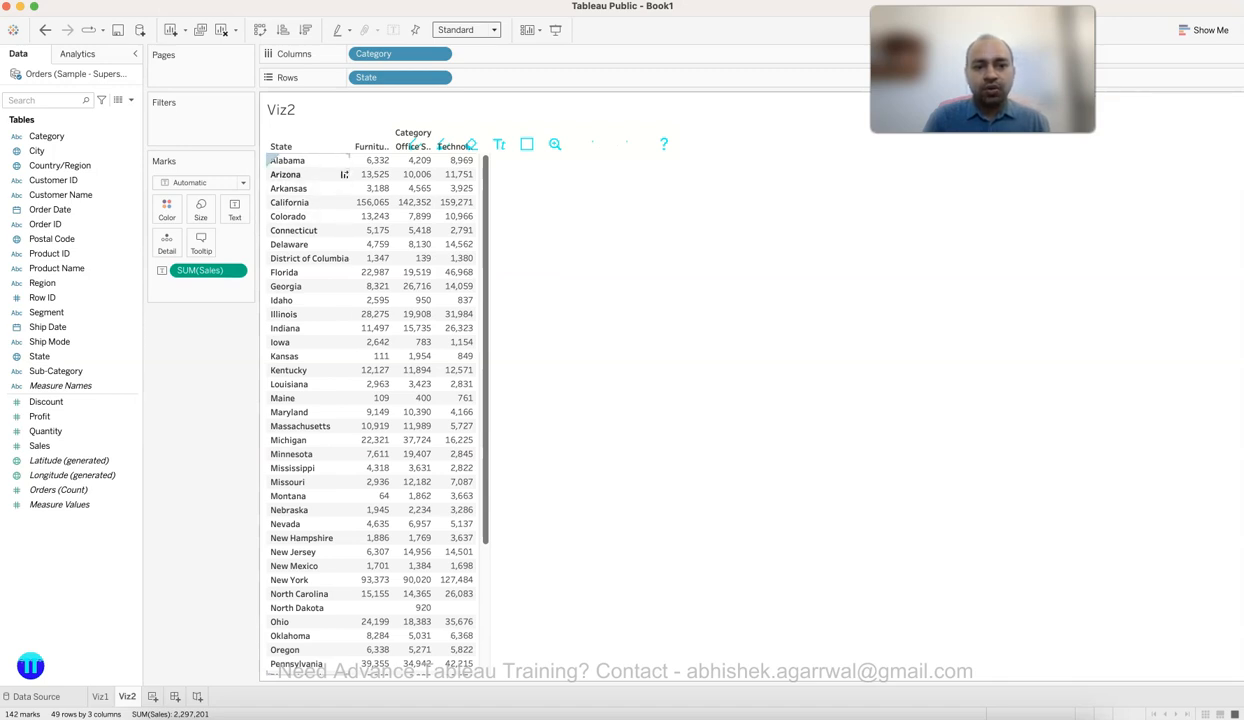
pyautogui.moveTo(419, 232)
pyautogui.scroll(-5, 419, 232)
pyautogui.scroll(5, 419, 232)
pyautogui.scroll(-5, 419, 232)
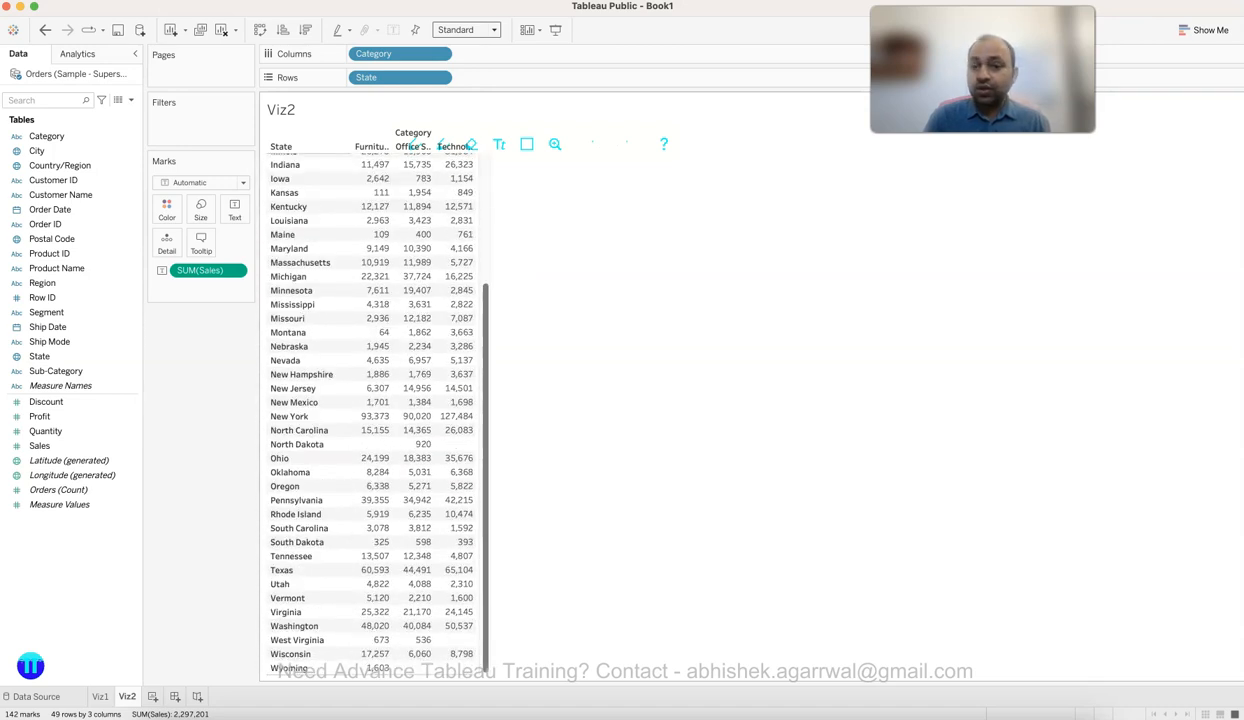
pyautogui.scroll(5, 413, 234)
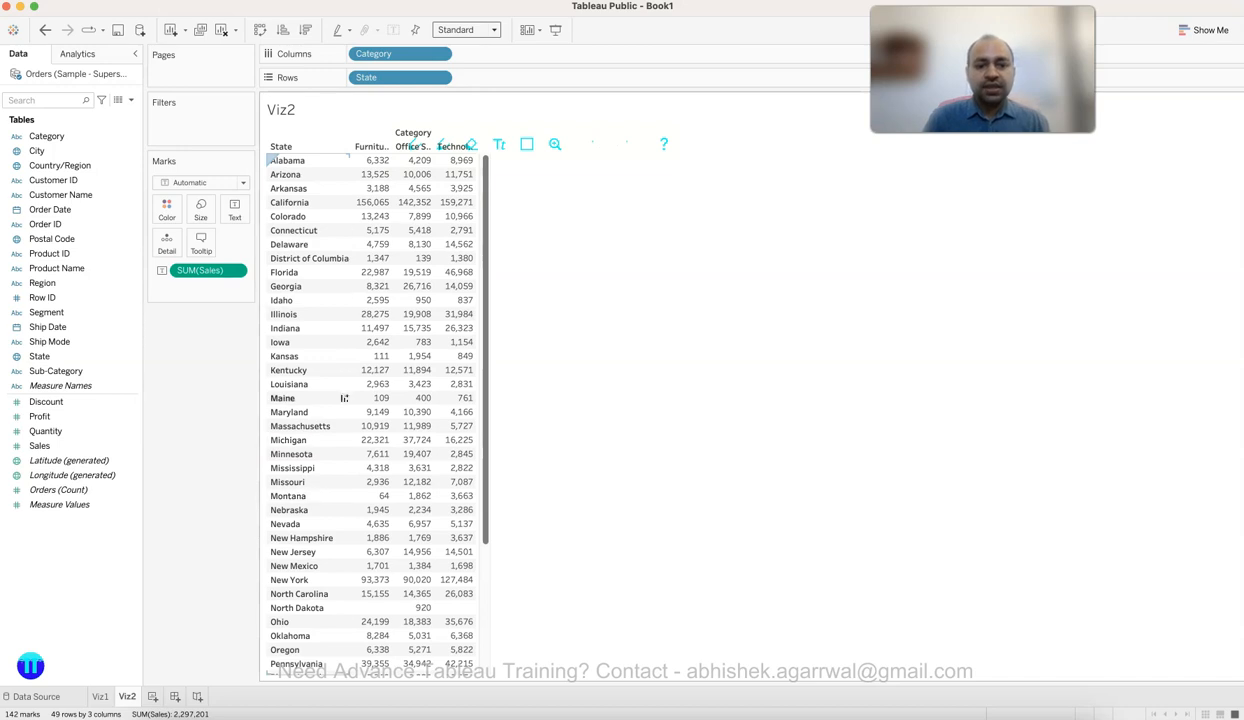
pyautogui.moveTo(424, 613)
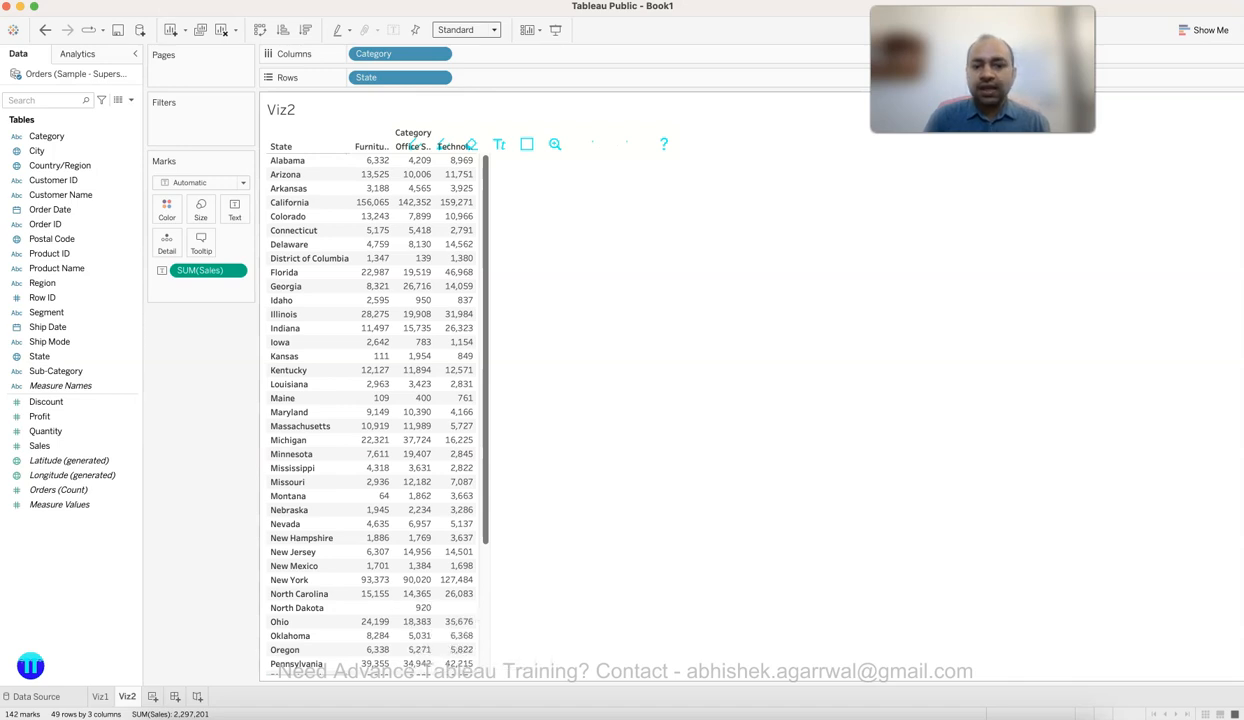
pyautogui.scroll(-4, 420, 615)
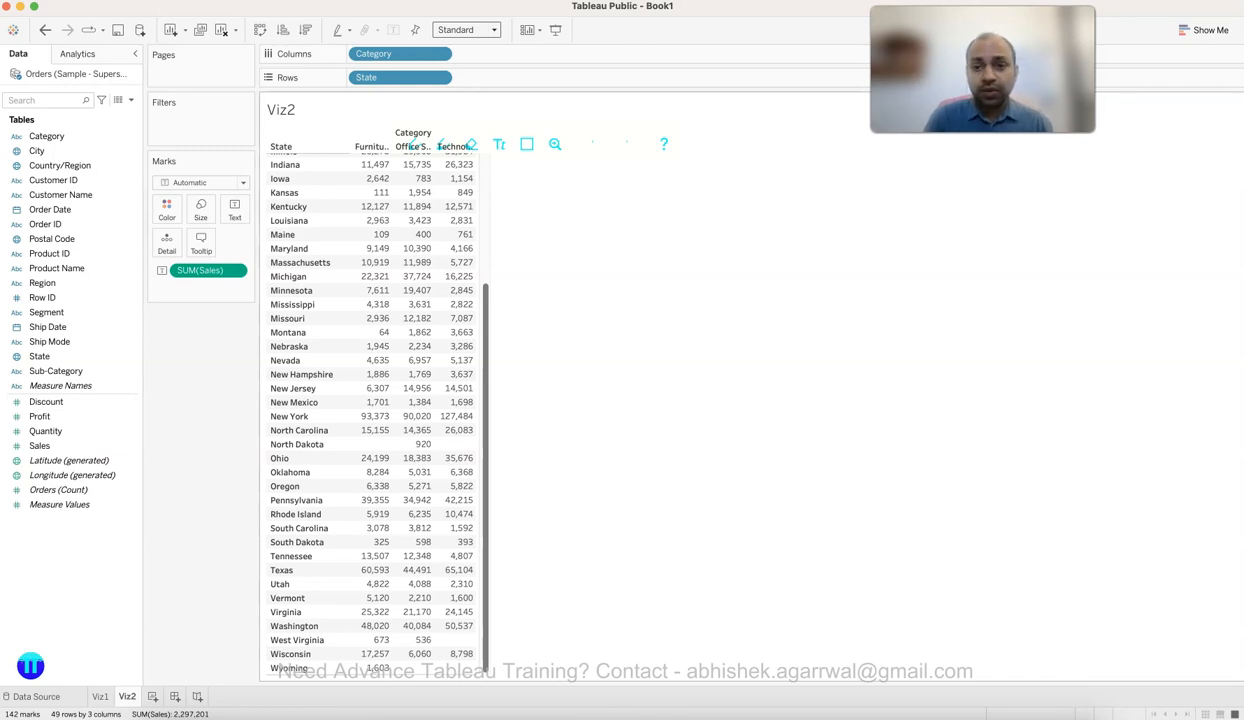
pyautogui.scroll(5, 416, 444)
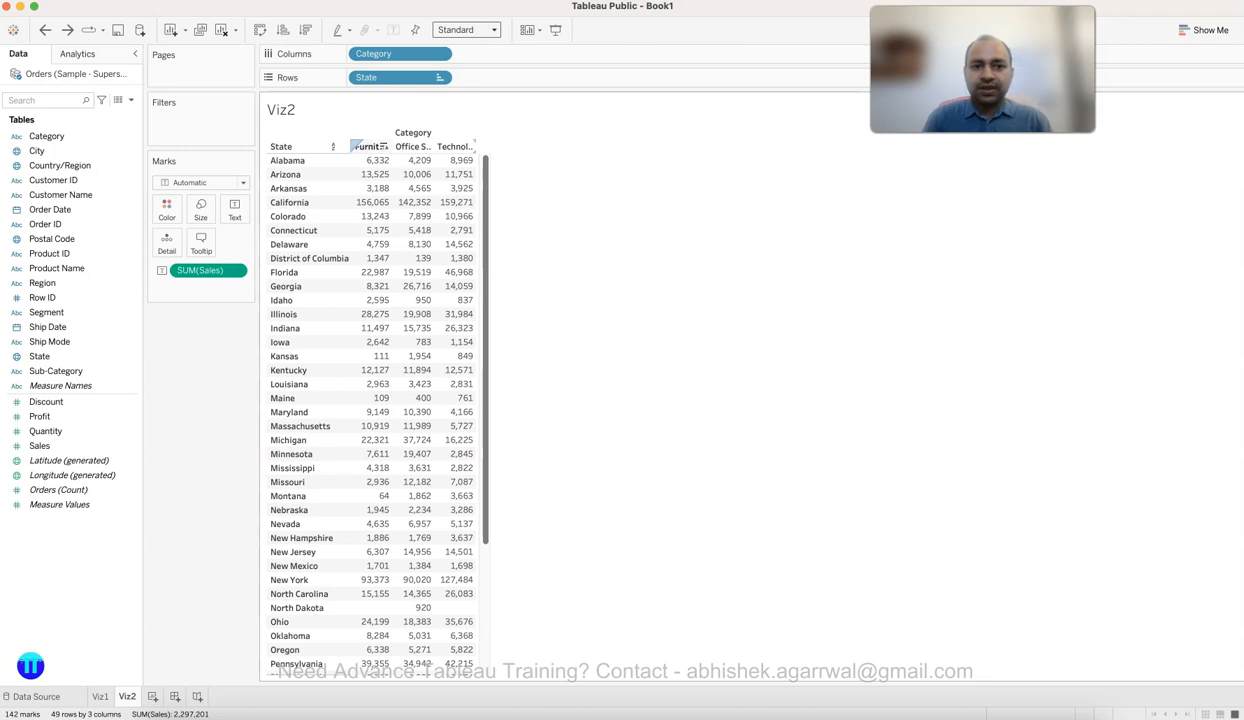
# Step: Widen the category columns to show their full names, and sort the states in descending order of Sales
pyautogui.moveTo(391, 147); pyautogui.dragTo(422, 147)
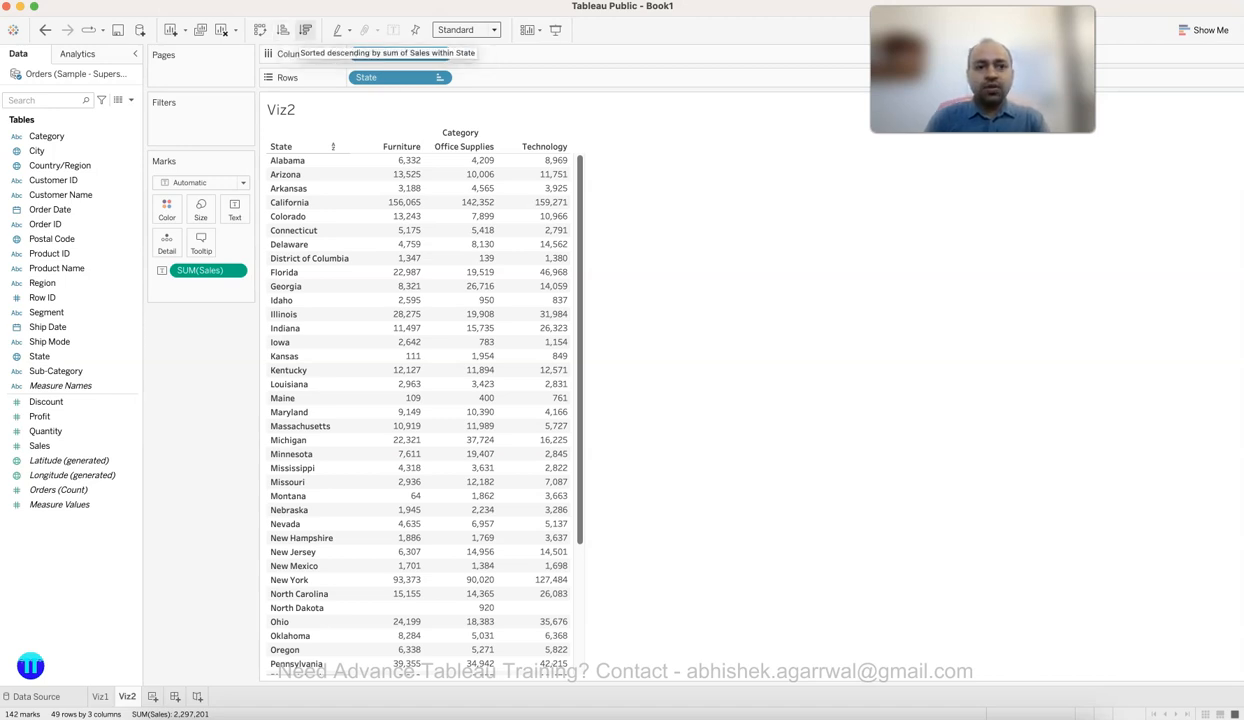
pyautogui.click(305, 30)
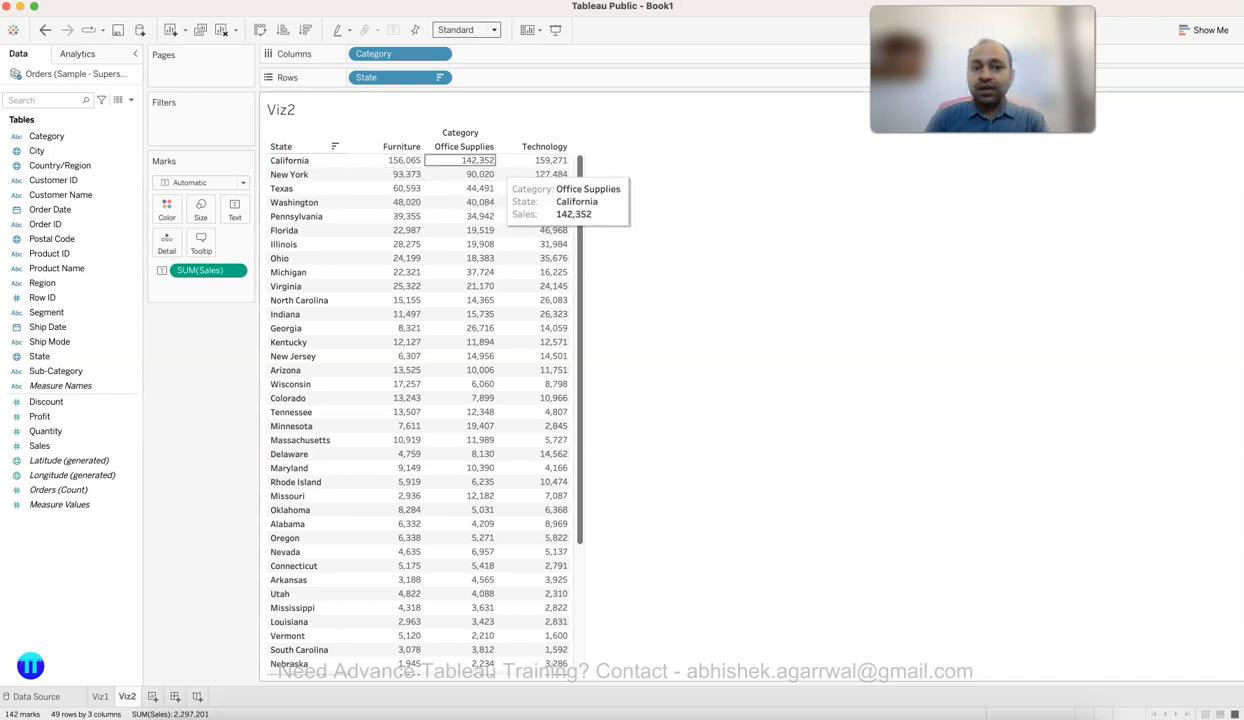
pyautogui.scroll(-5, 460, 400)
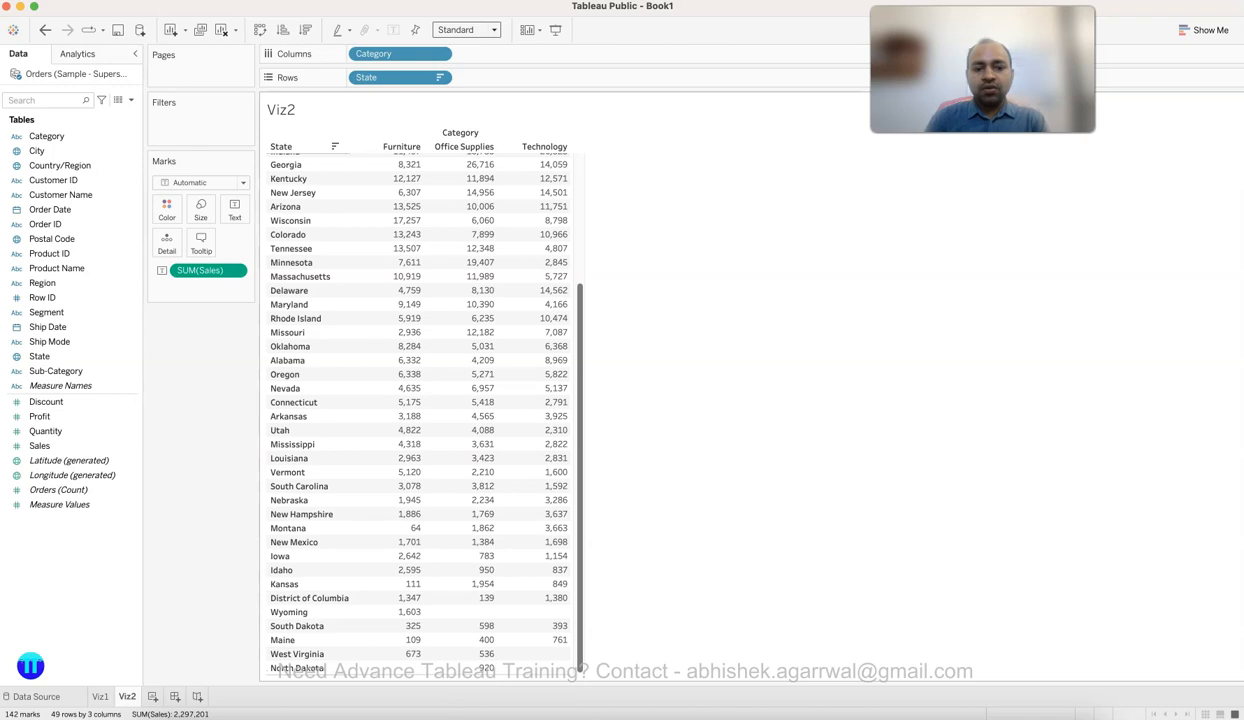
pyautogui.scroll(5, 470, 400)
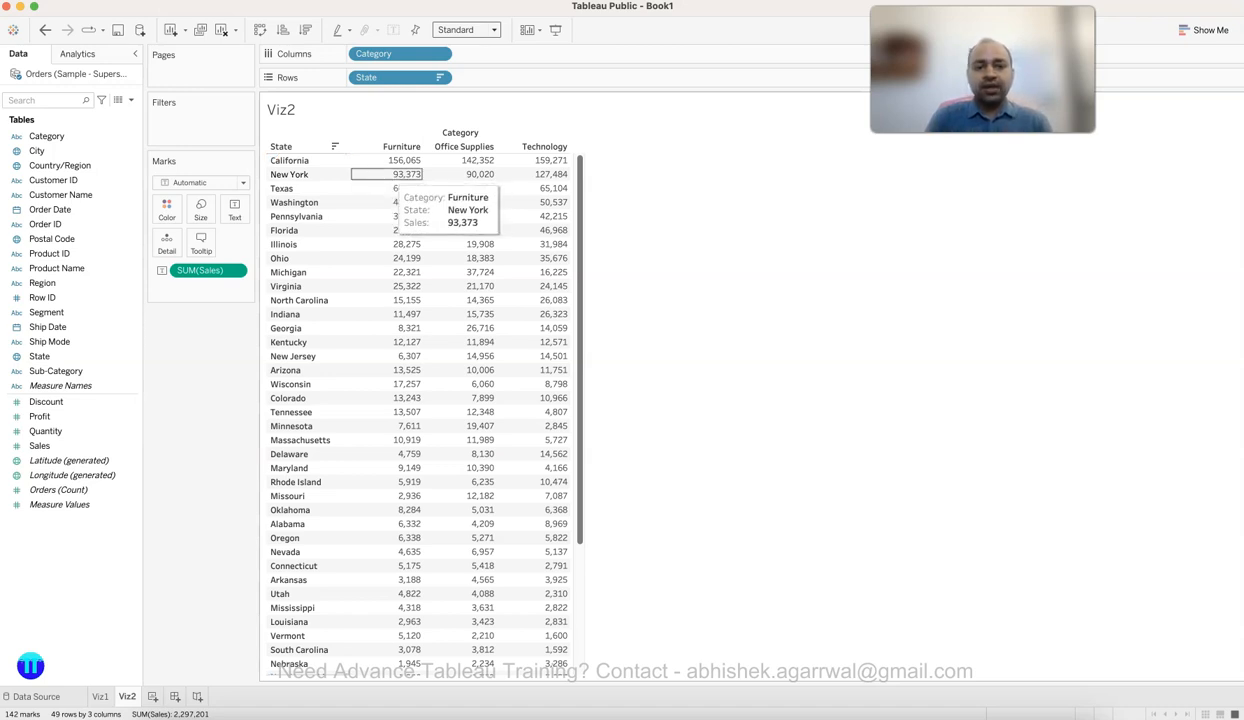
pyautogui.scroll(-5, 405, 600)
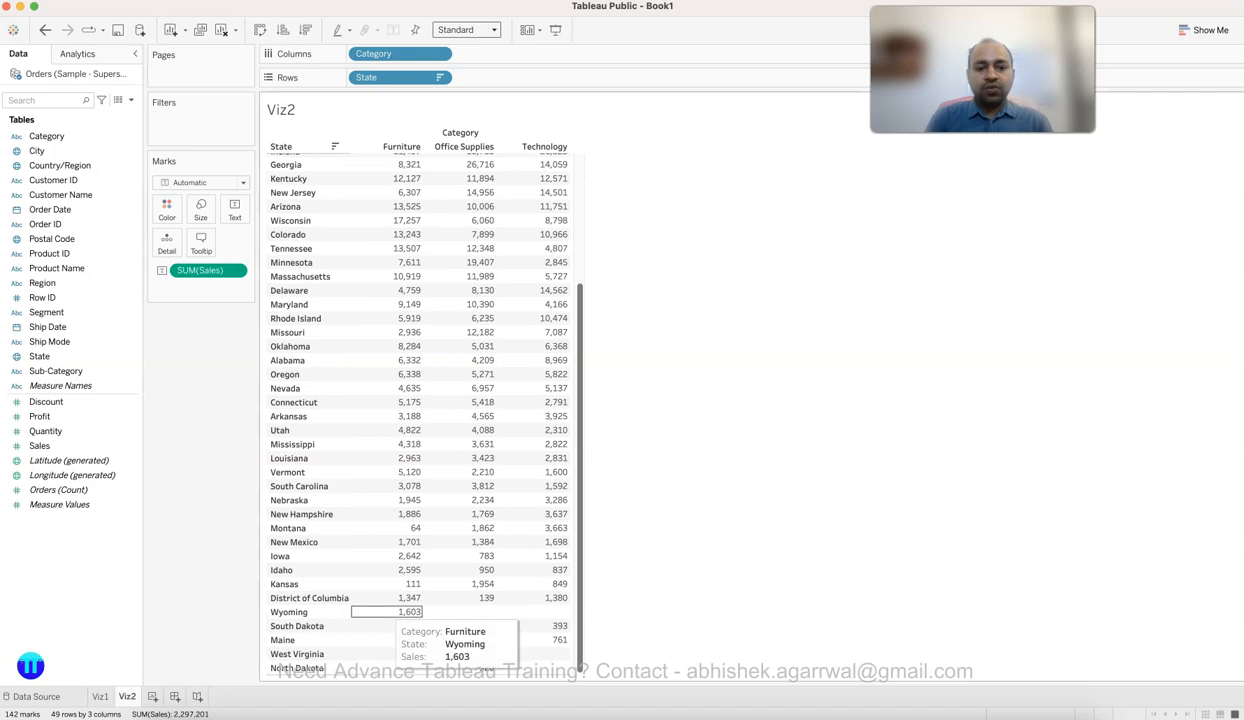
pyautogui.scroll(5, 460, 640)
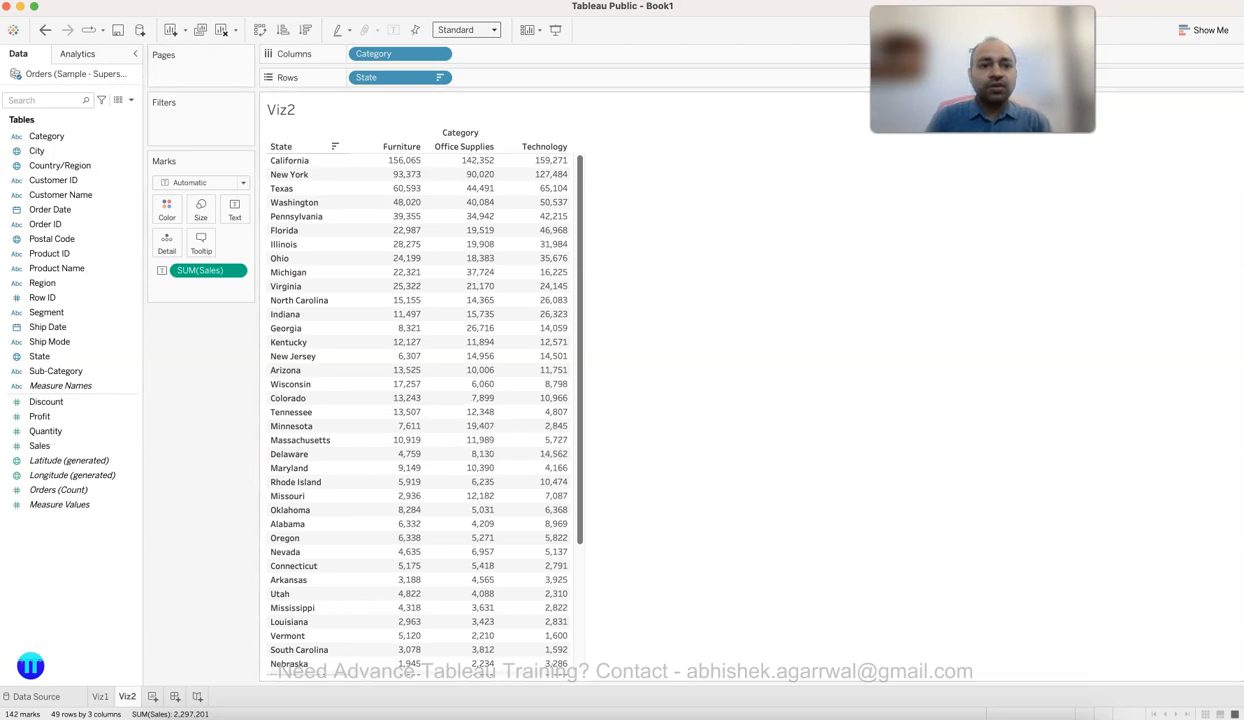
# Step: Sort the states in ascending order of Sales and look through the reordered list
pyautogui.click(283, 30)
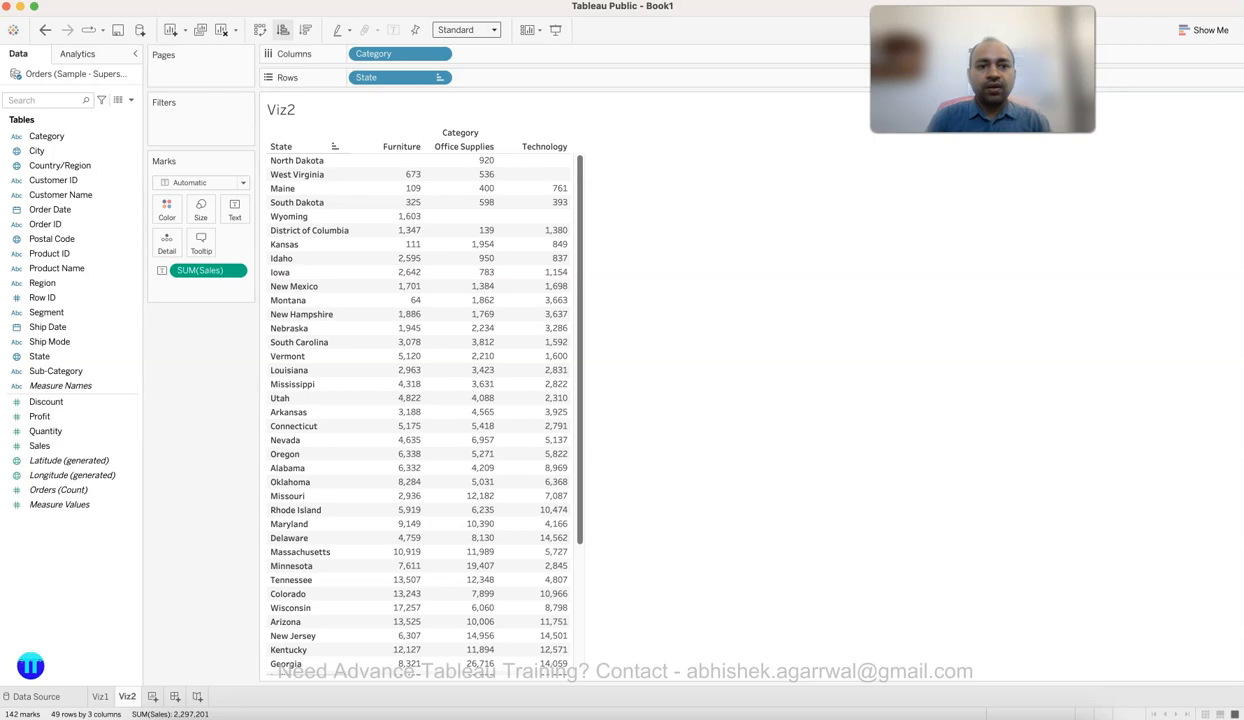
pyautogui.moveTo(458, 176)
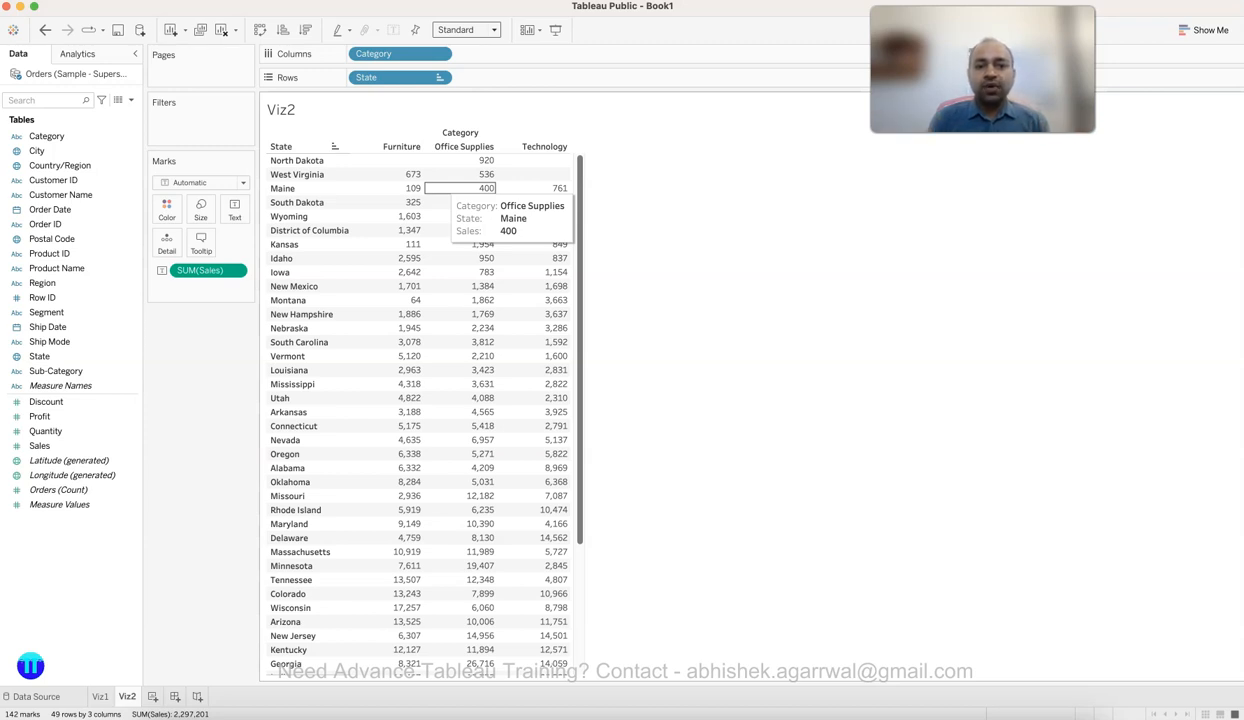
pyautogui.scroll(-4, 420, 410)
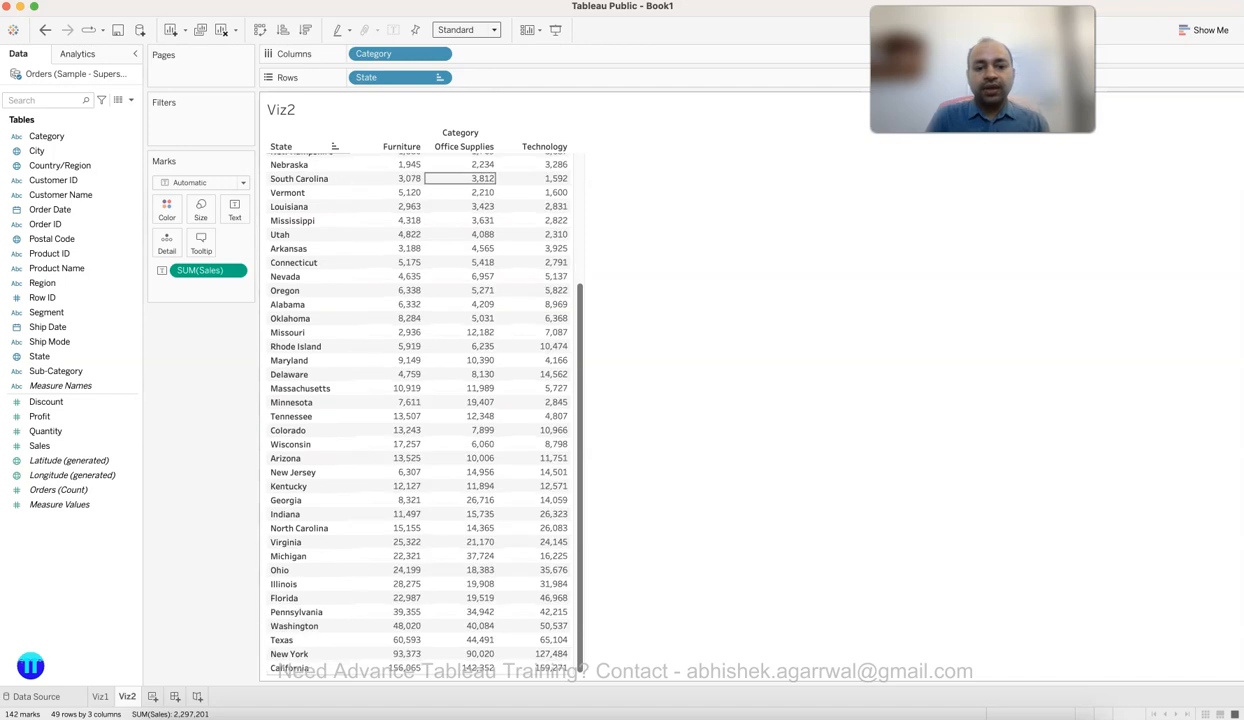
pyautogui.scroll(4, 420, 410)
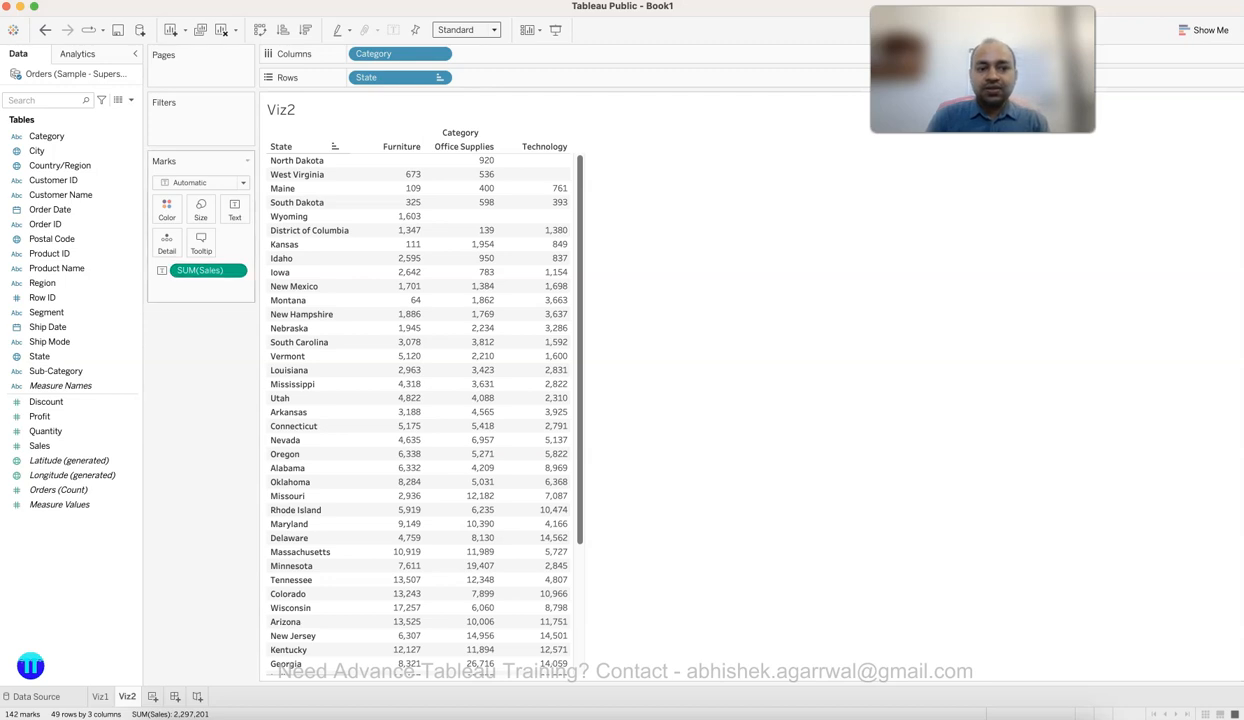
# Step: Switch to the PowerPoint slides to read the next question, and return to the Viz2 table in Tableau Public
pyautogui.click(40, 417)
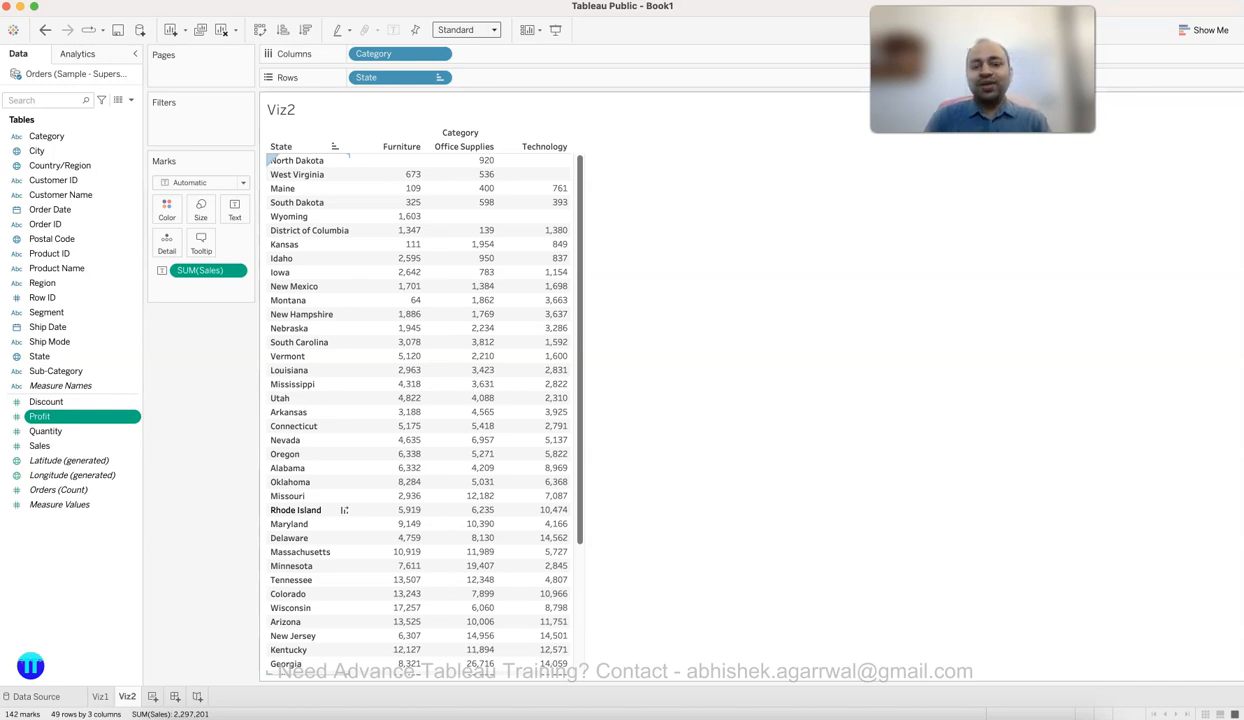
pyautogui.press('super+Tab')
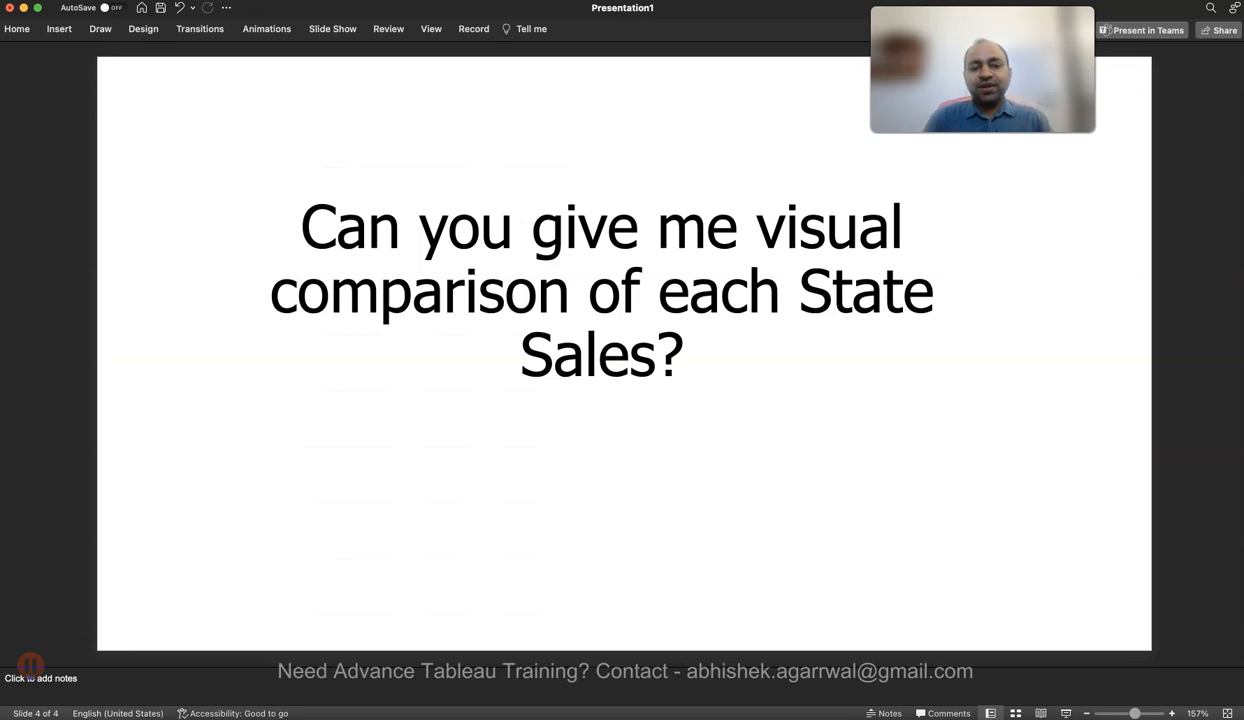
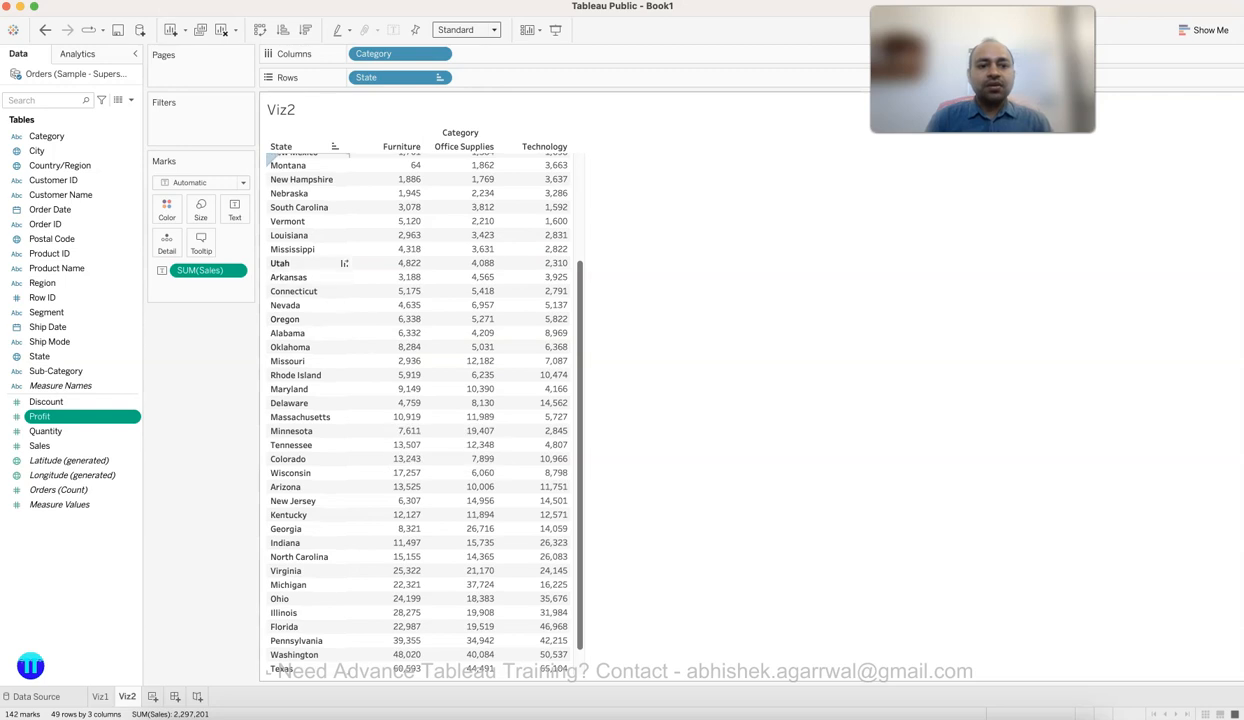
pyautogui.moveTo(545, 255)
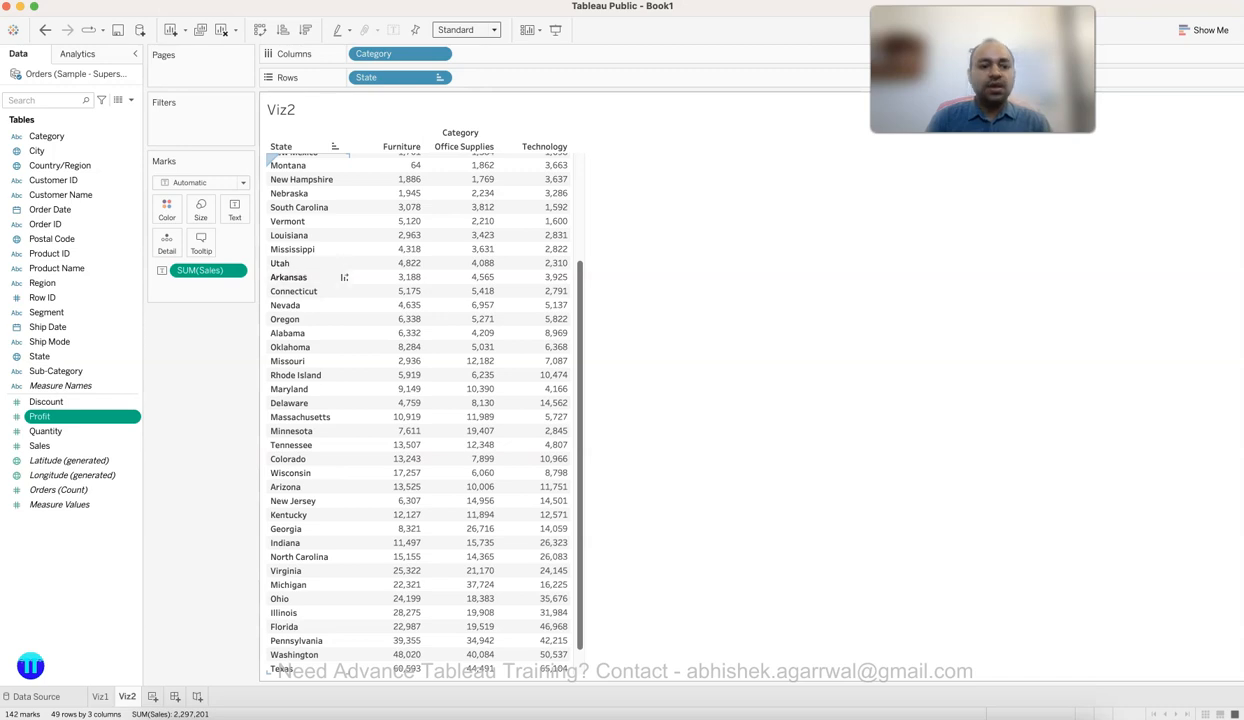
# Step: Add a new worksheet after Viz2 and name it Viz3
pyautogui.click(152, 696)
pyautogui.doubleClick(160, 696)
pyautogui.write('Viz3')
pyautogui.press('Return')
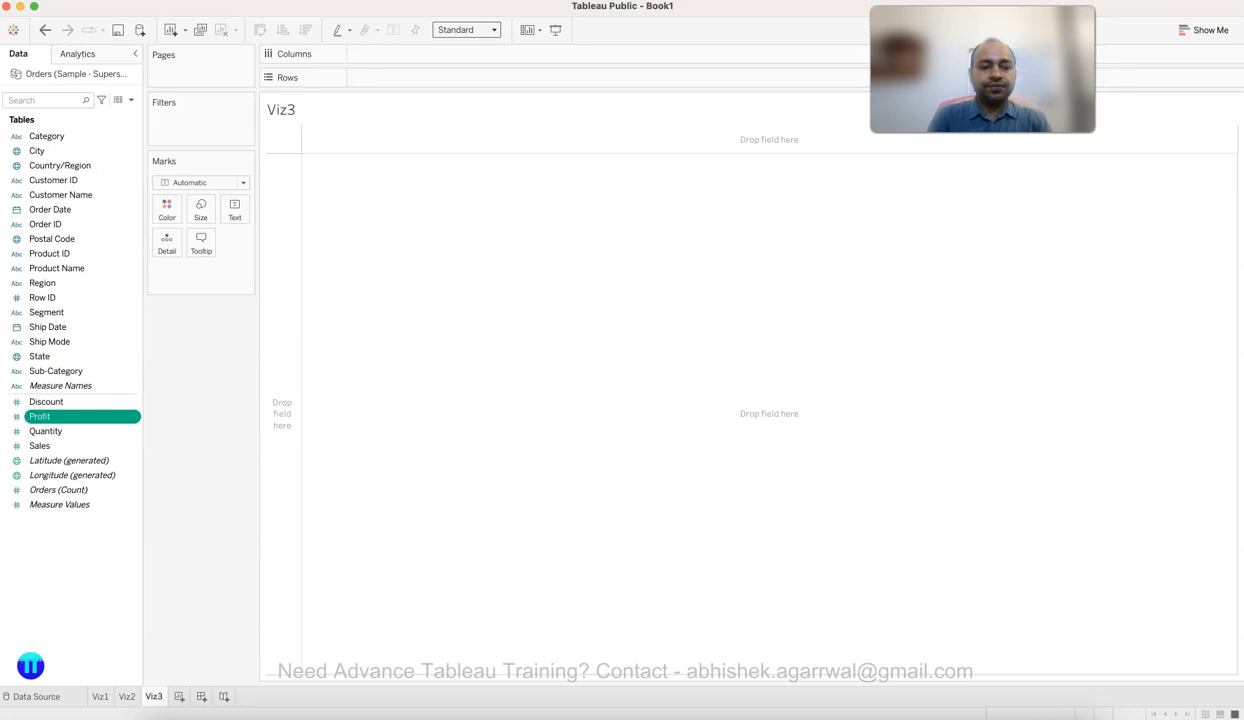
# Step: Build a horizontal bar chart of Sales by State from the Show Me chart types
pyautogui.click(42, 446)
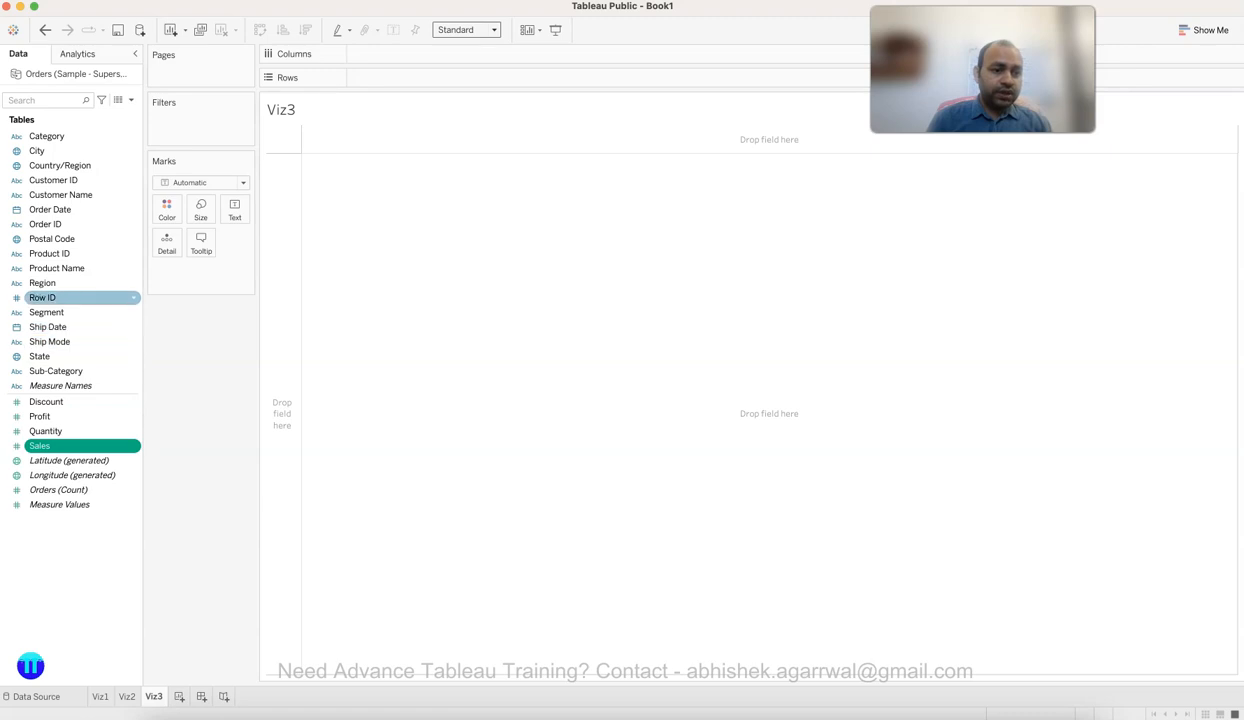
pyautogui.keyDown('super'); pyautogui.click(48, 356); pyautogui.keyUp('super')
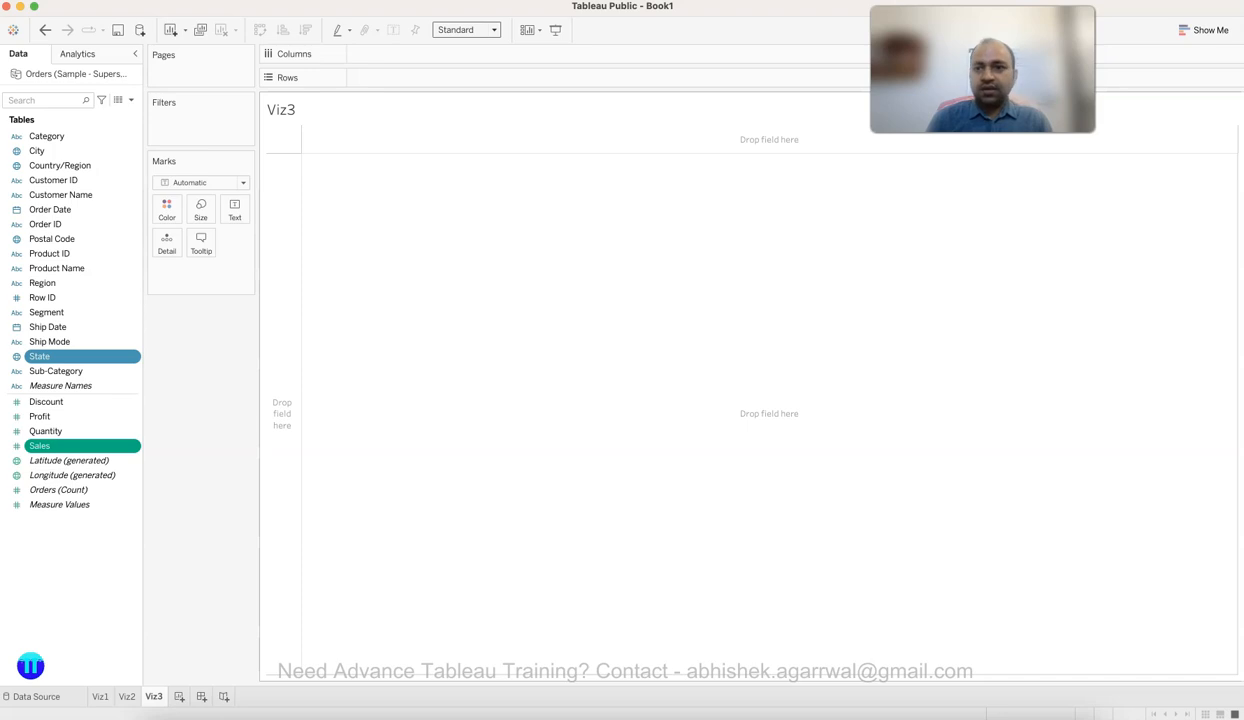
pyautogui.click(1204, 30)
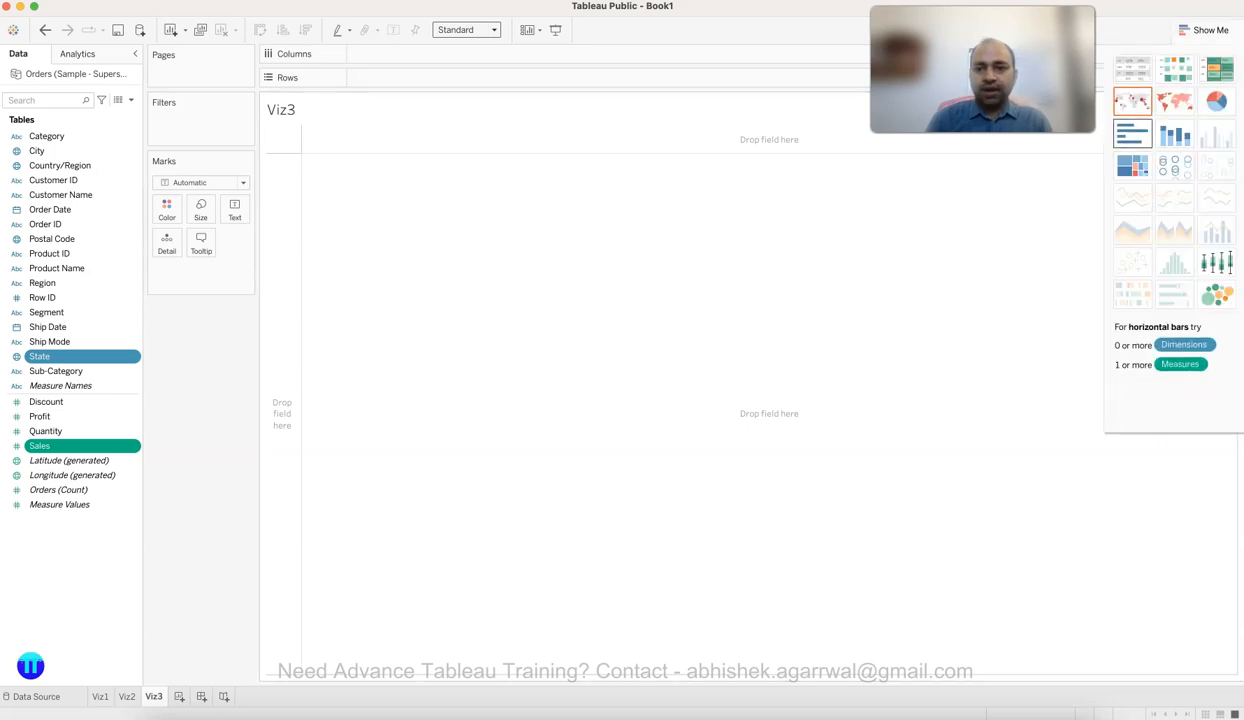
pyautogui.click(1132, 133)
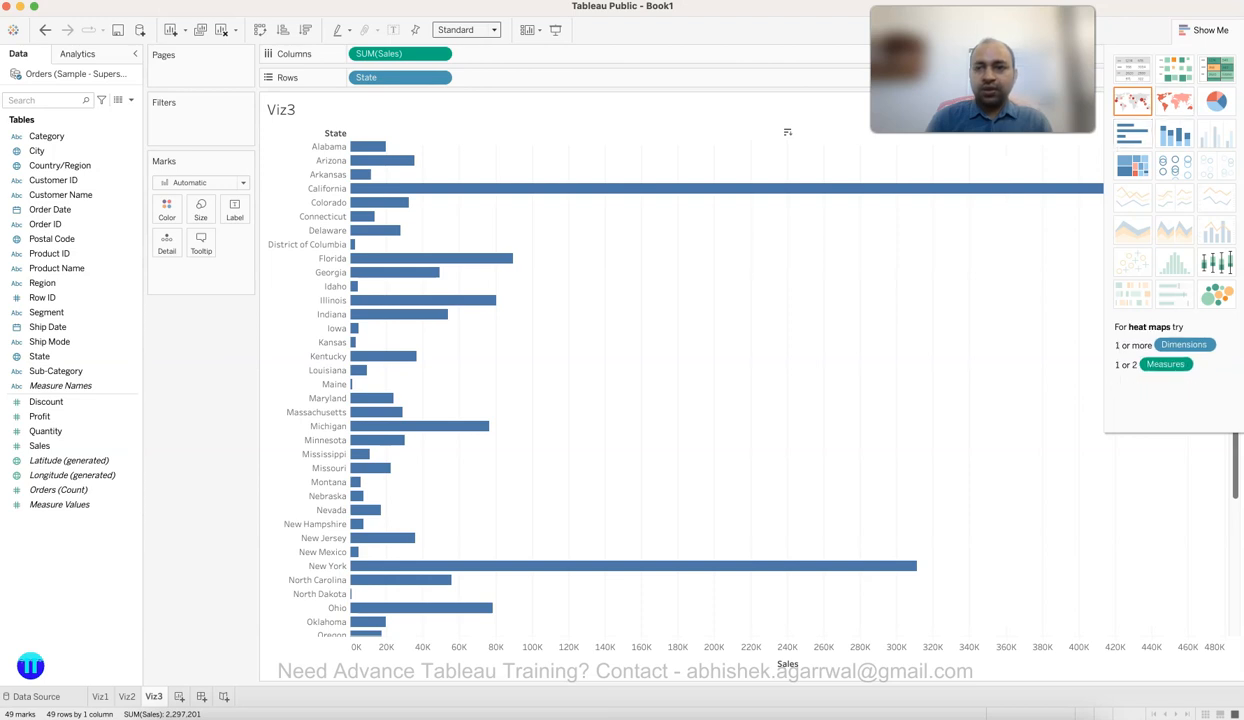
pyautogui.click(1204, 30)
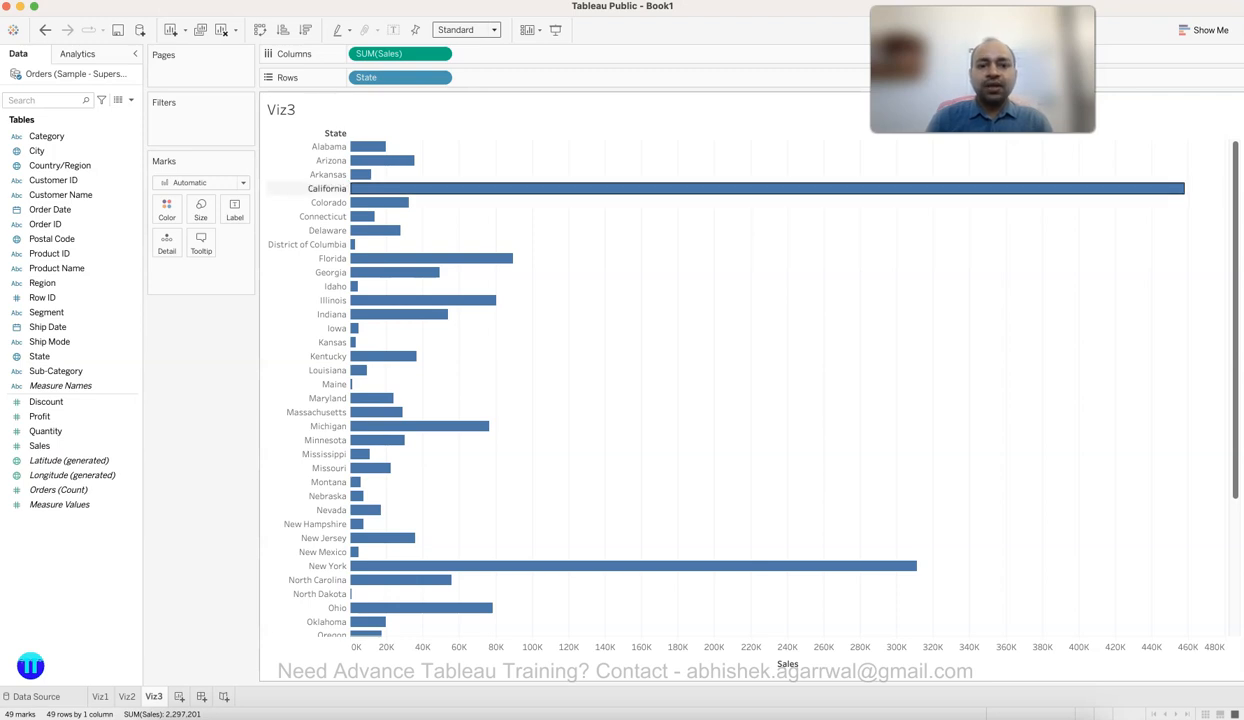
# Step: Examine the sales bars of individual states such as California, Delaware and Florida, and look through the whole chart
pyautogui.moveTo(1158, 192)
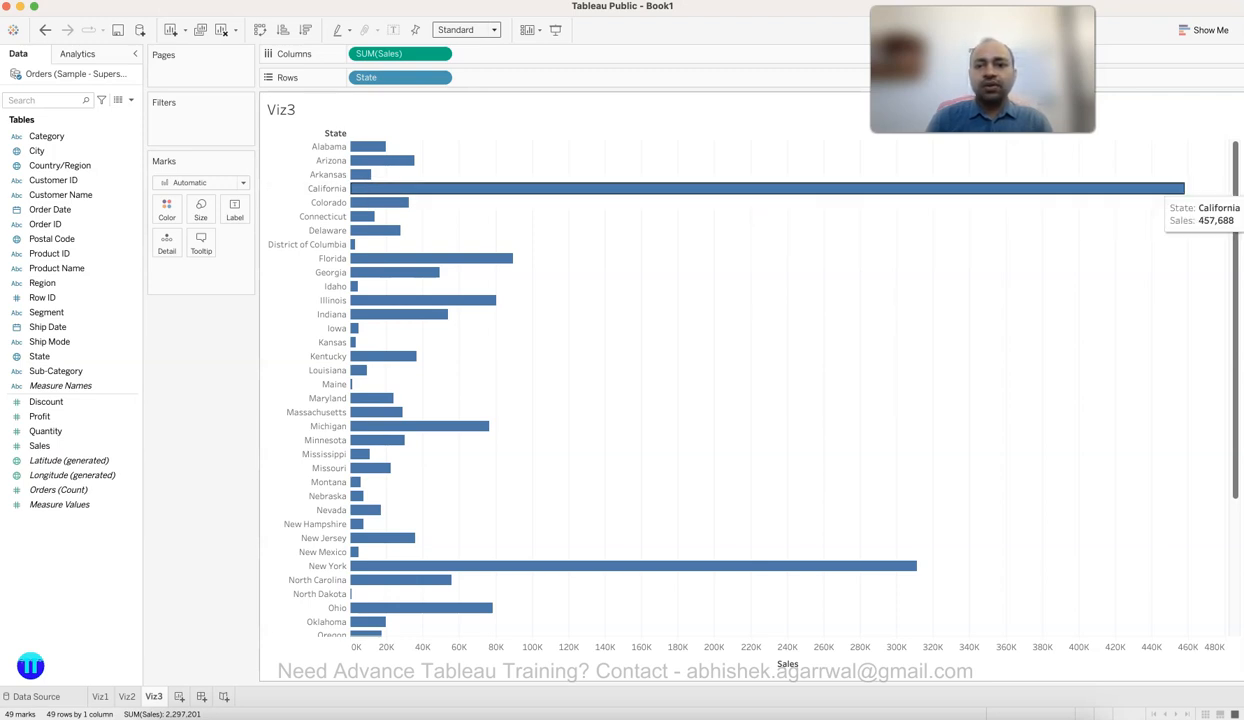
pyautogui.moveTo(447, 567)
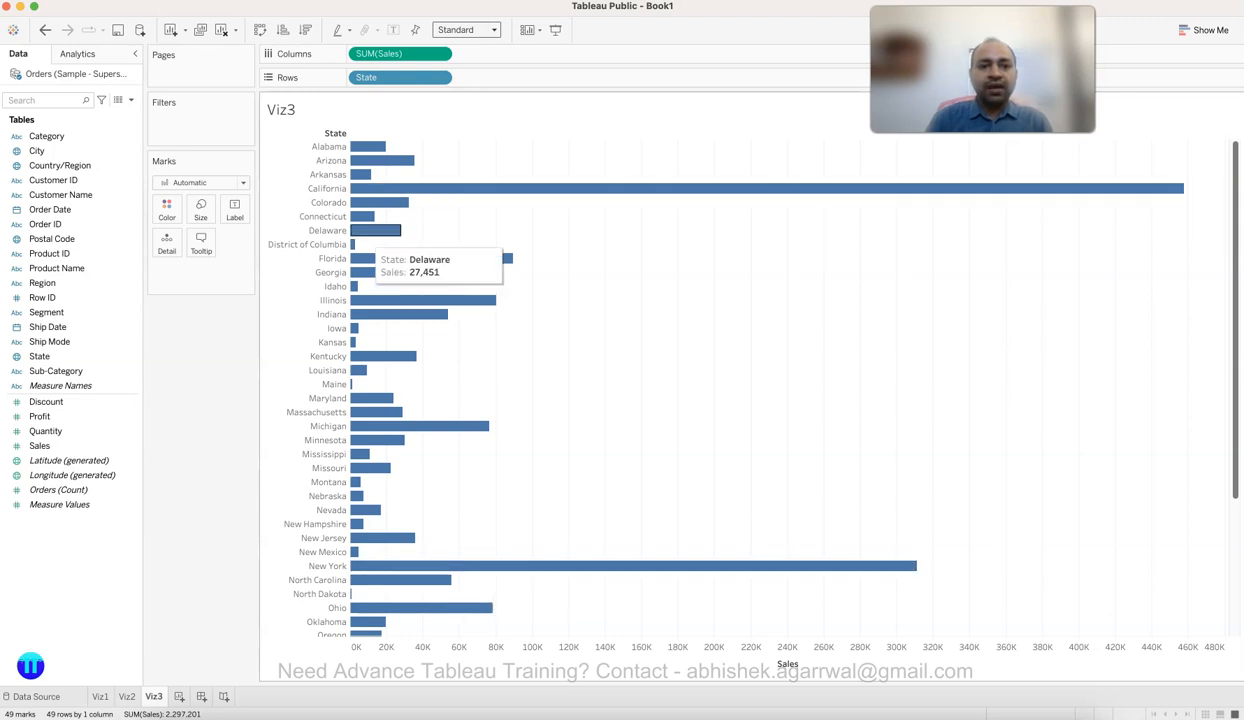
pyautogui.moveTo(405, 206)
pyautogui.moveTo(394, 232)
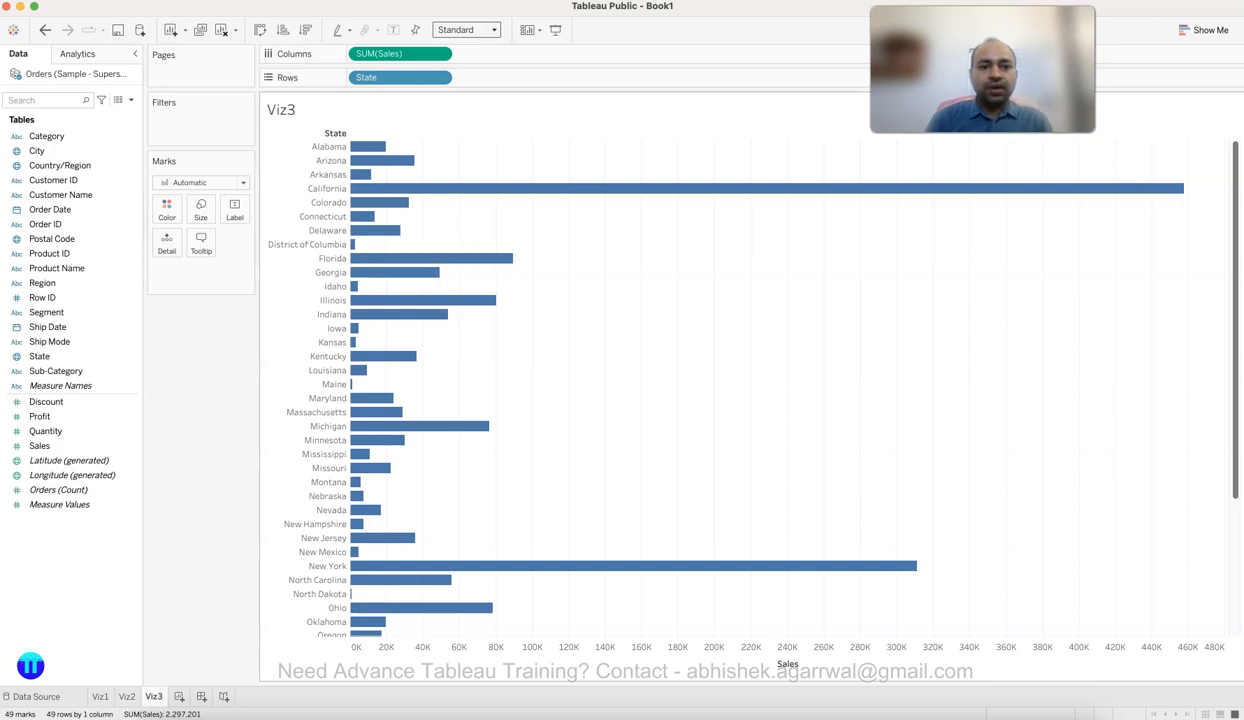
pyautogui.moveTo(405, 261)
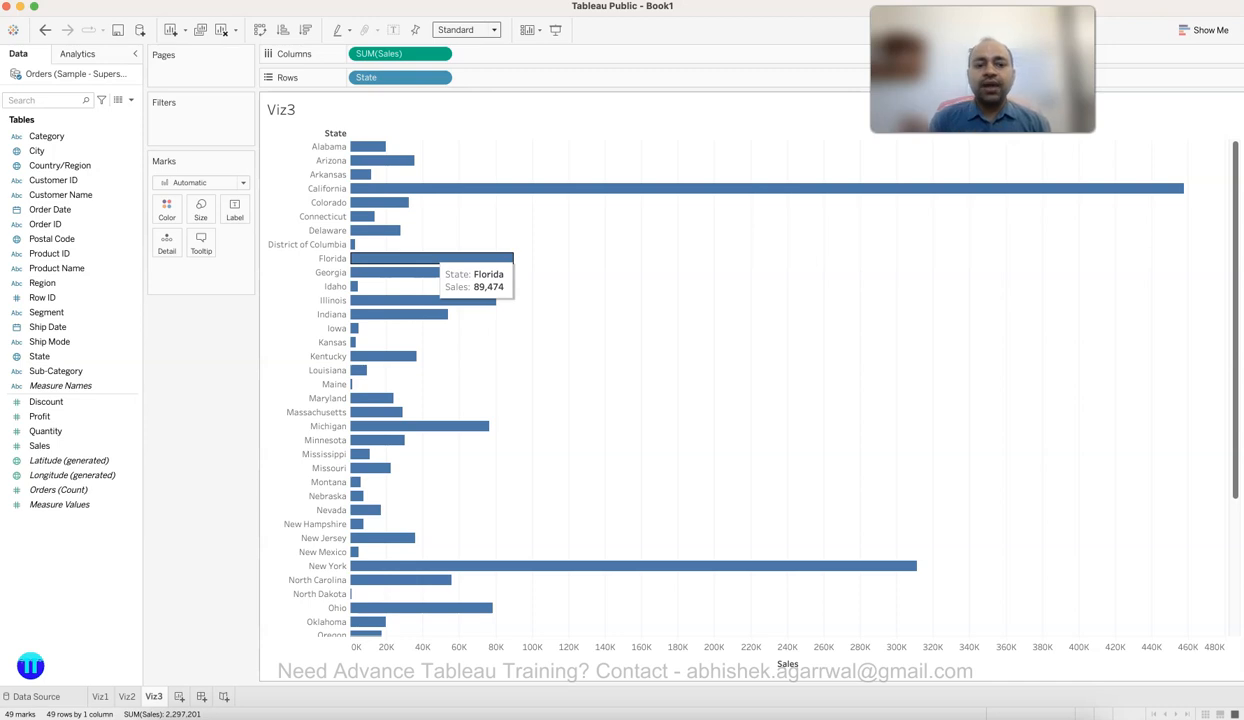
pyautogui.scroll(-1, 436, 260)
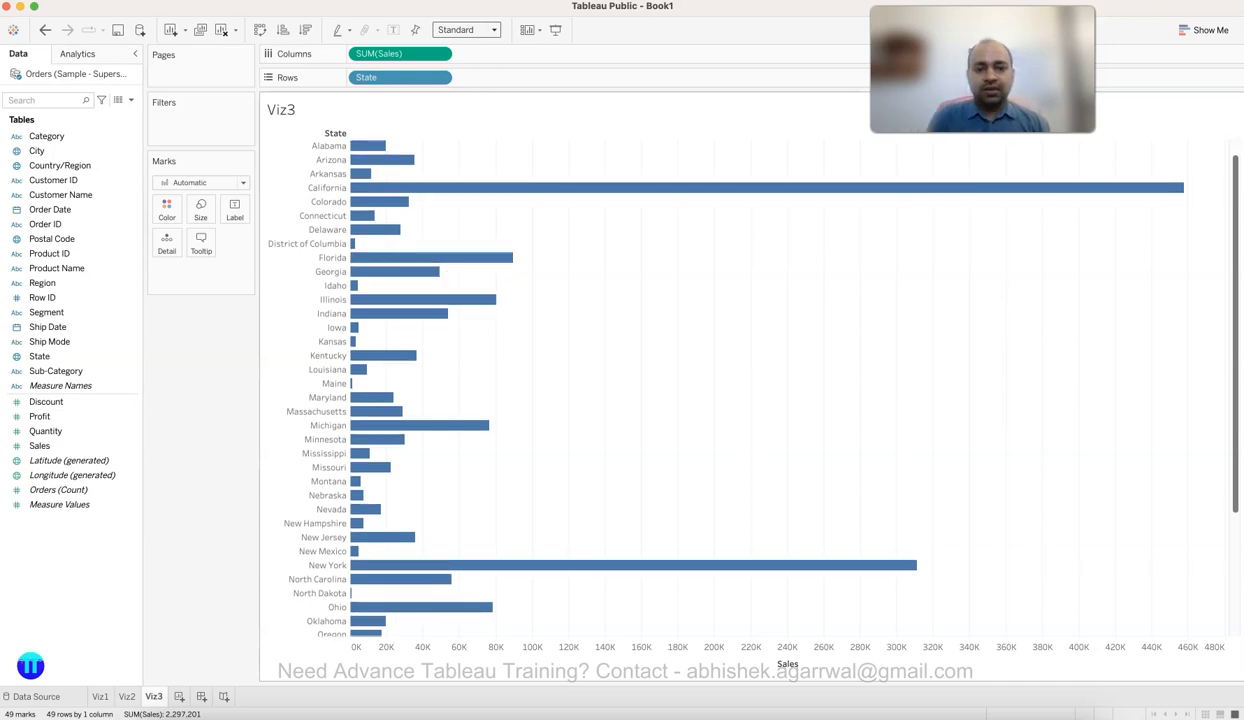
pyautogui.scroll(-5, 436, 260)
pyautogui.scroll(5, 436, 260)
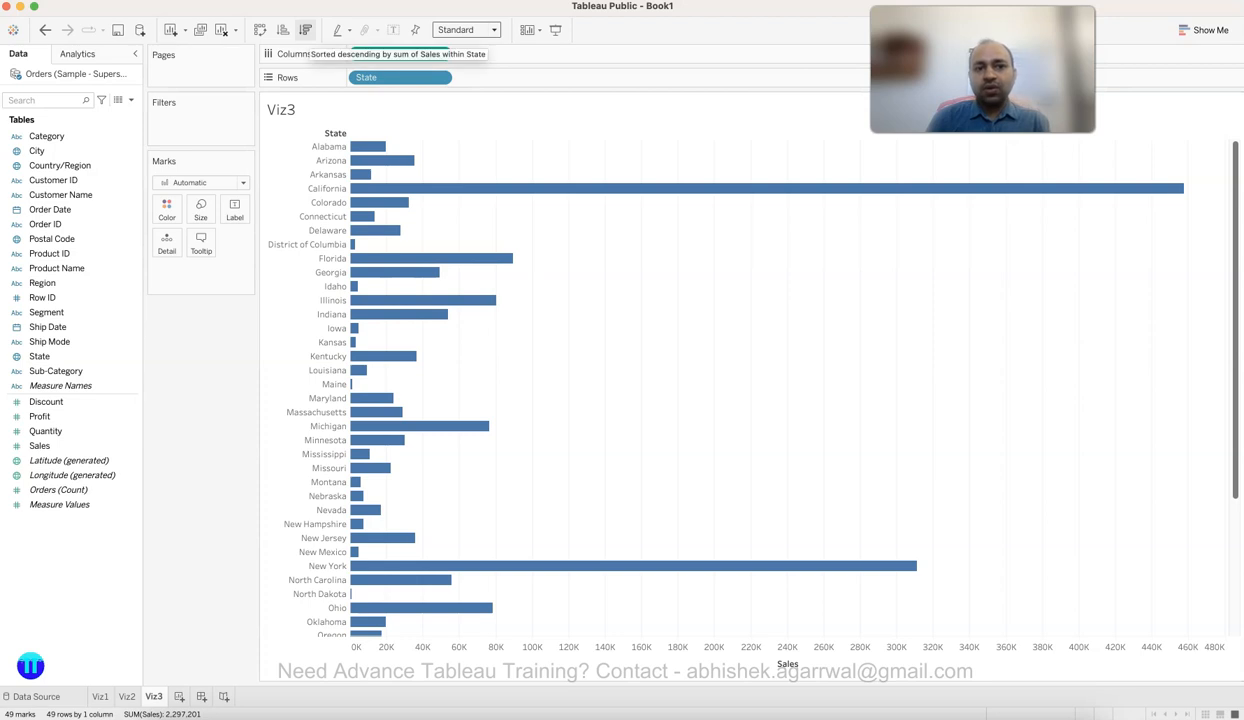
# Step: Sort the states in descending order of Sales and show mark labels on the bars
pyautogui.click(305, 30)
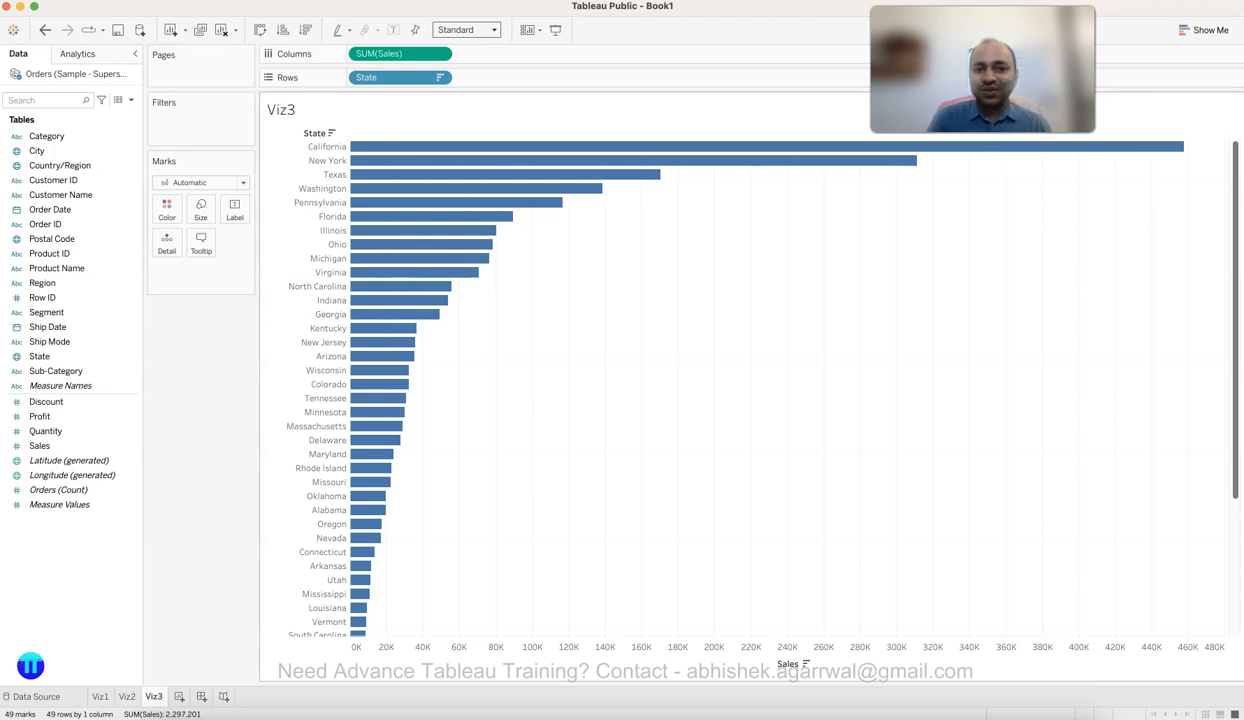
pyautogui.moveTo(505, 217)
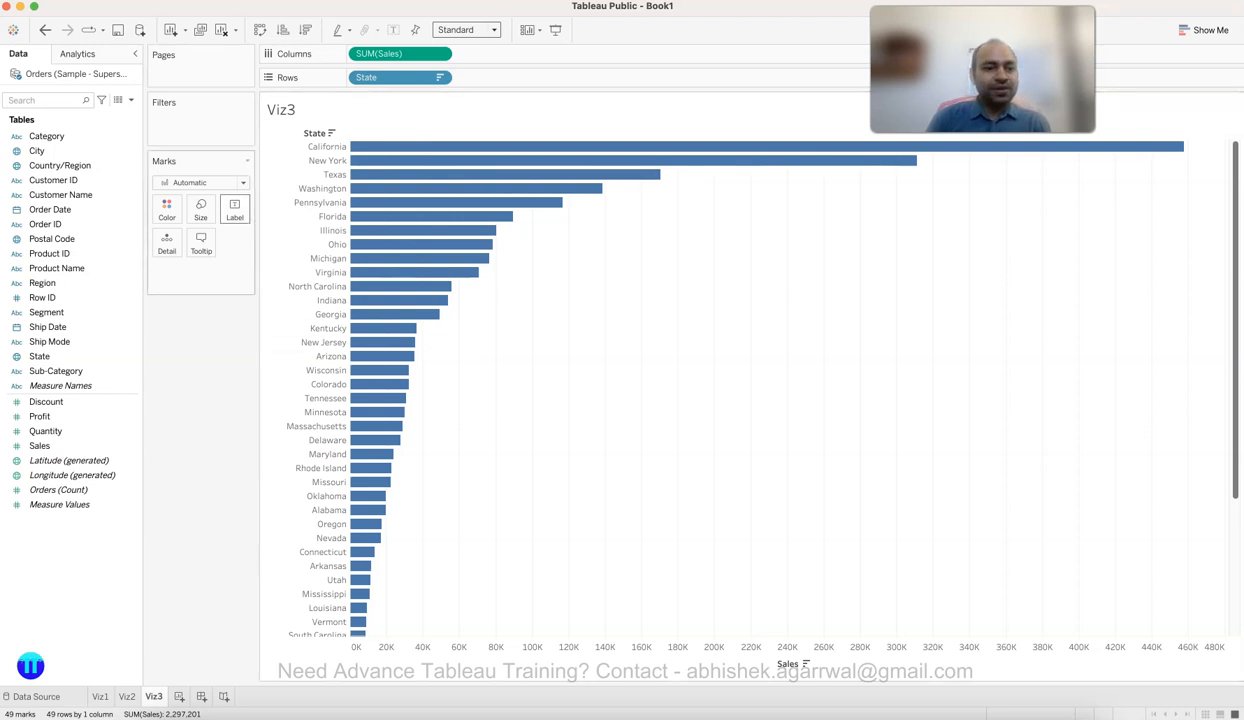
pyautogui.click(234, 210)
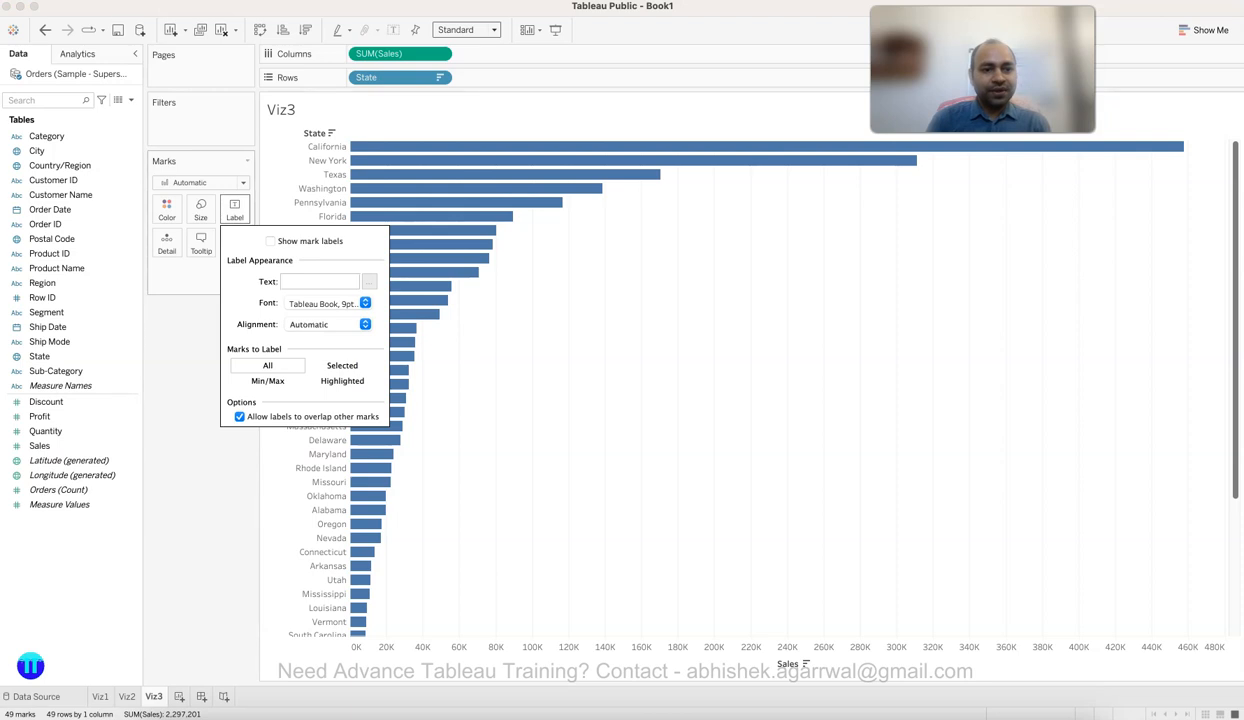
pyautogui.click(270, 241)
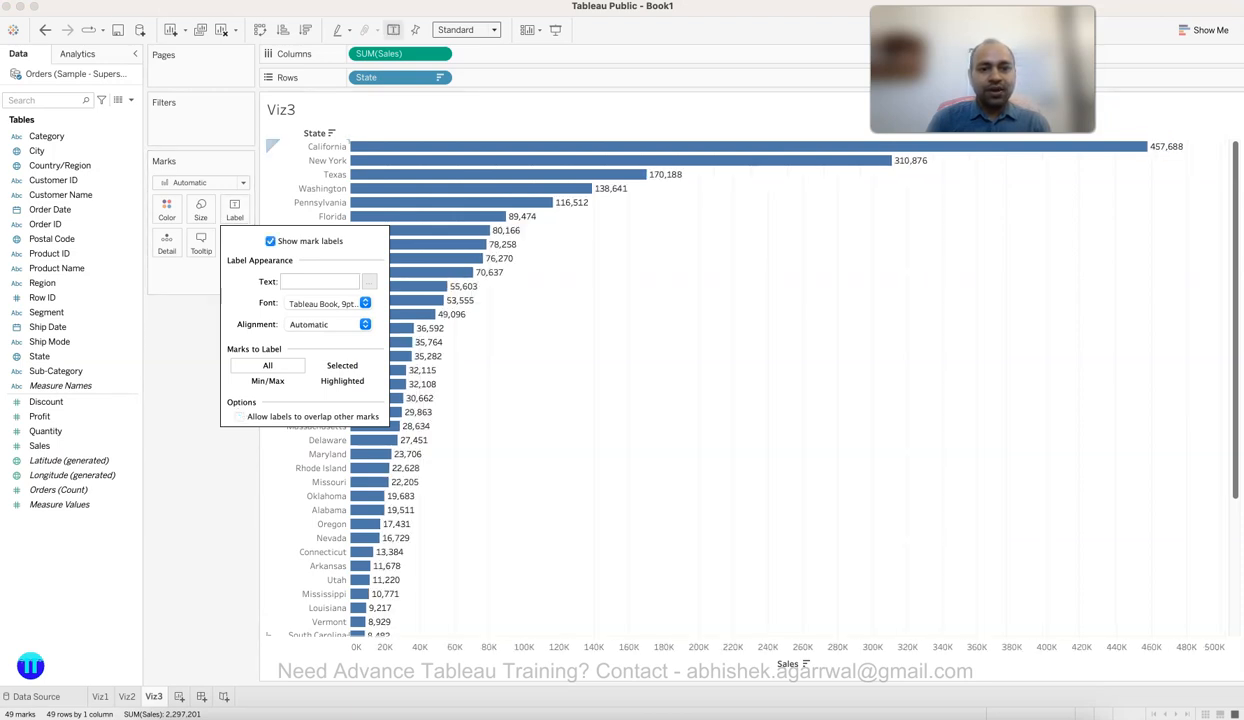
pyautogui.press('Escape')
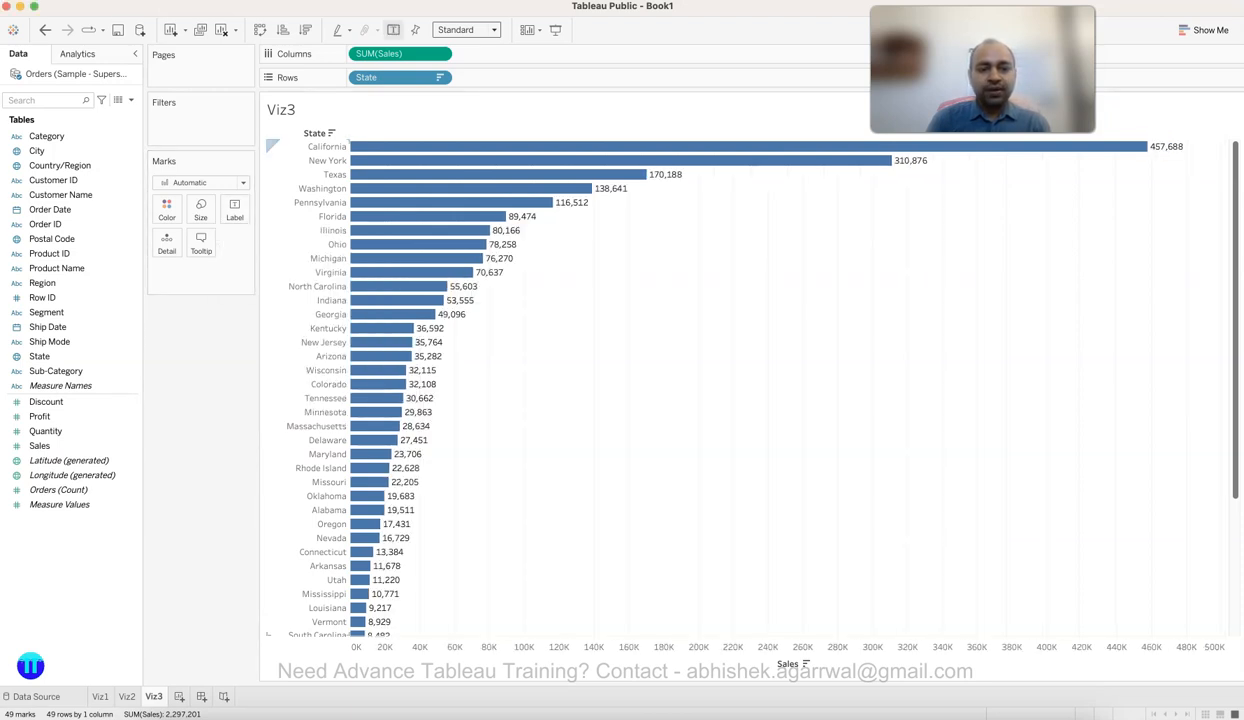
pyautogui.moveTo(1140, 148)
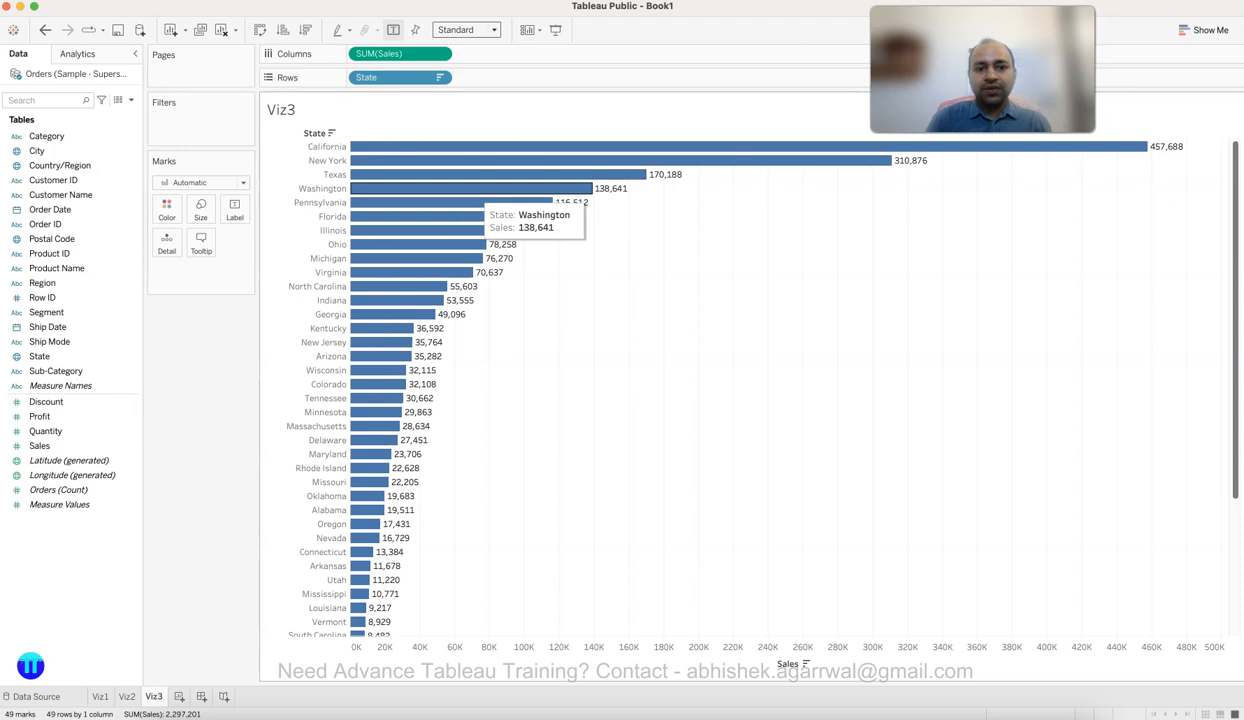
pyautogui.moveTo(362, 556)
pyautogui.moveTo(398, 414)
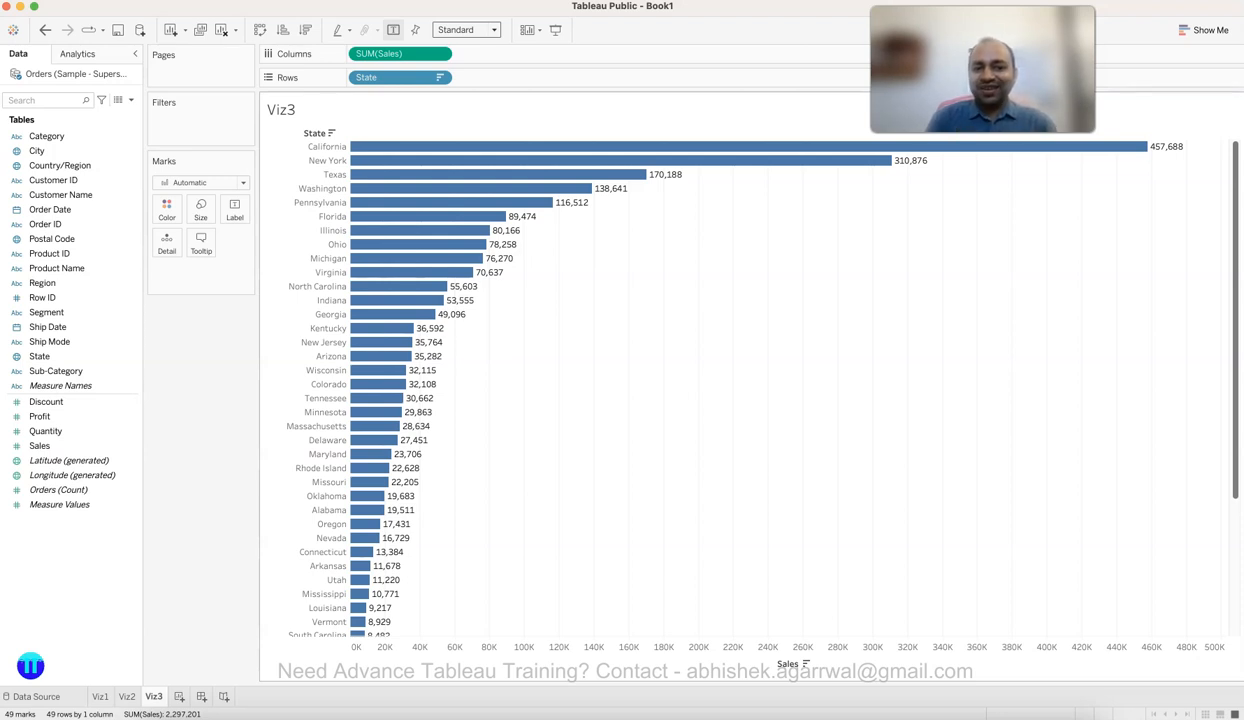
pyautogui.moveTo(640, 176)
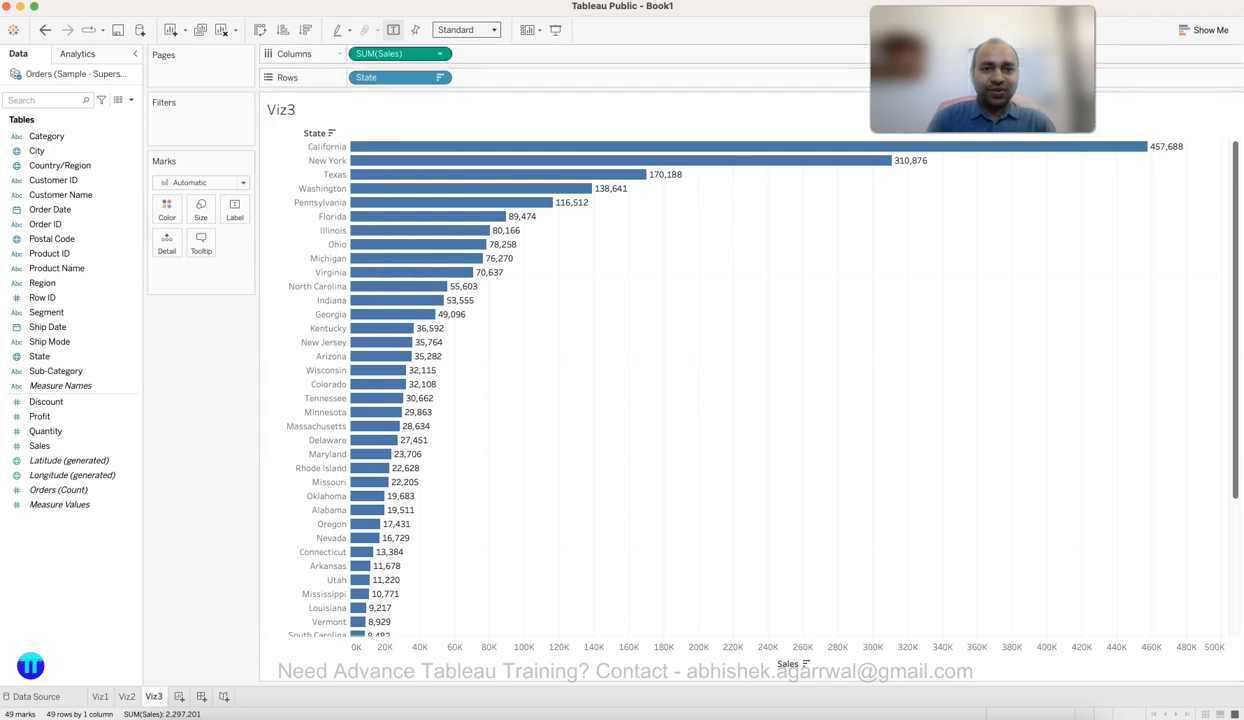
# Step: Format the numbers of SUM(Sales) in the pane as Currency (Custom) with the $ prefix
pyautogui.click(439, 53)
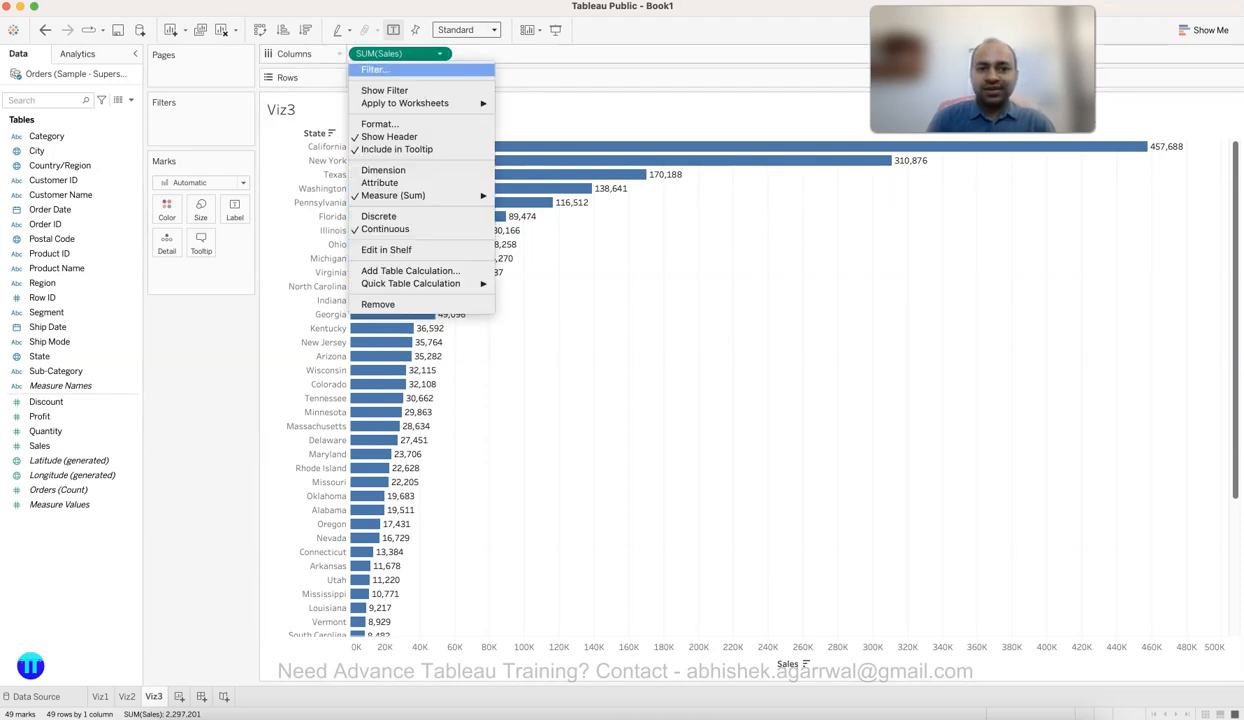
pyautogui.click(379, 123)
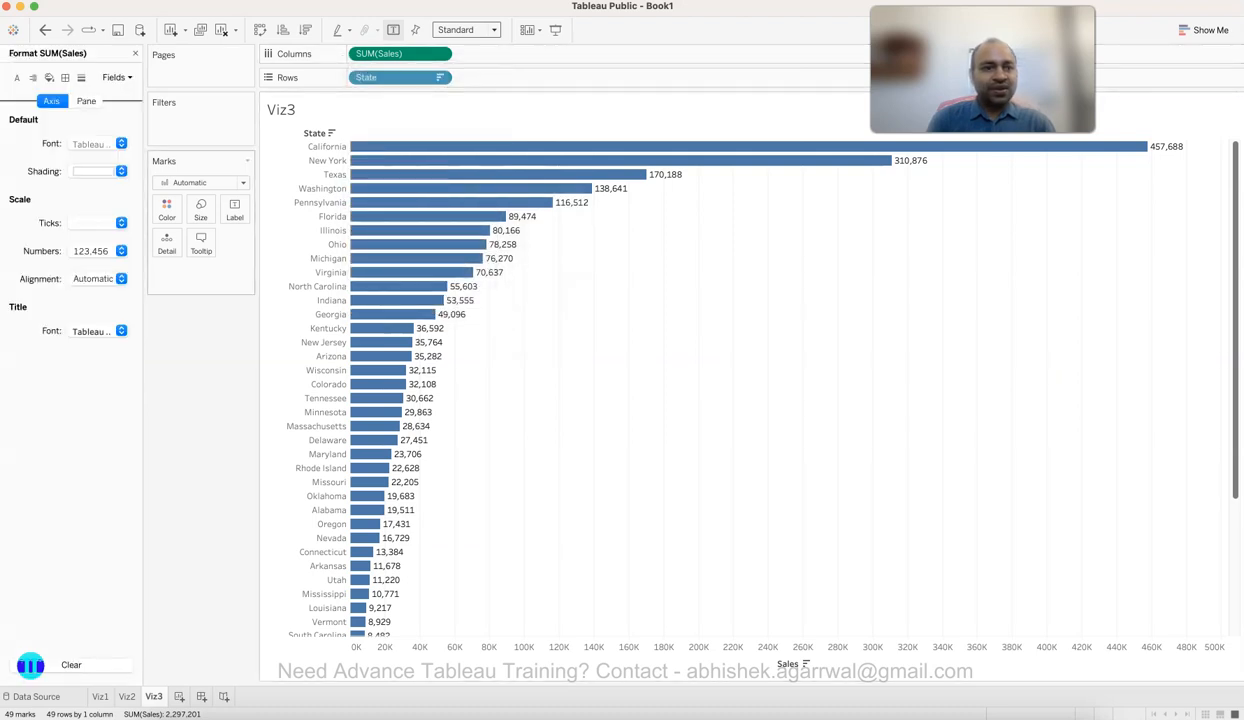
pyautogui.click(116, 77)
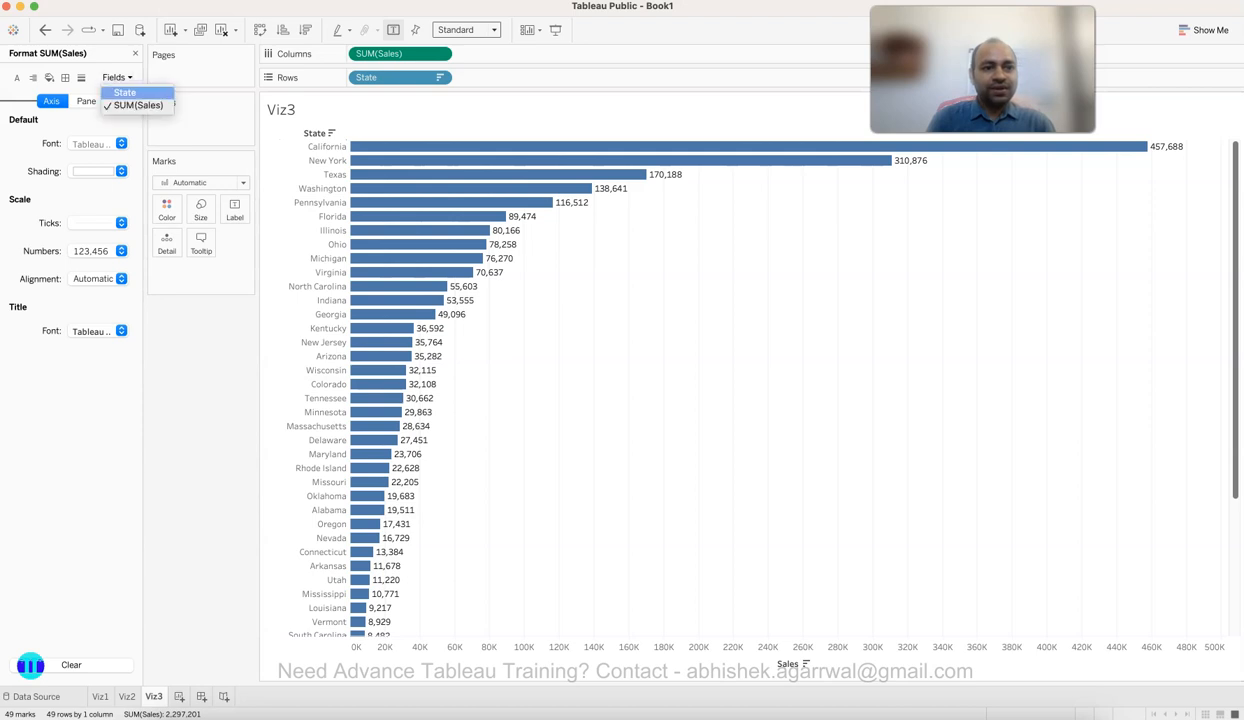
pyautogui.click(117, 78)
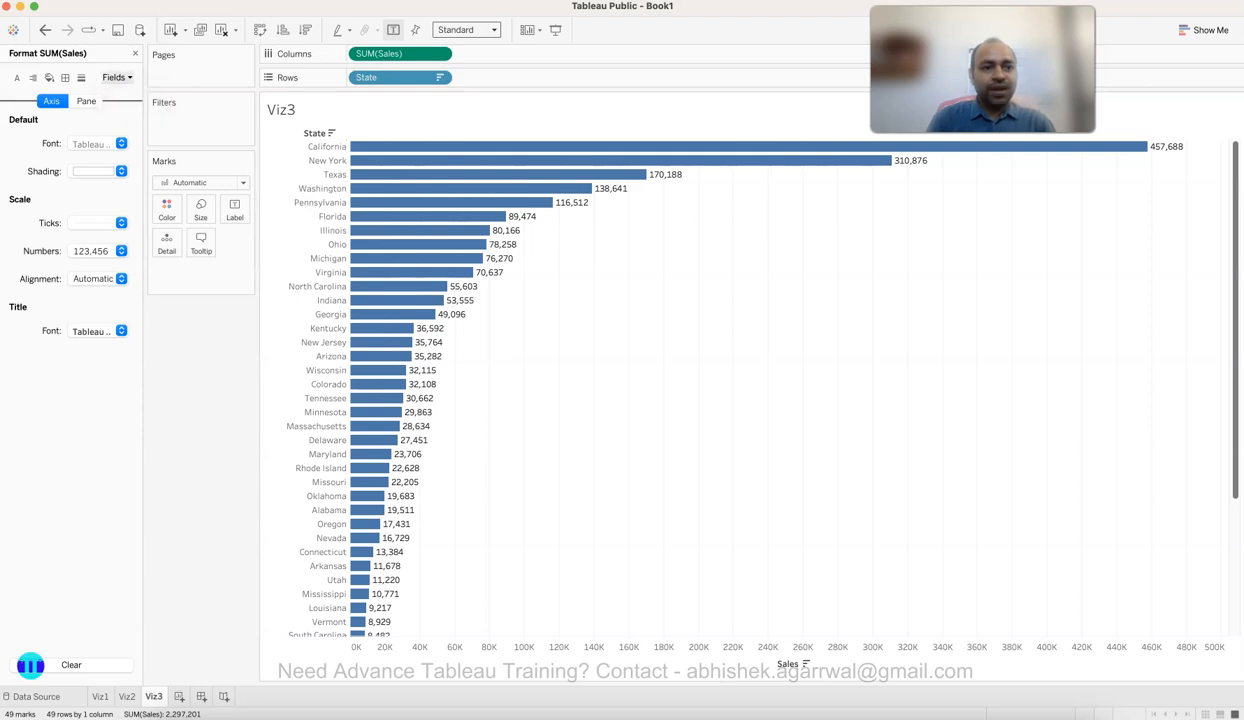
pyautogui.click(86, 101)
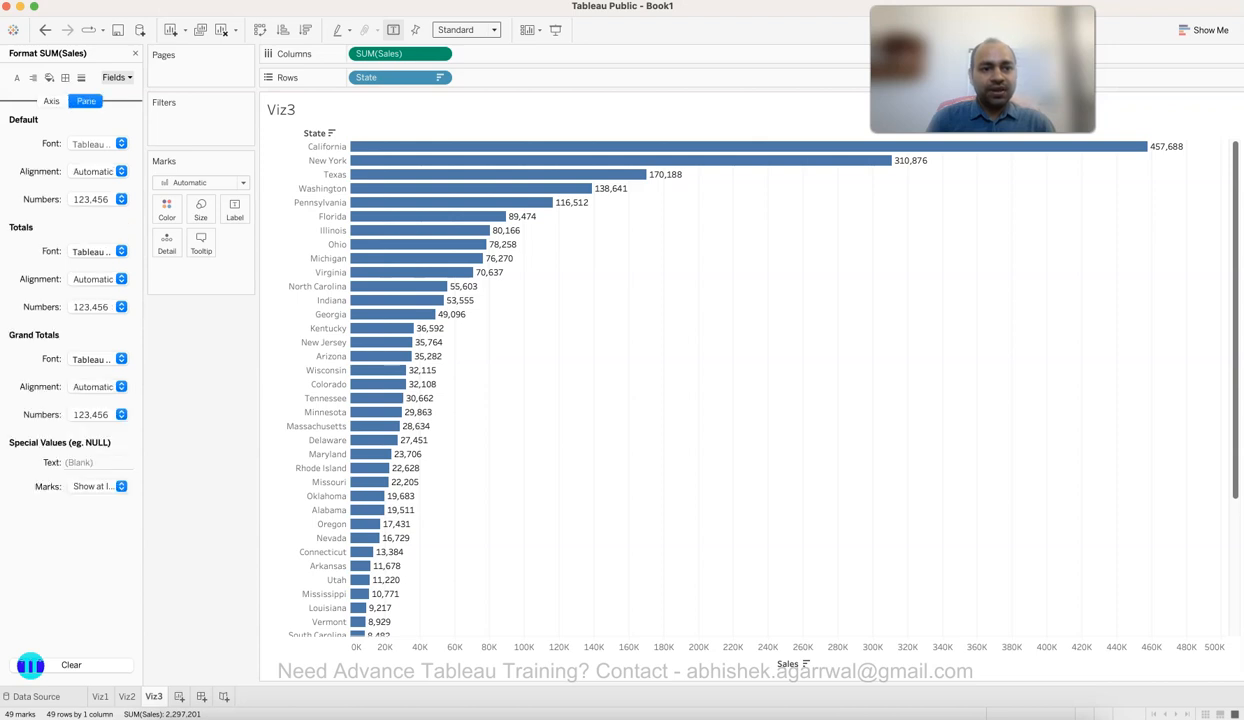
pyautogui.click(97, 199)
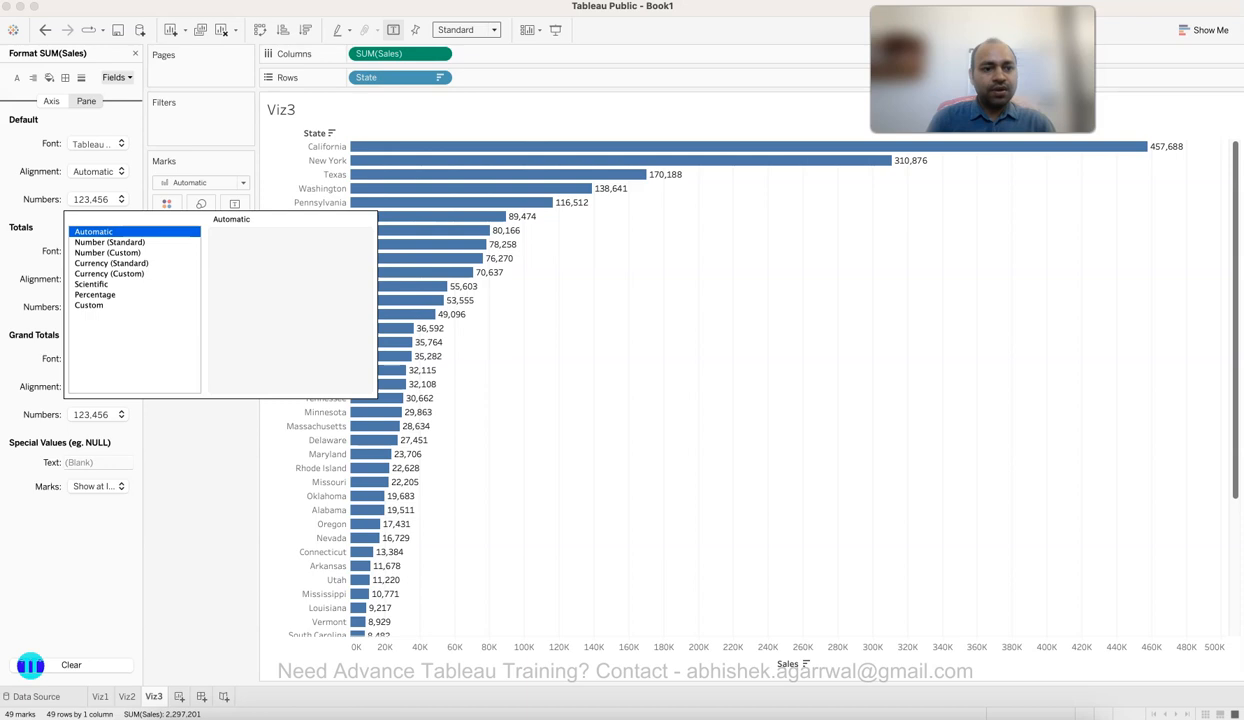
pyautogui.click(109, 274)
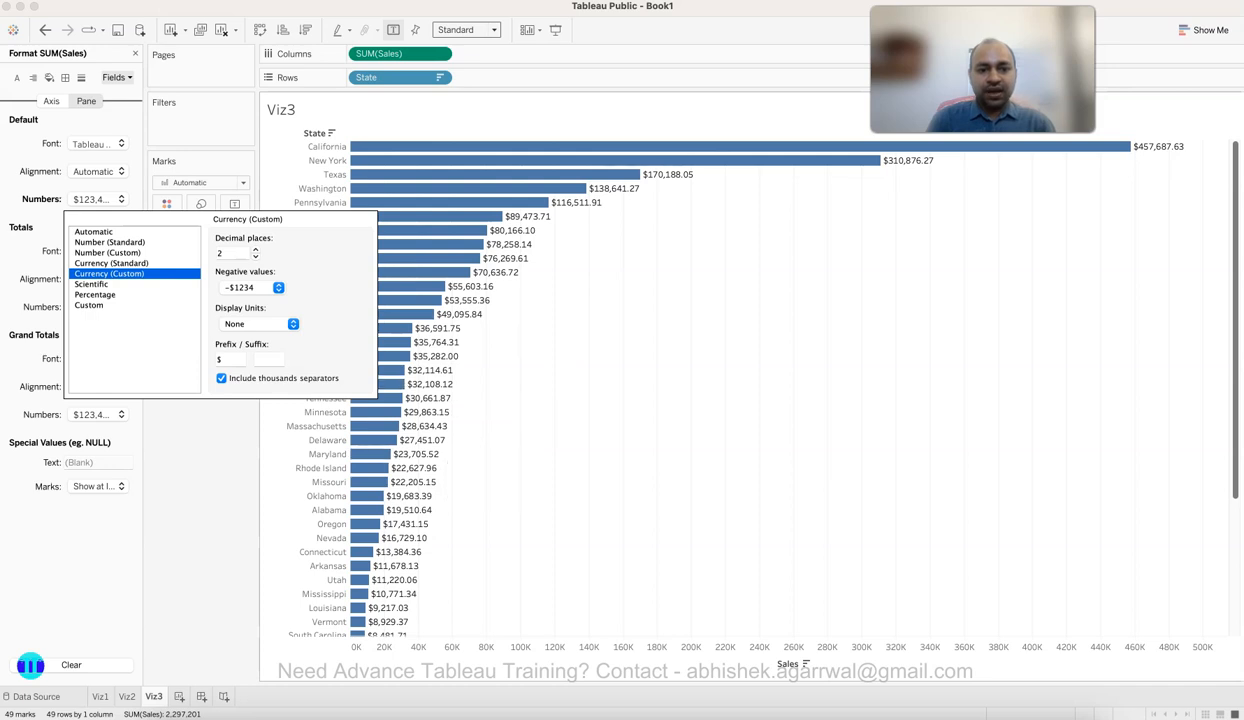
pyautogui.click(640, 440)
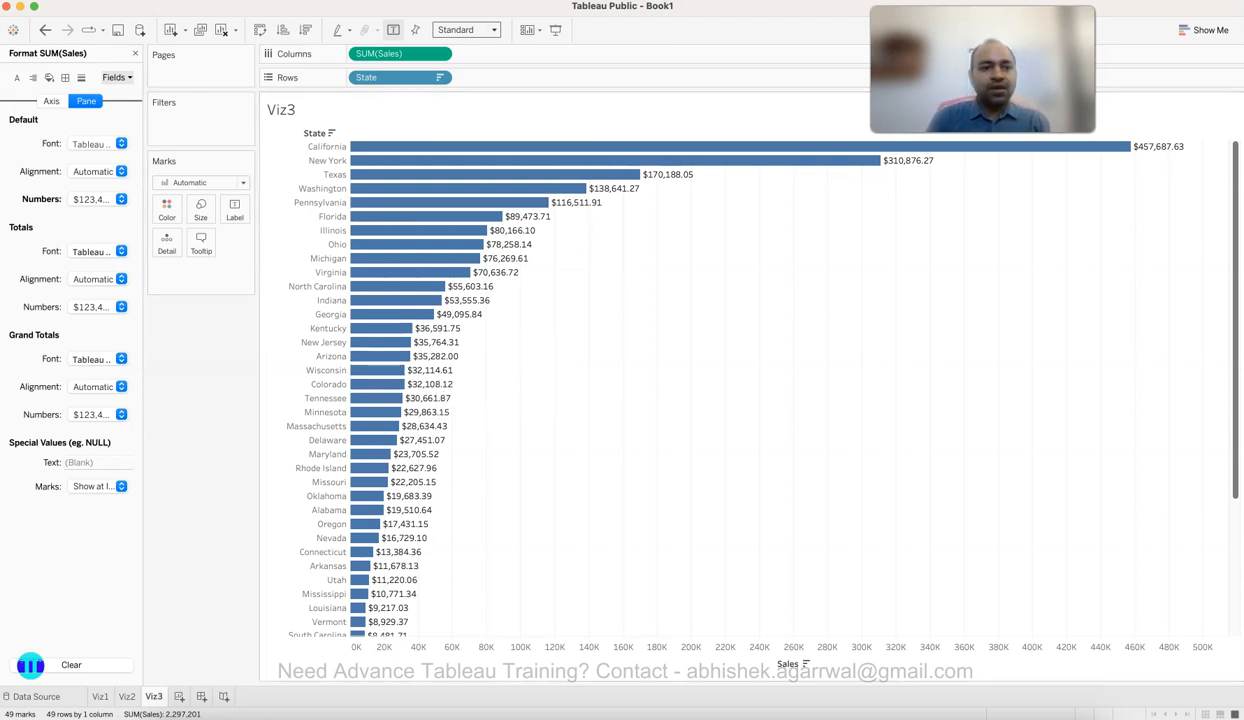
# Step: Set the currency labels to 0 decimal places with display units of Thousands (K), and close the formatting settings
pyautogui.click(121, 199)
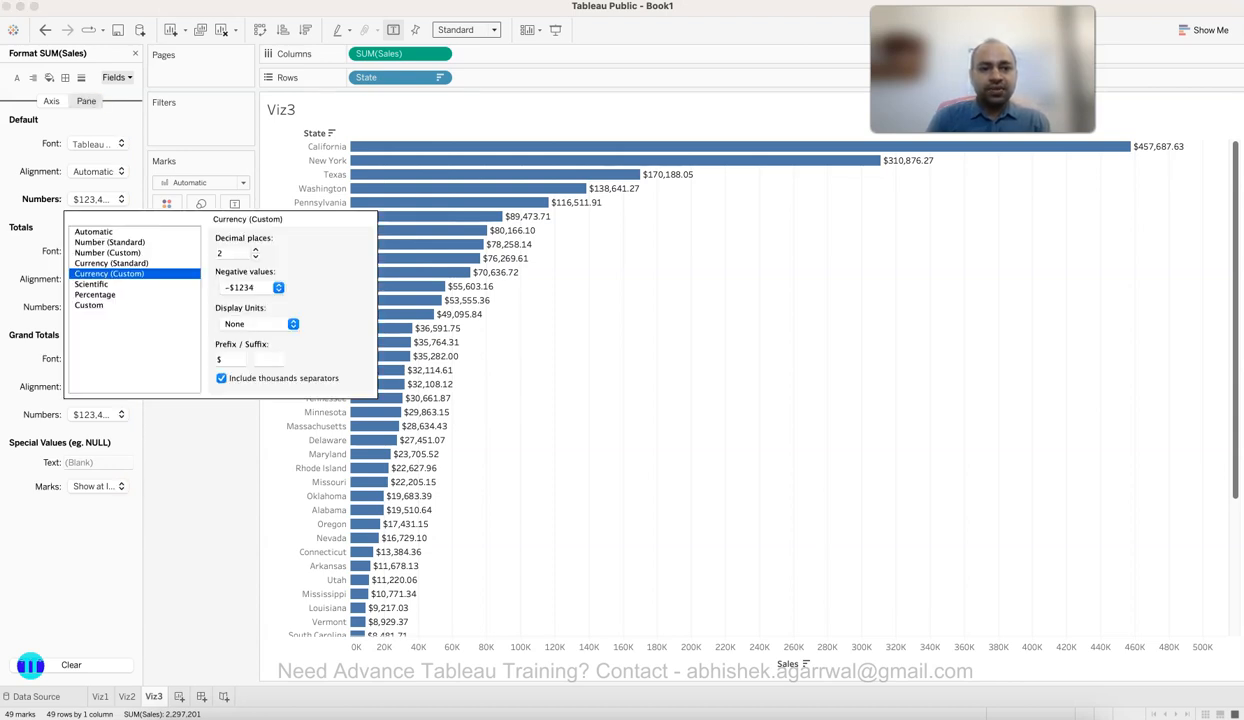
pyautogui.click(256, 257)
pyautogui.click(256, 257)
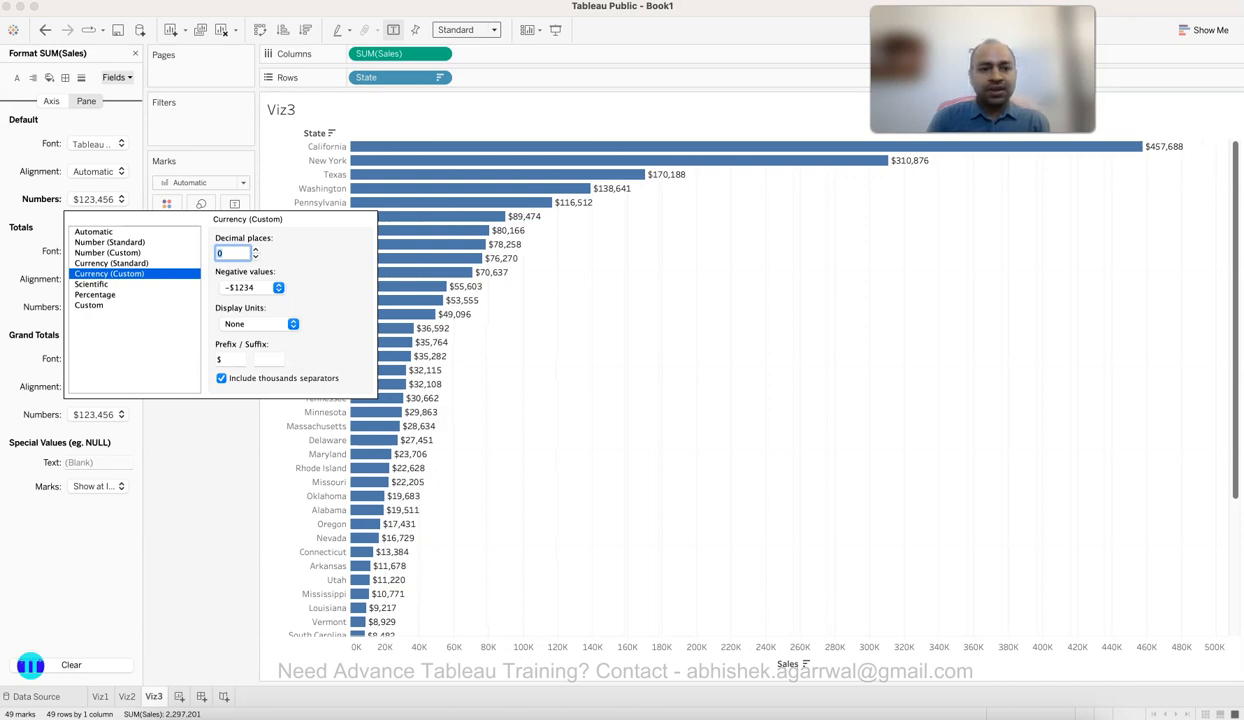
pyautogui.click(292, 324)
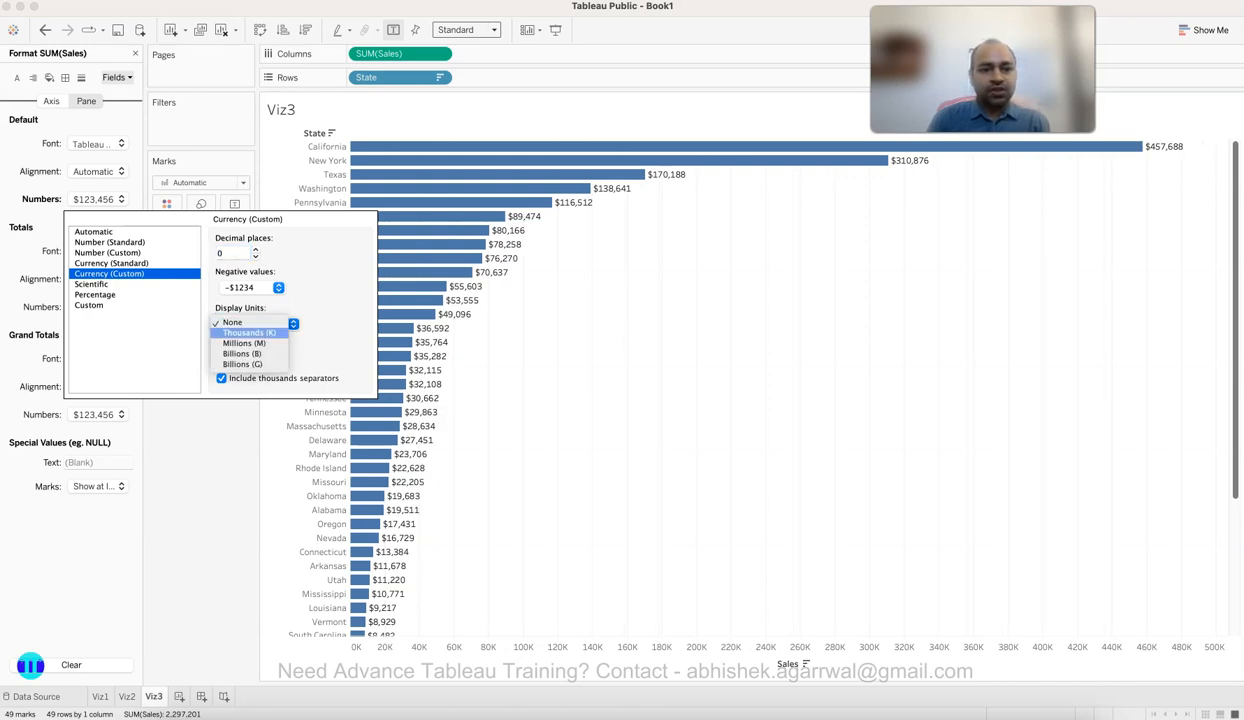
pyautogui.click(249, 332)
pyautogui.press('Escape')
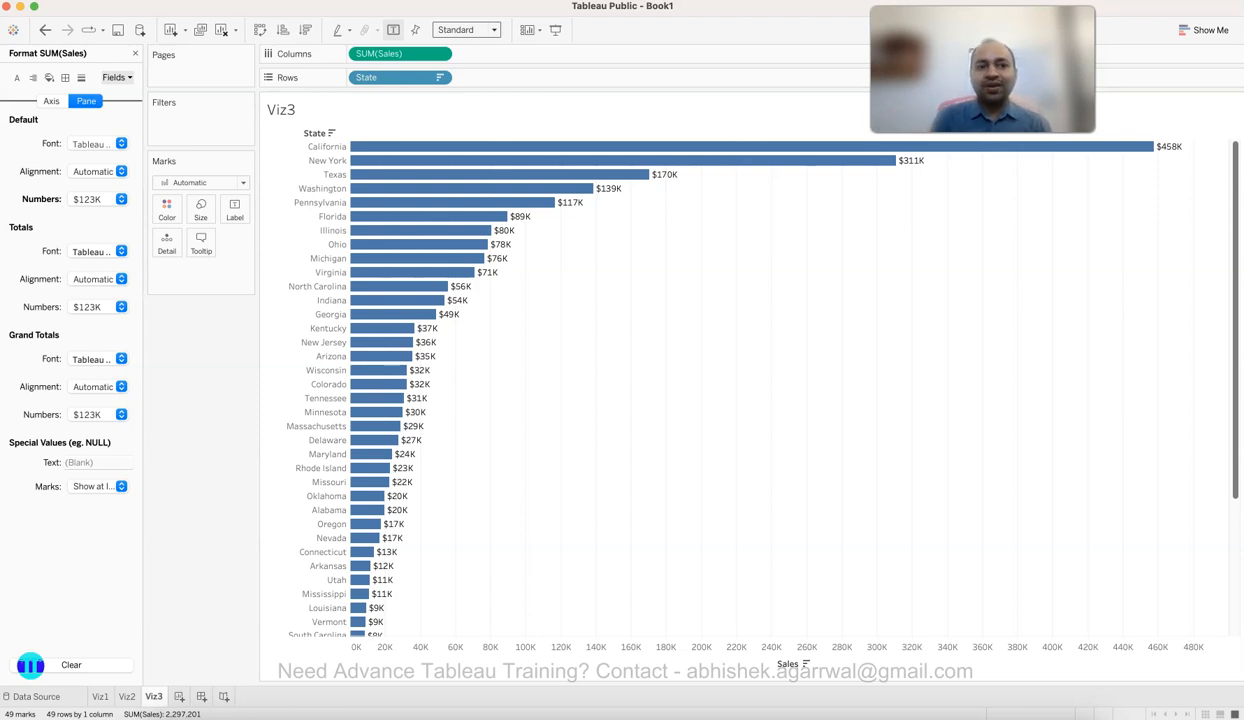
pyautogui.click(135, 53)
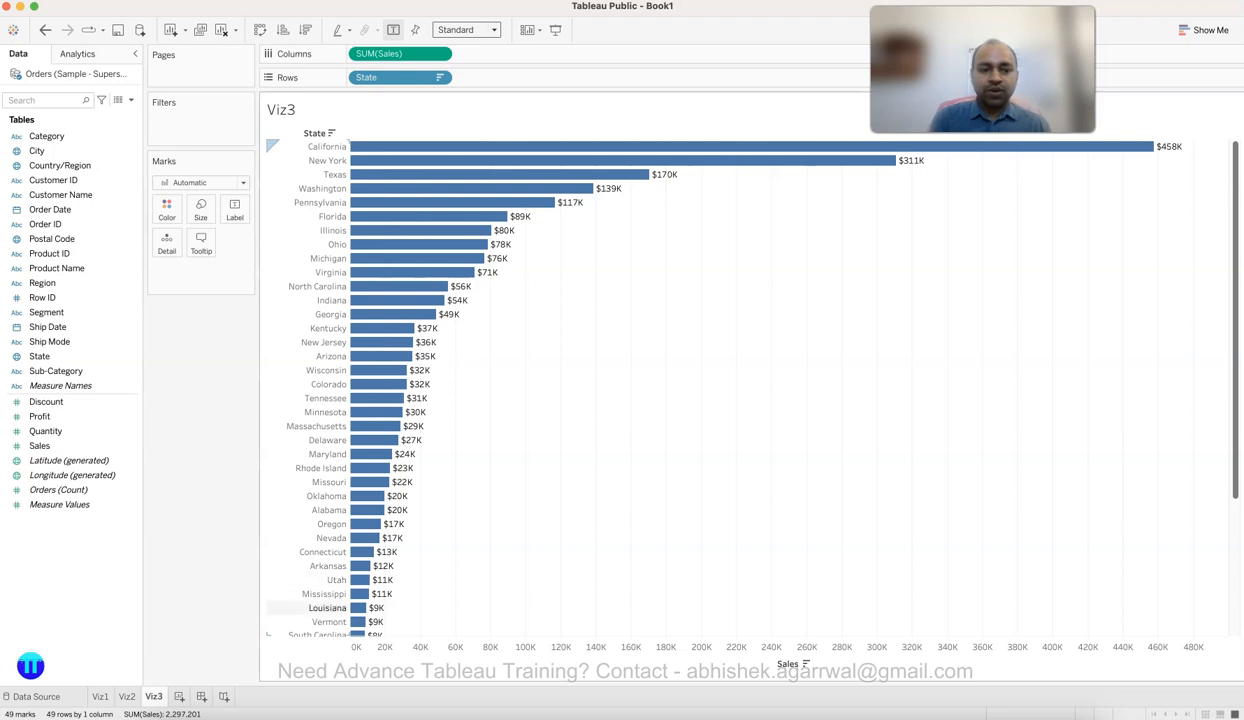
# Step: Add a new worksheet after Viz3 and switch to the PowerPoint slides to read the next question
pyautogui.press('super+t')
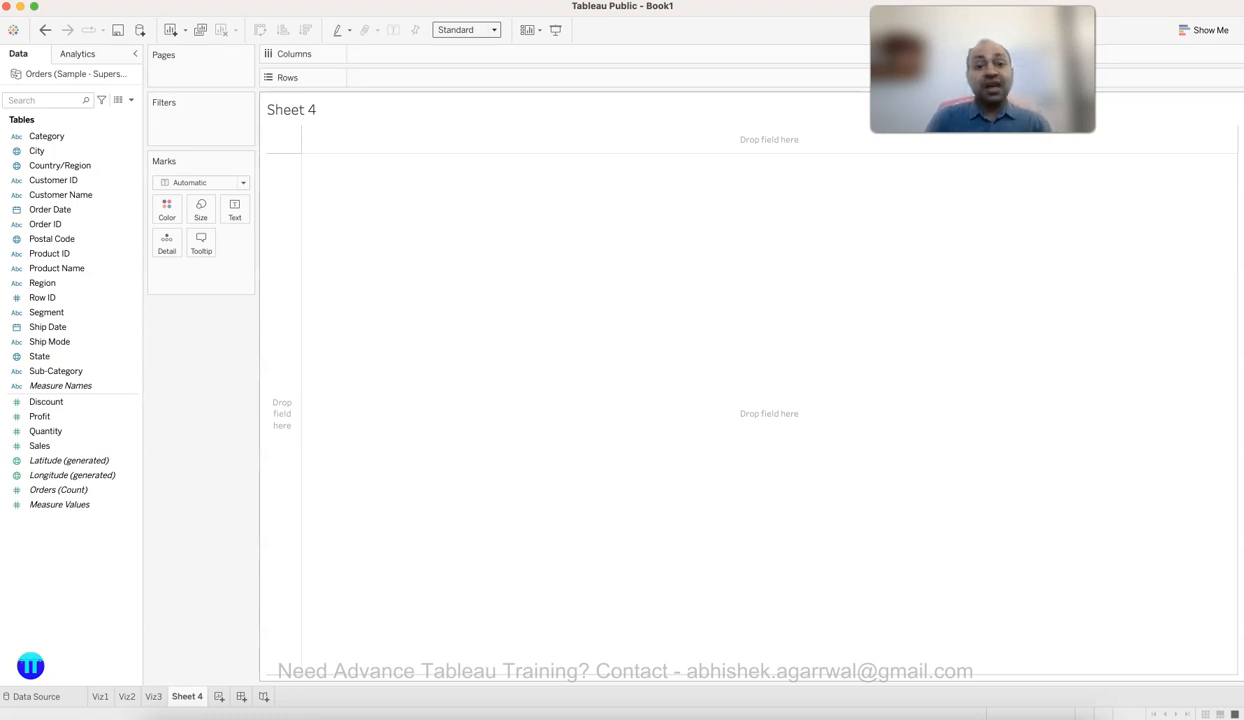
pyautogui.press('super+Tab')
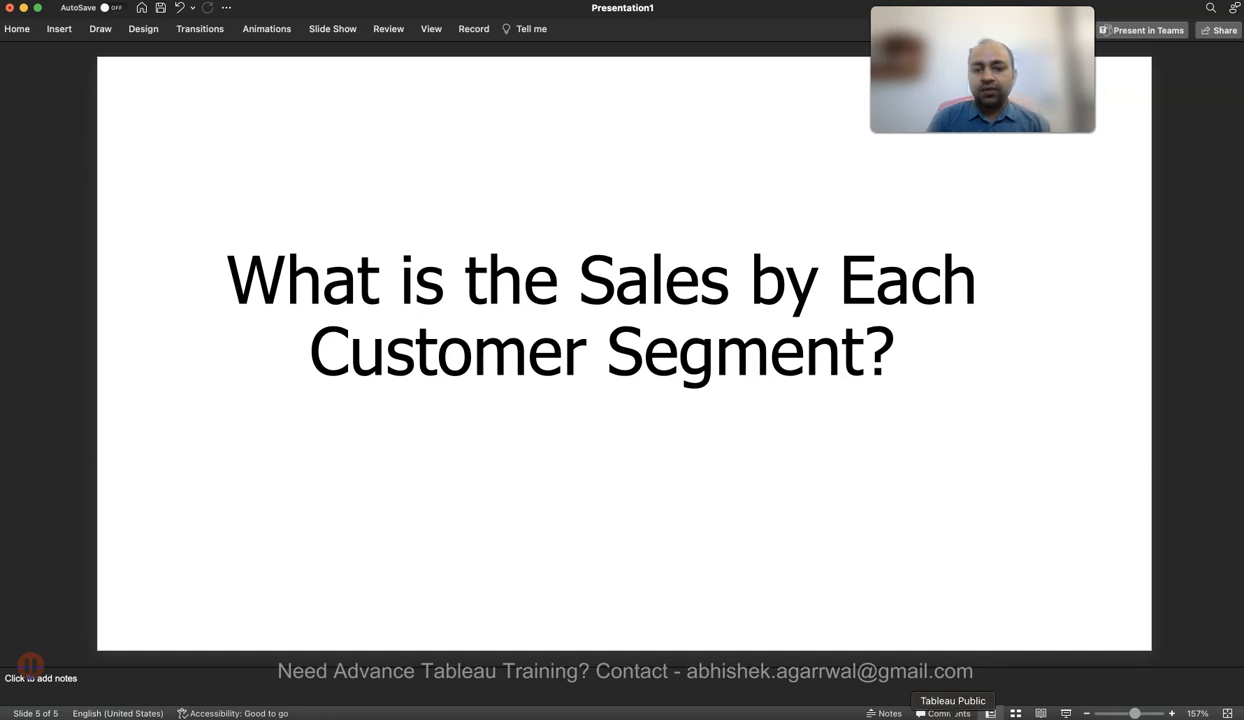
# Step: Switch back to Tableau Public and rename Sheet 4 as Viz4
pyautogui.click(926, 712)
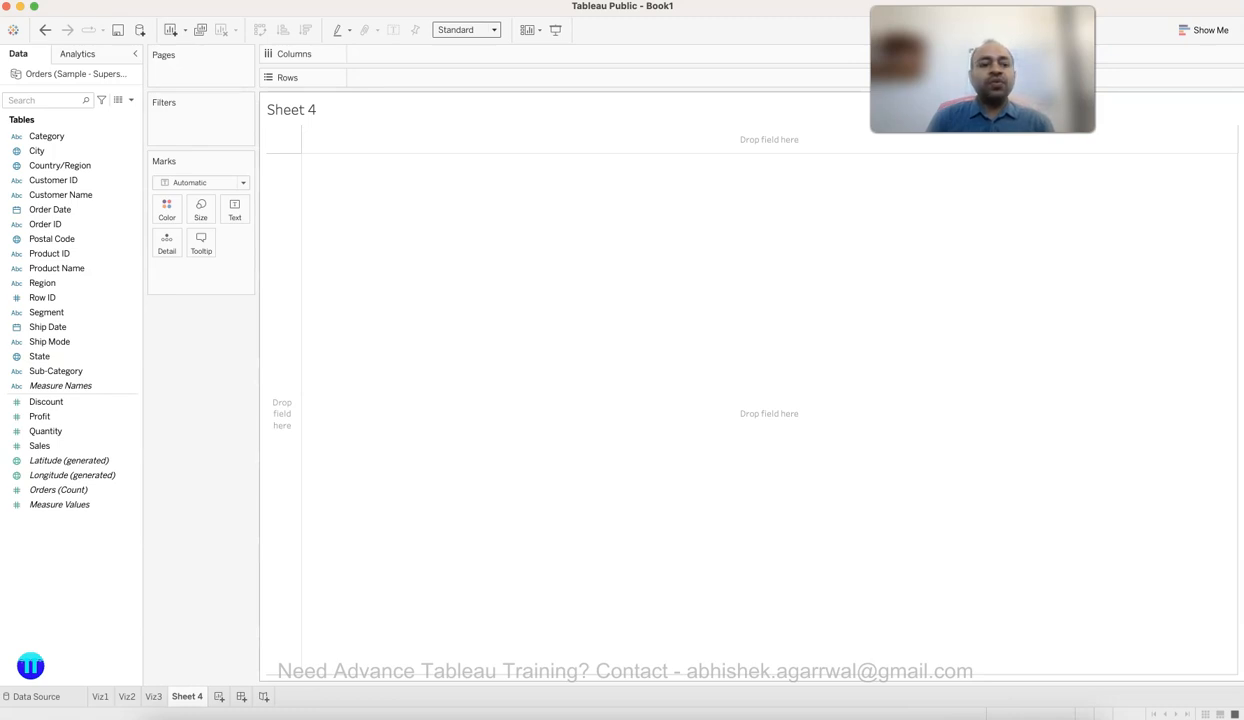
pyautogui.doubleClick(187, 696)
pyautogui.write('Viz4')
pyautogui.press('Return')
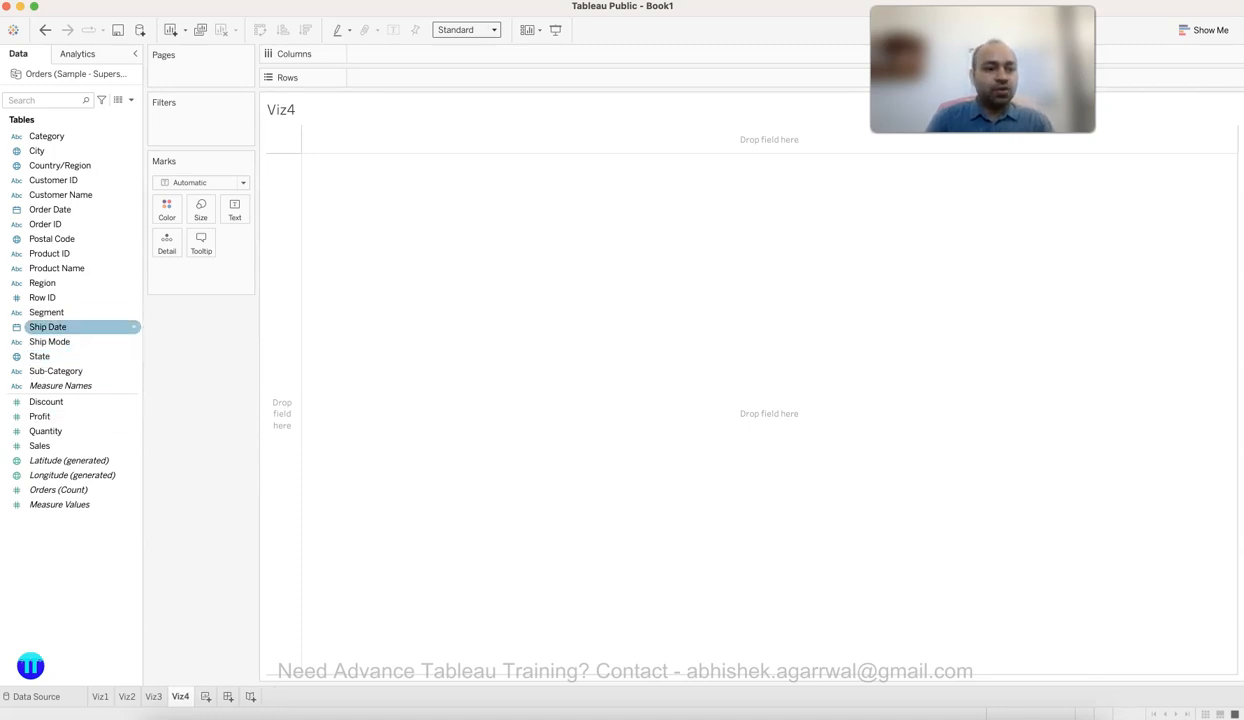
# Step: Try out a chart of Sales on Rows by Segment on Columns, and remove both fields from the view
pyautogui.click(46, 312)
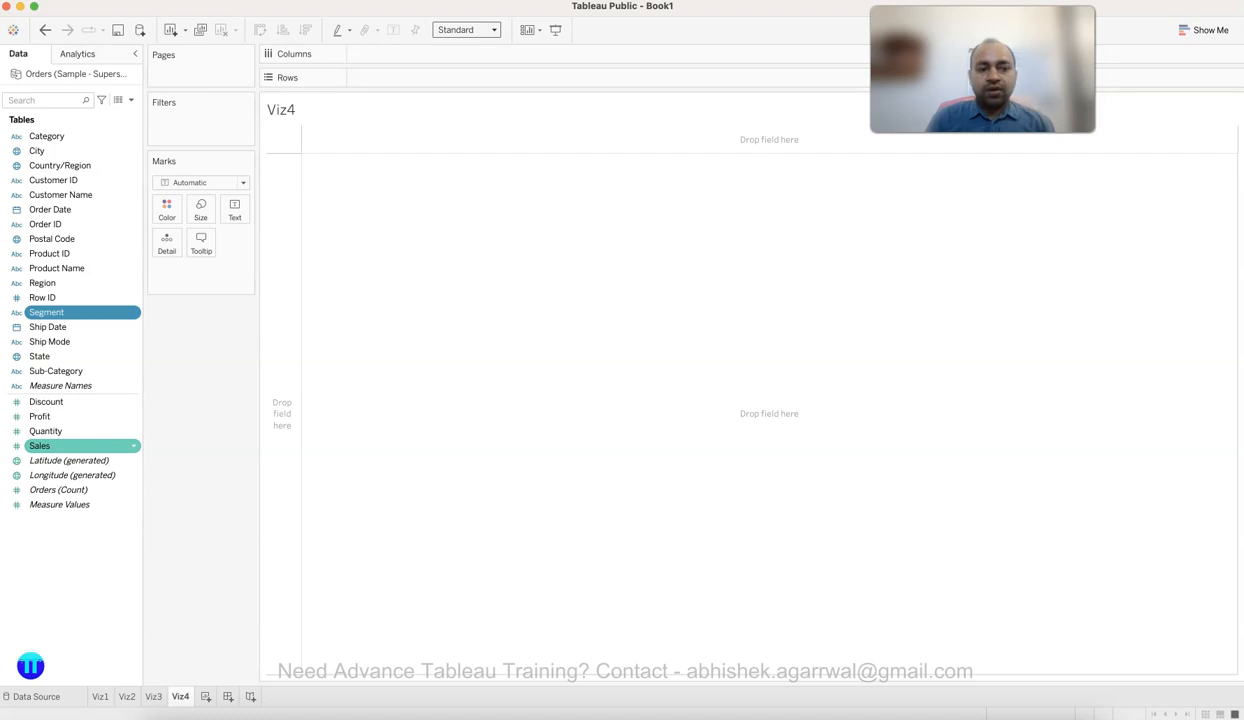
pyautogui.keyDown('super'); pyautogui.click(60, 445); pyautogui.keyUp('super')
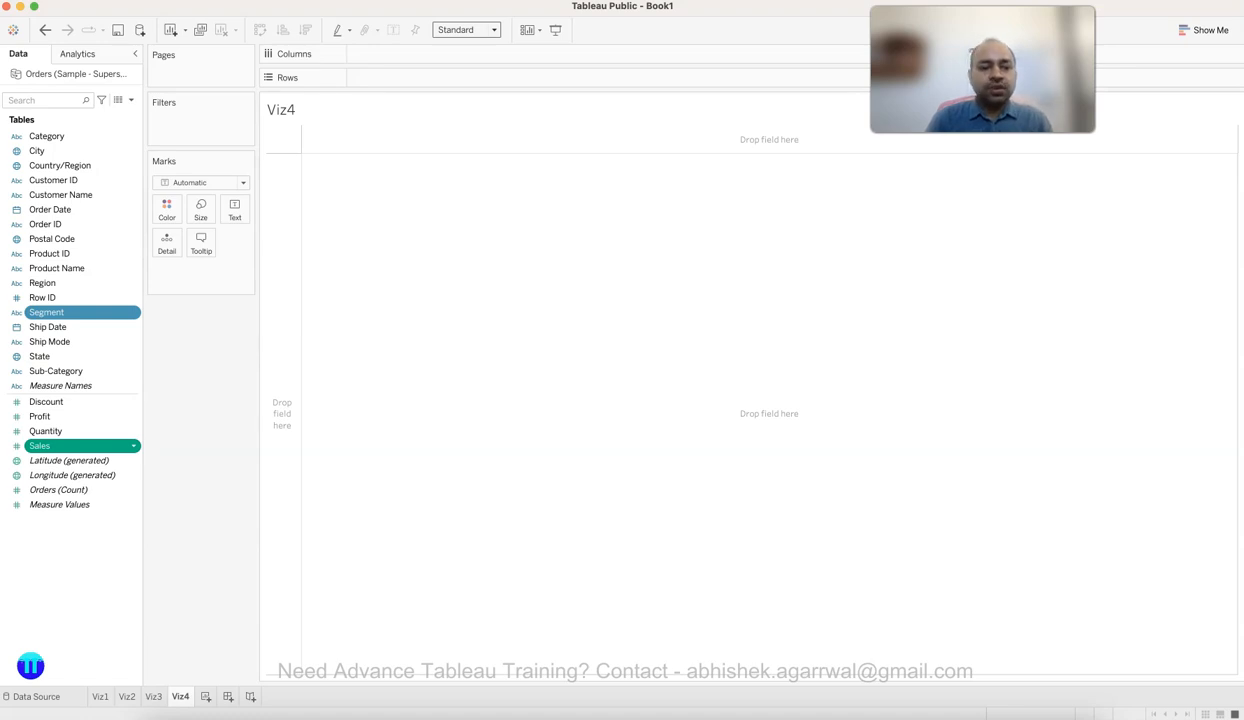
pyautogui.doubleClick(40, 445)
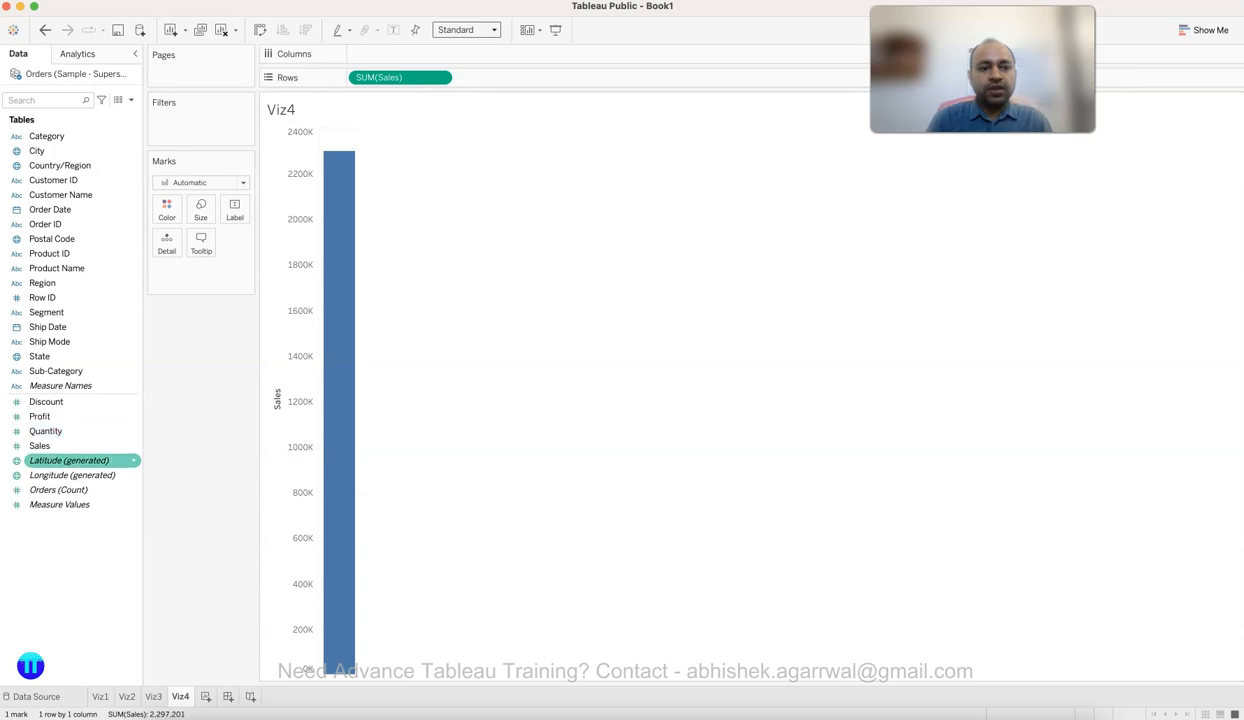
pyautogui.doubleClick(46, 312)
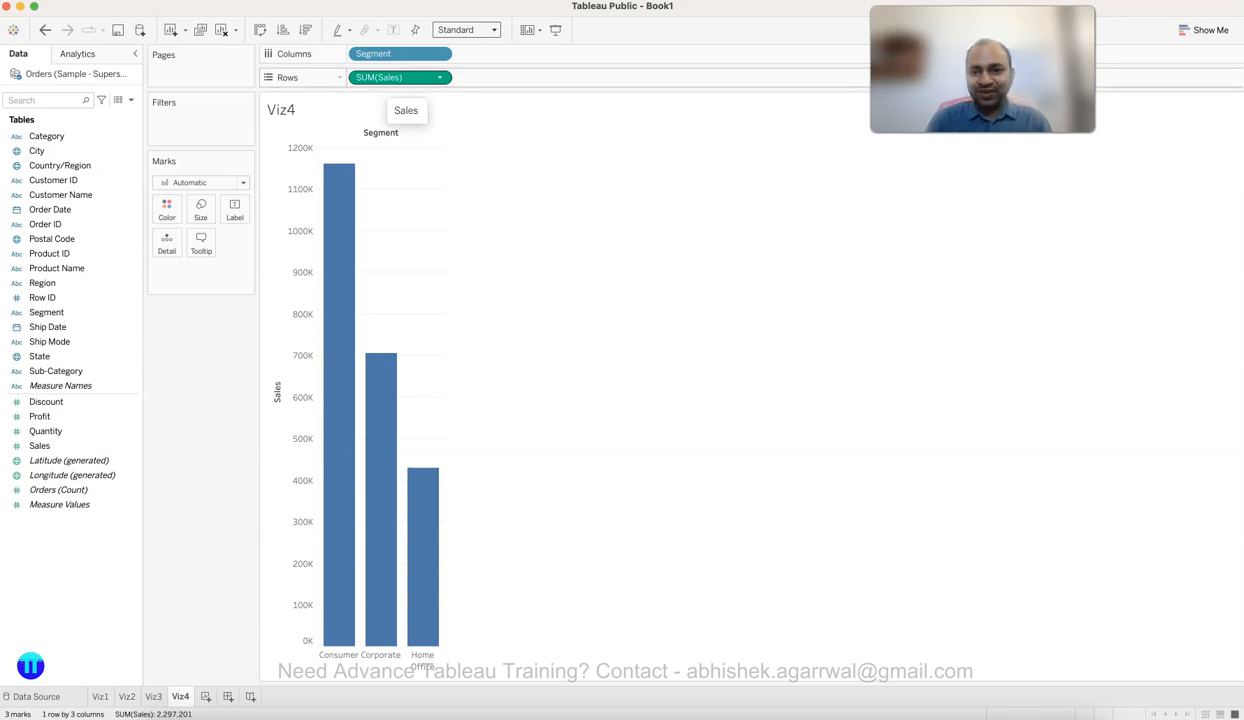
pyautogui.moveTo(400, 77); pyautogui.dragTo(205, 377)
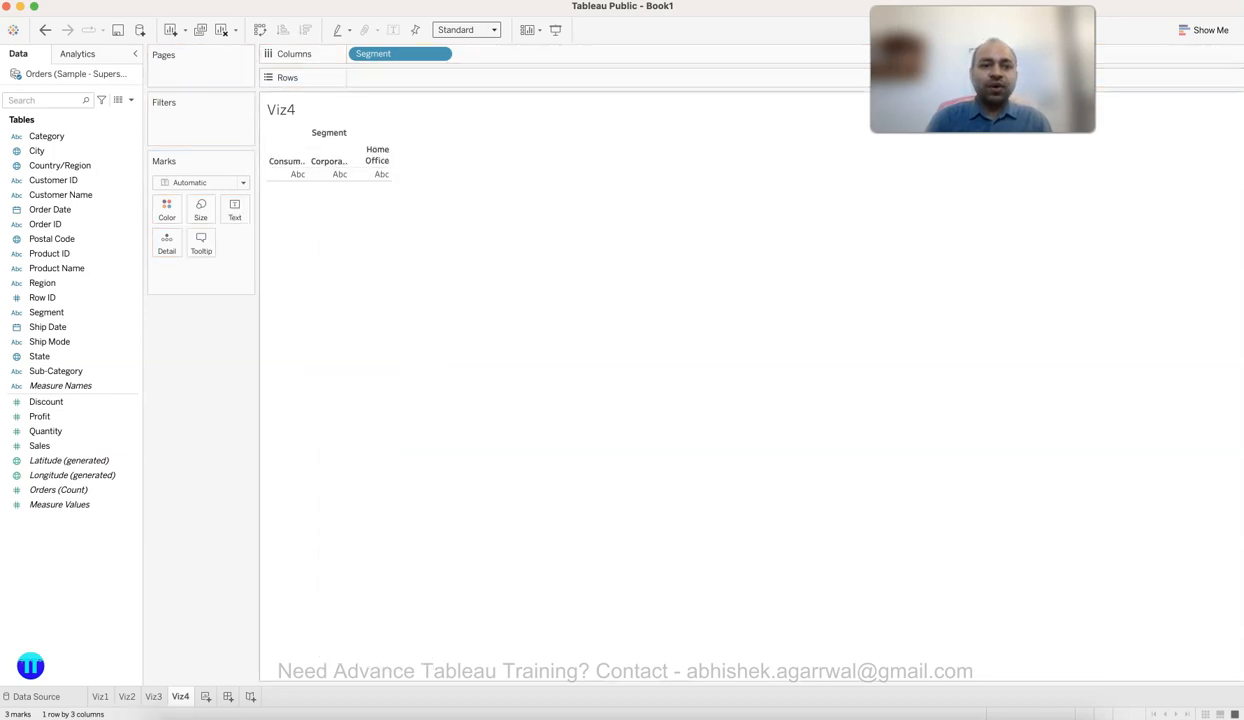
pyautogui.moveTo(400, 53); pyautogui.dragTo(236, 312)
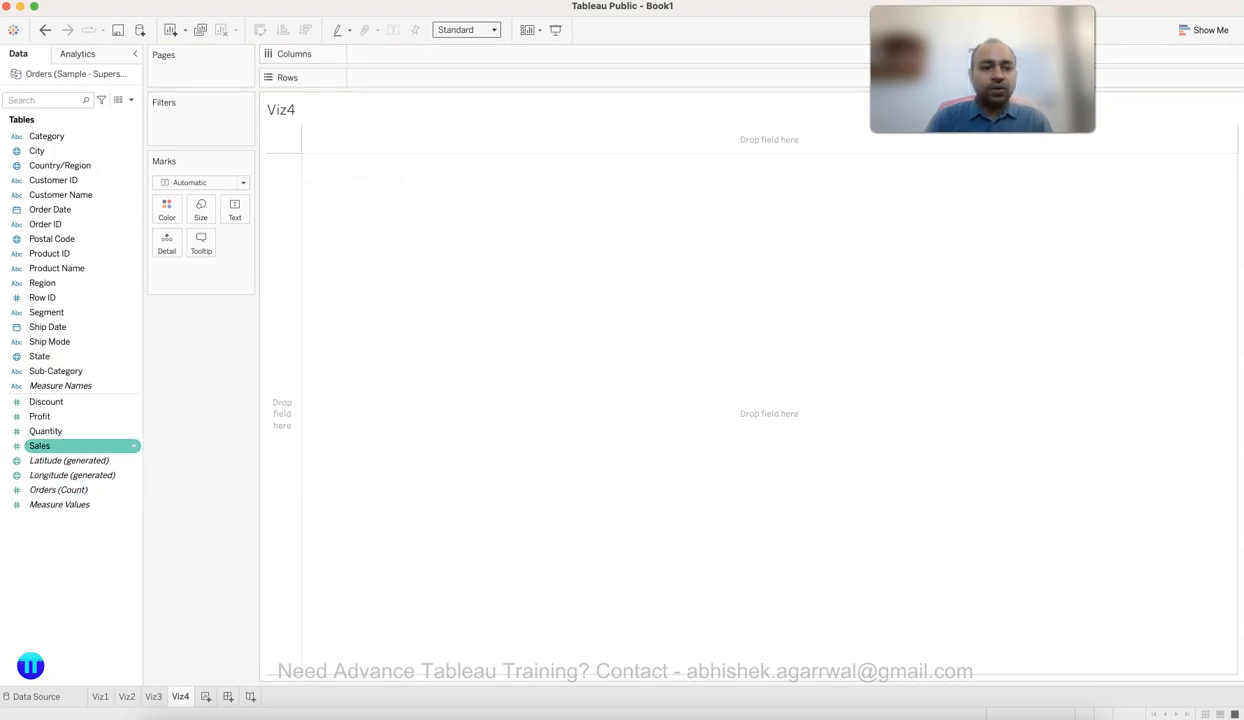
# Step: Chart Sales by Segment as vertical bars and set the view to Fit Width
pyautogui.doubleClick(40, 445)
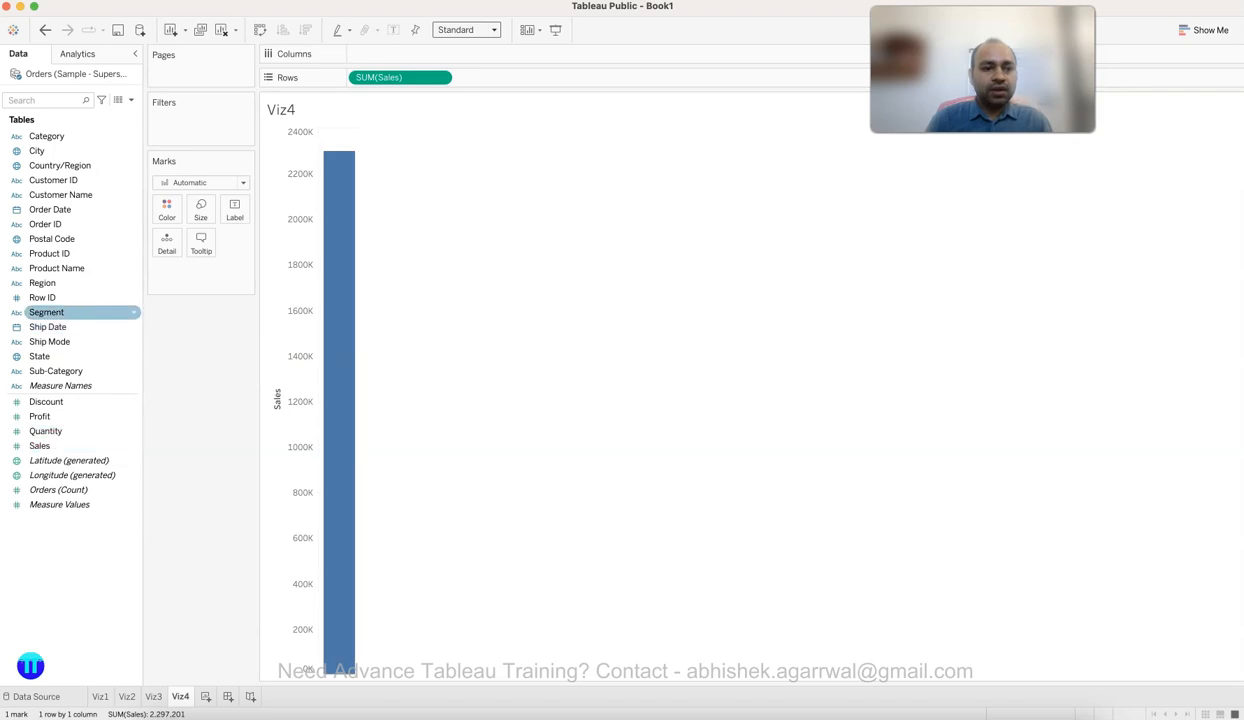
pyautogui.doubleClick(46, 312)
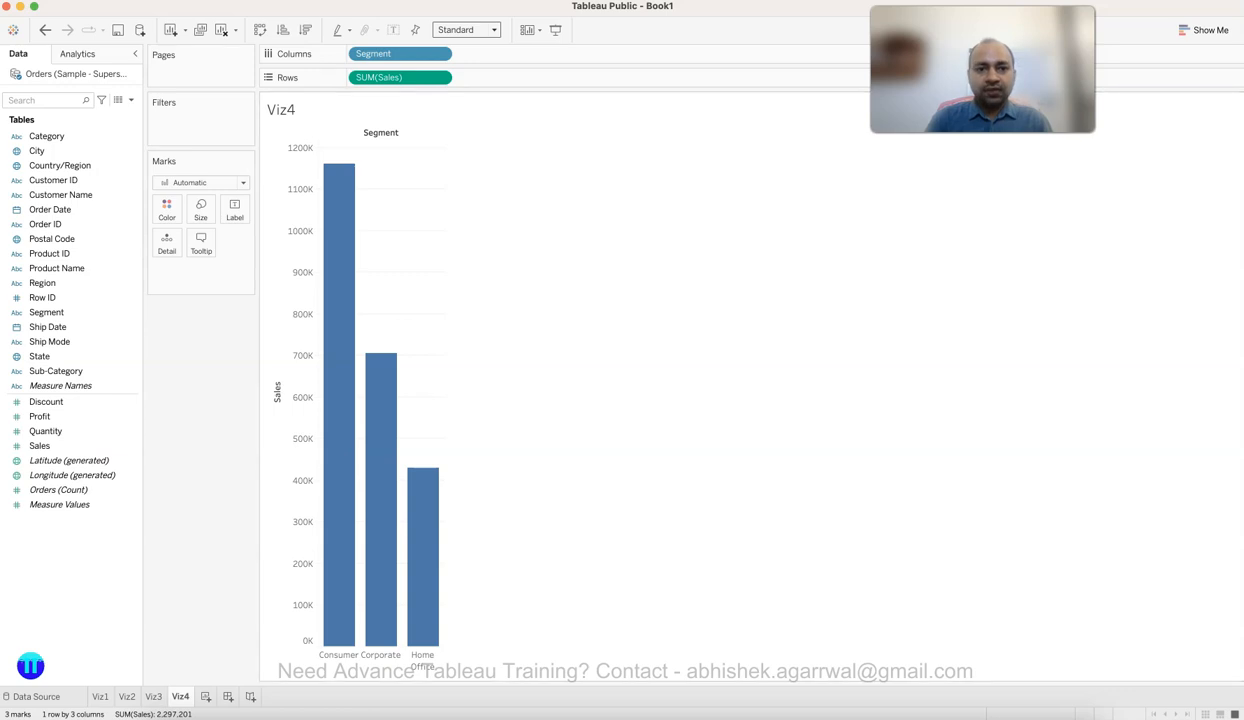
pyautogui.click(466, 30)
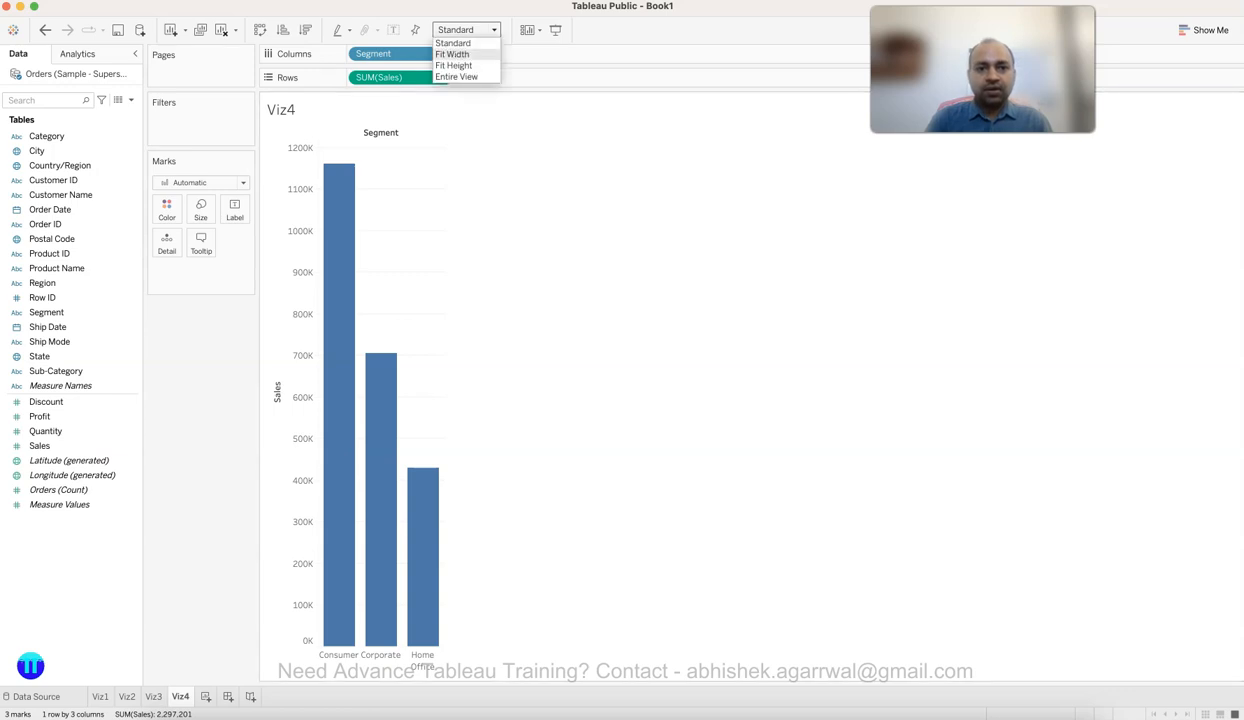
pyautogui.click(452, 54)
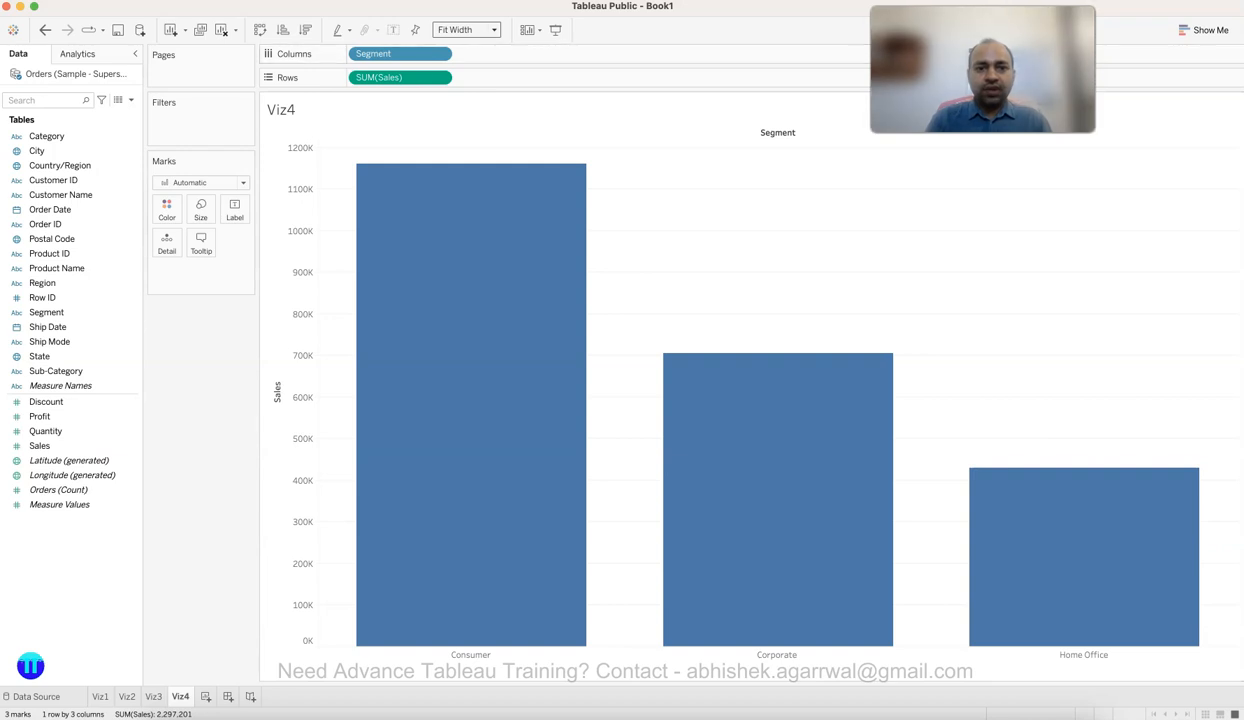
pyautogui.click(466, 29)
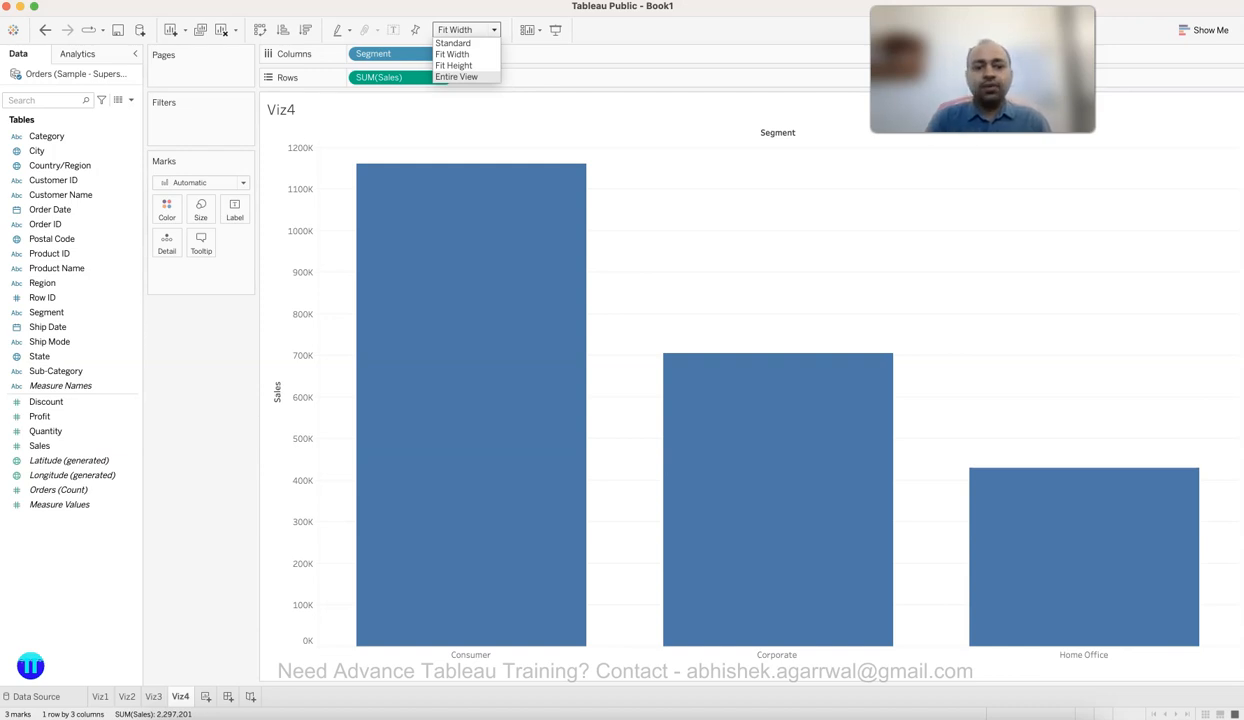
pyautogui.click(457, 77)
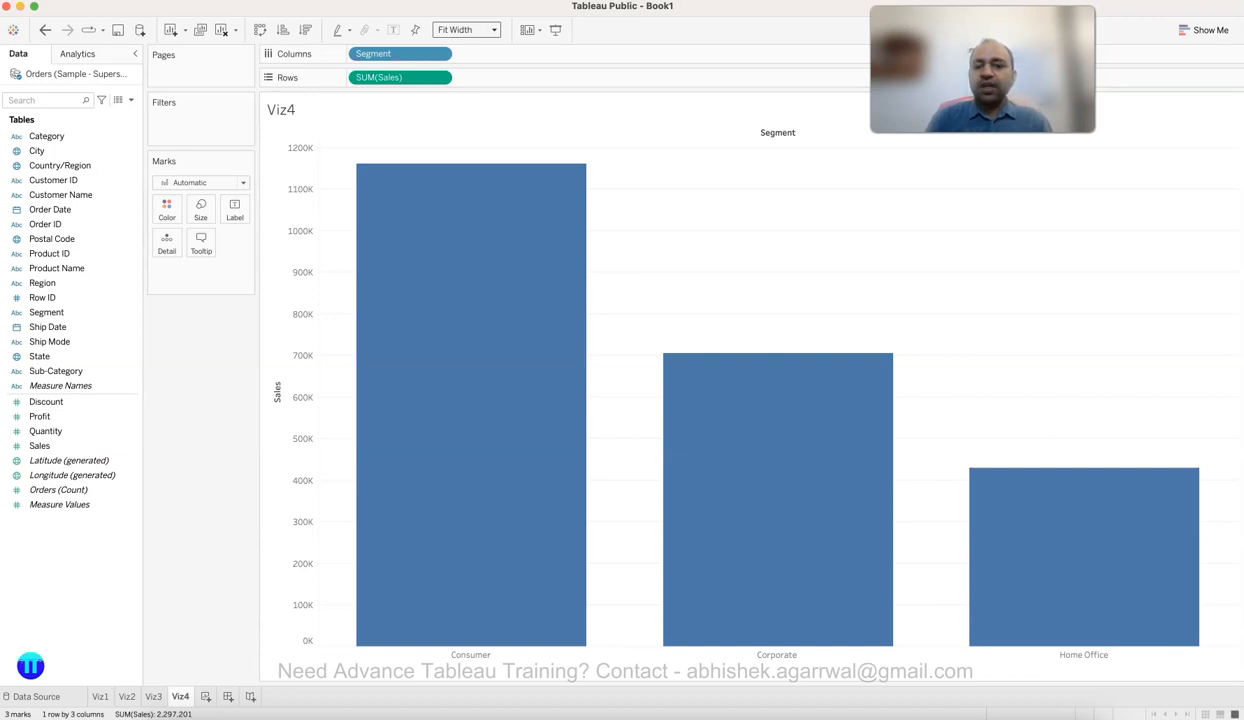
# Step: Show mark labels on the segment bars
pyautogui.moveTo(472, 325)
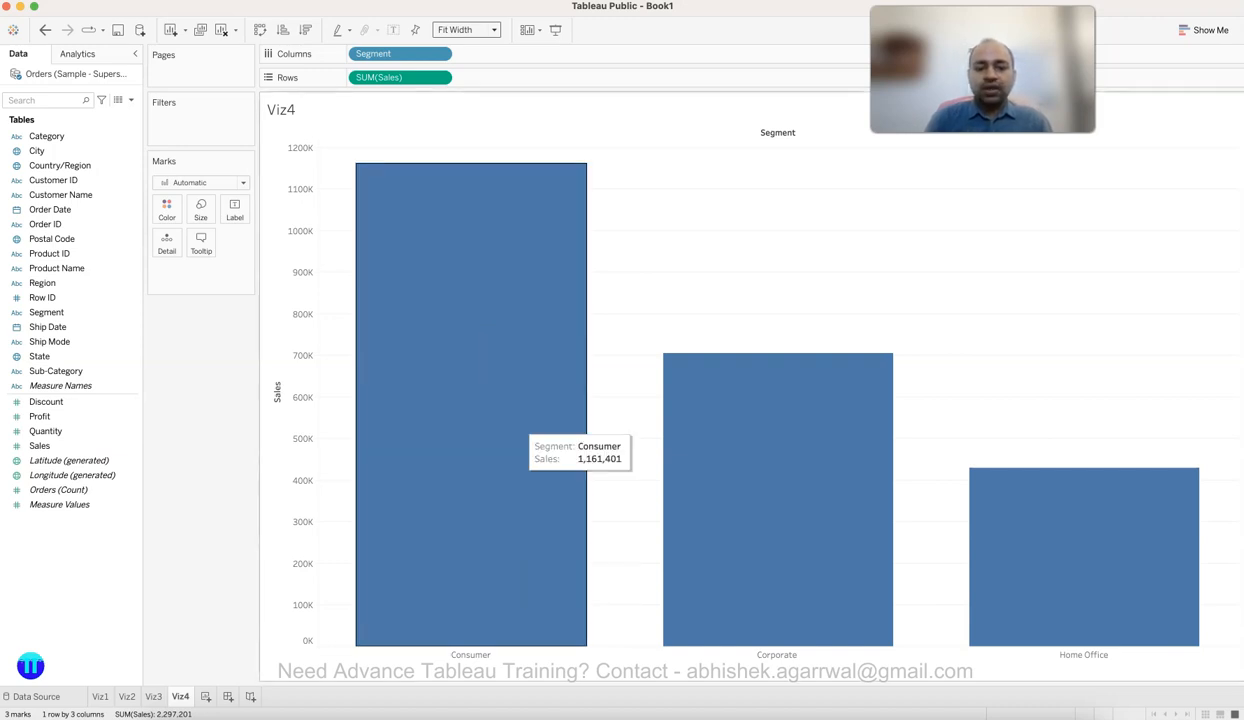
pyautogui.moveTo(1052, 605)
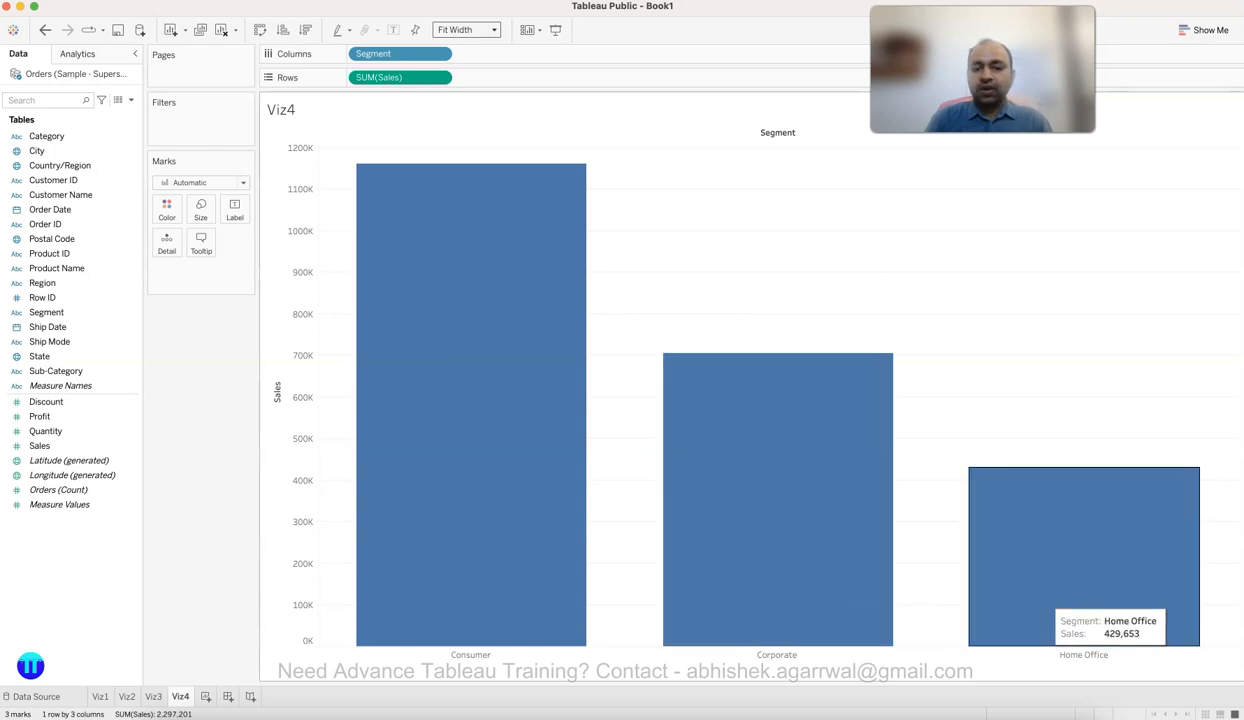
pyautogui.moveTo(582, 480)
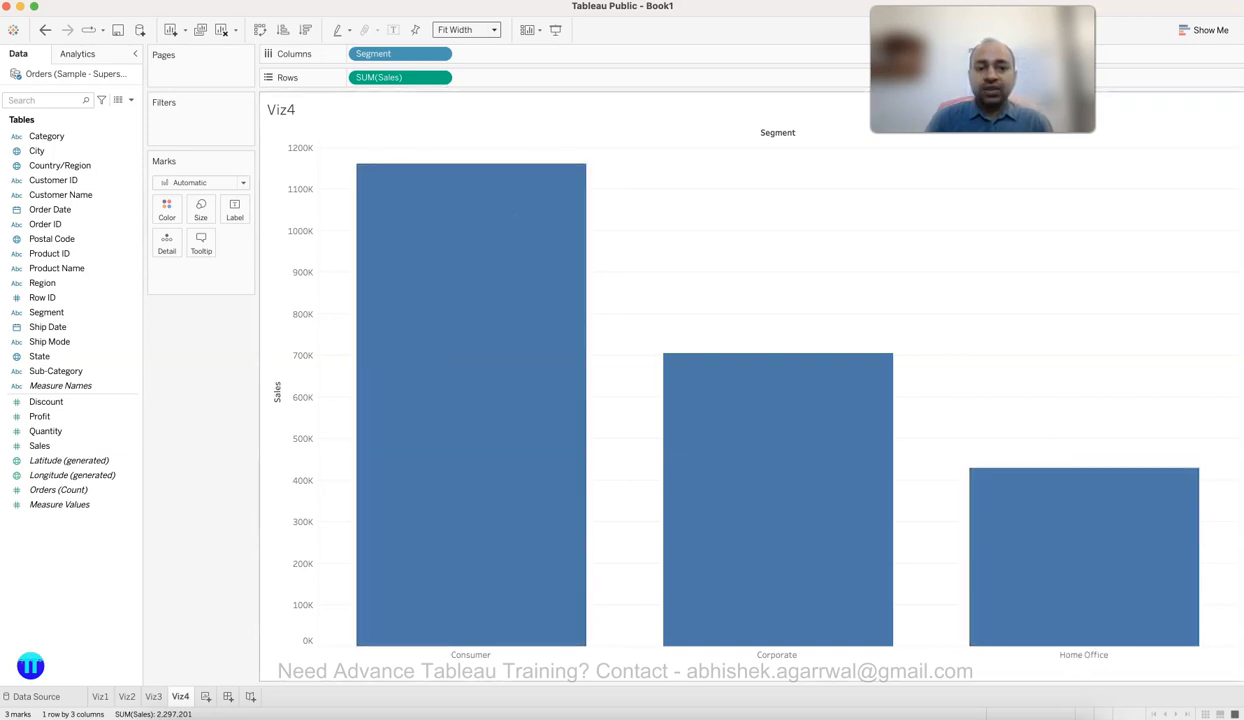
pyautogui.click(234, 209)
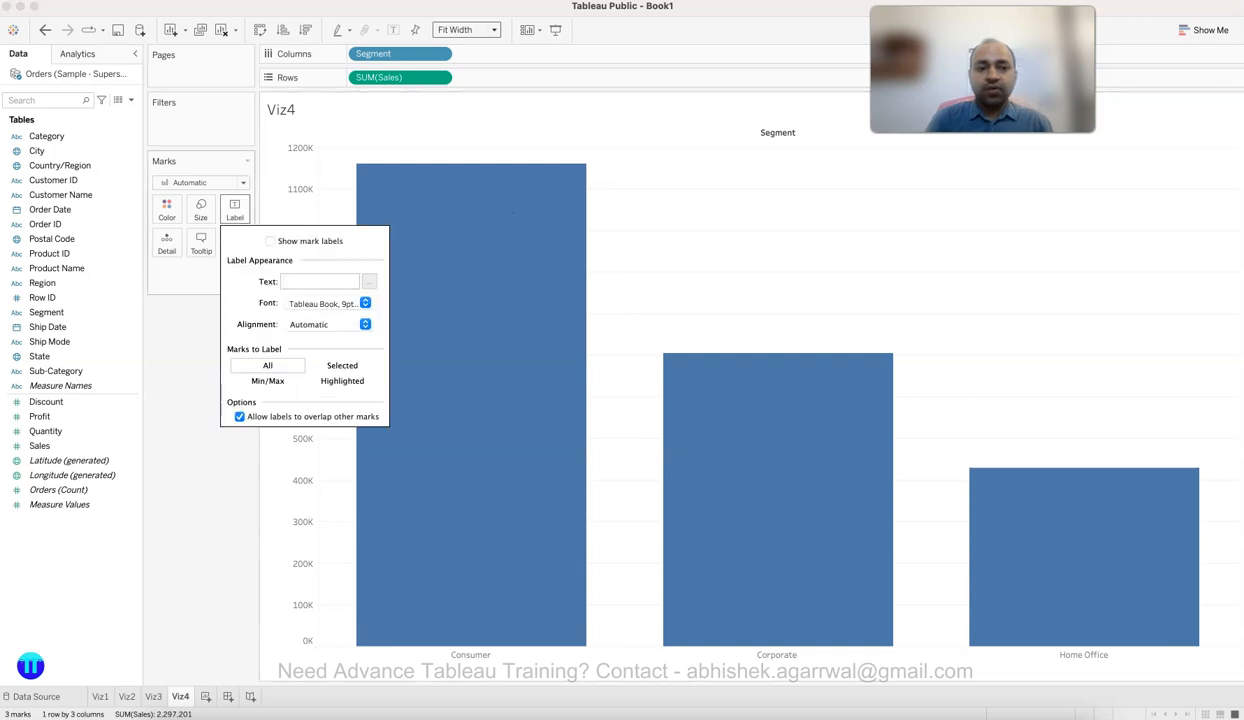
pyautogui.click(270, 241)
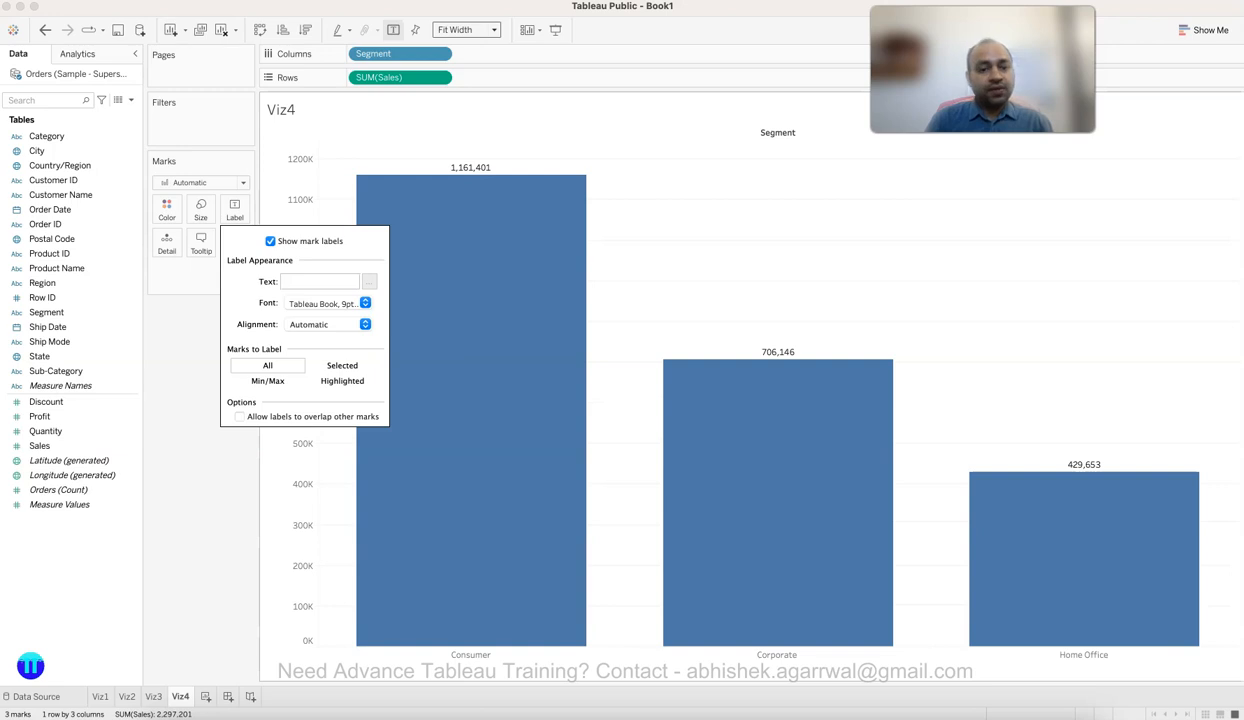
pyautogui.click(510, 138)
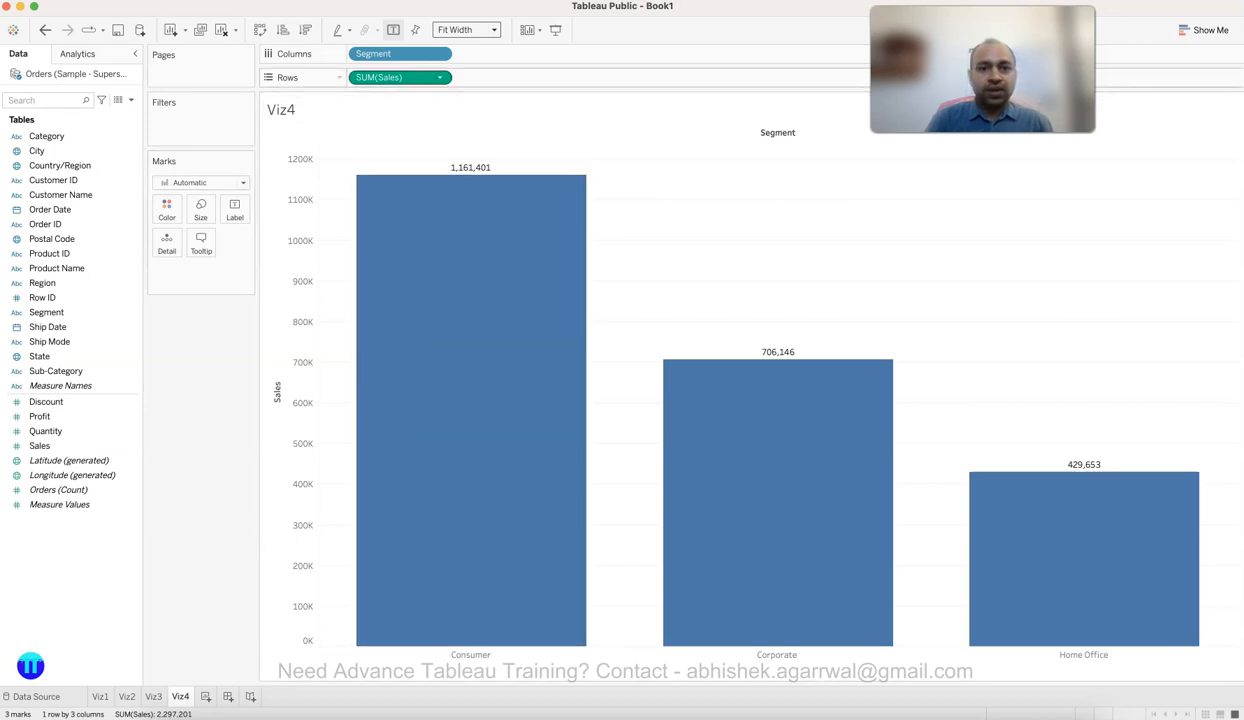
# Step: Format the SUM(Sales) pane numbers as Currency (Custom) with 0 decimal places and display units of Thousands (K)
pyautogui.click(440, 77)
pyautogui.click(380, 144)
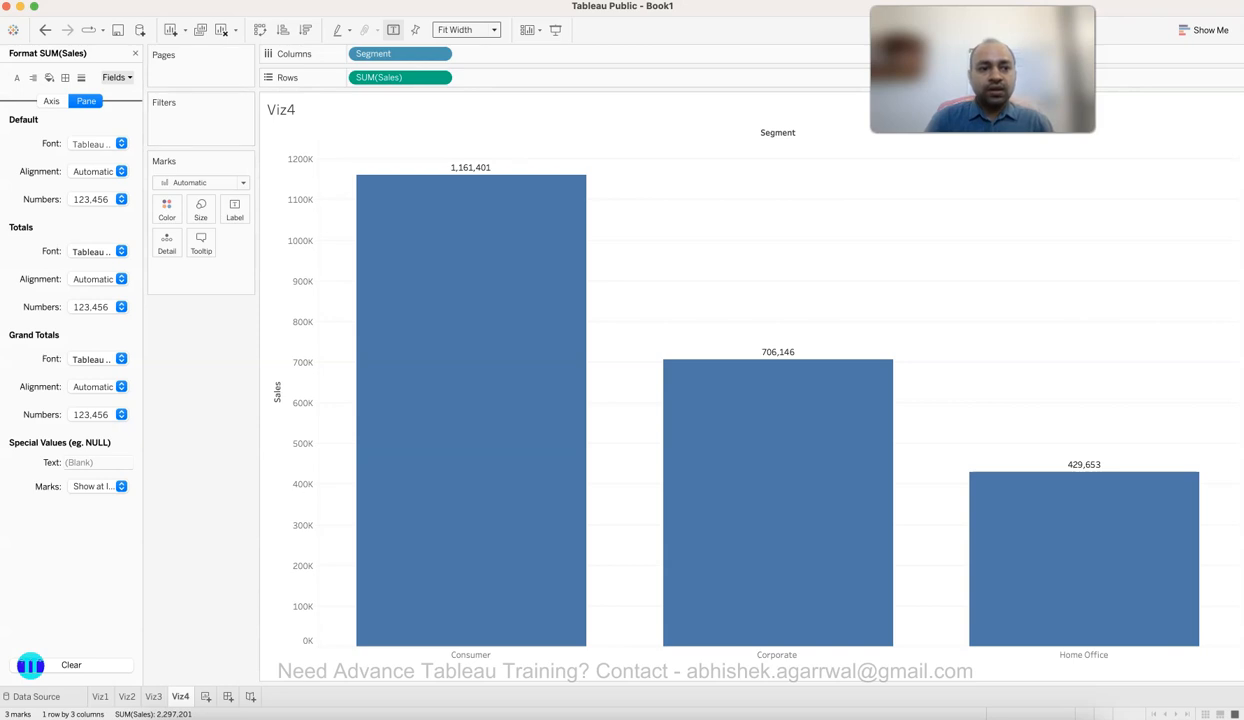
pyautogui.click(121, 199)
pyautogui.click(110, 274)
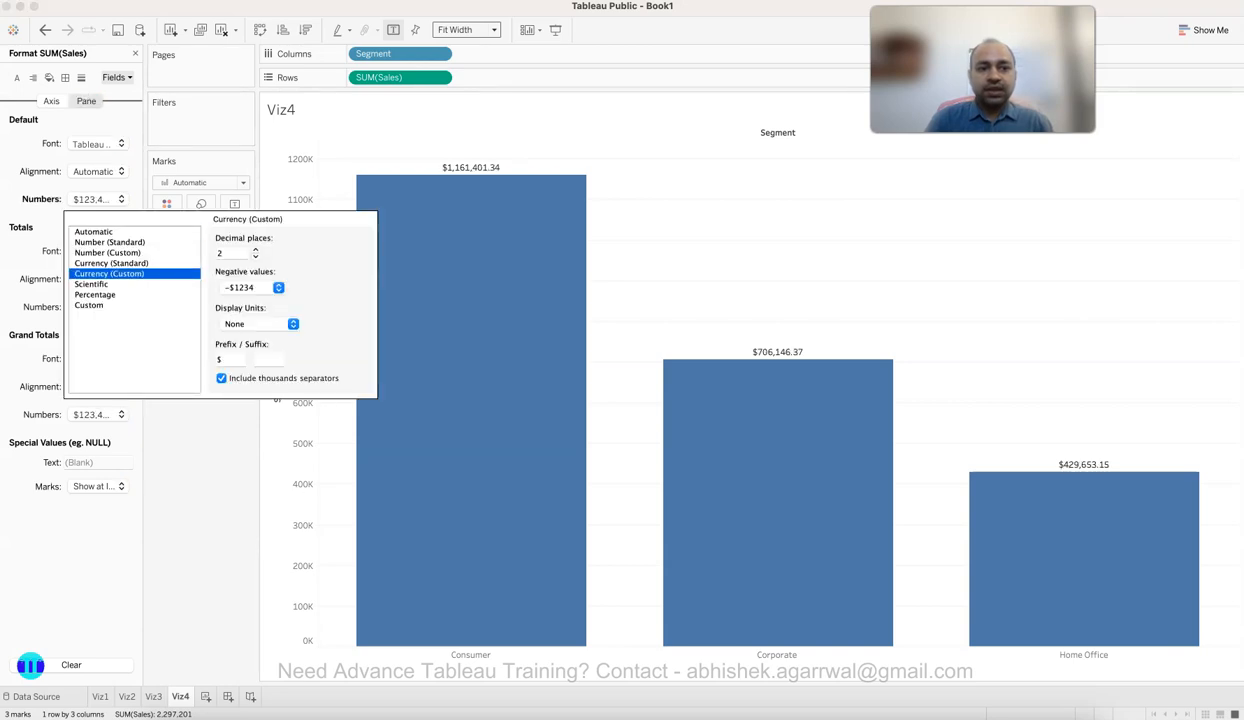
pyautogui.doubleClick(256, 257)
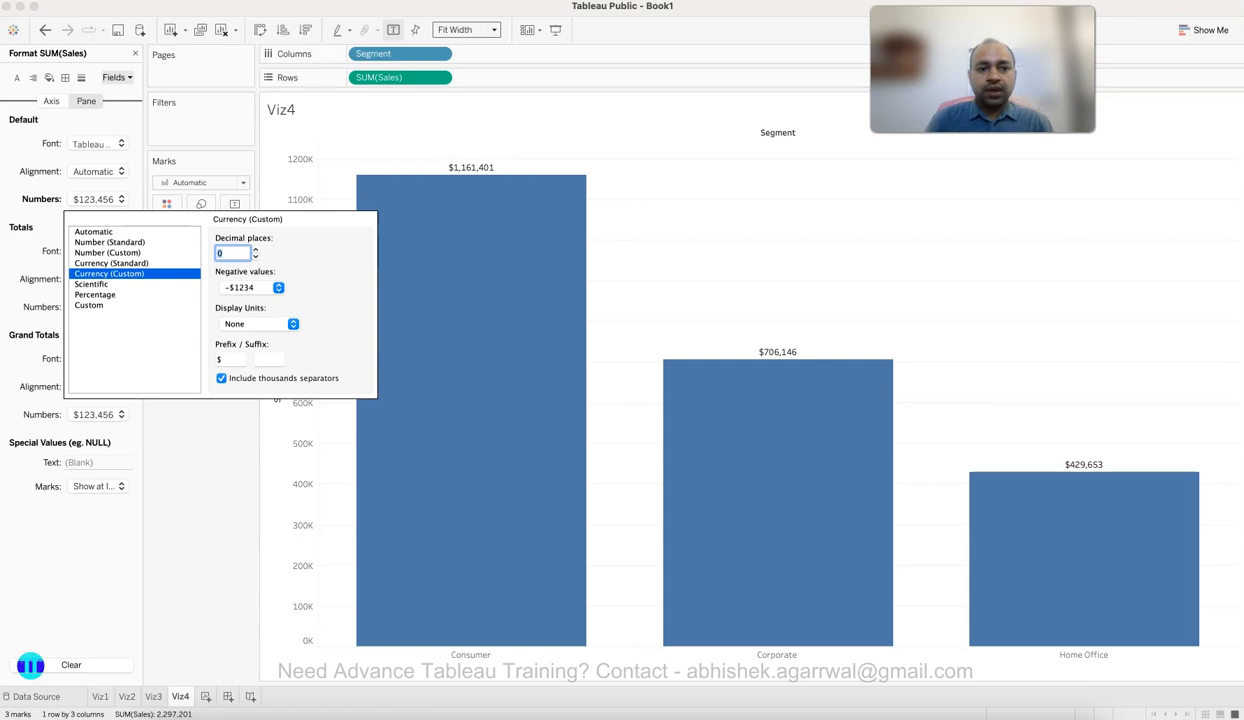
pyautogui.click(258, 324)
pyautogui.click(252, 337)
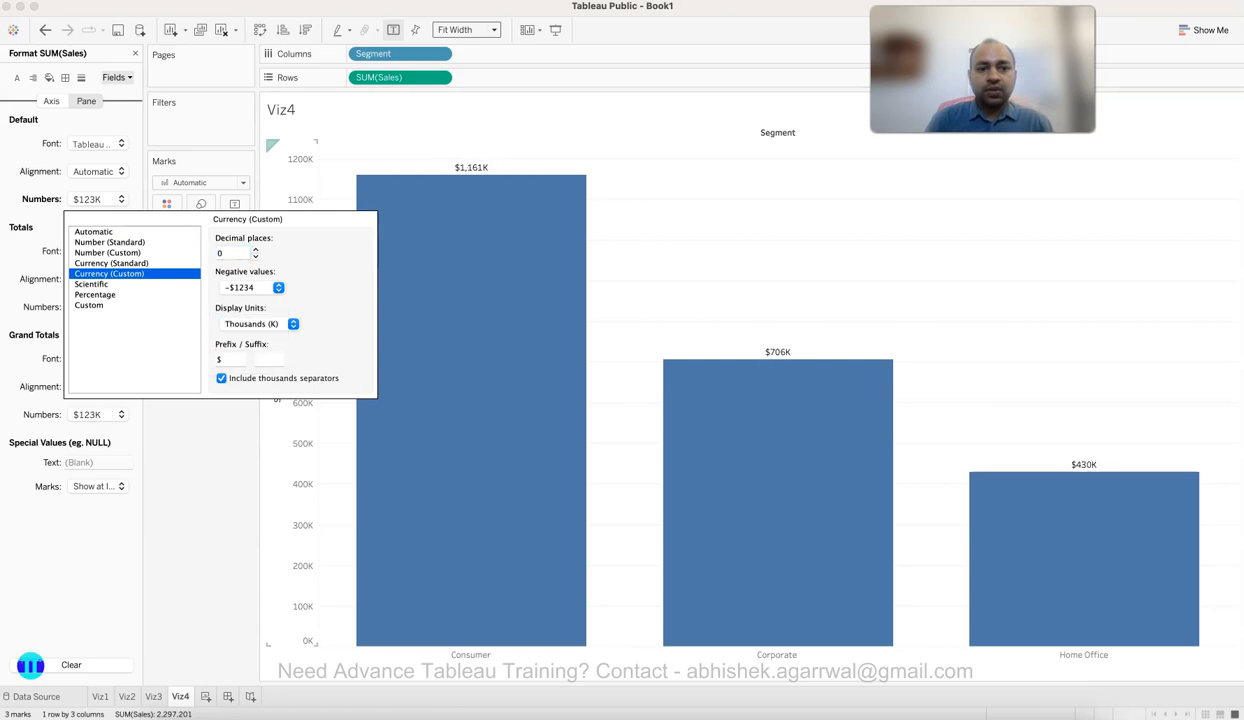
pyautogui.click(470, 182)
# Step: Compare the vertical segment bars in Viz4 with the horizontal state bars in Viz3
pyautogui.moveTo(472, 180)
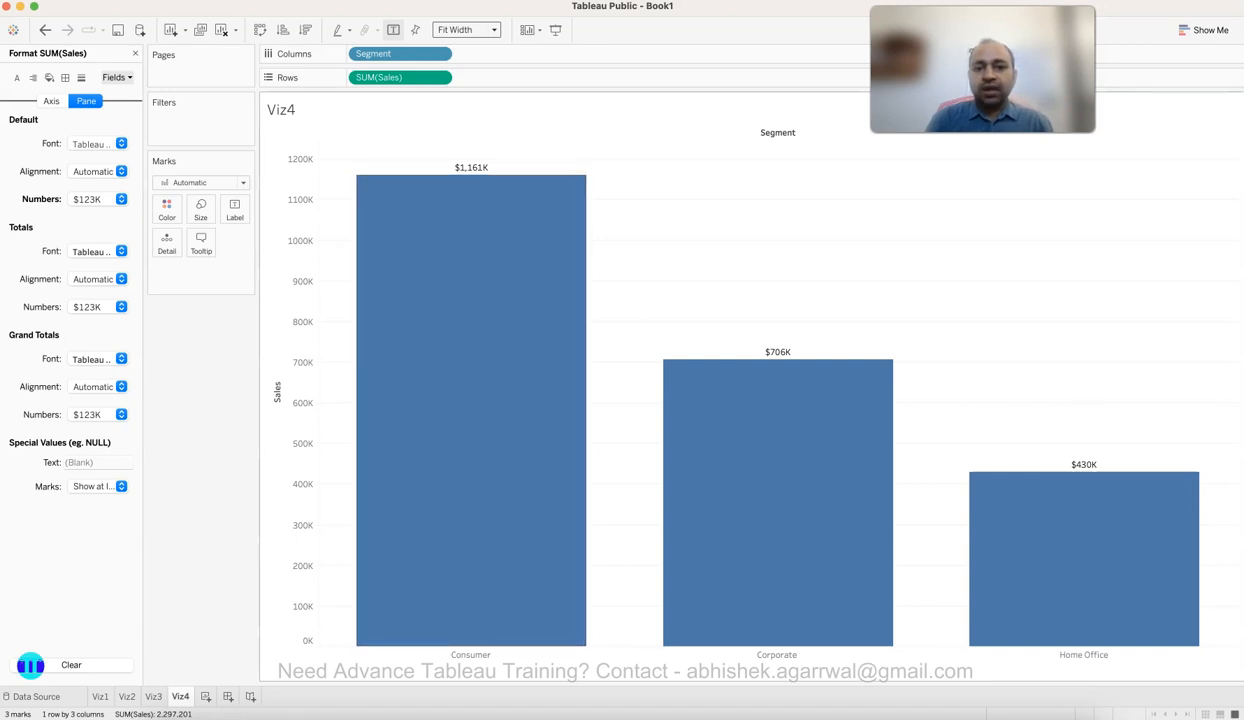
pyautogui.moveTo(782, 367)
pyautogui.moveTo(1085, 477)
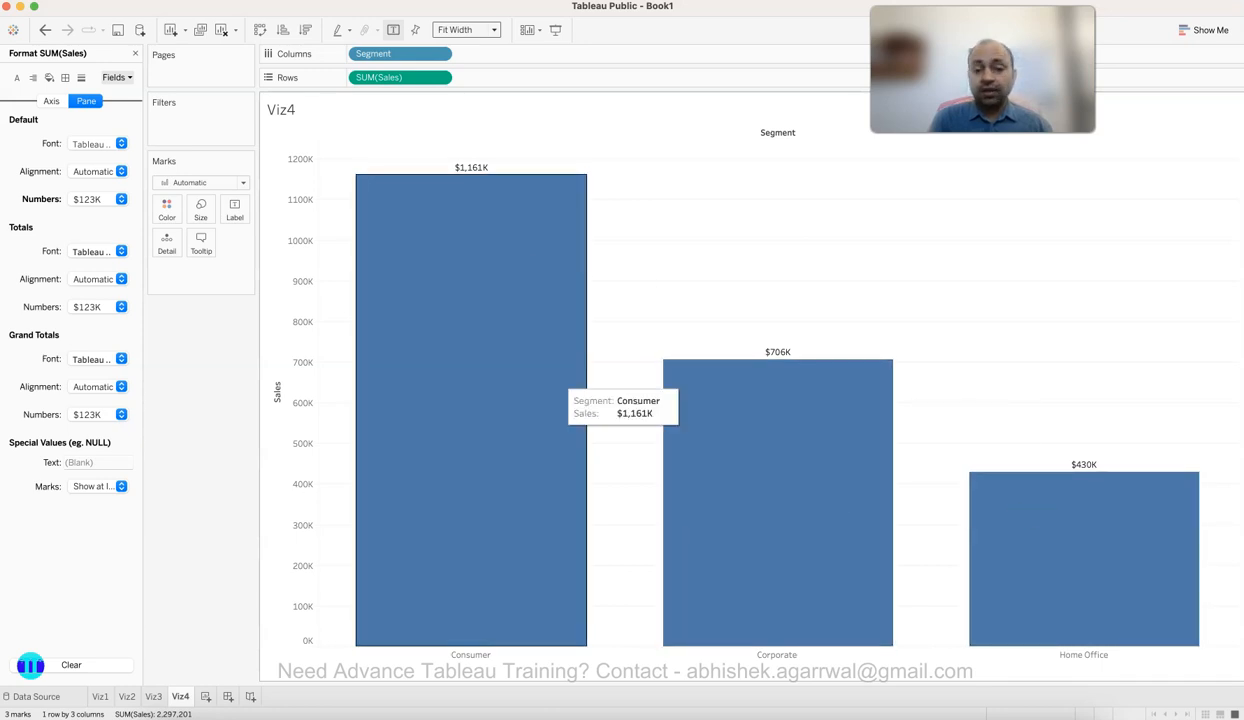
pyautogui.click(153, 697)
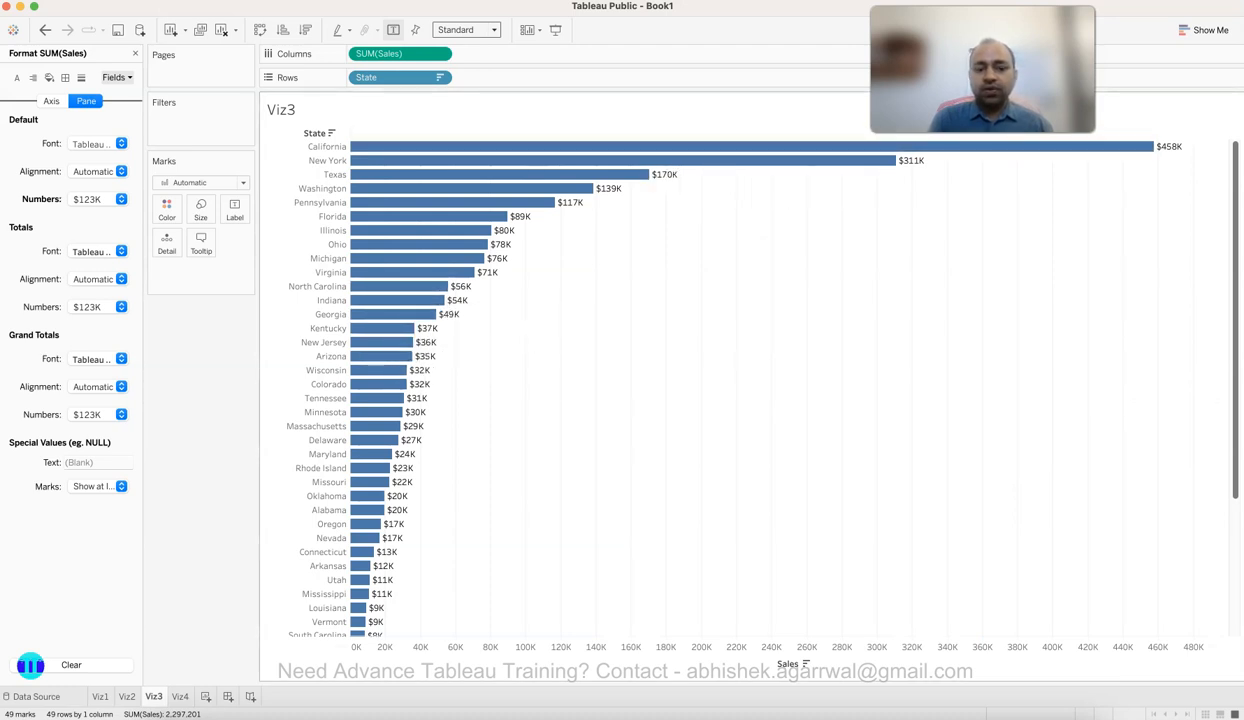
pyautogui.click(180, 697)
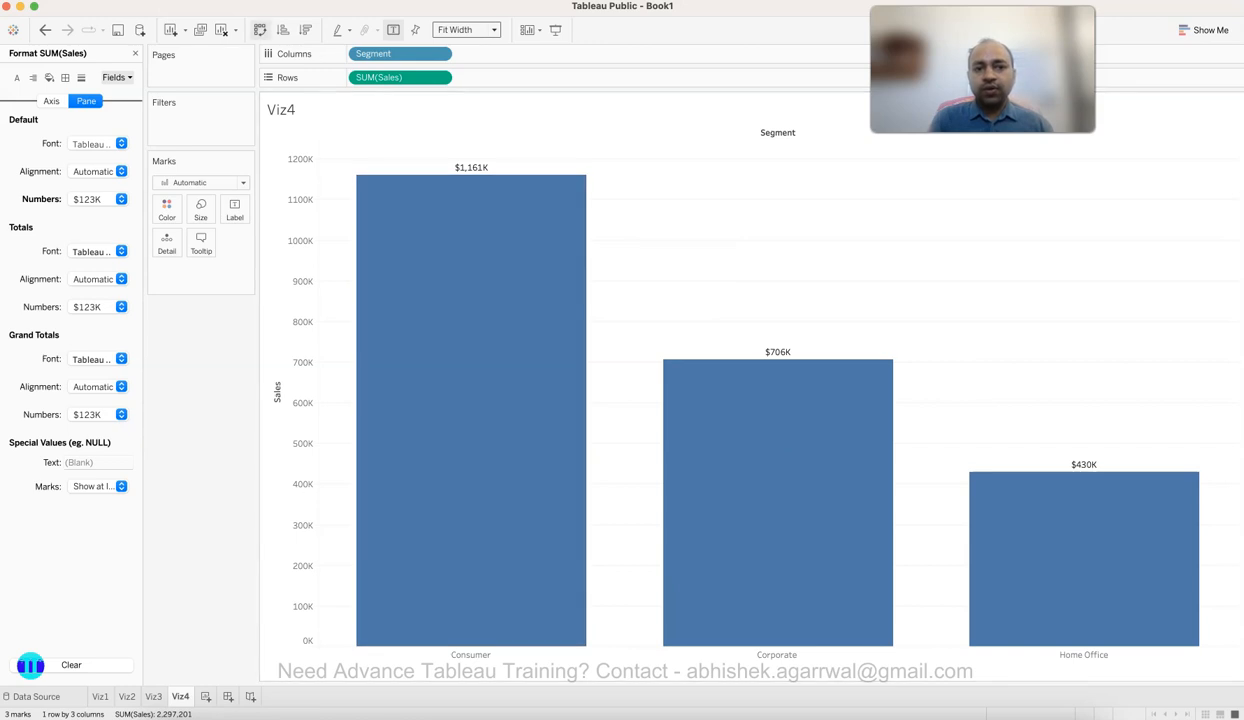
# Step: Swap rows and columns back and forth to compare the horizontal and vertical layouts of the segment bars
pyautogui.click(260, 30)
pyautogui.click(260, 30)
pyautogui.click(260, 30)
pyautogui.click(260, 30)
pyautogui.click(260, 30)
pyautogui.click(260, 30)
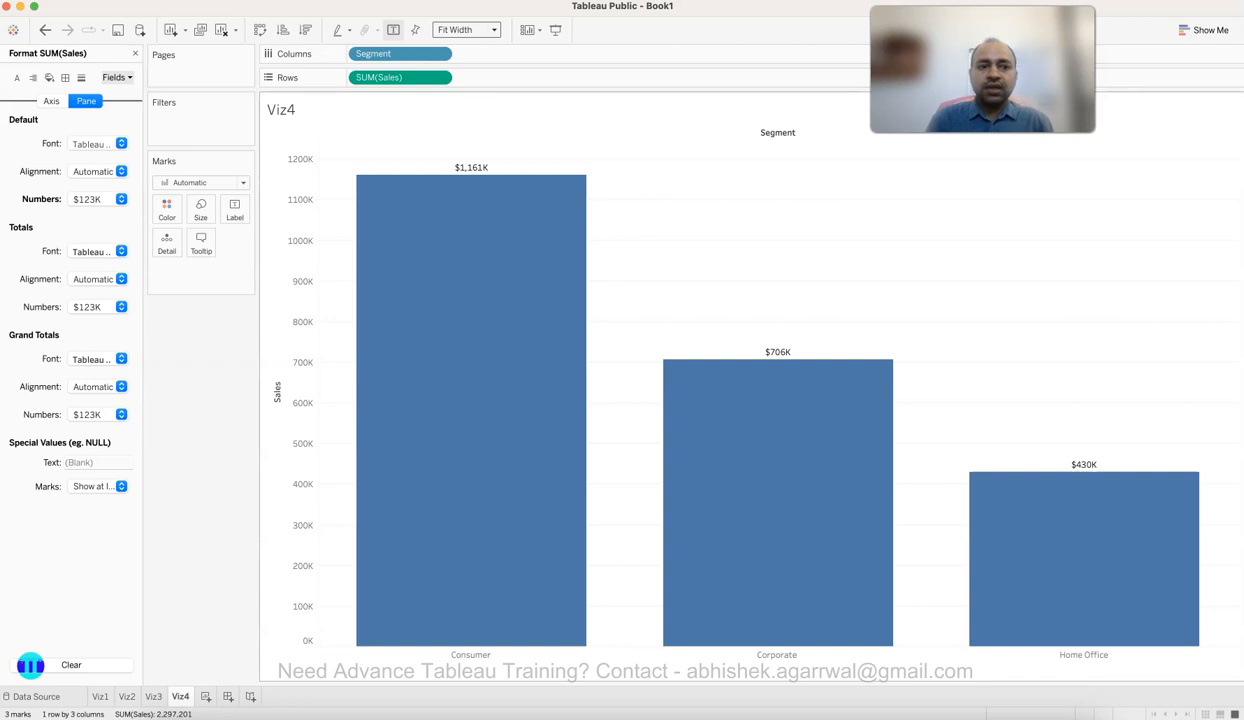
# Step: Close the SUM(Sales) formatting settings and inspect the sales of the individual segment bars
pyautogui.click(135, 53)
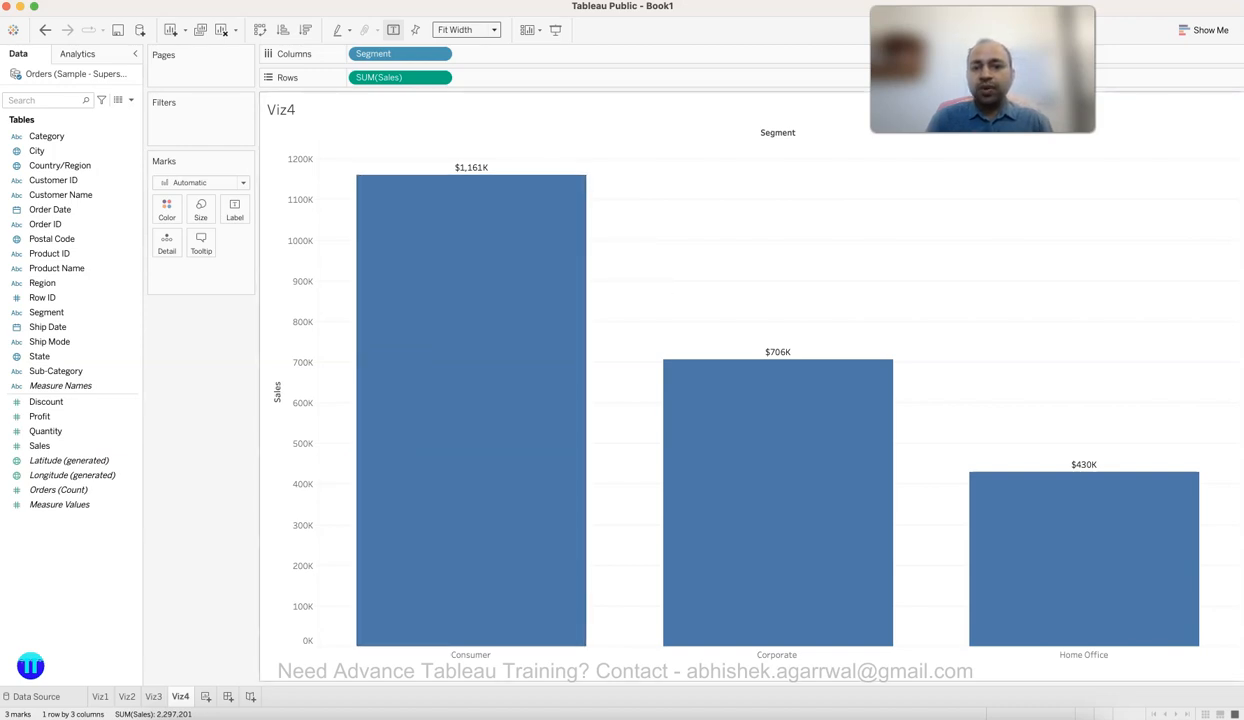
pyautogui.moveTo(1118, 493)
pyautogui.moveTo(668, 532)
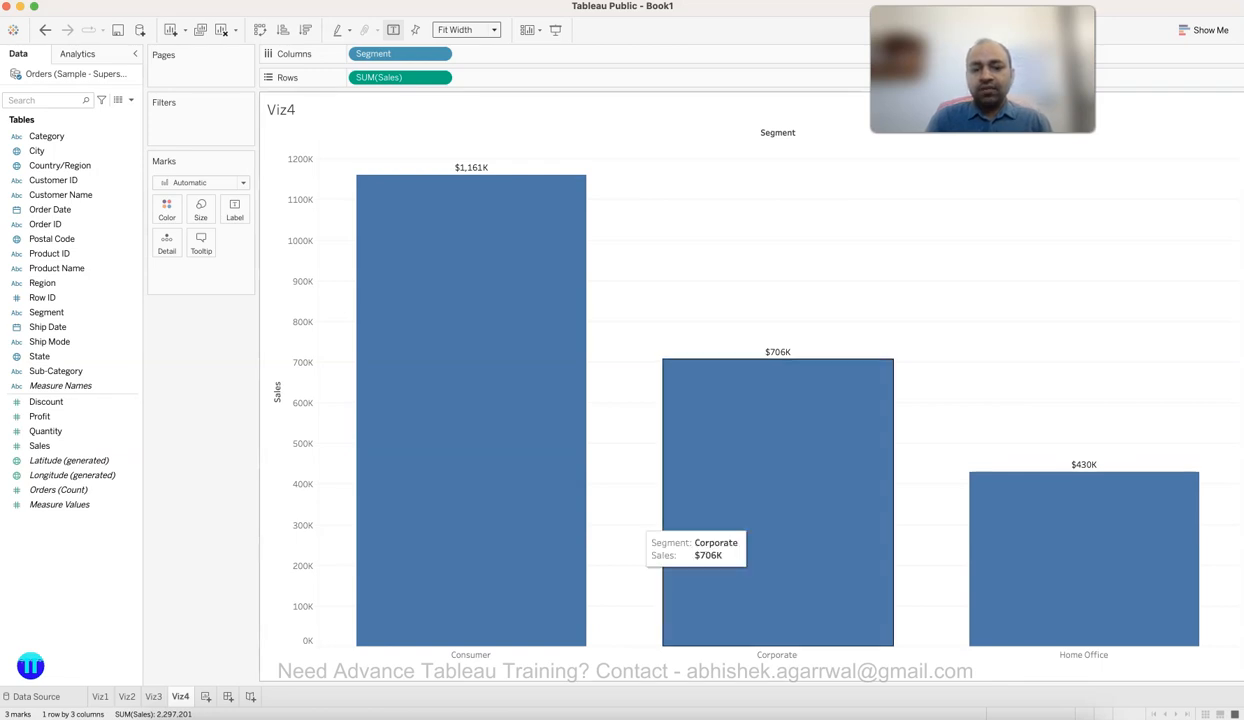
pyautogui.moveTo(579, 617)
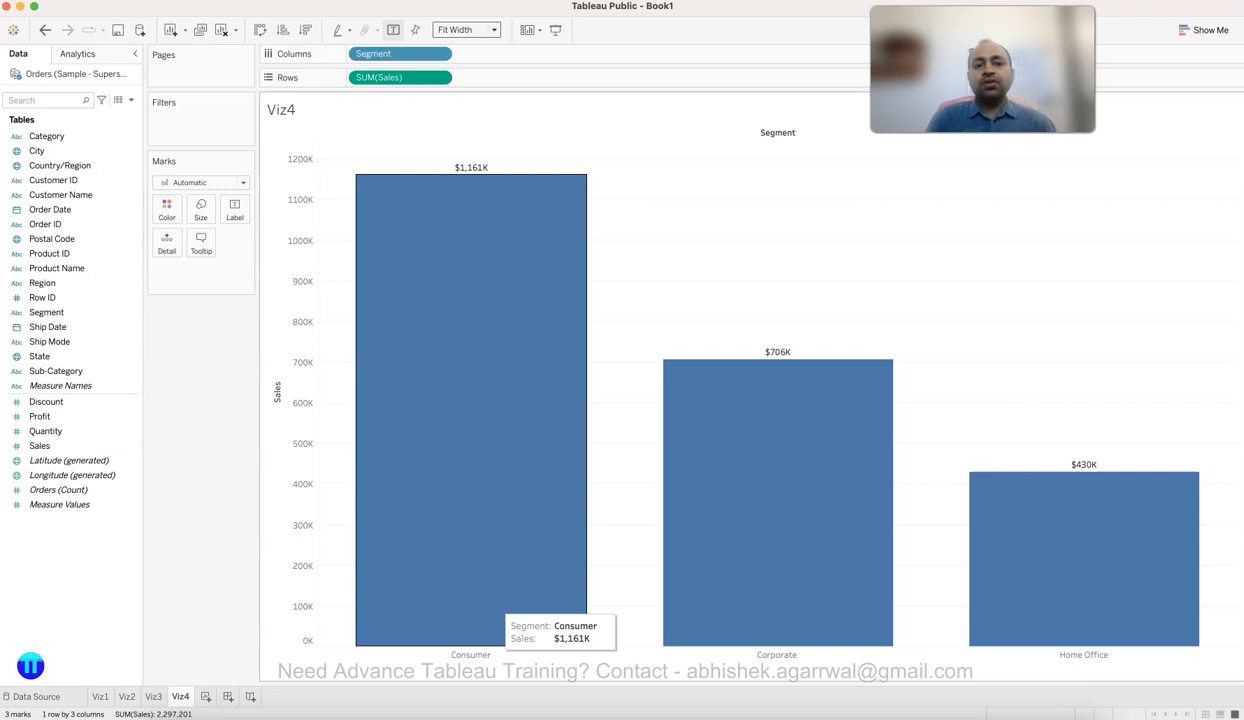
pyautogui.moveTo(700, 440)
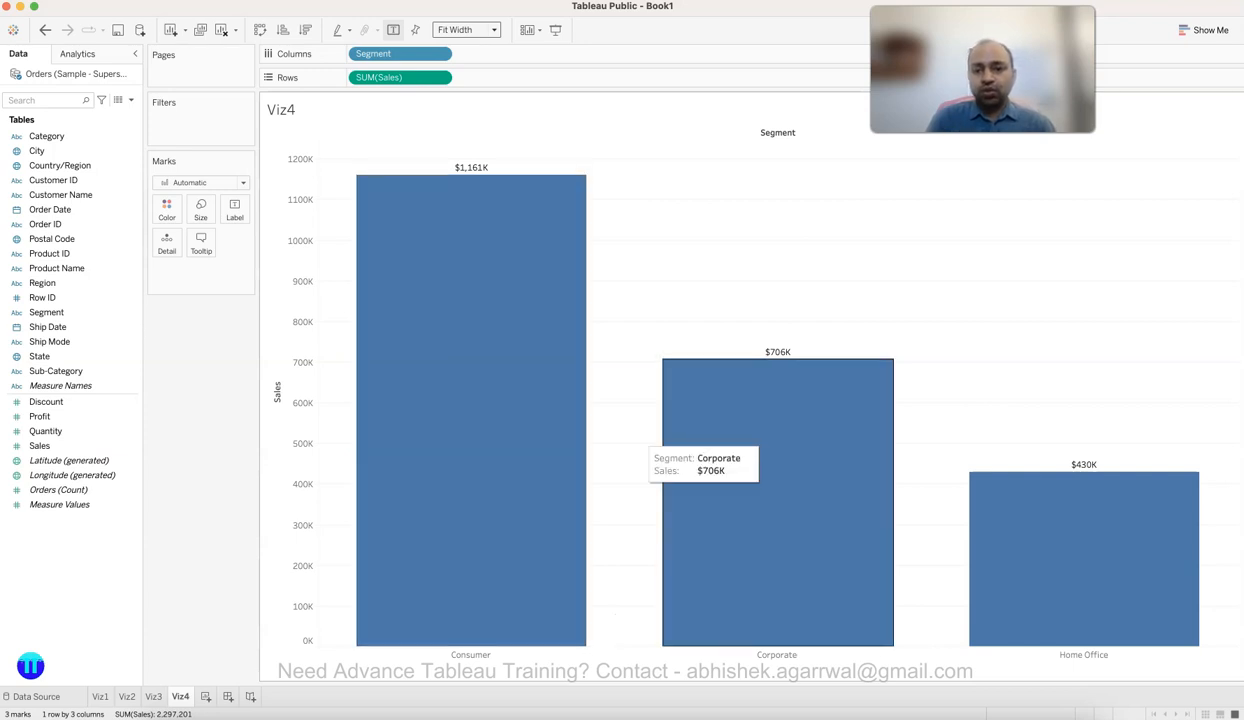
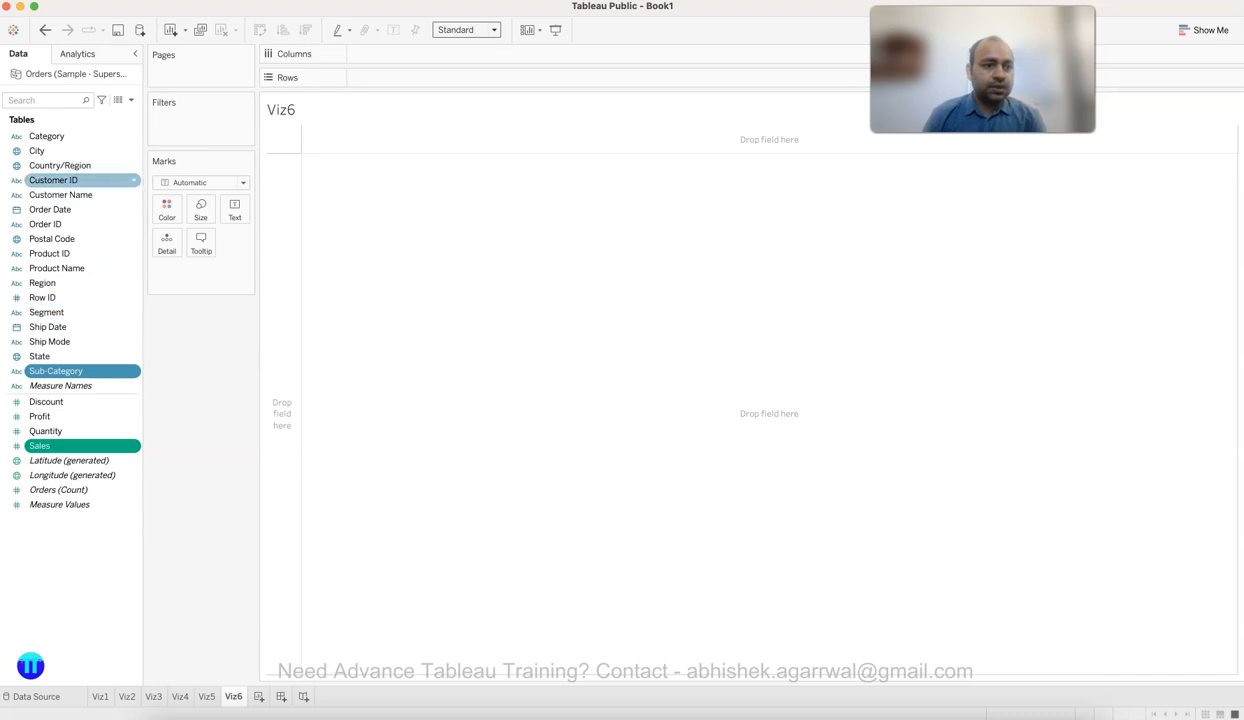
# Step: Build side-by-side bars of Sales by Segment and Sub-Category in Viz6, and place Sub-Category ahead of Segment in the columns
pyautogui.keyDown('super'); pyautogui.click(60, 312); pyautogui.keyUp('super')
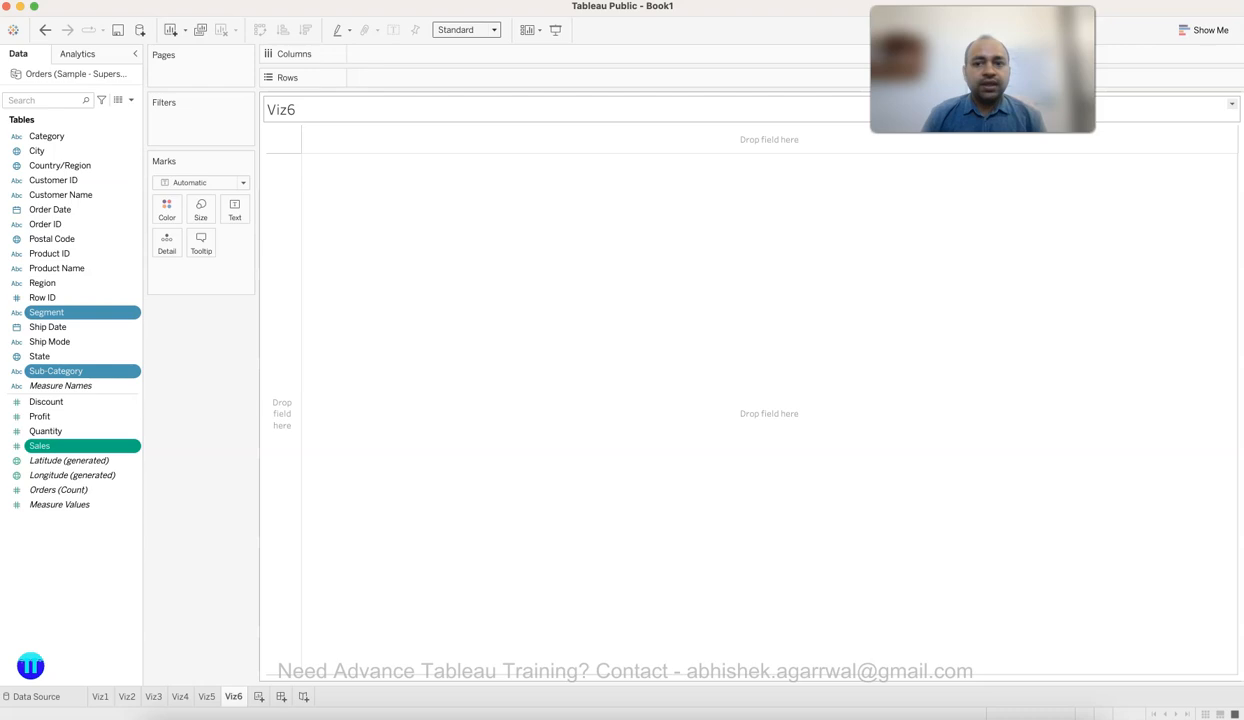
pyautogui.click(1205, 30)
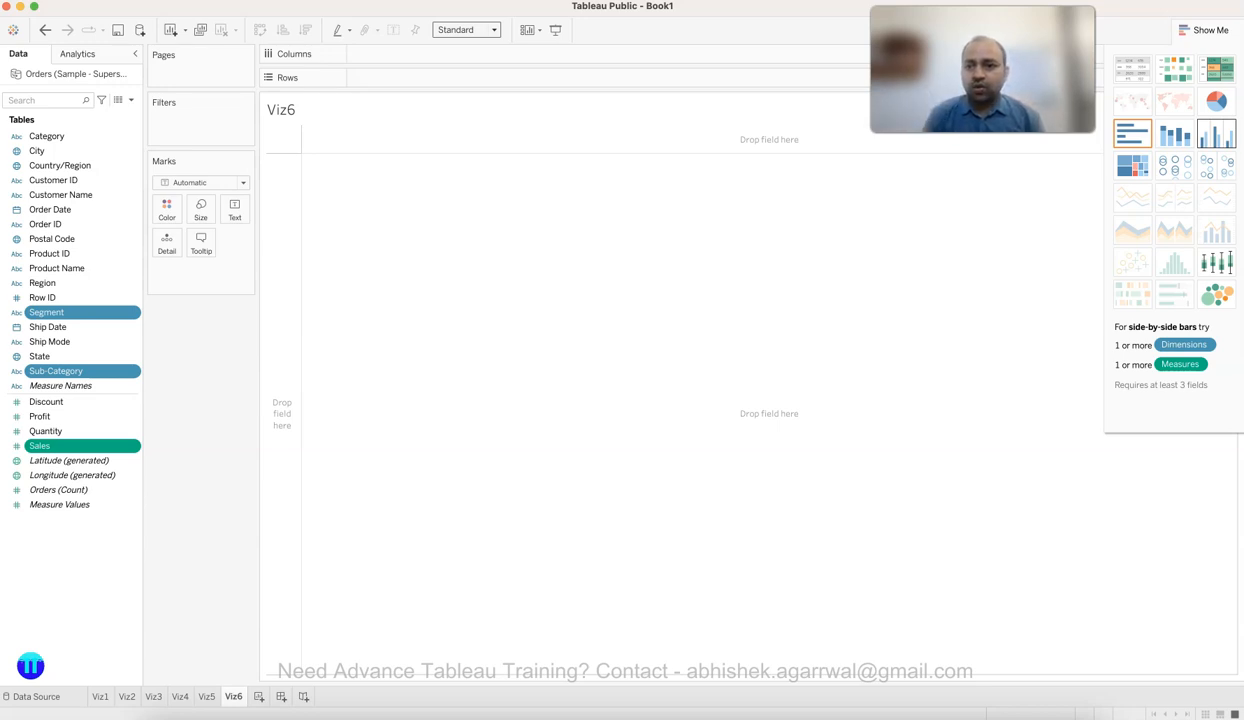
pyautogui.click(1216, 133)
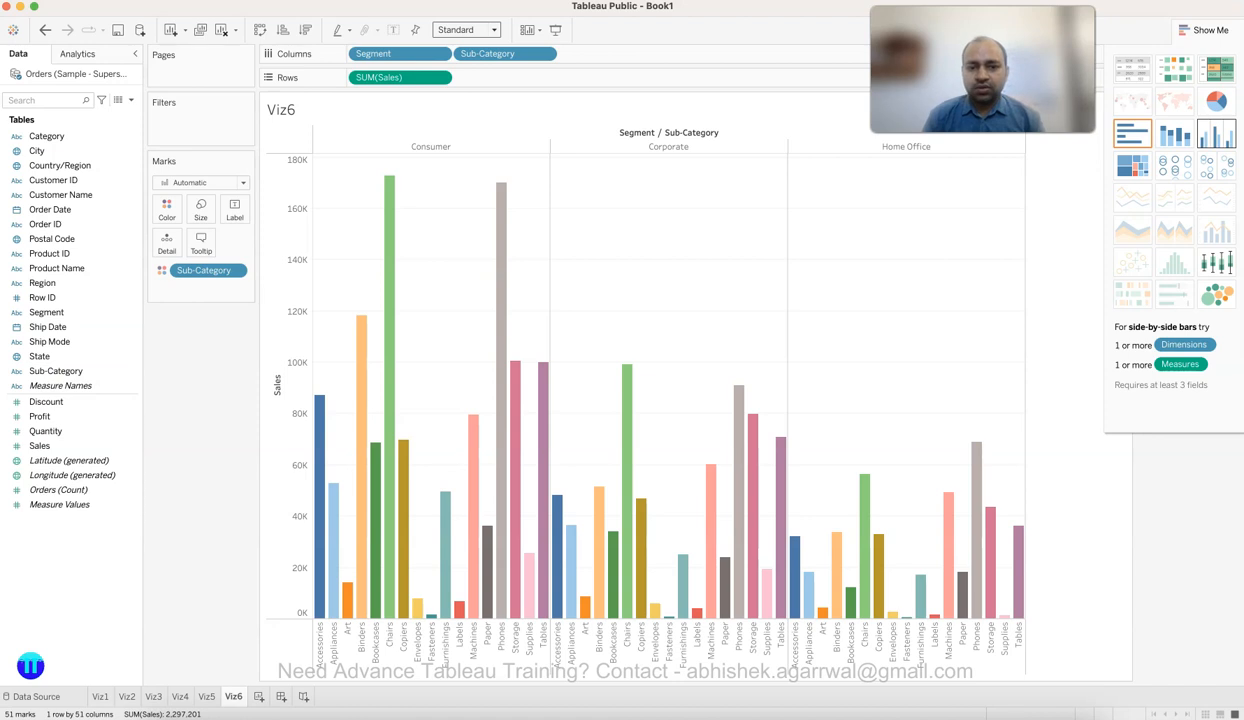
pyautogui.click(1205, 30)
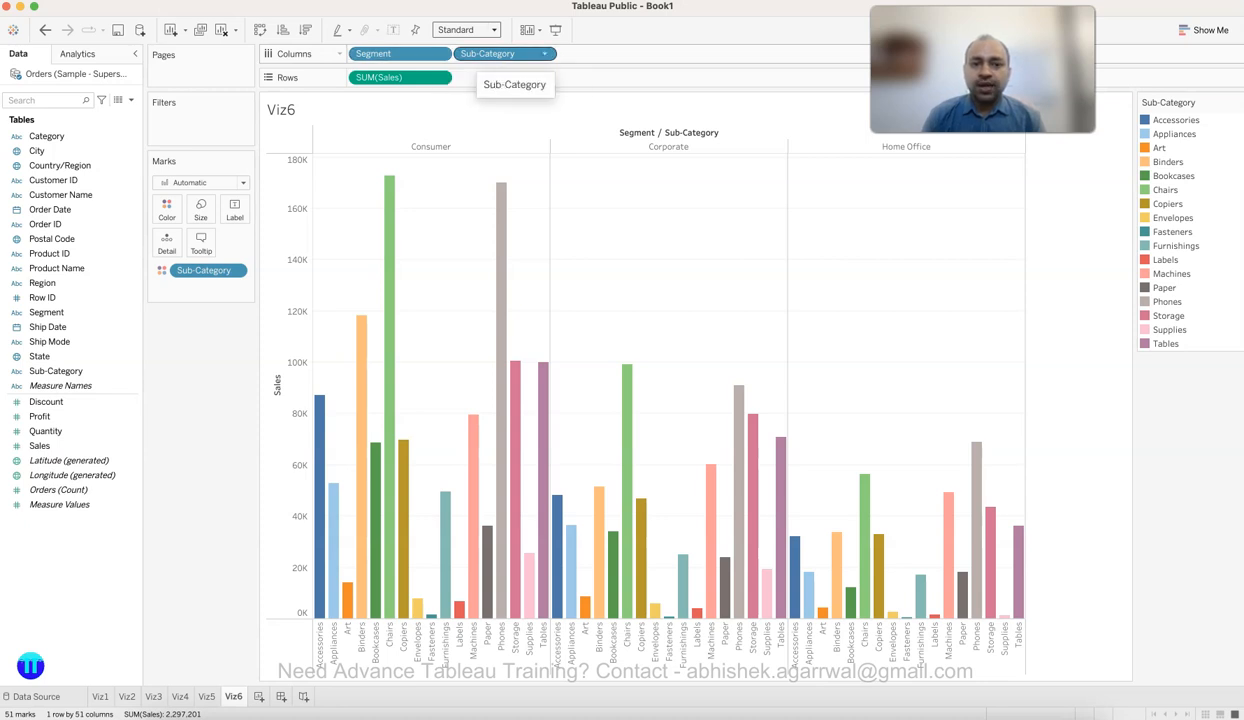
pyautogui.moveTo(400, 53); pyautogui.dragTo(560, 54)
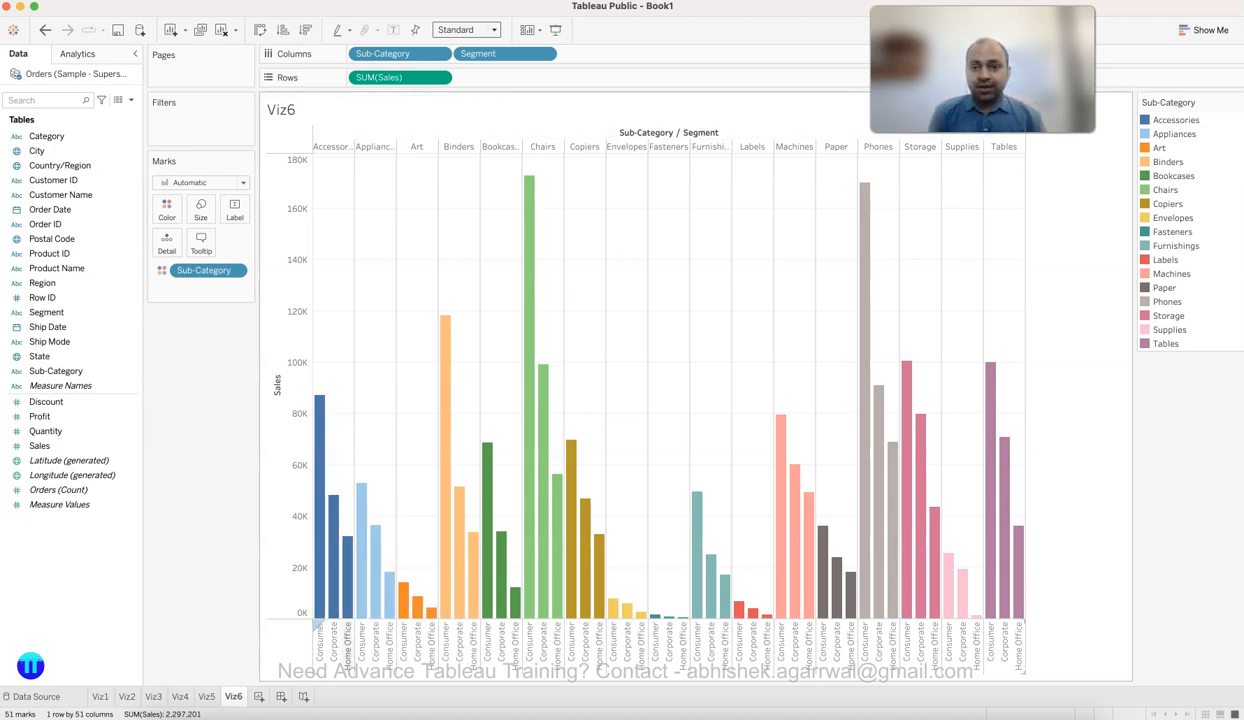
pyautogui.moveTo(879, 430)
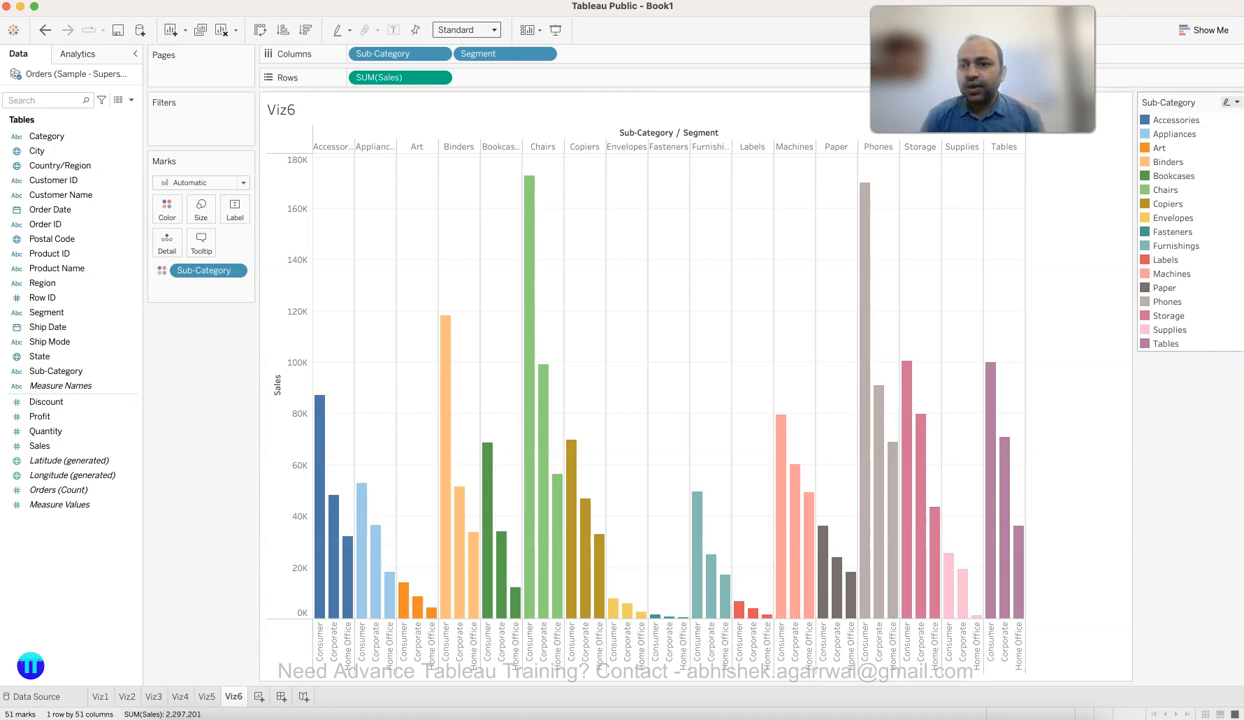
# Step: Hide the Sub-Category colour legend and fit the Viz6 chart to Entire View
pyautogui.click(1237, 102)
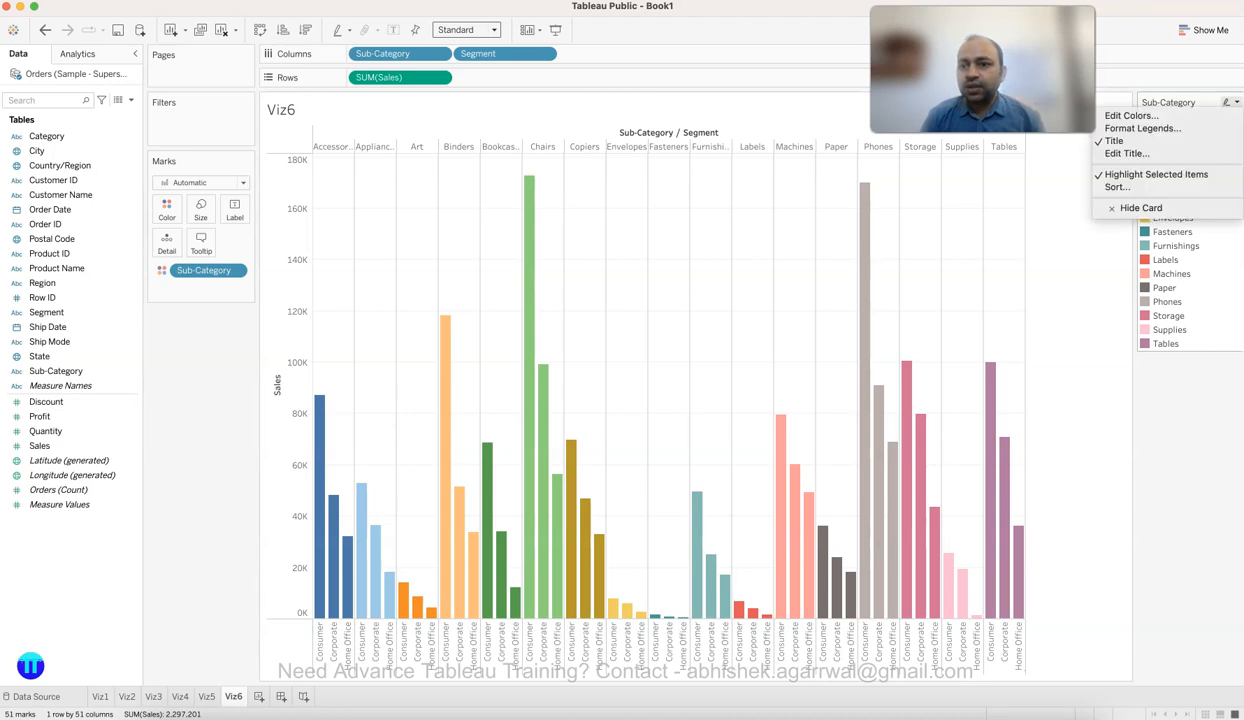
pyautogui.click(1140, 207)
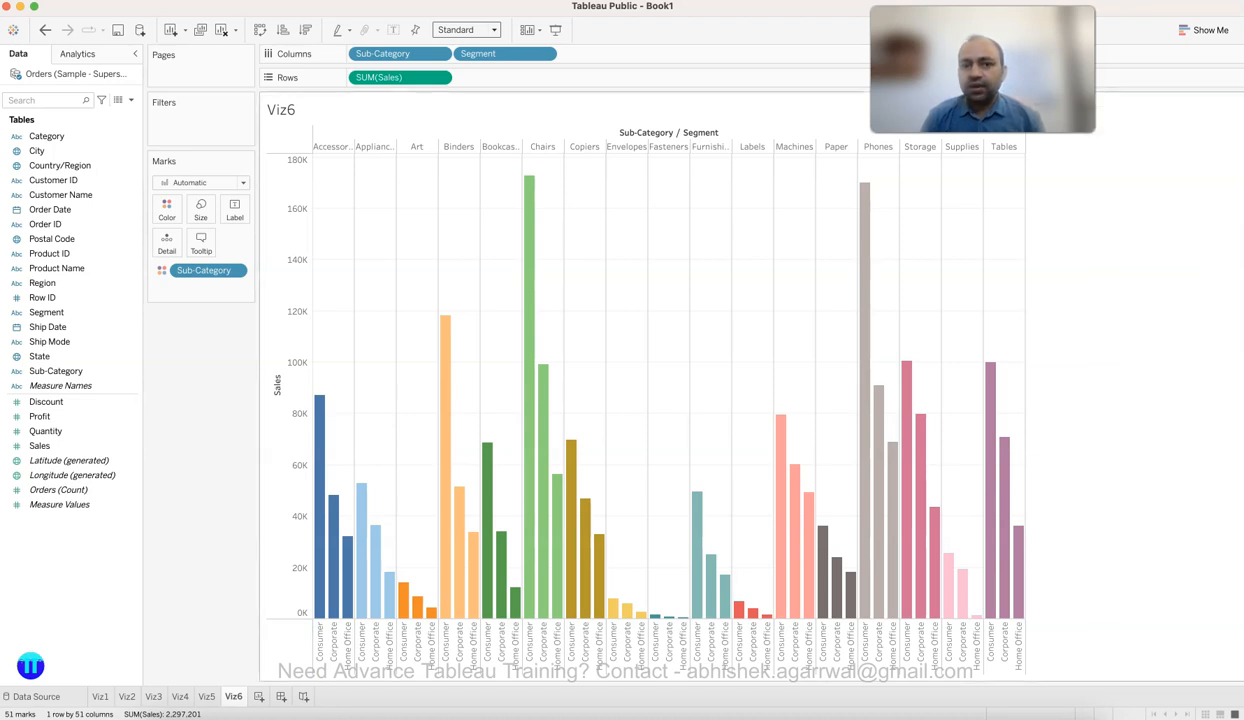
pyautogui.click(466, 29)
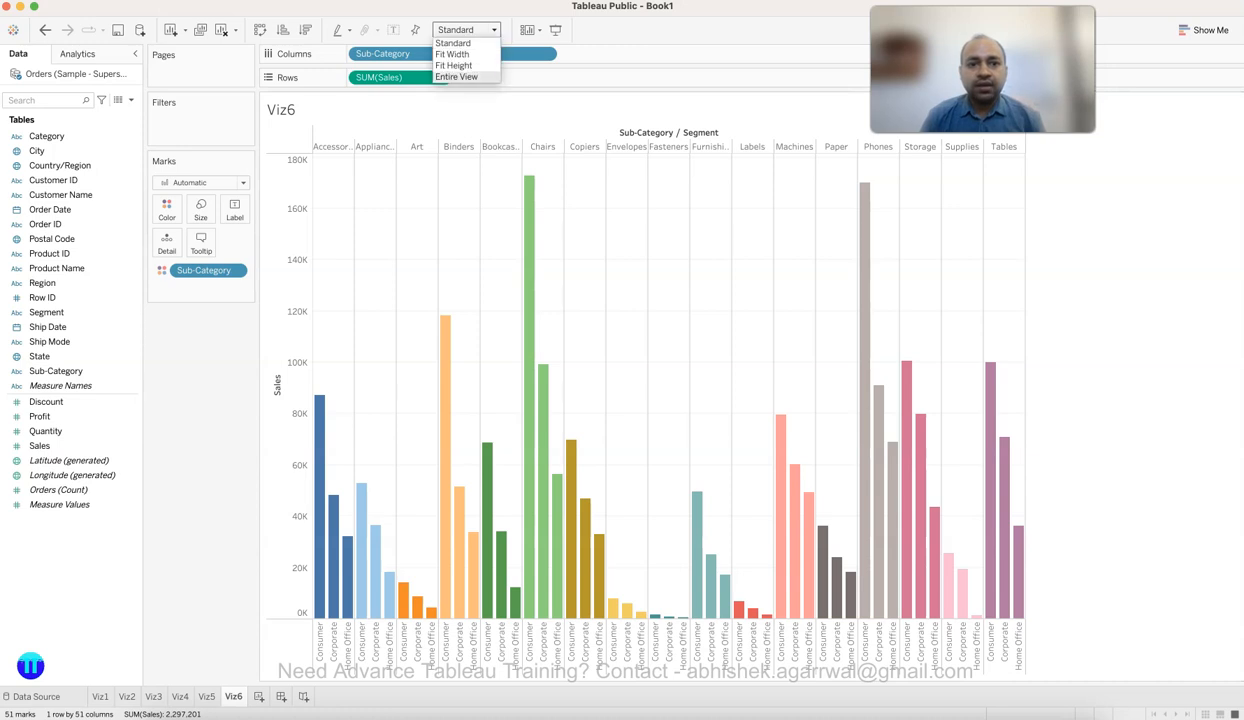
pyautogui.click(456, 77)
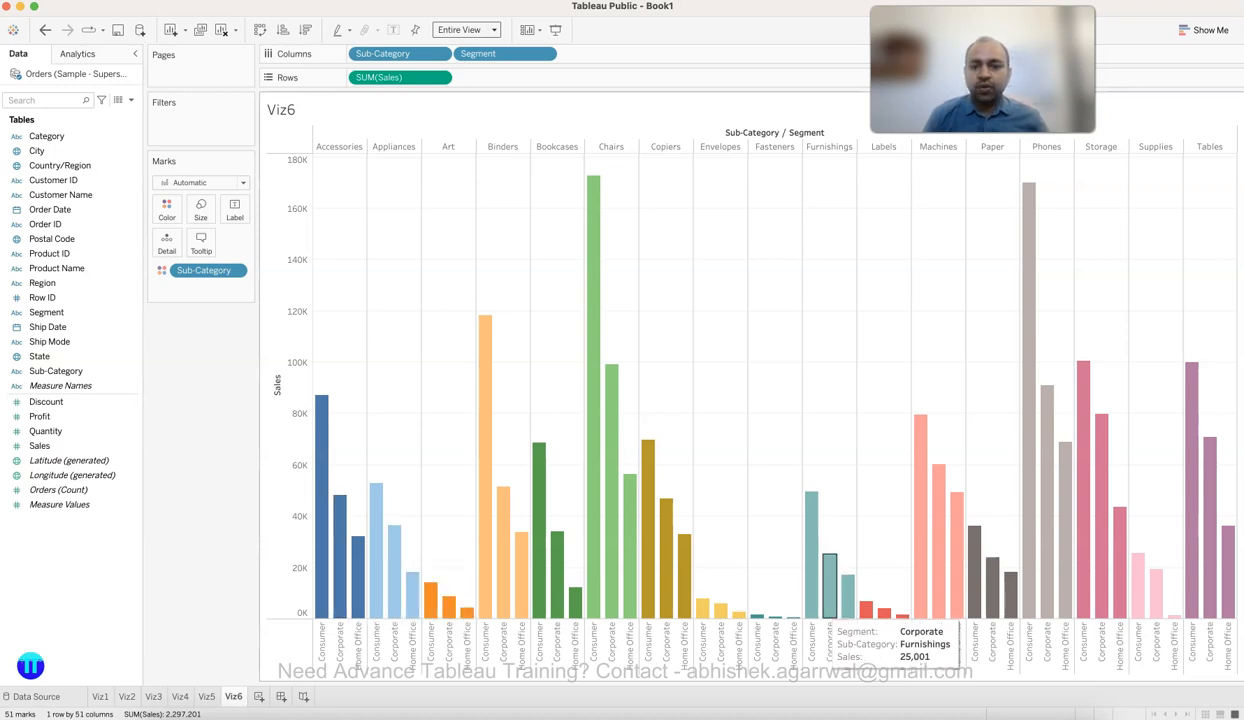
# Step: Remove the Sub-Category colour coding from the marks and colour all bars light blue
pyautogui.moveTo(200, 270); pyautogui.dragTo(178, 412)
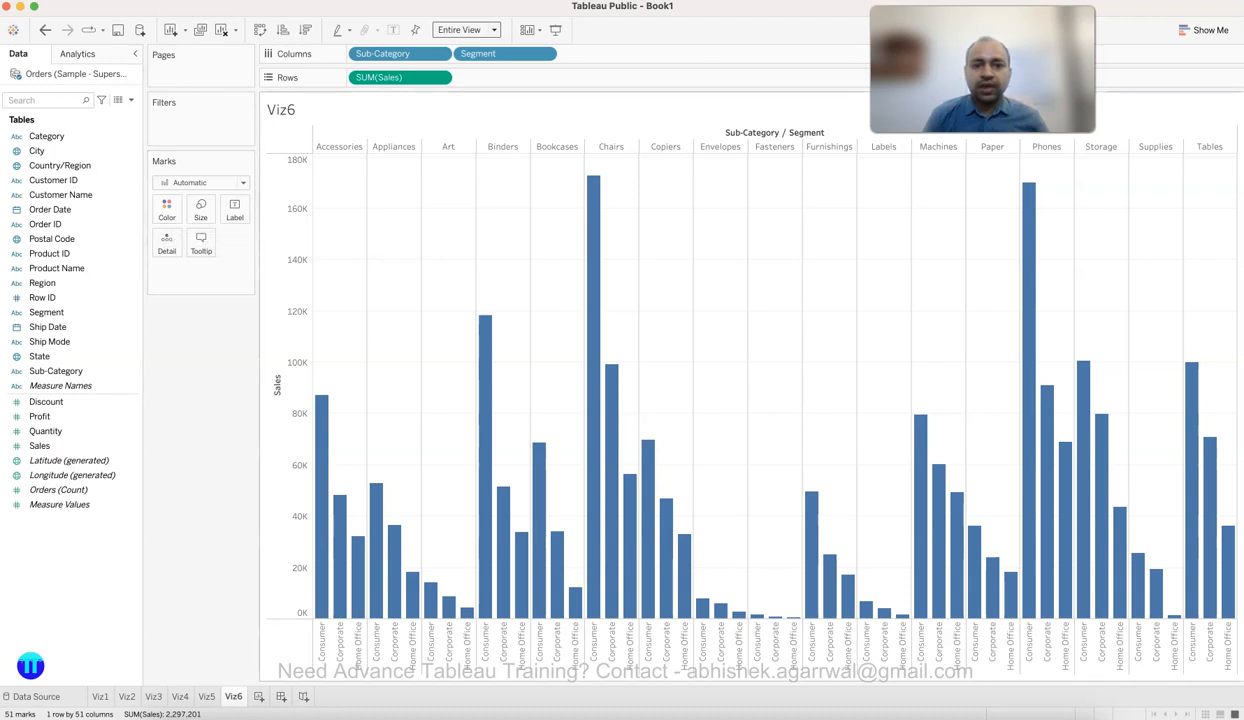
pyautogui.click(167, 208)
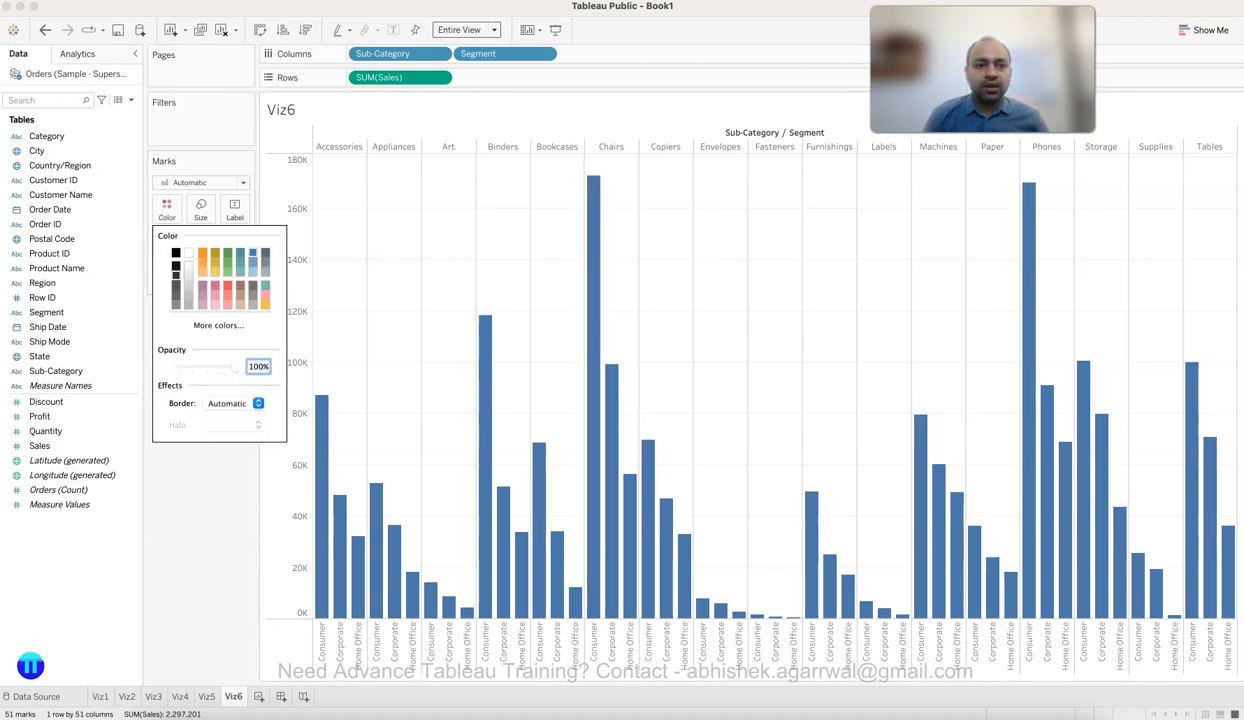
pyautogui.click(176, 295)
pyautogui.click(176, 305)
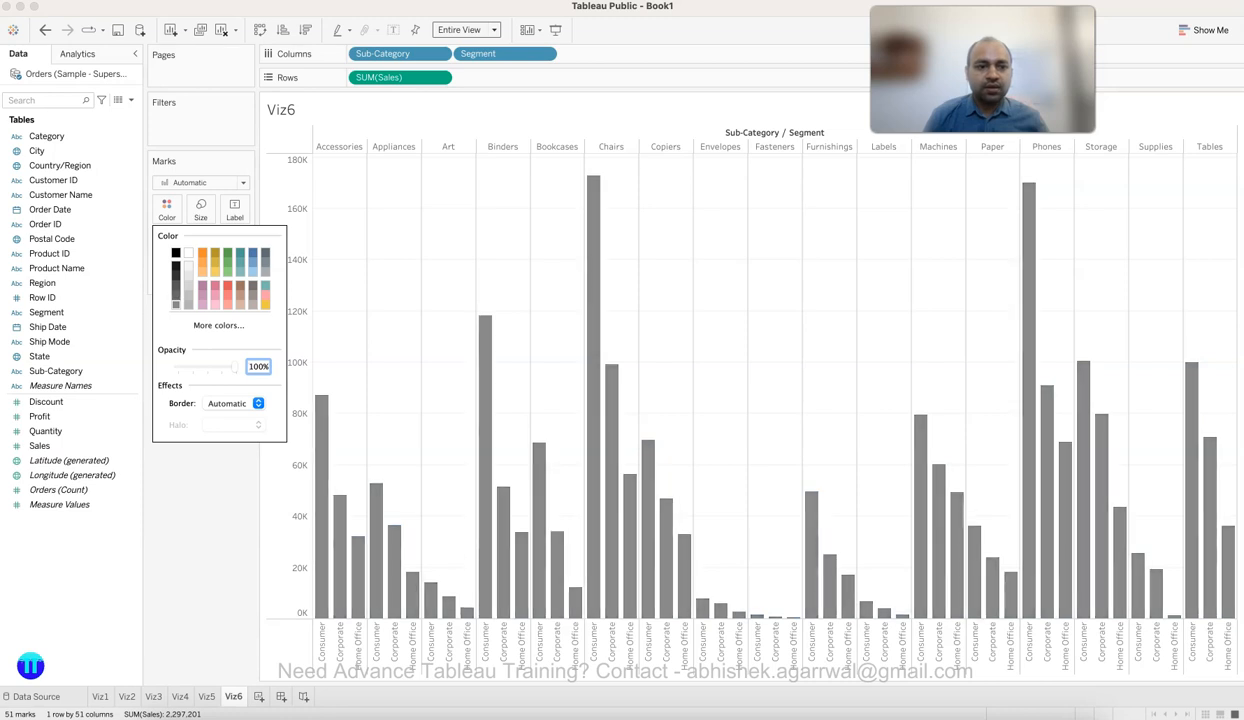
pyautogui.click(184, 296)
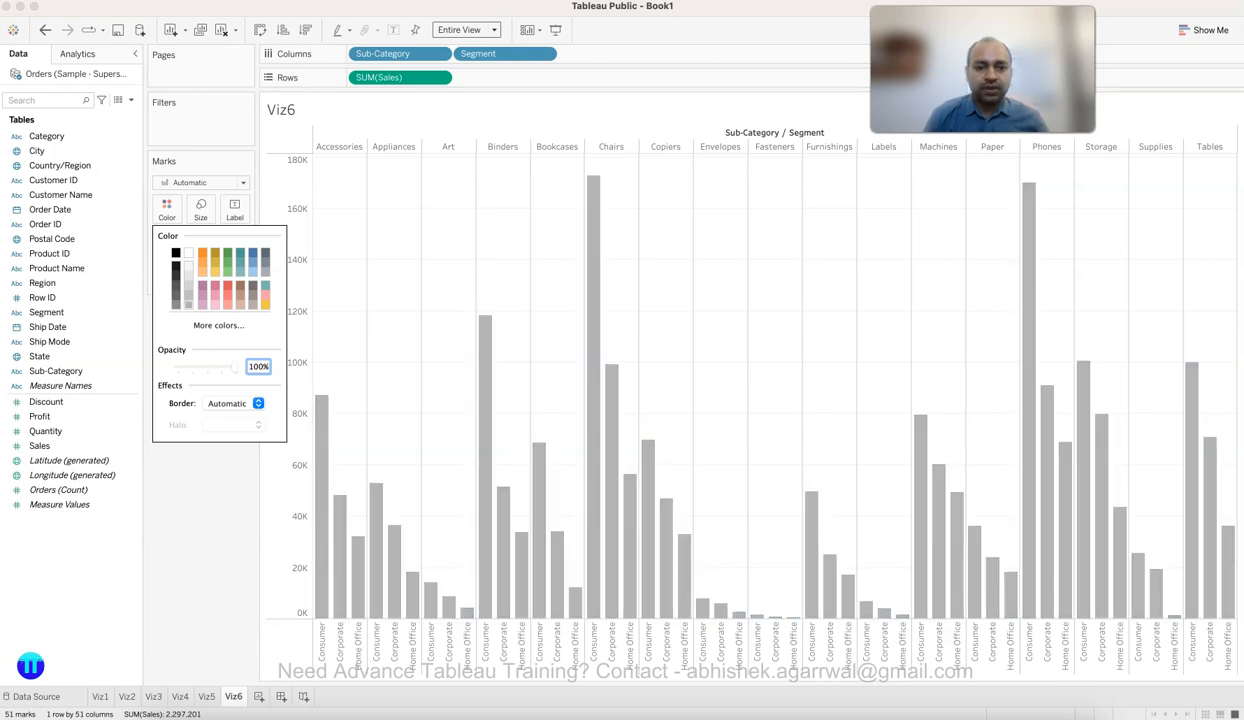
pyautogui.click(252, 270)
pyautogui.press('Escape')
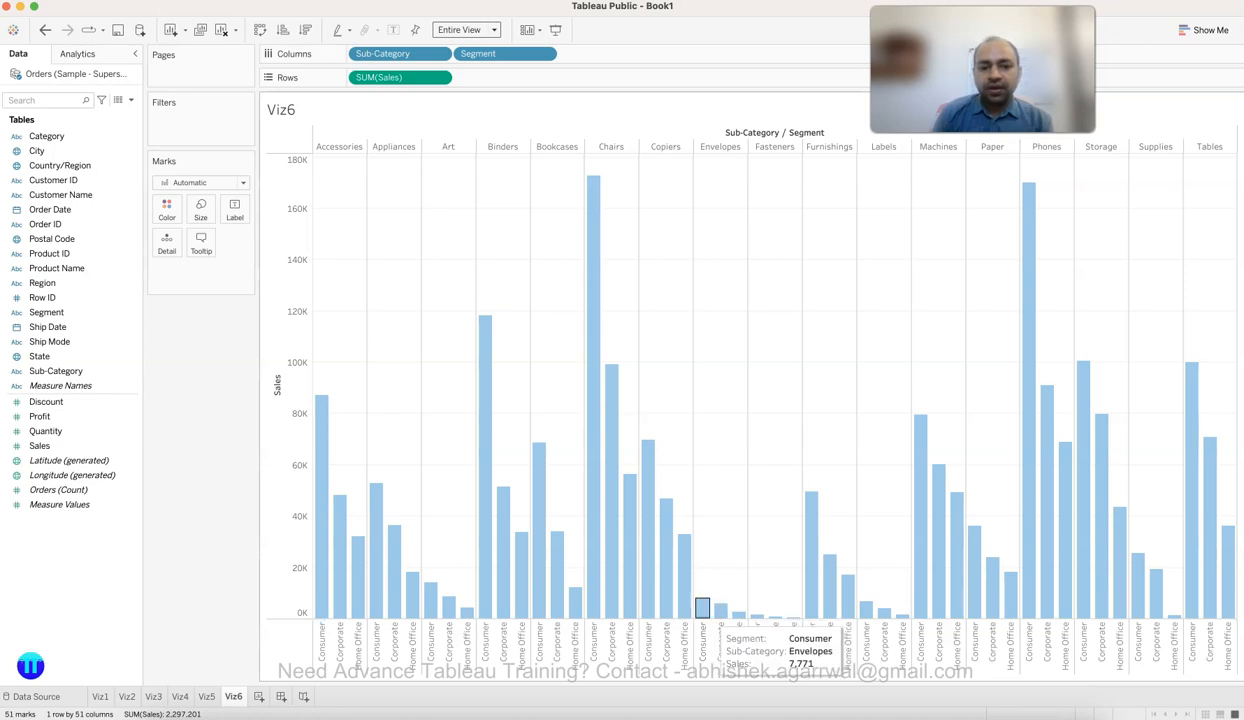
# Step: Show mark labels with the sales values on all bars in Viz6
pyautogui.moveTo(449, 606)
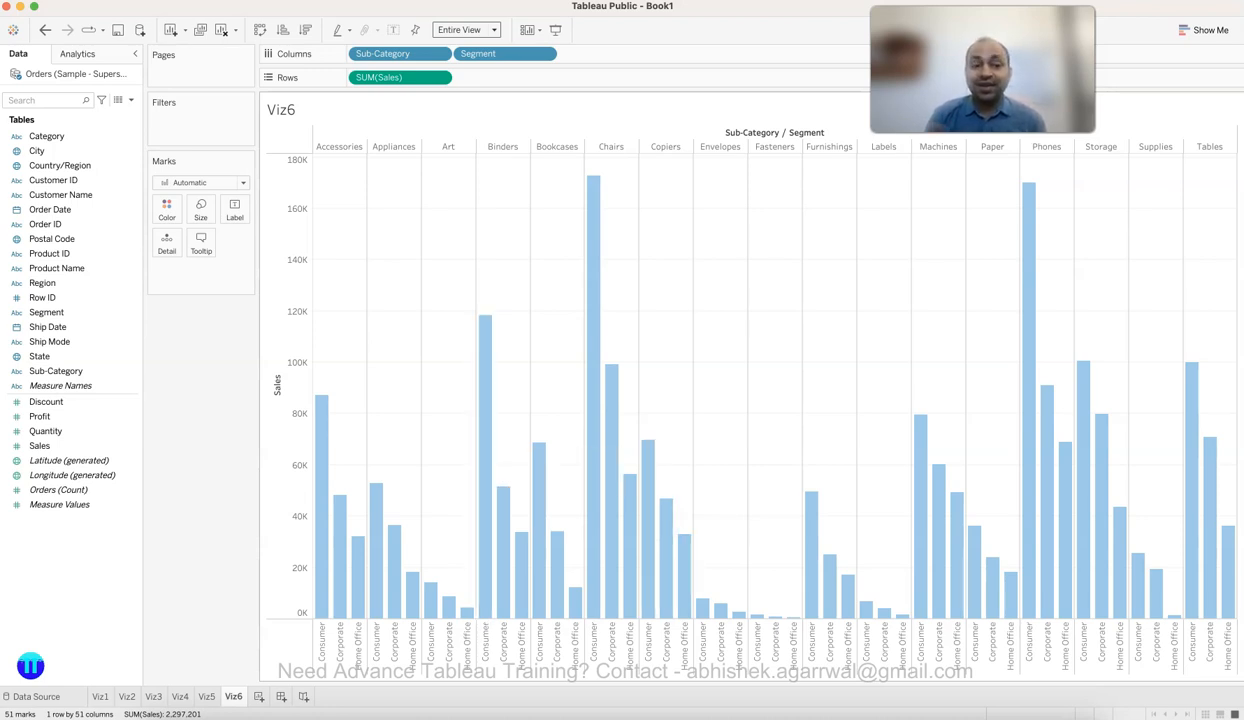
pyautogui.click(234, 208)
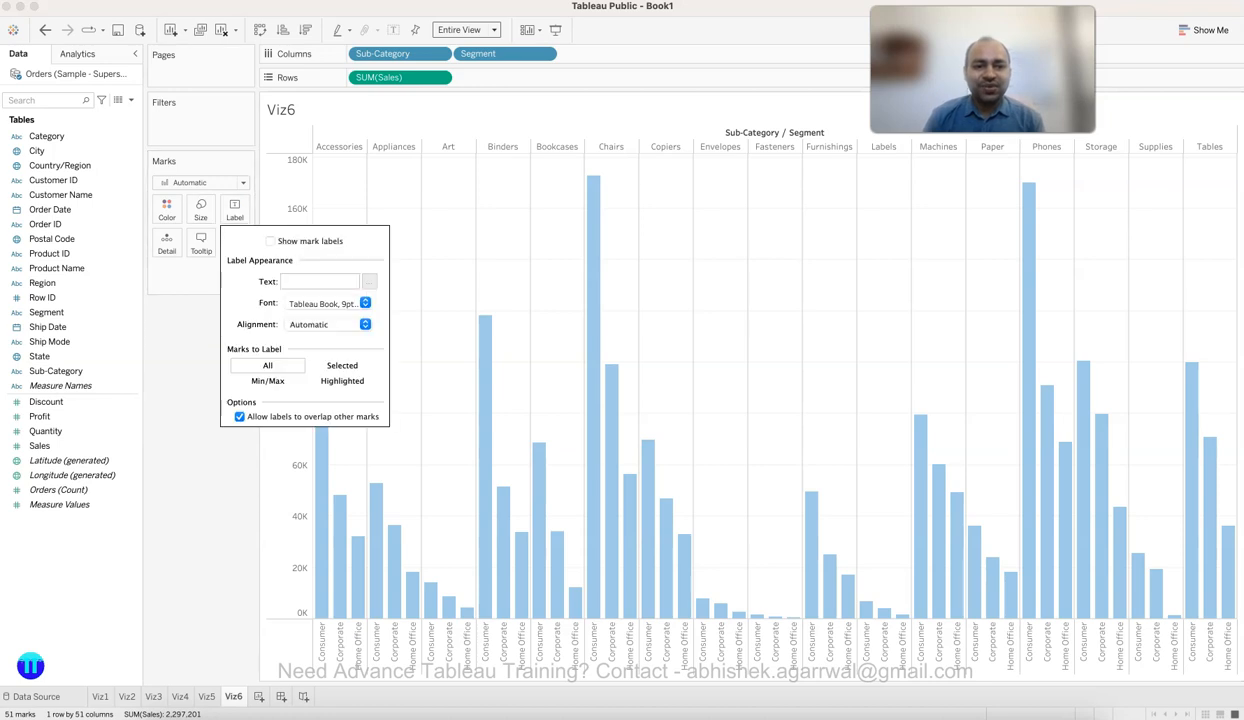
pyautogui.click(270, 241)
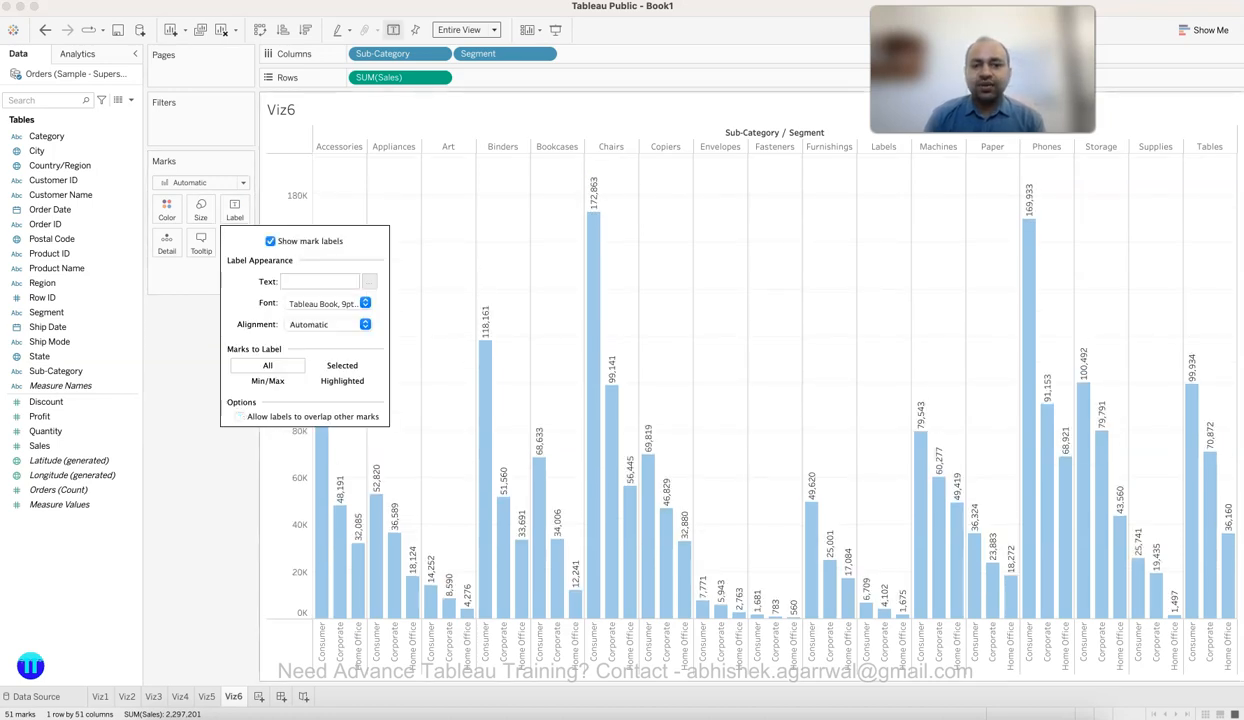
pyautogui.press('Escape')
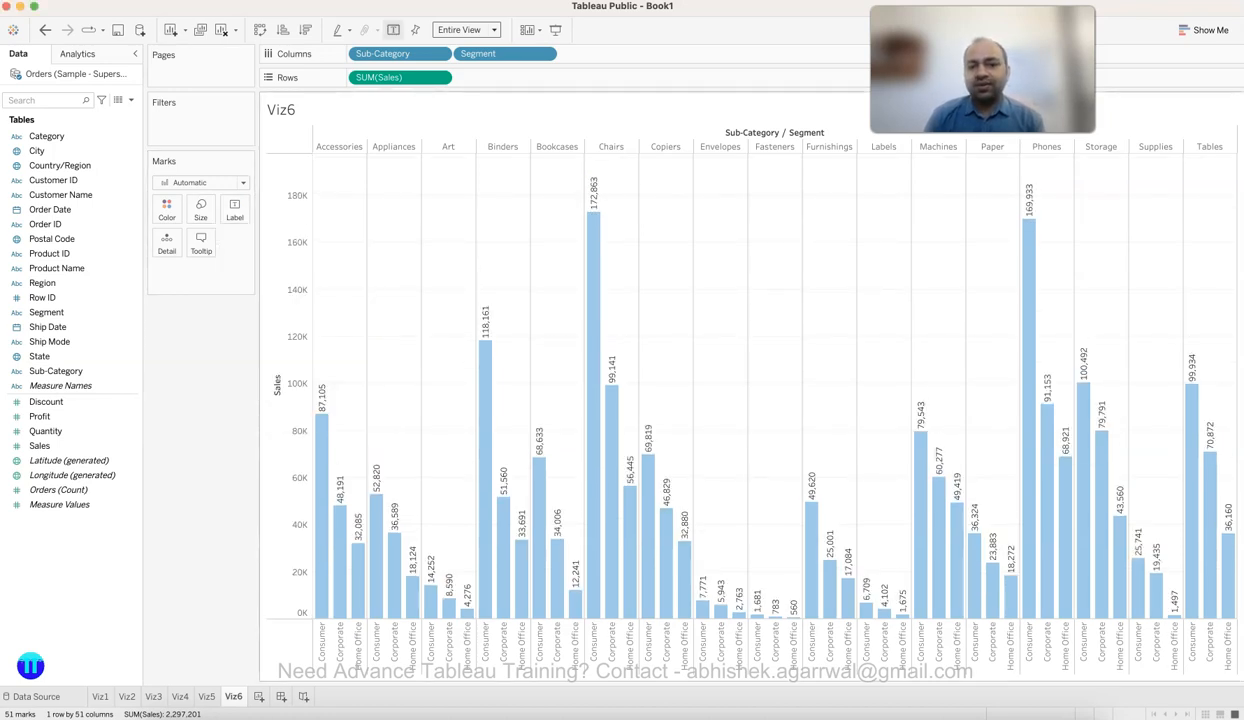
# Step: Set the font size of the mark labels on the bars to 8
pyautogui.click(234, 210)
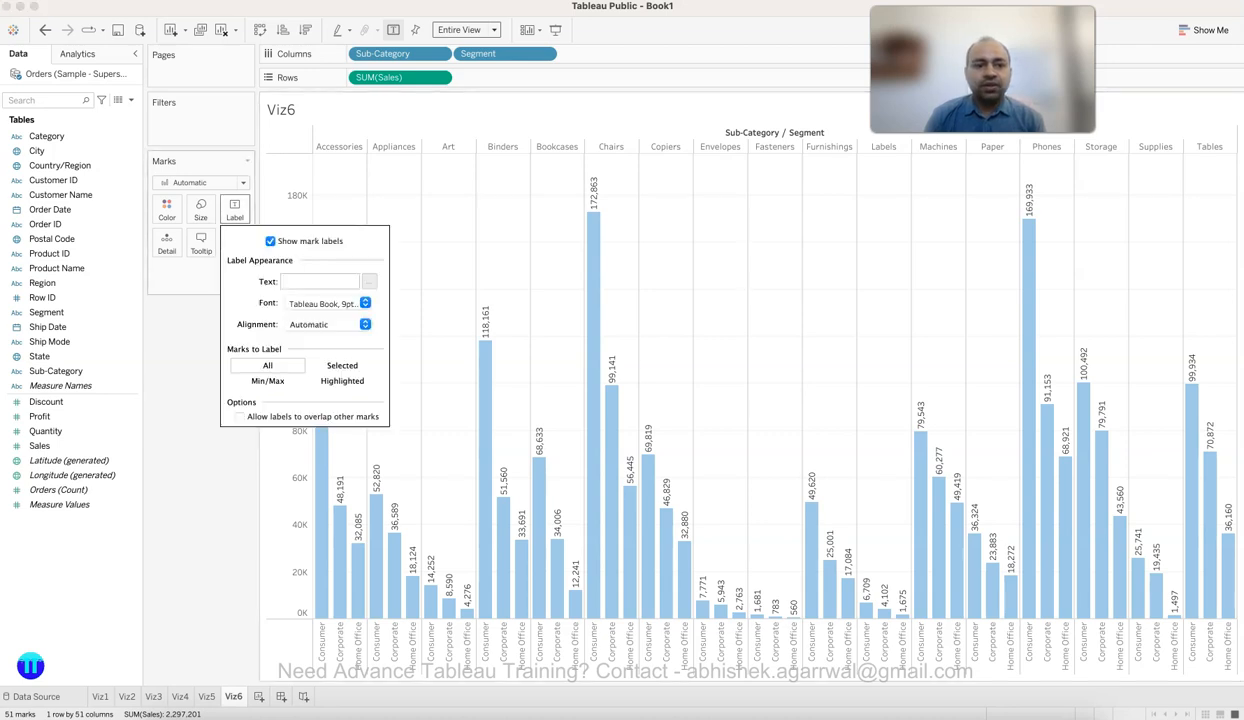
pyautogui.click(325, 303)
pyautogui.click(311, 351)
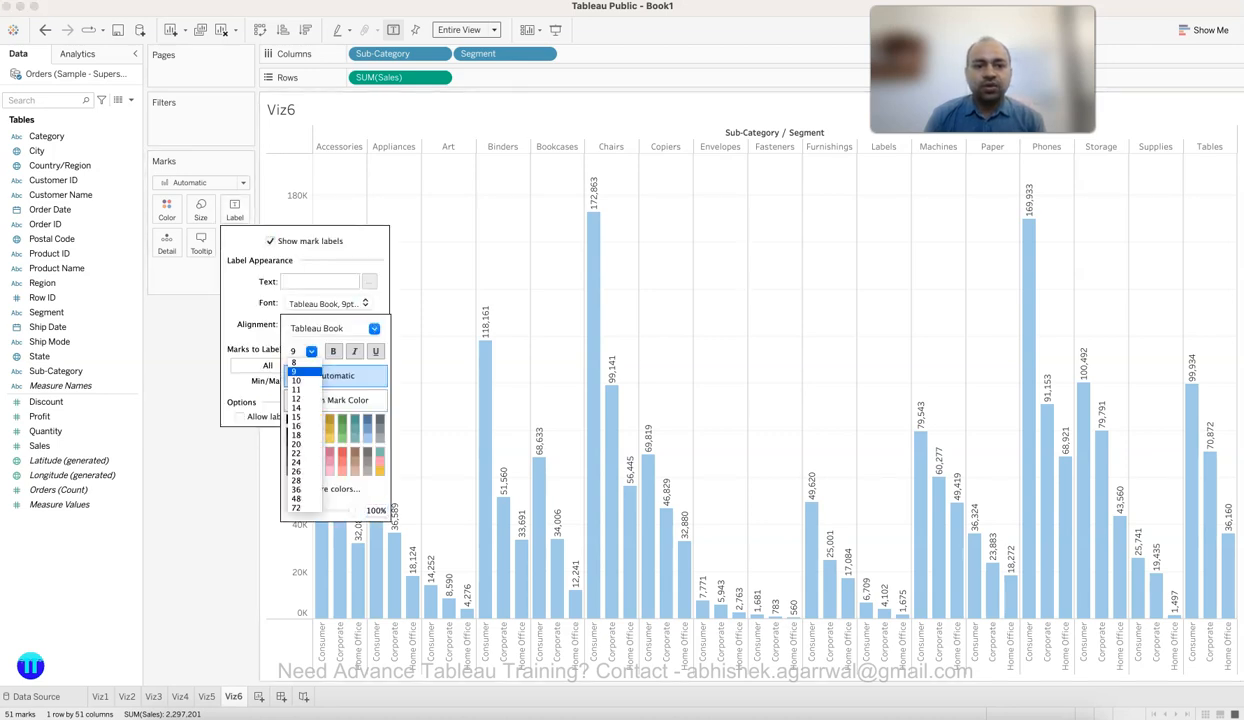
pyautogui.click(297, 362)
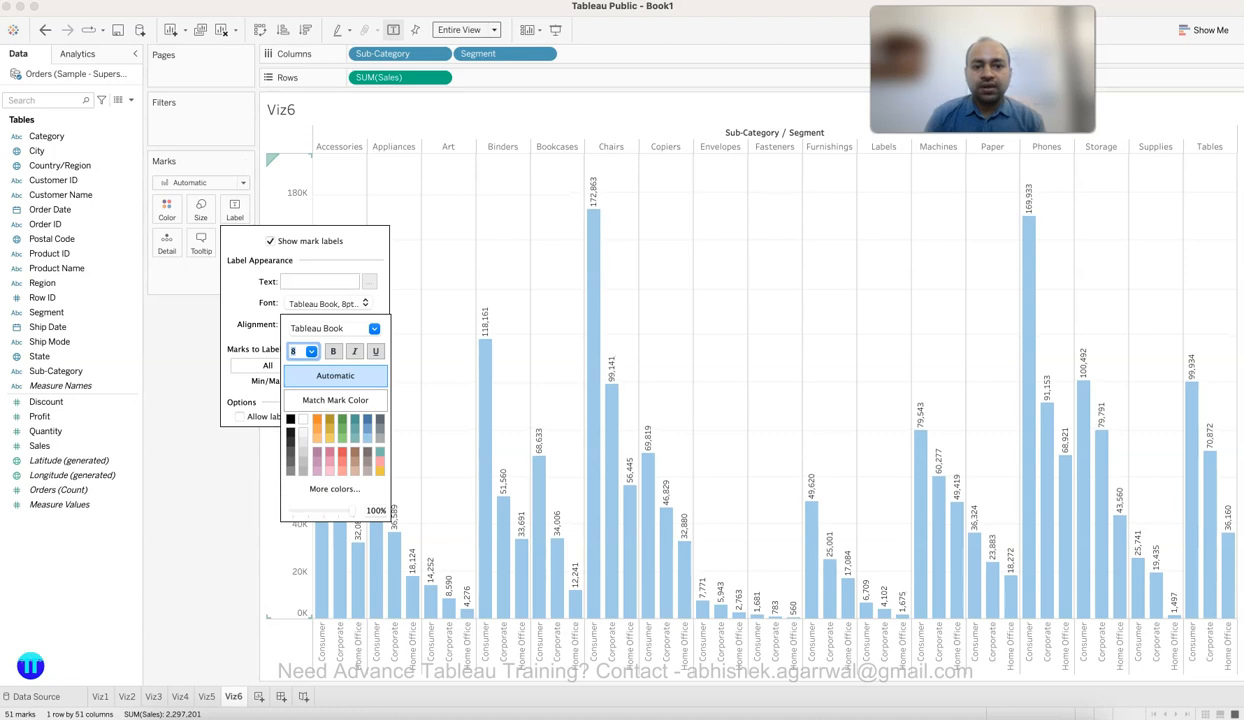
pyautogui.press('Escape')
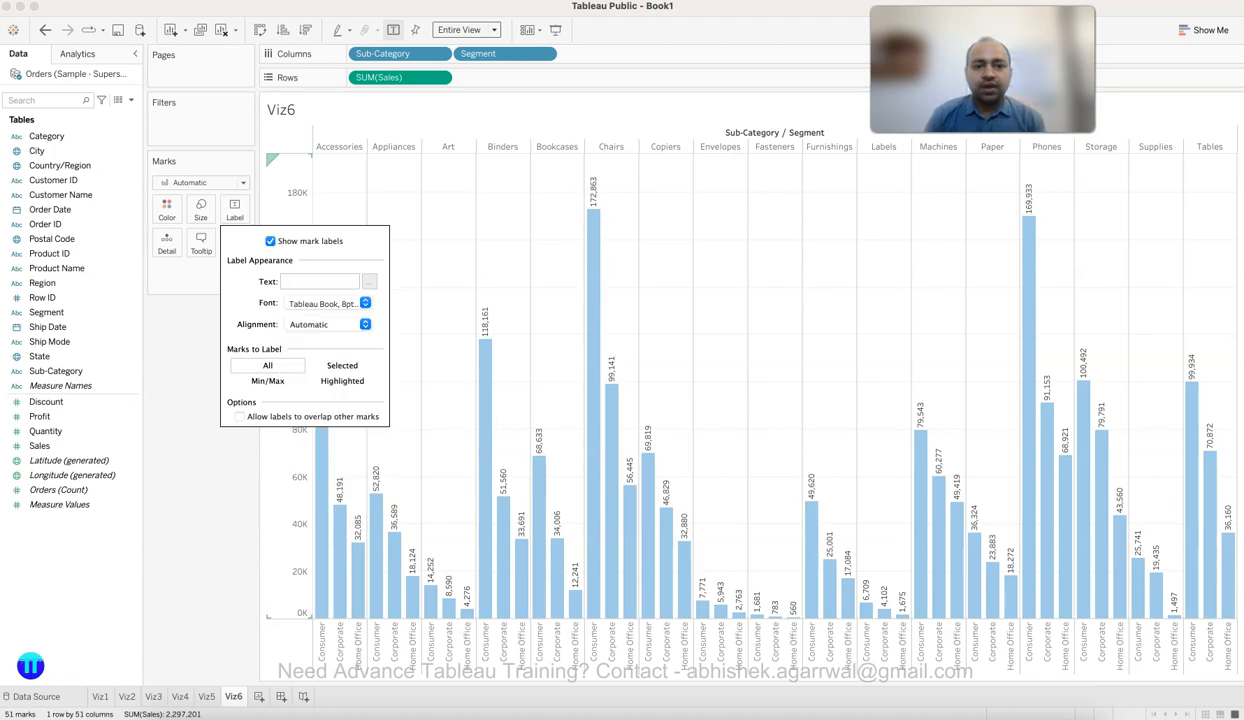
pyautogui.click(329, 303)
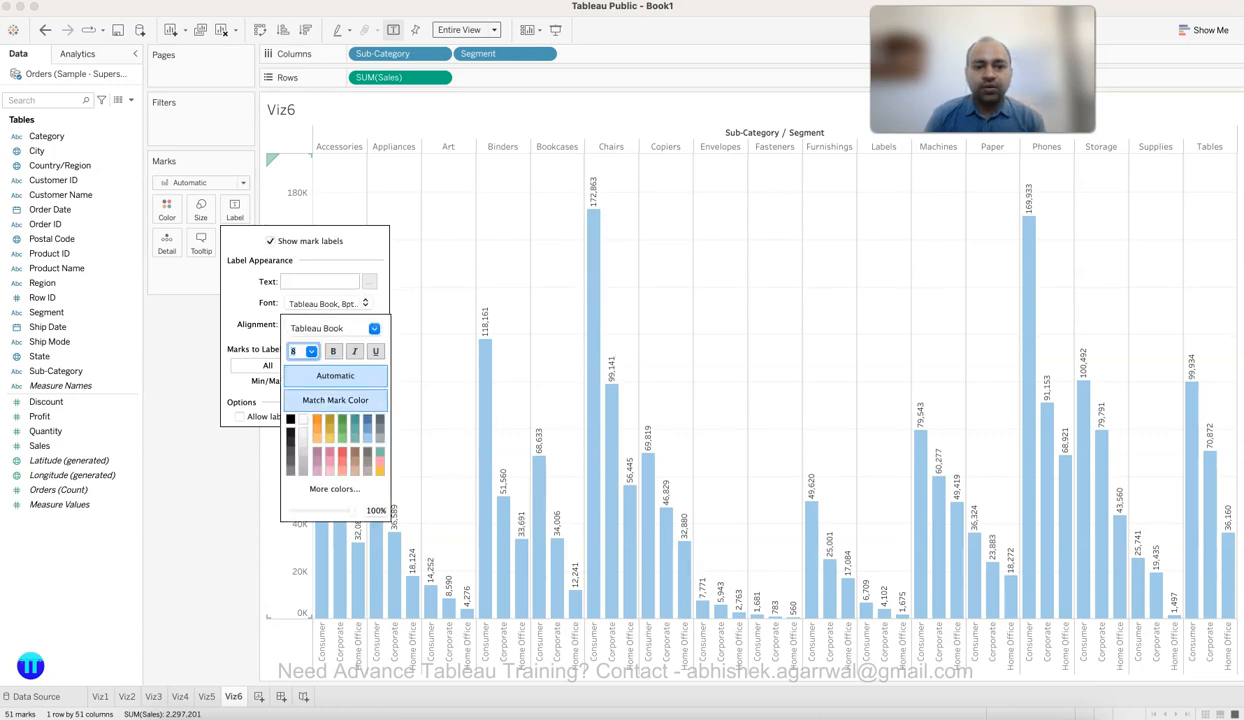
pyautogui.click(329, 303)
pyautogui.click(329, 324)
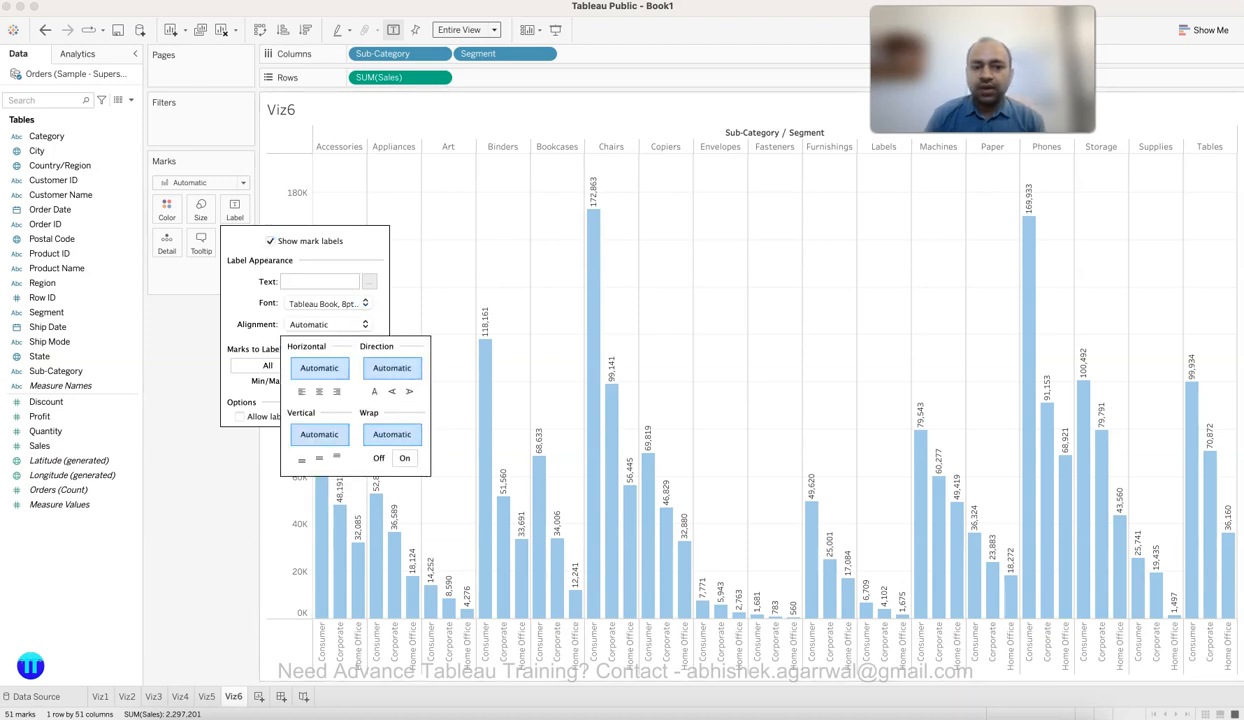
pyautogui.click(329, 324)
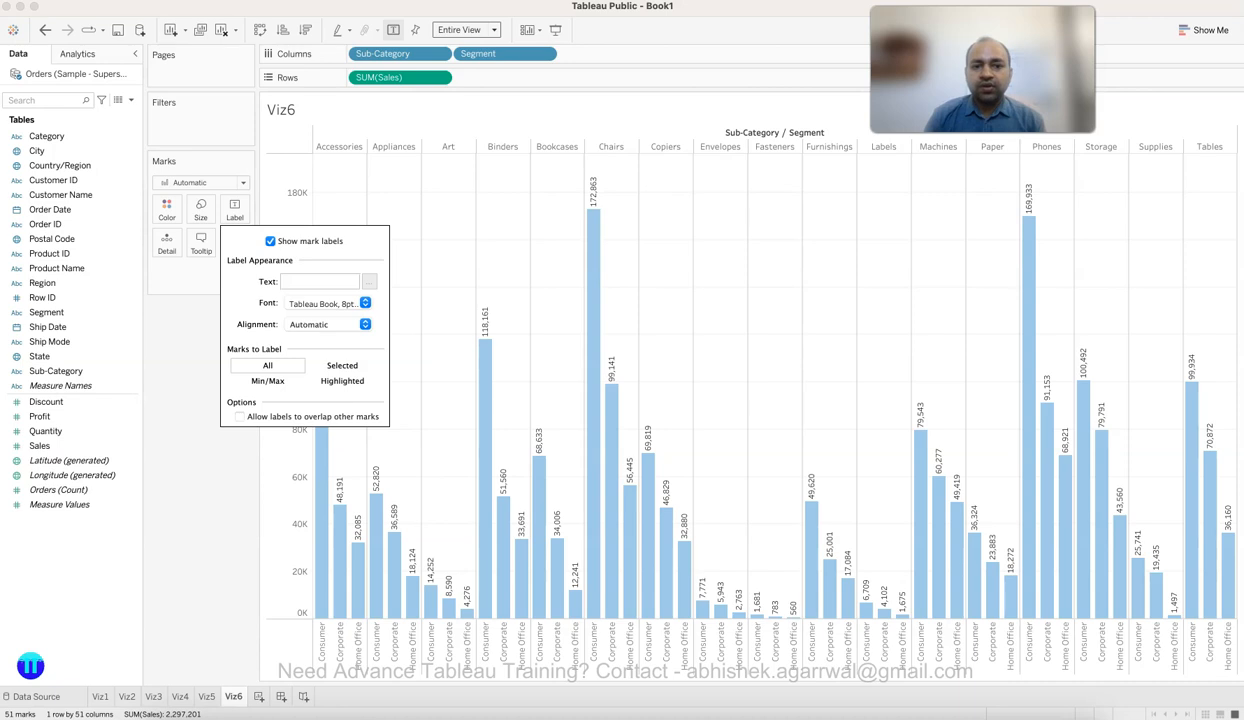
# Step: Create a pie chart of Sales by Category on the Viz 7 worksheet
pyautogui.press('Escape')
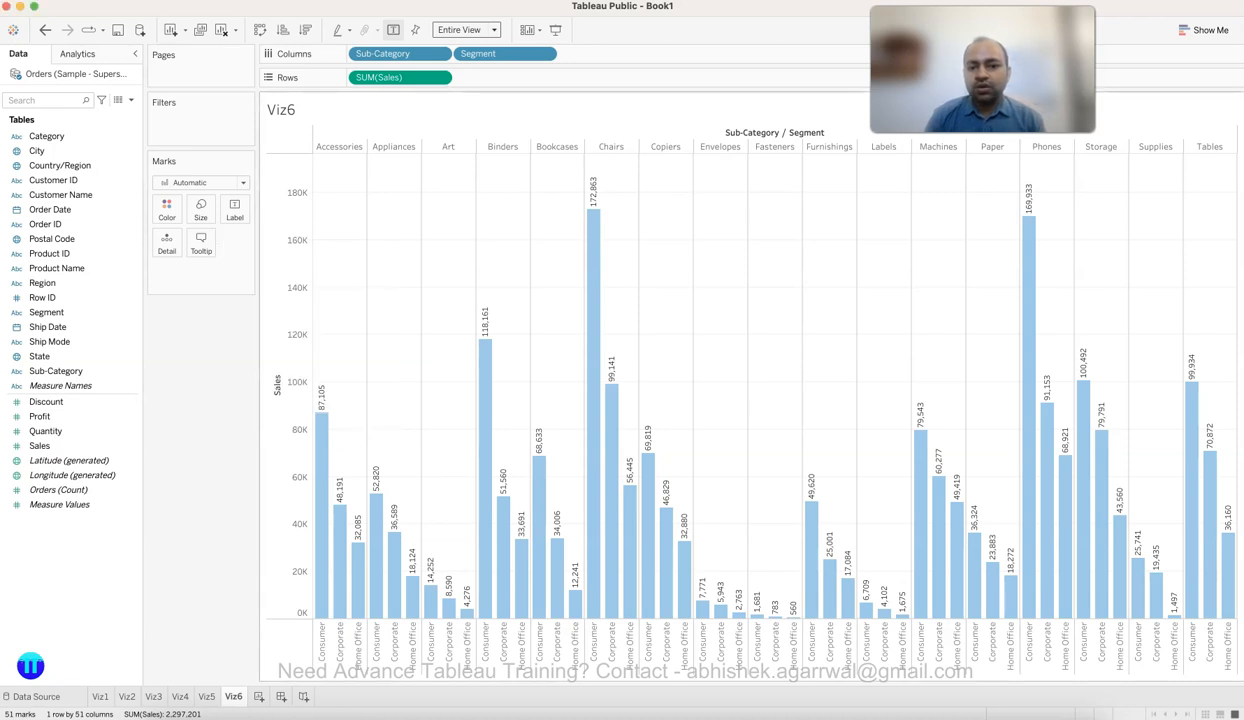
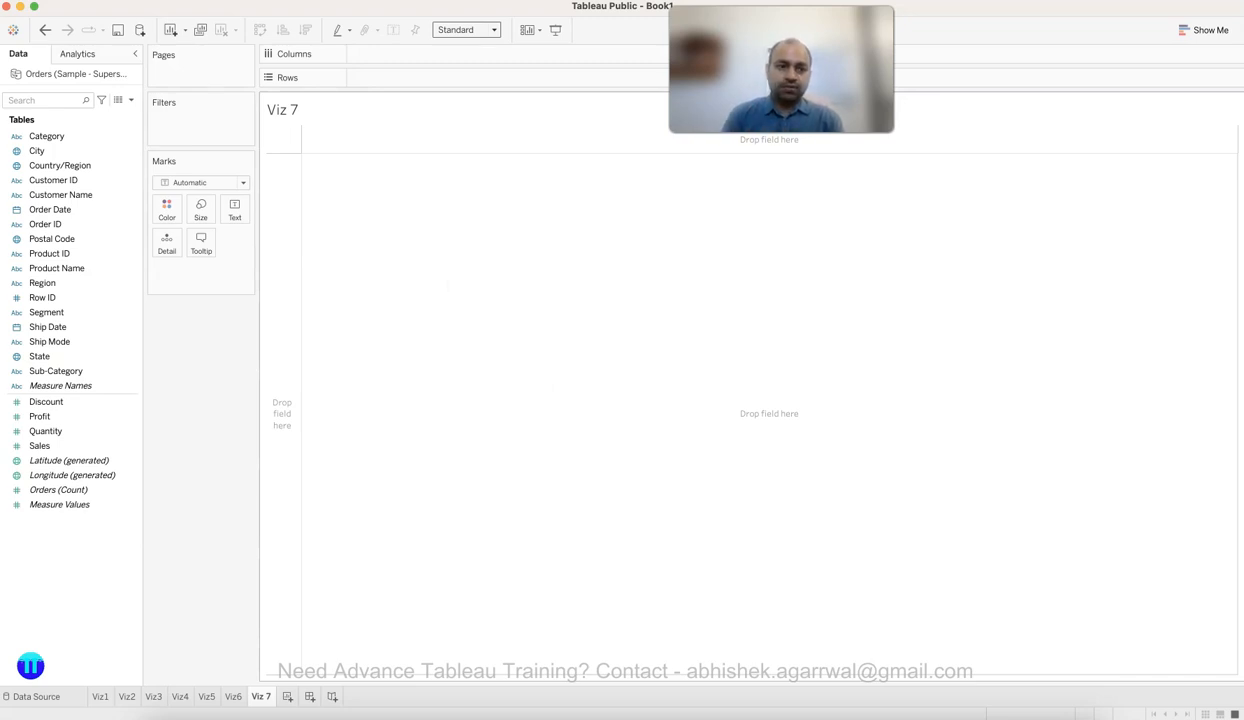
pyautogui.click(47, 136)
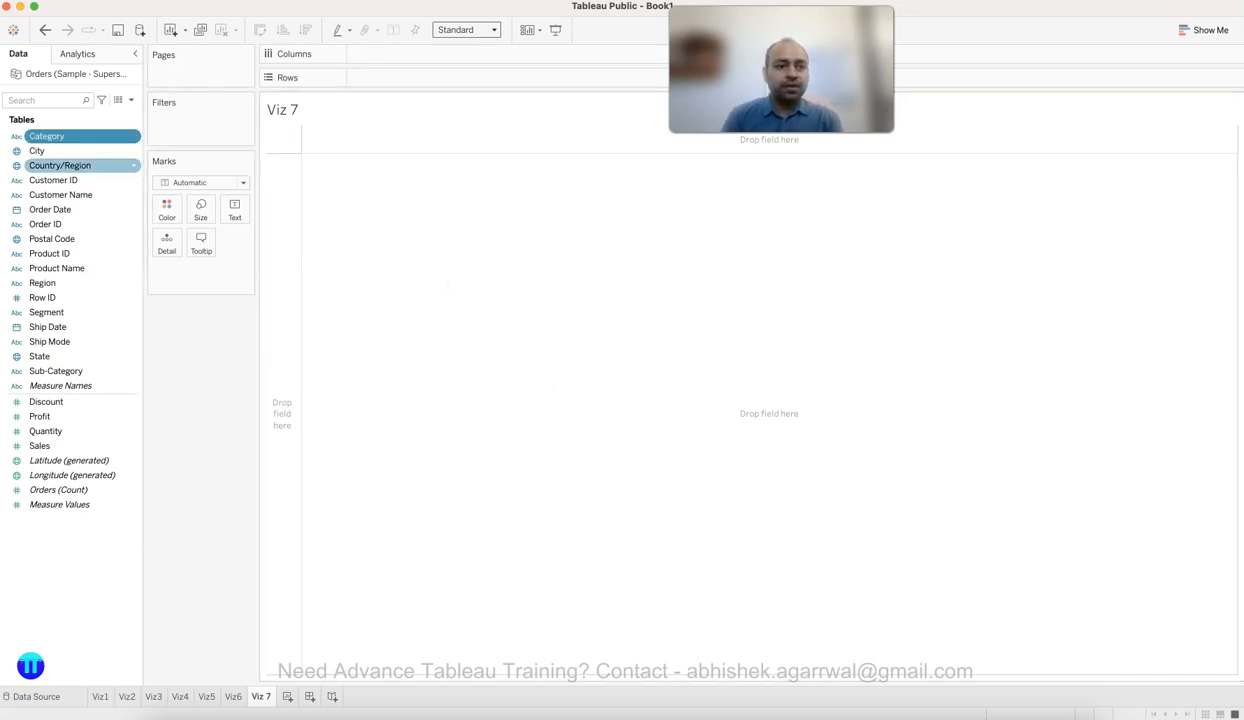
pyautogui.keyDown('super'); pyautogui.click(40, 446); pyautogui.keyUp('super')
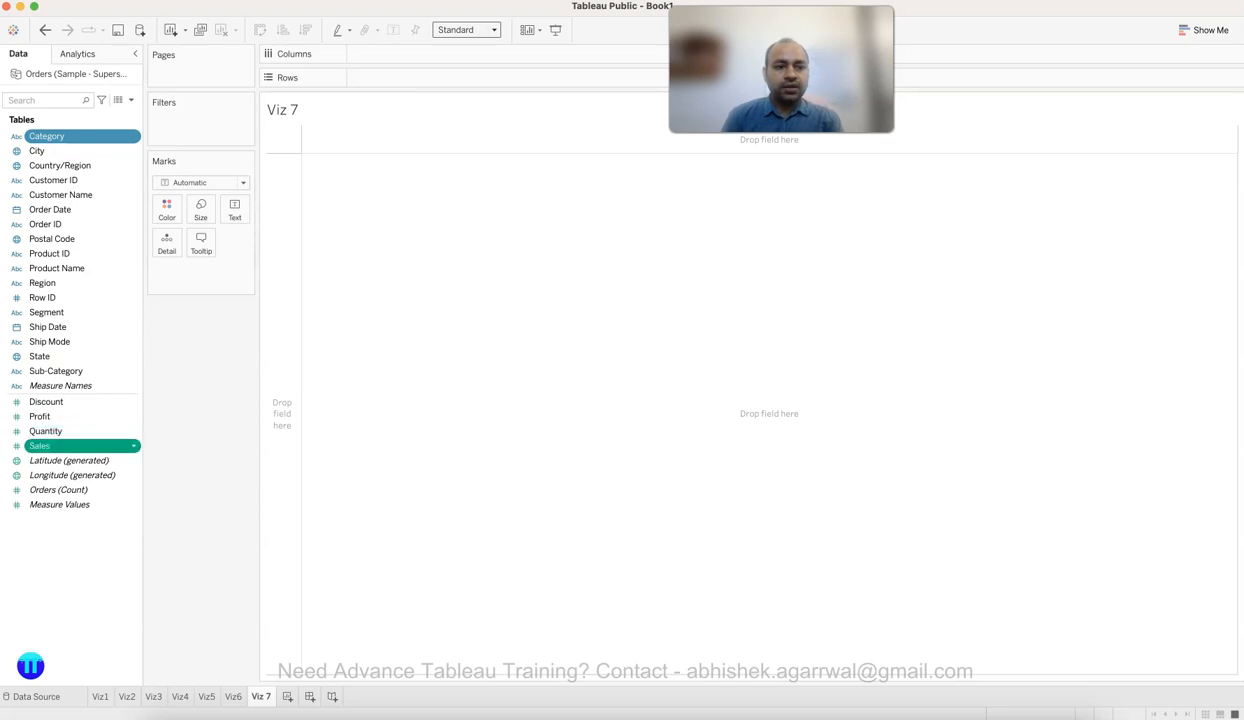
pyautogui.click(1204, 30)
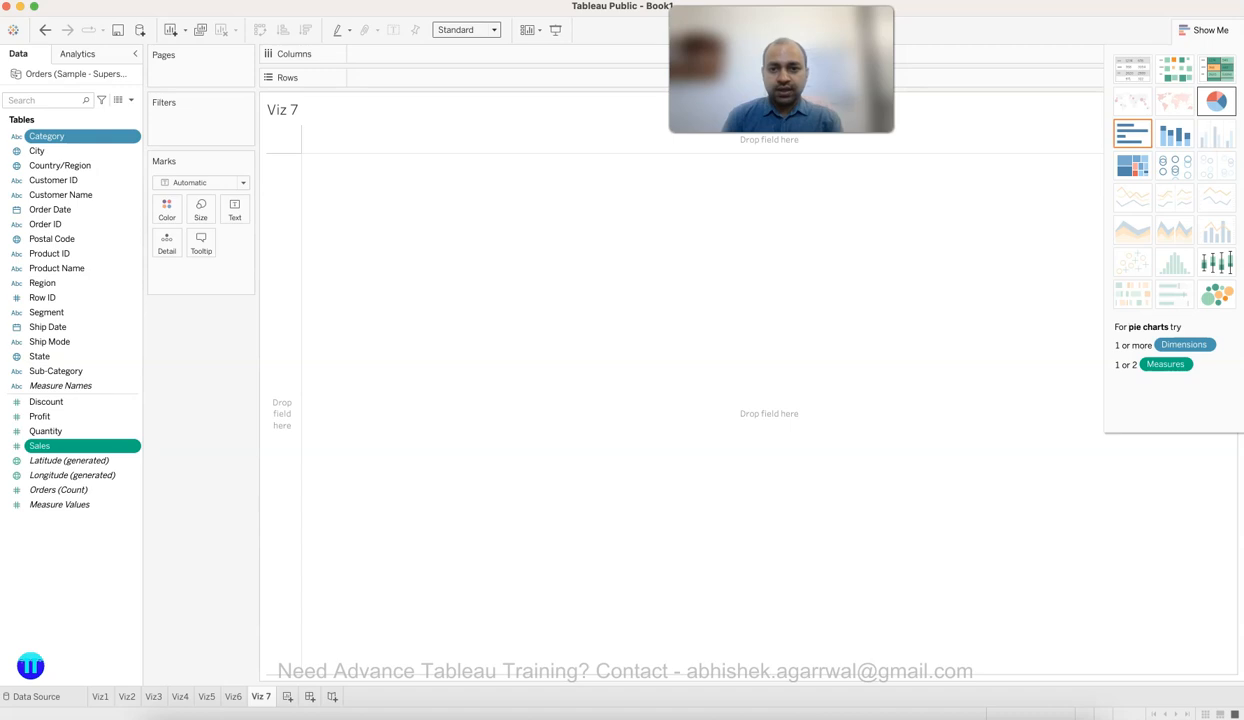
pyautogui.click(1216, 101)
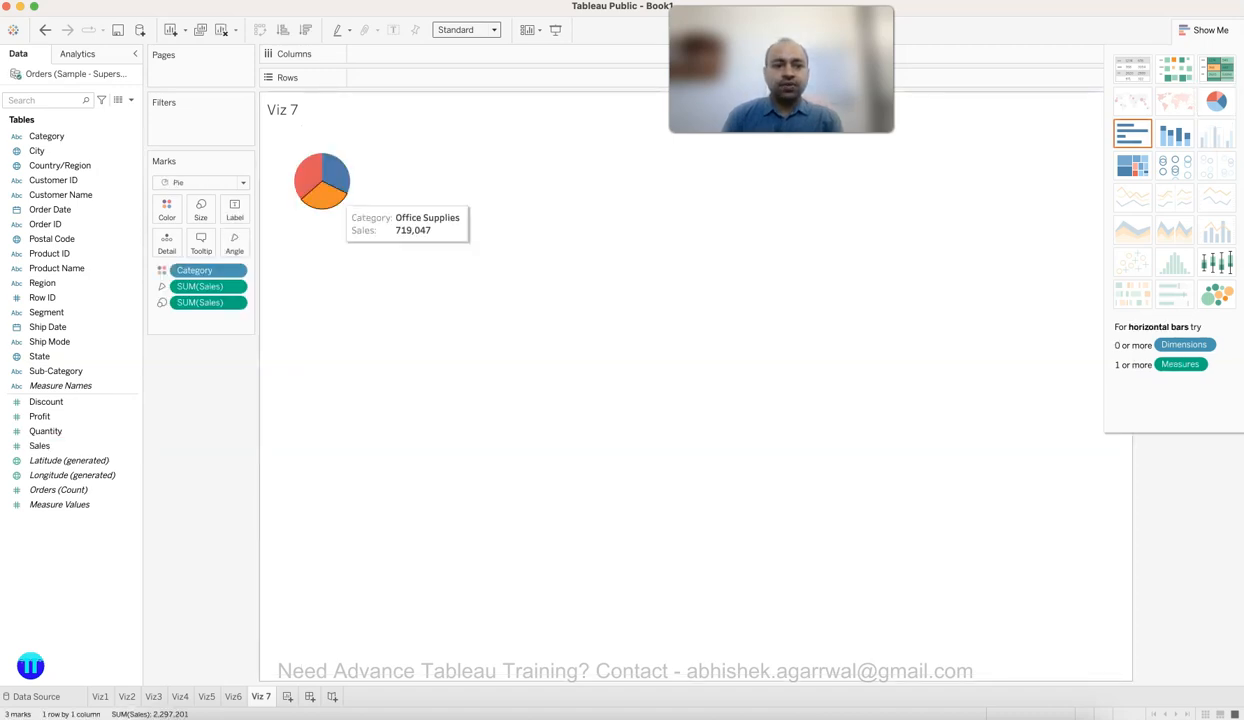
pyautogui.click(1204, 30)
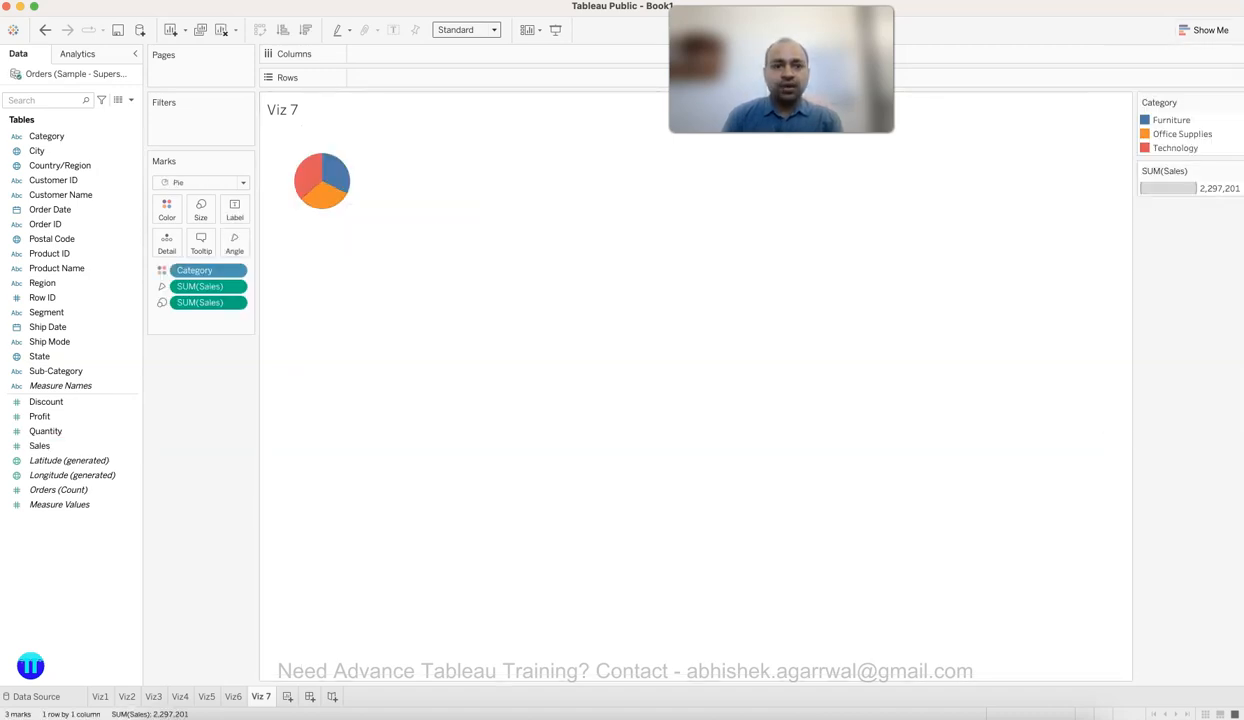
# Step: Fit the pie chart to Entire View and show mark labels on its slices
pyautogui.click(466, 29)
pyautogui.click(452, 76)
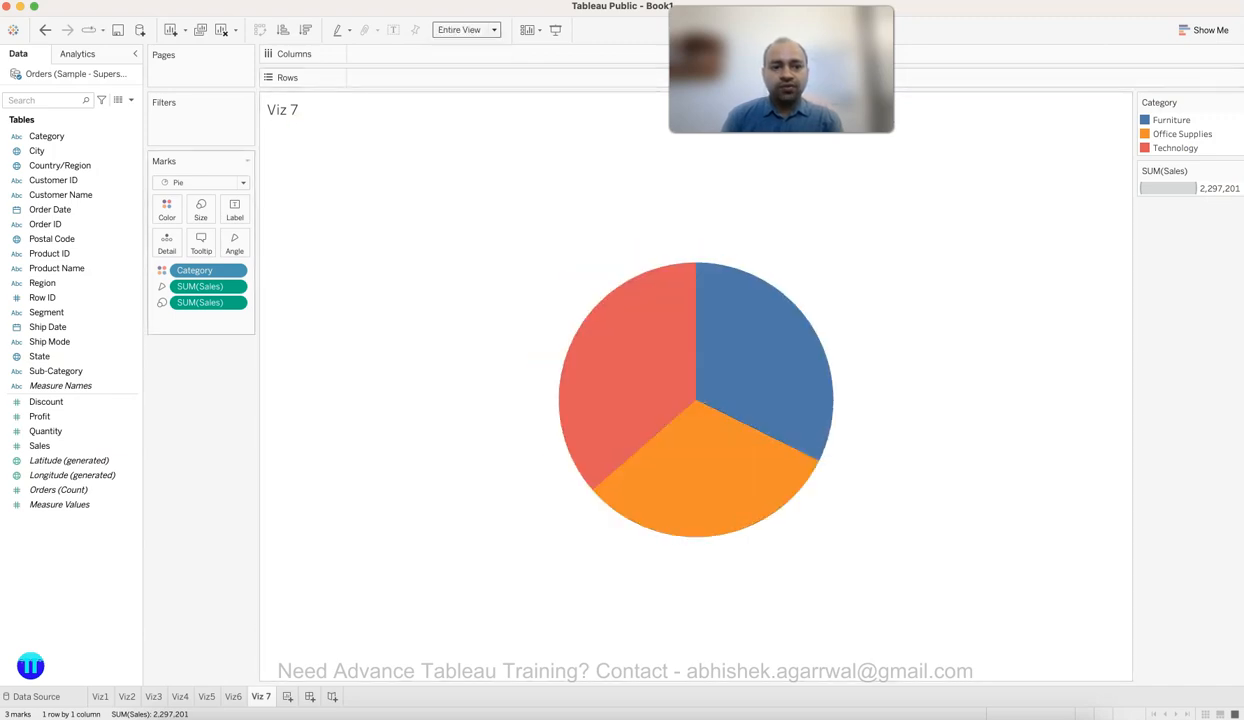
pyautogui.click(234, 210)
pyautogui.click(270, 241)
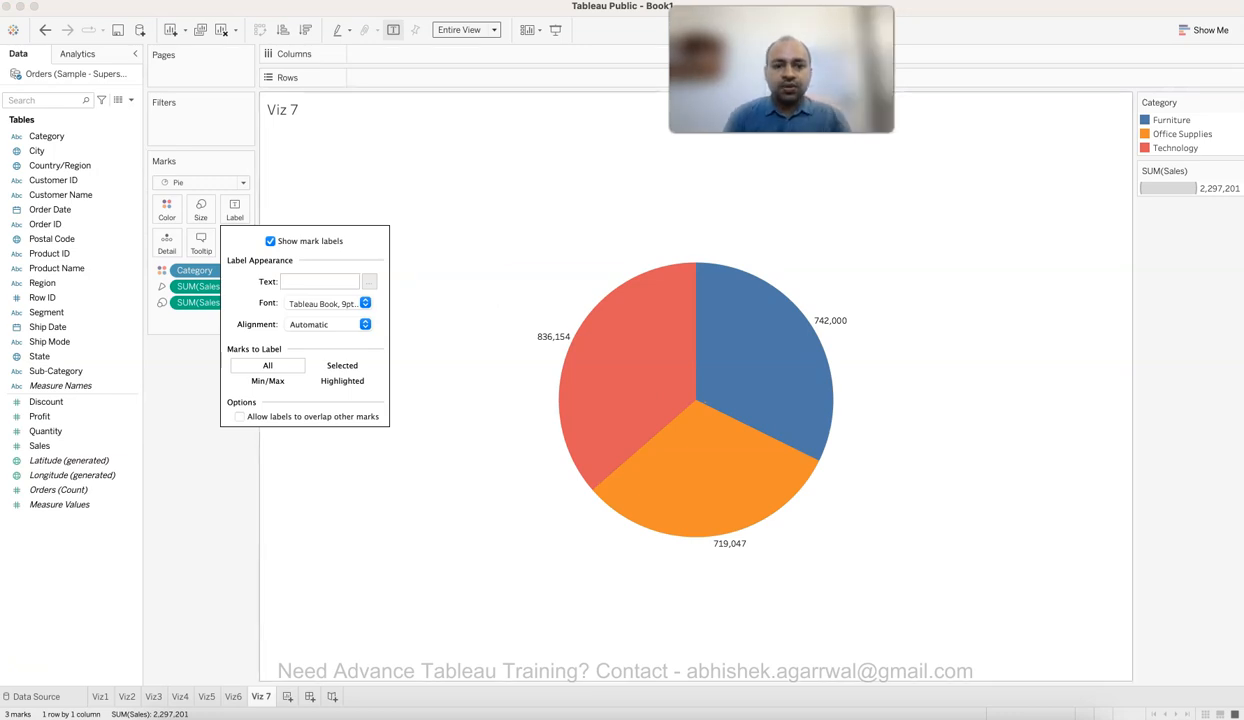
pyautogui.click(450, 300)
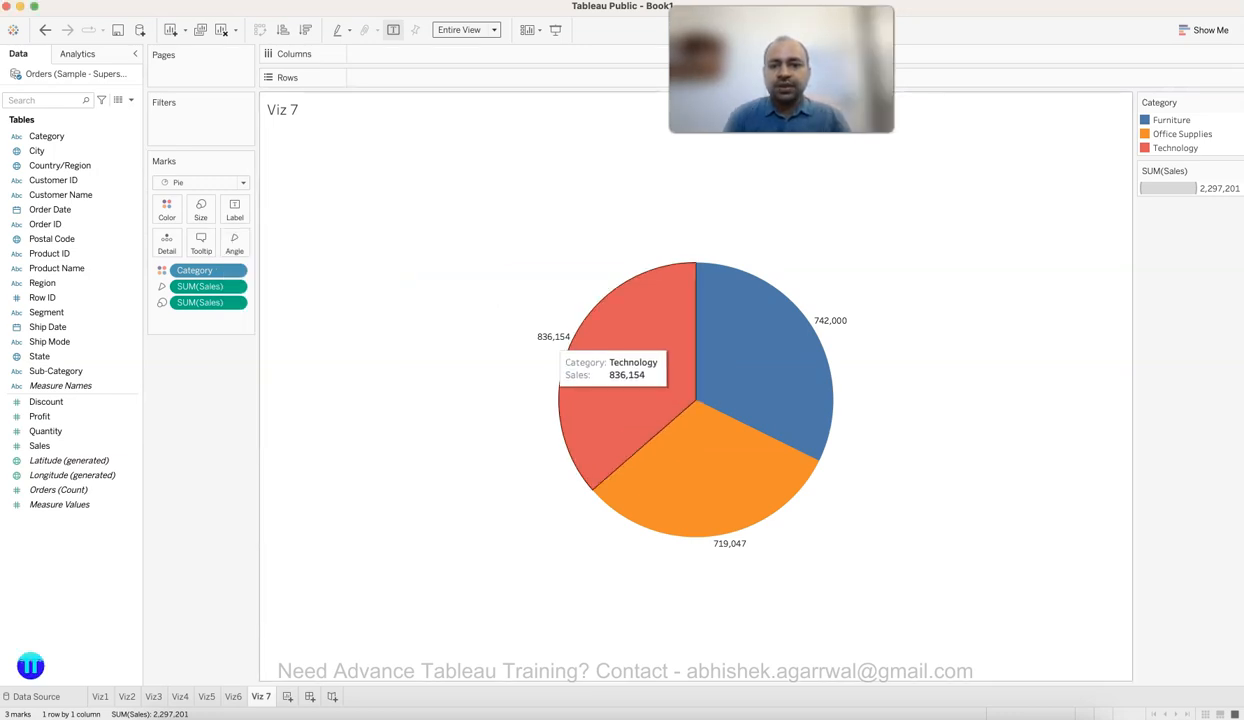
# Step: Read the PowerPoint slide asking which sub product category sales increased or decreased yearly, and return to Tableau
pyautogui.moveTo(790, 425)
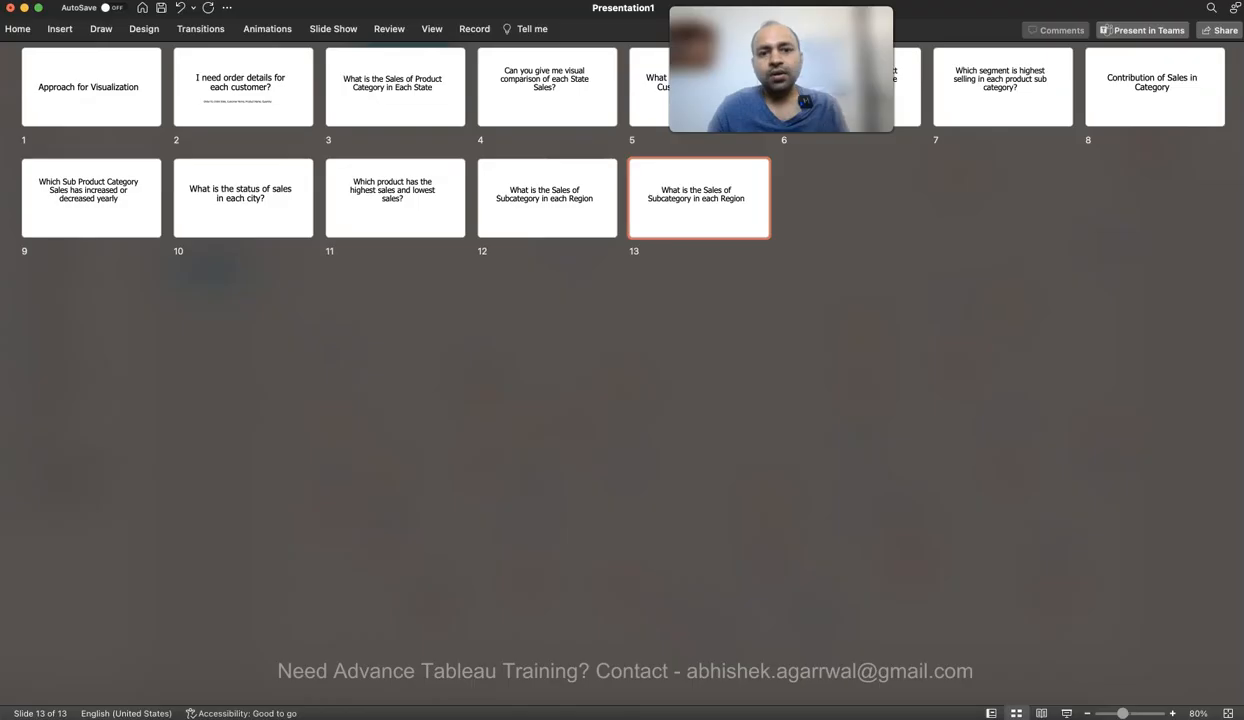
pyautogui.doubleClick(90, 194)
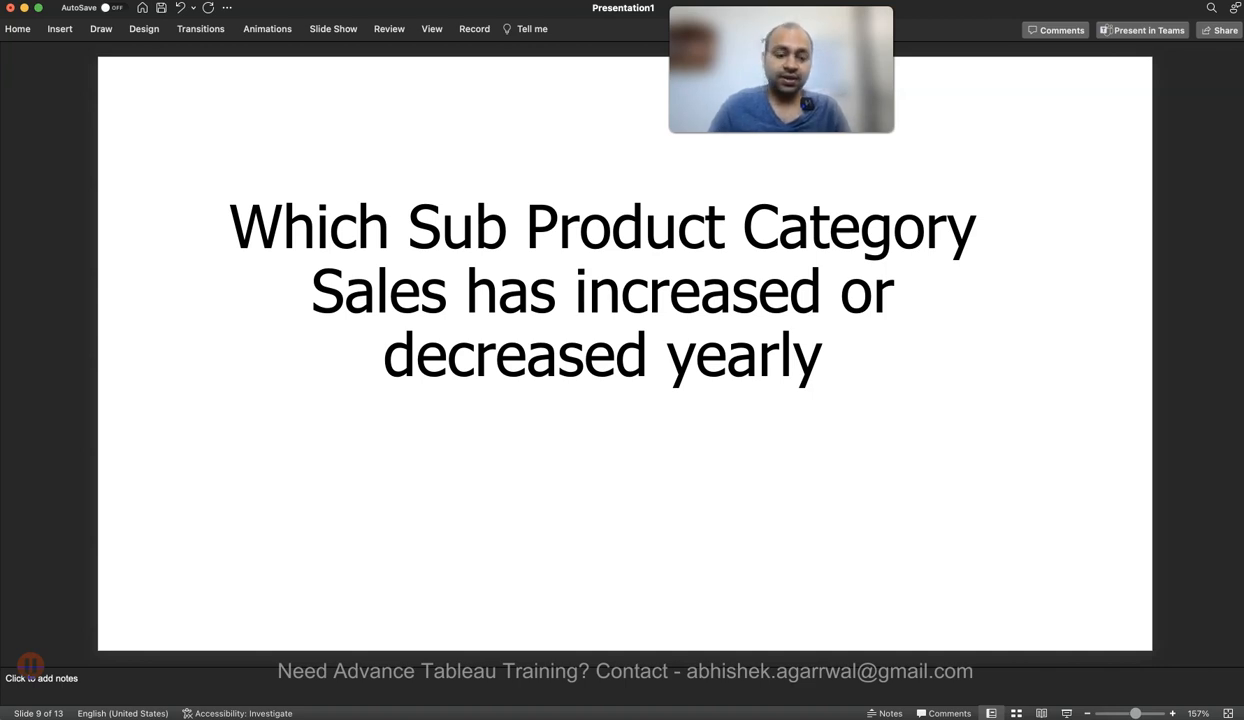
pyautogui.press('super+Tab')
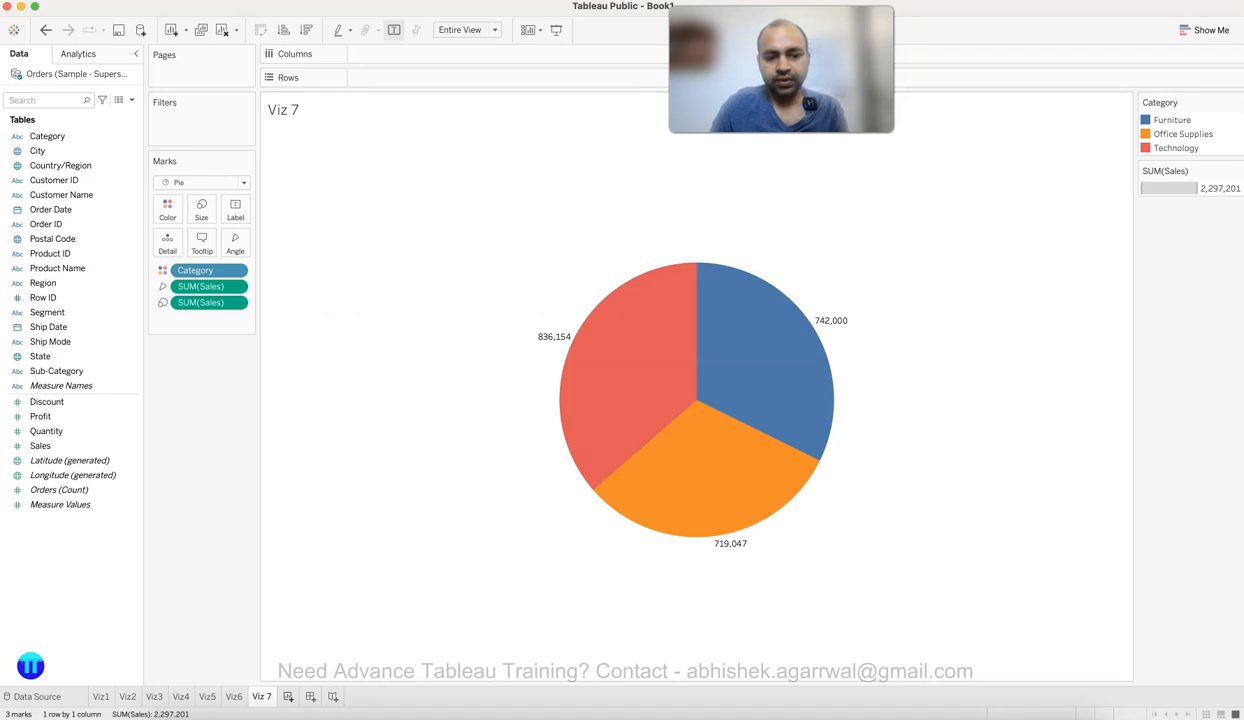
# Step: Add a new worksheet and build a heat map of Sales by Sub-Category and year of Order Date
pyautogui.press('super+m')
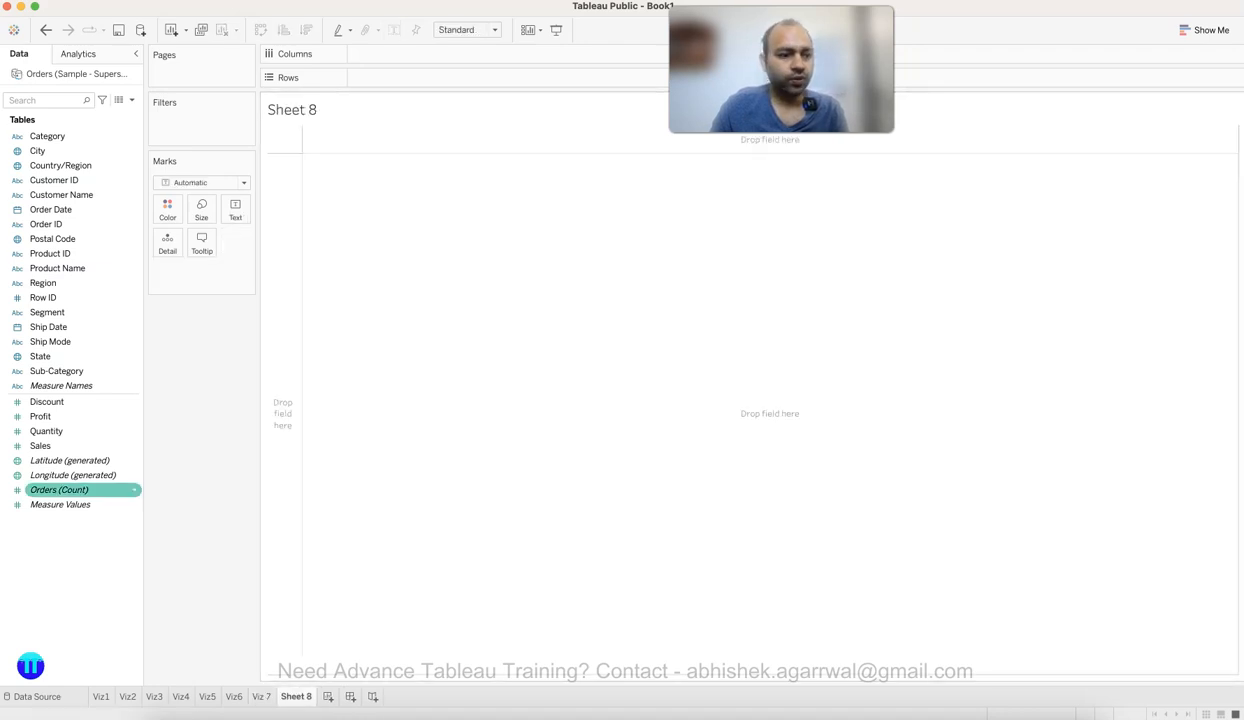
pyautogui.click(80, 445)
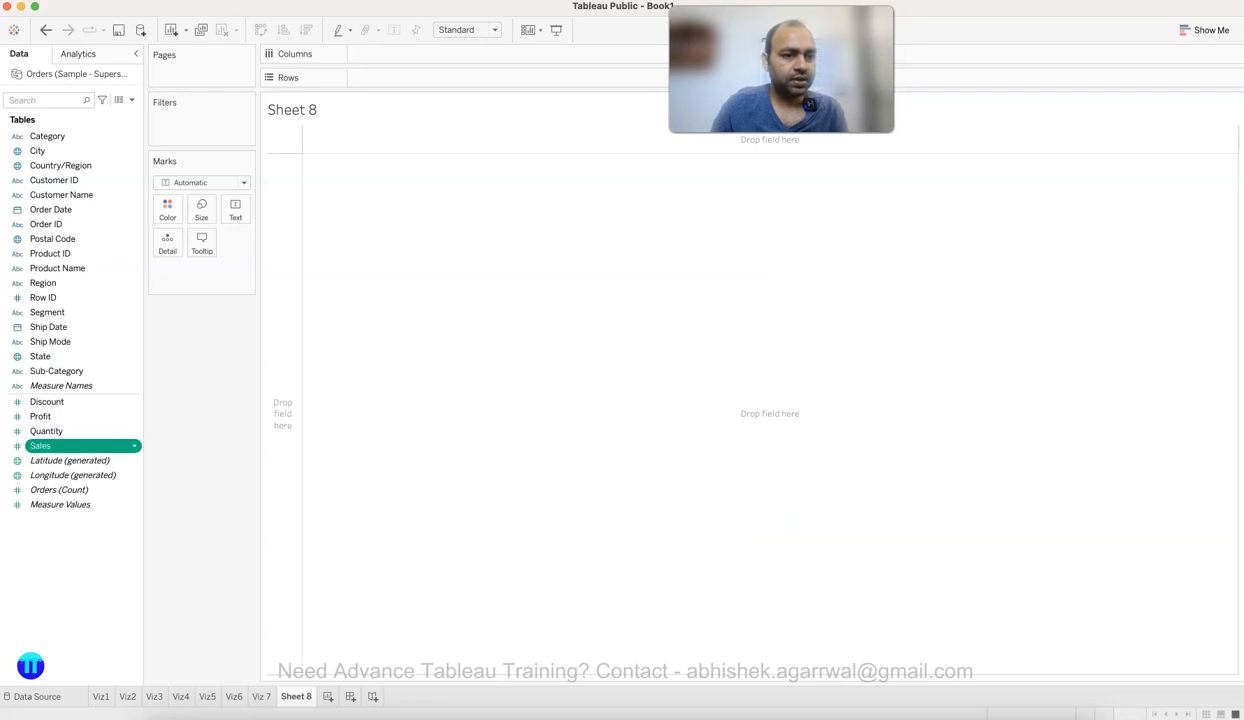
pyautogui.keyDown('super'); pyautogui.click(80, 210); pyautogui.keyUp('super')
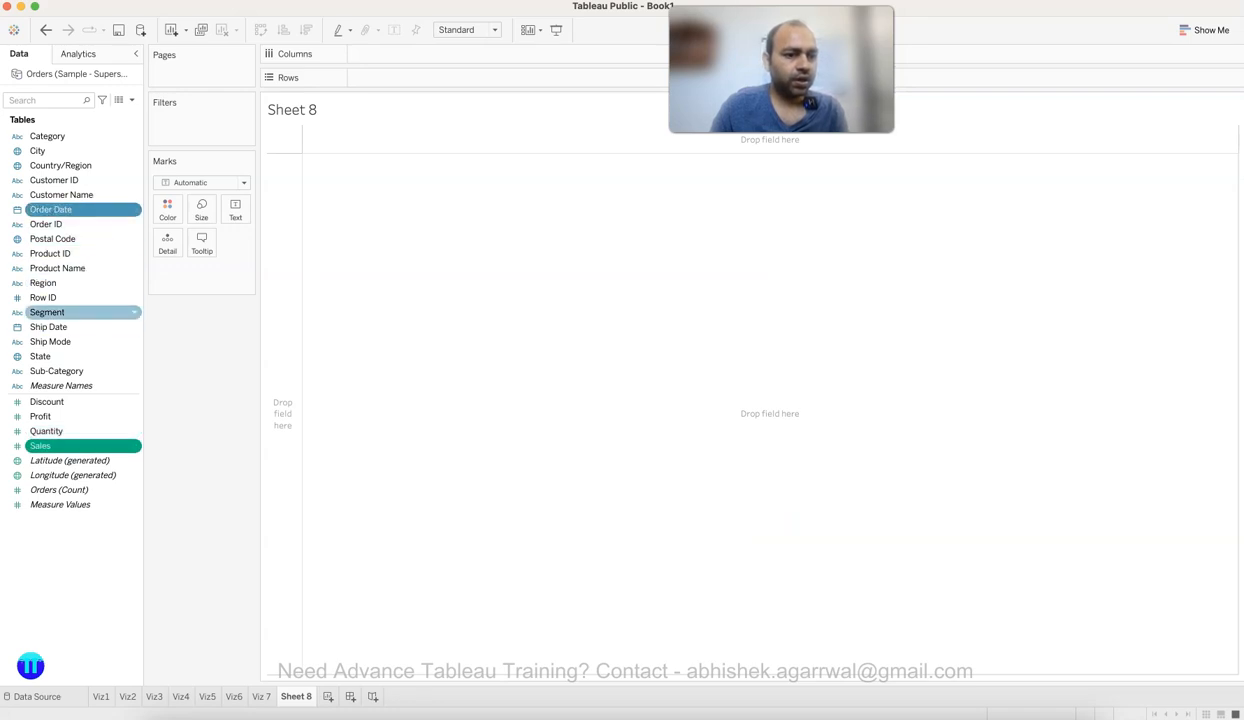
pyautogui.keyDown('super'); pyautogui.click(80, 371); pyautogui.keyUp('super')
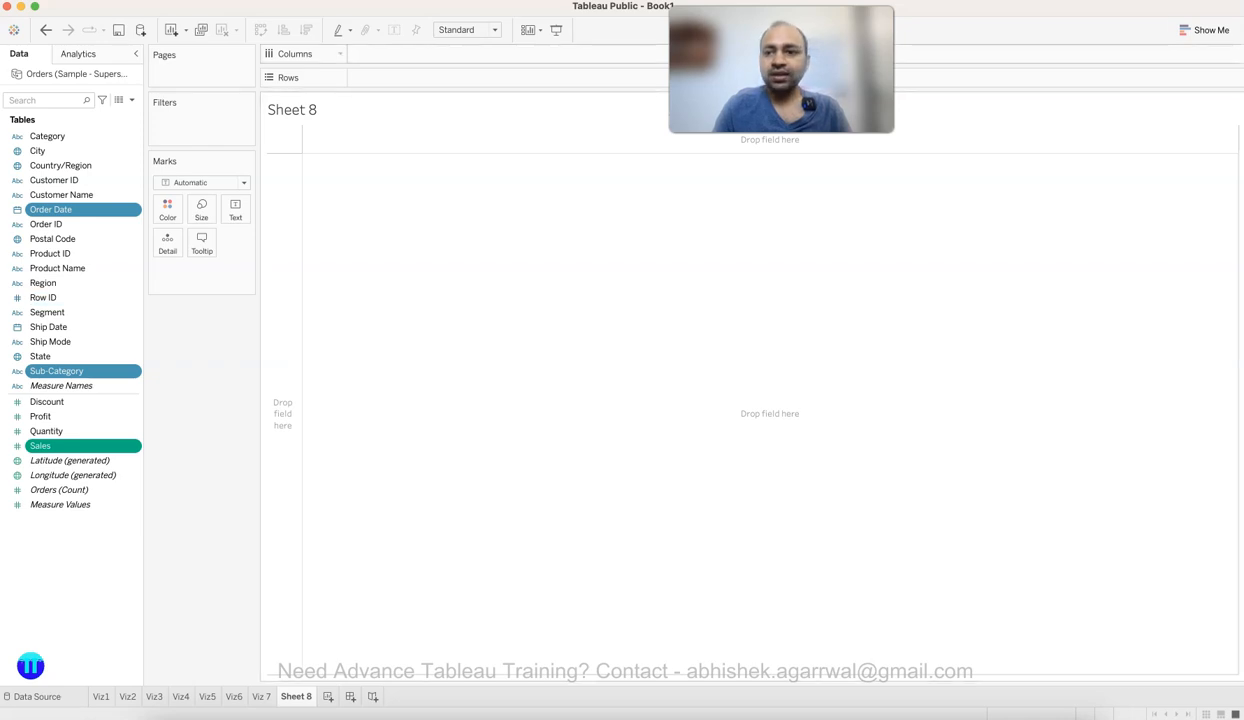
pyautogui.click(1204, 30)
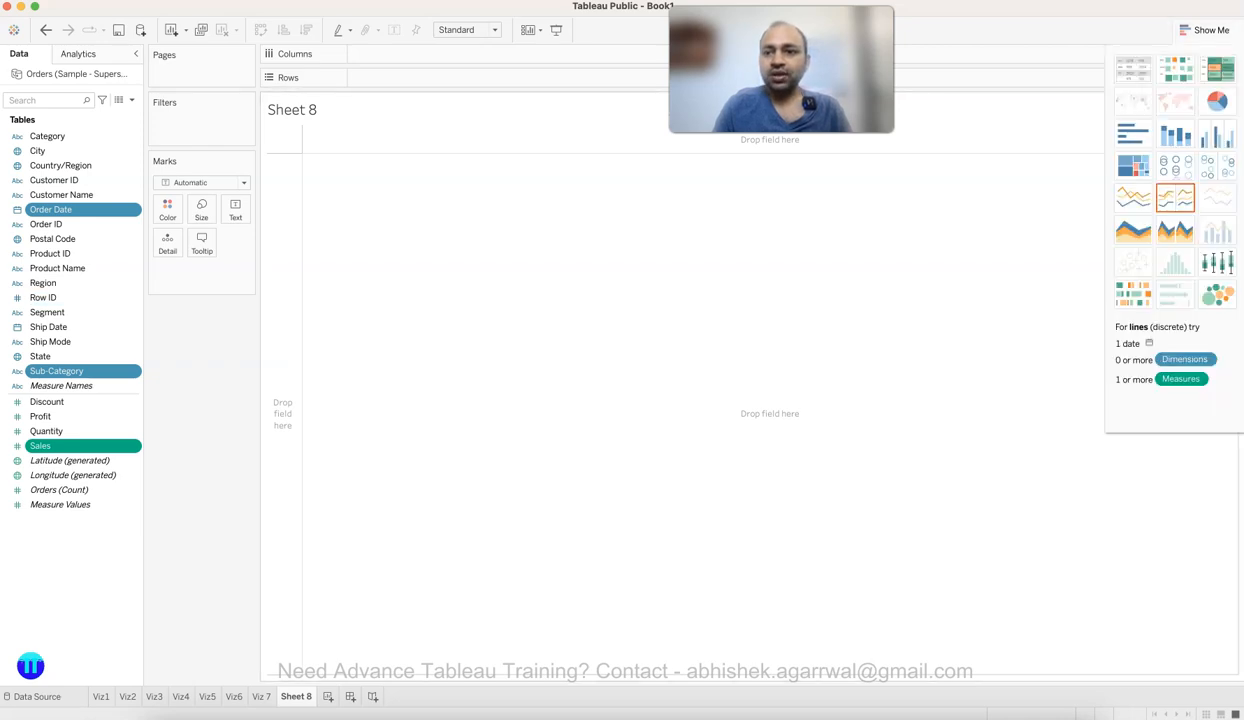
pyautogui.click(1175, 68)
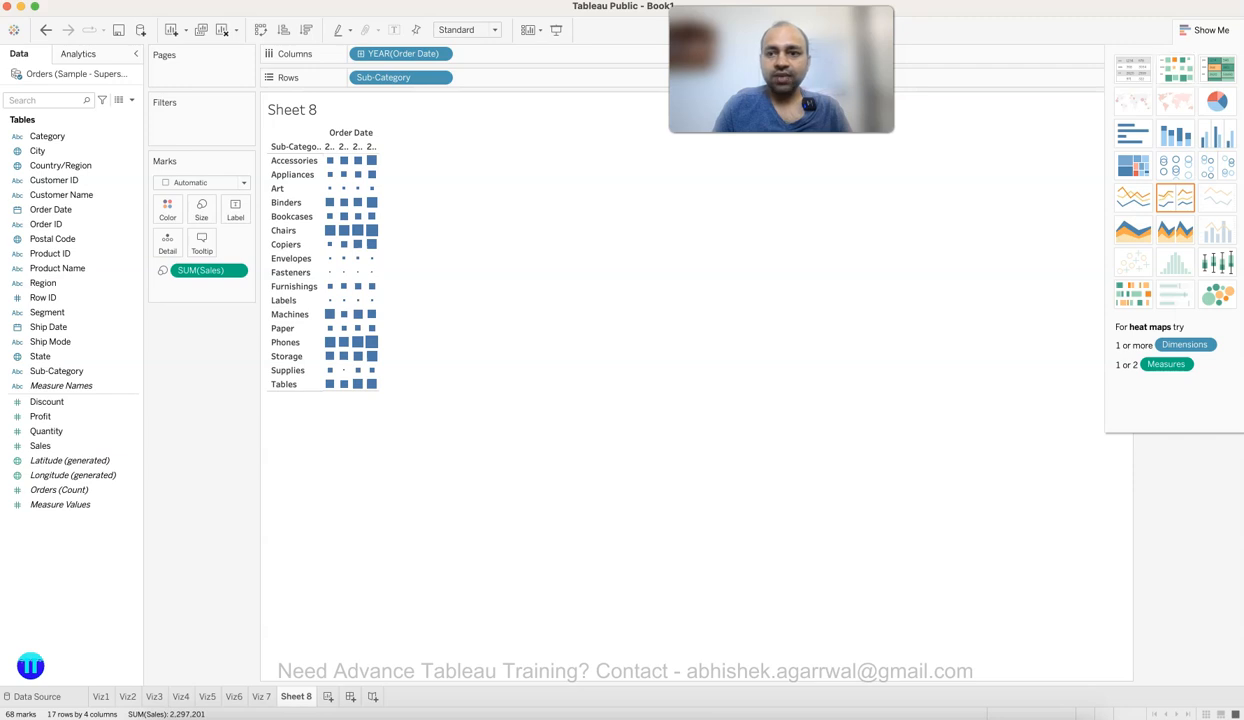
pyautogui.click(1204, 30)
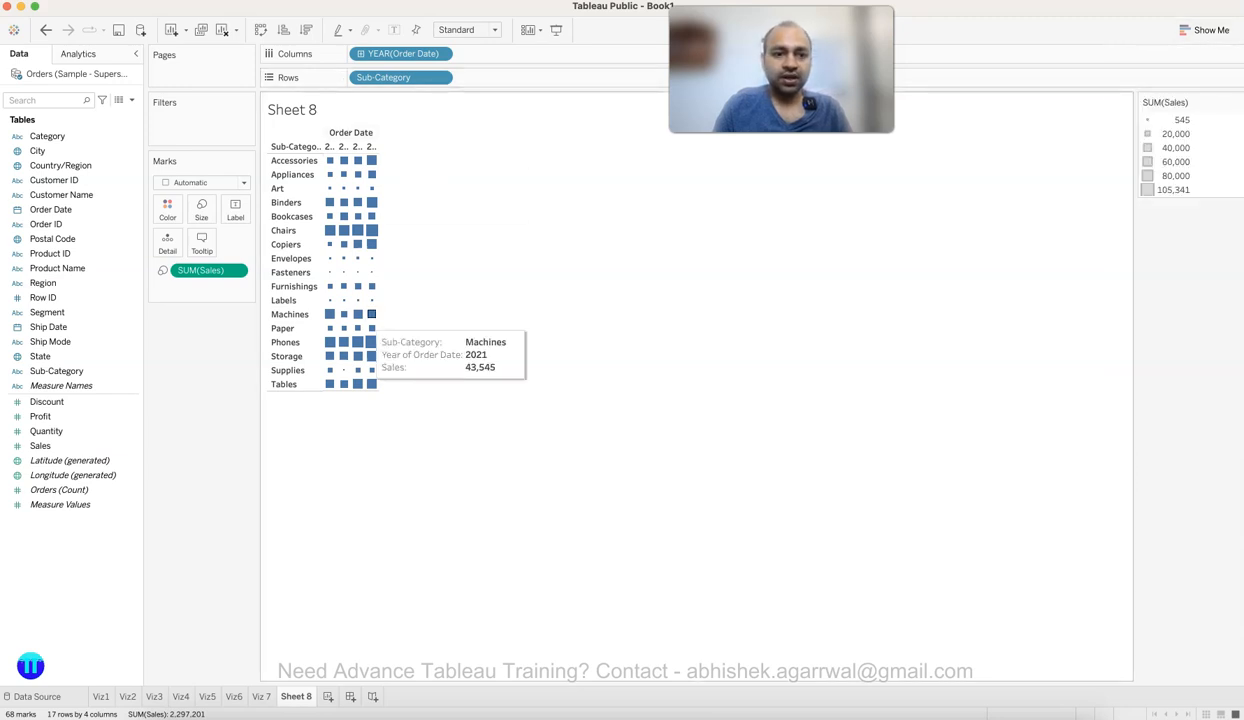
# Step: Fit the heat map to Entire View and move SUM(Sales) from Size to Color so the cells are shaded by sales
pyautogui.click(467, 29)
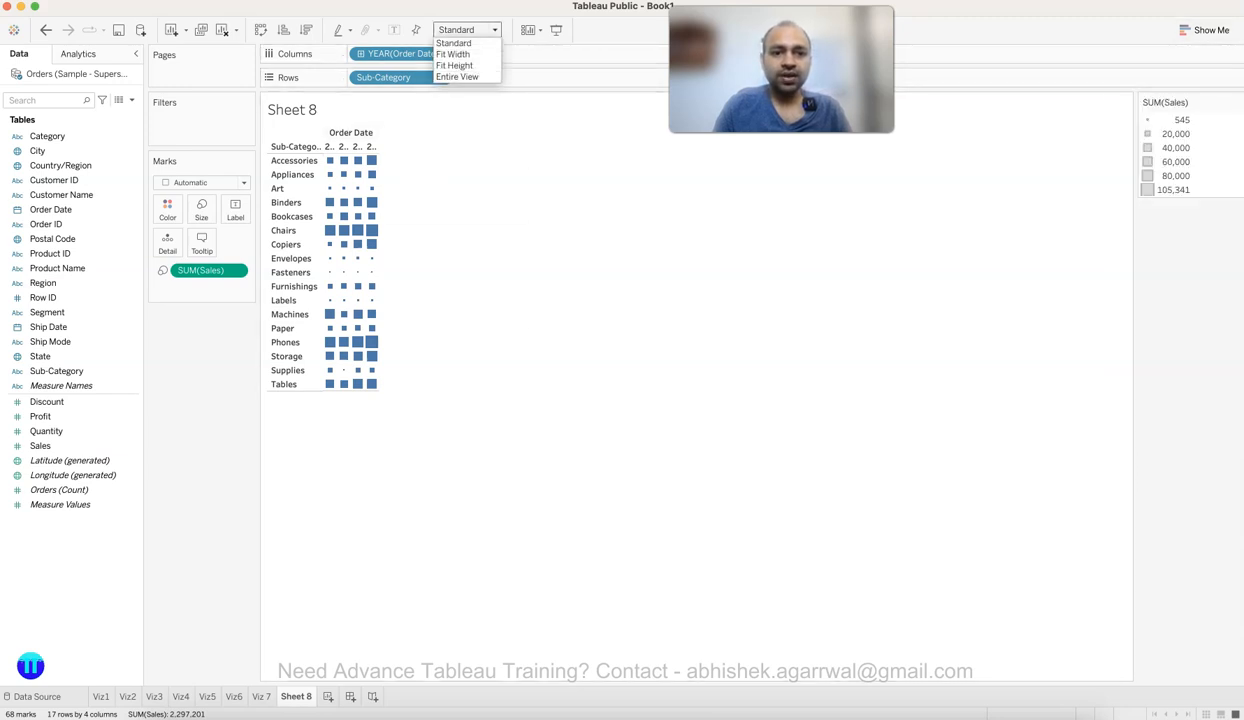
pyautogui.click(457, 77)
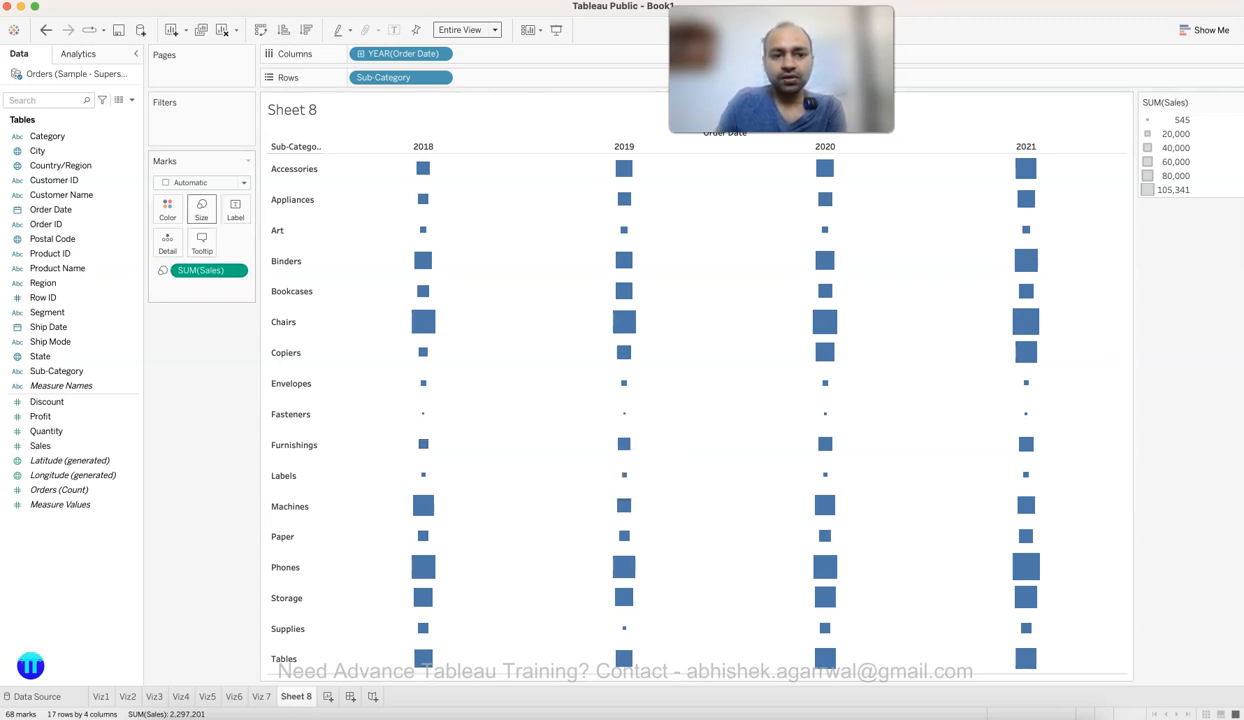
pyautogui.moveTo(205, 271); pyautogui.dragTo(167, 209)
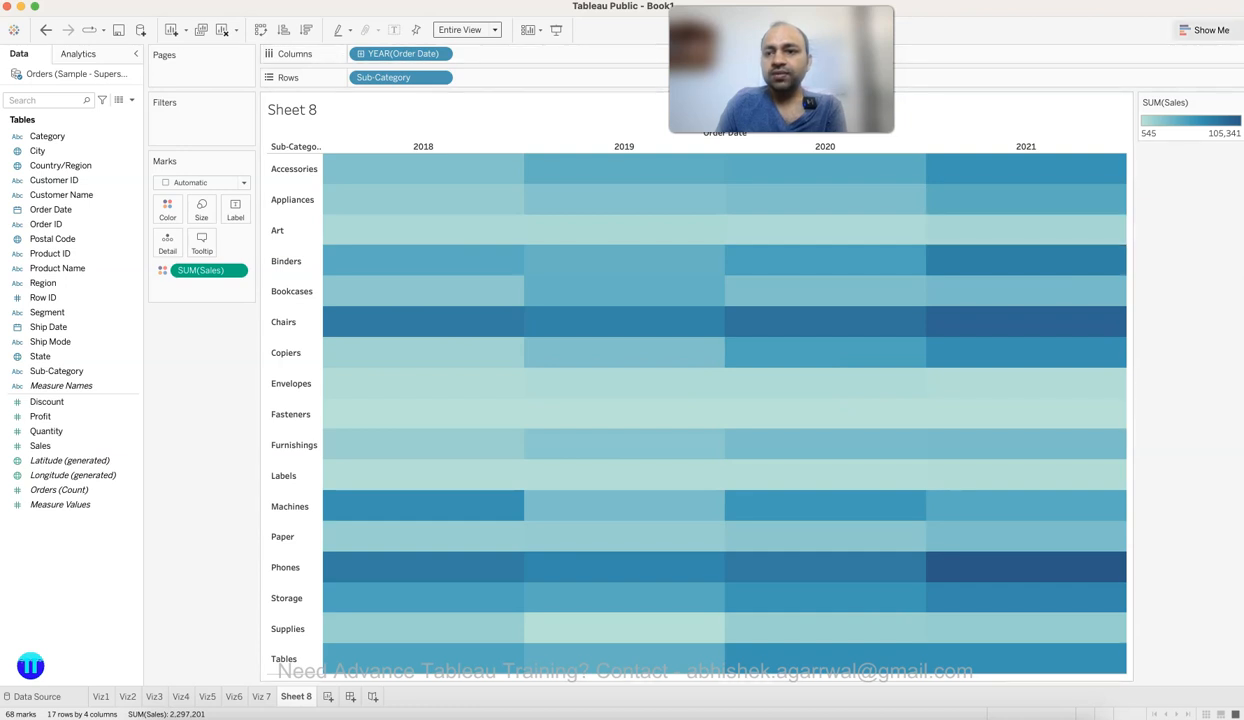
pyautogui.click(1205, 30)
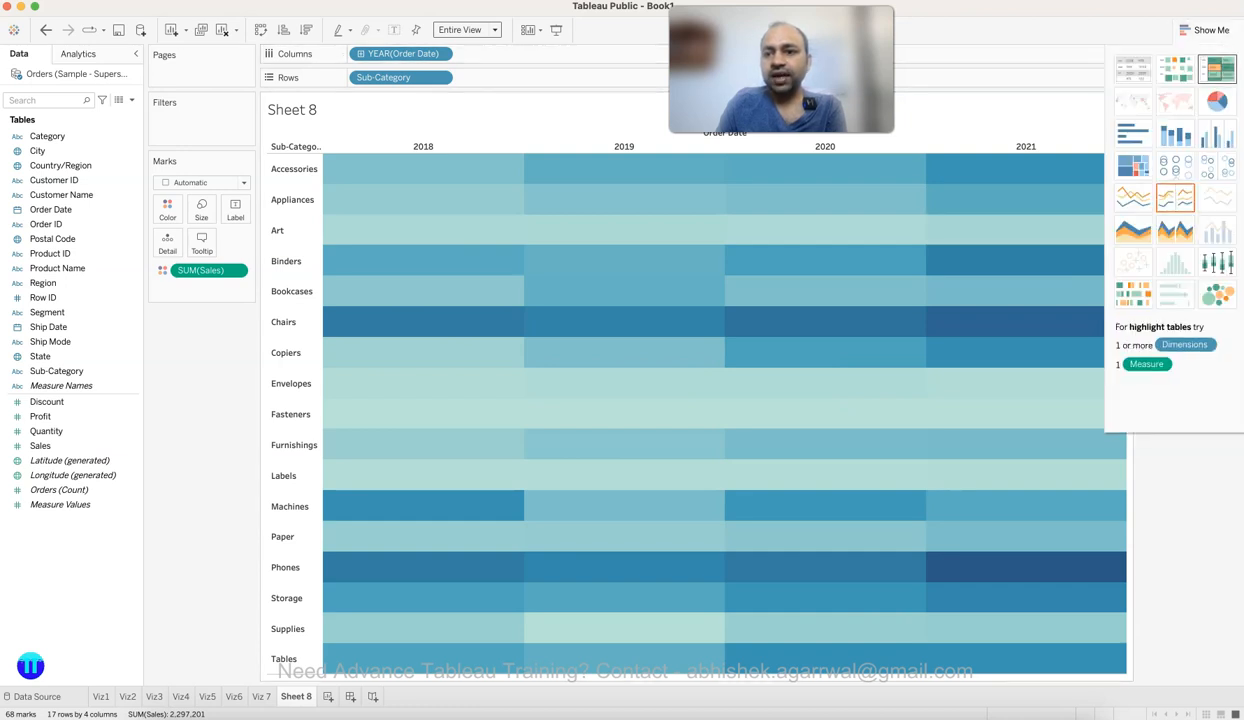
pyautogui.click(1205, 30)
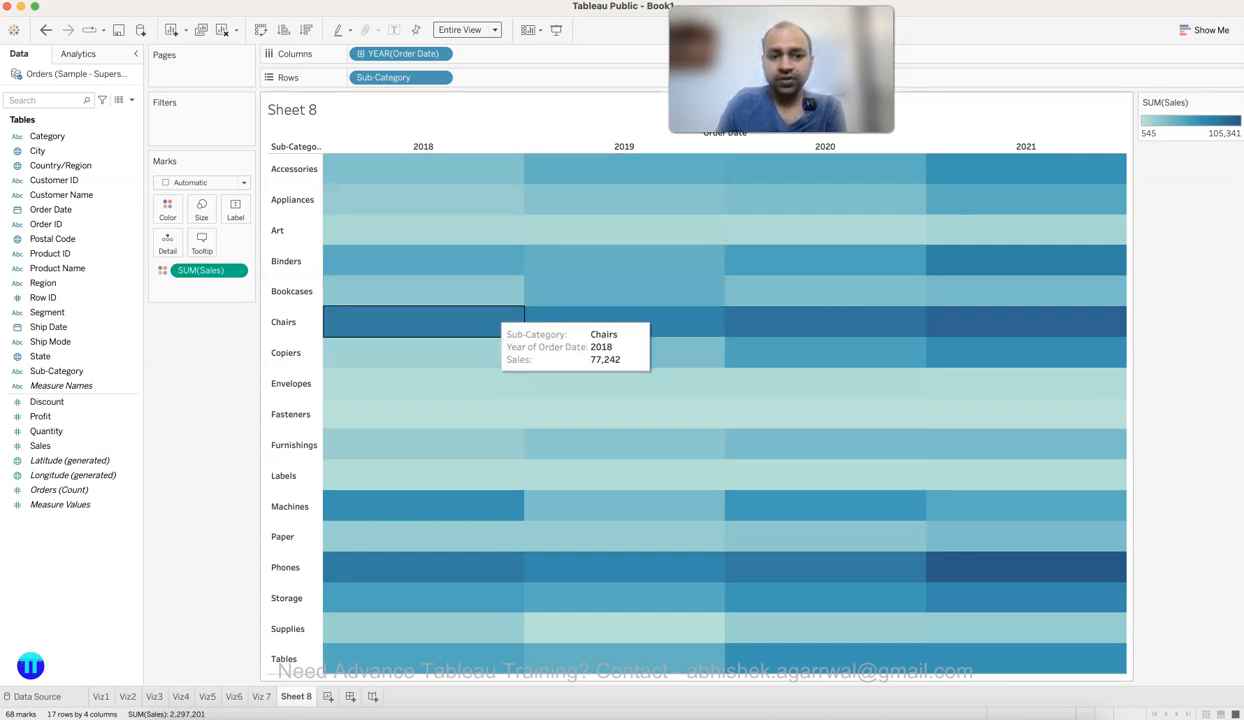
# Step: Show mark labels with the sales values in the cells of the Sub-Category by year table
pyautogui.click(235, 210)
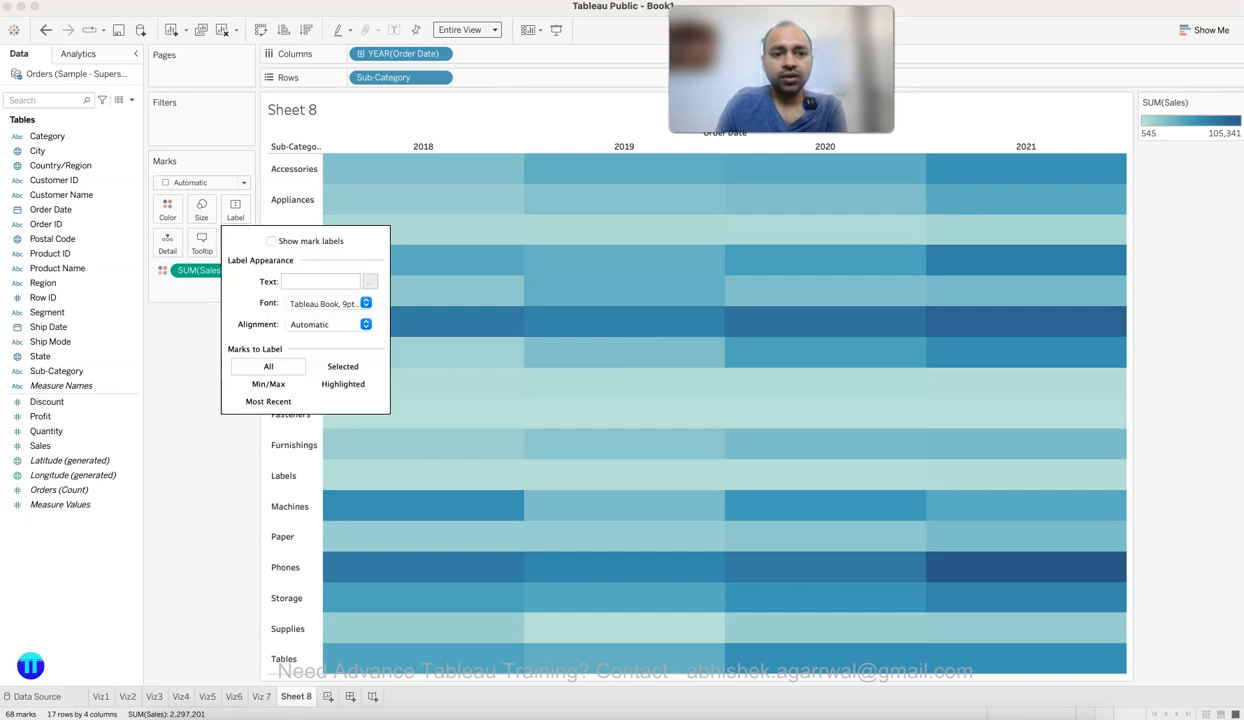
pyautogui.click(271, 241)
pyautogui.press('Escape')
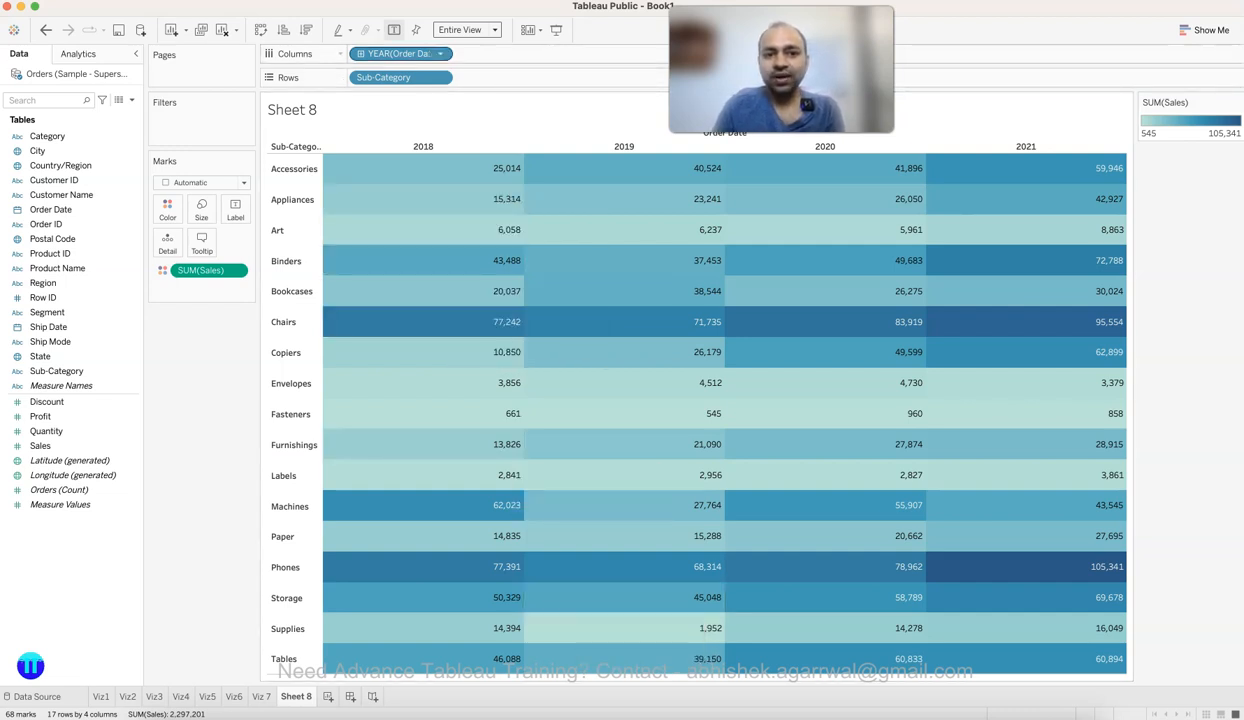
# Step: Change the Order Date column field to the discrete Quarter date part and compare sales across the quarters
pyautogui.click(440, 53)
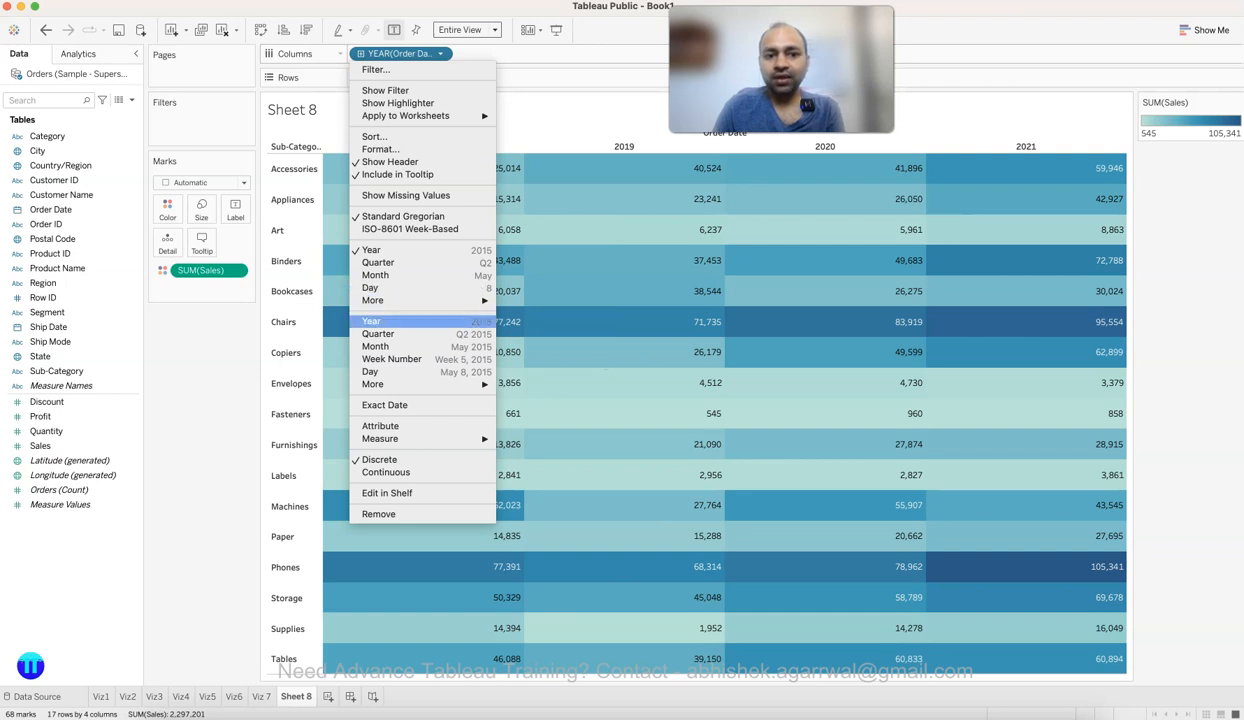
pyautogui.click(378, 262)
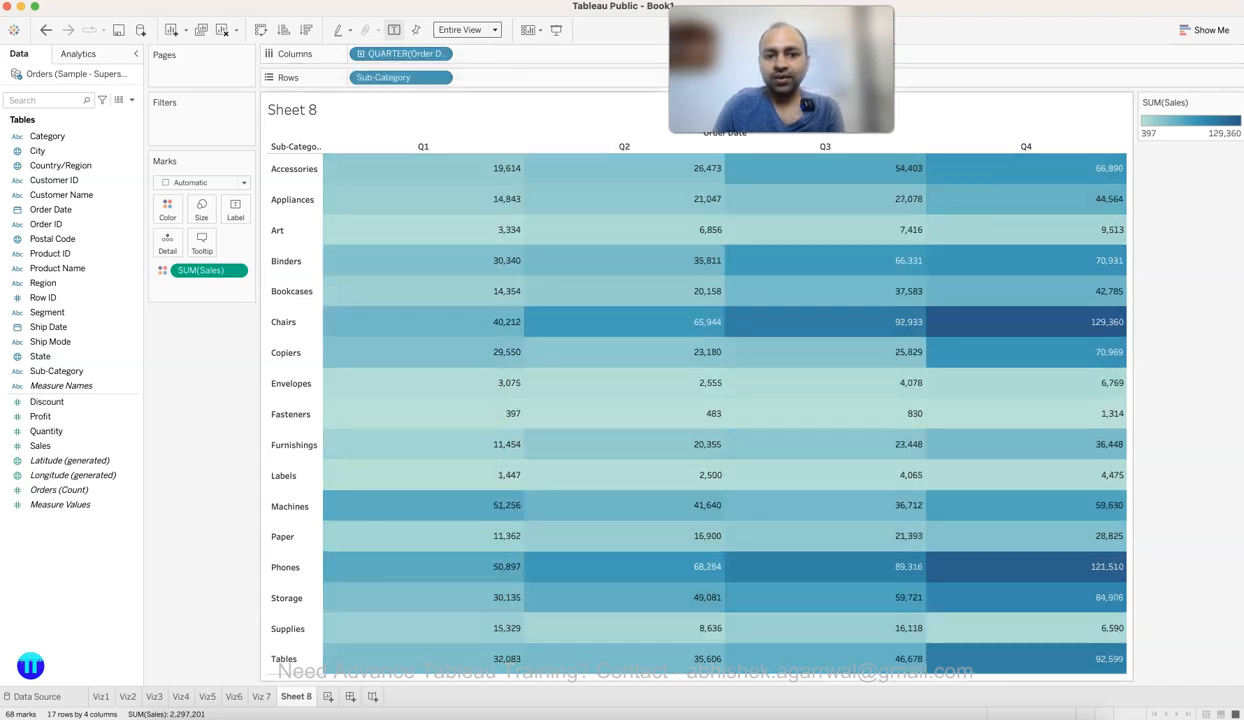
pyautogui.moveTo(630, 172)
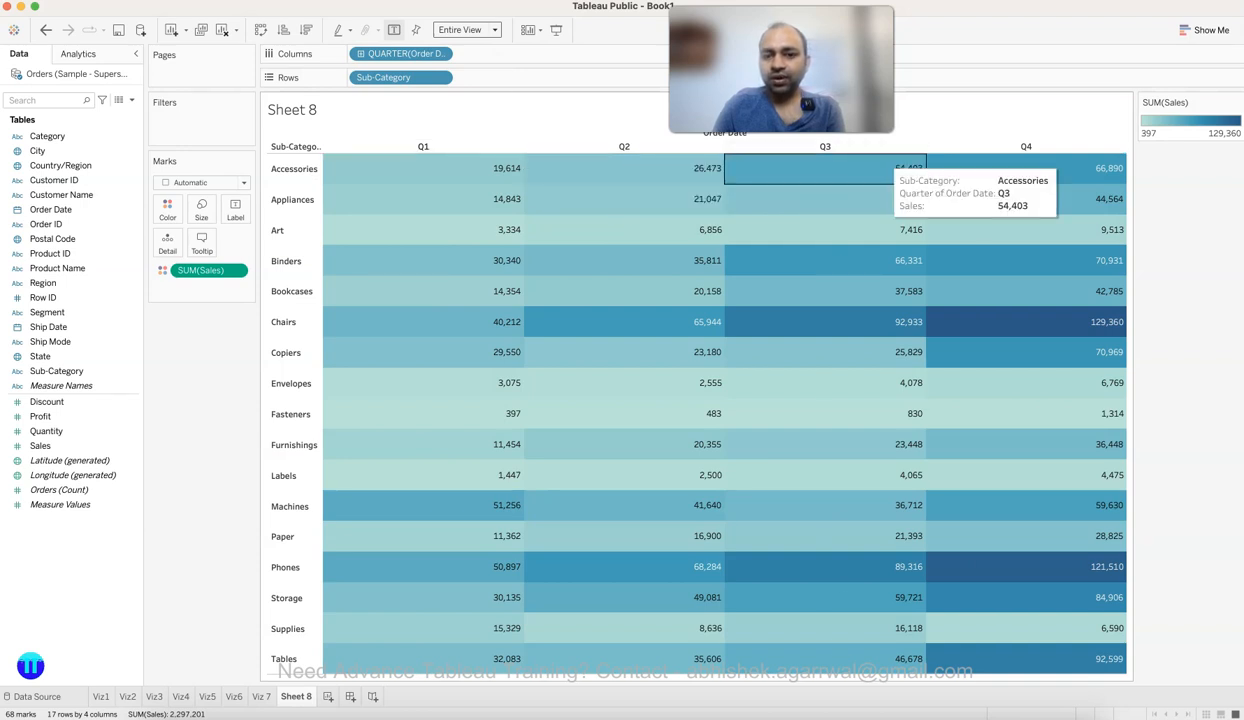
pyautogui.moveTo(760, 288)
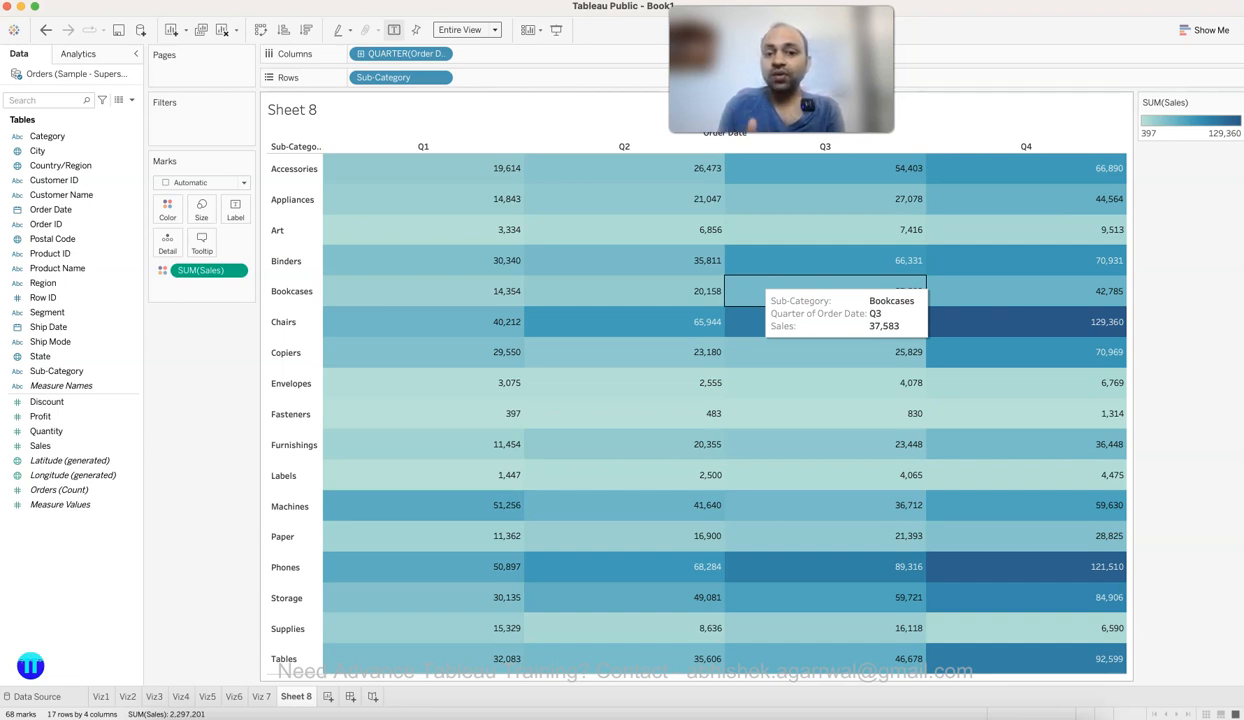
pyautogui.moveTo(614, 242)
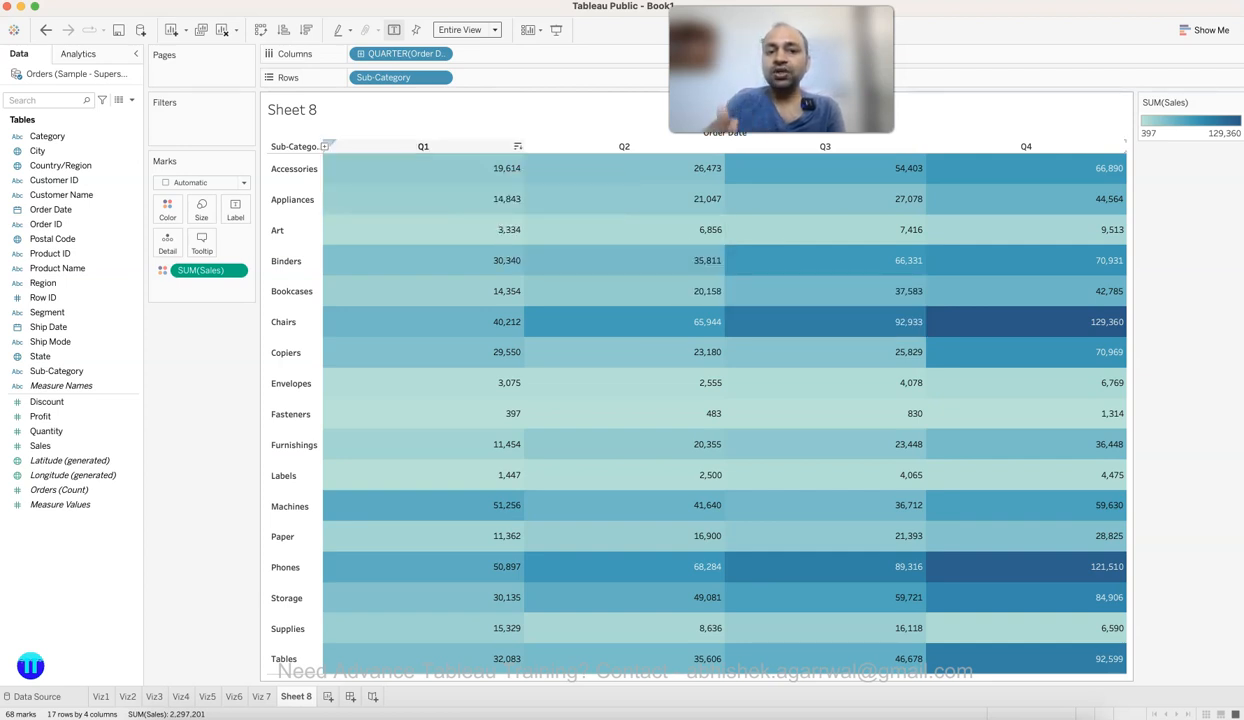
# Step: Change the Order Date column field to the continuous Quarter level that includes the year (Q2 2015 format)
pyautogui.click(440, 77)
pyautogui.click(440, 55)
pyautogui.click(440, 54)
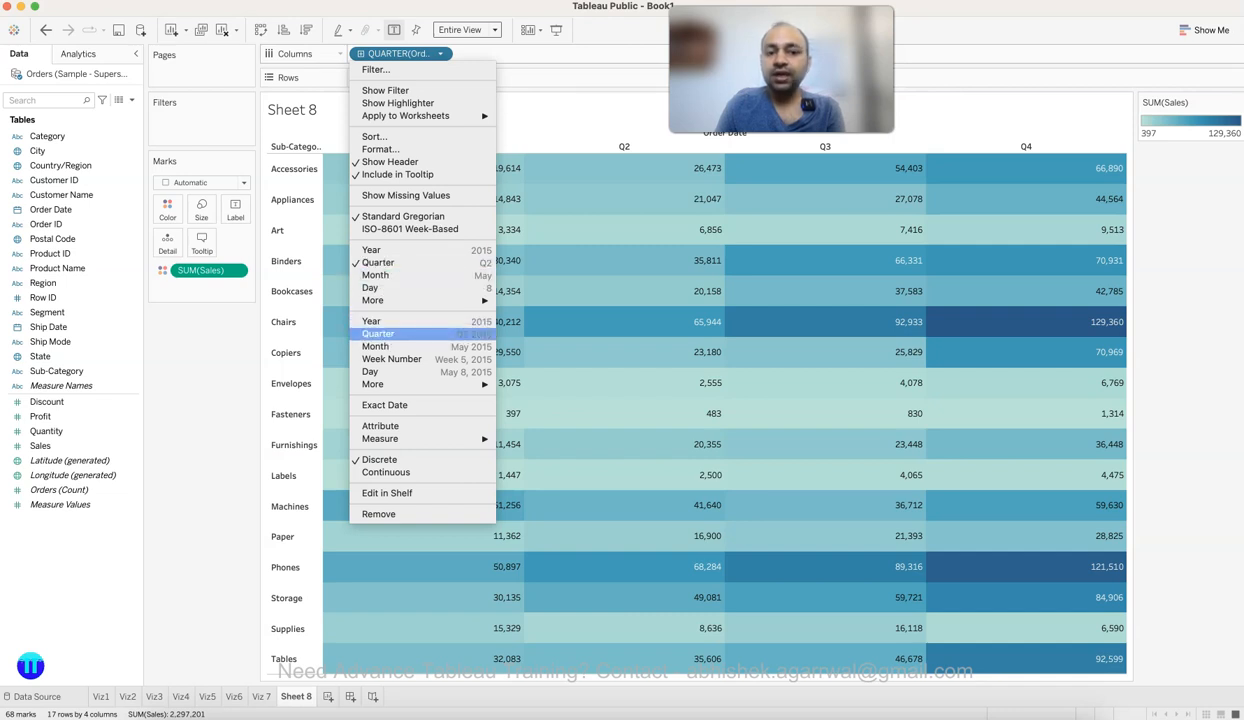
pyautogui.click(390, 333)
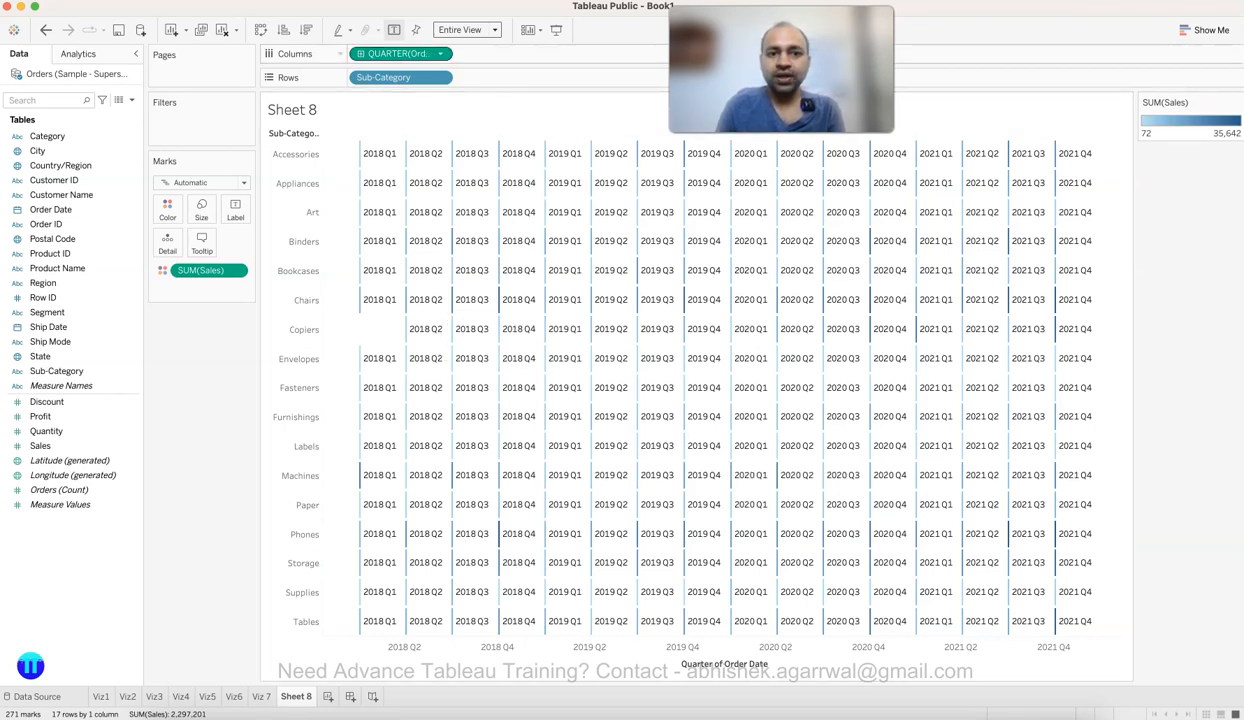
# Step: Convert the quarterly Order Date column field from continuous to discrete and rename the worksheet as Viz 8
pyautogui.click(440, 53)
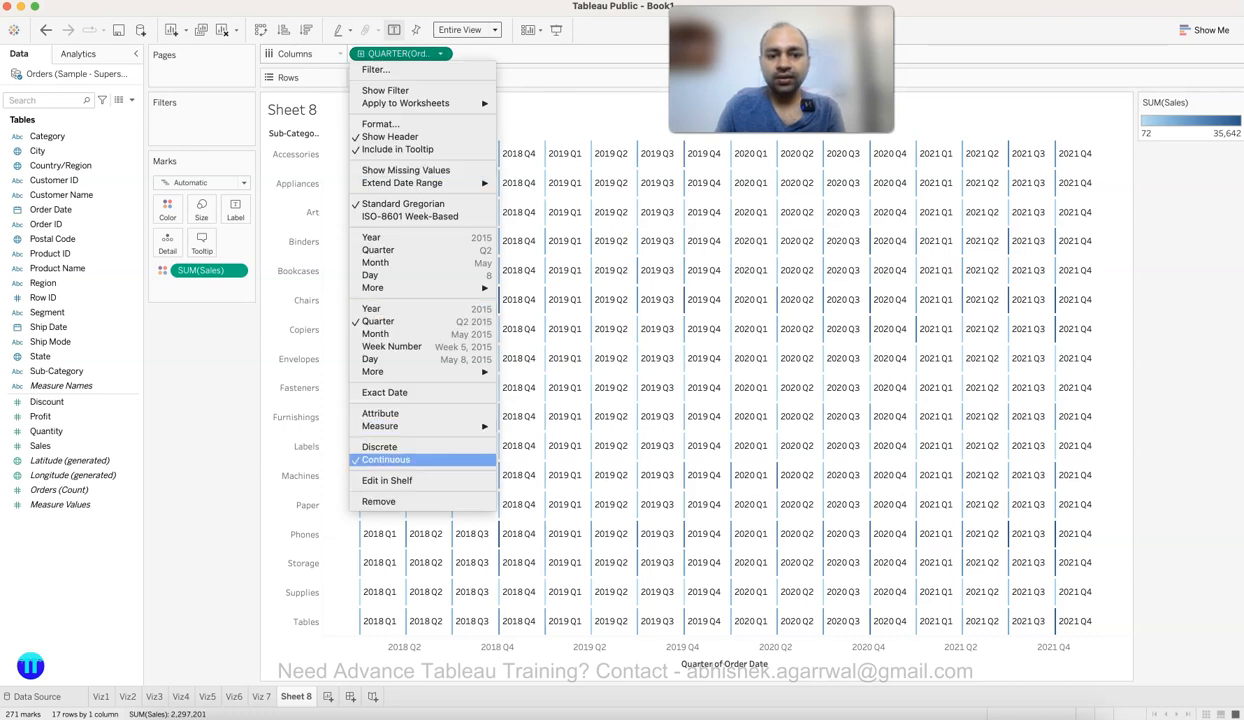
pyautogui.click(380, 447)
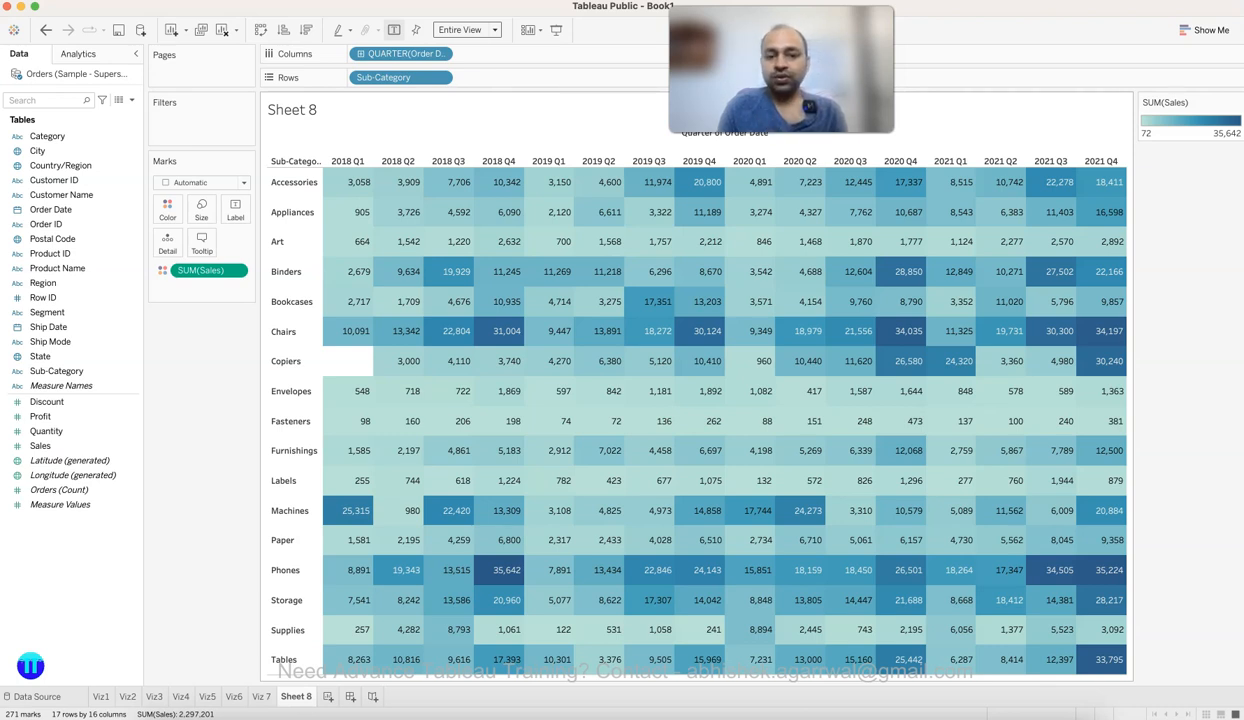
pyautogui.doubleClick(295, 696)
pyautogui.write('Viz 8')
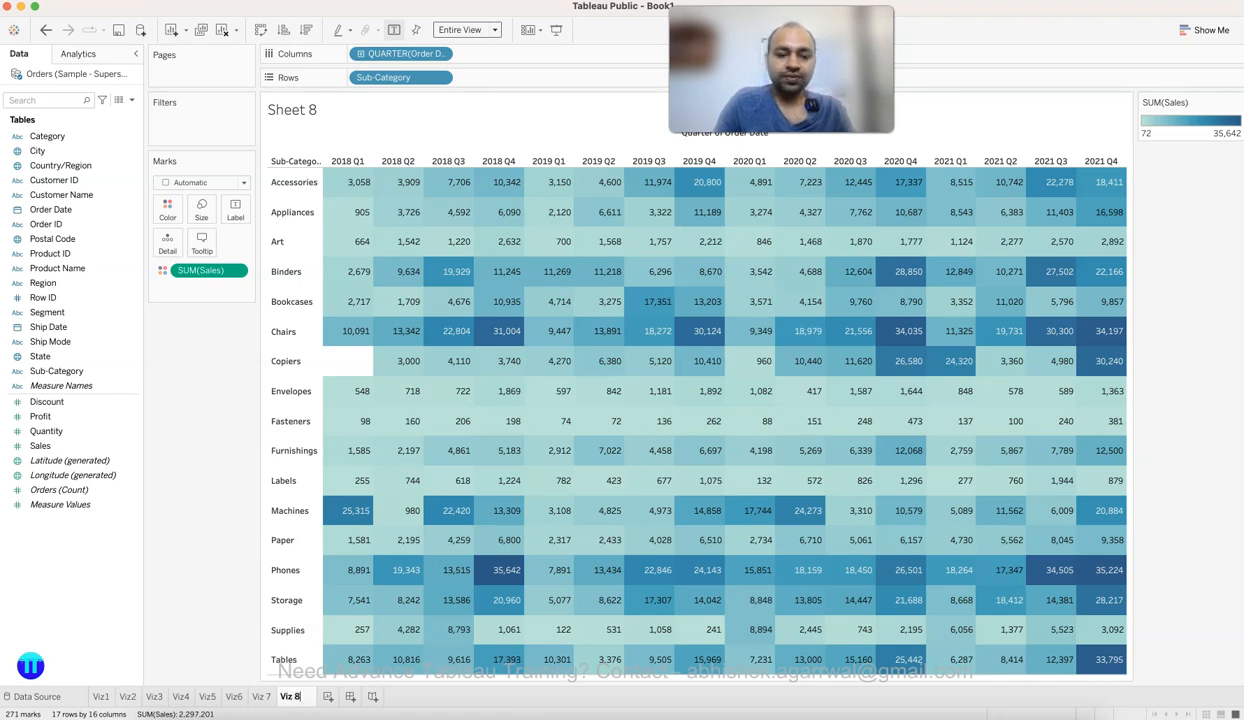
pyautogui.press('Return')
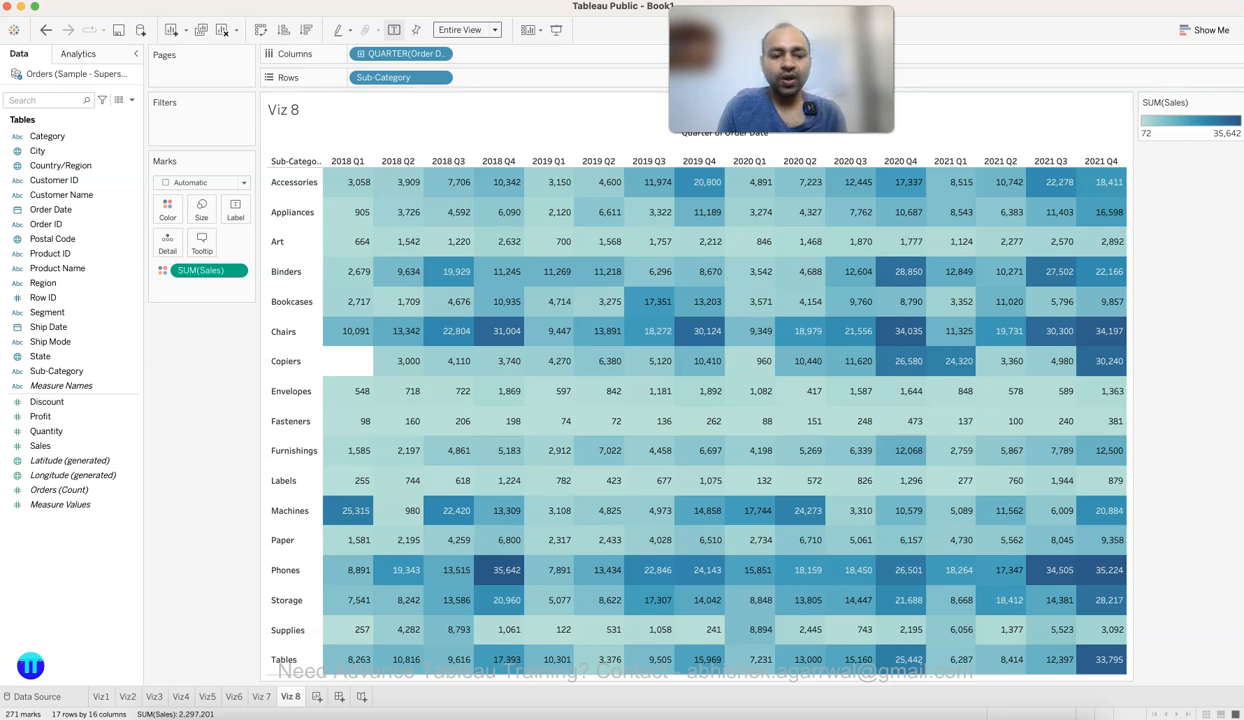
# Step: Add a new worksheet and read the next business question on slide 10 of the PowerPoint presentation before returning to Tableau
pyautogui.press('super+t')
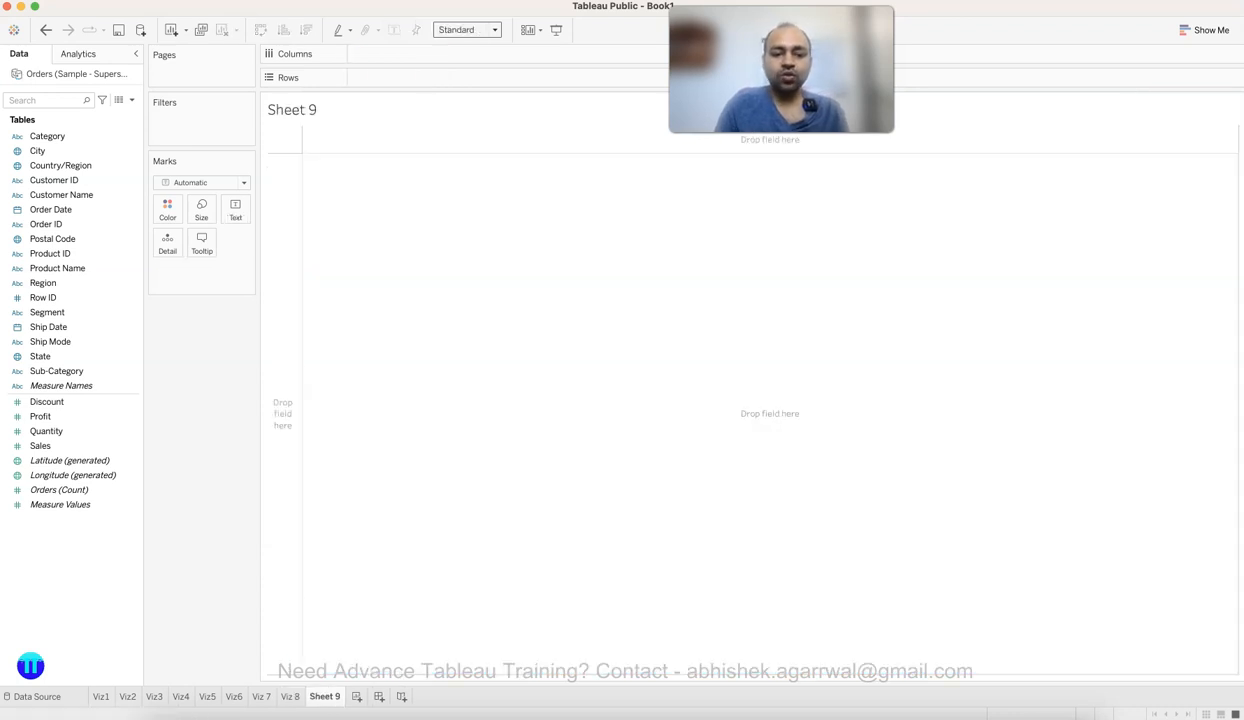
pyautogui.press('super+Tab')
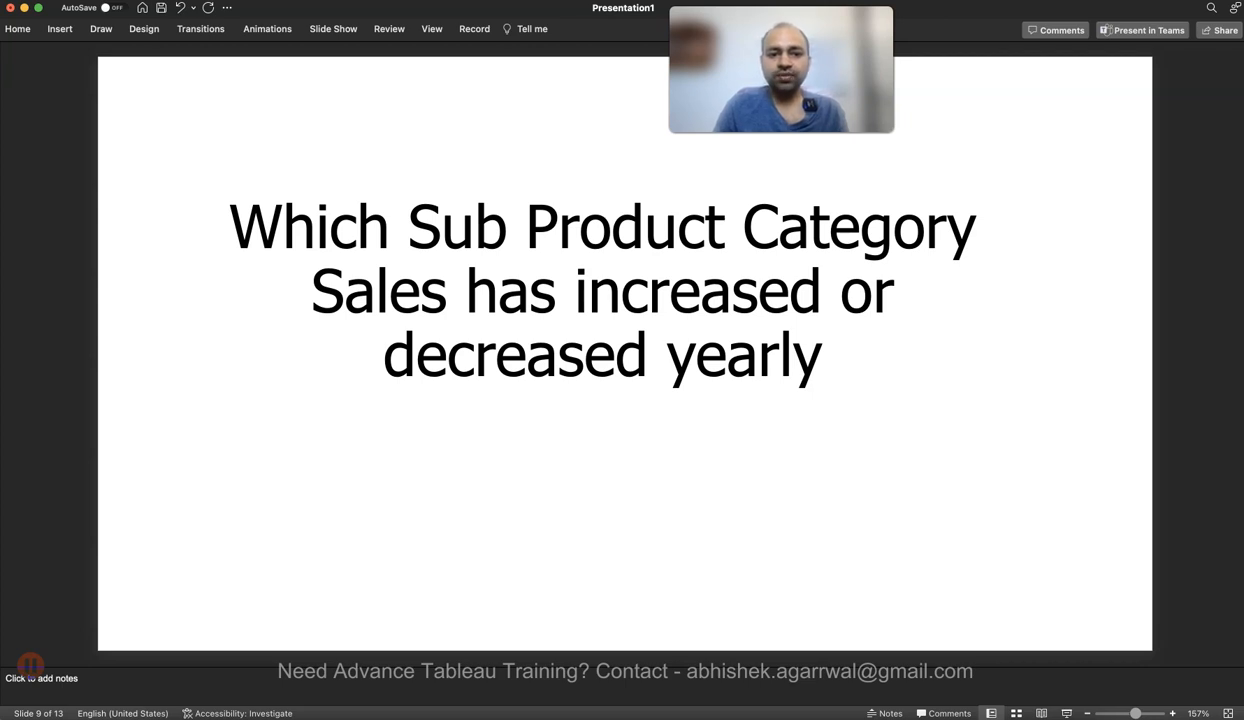
pyautogui.press('Down')
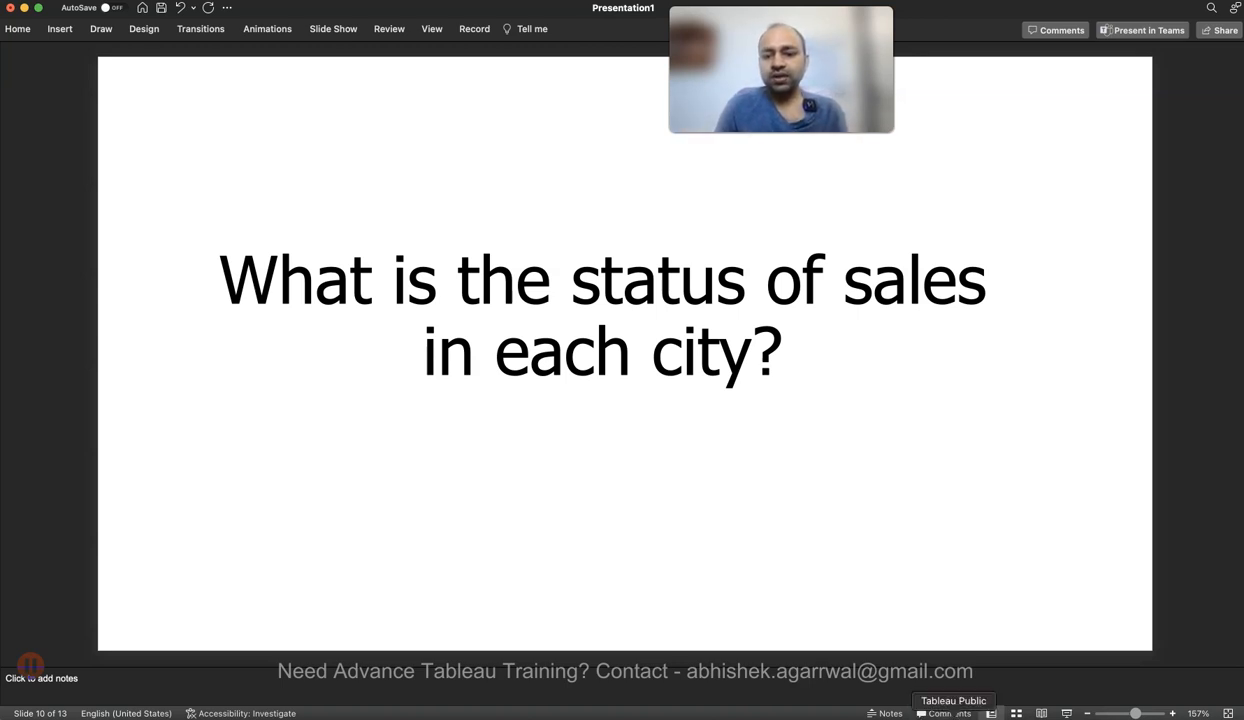
pyautogui.click(953, 715)
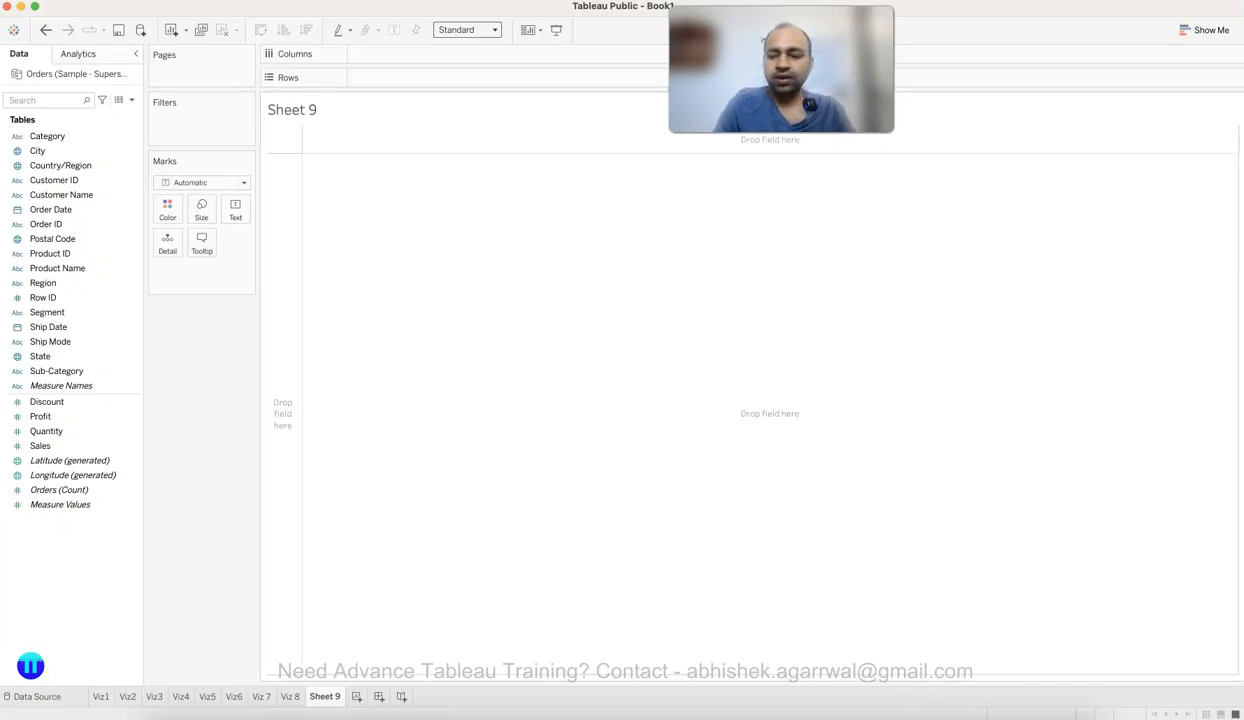
# Step: Rename the new worksheet as Viz 9
pyautogui.doubleClick(325, 697)
pyautogui.write('Viz 9')
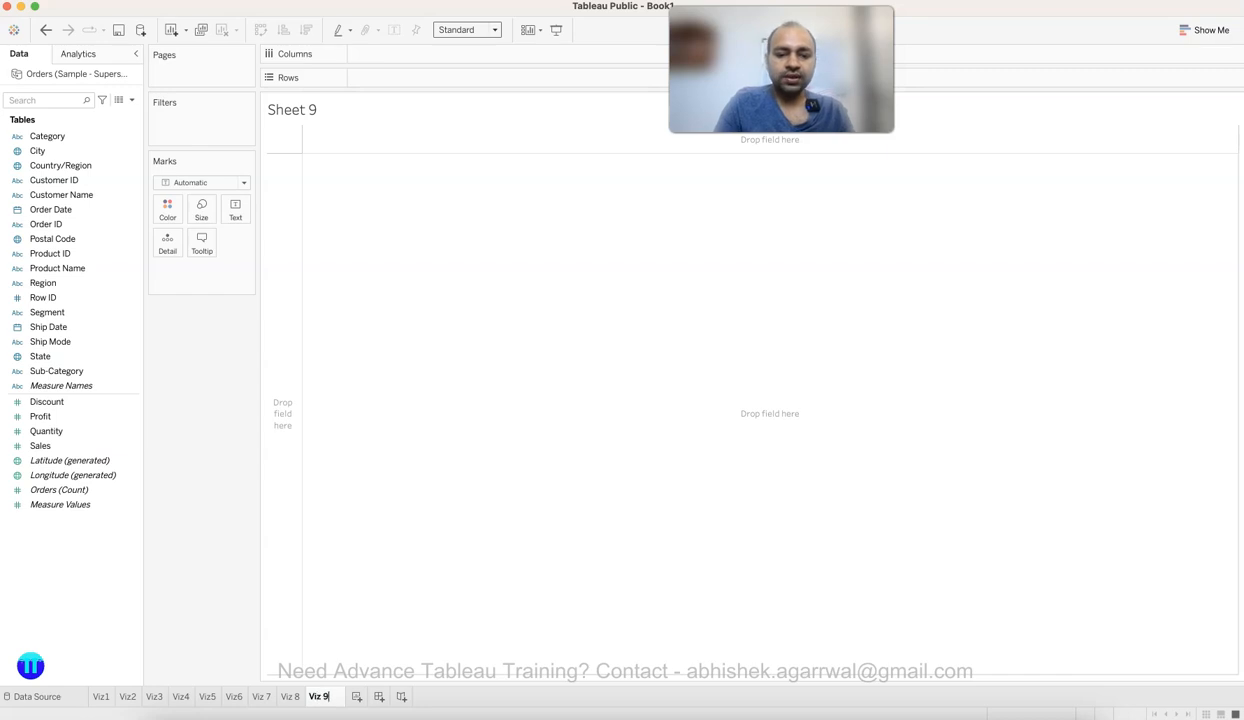
pyautogui.press('Return')
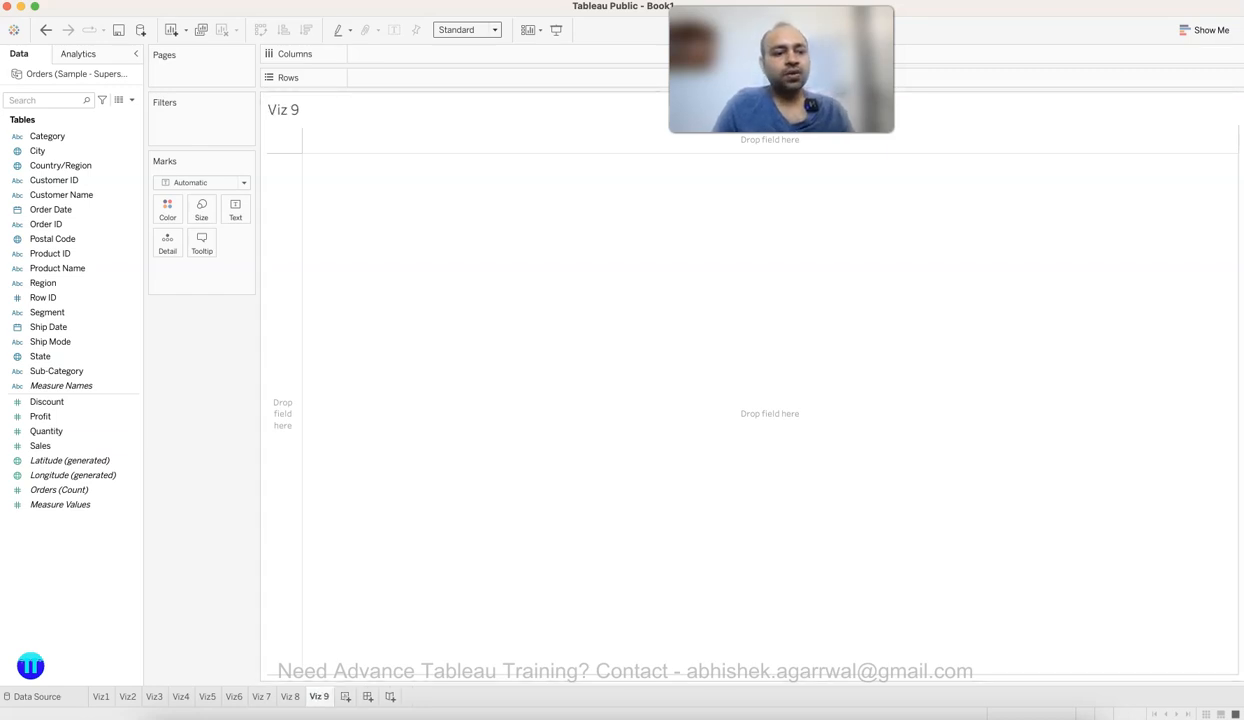
# Step: Build a text table with City on rows and Sales as the text values, and look through the cities
pyautogui.click(68, 446)
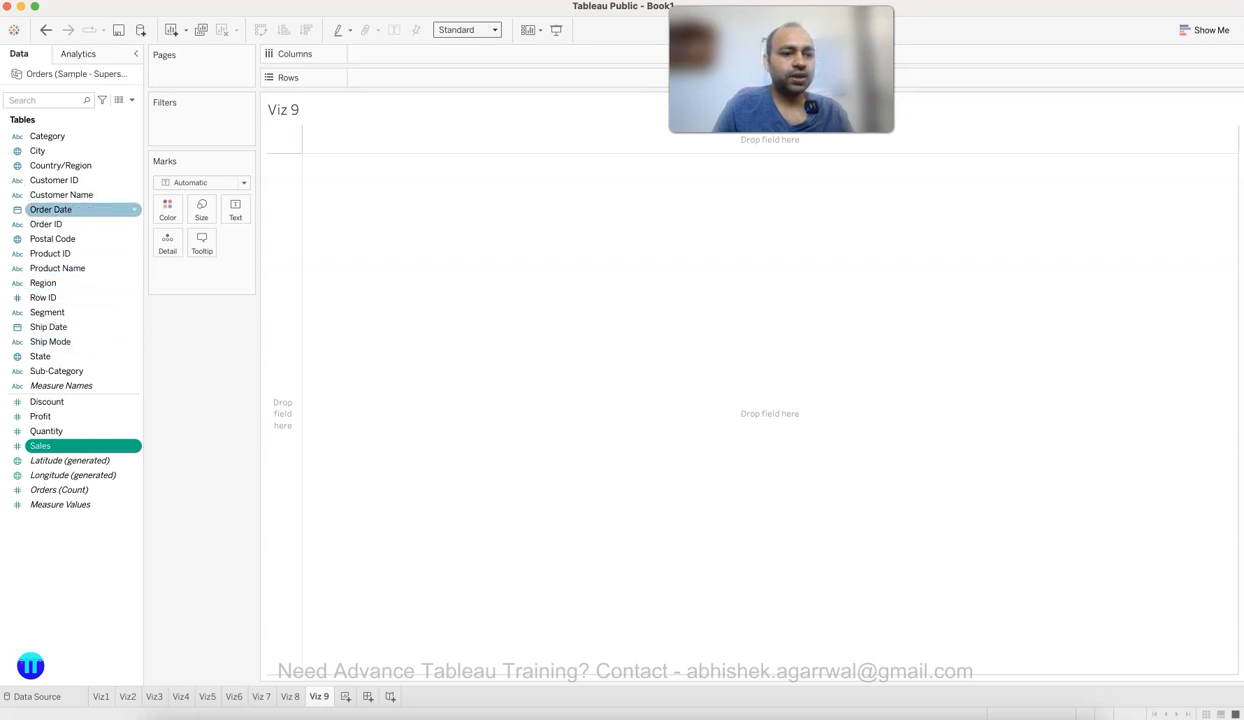
pyautogui.moveTo(60, 150); pyautogui.dragTo(378, 77)
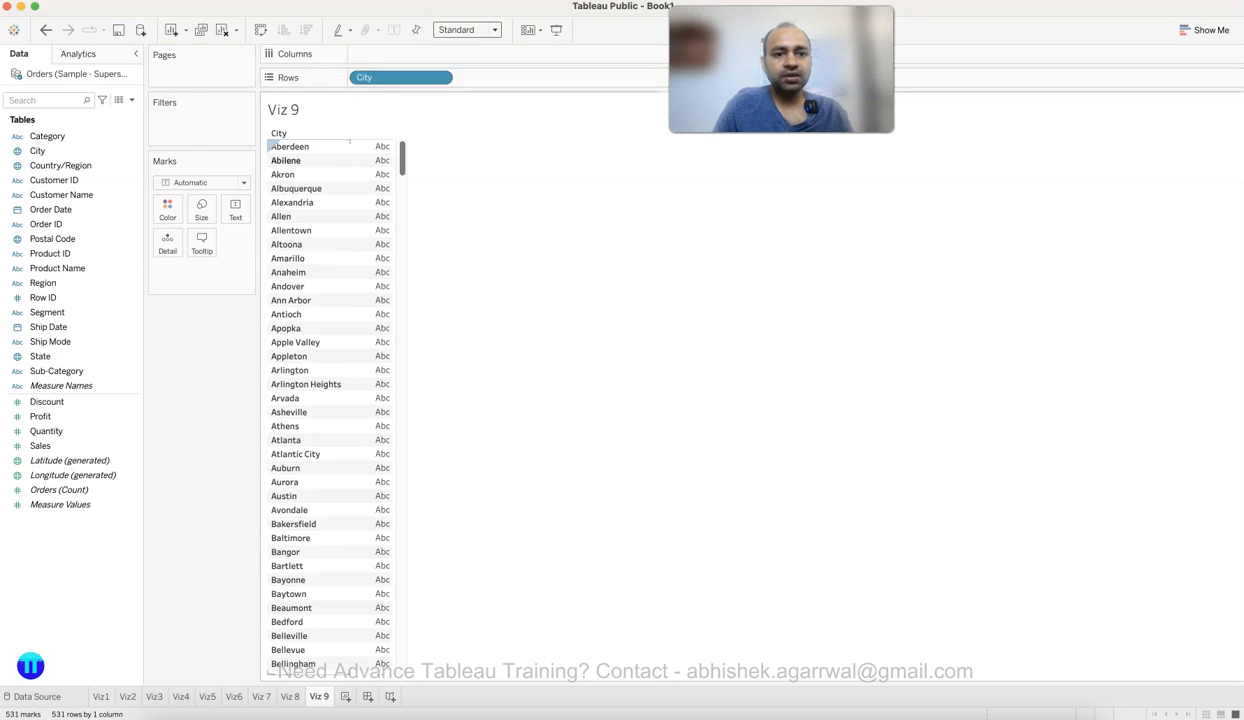
pyautogui.moveTo(40, 445); pyautogui.dragTo(233, 212)
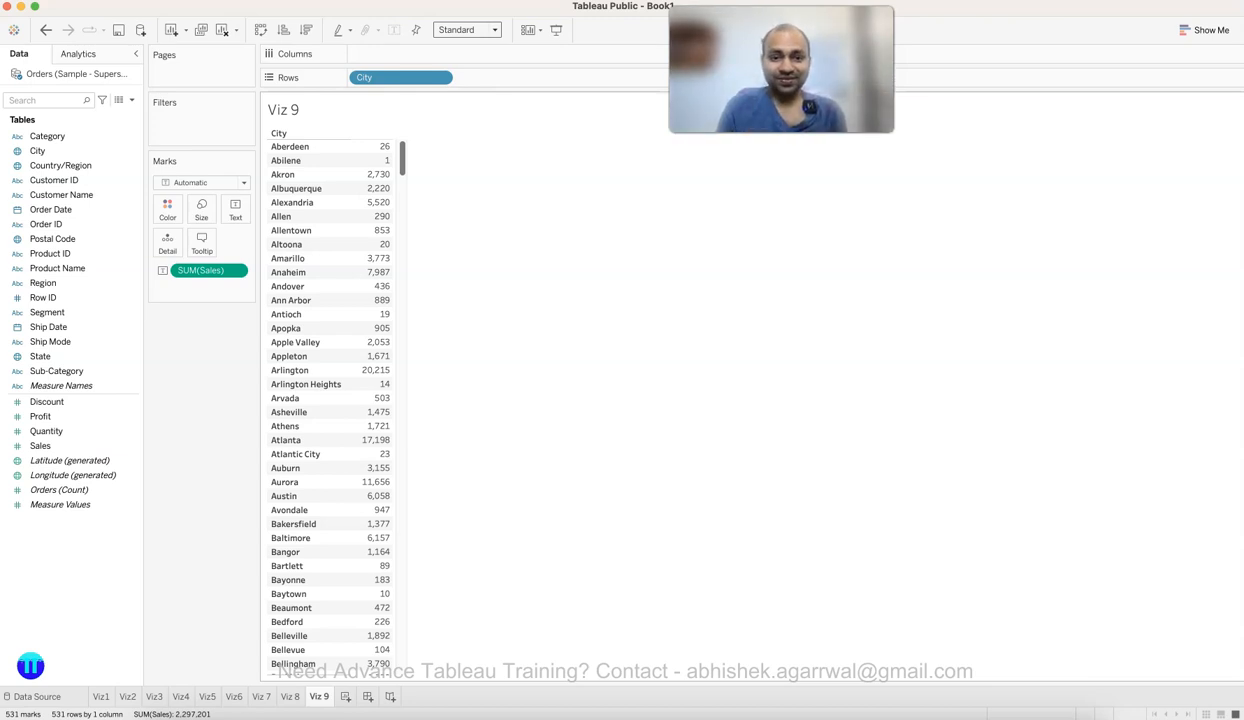
pyautogui.scroll(-20, 330, 400)
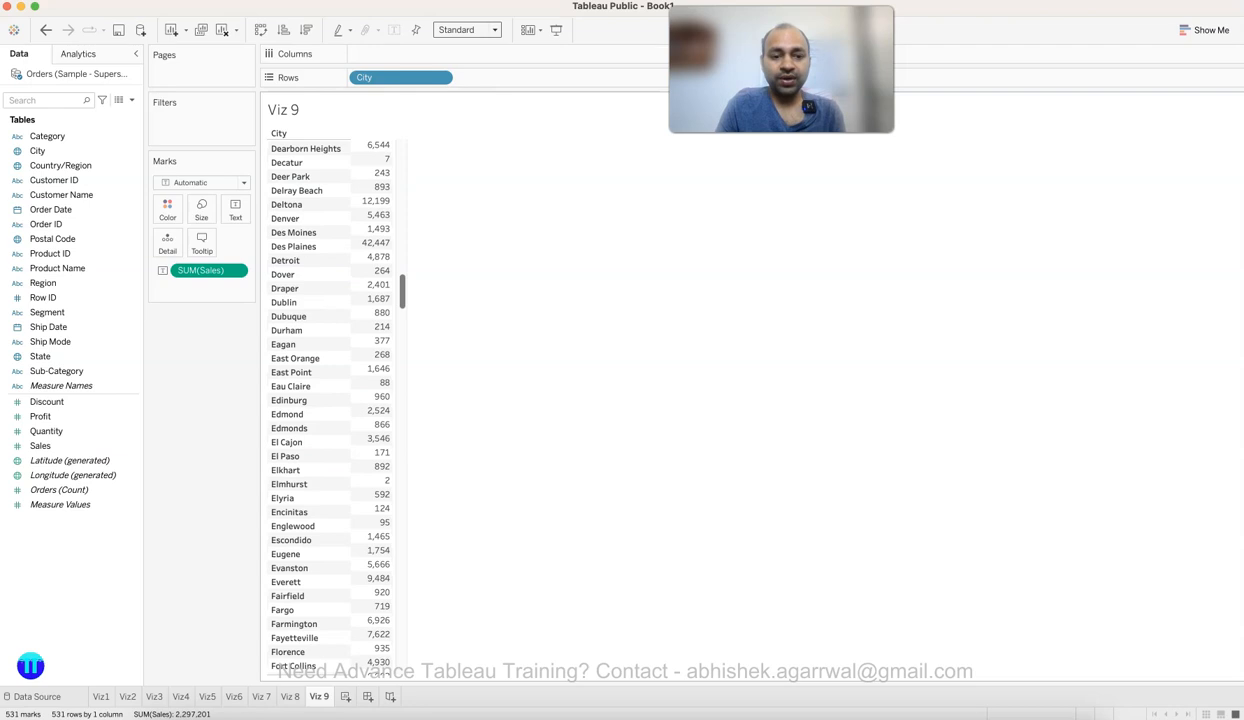
pyautogui.scroll(20, 330, 400)
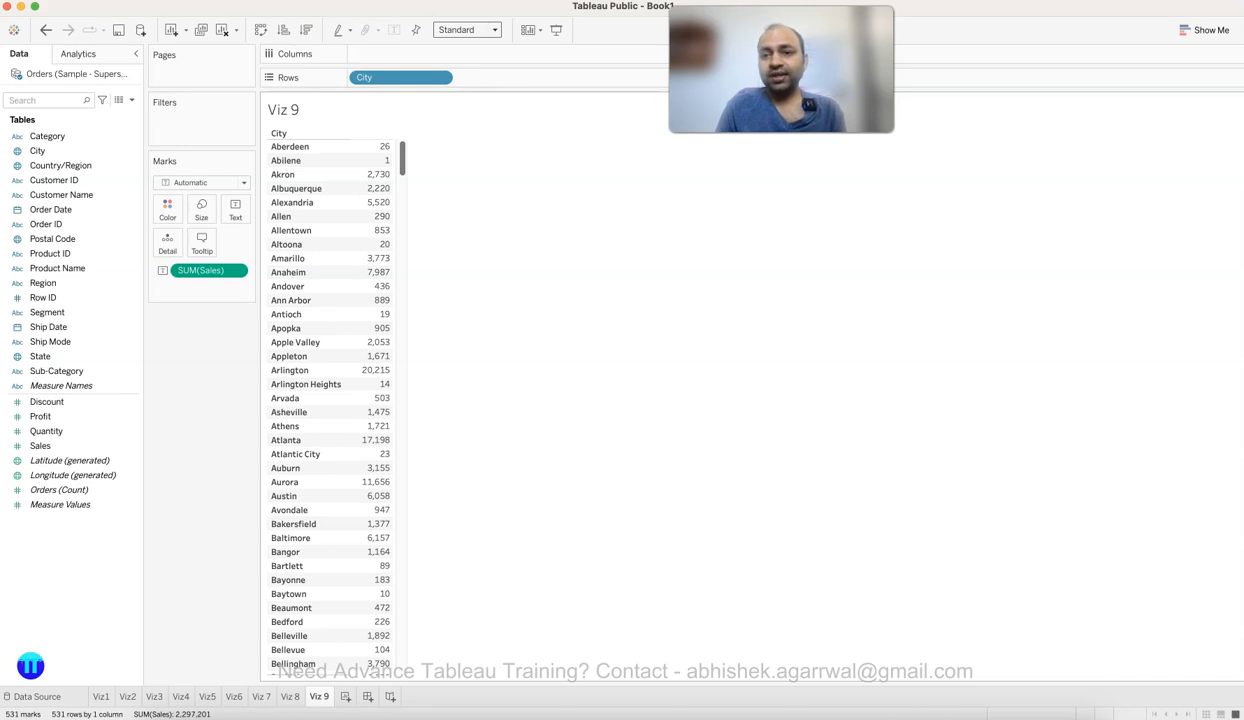
# Step: Convert the city sales table into a symbol map using the Show Me recommendation
pyautogui.click(1205, 30)
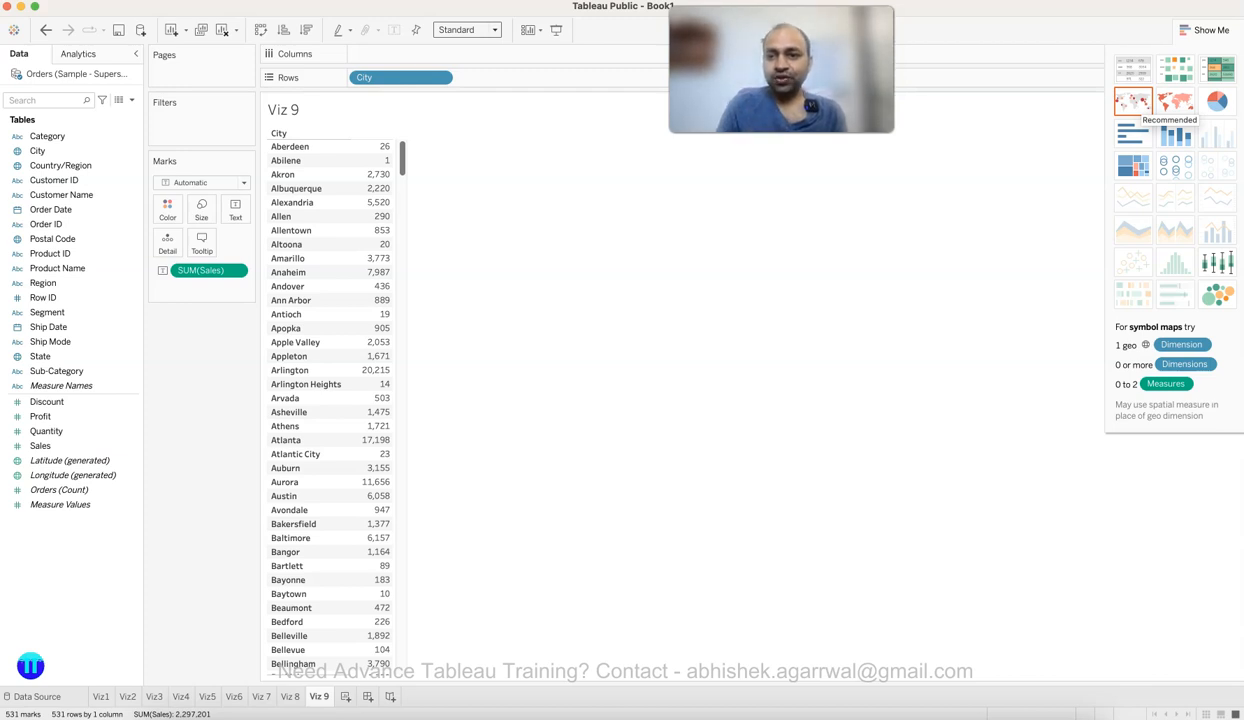
pyautogui.click(1133, 101)
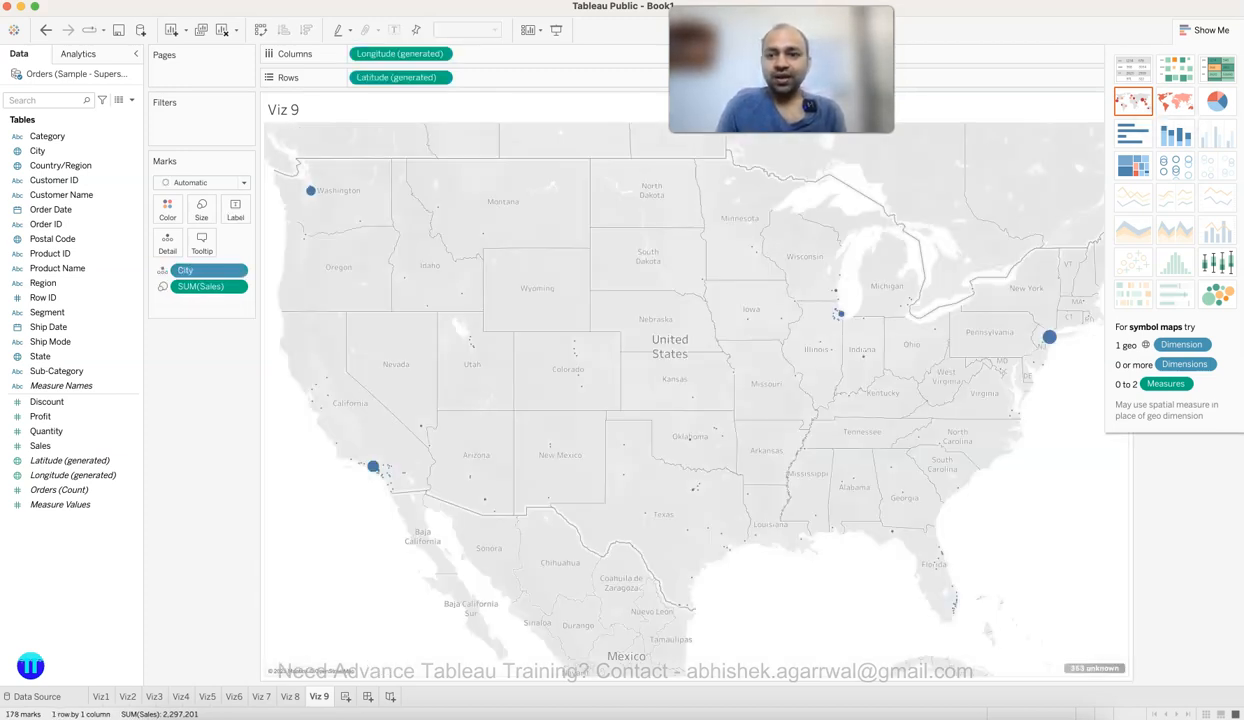
pyautogui.click(1205, 30)
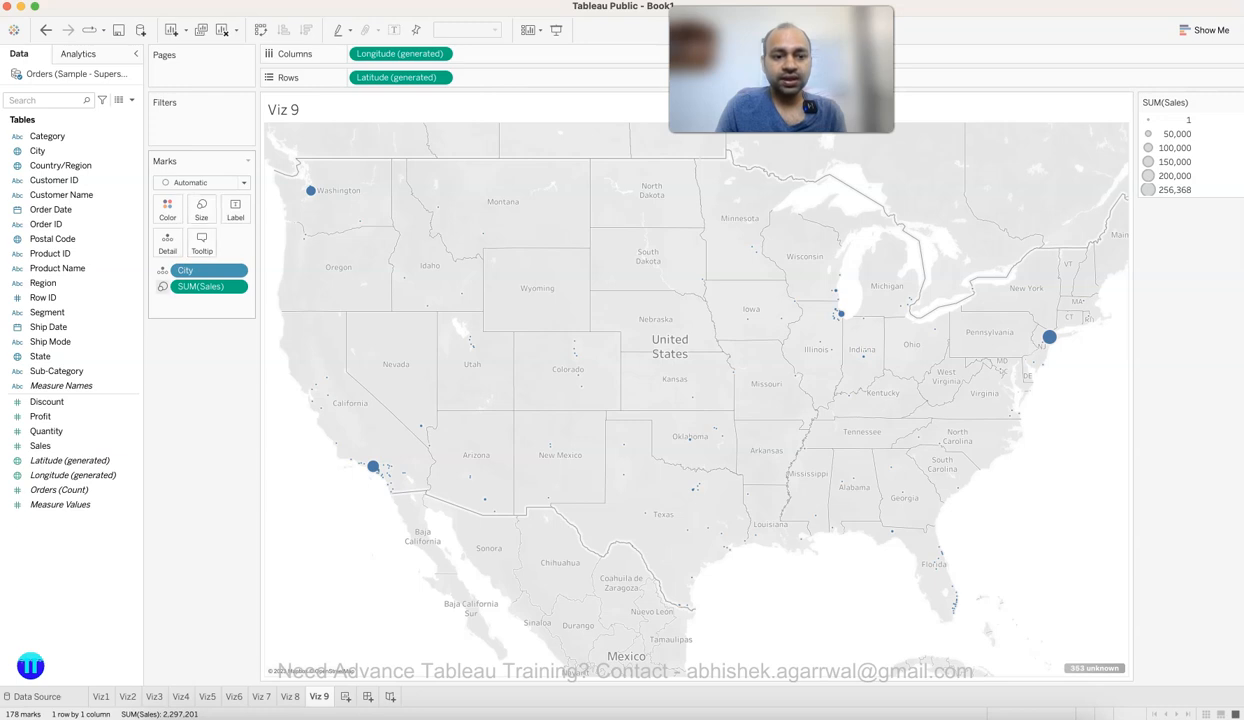
# Step: Enlarge the city circles on the symbol map and inspect the sales of individual cities
pyautogui.click(201, 210)
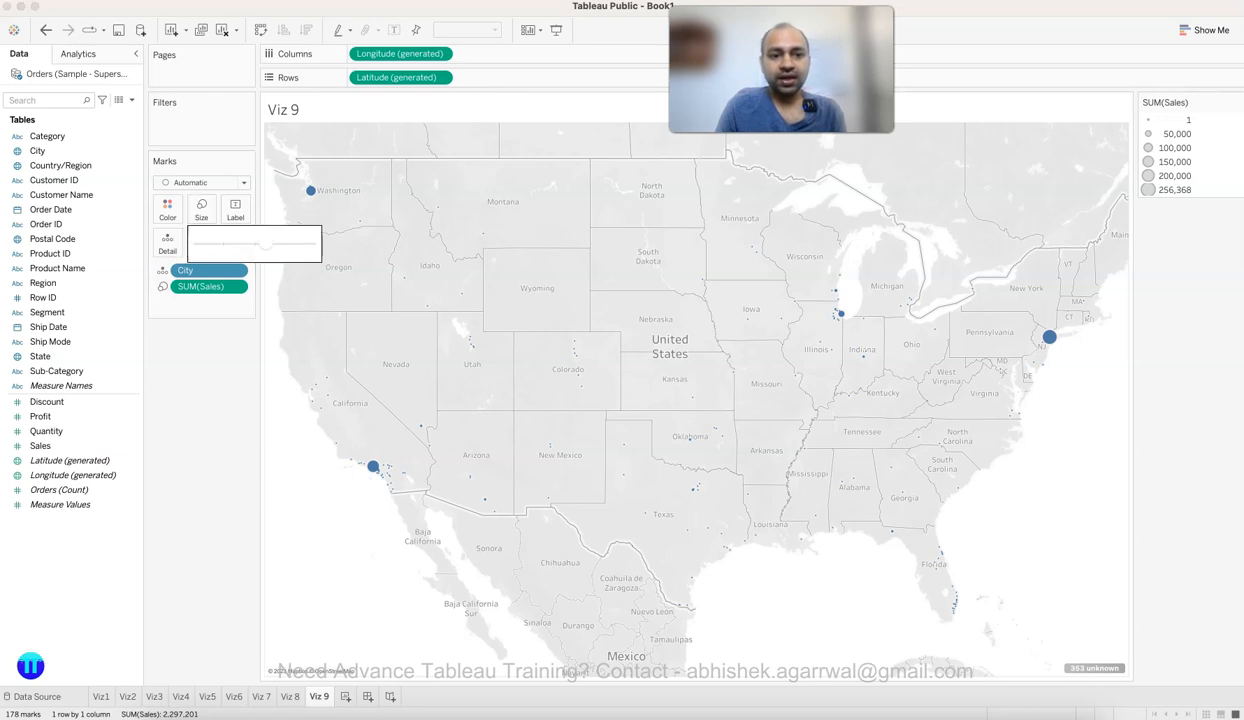
pyautogui.moveTo(263, 244)
pyautogui.mouseDown()
pyautogui.moveTo(275, 244)
pyautogui.moveTo(262, 244)
pyautogui.mouseUp()
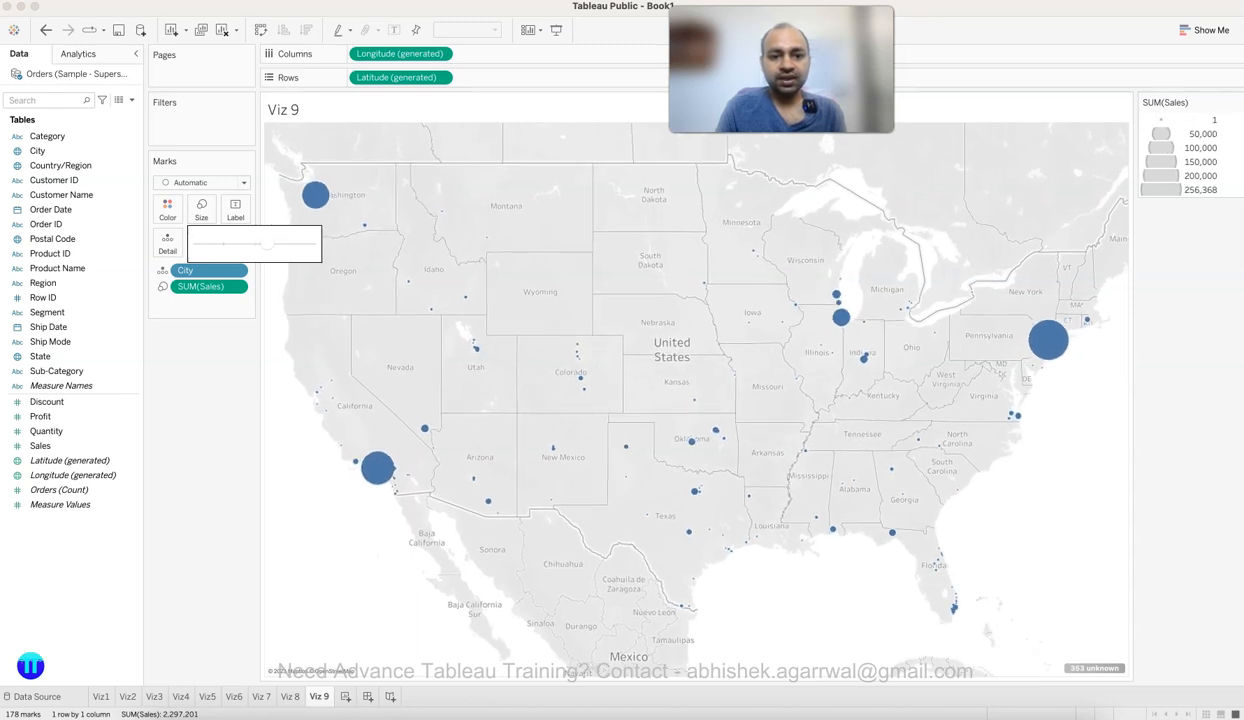
pyautogui.click(335, 300)
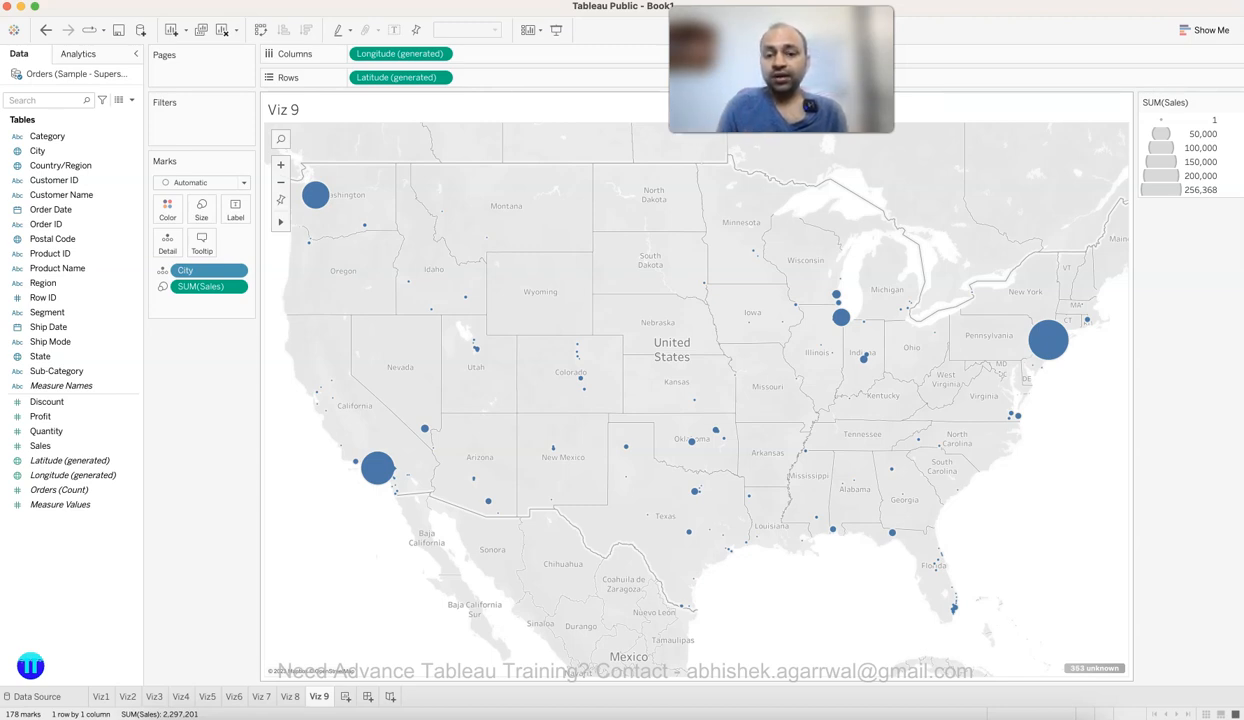
pyautogui.moveTo(691, 441)
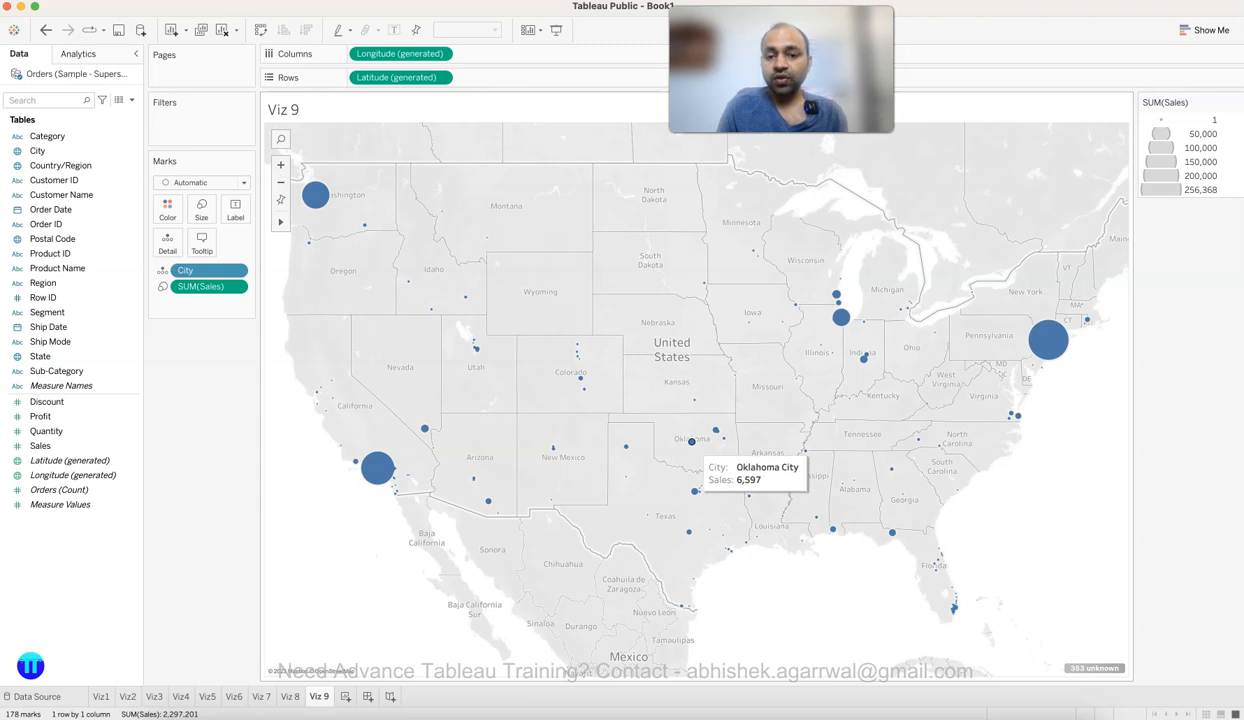
pyautogui.moveTo(841, 317)
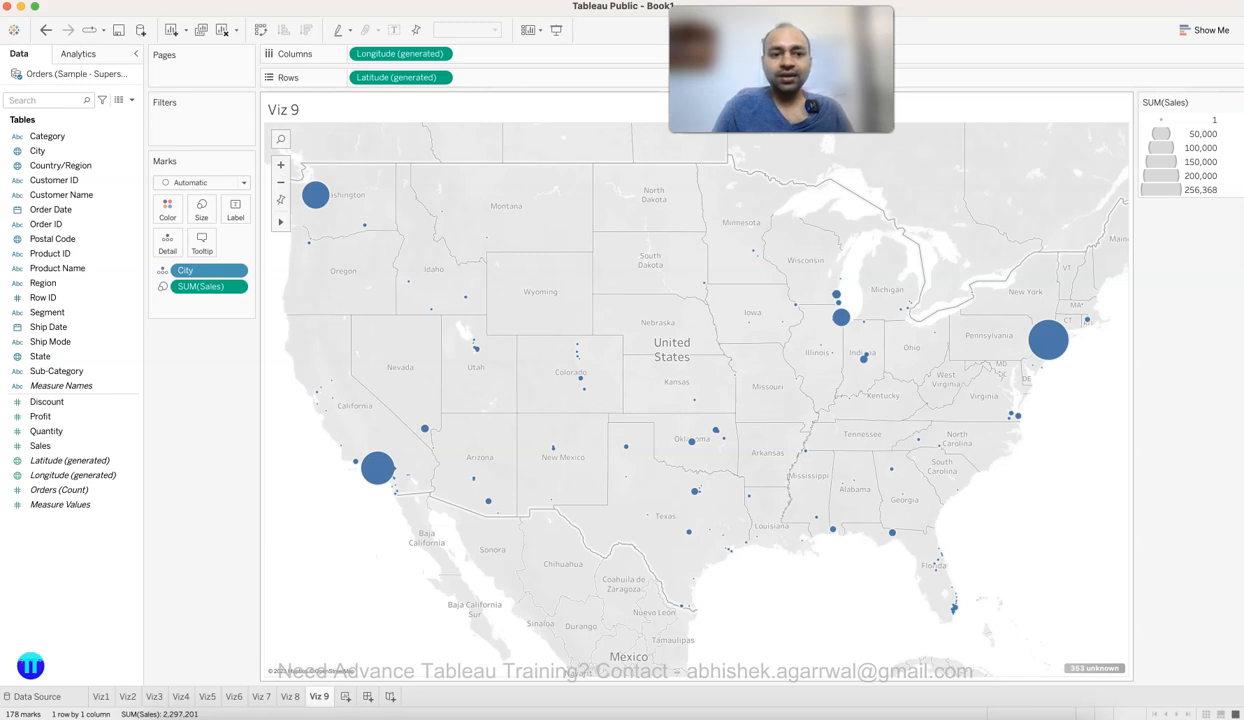
pyautogui.moveTo(316, 198)
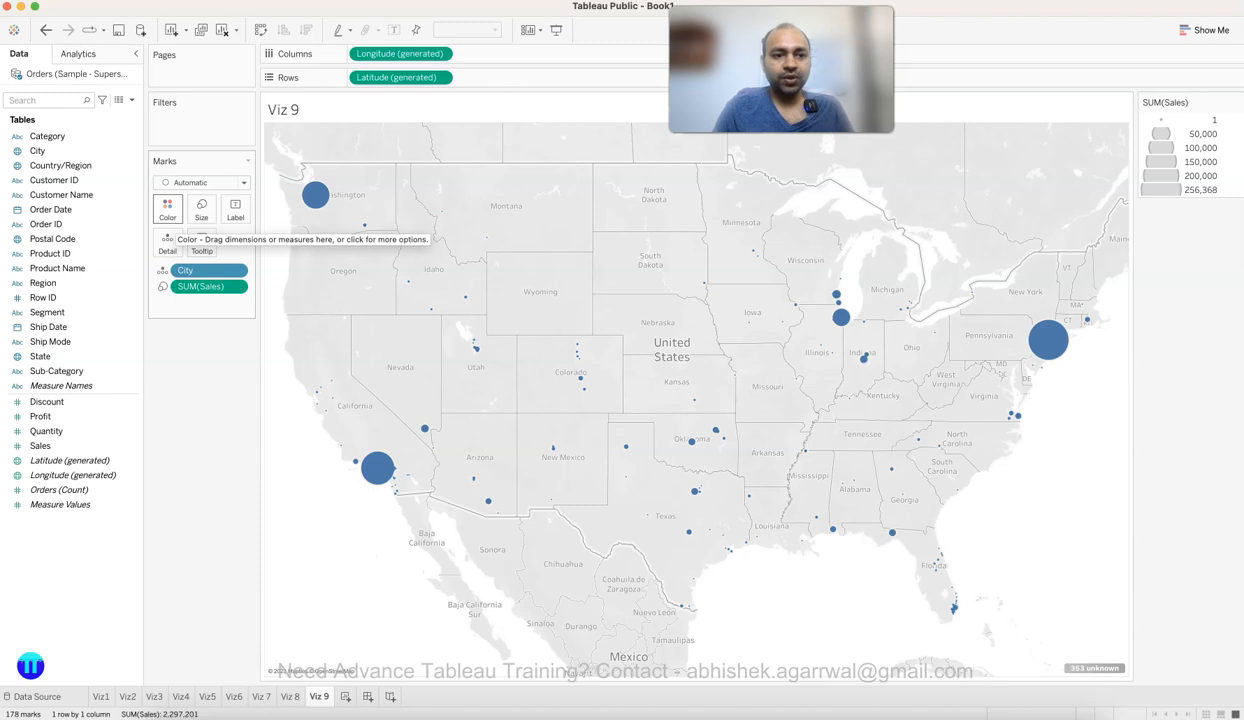
# Step: Try several mark colors for the city circles, settle on dark teal, and check a city's details on the map
pyautogui.click(167, 210)
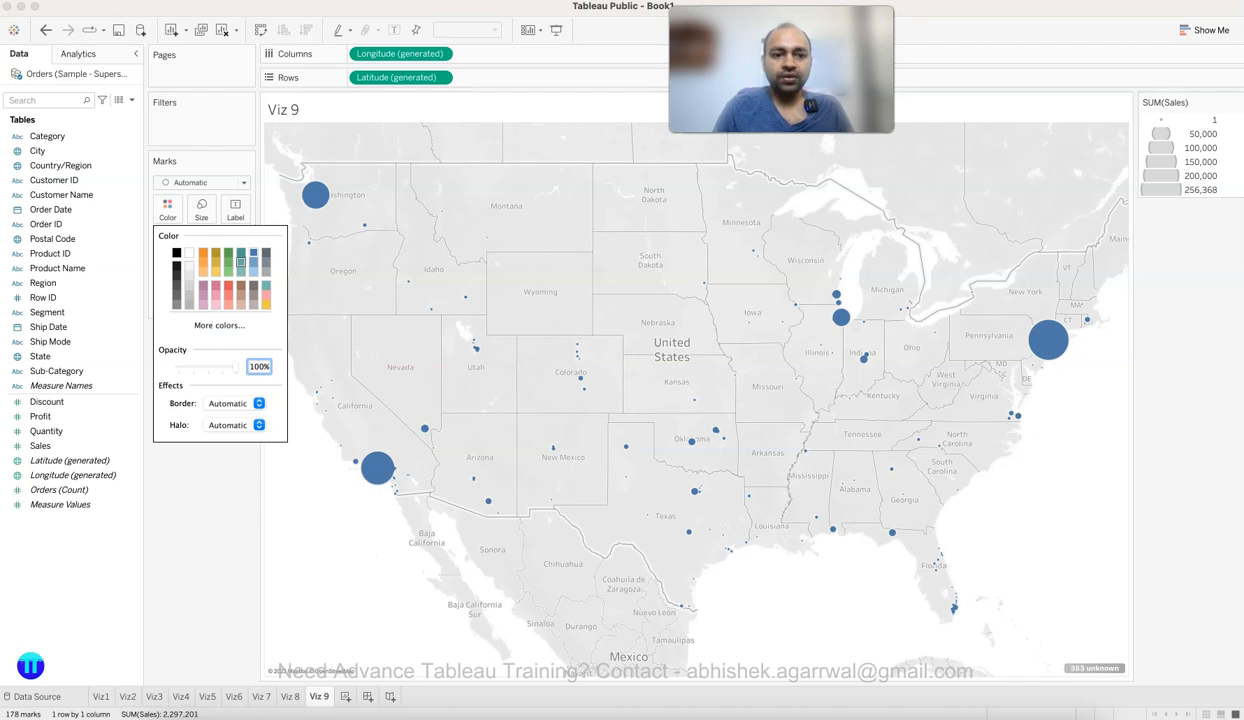
pyautogui.click(240, 258)
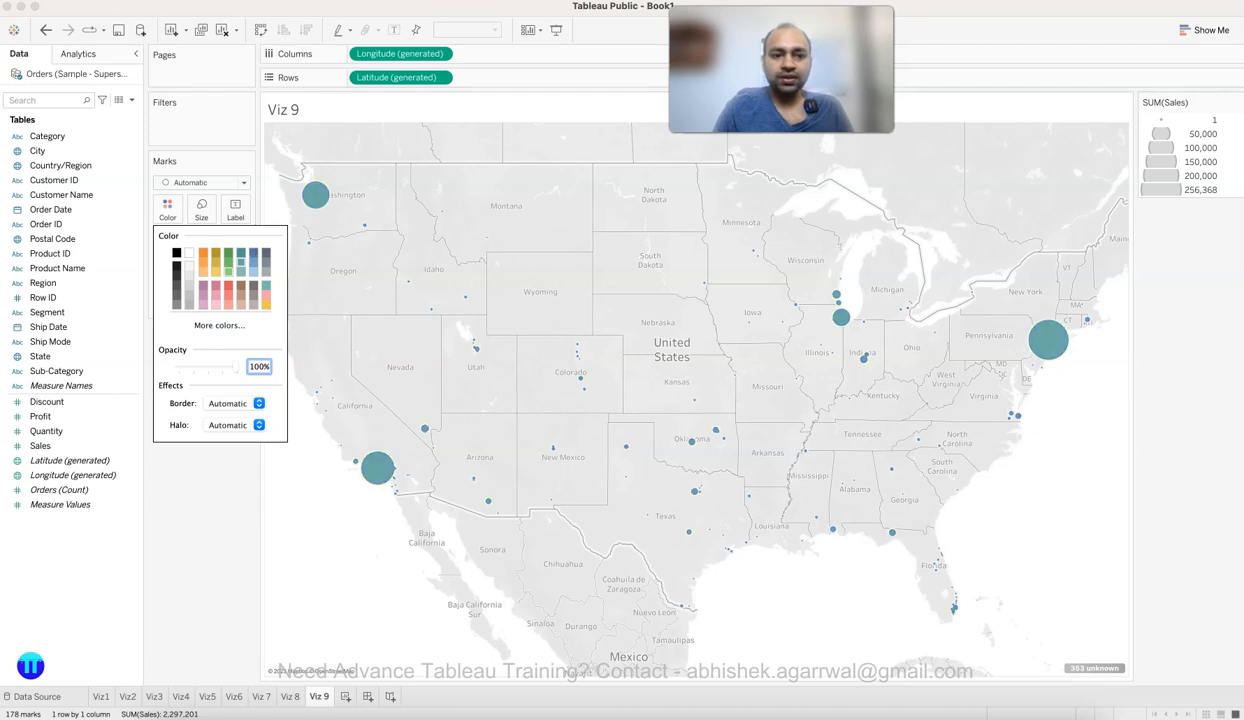
pyautogui.click(215, 263)
pyautogui.click(215, 256)
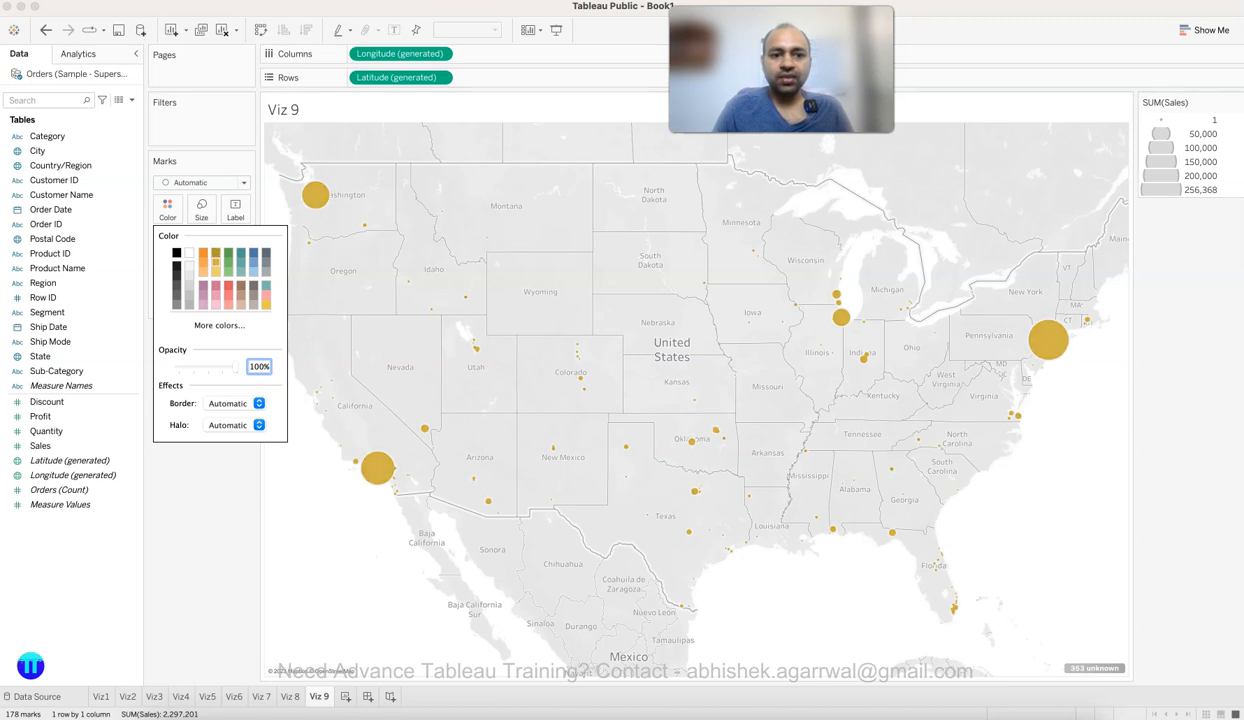
pyautogui.click(228, 287)
pyautogui.click(228, 304)
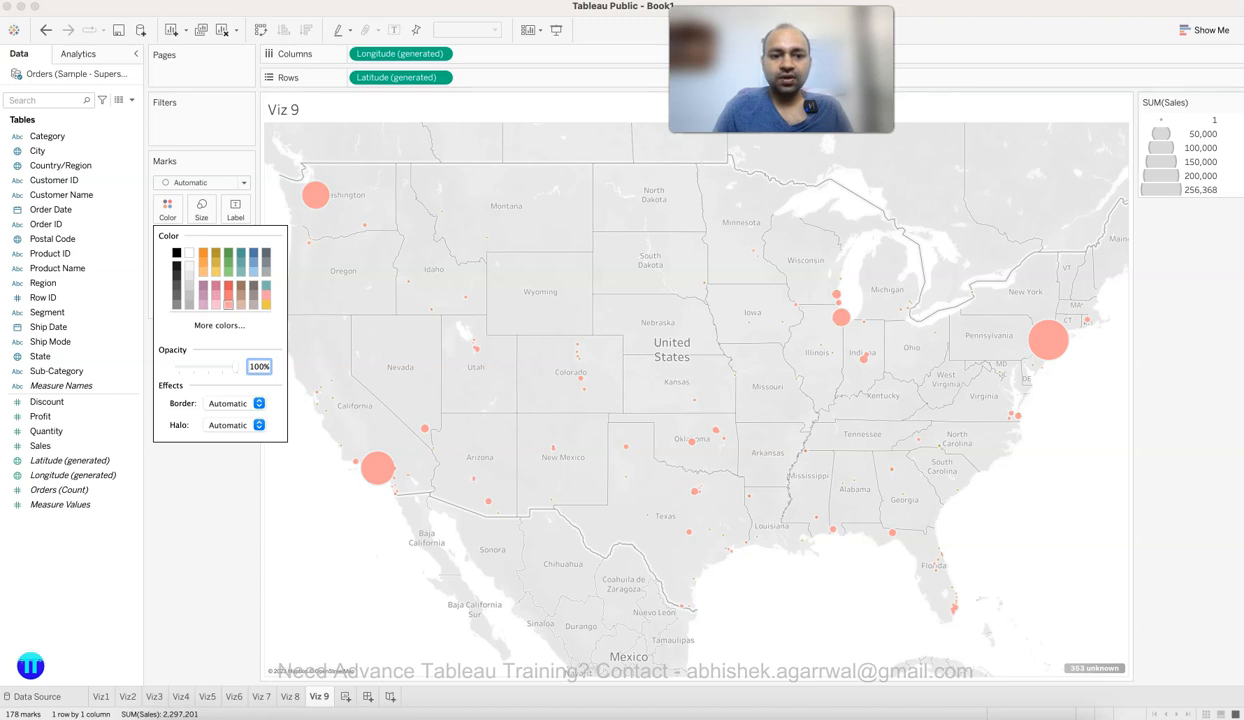
pyautogui.click(228, 287)
pyautogui.click(240, 253)
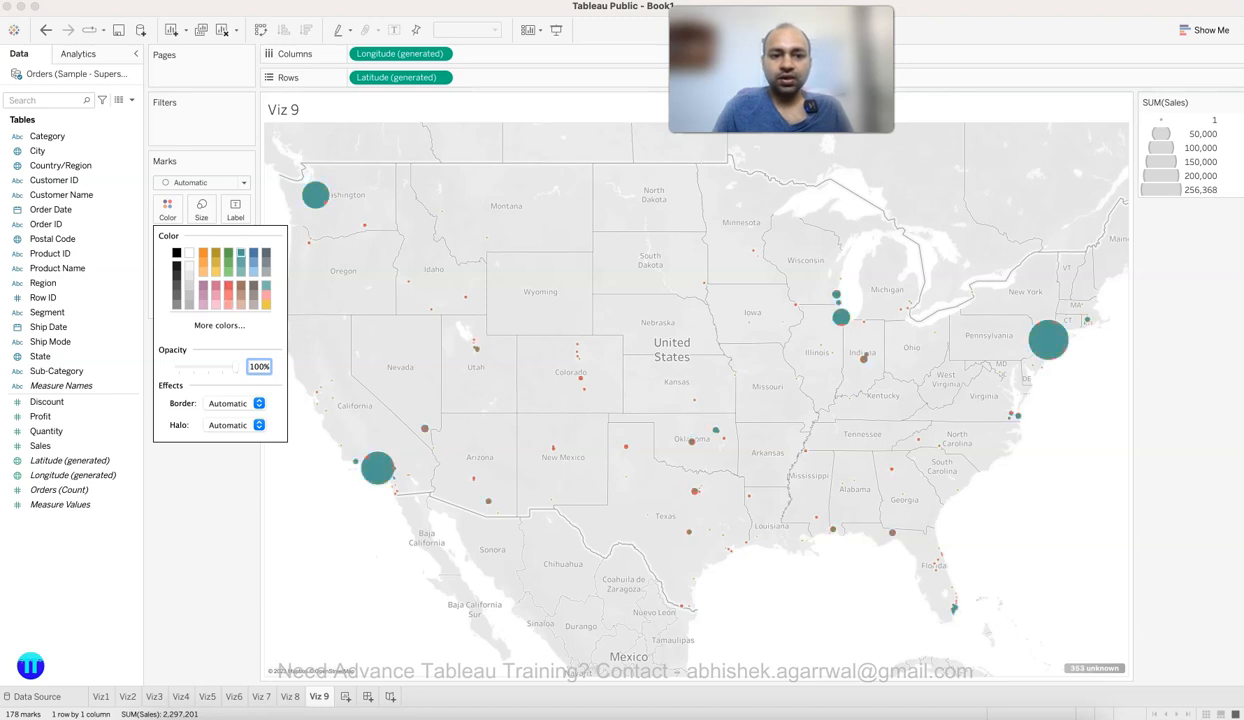
pyautogui.press('Escape')
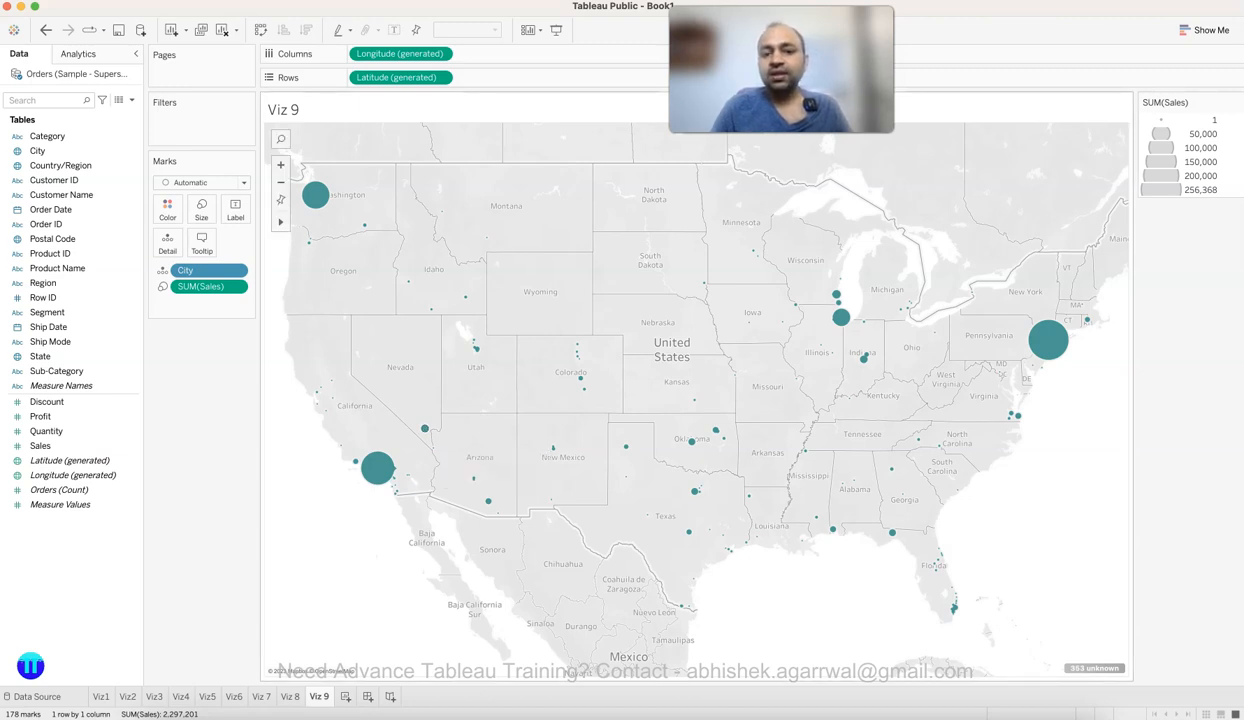
pyautogui.moveTo(626, 476)
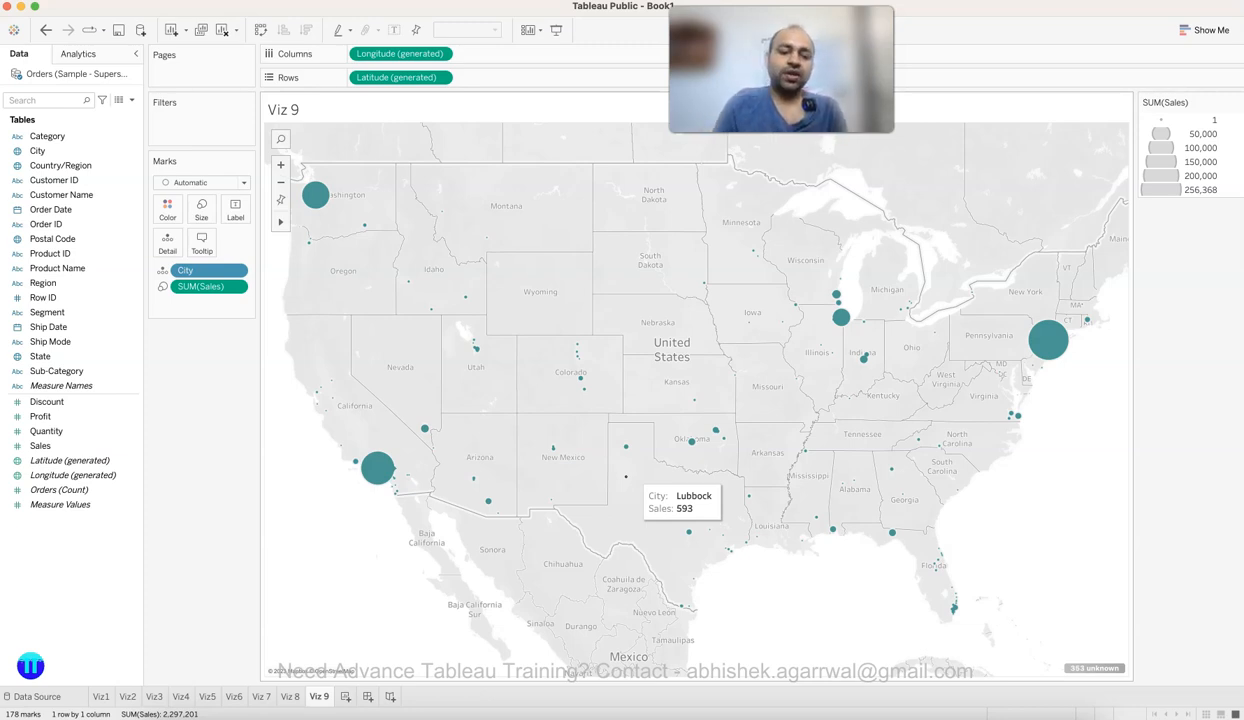
# Step: Add a worksheet after Viz 9 and read the question on slide 11 in PowerPoint before returning to Tableau
pyautogui.click(345, 697)
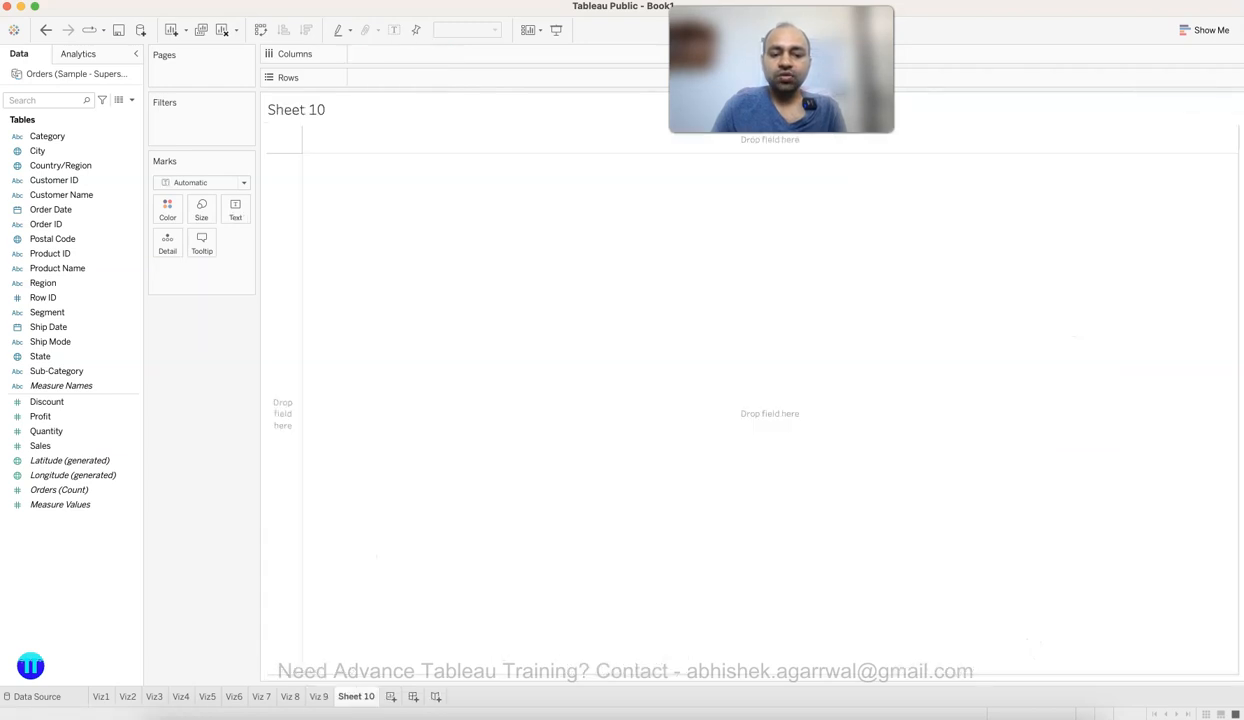
pyautogui.press('super+Tab')
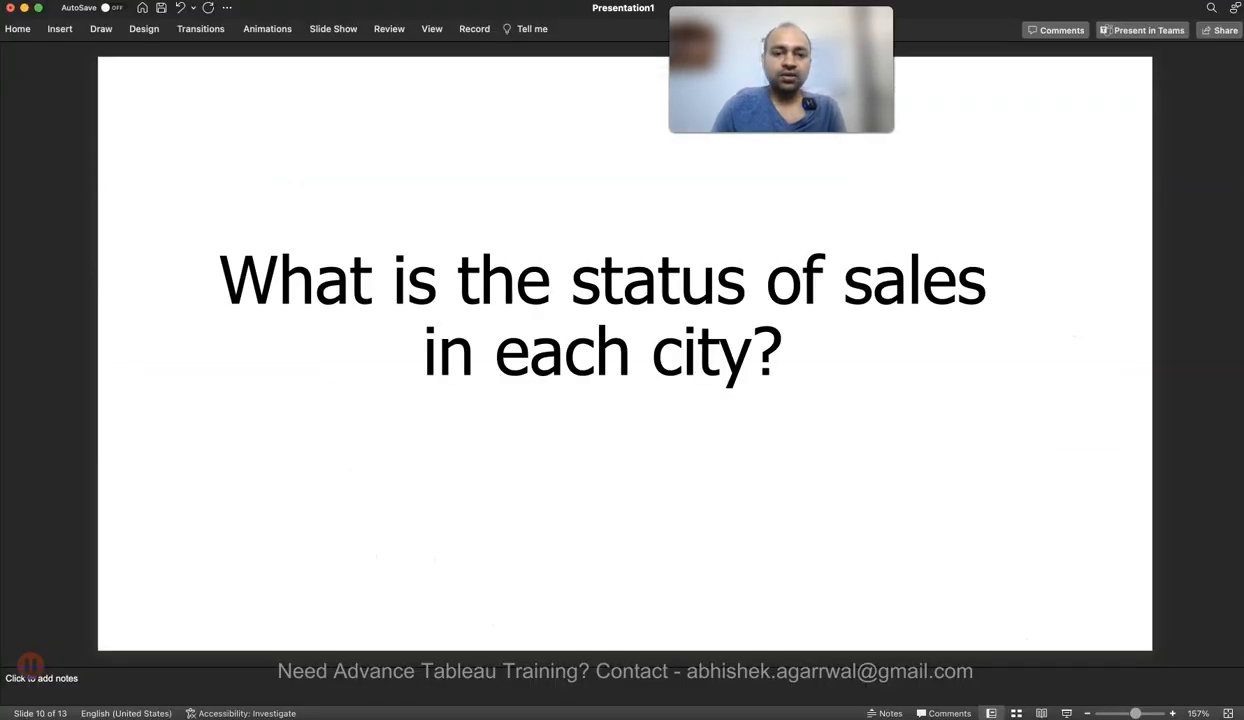
pyautogui.press('Down')
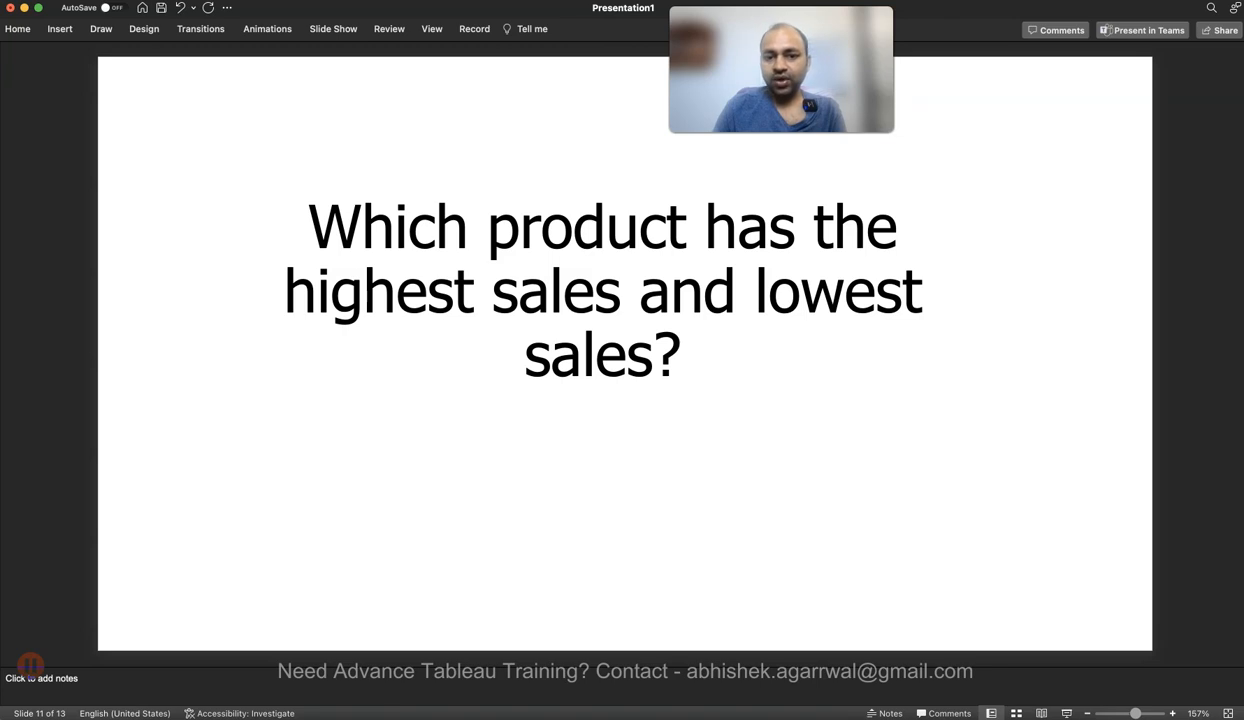
pyautogui.press('super+Tab')
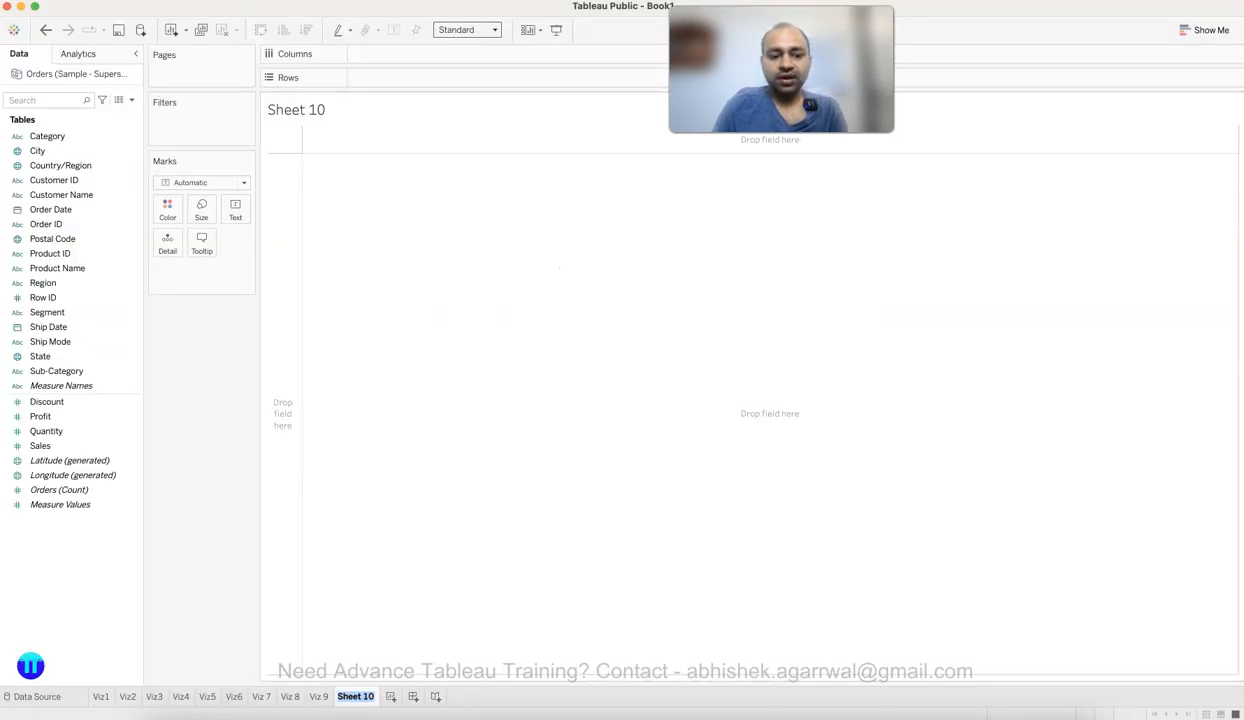
# Step: Rename the sheet as Viz 10 and build a text table of Sales by Product Name on rows, adding all members
pyautogui.write('Viz 10')
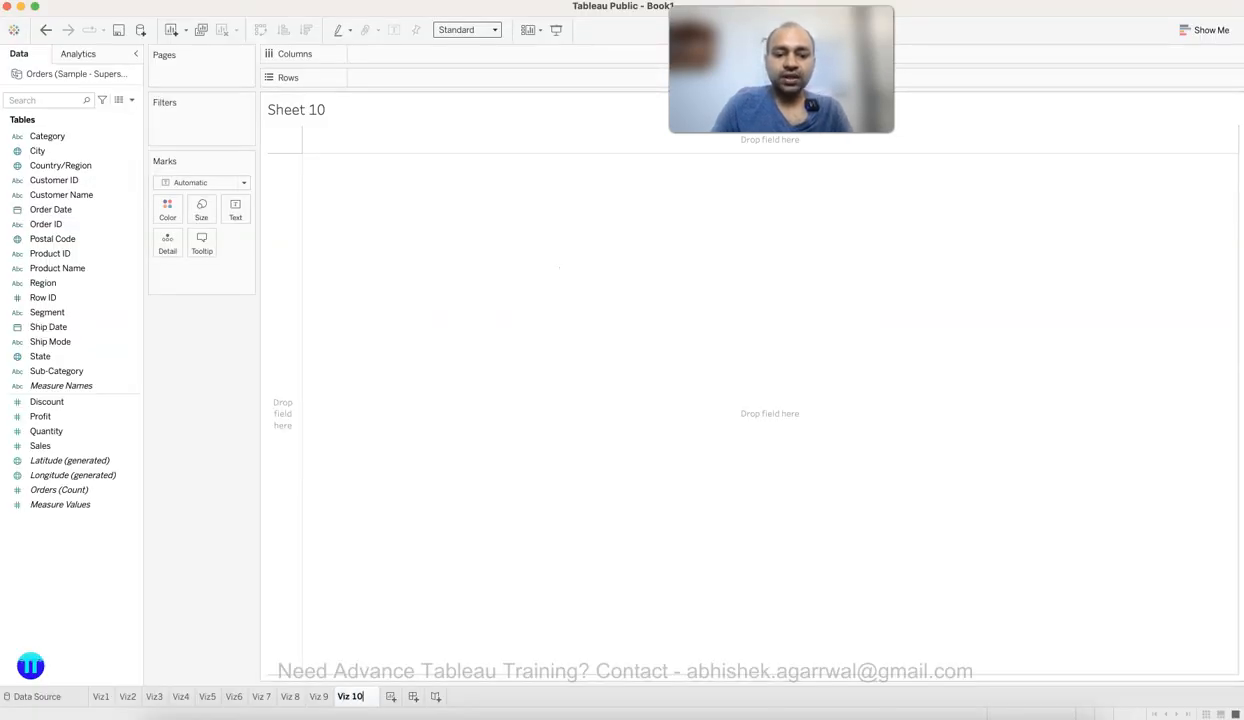
pyautogui.press('Return')
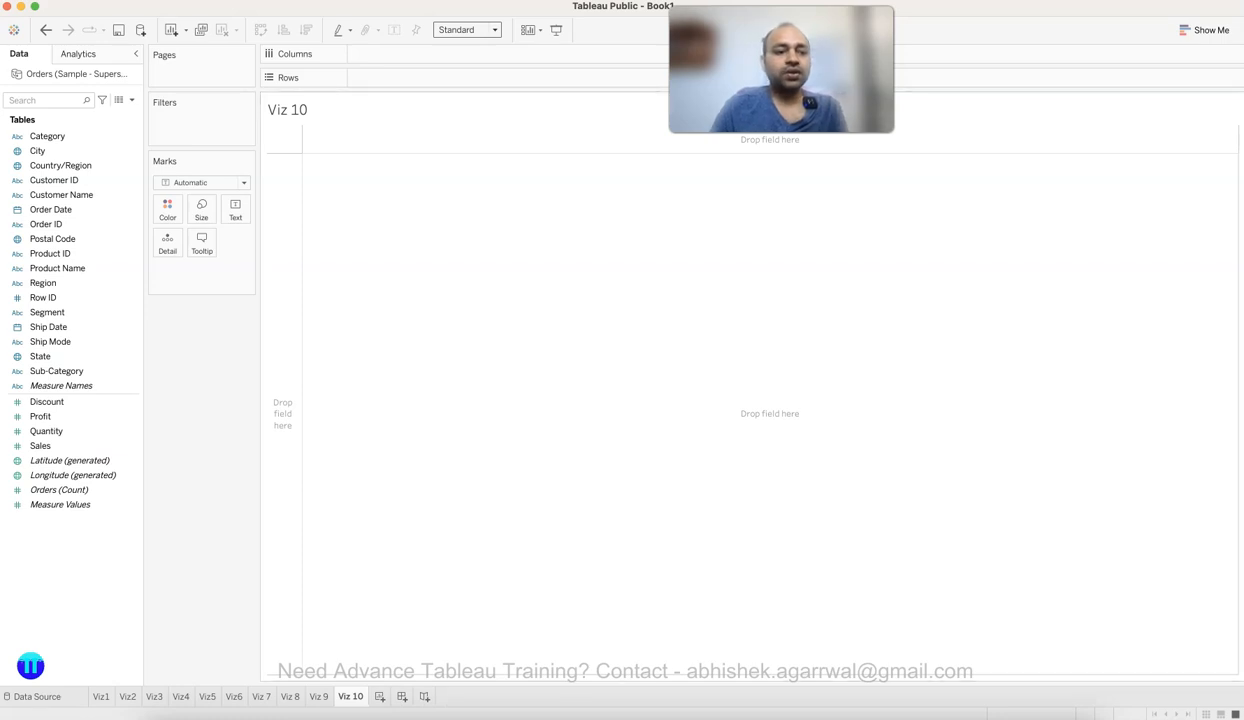
pyautogui.moveTo(60, 253); pyautogui.dragTo(360, 77)
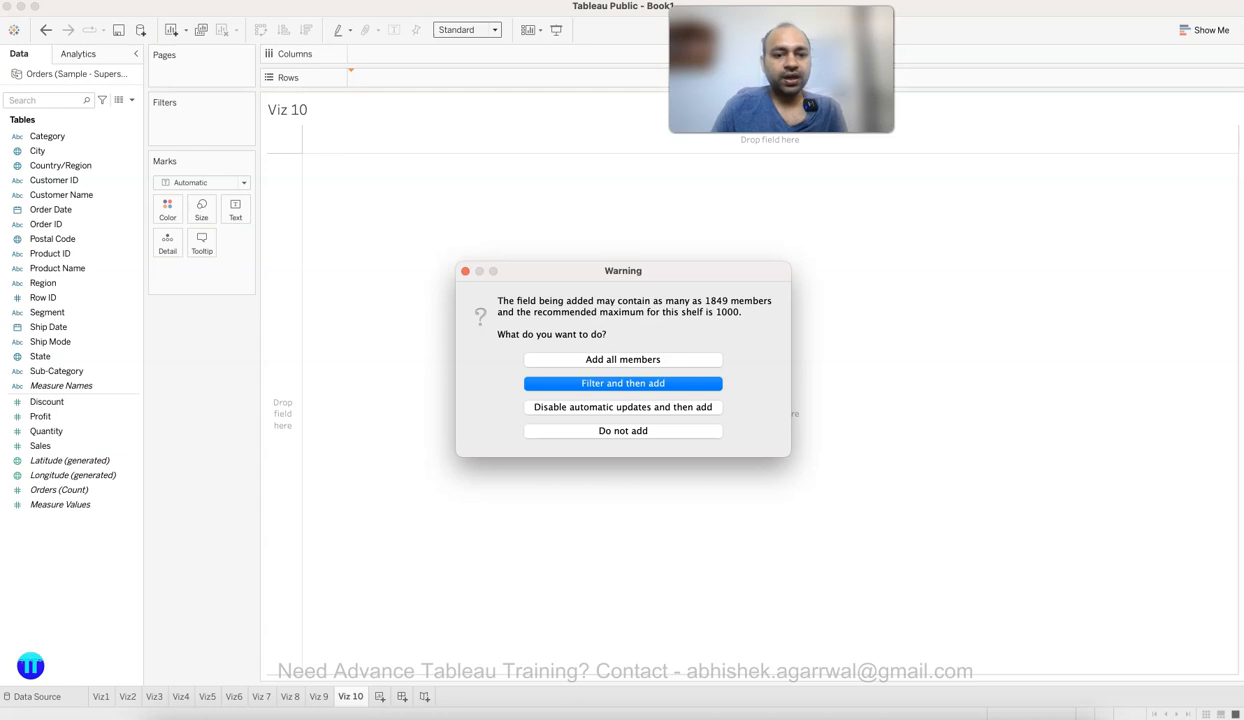
pyautogui.click(623, 360)
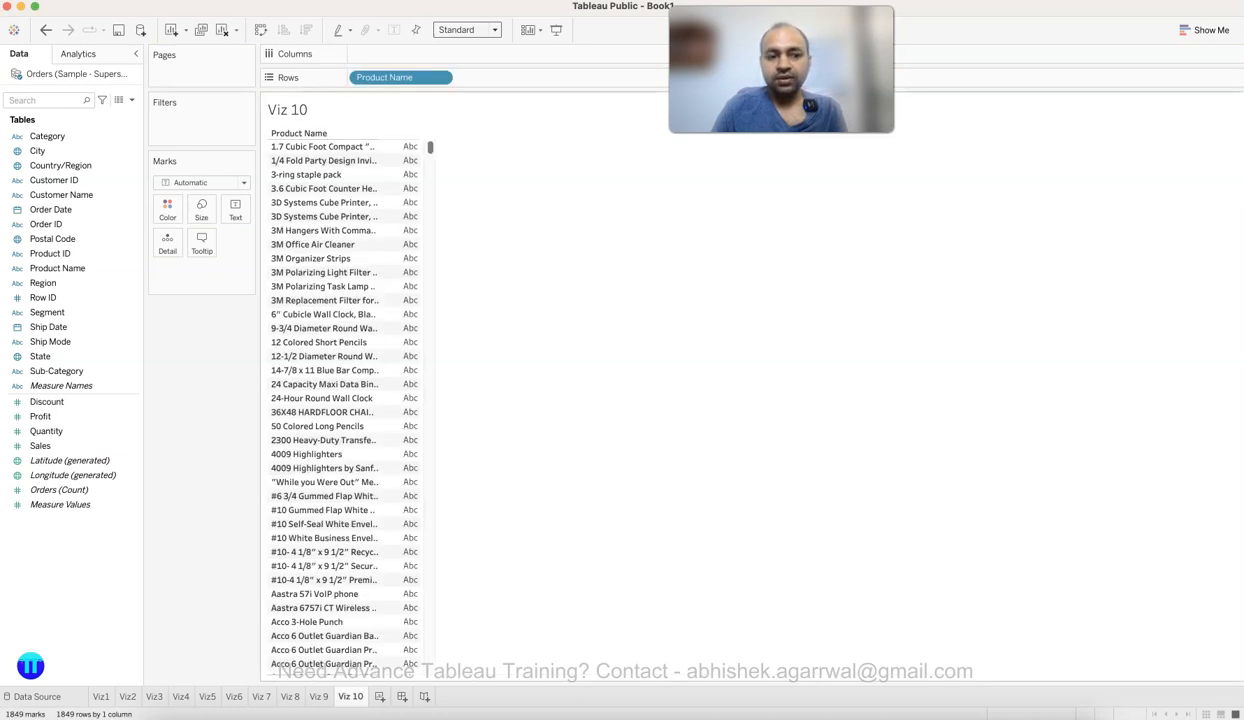
pyautogui.moveTo(40, 445); pyautogui.dragTo(235, 210)
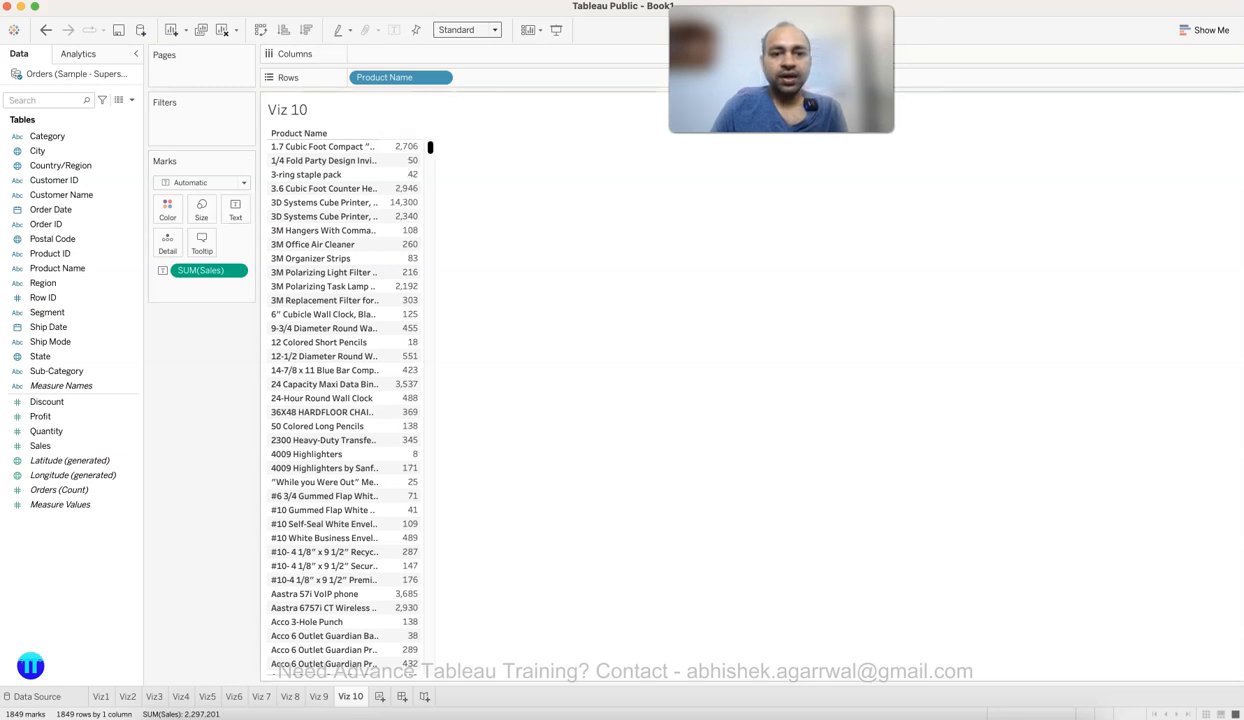
# Step: Look through the product sales list and widen the Product Name column so the full names fit
pyautogui.scroll(-20, 344, 400)
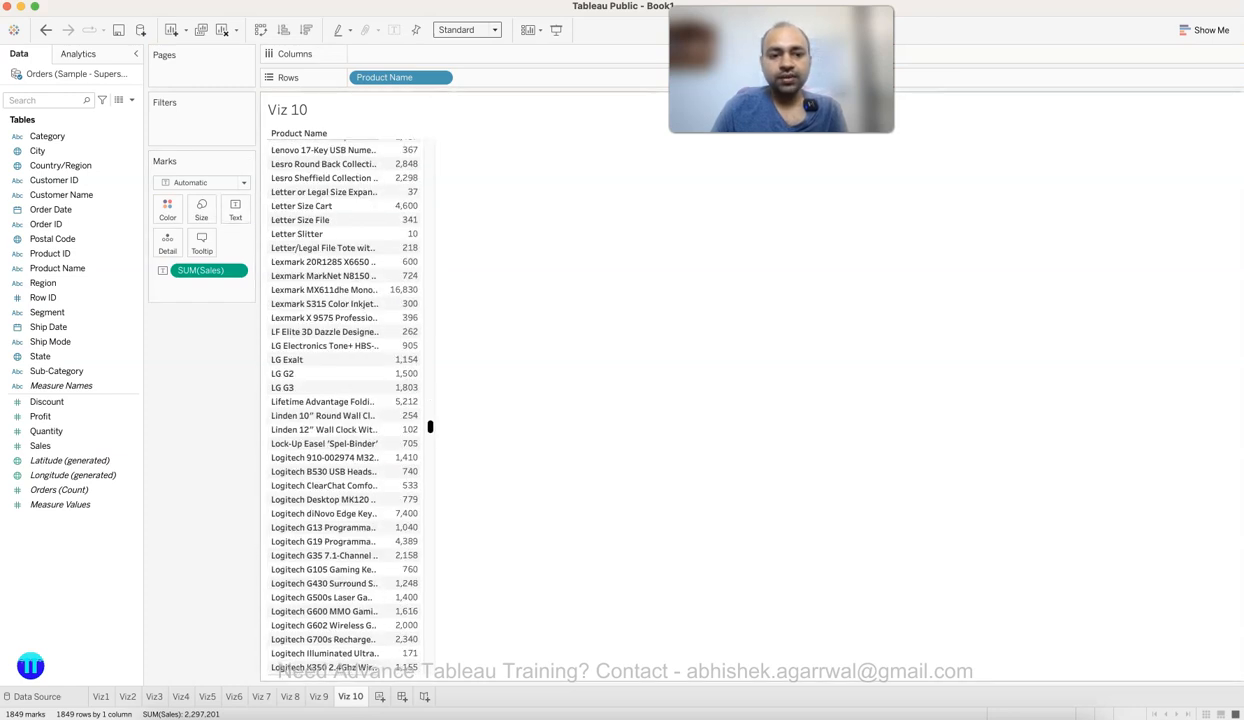
pyautogui.scroll(-10, 344, 400)
pyautogui.scroll(20, 344, 400)
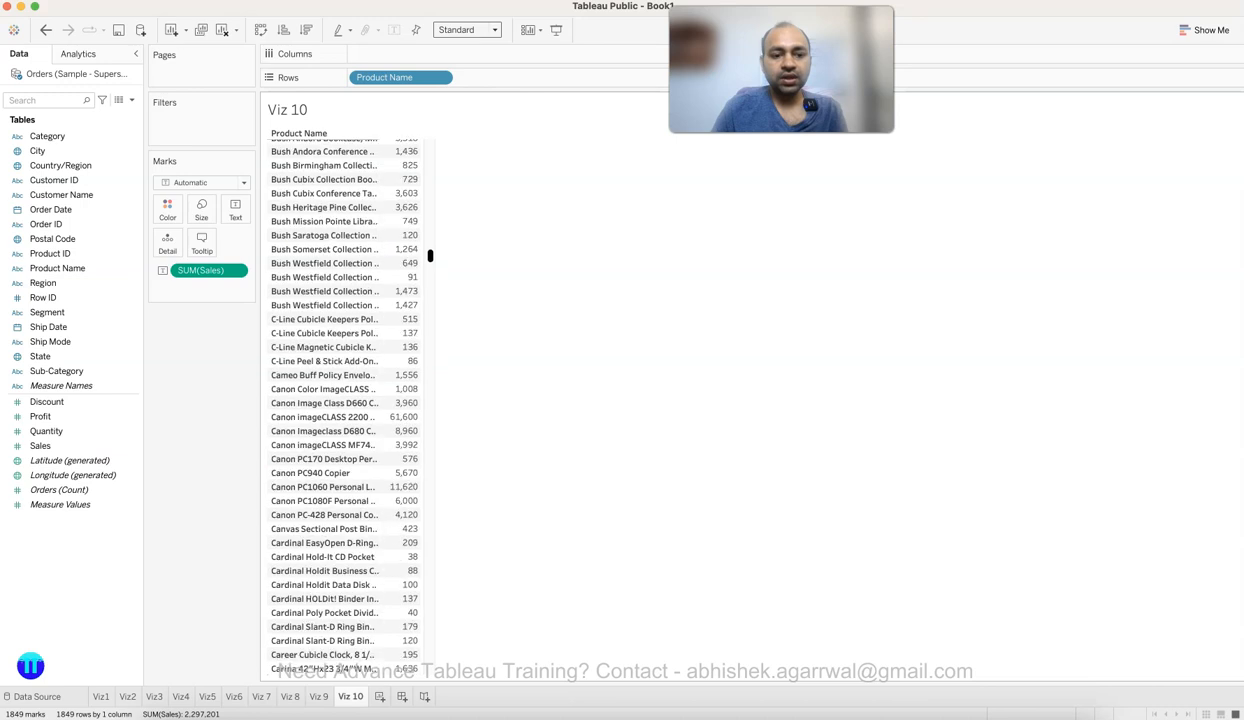
pyautogui.scroll(15, 370, 174)
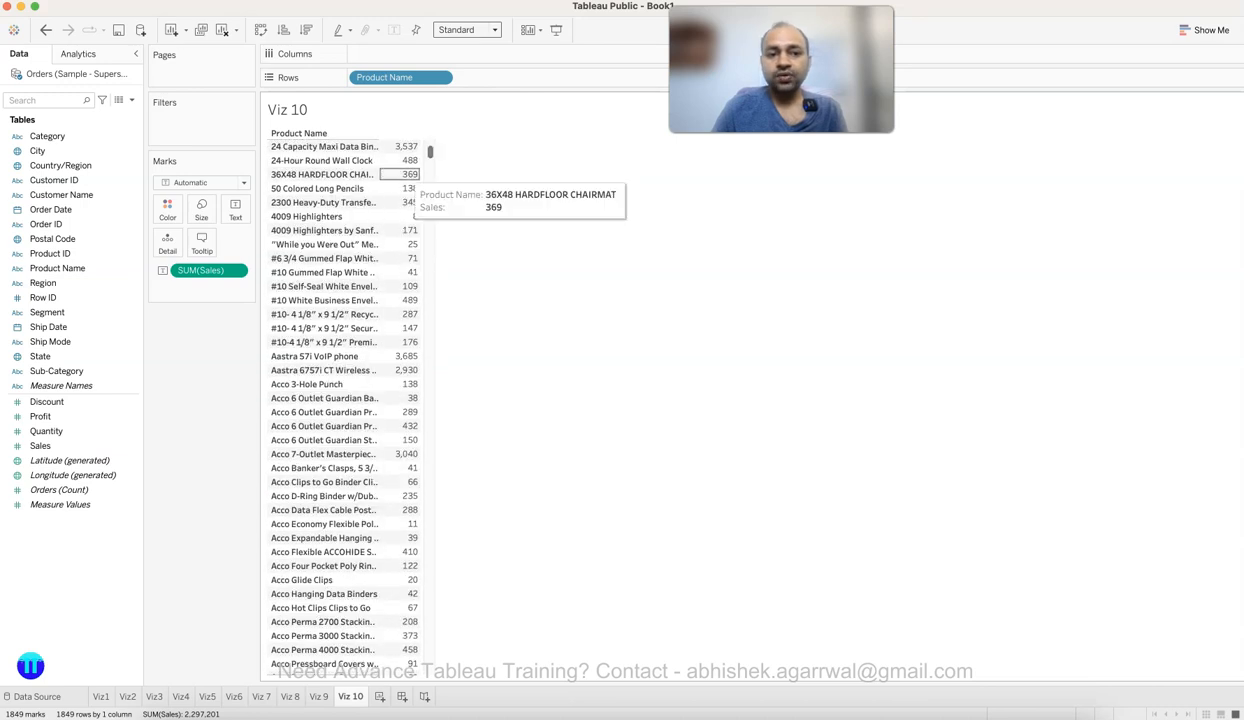
pyautogui.moveTo(378, 146); pyautogui.dragTo(568, 146)
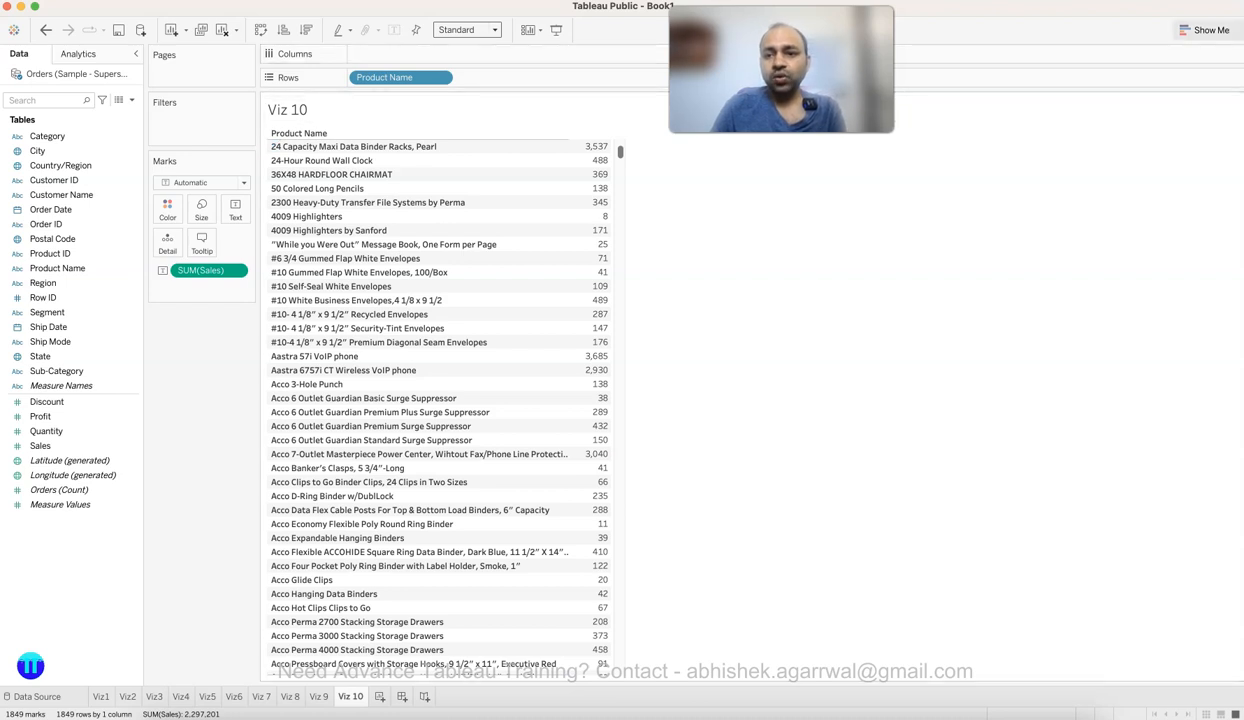
# Step: Convert the product sales table into a treemap using the Show Me recommendation
pyautogui.click(1205, 30)
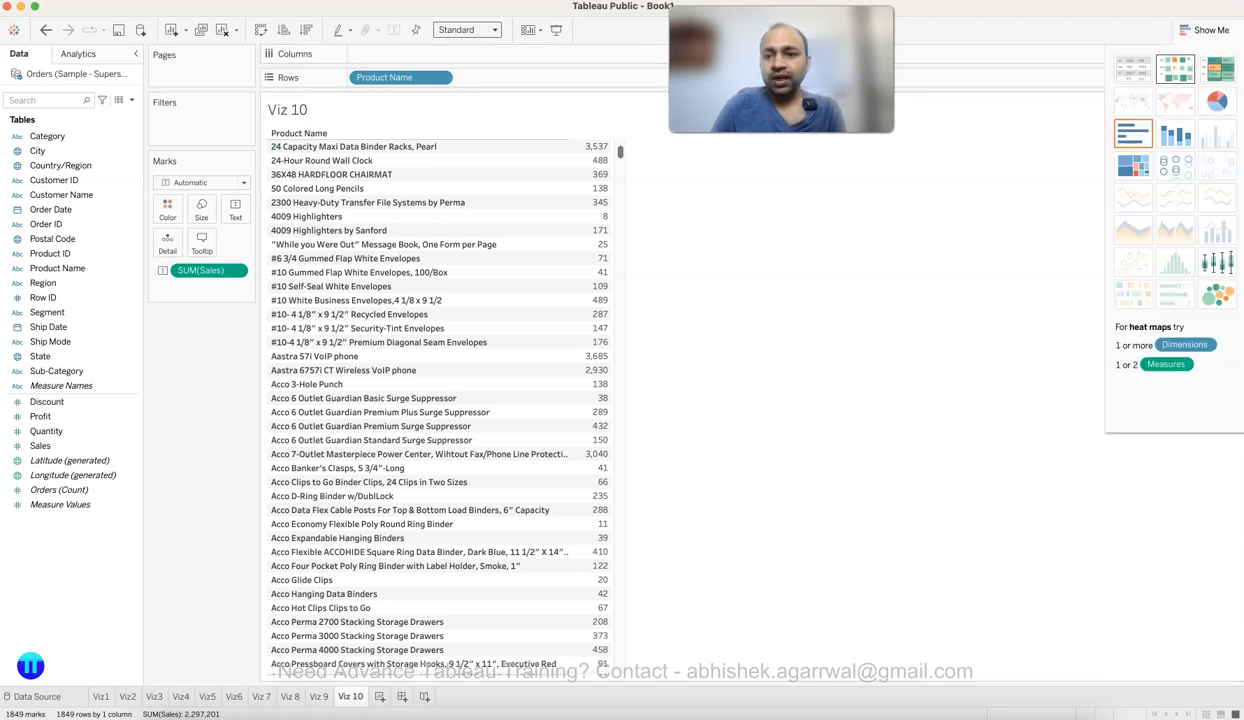
pyautogui.click(1133, 165)
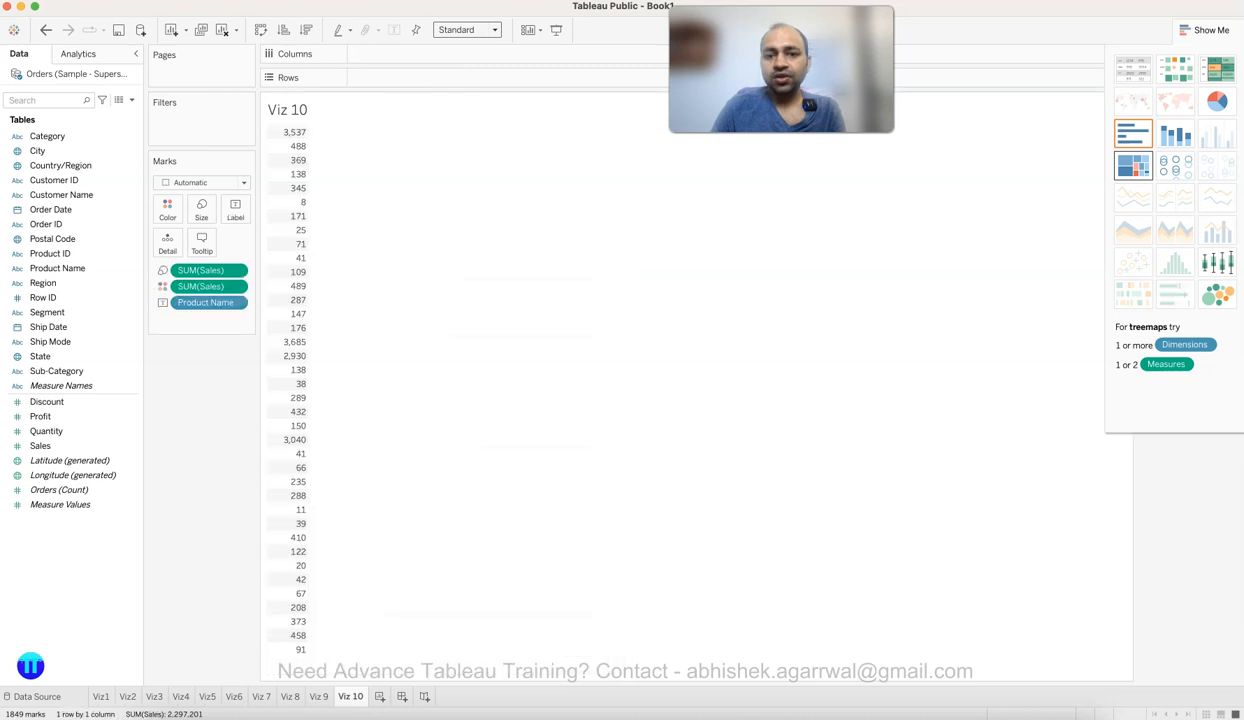
pyautogui.click(1205, 30)
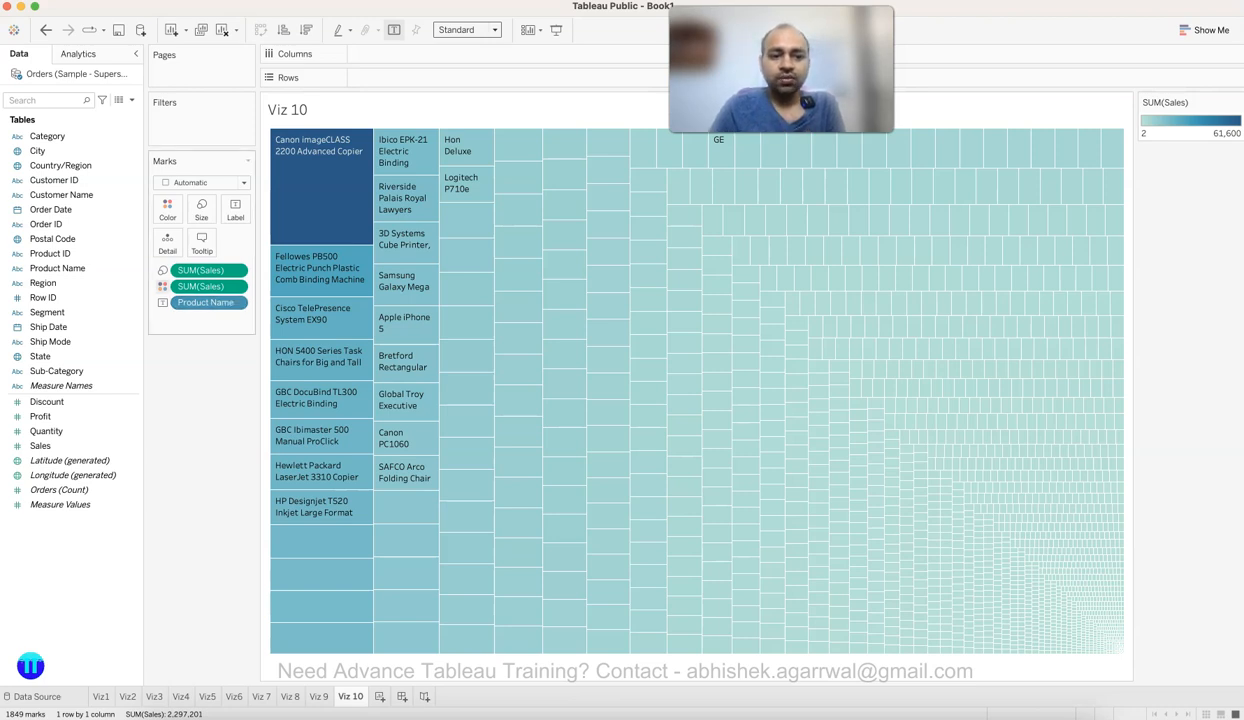
# Step: Remove Sales from the treemap's color, color the products by Category instead, and inspect the sales of individual products
pyautogui.moveTo(200, 286); pyautogui.dragTo(204, 411)
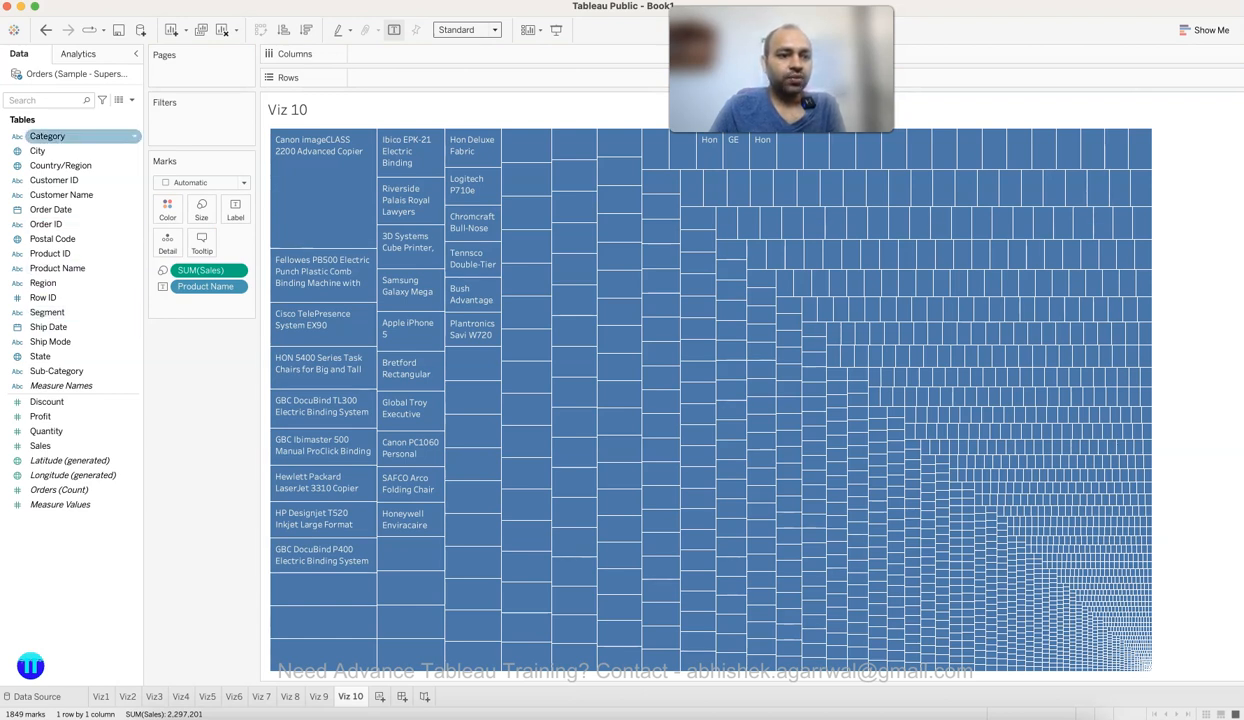
pyautogui.click(50, 136)
pyautogui.moveTo(50, 136); pyautogui.dragTo(166, 206)
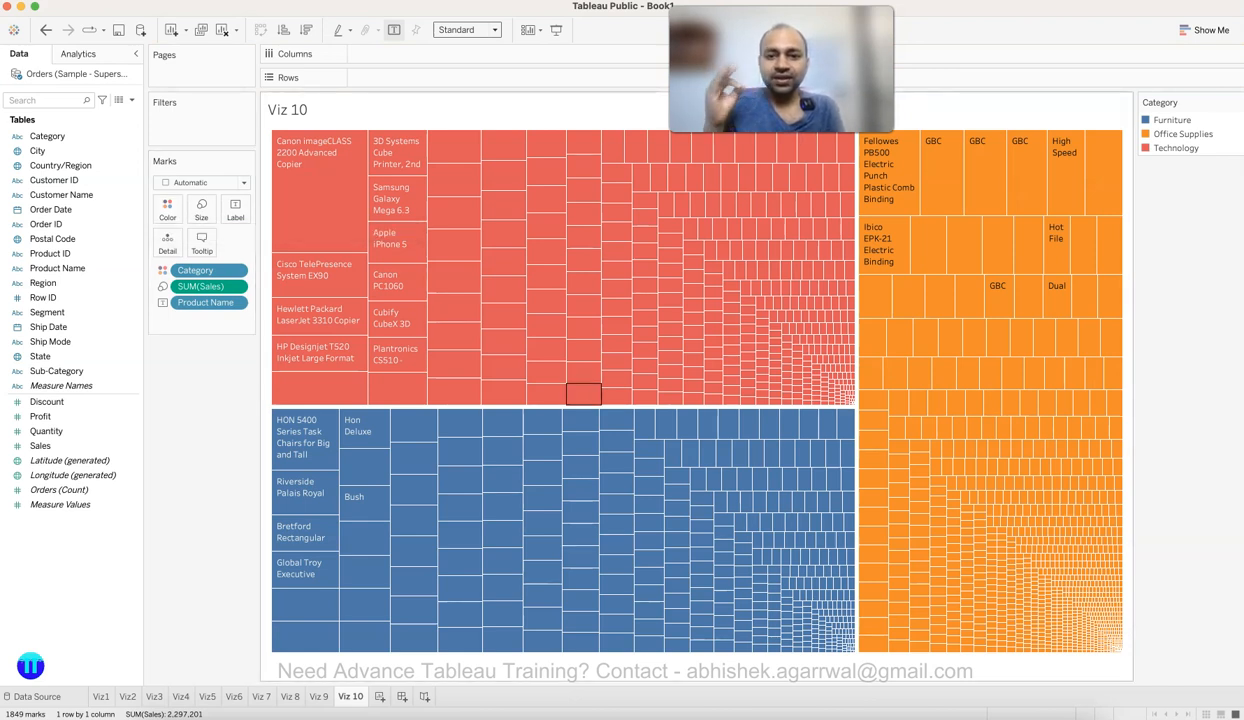
pyautogui.moveTo(583, 394)
pyautogui.moveTo(365, 466)
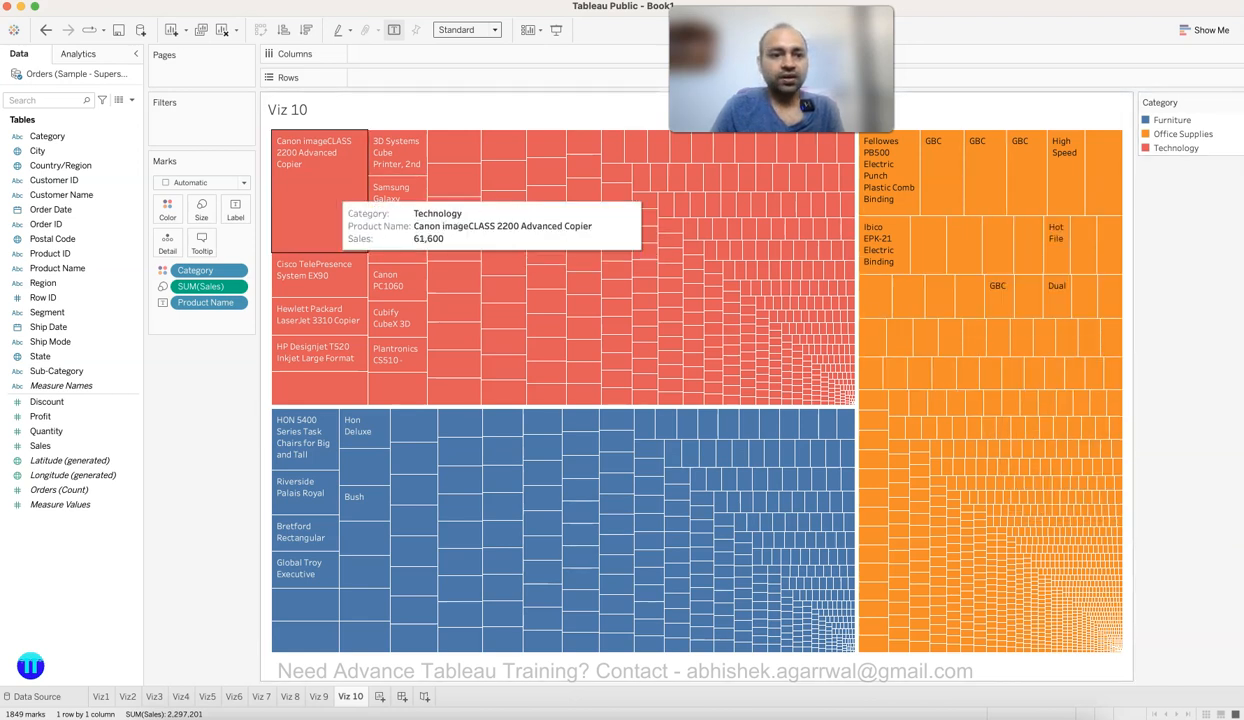
# Step: Switch to PowerPoint and read the question on slide 12
pyautogui.moveTo(548, 286)
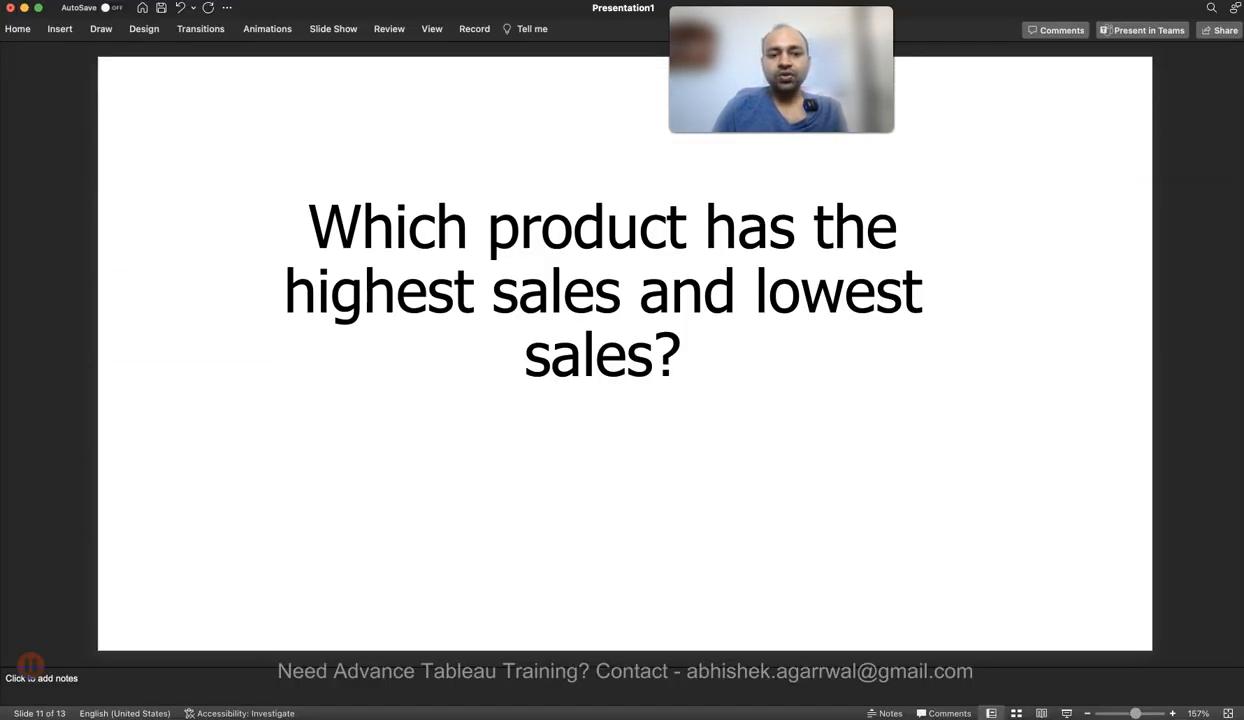
pyautogui.press('Down')
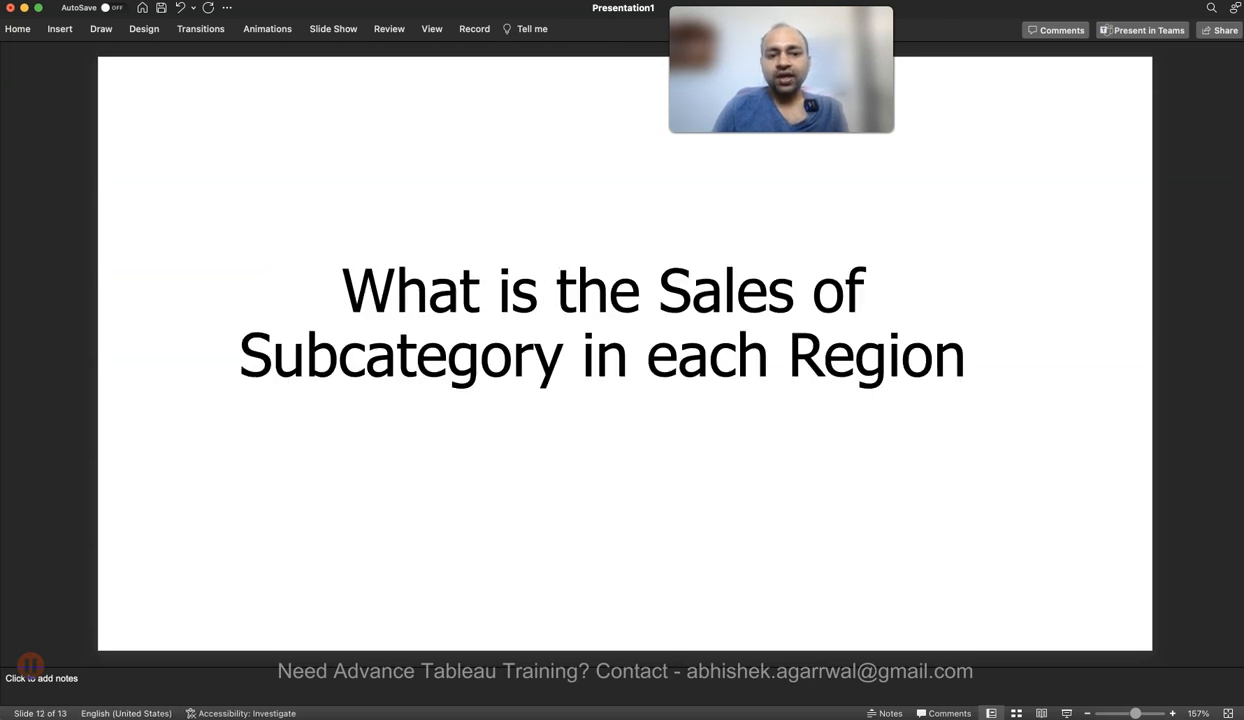
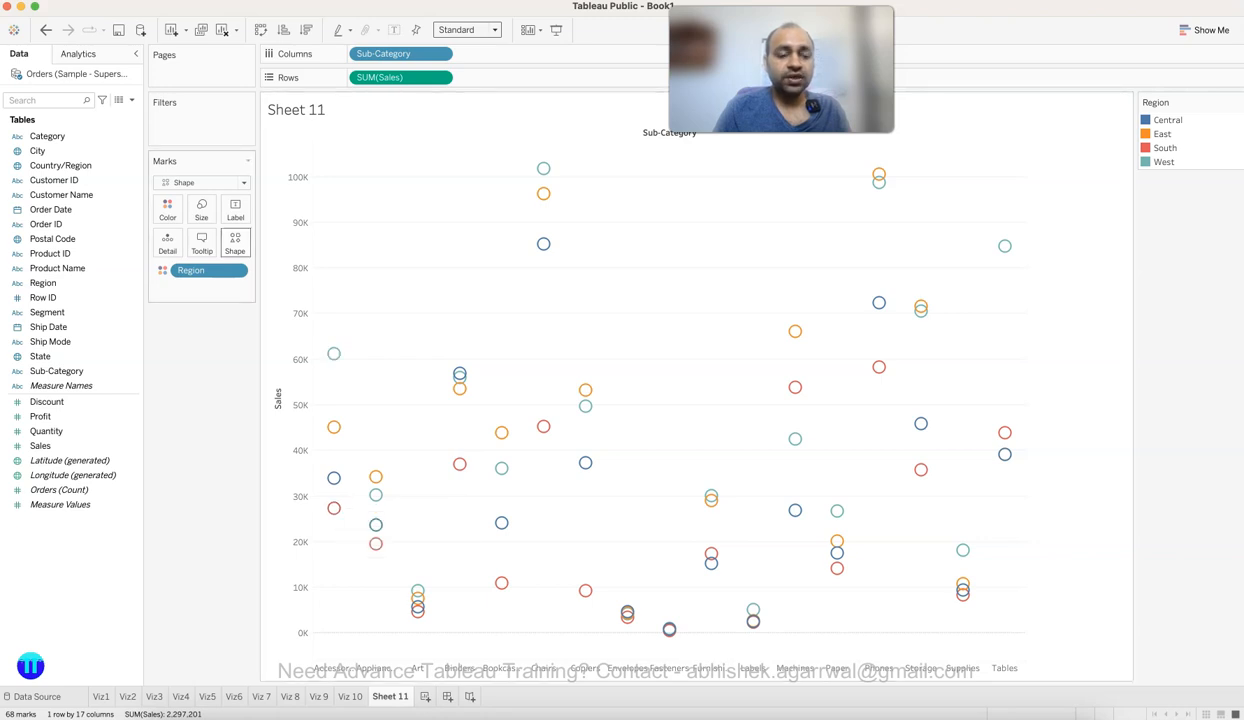
# Step: Change the mark shape on Sheet 11 to filled circles and inspect the regional sales of individual sub-categories
pyautogui.click(235, 243)
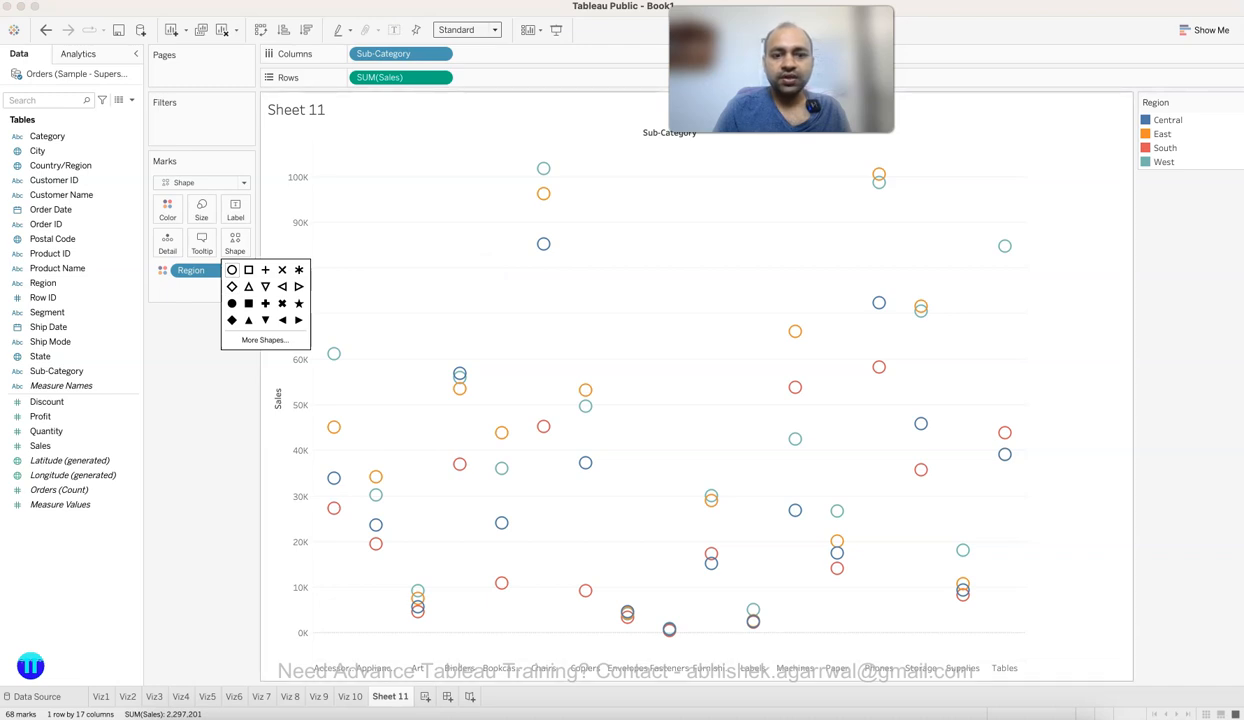
pyautogui.click(590, 195)
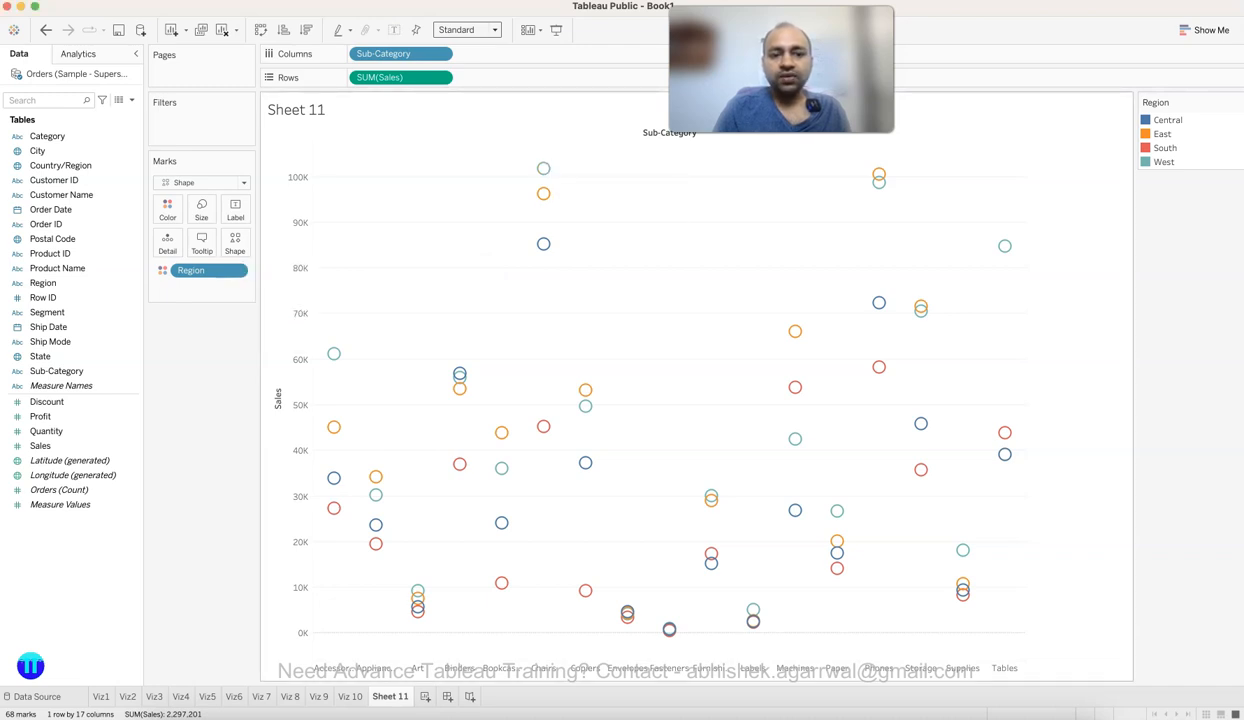
pyautogui.click(235, 243)
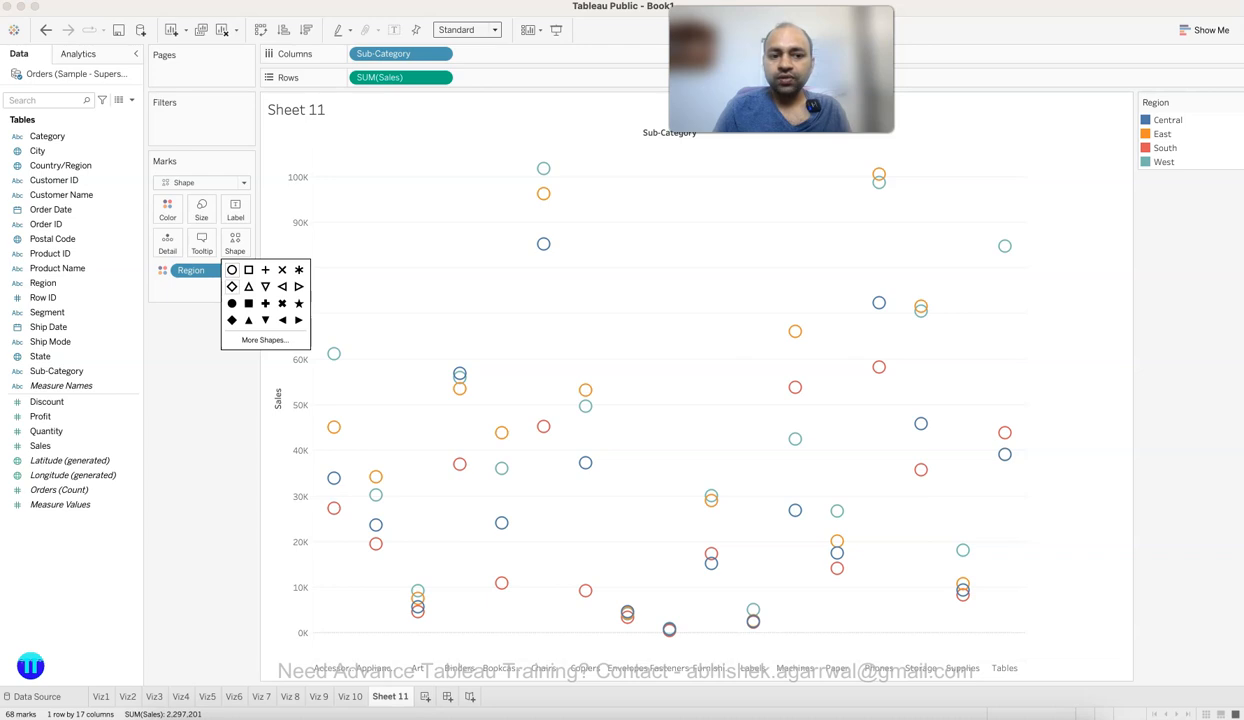
pyautogui.click(232, 303)
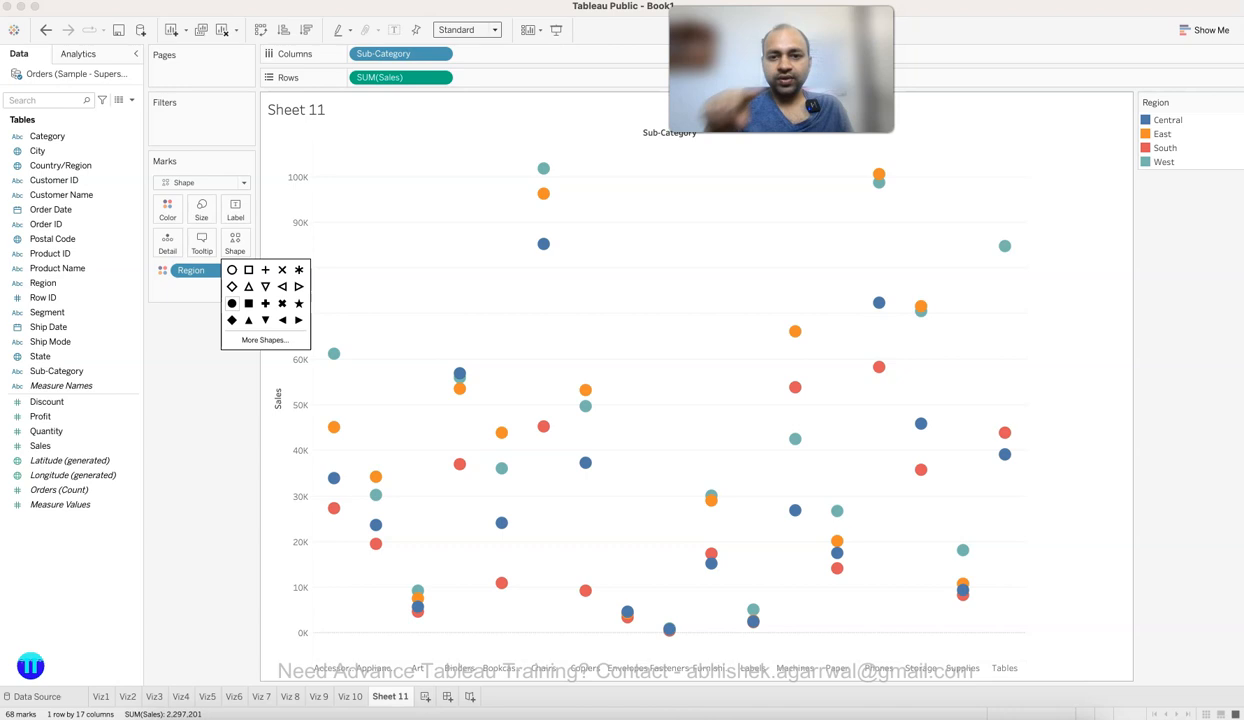
pyautogui.press('Escape')
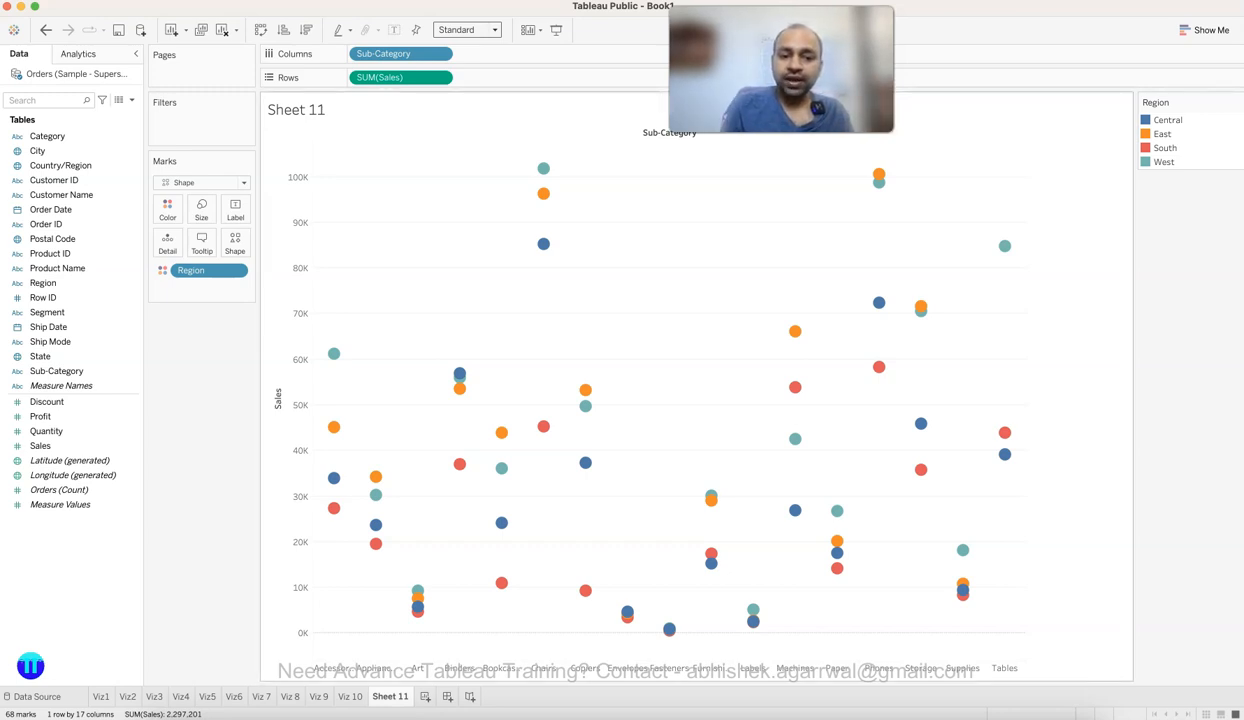
pyautogui.moveTo(334, 508)
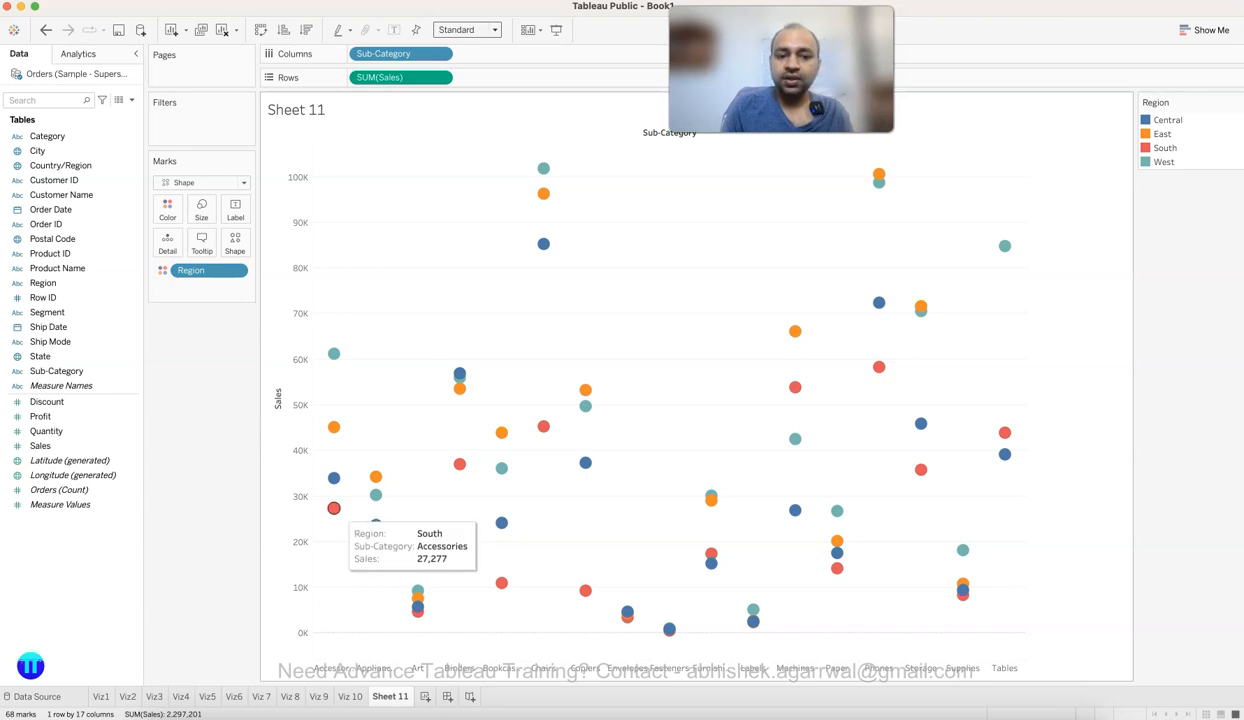
pyautogui.moveTo(334, 353)
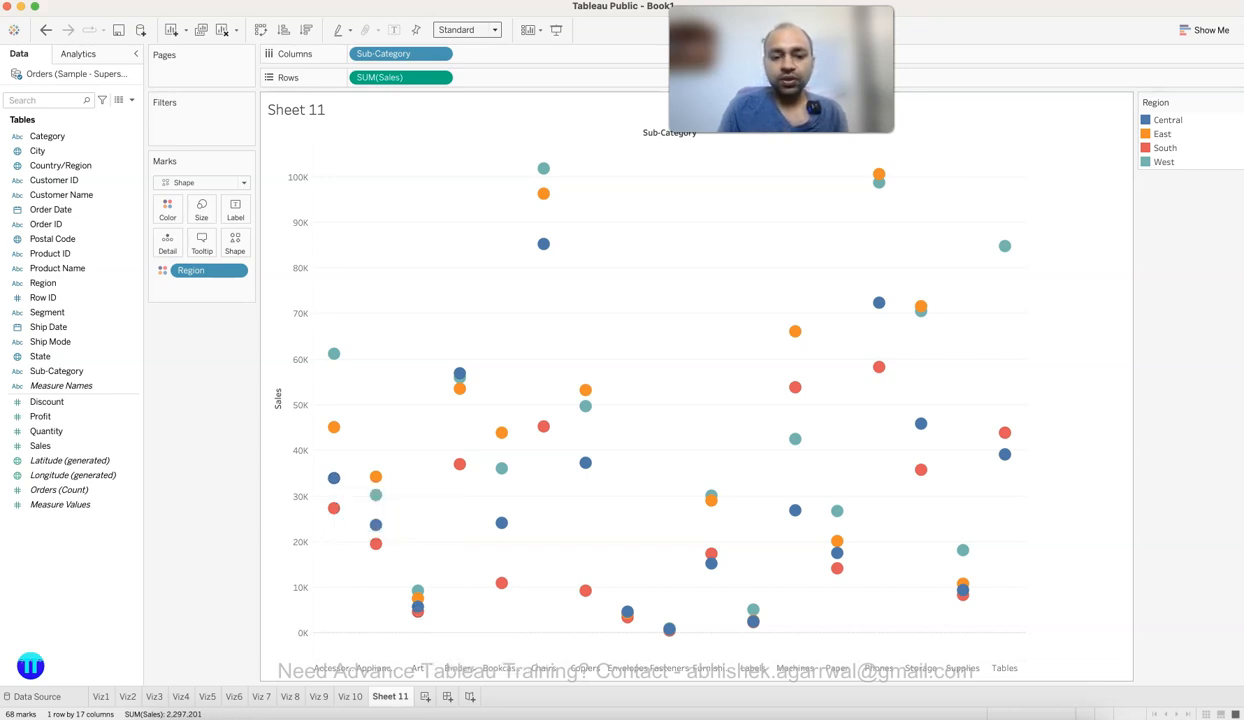
pyautogui.moveTo(962, 550)
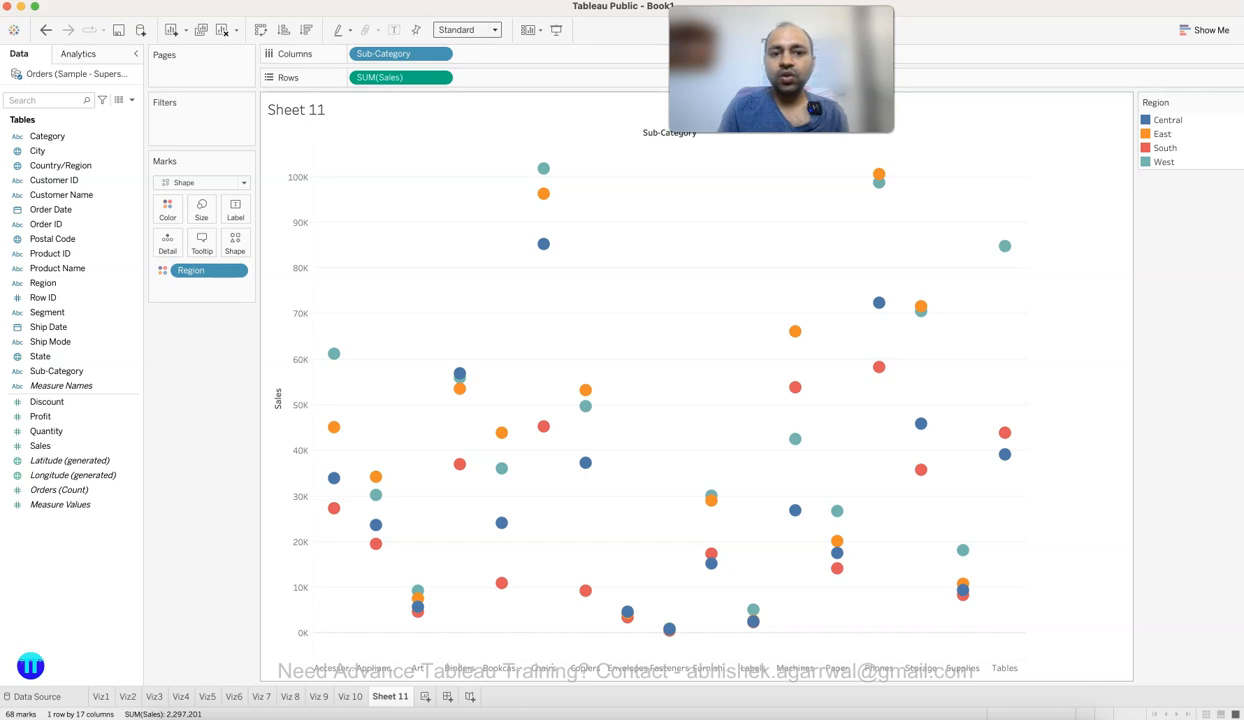
pyautogui.moveTo(543, 426)
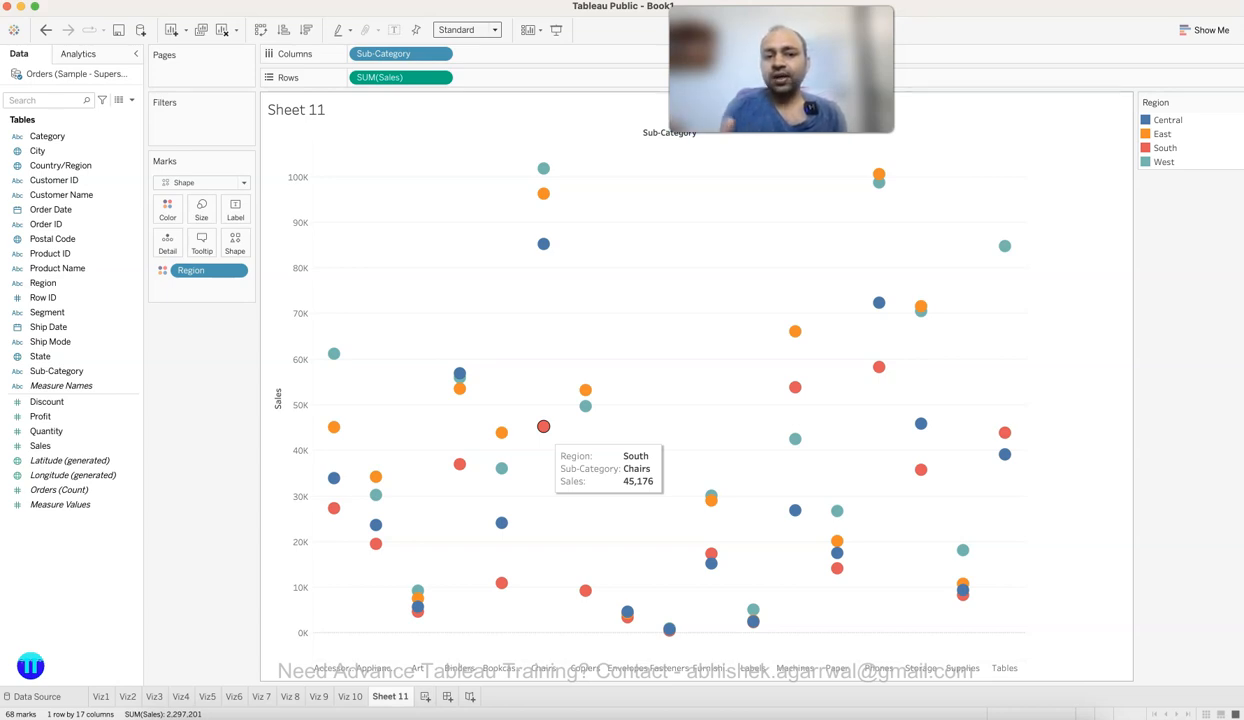
pyautogui.moveTo(459, 464)
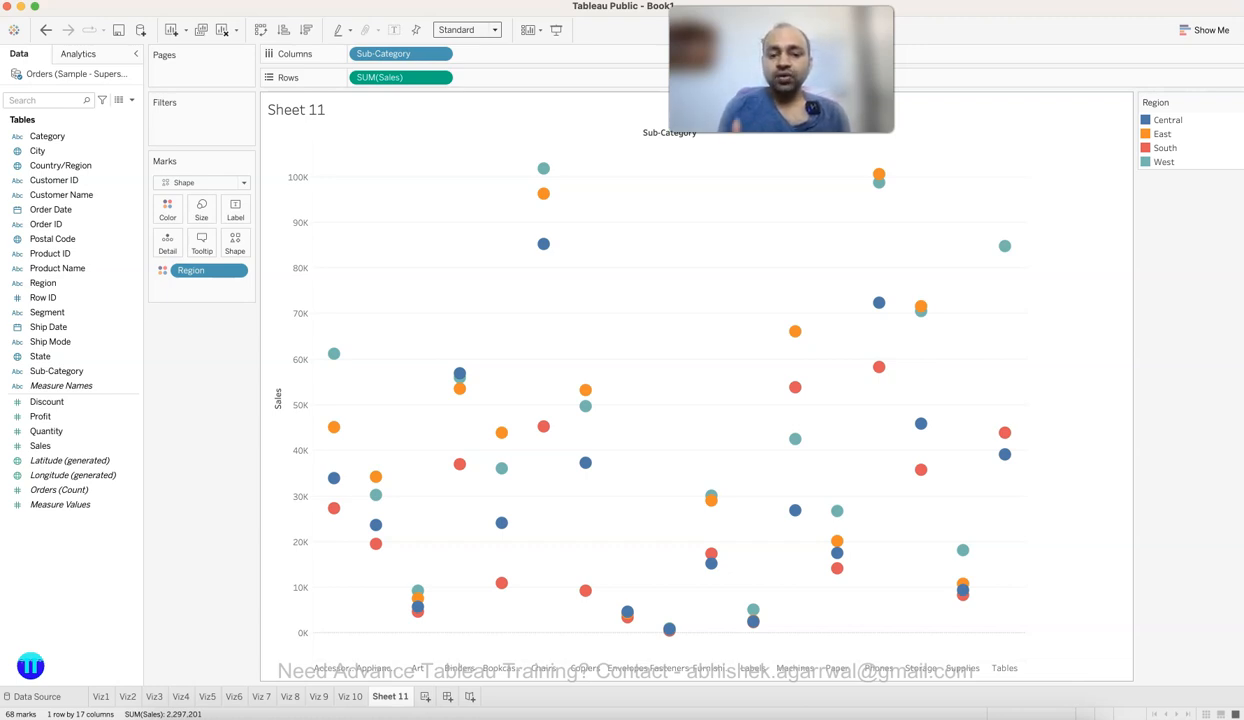
# Step: Rename Sheet 11 as Viz 11
pyautogui.doubleClick(390, 697)
pyautogui.write('Viz 11')
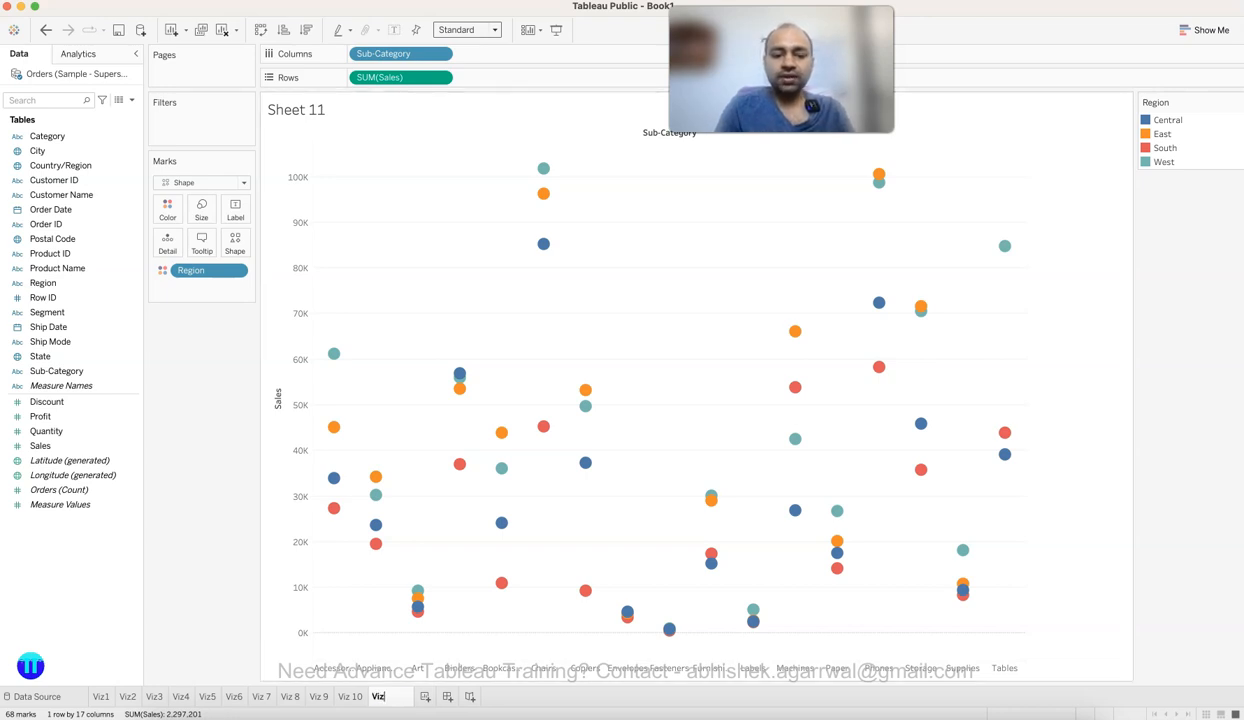
pyautogui.press('Return')
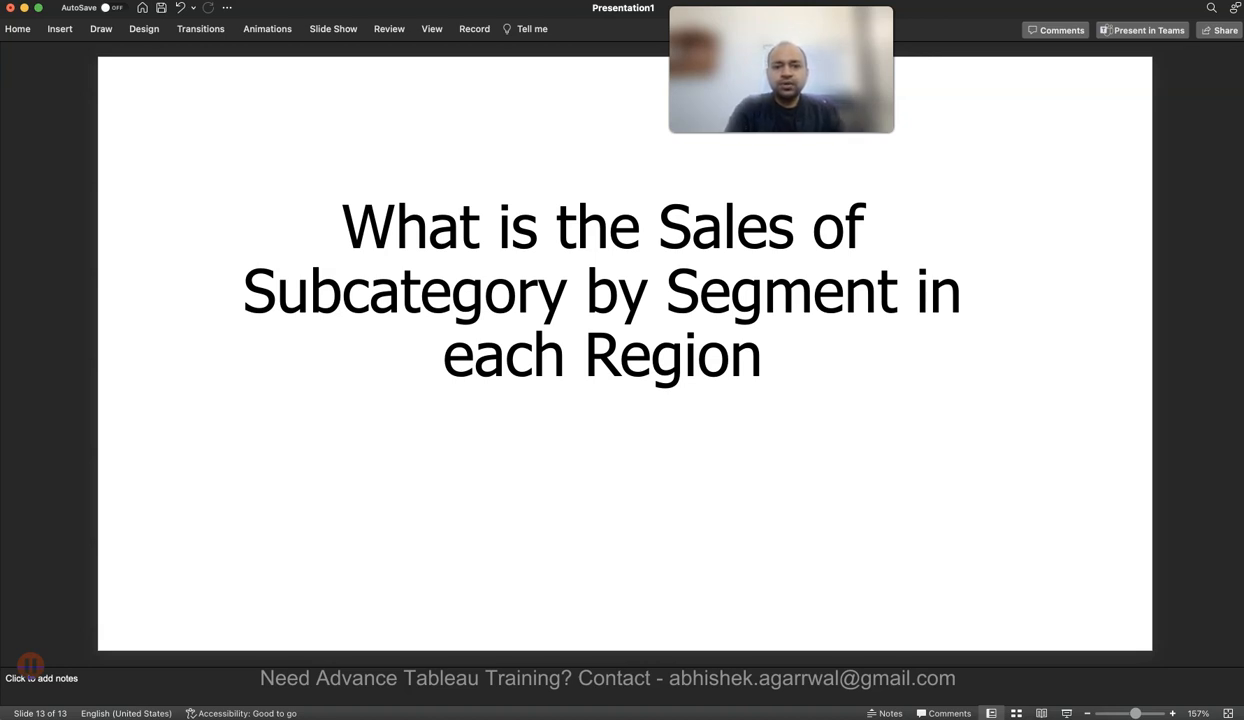
# Step: Compare the questions on slides 12 and 13 in PowerPoint and return to Tableau
pyautogui.press('Up')
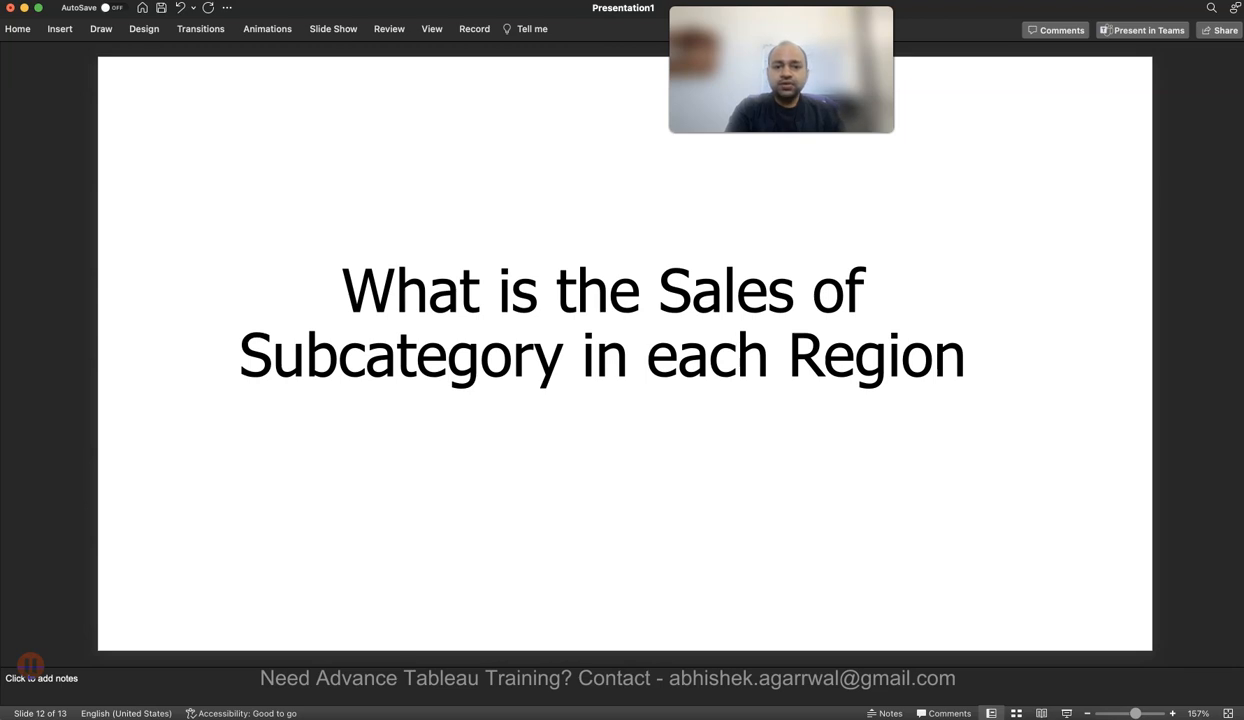
pyautogui.press('Down')
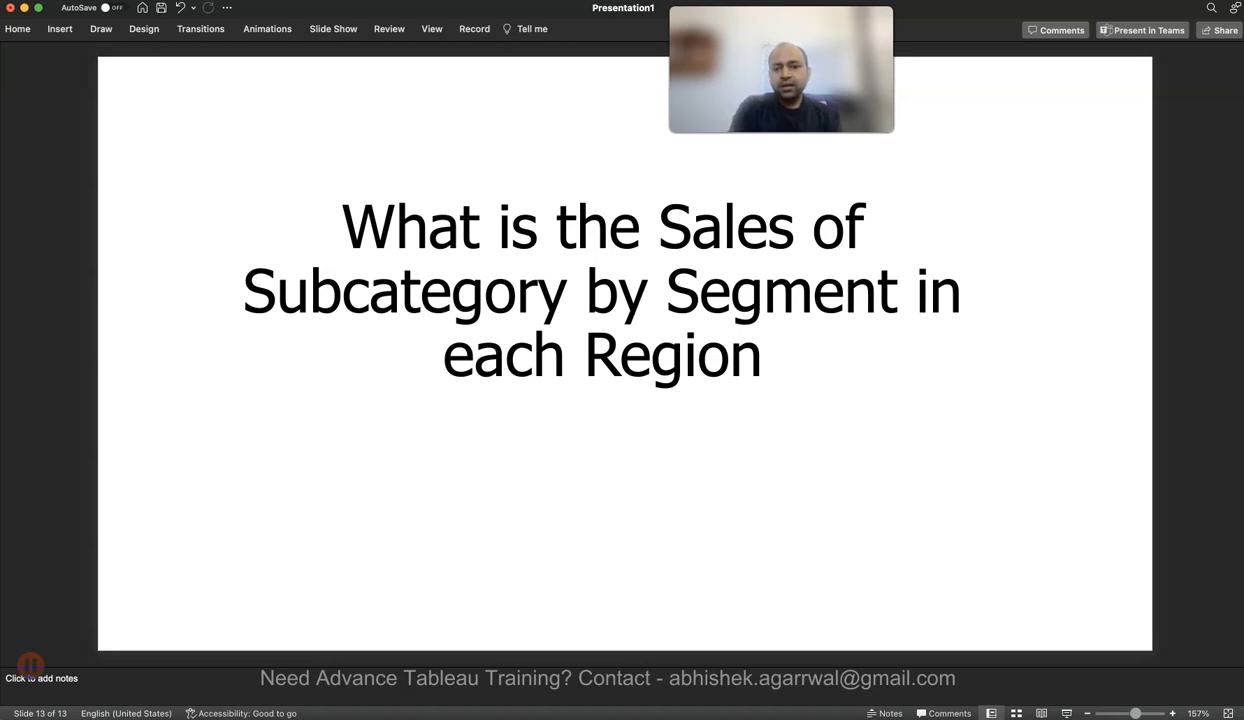
pyautogui.click(918, 712)
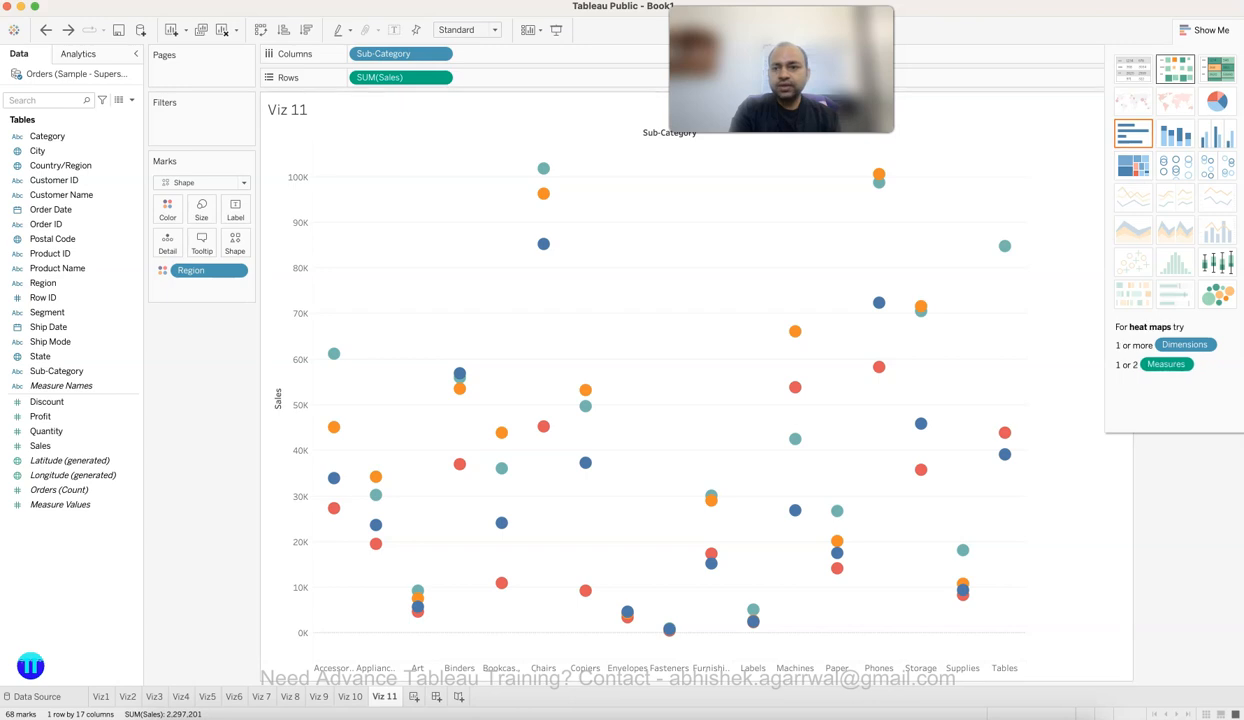
# Step: Close the chart recommendations and add Segment to the columns of Viz 11 after Sub-Category
pyautogui.click(1204, 29)
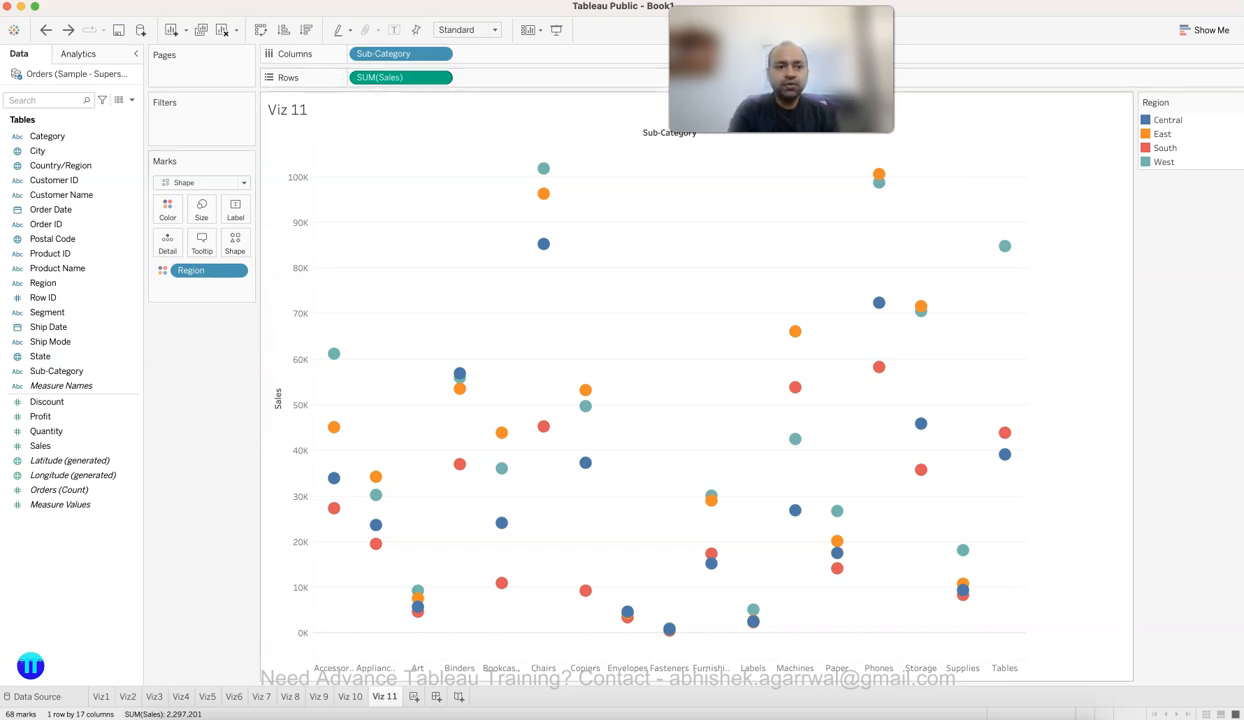
pyautogui.moveTo(50, 312); pyautogui.dragTo(500, 55)
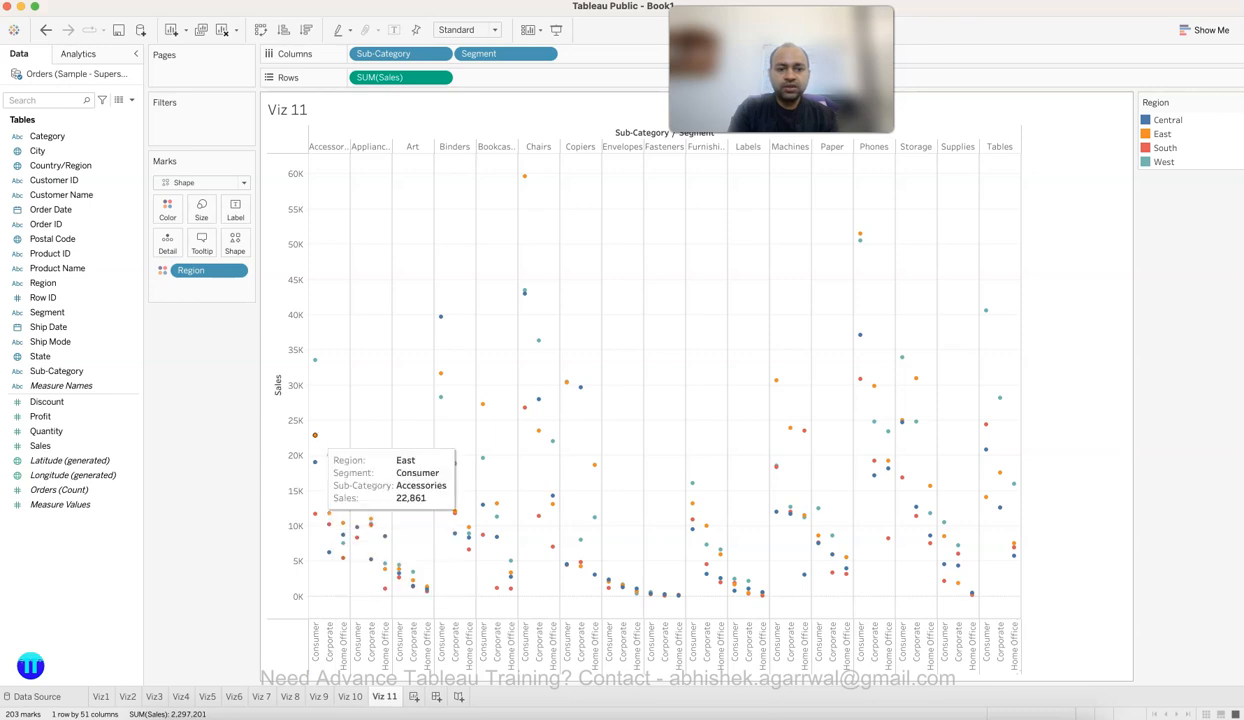
# Step: Move the Region color legend beneath the Marks card and fit Viz 11 to Entire View
pyautogui.moveTo(316, 462)
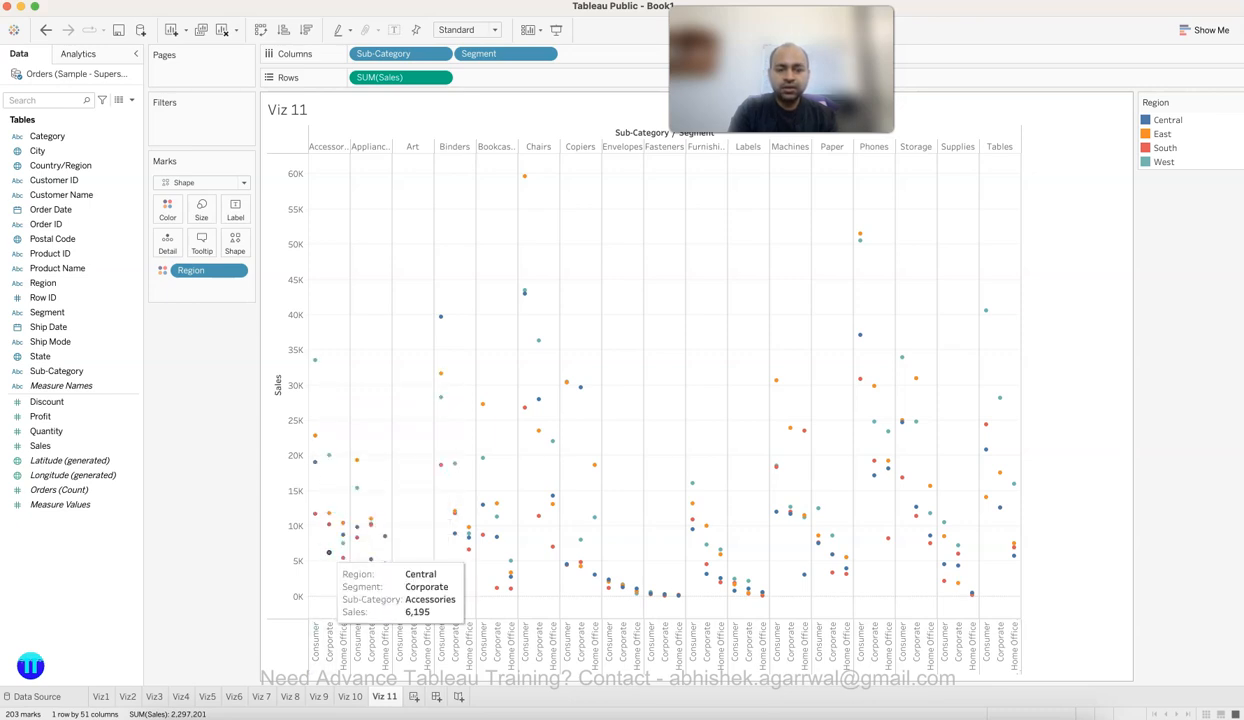
pyautogui.moveTo(343, 523)
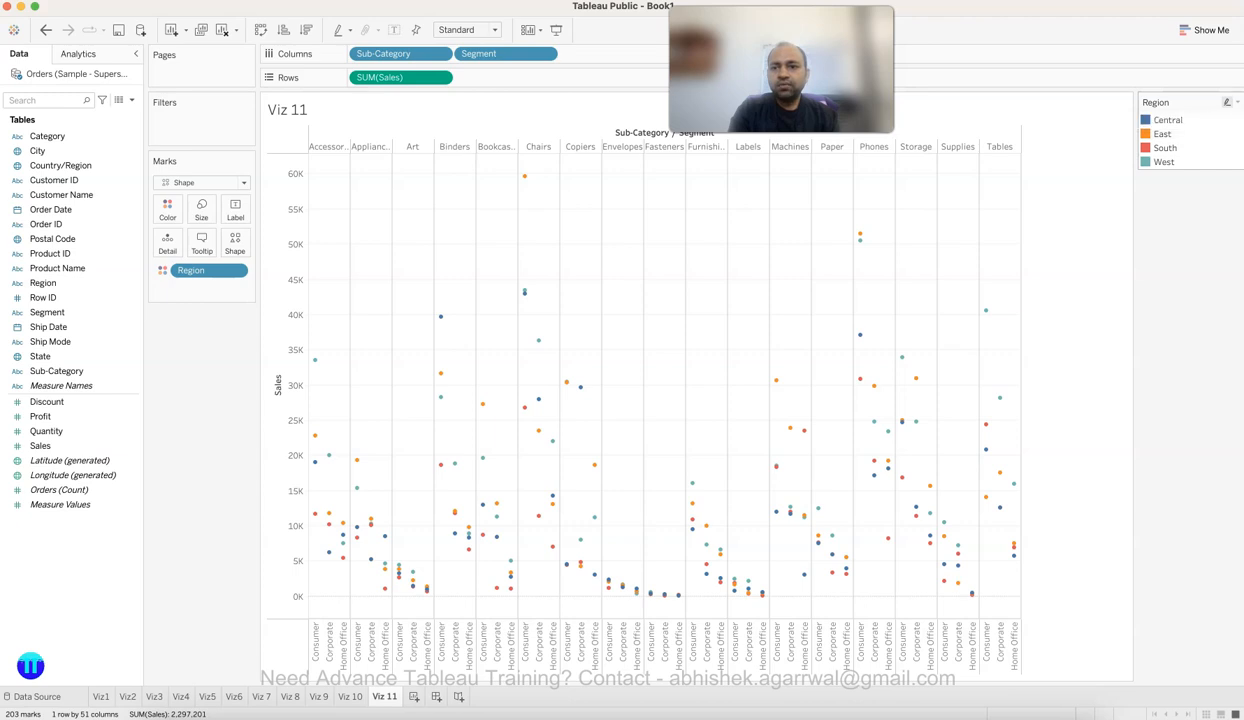
pyautogui.moveTo(1170, 103); pyautogui.dragTo(202, 306)
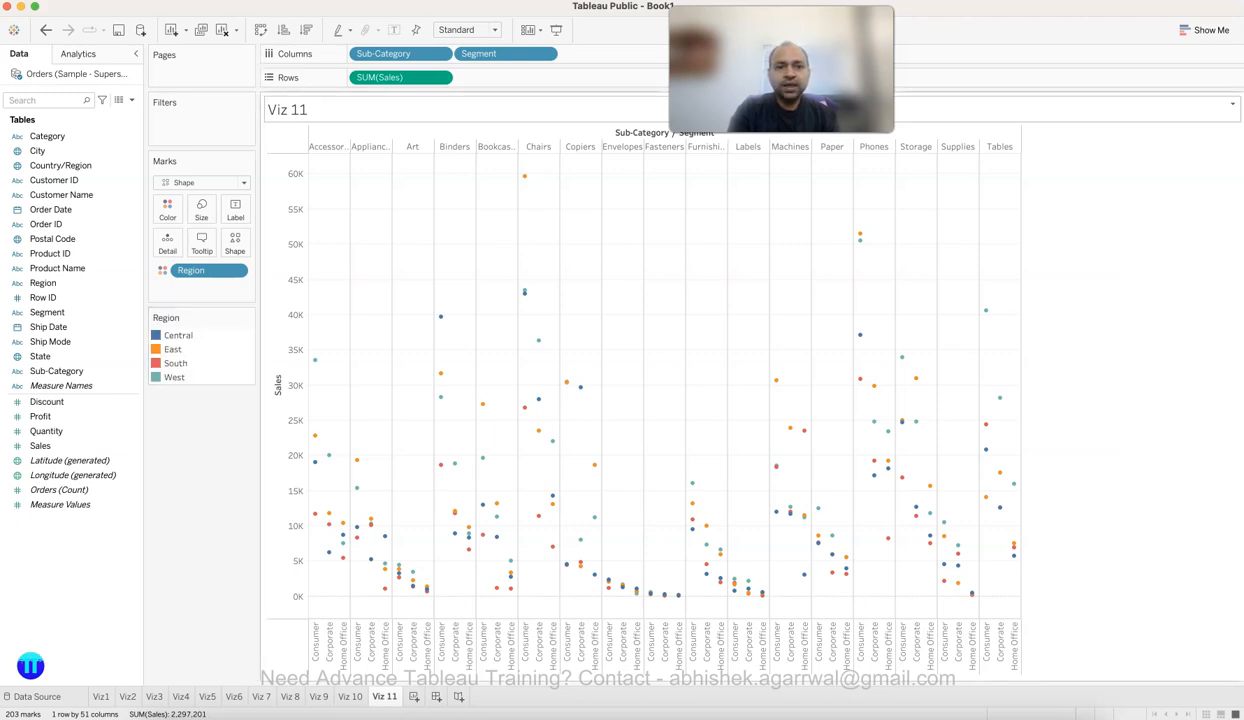
pyautogui.click(466, 29)
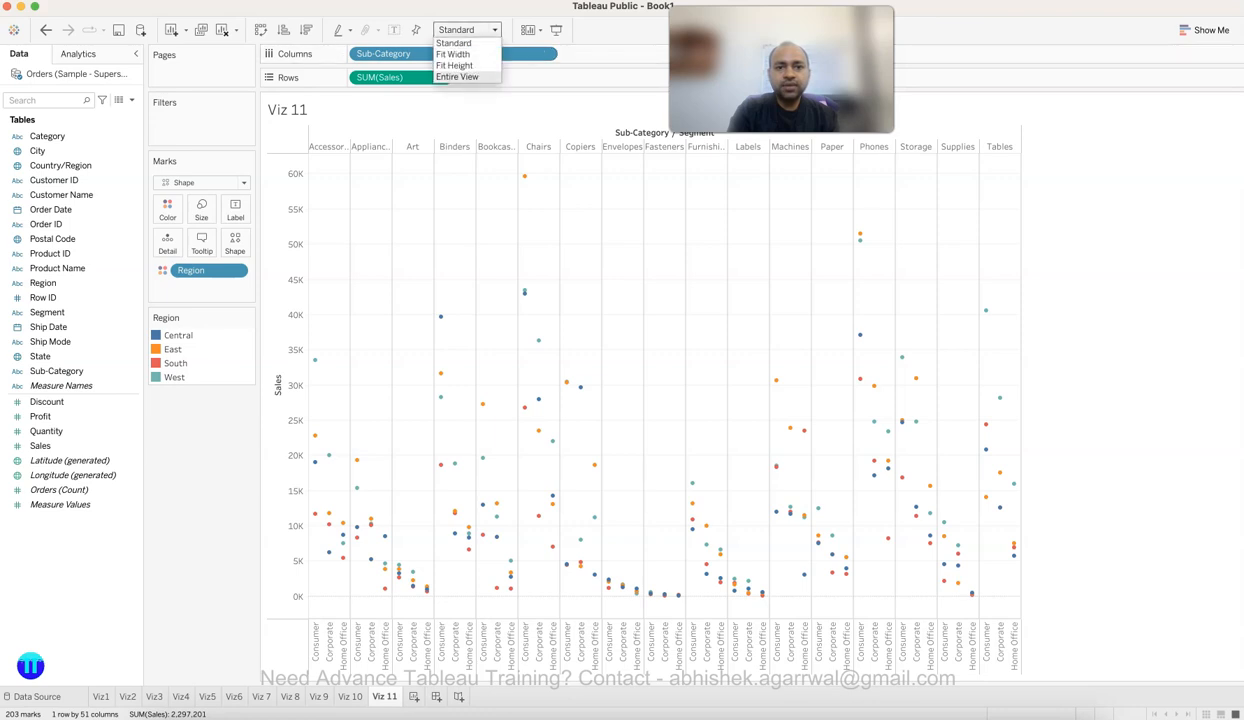
pyautogui.click(455, 76)
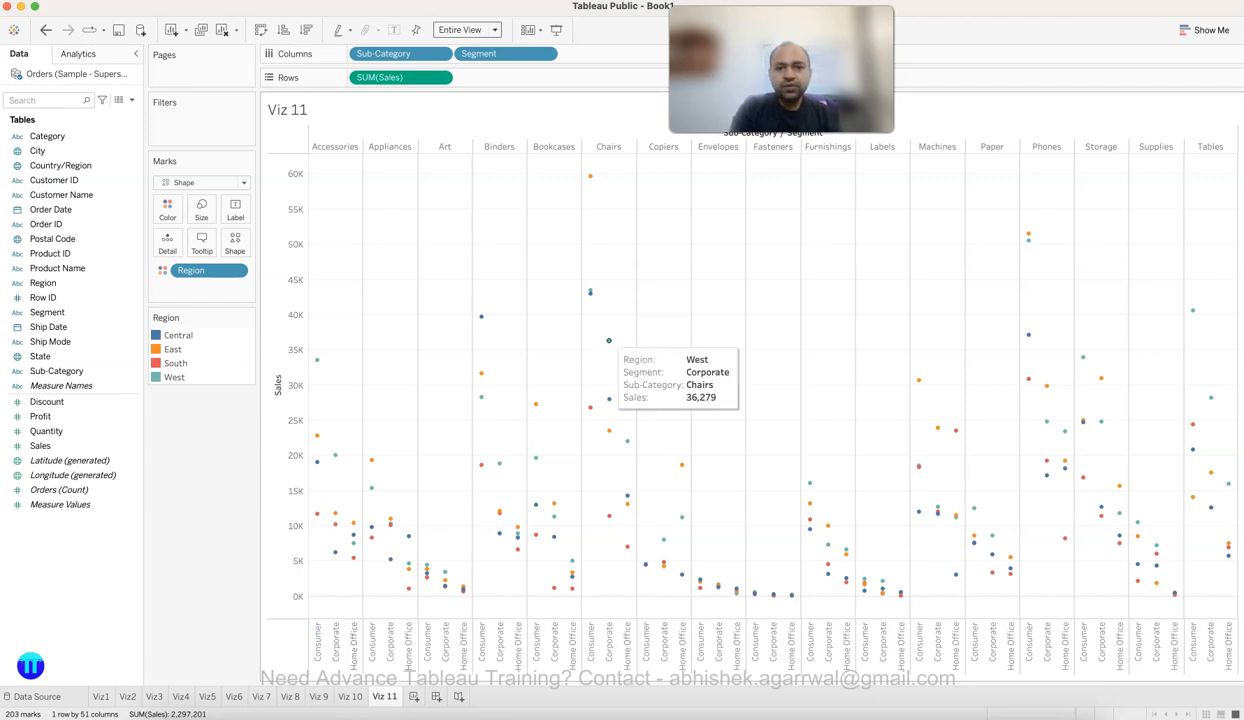
pyautogui.moveTo(590, 176)
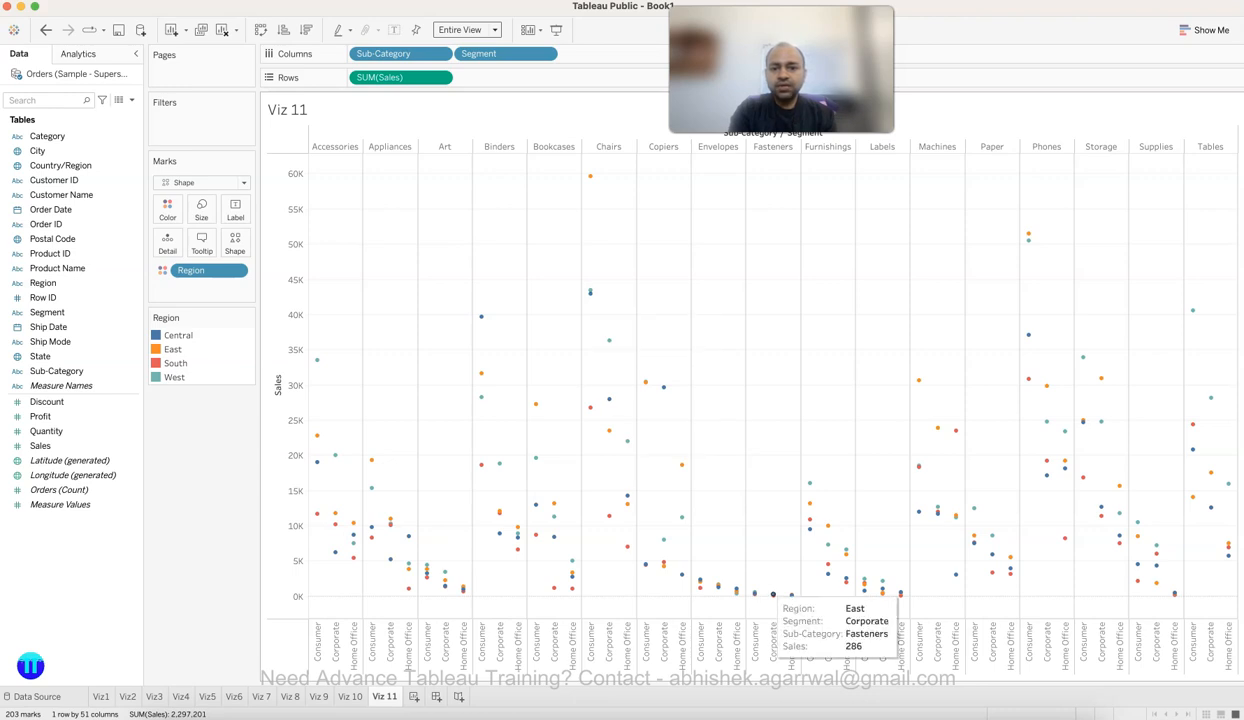
pyautogui.moveTo(791, 595)
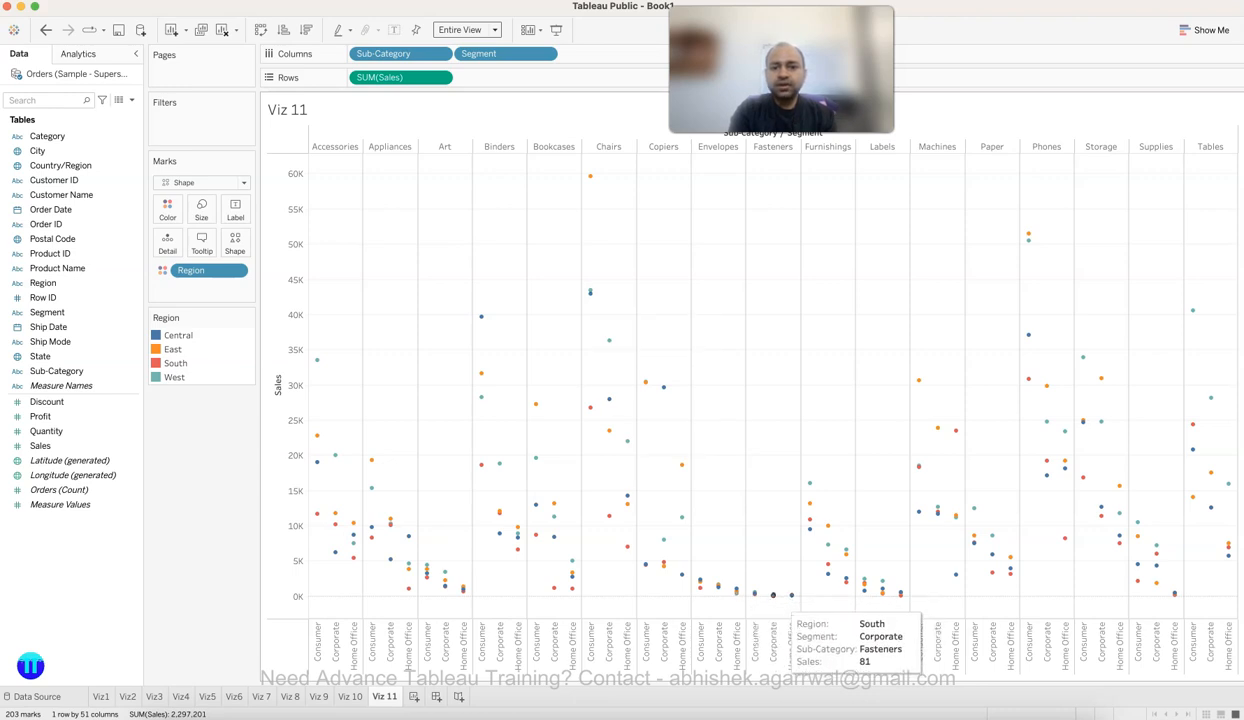
pyautogui.moveTo(737, 589)
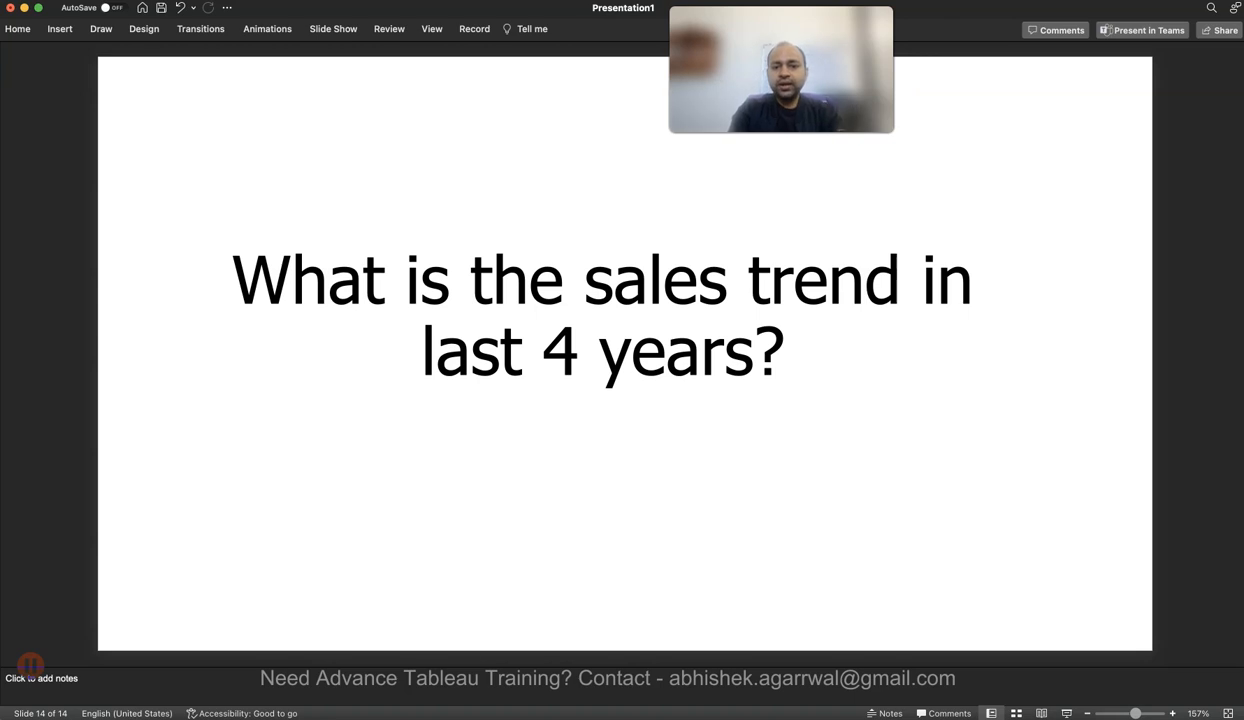
# Step: Return from the sales trend question in PowerPoint to Tableau and add a new worksheet named Viz 12
pyautogui.click(922, 714)
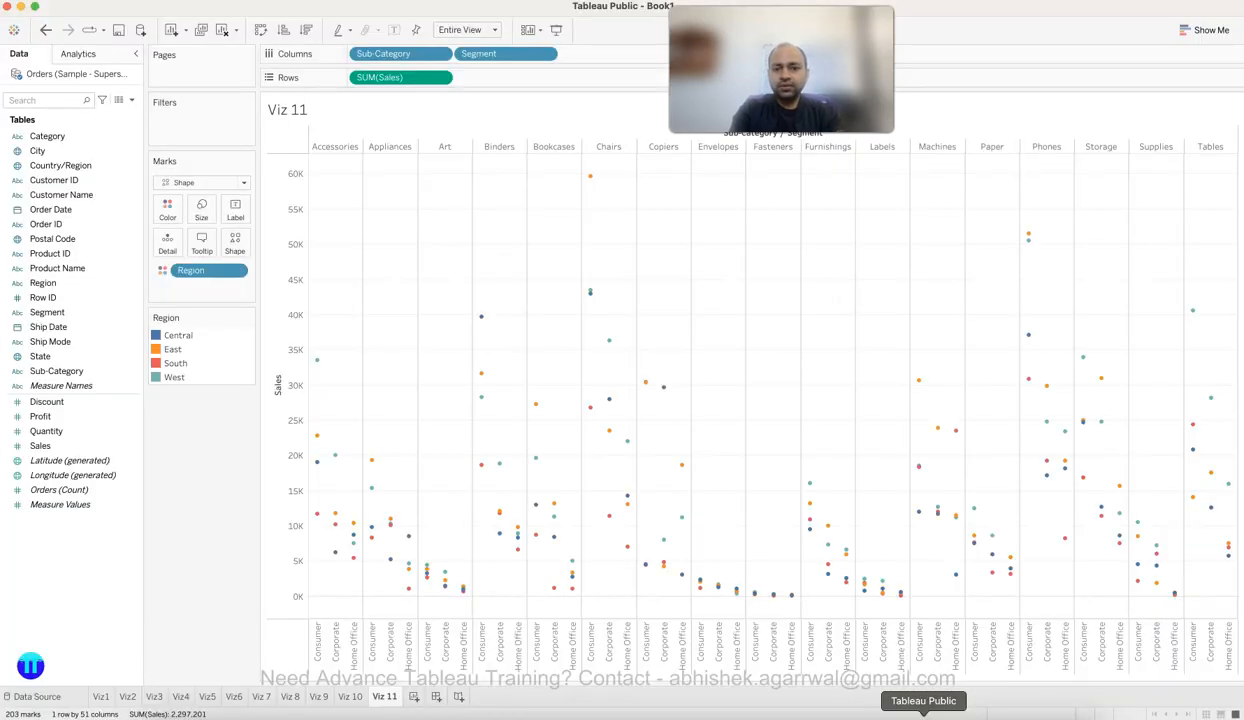
pyautogui.click(414, 696)
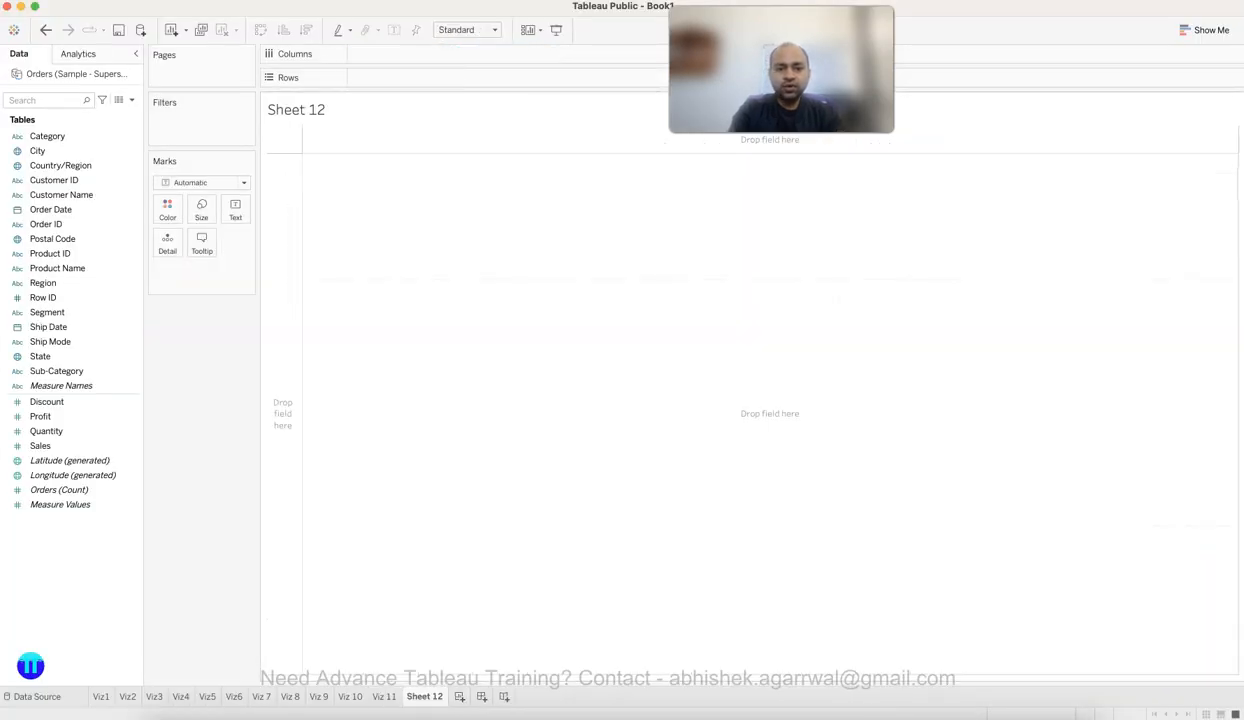
pyautogui.write('Viz 12')
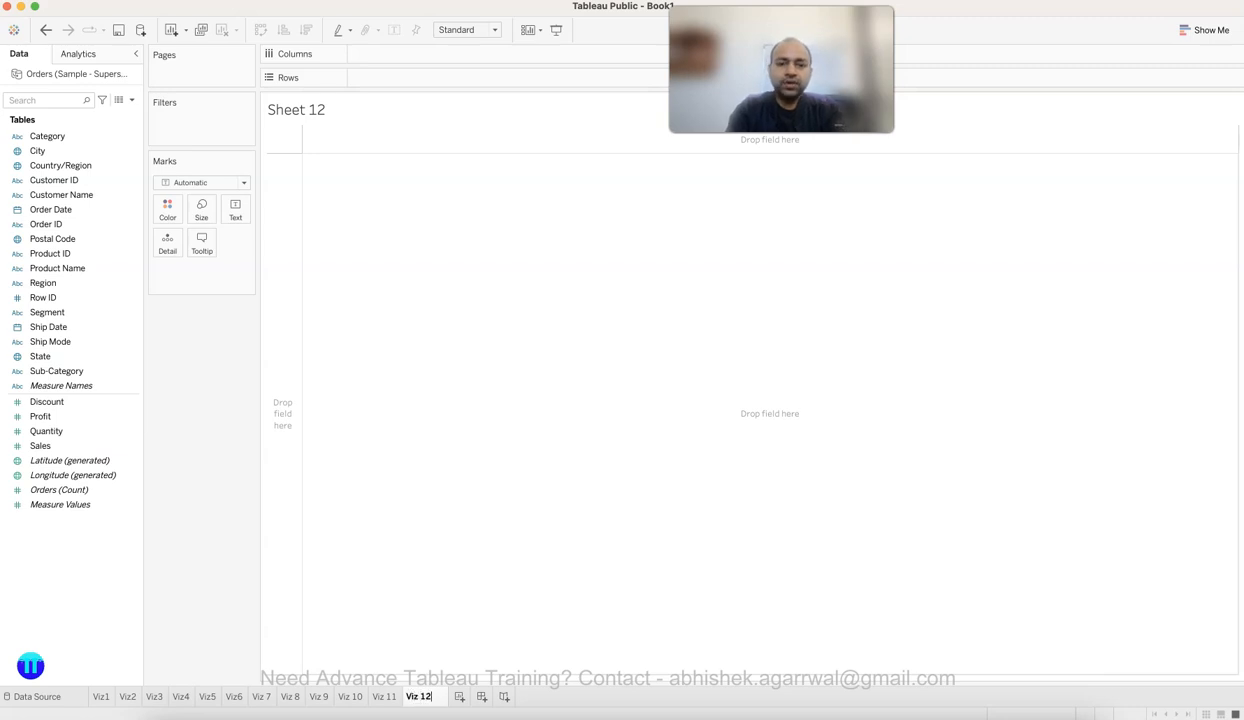
pyautogui.press('Return')
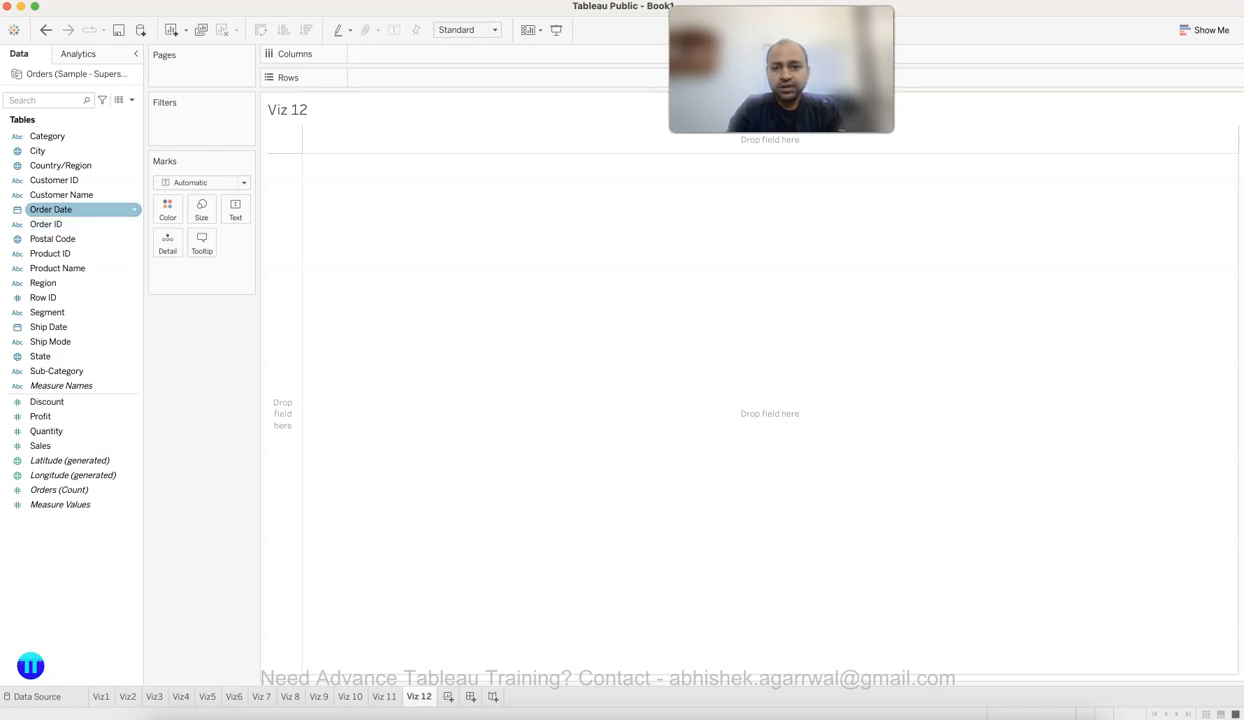
# Step: Plot Sales by year of Order Date as a line chart on Viz 12 and fit it to Entire View
pyautogui.moveTo(80, 209); pyautogui.dragTo(400, 54)
pyautogui.moveTo(40, 445); pyautogui.dragTo(380, 77)
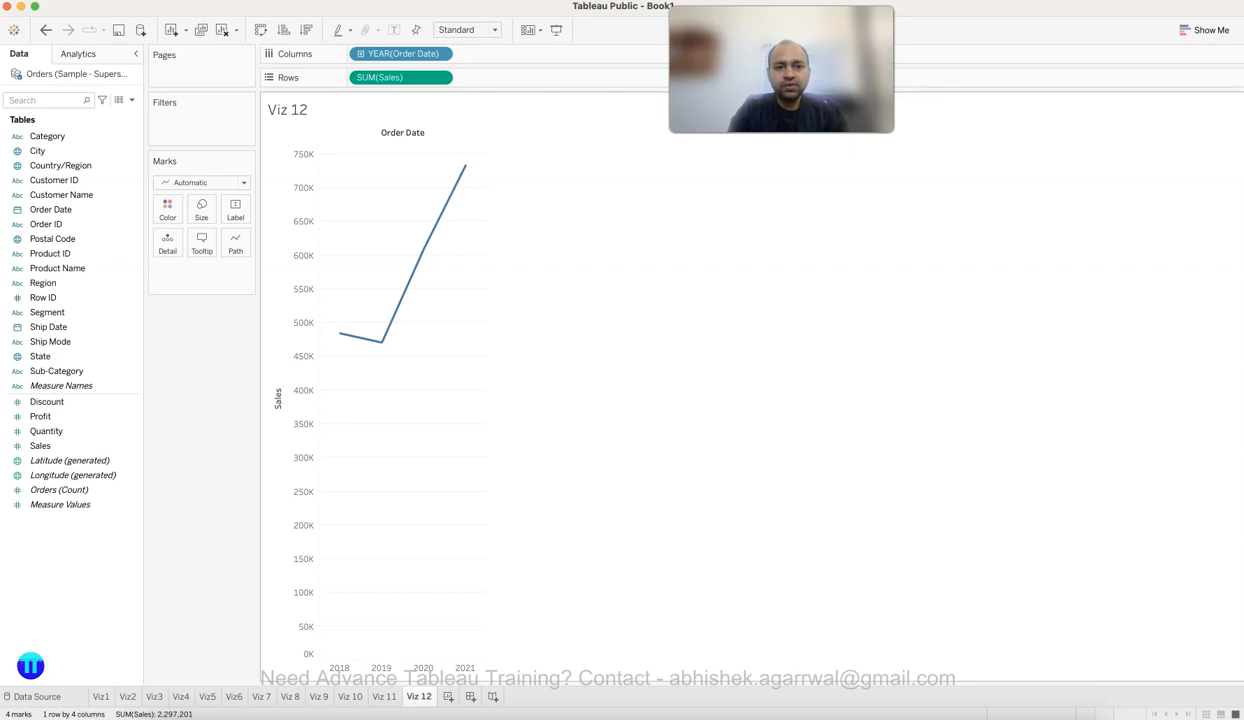
pyautogui.click(466, 29)
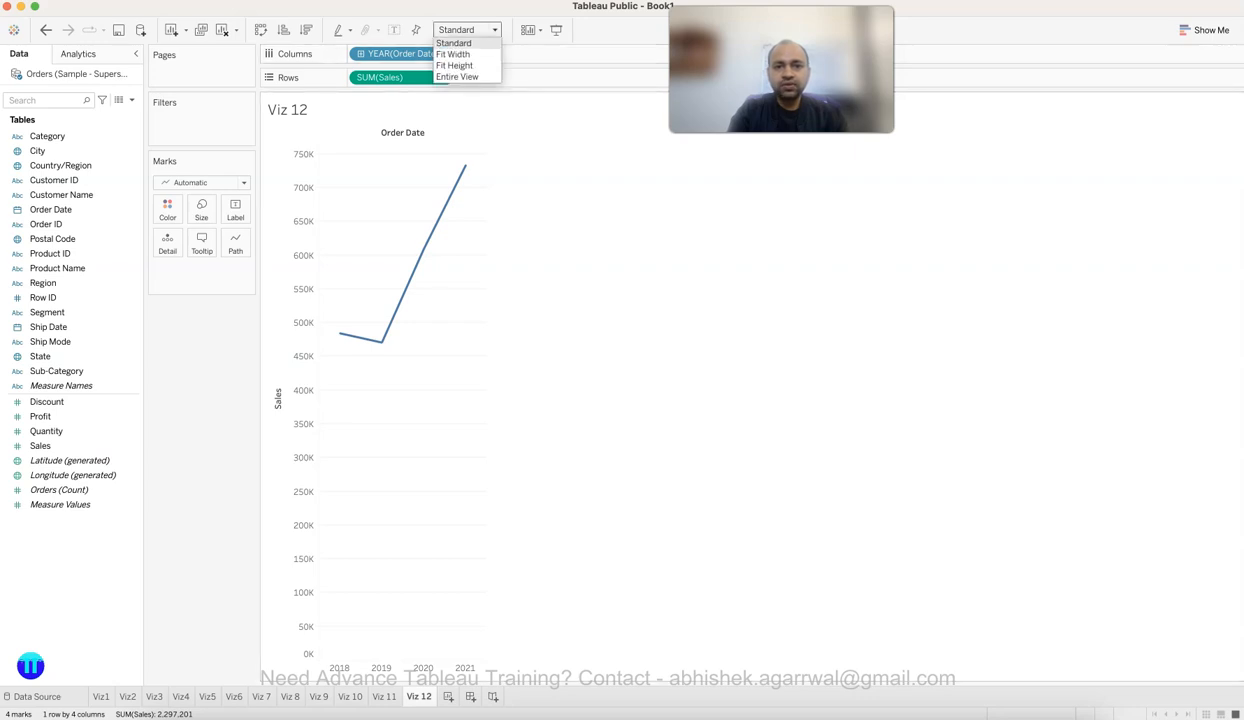
pyautogui.click(457, 77)
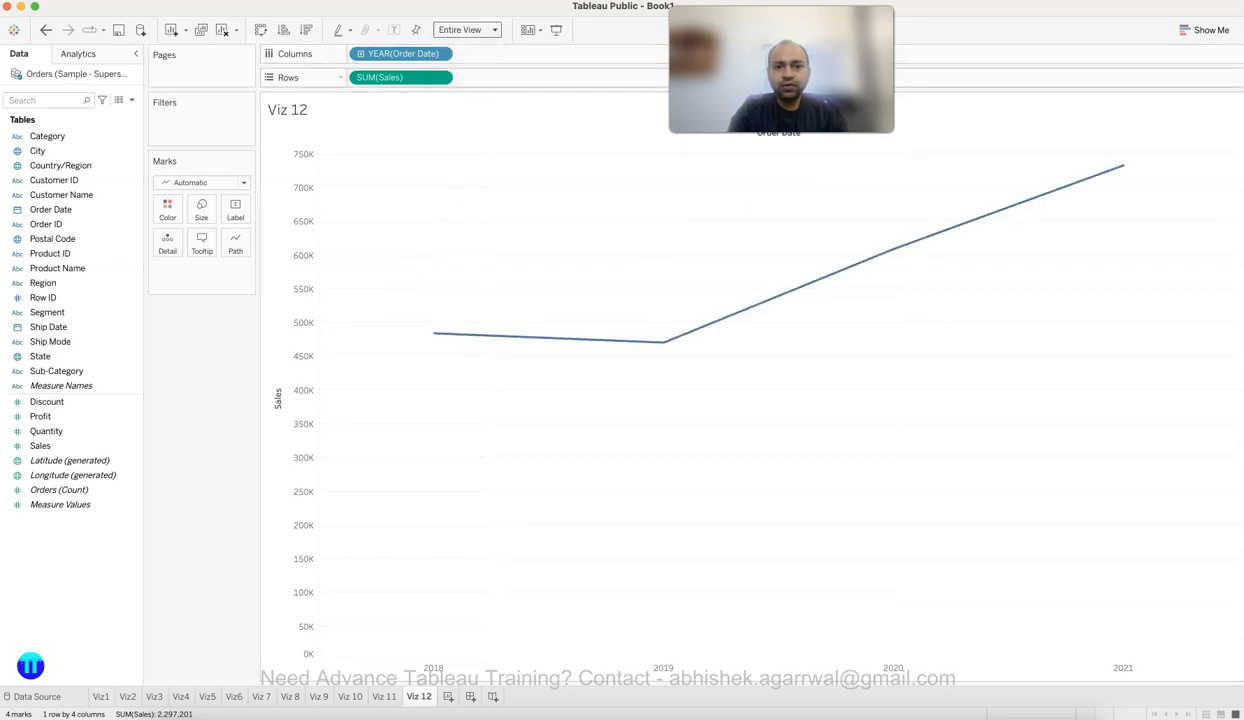
pyautogui.moveTo(433, 335)
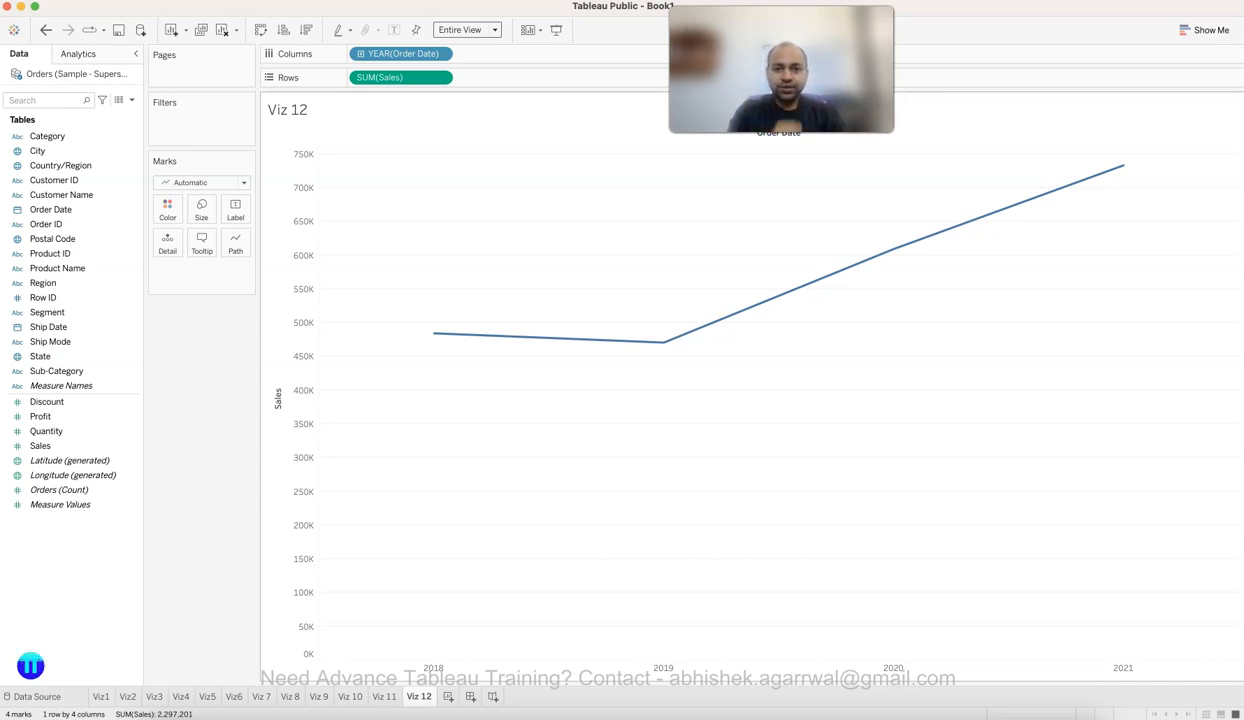
# Step: Check the segment trend question in PowerPoint, return to Tableau, and split Viz 12's yearly sales line into colored lines by Segment
pyautogui.press('super+Tab')
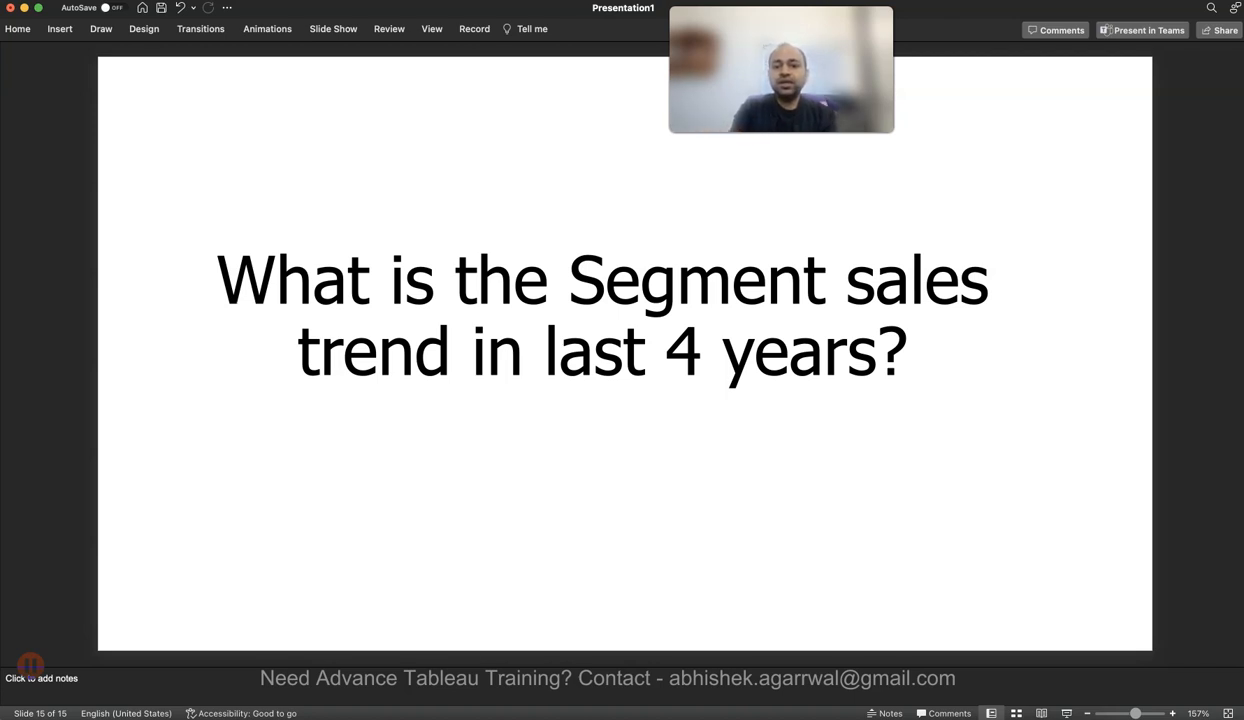
pyautogui.click(923, 714)
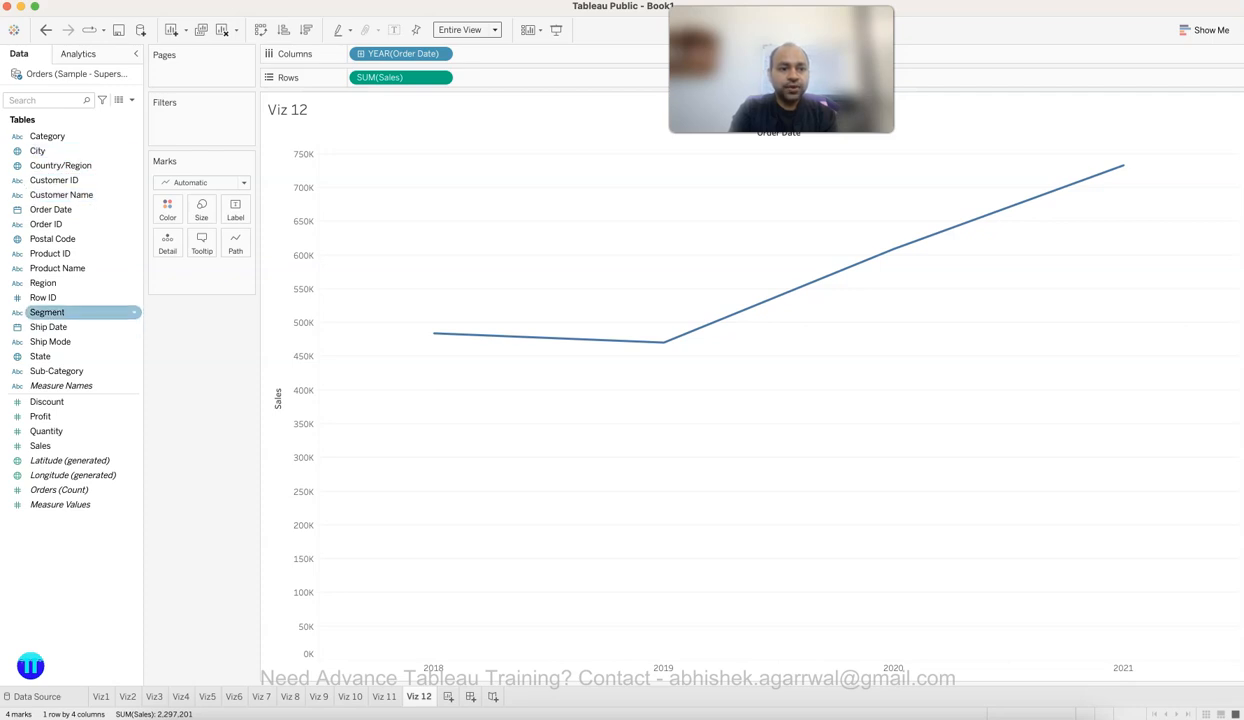
pyautogui.moveTo(47, 312); pyautogui.dragTo(482, 54)
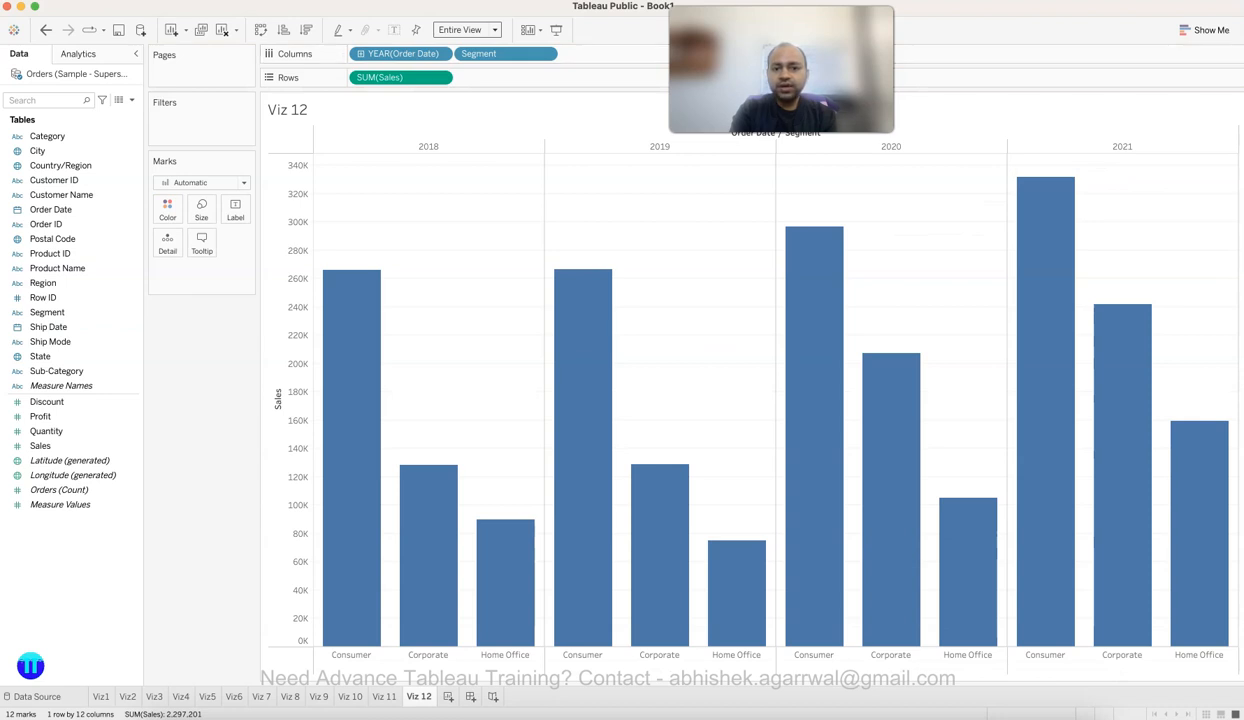
pyautogui.moveTo(452, 484)
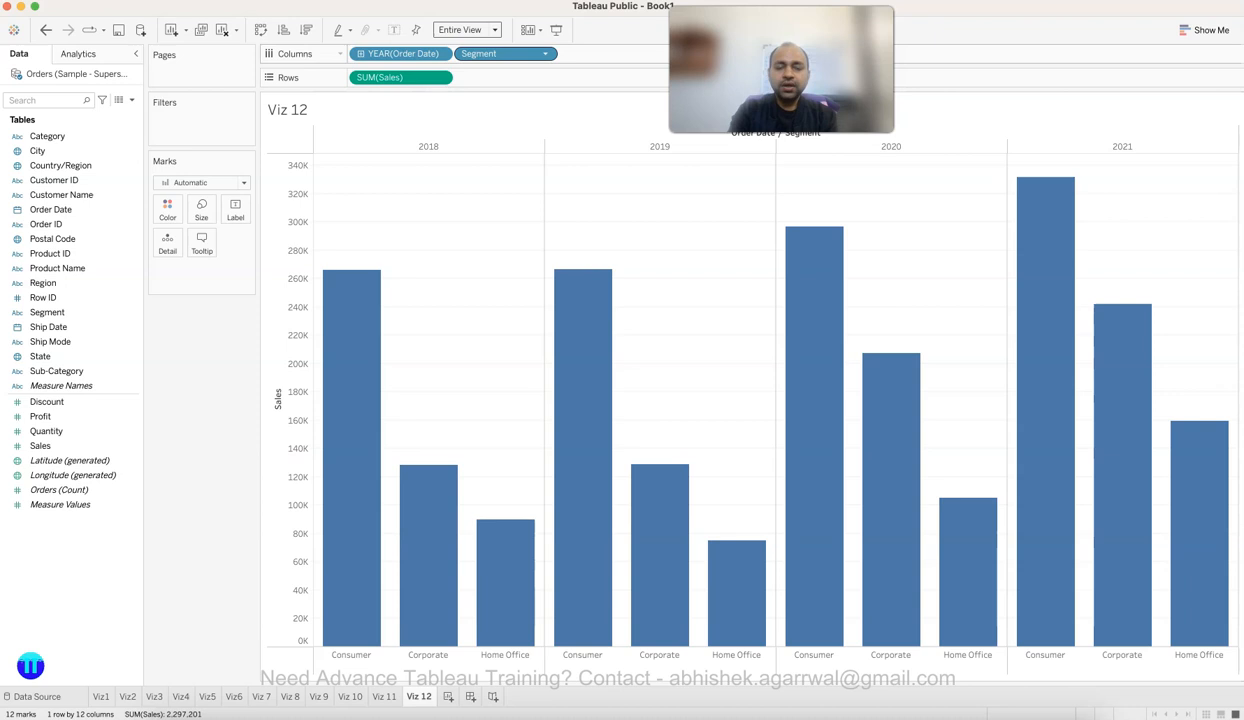
pyautogui.moveTo(480, 53); pyautogui.dragTo(167, 208)
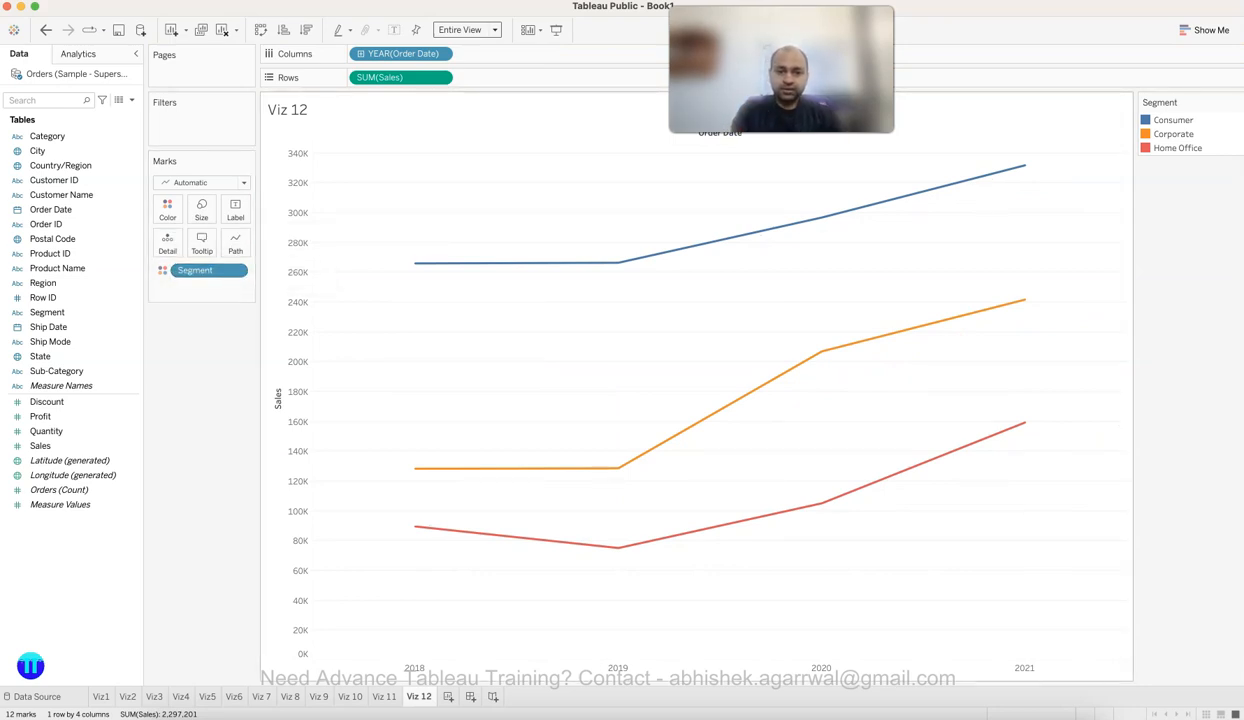
# Step: Examine the yearly sales trends of the Consumer, Corporate and Home Office segments on Viz 12
pyautogui.moveTo(821, 217)
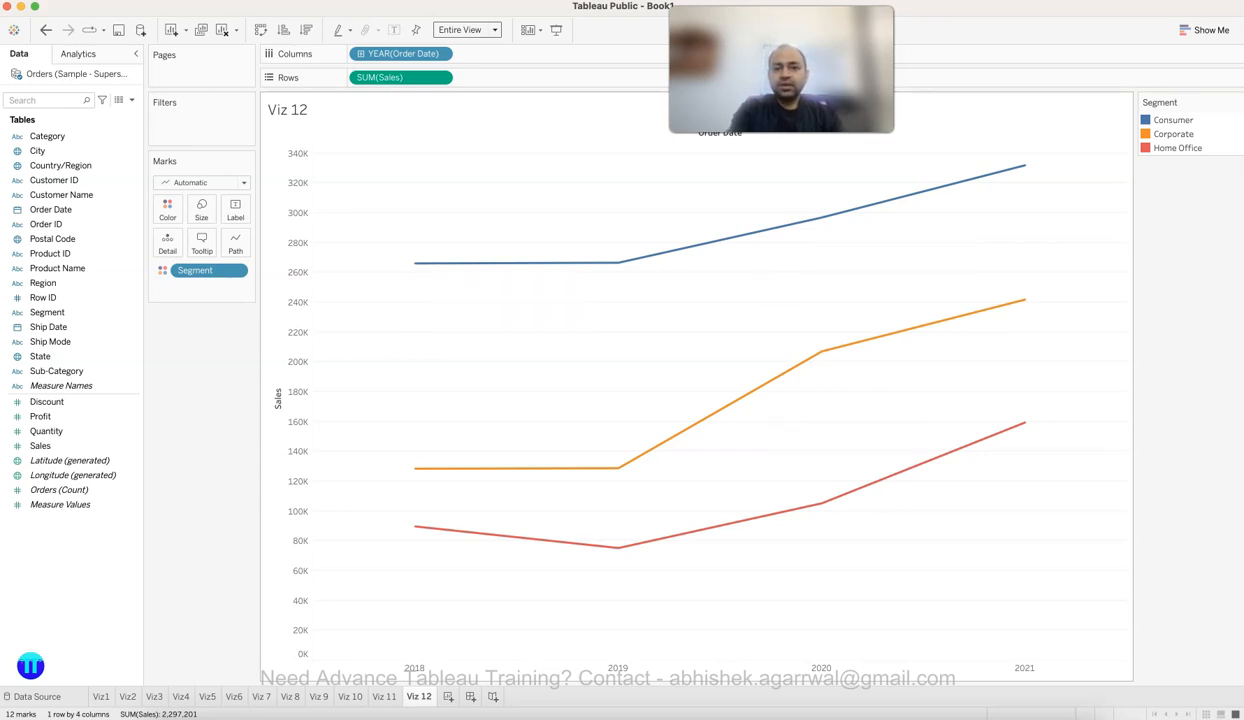
pyautogui.moveTo(950, 326)
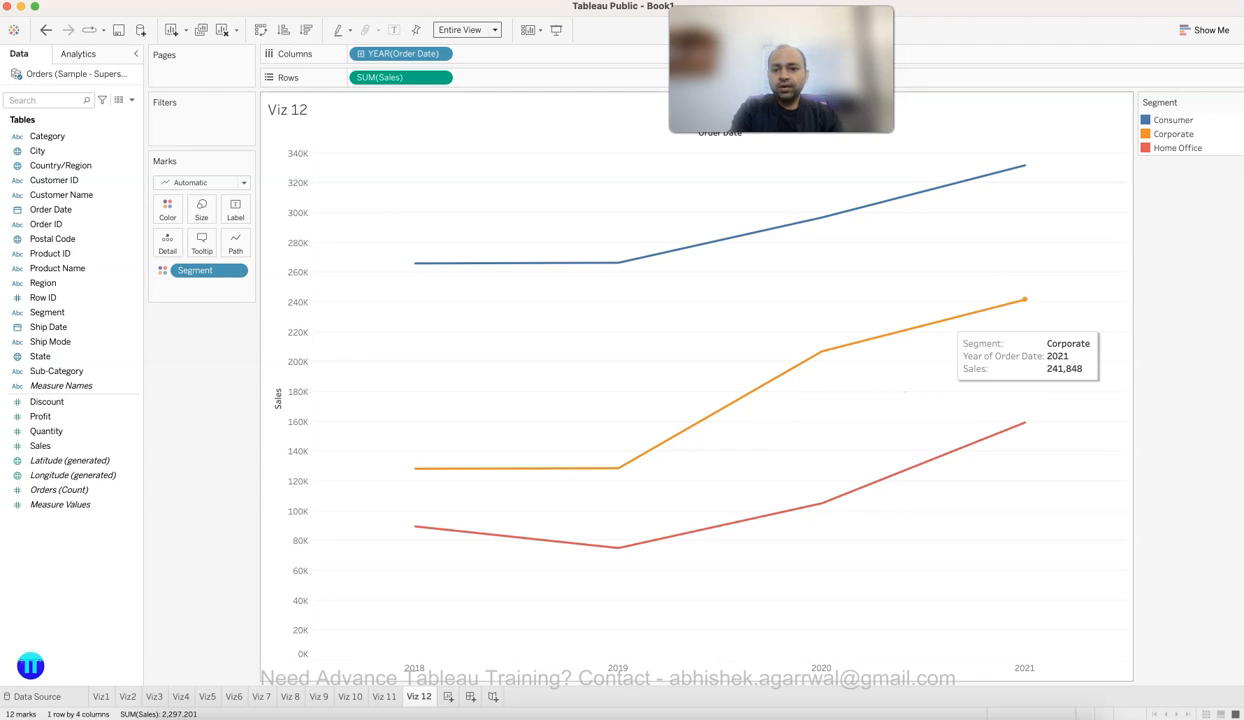
pyautogui.moveTo(948, 451)
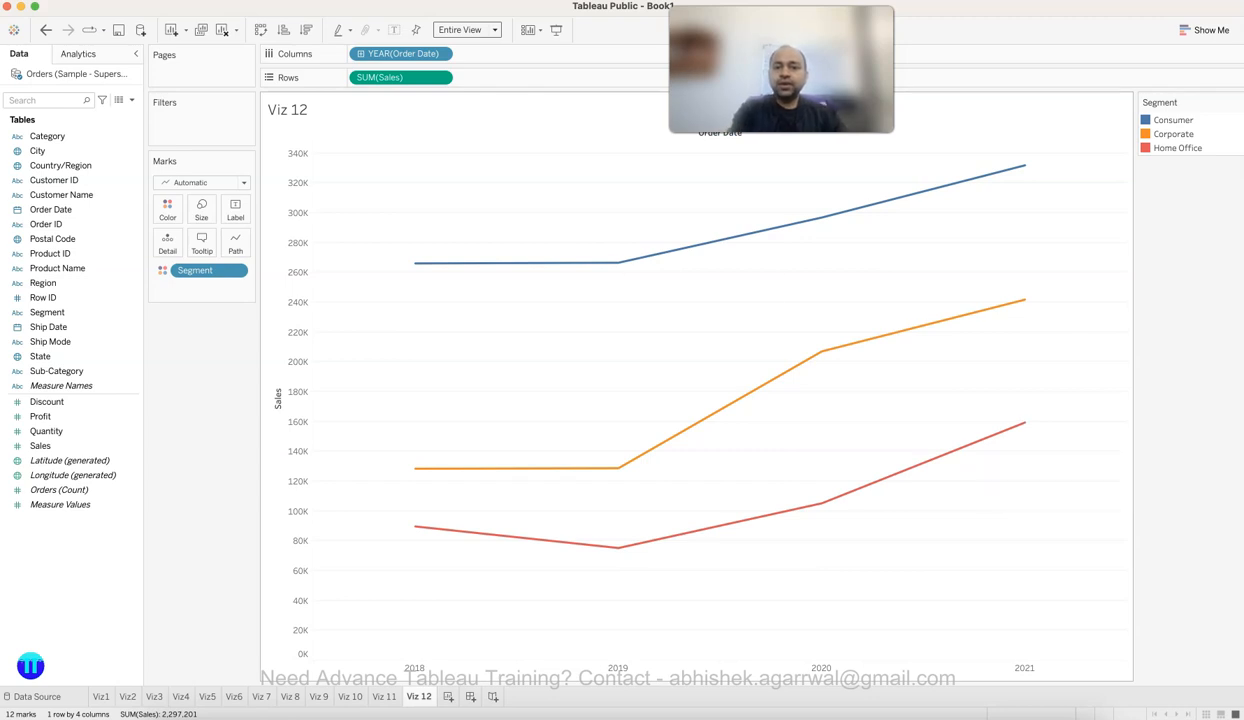
pyautogui.moveTo(617, 263)
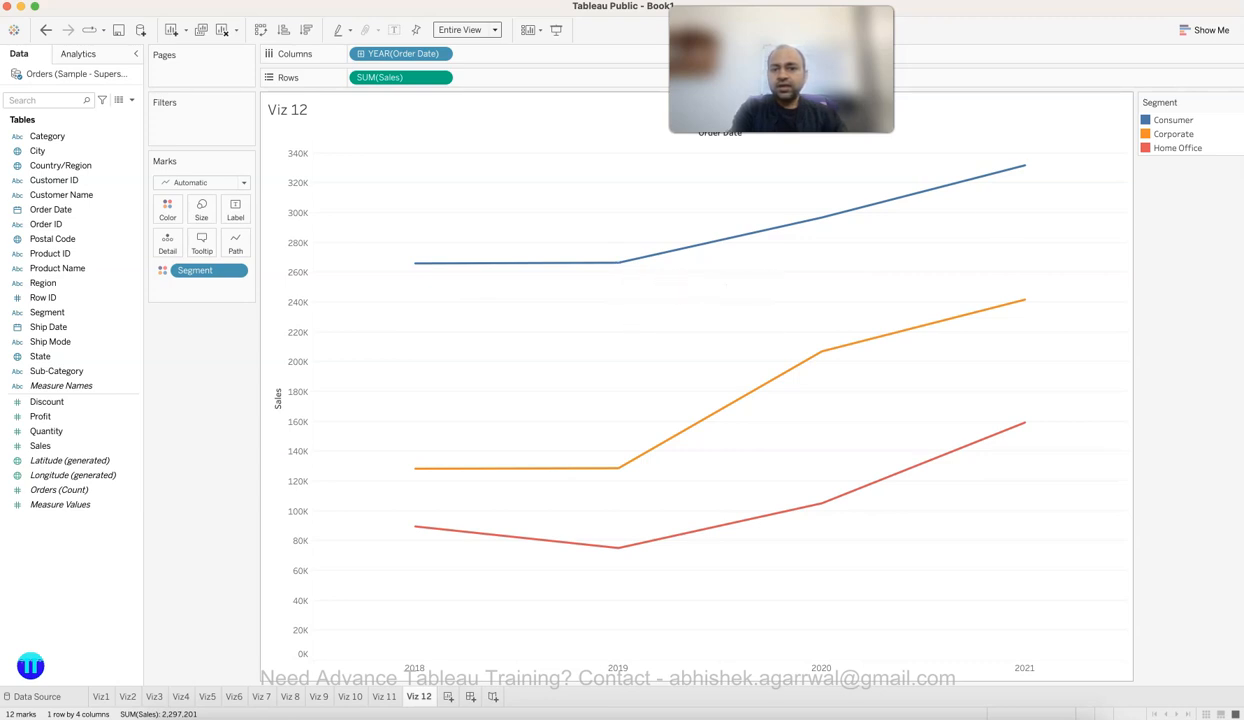
pyautogui.moveTo(617, 468)
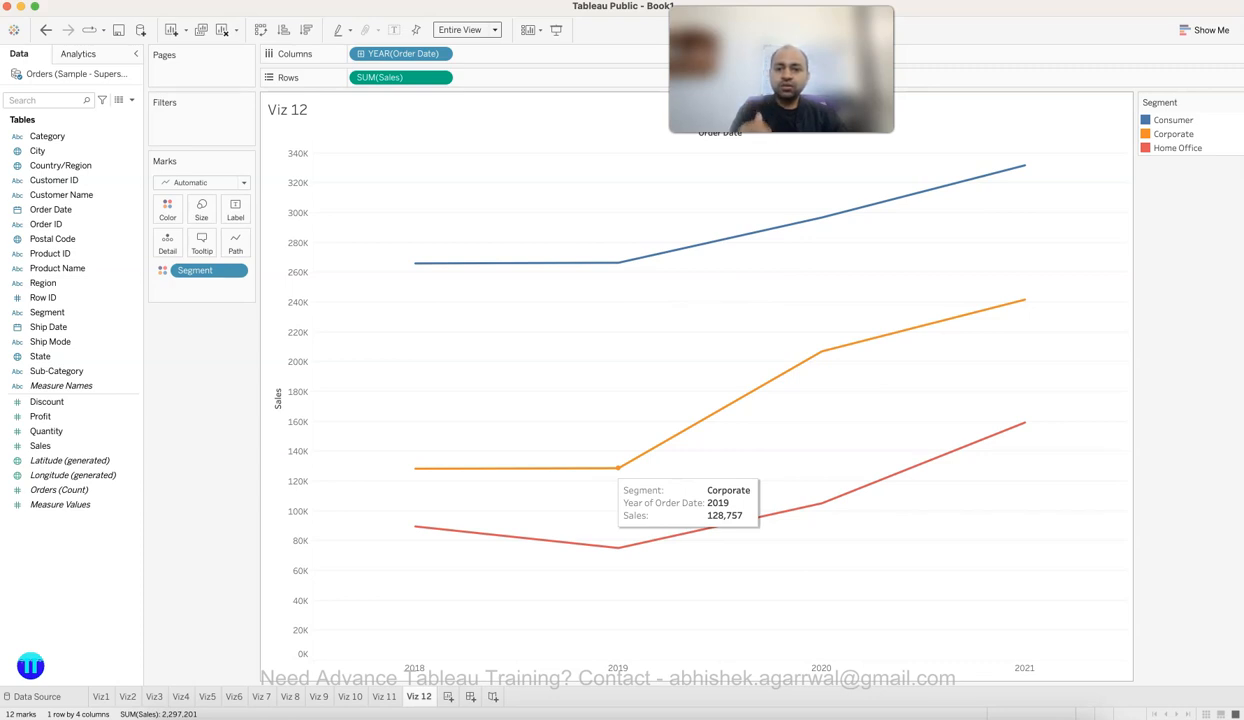
pyautogui.moveTo(821, 351)
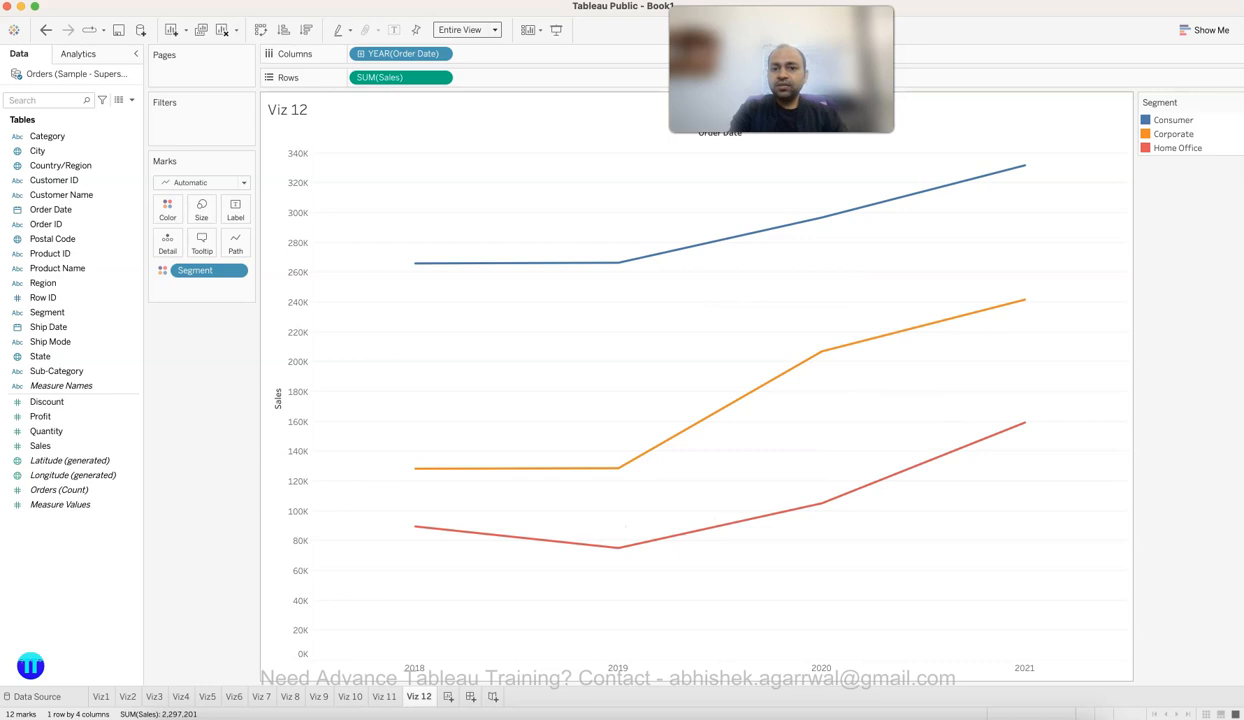
pyautogui.moveTo(1024, 300)
pyautogui.moveTo(821, 503)
pyautogui.moveTo(618, 547)
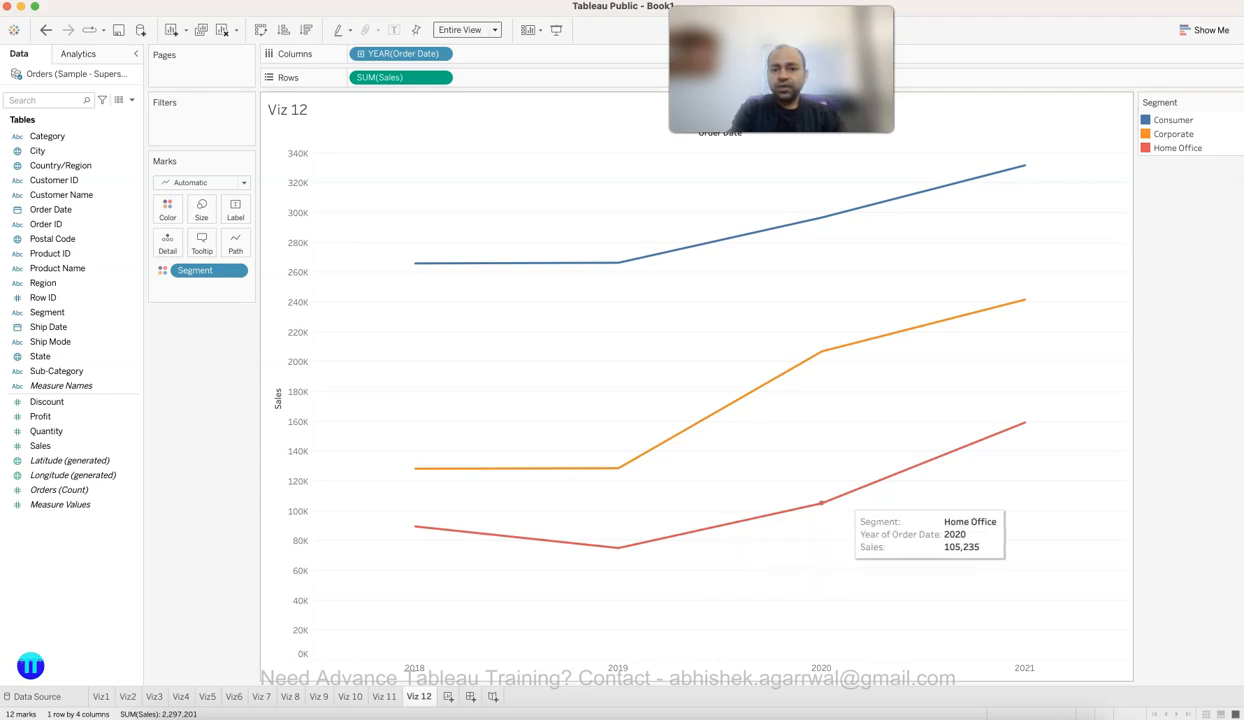
pyautogui.moveTo(1024, 422)
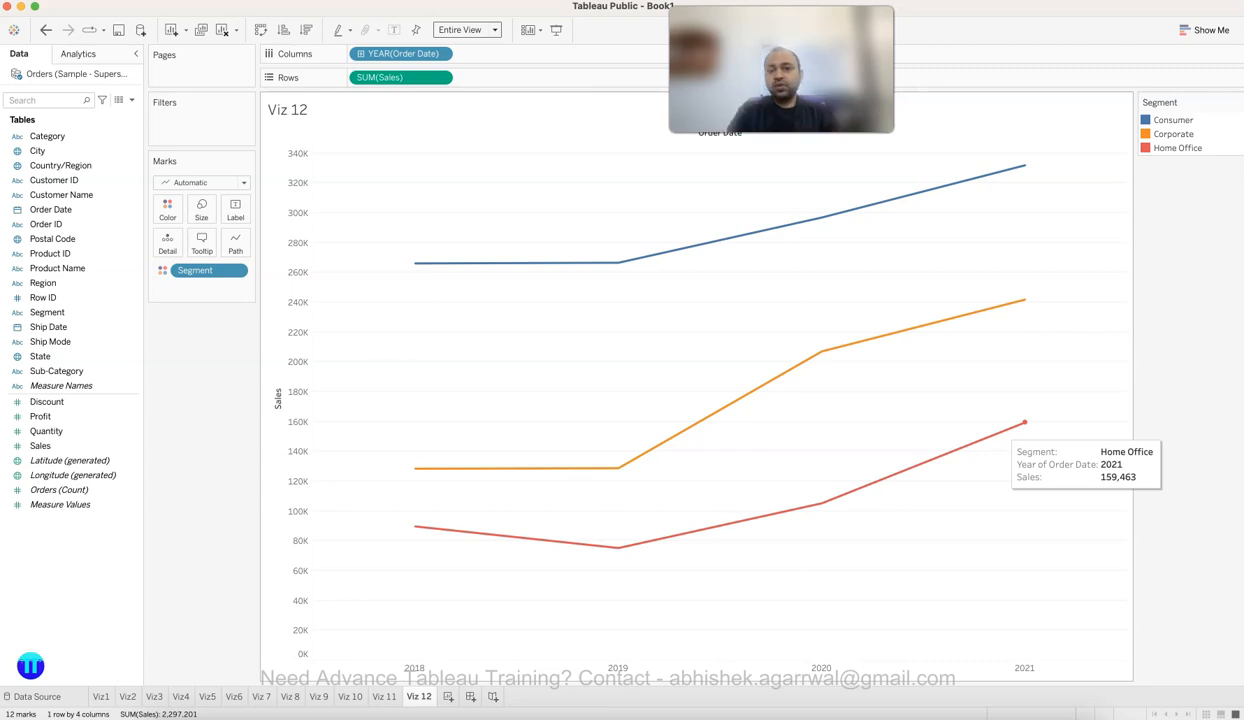
pyautogui.moveTo(1024, 300)
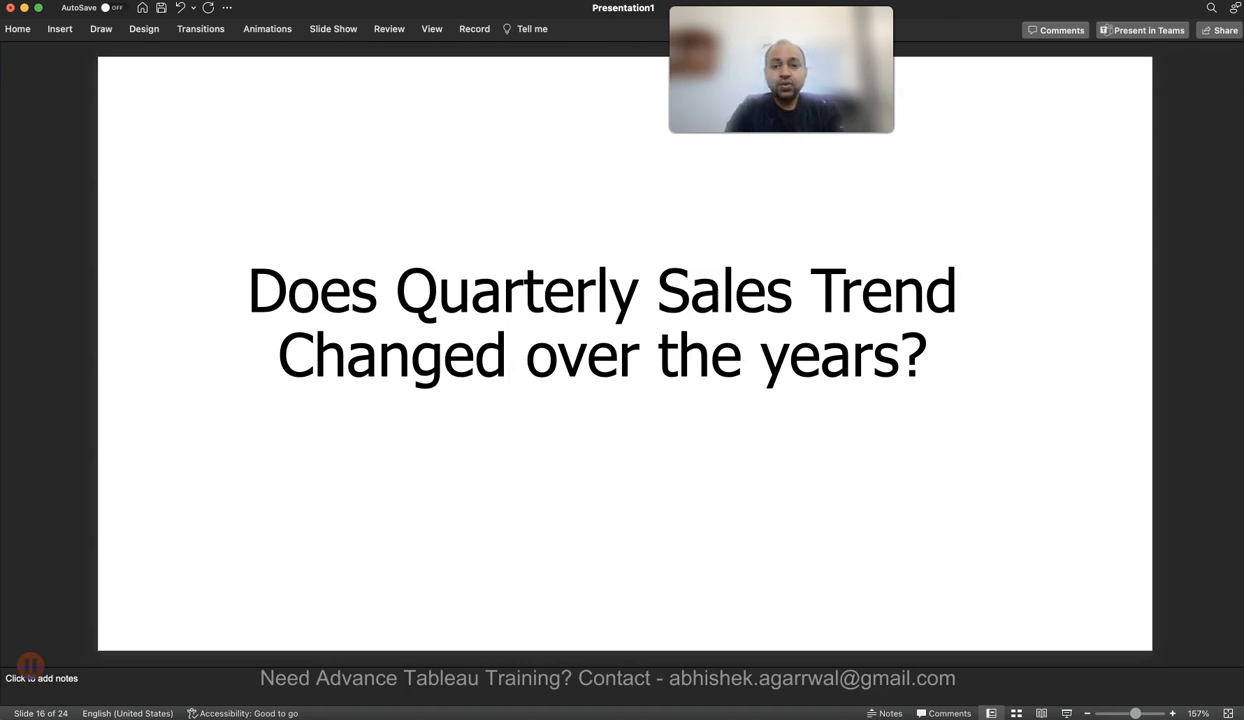
# Step: Return from the quarterly trend question to Tableau, change Order Date on Viz 12 to discrete Quarter, and remove Segment from color
pyautogui.click(922, 717)
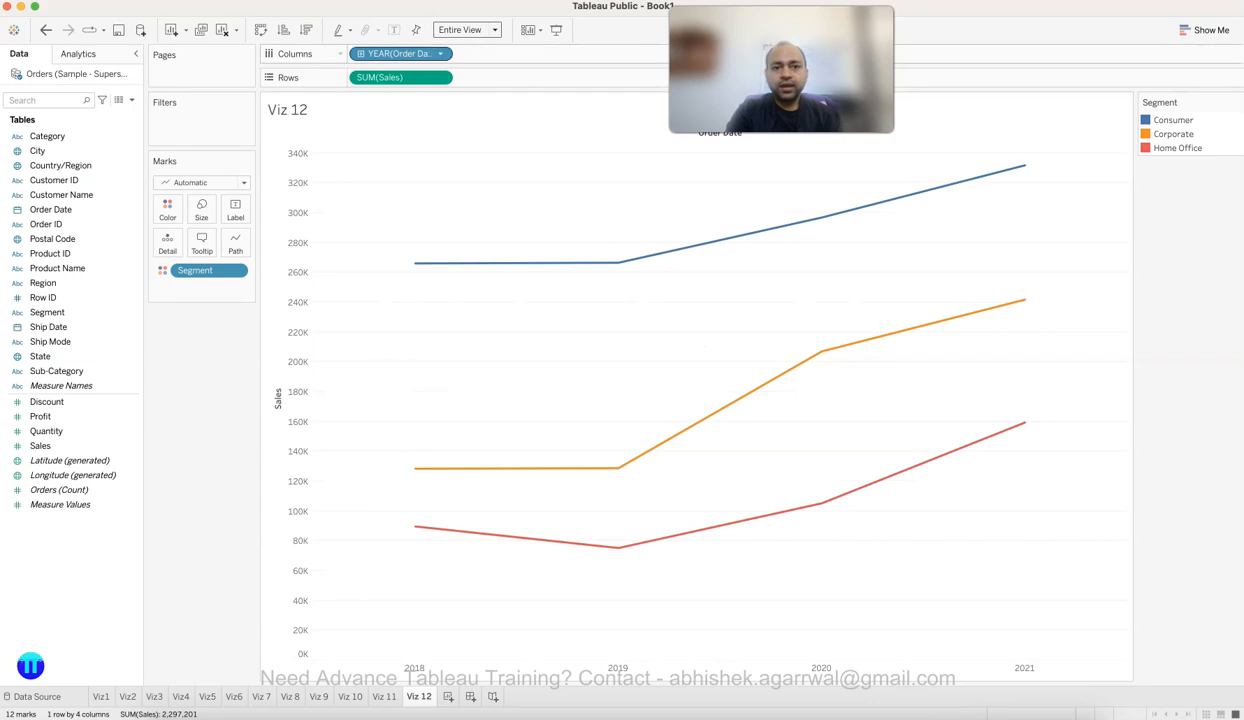
pyautogui.click(440, 53)
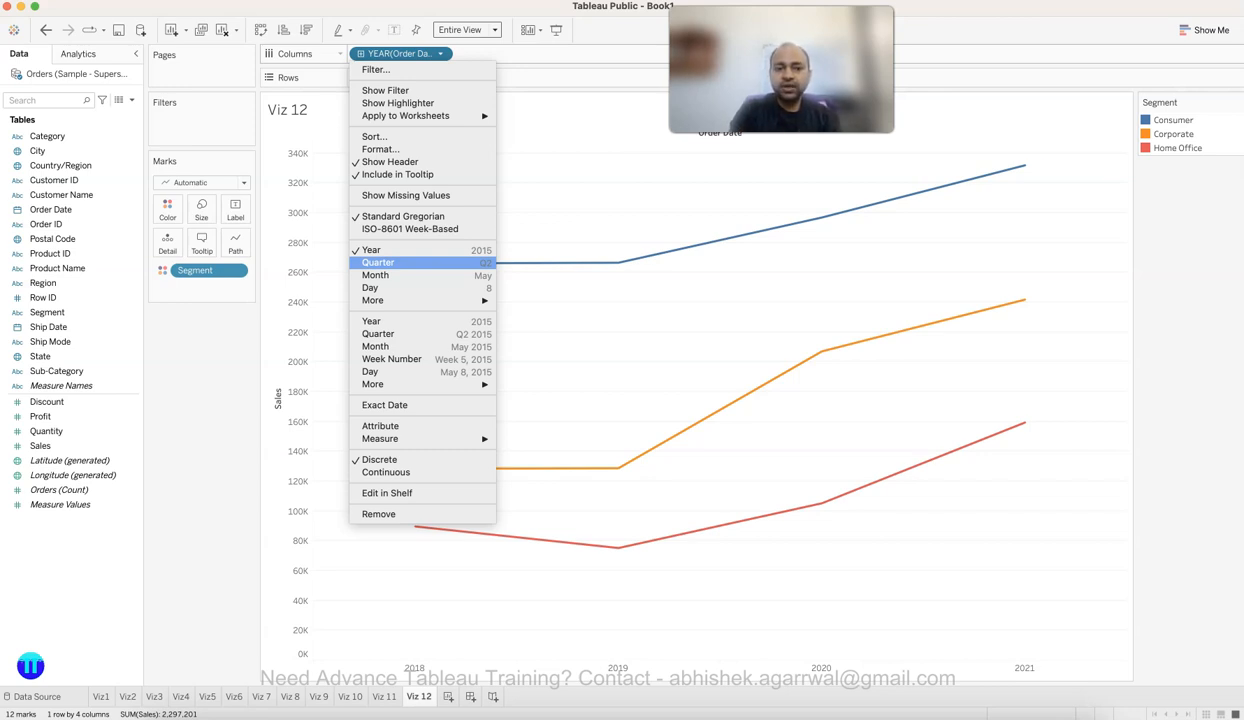
pyautogui.click(378, 263)
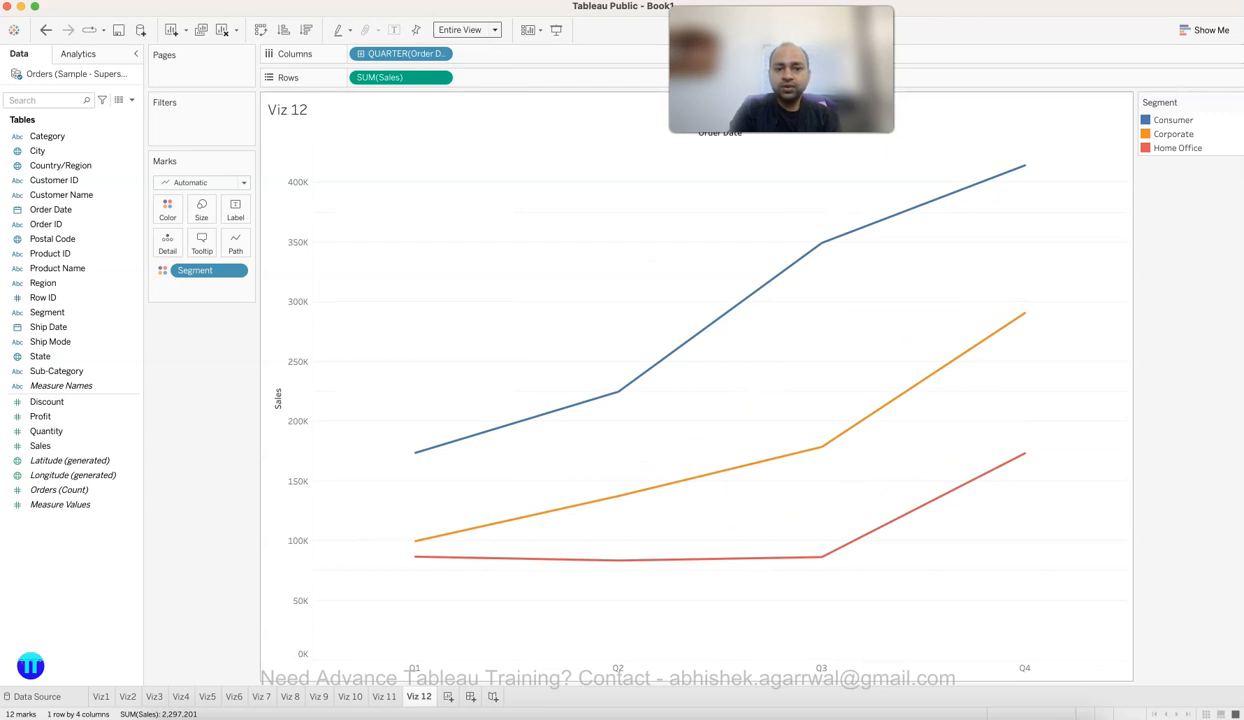
pyautogui.moveTo(205, 270); pyautogui.dragTo(204, 365)
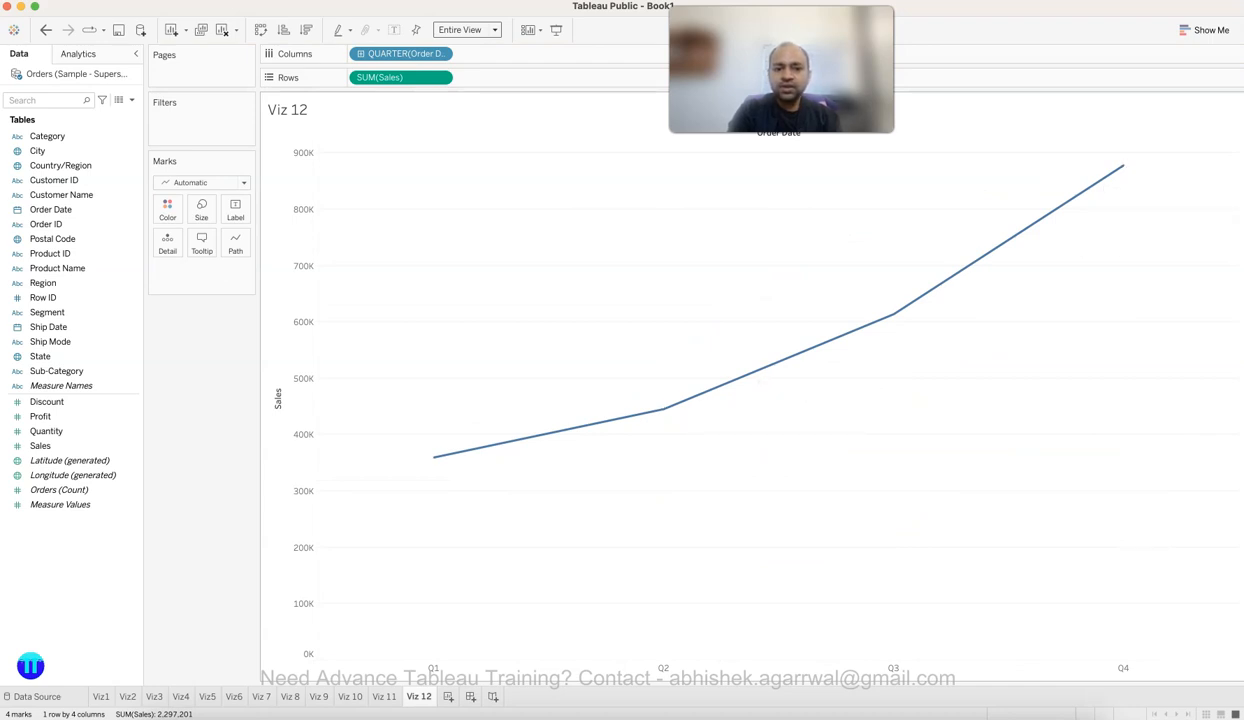
pyautogui.moveTo(433, 457)
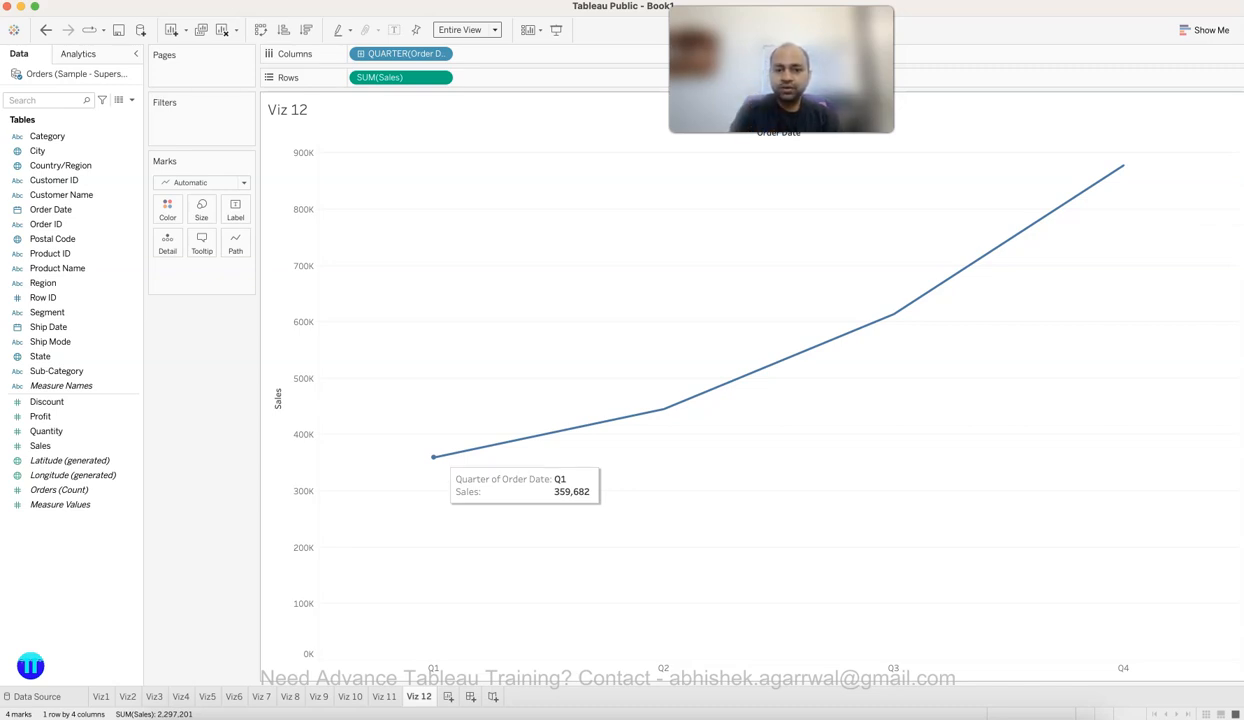
# Step: Compare quarterly sales on Viz 12 by switching Order Date to continuous Quarter and back to discrete Quarter twice
pyautogui.moveTo(663, 409)
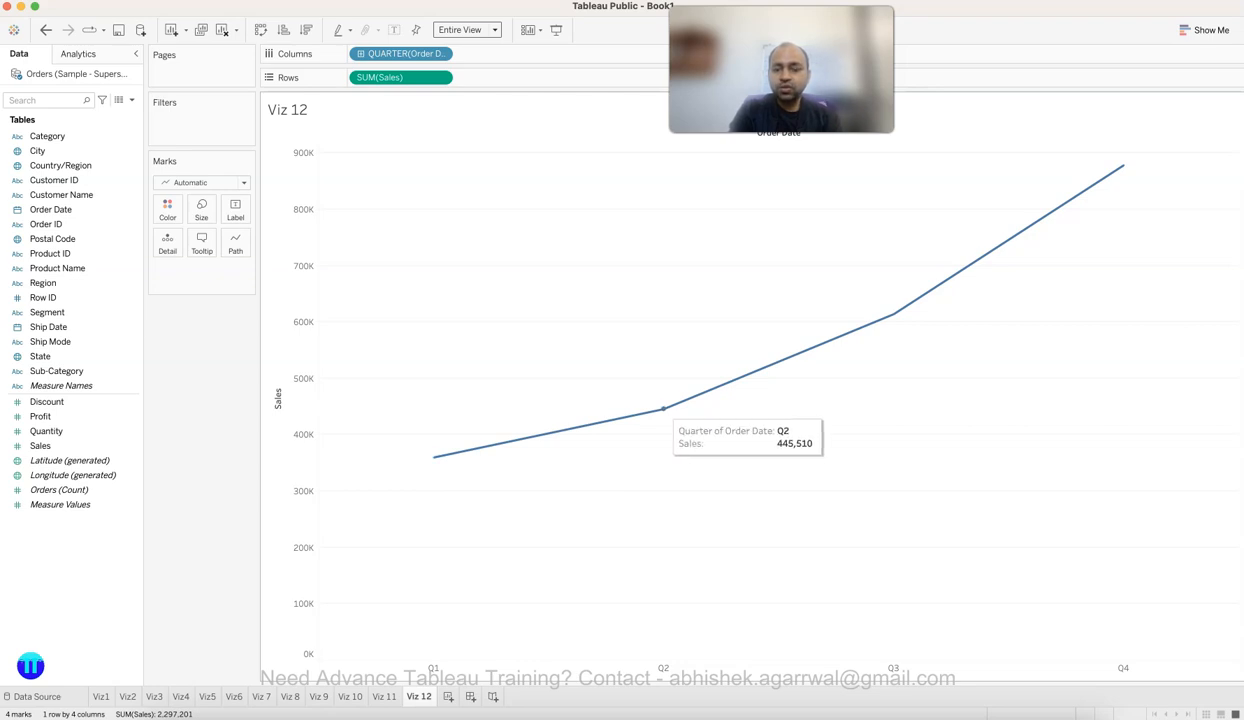
pyautogui.moveTo(893, 314)
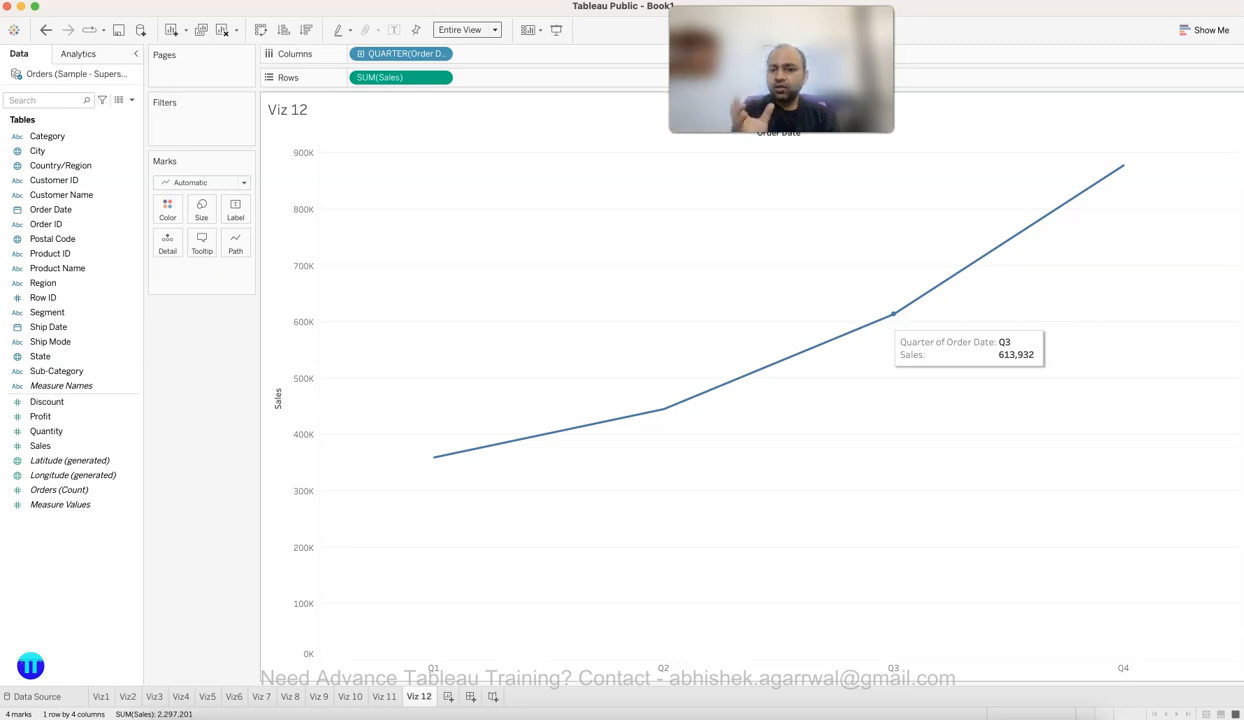
pyautogui.moveTo(1123, 165)
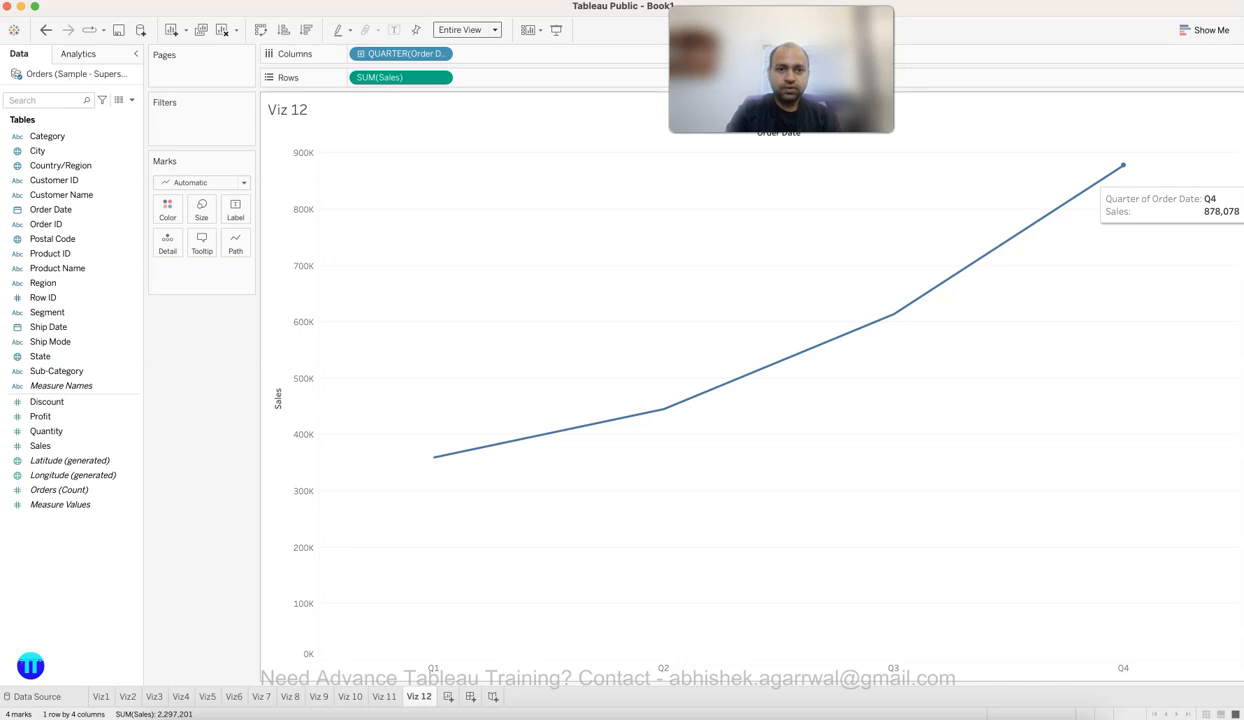
pyautogui.click(440, 54)
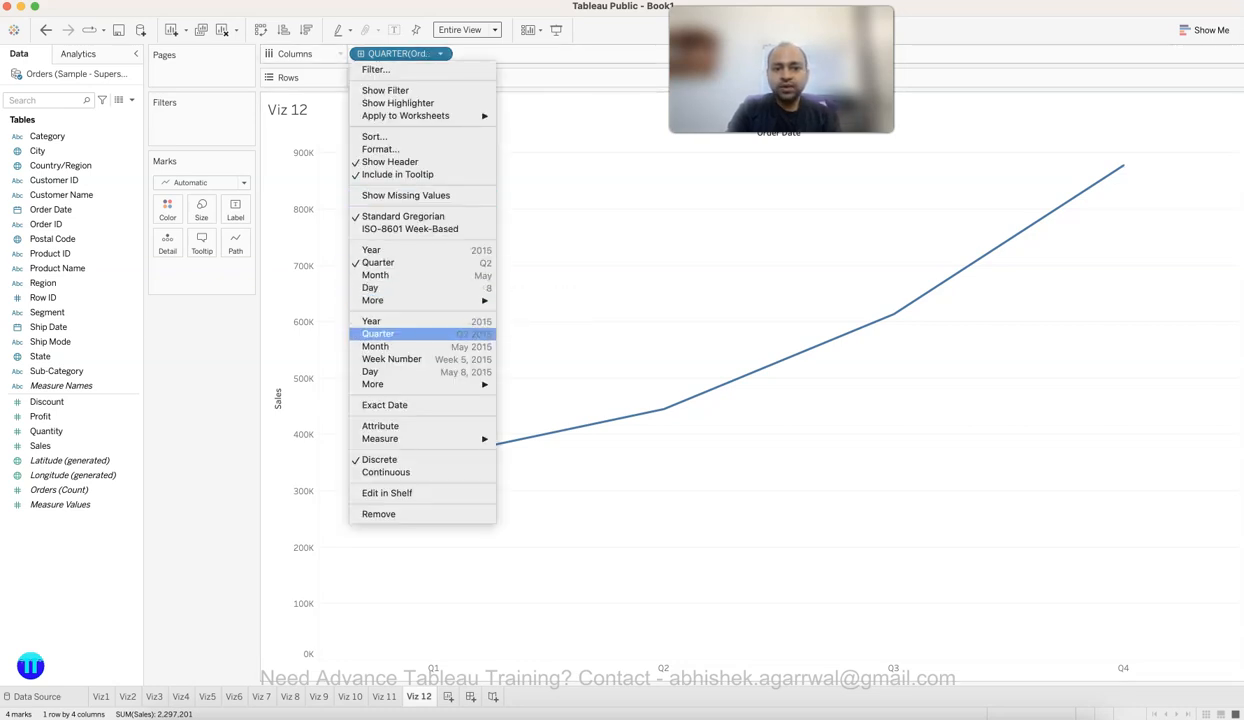
pyautogui.click(378, 333)
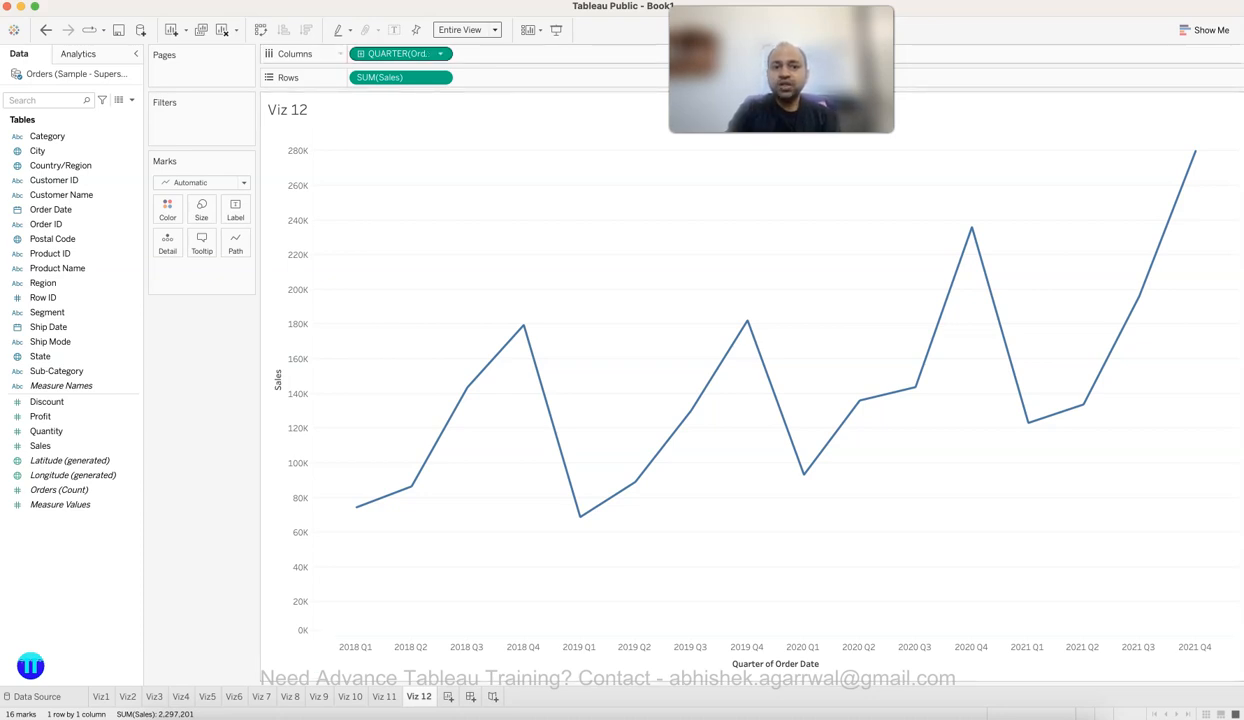
pyautogui.click(440, 53)
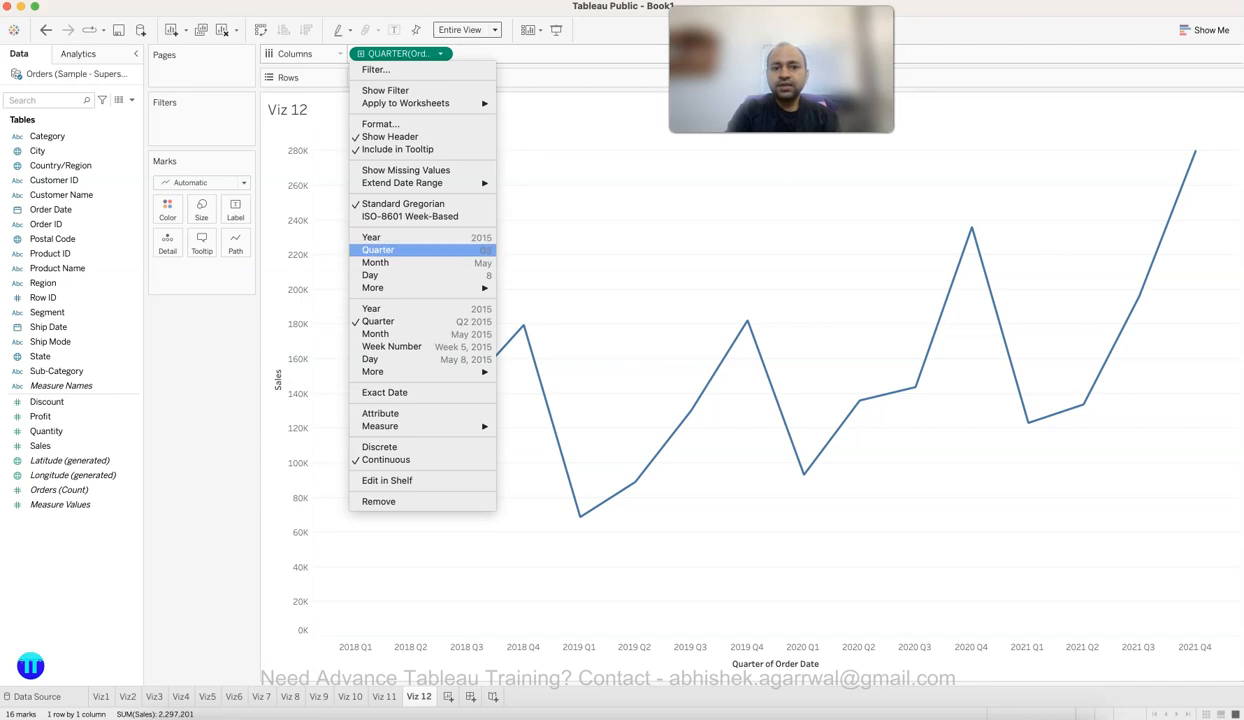
pyautogui.click(380, 249)
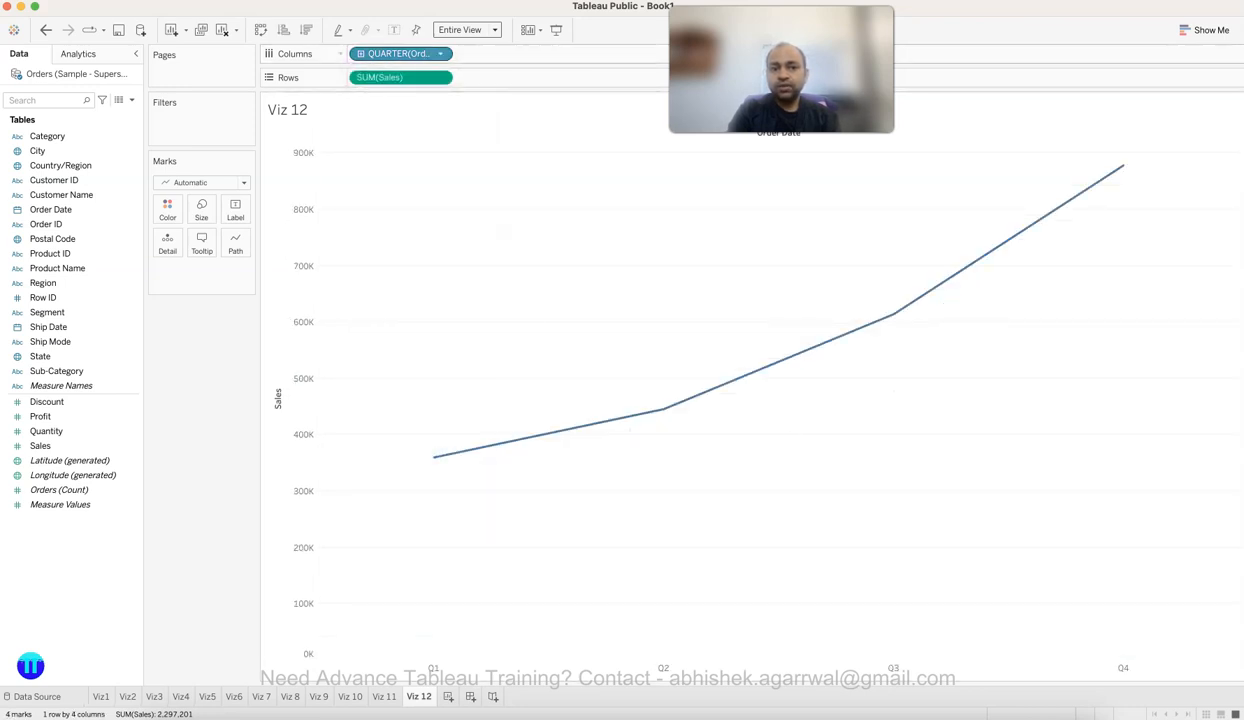
pyautogui.click(440, 53)
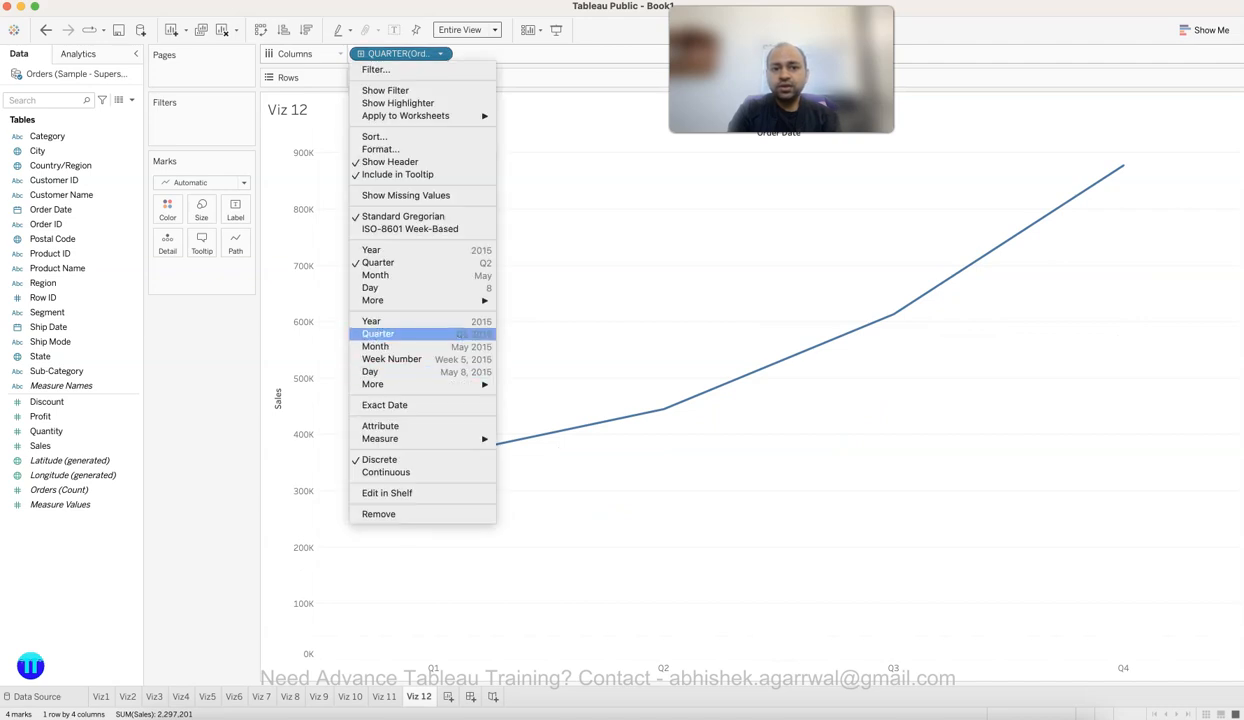
pyautogui.click(375, 328)
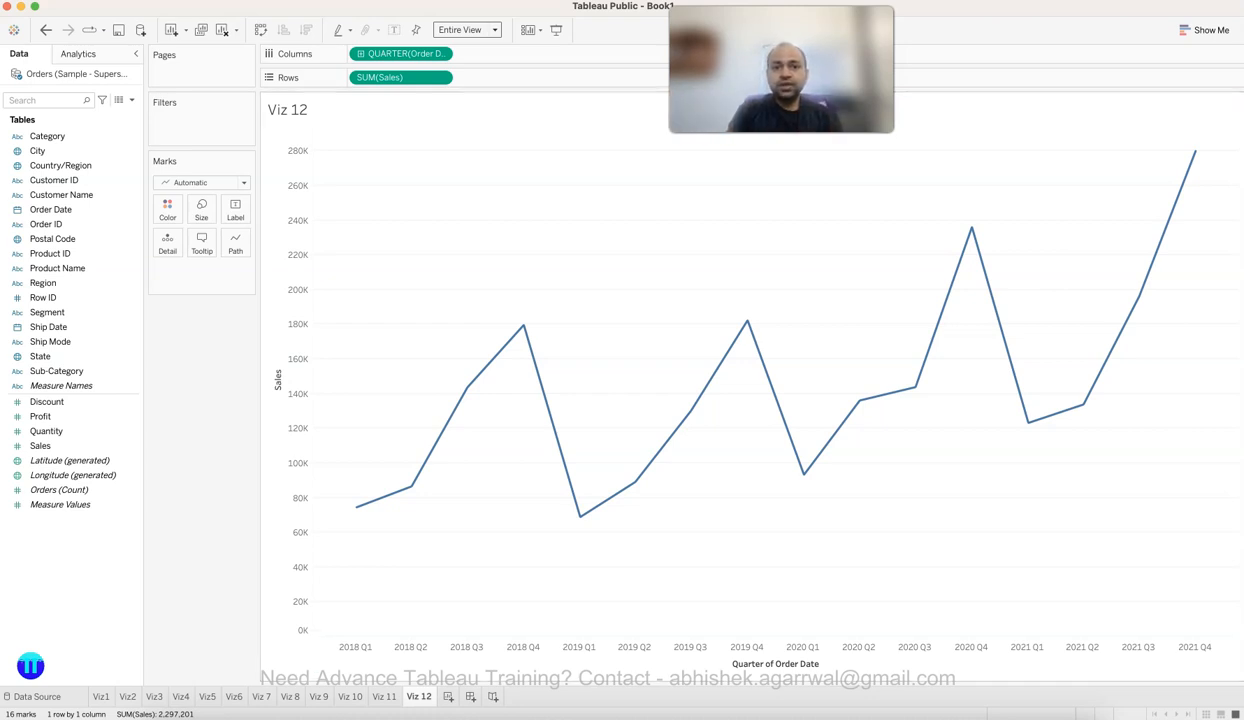
pyautogui.click(440, 53)
pyautogui.click(378, 249)
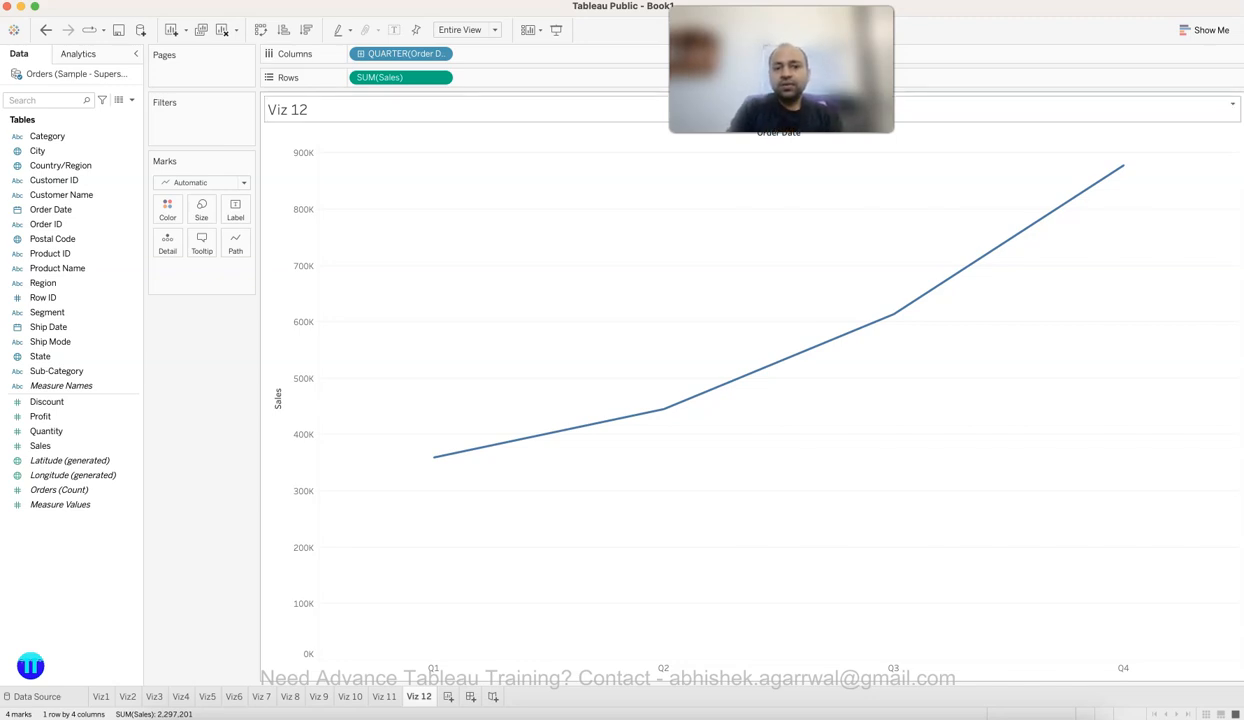
# Step: Show Order Date as continuous Quarter, examine the first-quarter sales of each year, and restore discrete Quarter
pyautogui.click(440, 53)
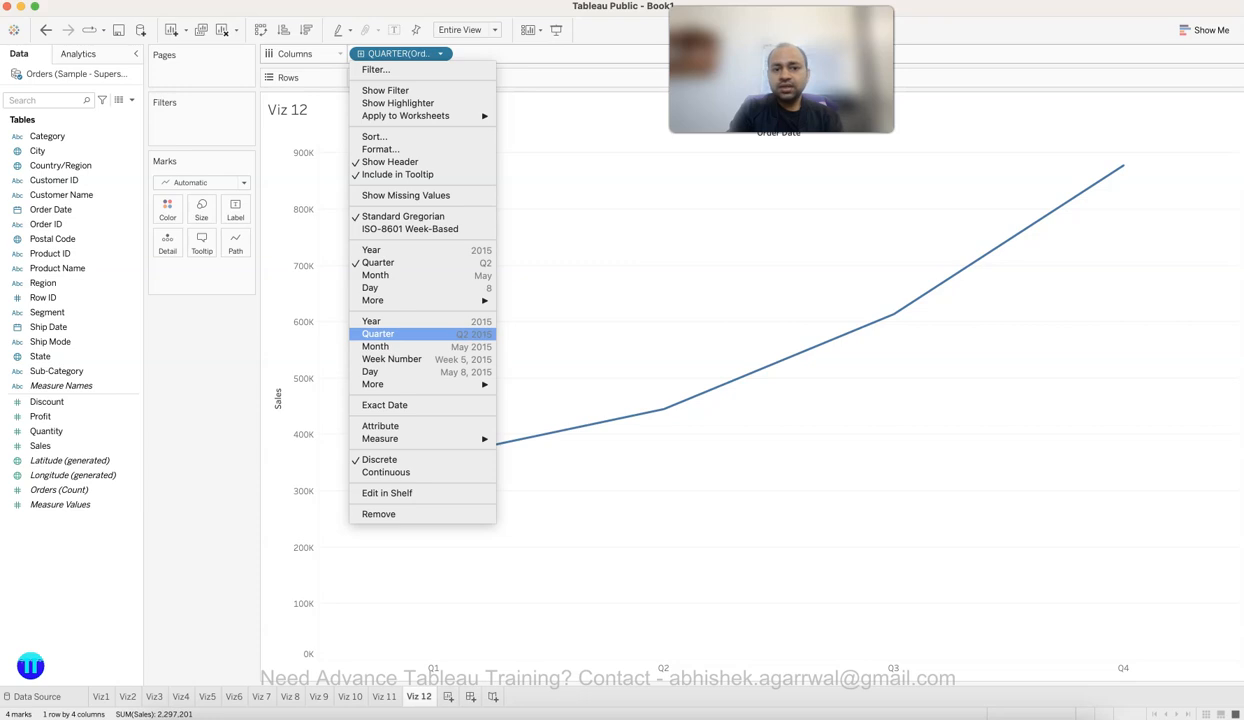
pyautogui.click(385, 333)
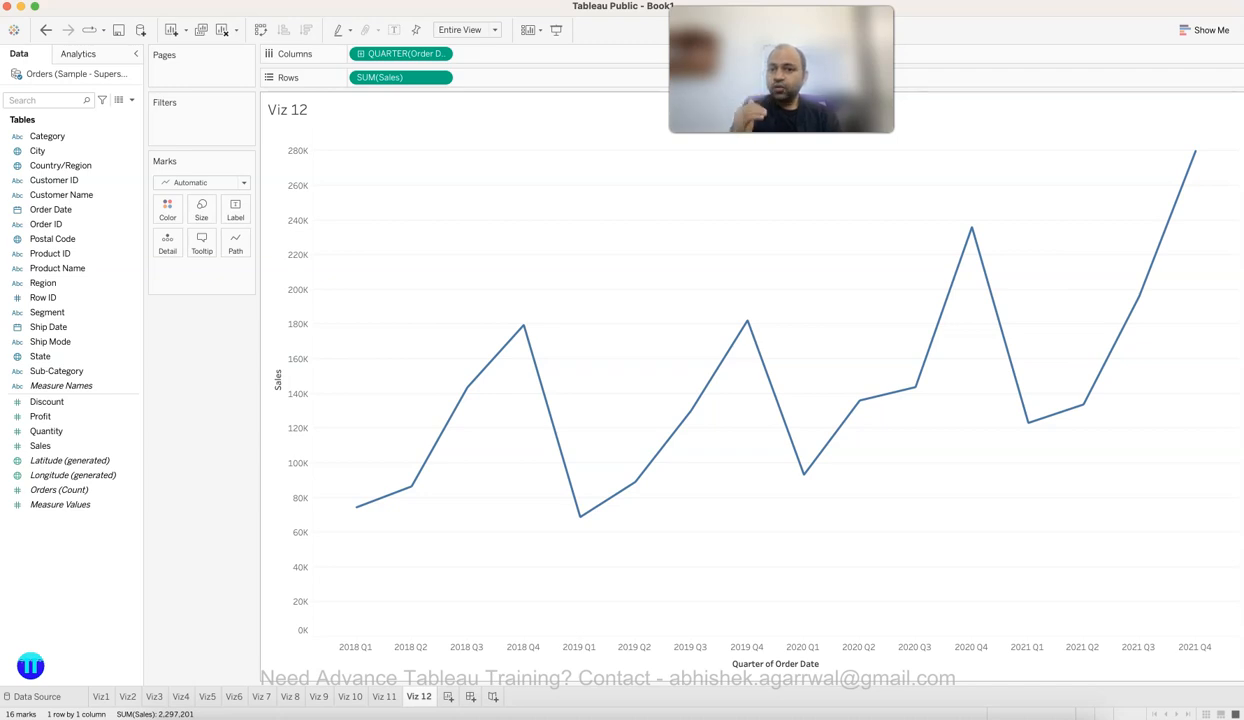
pyautogui.moveTo(356, 507)
pyautogui.moveTo(579, 517)
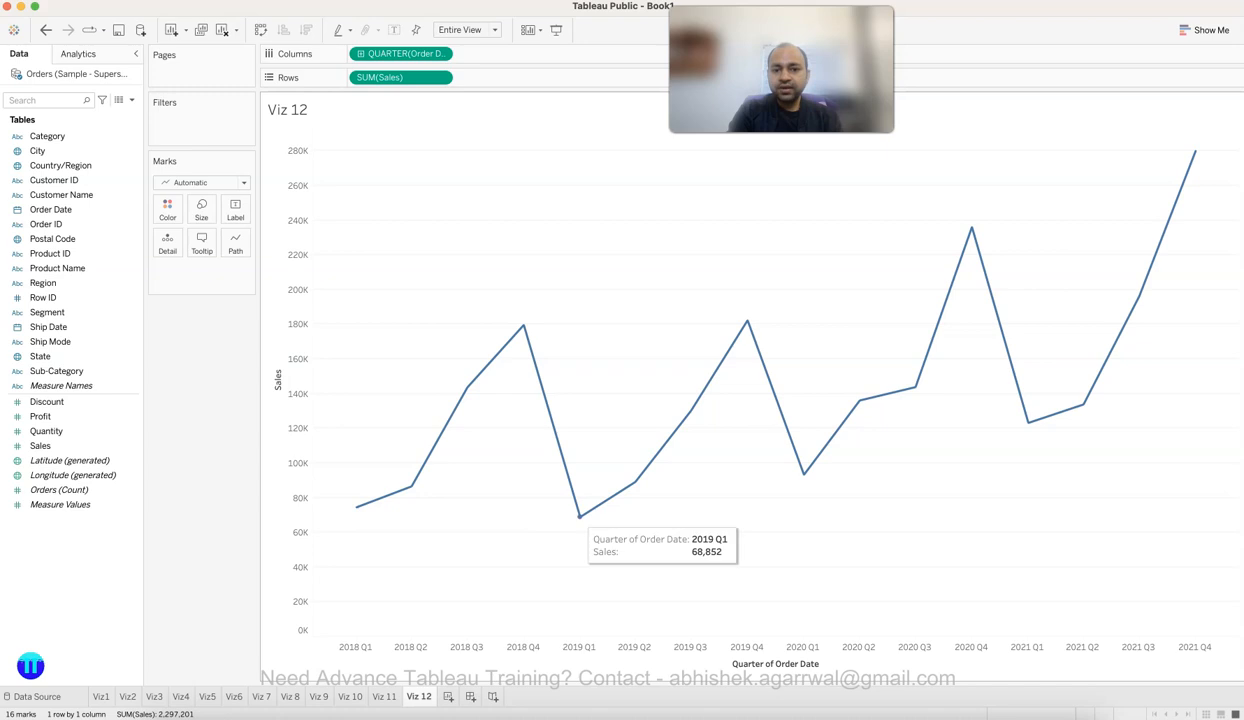
pyautogui.moveTo(803, 474)
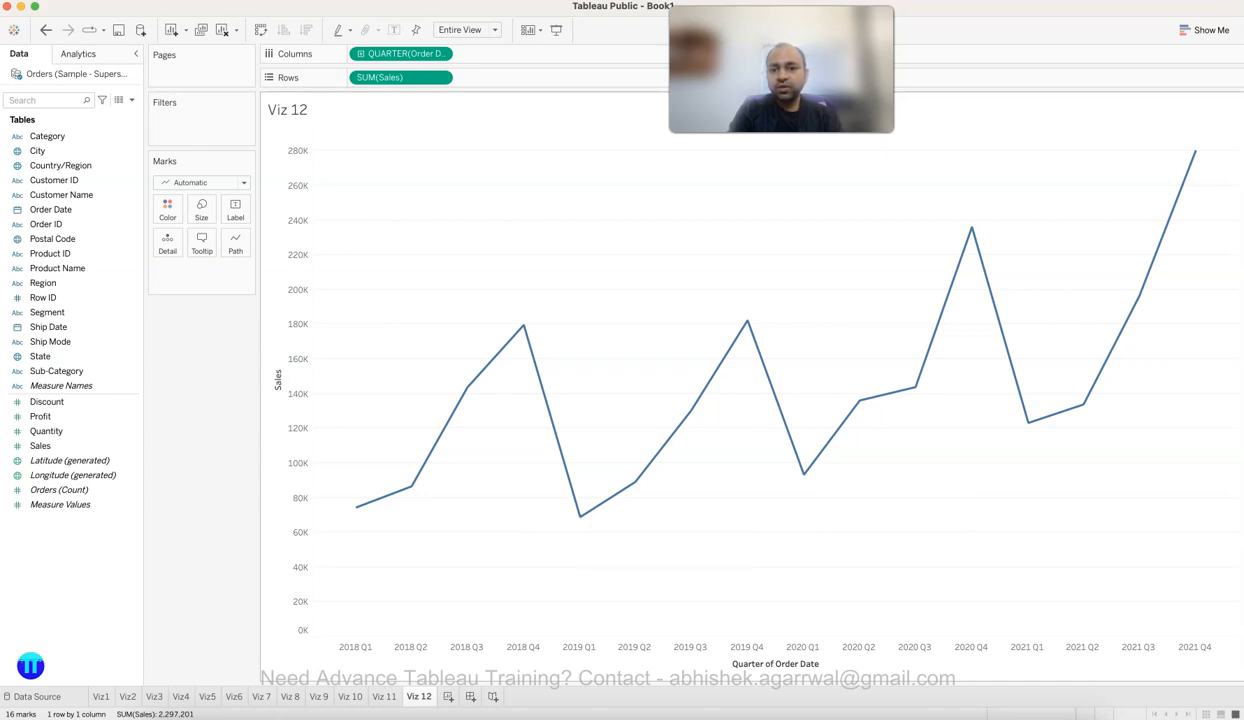
pyautogui.moveTo(1027, 422)
pyautogui.click(440, 53)
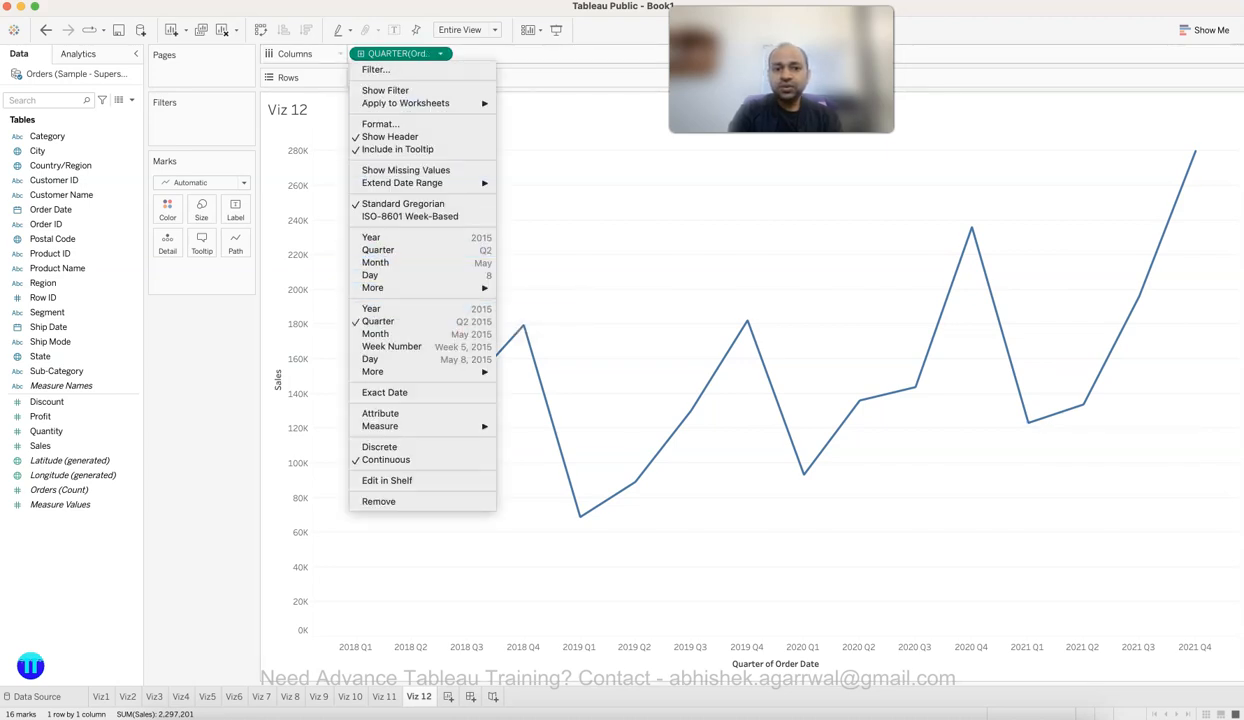
pyautogui.click(378, 249)
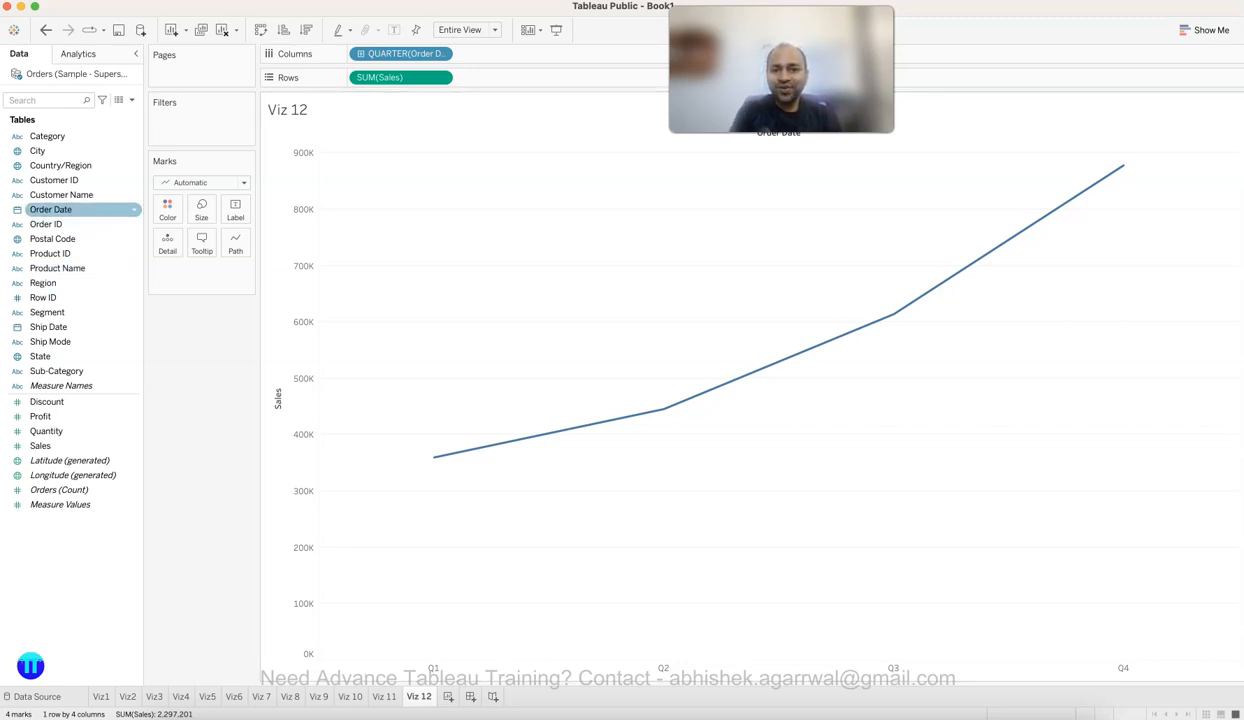
# Step: Add Order Date as Year ahead of Quarter in Columns to split the quarterly sales line by year
pyautogui.click(60, 210)
pyautogui.moveTo(60, 210); pyautogui.dragTo(345, 53)
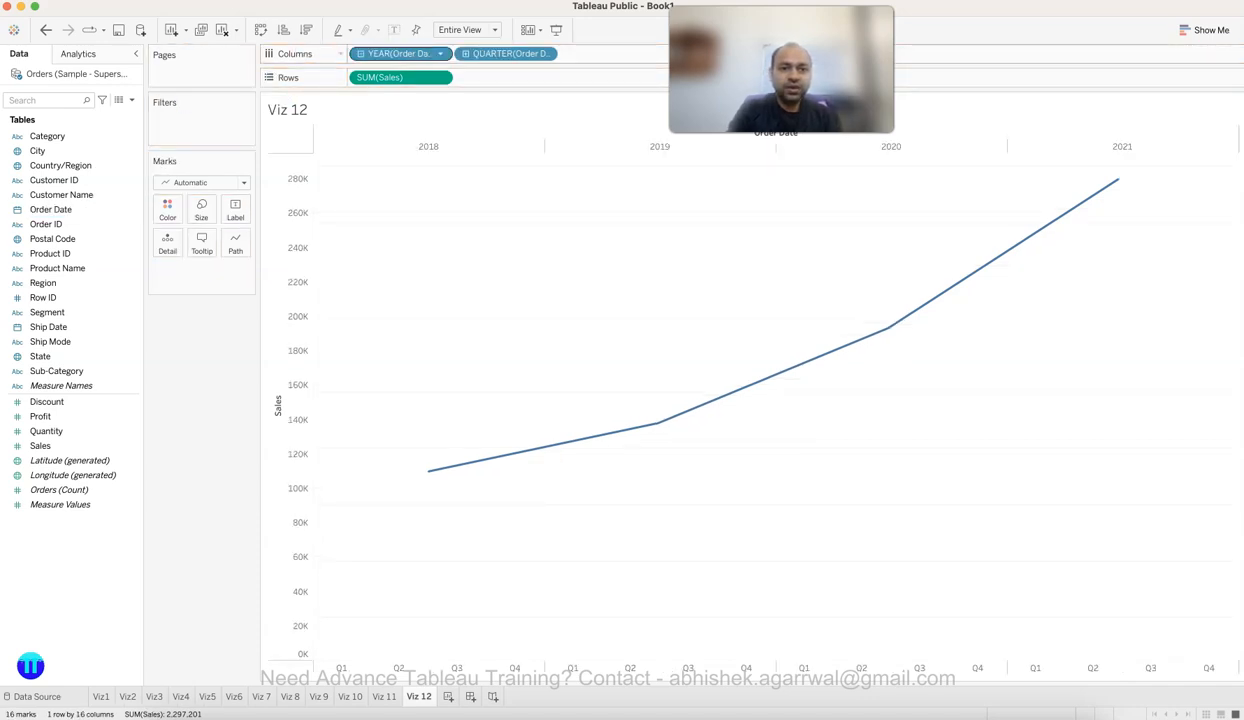
pyautogui.moveTo(458, 415)
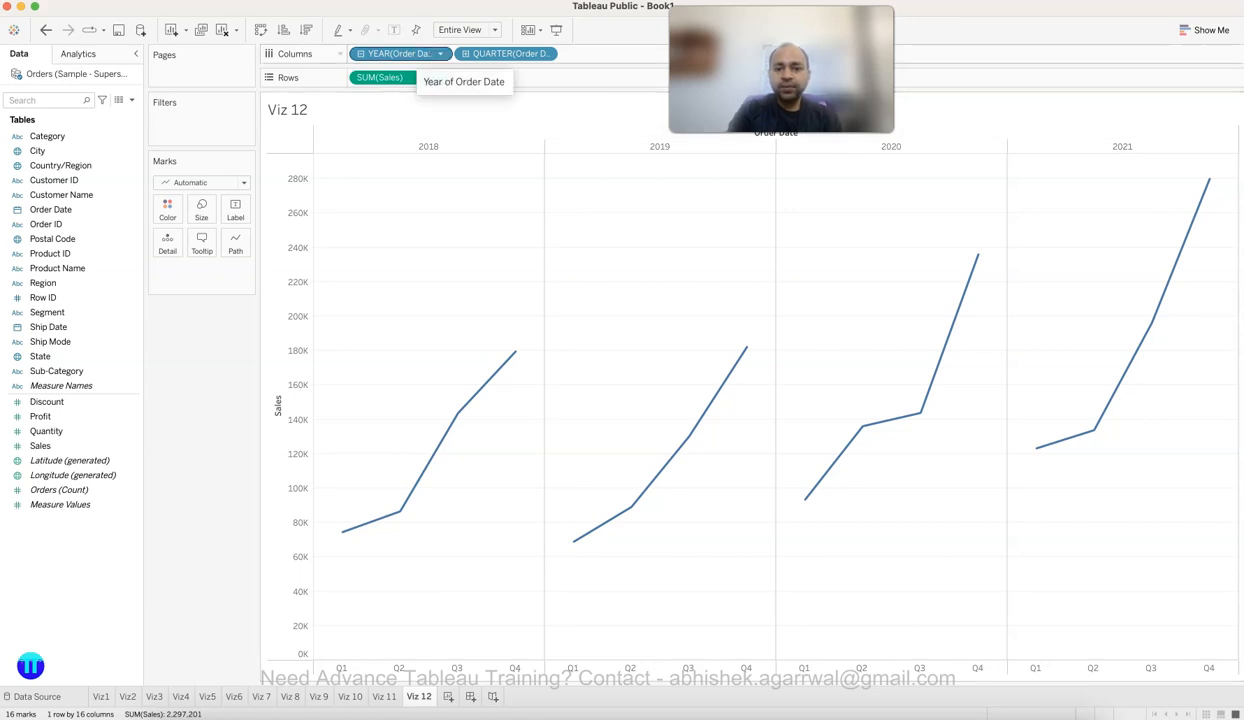
# Step: Put Quarter before Year in Columns, compare each quarter's sales across the years, and restore the Year-then-Quarter order
pyautogui.moveTo(425, 53); pyautogui.dragTo(560, 54)
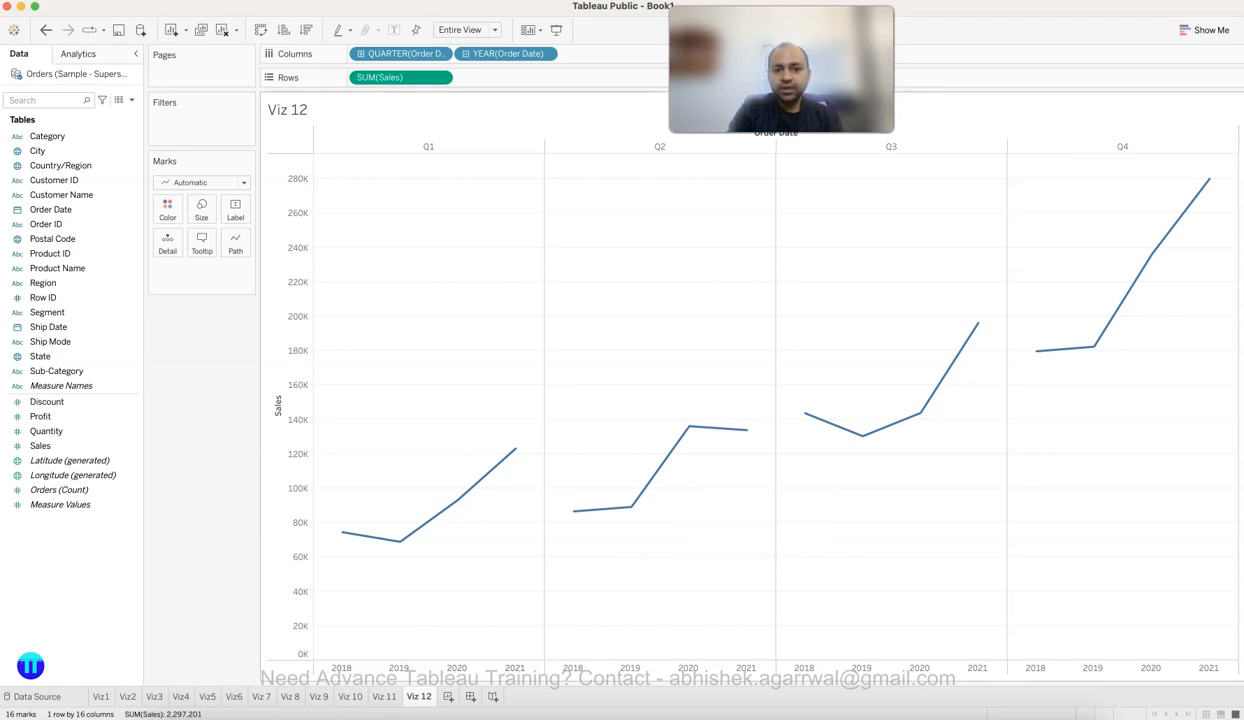
pyautogui.moveTo(920, 412)
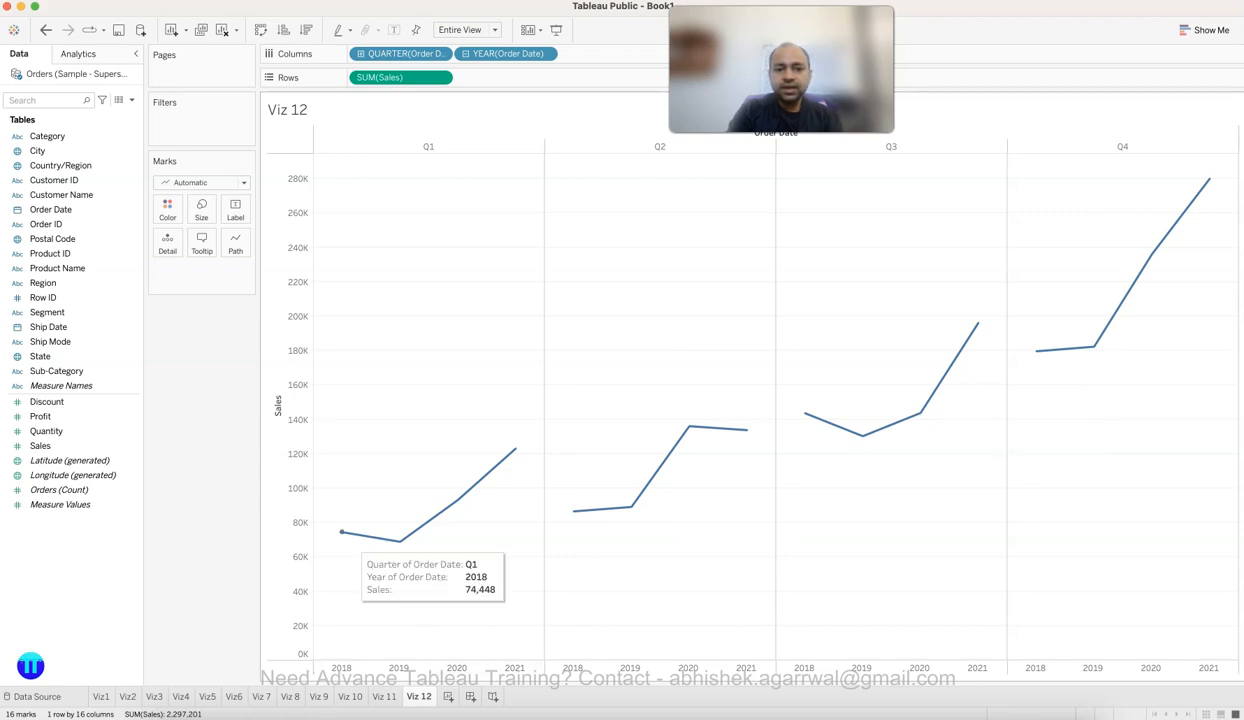
pyautogui.moveTo(457, 498)
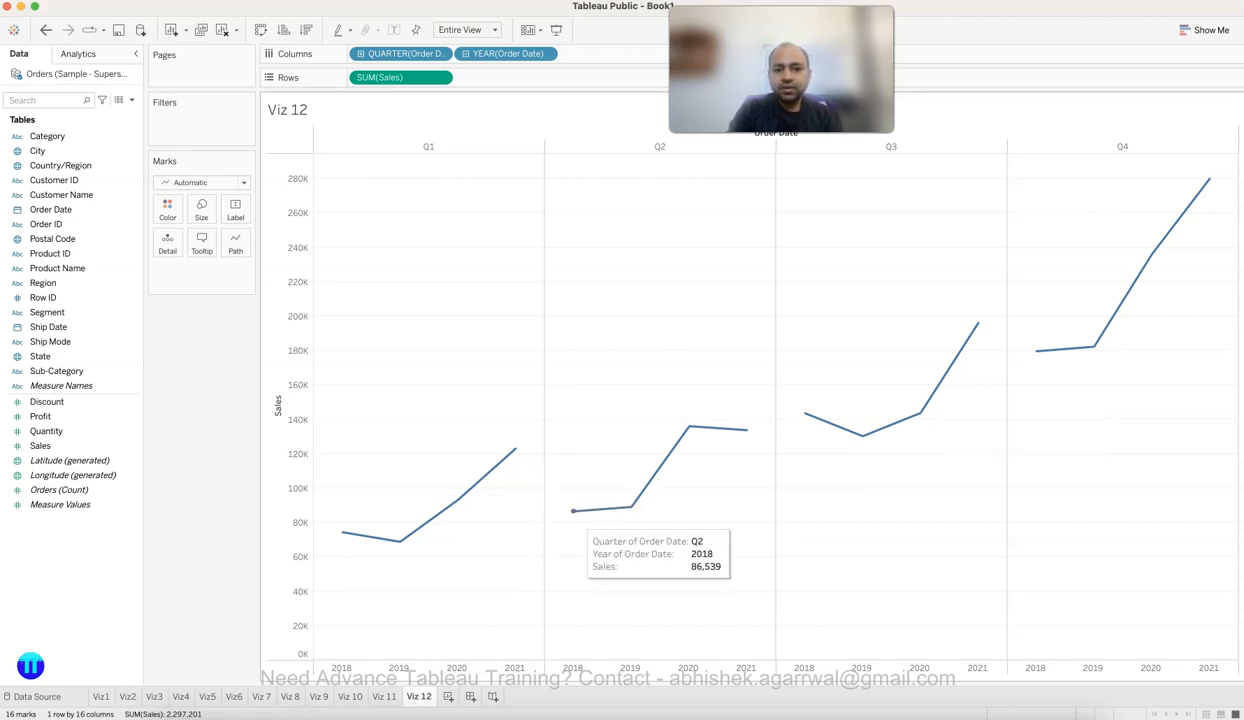
pyautogui.moveTo(342, 532)
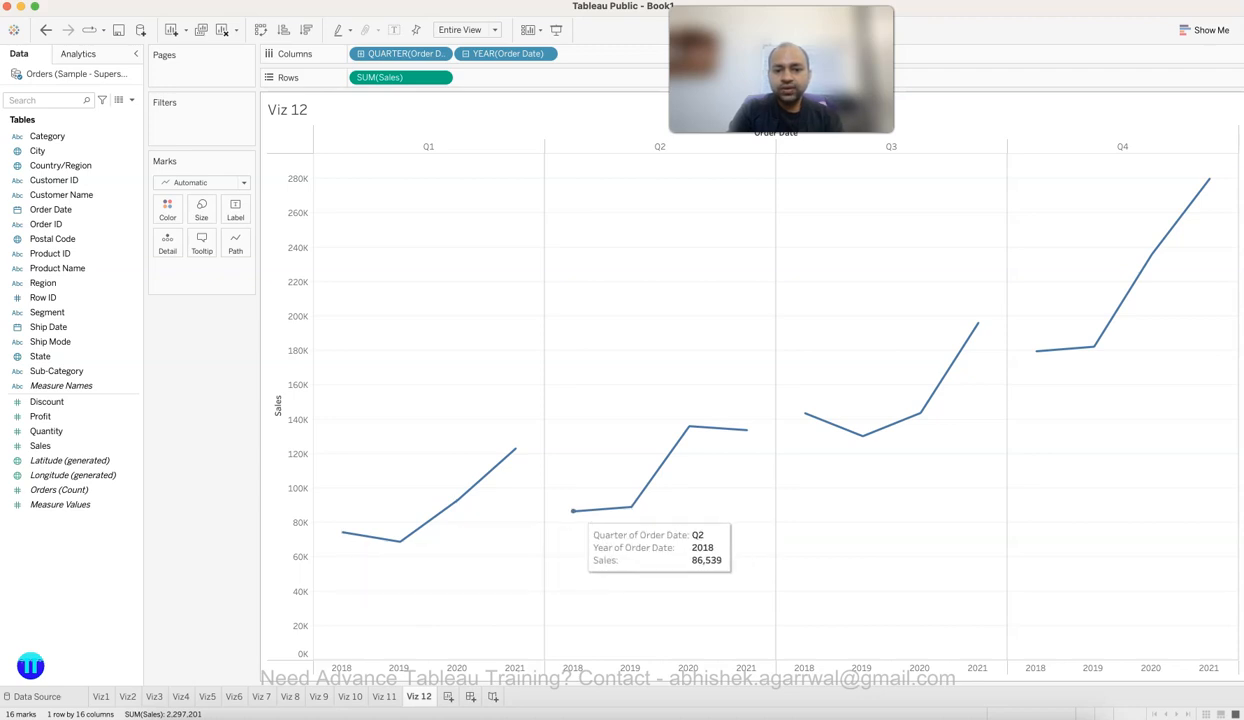
pyautogui.moveTo(688, 427)
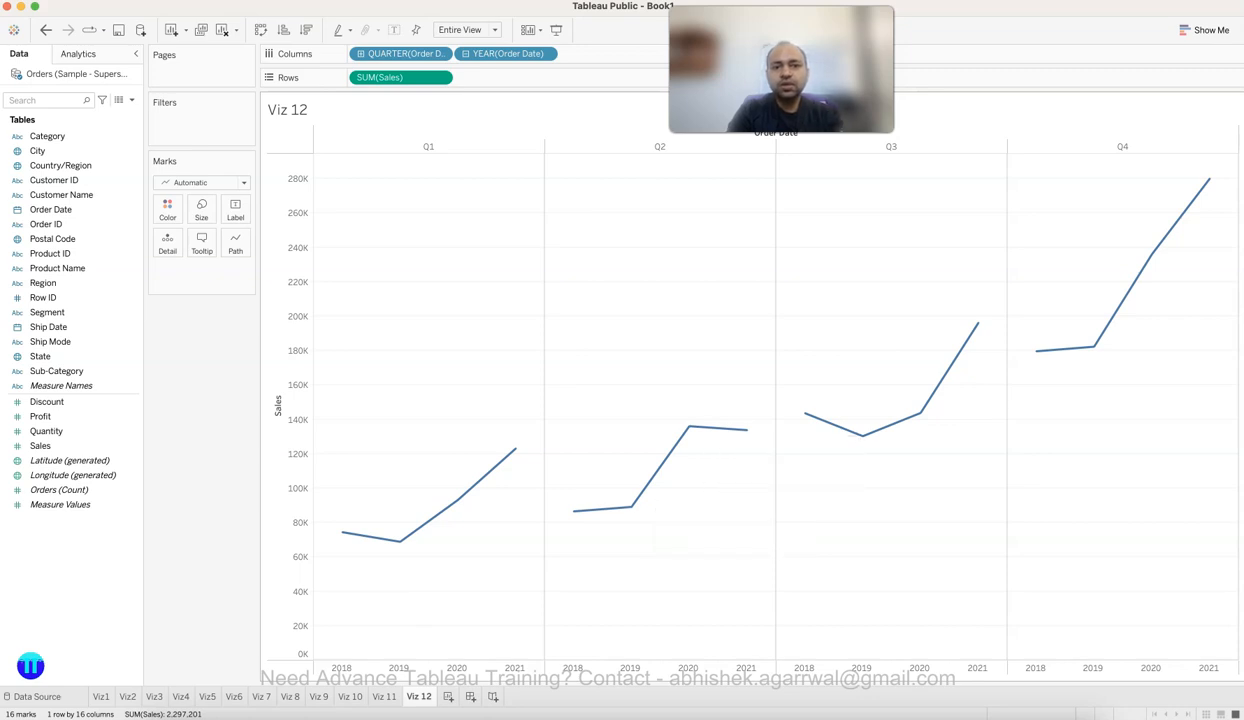
pyautogui.moveTo(400, 53); pyautogui.dragTo(570, 56)
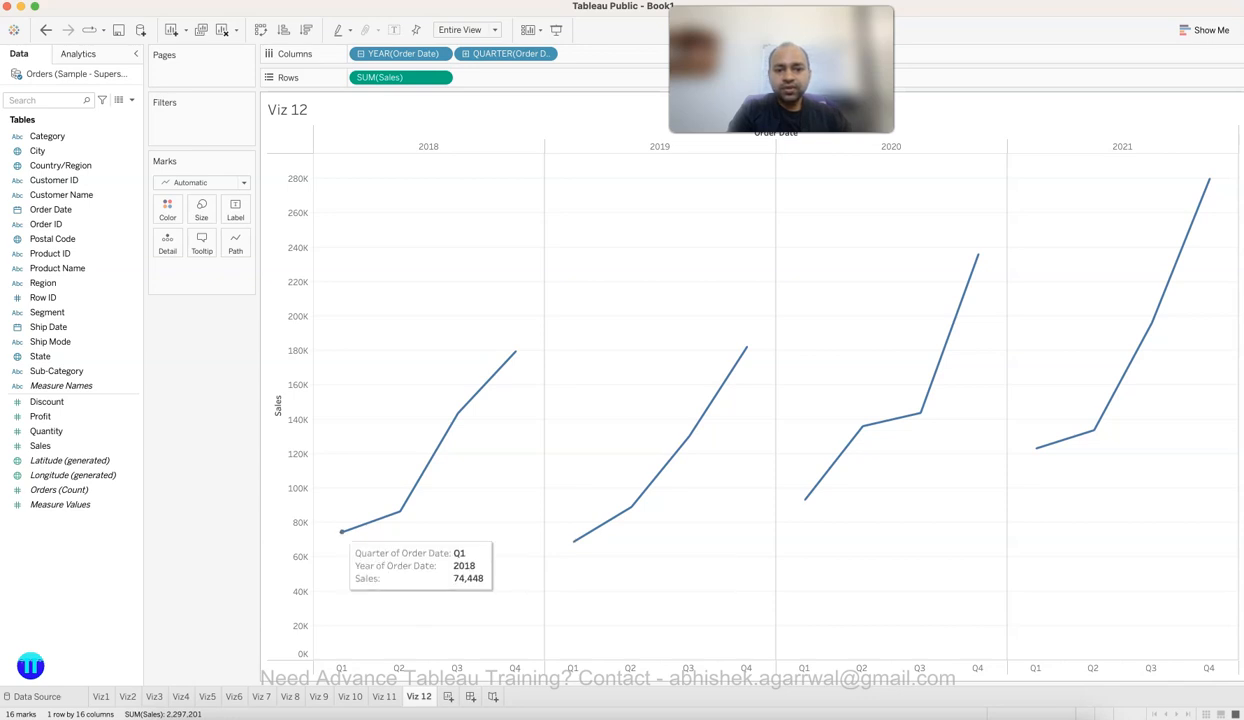
# Step: Move Year of Order Date from Columns to Color and compare the quarterly sales lines of 2018 to 2021
pyautogui.moveTo(805, 498)
pyautogui.moveTo(1036, 447)
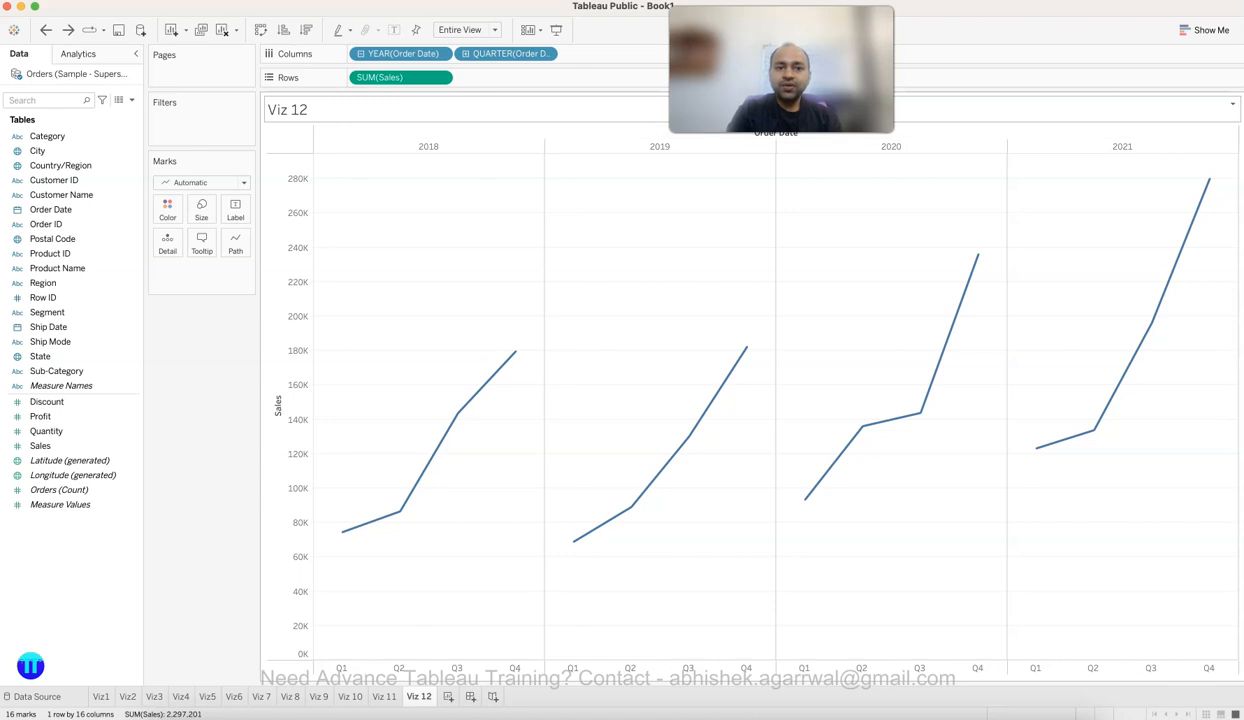
pyautogui.moveTo(425, 55); pyautogui.dragTo(167, 210)
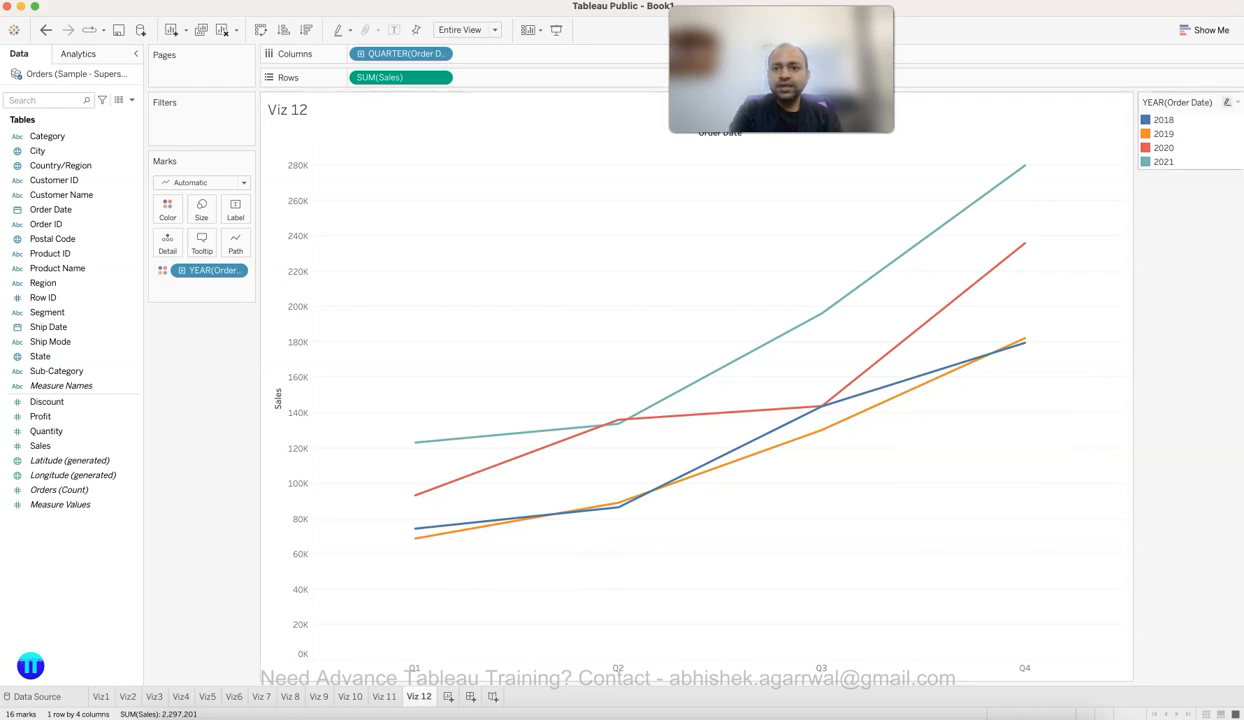
pyautogui.moveTo(420, 538)
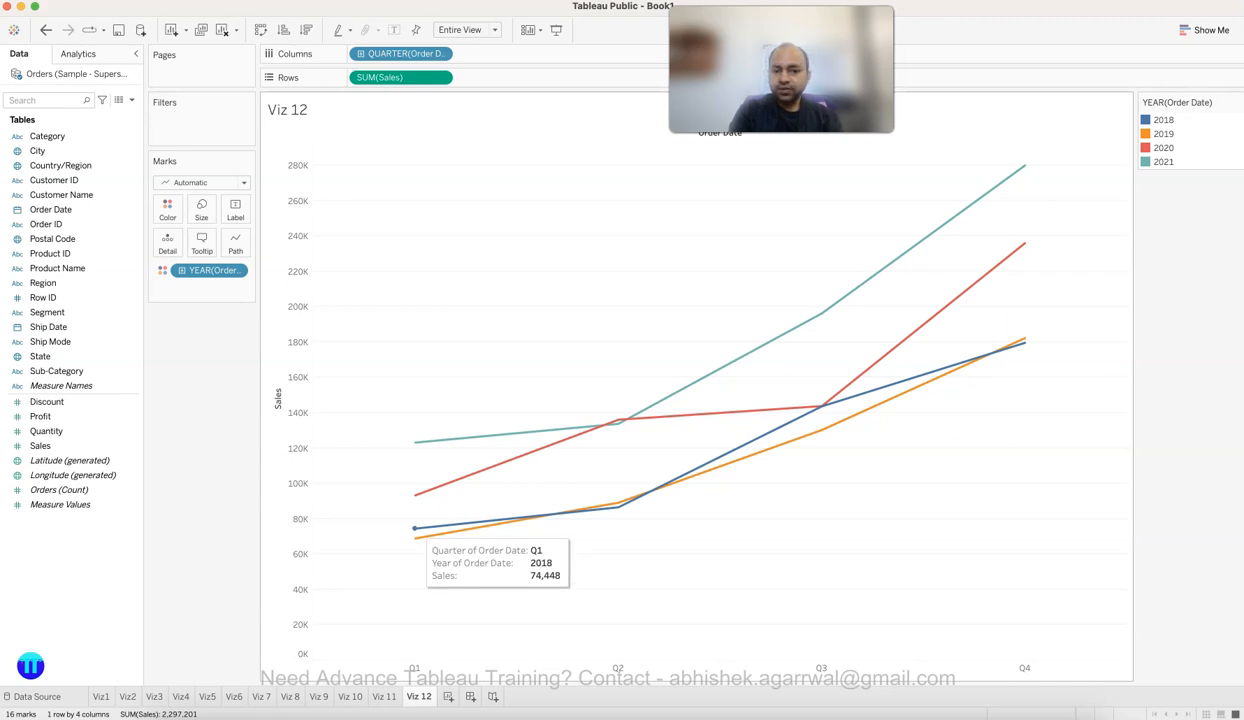
pyautogui.moveTo(415, 494)
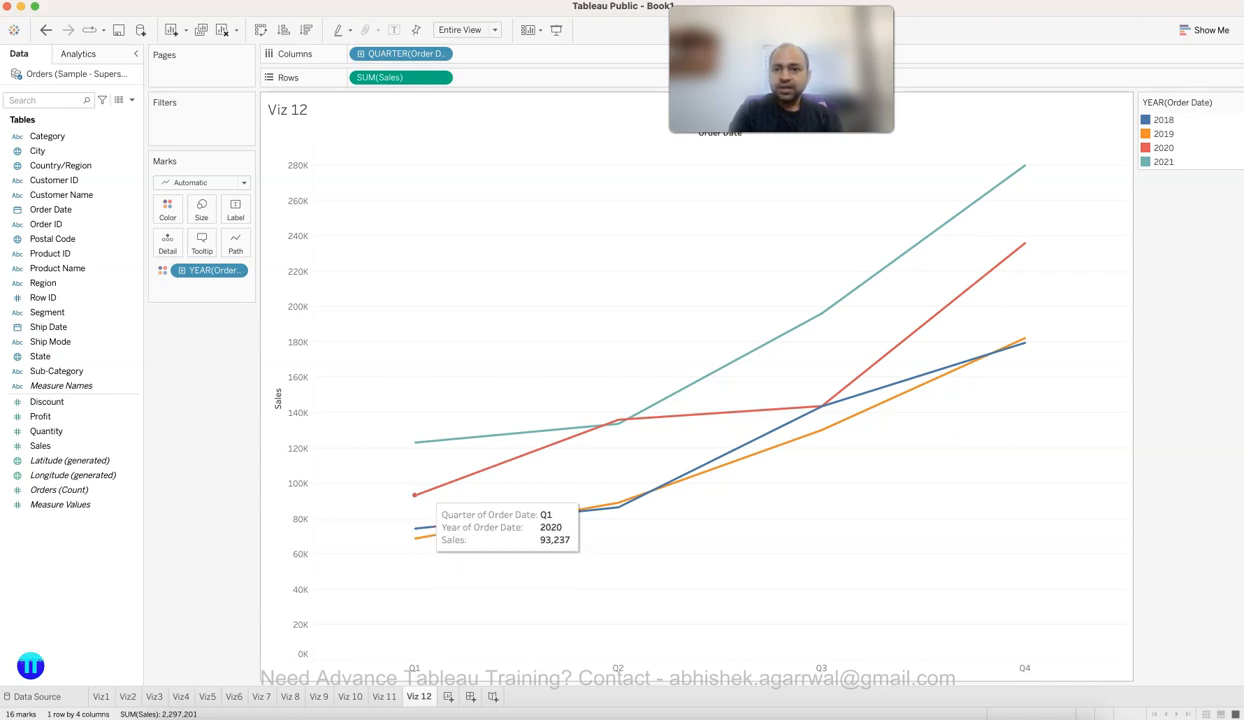
pyautogui.moveTo(415, 442)
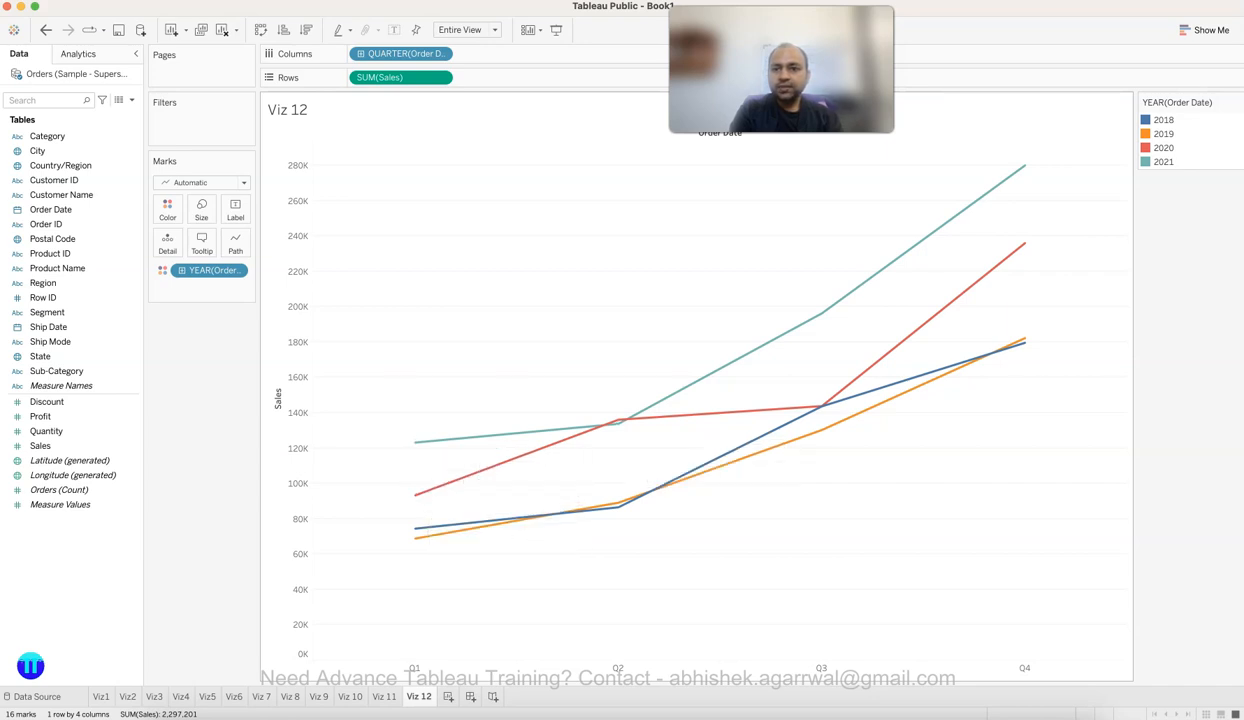
pyautogui.moveTo(617, 423)
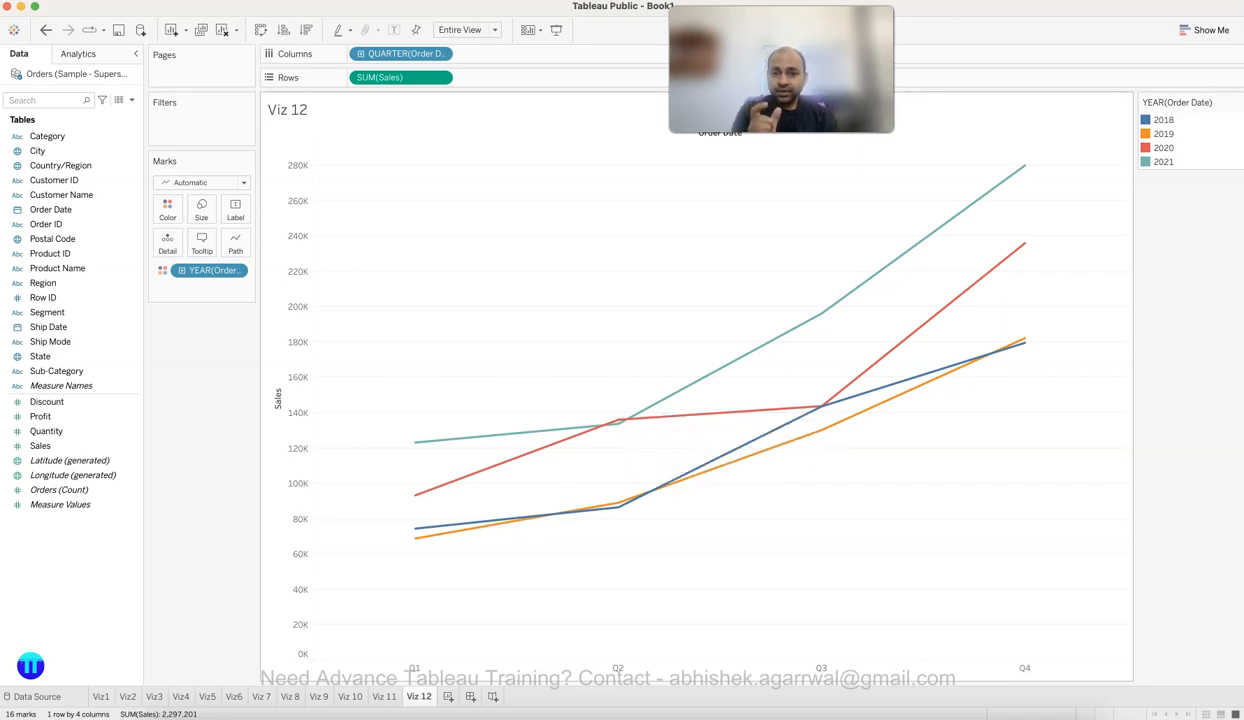
pyautogui.moveTo(618, 502)
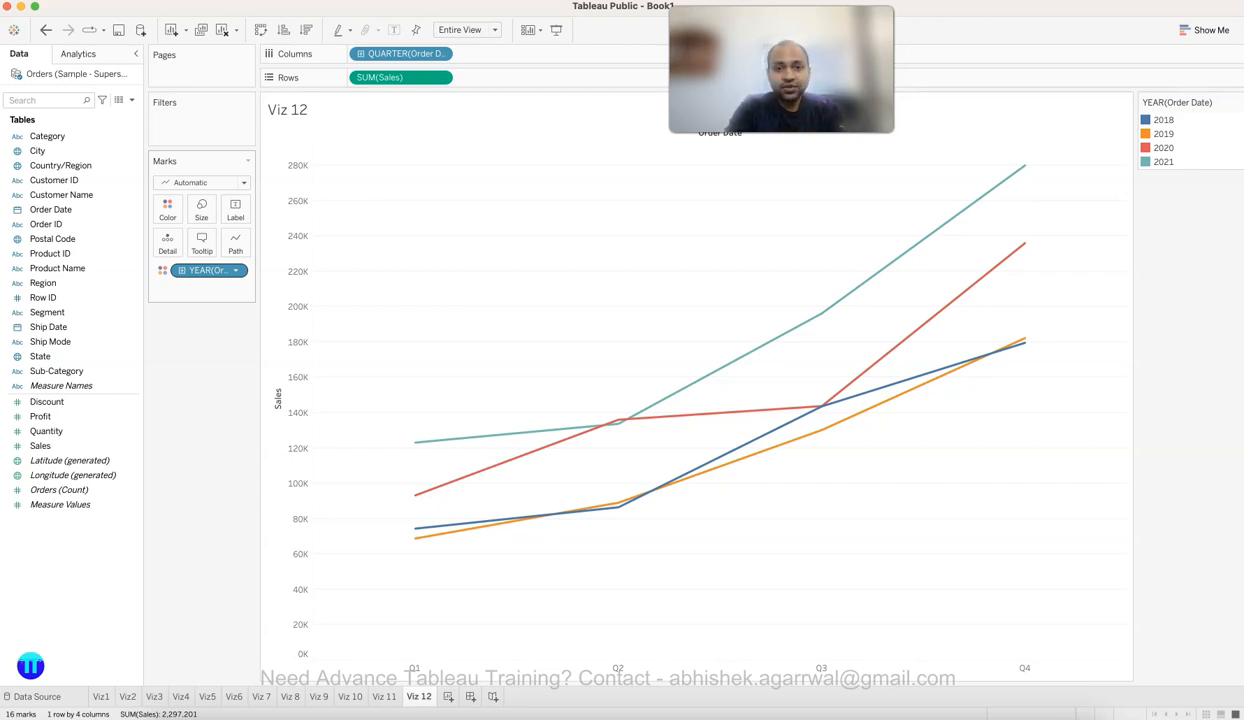
# Step: Switch to PowerPoint, recheck the question on quarterly sales trend changes, and go to the profit and sales trend question
pyautogui.press('super+Tab')
pyautogui.press('Down')
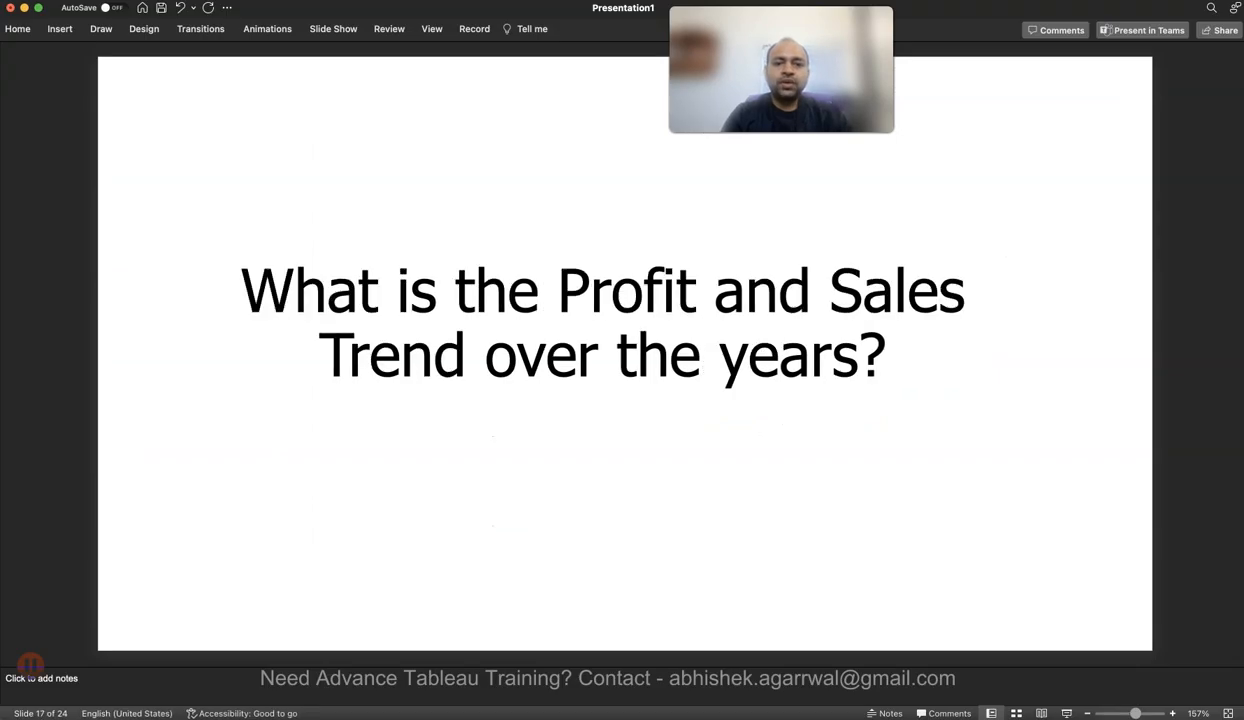
pyautogui.click(540, 290)
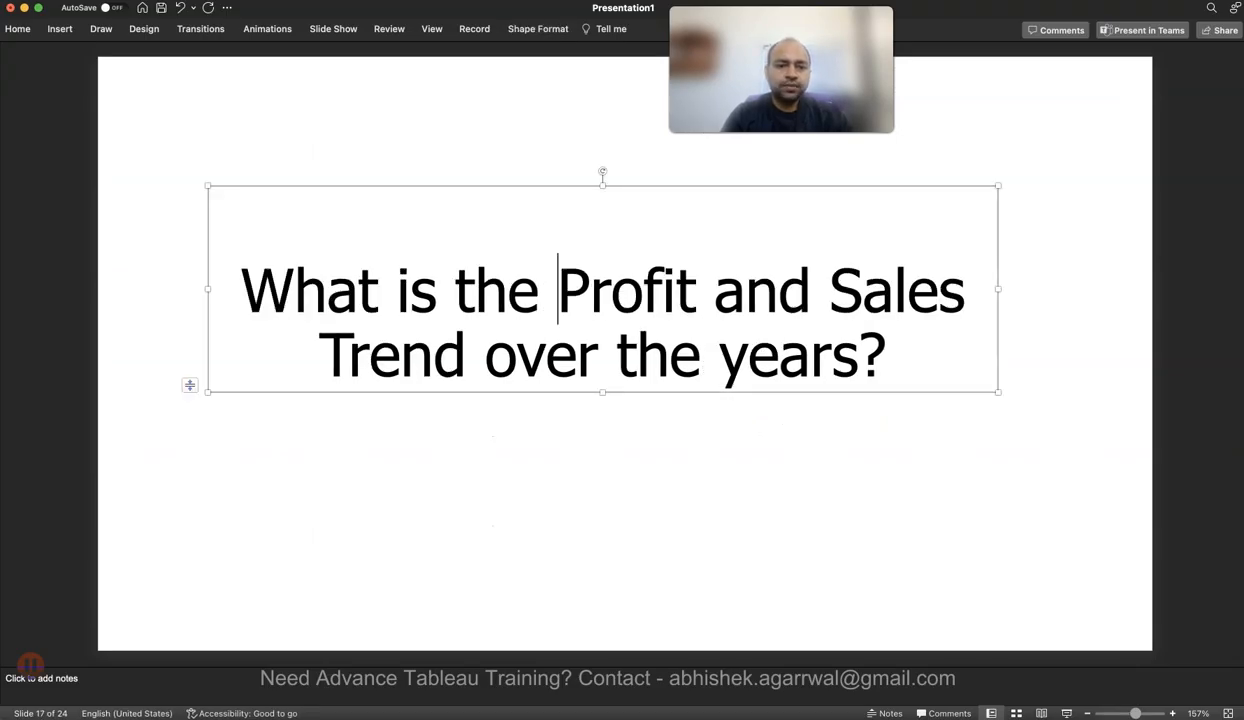
pyautogui.press('Escape')
pyautogui.press('Escape')
pyautogui.press('Up')
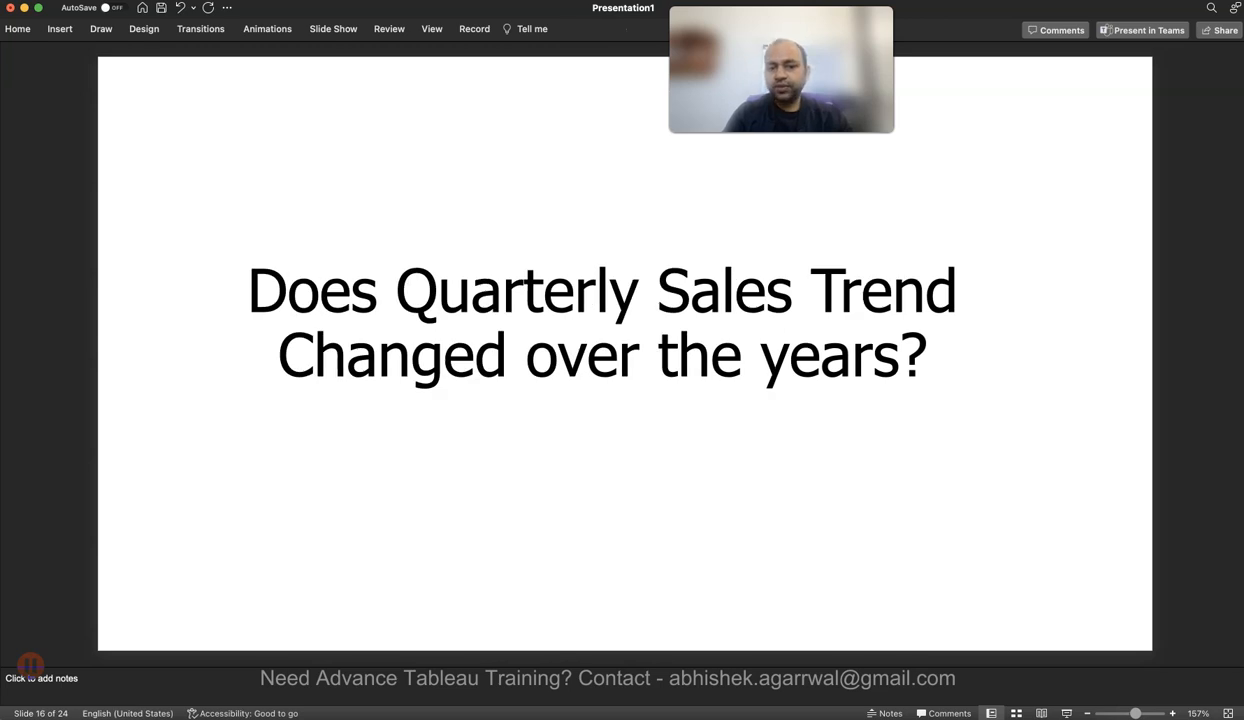
pyautogui.press('Down')
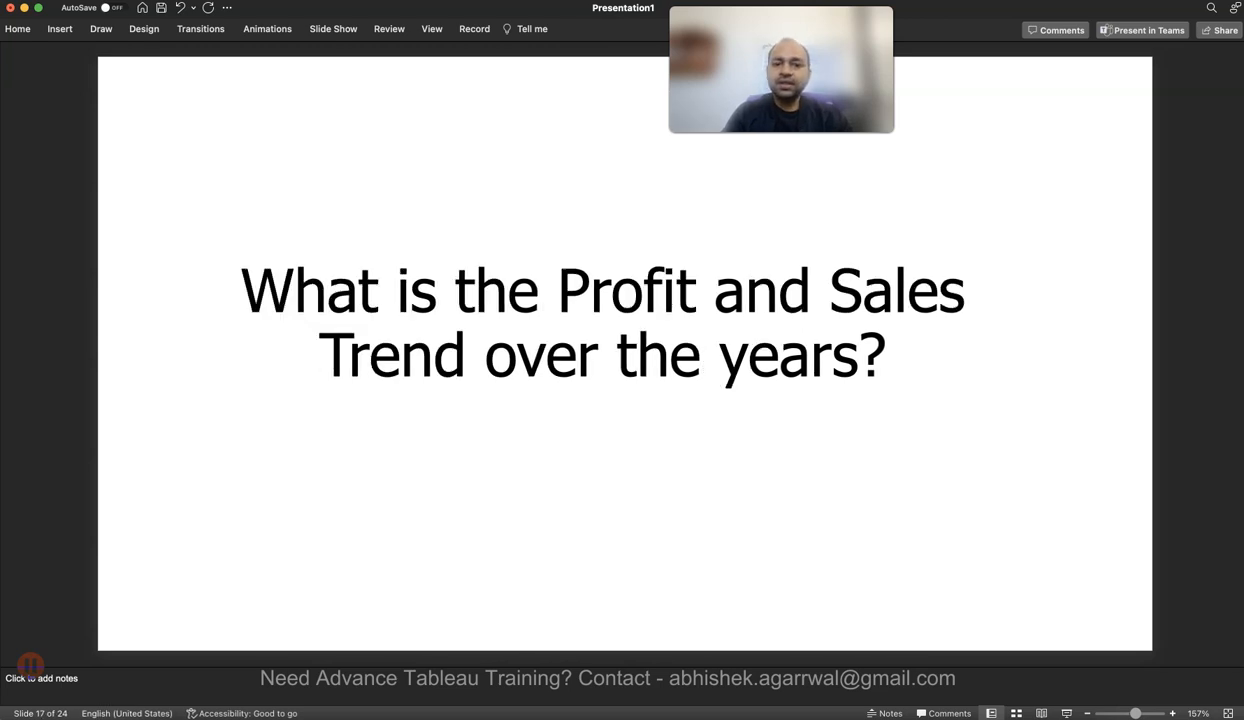
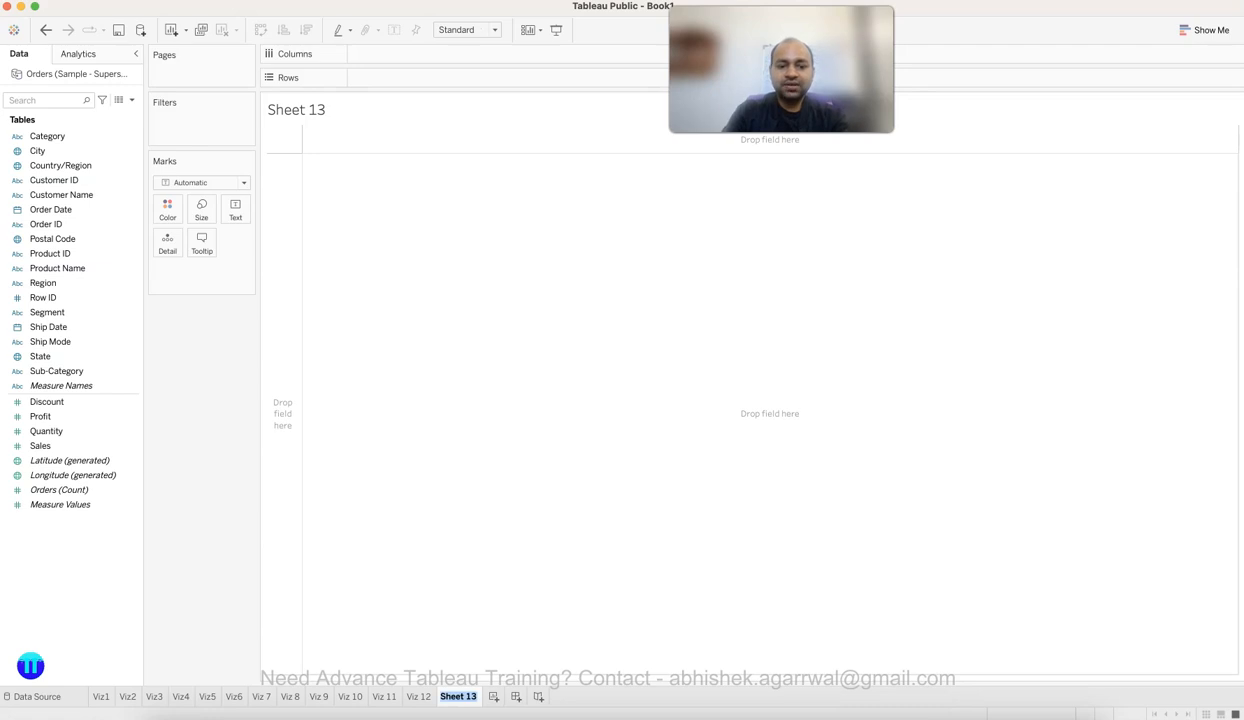
# Step: Name the new worksheet Viz 13 and dismiss the low battery notification
pyautogui.write('3')
pyautogui.press('Return')
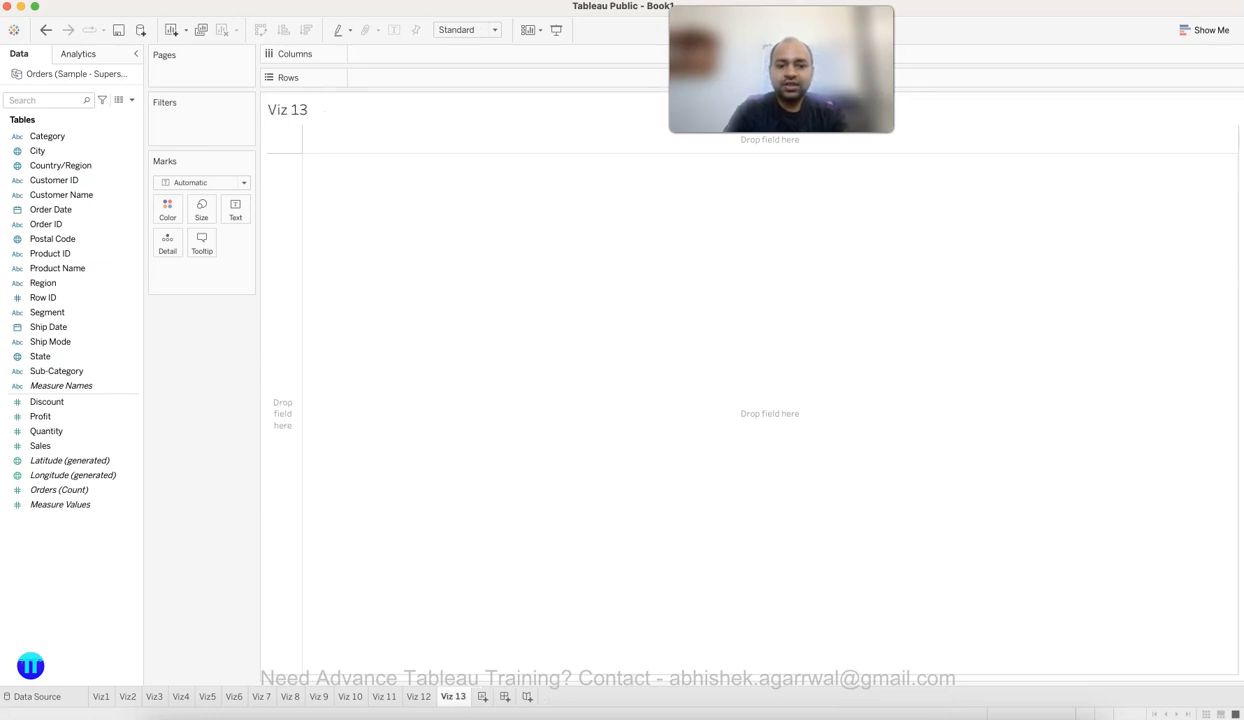
pyautogui.moveTo(1110, 34)
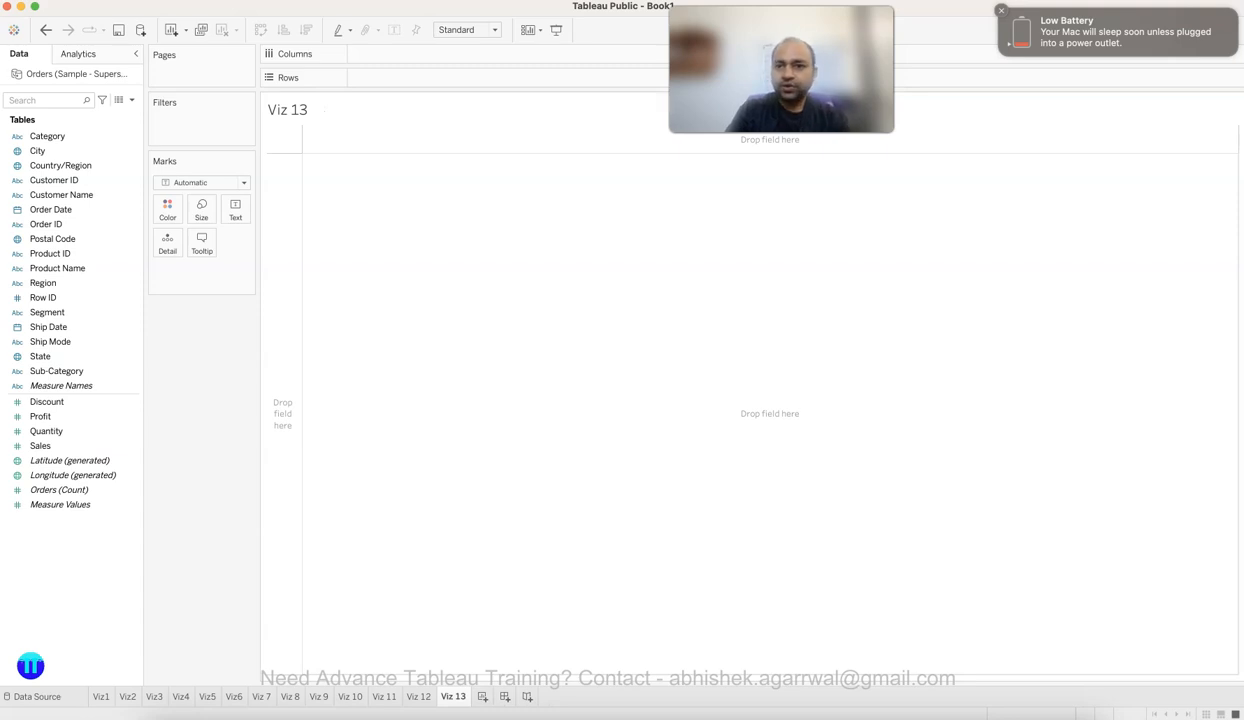
pyautogui.click(1001, 11)
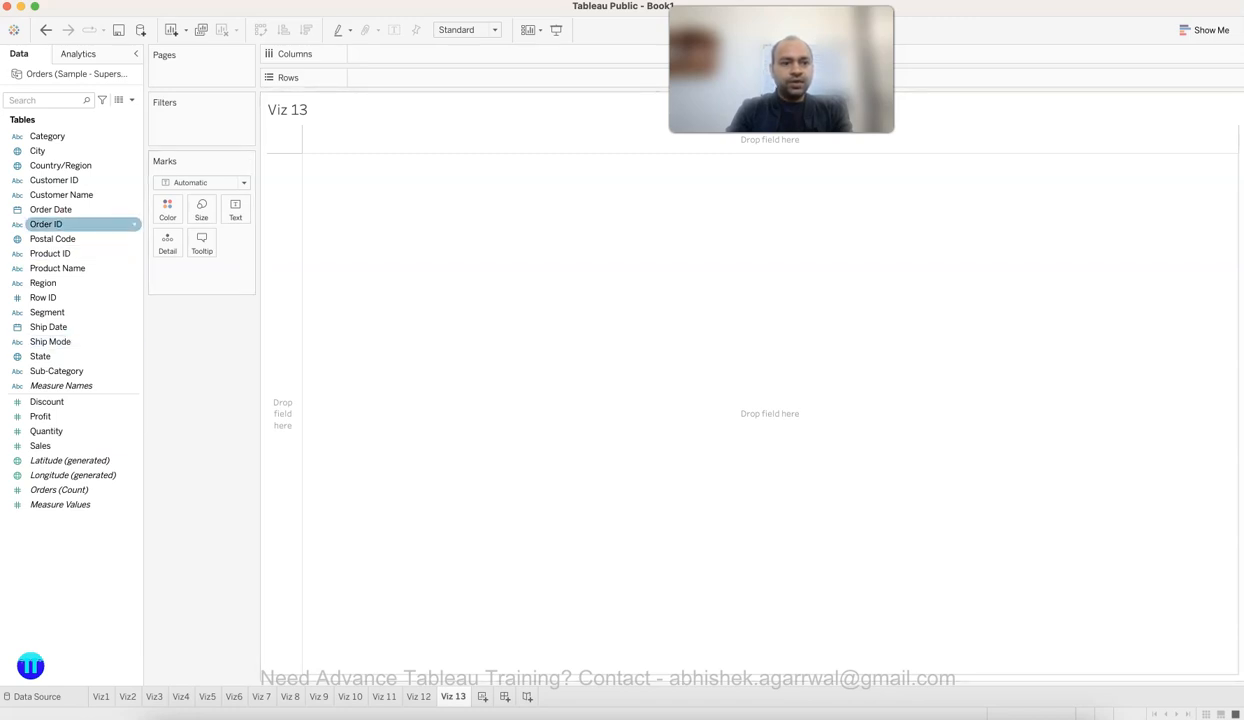
# Step: Plot Sales and Profit as separate line charts by Year of Order Date, fitted to Entire View
pyautogui.moveTo(50, 209); pyautogui.dragTo(378, 53)
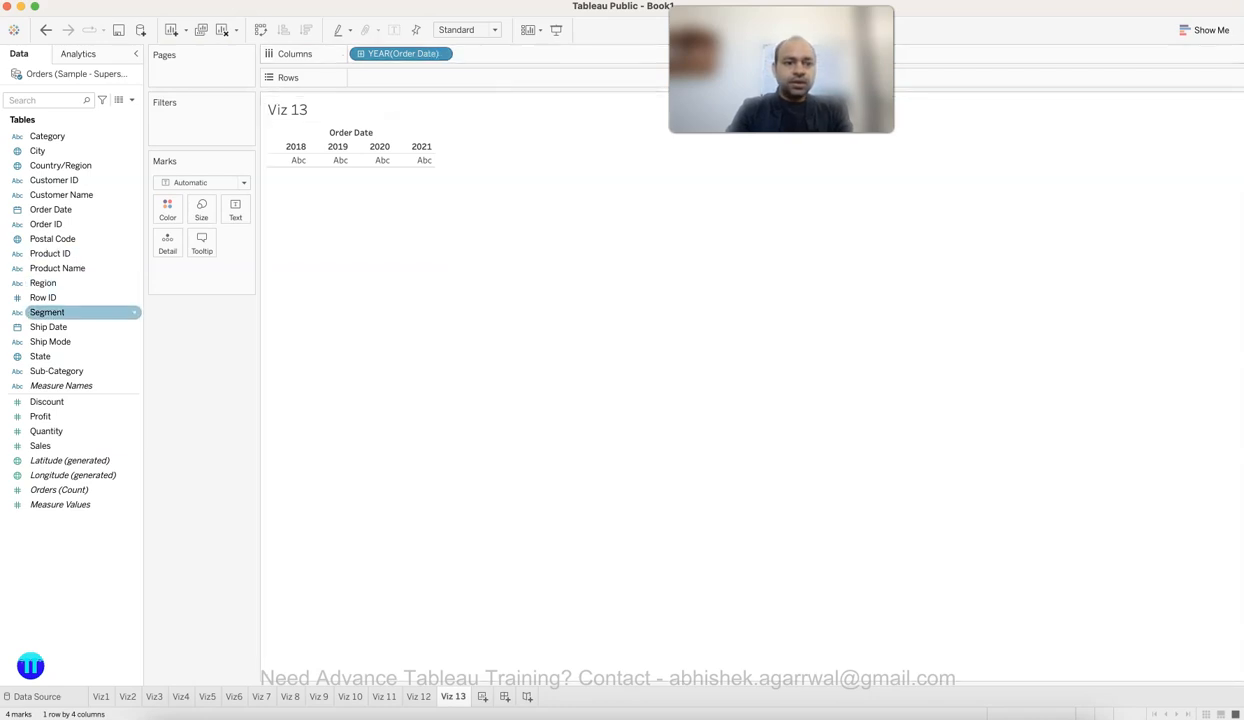
pyautogui.moveTo(40, 445); pyautogui.dragTo(370, 78)
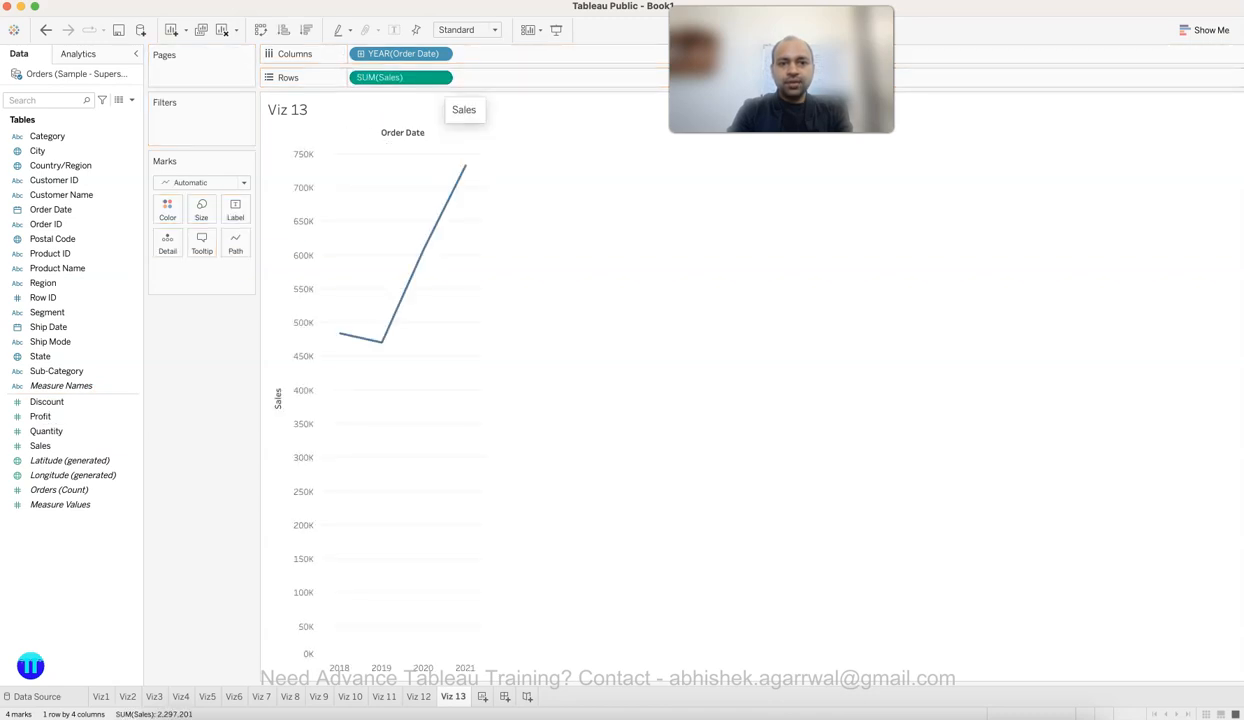
pyautogui.click(466, 29)
pyautogui.click(457, 77)
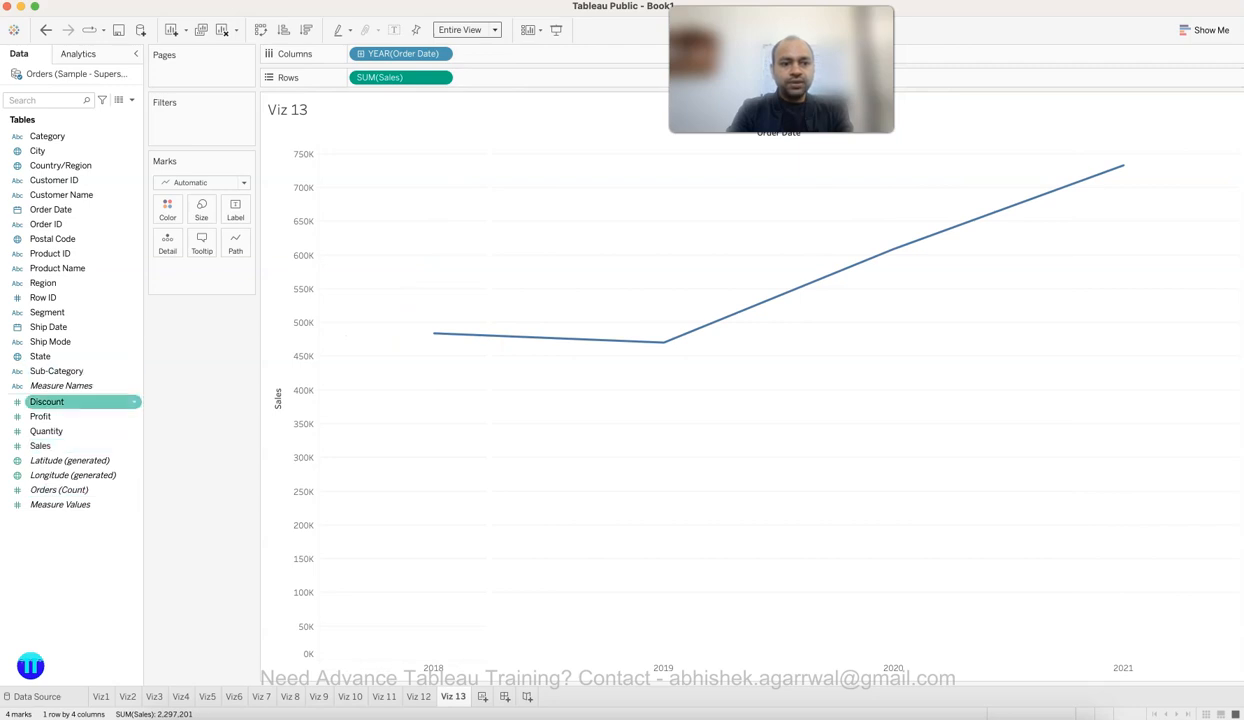
pyautogui.moveTo(40, 416); pyautogui.dragTo(480, 78)
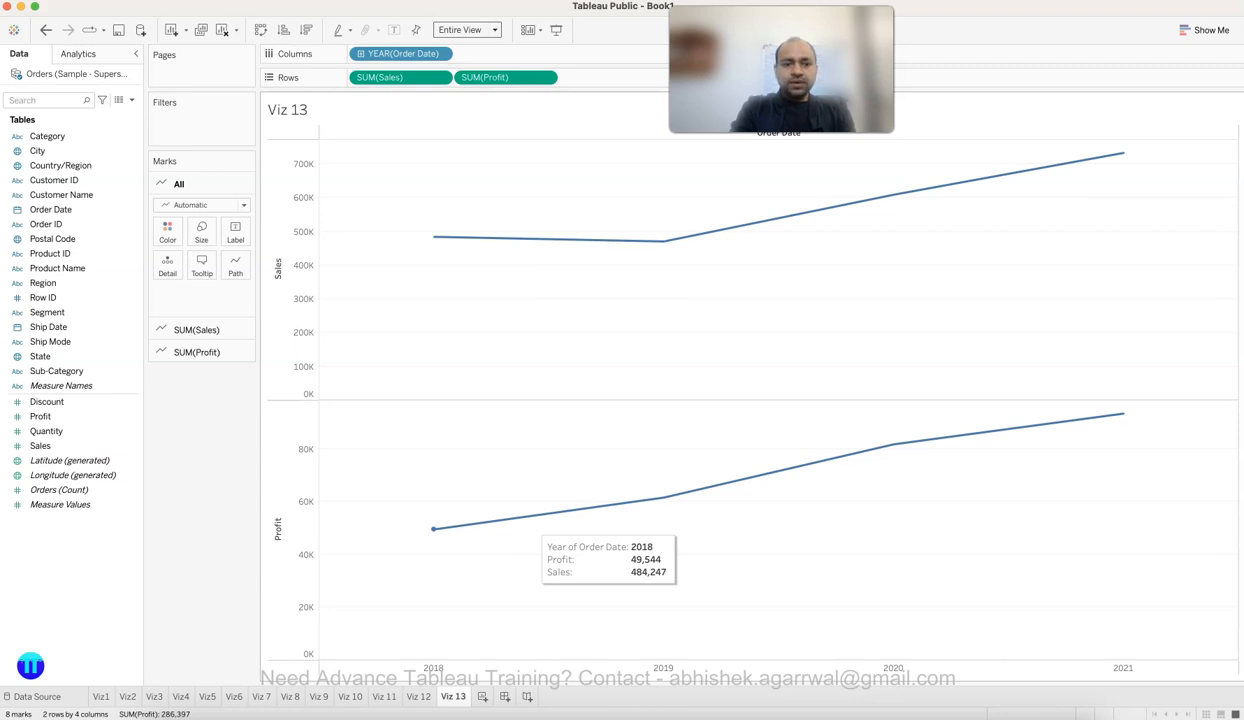
# Step: Color only the Profit line orange
pyautogui.click(235, 232)
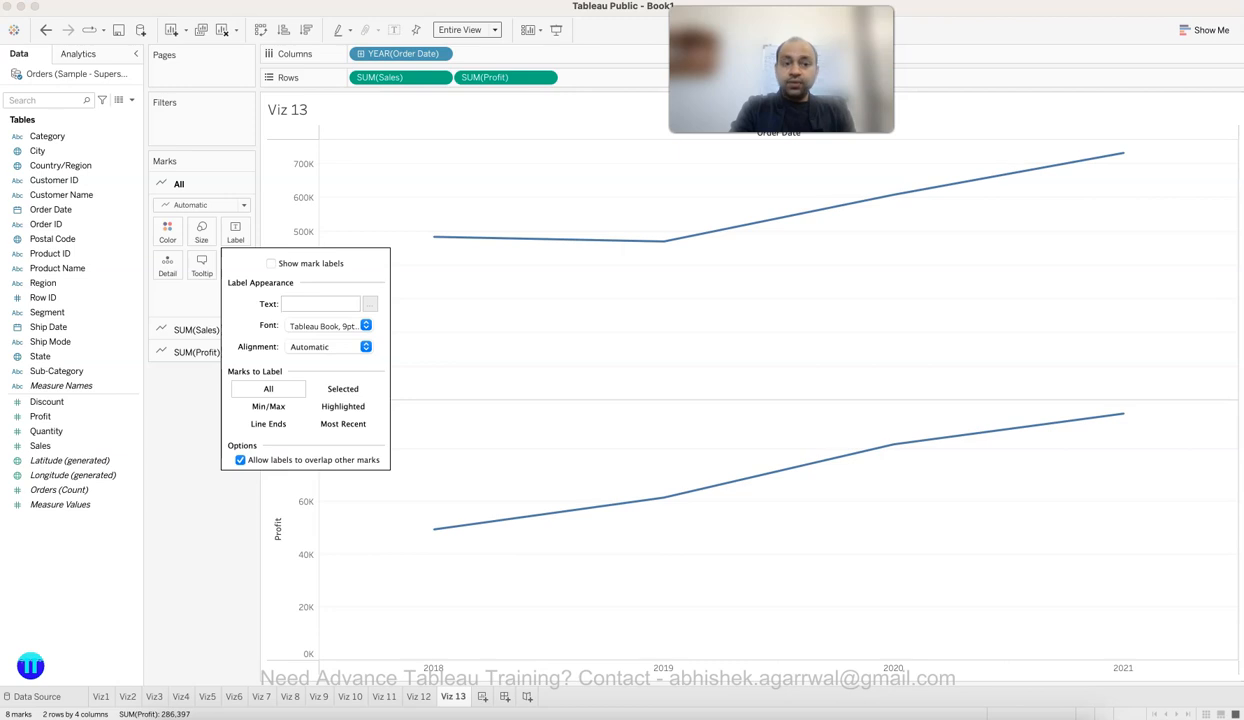
pyautogui.press('Escape')
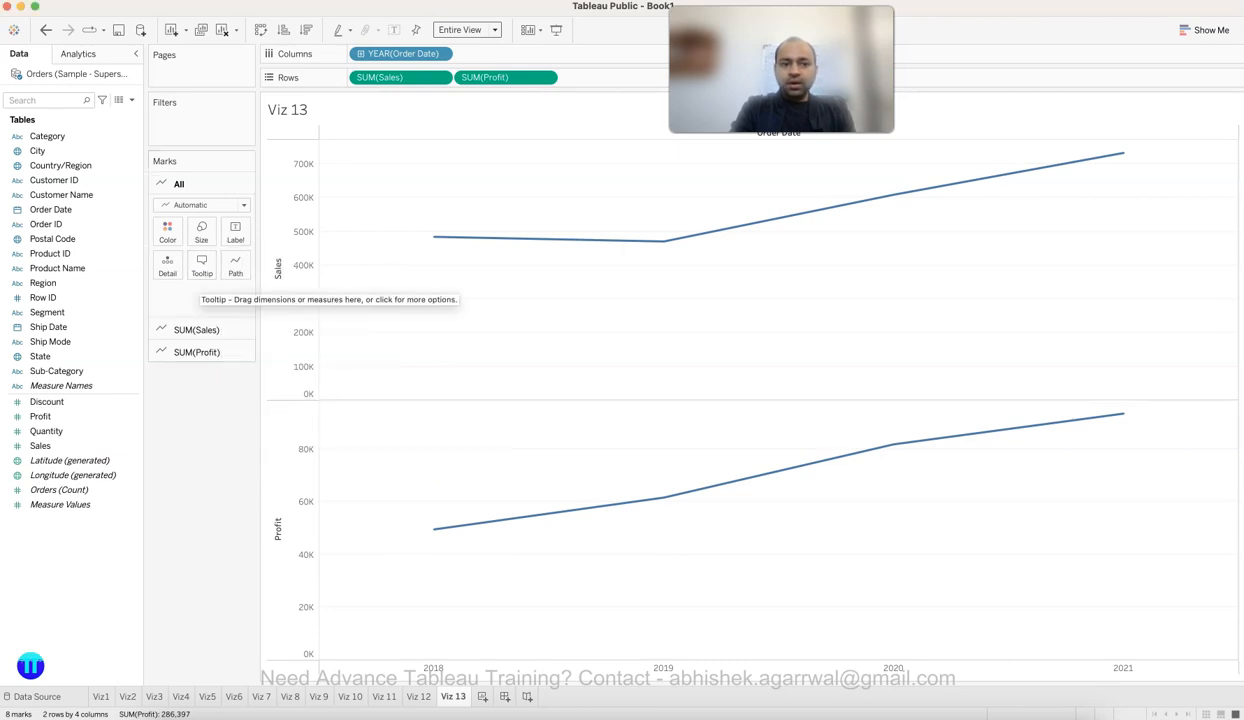
pyautogui.click(196, 330)
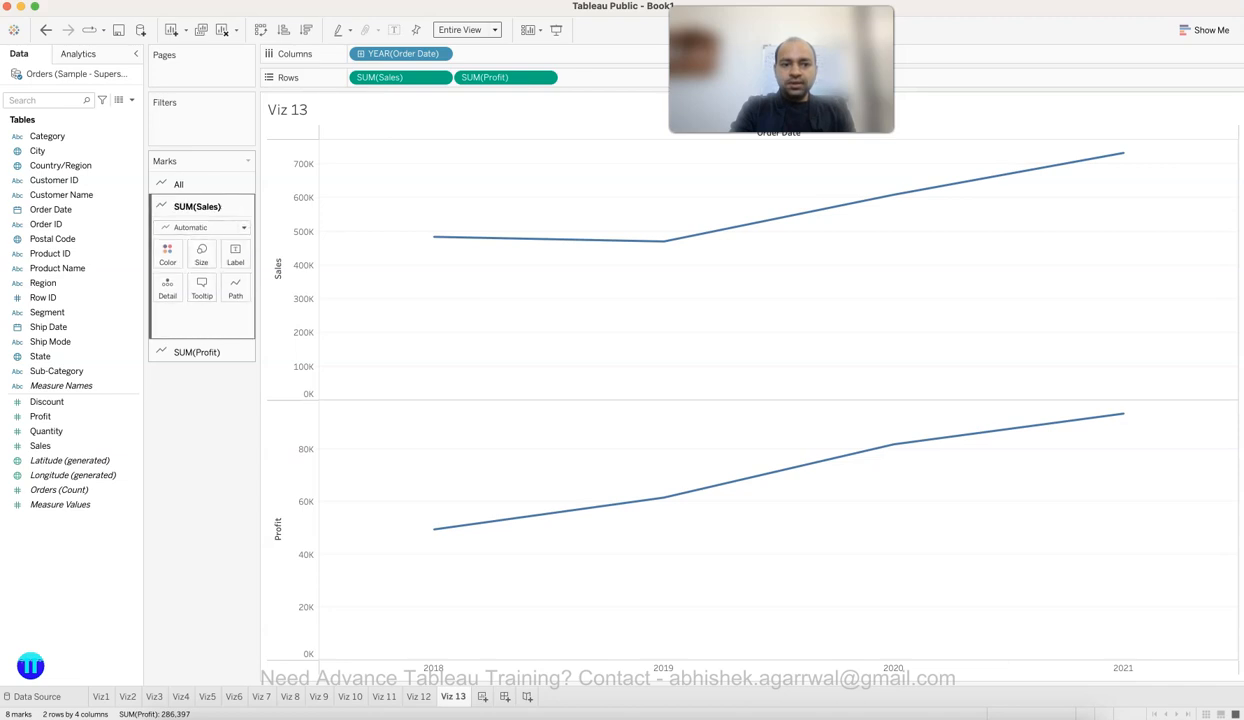
pyautogui.click(196, 352)
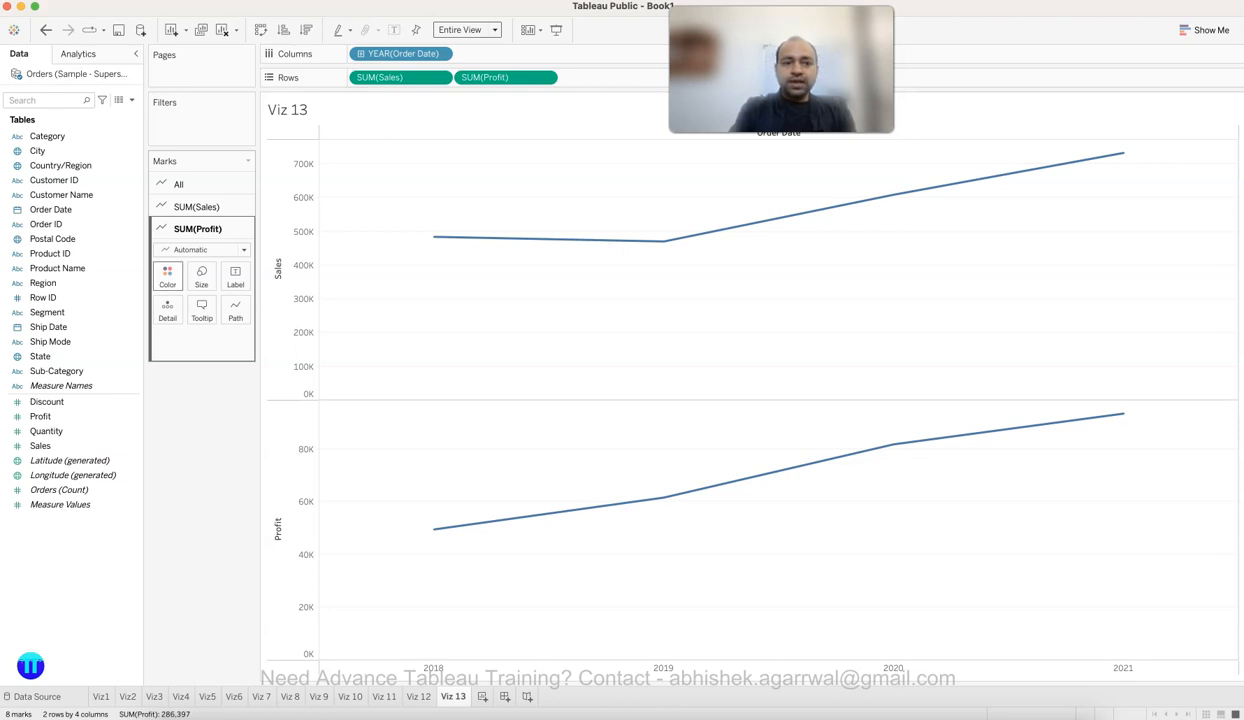
pyautogui.click(167, 277)
pyautogui.click(203, 320)
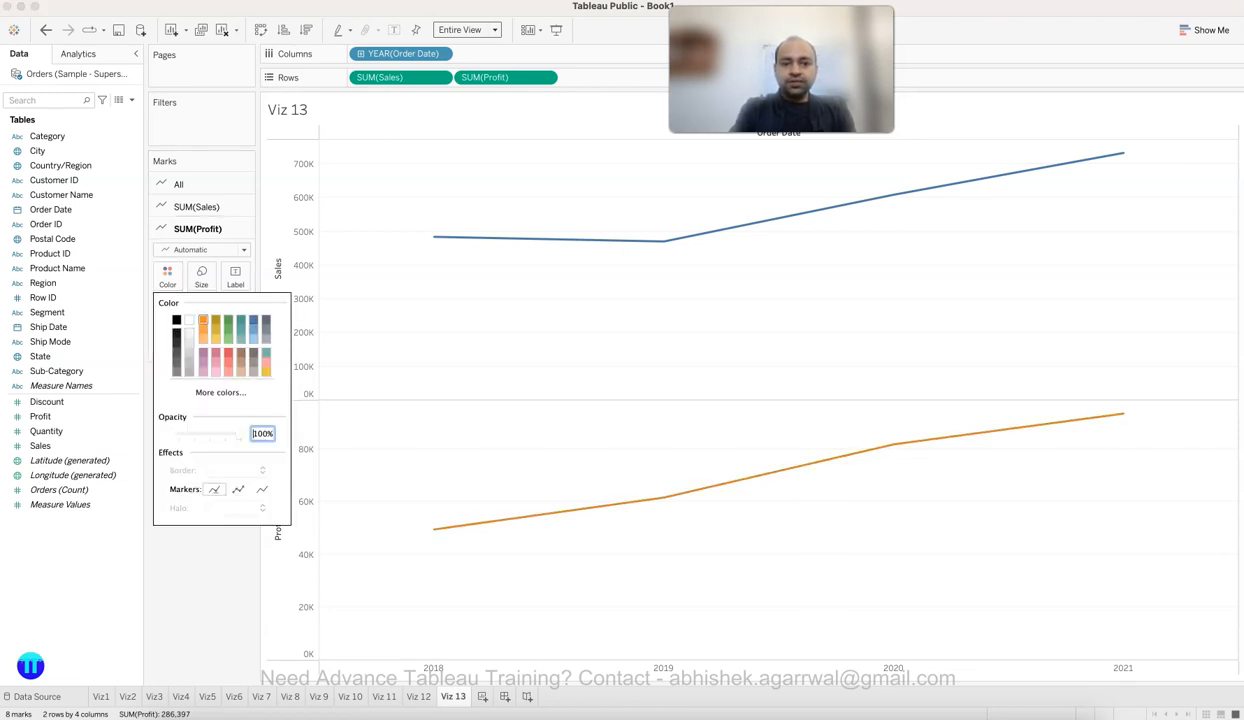
# Step: Color only the Sales line green
pyautogui.click(197, 207)
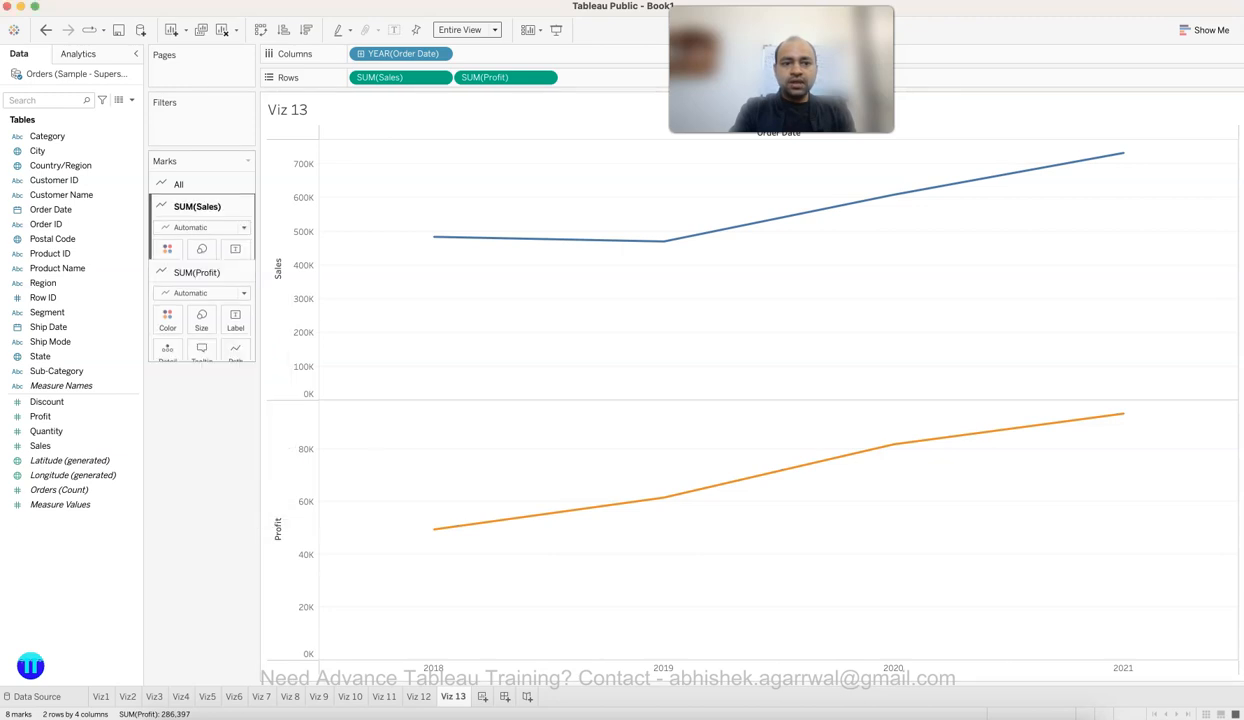
pyautogui.click(167, 252)
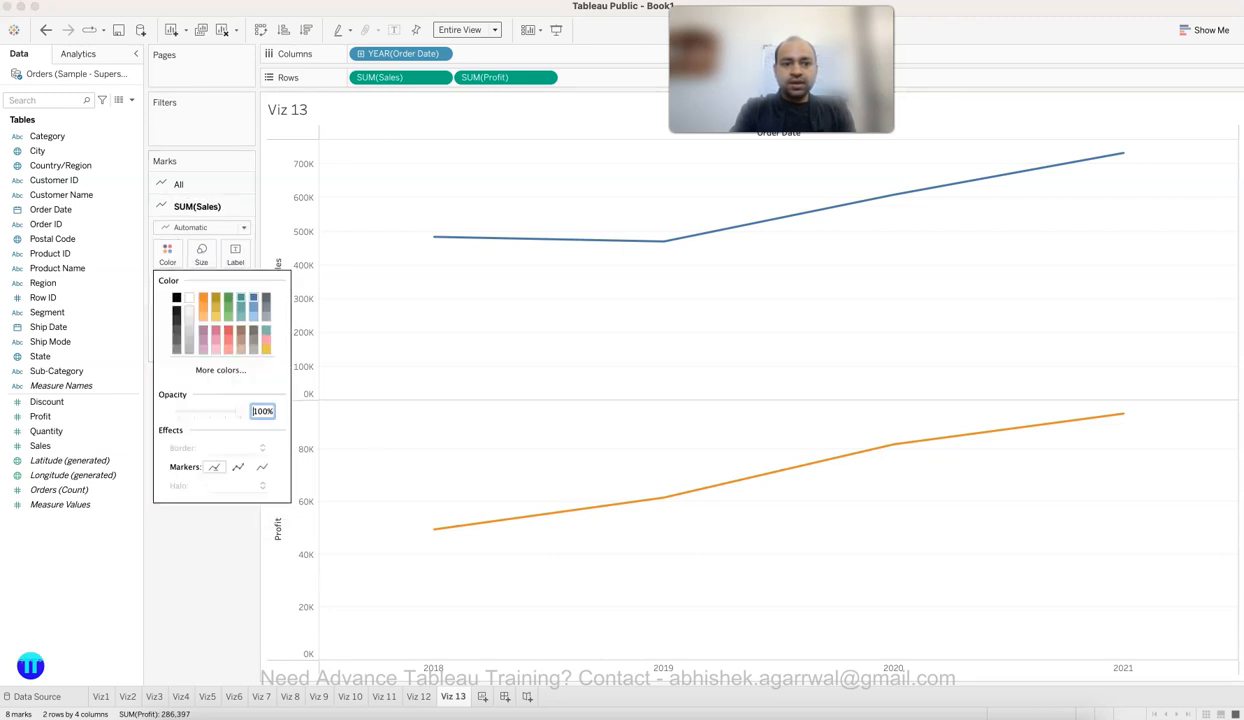
pyautogui.click(228, 298)
pyautogui.press('Escape')
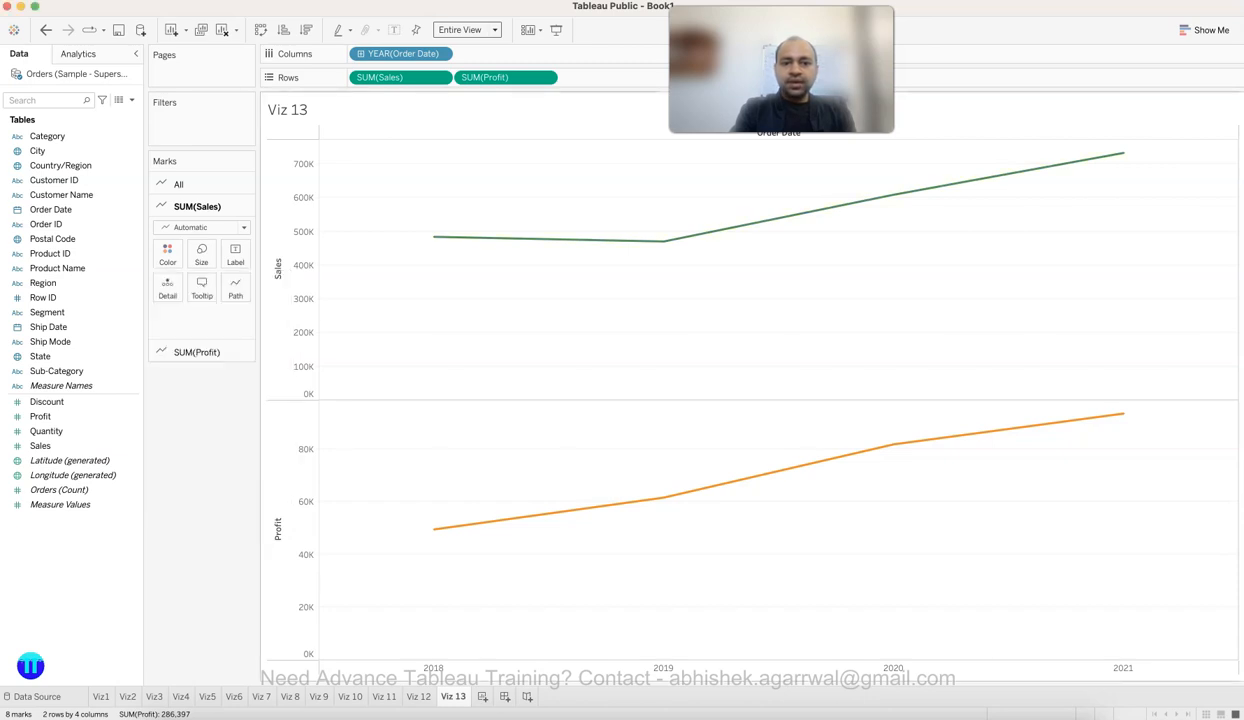
# Step: Make the Sales line much thicker and adjust the Profit line's thickness separately
pyautogui.click(201, 254)
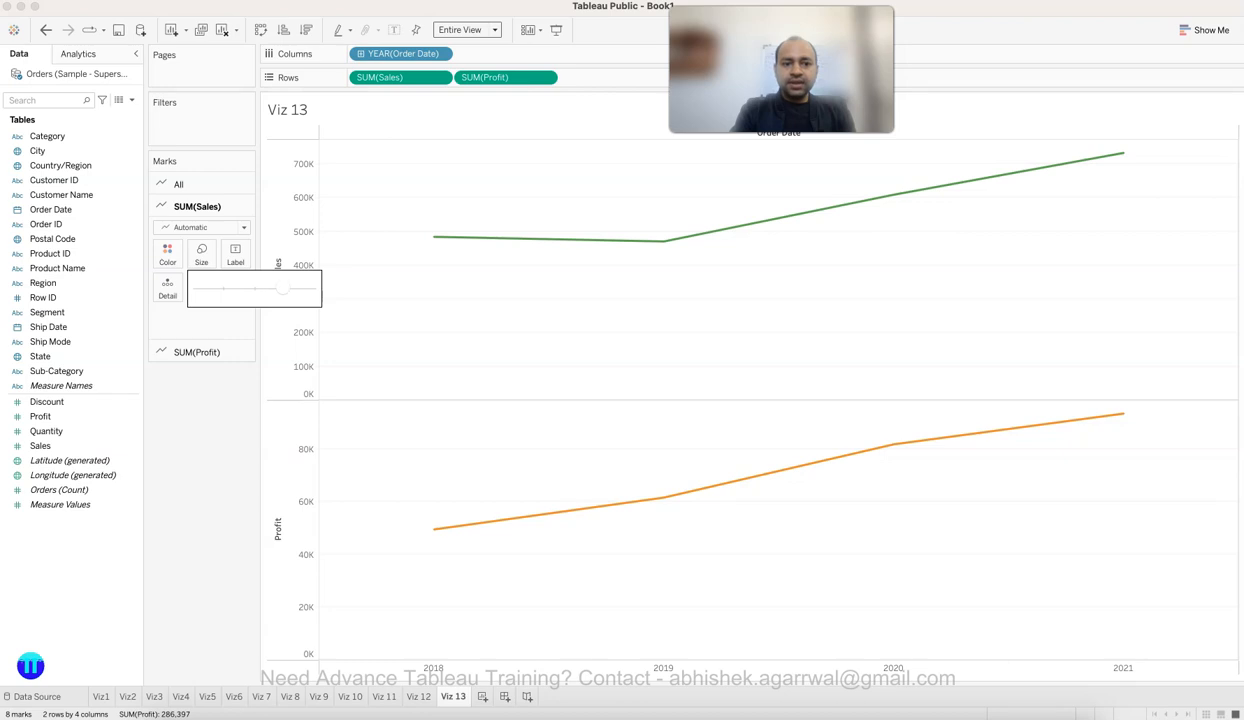
pyautogui.moveTo(283, 288); pyautogui.dragTo(305, 288)
pyautogui.click(196, 352)
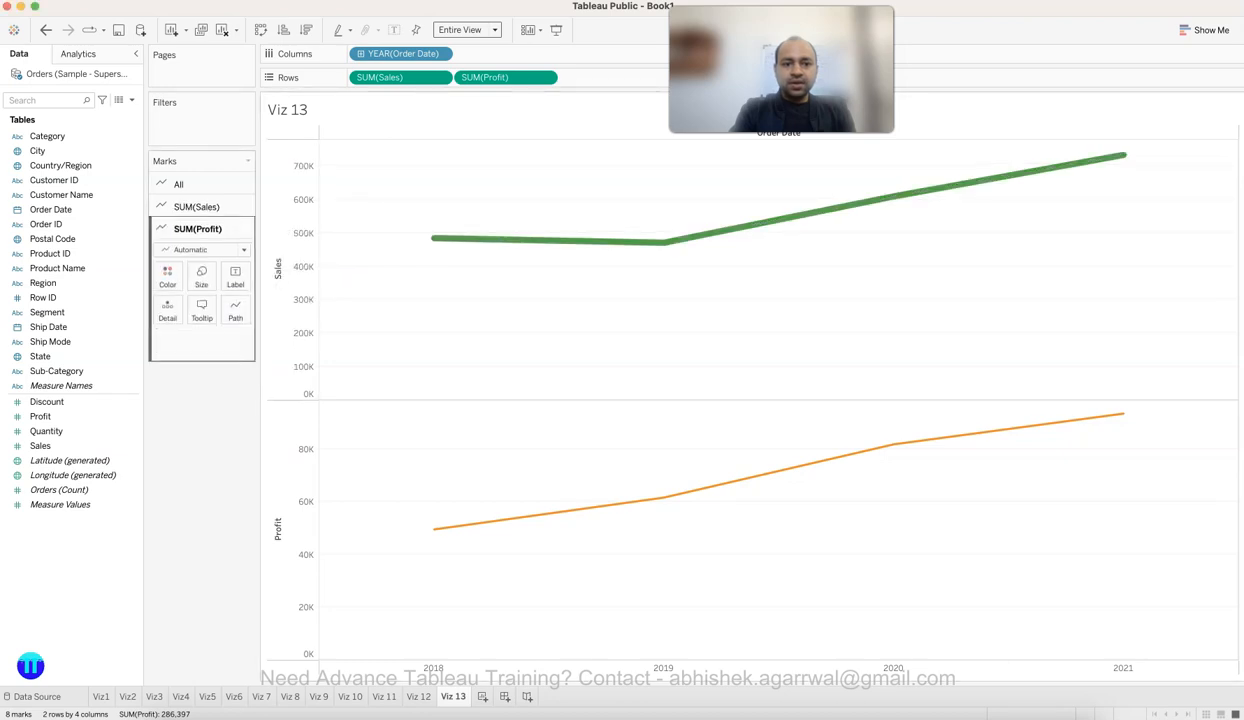
pyautogui.click(201, 277)
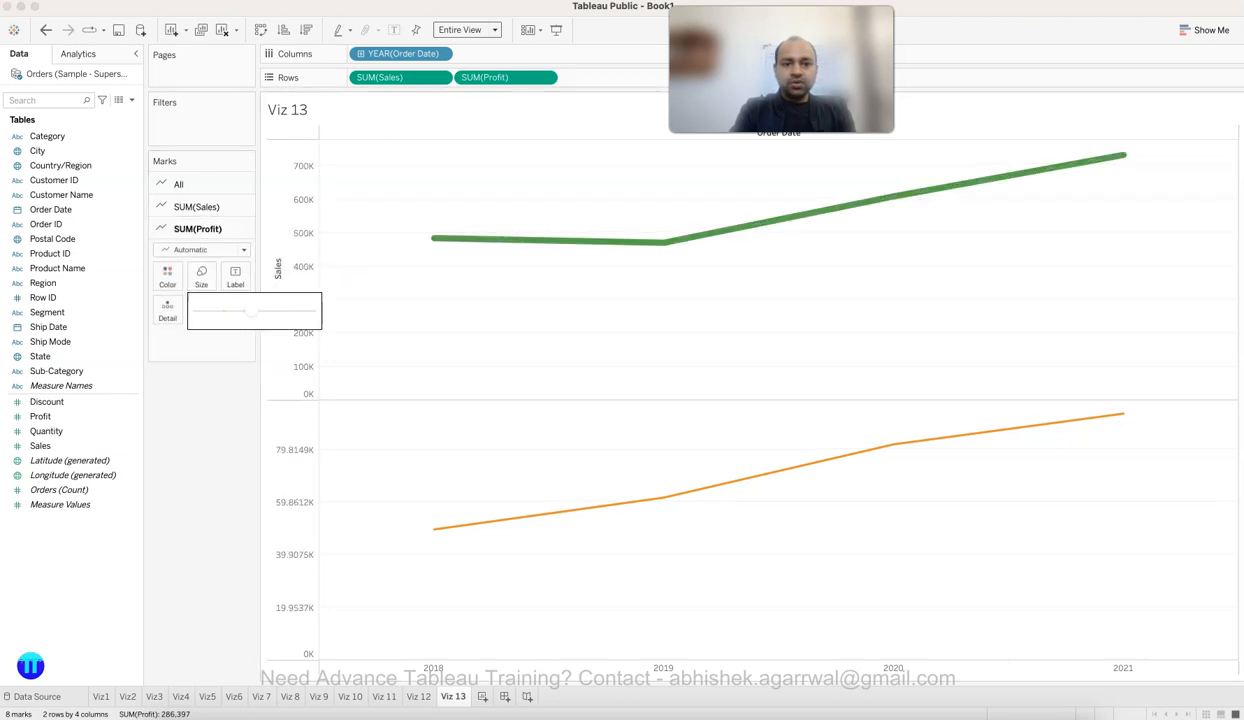
pyautogui.moveTo(250, 310)
pyautogui.mouseDown()
pyautogui.moveTo(222, 310)
pyautogui.moveTo(250, 310)
pyautogui.mouseUp()
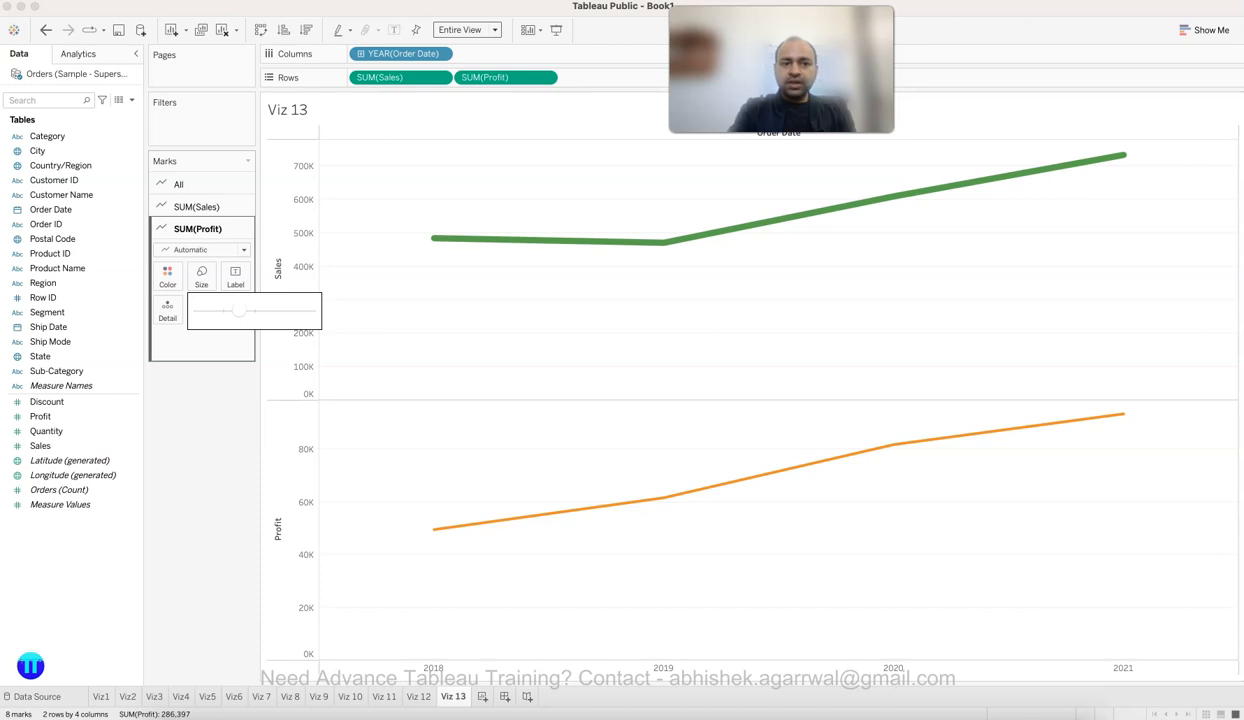
pyautogui.click(208, 344)
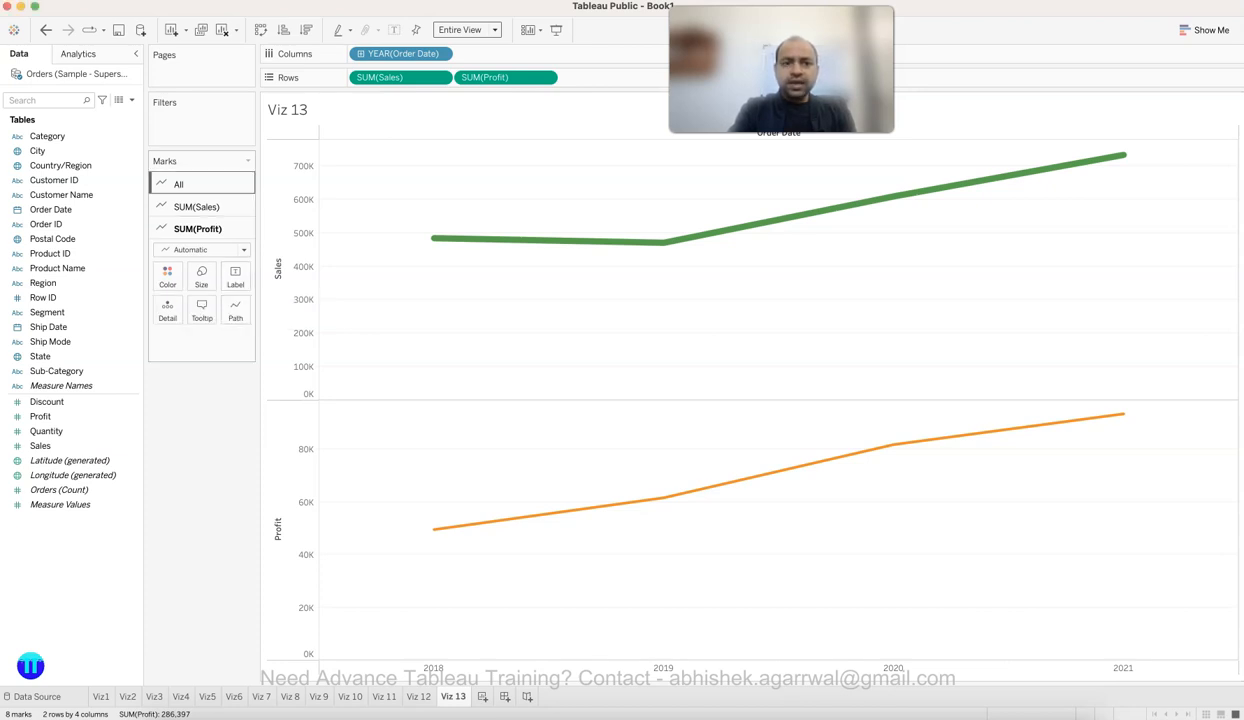
# Step: Adjust the mark size for all measures together so the Sales and Profit lines are equally thin
pyautogui.click(200, 184)
pyautogui.click(201, 230)
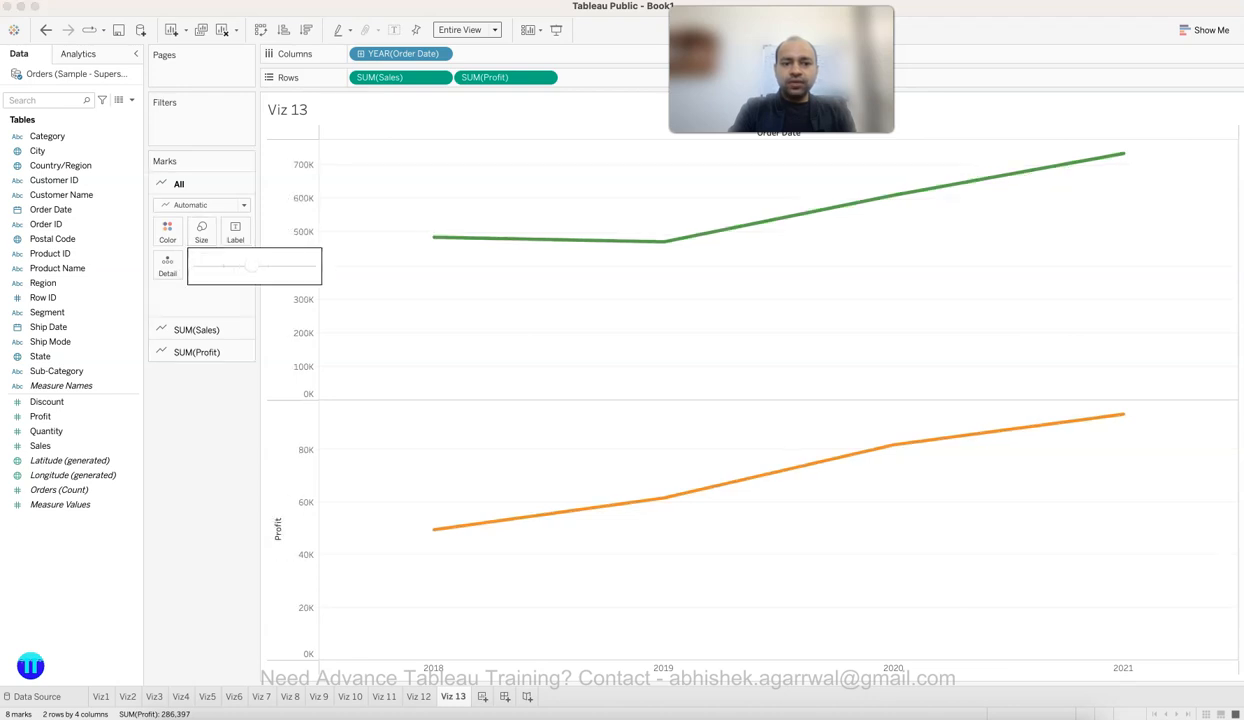
pyautogui.moveTo(223, 266); pyautogui.dragTo(255, 267)
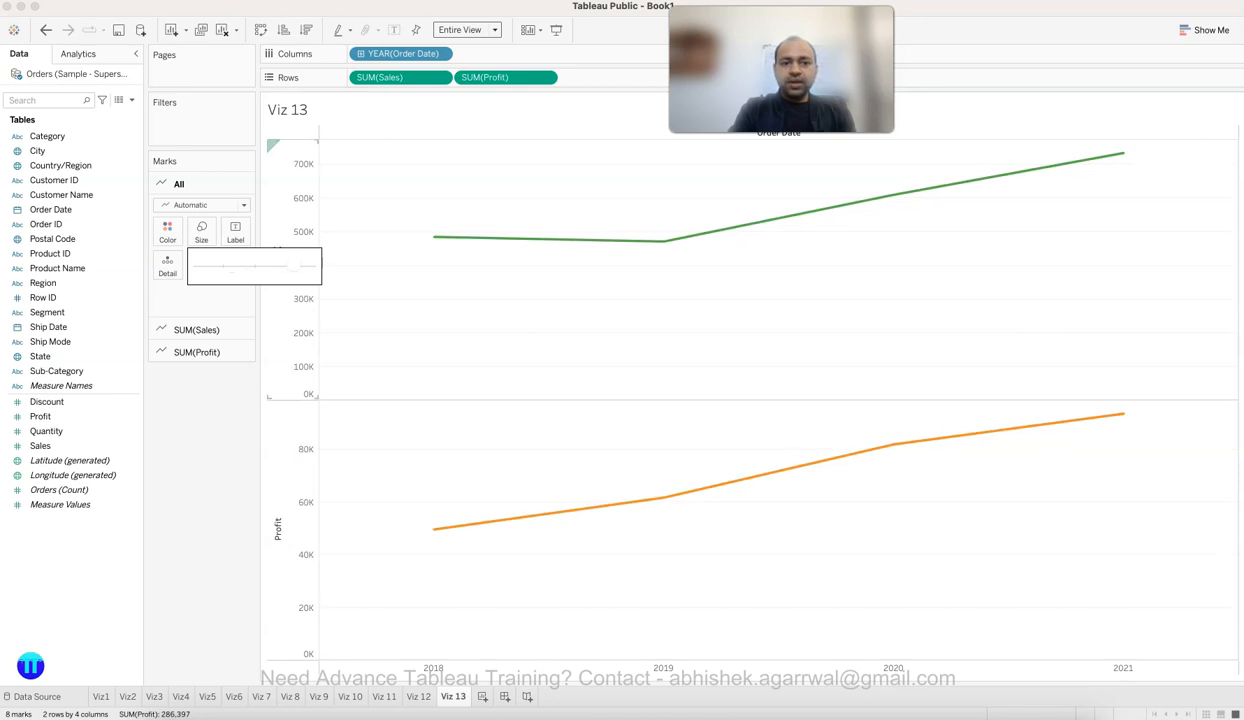
pyautogui.moveTo(293, 266); pyautogui.dragTo(228, 266)
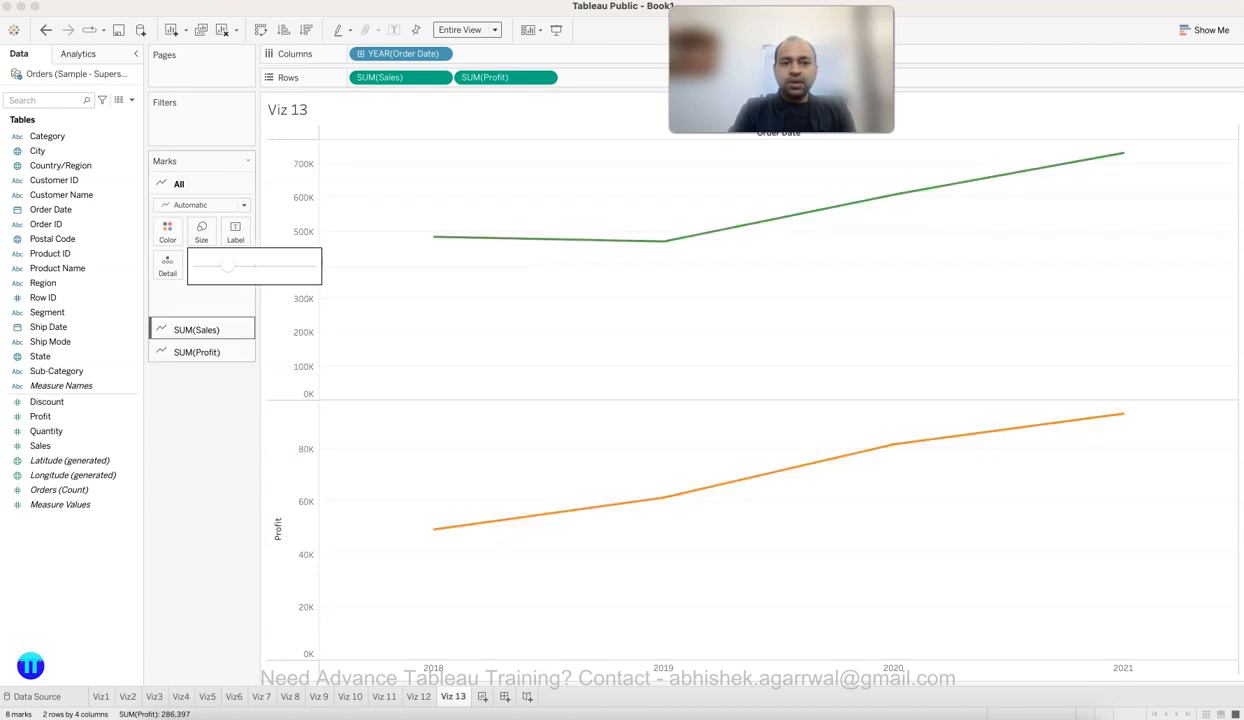
# Step: Show mark labels on both the Sales and Profit lines
pyautogui.click(235, 231)
pyautogui.click(270, 263)
pyautogui.click(438, 275)
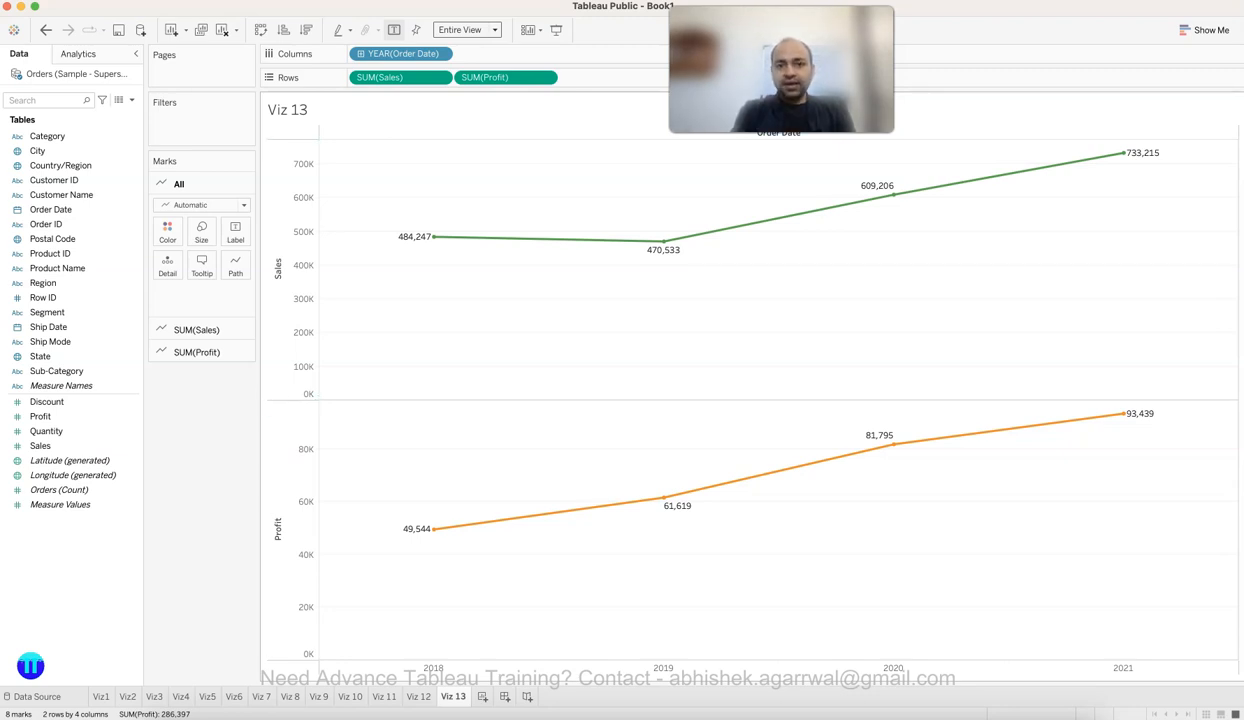
# Step: Combine Profit and Sales in a dual-axis chart and place the Measure Names legend below the Marks card
pyautogui.click(545, 78)
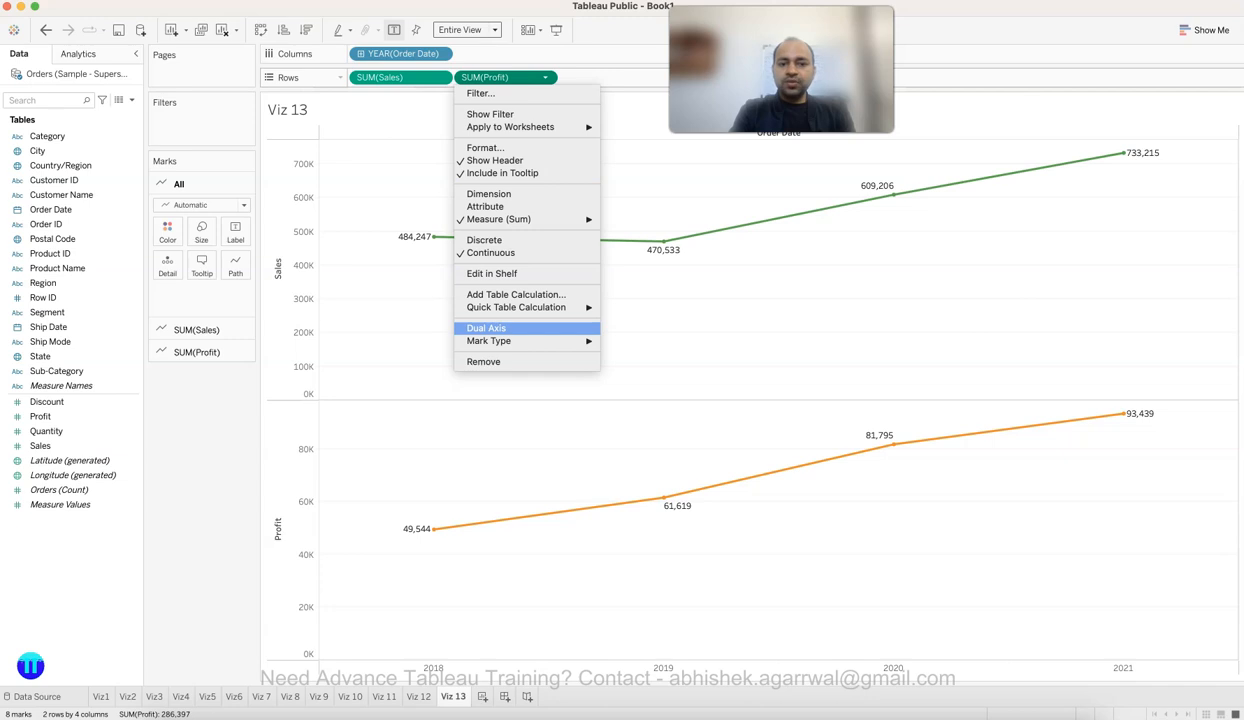
pyautogui.click(486, 328)
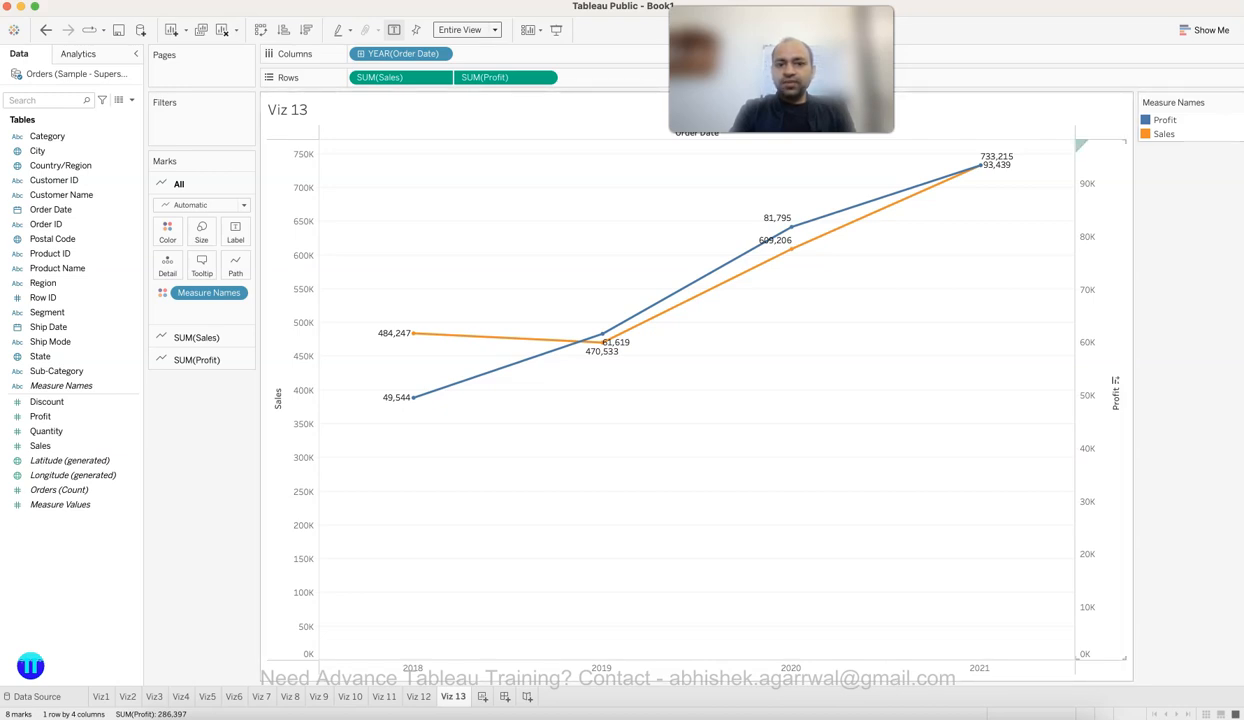
pyautogui.moveTo(1173, 102); pyautogui.dragTo(200, 388)
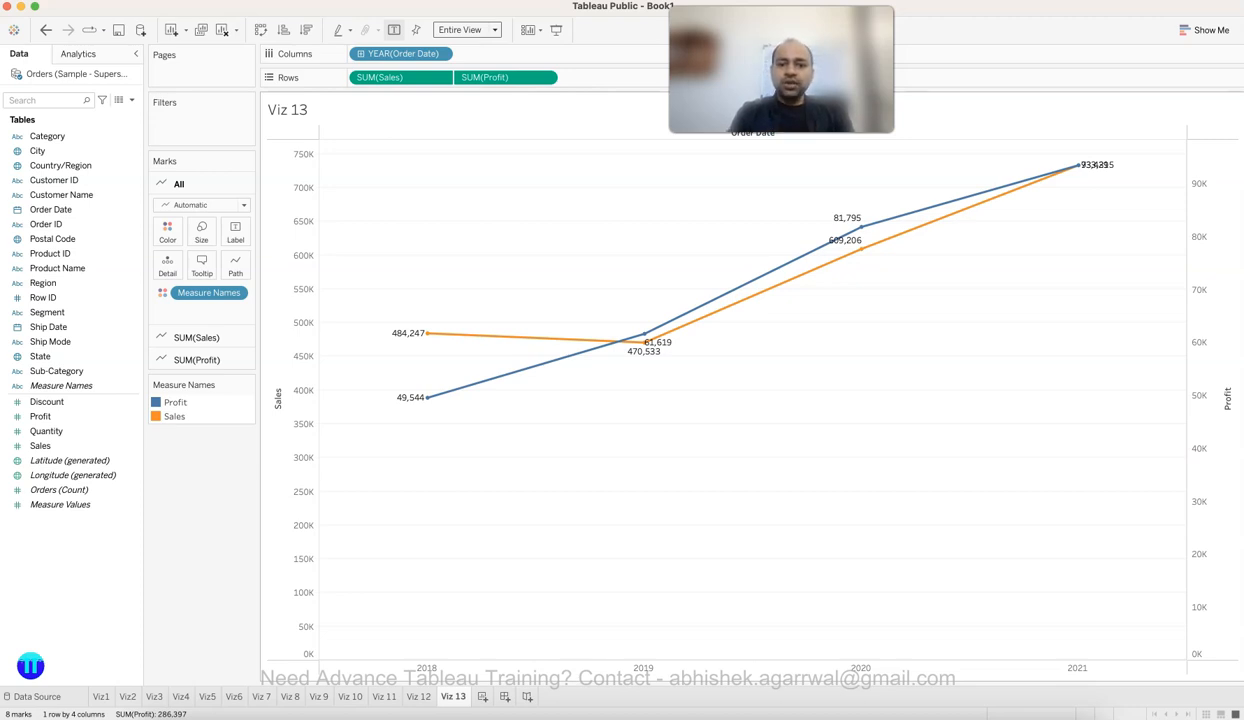
# Step: Synchronize the Profit axis with the Sales axis and hide the Profit axis header
pyautogui.moveTo(644, 334)
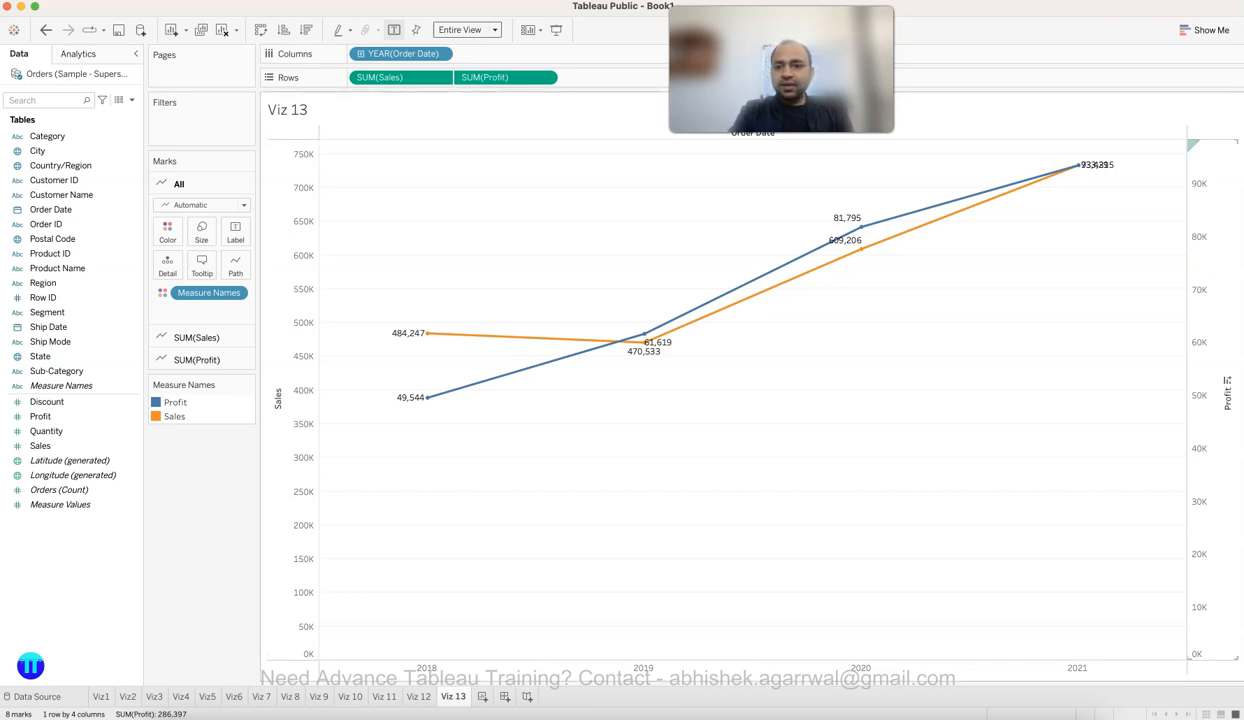
pyautogui.rightClick(1196, 350)
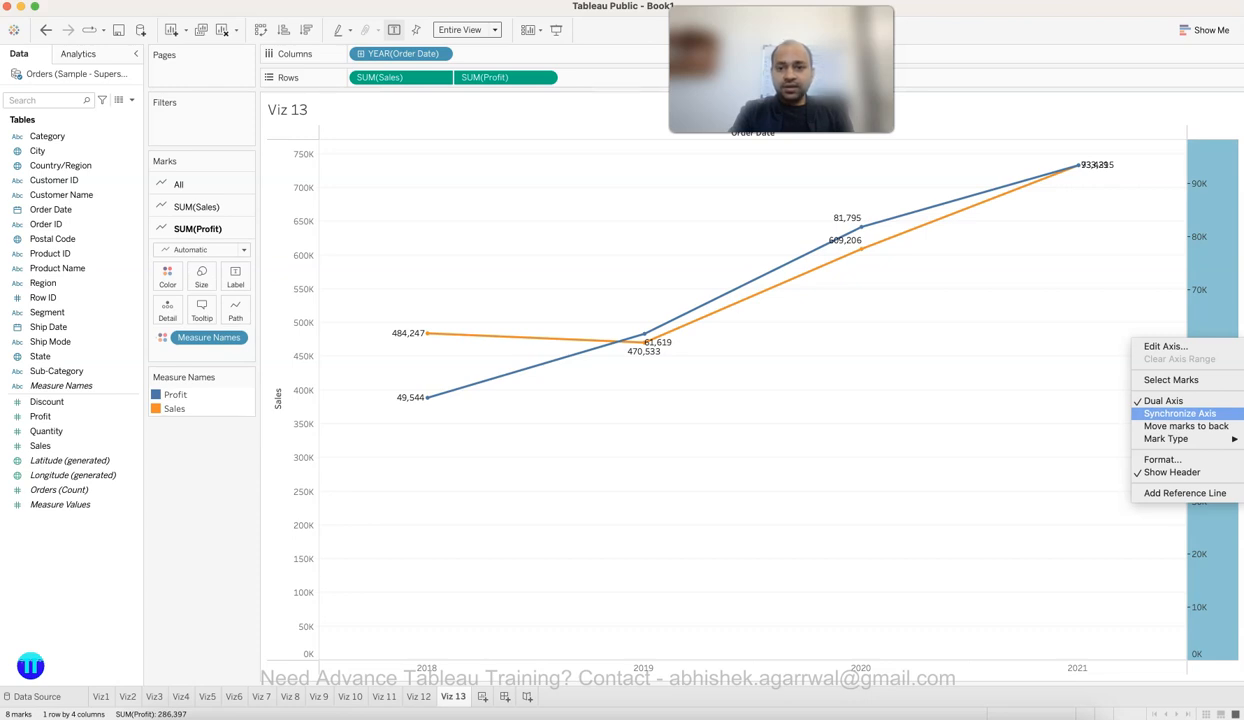
pyautogui.click(1180, 413)
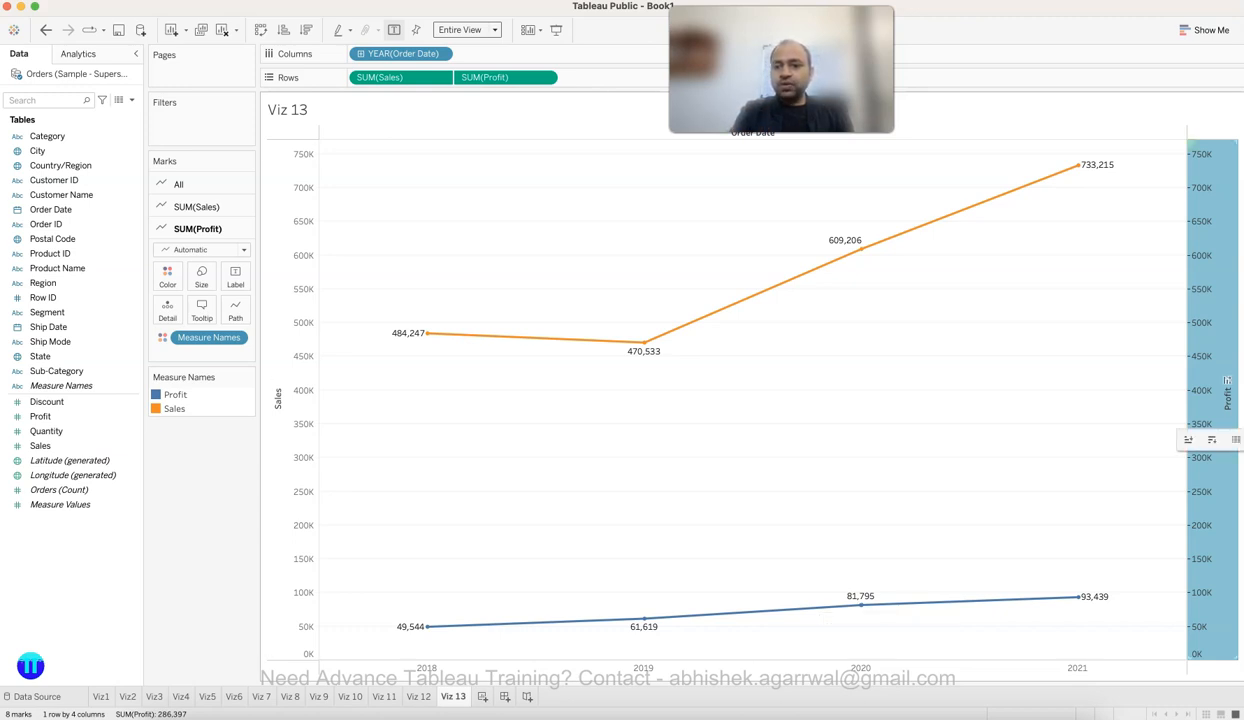
pyautogui.rightClick(1212, 418)
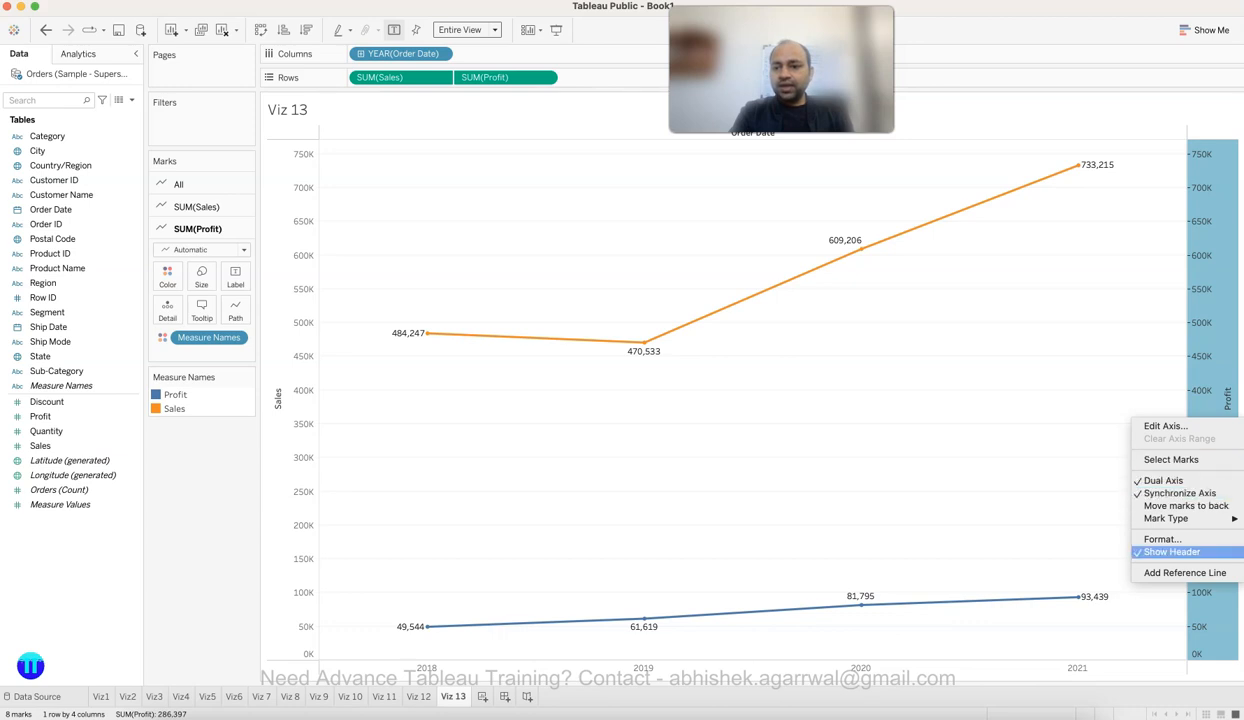
pyautogui.click(1172, 552)
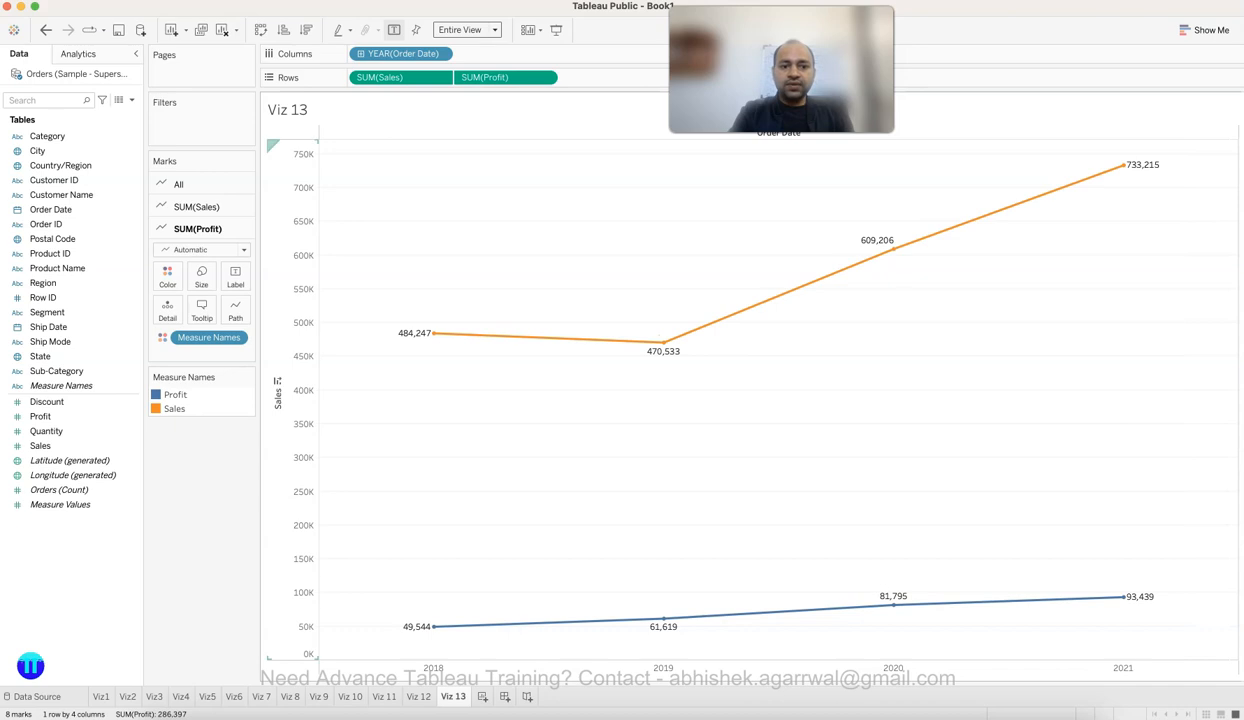
# Step: Remove the title text from the Sales axis so the axis has no title
pyautogui.rightClick(279, 400)
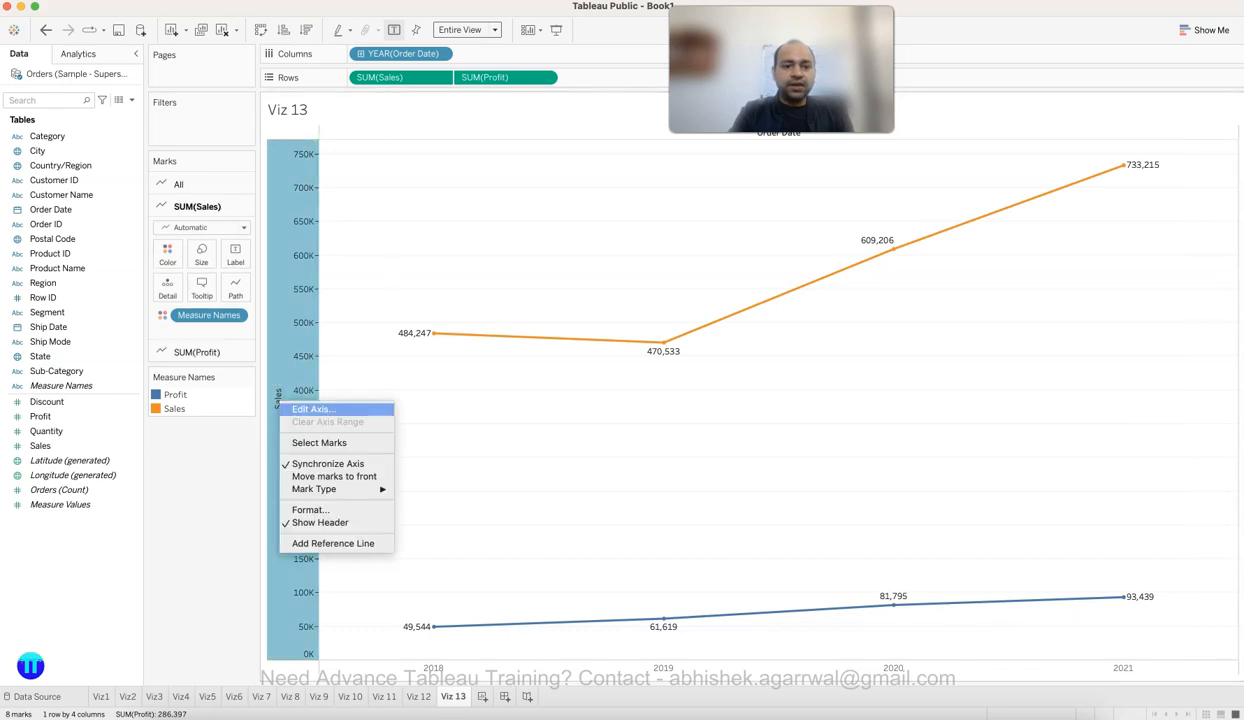
pyautogui.click(310, 409)
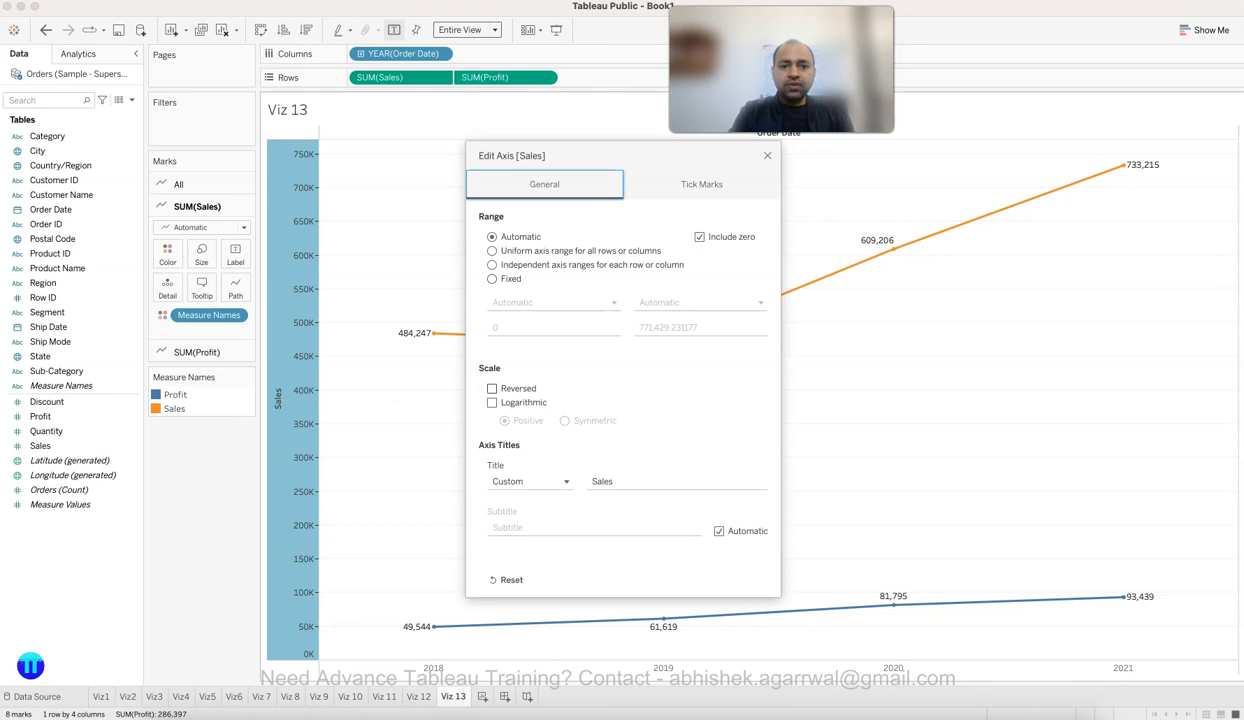
pyautogui.click(640, 482)
pyautogui.press('BackSpace')
pyautogui.press('BackSpace')
pyautogui.press('BackSpace')
pyautogui.press('BackSpace')
pyautogui.press('BackSpace')
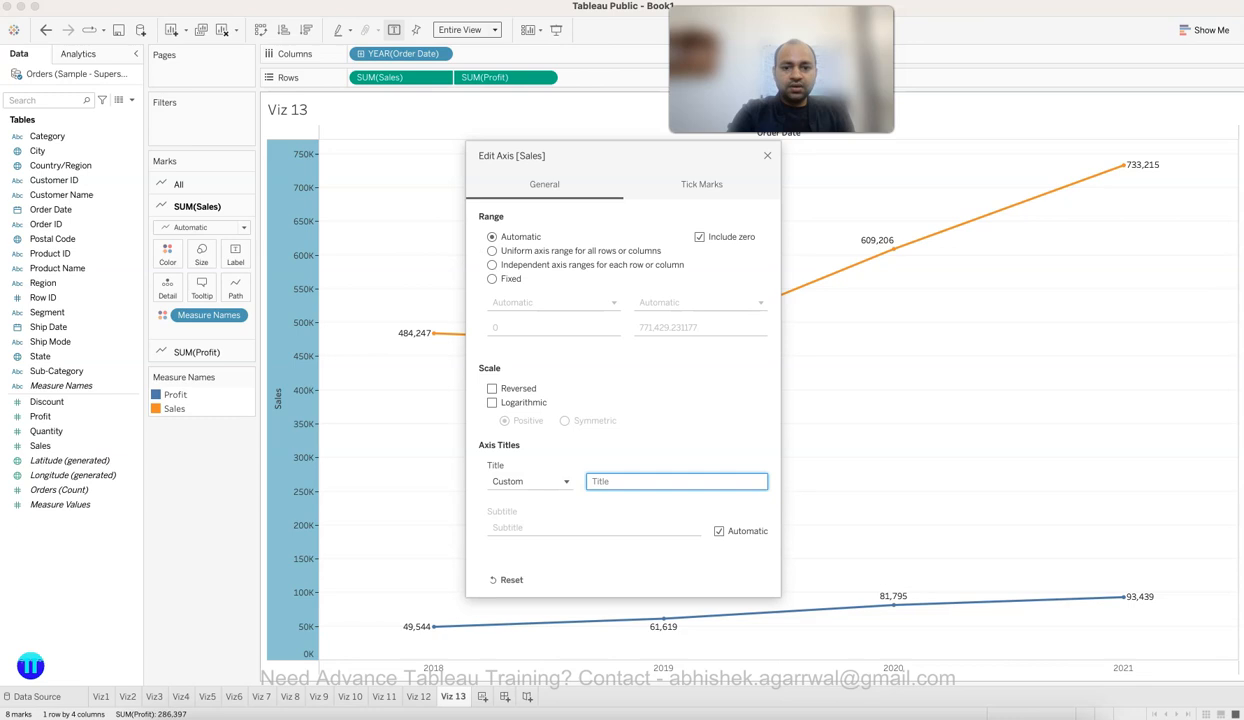
pyautogui.press('Return')
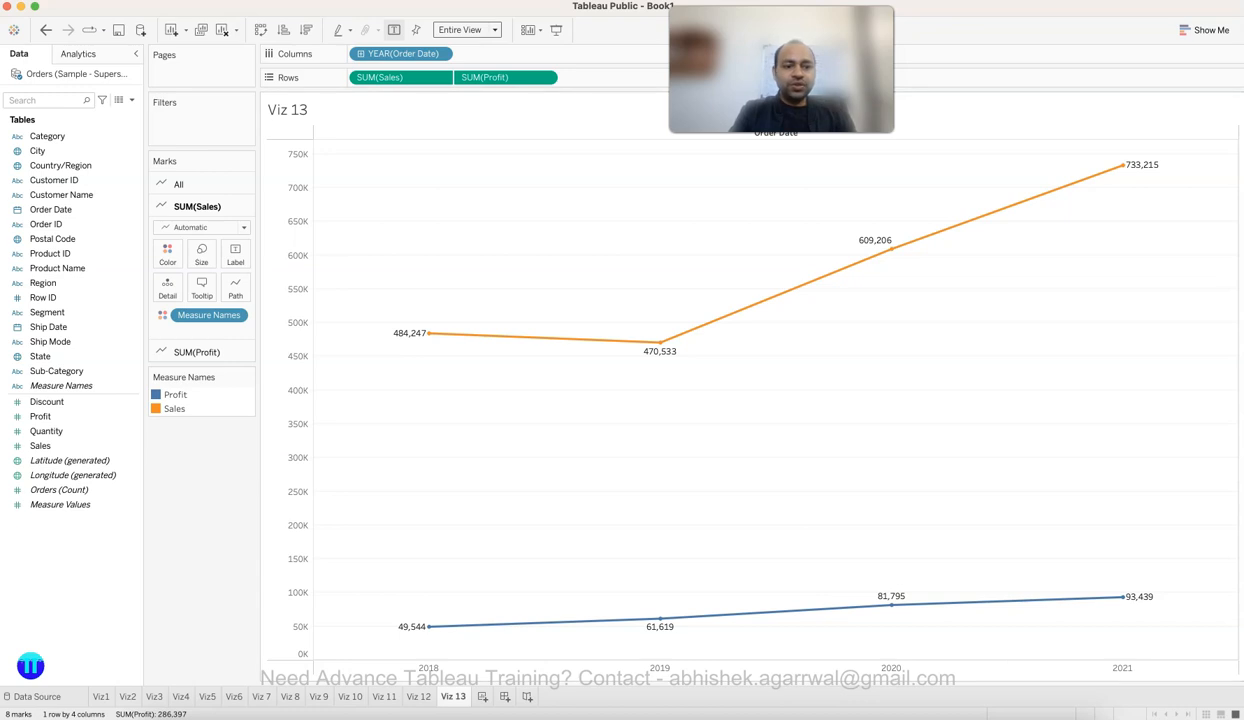
pyautogui.click(40, 431)
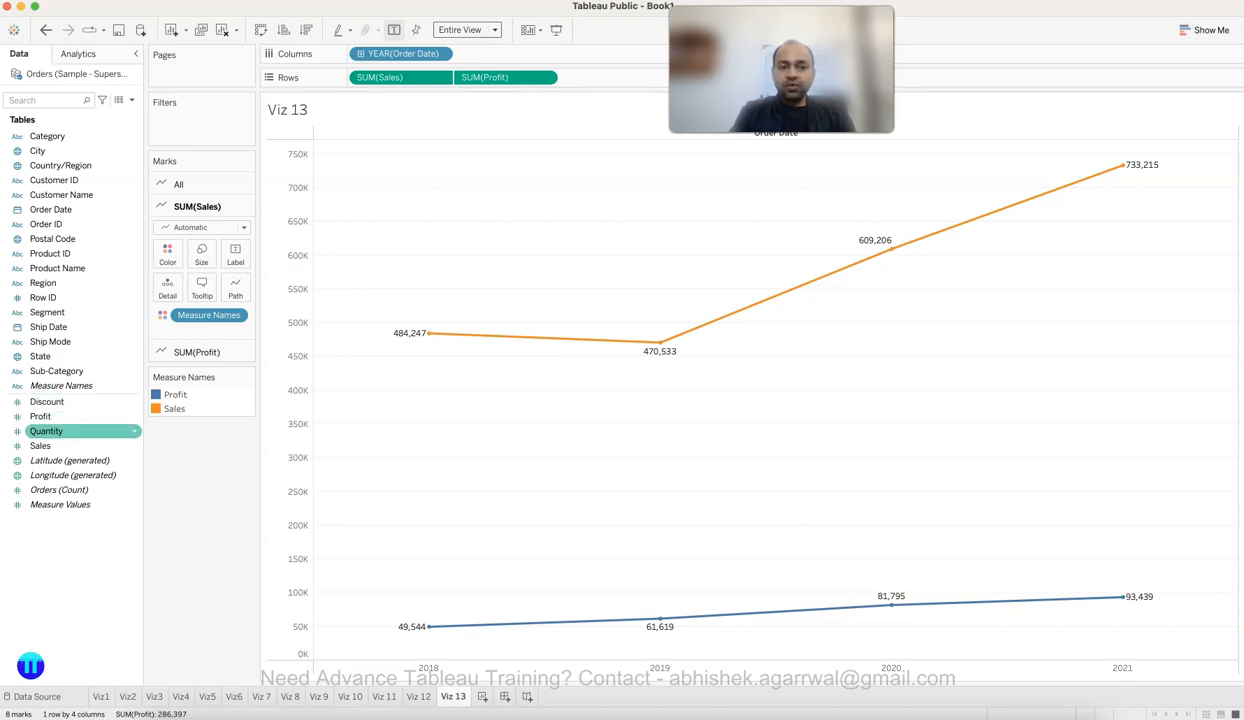
pyautogui.moveTo(70, 431); pyautogui.dragTo(289, 399)
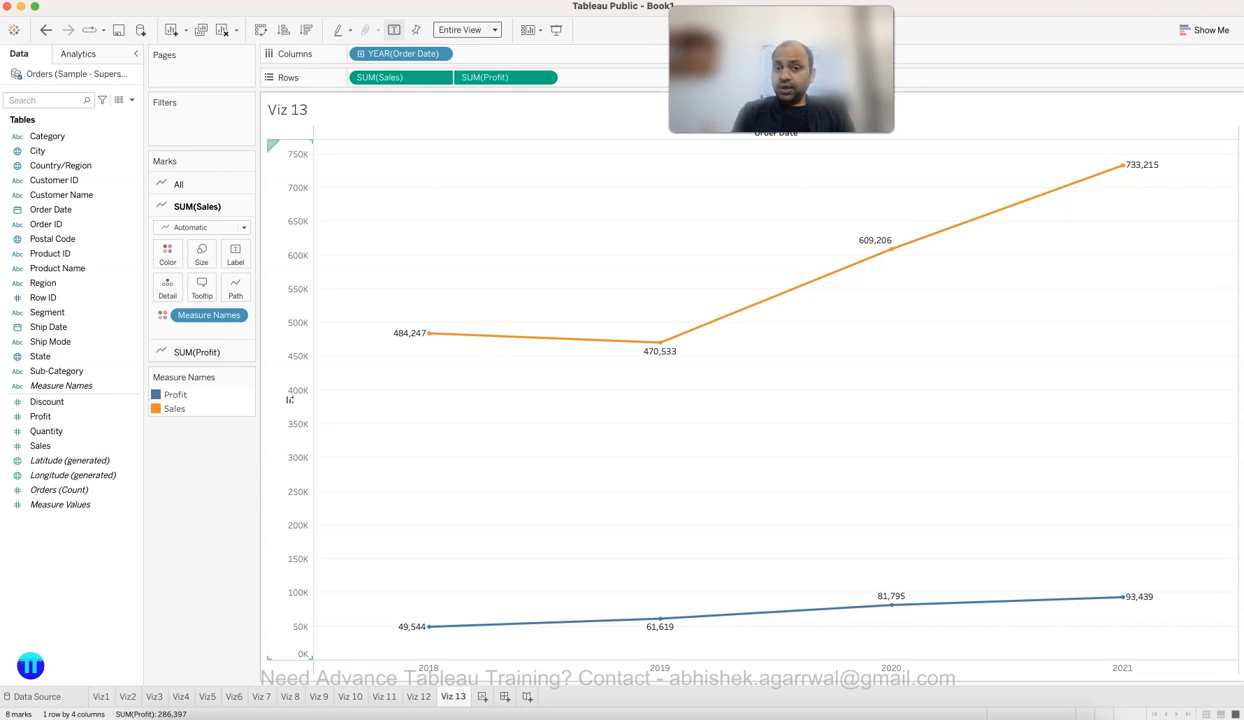
pyautogui.moveTo(289, 399); pyautogui.dragTo(289, 399)
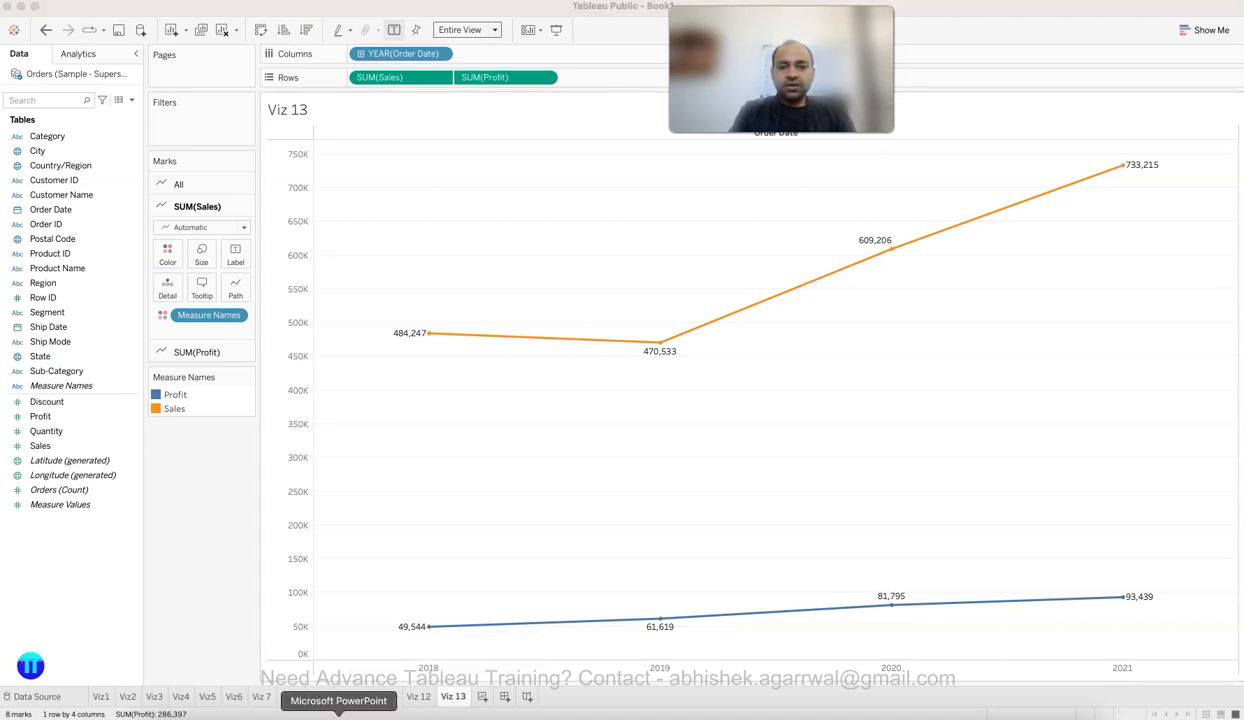
# Step: Switch to PowerPoint to read the slide with the next business question, and return to Tableau Public
pyautogui.click(329, 712)
pyautogui.press('Down')
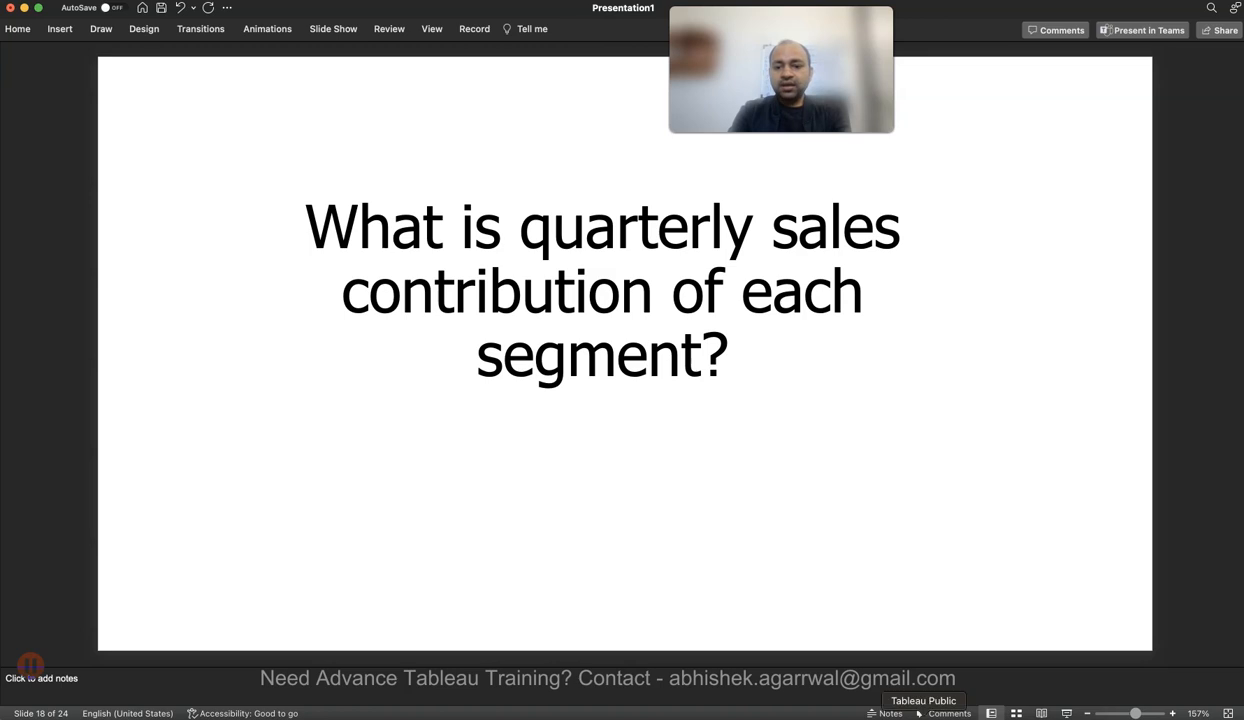
pyautogui.click(920, 715)
# Step: Add a new worksheet and name it Viz 14
pyautogui.click(482, 697)
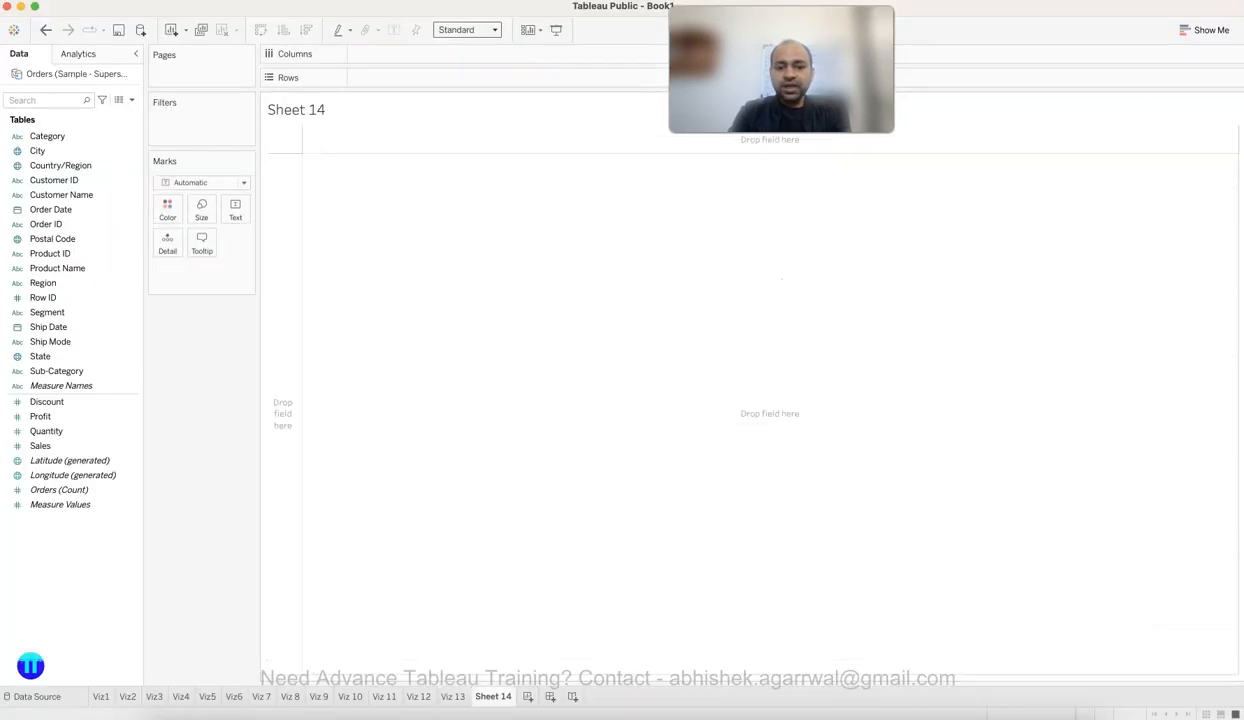
pyautogui.doubleClick(493, 697)
pyautogui.write('Viz 14')
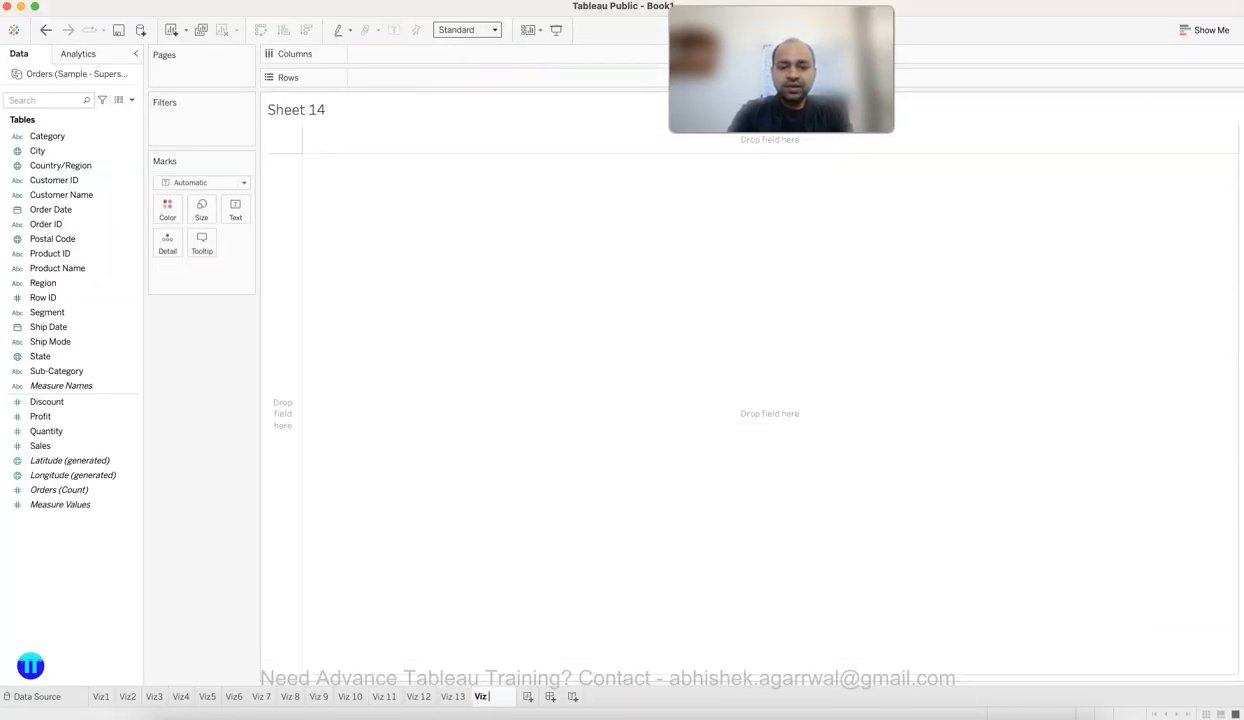
pyautogui.press('Return')
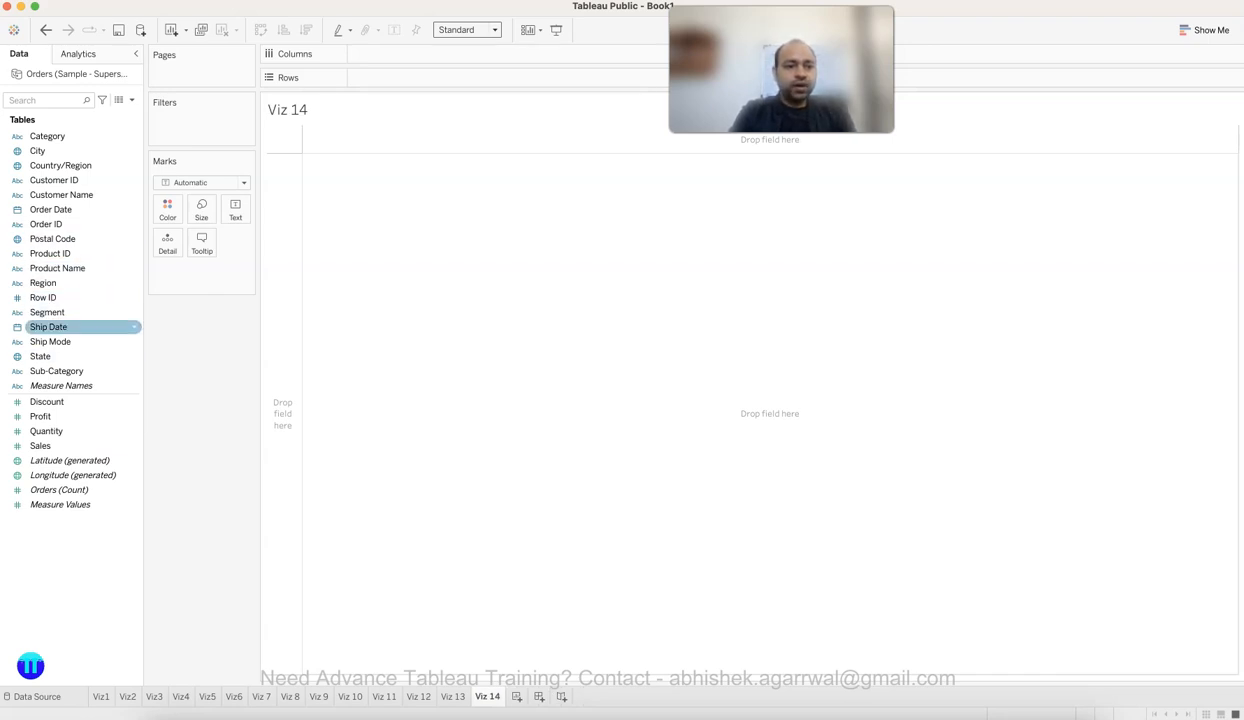
# Step: Place Order Date on Columns as a continuous quarter and Sales on Rows to plot the quarterly sales trend
pyautogui.moveTo(50, 209); pyautogui.dragTo(400, 53)
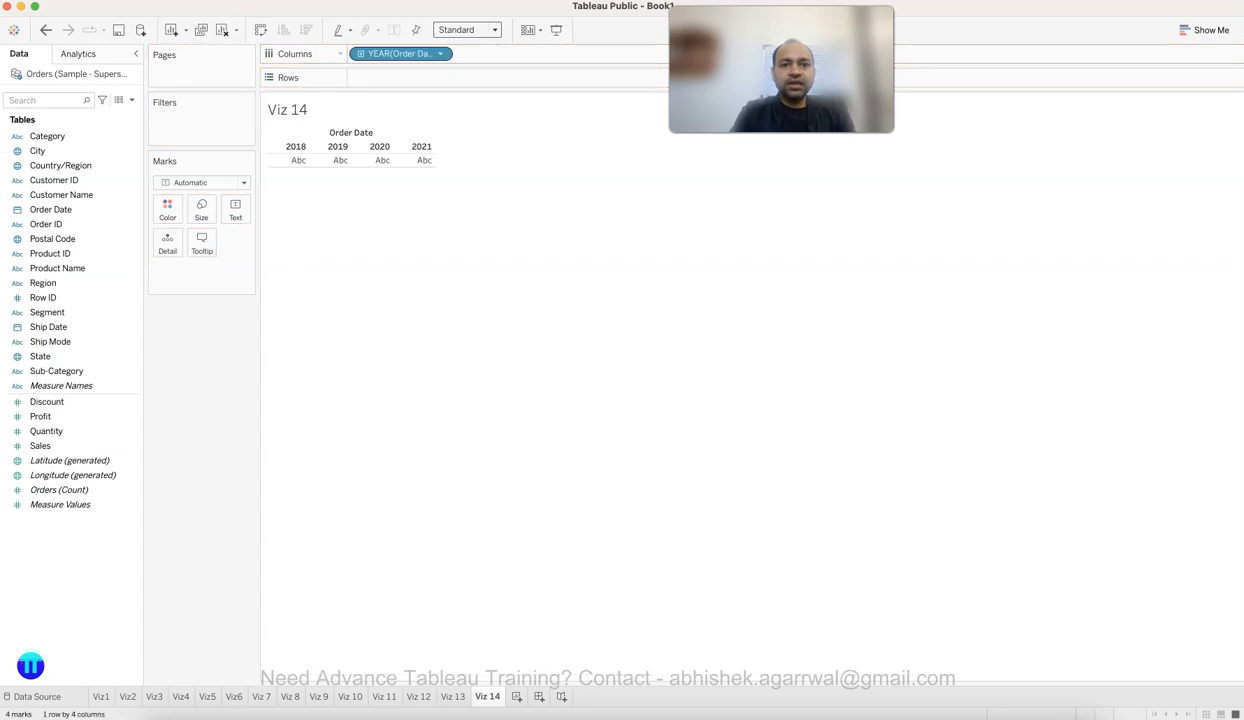
pyautogui.click(440, 53)
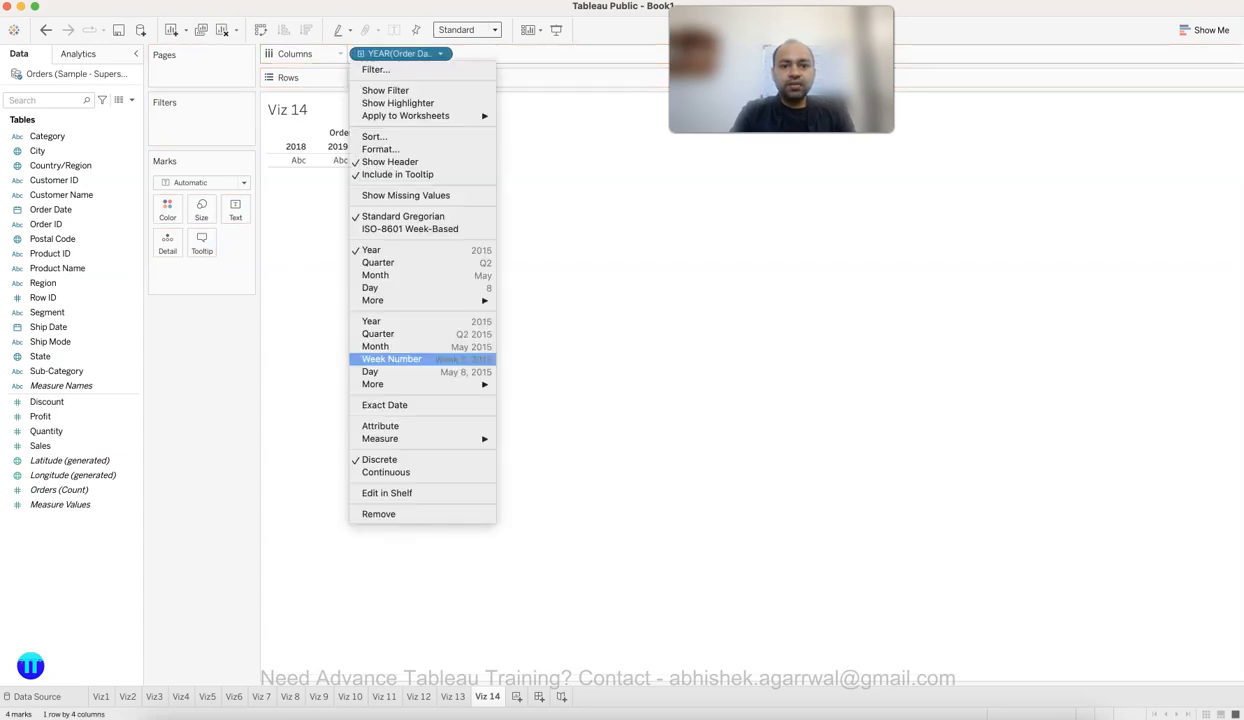
pyautogui.click(372, 331)
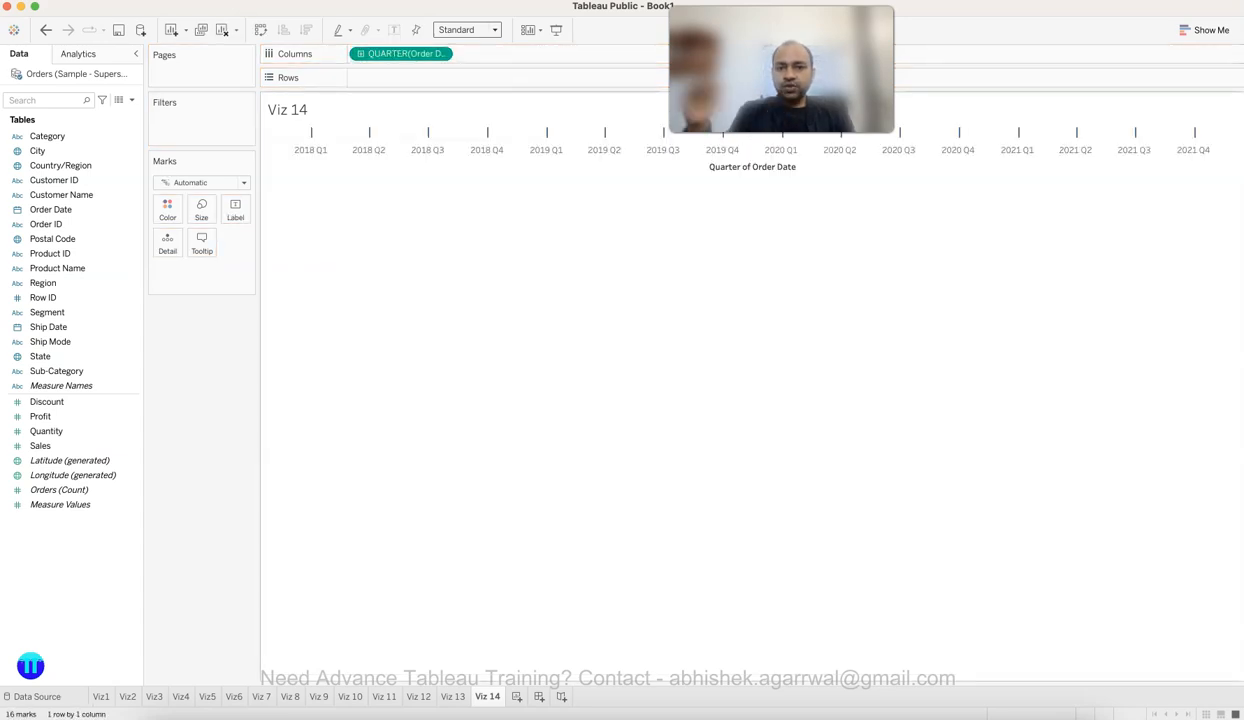
pyautogui.moveTo(40, 445); pyautogui.dragTo(390, 77)
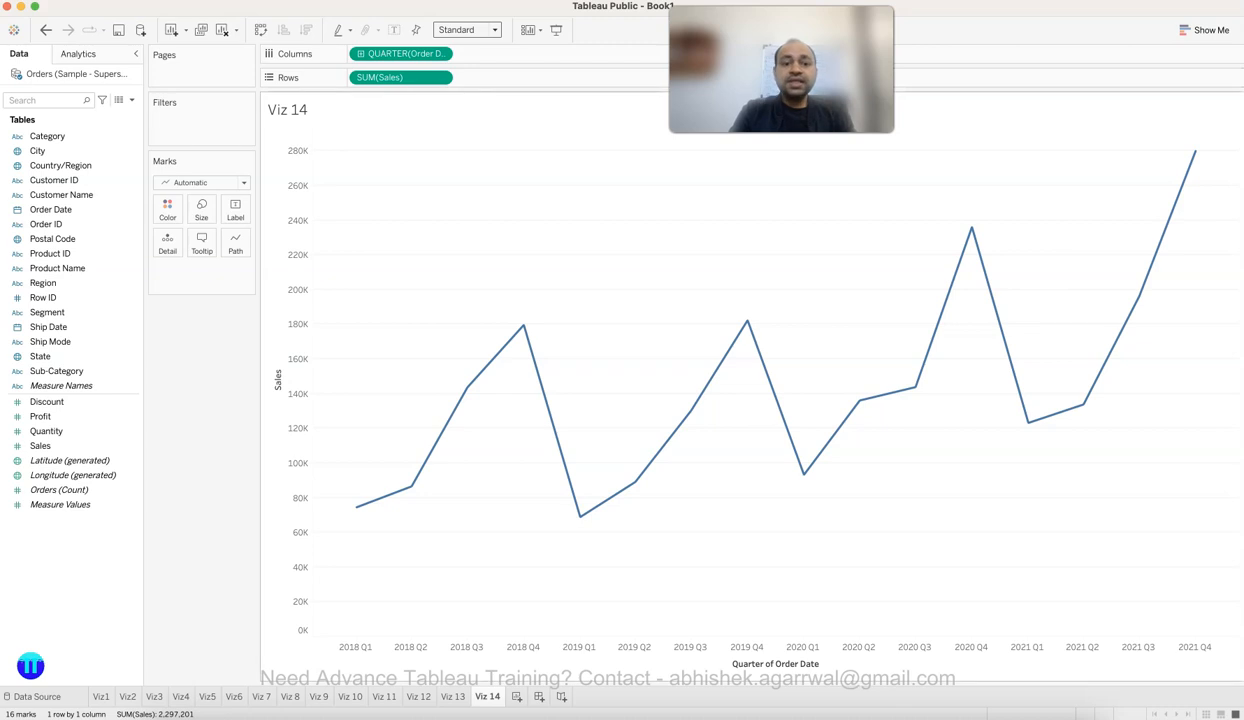
# Step: Try Segment on Columns and on Rows, and finally assign it to Color for separate quarterly sales lines
pyautogui.click(50, 312)
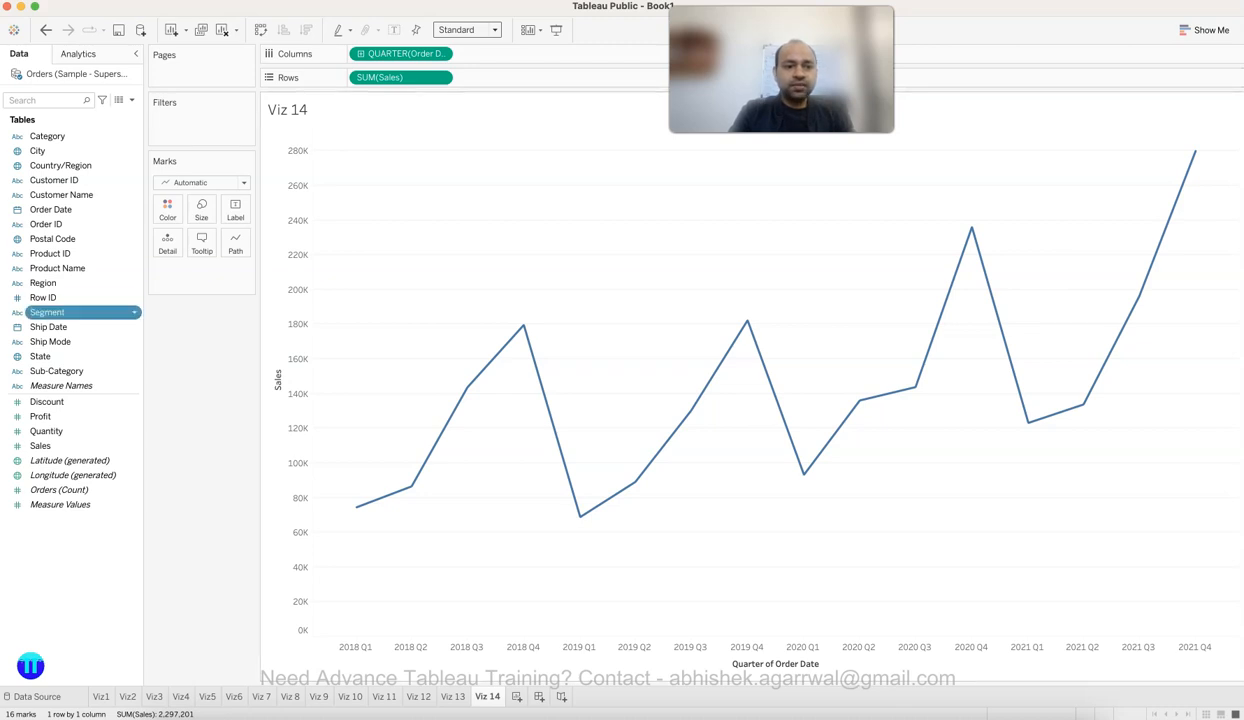
pyautogui.click(50, 312)
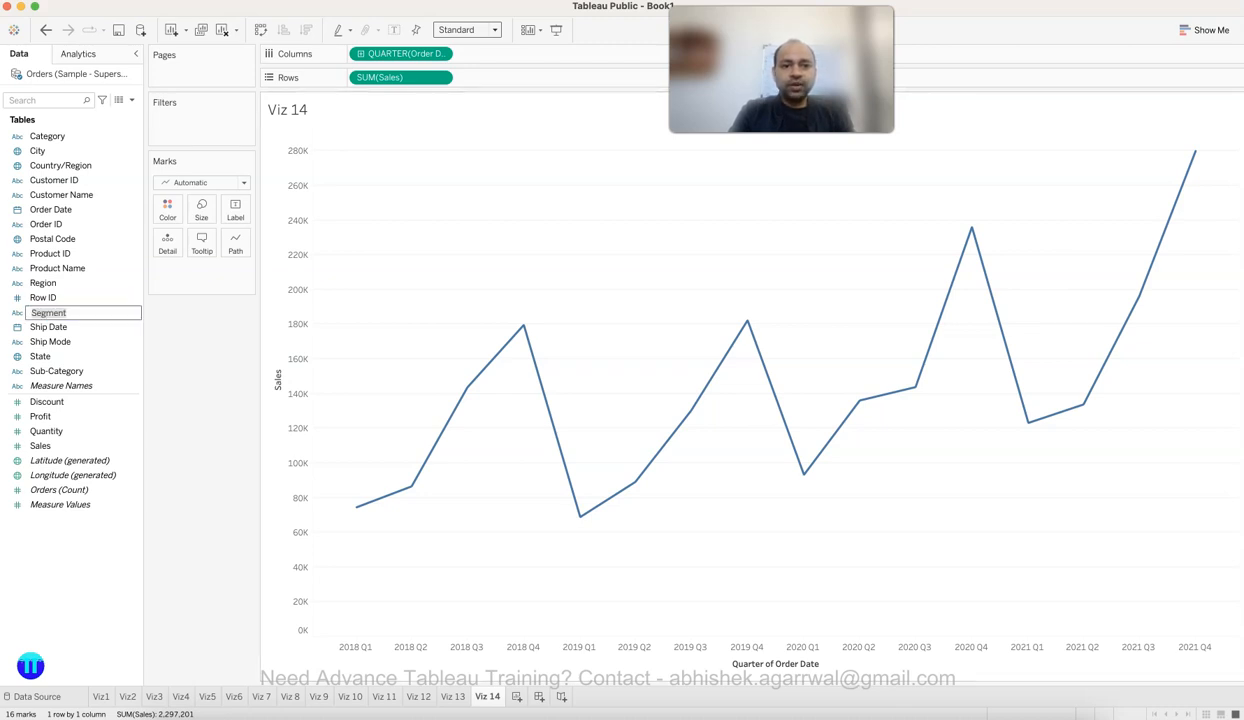
pyautogui.click(50, 356)
pyautogui.moveTo(47, 312); pyautogui.dragTo(410, 53)
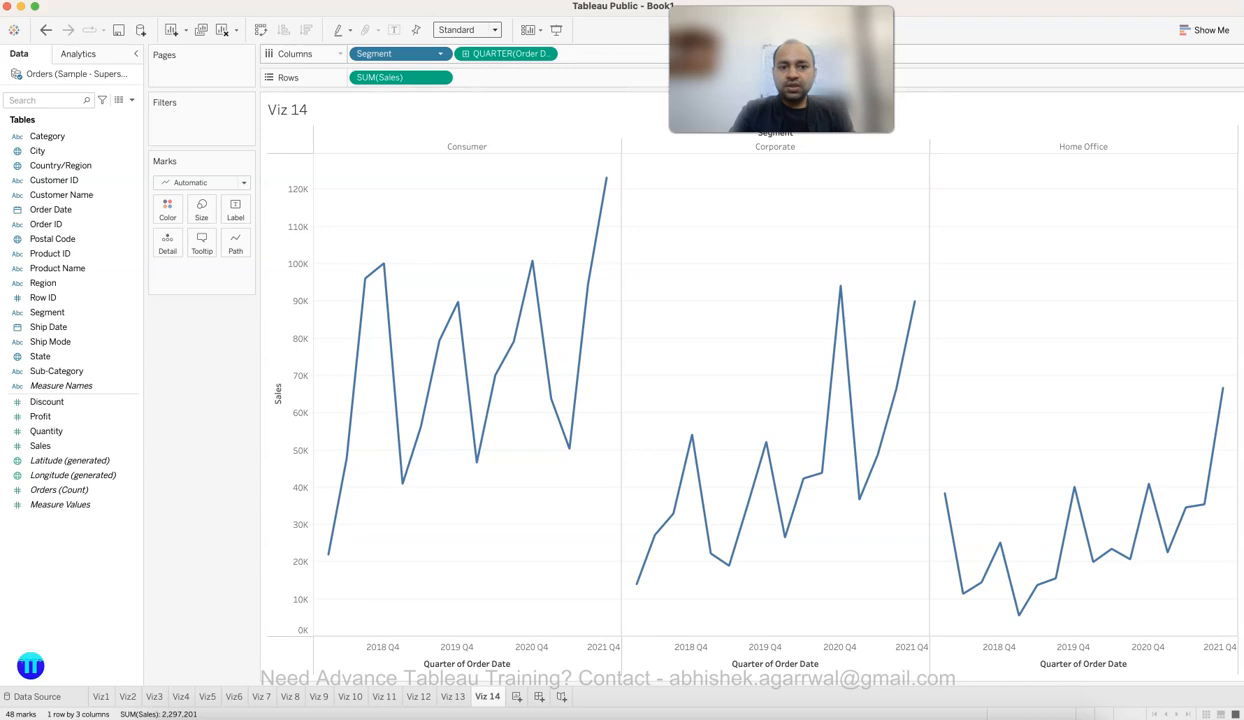
pyautogui.moveTo(410, 53); pyautogui.dragTo(400, 78)
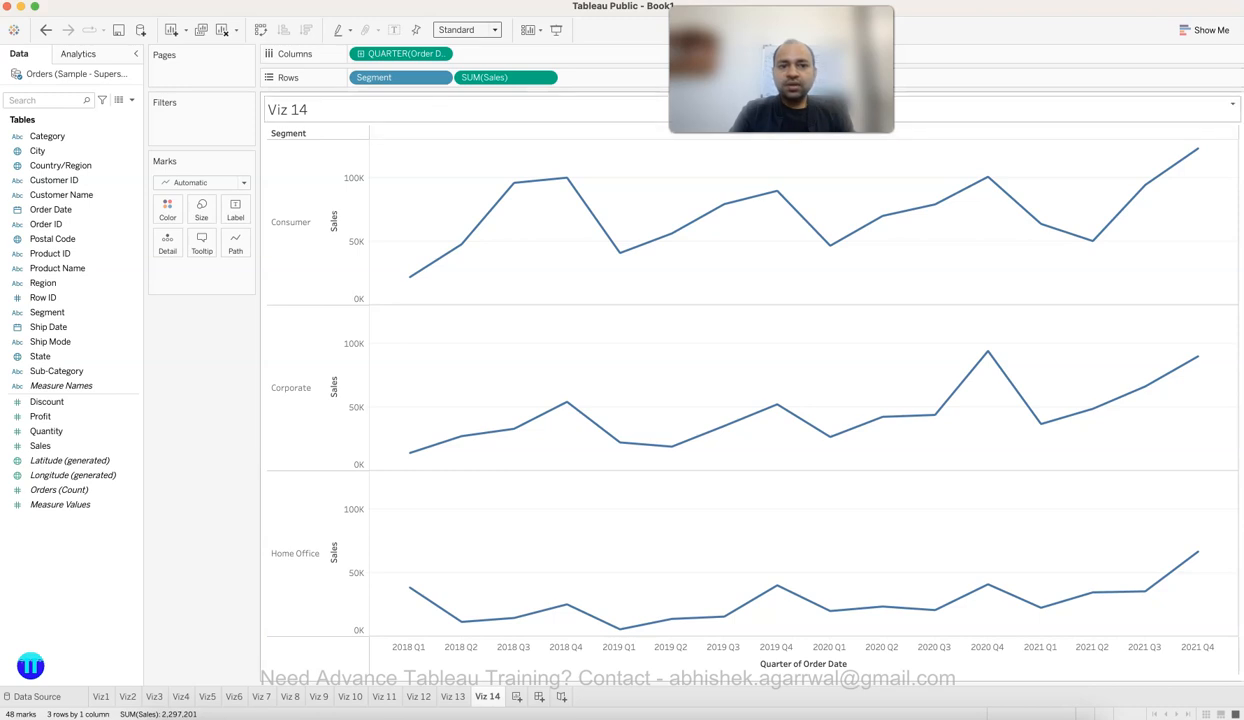
pyautogui.moveTo(400, 77); pyautogui.dragTo(167, 210)
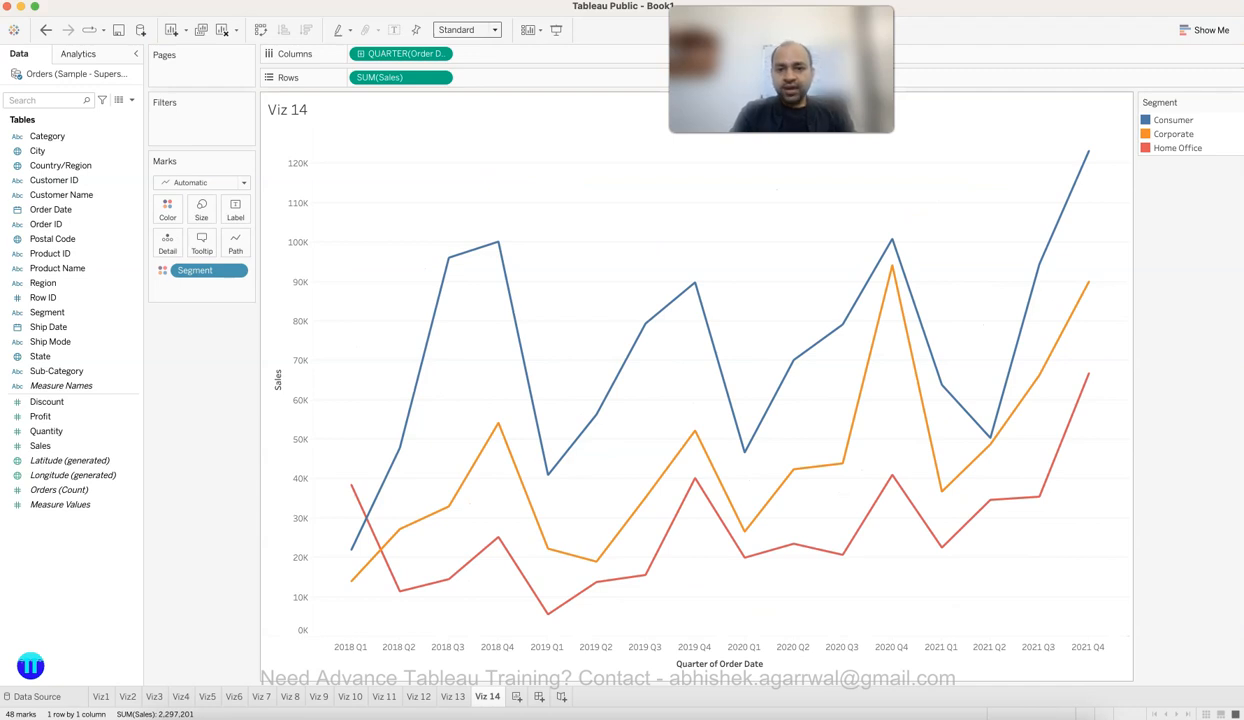
# Step: Change the mark type of the quarterly segment sales chart to Area
pyautogui.click(200, 182)
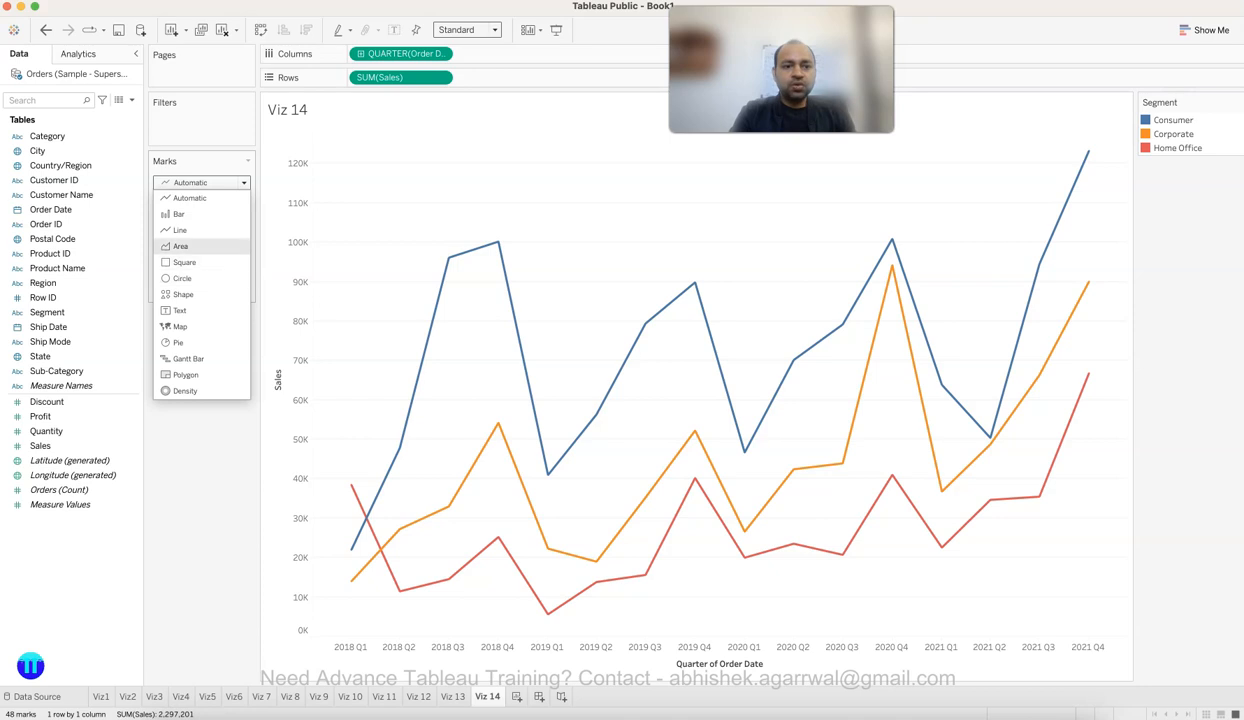
pyautogui.click(180, 246)
pyautogui.moveTo(699, 560)
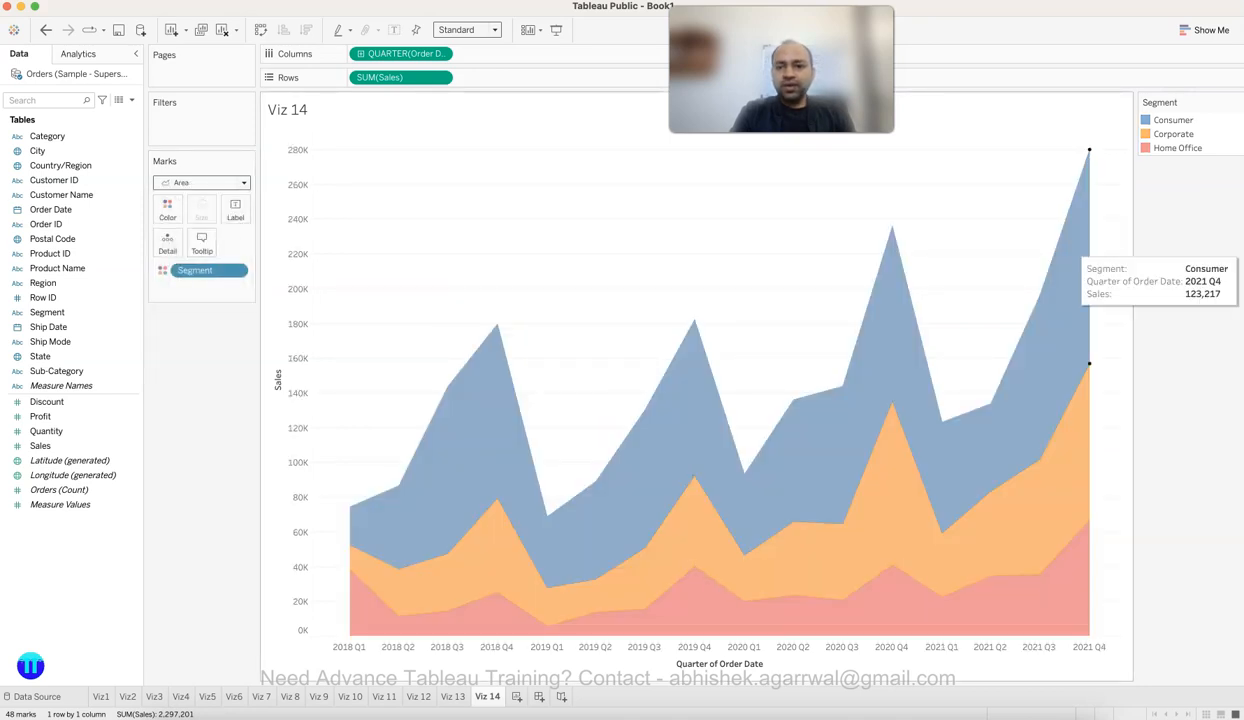
# Step: Review the Show Me chart suggestions and the available mark types for the segment area chart
pyautogui.click(1203, 30)
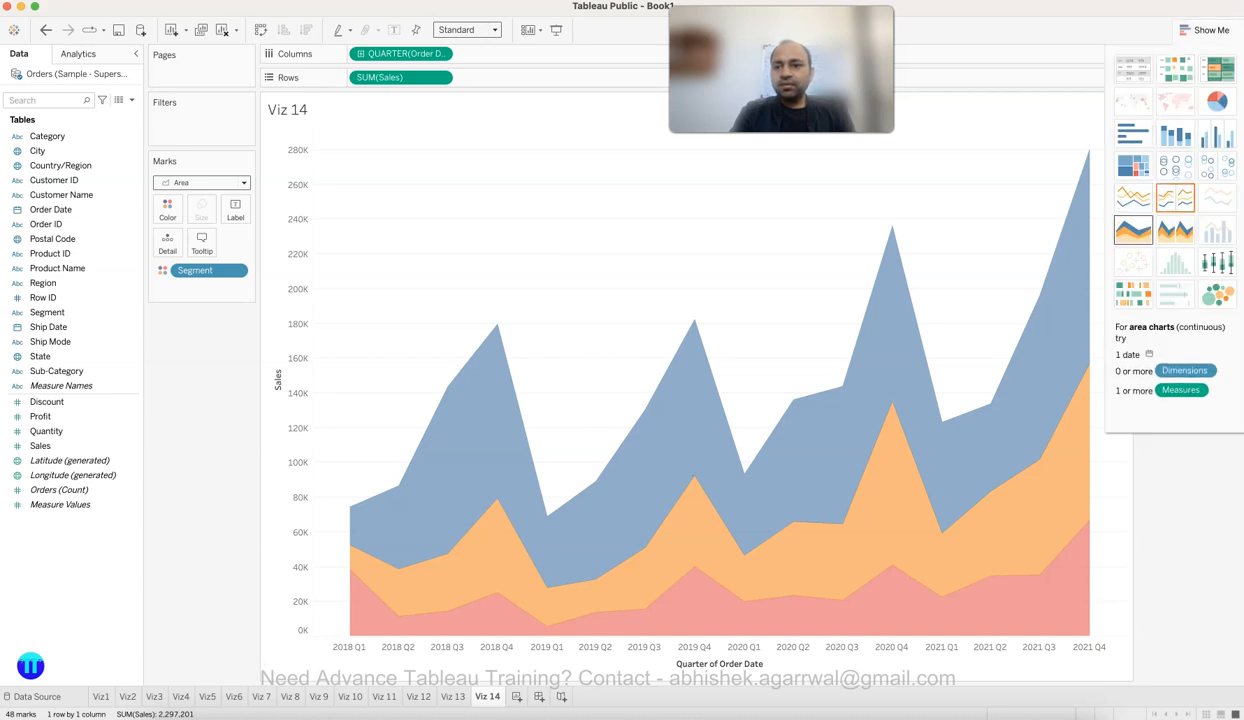
pyautogui.click(202, 182)
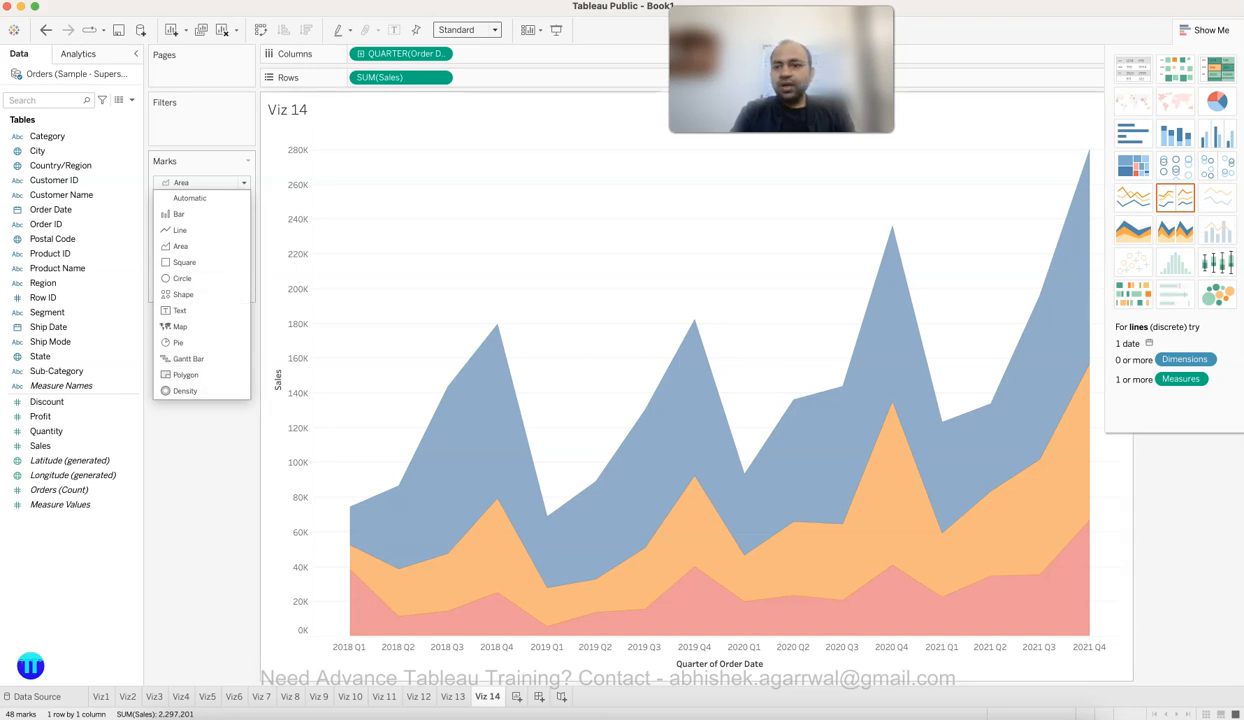
pyautogui.press('Escape')
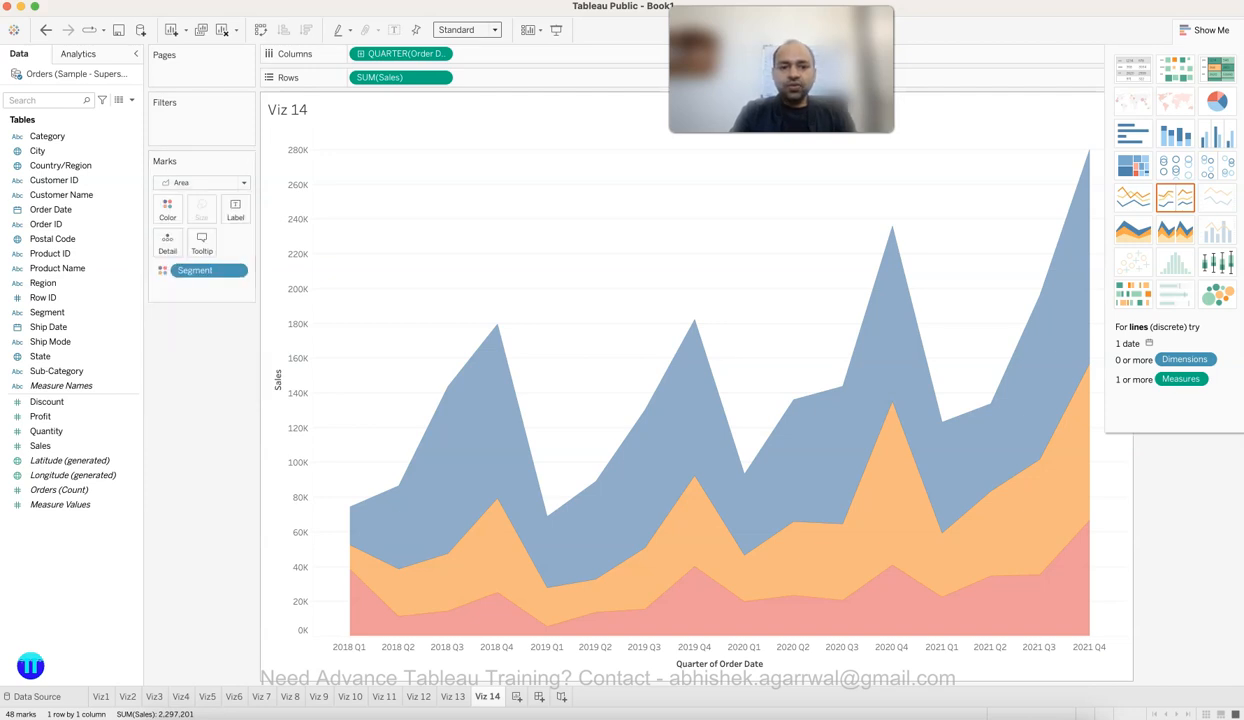
pyautogui.click(1204, 30)
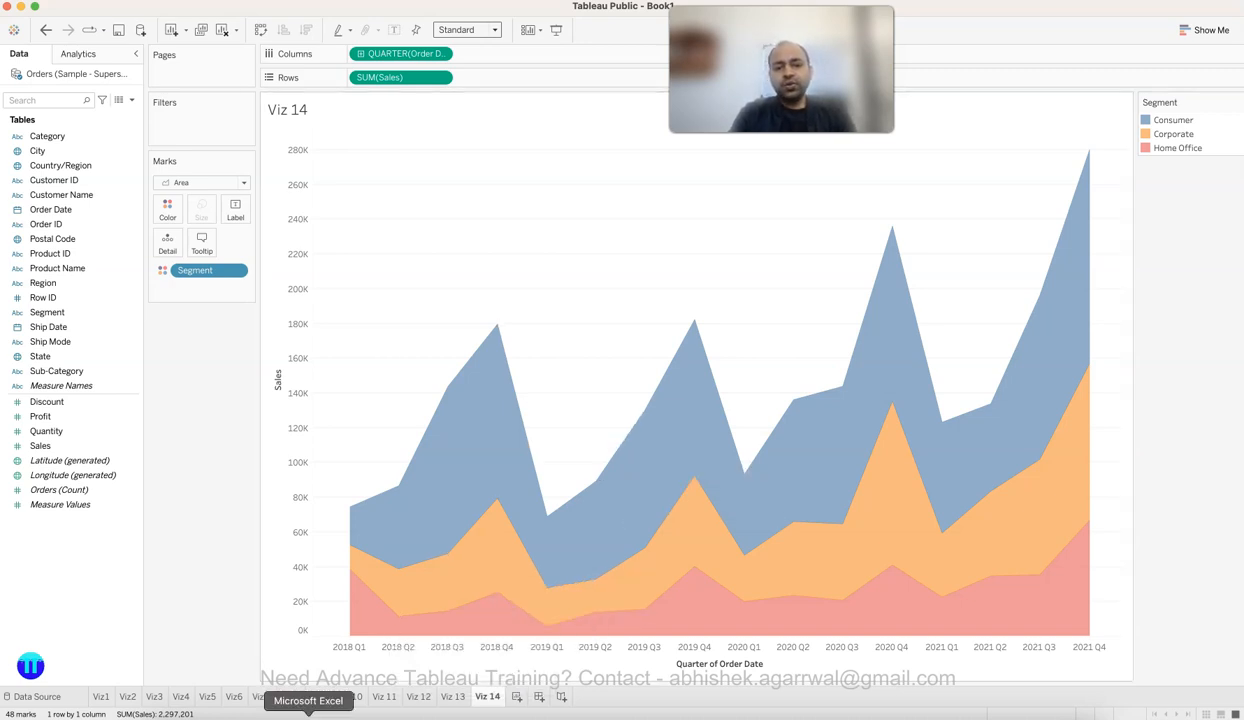
# Step: Switch to PowerPoint and advance to the question about the sales and profit of each customer
pyautogui.click(338, 714)
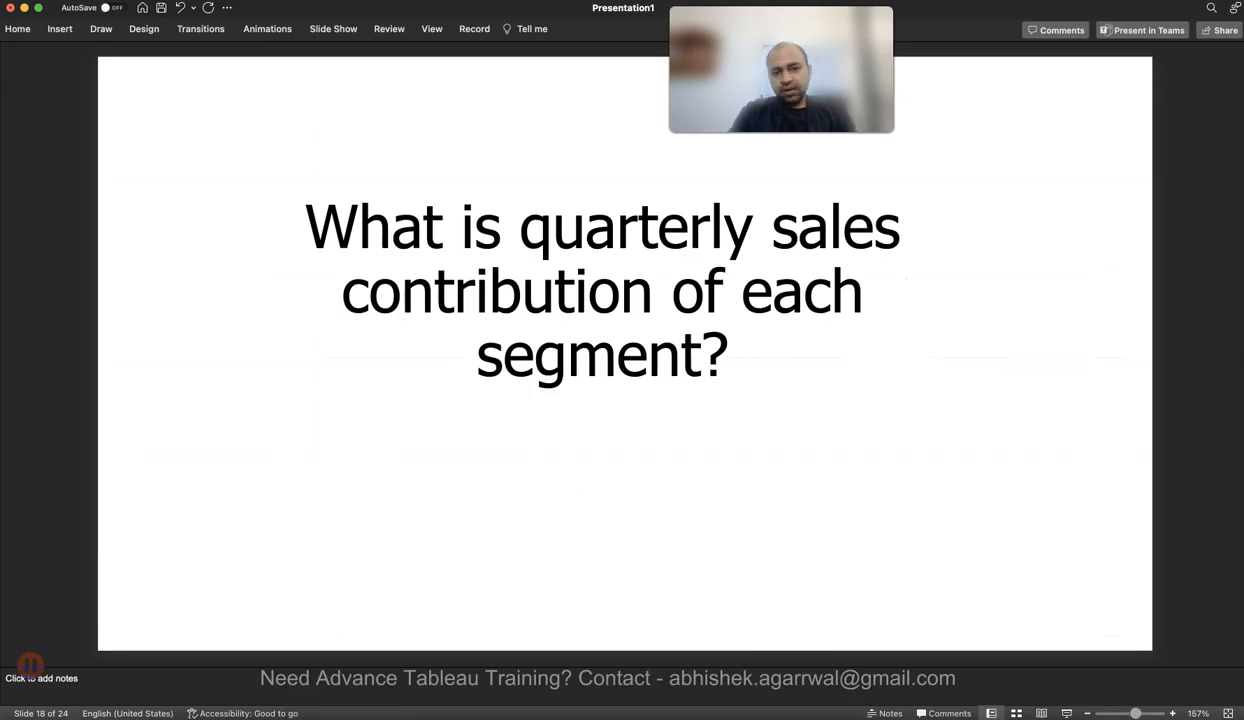
pyautogui.press('Down')
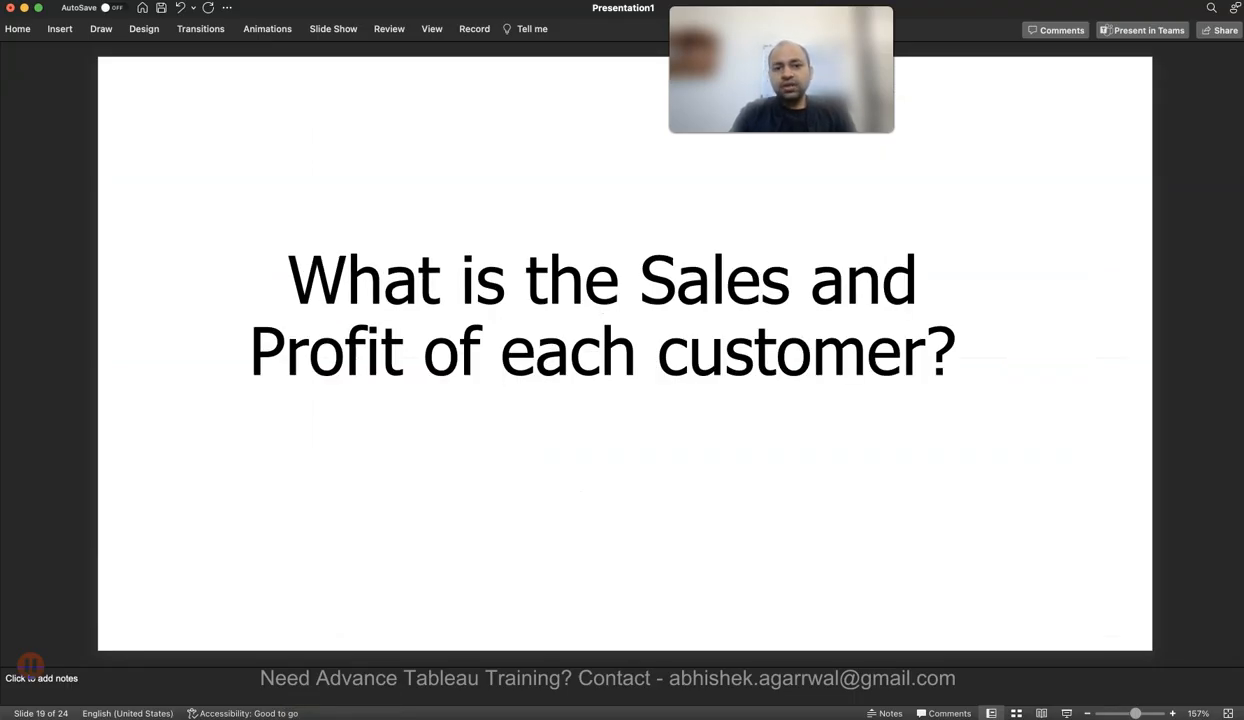
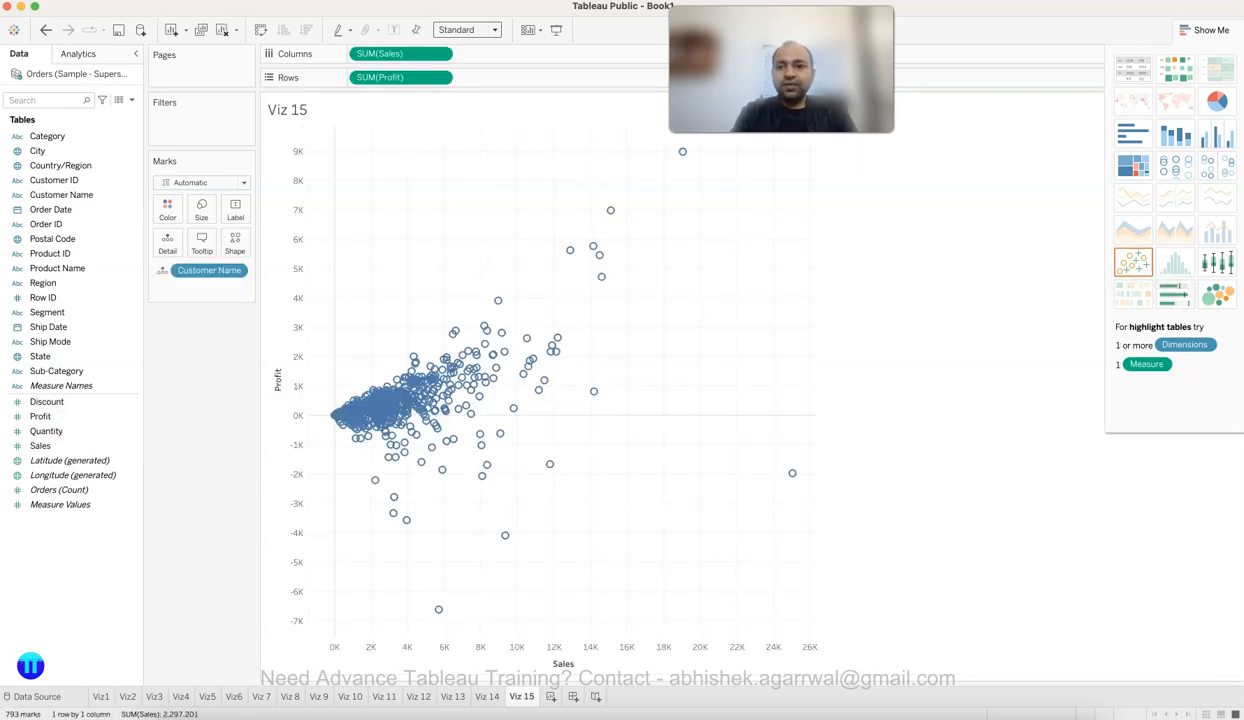
# Step: Close the chart suggestions and inspect the outlying customer points in the Viz 15 scatter plot
pyautogui.click(1205, 30)
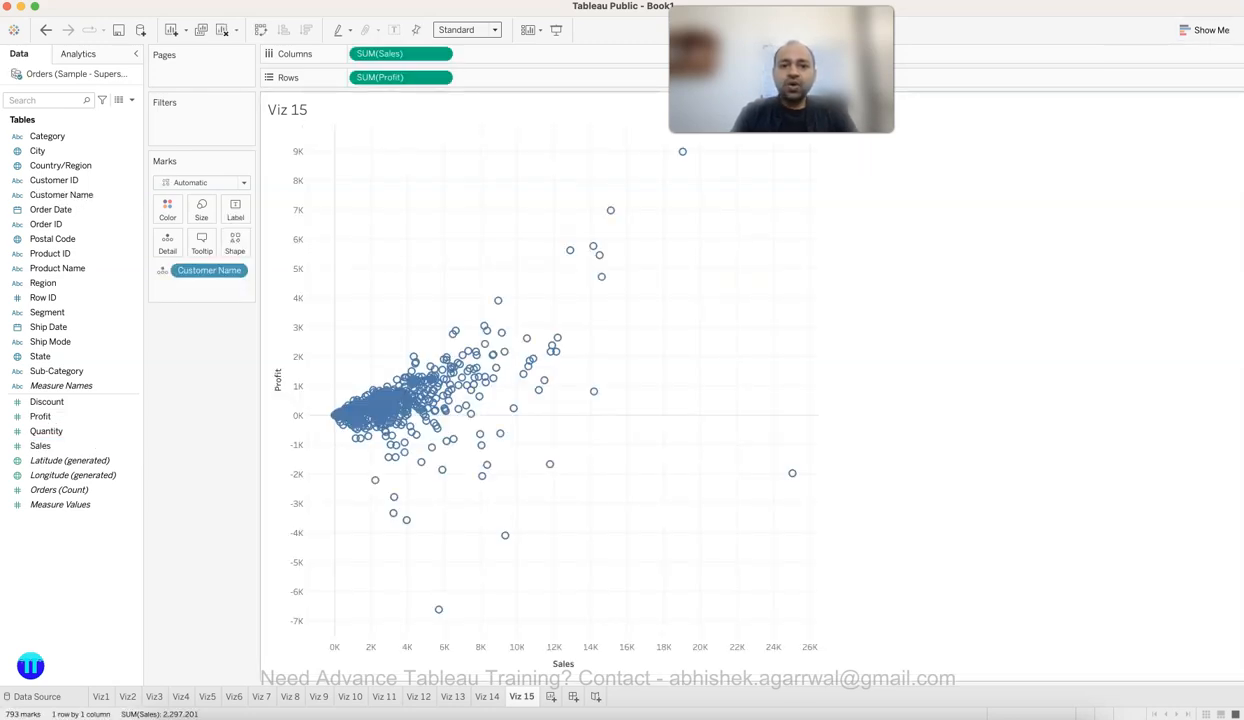
pyautogui.moveTo(682, 151)
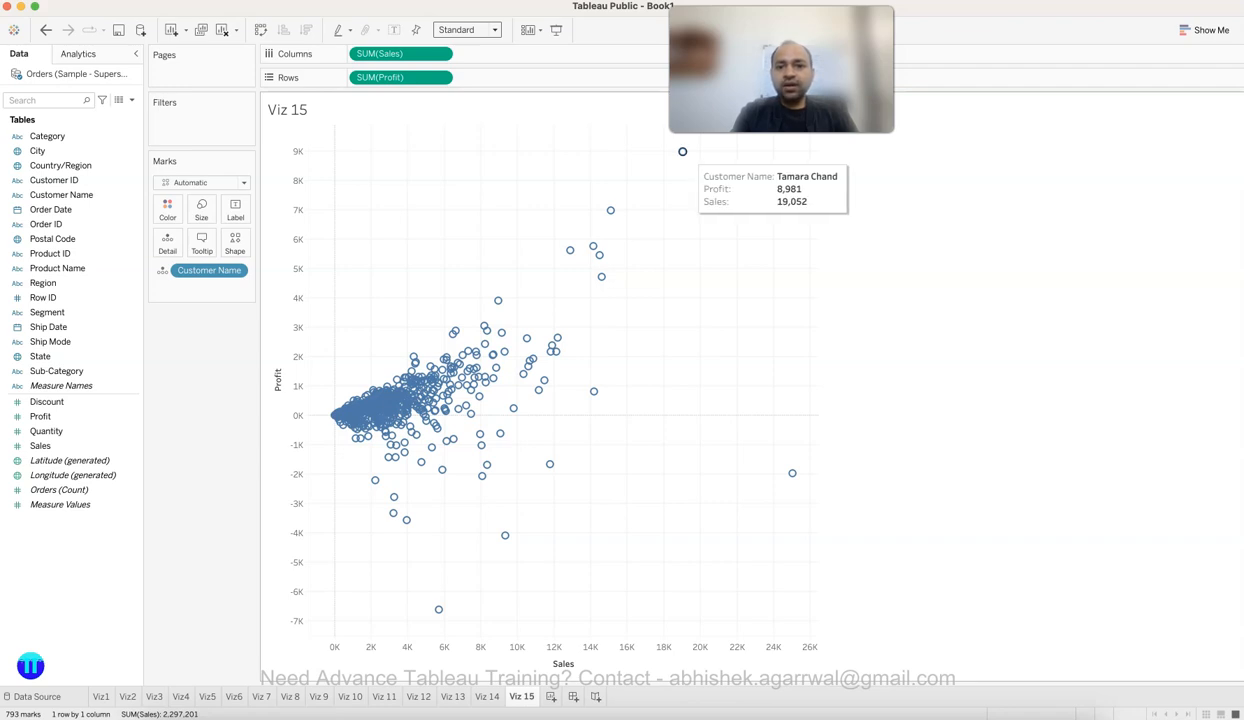
pyautogui.moveTo(792, 473)
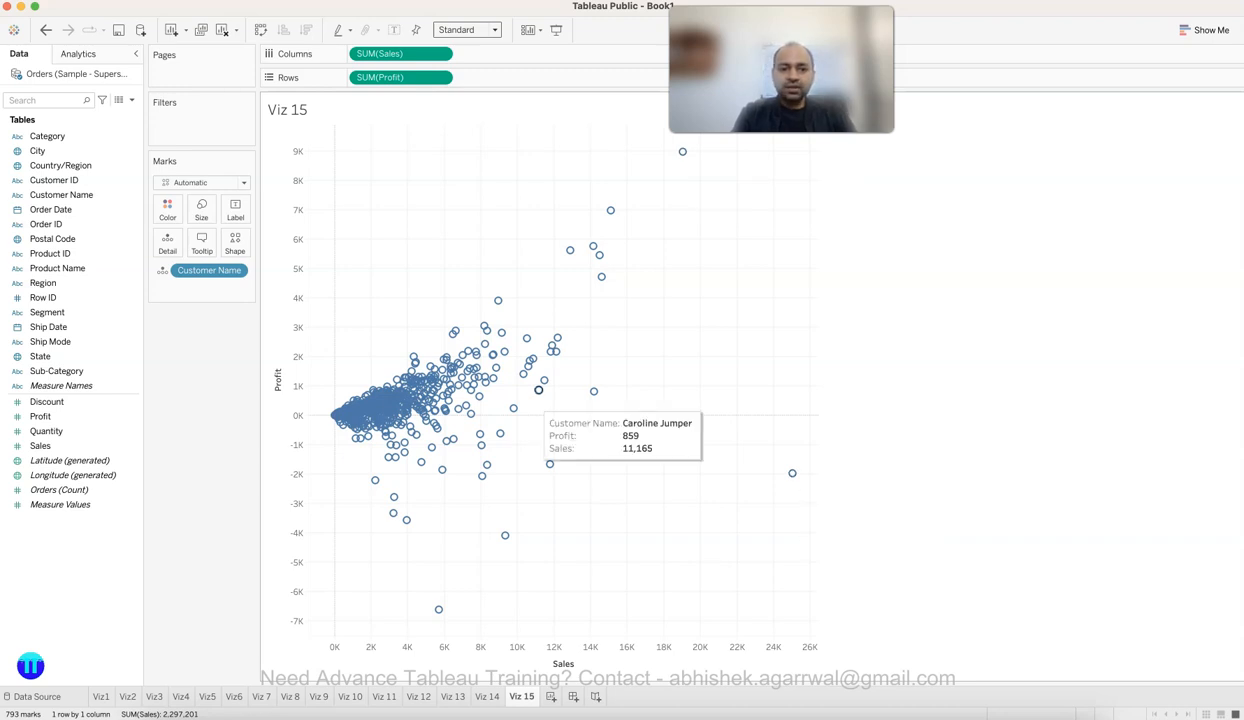
pyautogui.moveTo(498, 300)
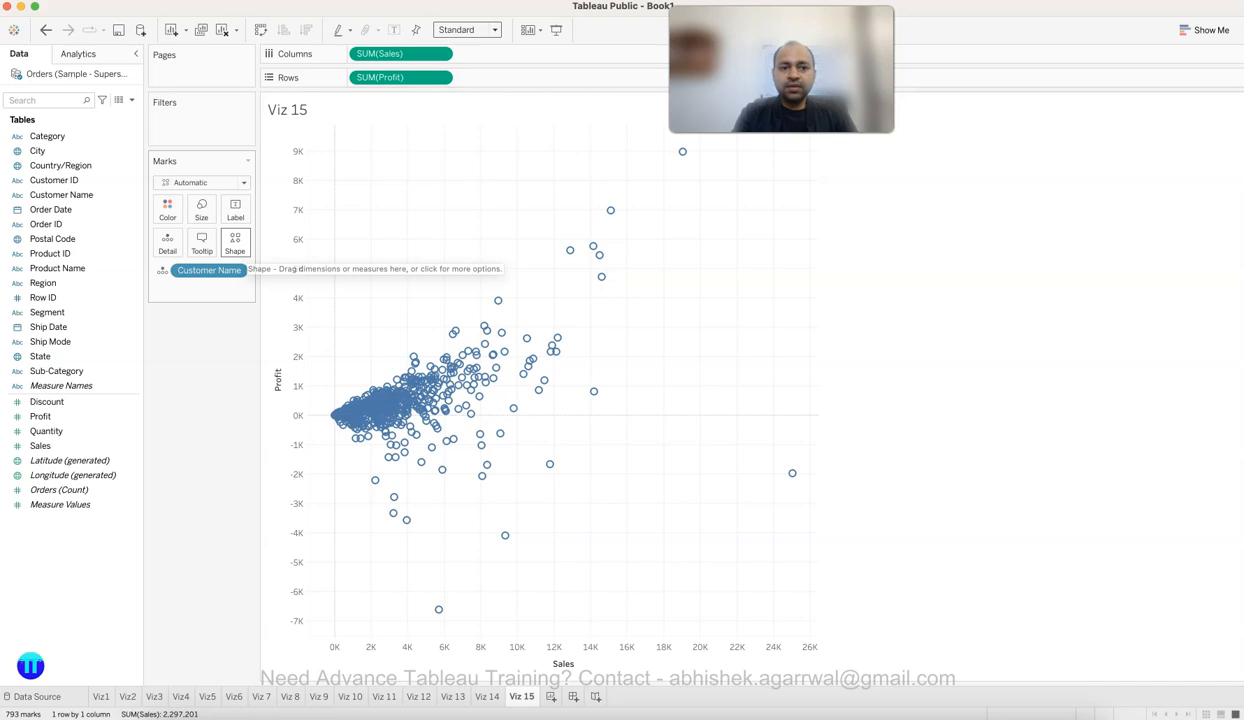
# Step: Change the shape of the customer marks in the scatter plot to filled circles
pyautogui.click(235, 243)
pyautogui.click(232, 303)
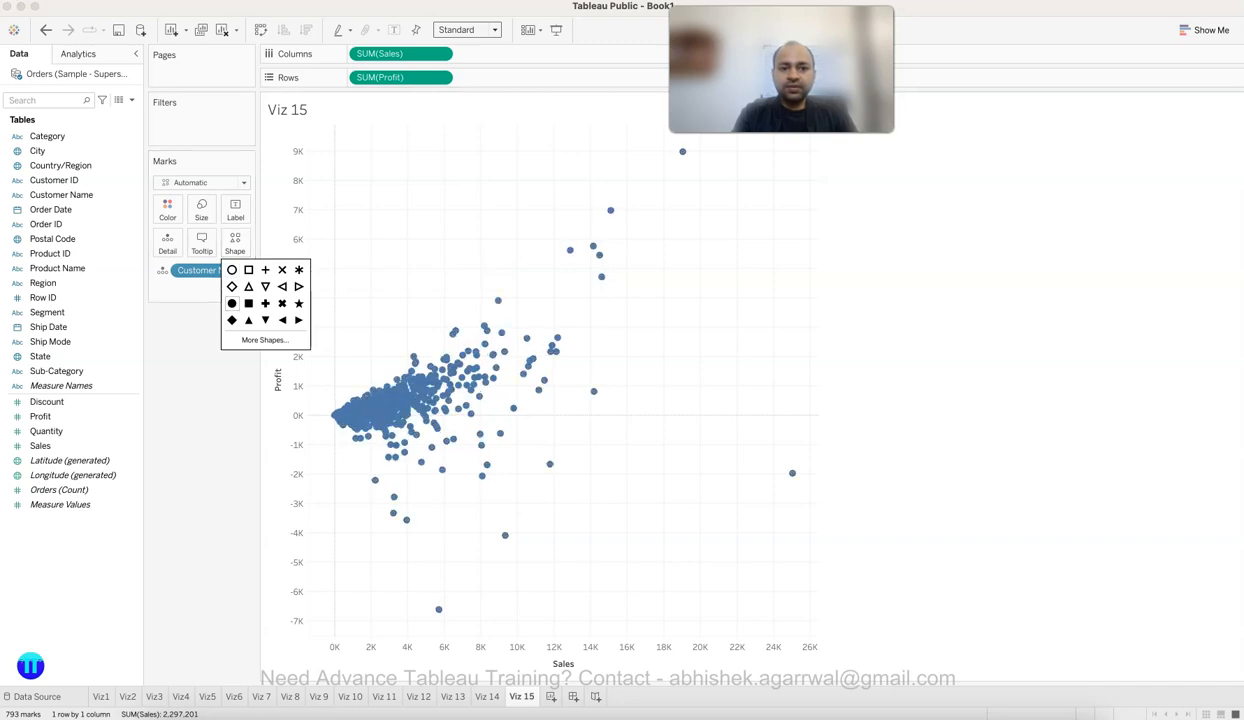
pyautogui.press('Escape')
pyautogui.moveTo(417, 382)
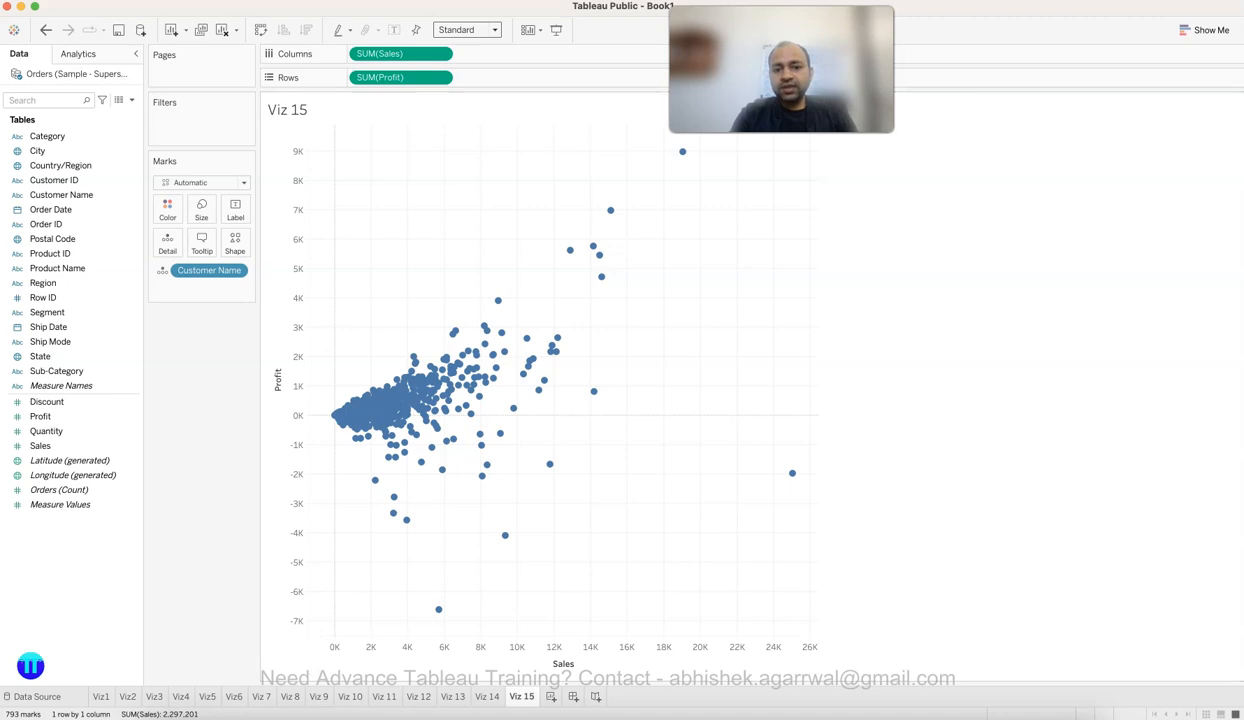
# Step: Select the loss-making customer points in the lower half of the scatter plot, and clear the selection
pyautogui.moveTo(786, 420); pyautogui.dragTo(298, 581)
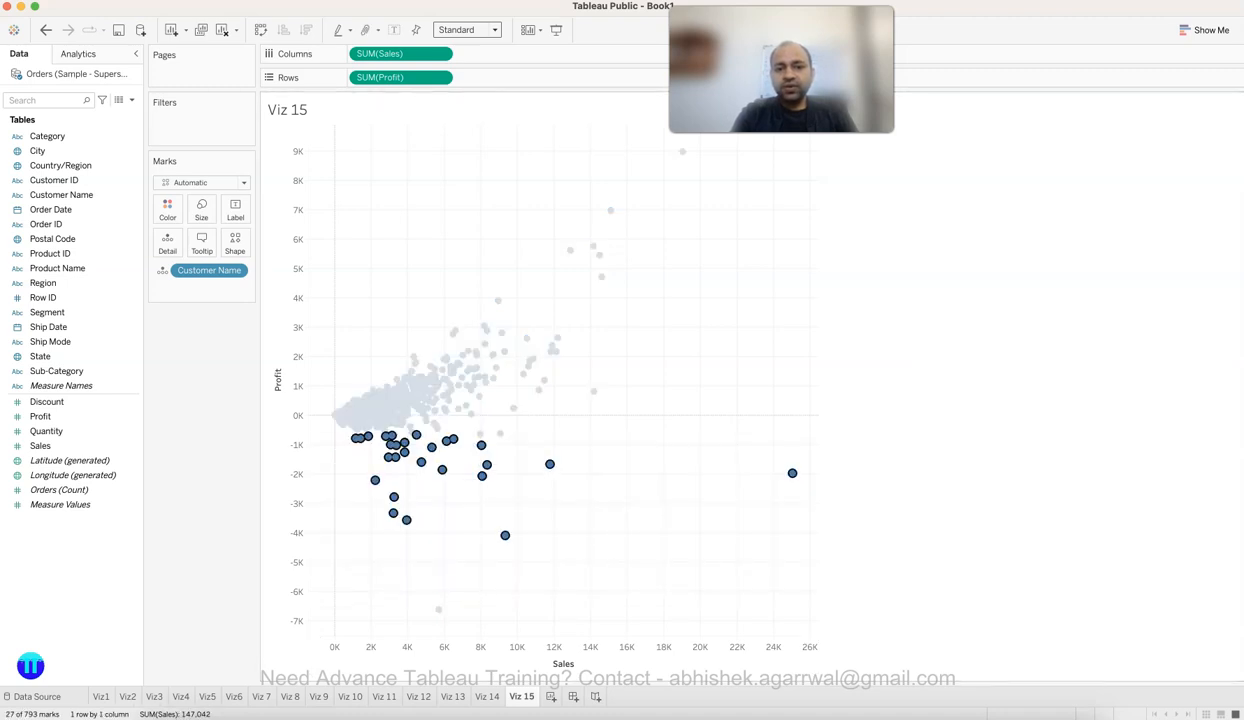
pyautogui.click(486, 502)
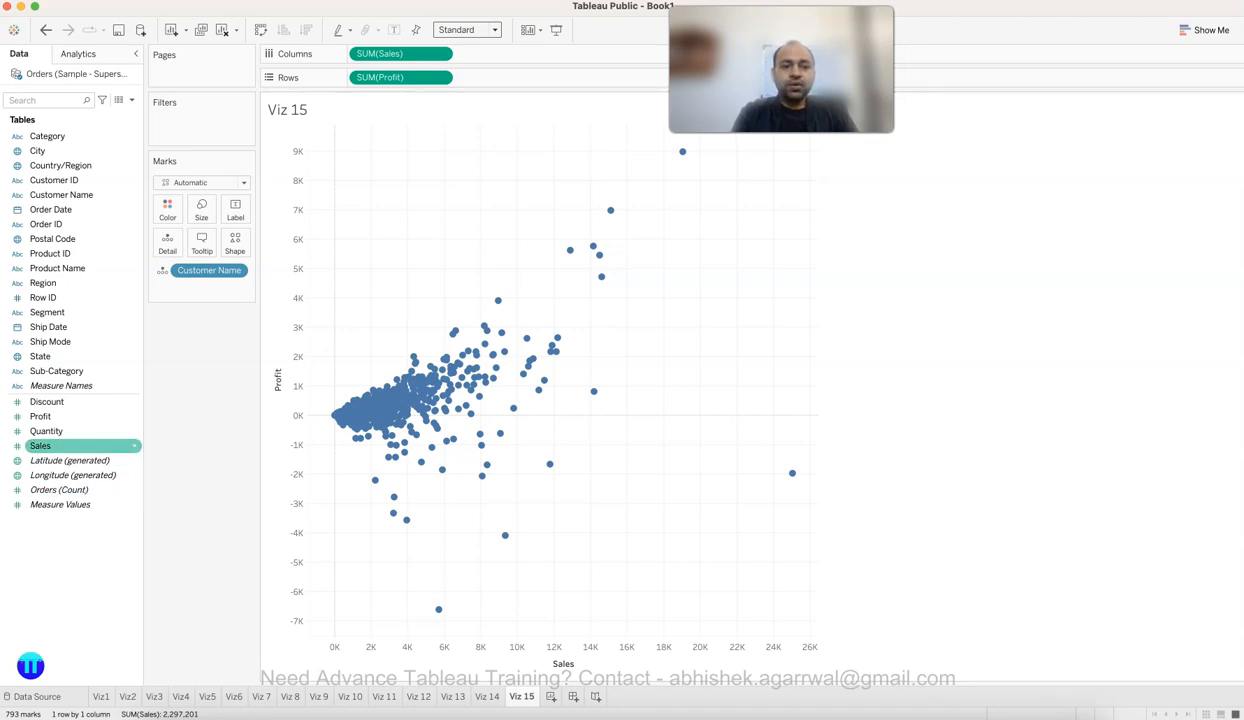
# Step: Size the customer marks by Quantity and inspect individual large and small points in the scatter plot
pyautogui.click(80, 431)
pyautogui.moveTo(80, 431); pyautogui.dragTo(201, 210)
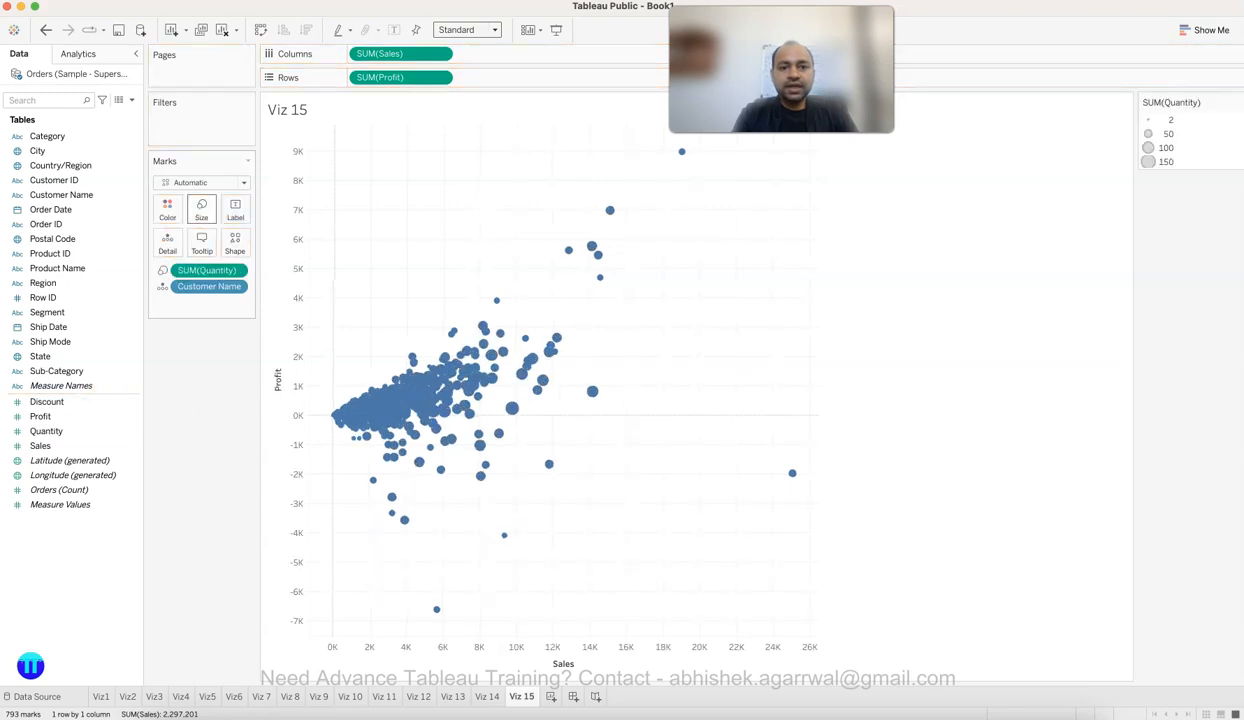
pyautogui.moveTo(512, 408)
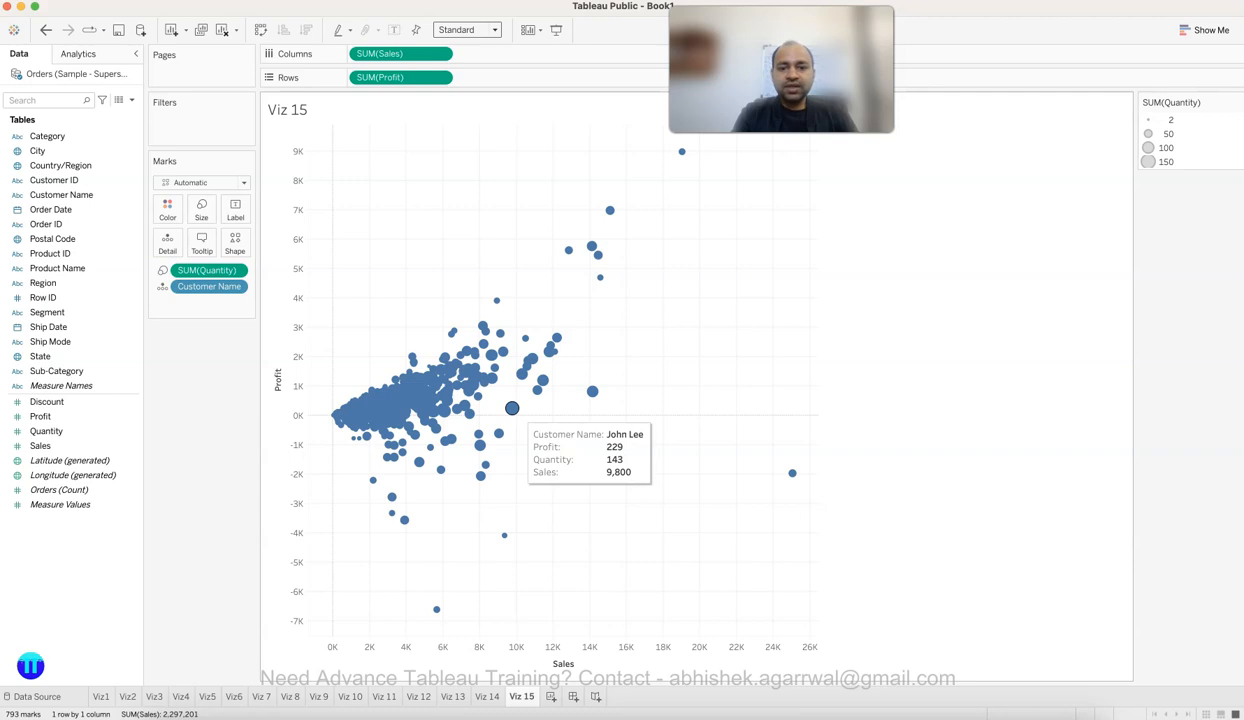
pyautogui.moveTo(592, 246)
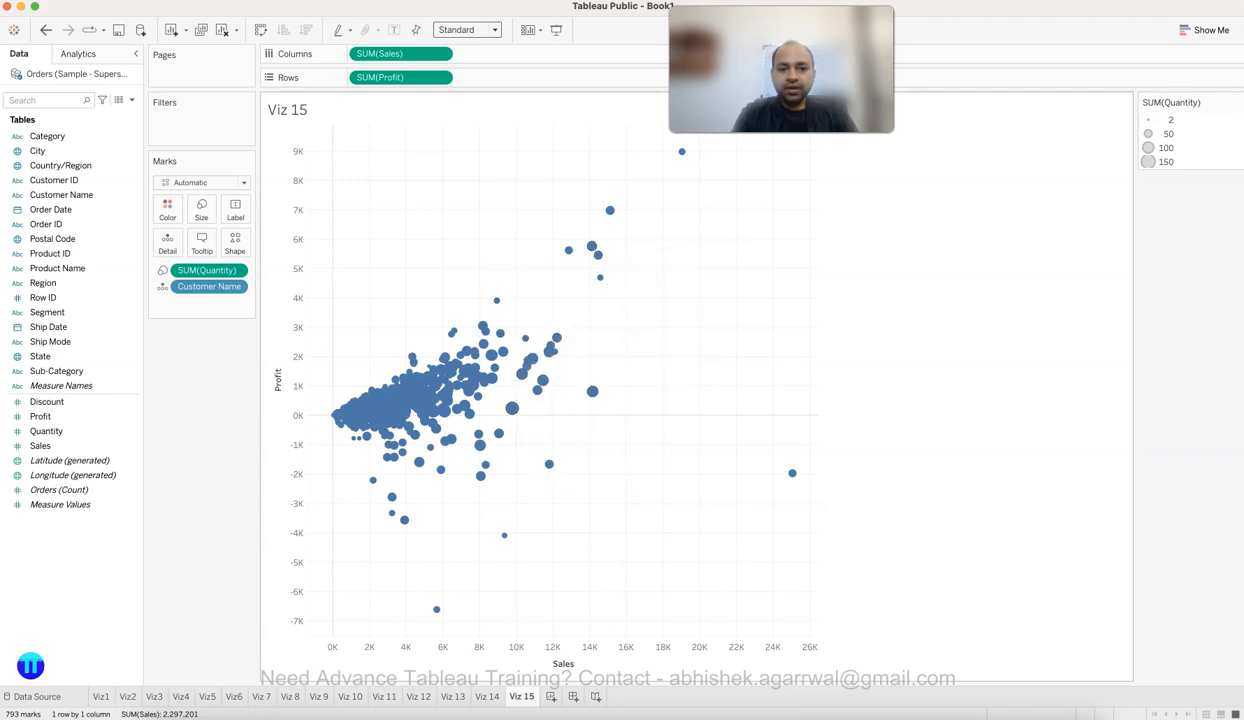
pyautogui.moveTo(504, 535)
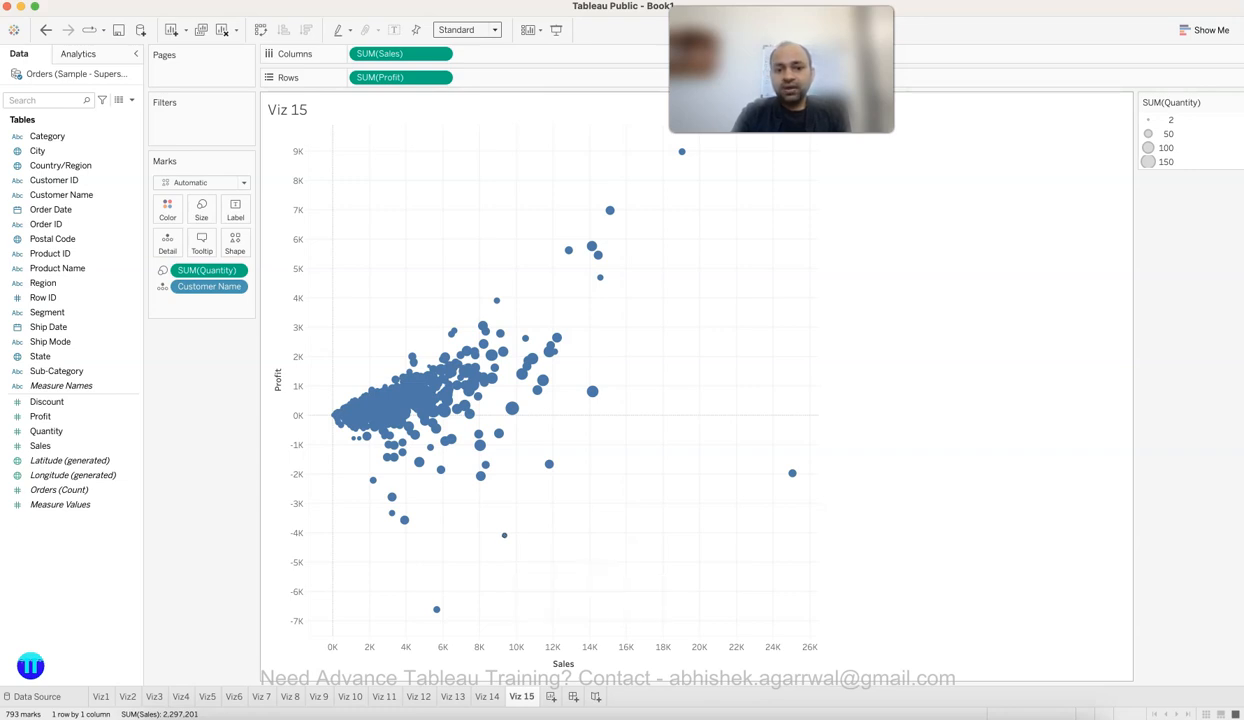
pyautogui.moveTo(480, 445)
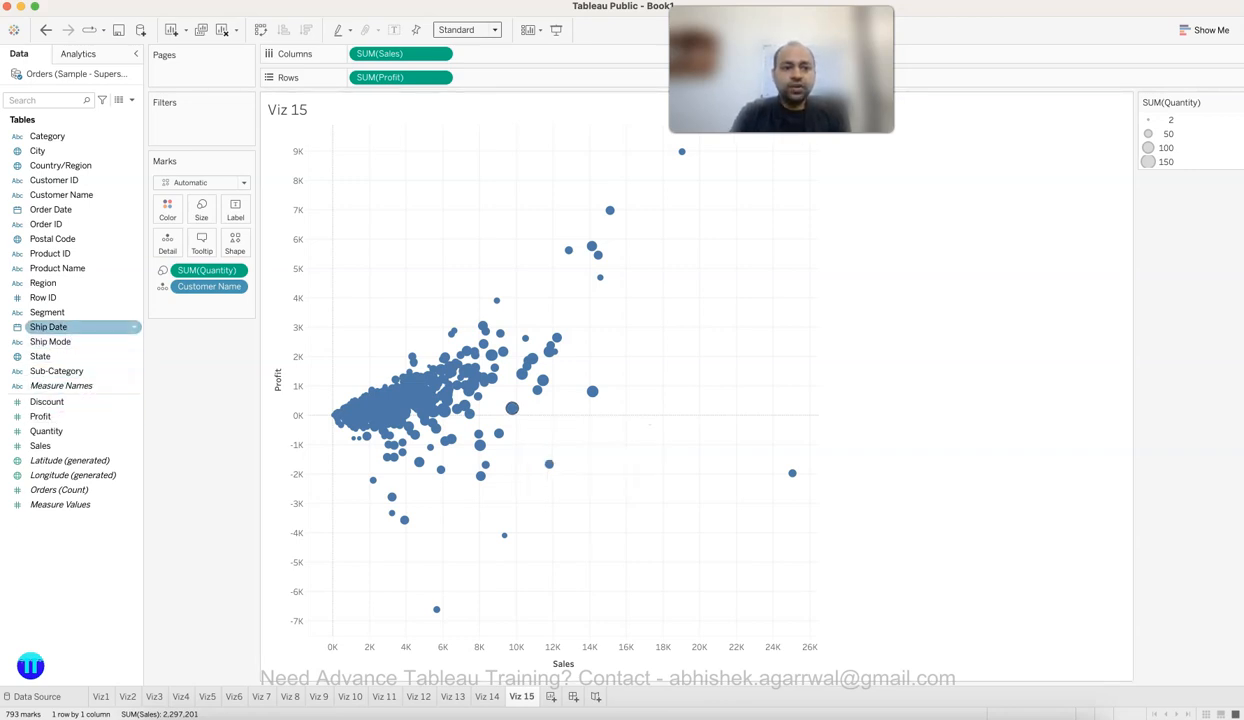
# Step: Color the customer marks by Segment and inspect the outlying points
pyautogui.moveTo(50, 312); pyautogui.dragTo(167, 210)
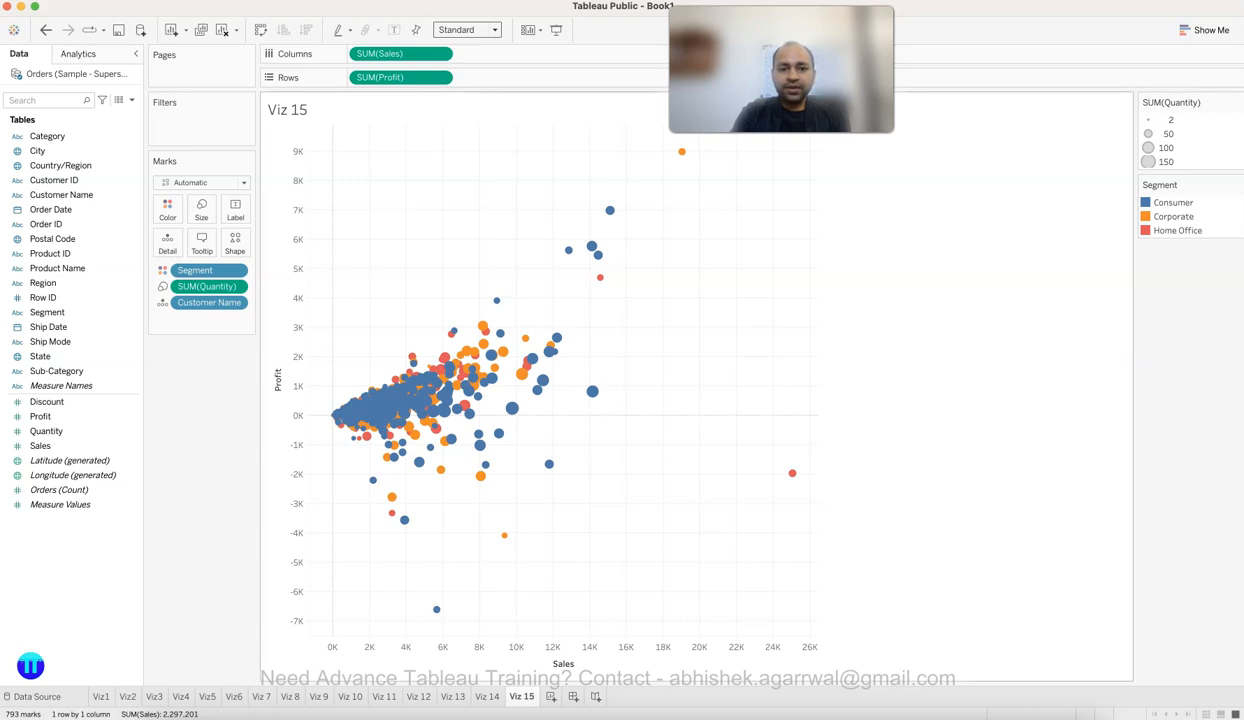
pyautogui.moveTo(521, 373)
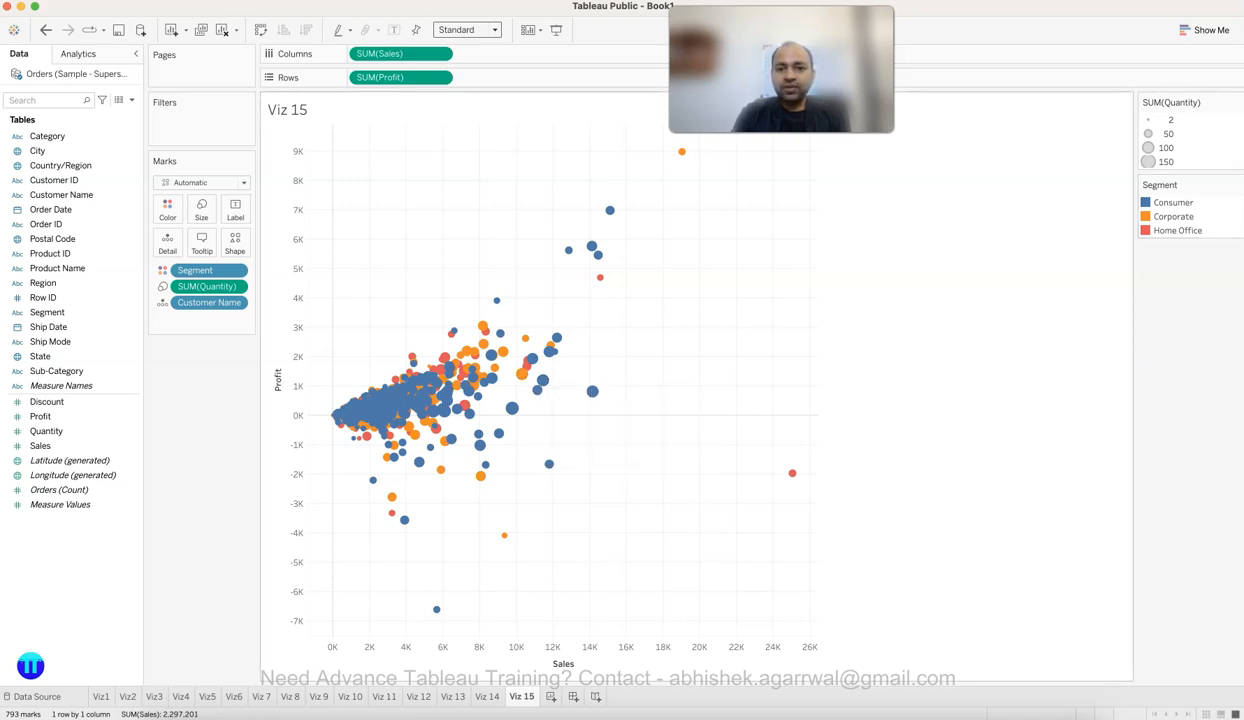
pyautogui.moveTo(792, 473)
# Step: Highlight the Consumer, Corporate and Home Office segments in turn from the color legend, and clear the highlight
pyautogui.click(1173, 202)
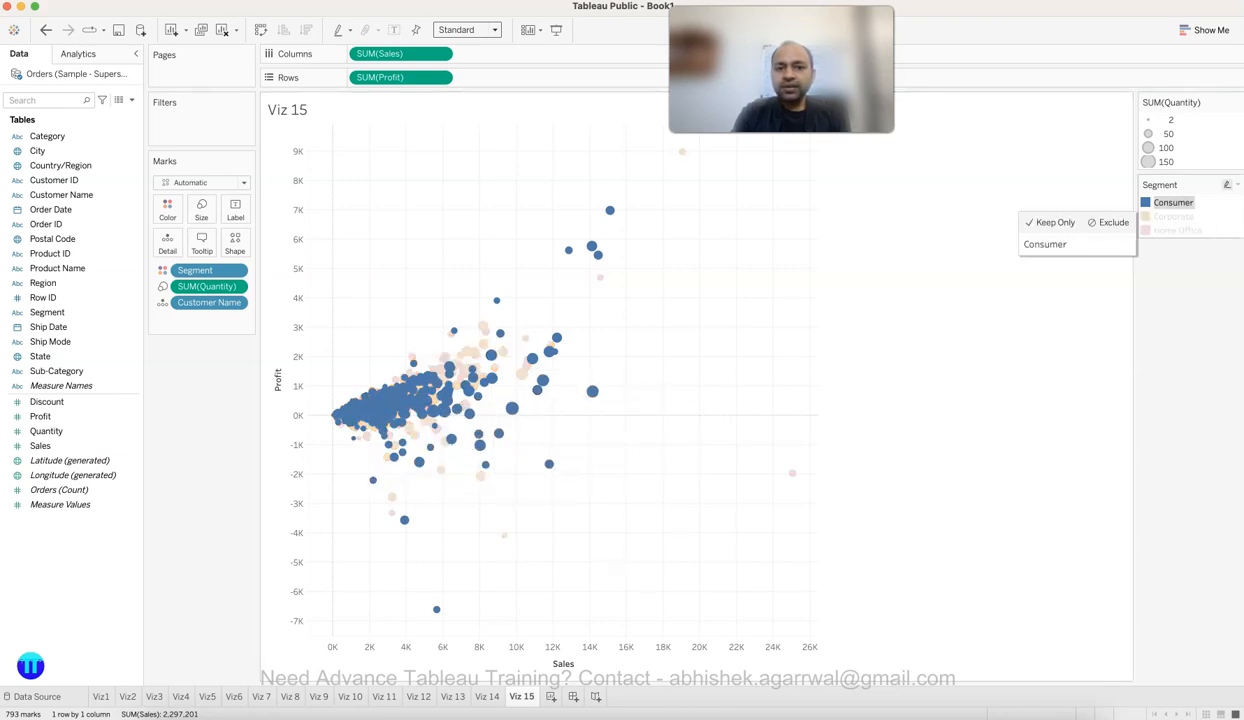
pyautogui.click(1173, 217)
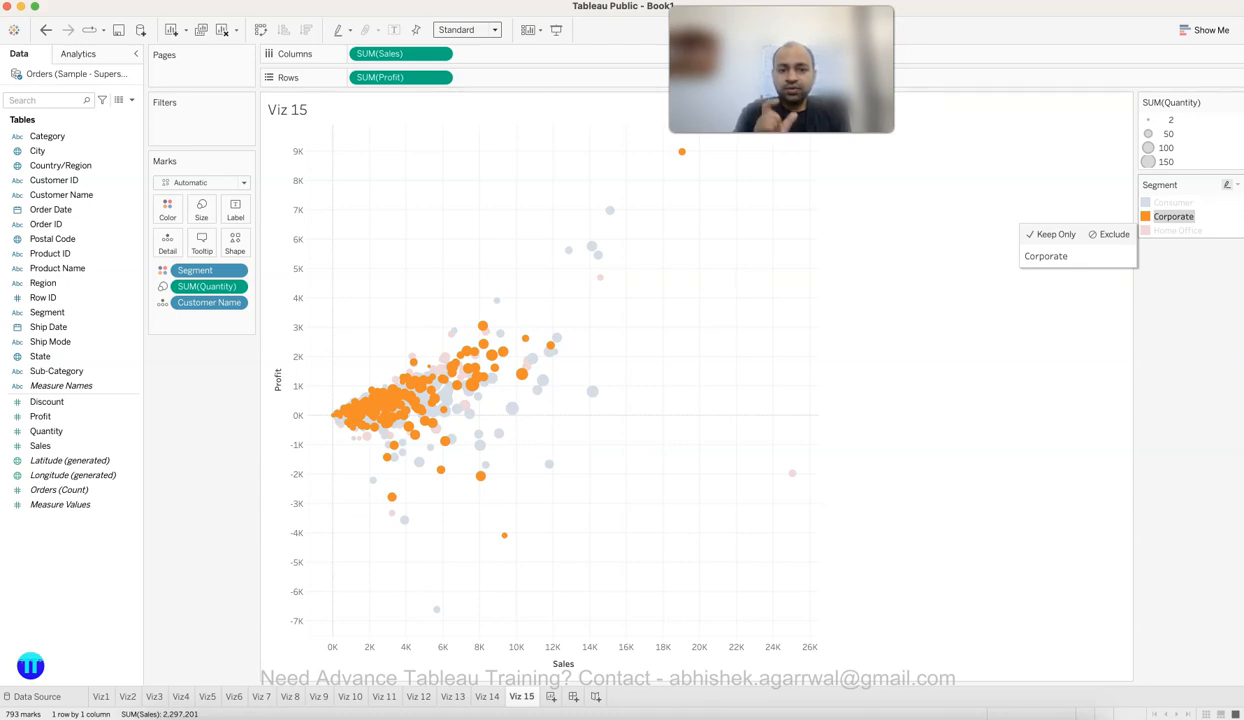
pyautogui.click(1174, 230)
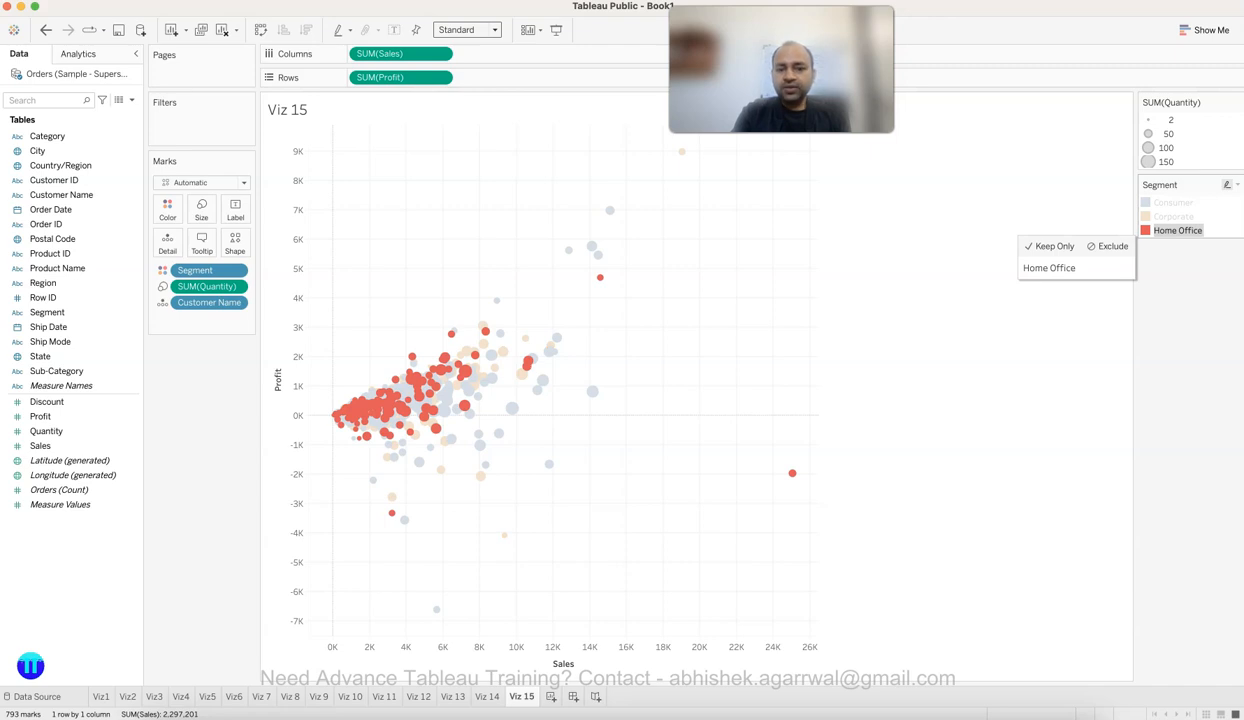
pyautogui.click(1174, 216)
pyautogui.click(1174, 216)
pyautogui.click(1174, 216)
pyautogui.click(1174, 202)
pyautogui.click(1176, 230)
pyautogui.click(1174, 204)
pyautogui.click(1174, 216)
pyautogui.click(1176, 230)
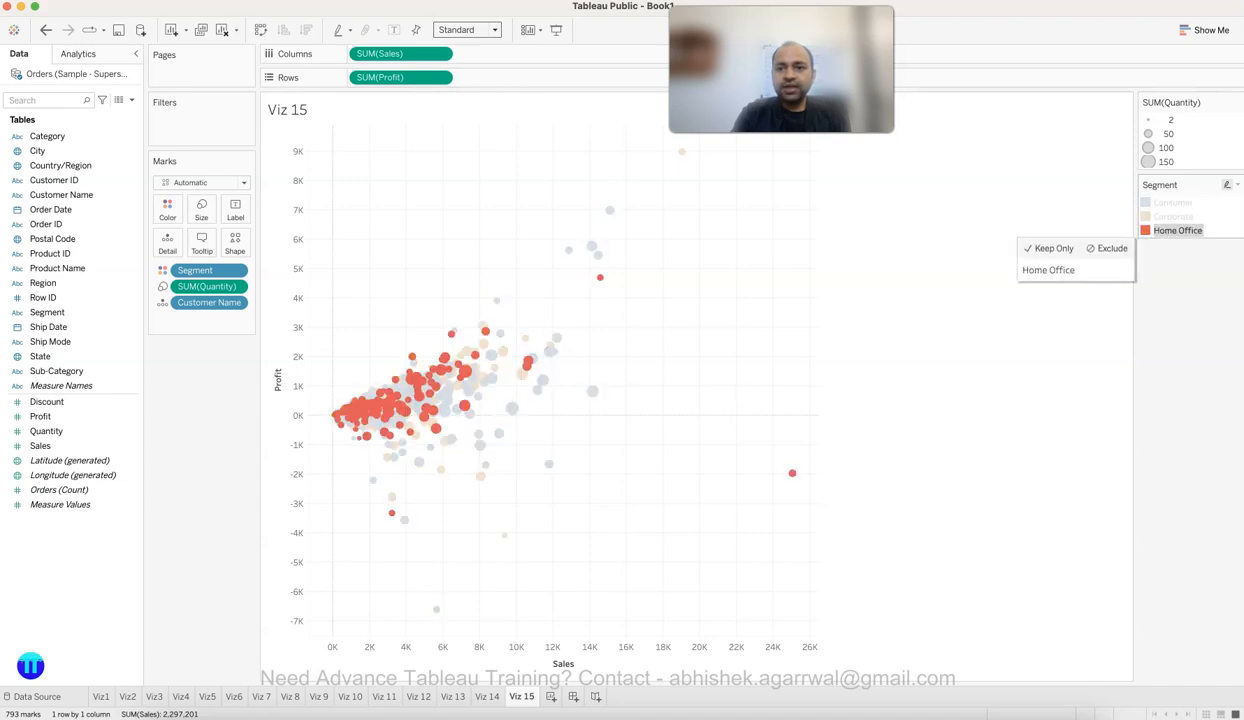
pyautogui.click(1176, 230)
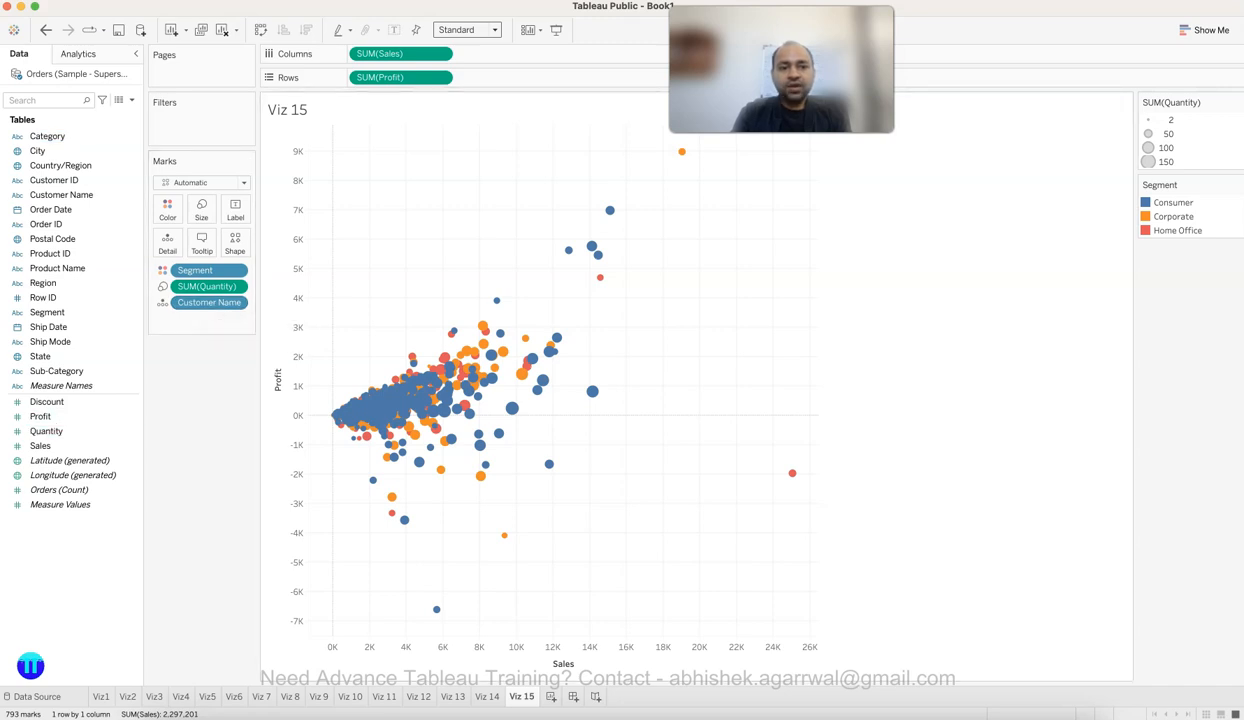
# Step: Switch to PowerPoint and advance to the question about the sales range receiving most of the orders
pyautogui.moveTo(352, 401)
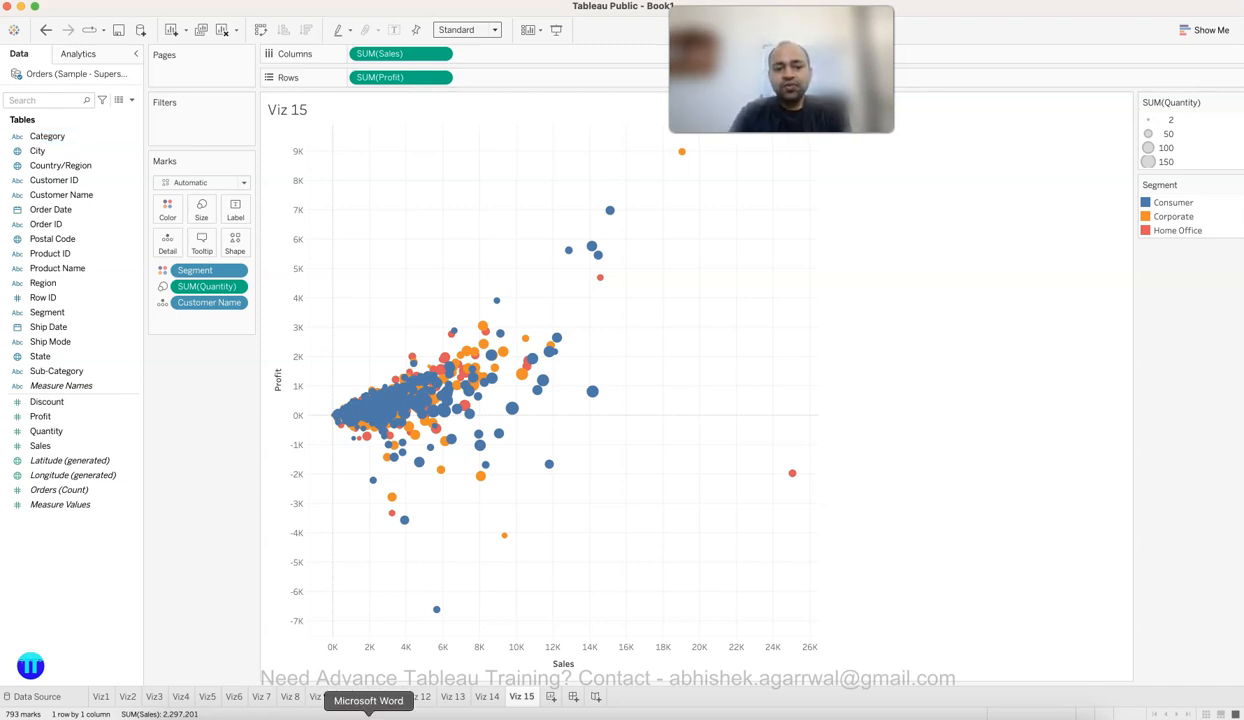
pyautogui.click(339, 717)
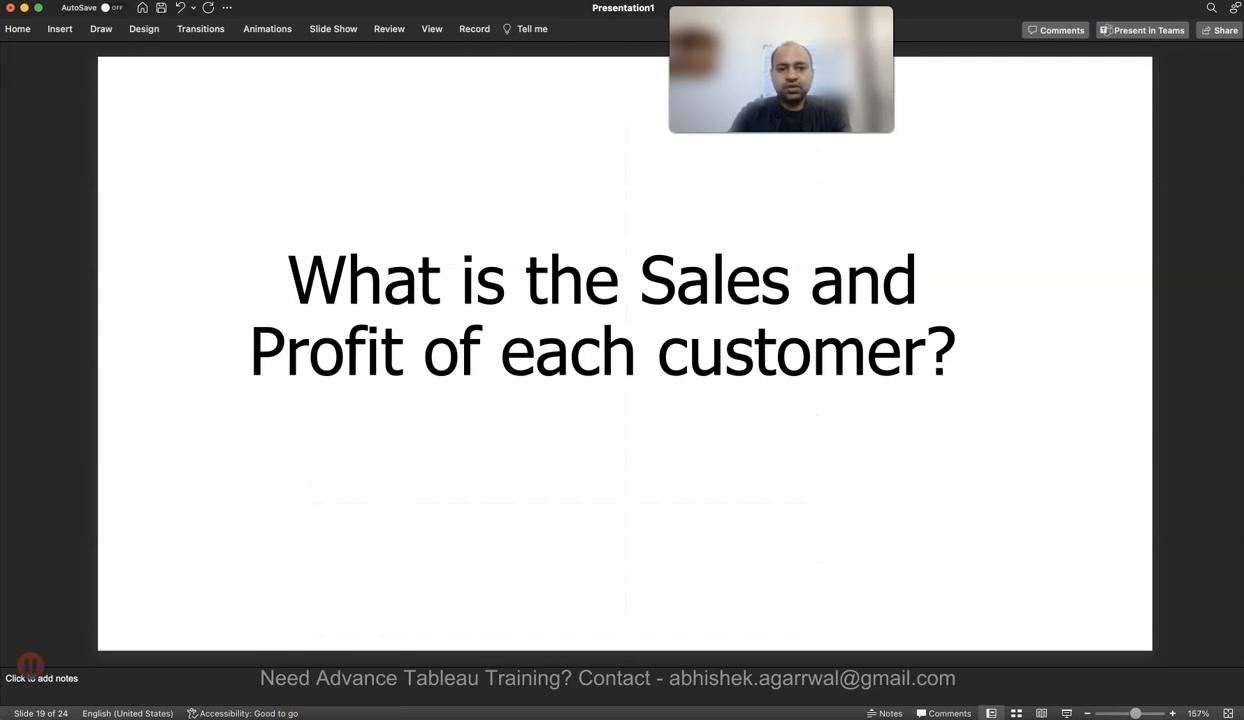
pyautogui.press('Down')
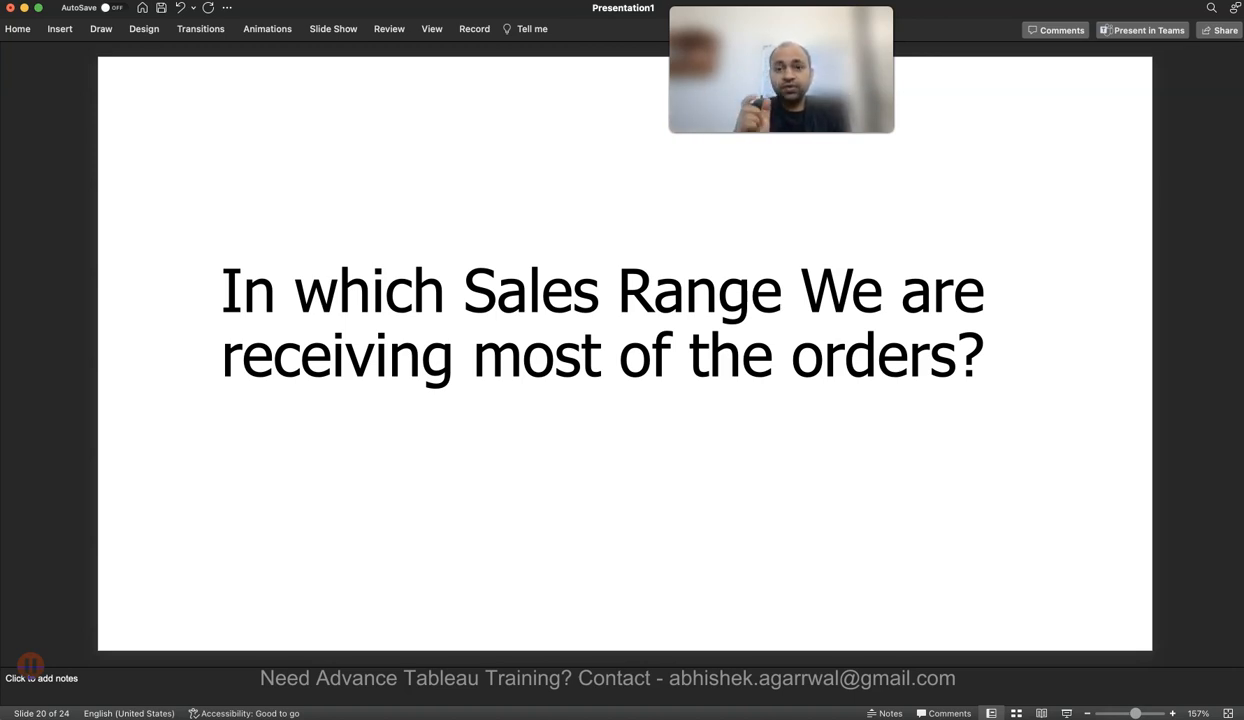
# Step: Return to Tableau and add a new worksheet named Viz 16
pyautogui.click(918, 713)
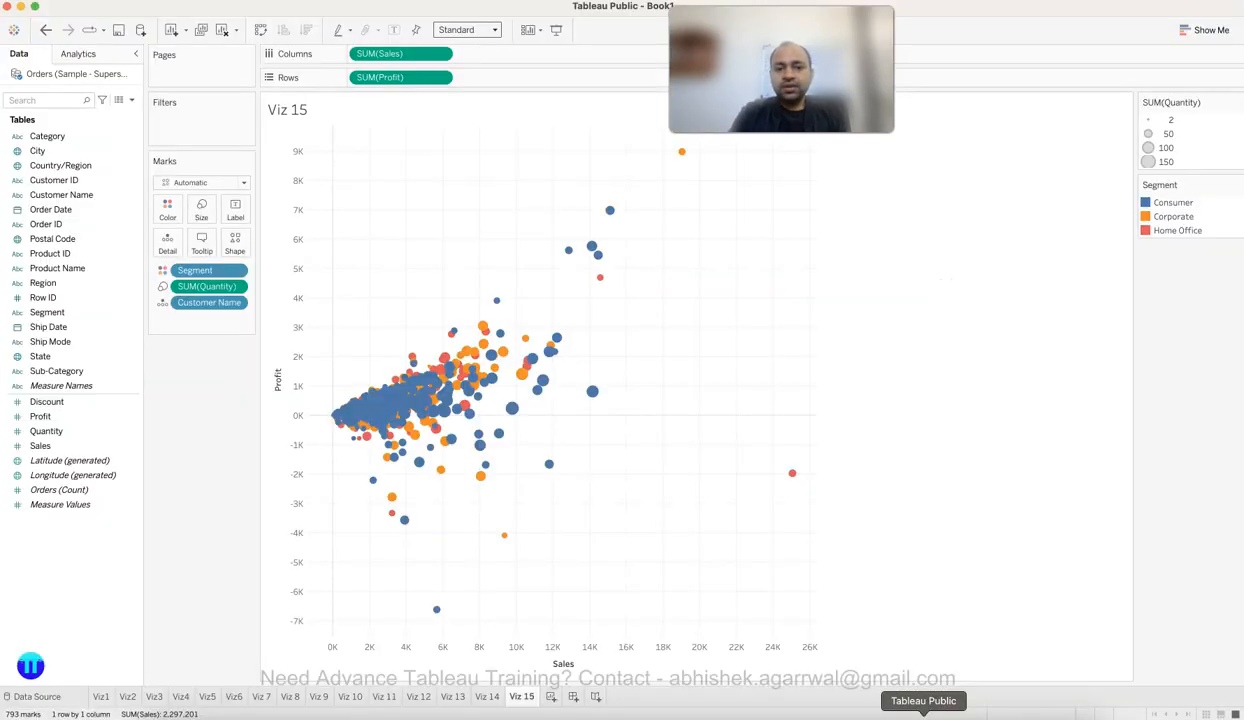
pyautogui.click(551, 697)
pyautogui.doubleClick(555, 697)
pyautogui.write('Viz 16')
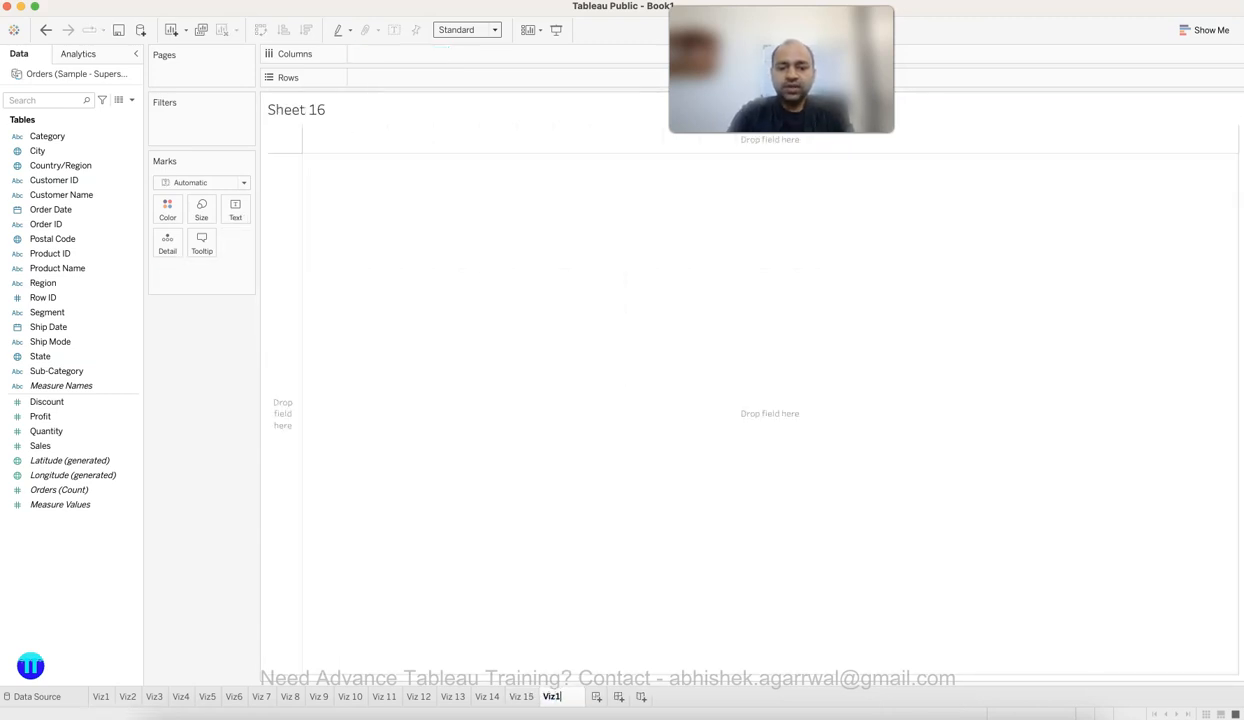
pyautogui.press('Return')
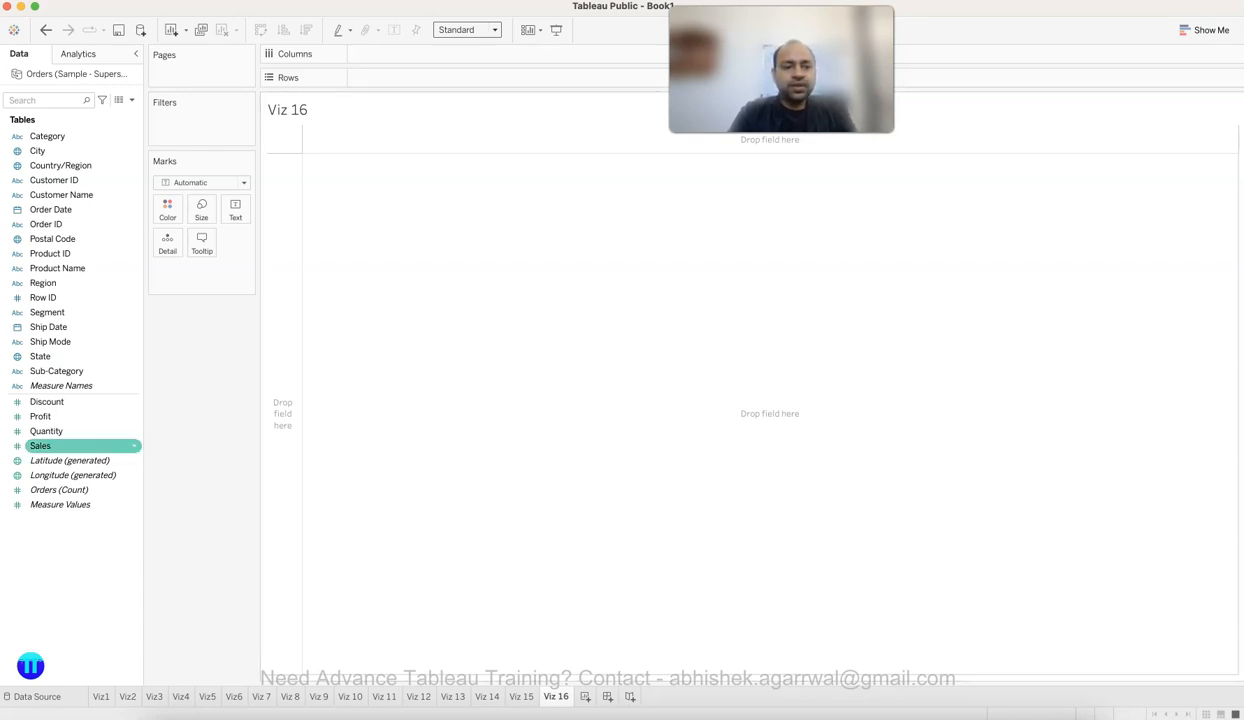
# Step: Create a histogram of Sales from the Show Me suggestions, close the suggestions and inspect the first bars
pyautogui.click(58, 446)
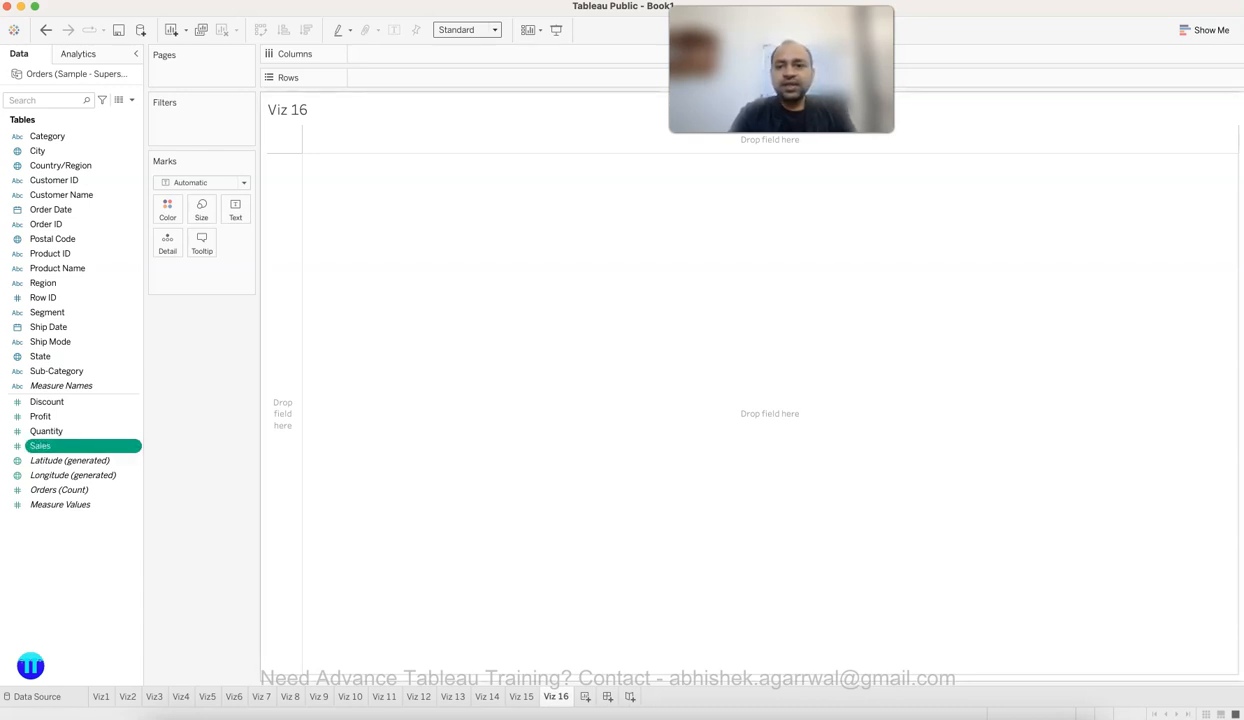
pyautogui.click(1205, 30)
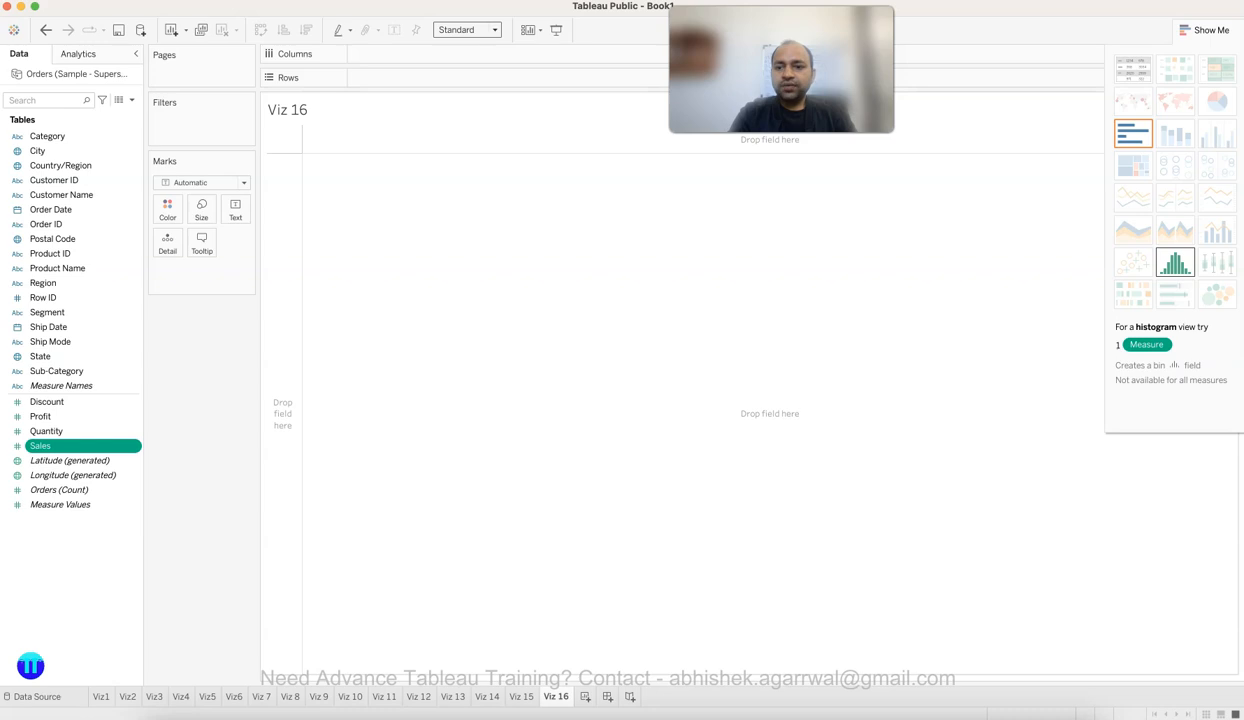
pyautogui.click(1175, 262)
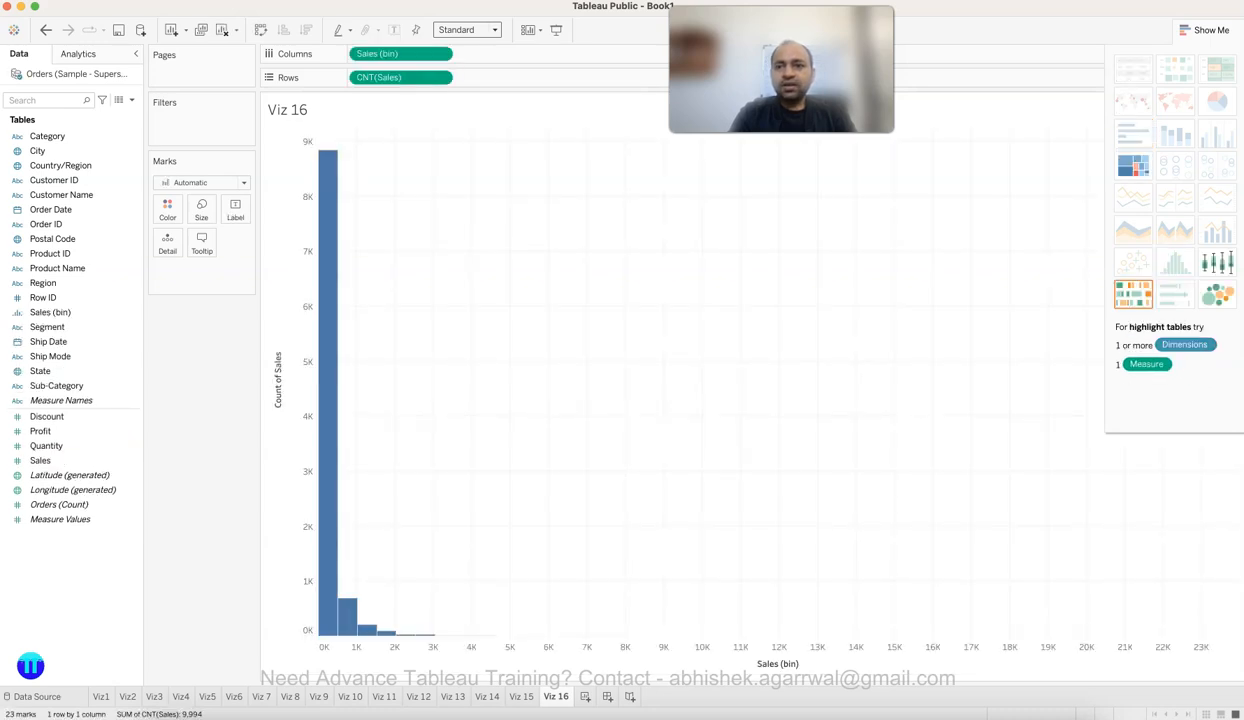
pyautogui.click(1205, 30)
pyautogui.moveTo(368, 631)
pyautogui.moveTo(334, 560)
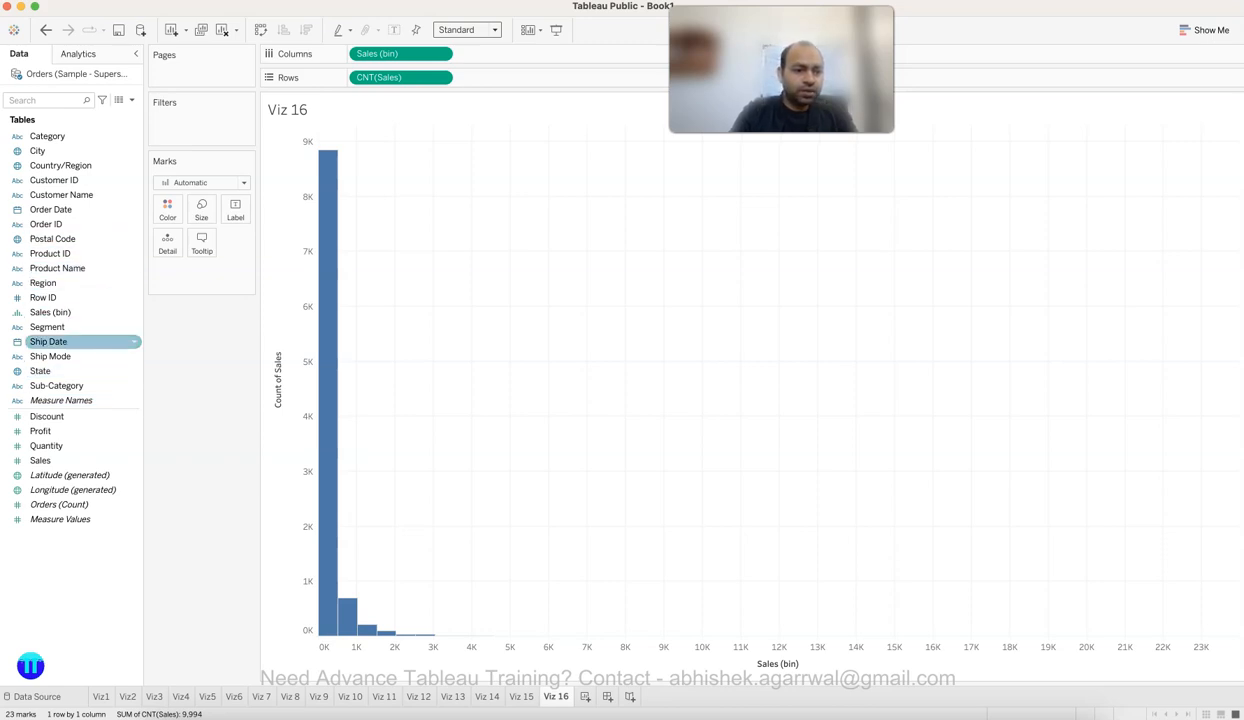
# Step: Edit the Sales (bin) field and set its bin size to 100
pyautogui.click(60, 298)
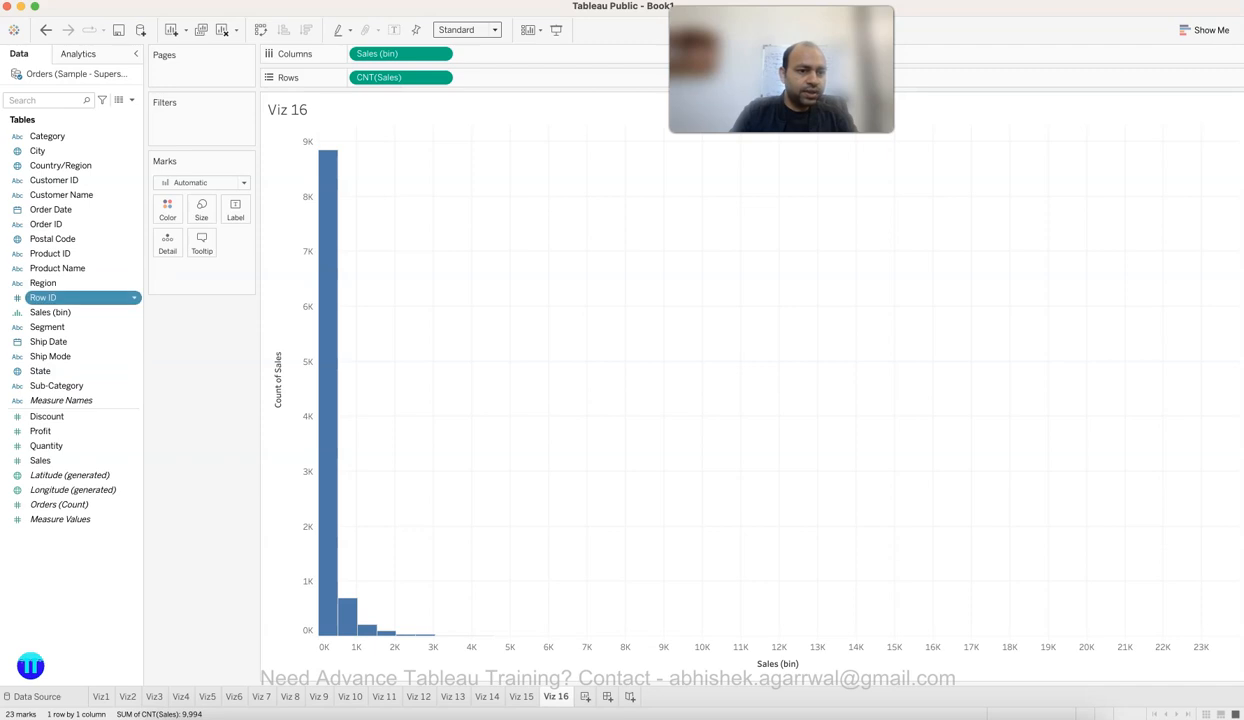
pyautogui.click(60, 313)
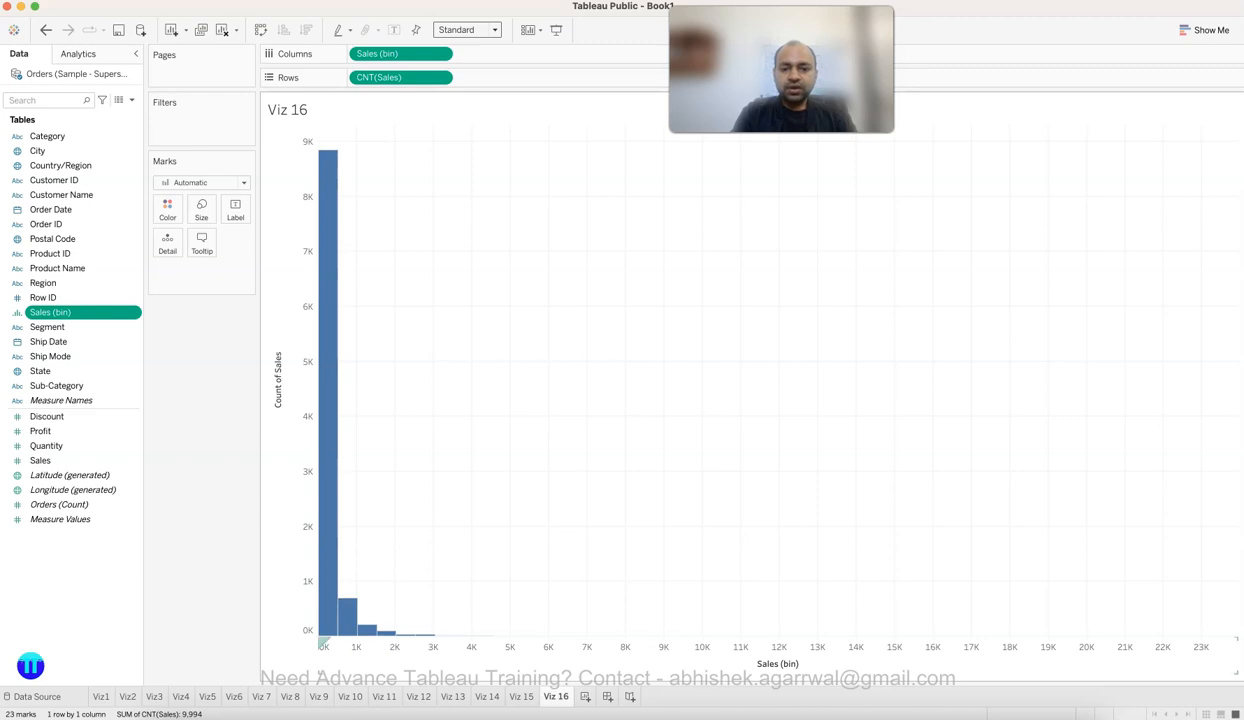
pyautogui.click(332, 598)
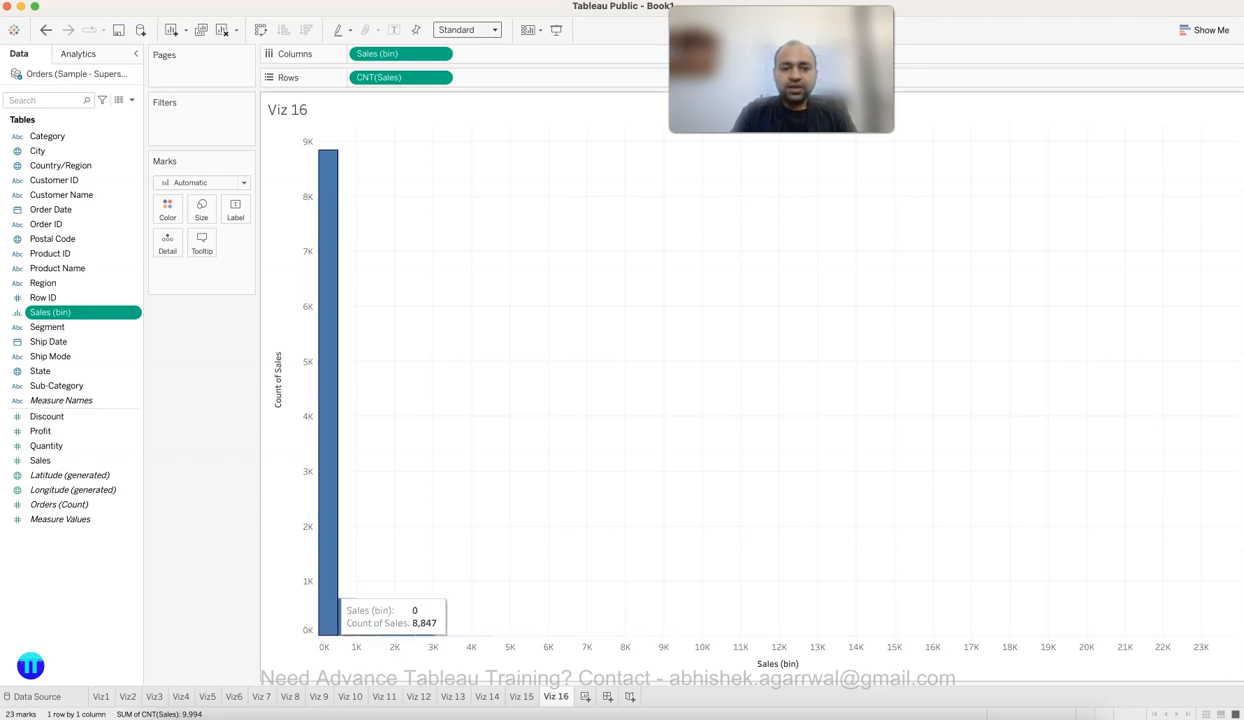
pyautogui.click(133, 313)
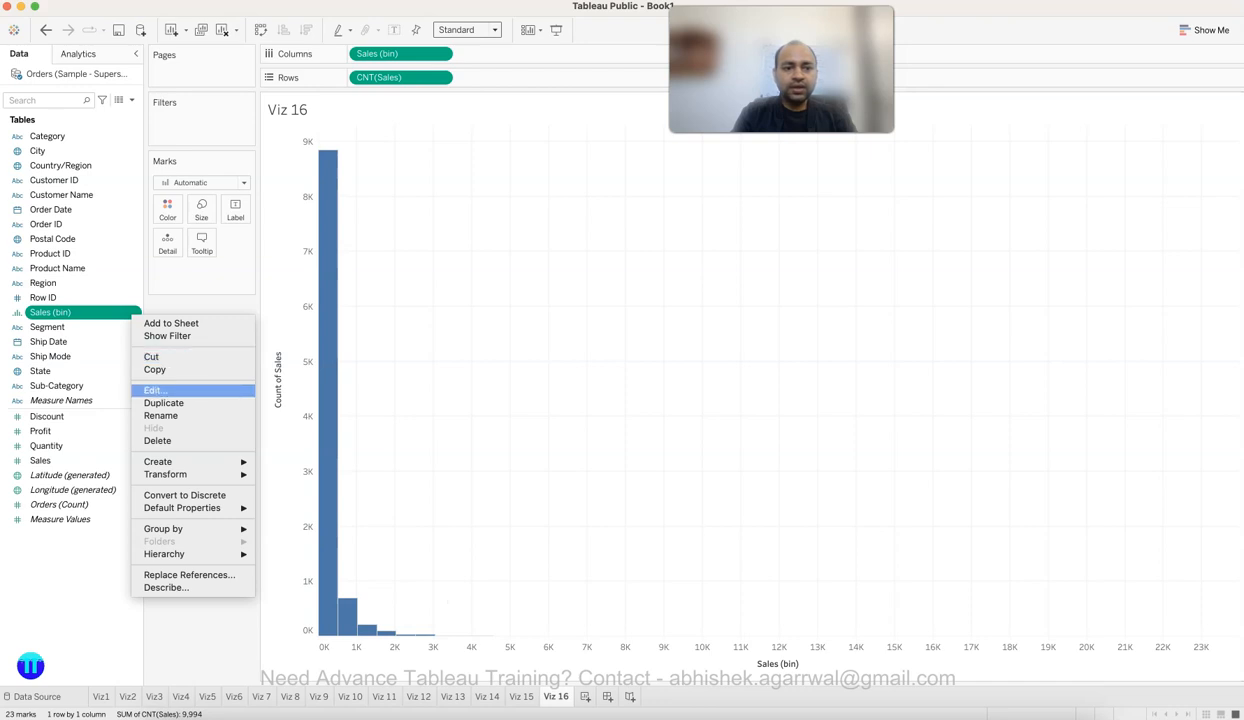
pyautogui.click(155, 390)
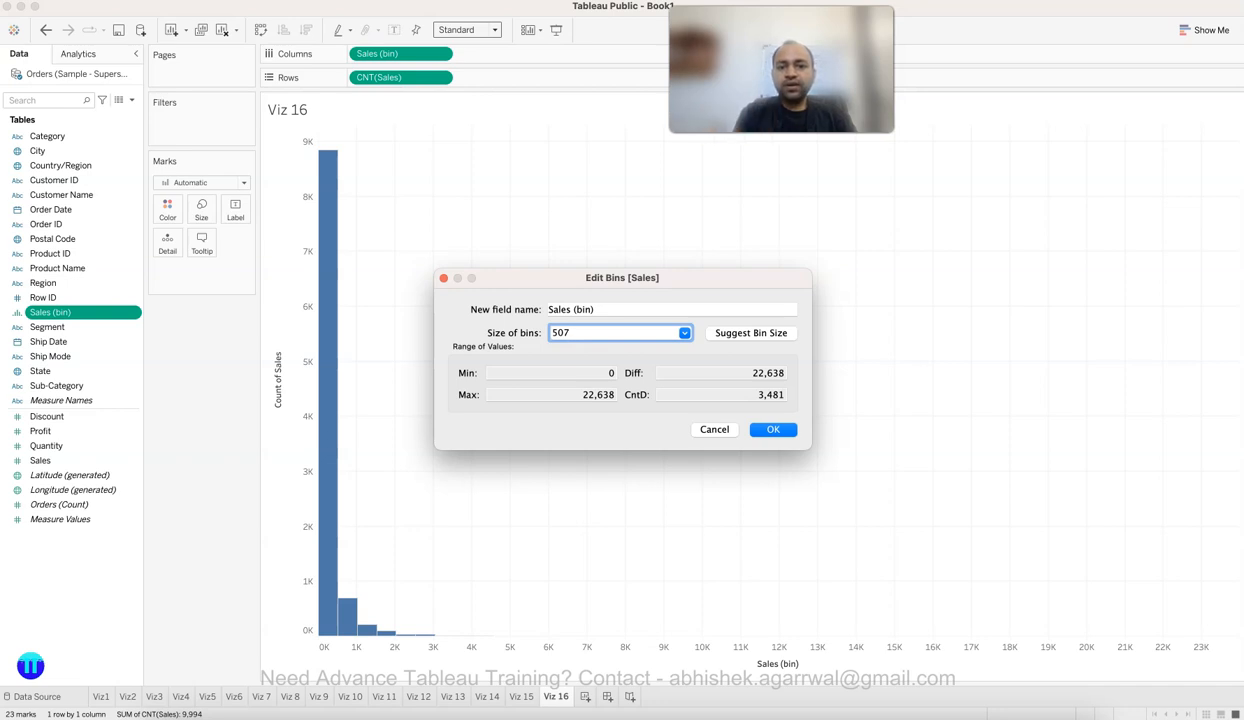
pyautogui.click(684, 333)
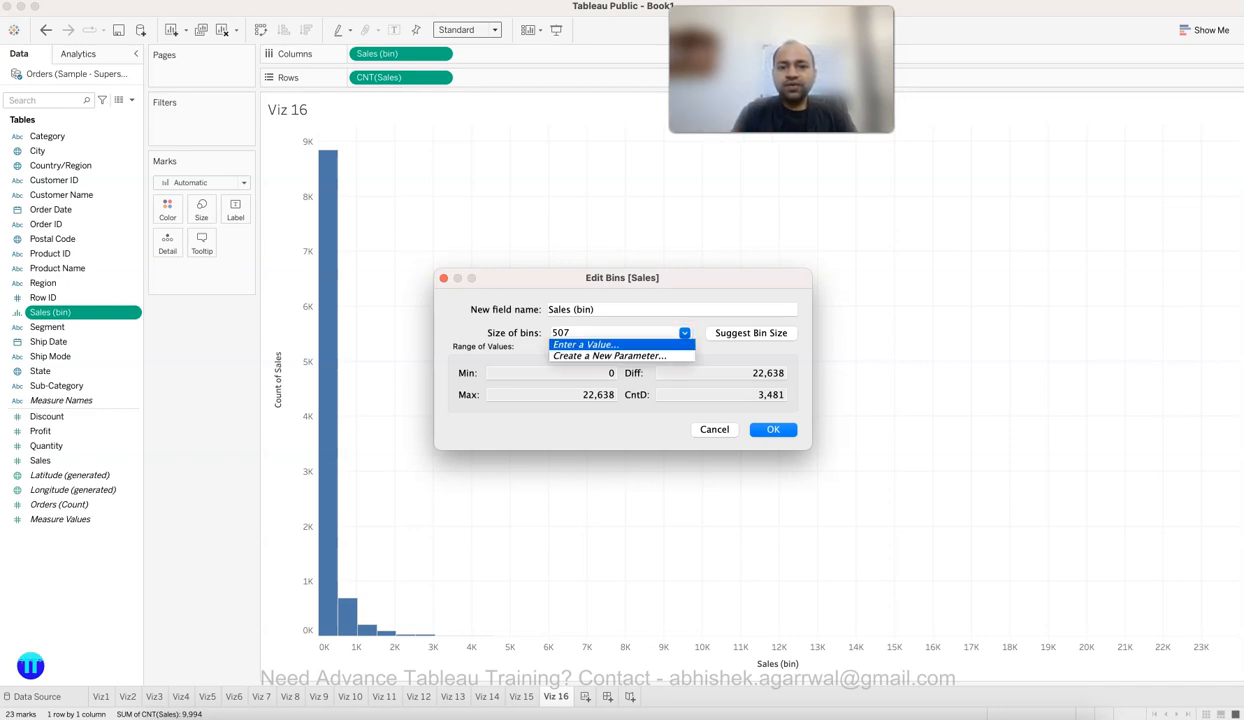
pyautogui.press('Return')
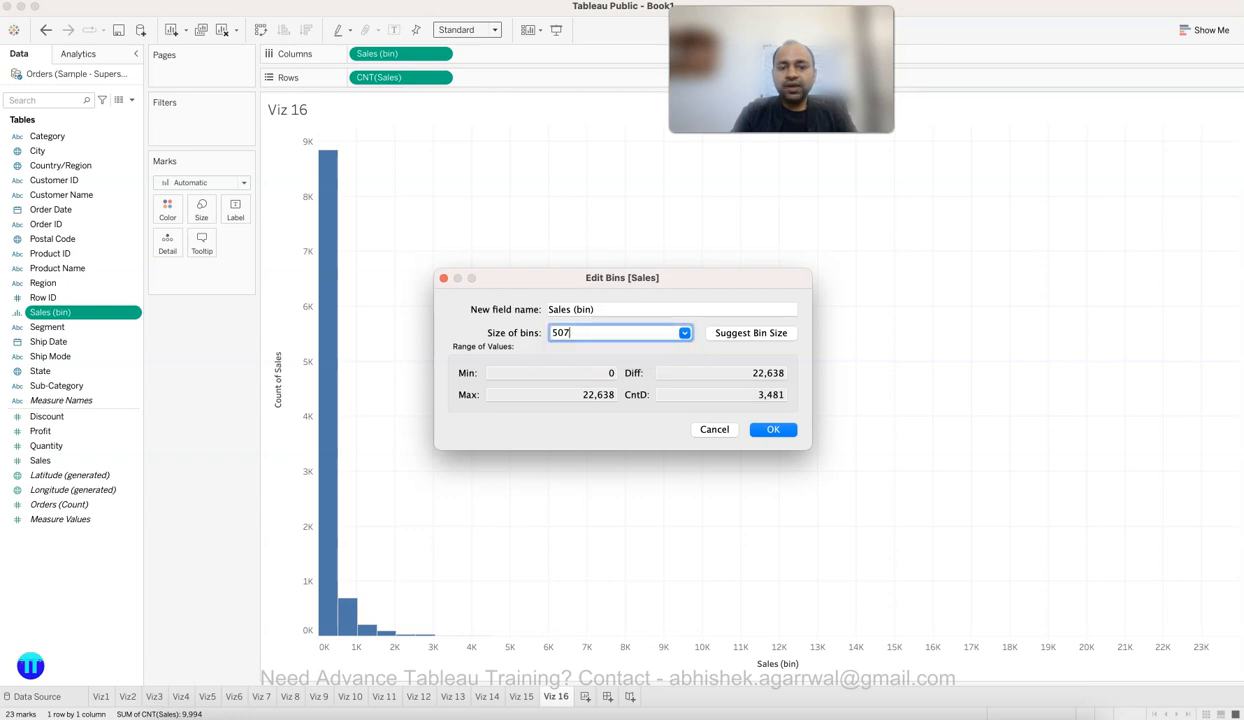
pyautogui.write('100')
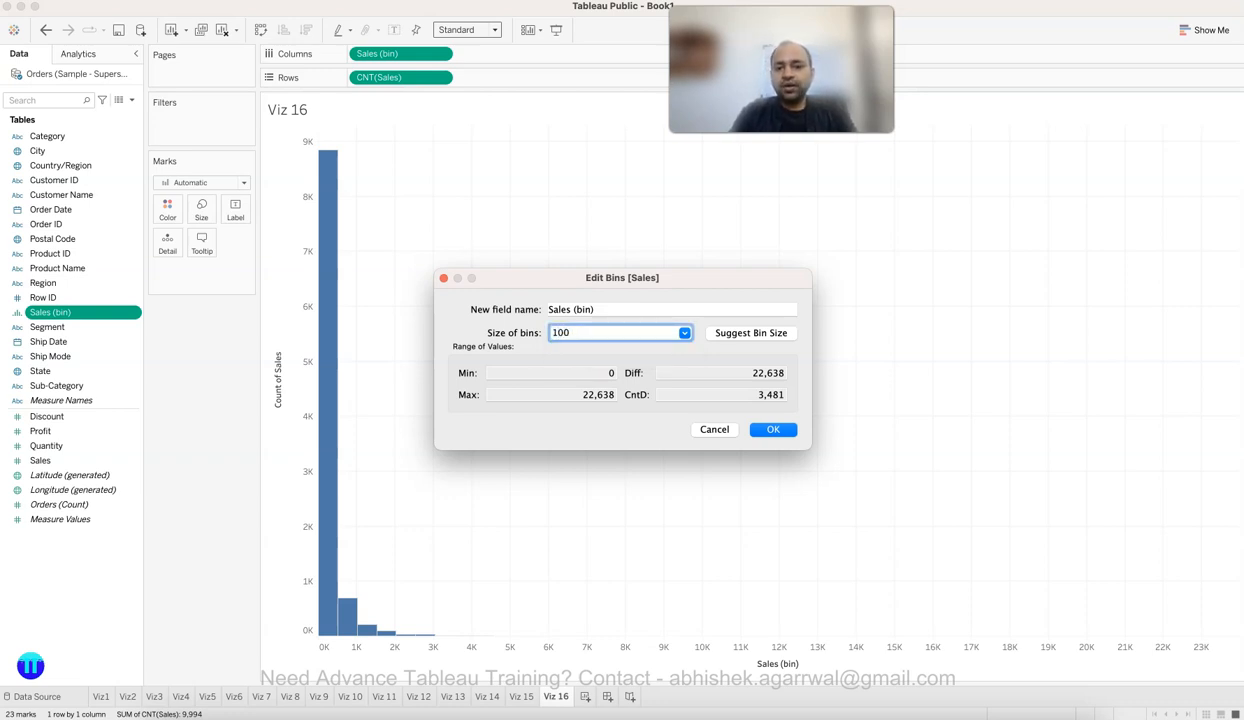
pyautogui.press('Return')
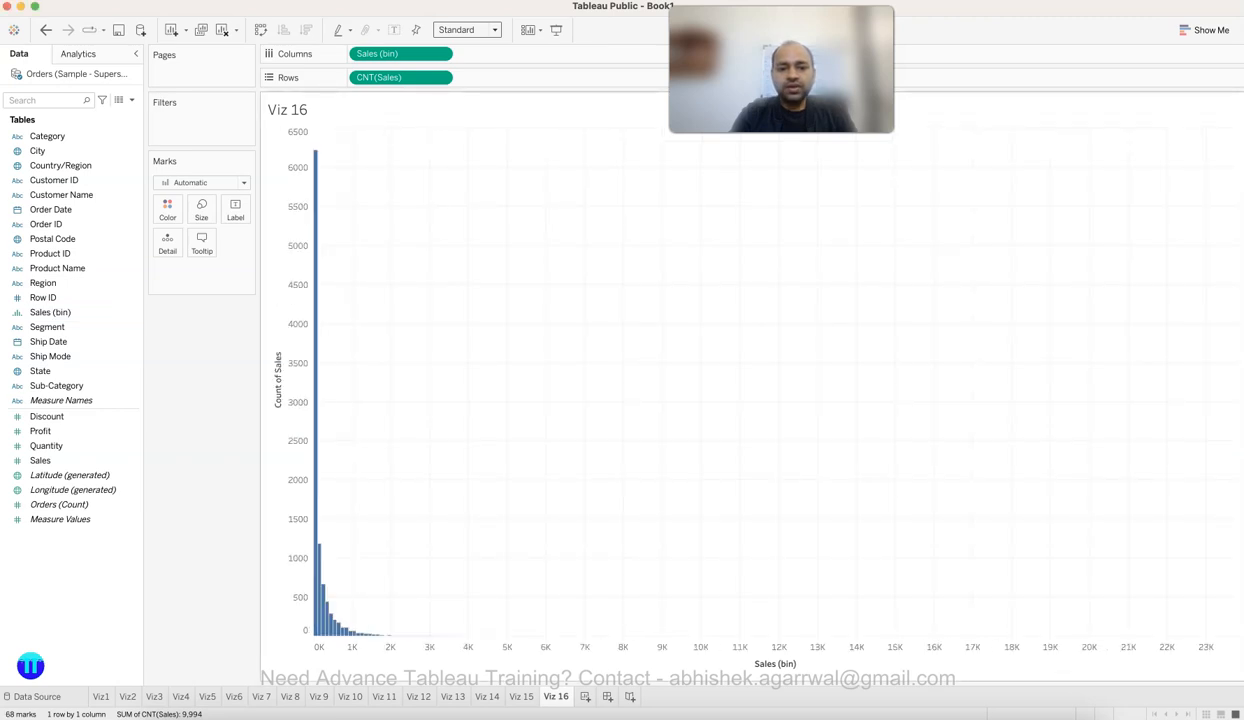
# Step: Inspect the second histogram bar and review the Show Me chart suggestions with the Sales field selected
pyautogui.moveTo(320, 610)
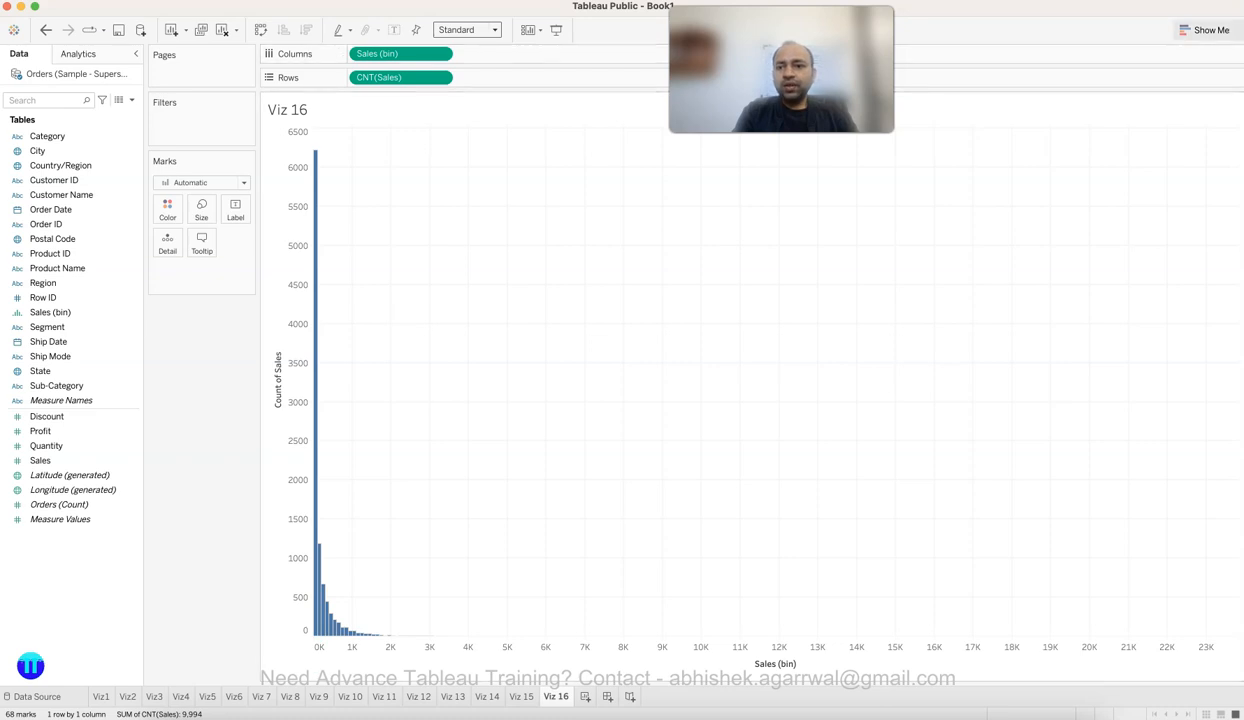
pyautogui.click(1205, 30)
pyautogui.click(50, 445)
pyautogui.click(60, 461)
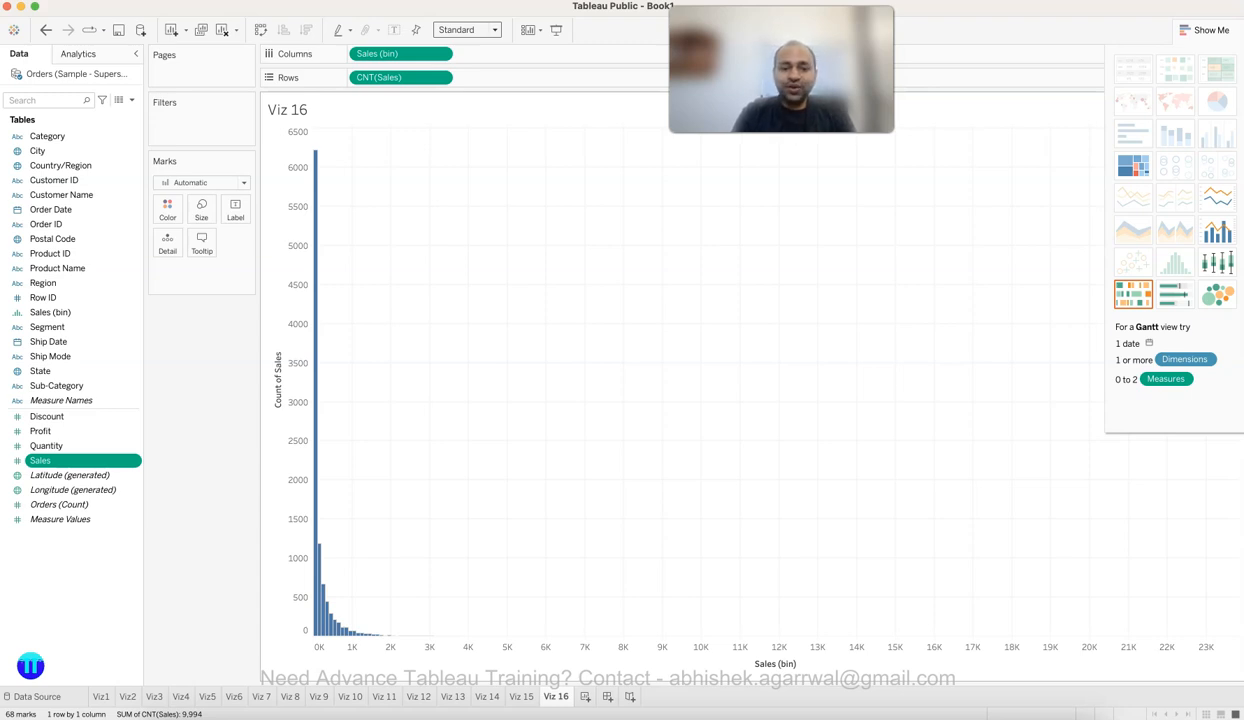
# Step: Switch to PowerPoint, advance to the next business question slide and return to Tableau
pyautogui.click(336, 712)
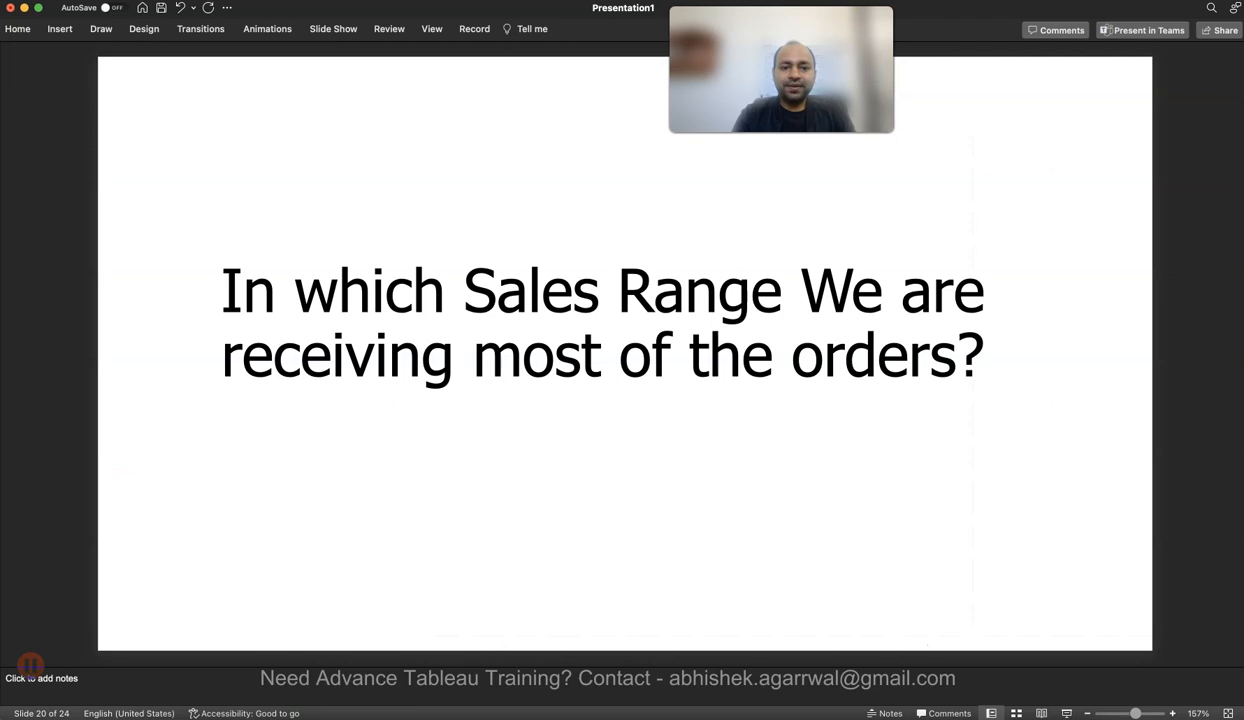
pyautogui.press('Down')
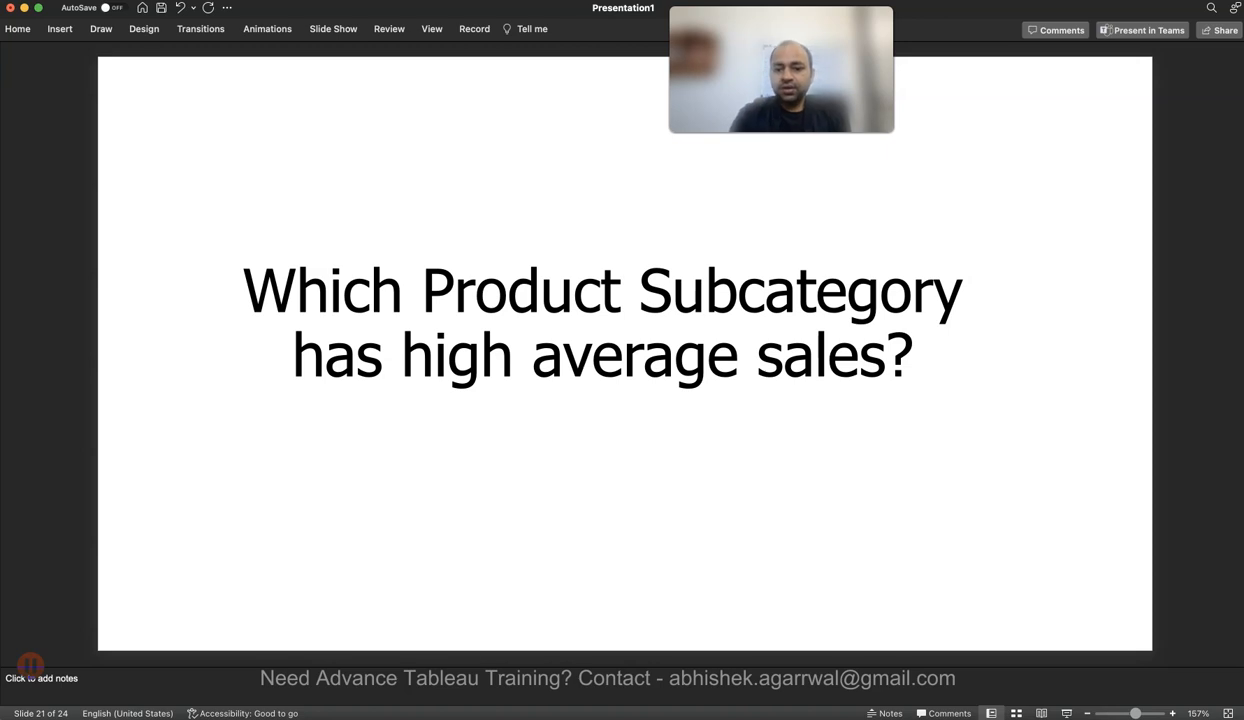
pyautogui.click(898, 712)
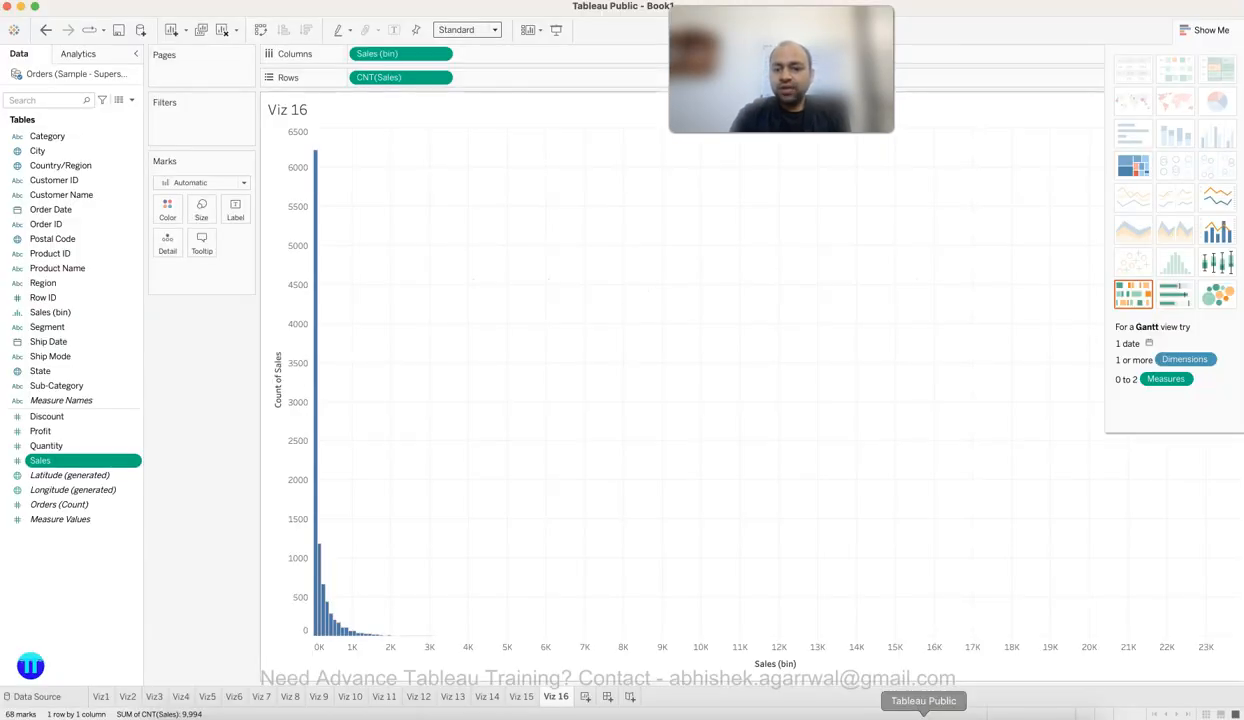
# Step: Add a new worksheet and create a box-and-whisker plot of Sales by Sub-Category from the Show Me suggestions, closing the suggestions
pyautogui.click(585, 696)
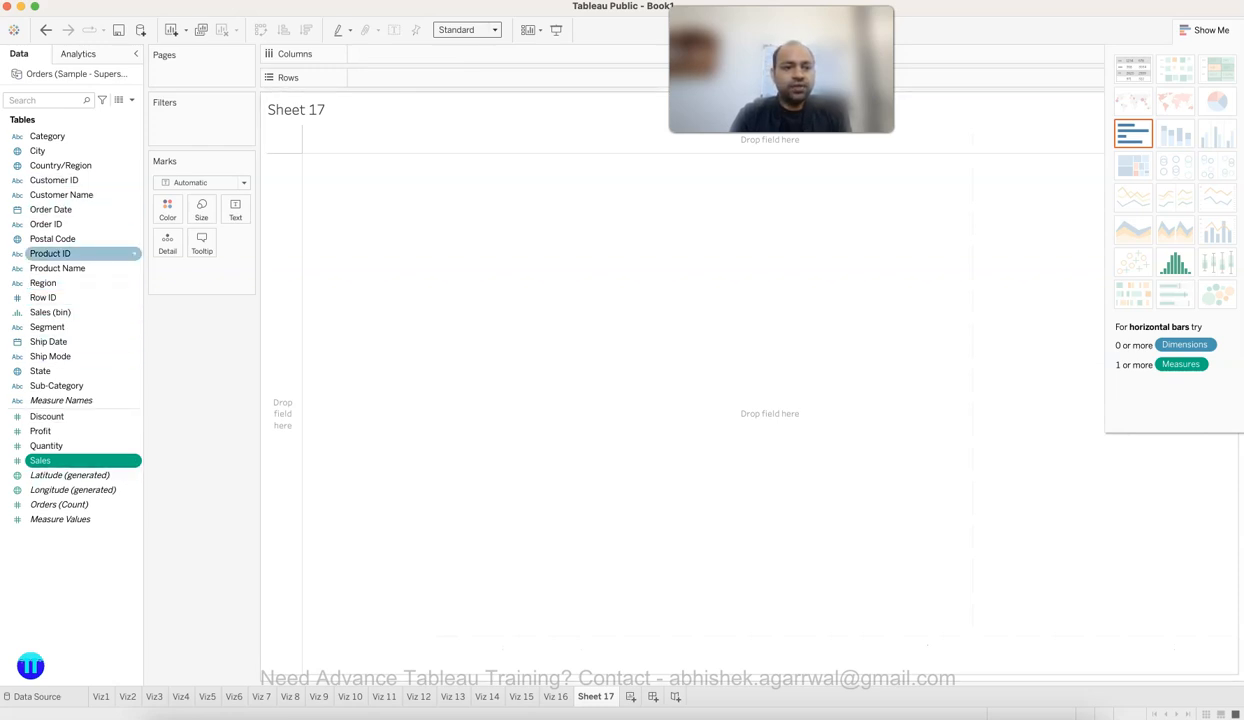
pyautogui.keyDown('super'); pyautogui.click(57, 386); pyautogui.keyUp('super')
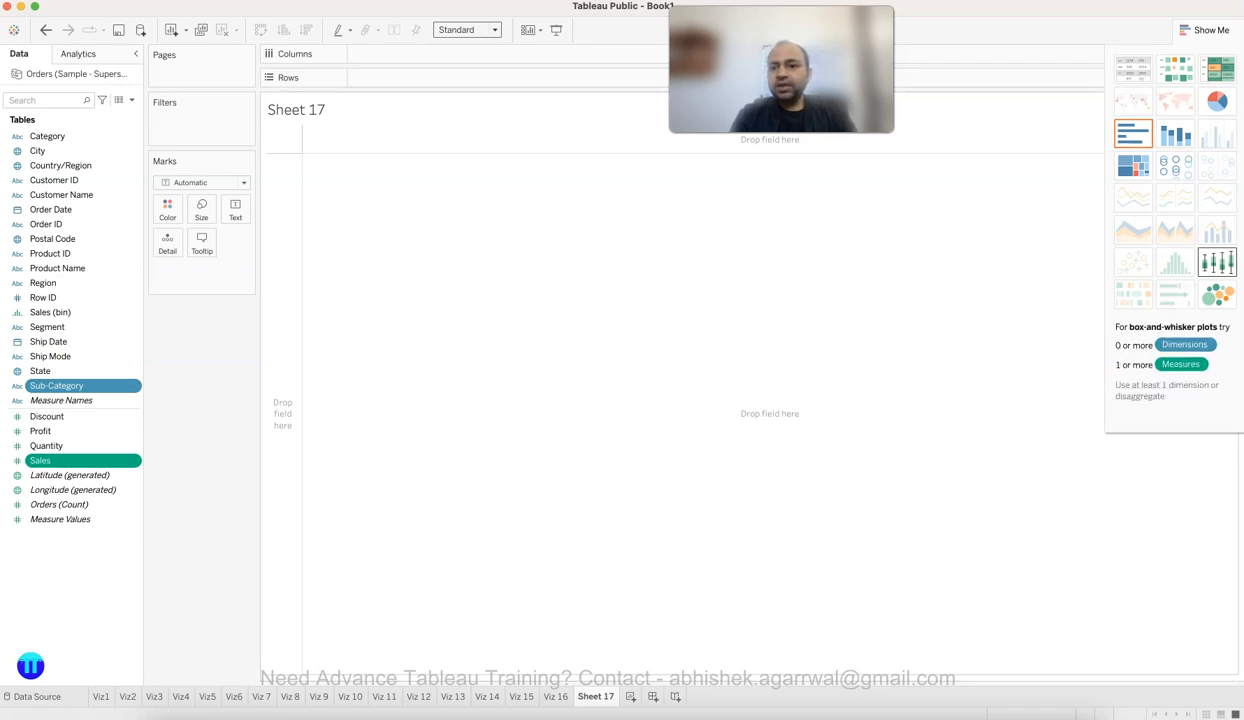
pyautogui.click(1217, 262)
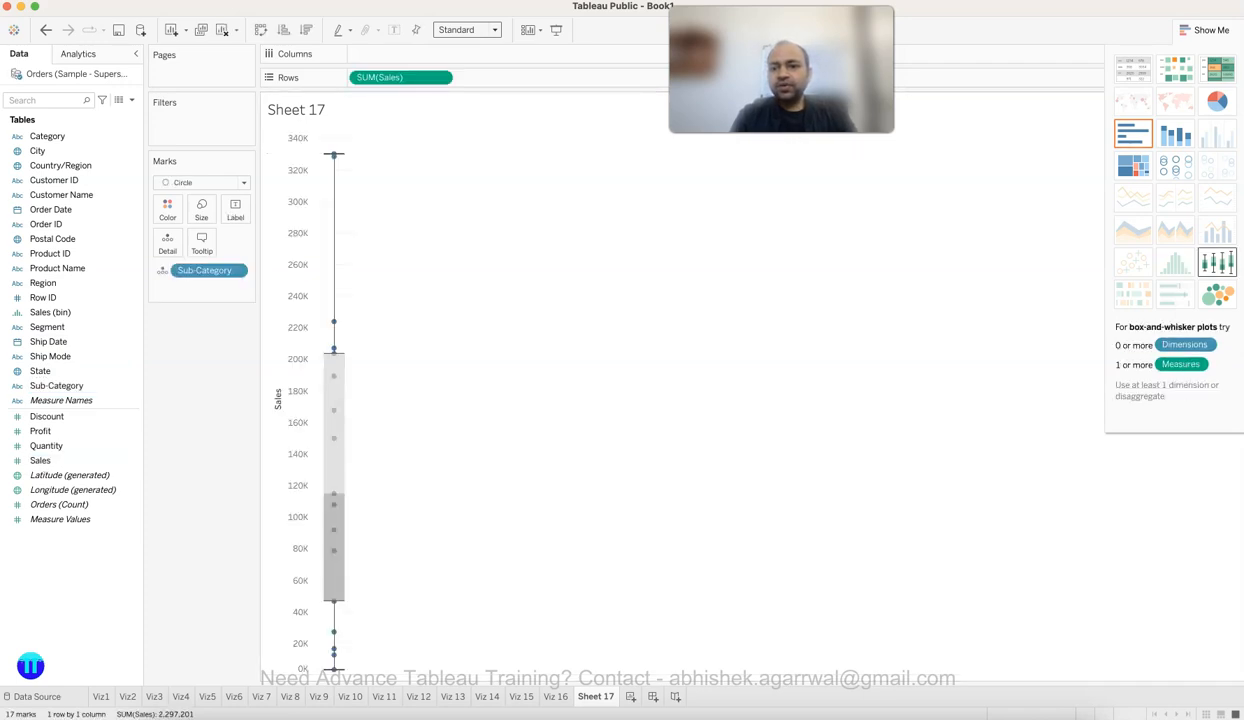
pyautogui.click(1205, 30)
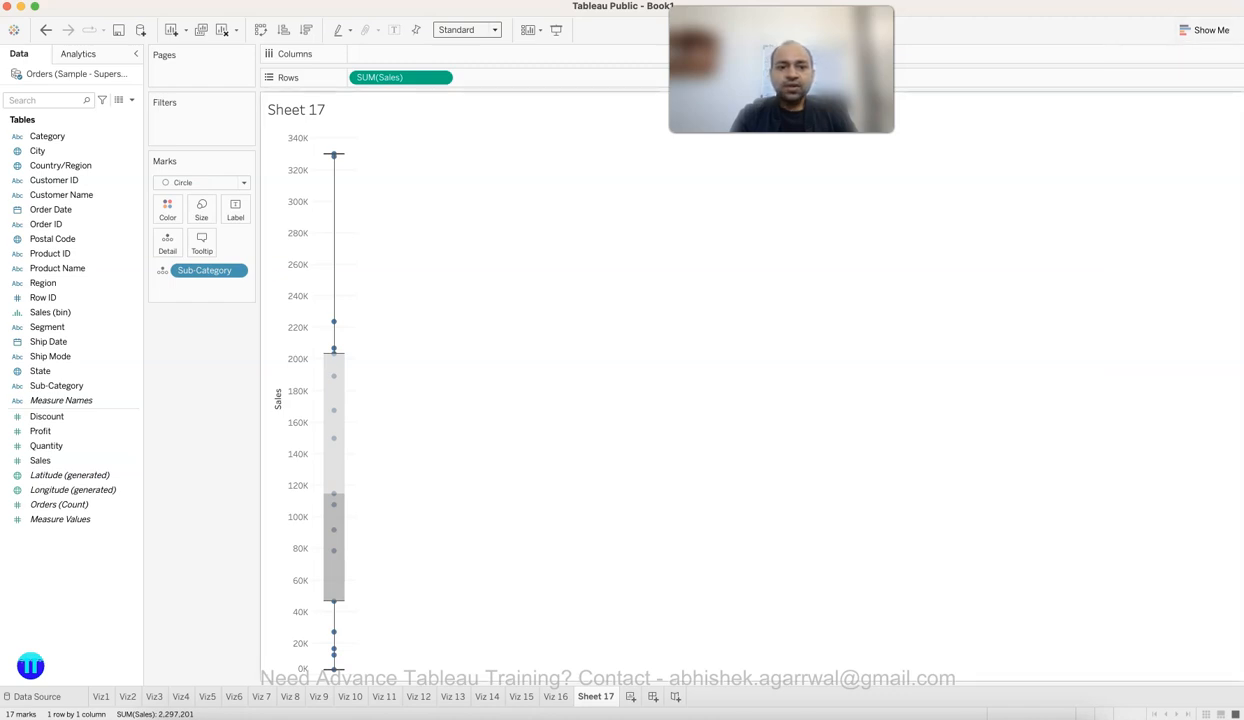
pyautogui.moveTo(333, 403)
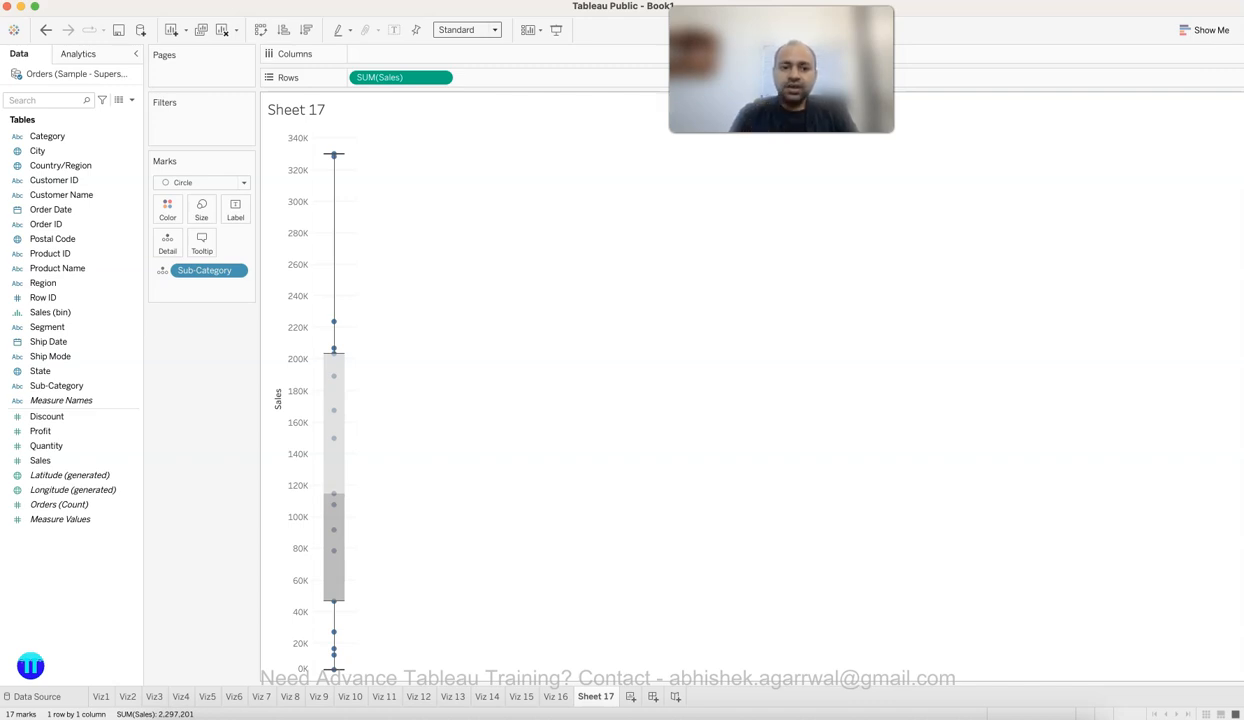
# Step: Move Sub-Category from the marks detail to the columns and turn off Aggregate Measures
pyautogui.moveTo(205, 270); pyautogui.dragTo(388, 53)
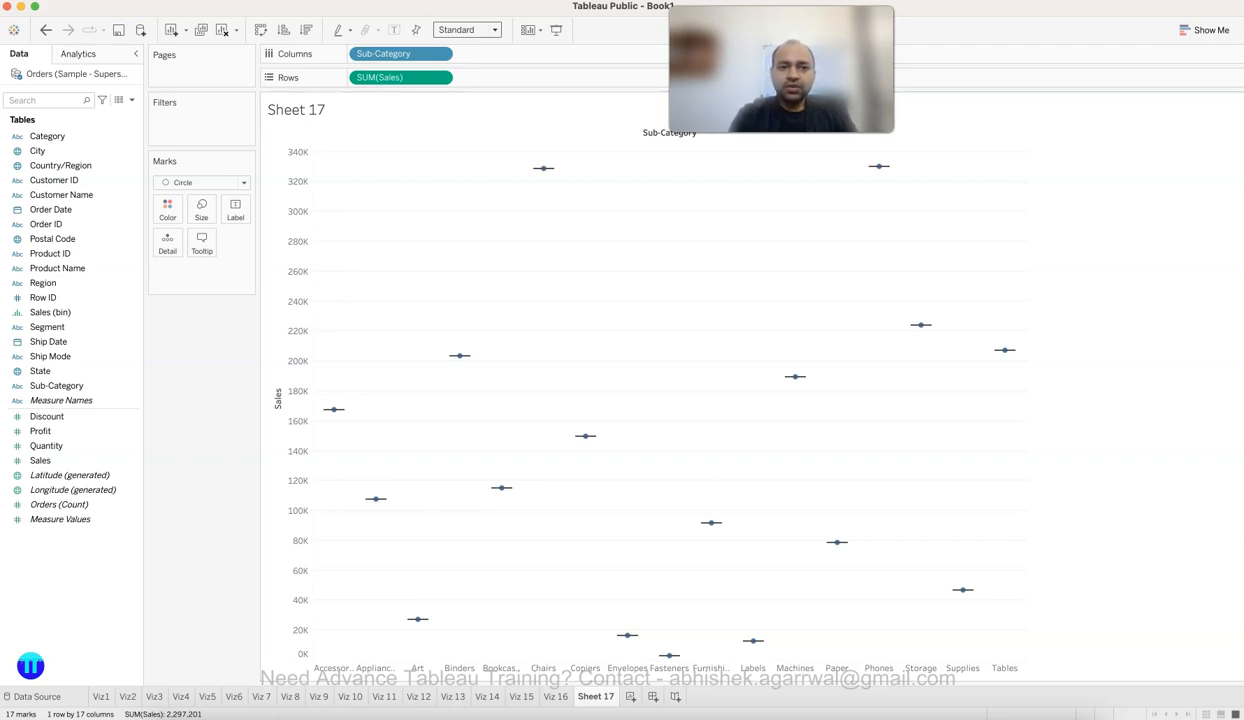
pyautogui.click(345, 1)
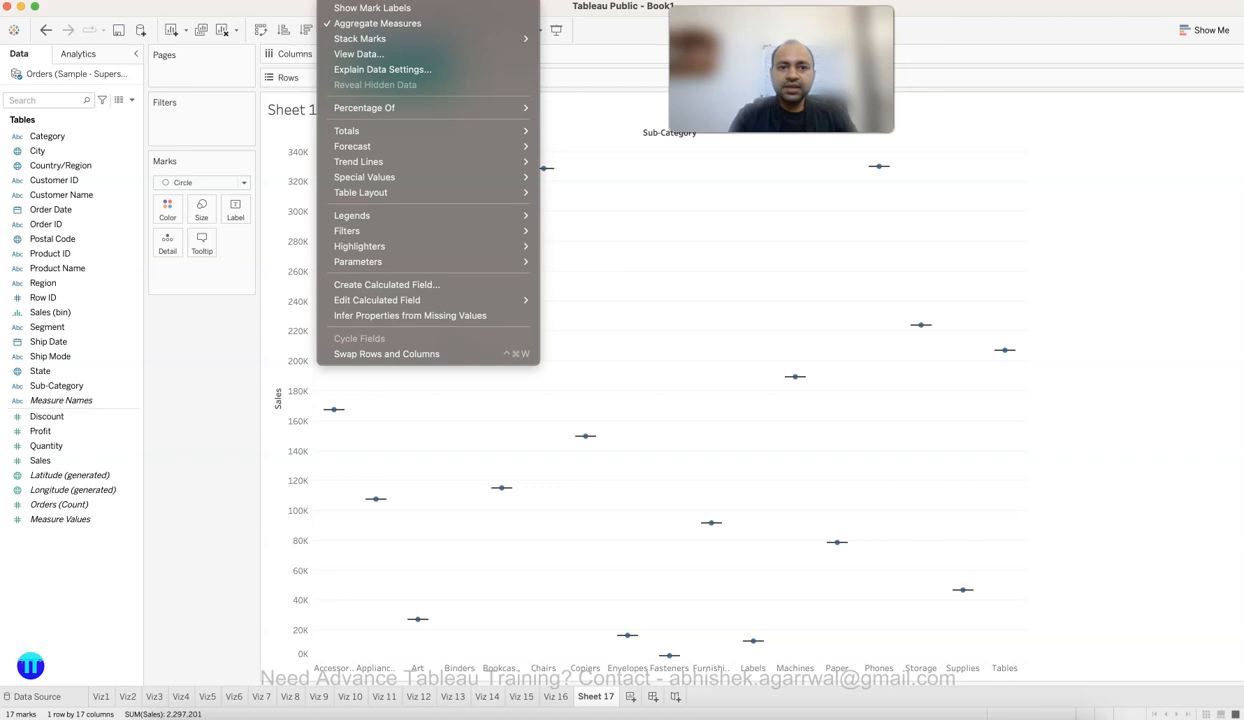
pyautogui.click(377, 23)
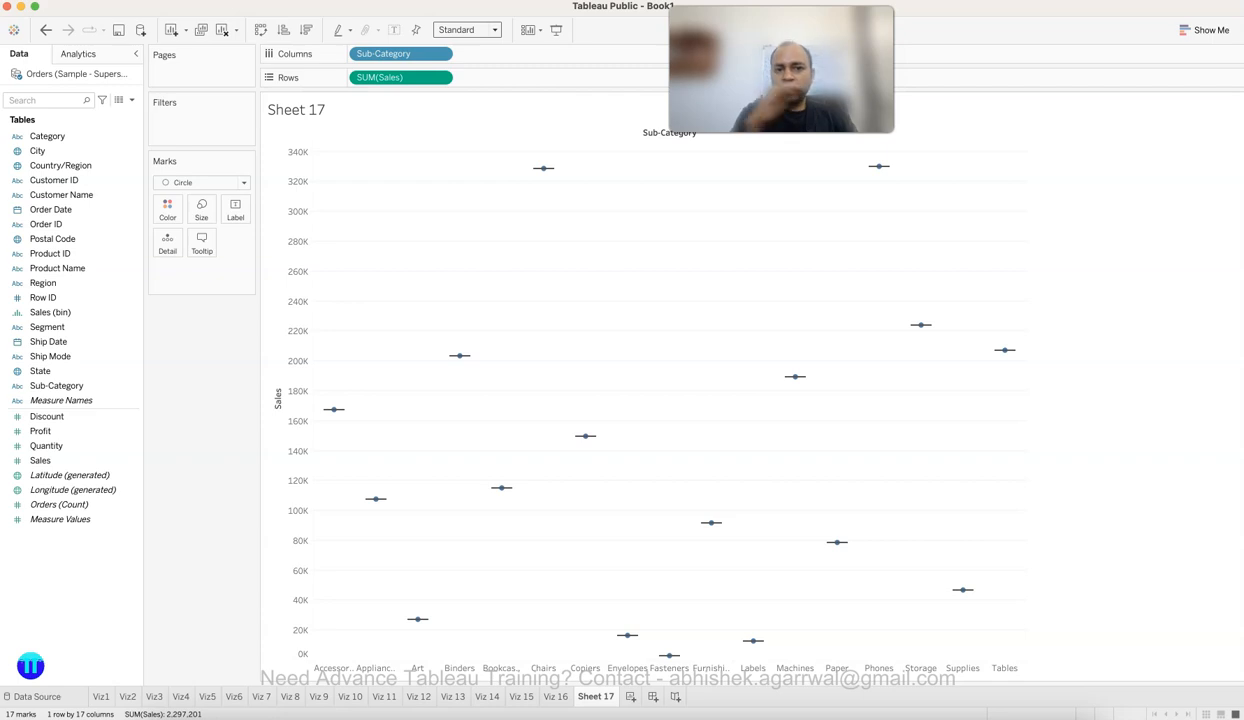
pyautogui.click(342, 0)
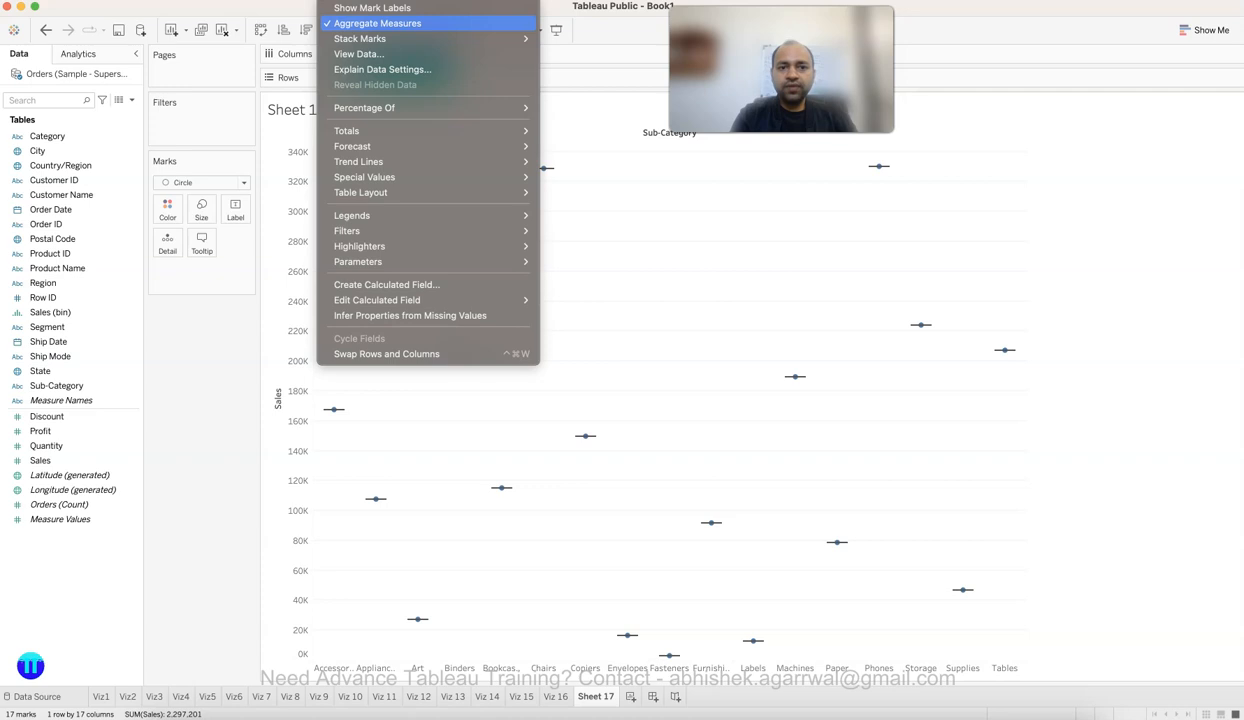
pyautogui.click(378, 23)
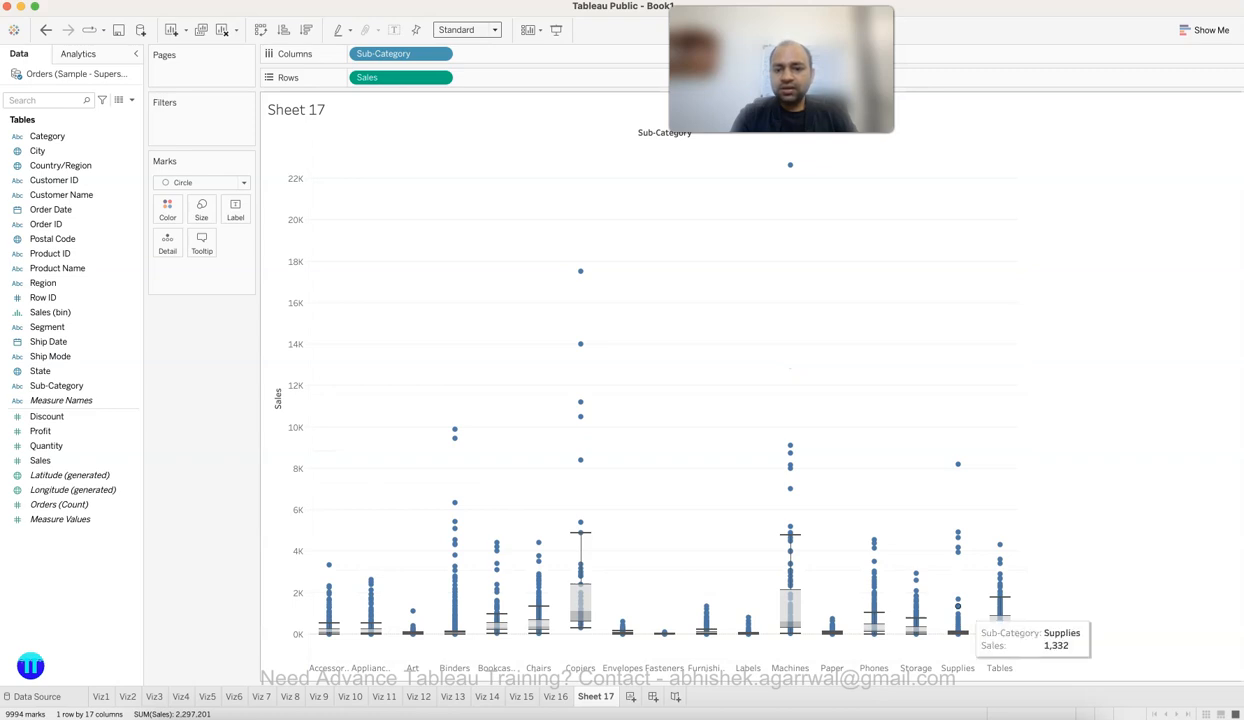
# Step: Fit the chart to Entire View and inspect the outliers and boxes of the Copiers, Machines and Binders sub-categories
pyautogui.click(467, 29)
pyautogui.click(457, 77)
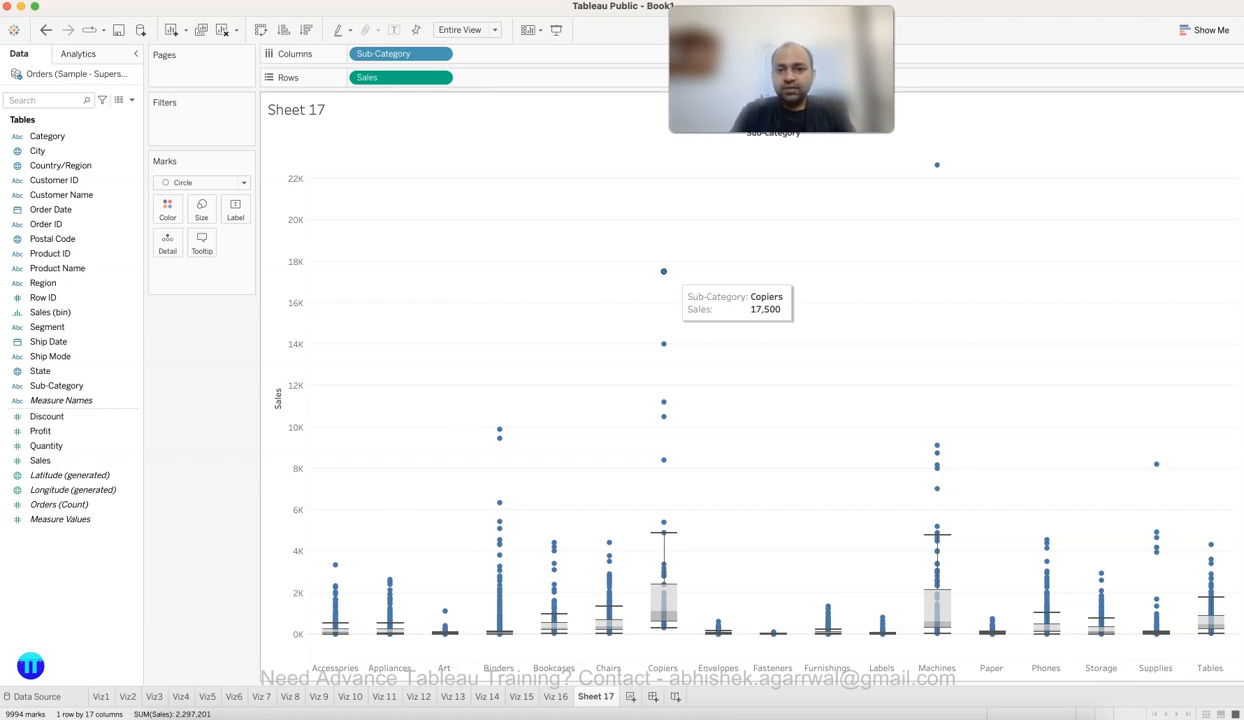
pyautogui.moveTo(663, 344)
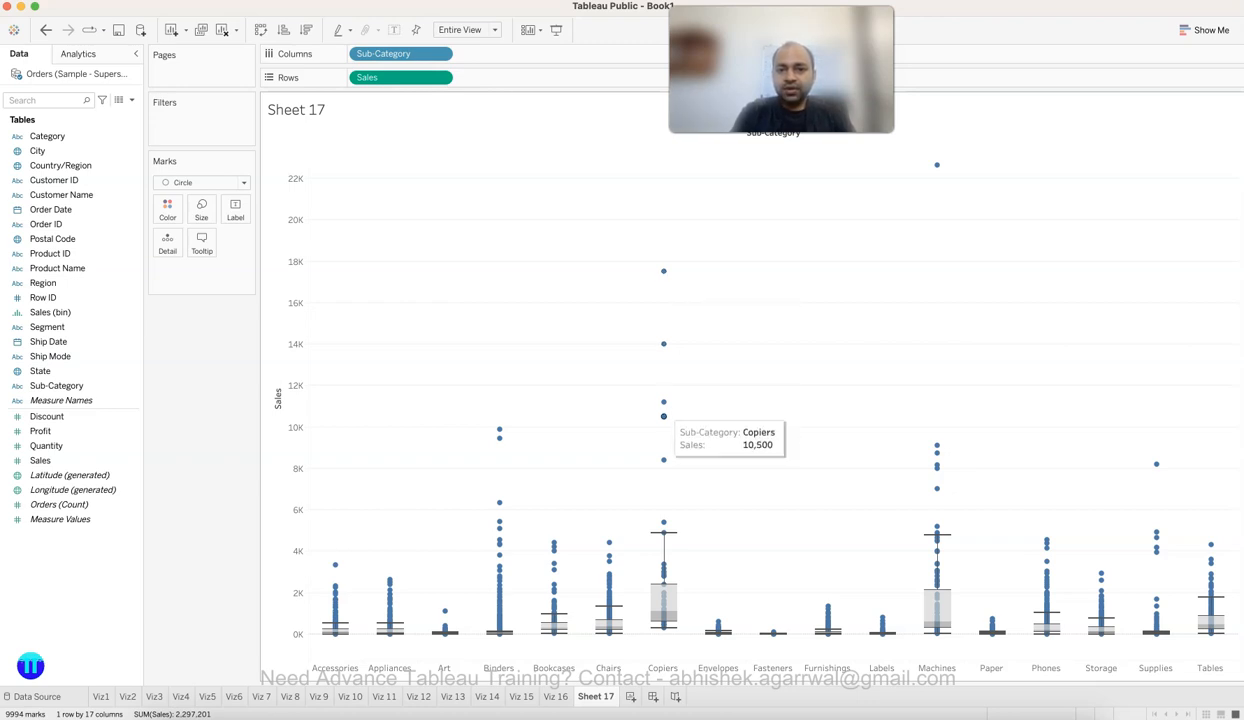
pyautogui.moveTo(663, 522)
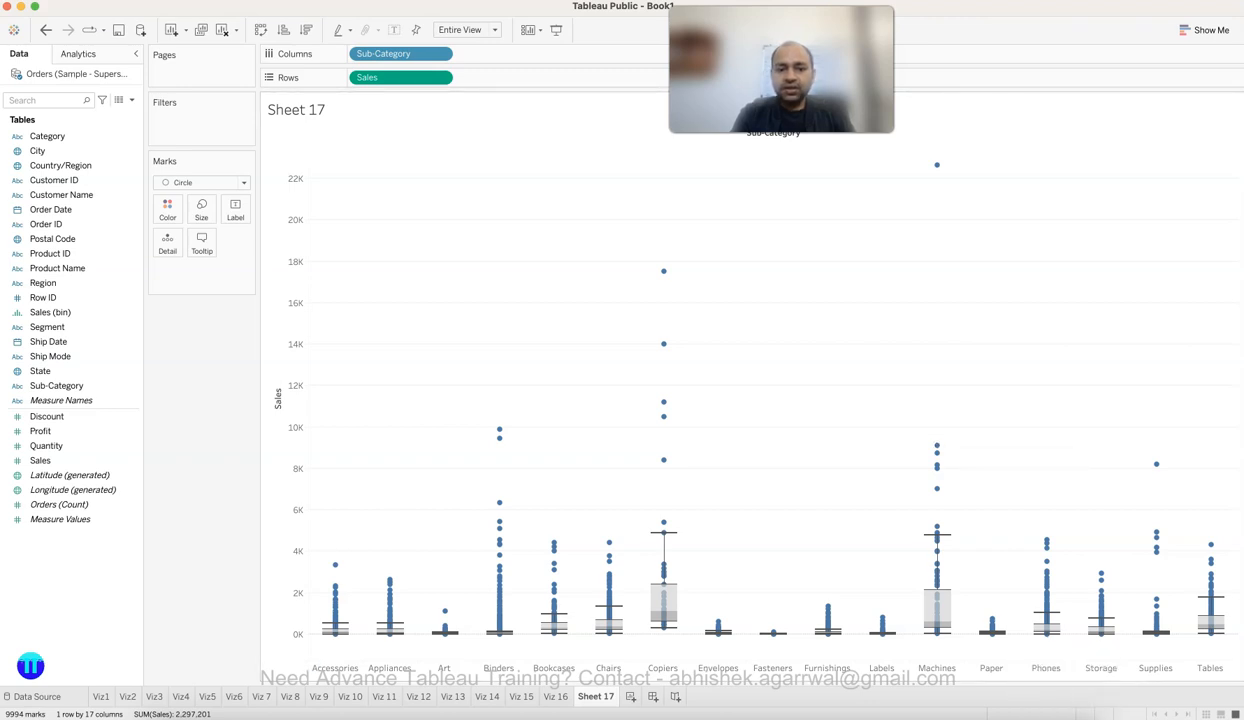
pyautogui.moveTo(664, 628)
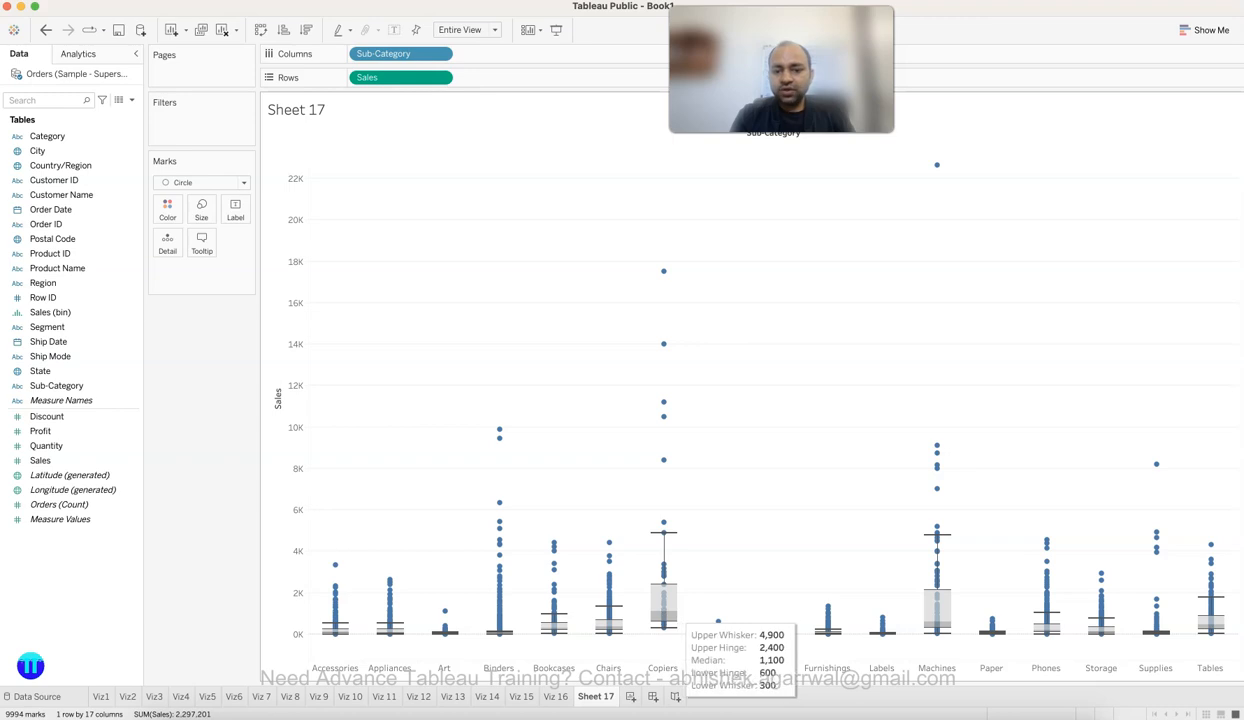
pyautogui.moveTo(928, 609)
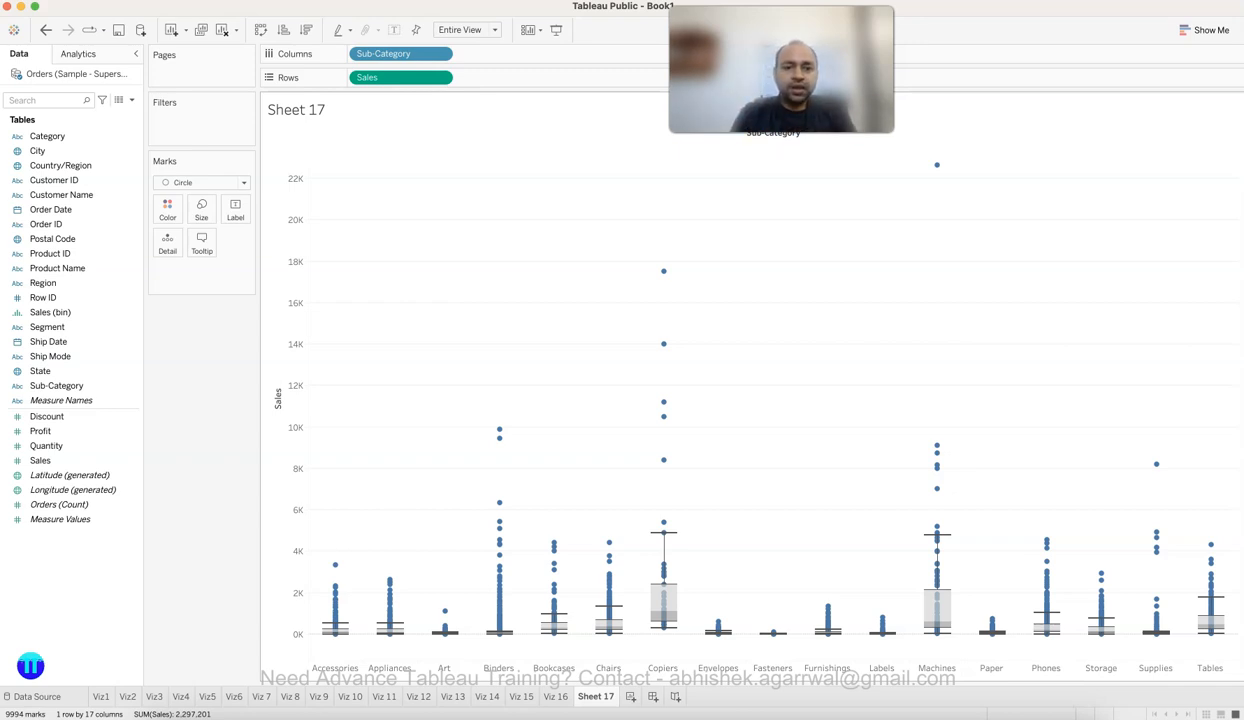
pyautogui.moveTo(500, 438)
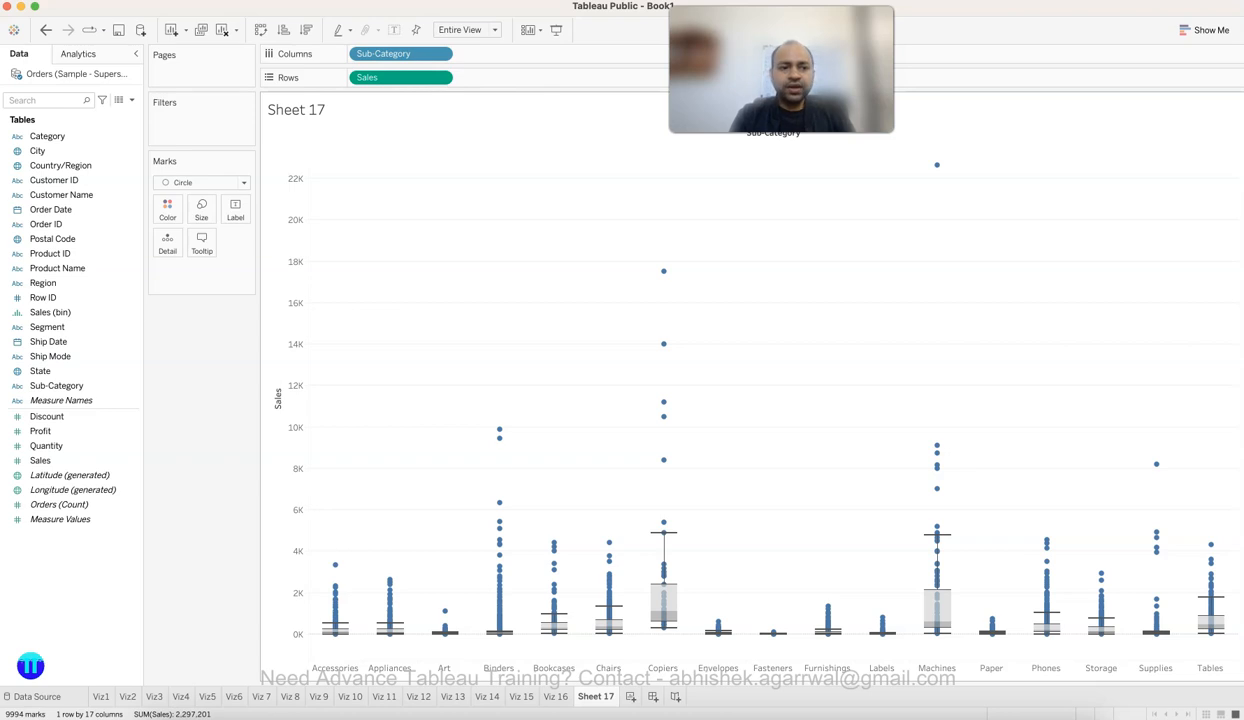
# Step: Try Category and after it Segment in place of Sub-Category on the columns, inspecting the resulting box plots
pyautogui.moveTo(400, 53); pyautogui.dragTo(220, 295)
pyautogui.moveTo(47, 136); pyautogui.dragTo(345, 53)
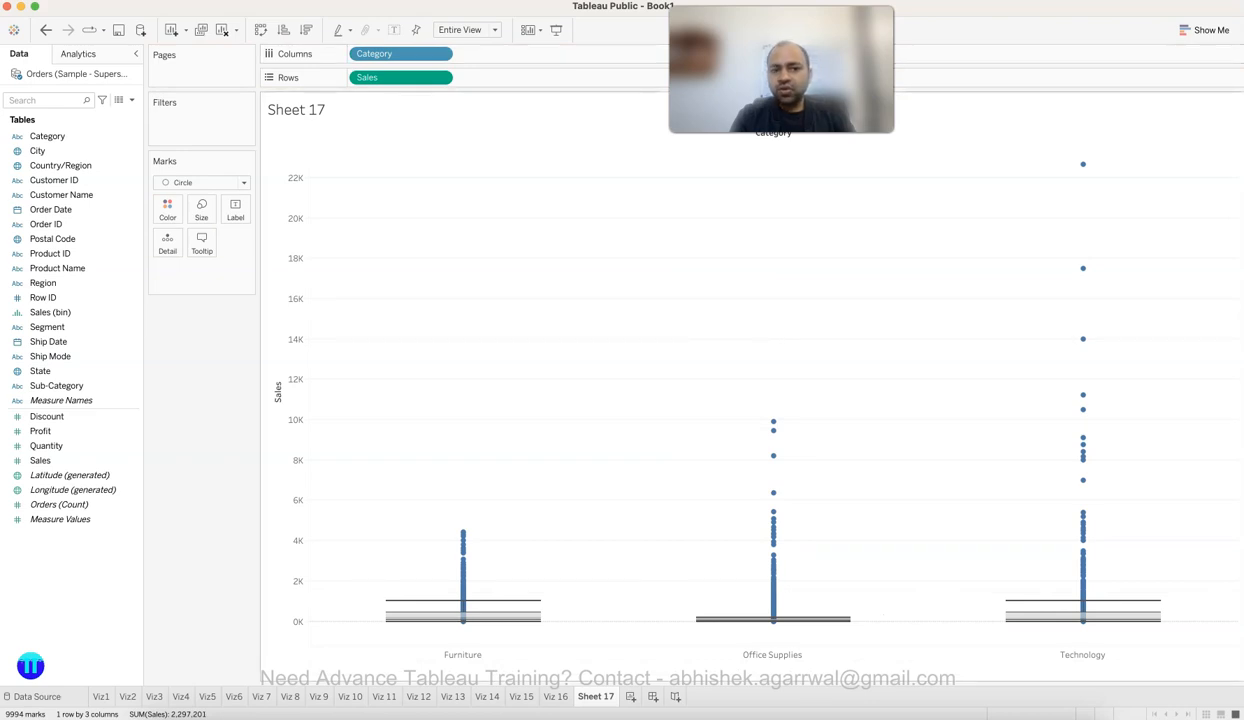
pyautogui.moveTo(400, 53); pyautogui.dragTo(215, 386)
pyautogui.moveTo(47, 327); pyautogui.dragTo(390, 53)
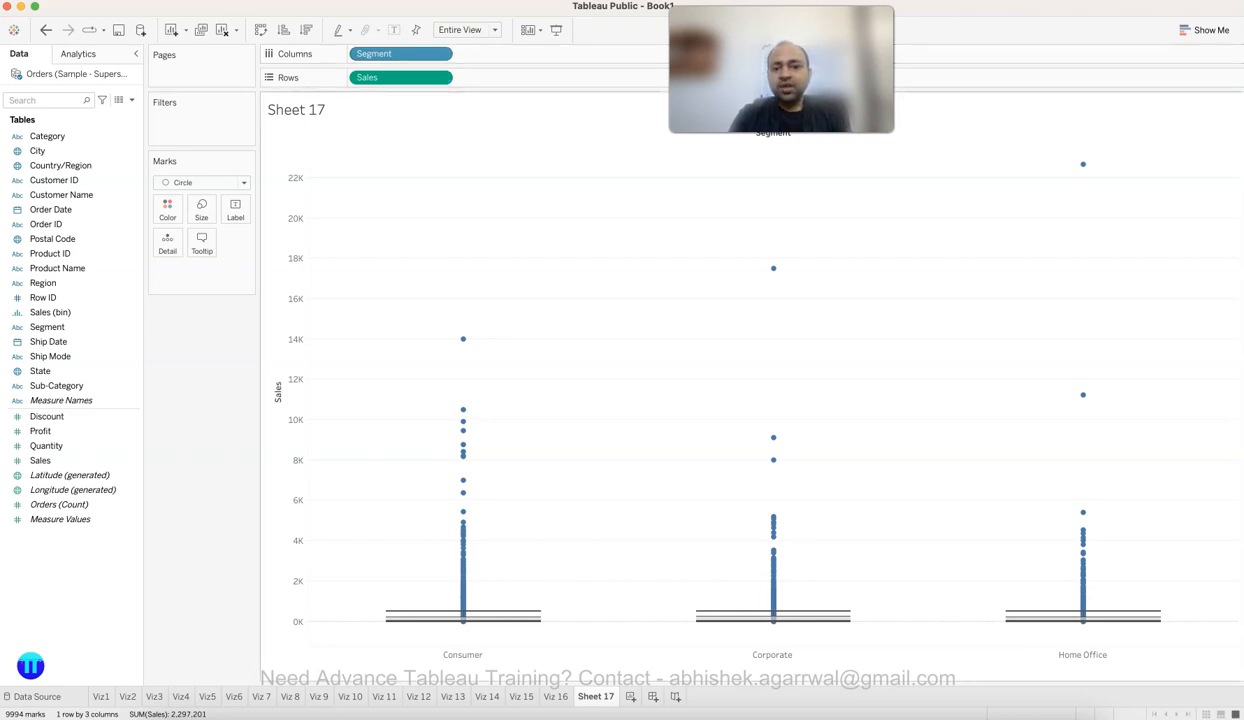
pyautogui.moveTo(467, 292); pyautogui.dragTo(874, 571)
pyautogui.click(874, 571)
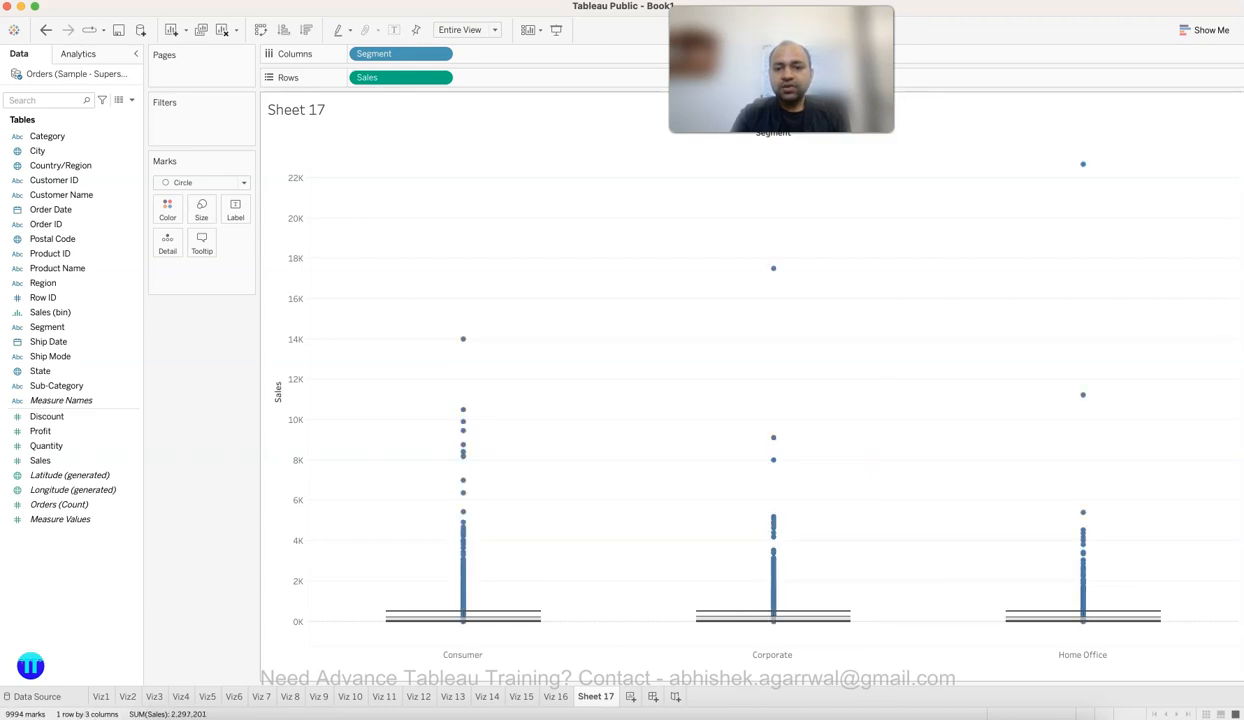
pyautogui.moveTo(1096, 616)
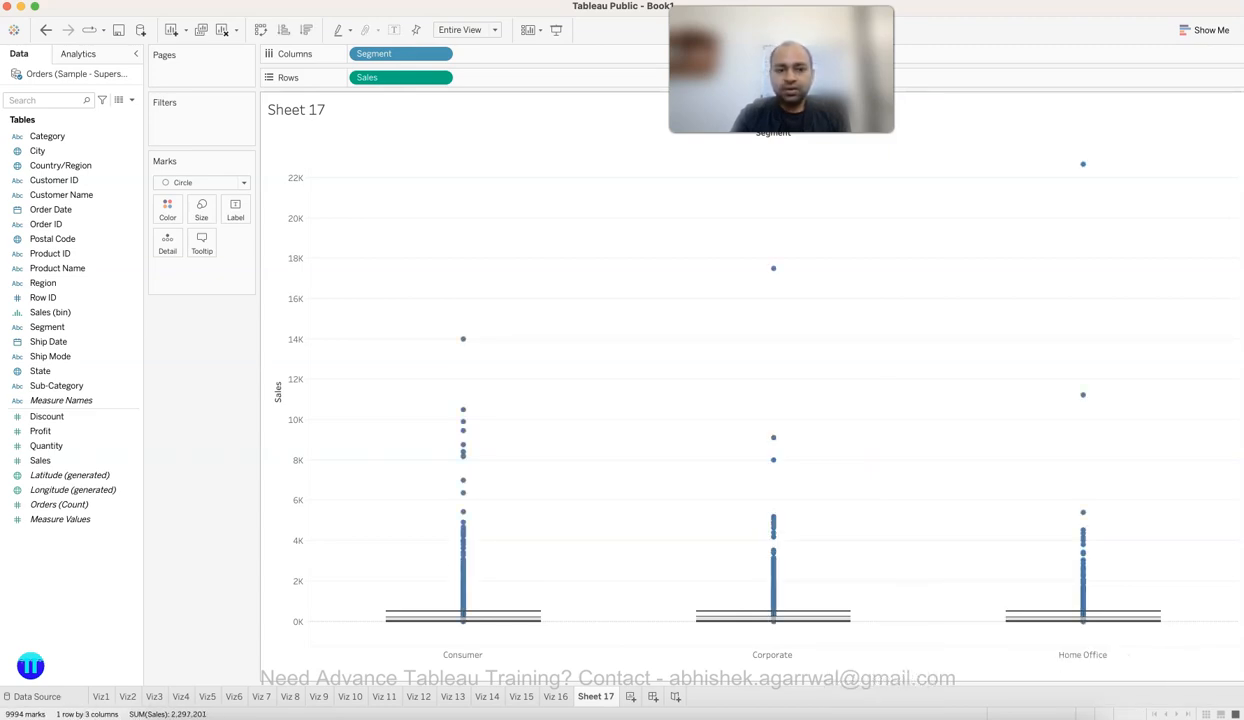
# Step: Remove Segment from the columns and put Sub-Category back in its place
pyautogui.moveTo(400, 53); pyautogui.dragTo(216, 355)
pyautogui.moveTo(43, 283); pyautogui.dragTo(208, 375)
pyautogui.moveTo(56, 386); pyautogui.dragTo(390, 54)
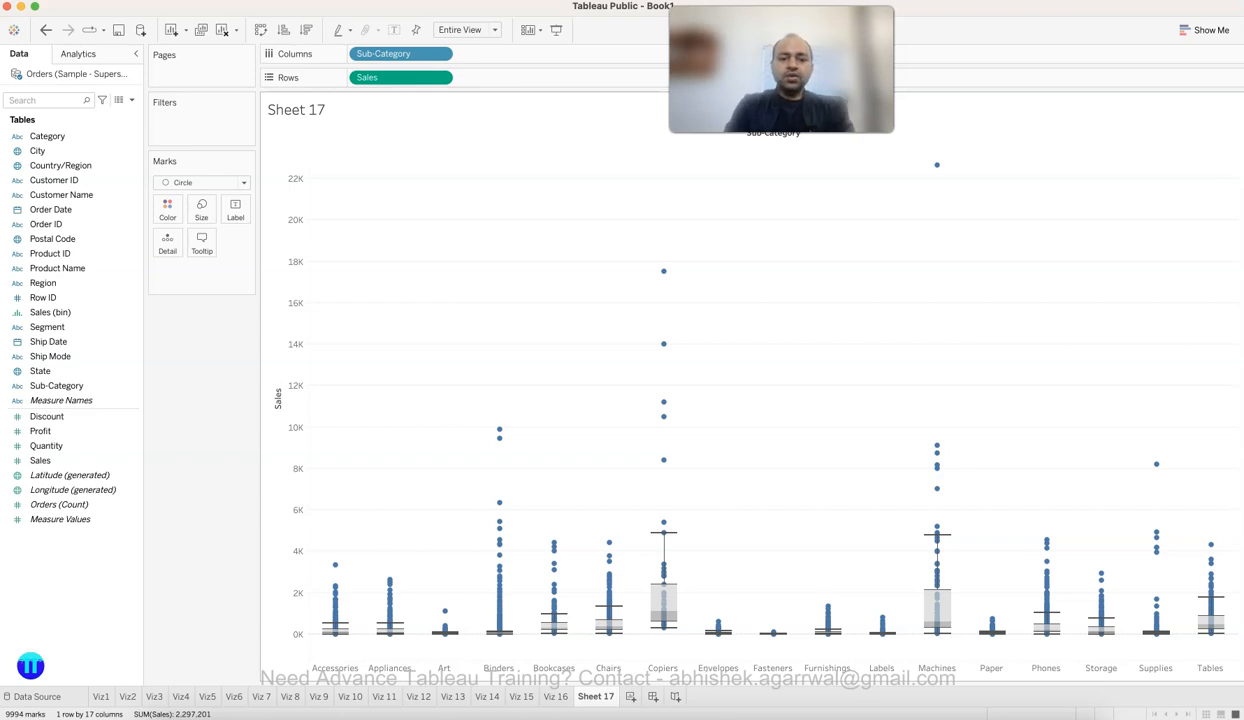
pyautogui.moveTo(609, 556)
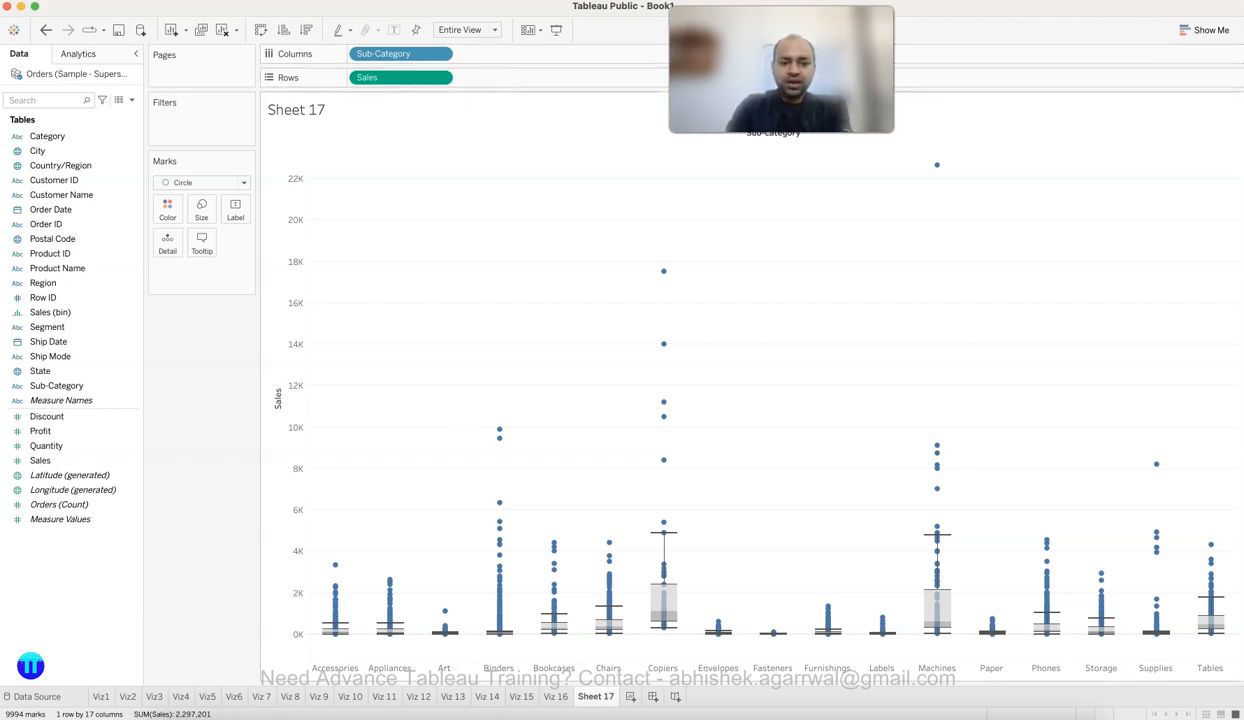
# Step: Switch to PowerPoint, advance to the question slide following the average sales one, and return to Tableau
pyautogui.click(333, 712)
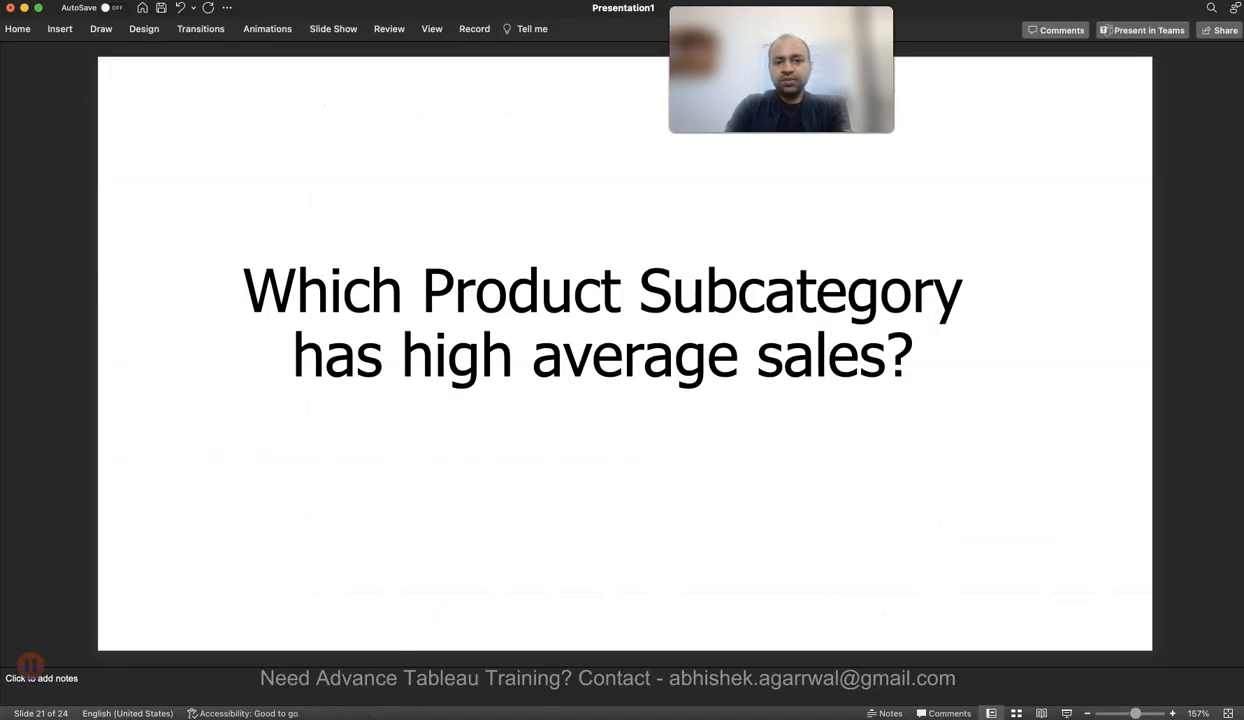
pyautogui.press('Down')
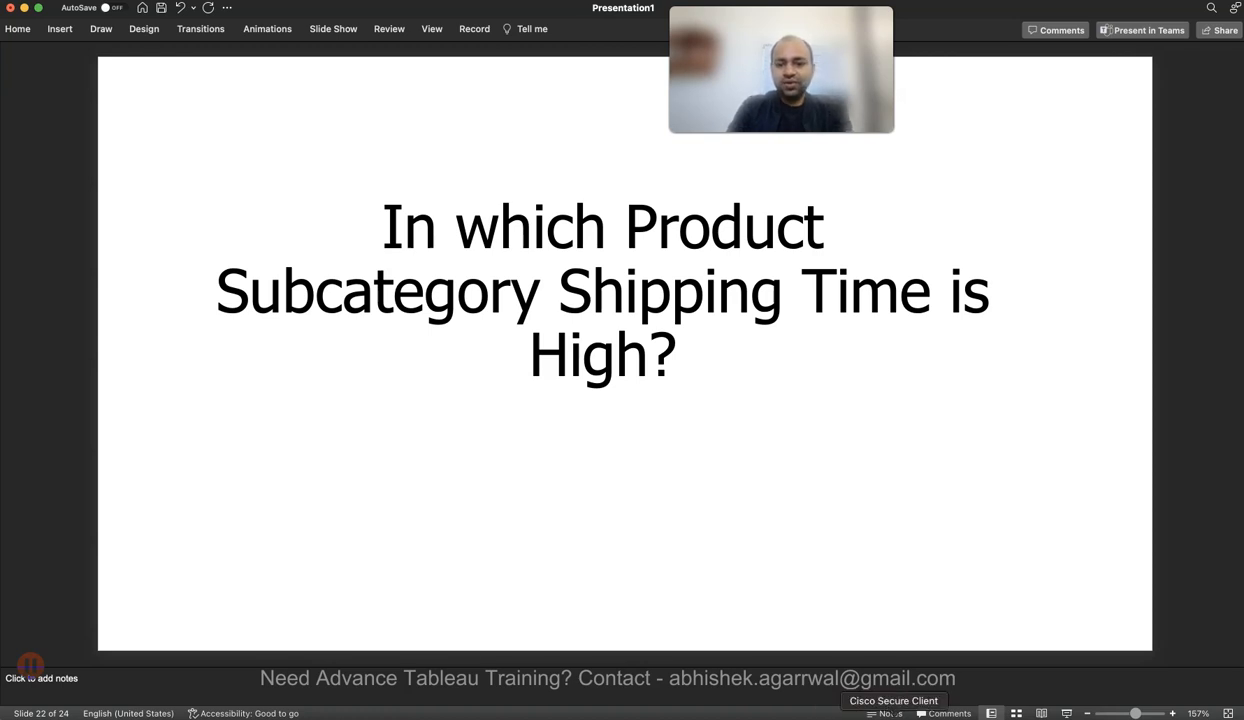
pyautogui.click(923, 713)
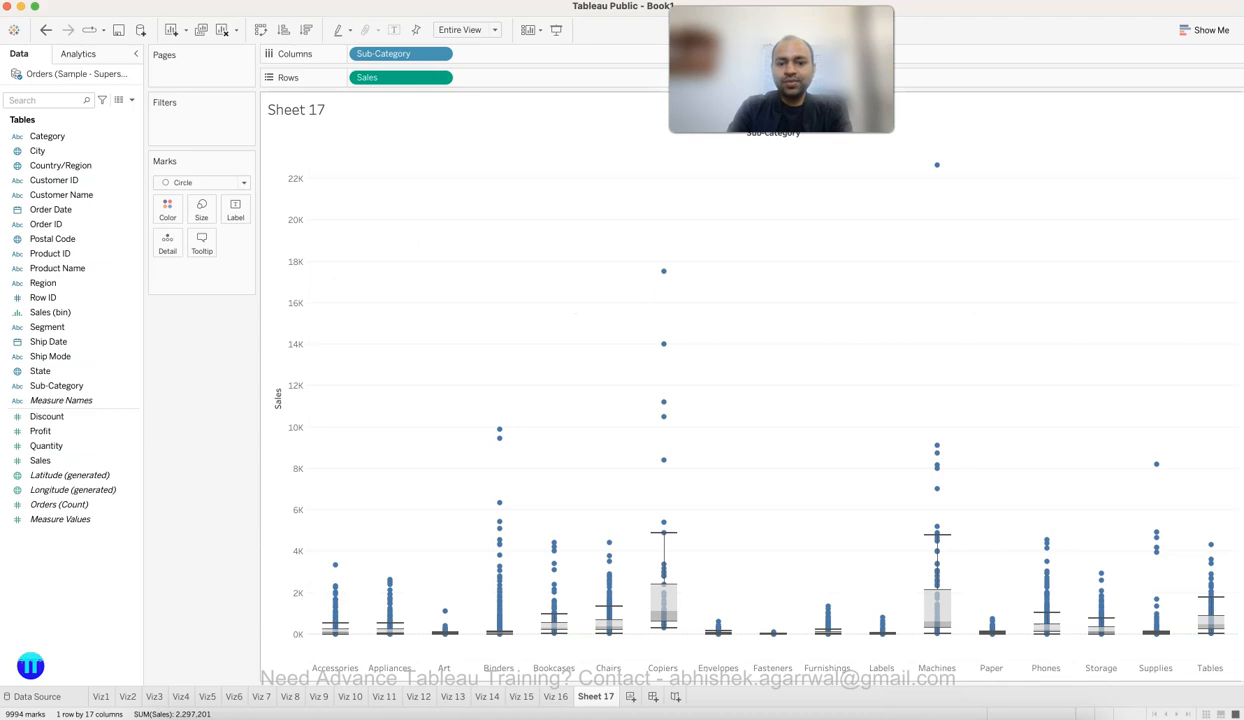
# Step: Rename the box plot worksheet as Viz 17 and add a new worksheet named Viz 18
pyautogui.doubleClick(596, 697)
pyautogui.write('Viz 17')
pyautogui.press('Return')
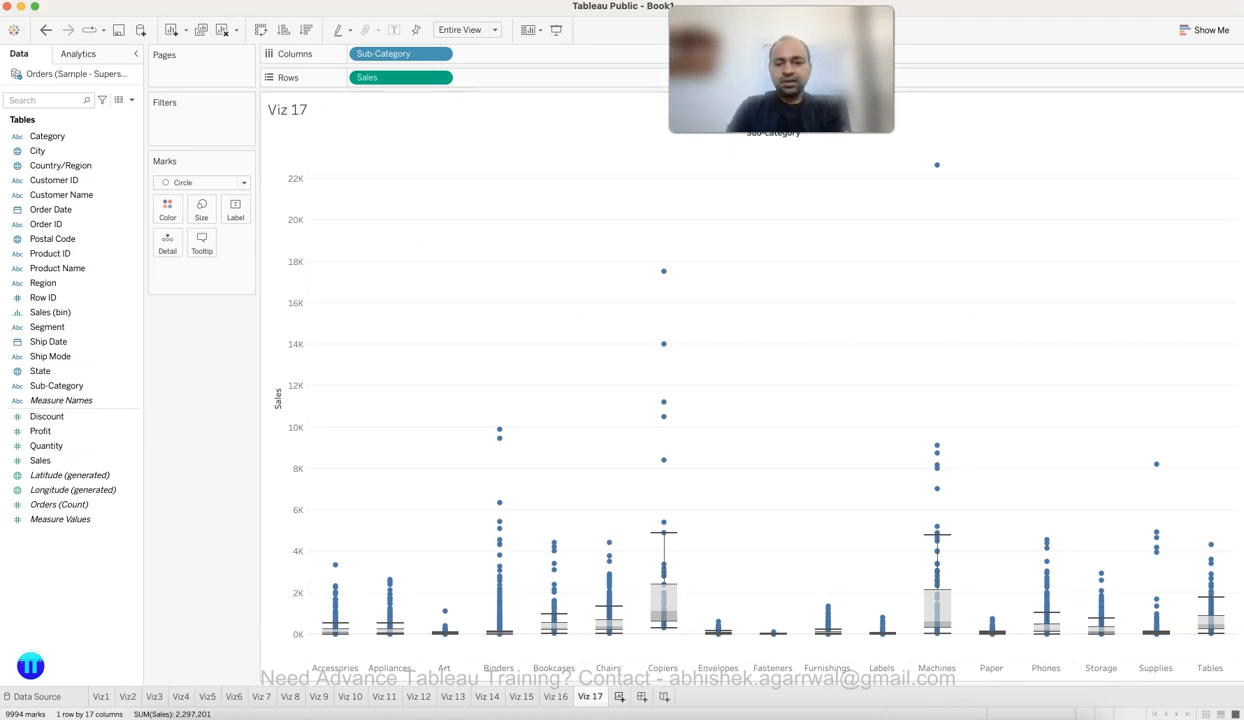
pyautogui.click(620, 697)
pyautogui.doubleClick(625, 697)
pyautogui.write('Viz 18')
pyautogui.press('Return')
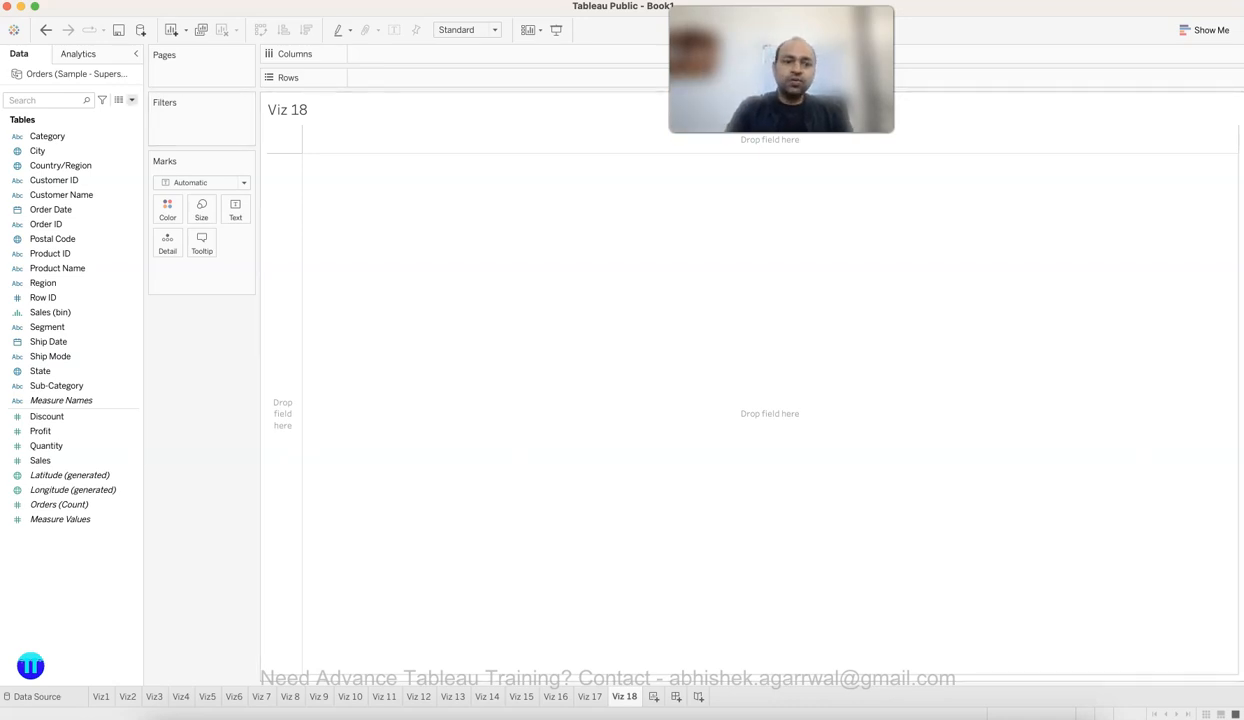
# Step: Start a new calculated field and name it Shipping Time
pyautogui.click(131, 100)
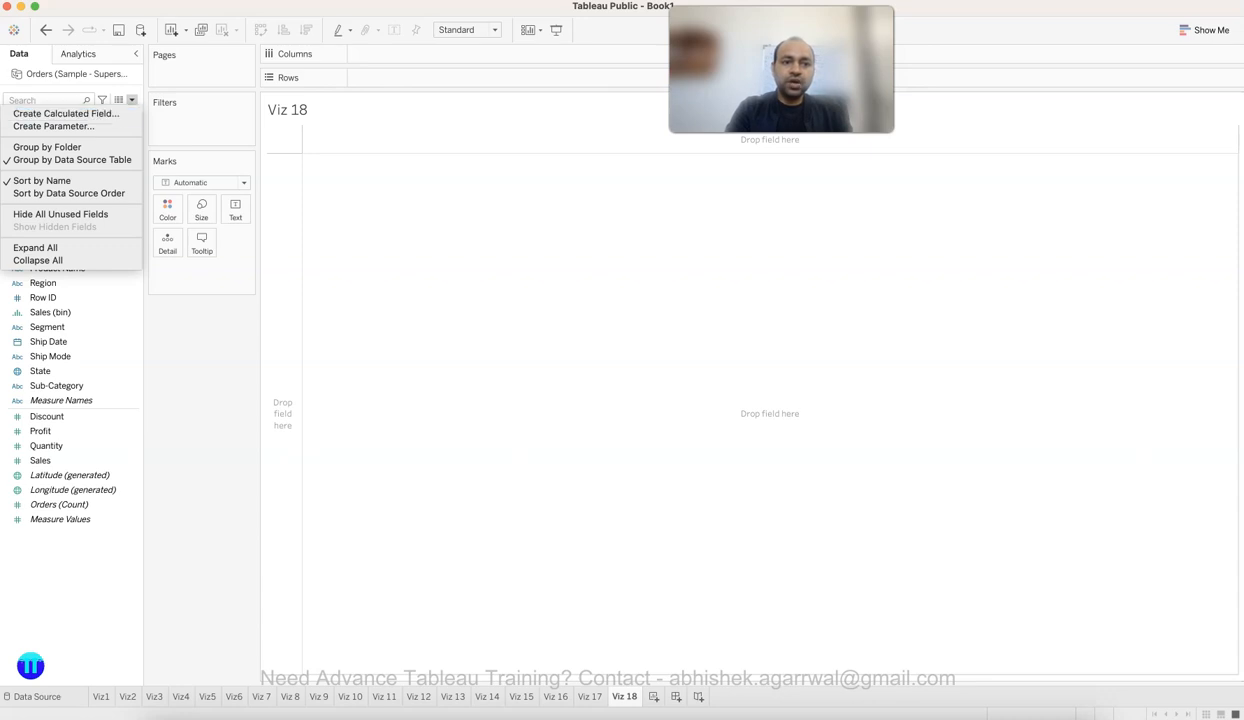
pyautogui.click(66, 114)
pyautogui.click(131, 100)
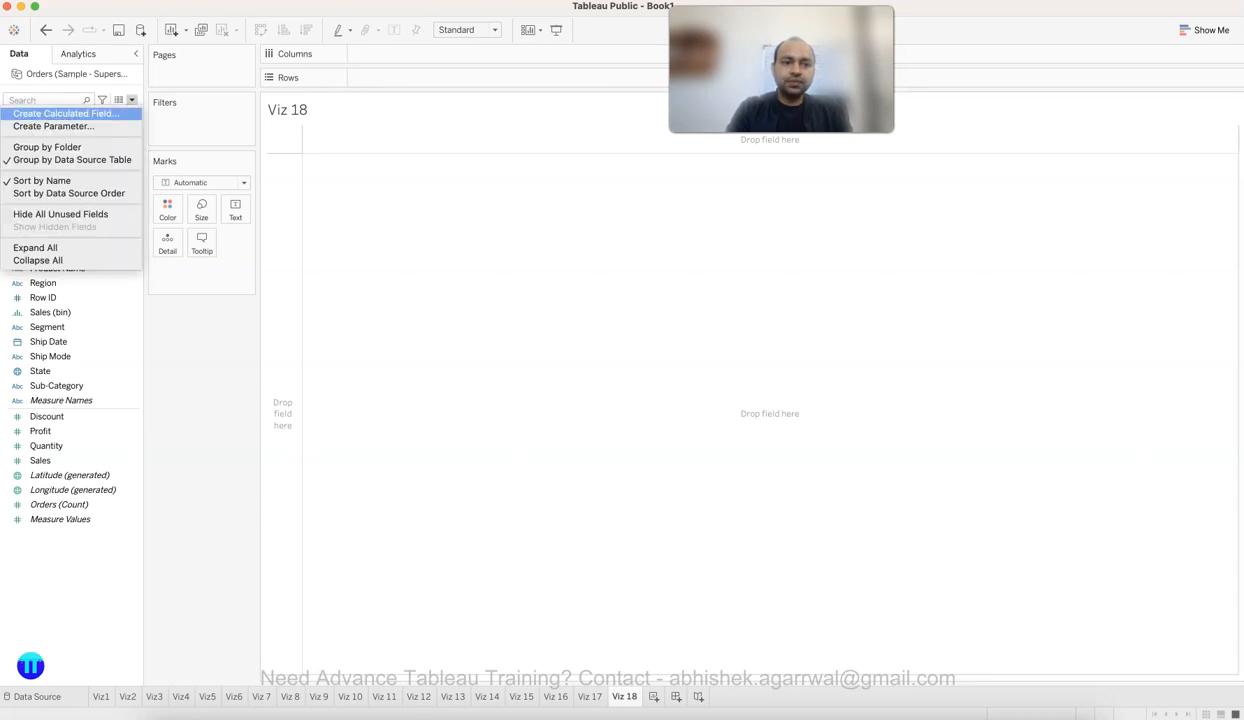
pyautogui.click(66, 114)
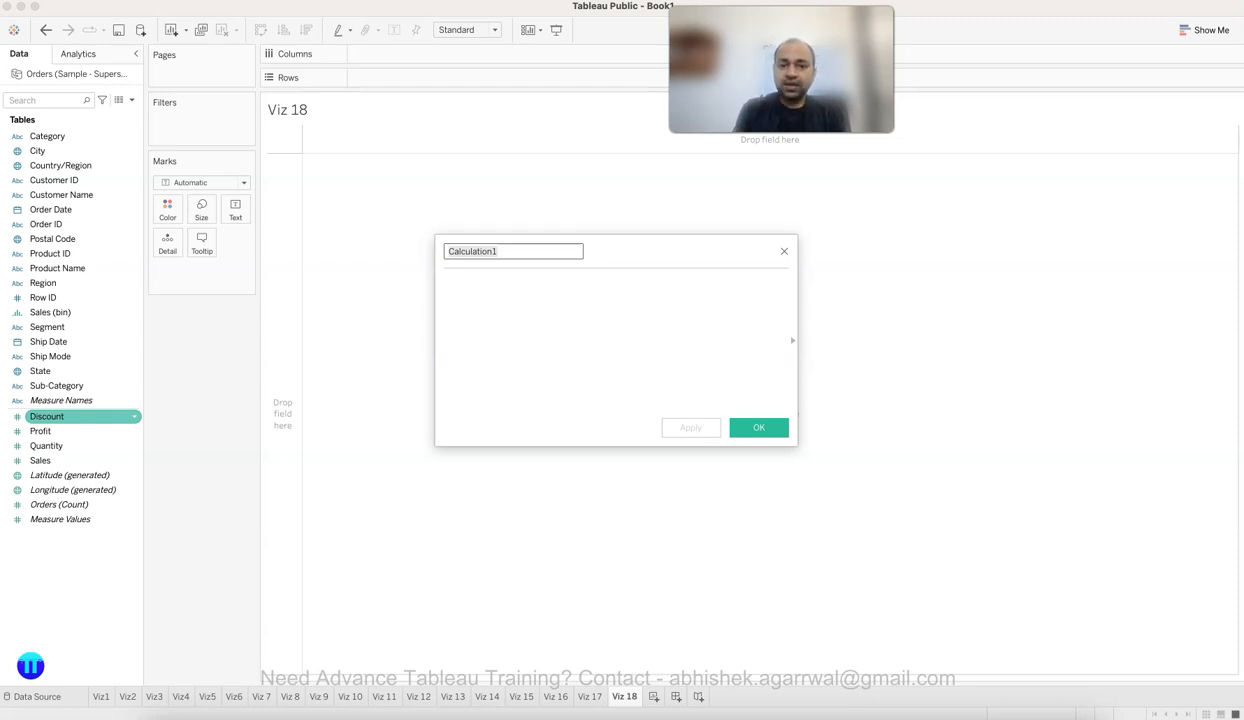
pyautogui.write('Shift')
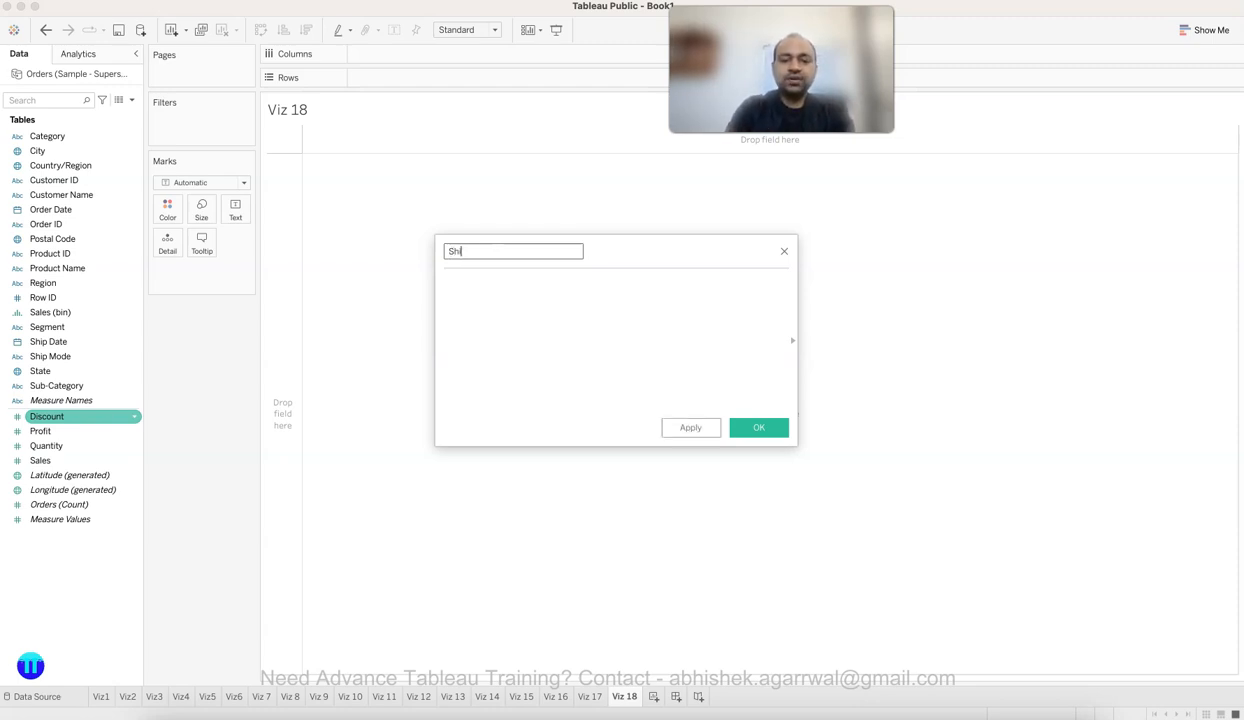
pyautogui.press('BackSpace')
pyautogui.press('BackSpace')
pyautogui.press('BackSpace')
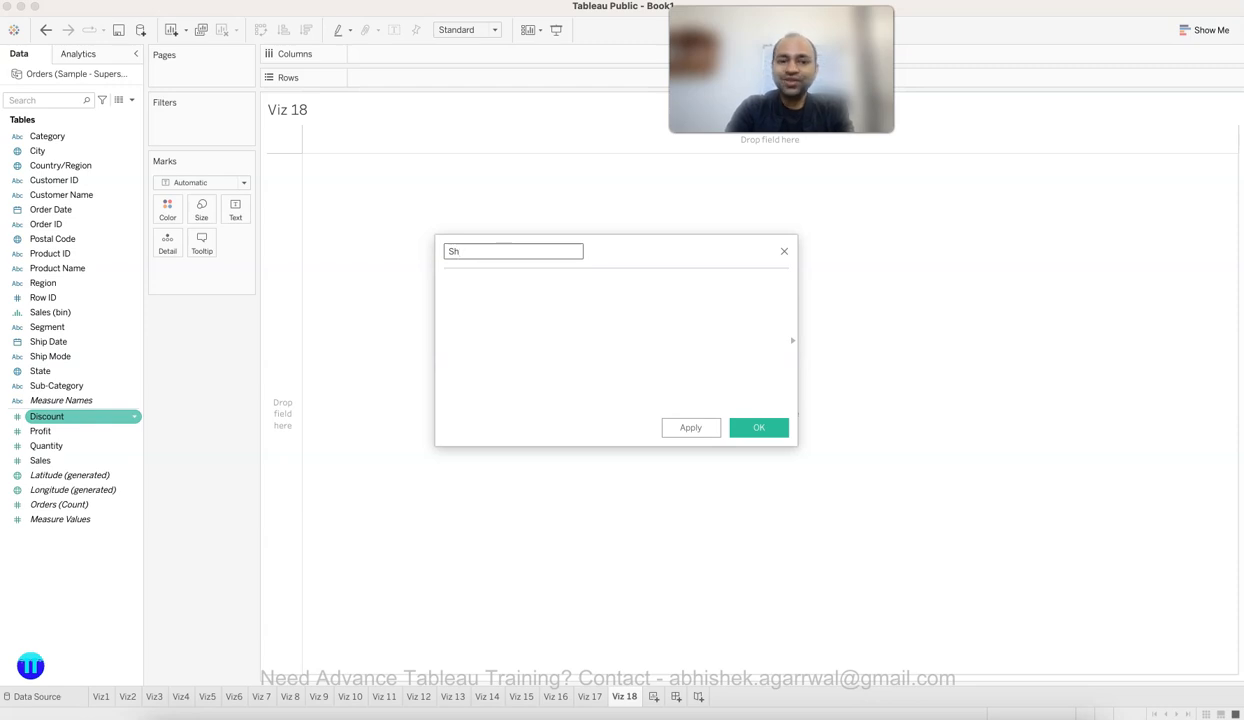
pyautogui.write('ipping')
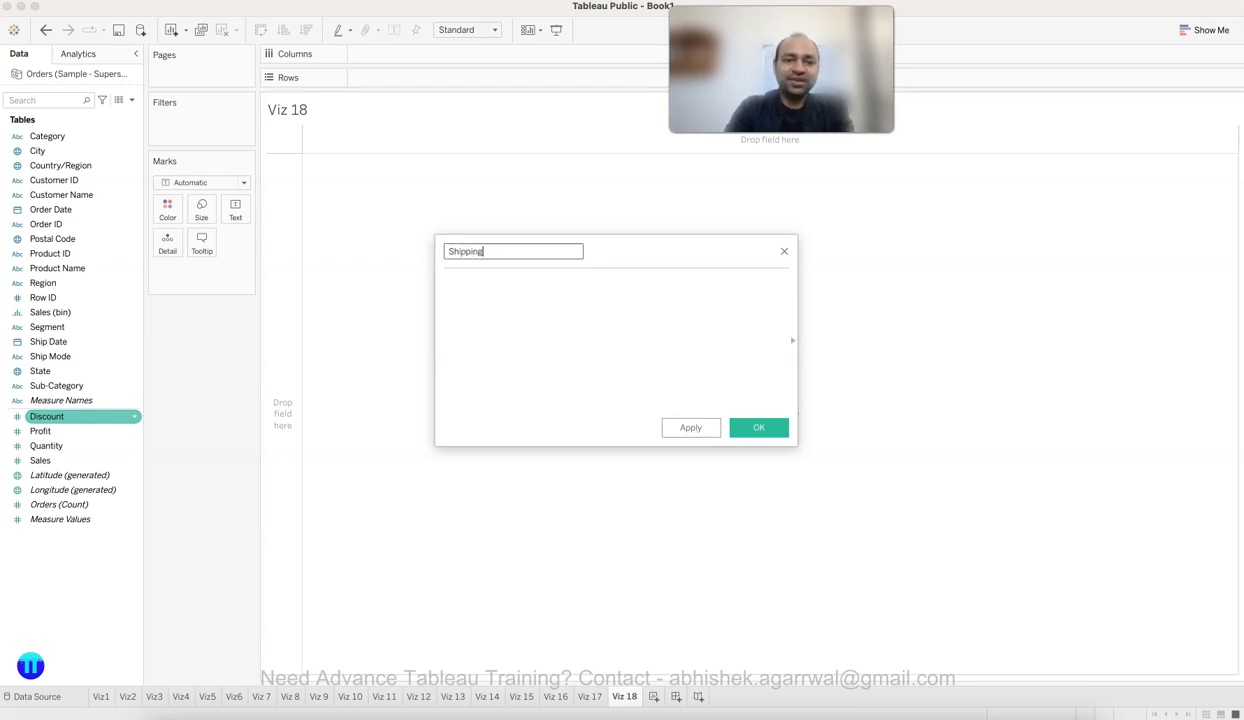
pyautogui.write(' Time')
pyautogui.press('Tab')
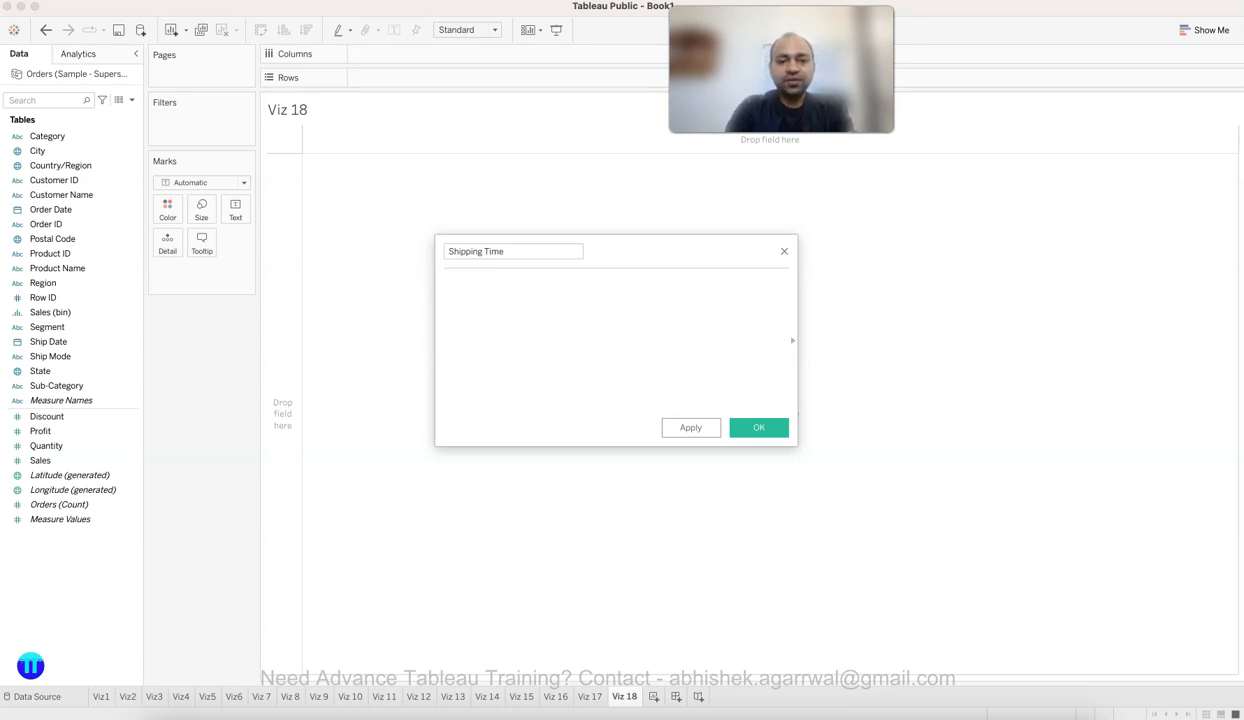
# Step: Enter the formula [Ship Date] - [Order Date] for the Shipping Time calculation and save the field
pyautogui.write('ship')
pyautogui.press('Return')
pyautogui.write('- ord')
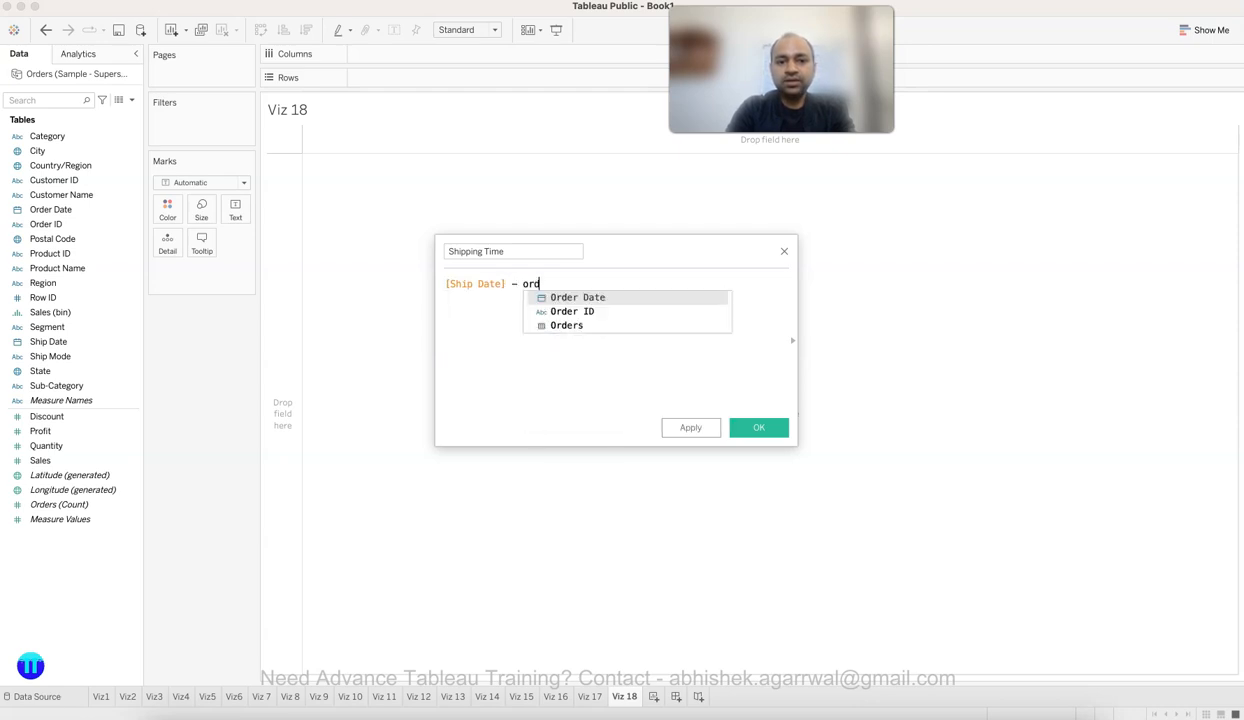
pyautogui.press('Return')
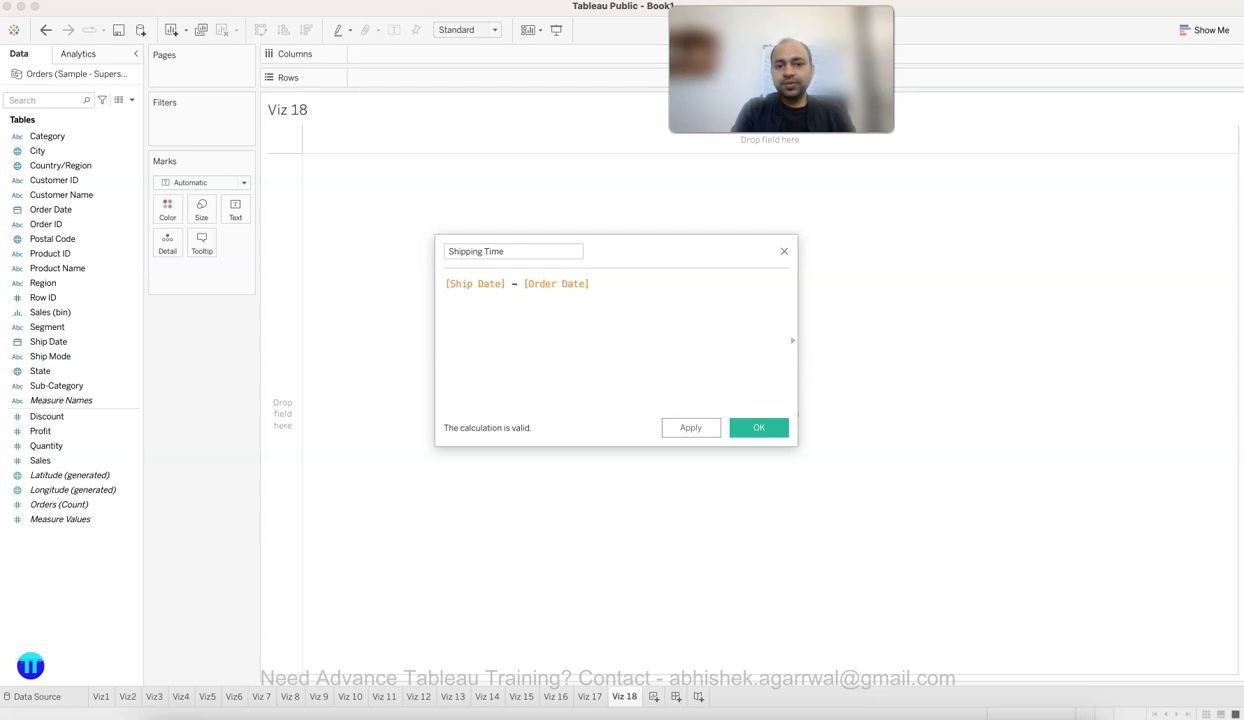
pyautogui.click(759, 428)
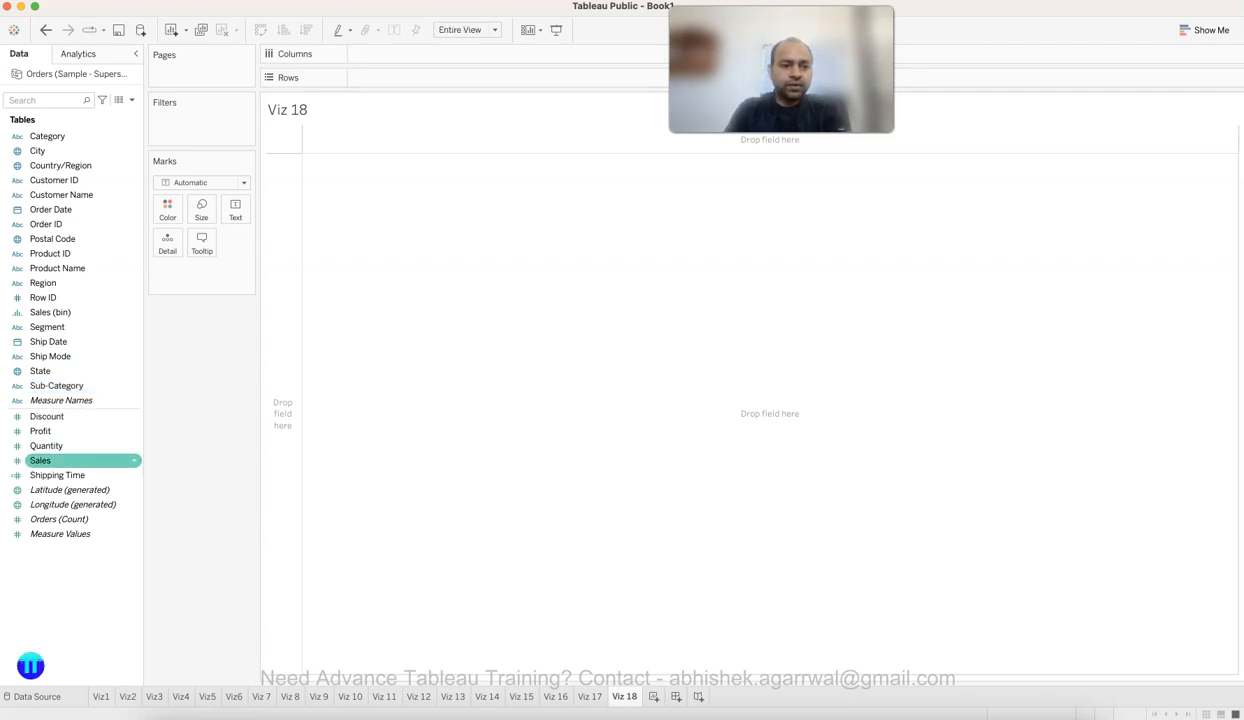
# Step: Build a Gantt chart from Shipping Time, Sub-Category and Order Date, and fit it to the entire view
pyautogui.click(60, 475)
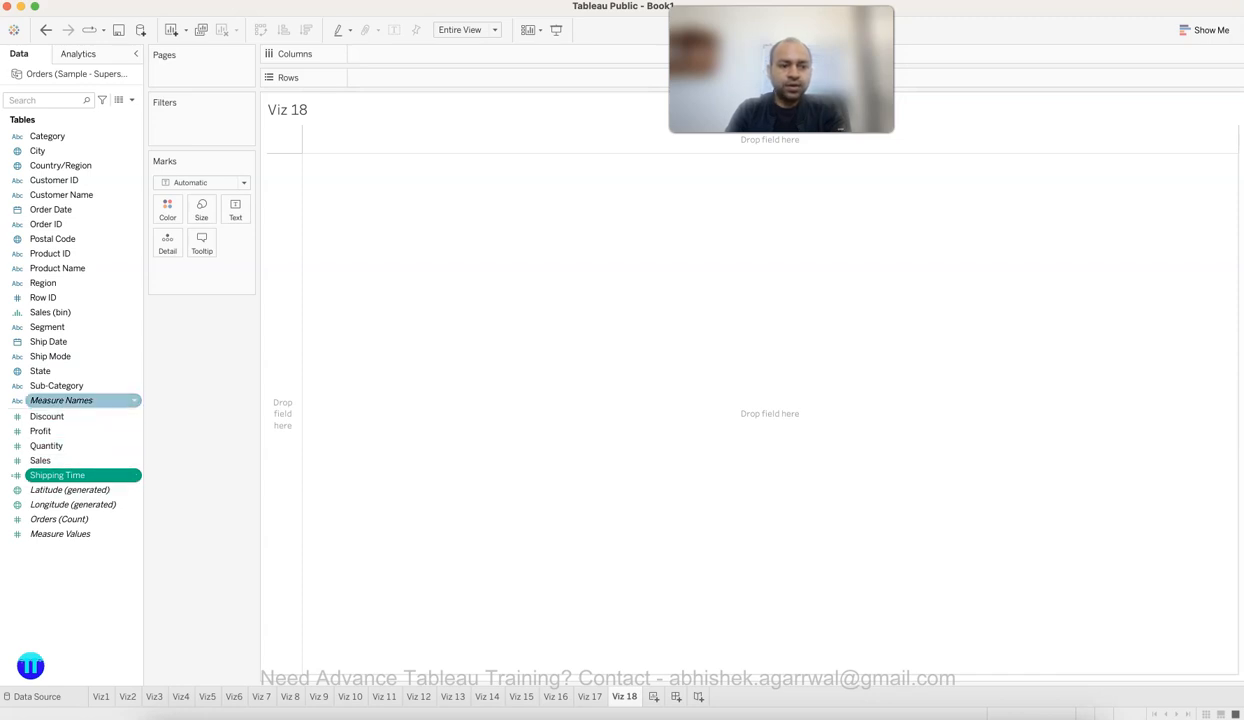
pyautogui.keyDown('super'); pyautogui.click(60, 385); pyautogui.keyUp('super')
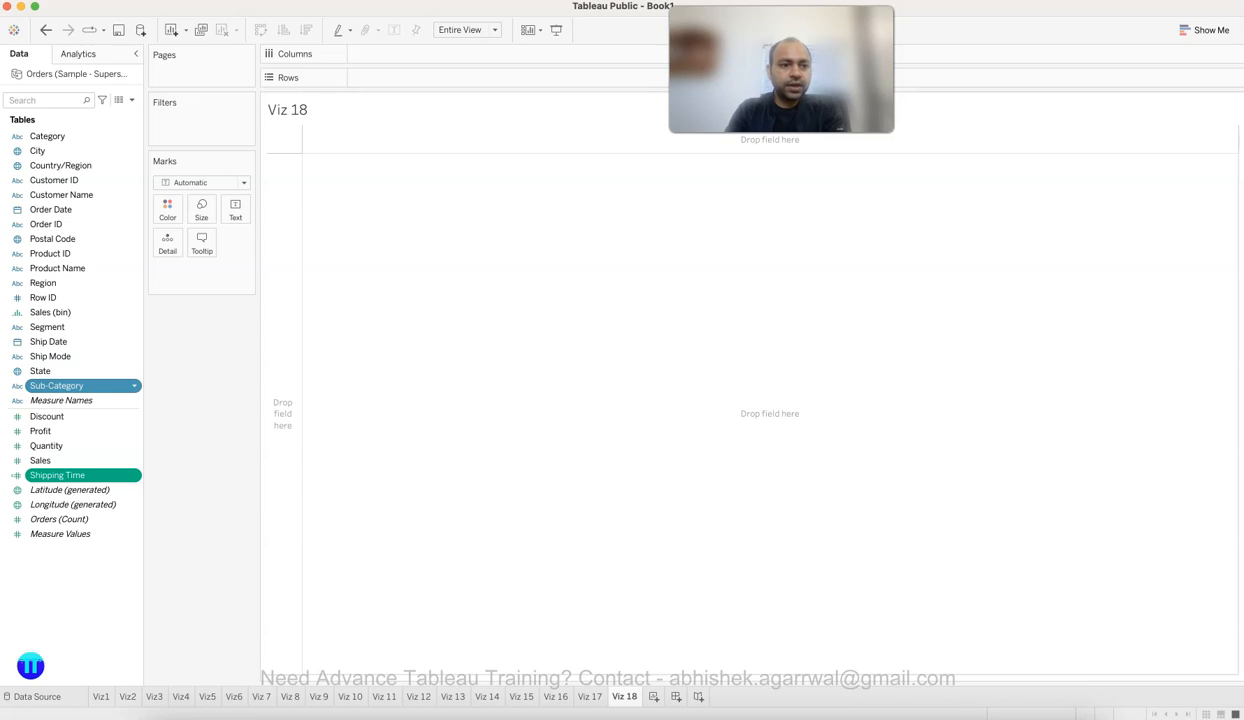
pyautogui.keyDown('super'); pyautogui.click(55, 209); pyautogui.keyUp('super')
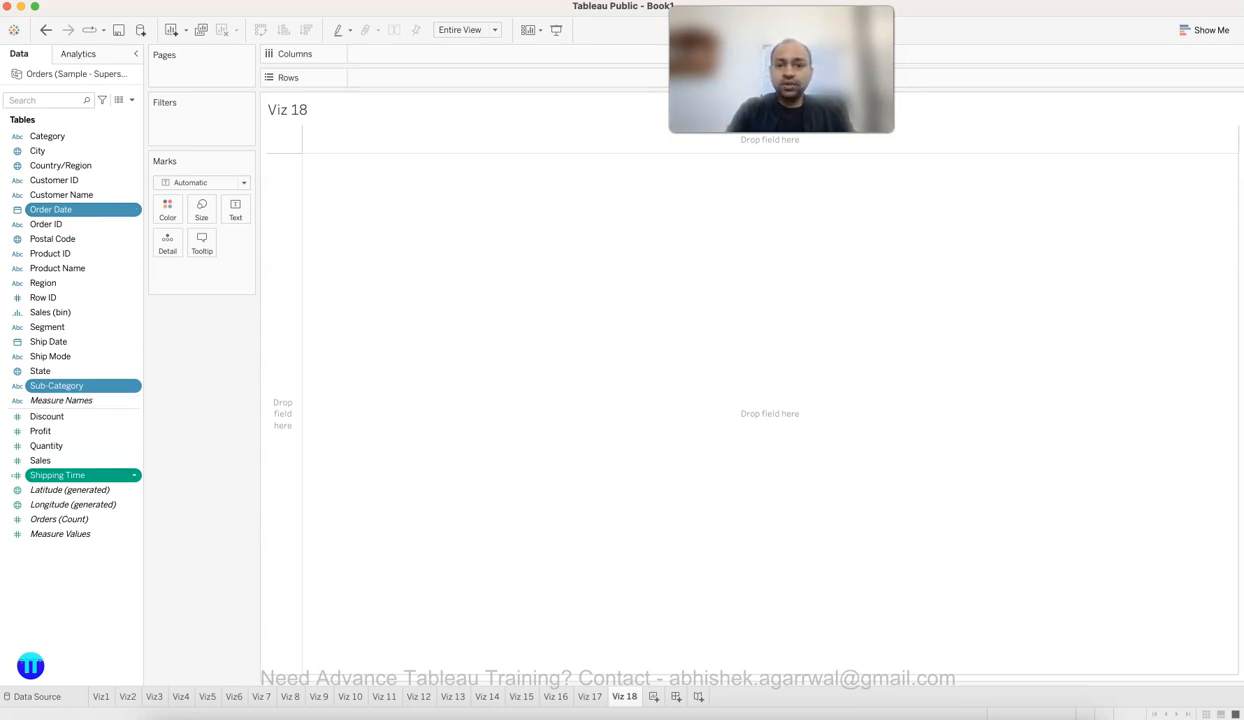
pyautogui.click(1205, 30)
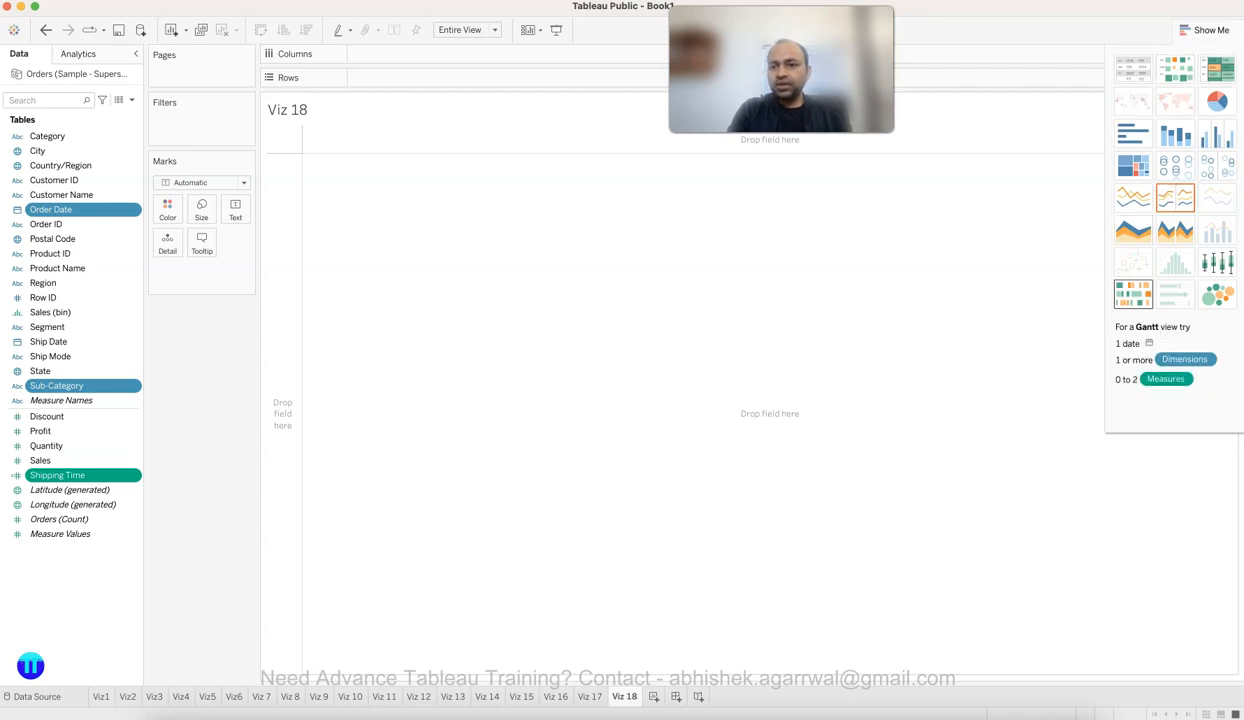
pyautogui.click(1133, 293)
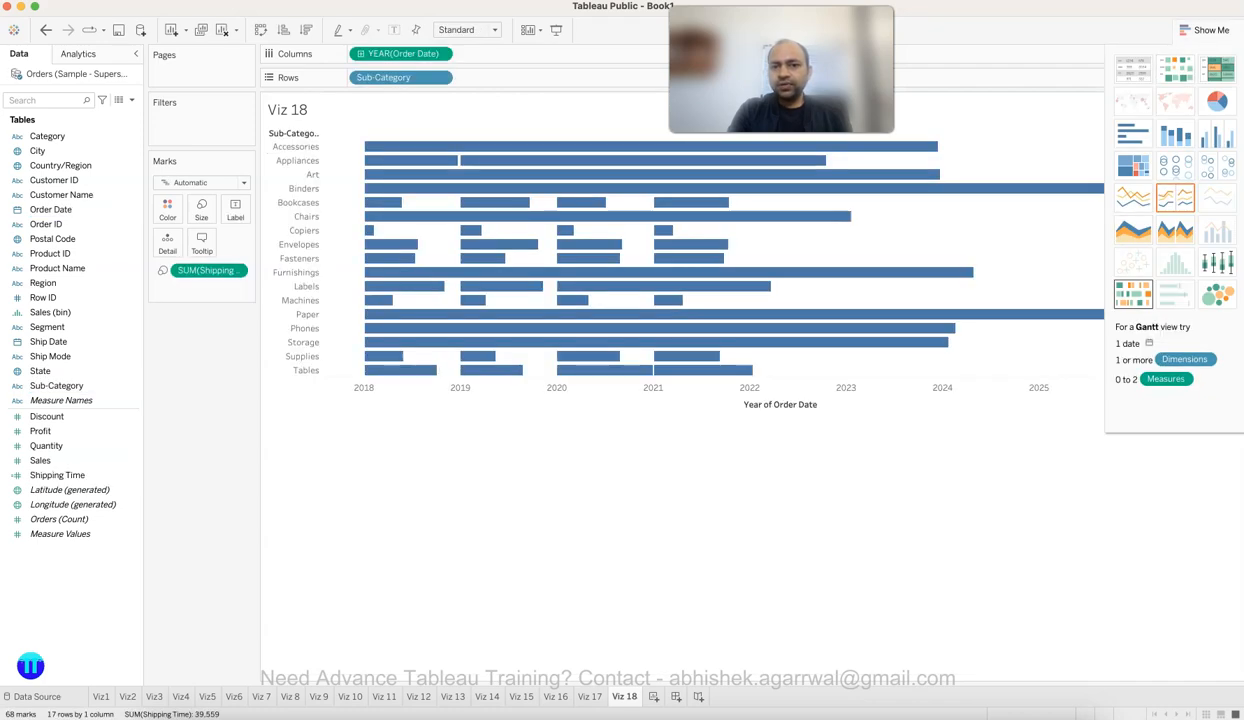
pyautogui.click(1205, 30)
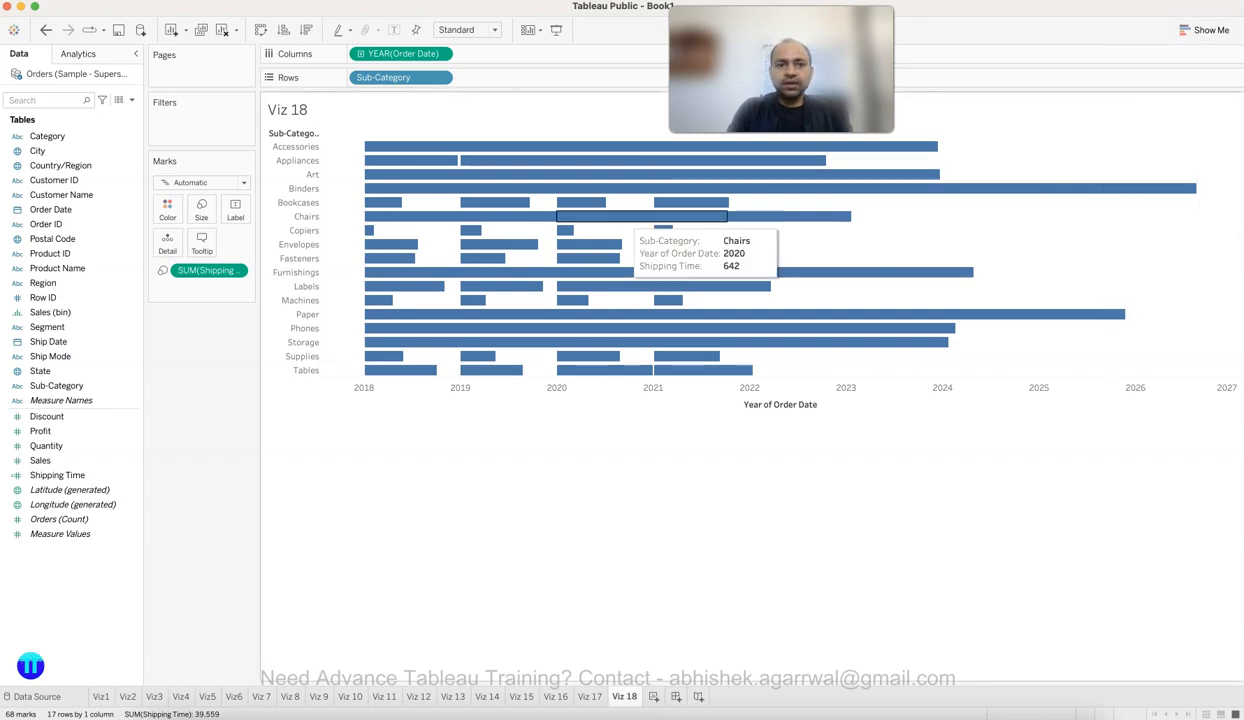
pyautogui.click(467, 29)
pyautogui.click(457, 77)
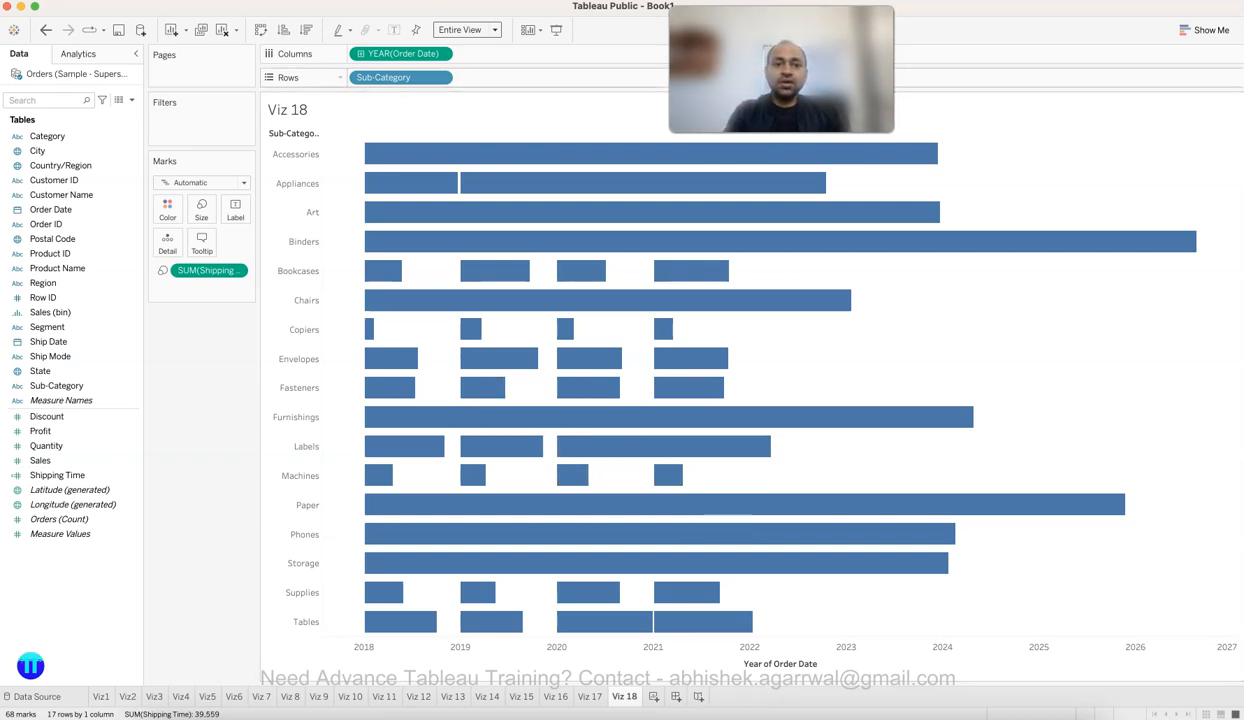
# Step: Set Order Date on the columns to Exact Date and move SUM(Shipping Time) from Size to Color
pyautogui.click(440, 53)
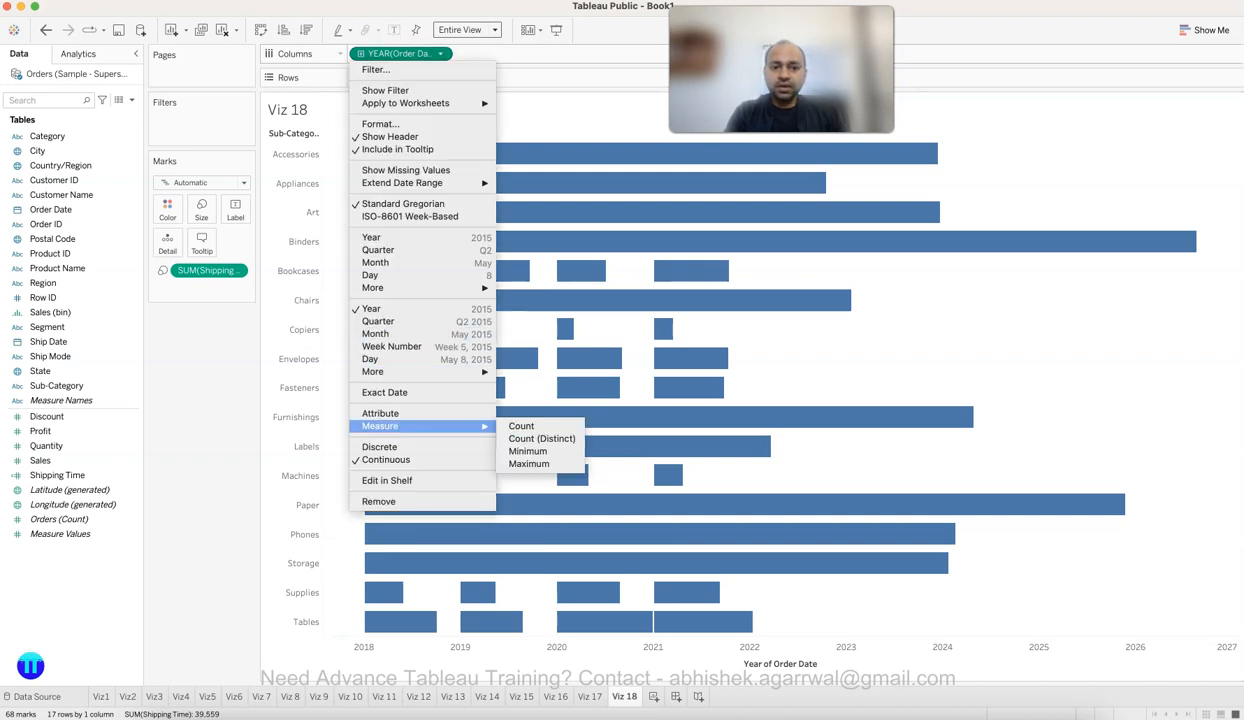
pyautogui.click(385, 392)
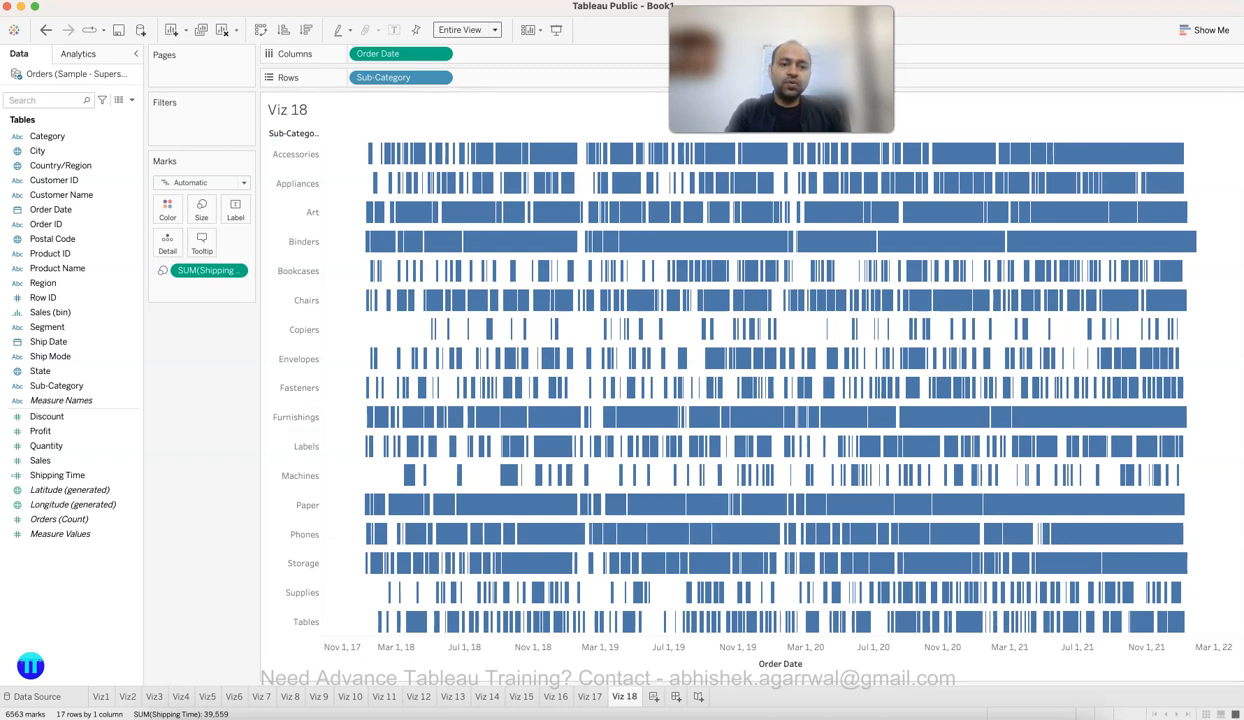
pyautogui.moveTo(208, 271); pyautogui.dragTo(167, 208)
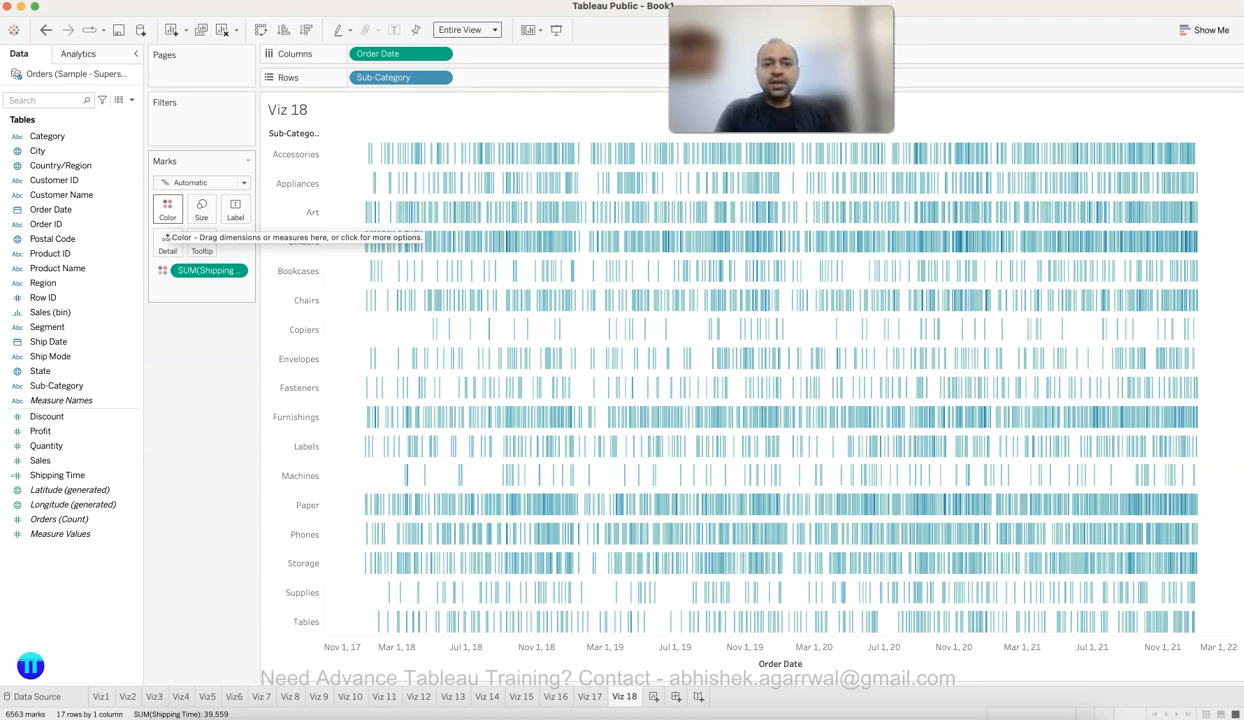
# Step: Examine the order dates and shipping times of individual Gantt marks in the Storage, Binders, Accessories and Art rows
pyautogui.moveTo(736, 567)
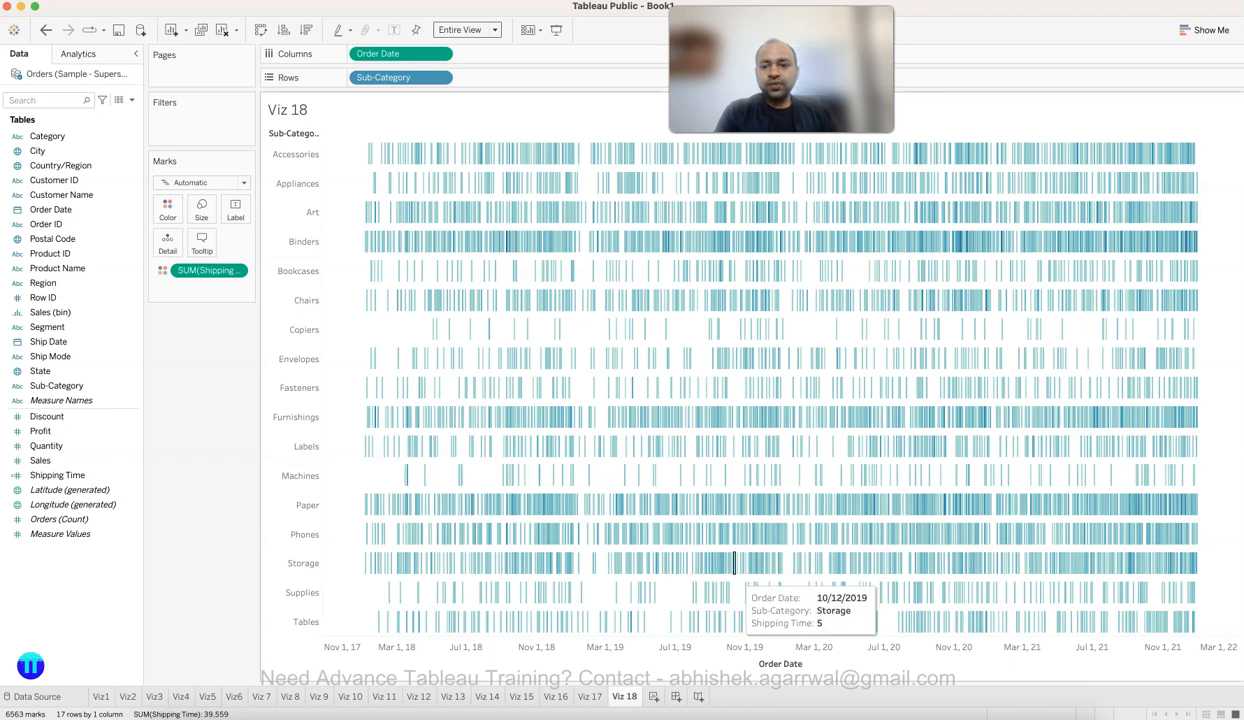
pyautogui.moveTo(961, 243)
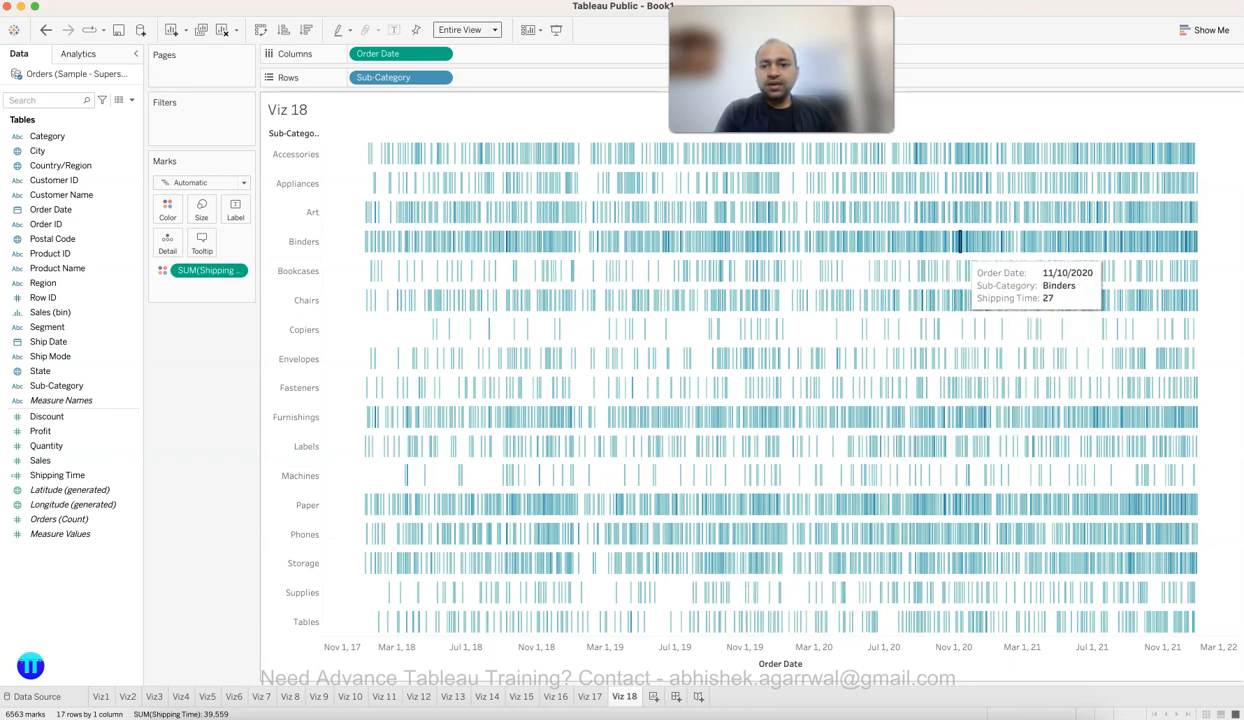
pyautogui.moveTo(487, 156)
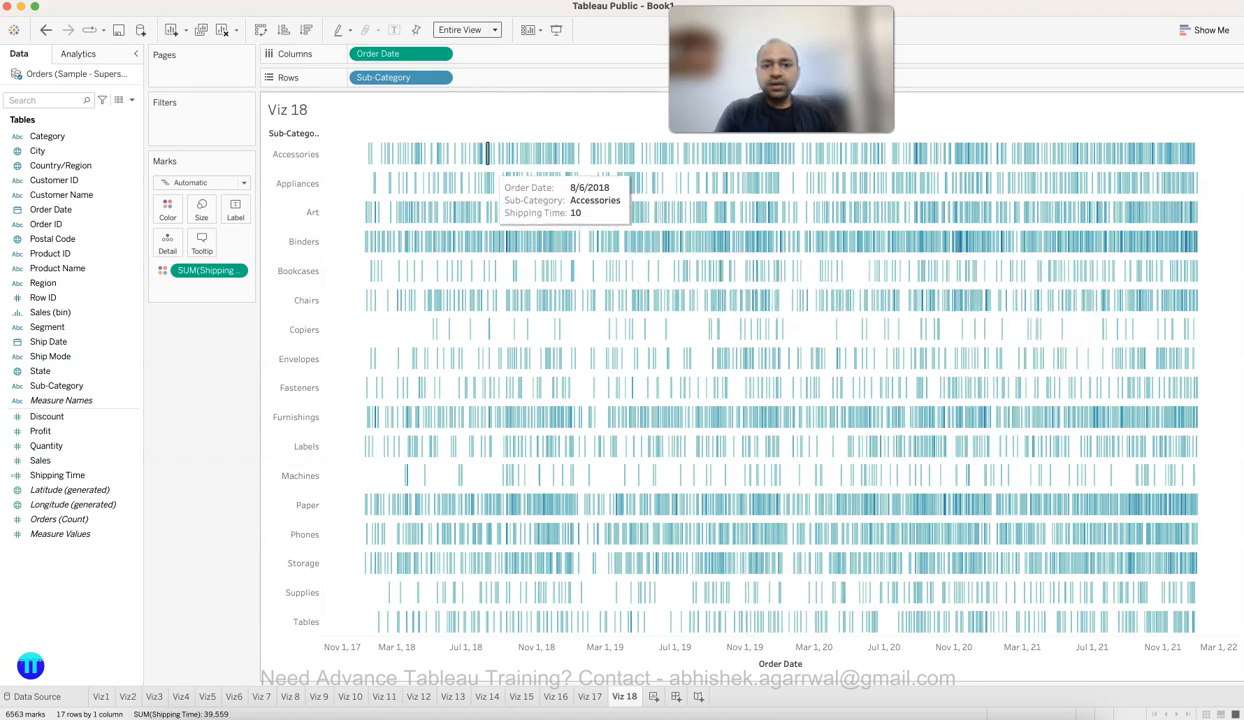
pyautogui.moveTo(505, 242)
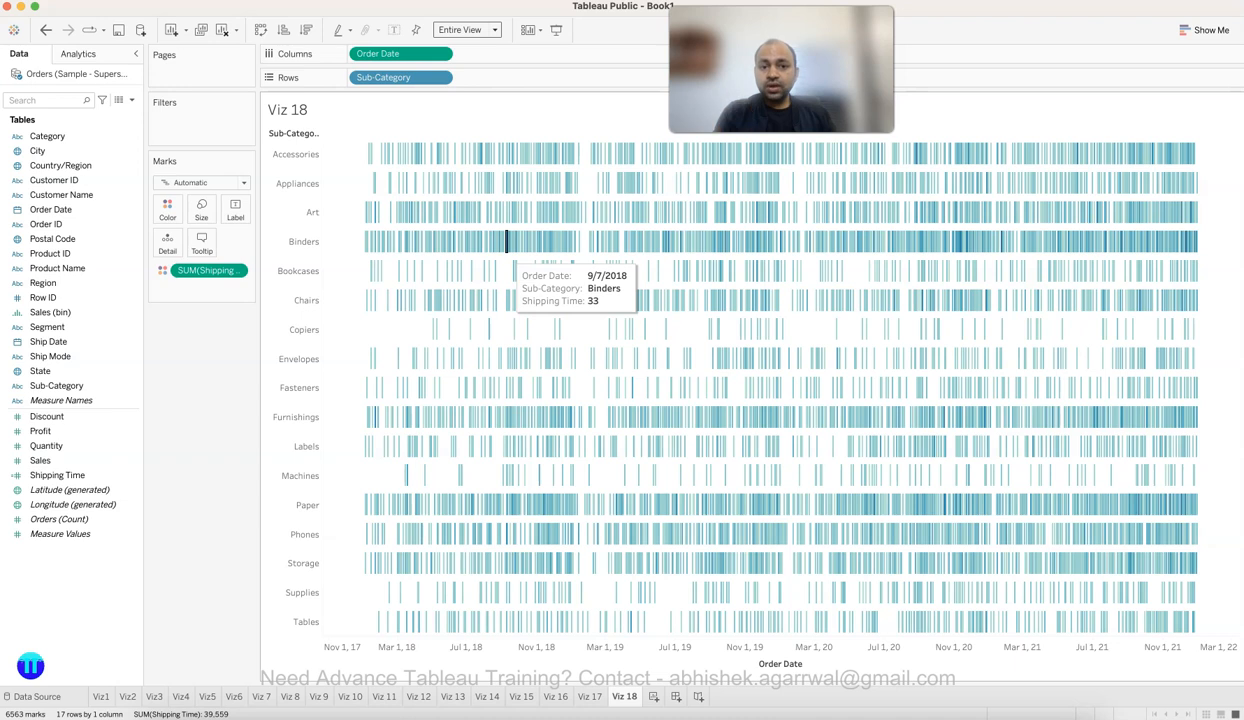
pyautogui.moveTo(1121, 242)
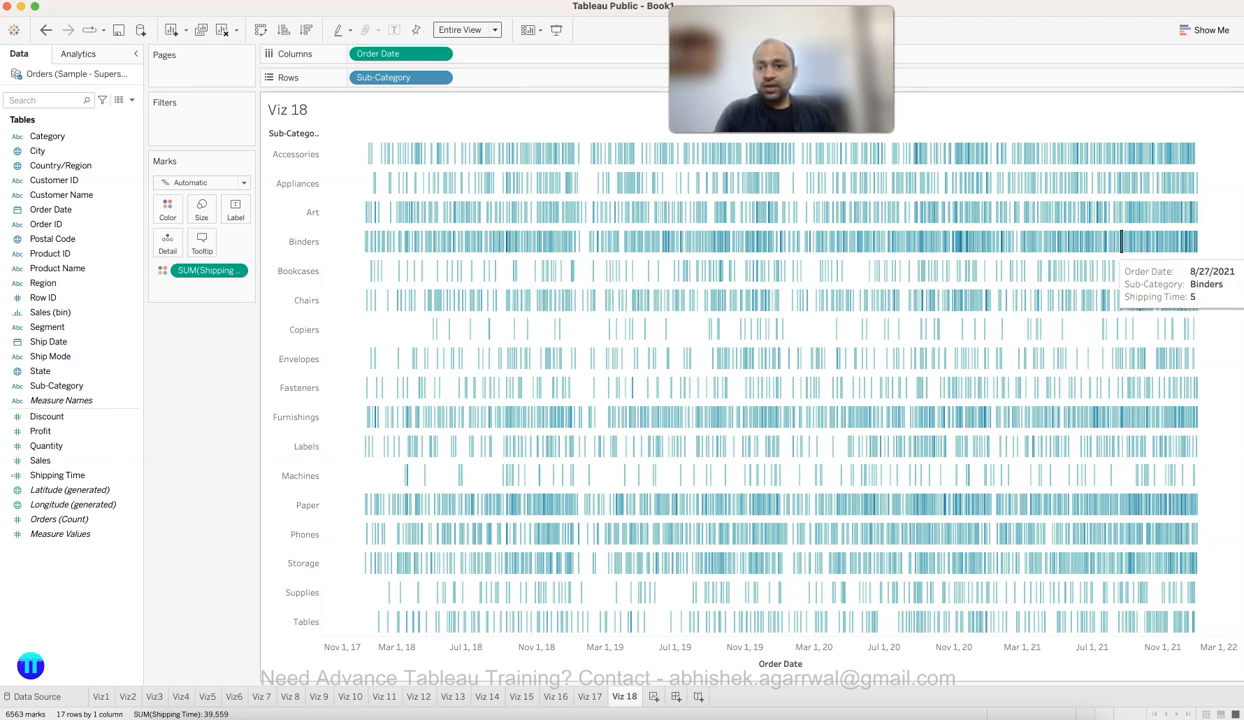
pyautogui.moveTo(1188, 241)
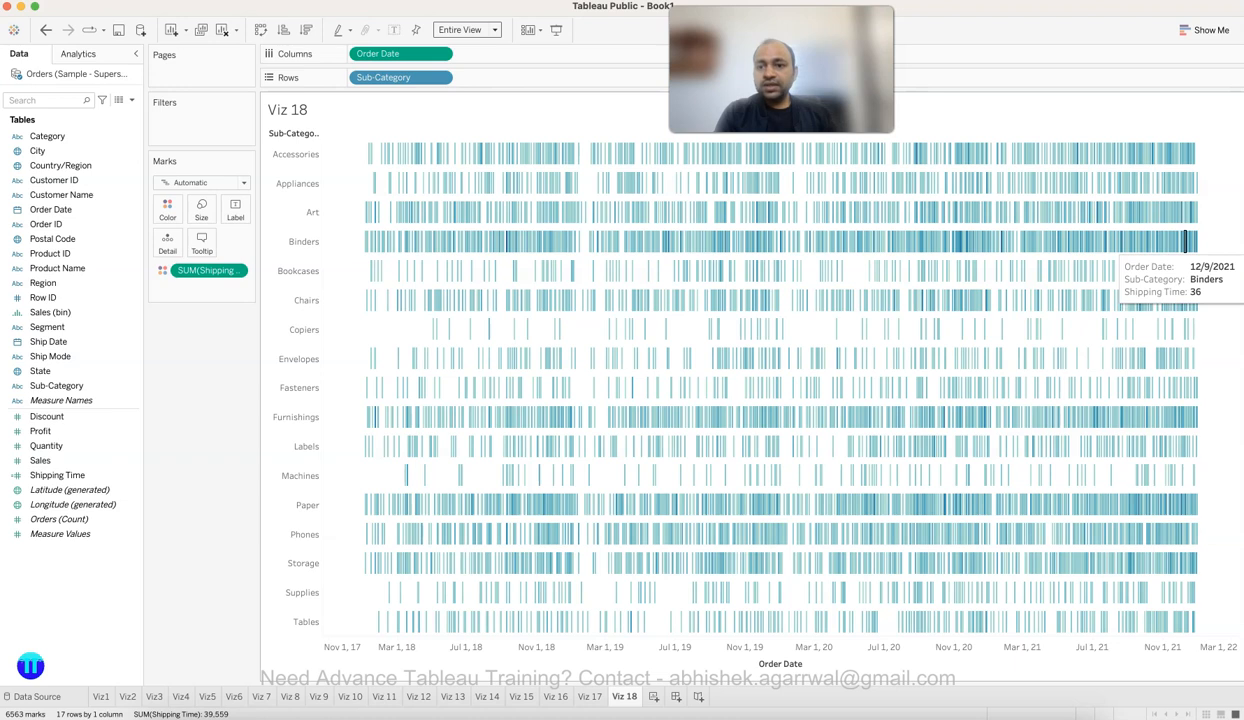
pyautogui.moveTo(1191, 211)
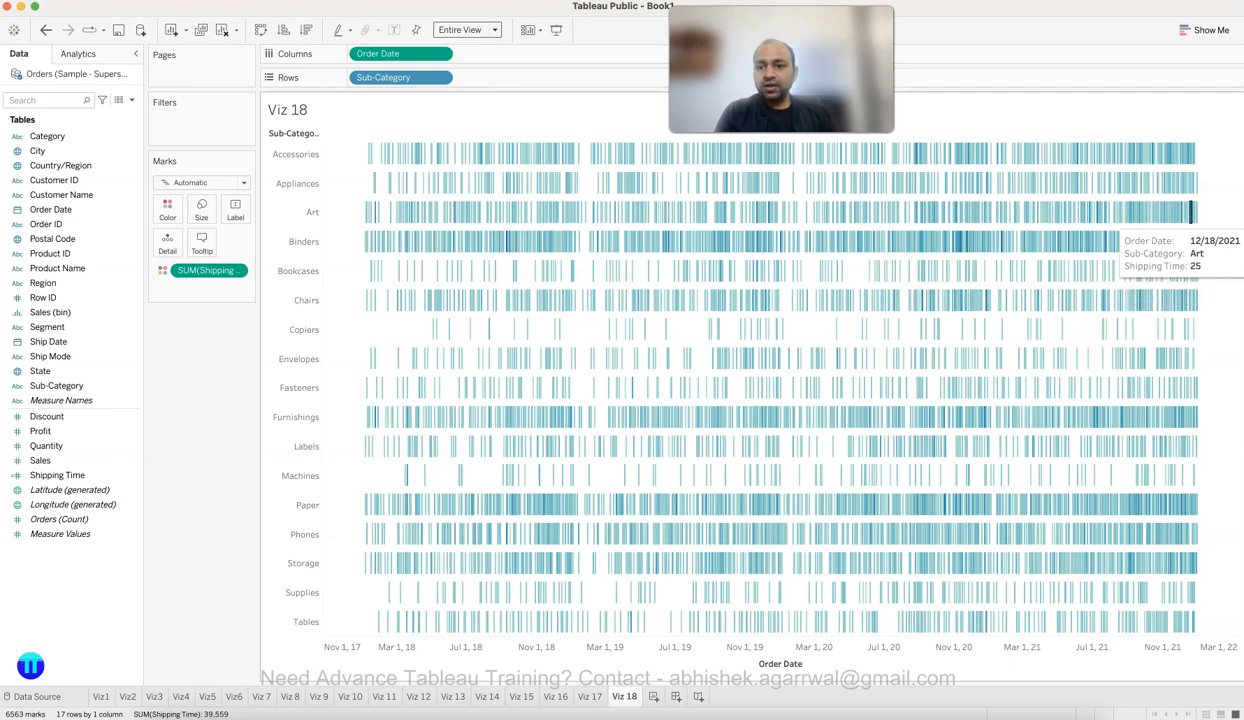
# Step: Switch to the PowerPoint presentation and advance to the slide asking whether sub-category sales are above or below average
pyautogui.moveTo(1152, 533)
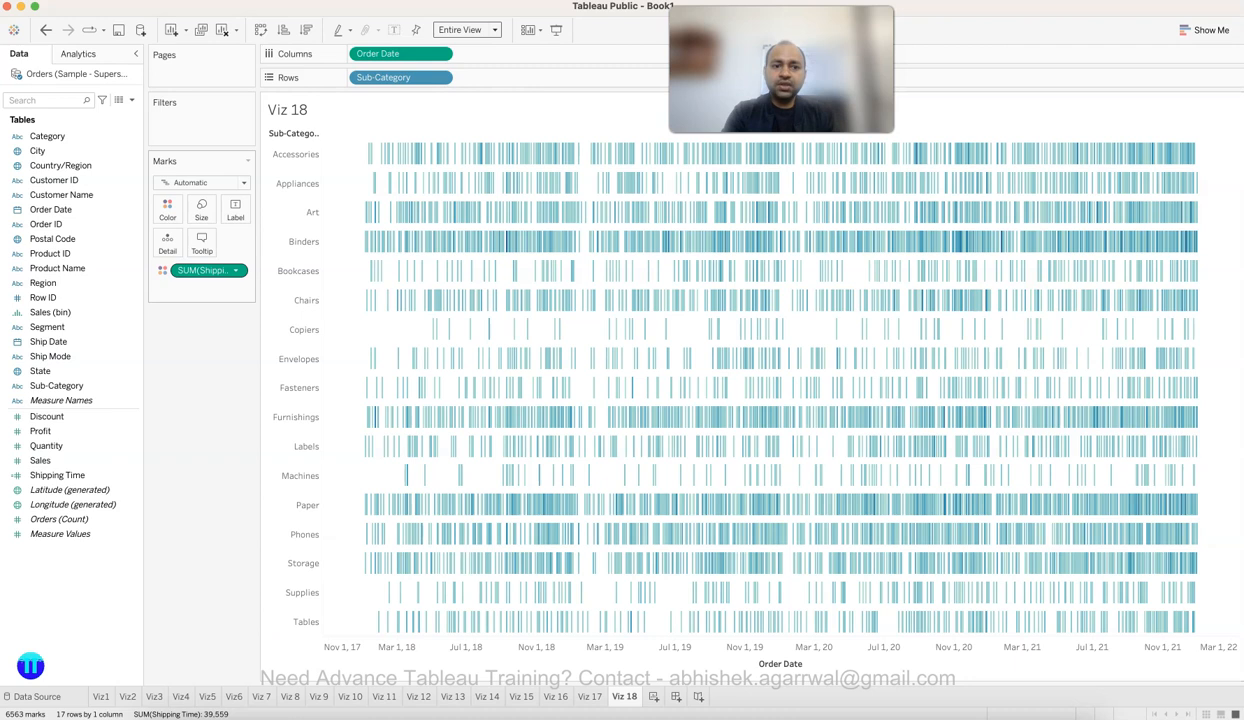
pyautogui.moveTo(433, 330)
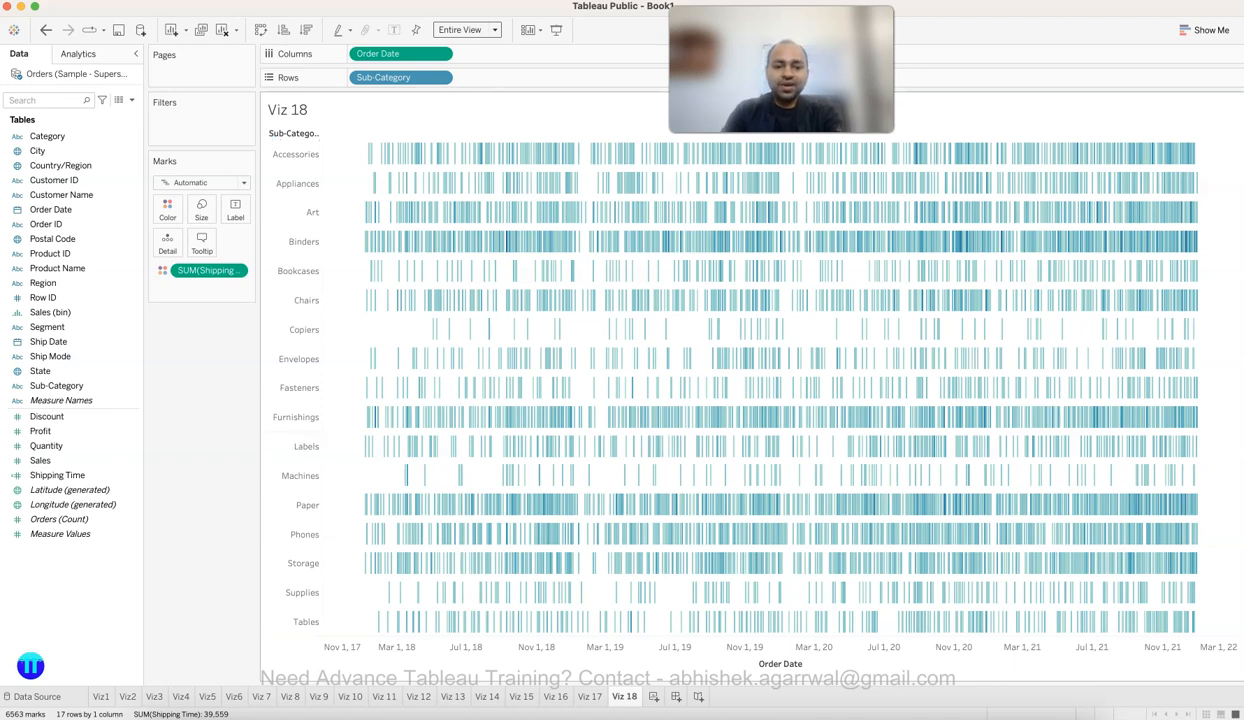
pyautogui.click(330, 712)
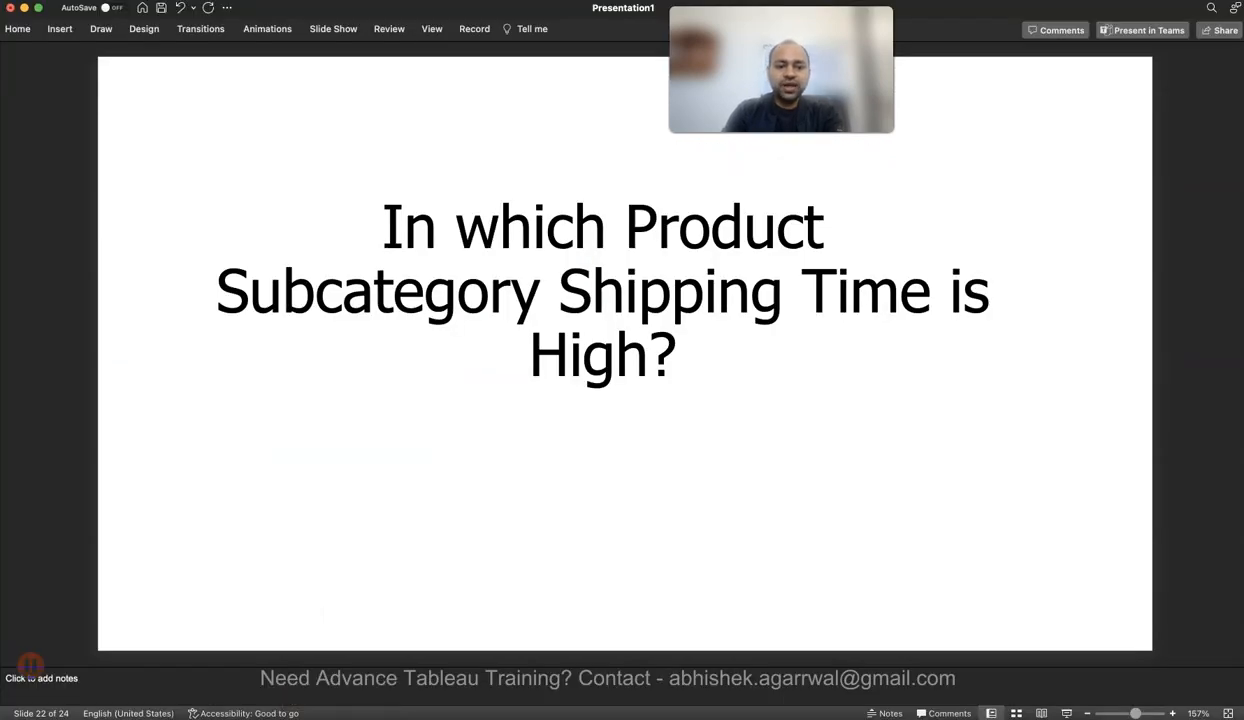
pyautogui.press('Down')
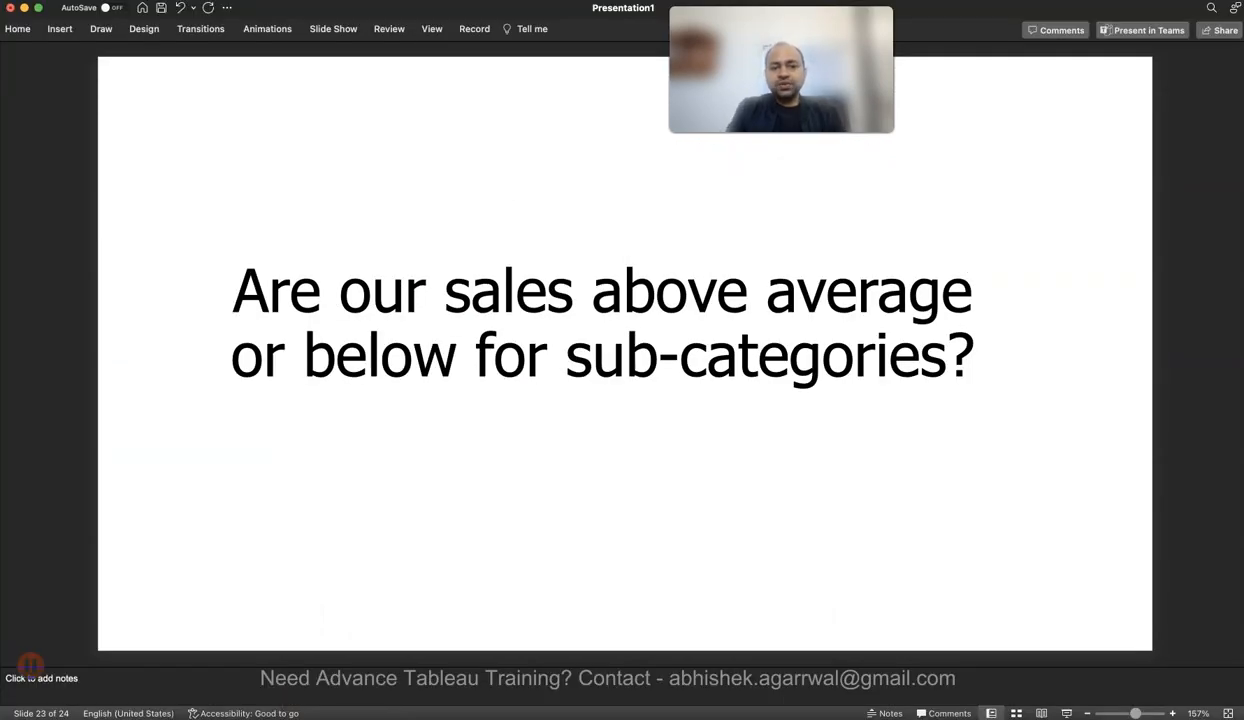
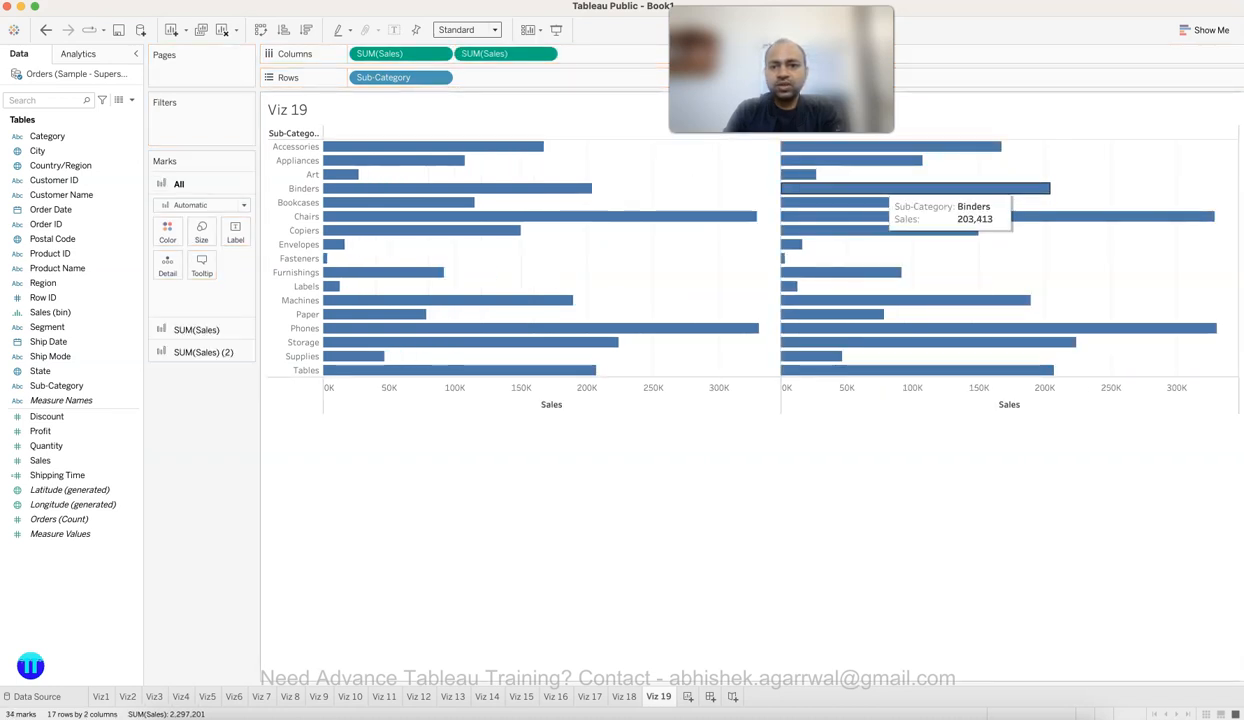
# Step: Fit the Viz 19 chart to the entire view and set the second Sales measure's aggregation to Average
pyautogui.click(467, 29)
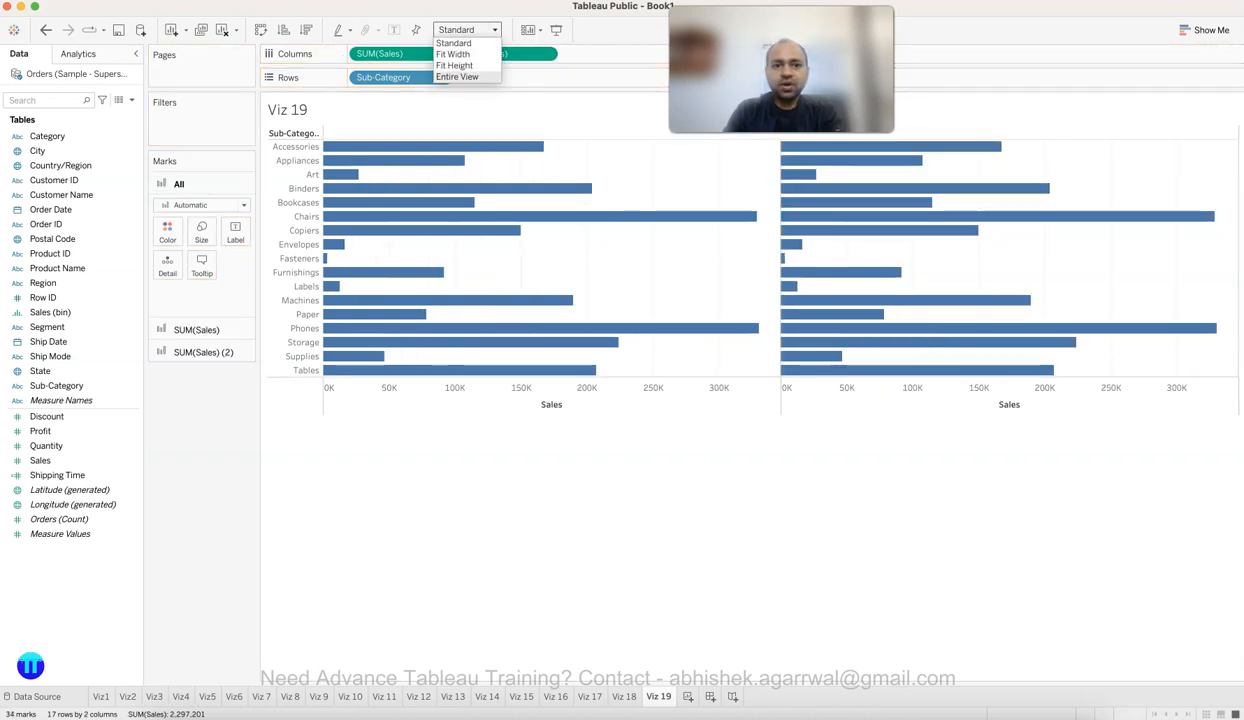
pyautogui.click(457, 77)
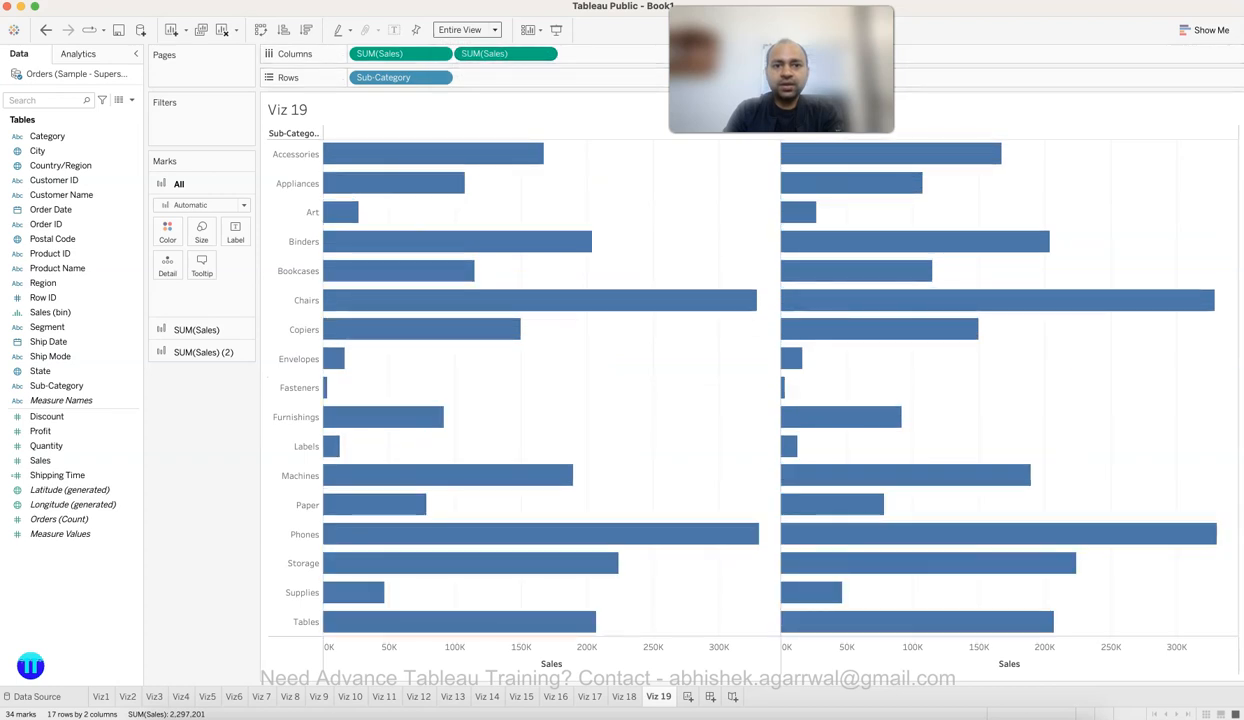
pyautogui.click(545, 53)
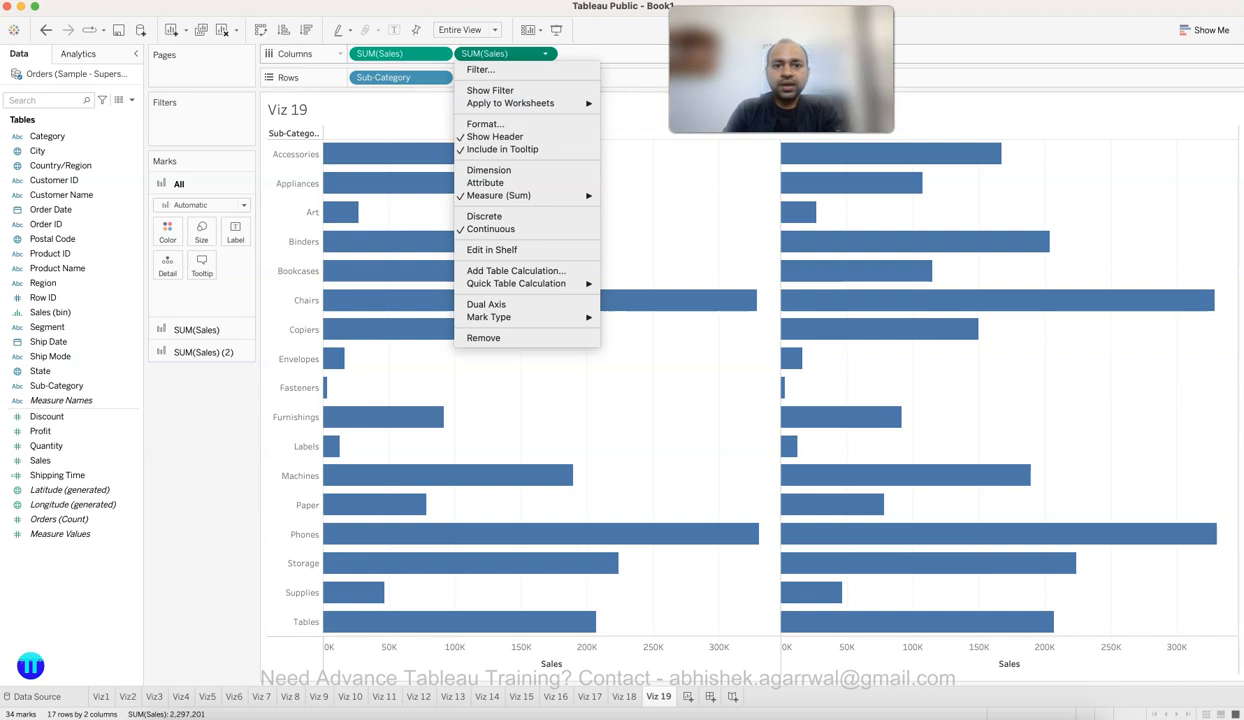
pyautogui.moveTo(505, 195)
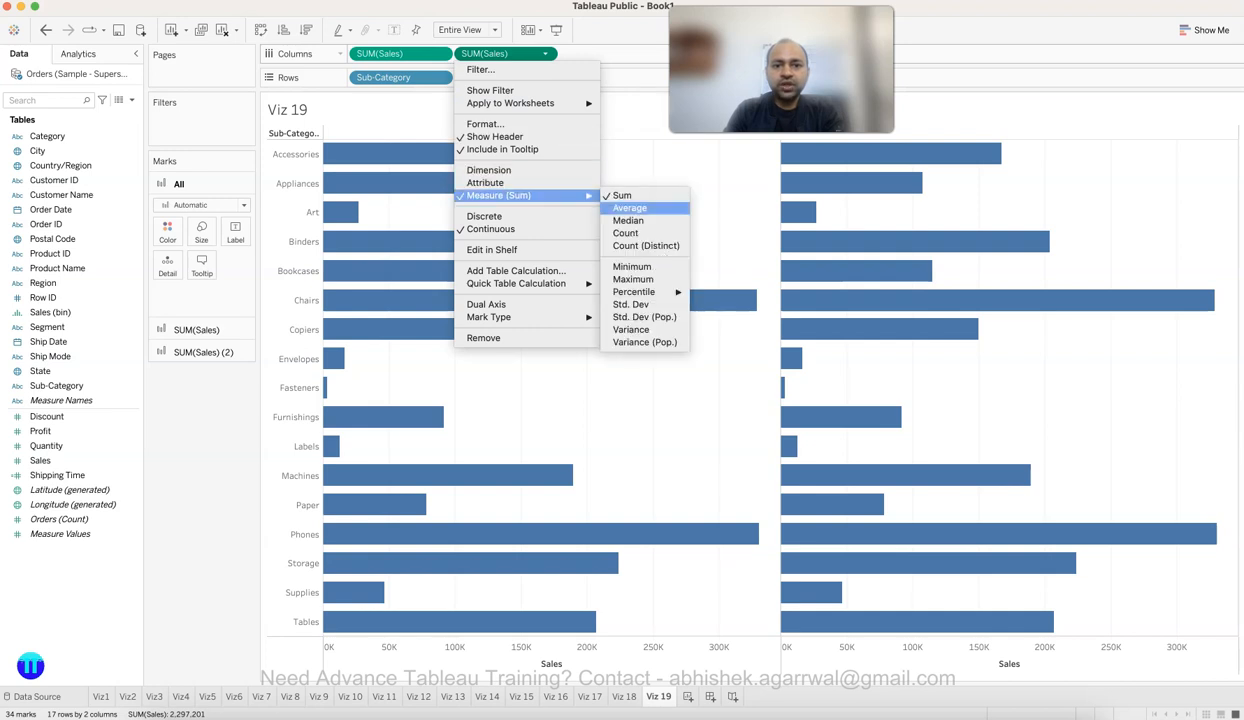
pyautogui.click(630, 208)
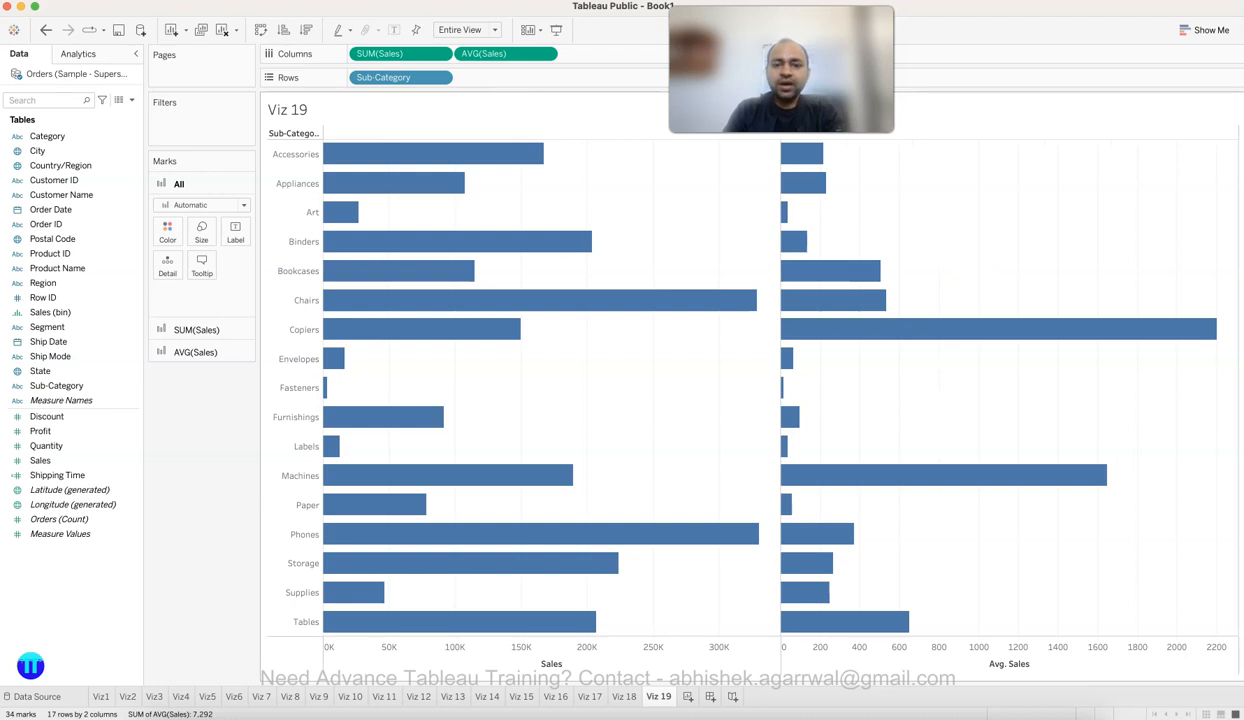
# Step: Change the AVG(Sales) marks to circles and color them orange
pyautogui.click(196, 352)
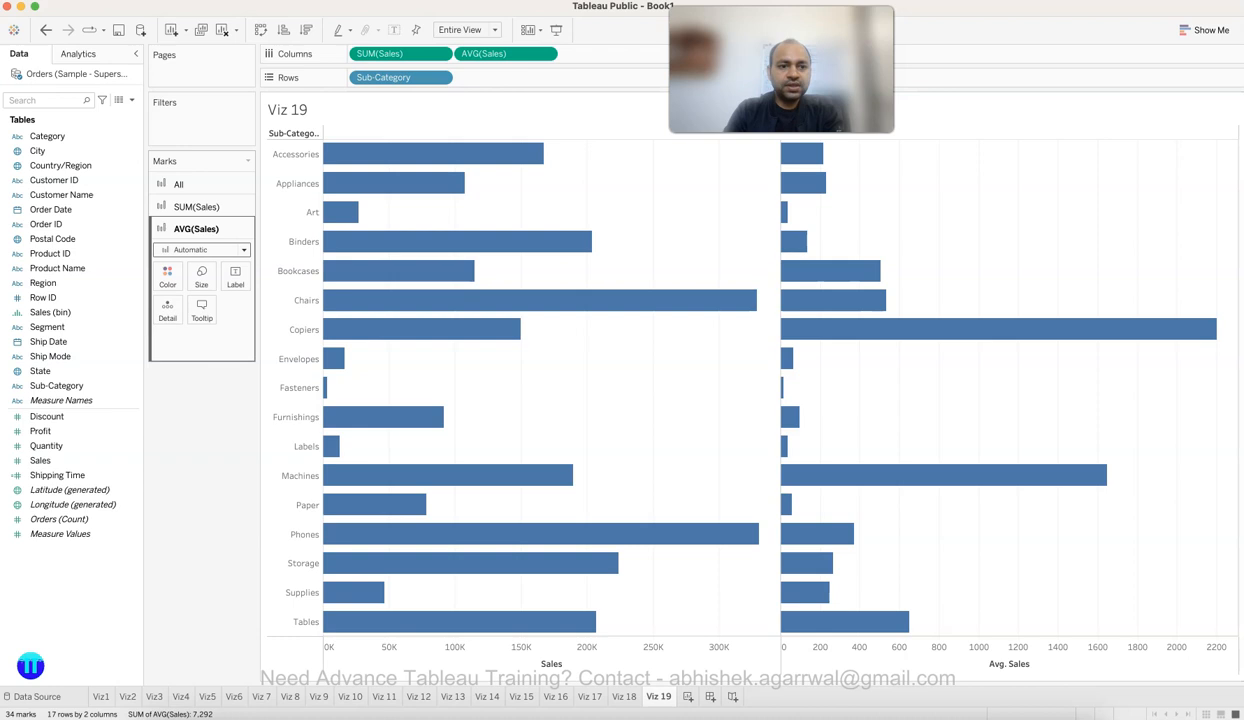
pyautogui.click(200, 249)
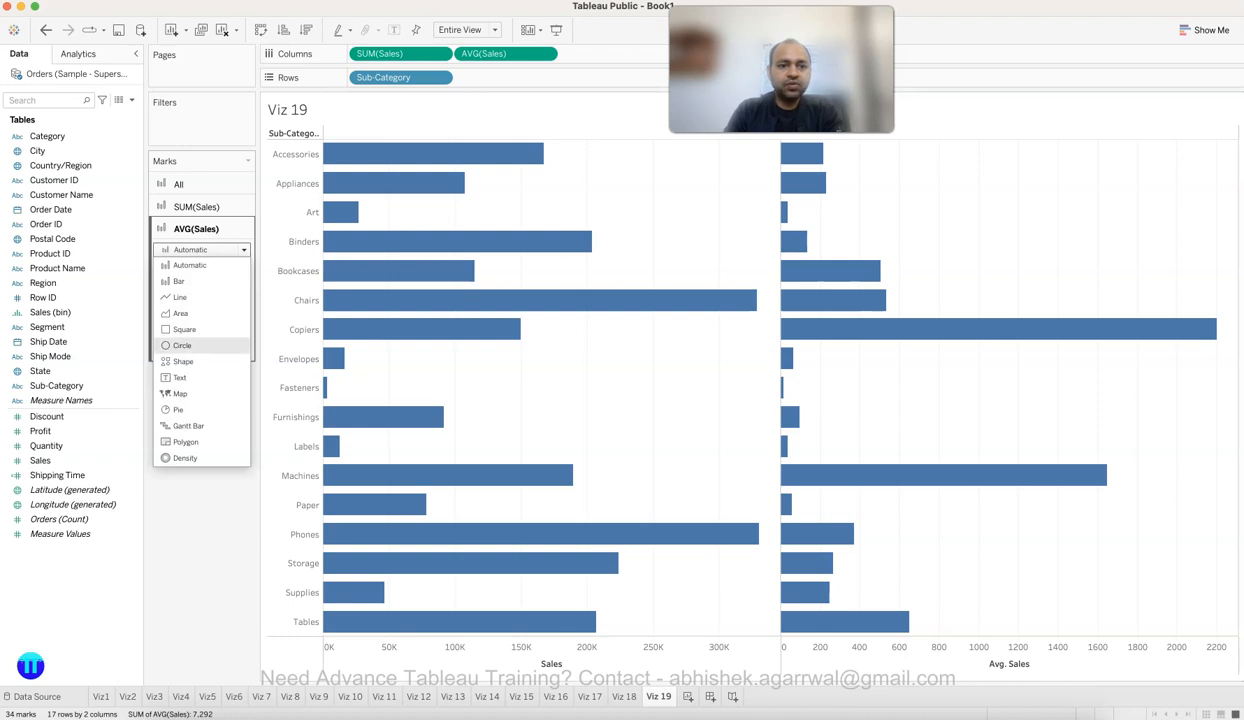
pyautogui.click(182, 345)
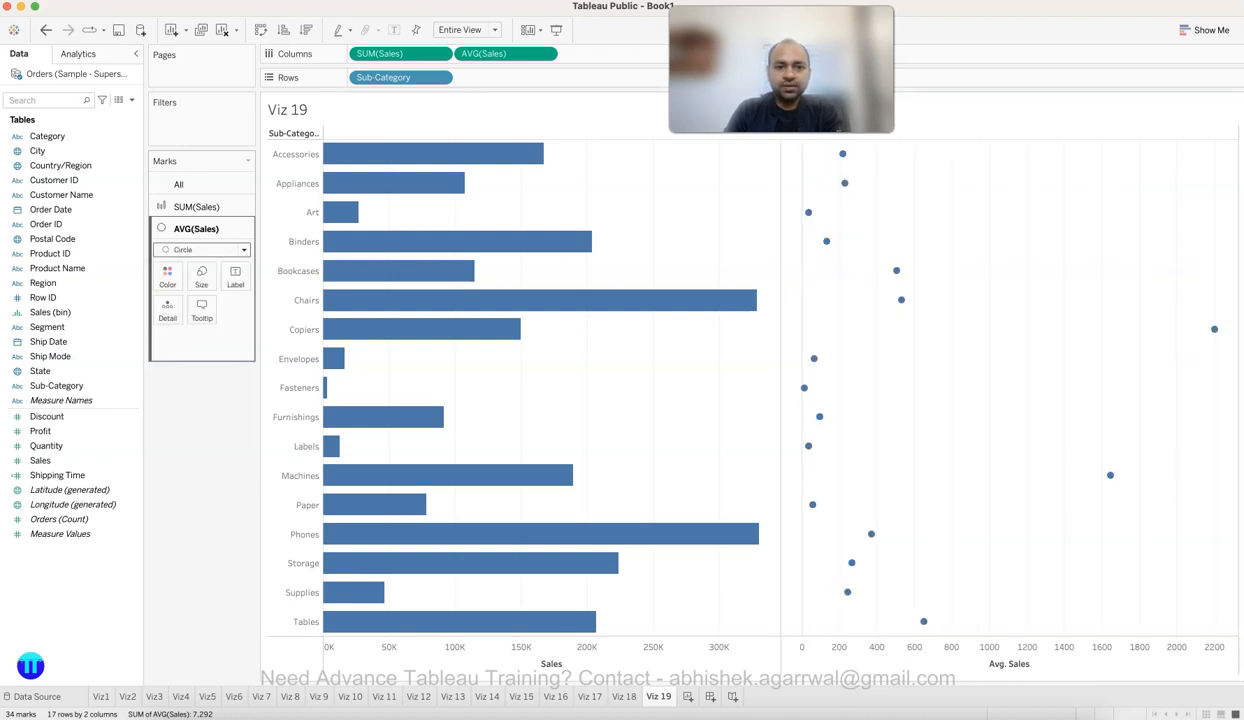
pyautogui.click(167, 276)
pyautogui.click(203, 320)
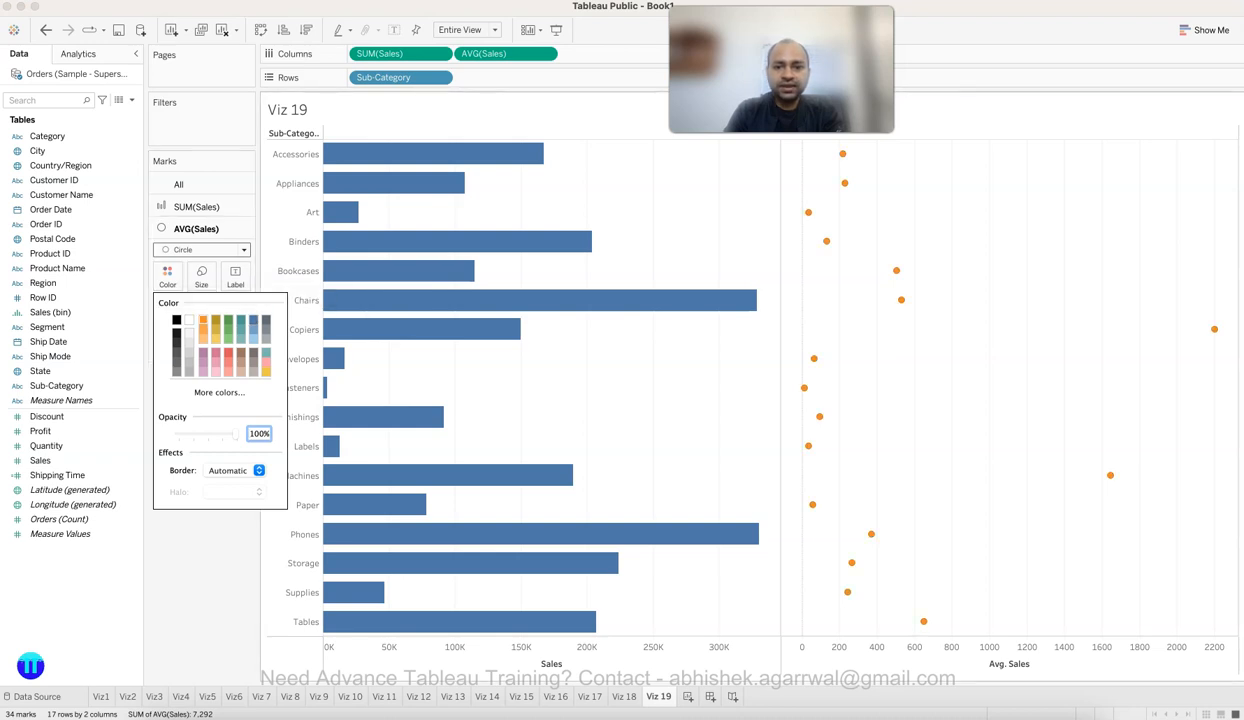
pyautogui.press('Escape')
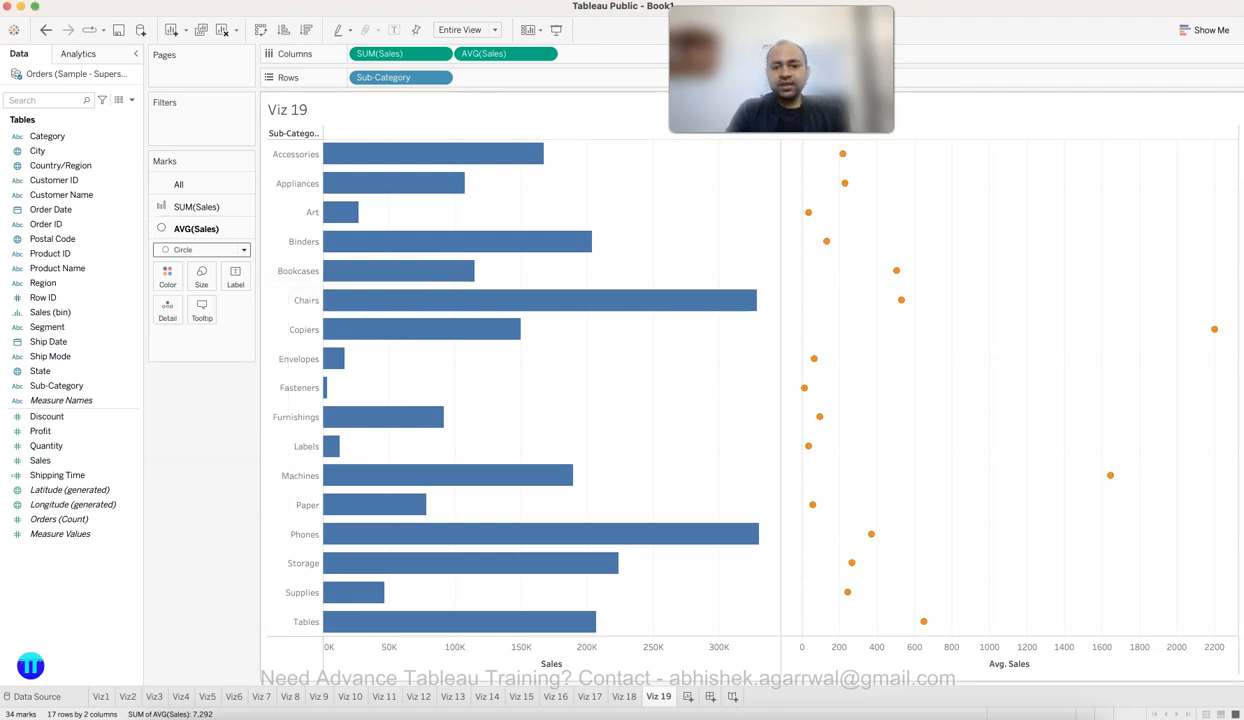
# Step: Combine AVG(Sales) with SUM(Sales) in one chart as a dual axis
pyautogui.moveTo(808, 212)
pyautogui.click(545, 53)
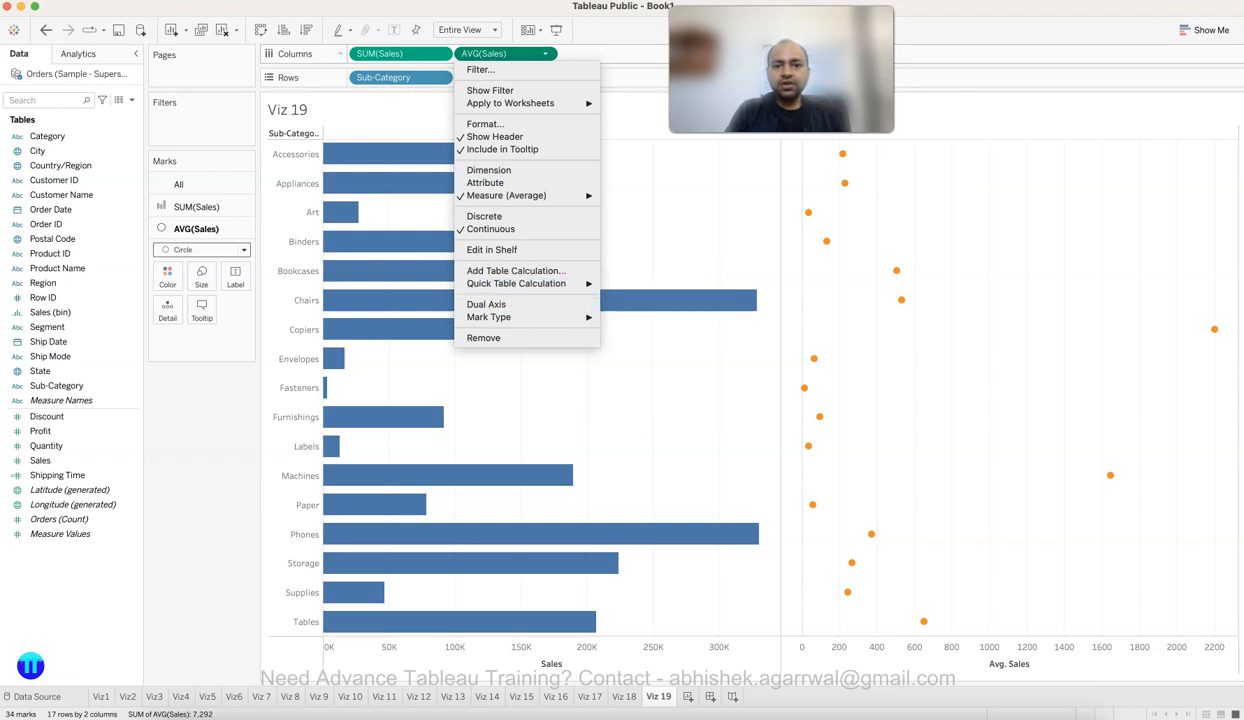
pyautogui.click(486, 304)
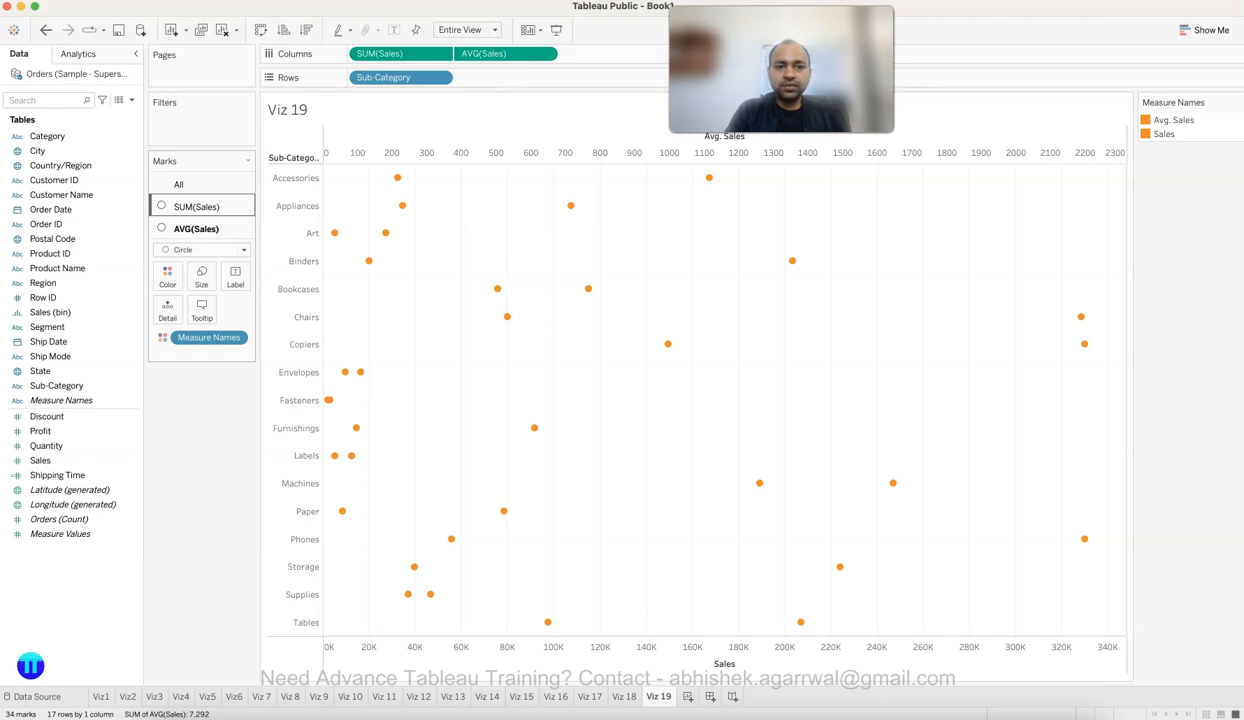
# Step: Change the SUM(Sales) marks to bars and assign blue to the Sales item in the Measure Names colors
pyautogui.click(196, 206)
pyautogui.click(200, 227)
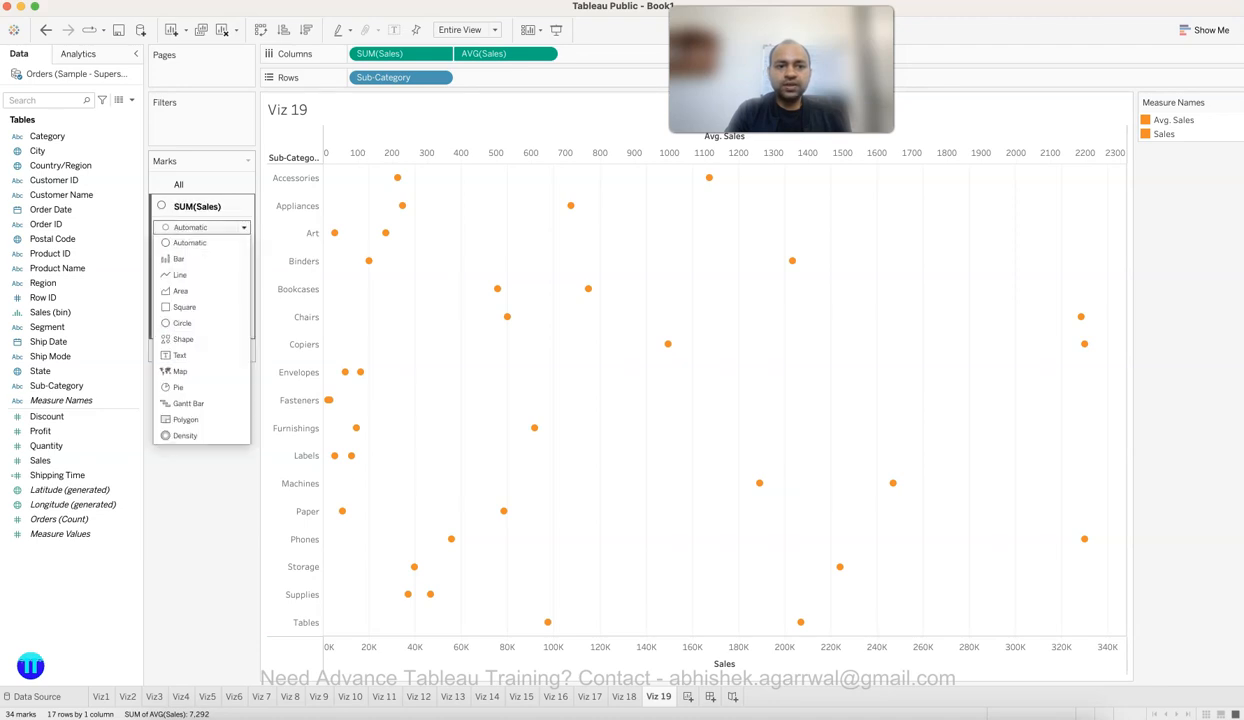
pyautogui.click(180, 258)
pyautogui.click(167, 254)
pyautogui.click(218, 300)
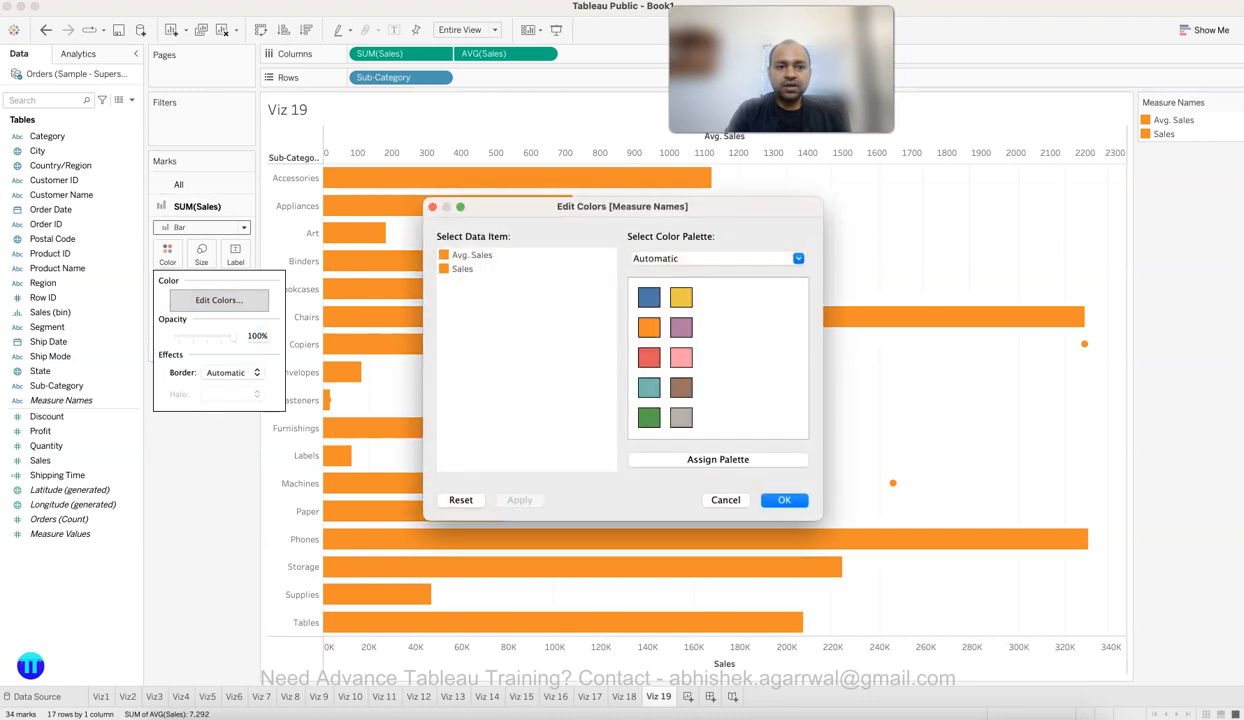
pyautogui.click(462, 269)
pyautogui.click(649, 297)
pyautogui.click(519, 500)
pyautogui.click(784, 500)
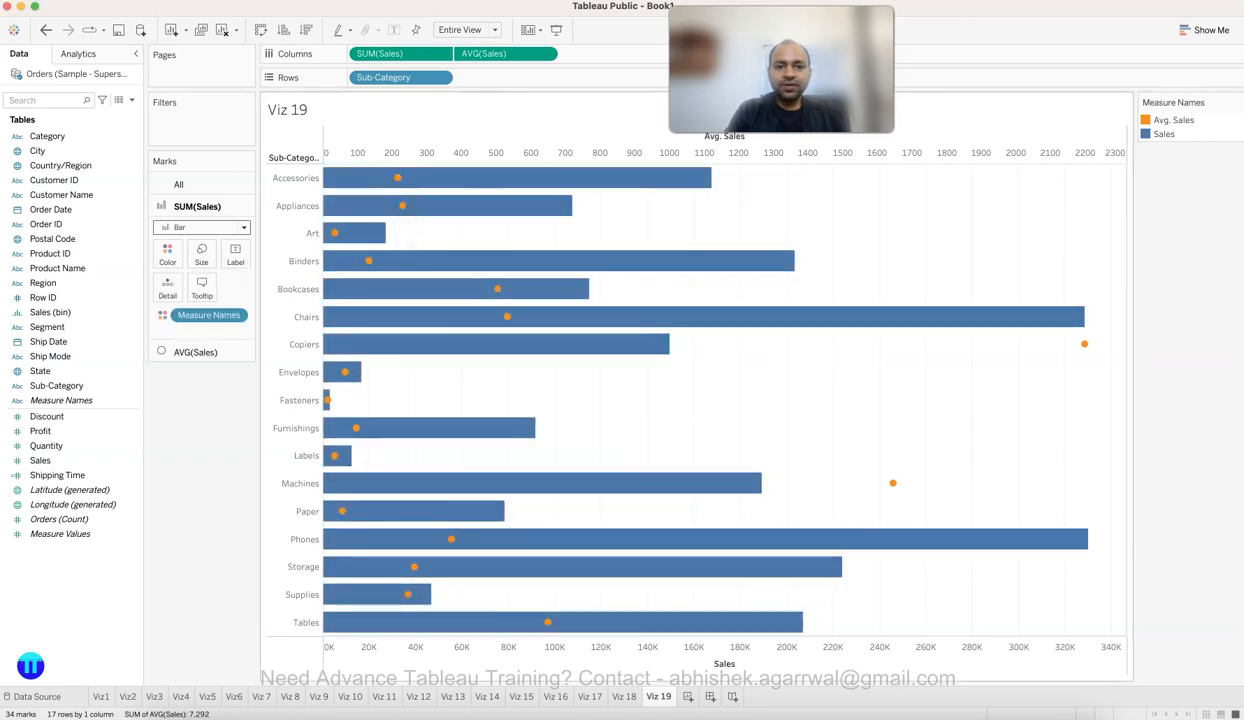
# Step: Synchronize the Sales axis with the Avg. Sales axis and compare the average circles against the bars
pyautogui.click(195, 352)
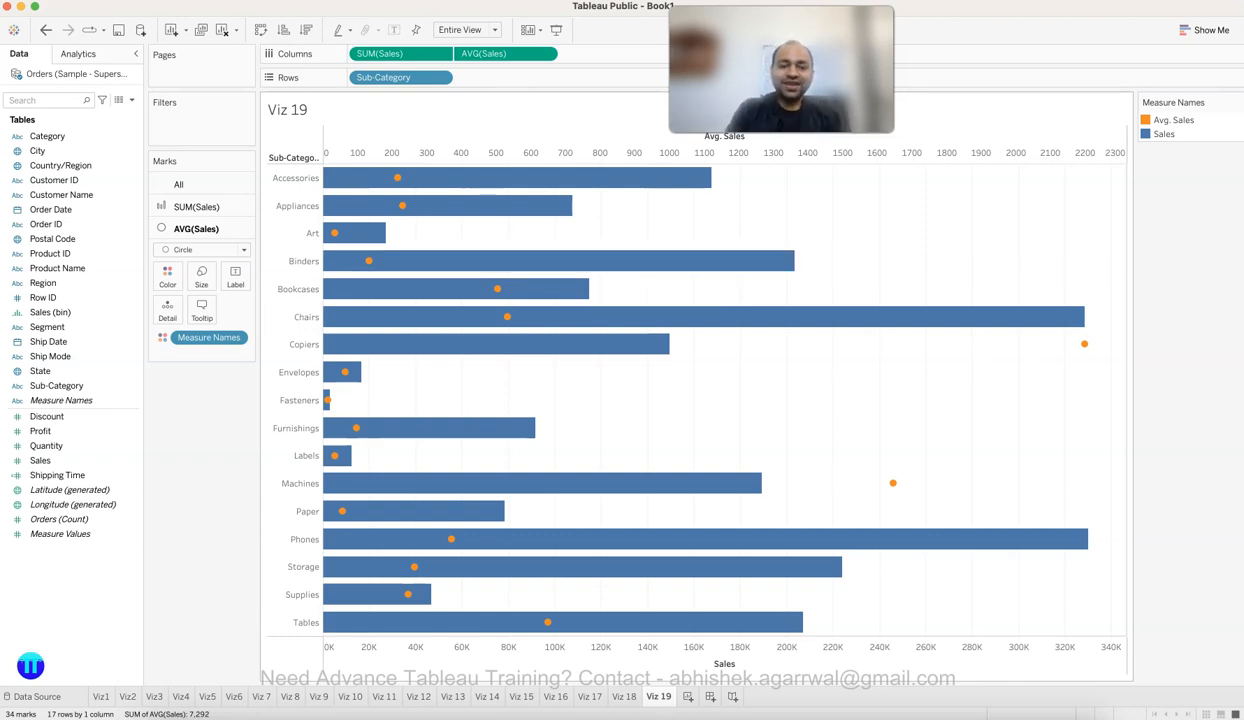
pyautogui.rightClick(690, 648)
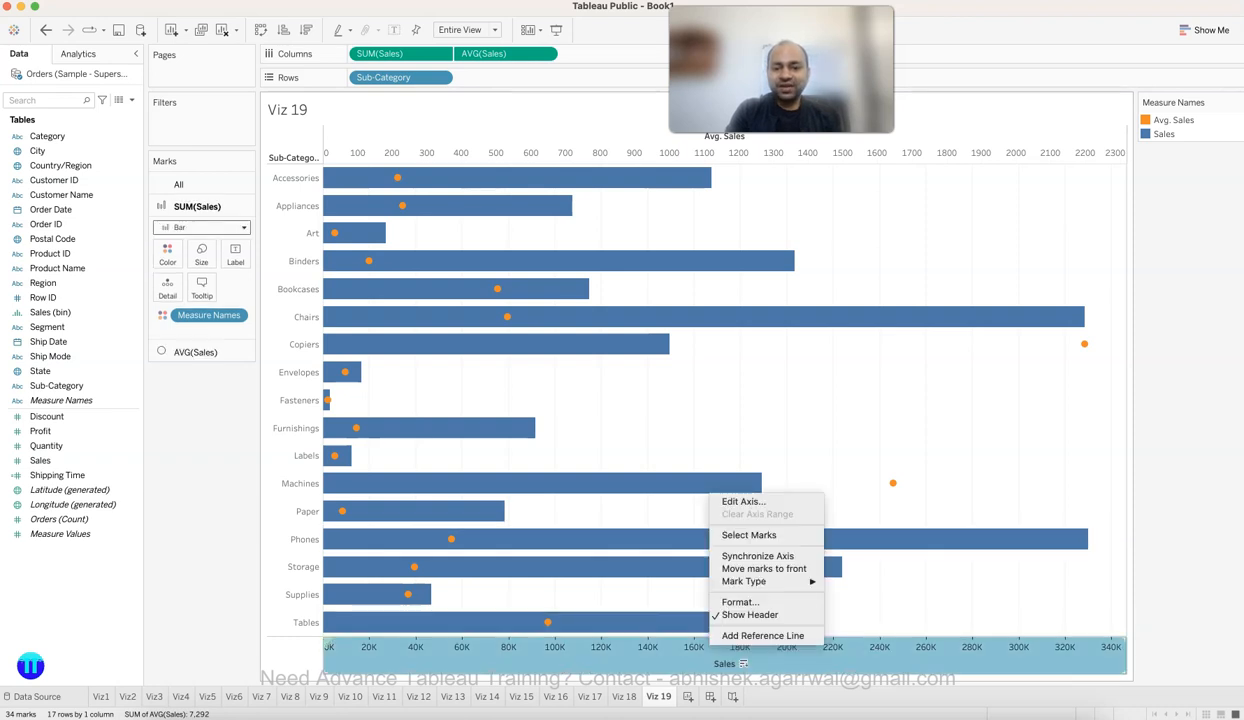
pyautogui.click(740, 553)
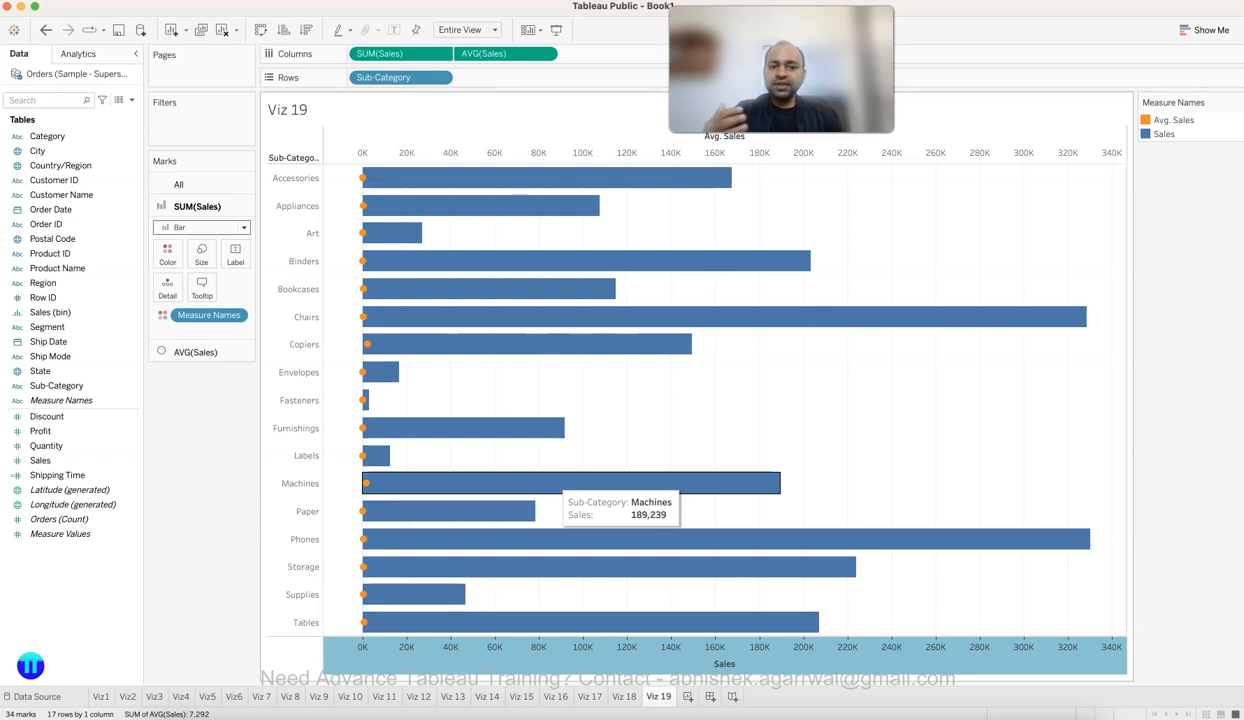
pyautogui.moveTo(392, 372)
pyautogui.moveTo(367, 343)
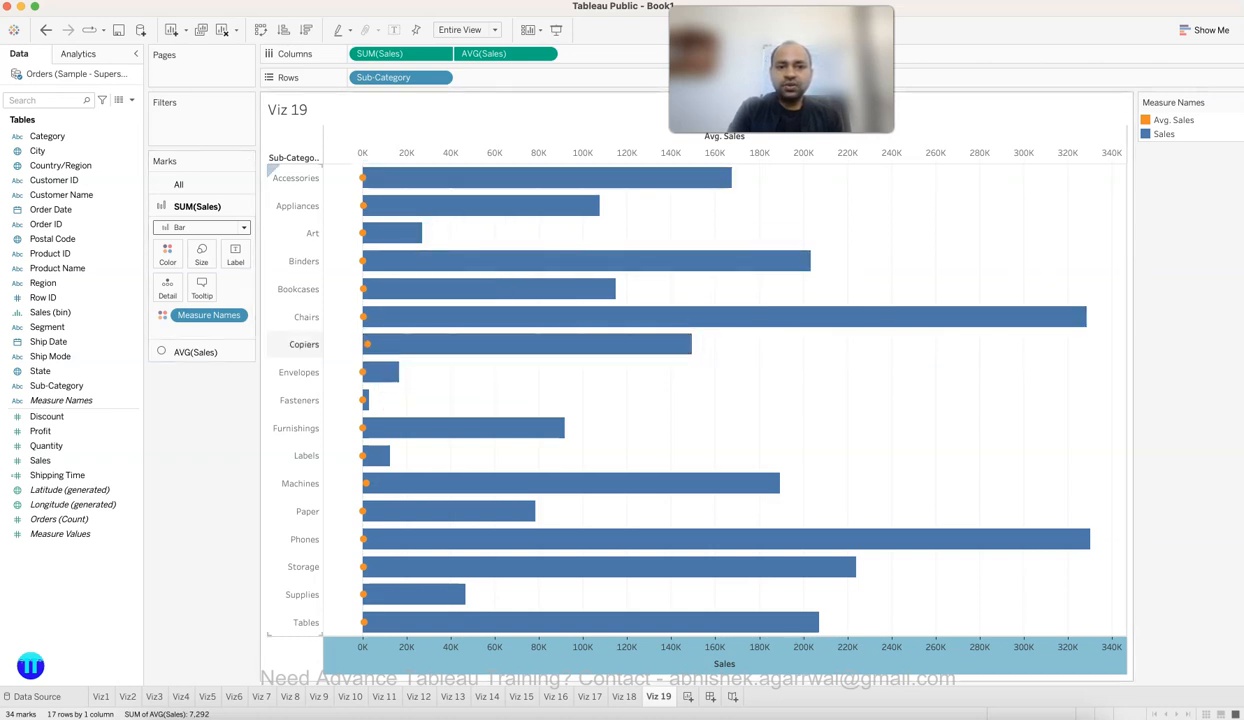
# Step: Set the AVG(Sales) measure's aggregation to Median
pyautogui.click(545, 53)
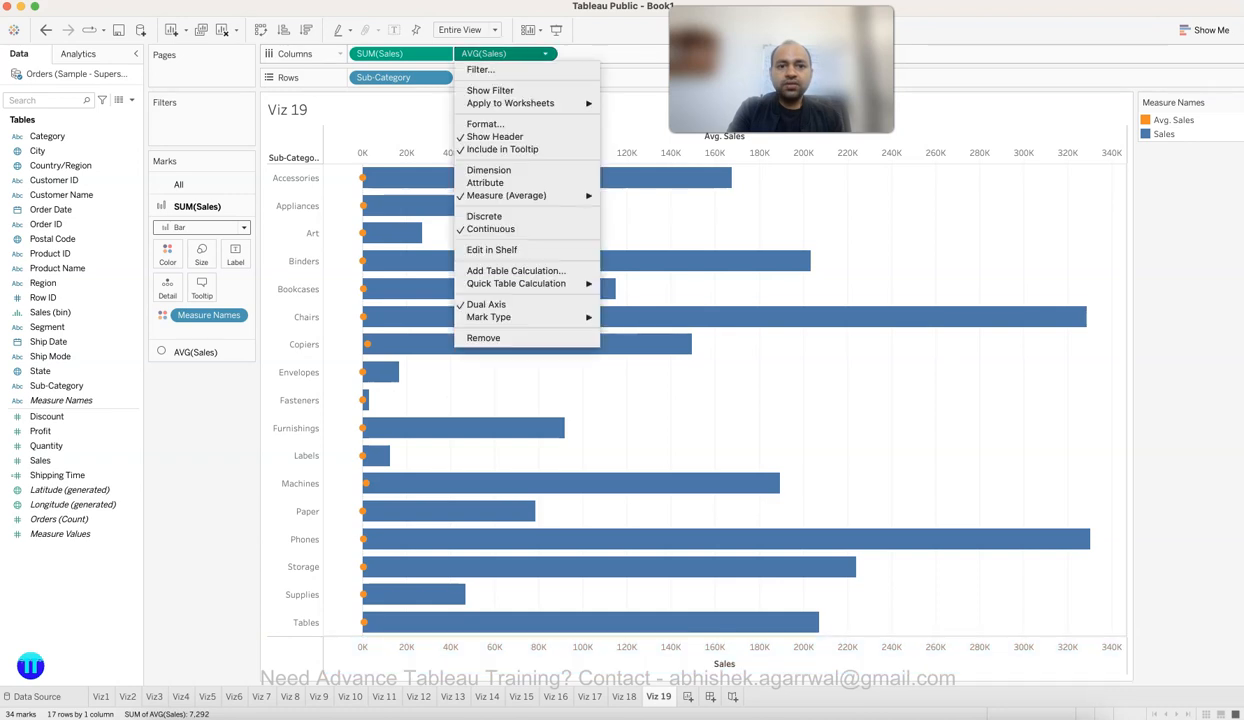
pyautogui.moveTo(510, 195)
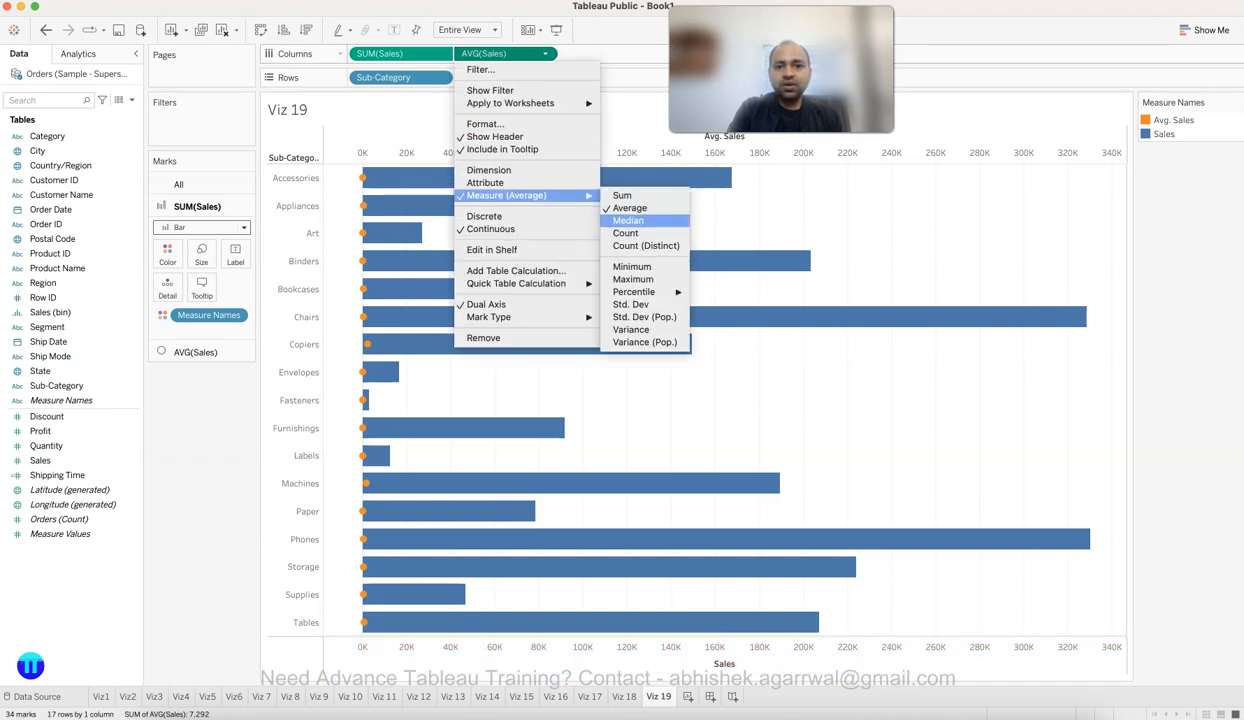
pyautogui.click(628, 220)
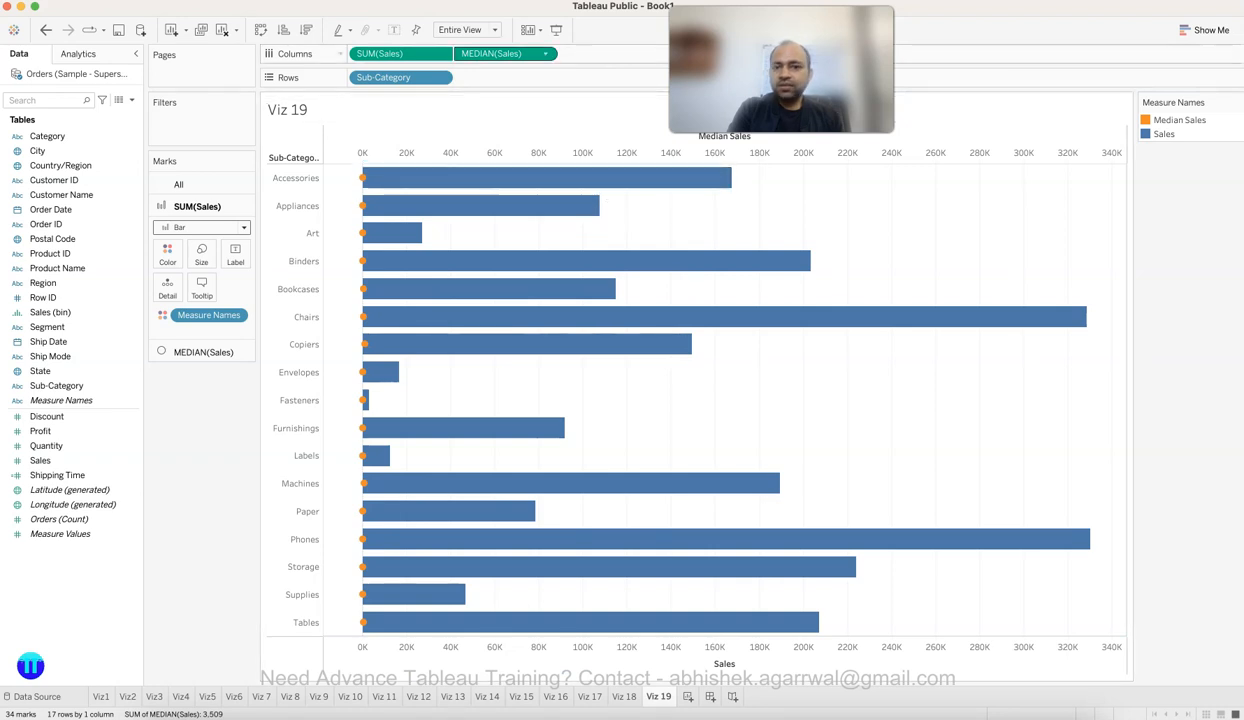
# Step: Set the second Sales measure's aggregation to Maximum and inspect its circles against the total sales bars
pyautogui.click(545, 53)
pyautogui.moveTo(505, 195)
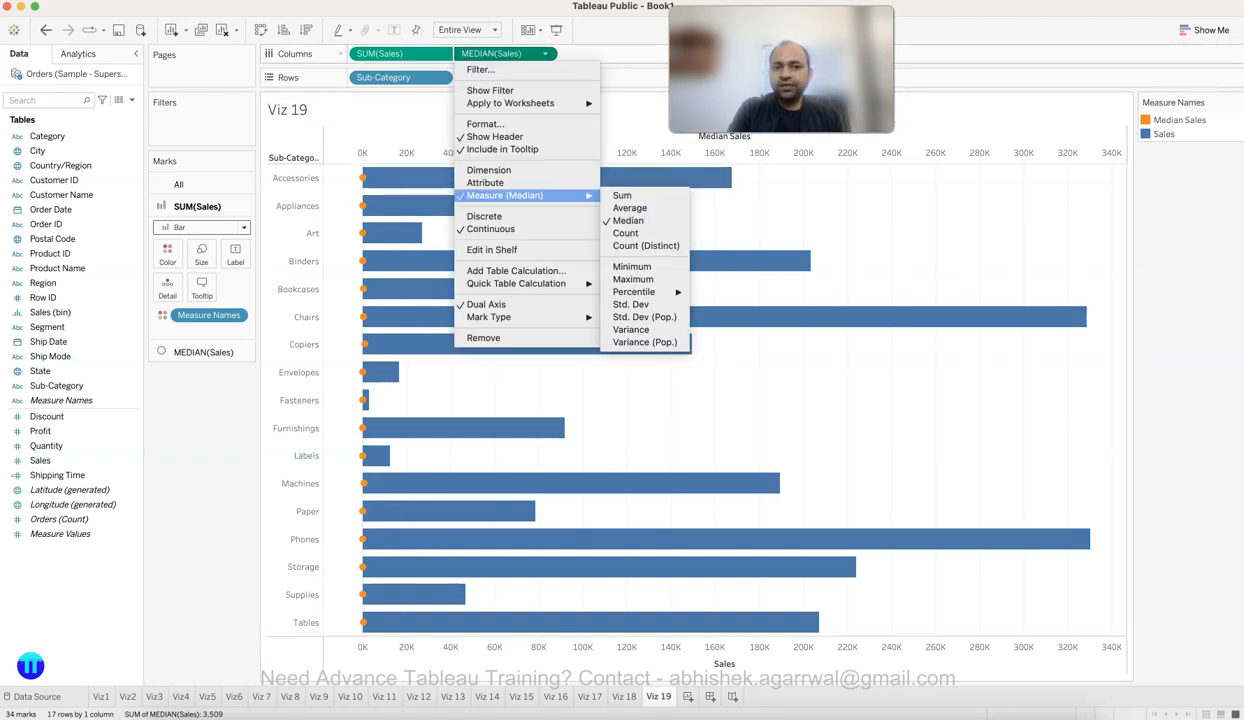
pyautogui.click(633, 279)
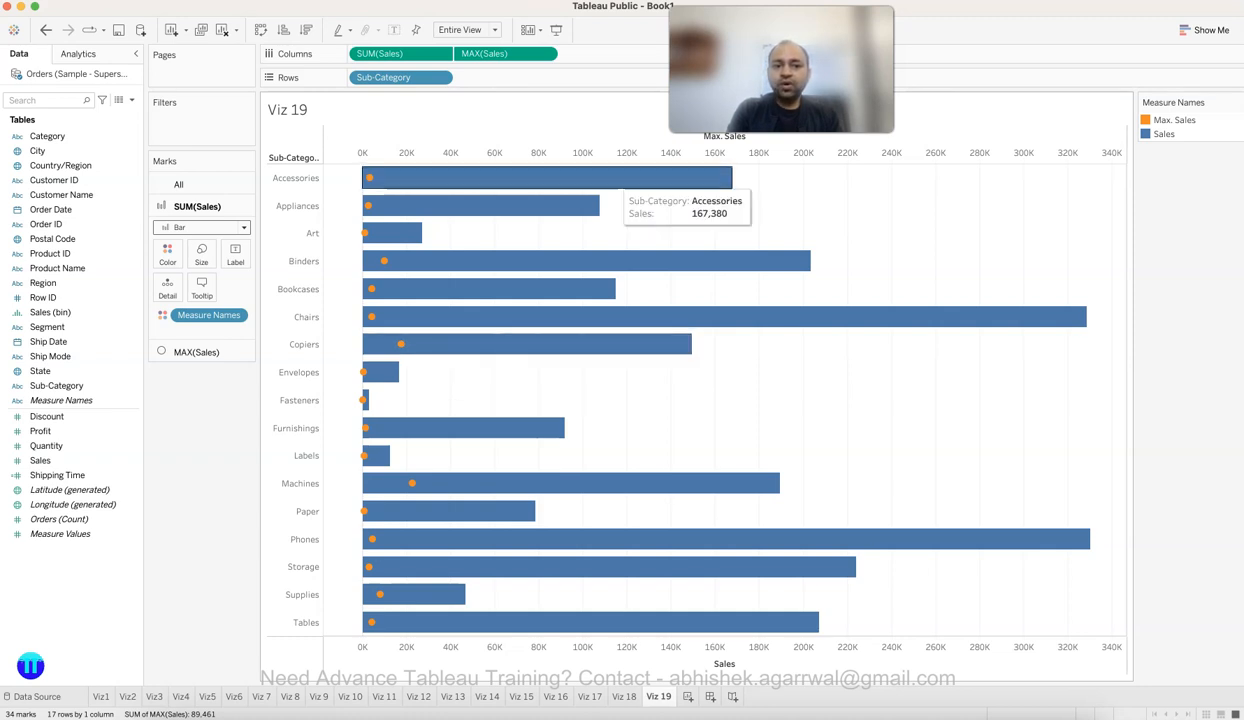
pyautogui.moveTo(705, 539)
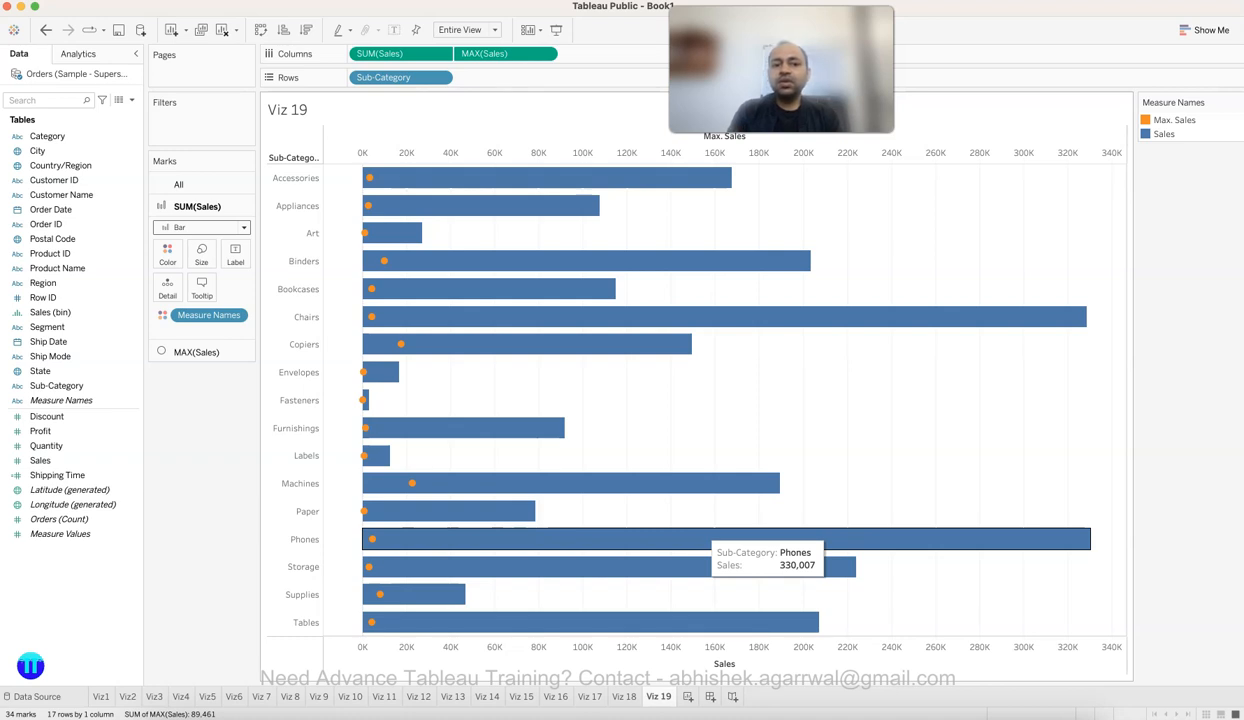
pyautogui.moveTo(384, 261)
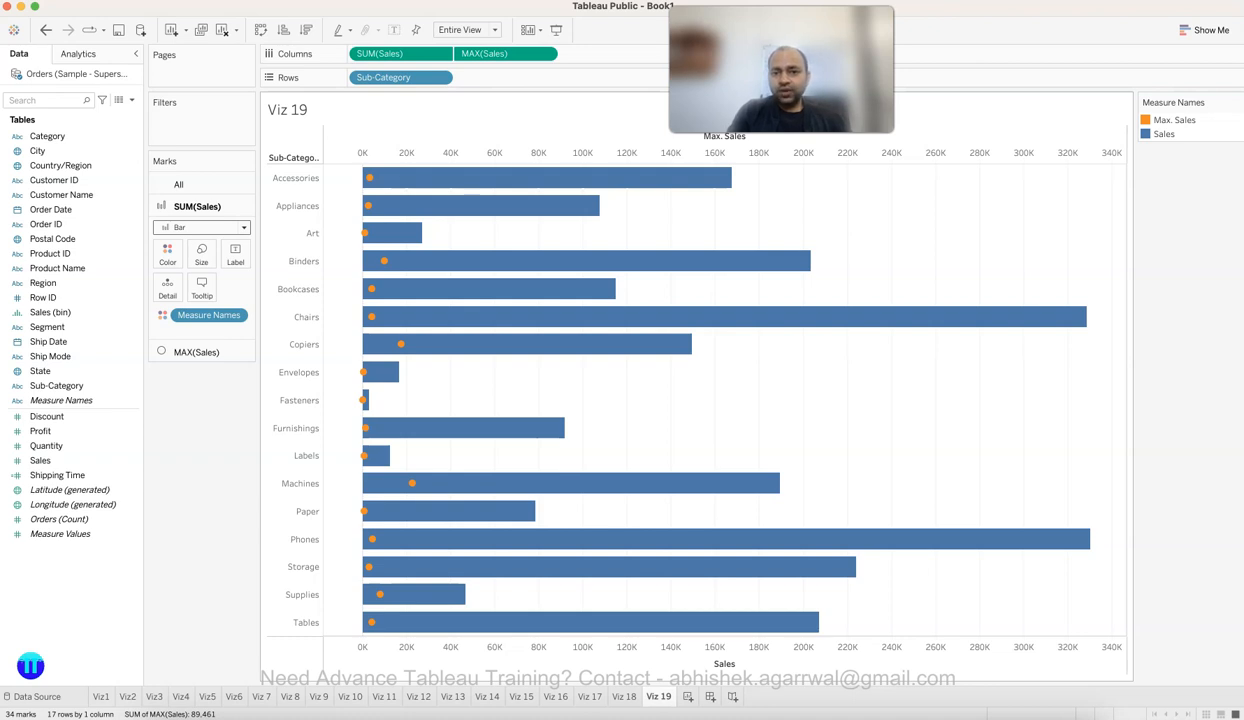
# Step: Convert the dual-axis chart to a bullet graph using Show Me and inspect the reference line for Art
pyautogui.click(1204, 30)
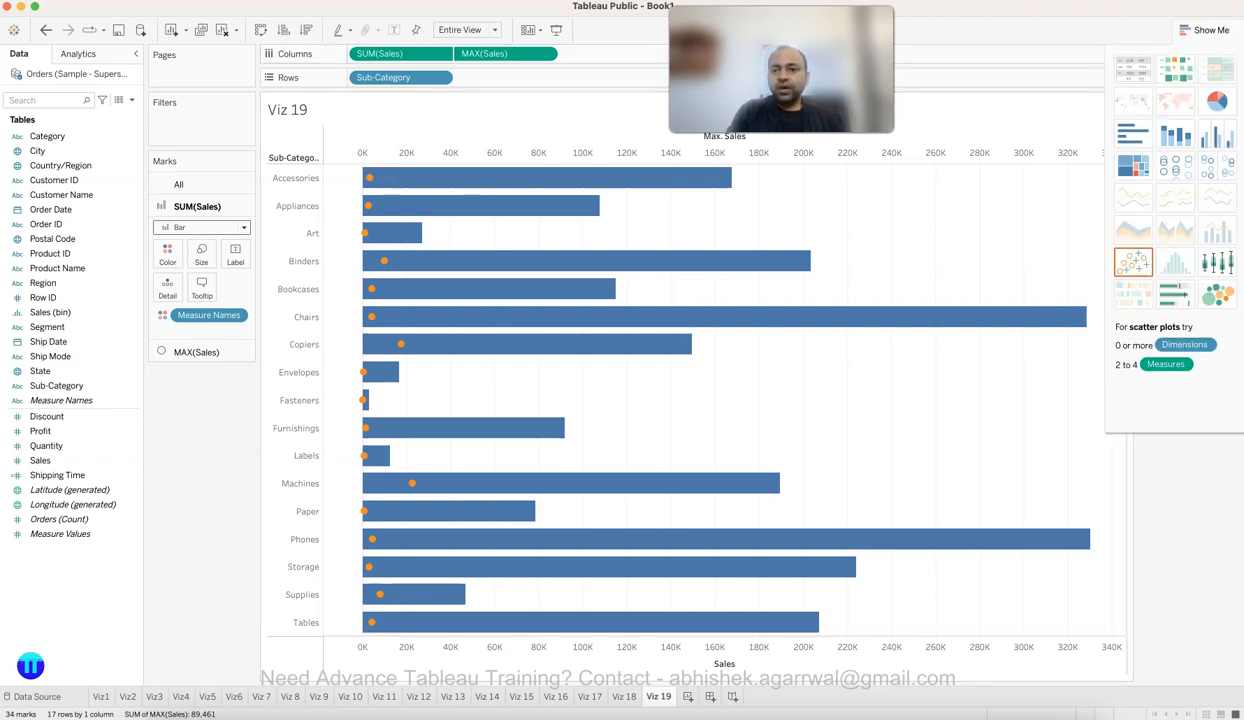
pyautogui.click(1175, 294)
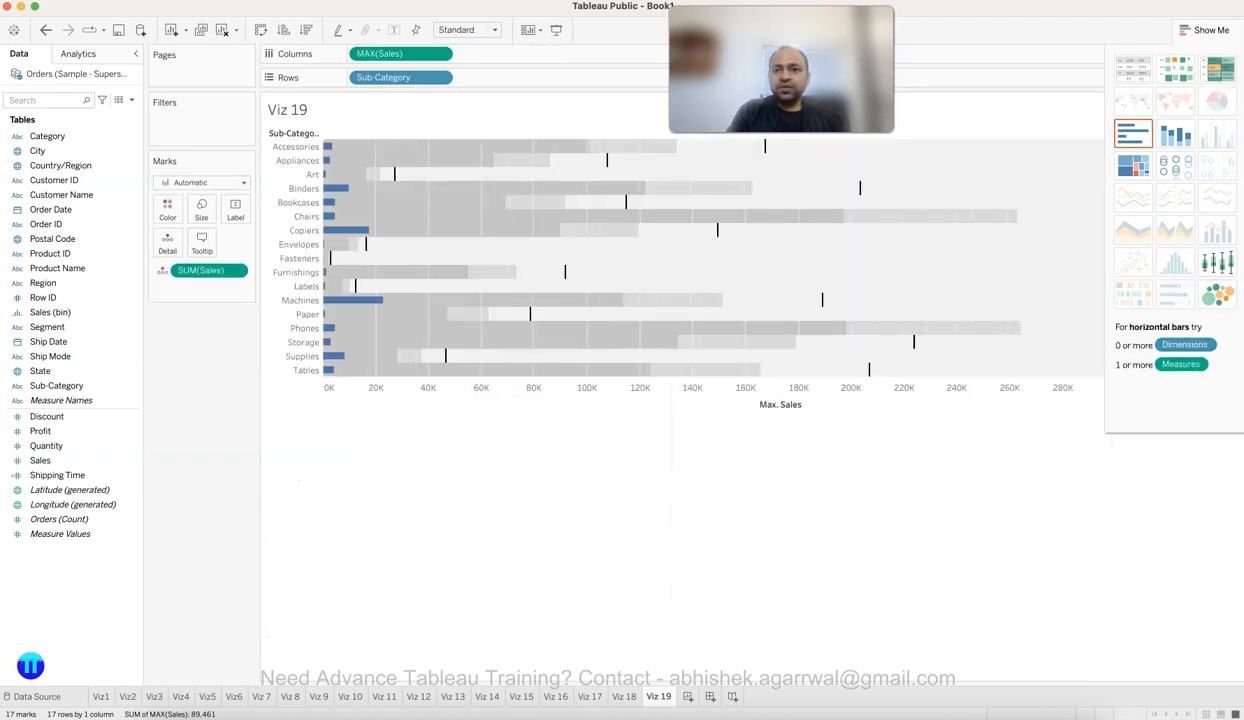
pyautogui.press('super+1')
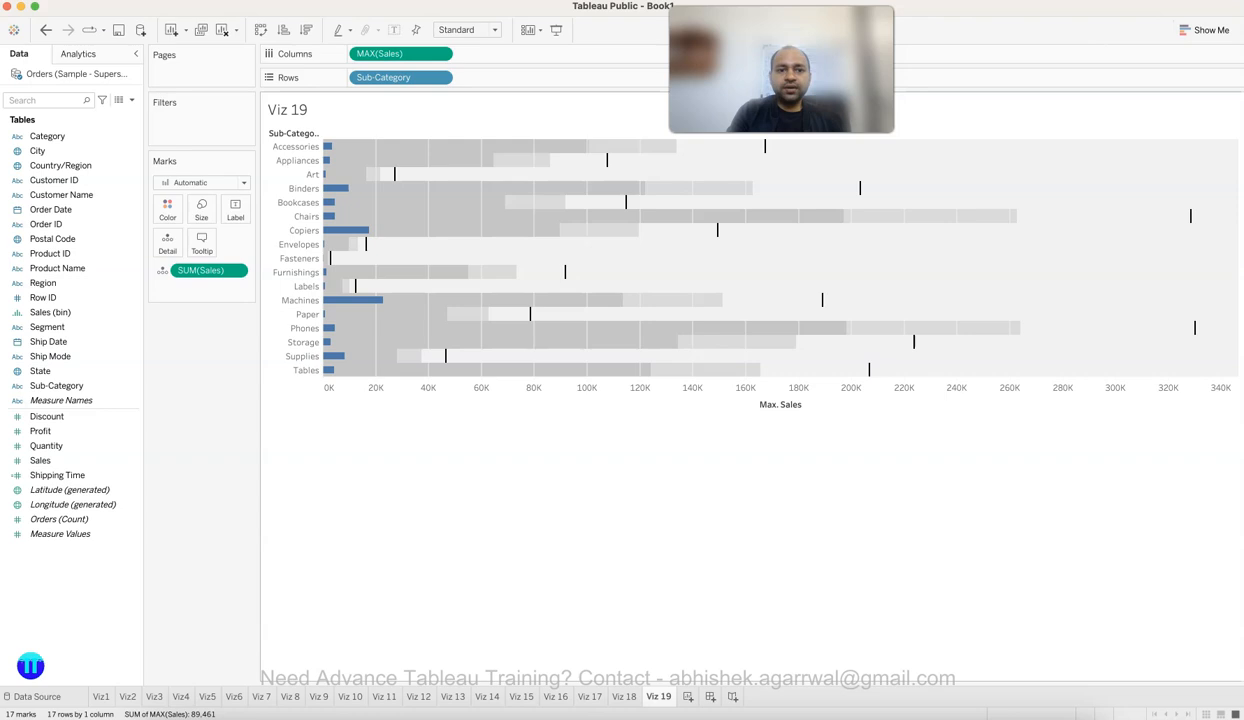
pyautogui.moveTo(395, 178)
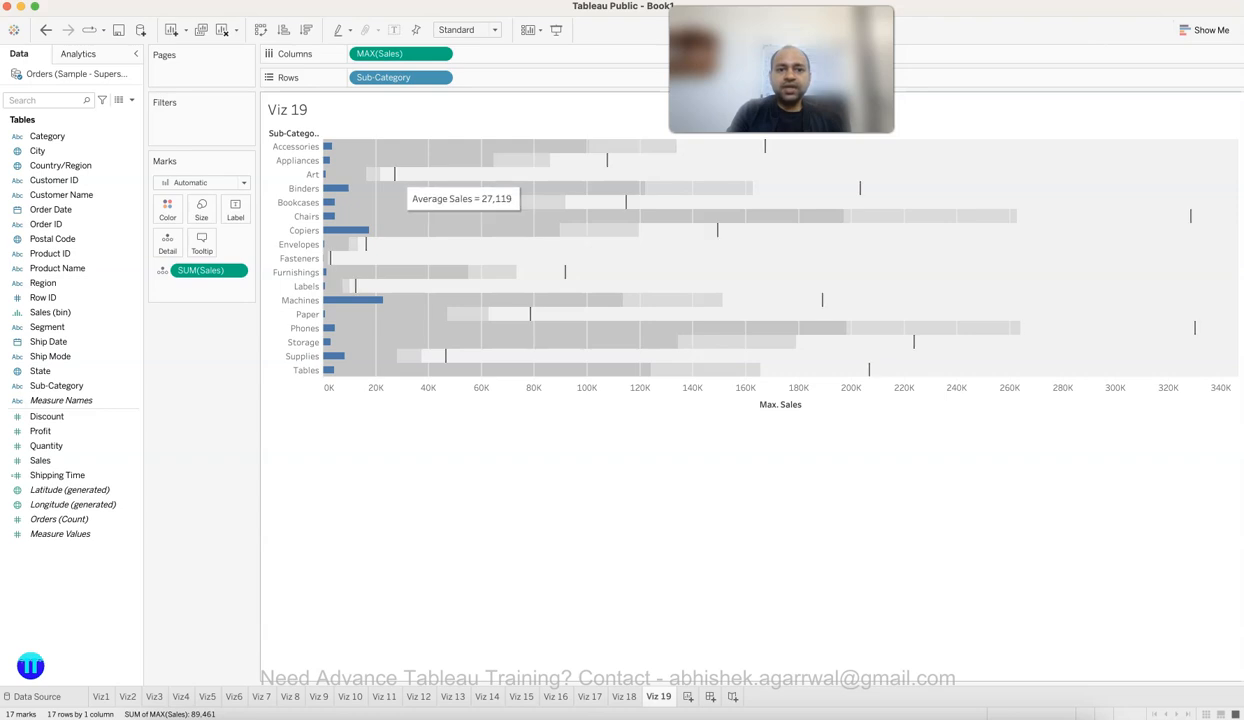
# Step: Inspect the maximum sales bars for Binders and Accessories and the Accessories reference line
pyautogui.moveTo(342, 190)
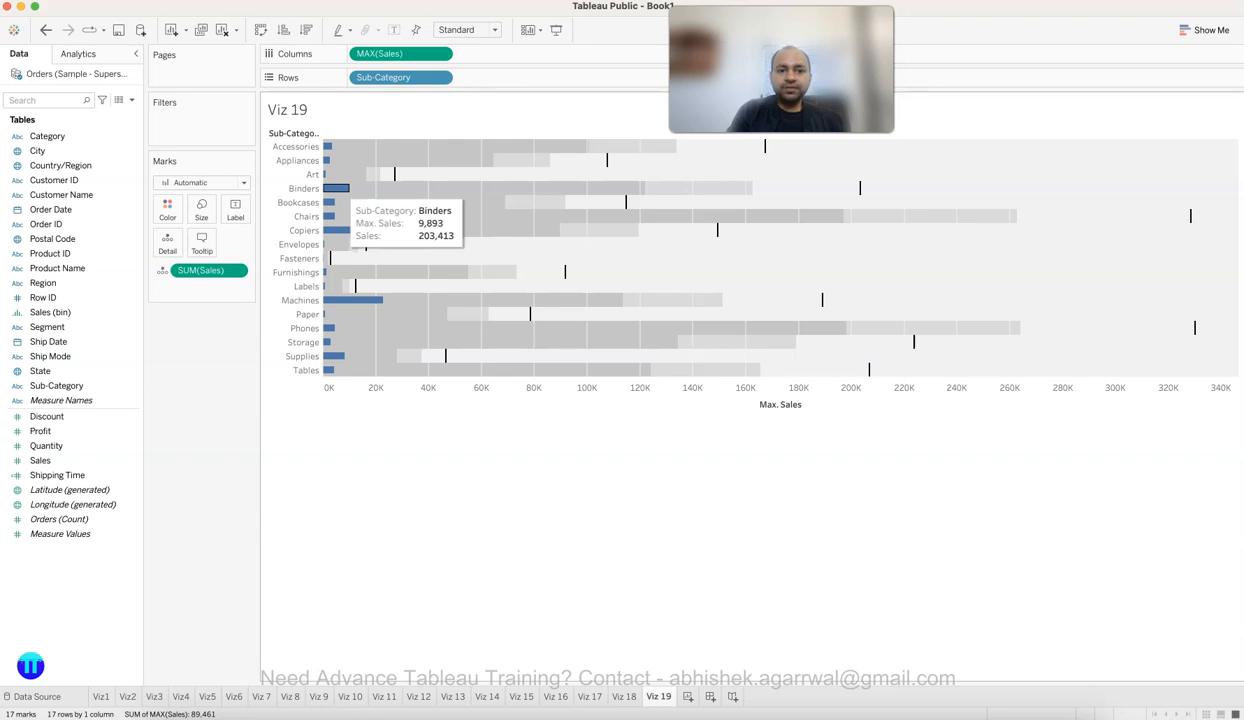
pyautogui.moveTo(328, 147)
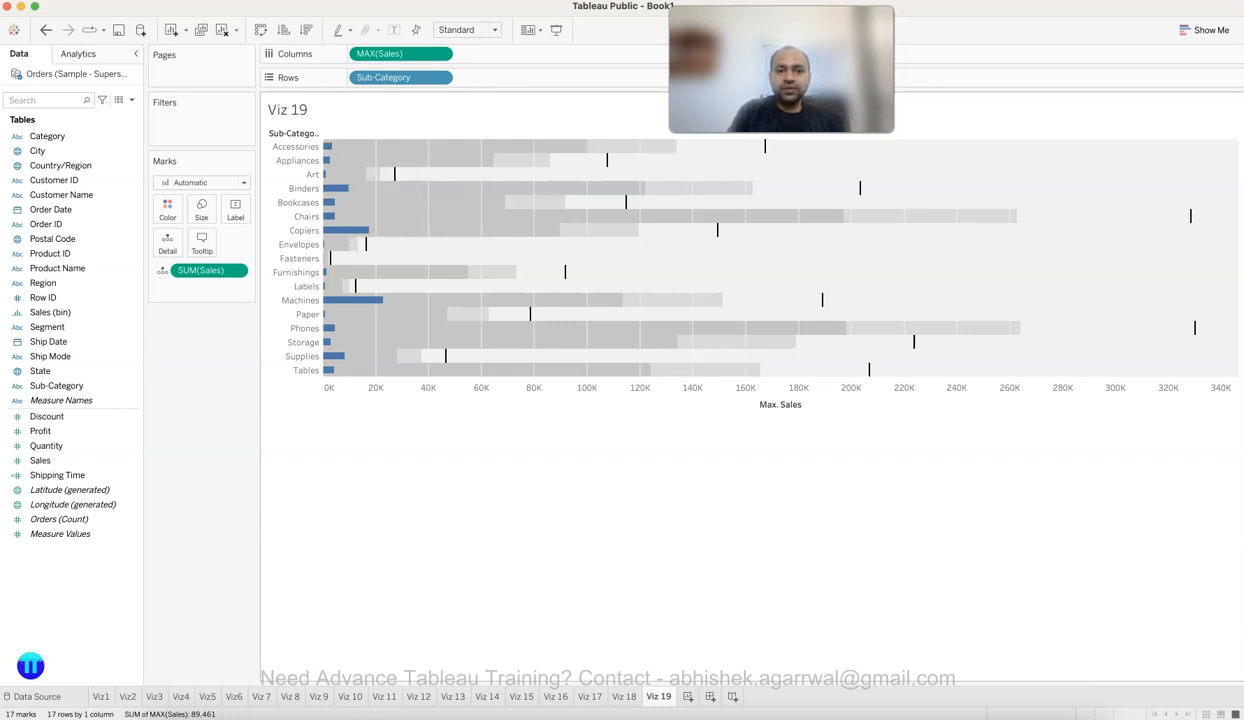
pyautogui.moveTo(765, 148)
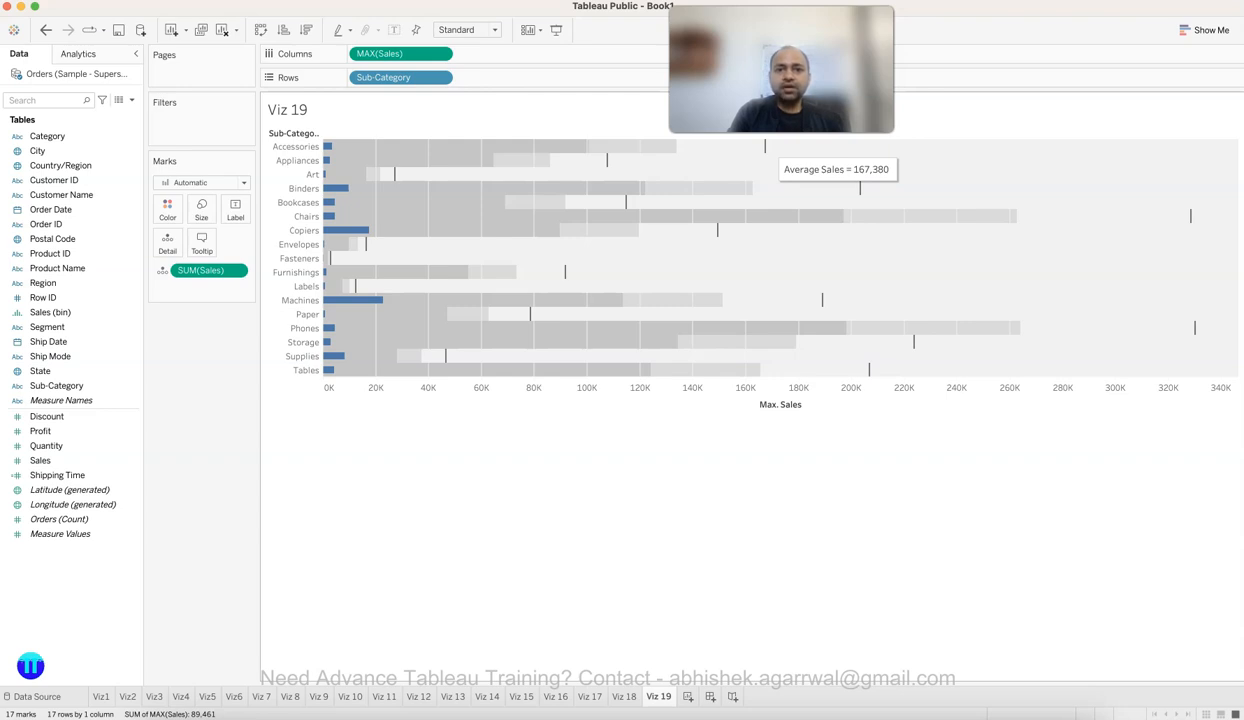
pyautogui.moveTo(328, 146)
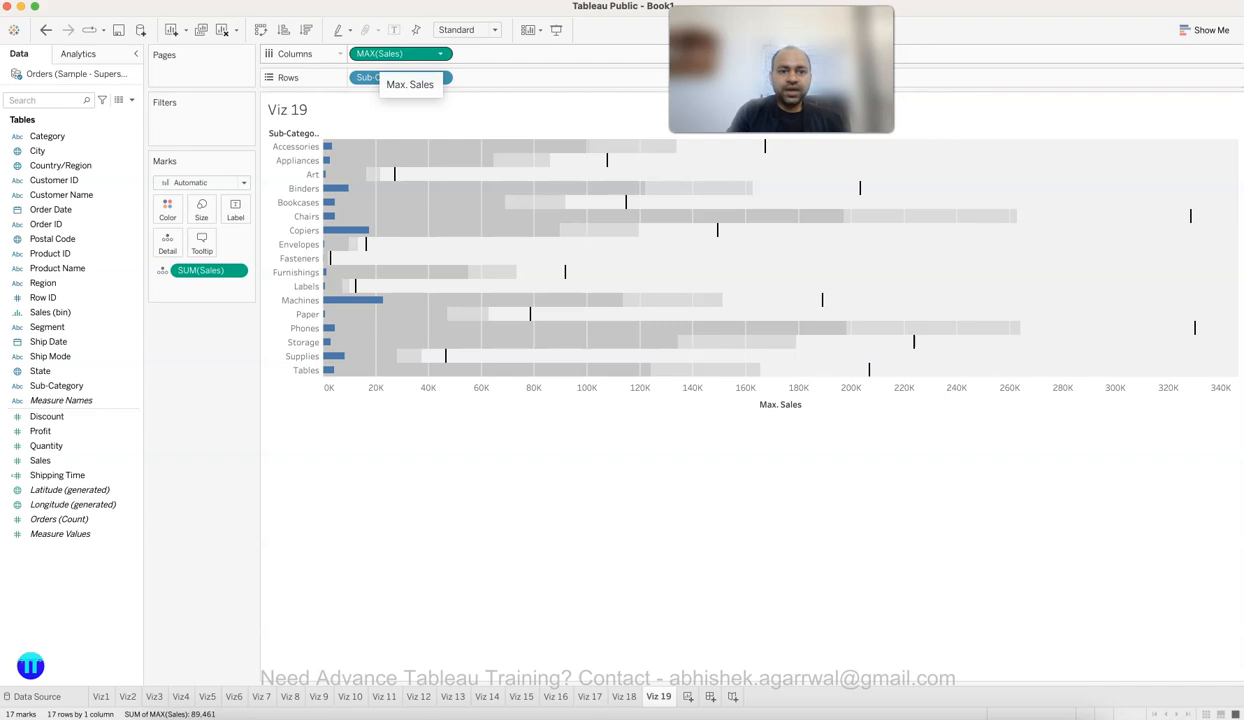
# Step: Try swapping the total and maximum Sales measures between Columns and Detail, and undo the swap
pyautogui.moveTo(208, 270); pyautogui.dragTo(500, 54)
pyautogui.moveTo(385, 53); pyautogui.dragTo(165, 265)
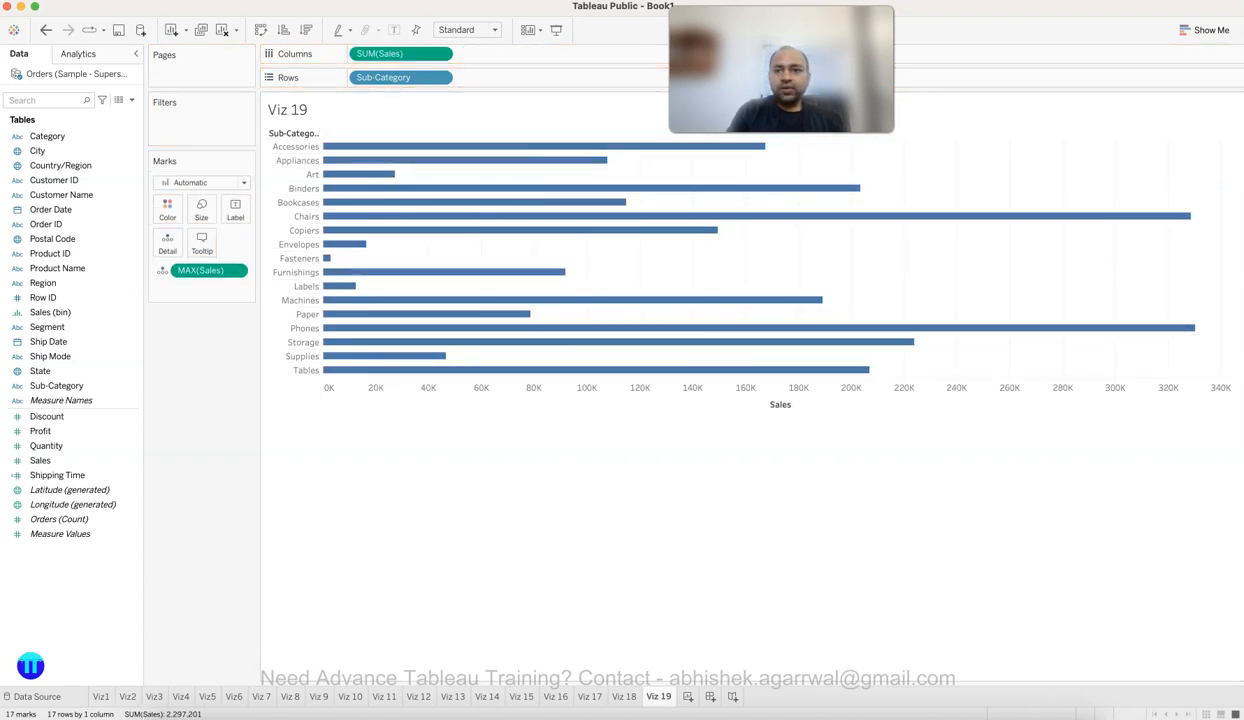
pyautogui.click(1208, 30)
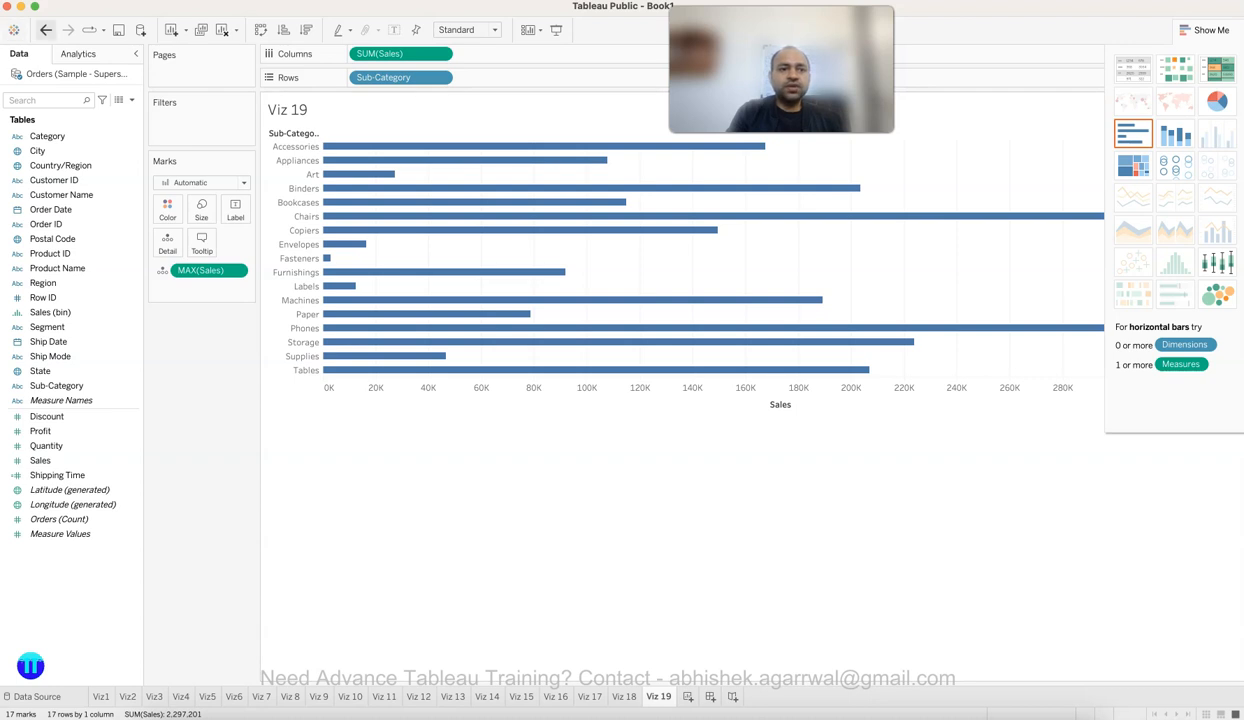
pyautogui.click(45, 30)
pyautogui.click(45, 30)
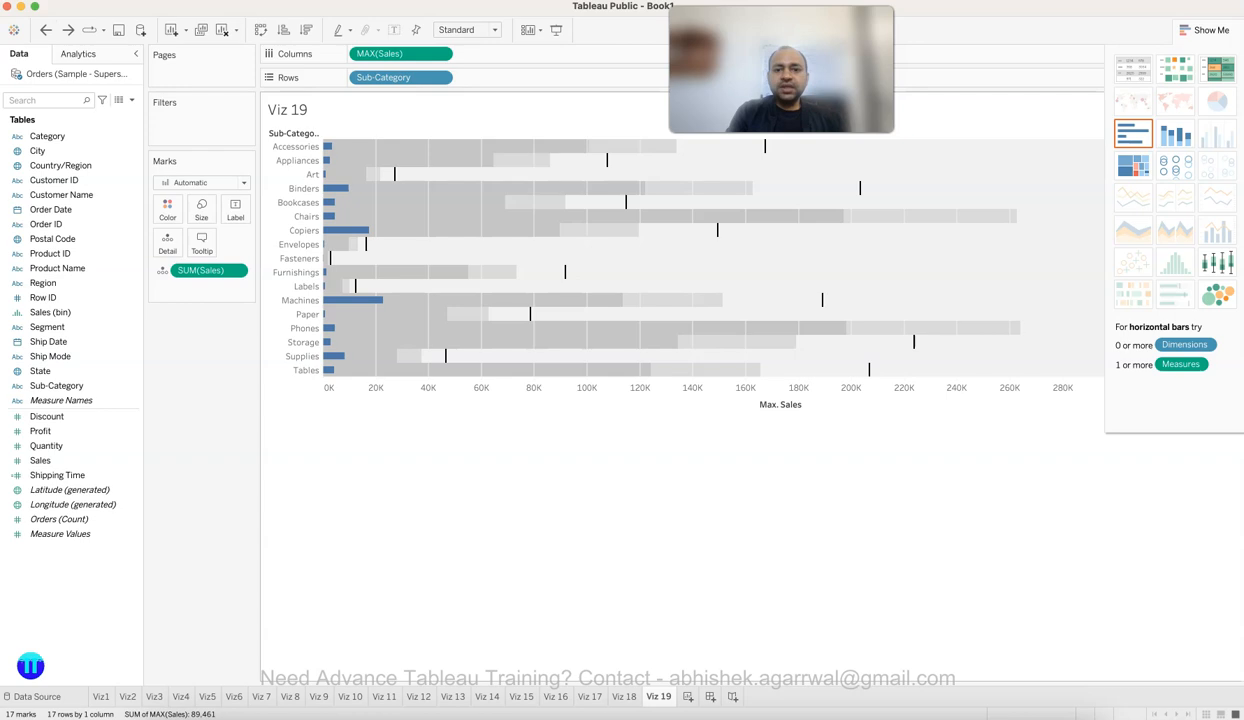
# Step: Compare the average sales reference lines for Furnishings, Appliances and Accessories with the maximum sales bars
pyautogui.moveTo(565, 272)
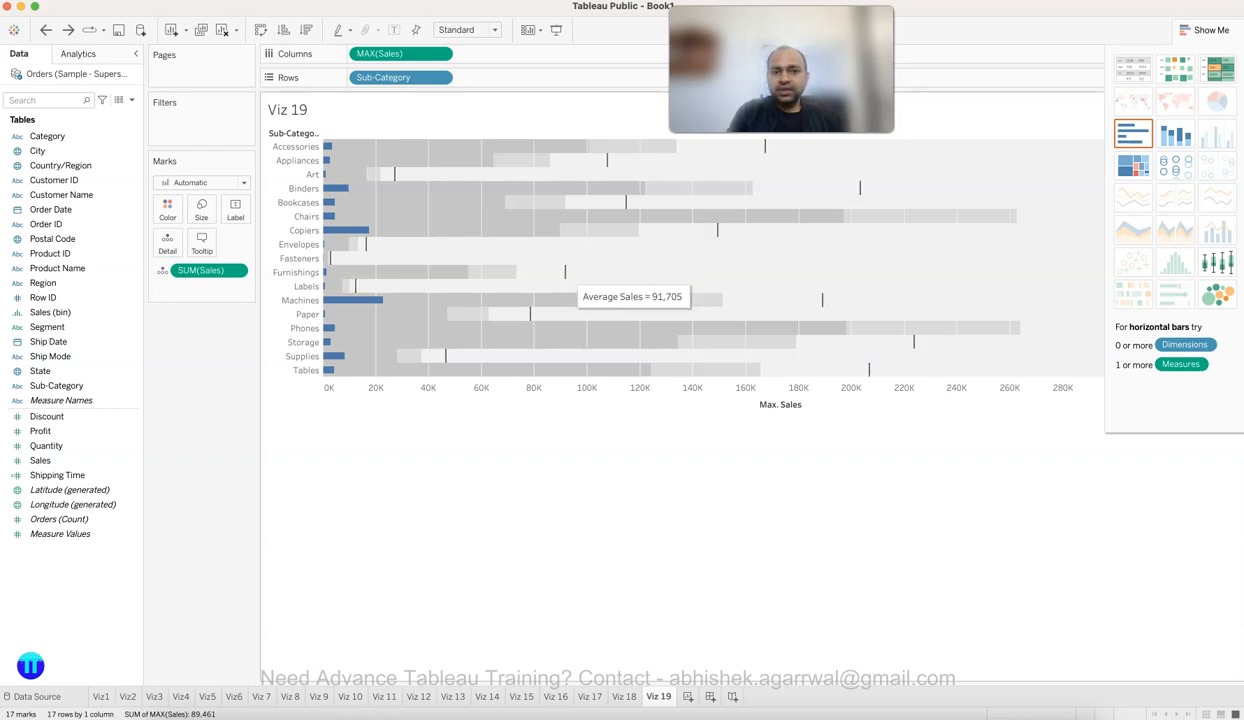
pyautogui.moveTo(626, 200)
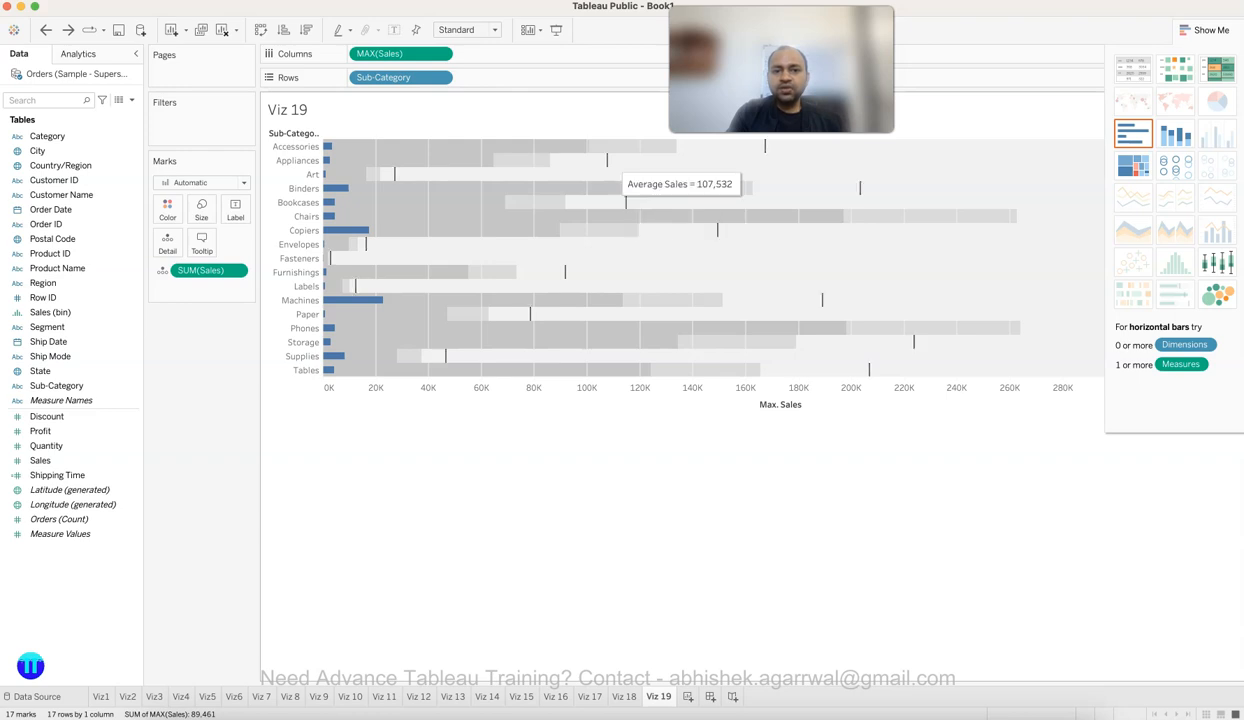
pyautogui.moveTo(345, 190)
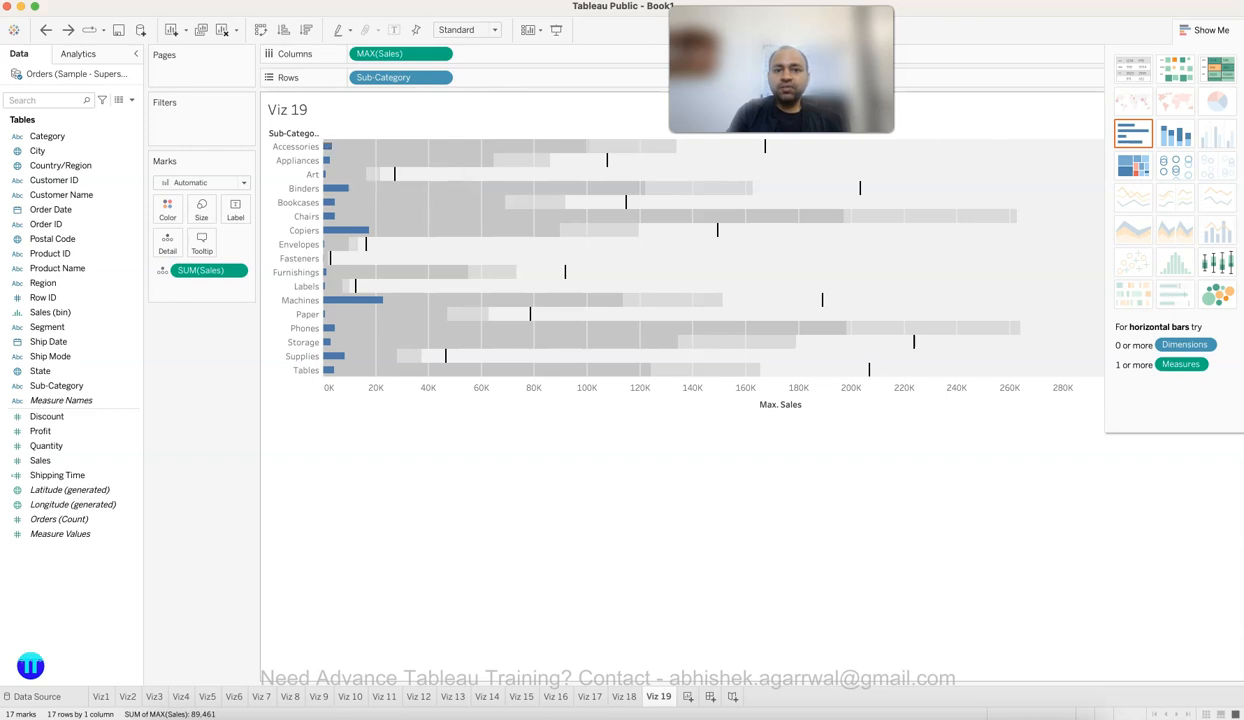
pyautogui.moveTo(765, 147)
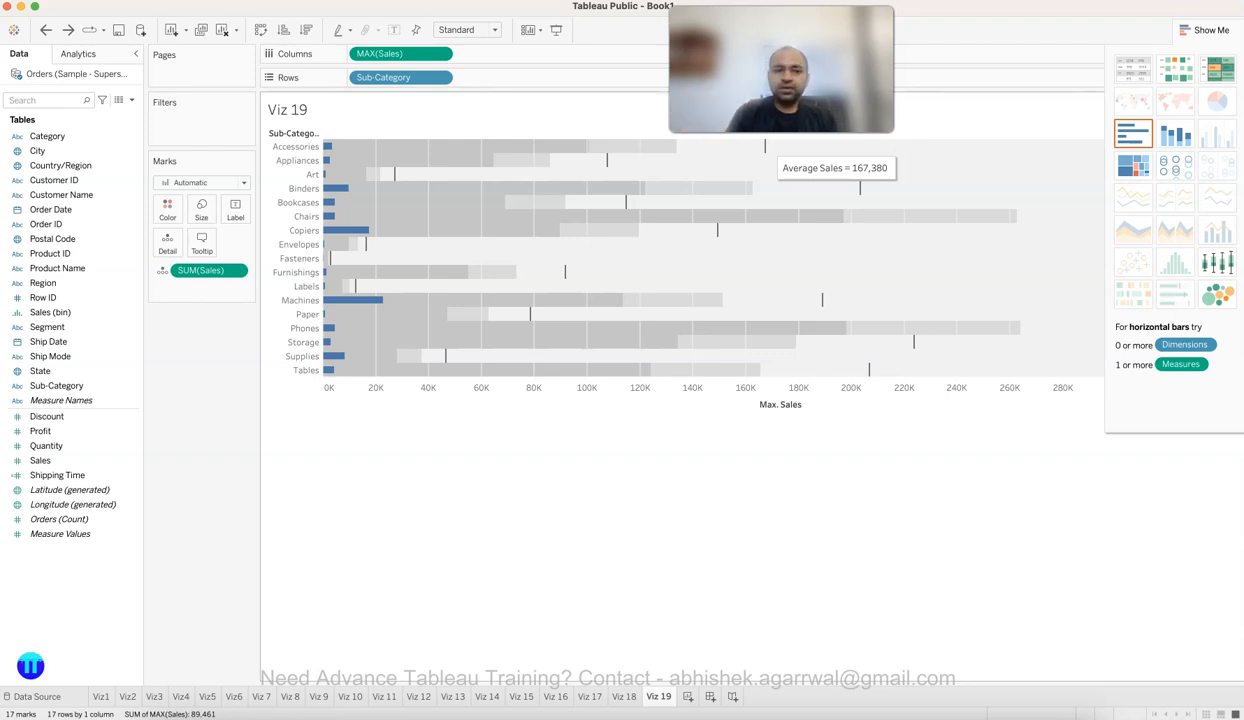
# Step: Clear the view by removing the total Sales, Sub-Category and maximum Sales fields
pyautogui.moveTo(208, 271); pyautogui.dragTo(202, 400)
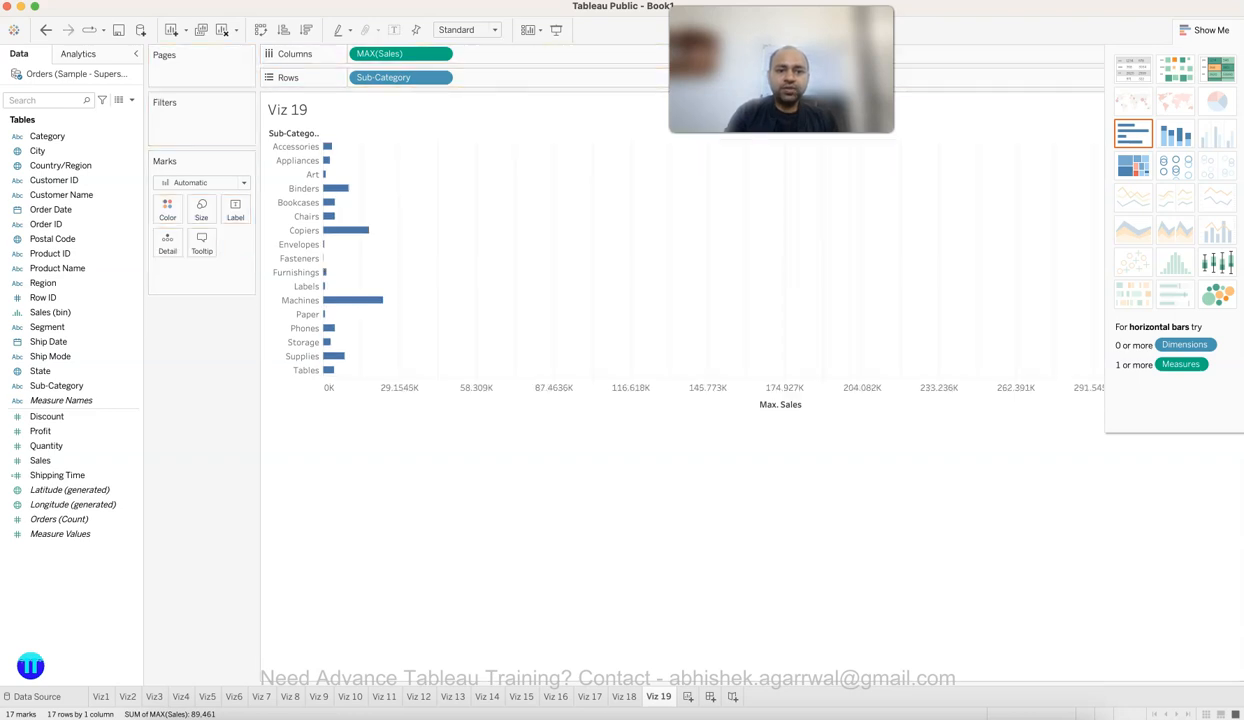
pyautogui.moveTo(400, 77); pyautogui.dragTo(280, 230)
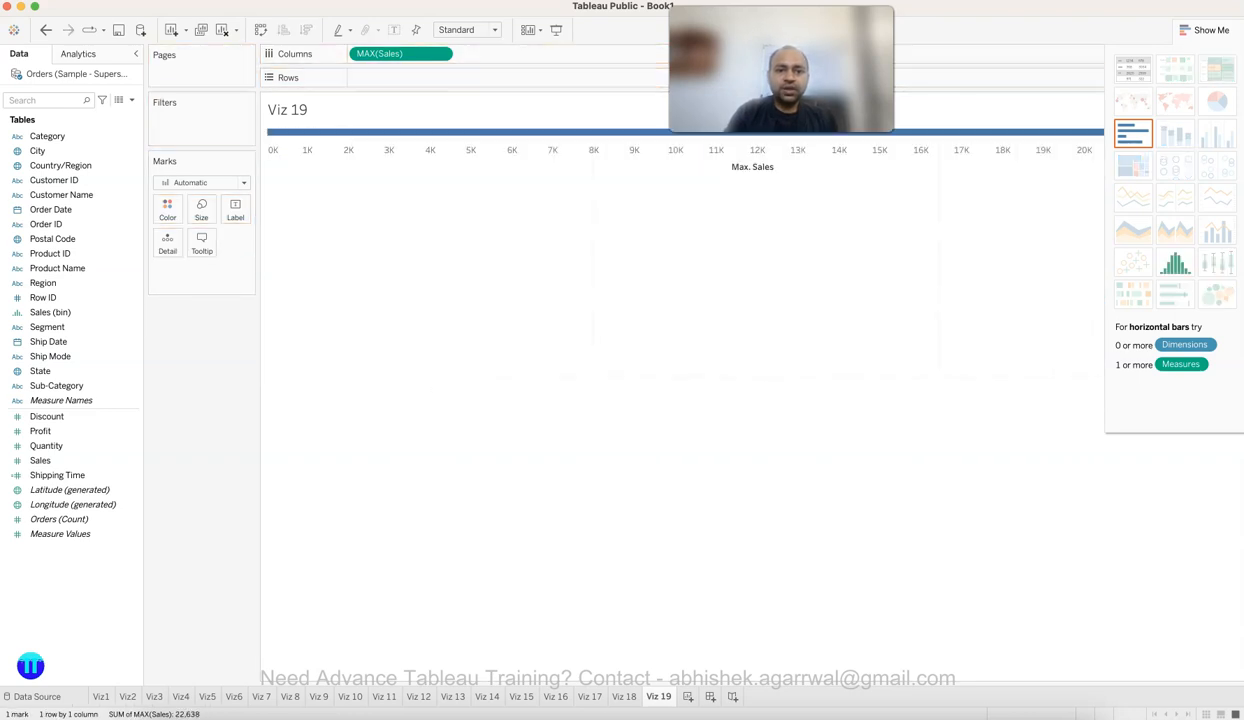
pyautogui.moveTo(400, 53); pyautogui.dragTo(190, 437)
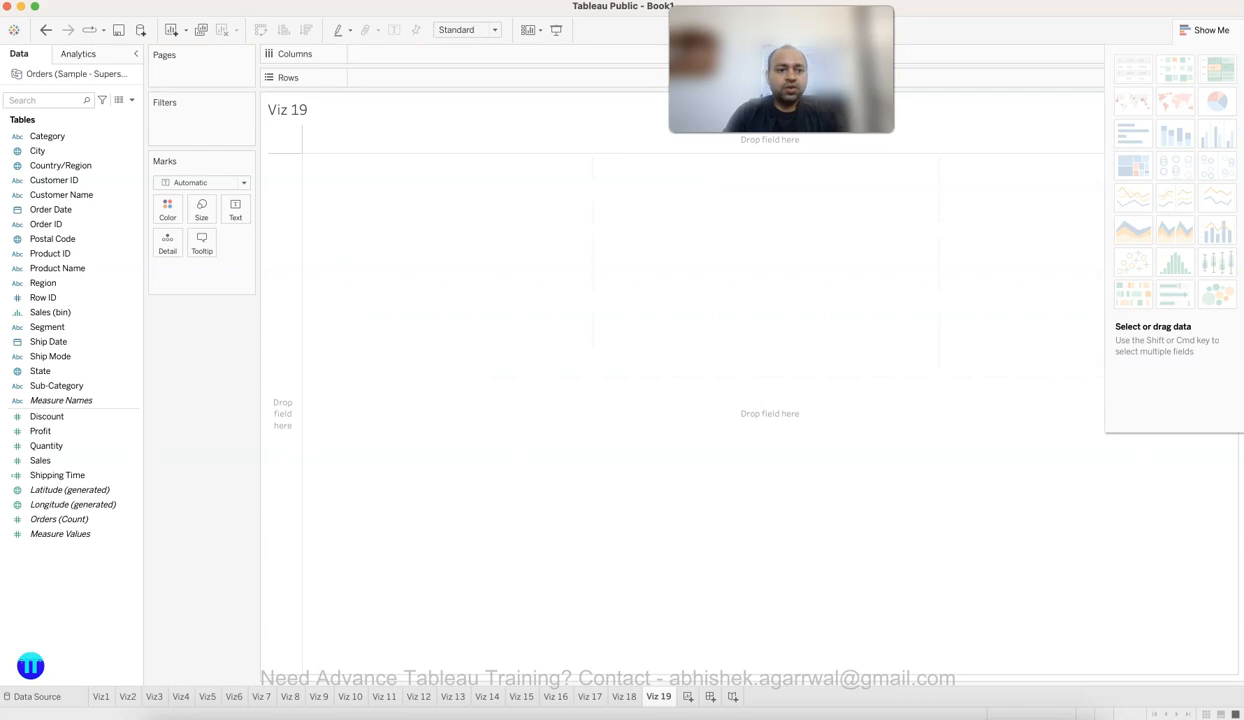
# Step: Build a bullet graph from the Sales, Profit and Sub-Category fields using Show Me
pyautogui.click(60, 460)
pyautogui.keyDown('super'); pyautogui.click(40, 431); pyautogui.keyUp('super')
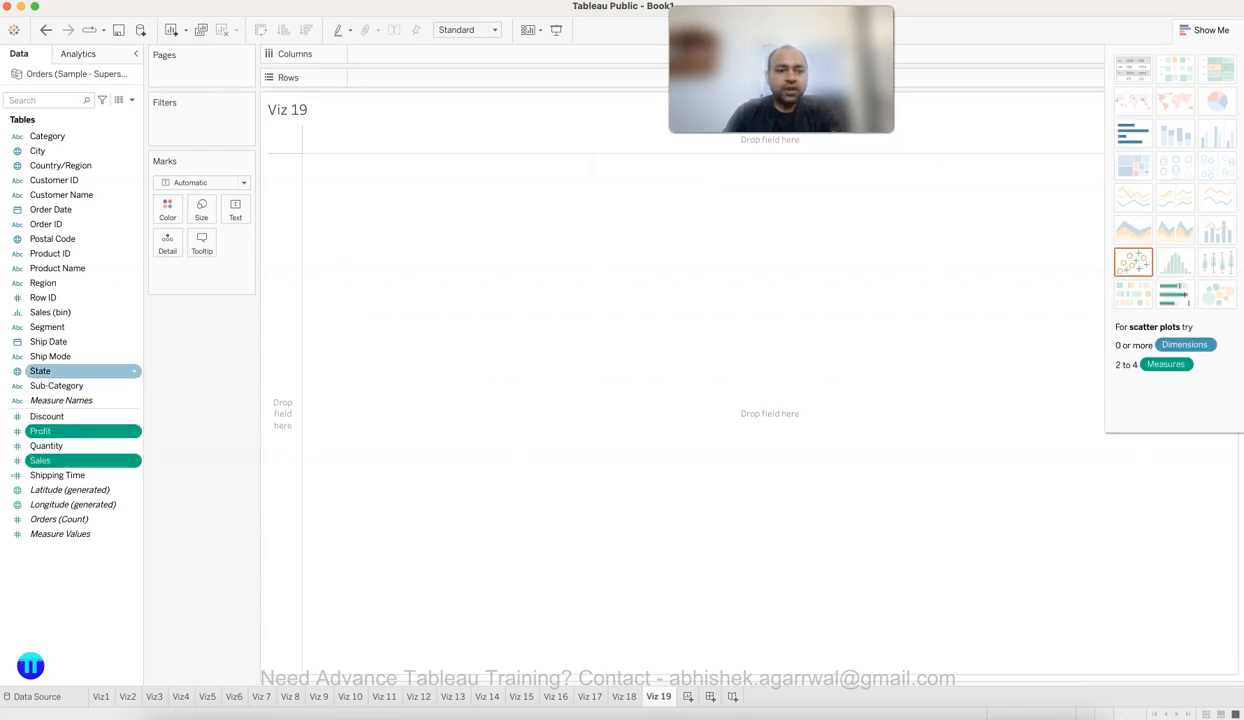
pyautogui.keyDown('super'); pyautogui.click(56, 385); pyautogui.keyUp('super')
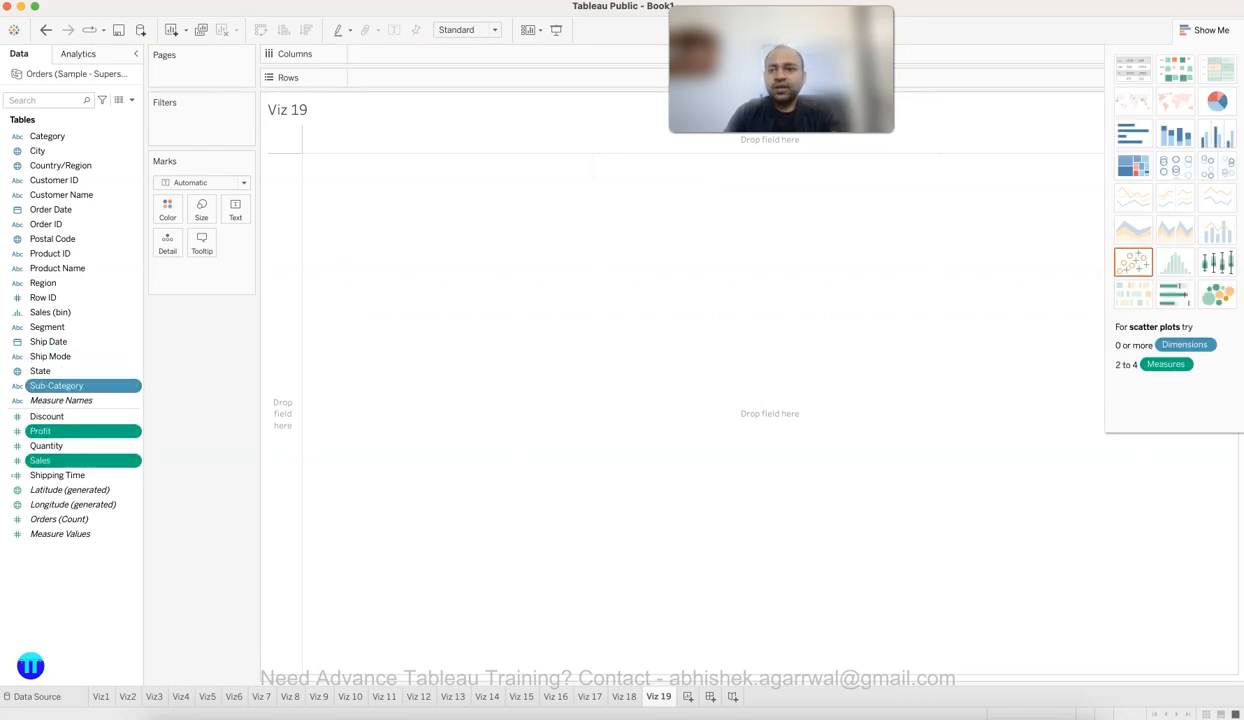
pyautogui.click(1217, 294)
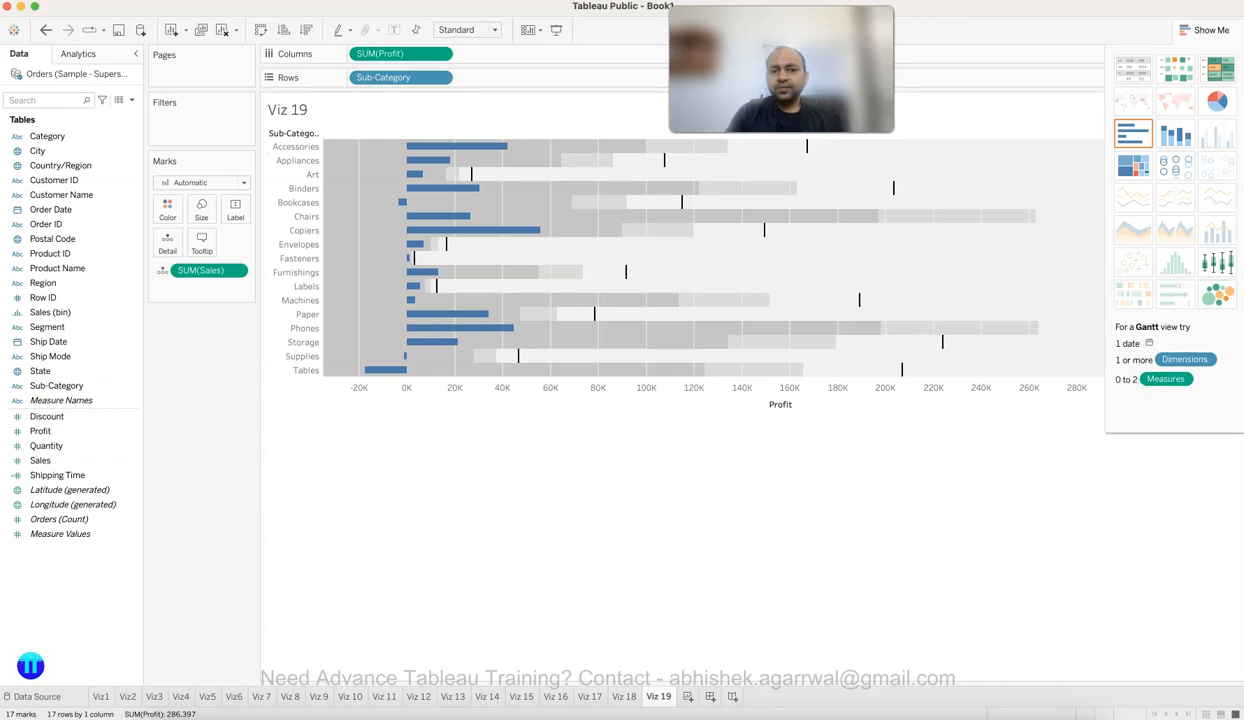
pyautogui.click(1205, 30)
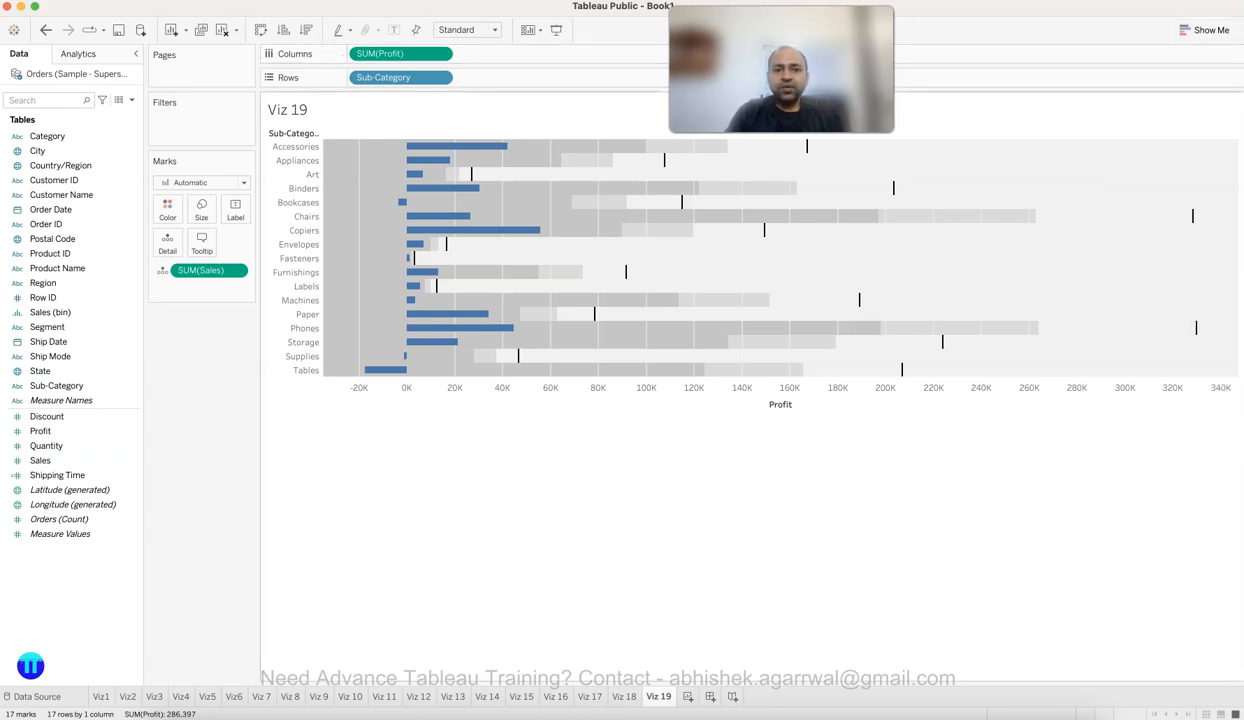
# Step: Compare the Accessories profit bar with the sales reference lines, trying the chart with rows and columns swapped and back
pyautogui.moveTo(482, 146)
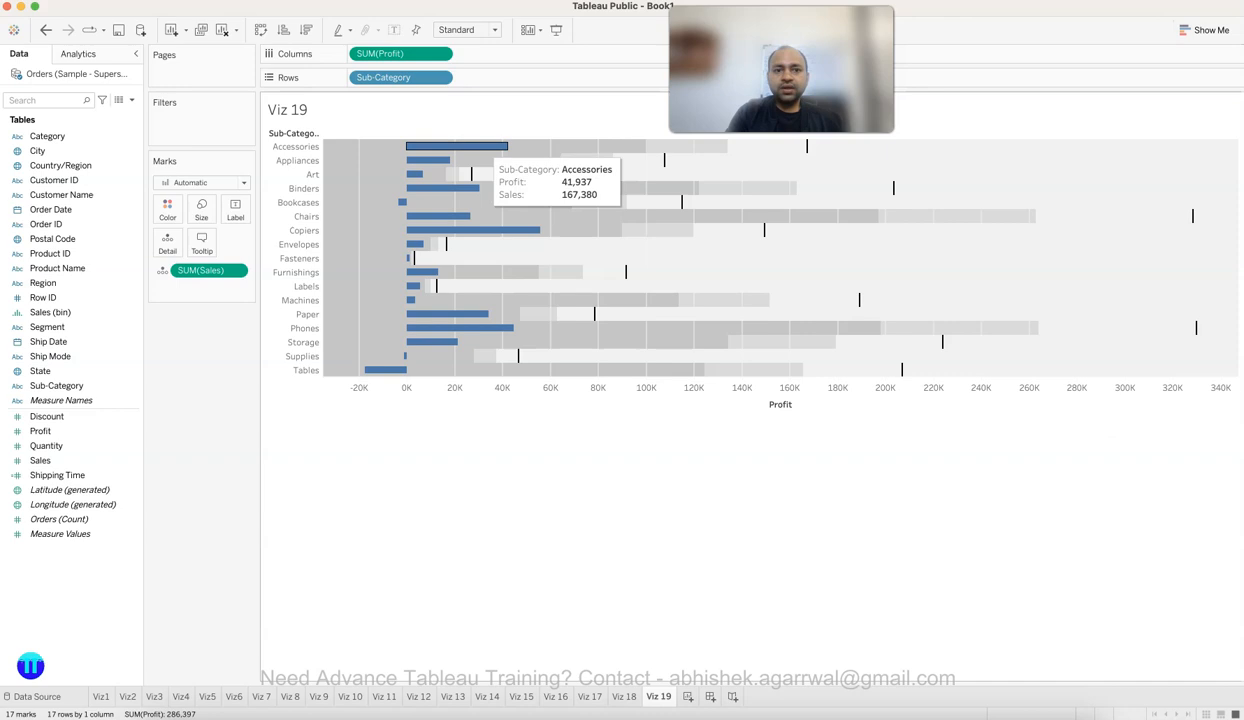
pyautogui.moveTo(420, 160)
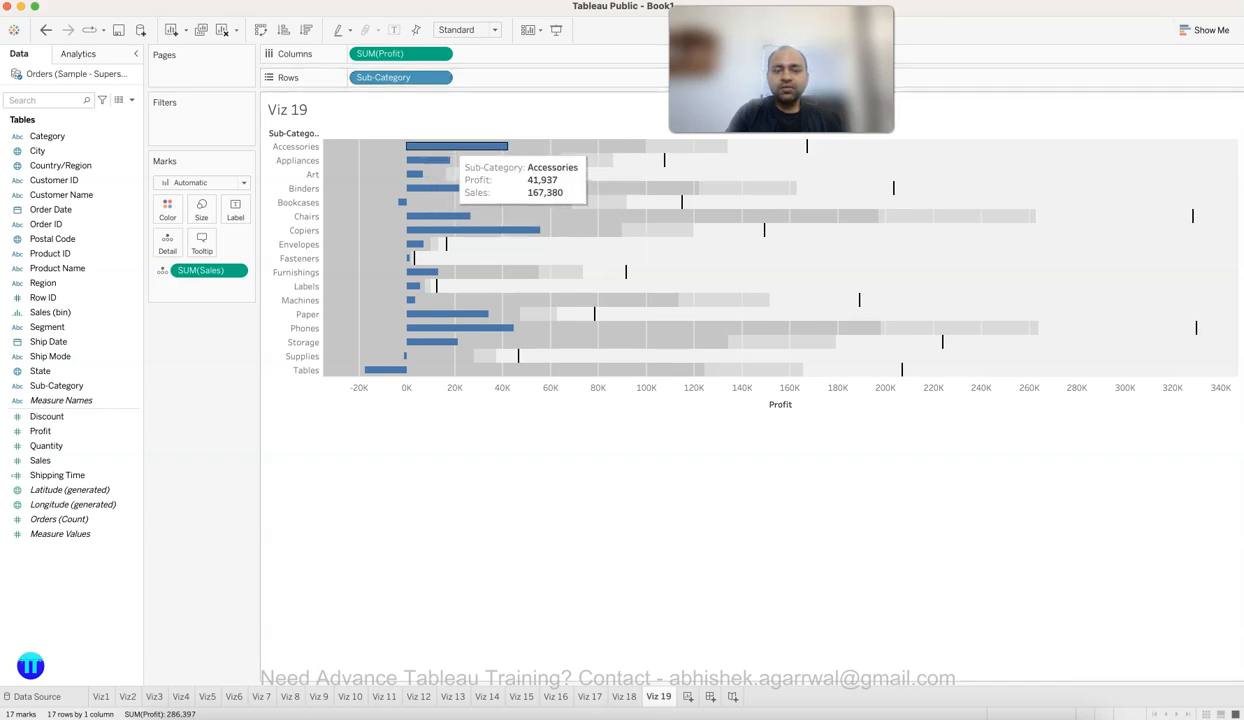
pyautogui.moveTo(807, 148)
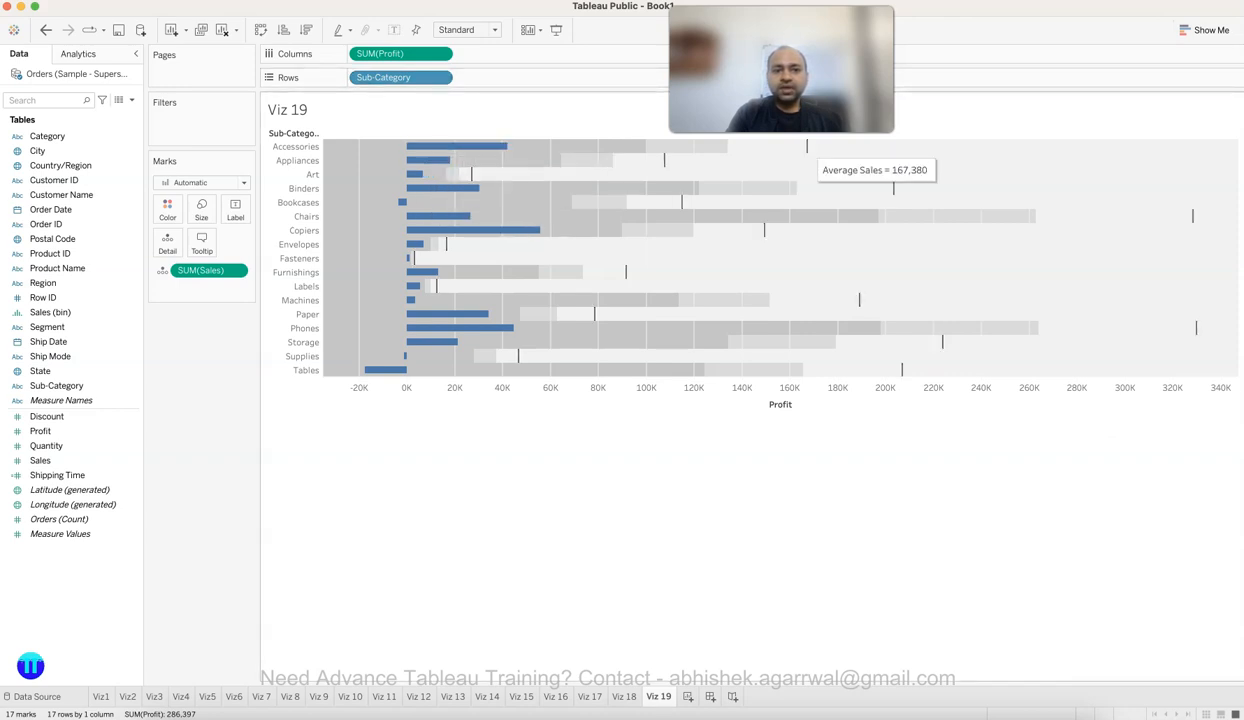
pyautogui.click(260, 29)
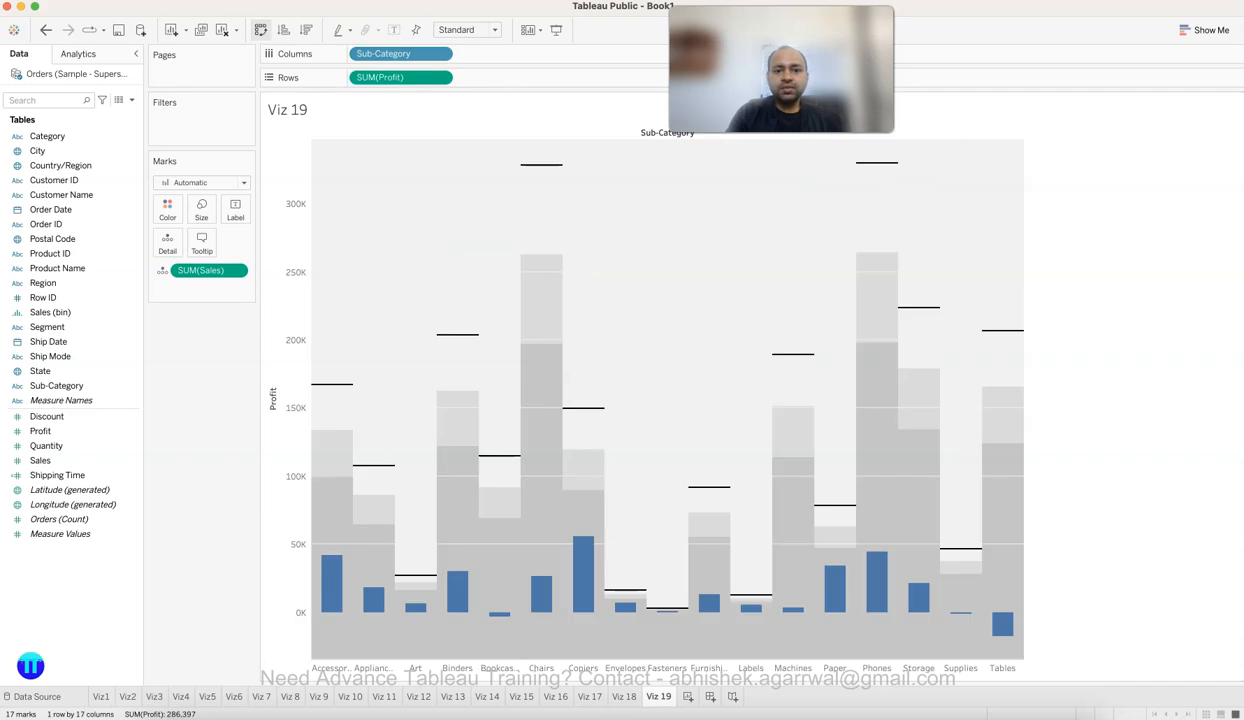
pyautogui.click(260, 29)
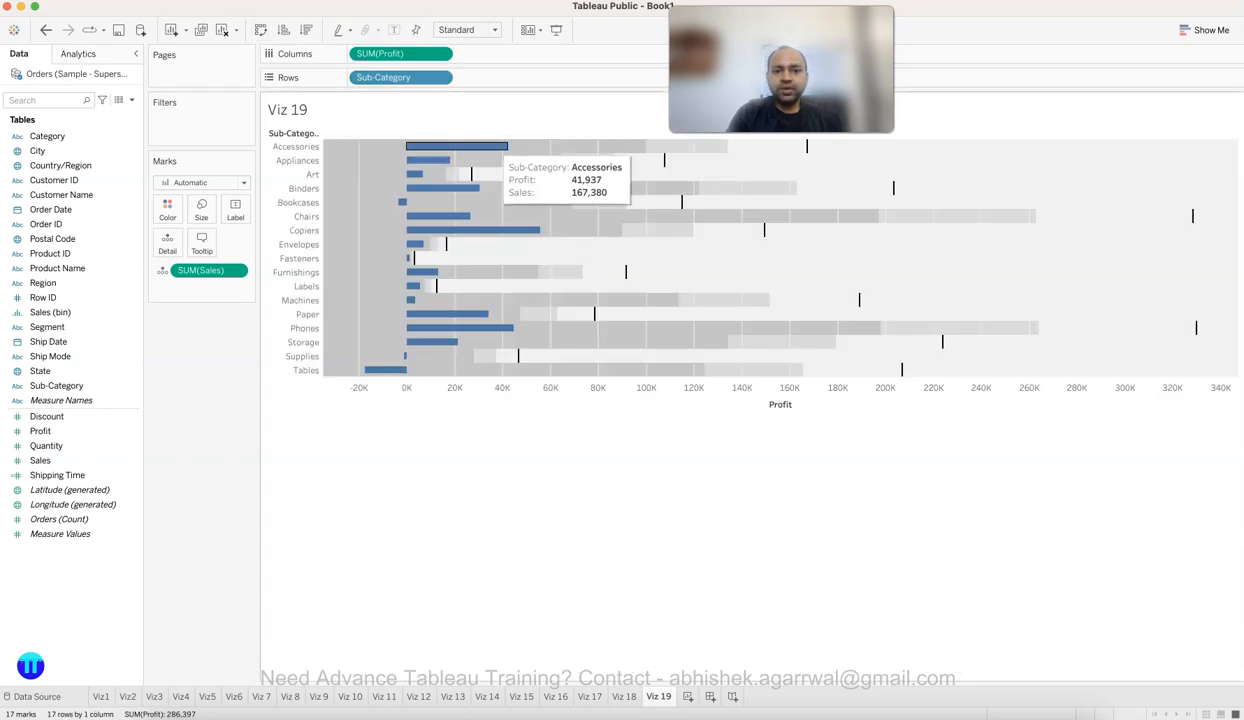
pyautogui.moveTo(808, 150)
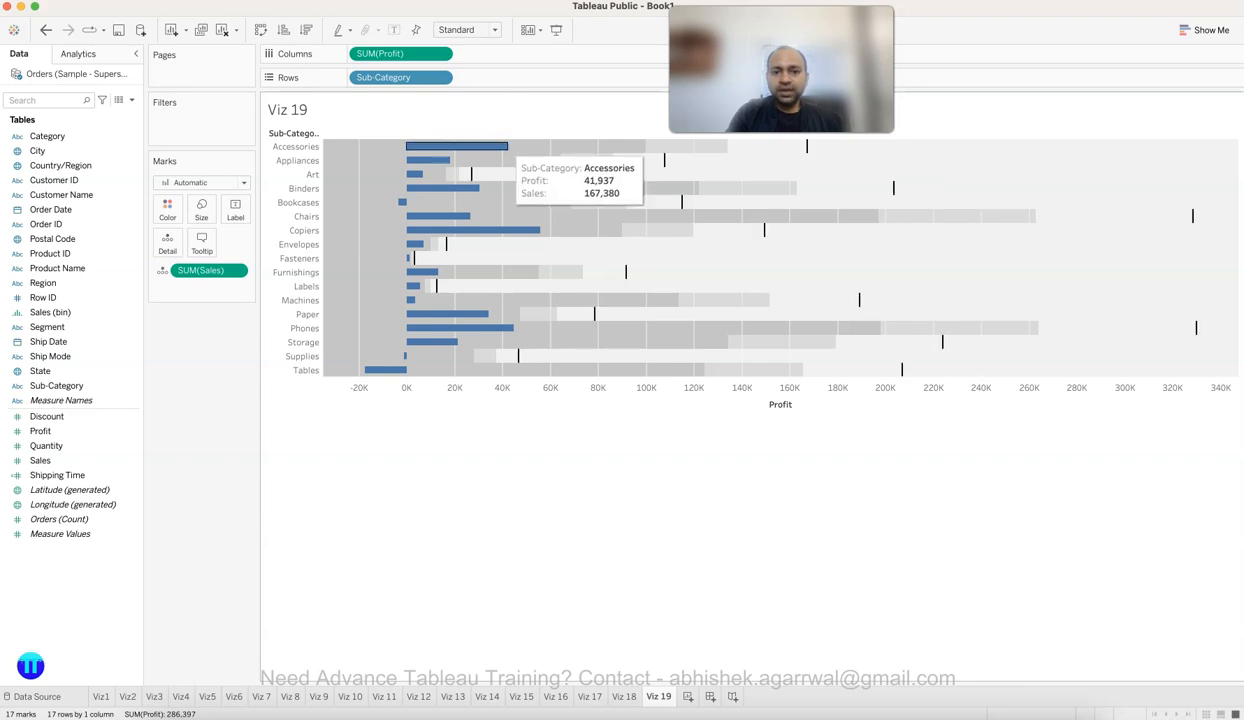
pyautogui.moveTo(942, 341)
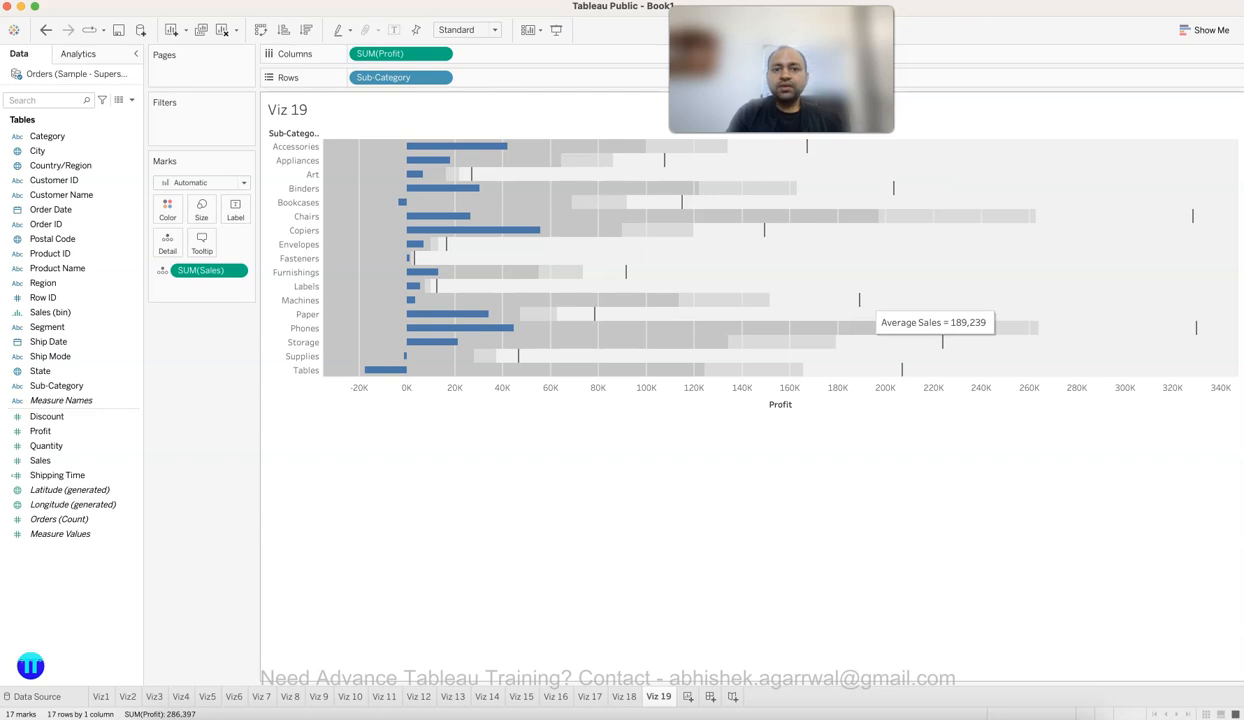
# Step: Change the column measure's expression from Profit to SUM([Sales])
pyautogui.doubleClick(400, 53)
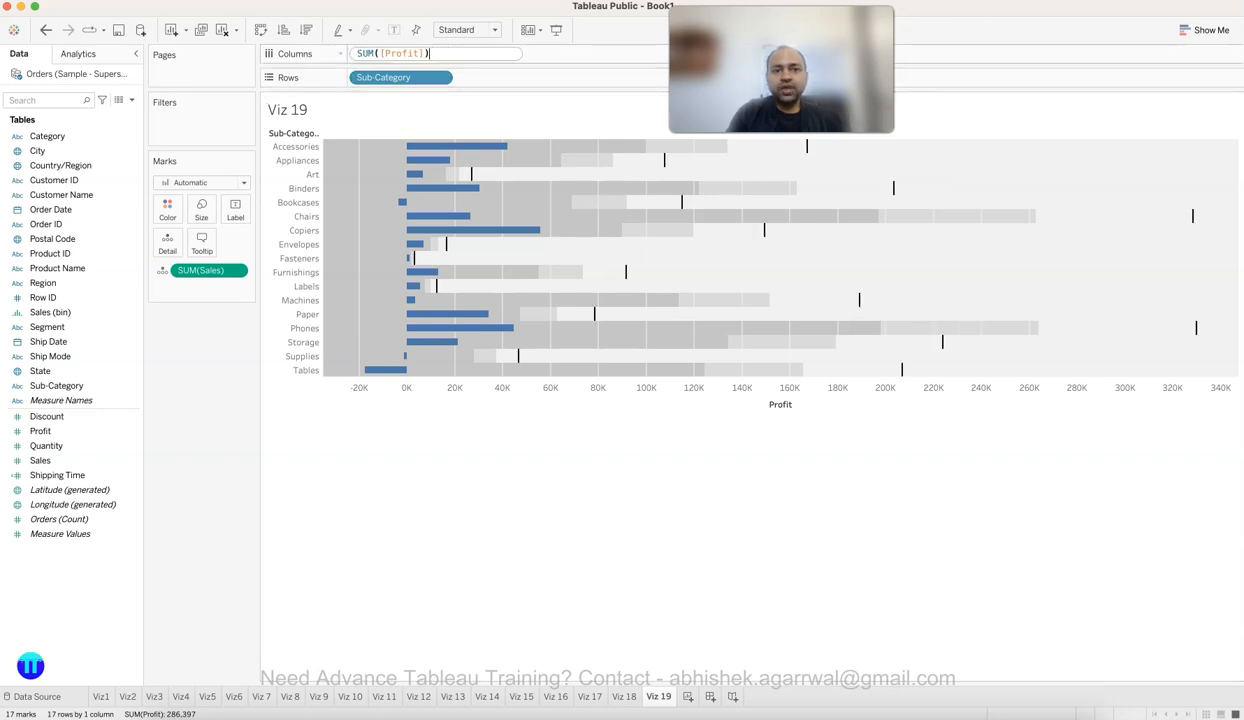
pyautogui.hotkey('shift', 'Left')
pyautogui.hotkey('shift', 'Left')
pyautogui.hotkey('shift', 'Left')
pyautogui.hotkey('shift', 'Left')
pyautogui.hotkey('shift', 'Left')
pyautogui.hotkey('shift', 'Left')
pyautogui.hotkey('shift', 'Left')
pyautogui.hotkey('shift', 'Left')
pyautogui.hotkey('shift', 'Left')
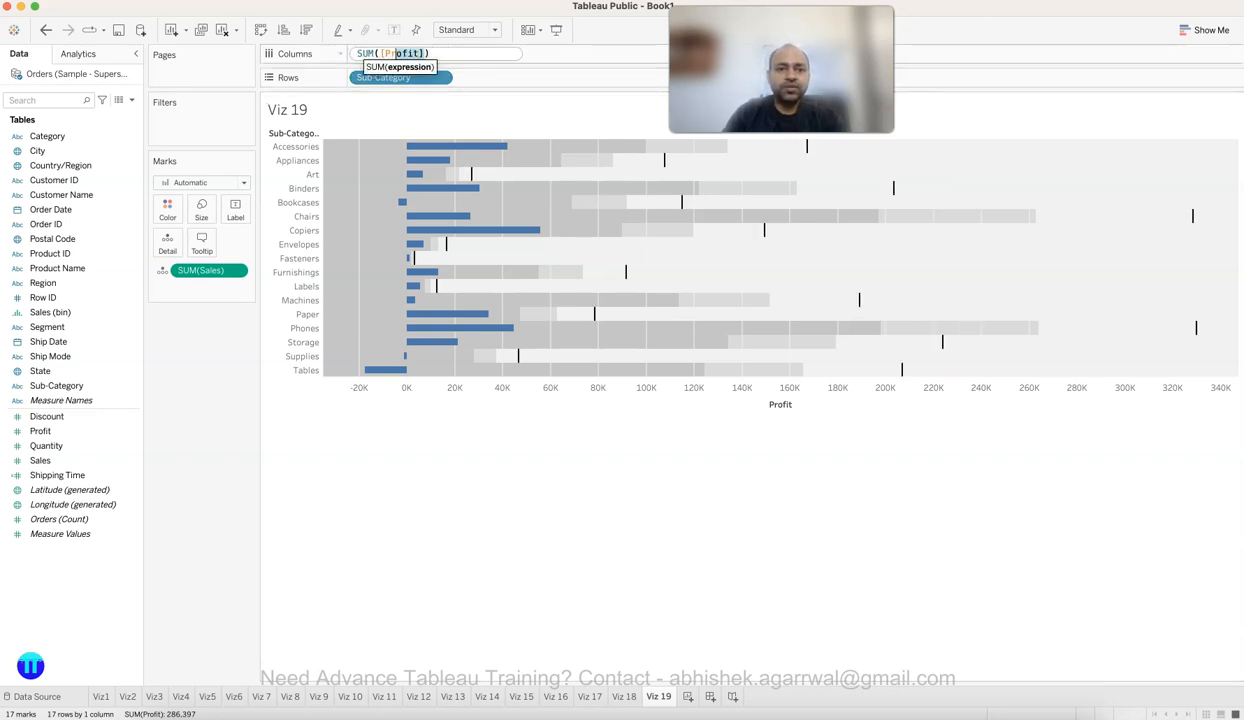
pyautogui.hotkey('shift', 'Right')
pyautogui.press('Right')
pyautogui.press('Left')
pyautogui.press('BackSpace')
pyautogui.press('BackSpace')
pyautogui.press('BackSpace')
pyautogui.press('BackSpace')
pyautogui.press('BackSpace')
pyautogui.press('BackSpace')
pyautogui.press('BackSpace')
pyautogui.press('Delete')
pyautogui.write('sa')
pyautogui.press('Return')
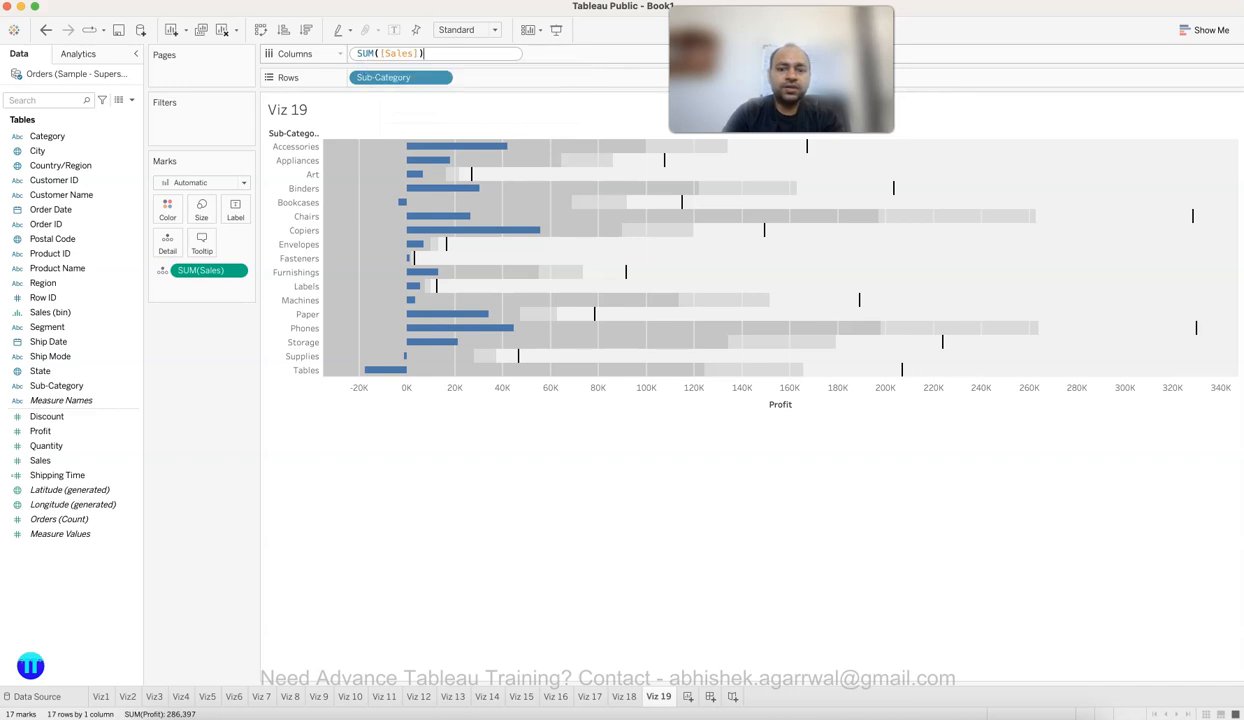
pyautogui.press('Return')
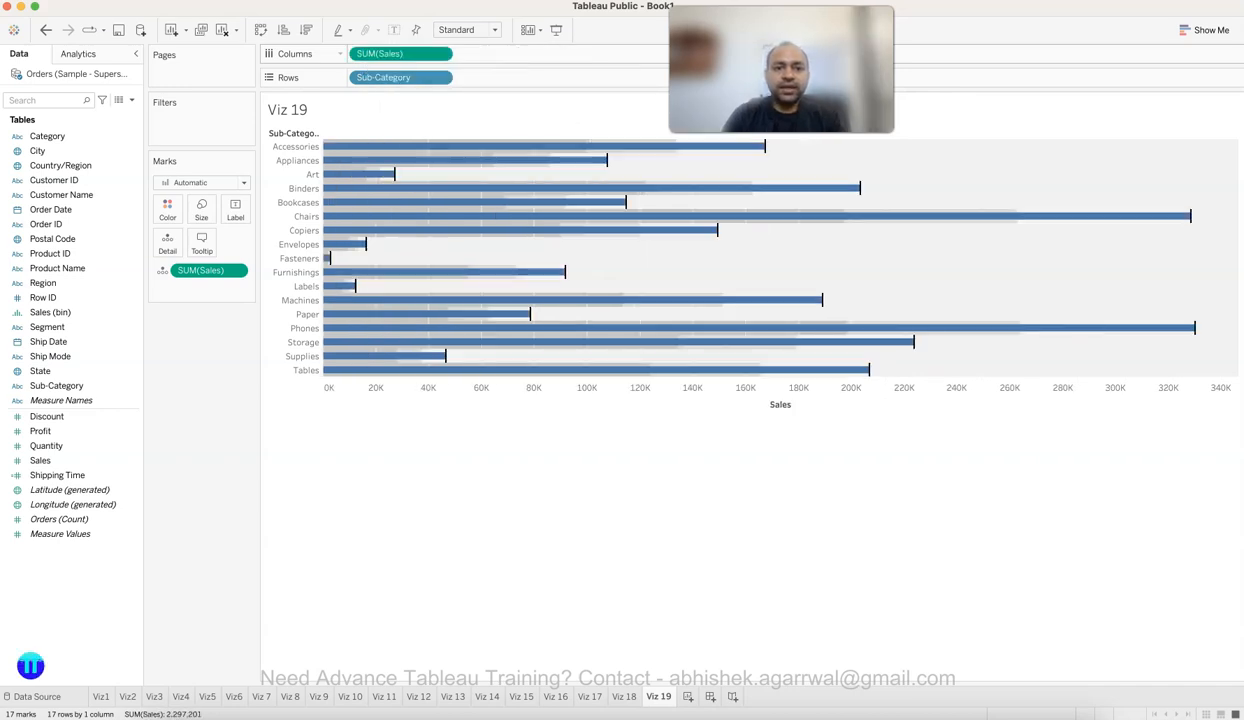
# Step: Change the Detail measure's expression to SUM([Profit]) and inspect the average reference line for Appliances
pyautogui.doubleClick(202, 270)
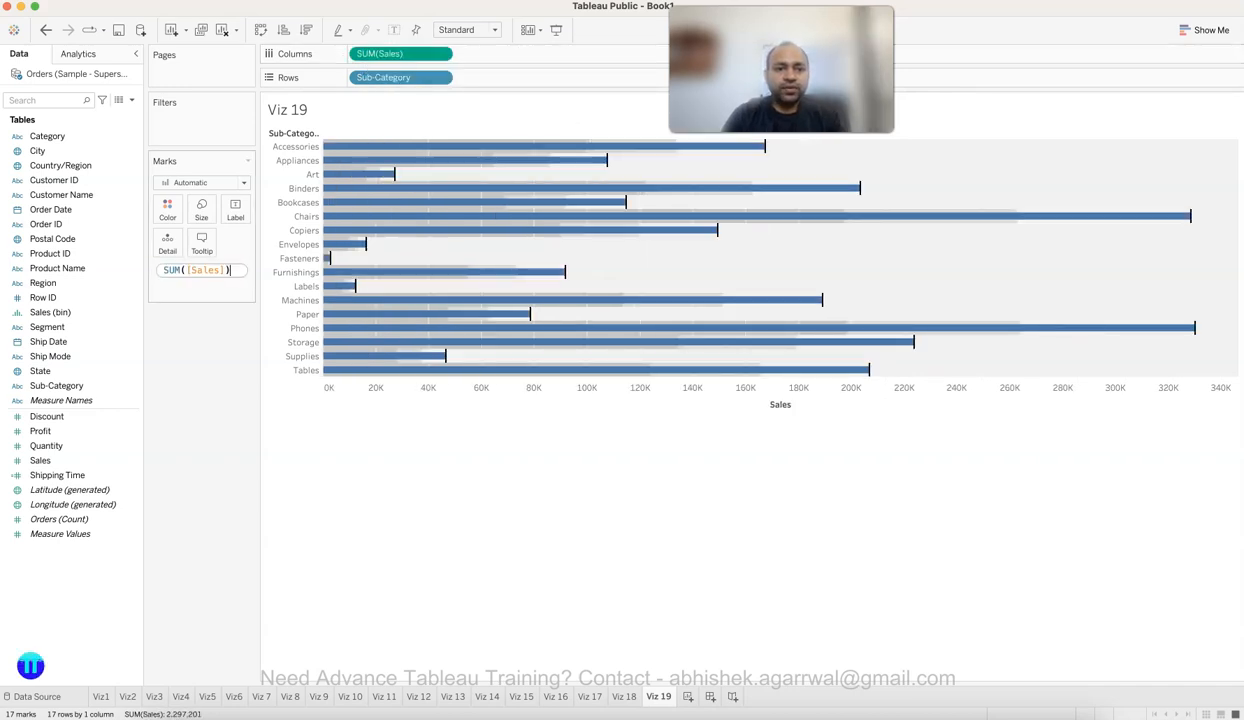
pyautogui.press('Left')
pyautogui.hotkey('shift', 'Left')
pyautogui.hotkey('shift', 'Left')
pyautogui.hotkey('shift', 'Left')
pyautogui.hotkey('shift', 'Left')
pyautogui.hotkey('shift', 'Left')
pyautogui.hotkey('shift', 'Left')
pyautogui.hotkey('shift', 'Left')
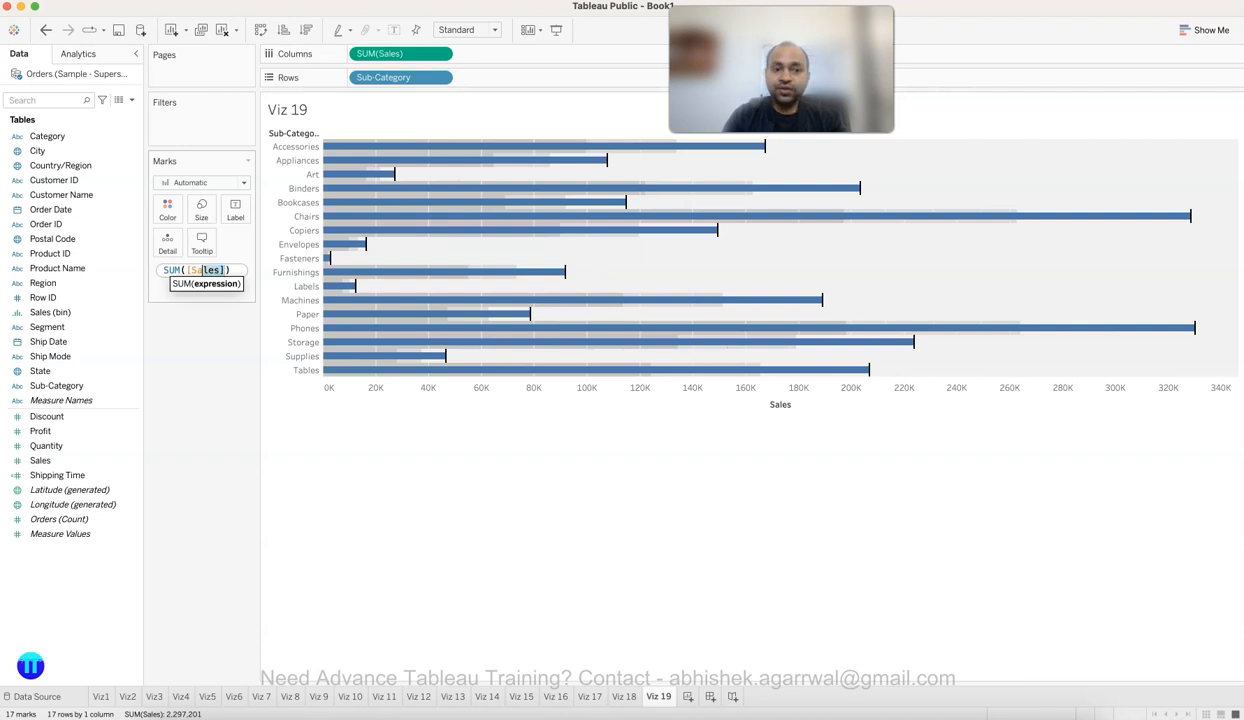
pyautogui.write('[Profit]')
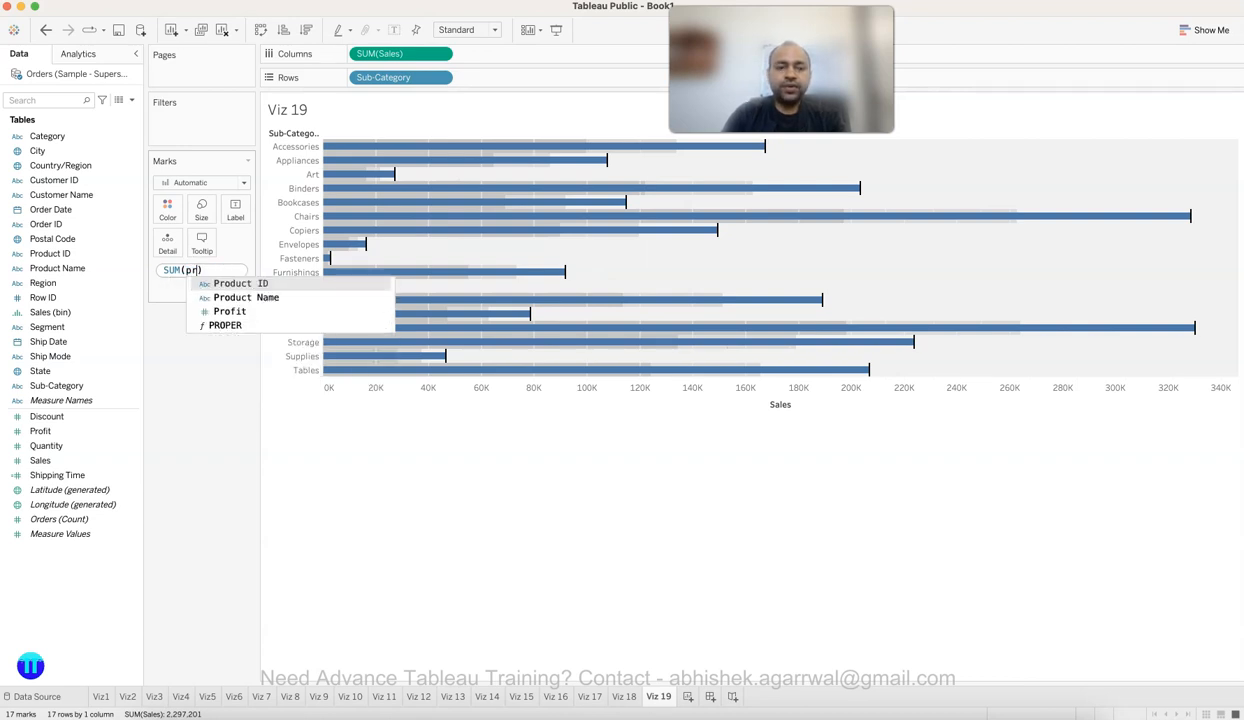
pyautogui.press('Return')
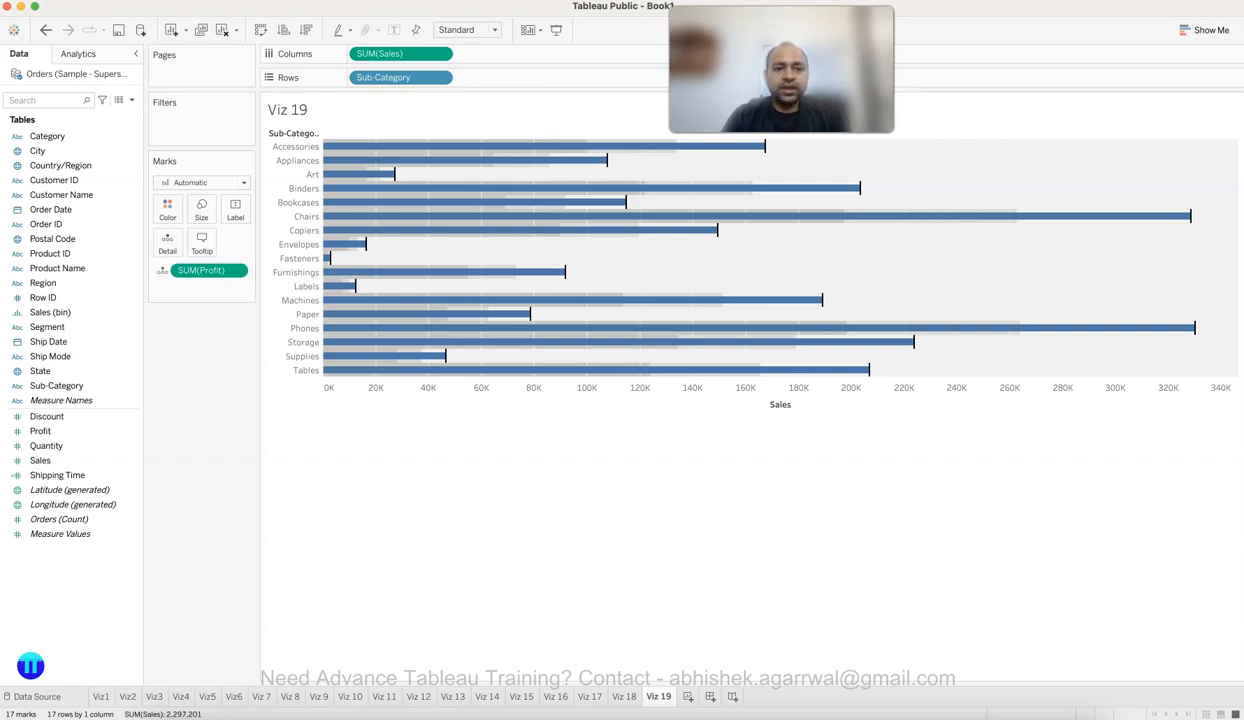
pyautogui.moveTo(541, 203)
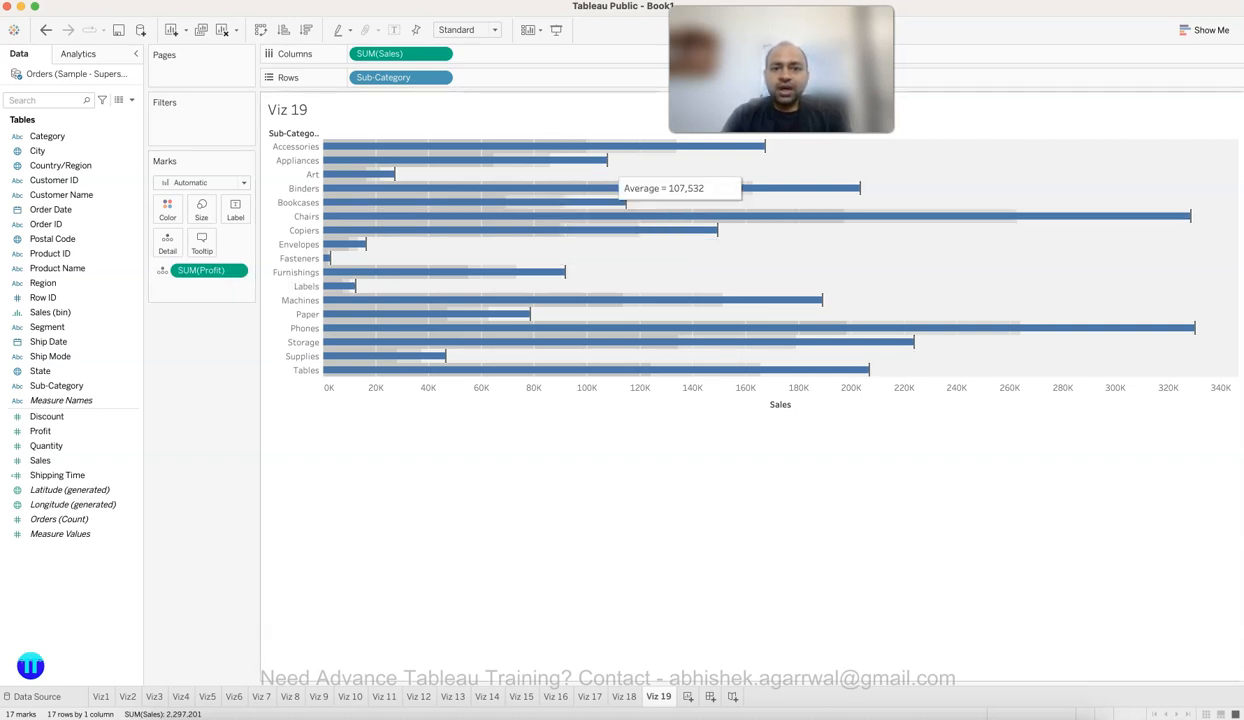
pyautogui.moveTo(609, 162)
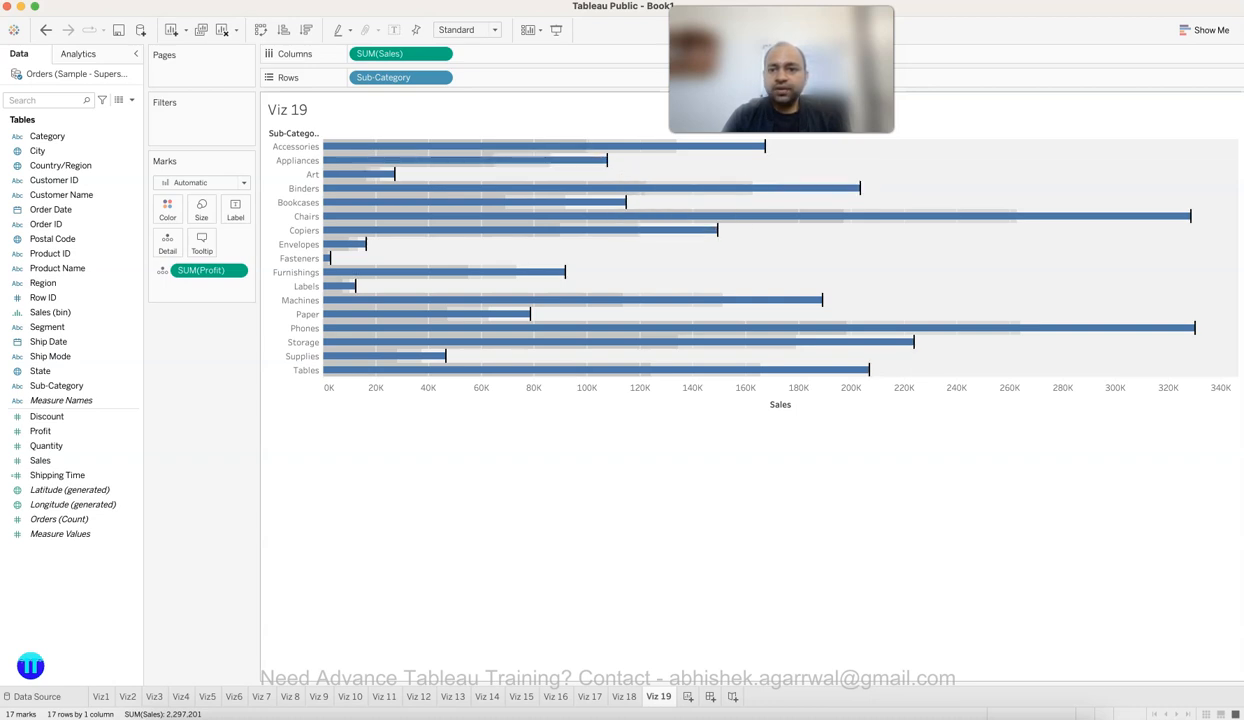
# Step: Inspect the Paper and Envelopes bars and the Art average line, and undo the last two measure expression changes
pyautogui.moveTo(505, 315)
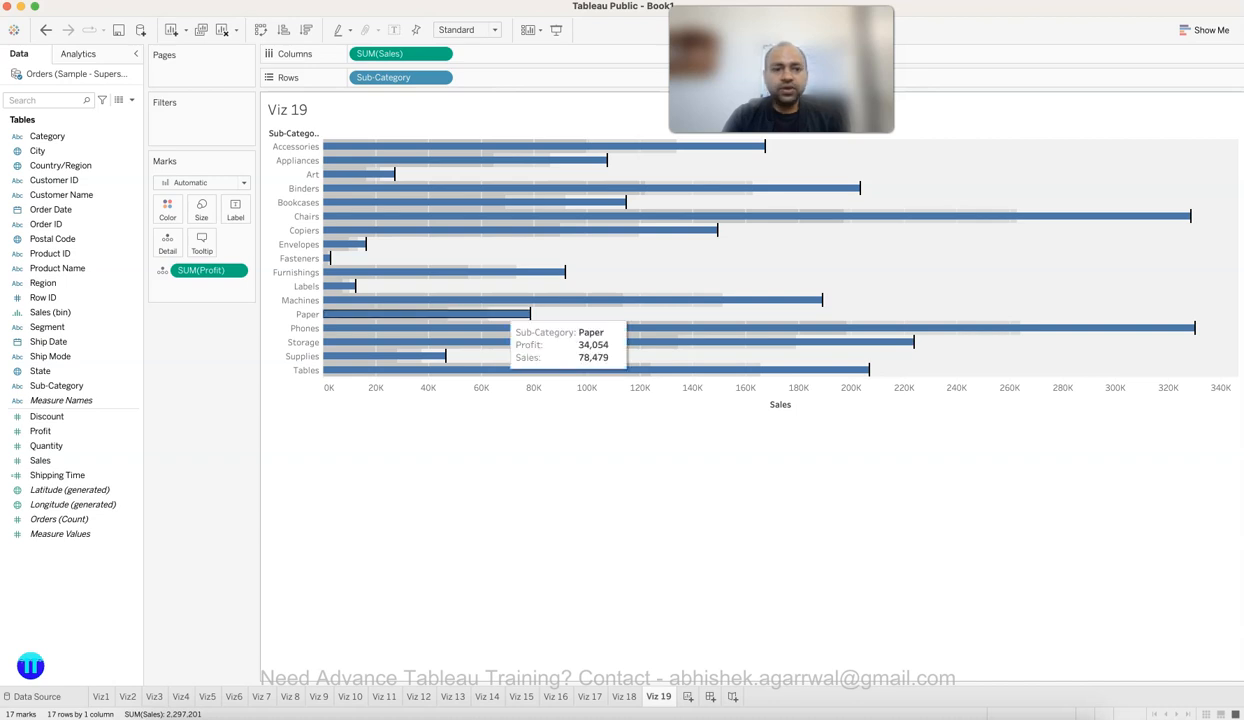
pyautogui.moveTo(358, 246)
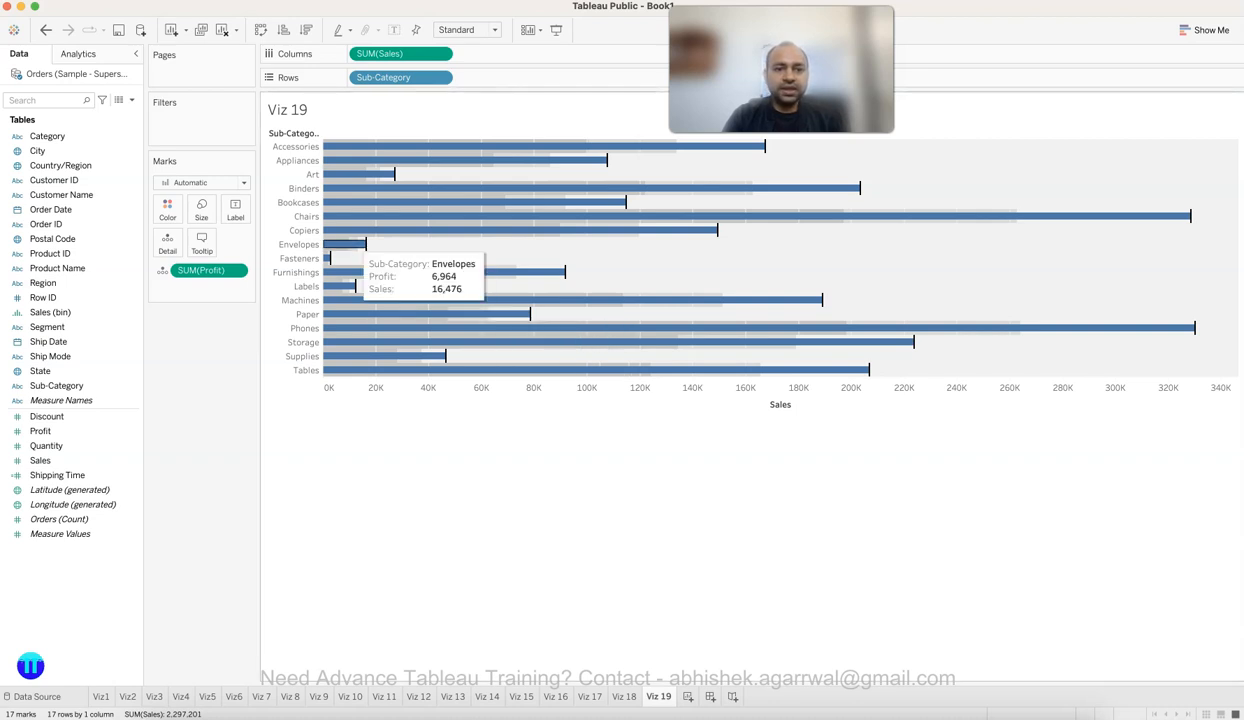
pyautogui.moveTo(395, 175)
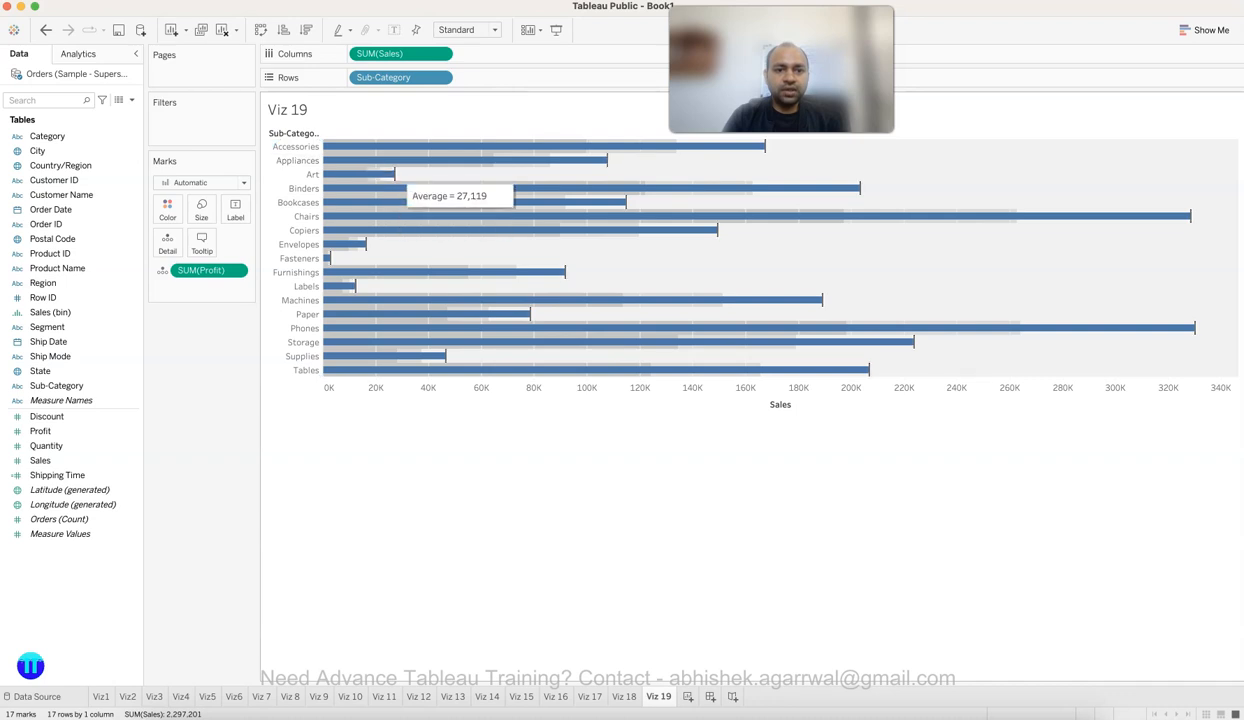
pyautogui.click(45, 30)
pyautogui.click(45, 30)
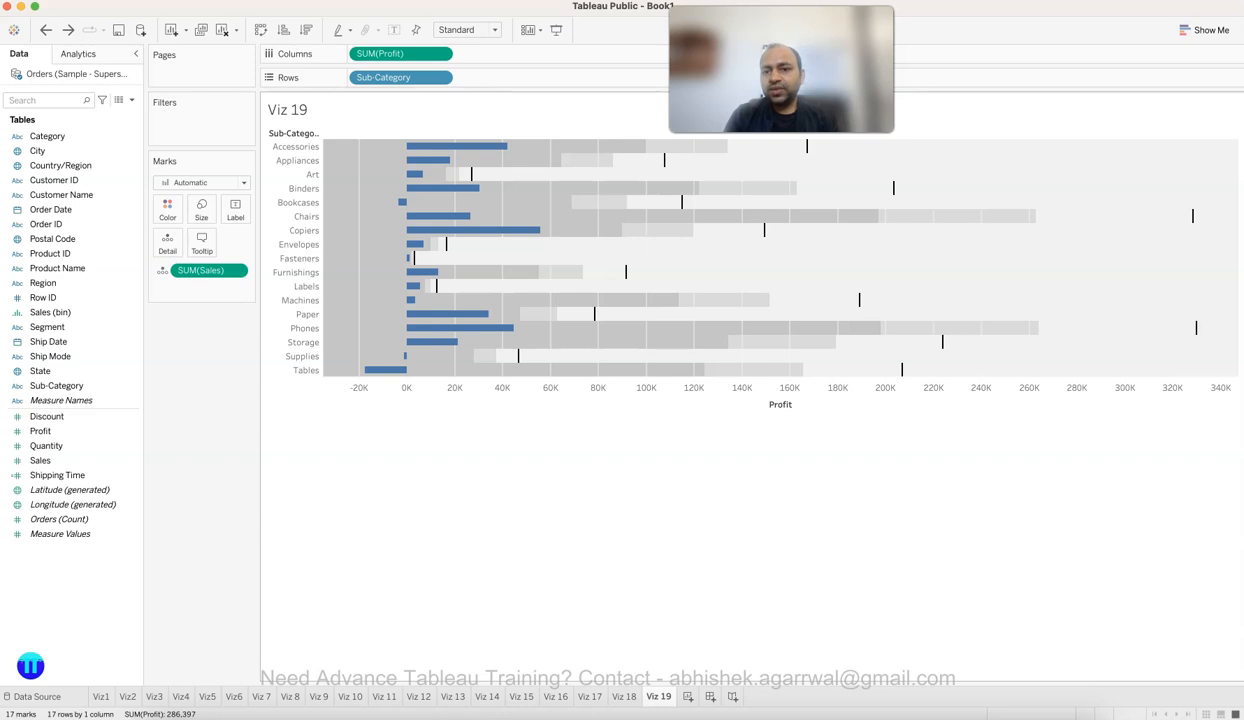
# Step: Fit the bullet graph to Entire View and review the chart types available in Show Me
pyautogui.click(466, 29)
pyautogui.click(457, 77)
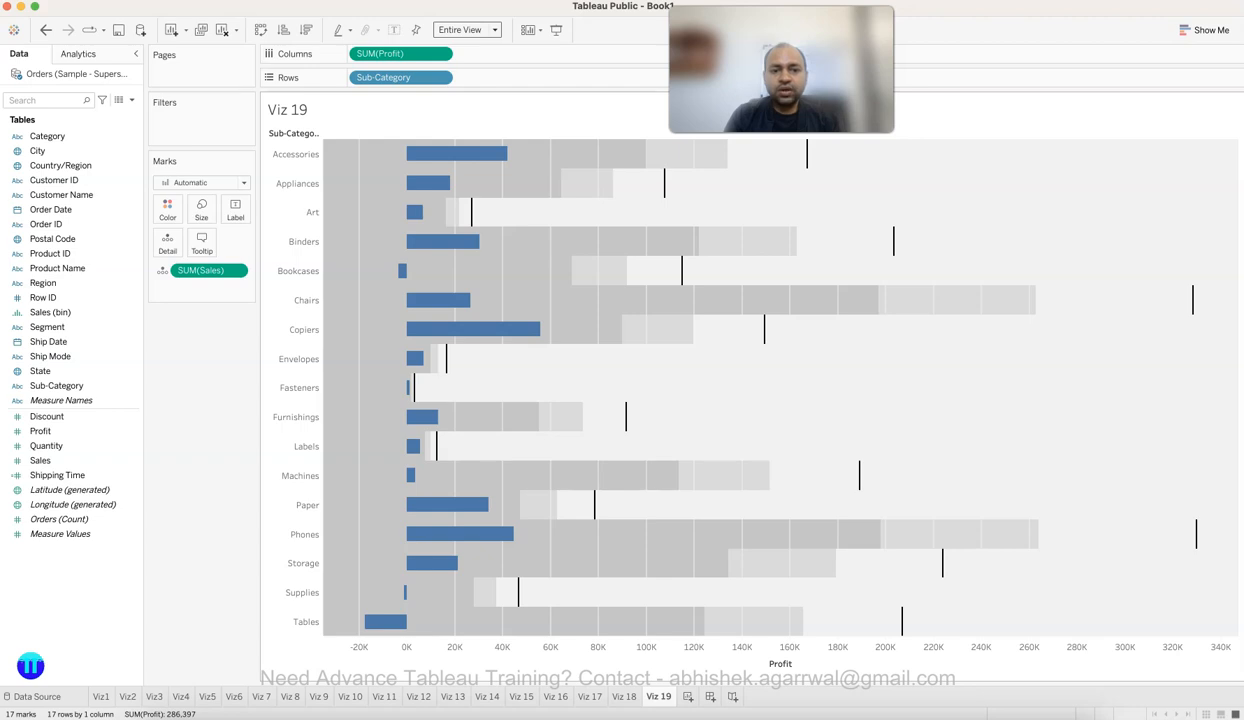
pyautogui.click(1204, 29)
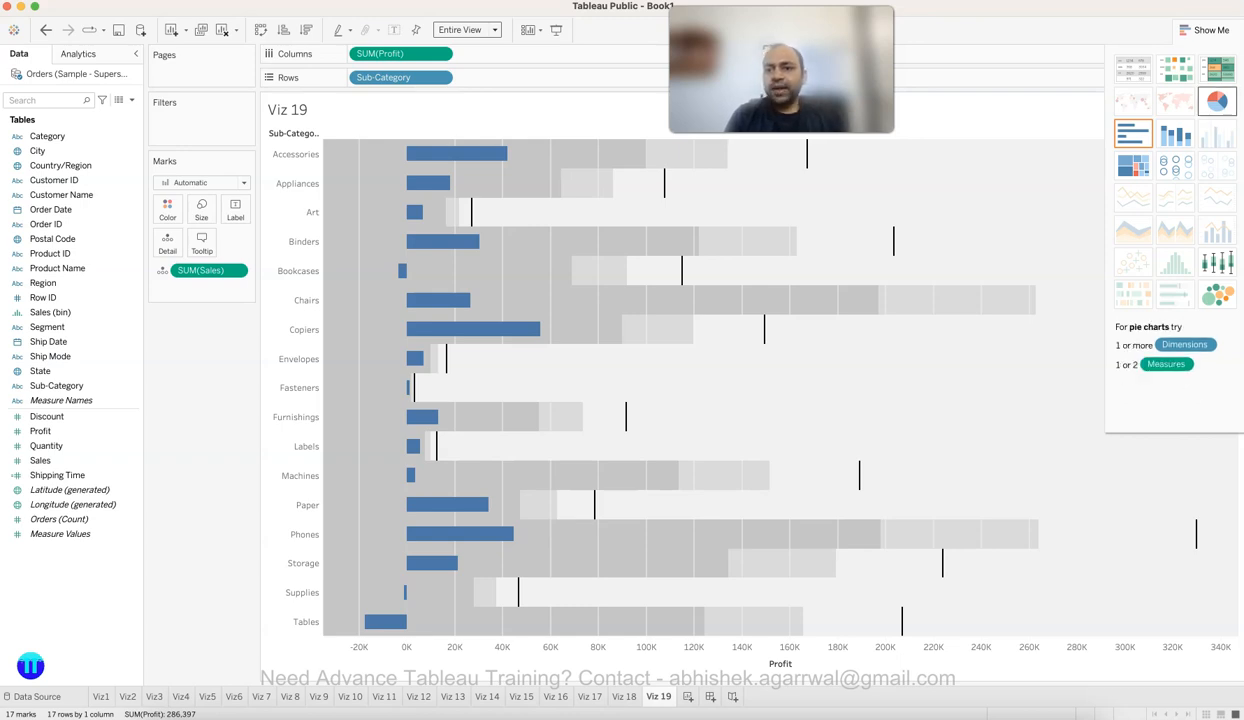
pyautogui.click(1204, 29)
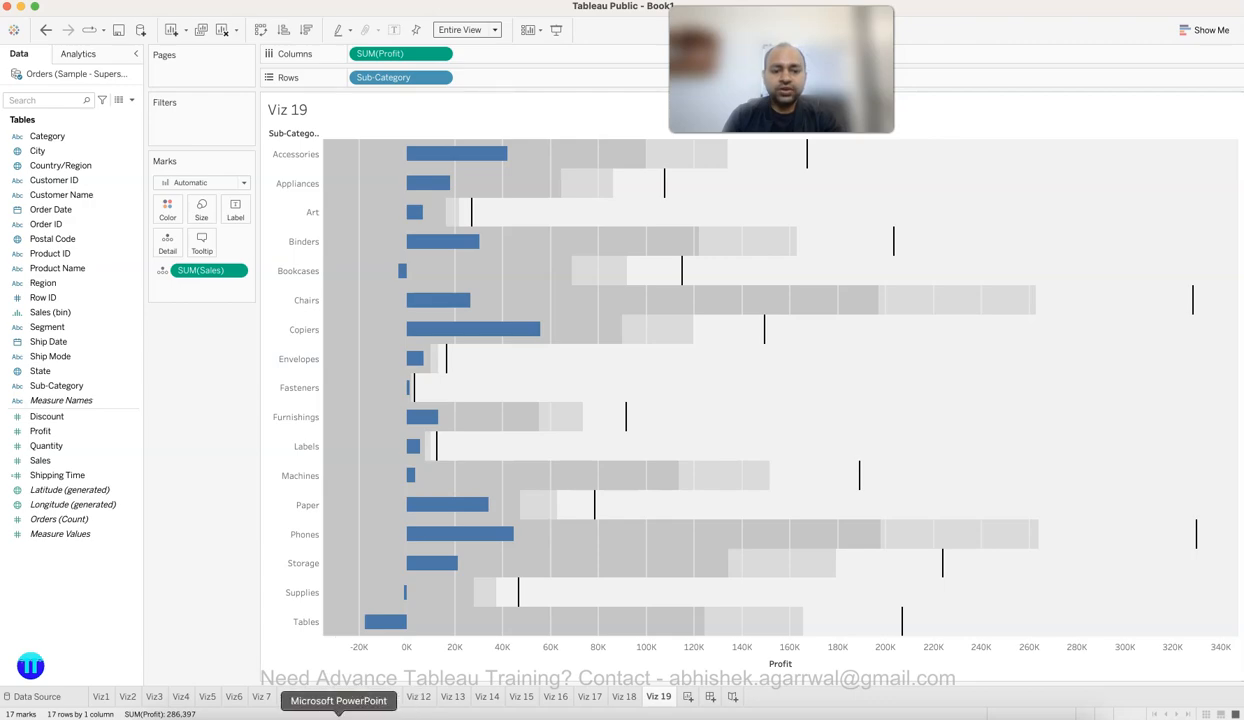
# Step: Check the next question slide in PowerPoint, and add a new worksheet named Viz 20 in Tableau
pyautogui.click(322, 712)
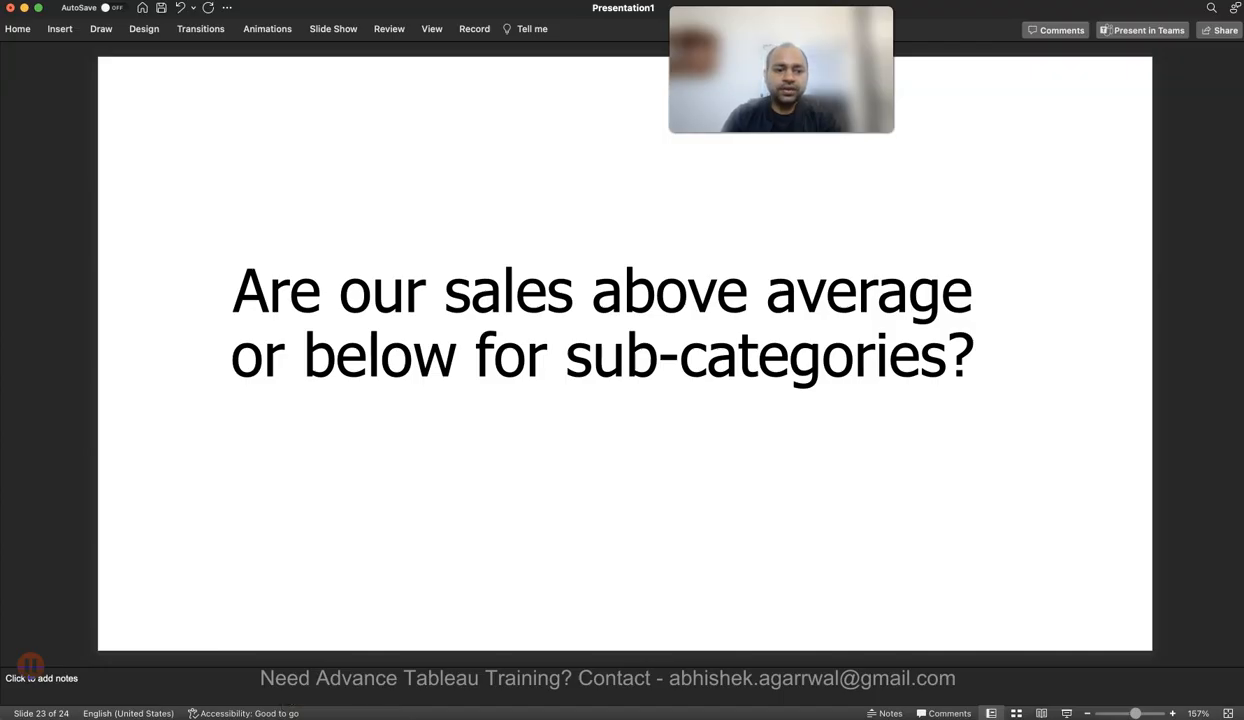
pyautogui.press('Down')
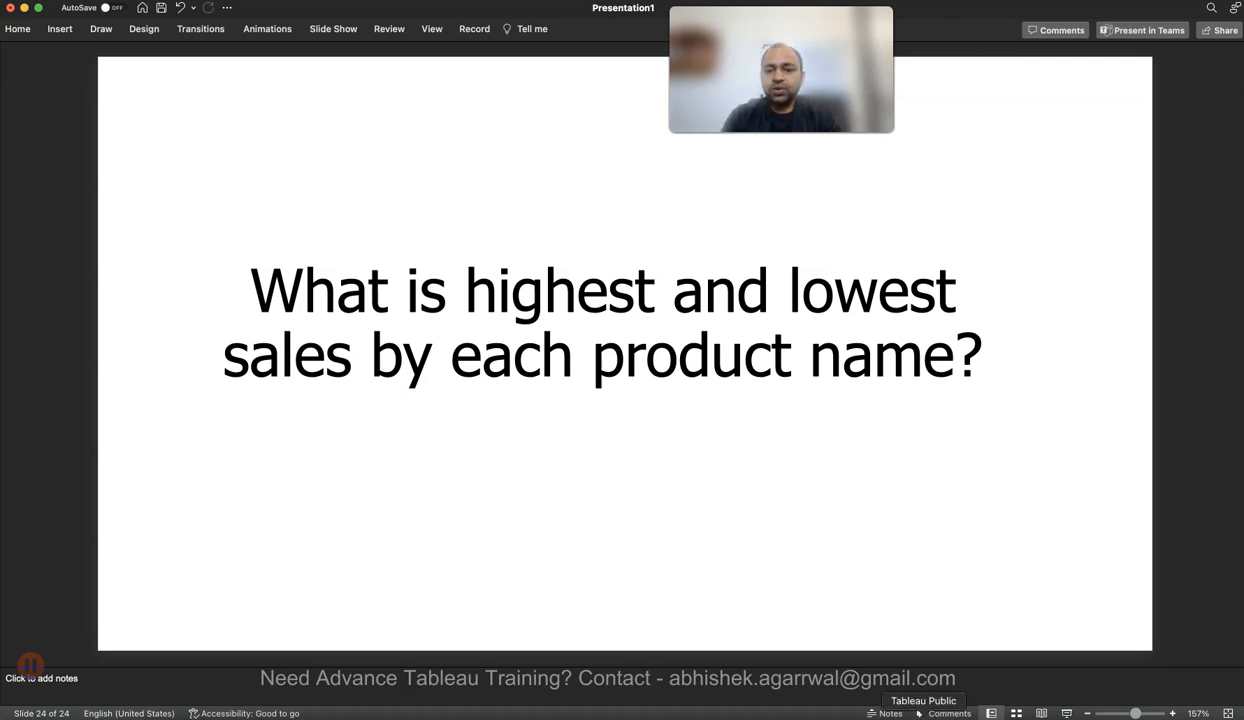
pyautogui.press('super+Tab')
pyautogui.press('super+t')
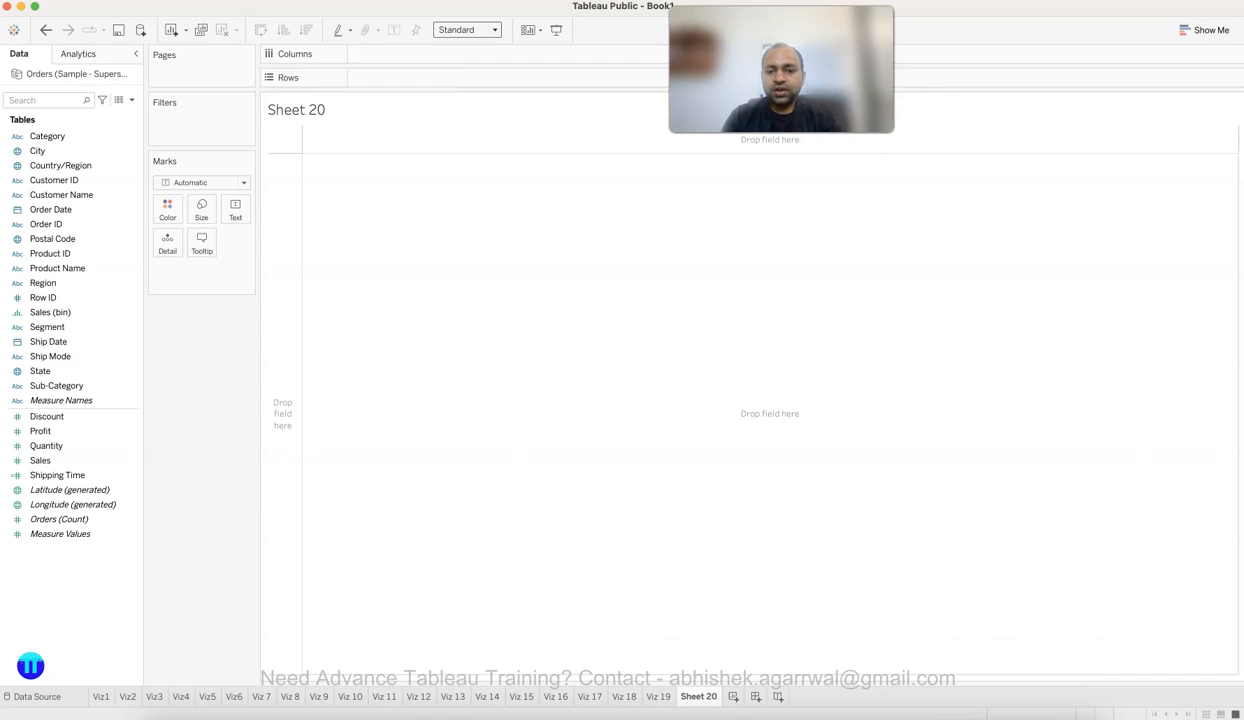
pyautogui.doubleClick(688, 696)
pyautogui.write('Viz 20')
pyautogui.press('Return')
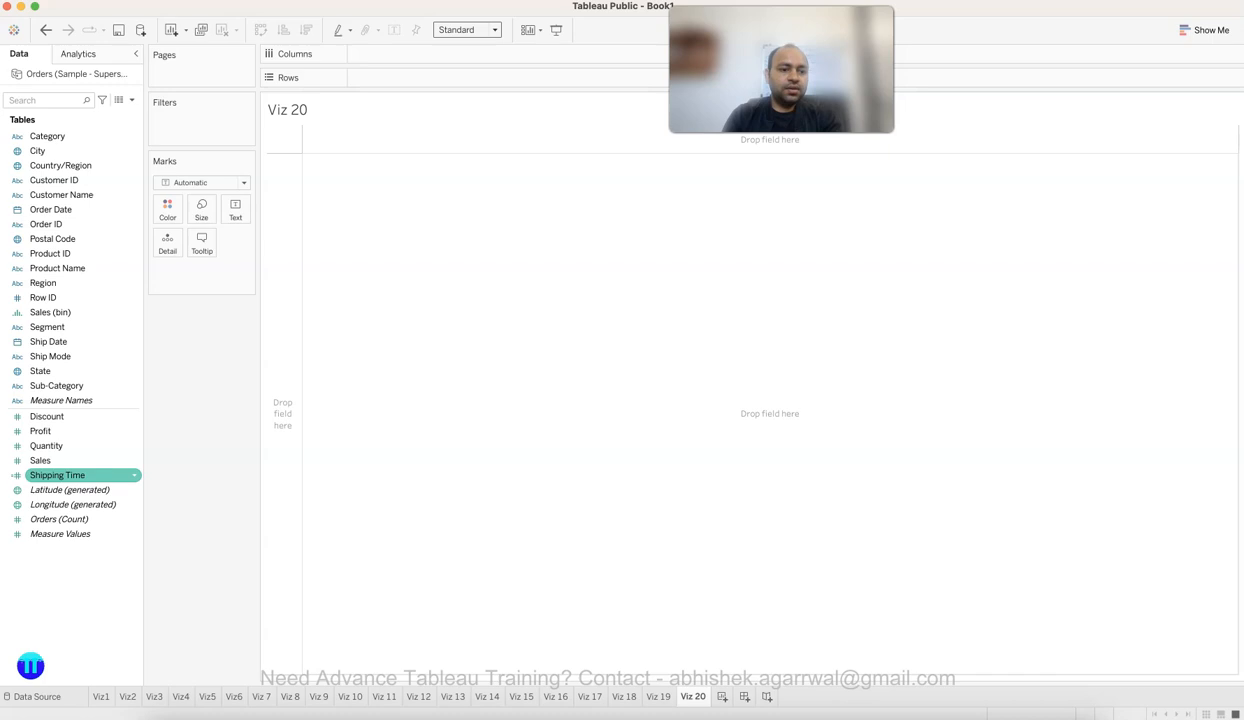
# Step: Build a packed bubbles chart from the Sales and Product Name fields using Show Me and inspect one bubble
pyautogui.click(60, 461)
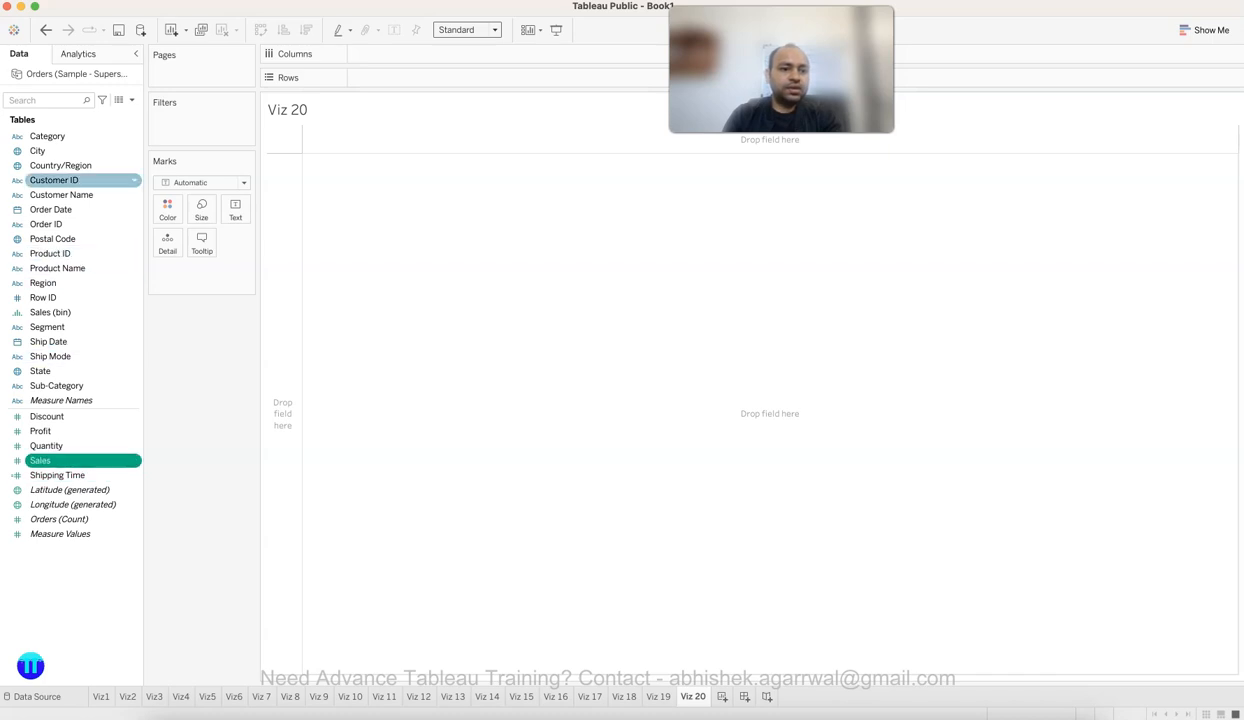
pyautogui.keyDown('super'); pyautogui.click(60, 268); pyautogui.keyUp('super')
pyautogui.click(1205, 30)
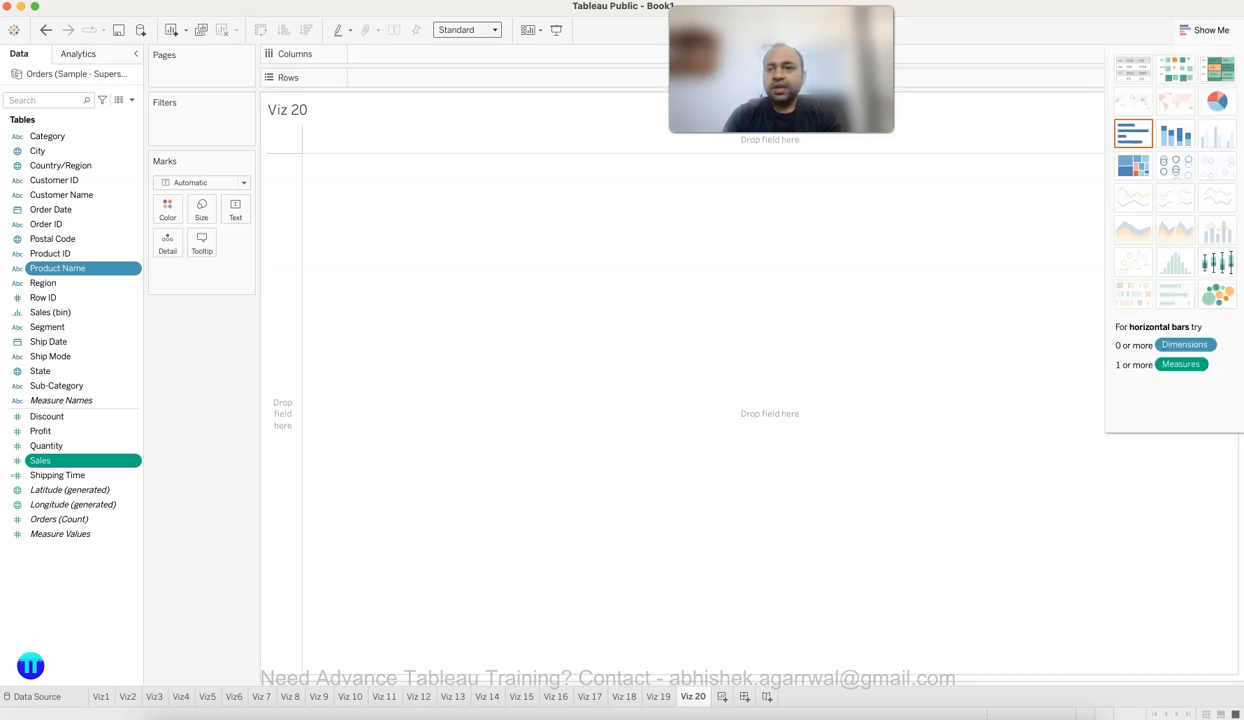
pyautogui.click(1217, 294)
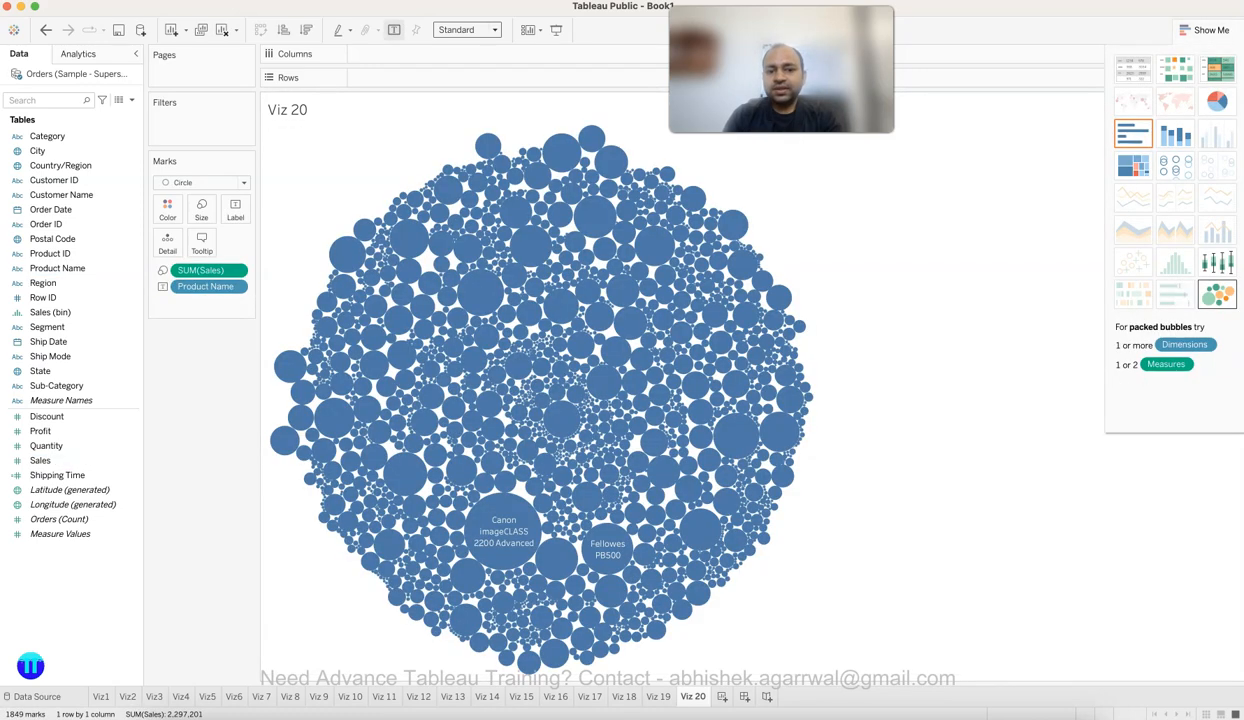
pyautogui.click(1205, 30)
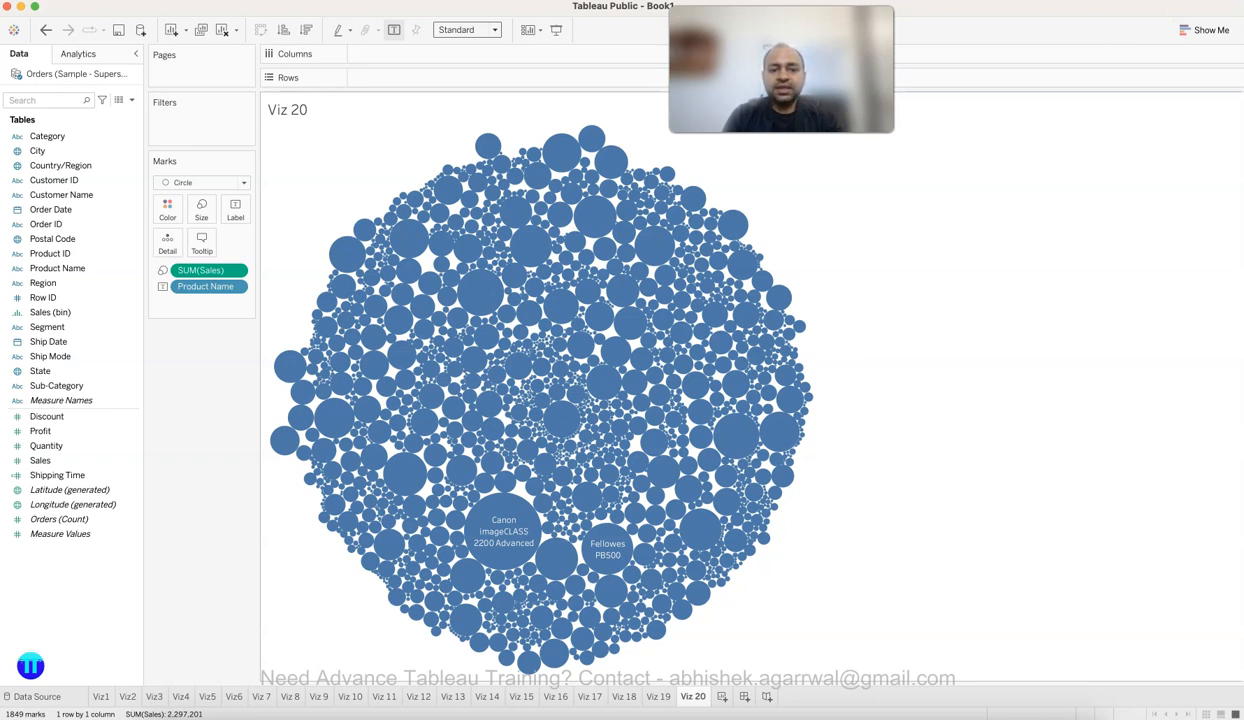
pyautogui.moveTo(290, 366)
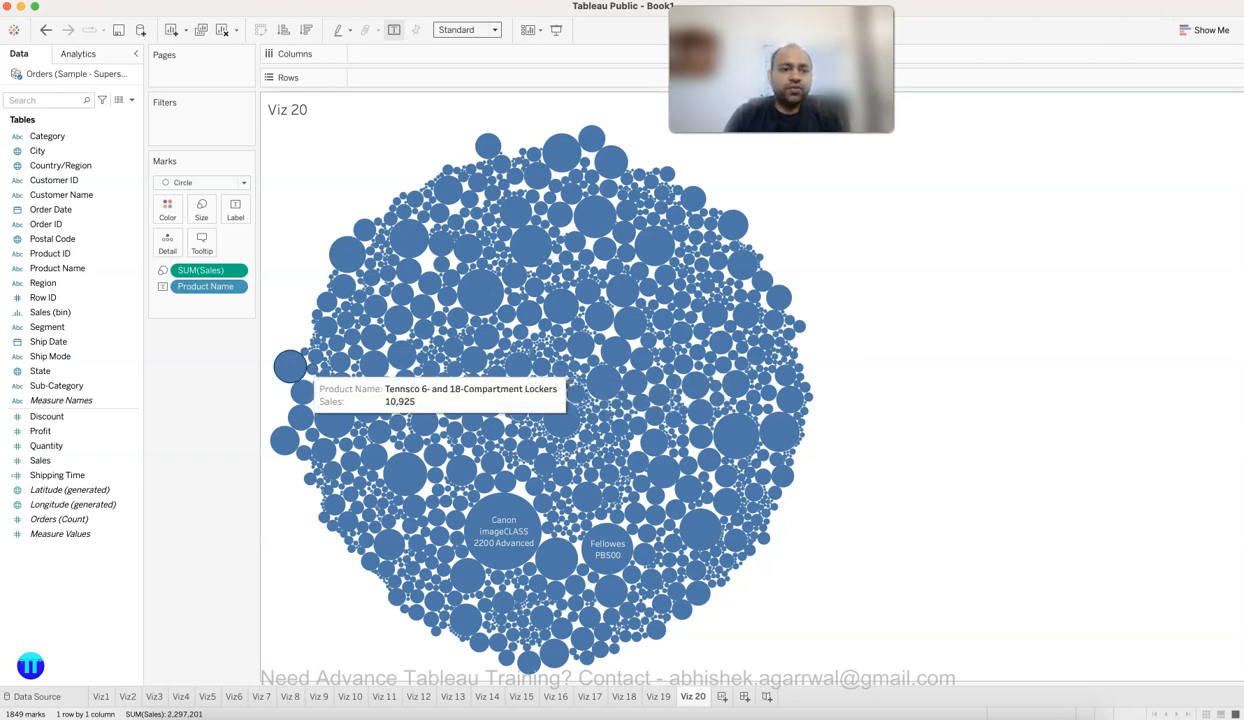
# Step: Color the product bubbles by Category and review the chart types available in Show Me
pyautogui.moveTo(47, 136); pyautogui.dragTo(167, 207)
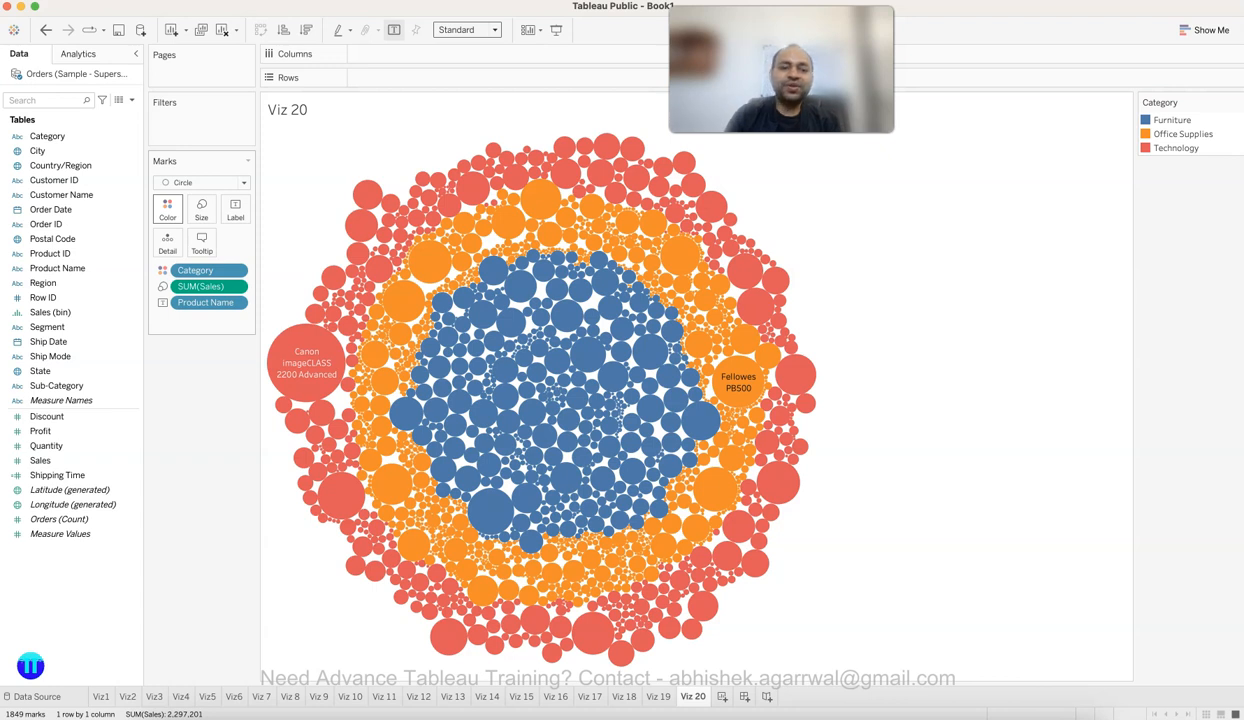
pyautogui.moveTo(506, 370)
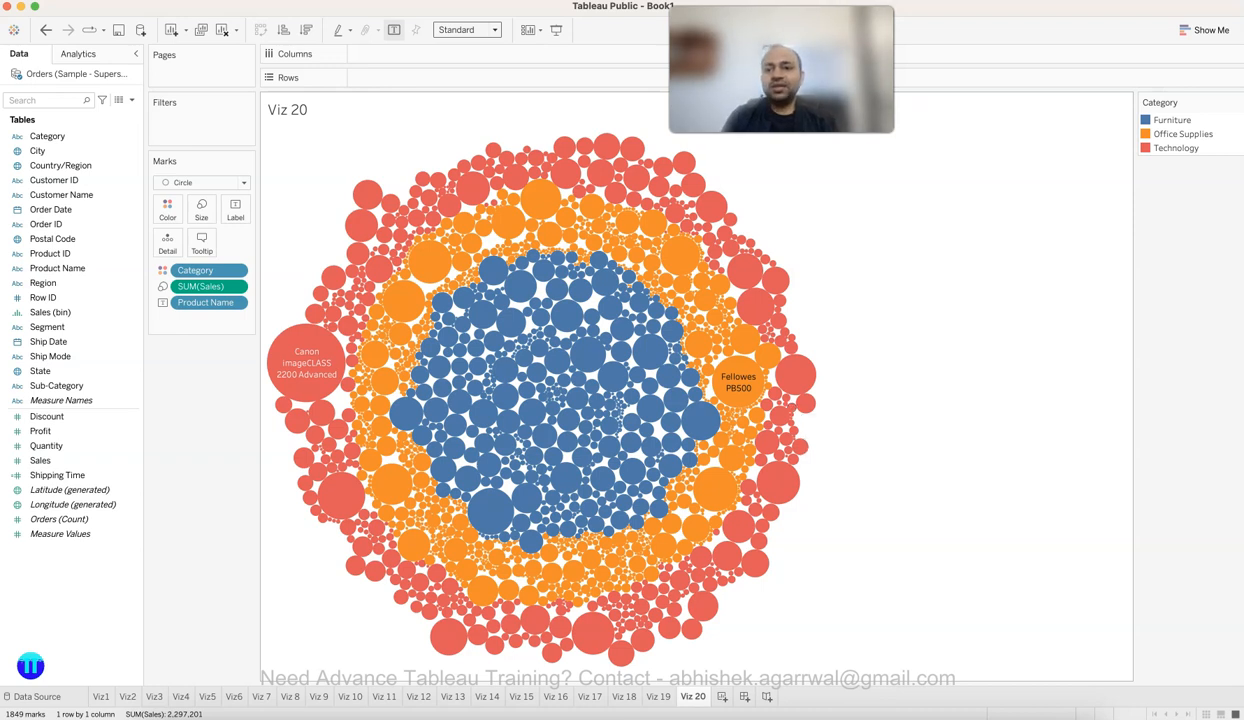
pyautogui.click(1205, 30)
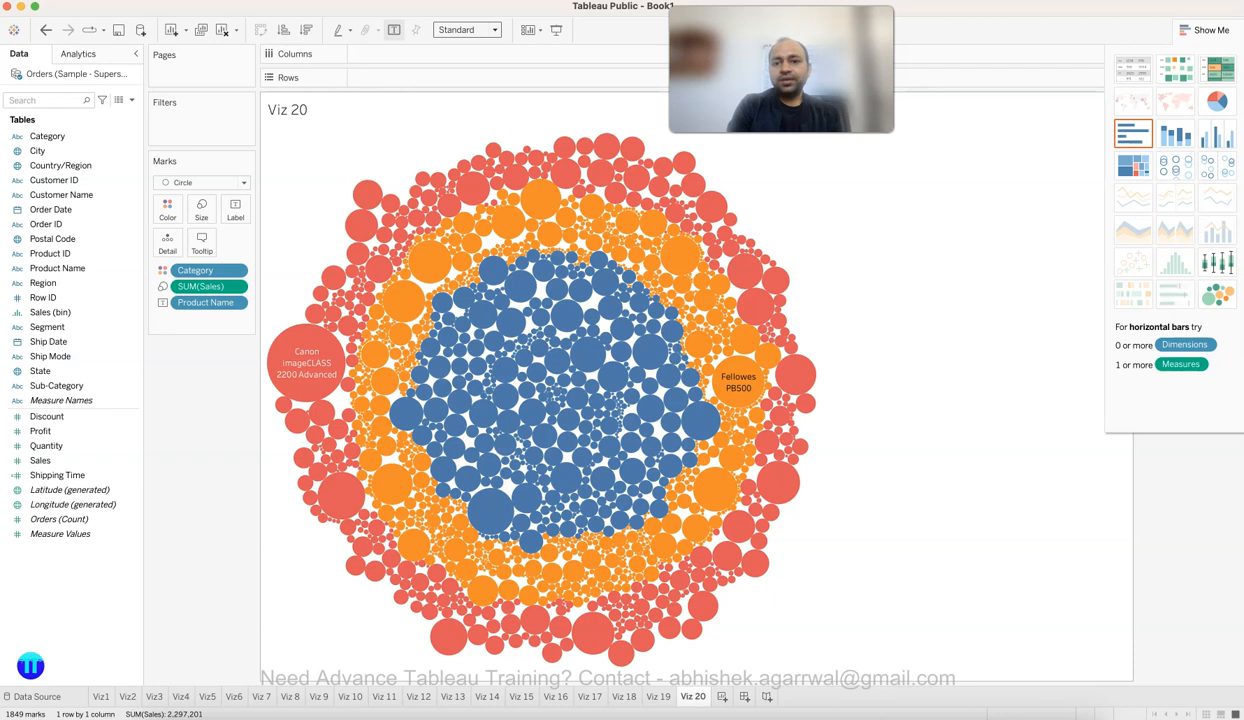
pyautogui.click(1205, 30)
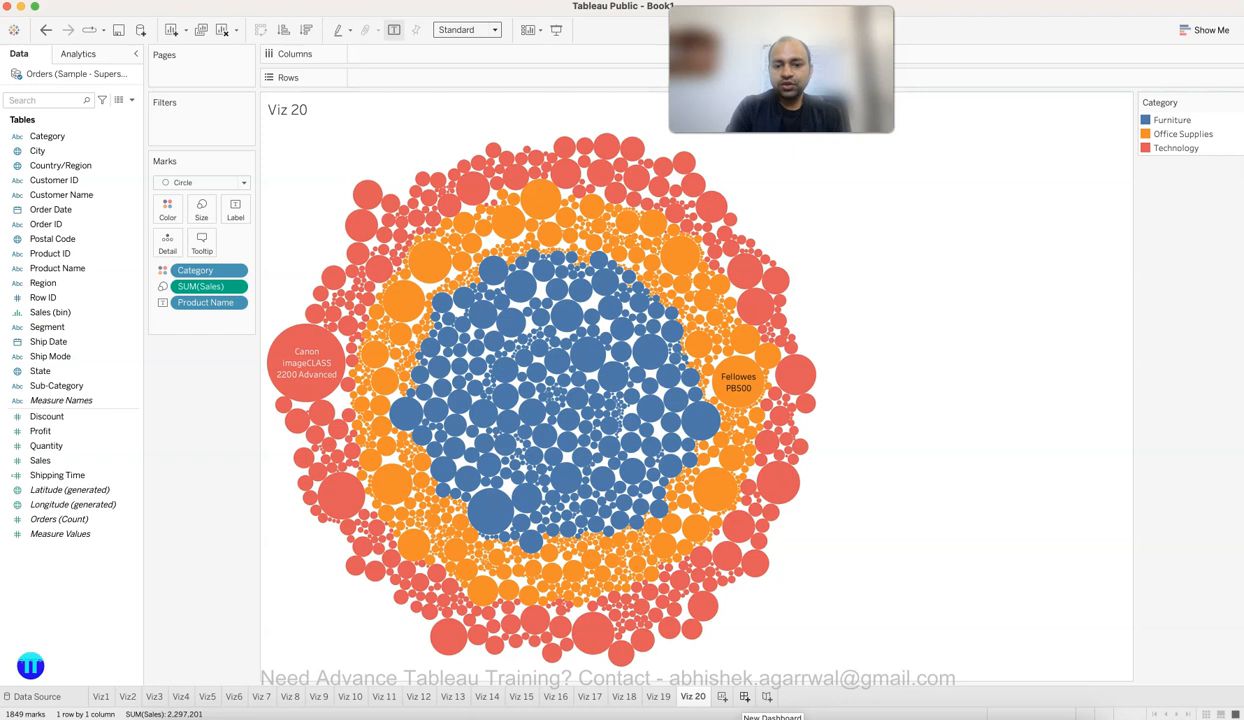
# Step: Add a new dashboard to the workbook
pyautogui.click(744, 696)
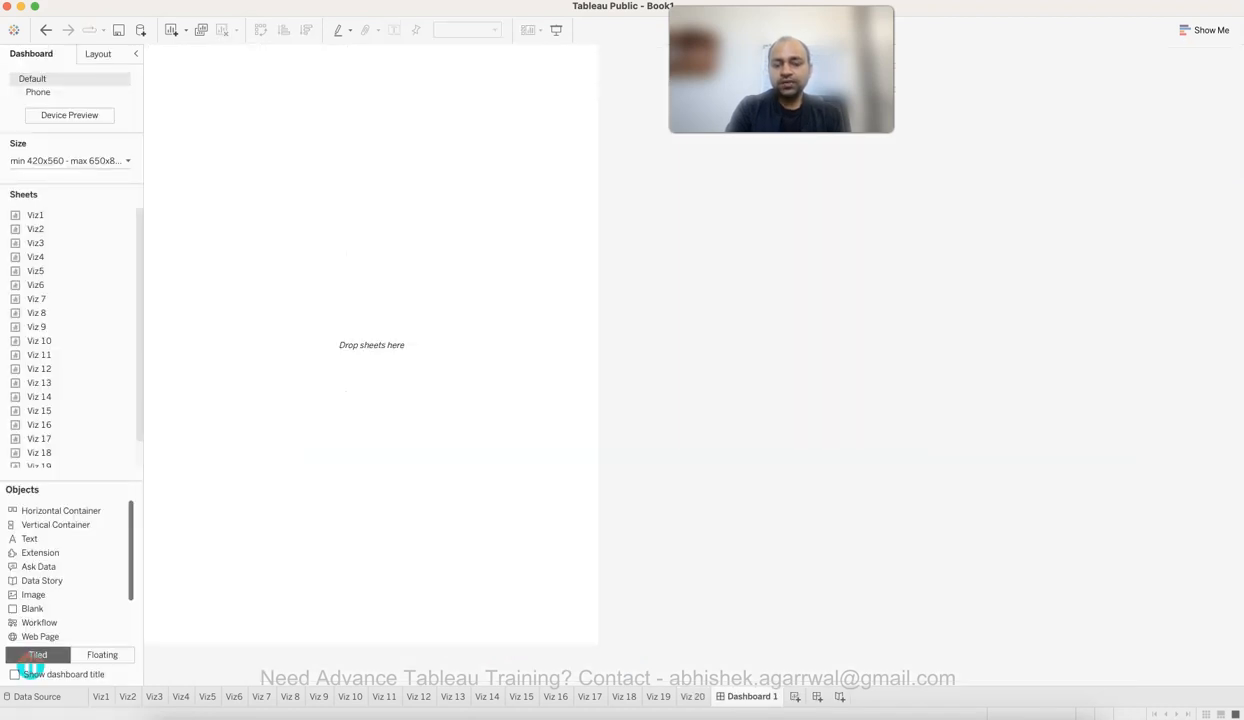
pyautogui.moveTo(748, 697)
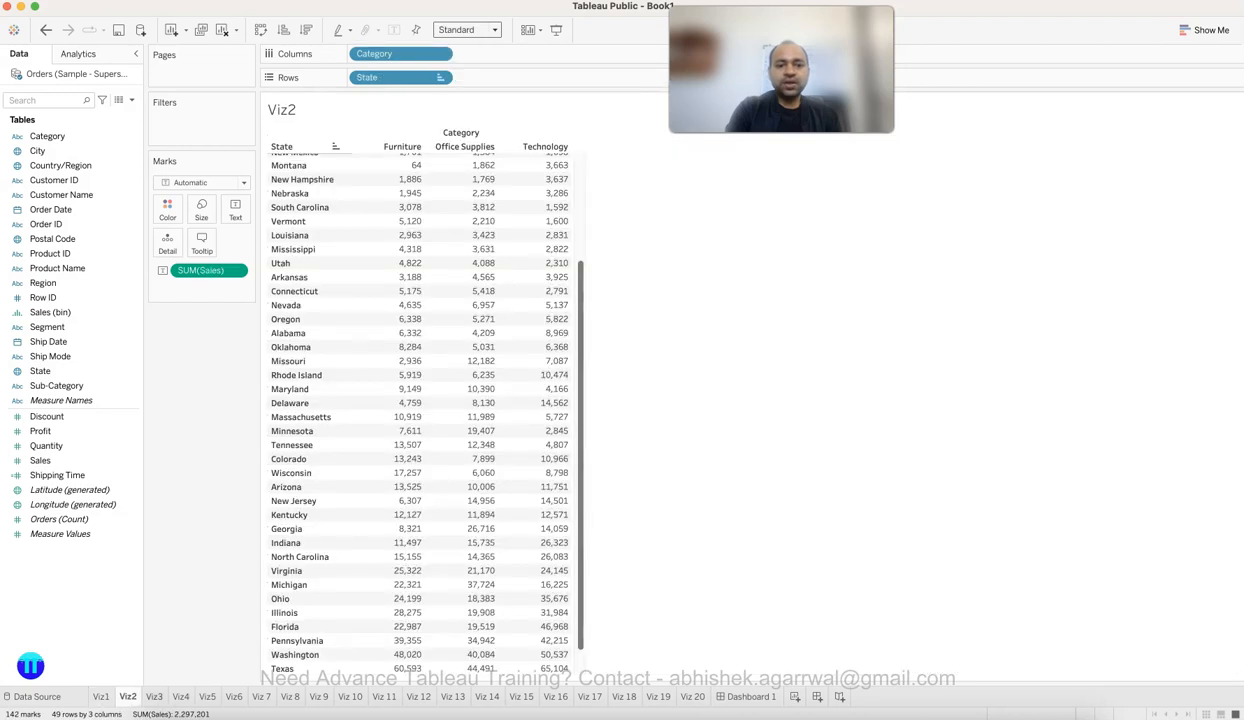
# Step: Review the finished worksheets from Viz3 through Viz 10 and return to the empty Dashboard 1
pyautogui.click(154, 697)
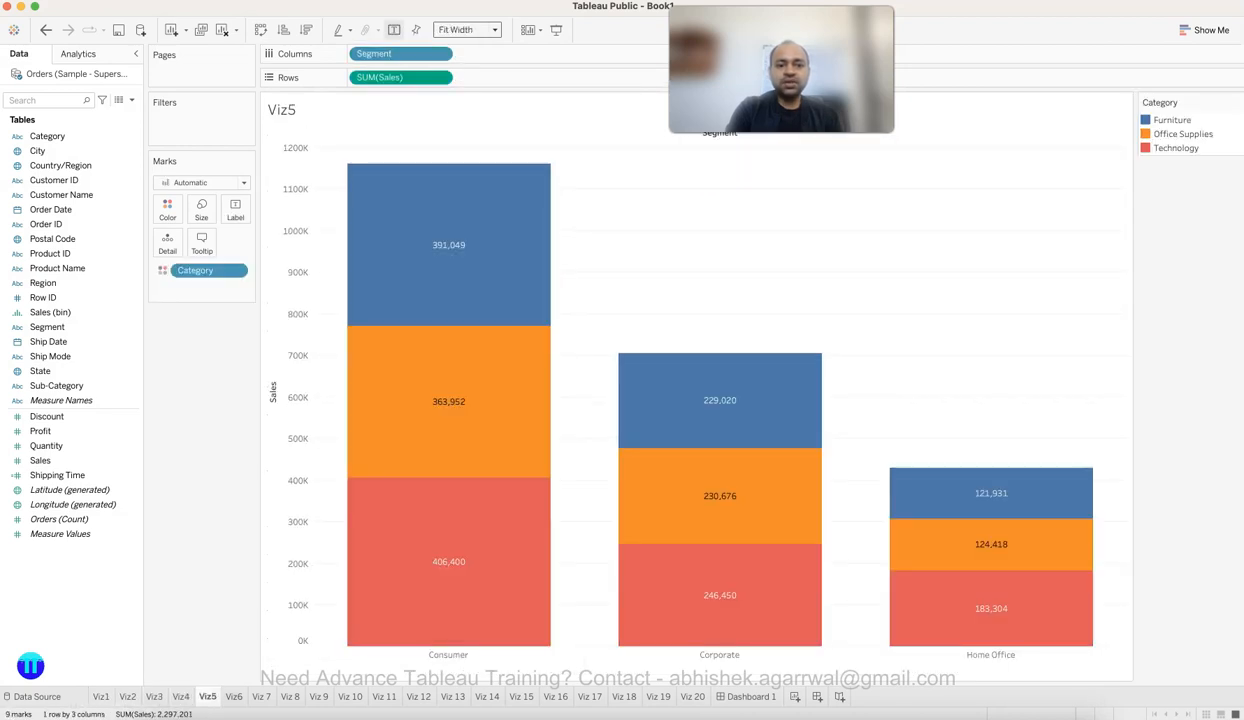
pyautogui.hotkey('ctrl', 'Tab')
pyautogui.hotkey('ctrl', 'Tab')
pyautogui.hotkey('ctrl', 'Tab')
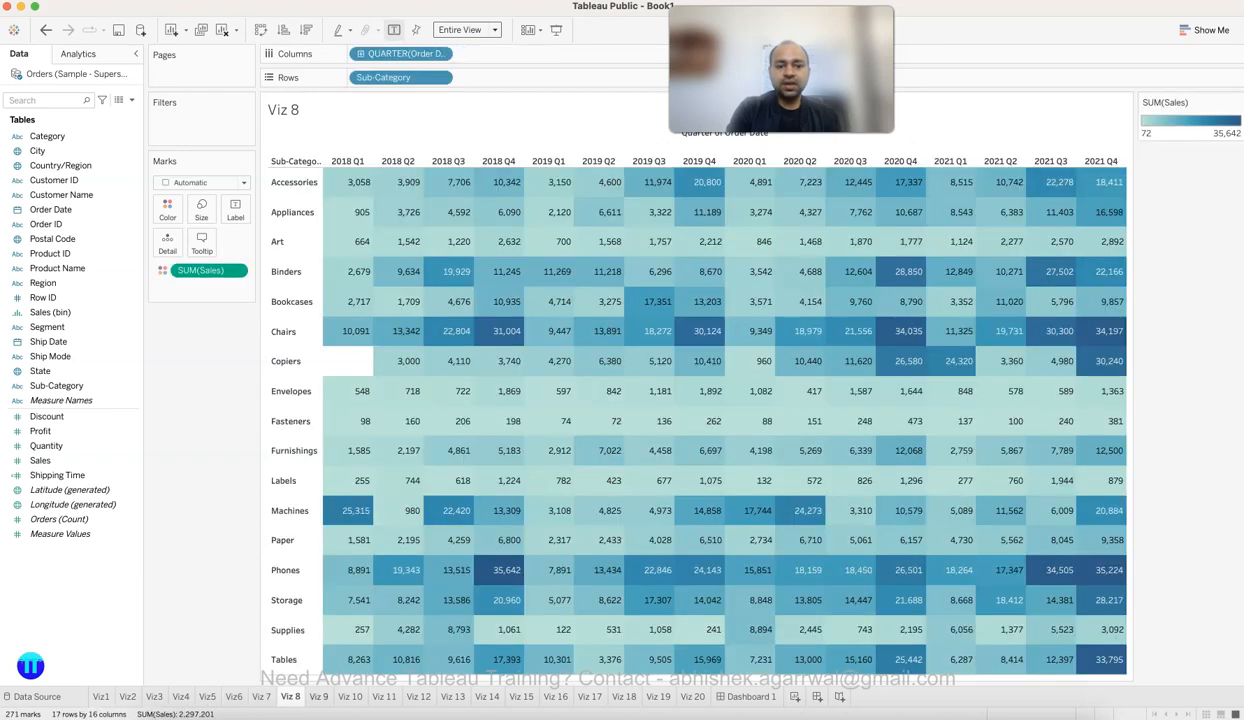
pyautogui.click(319, 697)
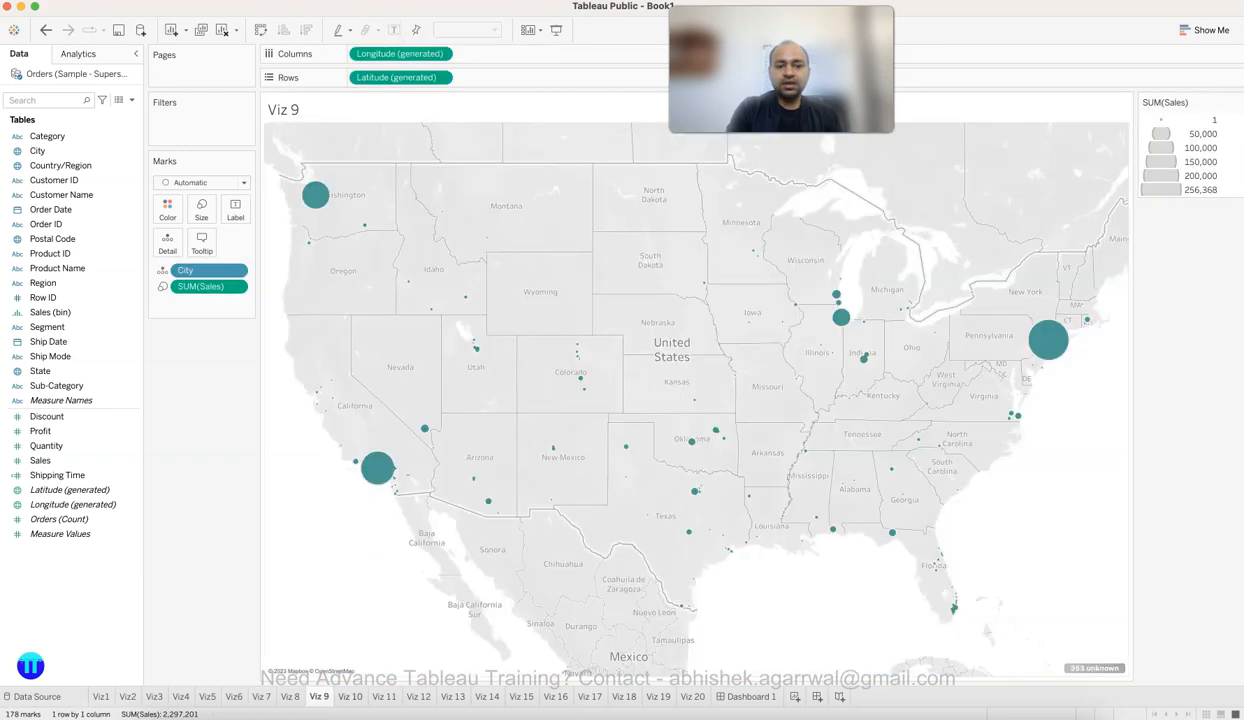
pyautogui.click(350, 697)
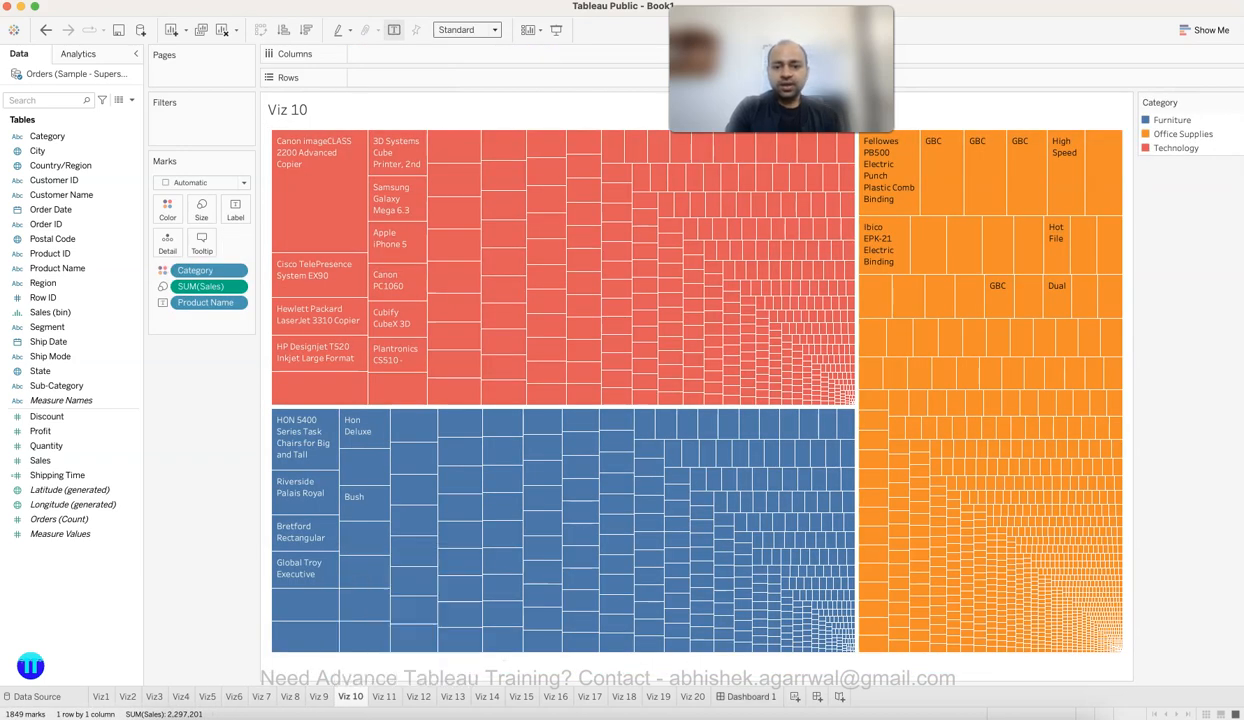
pyautogui.click(750, 697)
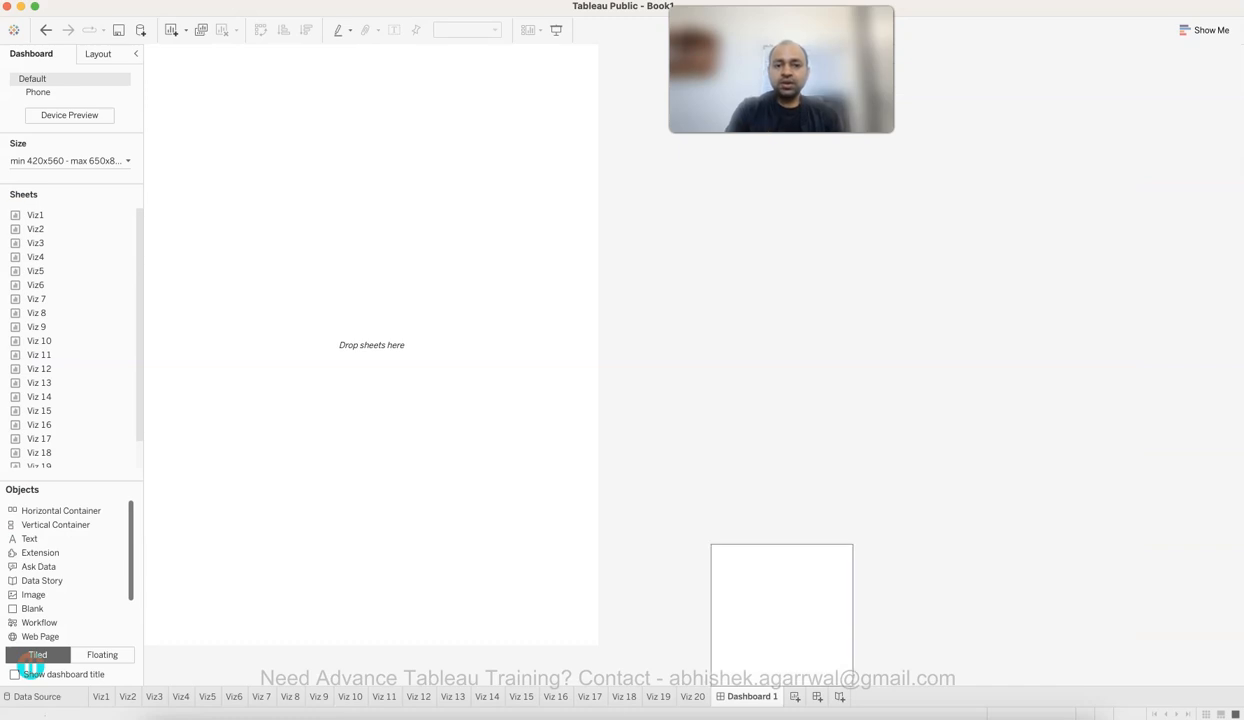
# Step: Try placing the Viz2 sheet on the dashboard, and set the placement of new objects to Floating
pyautogui.moveTo(35, 229); pyautogui.dragTo(222, 300)
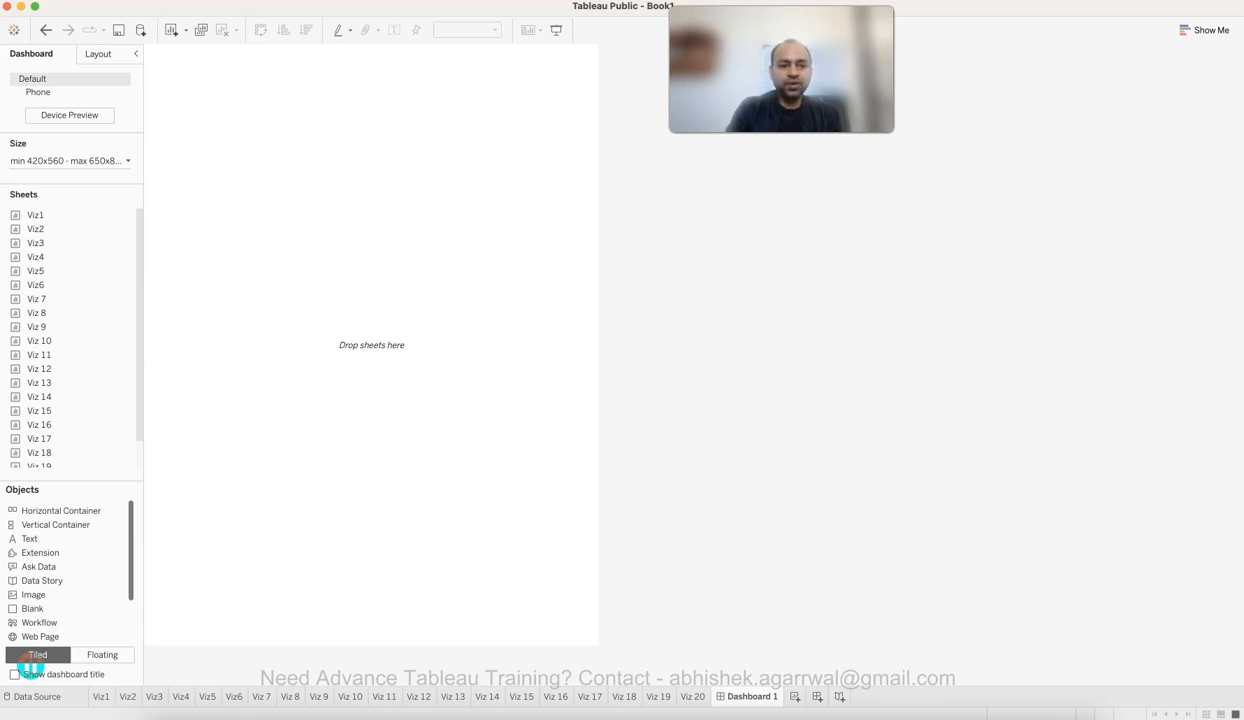
pyautogui.click(102, 654)
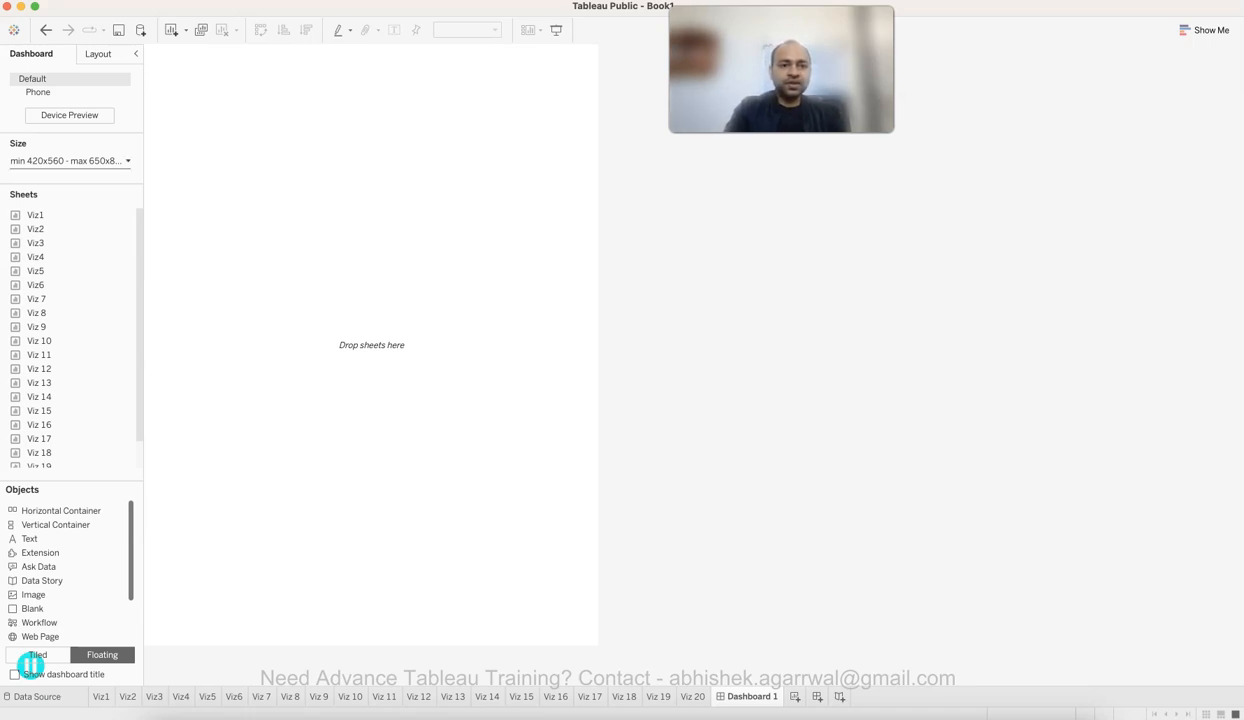
# Step: Set the minimum width of the dashboard's size range to 1200 px, trying 720 px first
pyautogui.click(72, 161)
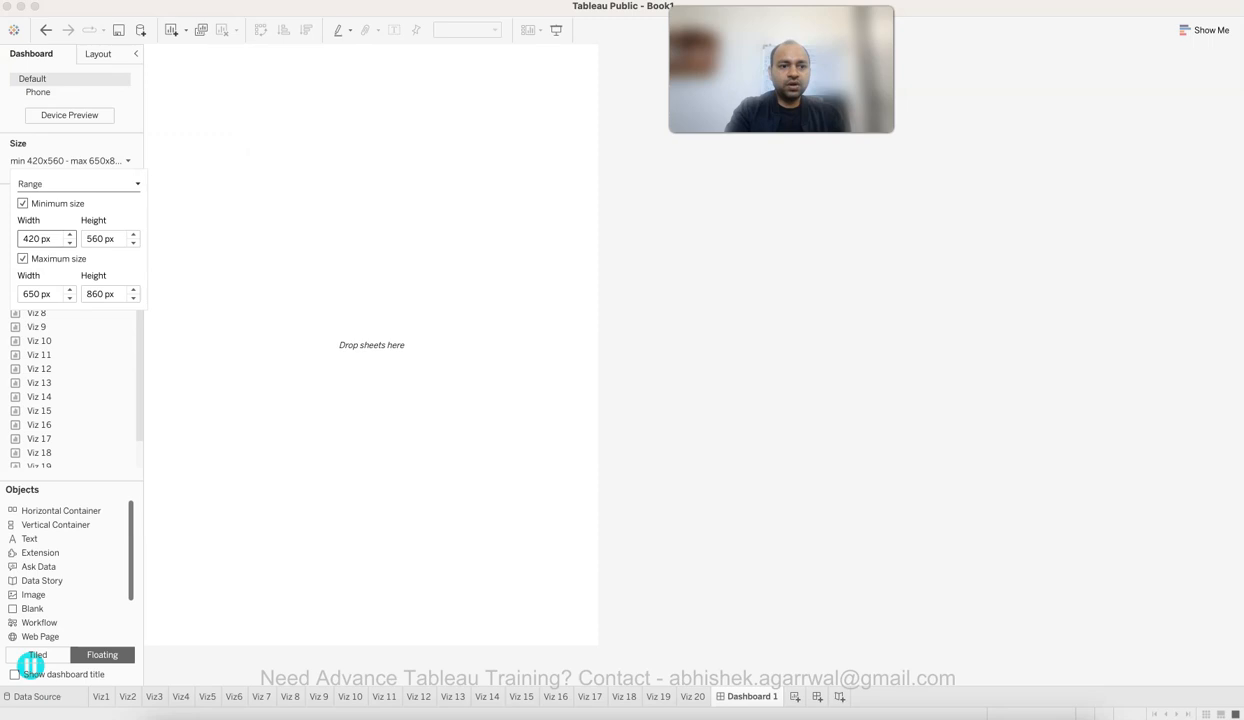
pyautogui.moveTo(51, 239); pyautogui.dragTo(10, 240)
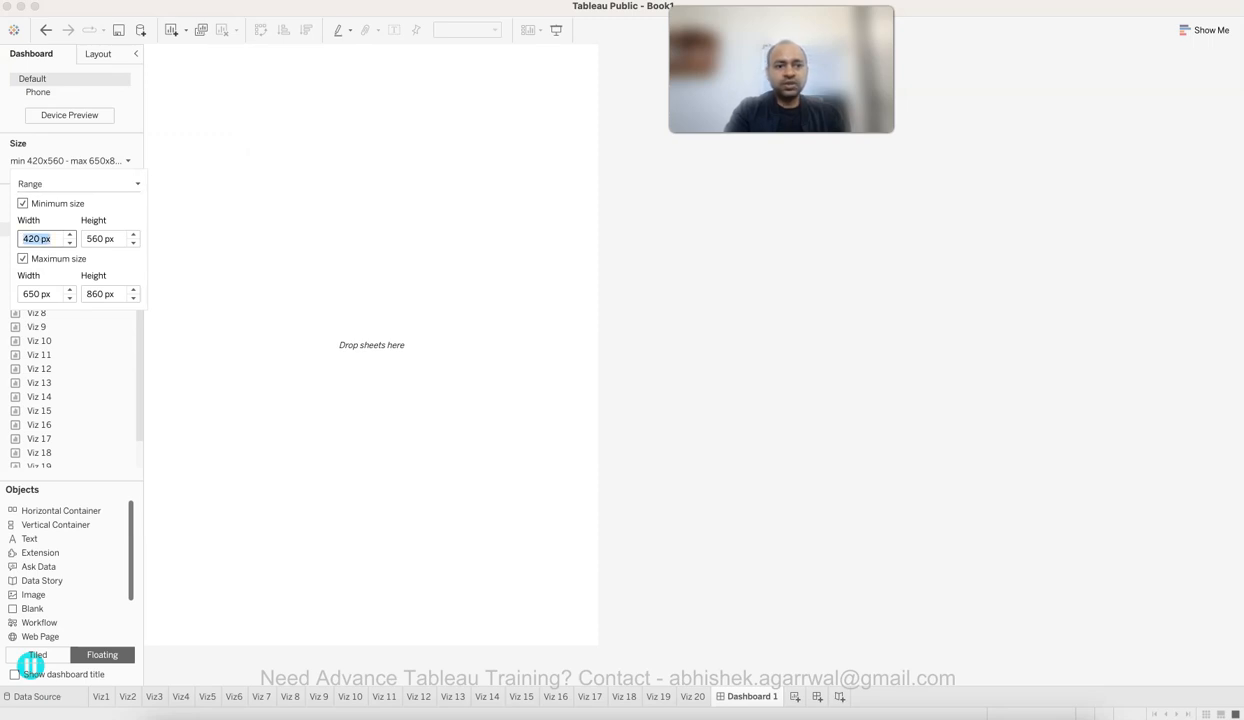
pyautogui.write('720')
pyautogui.press('Tab')
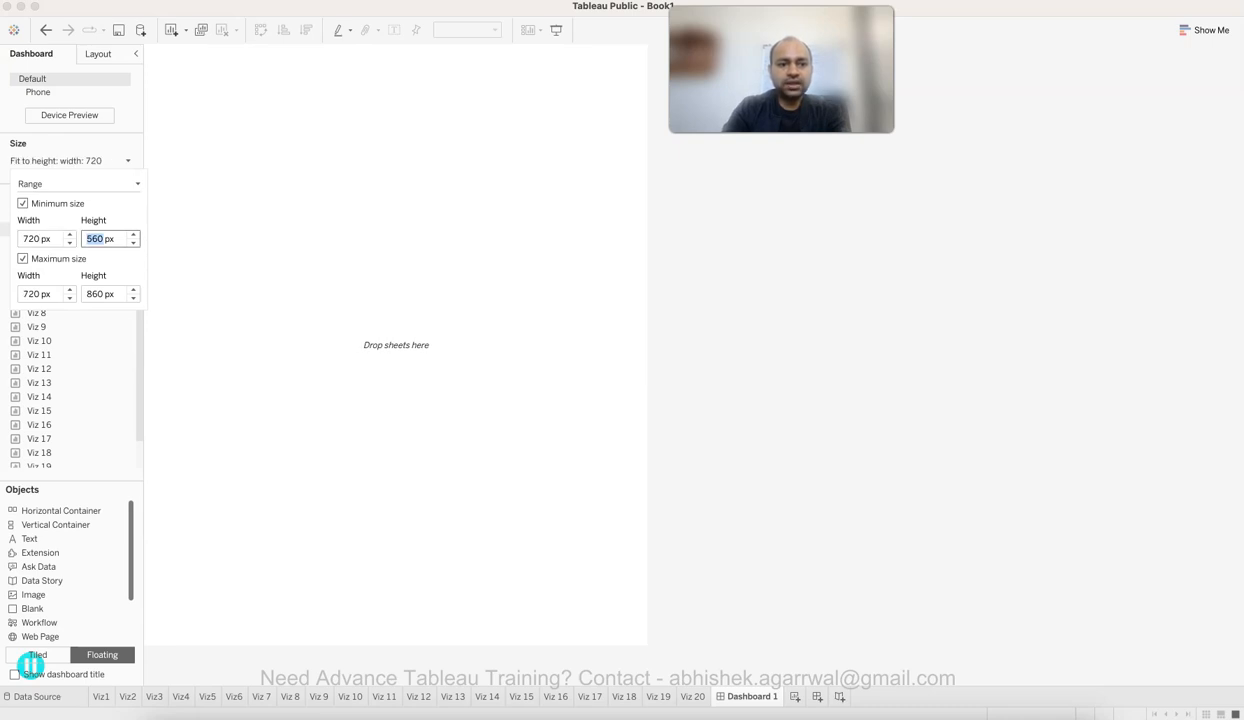
pyautogui.hotkey('shift', 'Tab')
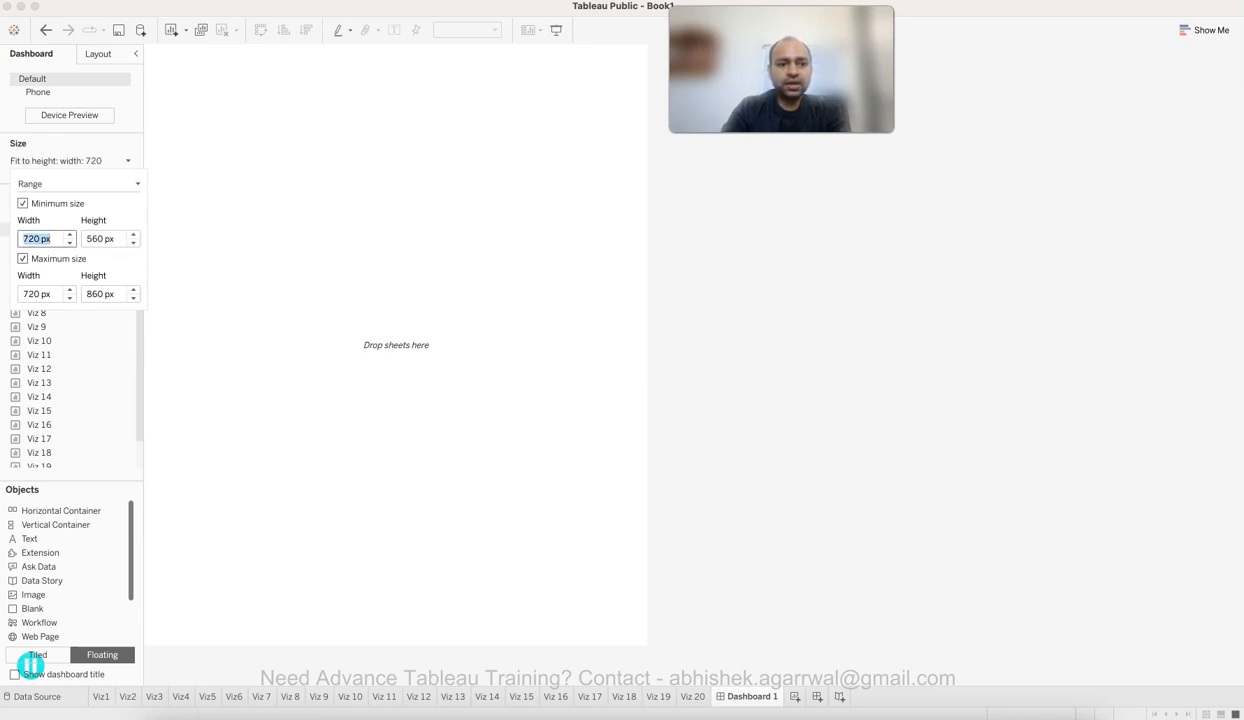
pyautogui.write('1200')
pyautogui.press('Tab')
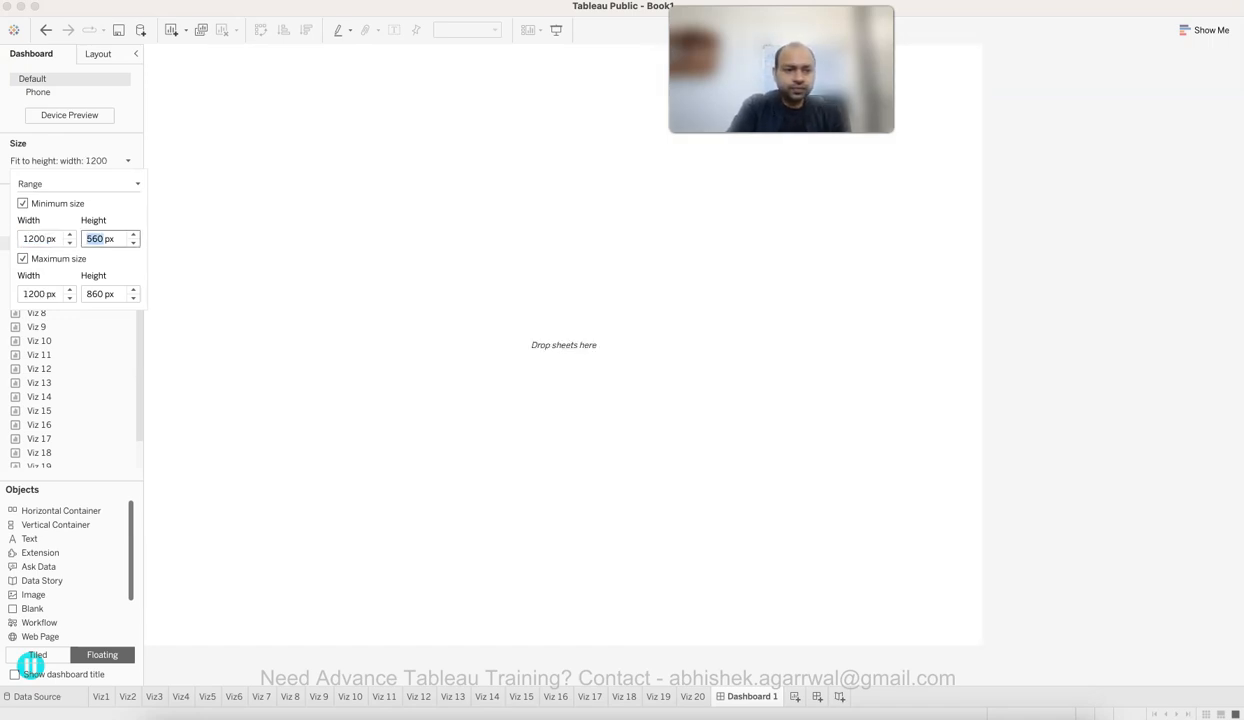
pyautogui.press('Return')
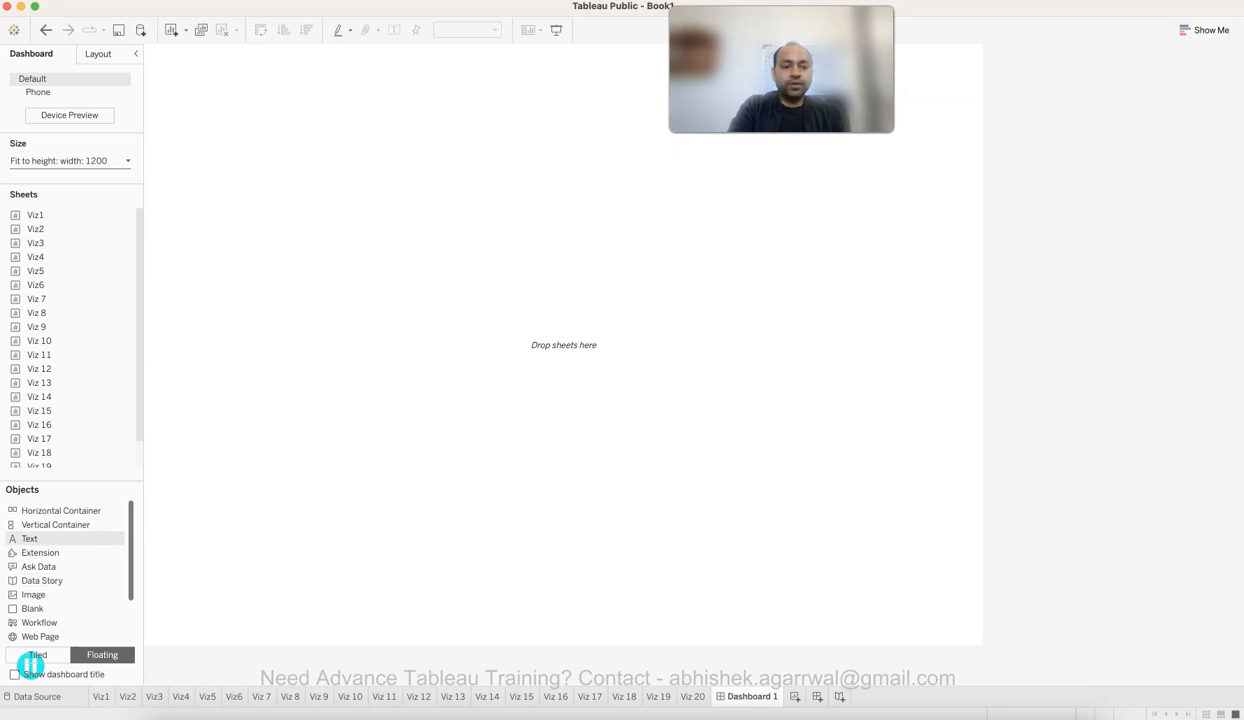
# Step: Add a floating text object to the dashboard reading "Sales Overview Dashboard"
pyautogui.moveTo(29, 538); pyautogui.dragTo(380, 190)
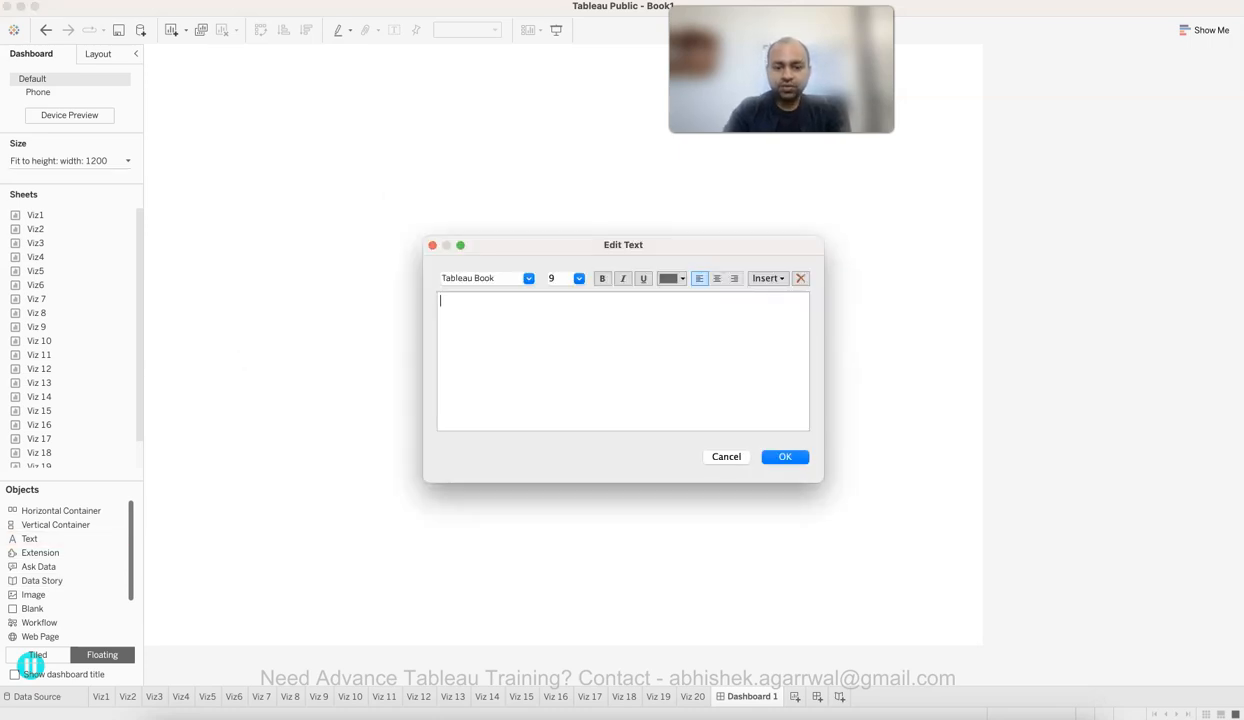
pyautogui.write('Sales D')
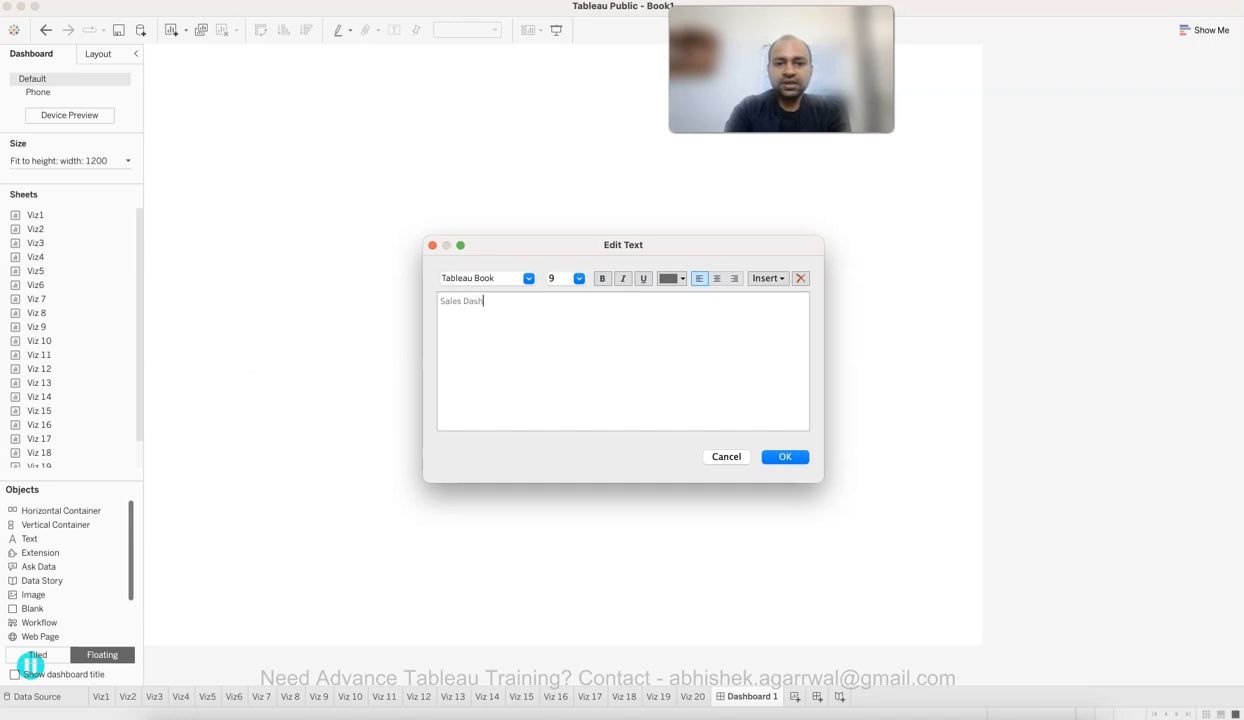
pyautogui.press('BackSpace')
pyautogui.write('Over')
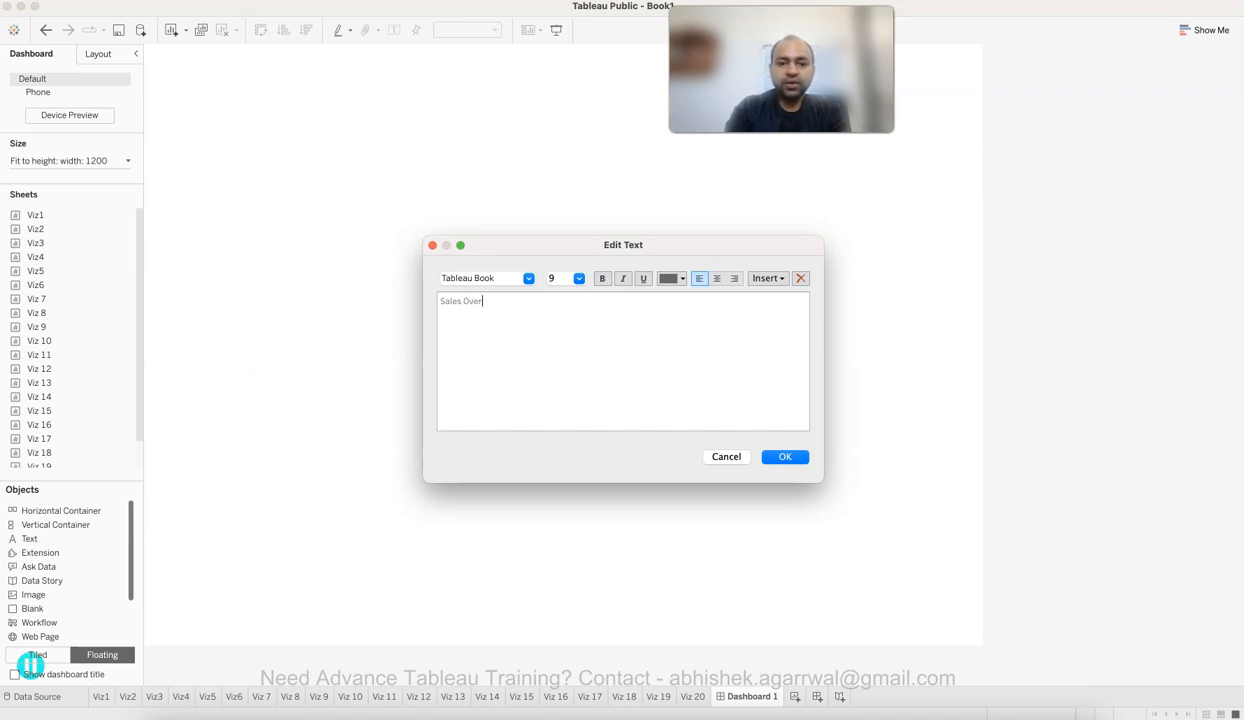
pyautogui.write('view Dashboard')
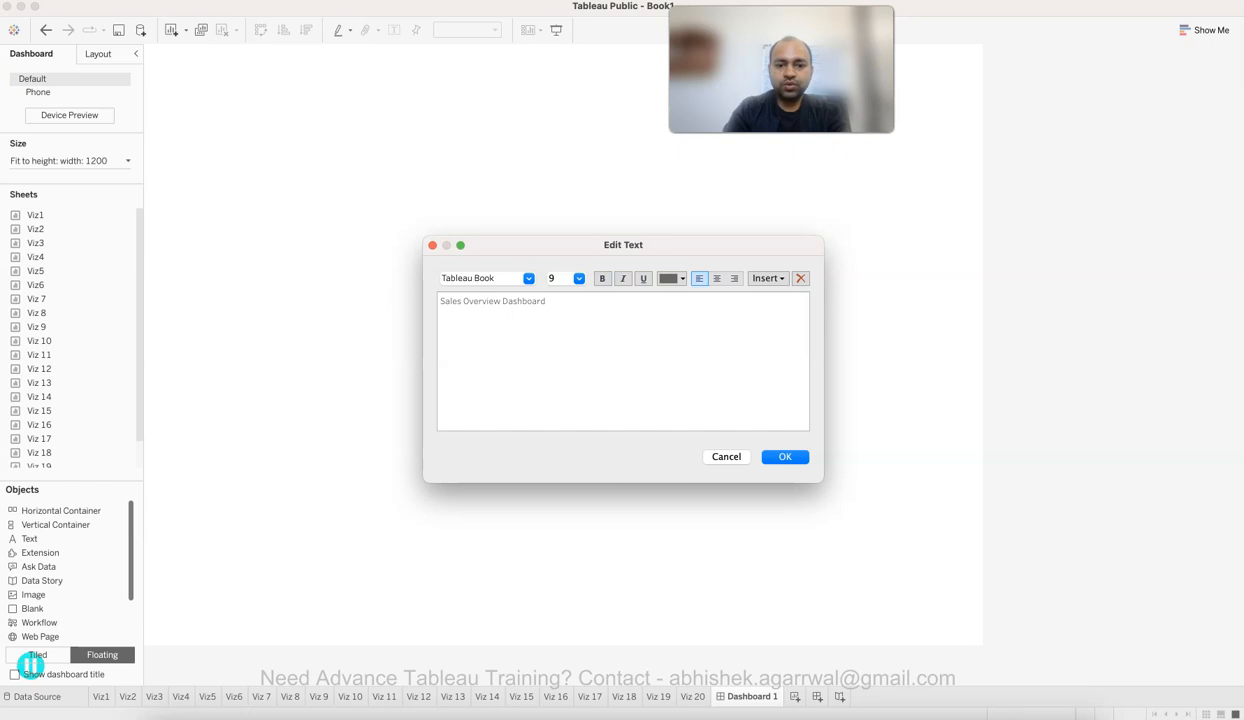
# Step: Format the Sales Overview Dashboard text in Tableau Bold at size 28 and accept the text
pyautogui.press('super+a')
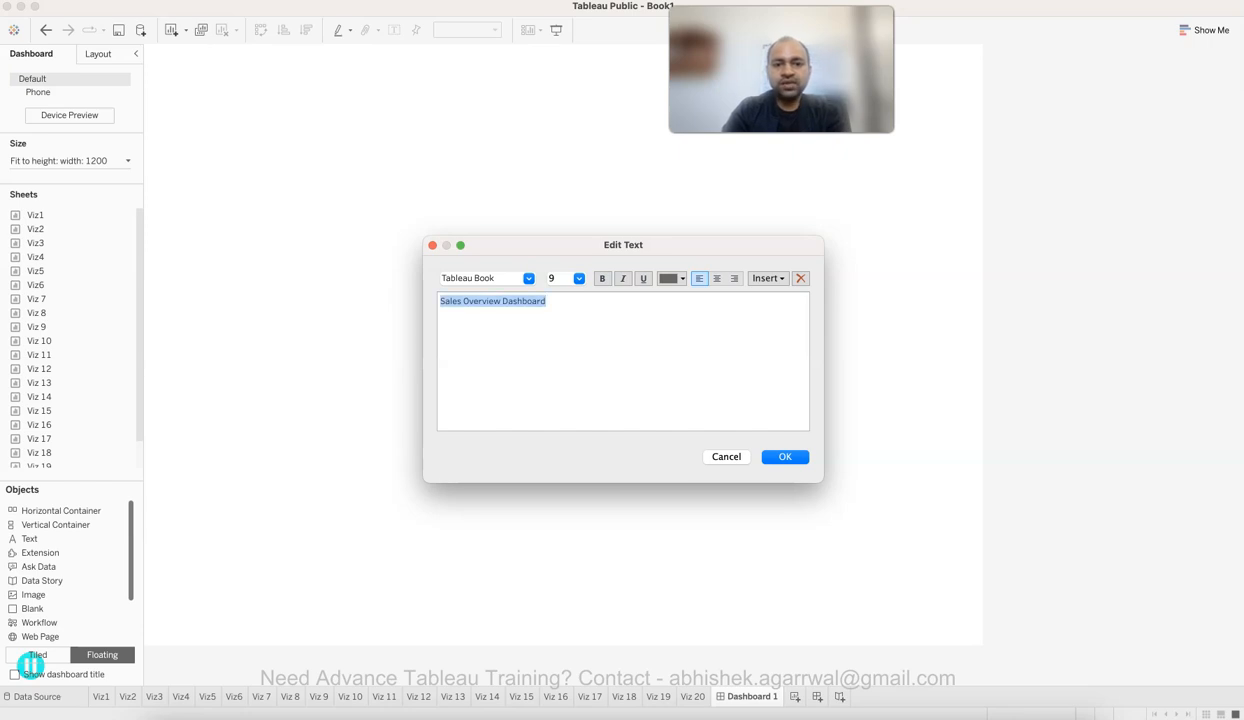
pyautogui.click(579, 278)
pyautogui.click(567, 368)
pyautogui.click(579, 278)
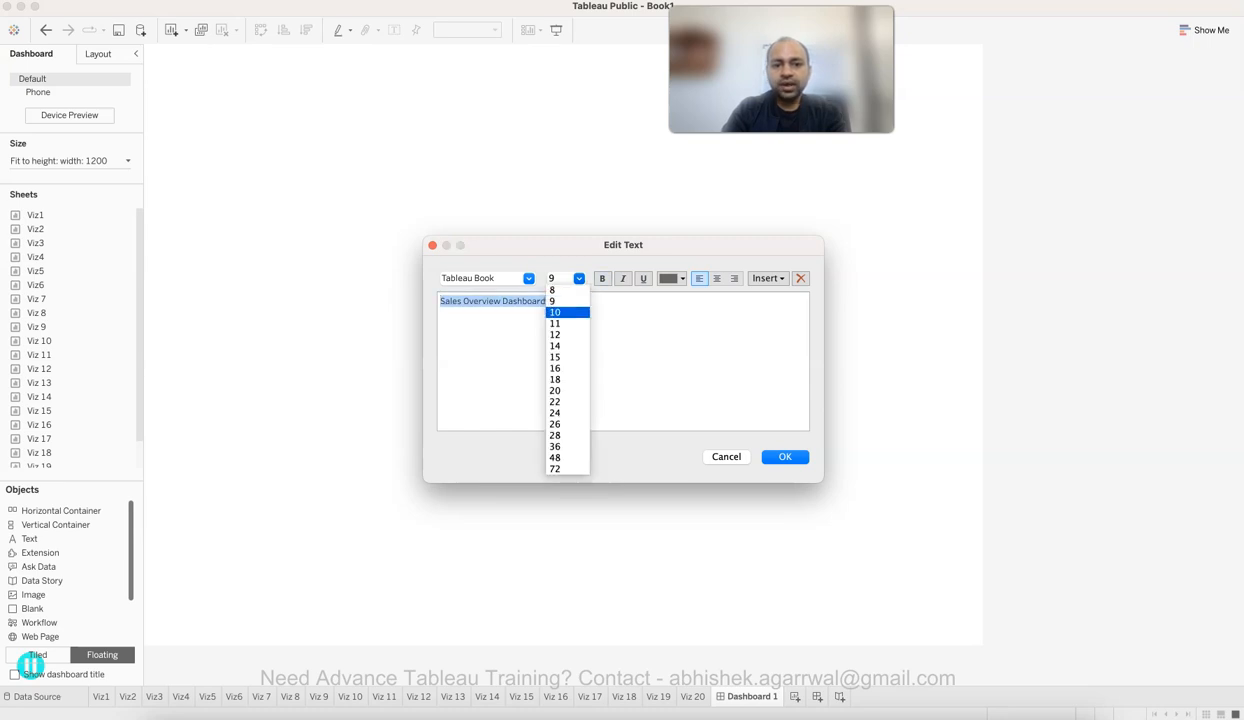
pyautogui.click(566, 435)
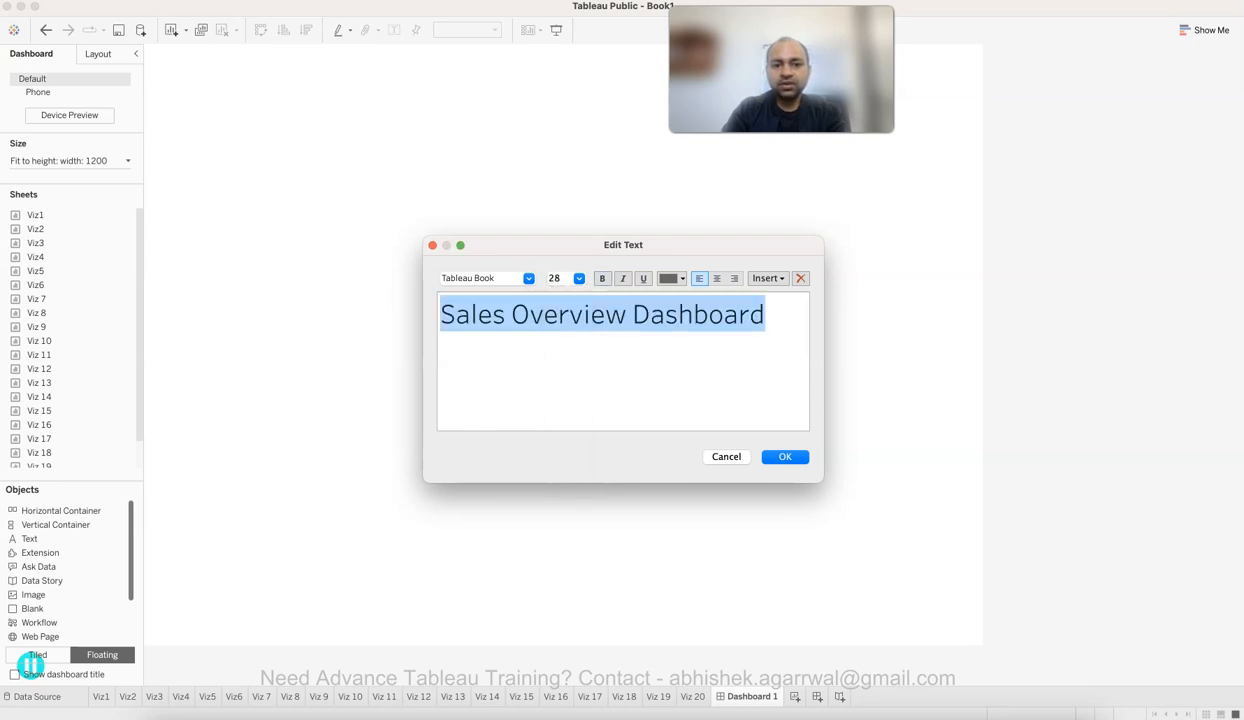
pyautogui.click(528, 278)
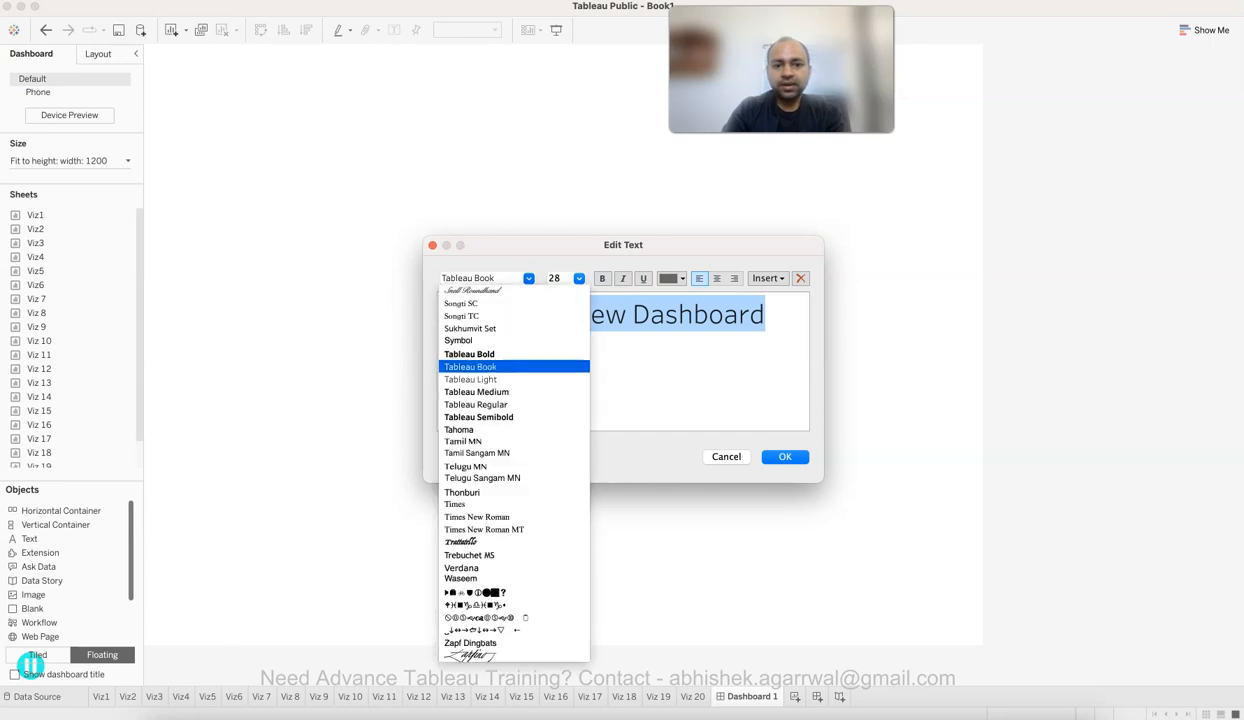
pyautogui.click(475, 352)
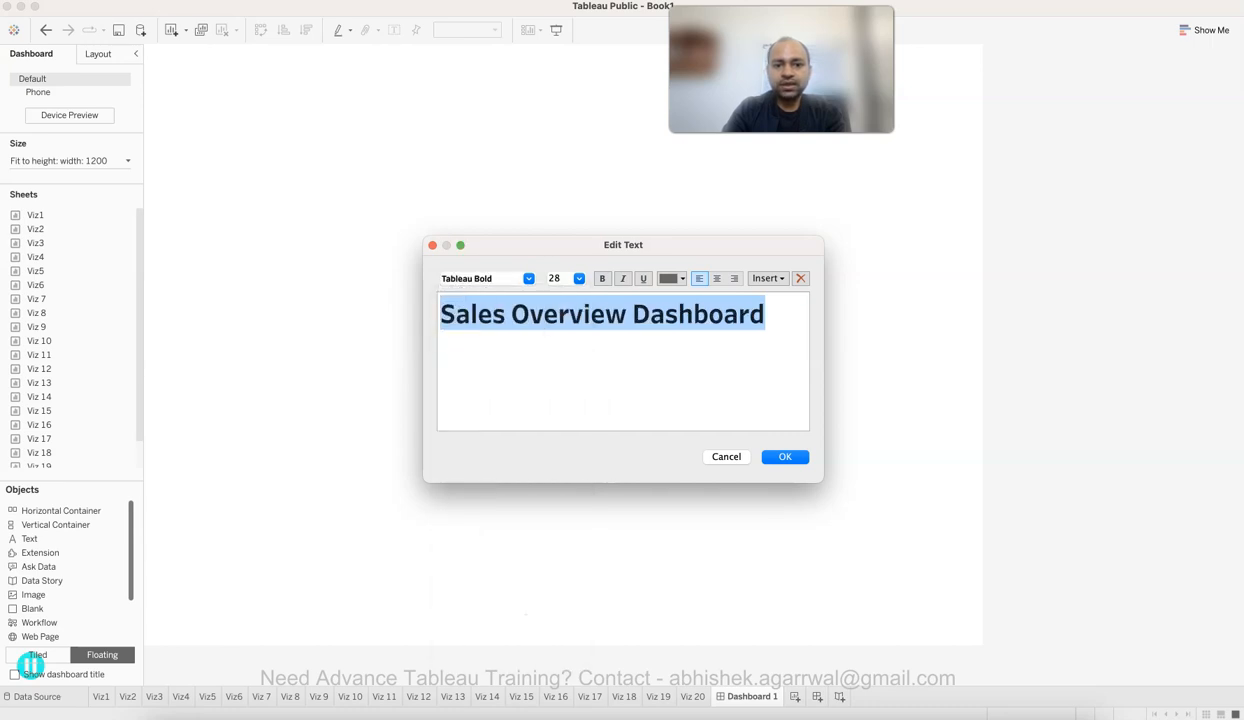
pyautogui.click(785, 457)
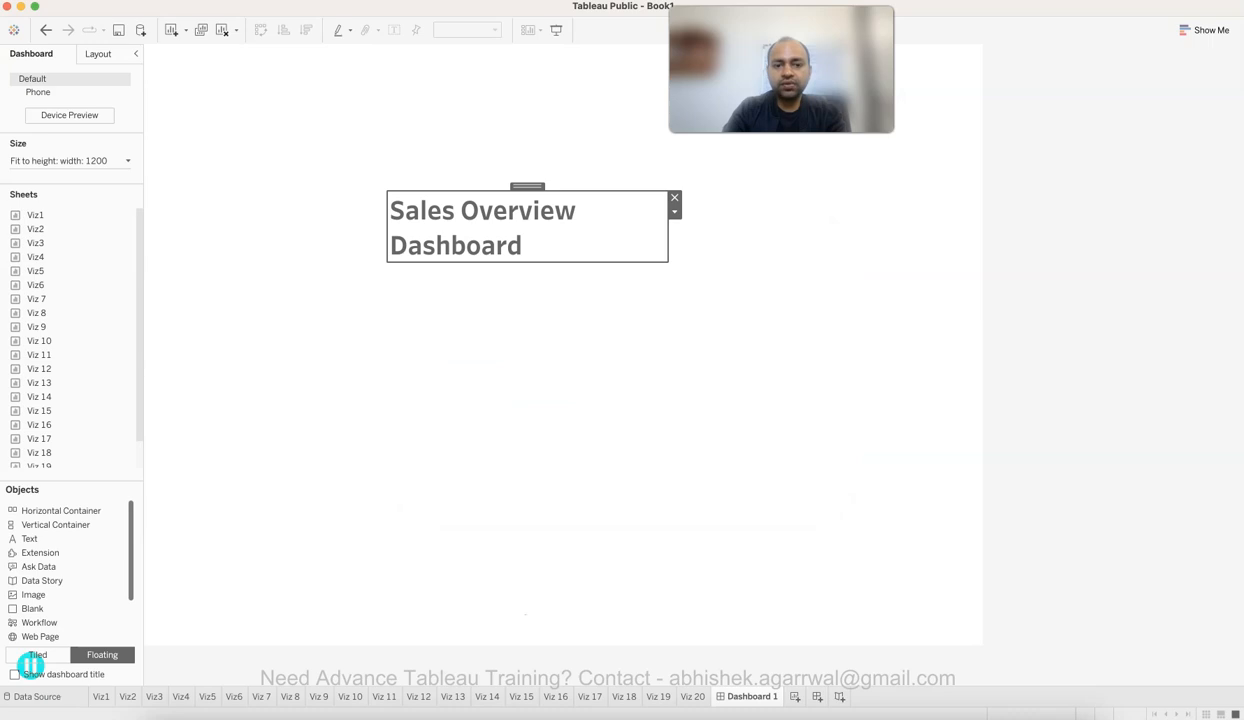
# Step: Widen the heading text object so it fits on one line and move it to the dashboard's upper-left corner
pyautogui.moveTo(668, 228); pyautogui.dragTo(873, 228)
pyautogui.moveTo(630, 187); pyautogui.dragTo(394, 48)
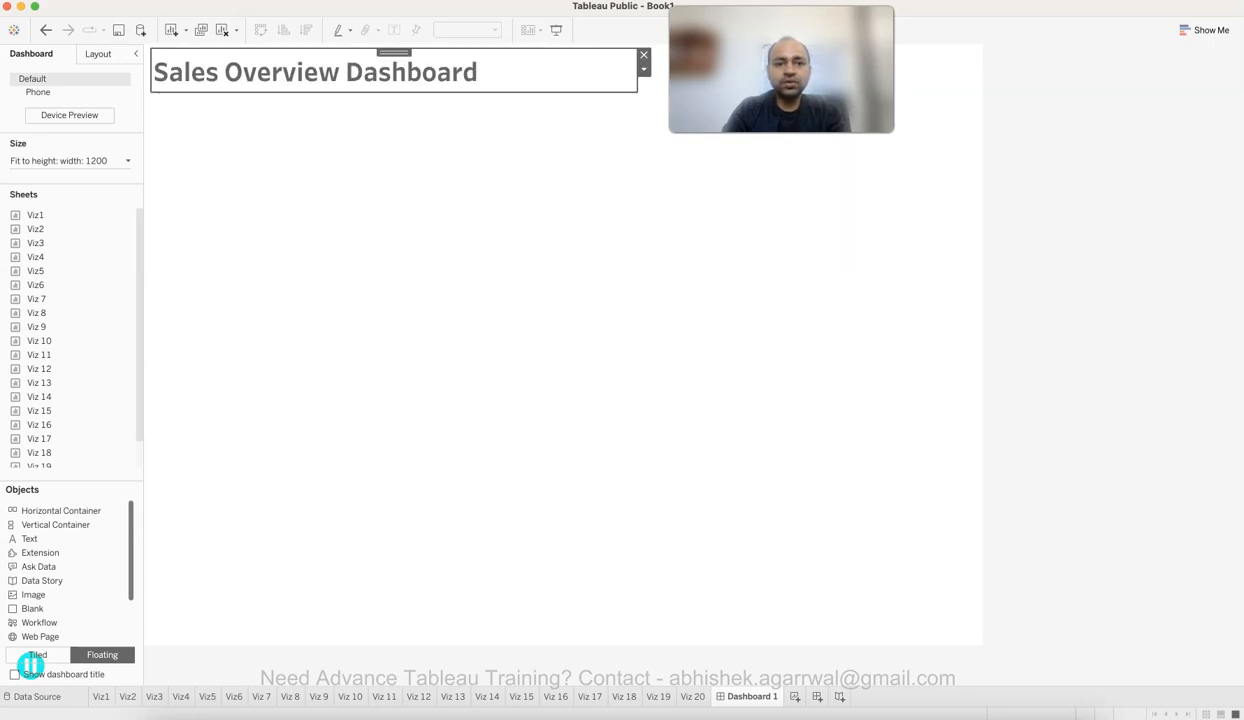
pyautogui.press('Escape')
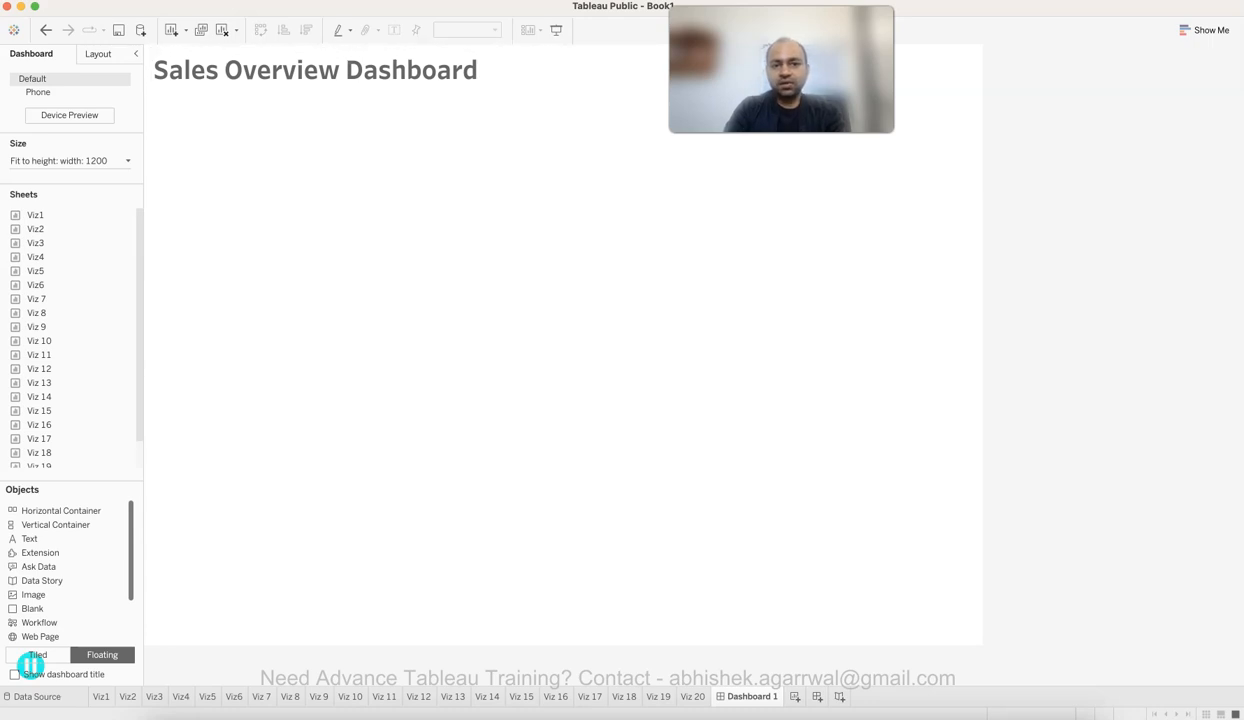
# Step: Try light grey and light orange background shading on the dashboard heading, and reset its background to None
pyautogui.click(394, 70)
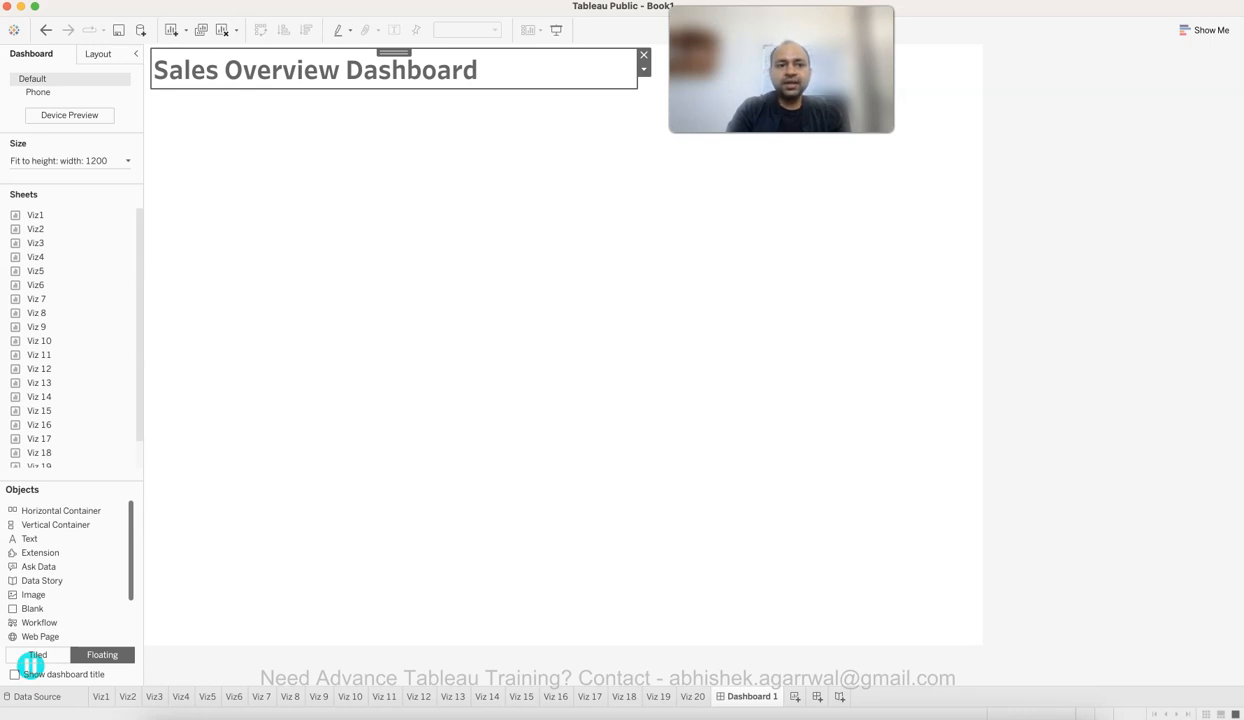
pyautogui.click(98, 53)
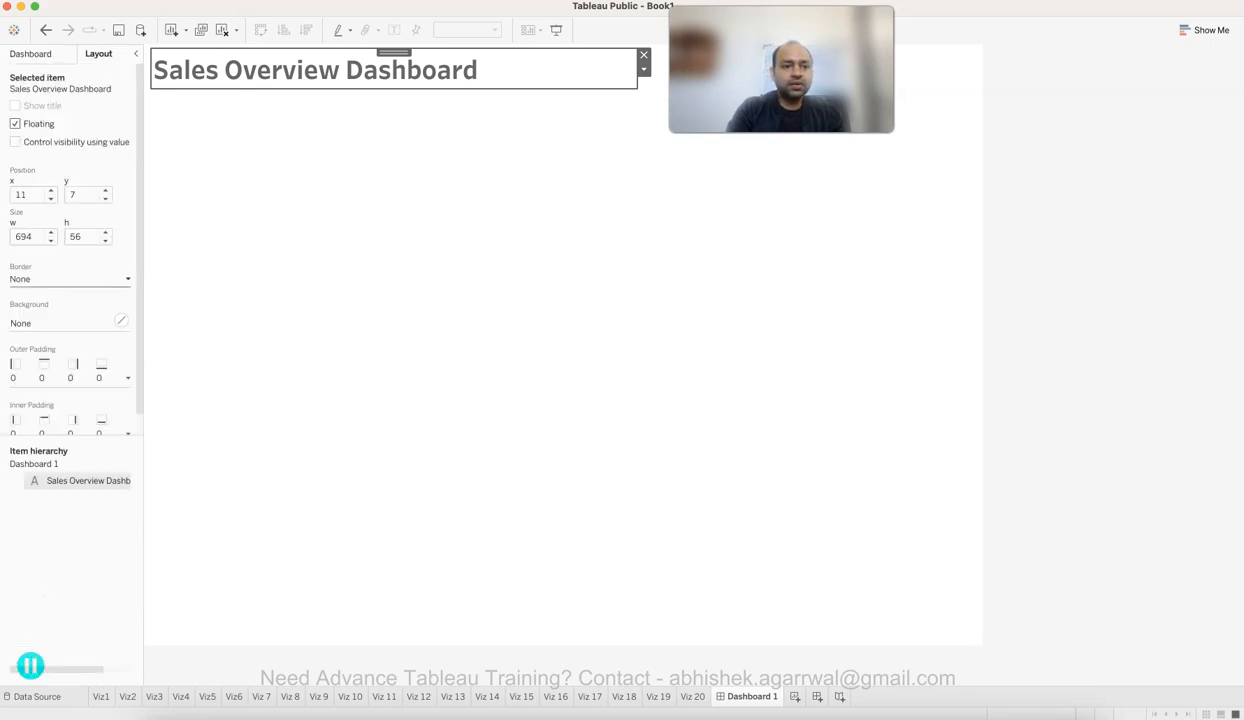
pyautogui.click(121, 320)
pyautogui.write('100')
pyautogui.press('Return')
pyautogui.click(420, 300)
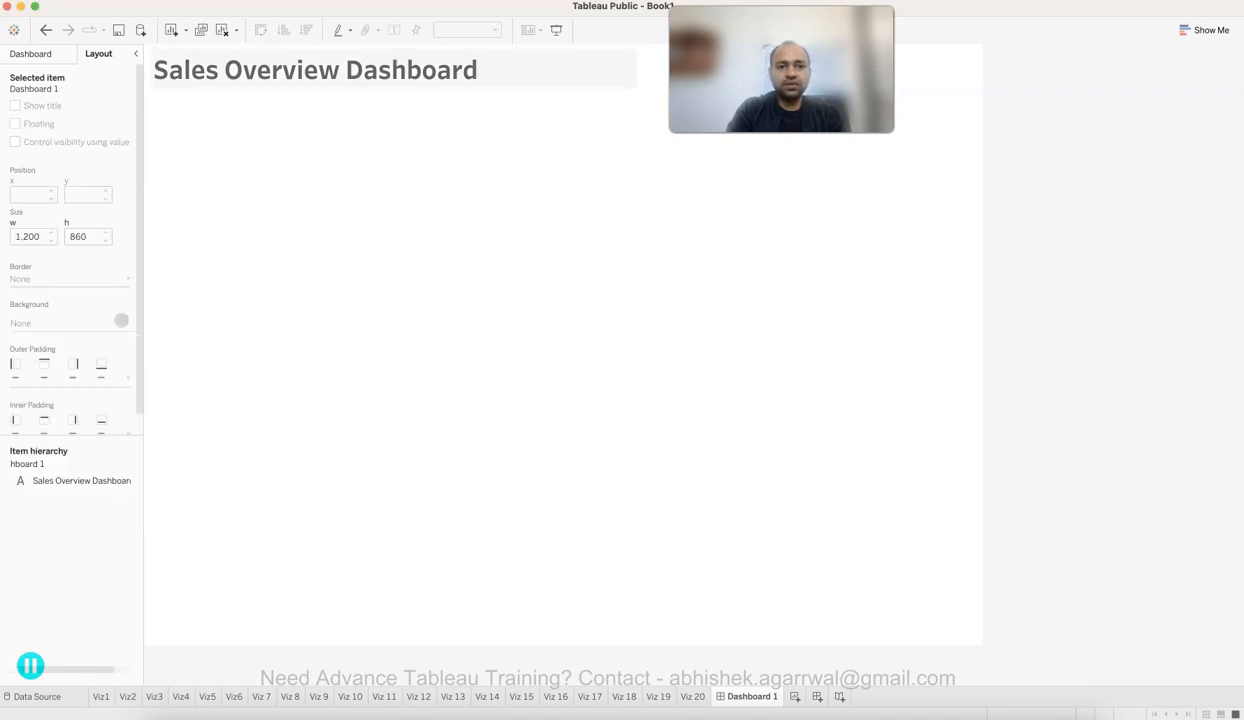
pyautogui.click(394, 70)
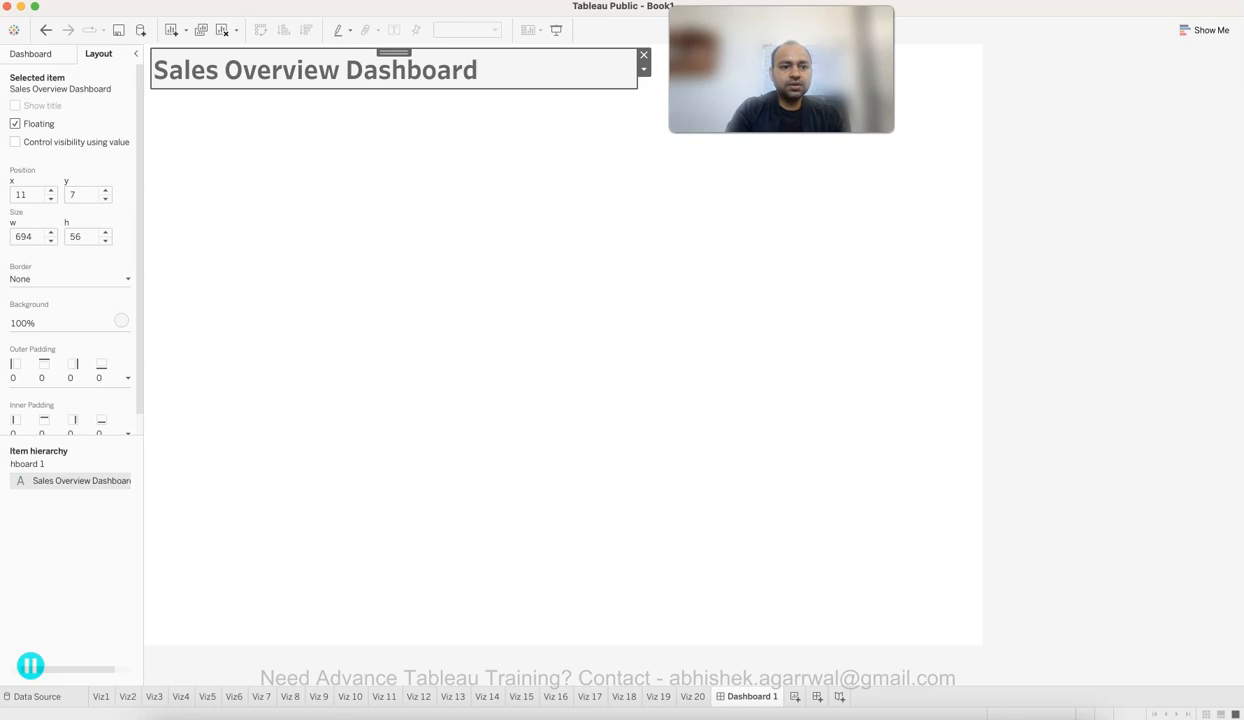
pyautogui.click(121, 320)
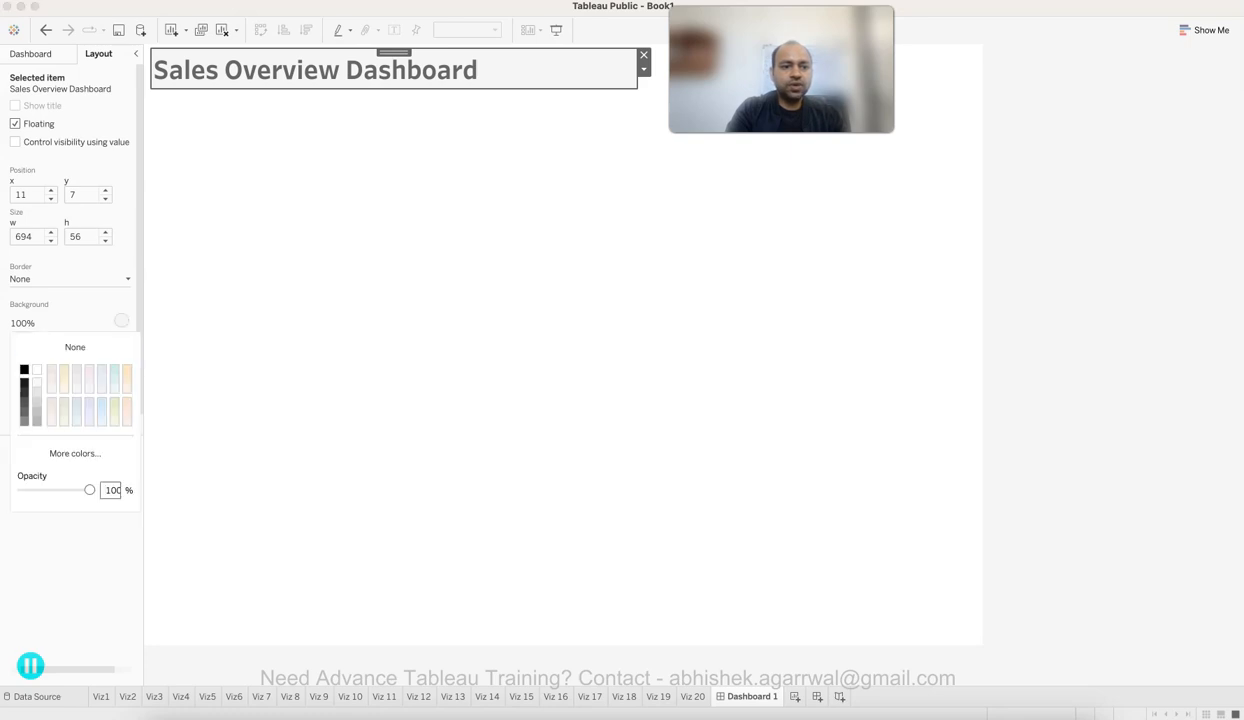
pyautogui.click(89, 371)
pyautogui.click(126, 374)
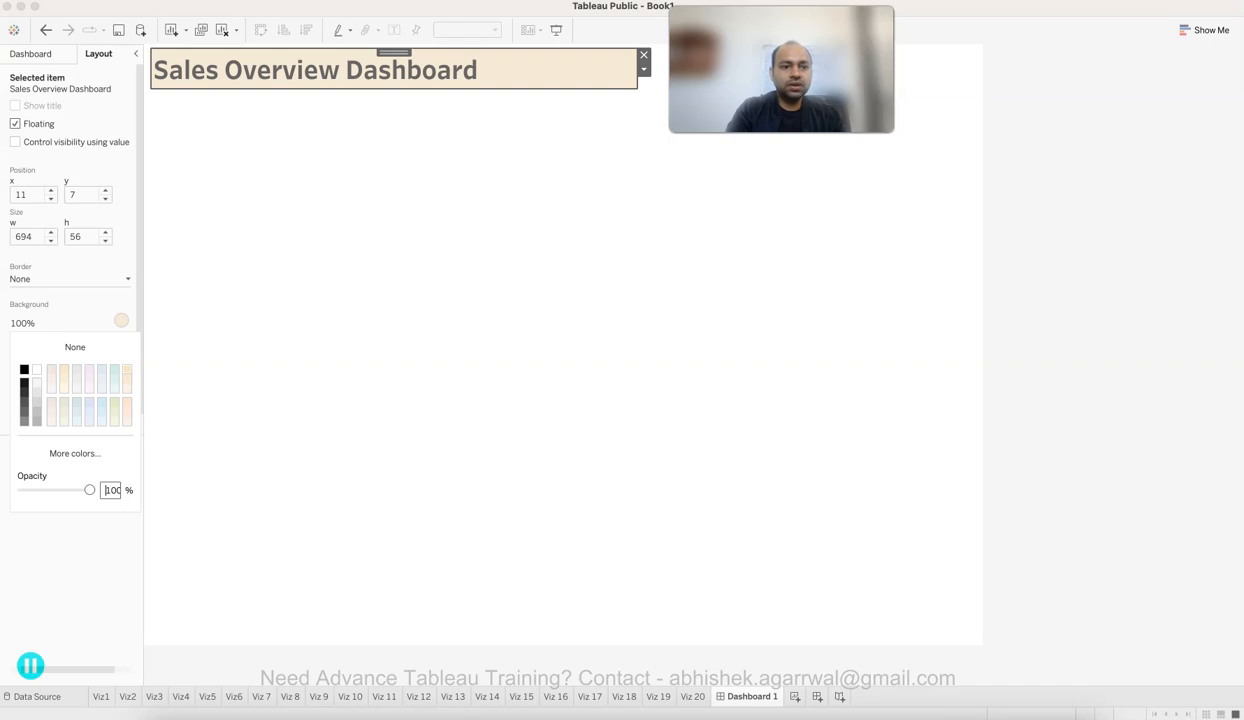
pyautogui.click(75, 347)
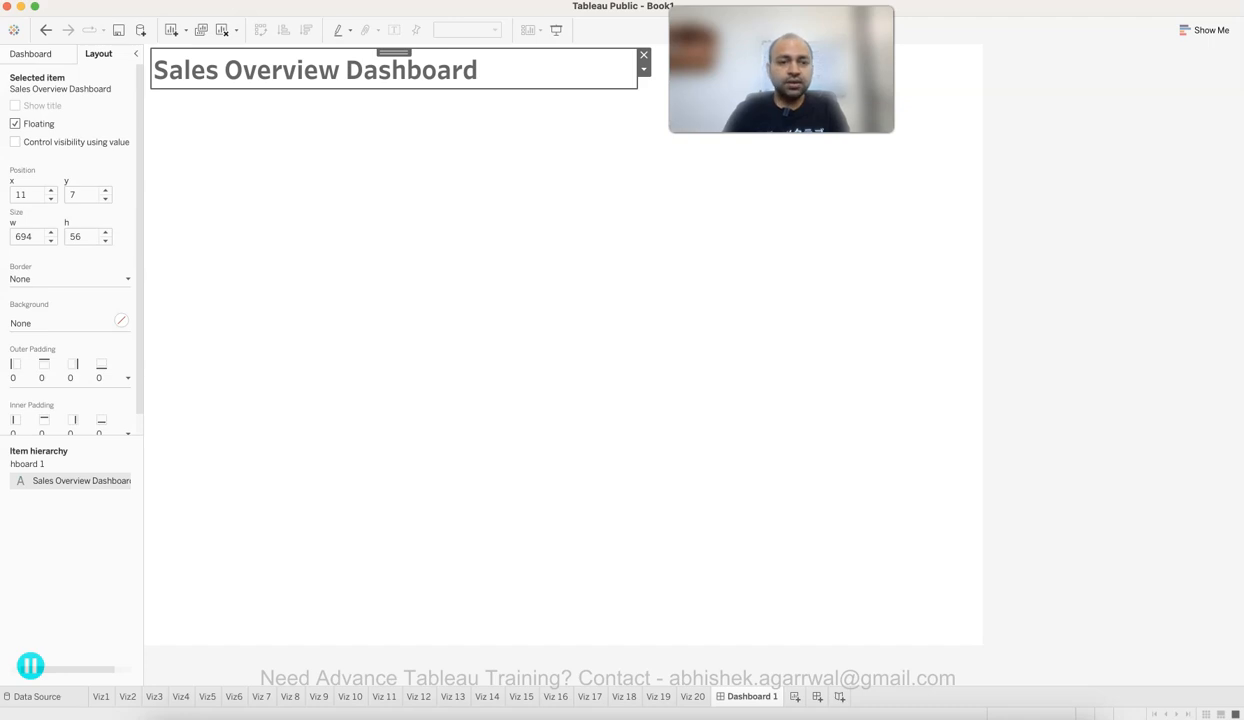
# Step: Place the Viz3 sheet on the dashboard, enlarge it, and align it directly beneath the Sales Overview Dashboard heading
pyautogui.click(31, 54)
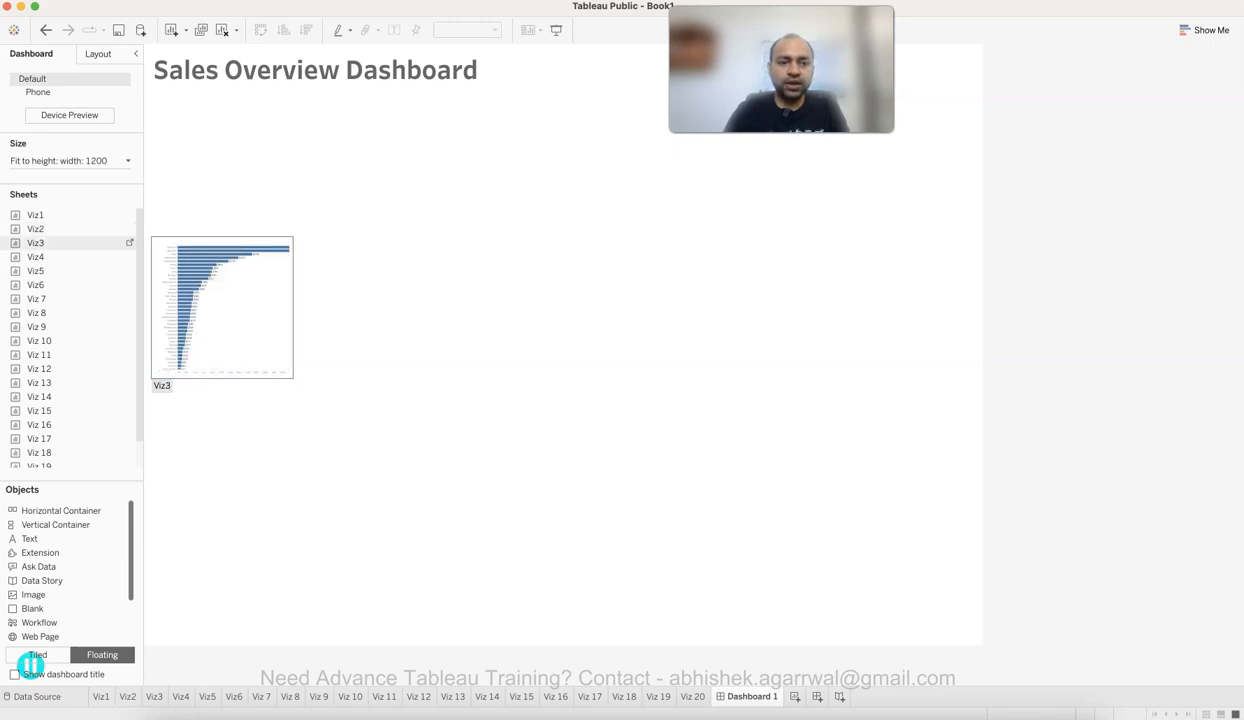
pyautogui.moveTo(35, 243); pyautogui.dragTo(370, 300)
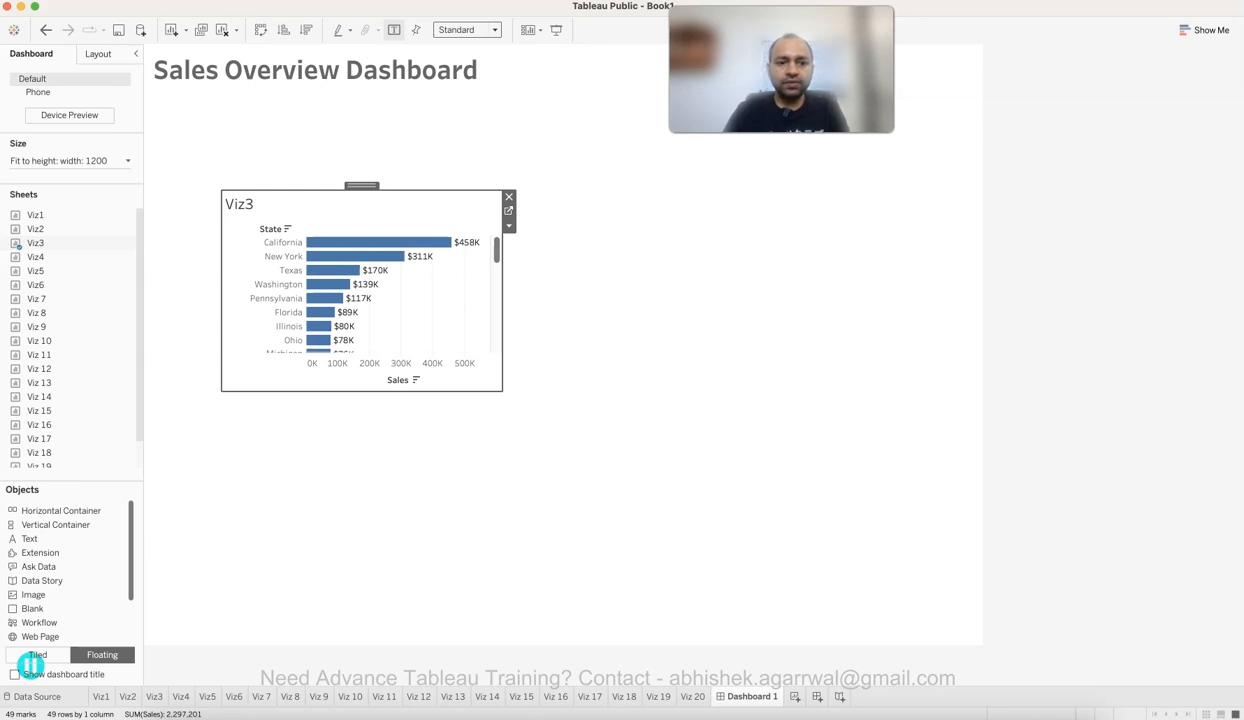
pyautogui.moveTo(502, 390); pyautogui.dragTo(717, 549)
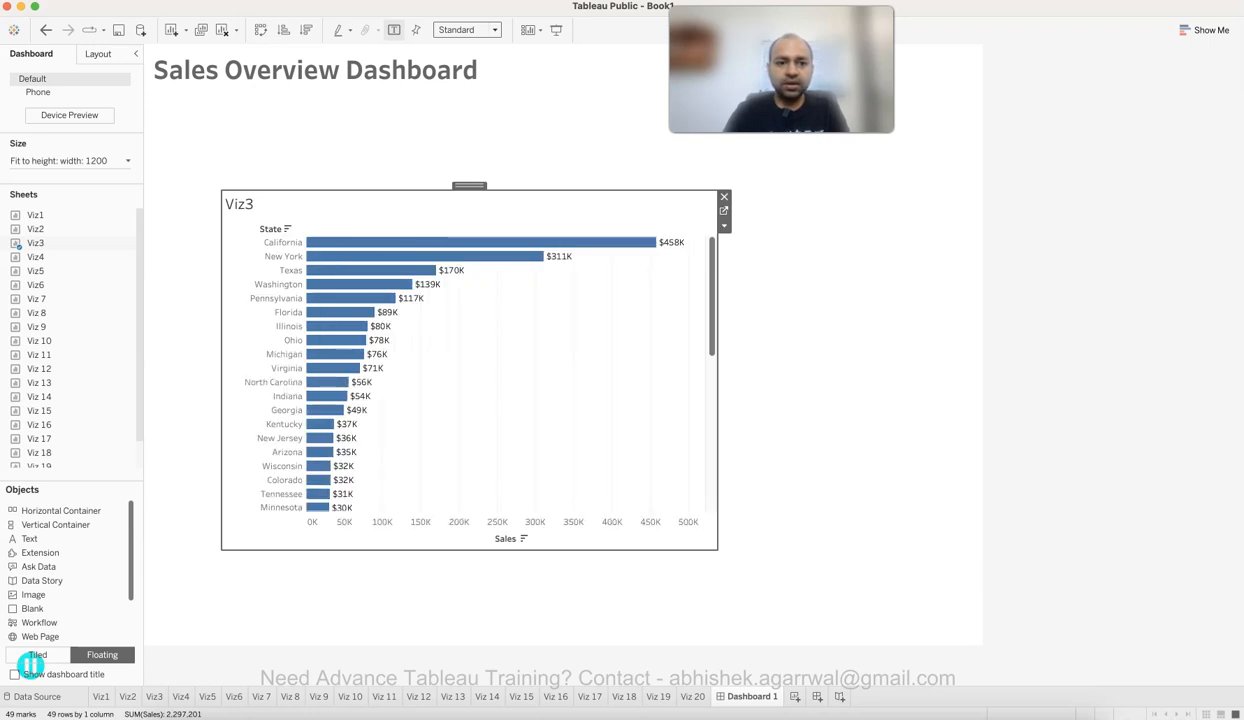
pyautogui.moveTo(469, 185); pyautogui.dragTo(401, 103)
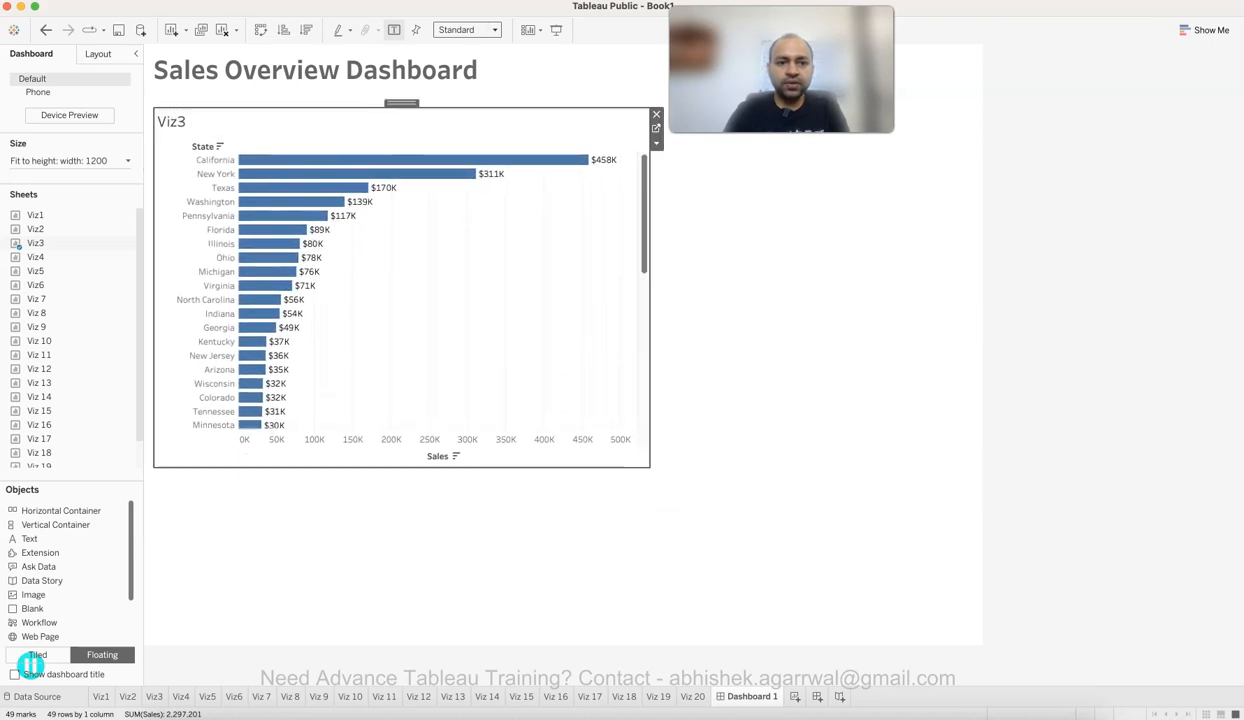
# Step: Replace the Viz3 chart's sheet-name title with "Sales by State"
pyautogui.doubleClick(171, 121)
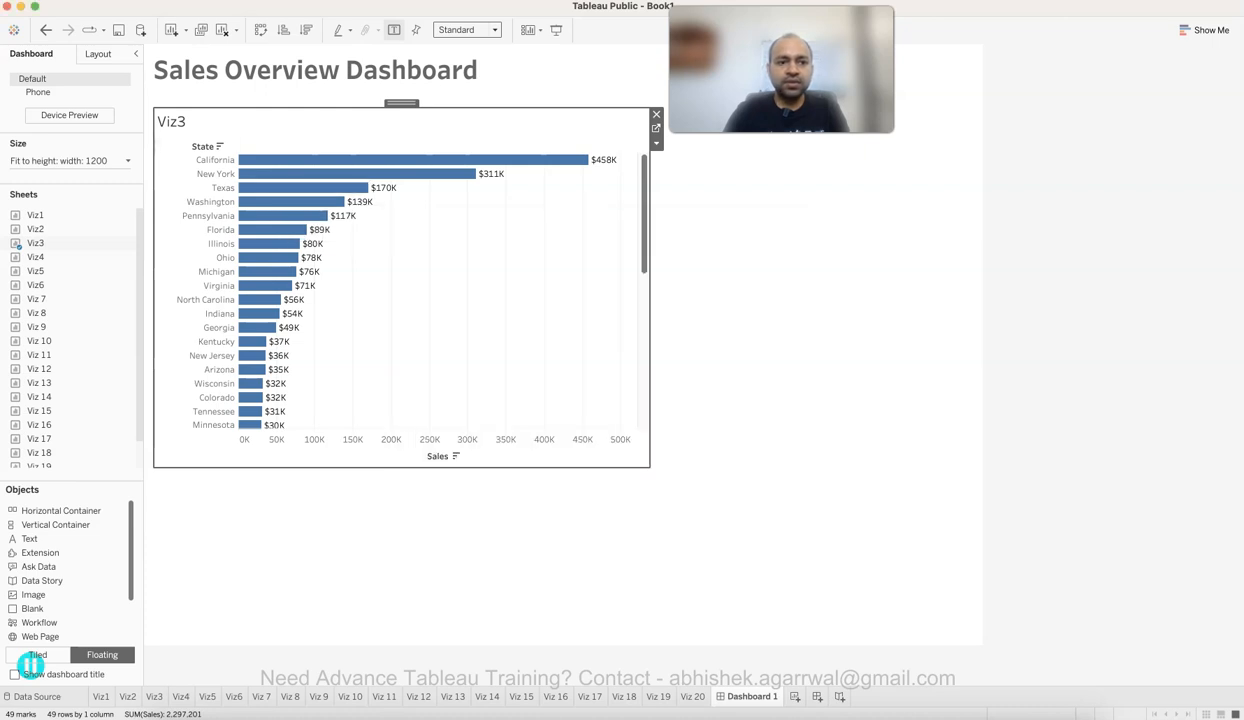
pyautogui.doubleClick(172, 122)
pyautogui.press('super+a')
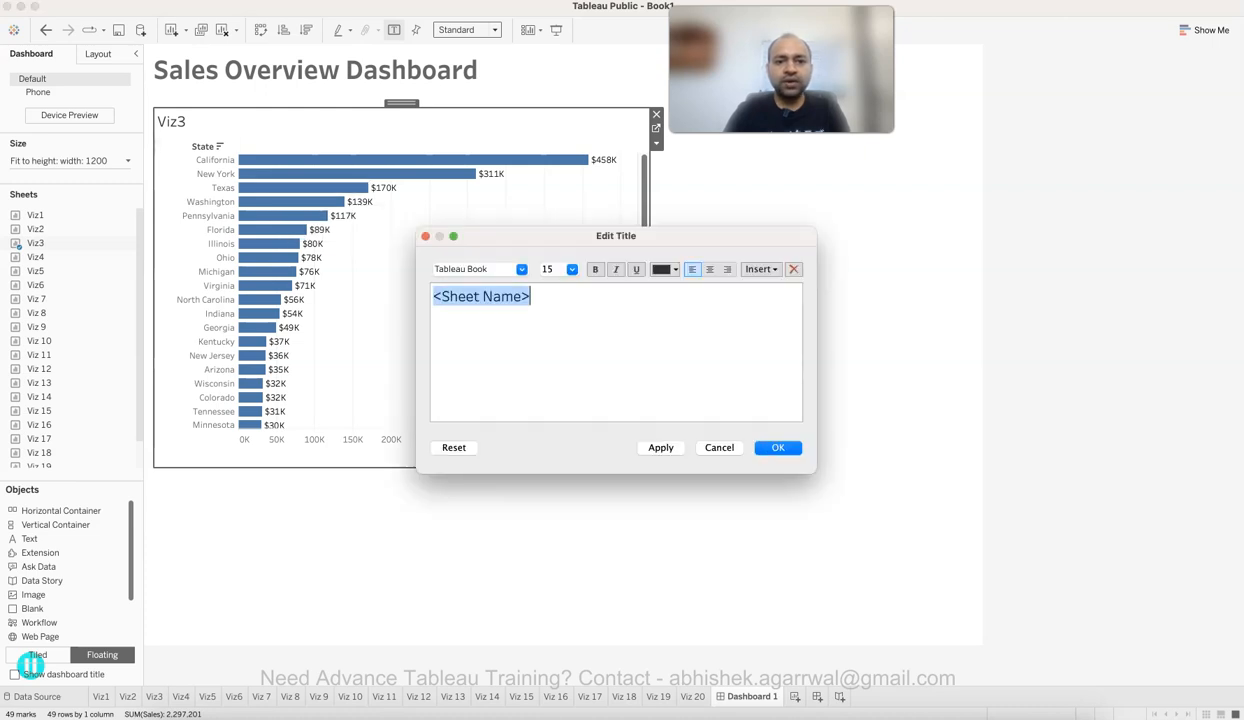
pyautogui.write('Sales')
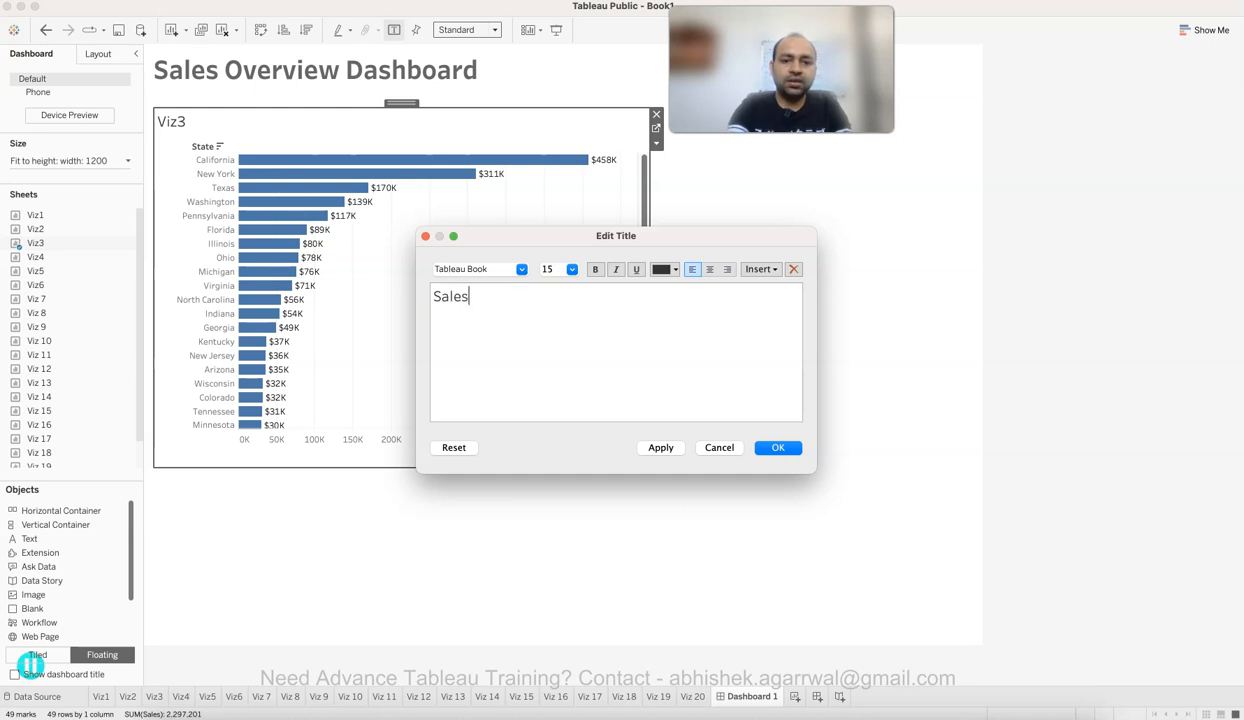
pyautogui.write(' by State')
# Step: Format the Sales by State title in Tableau Medium at size 12 and apply it
pyautogui.press('super+a')
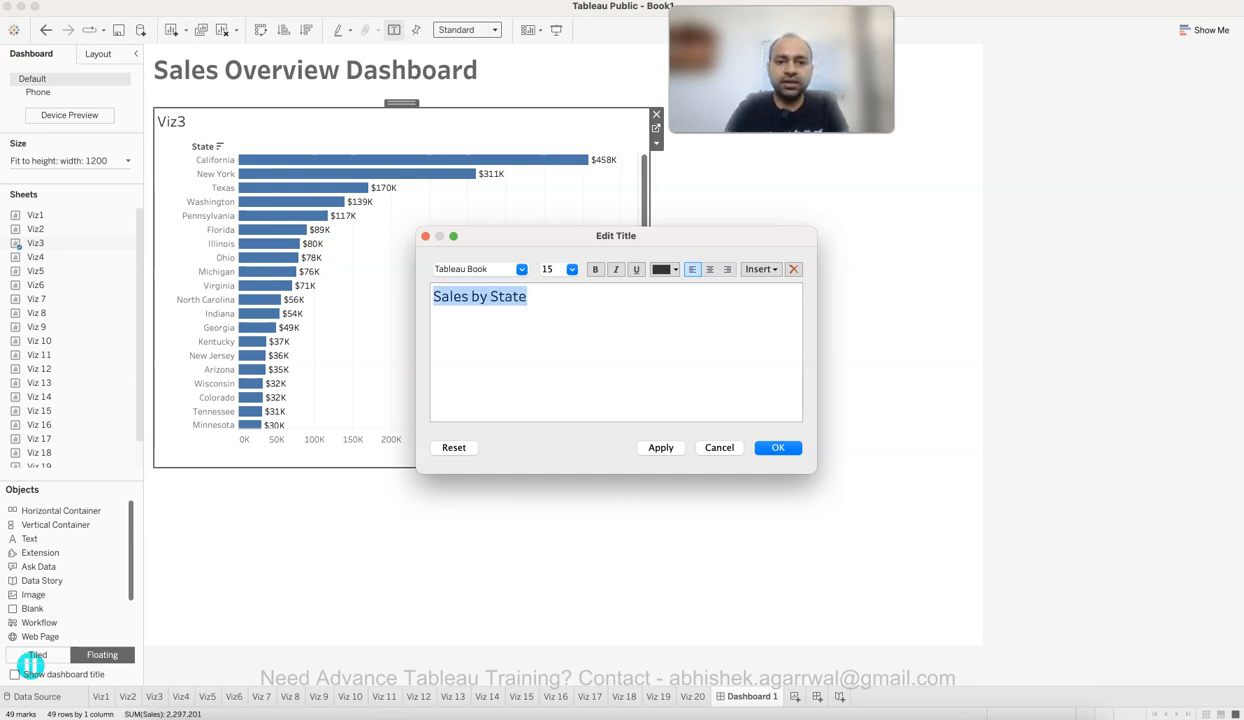
pyautogui.click(560, 269)
pyautogui.click(545, 317)
pyautogui.click(480, 269)
pyautogui.press('Down')
pyautogui.press('Down')
pyautogui.press('Return')
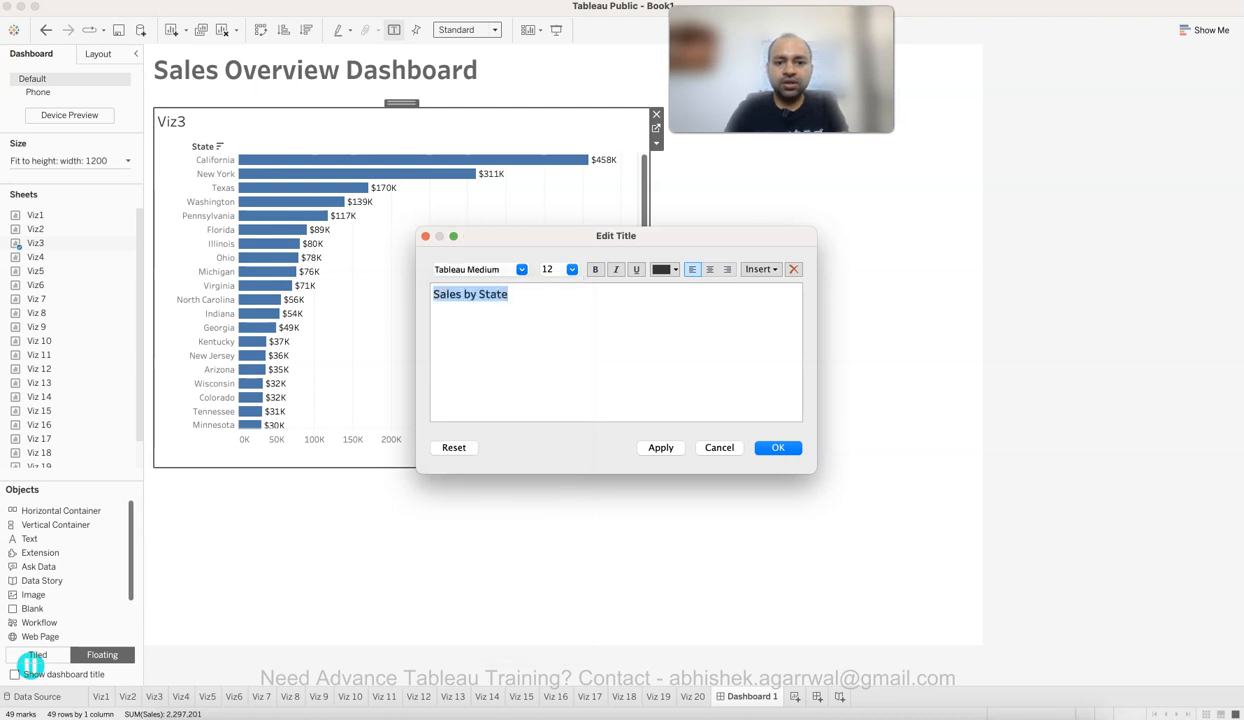
pyautogui.click(660, 447)
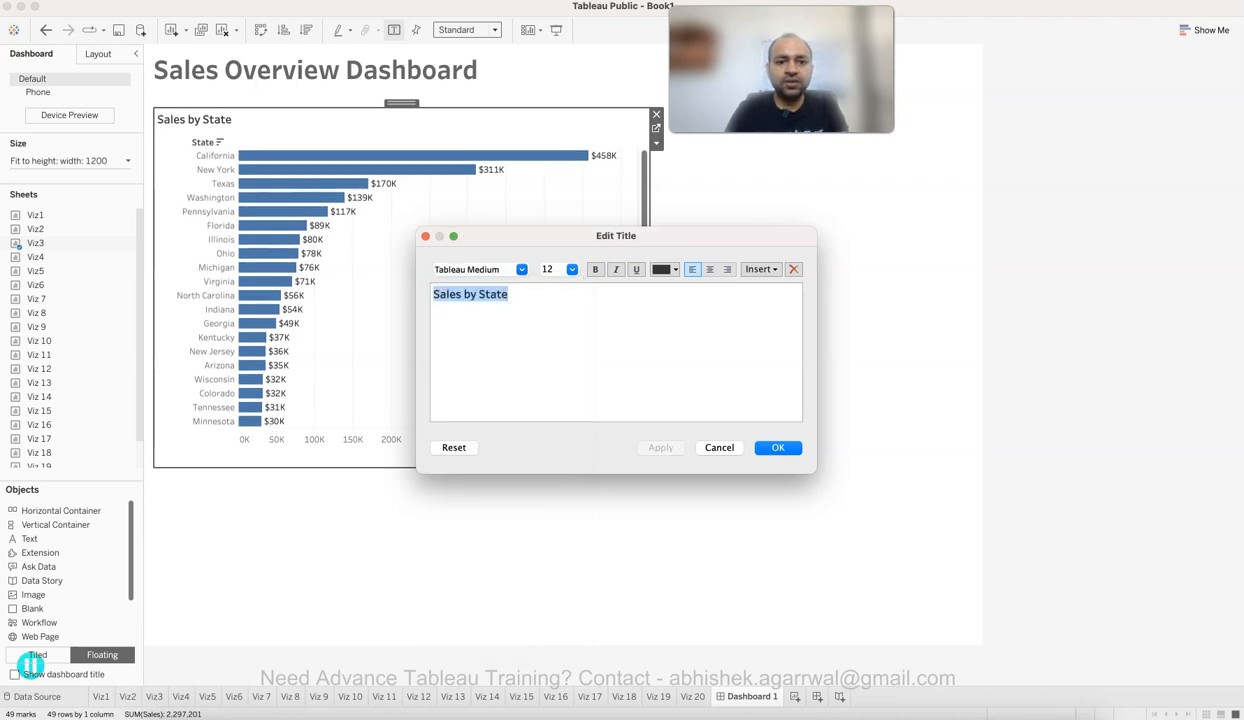
# Step: Change the Sales by State title's font color to dark grey and accept the title settings
pyautogui.click(665, 269)
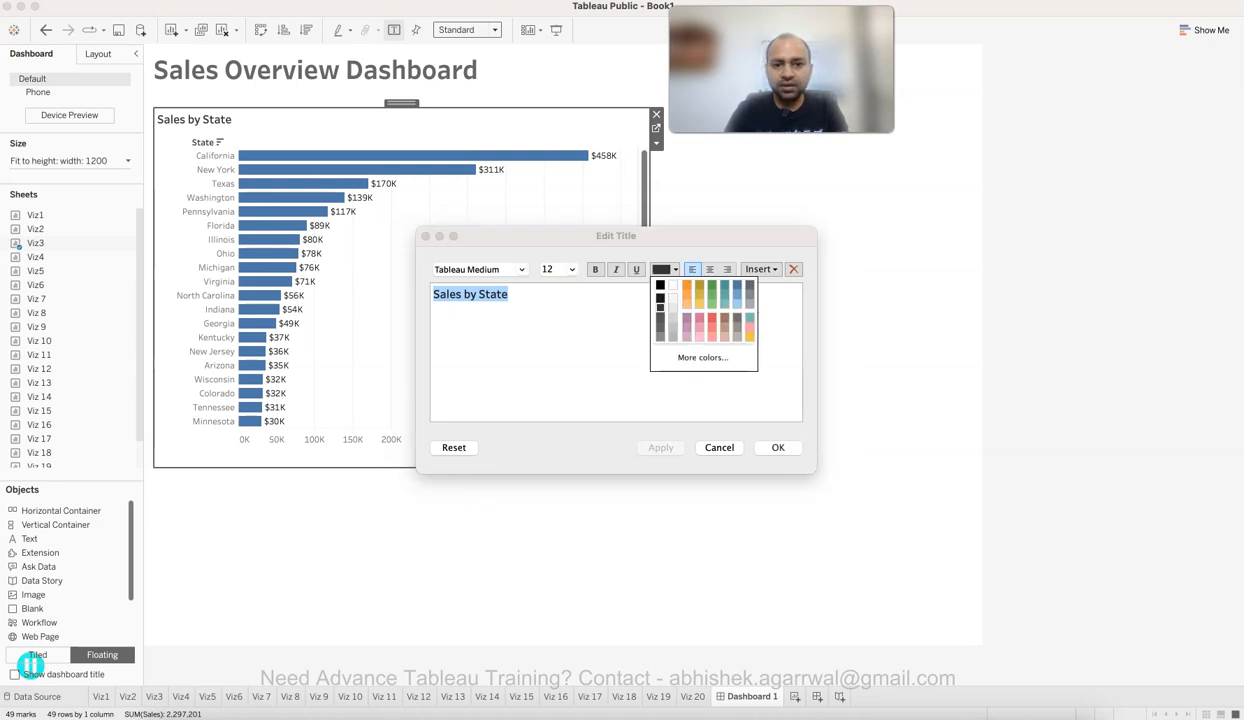
pyautogui.click(660, 327)
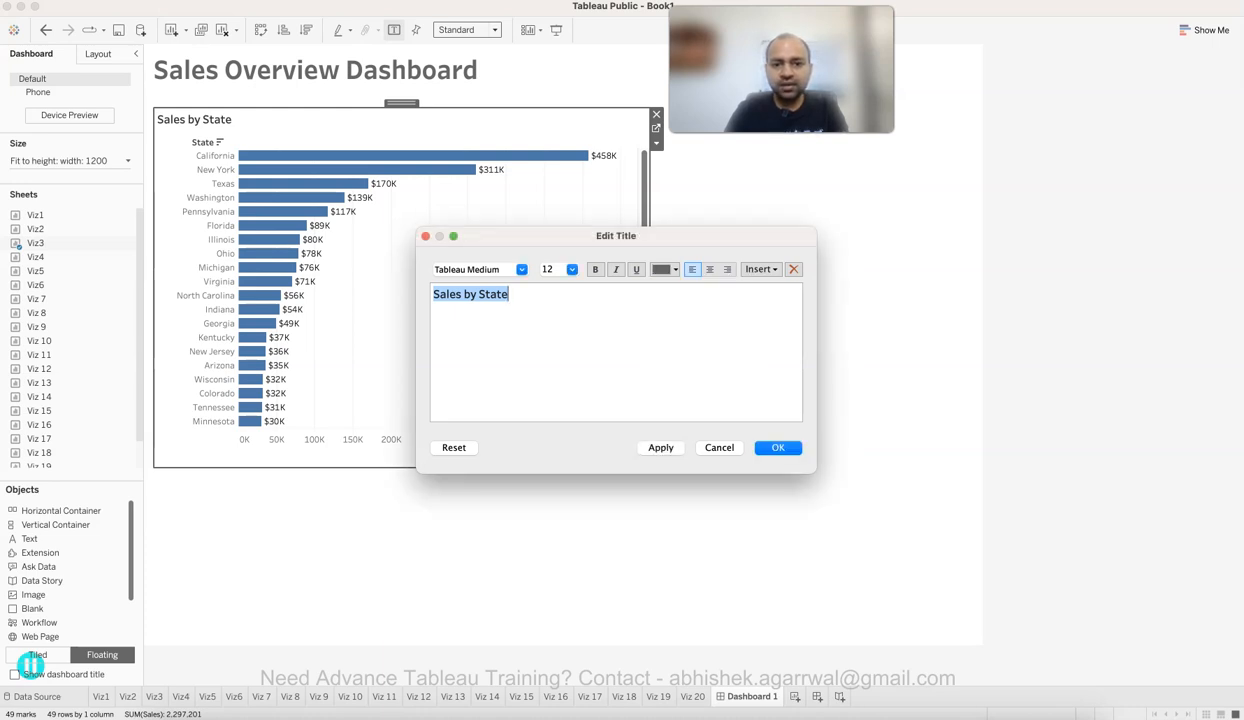
pyautogui.click(660, 447)
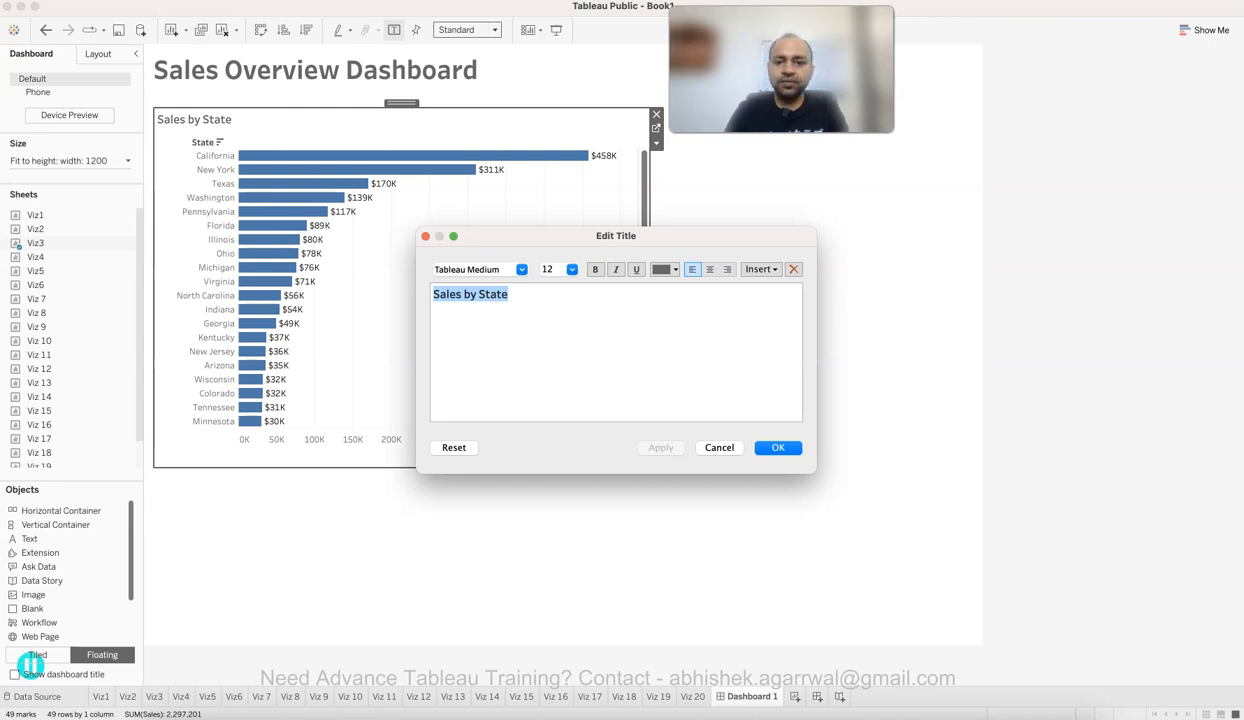
pyautogui.click(778, 448)
pyautogui.click(778, 448)
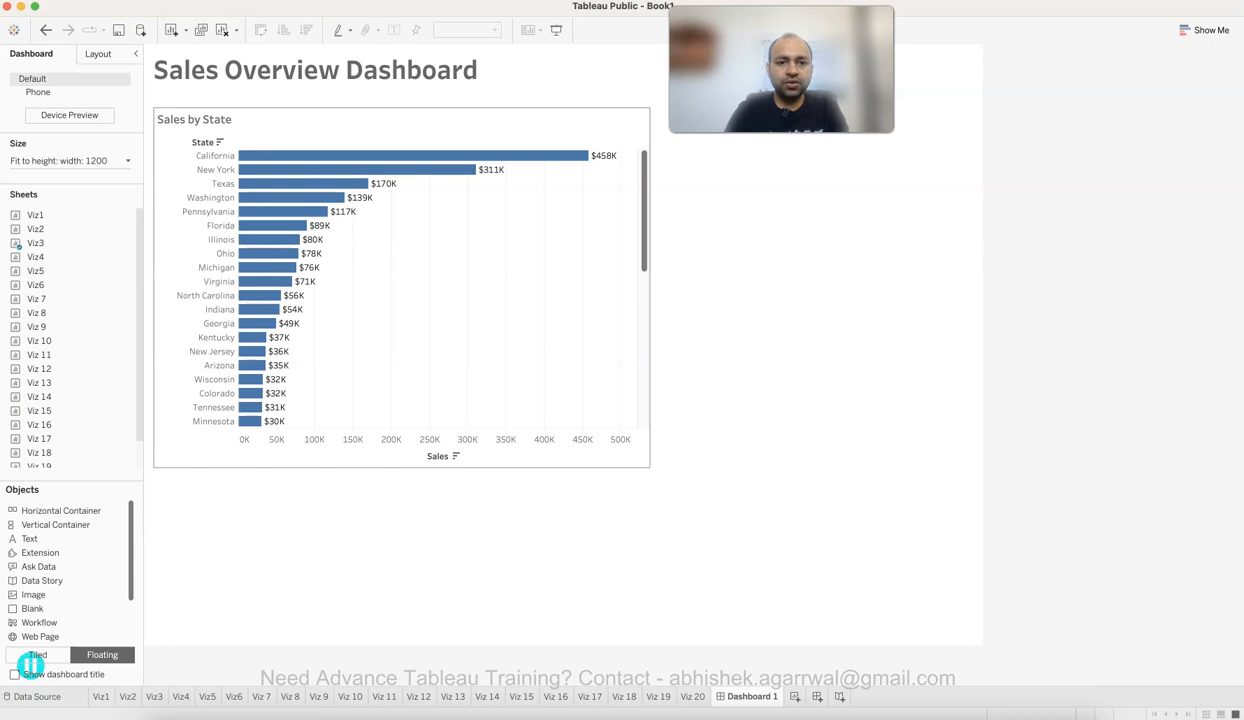
# Step: Narrow the Sales by State chart from its right edge, keeping it beneath the dashboard heading
pyautogui.click(566, 316)
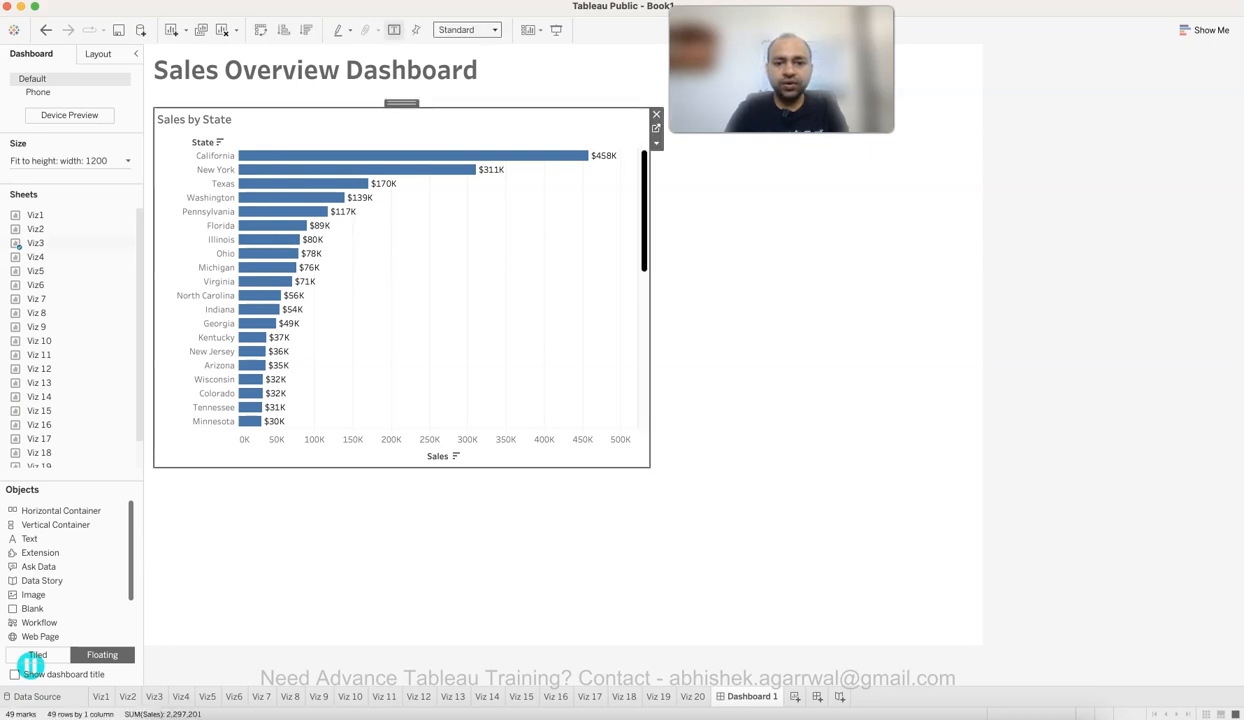
pyautogui.moveTo(650, 290); pyautogui.dragTo(519, 290)
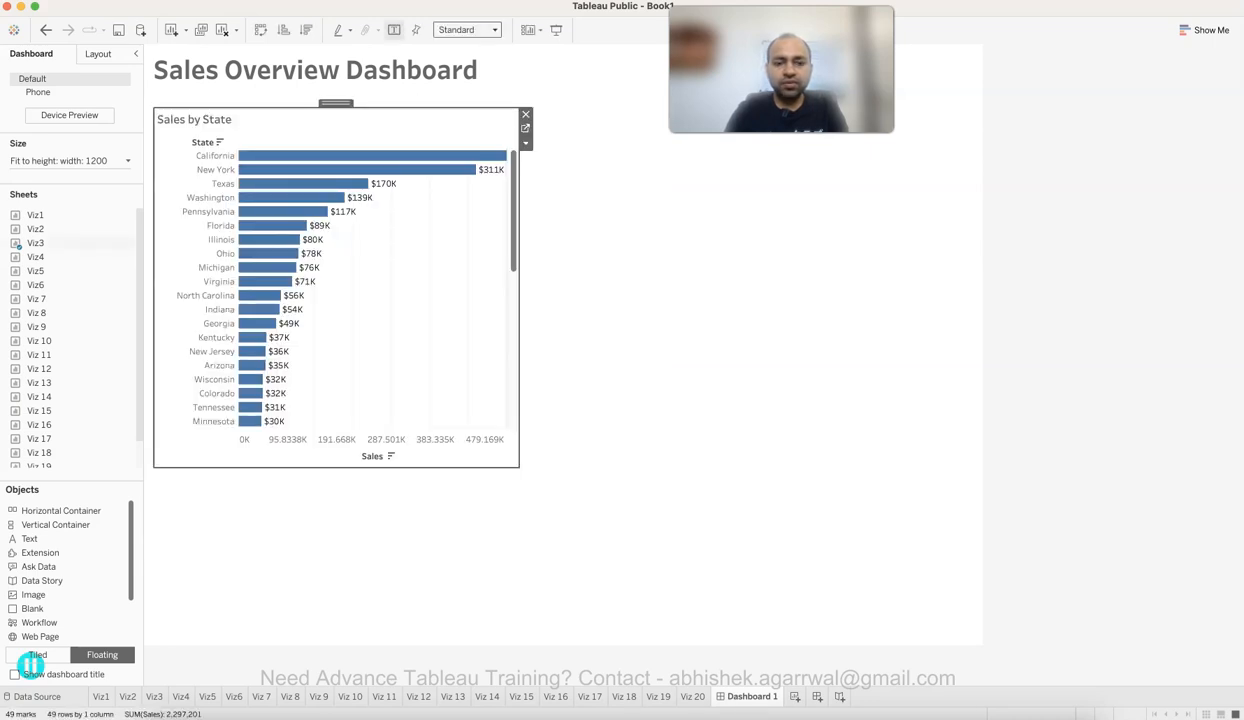
# Step: Shorten the Sales by State chart from its bottom edge to about two-thirds of its height and check that the states scroll
pyautogui.moveTo(336, 467); pyautogui.dragTo(336, 358)
pyautogui.scroll(-10, 340, 230)
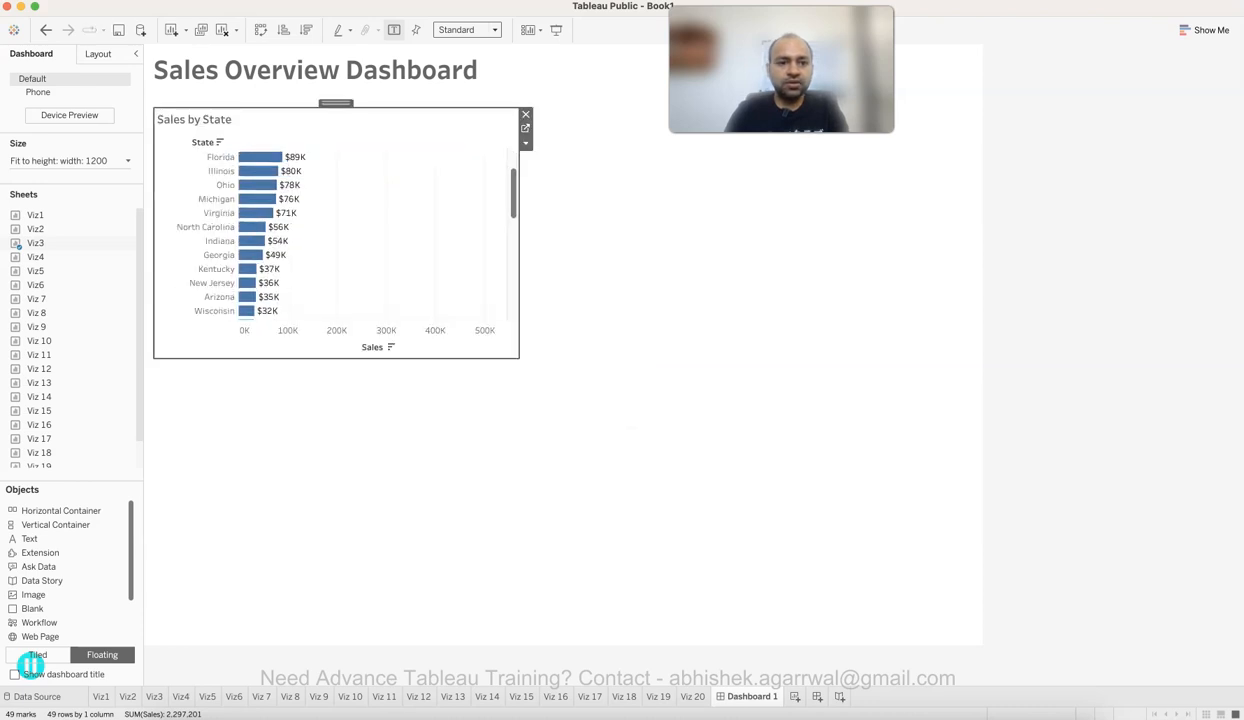
pyautogui.scroll(10, 340, 230)
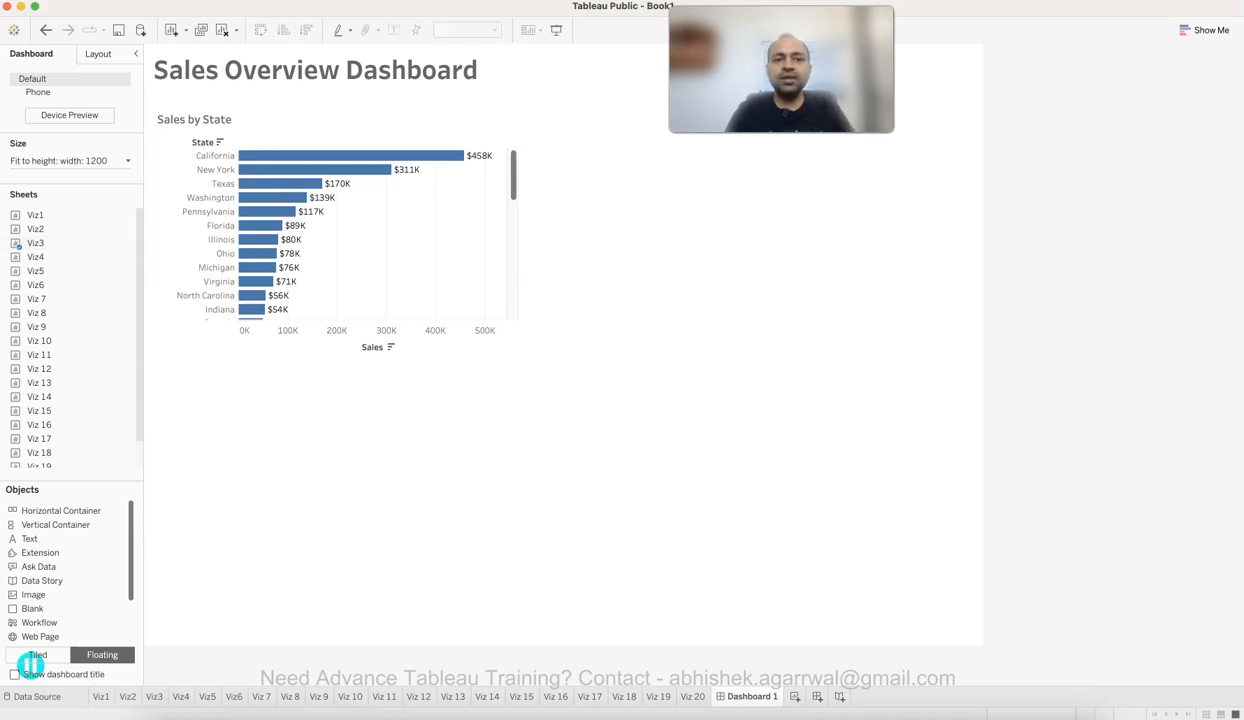
pyautogui.click(400, 240)
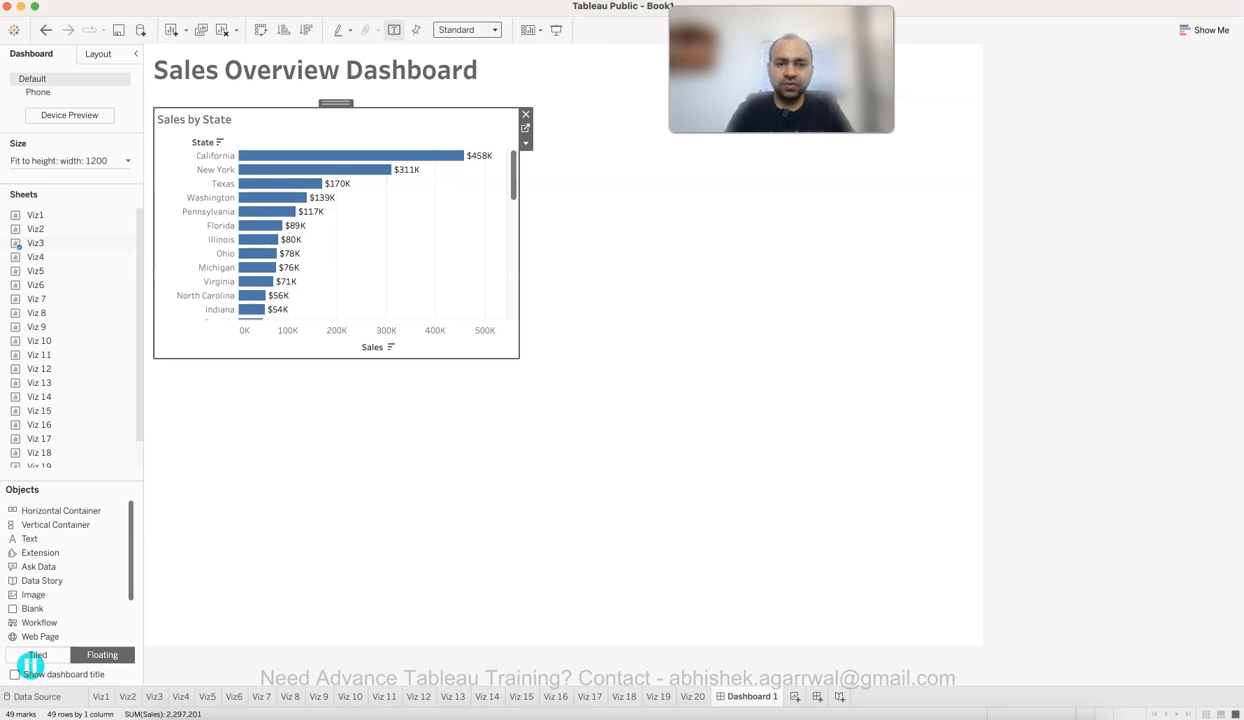
pyautogui.click(610, 260)
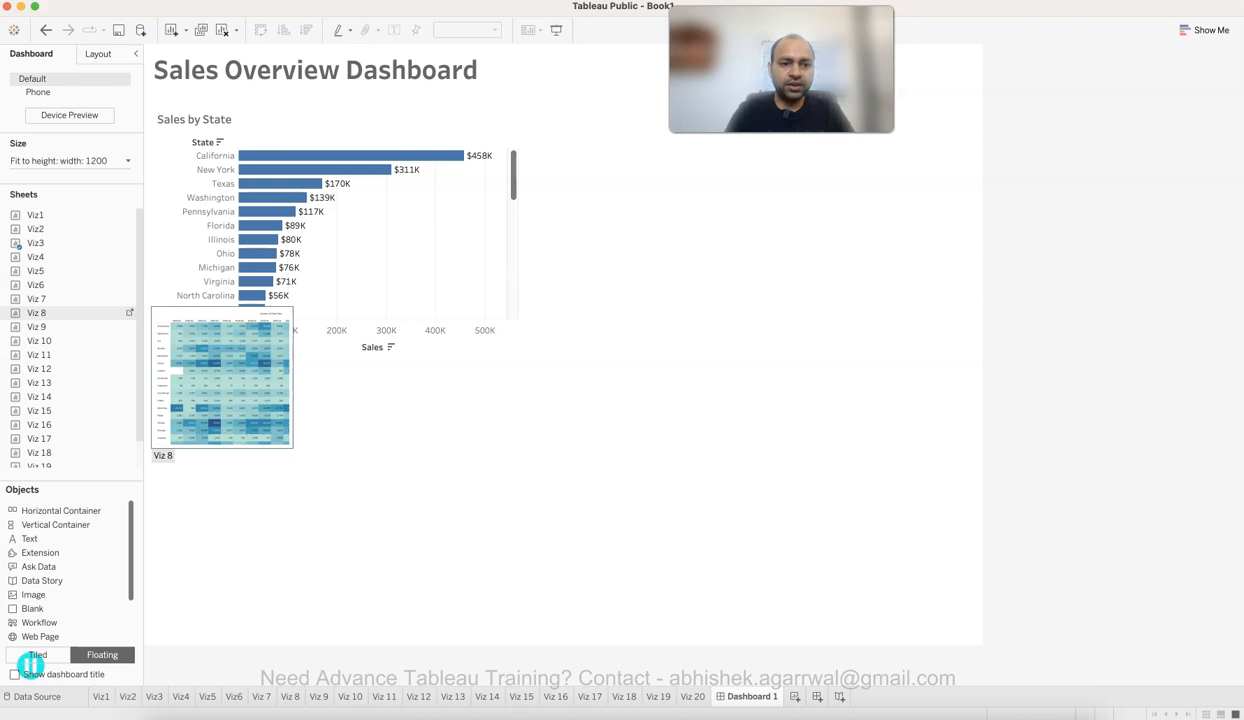
# Step: Check the Viz 8 heatmap worksheet, add it to the dashboard beneath Sales by State, and widen it to nearly the full dashboard width
pyautogui.click(130, 313)
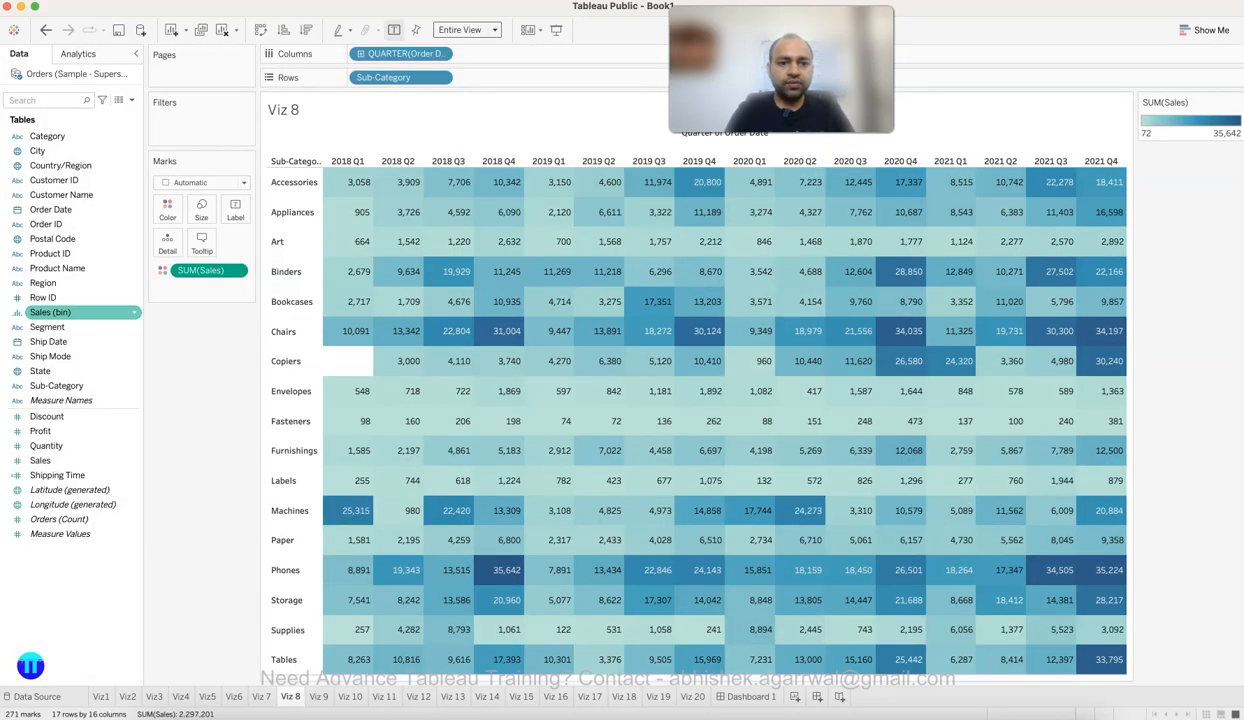
pyautogui.click(750, 696)
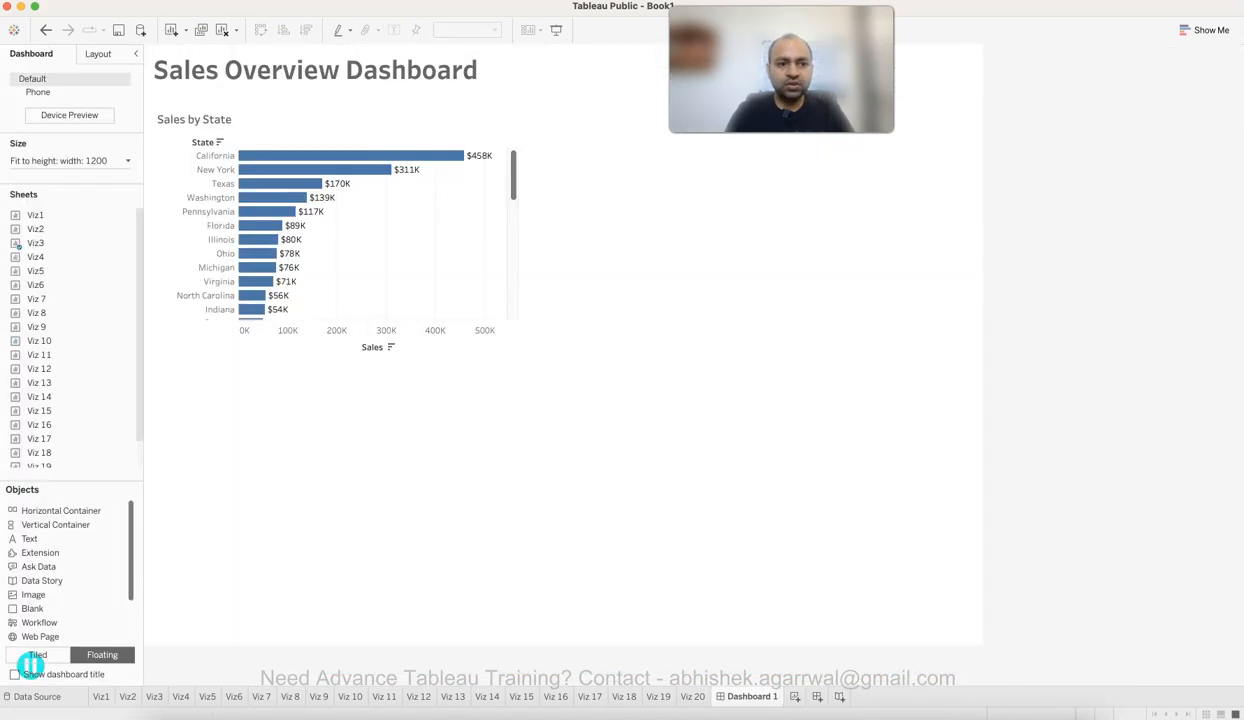
pyautogui.moveTo(37, 313)
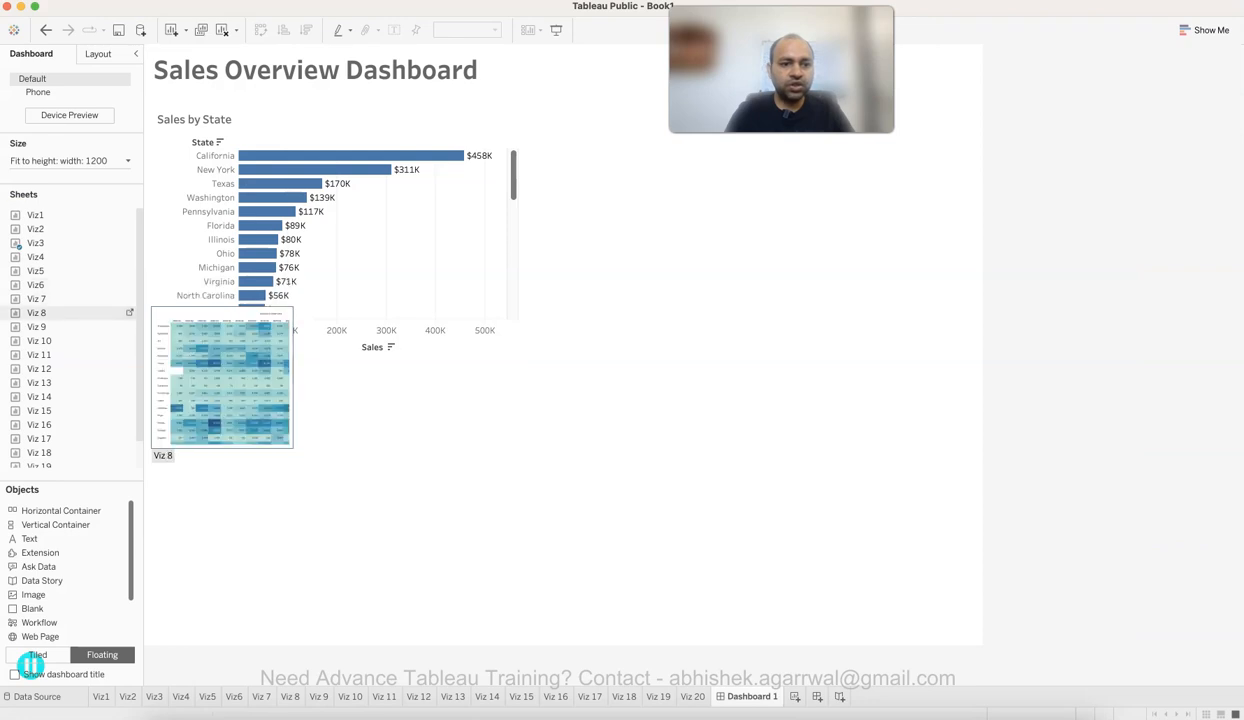
pyautogui.moveTo(37, 313); pyautogui.dragTo(568, 286)
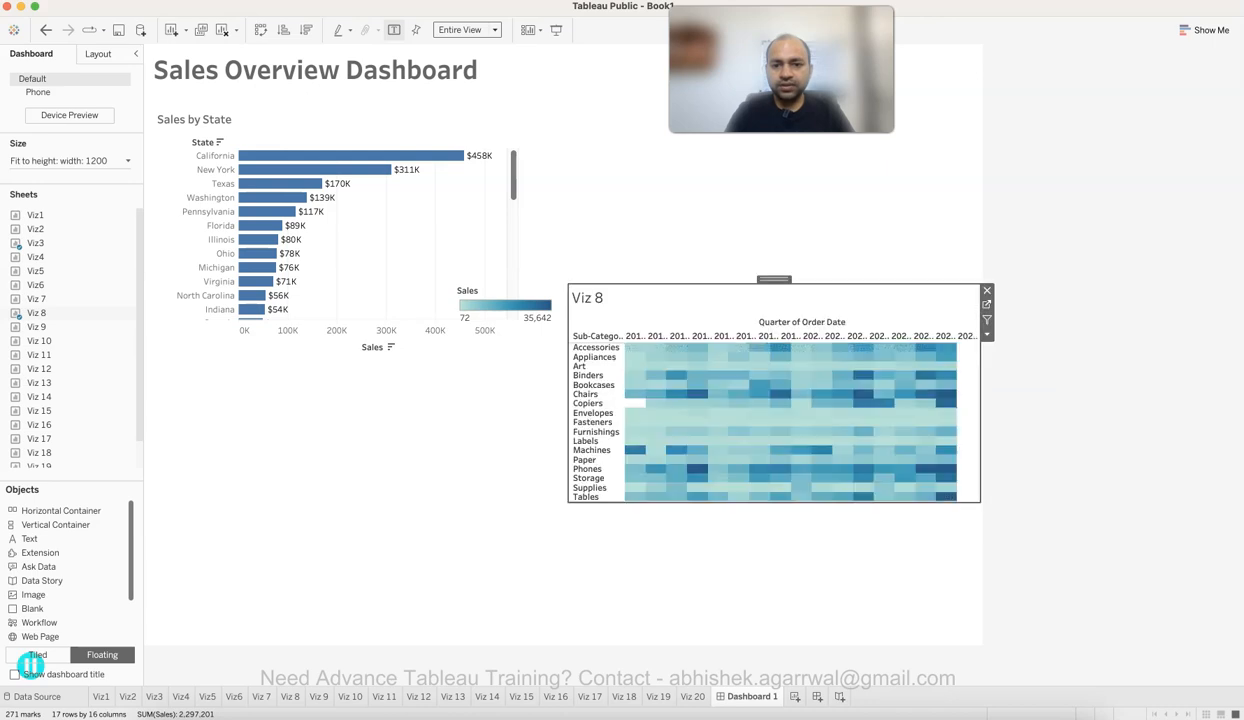
pyautogui.moveTo(774, 280); pyautogui.dragTo(355, 355)
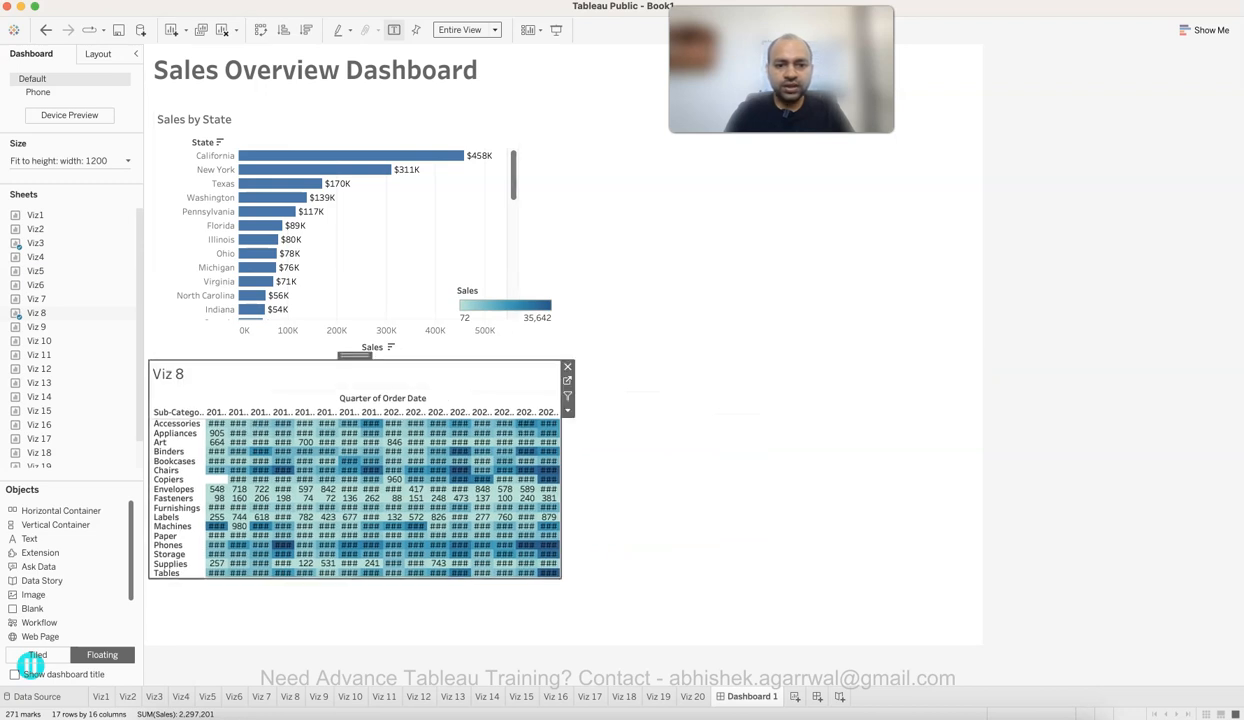
pyautogui.moveTo(561, 470); pyautogui.dragTo(978, 470)
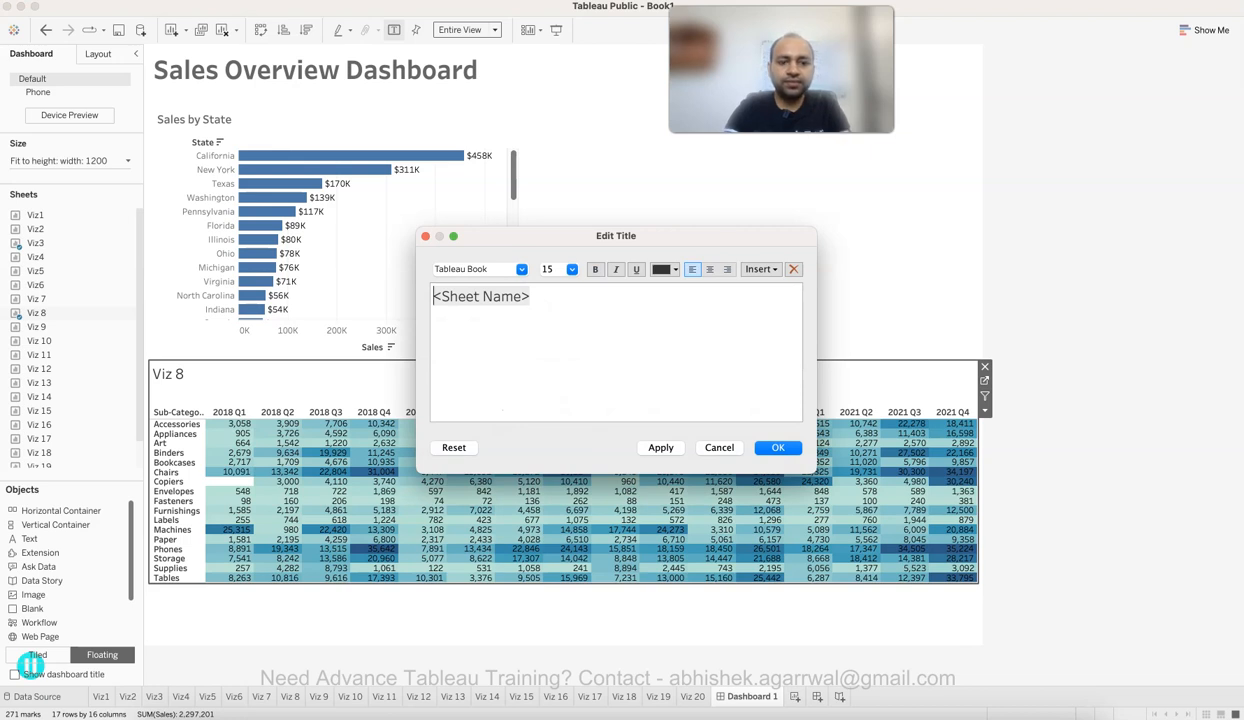
# Step: Replace the Viz 8 heatmap's sheet-name title with "Sales Heatmap by Subcategory and Quarter"
pyautogui.write('Sales Hea')
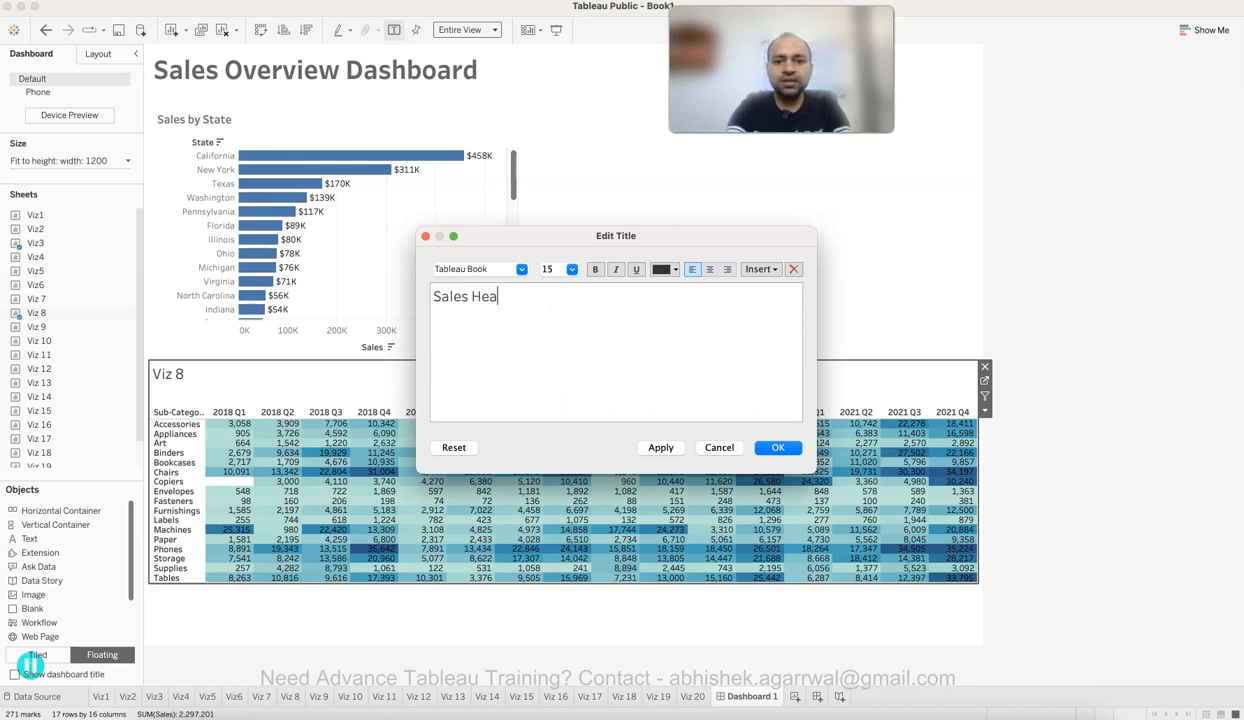
pyautogui.write('tmap by Sub')
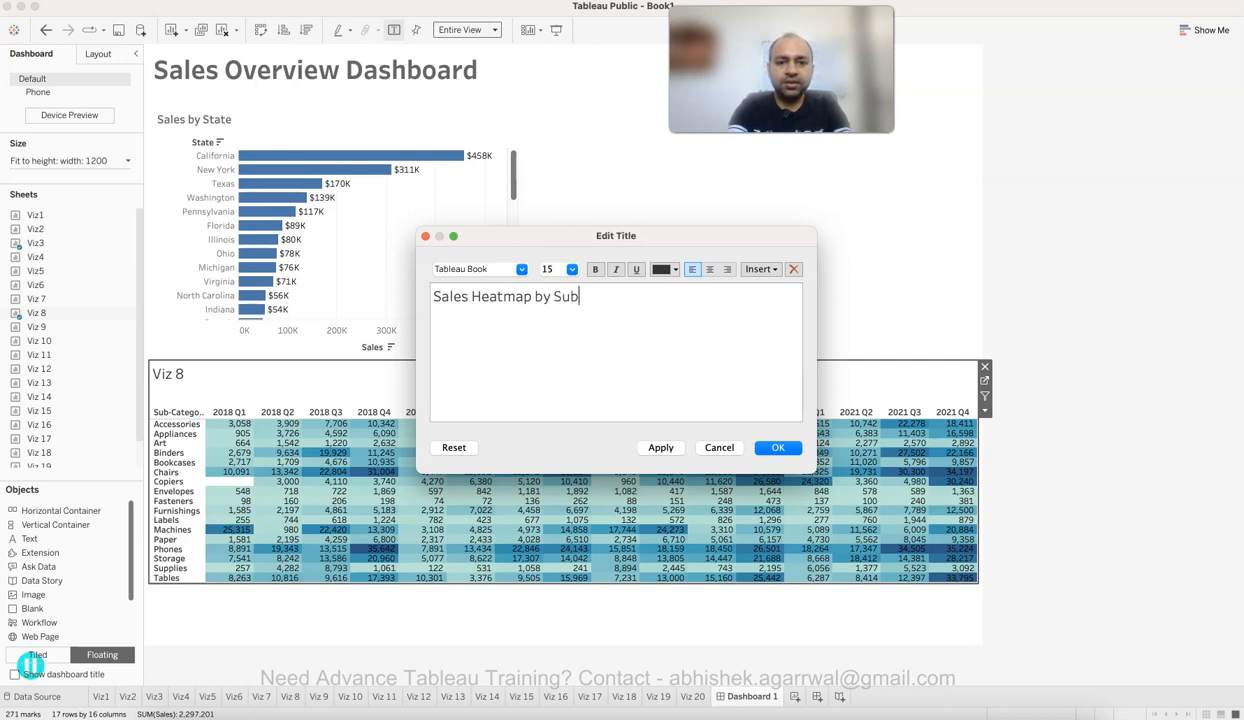
pyautogui.write('category and ')
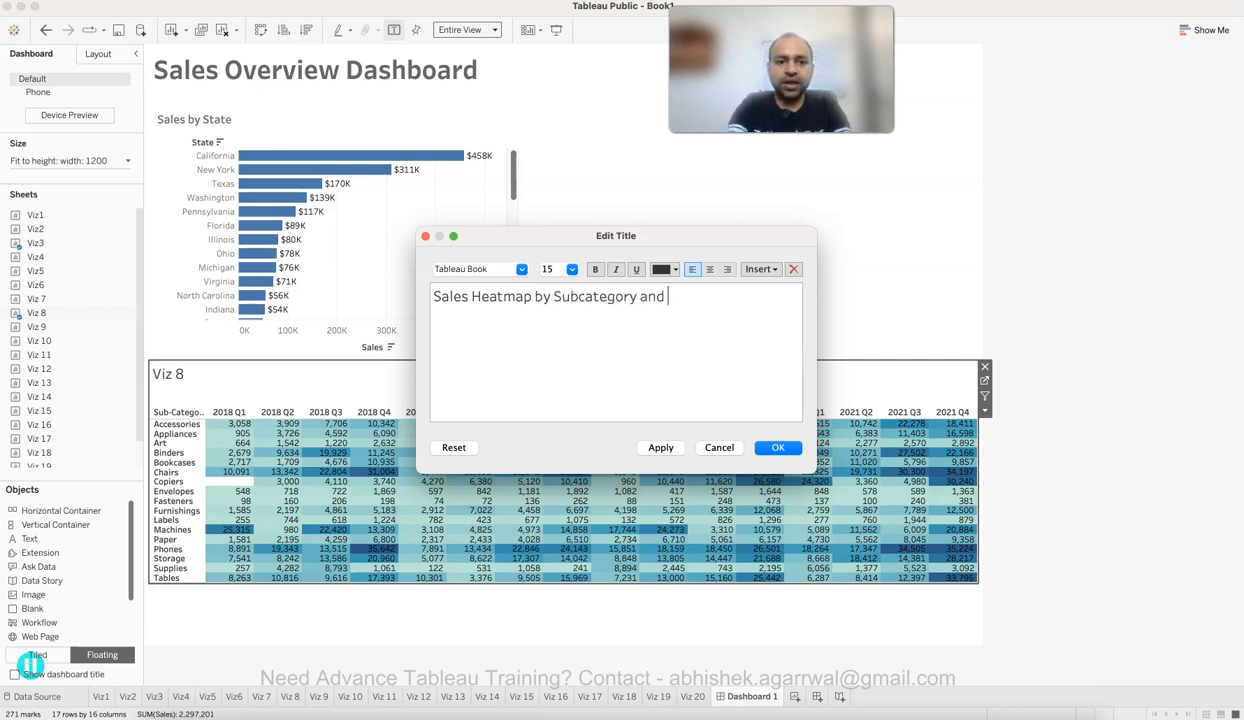
pyautogui.write('Quarter')
# Step: Format the heatmap title in Tableau Medium, size 12, dark grey, and accept the title settings
pyautogui.press('super+a')
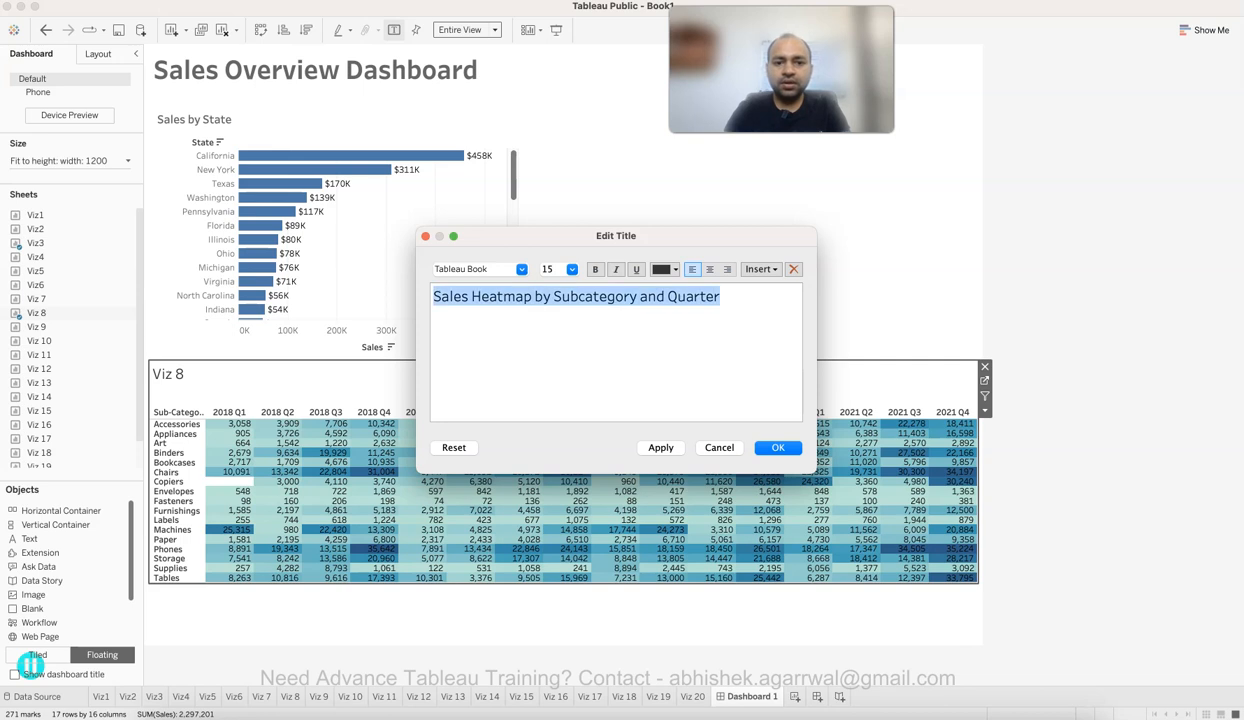
pyautogui.click(521, 269)
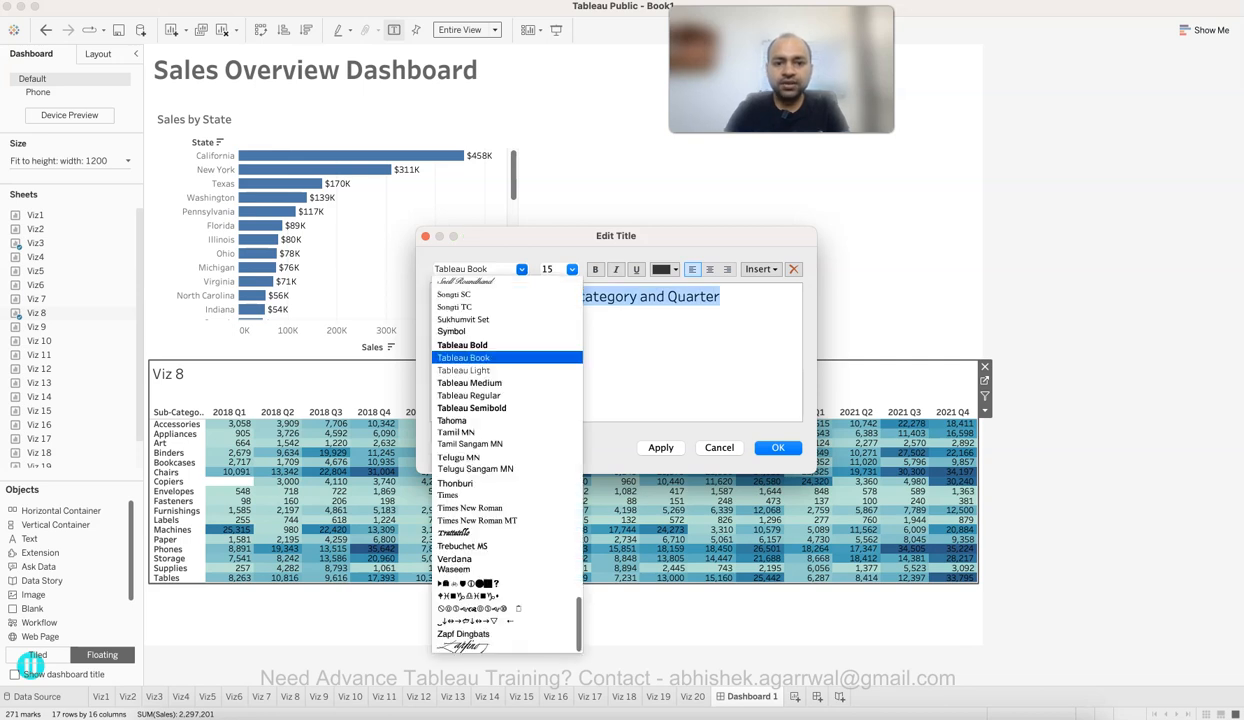
pyautogui.click(480, 383)
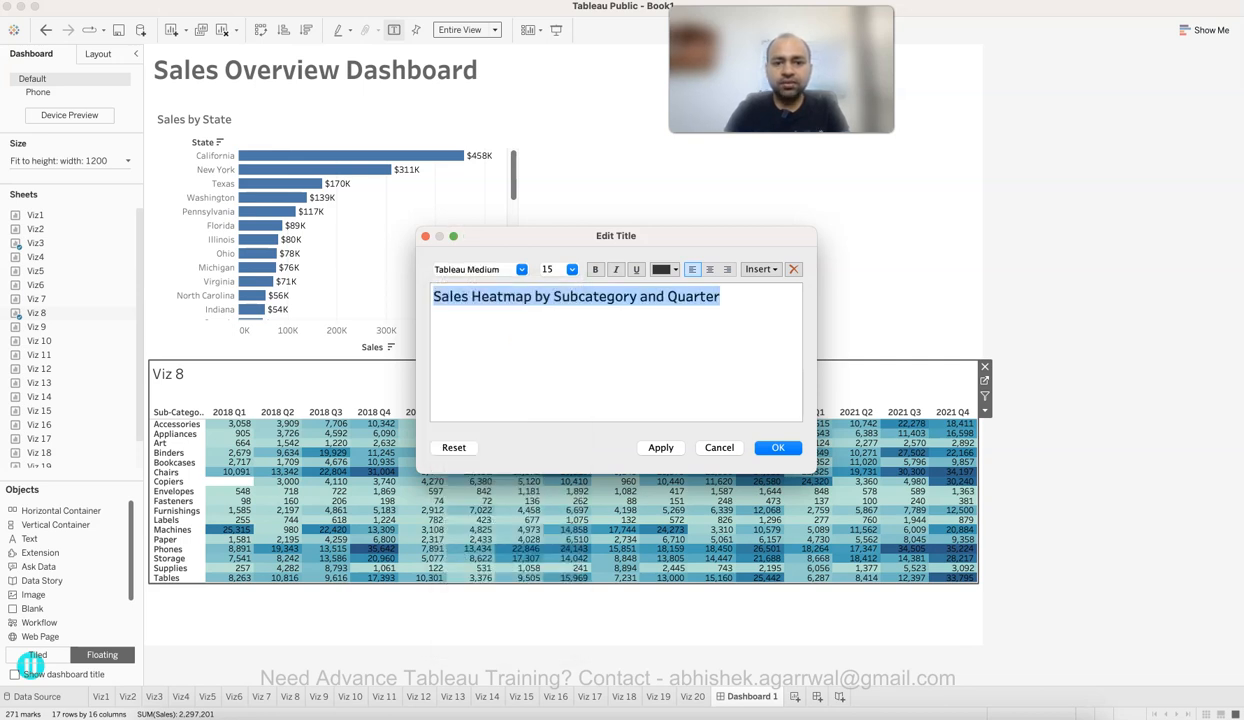
pyautogui.click(571, 269)
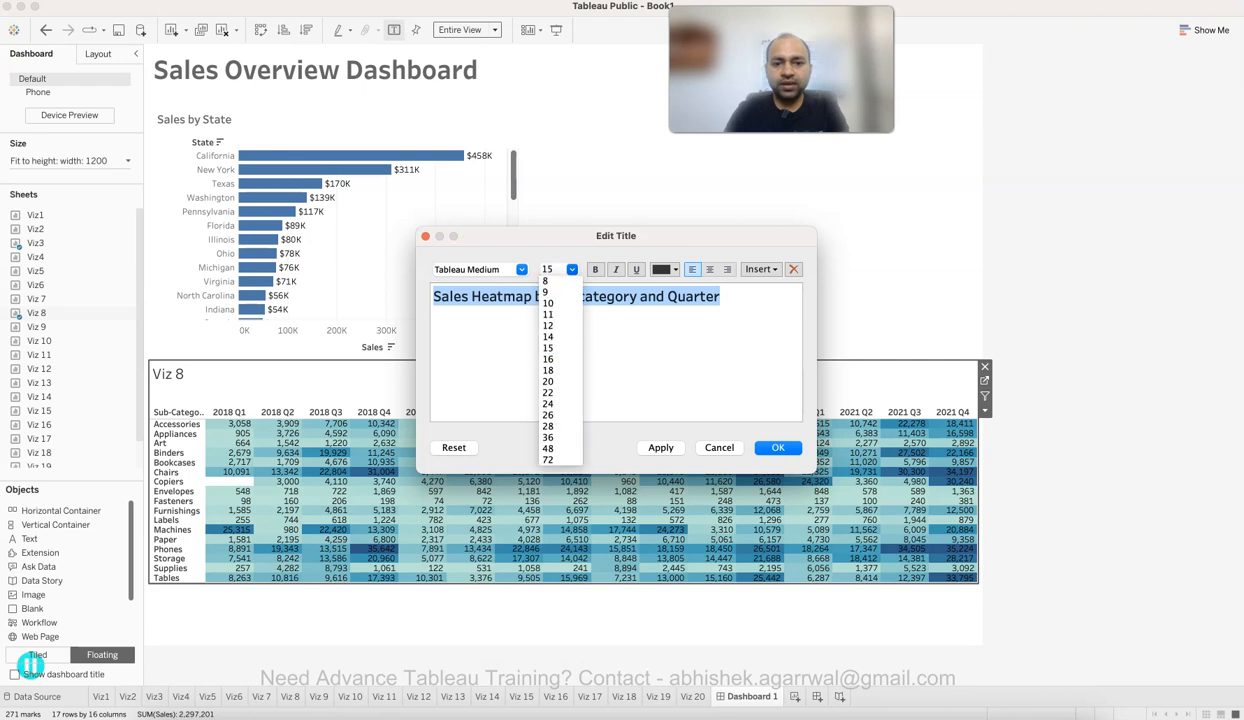
pyautogui.click(560, 325)
pyautogui.click(666, 269)
pyautogui.click(660, 328)
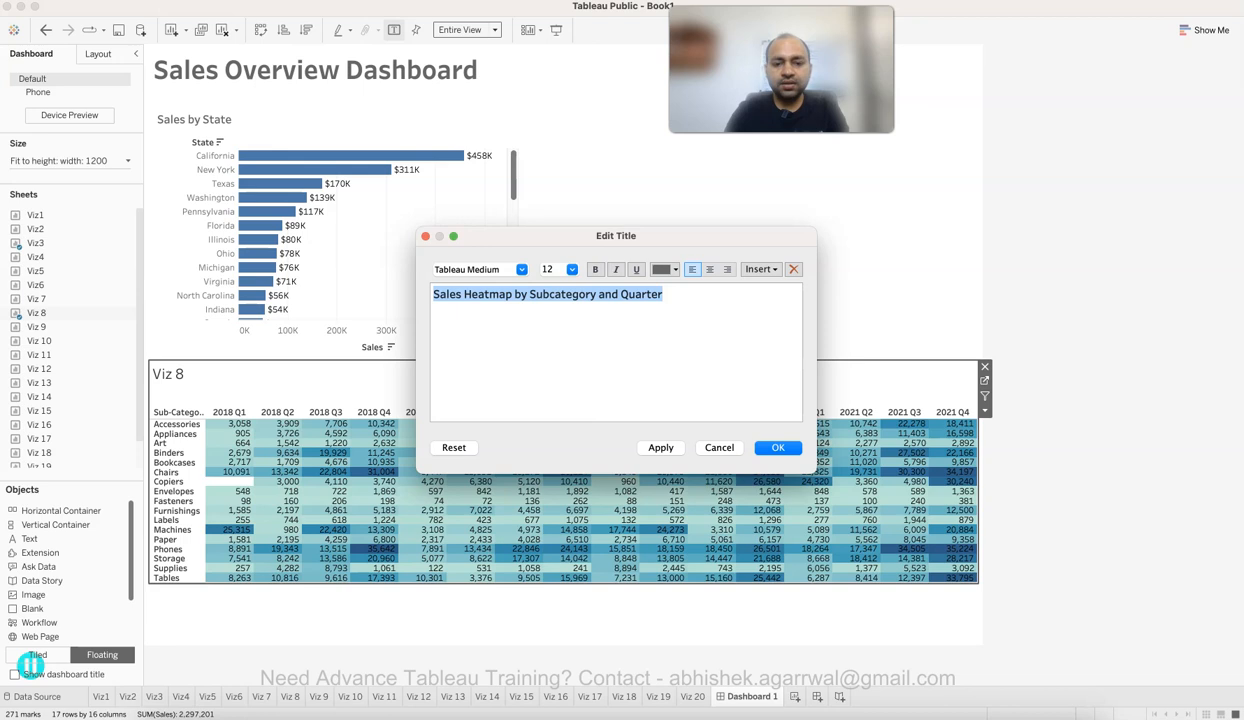
pyautogui.click(660, 447)
pyautogui.click(775, 447)
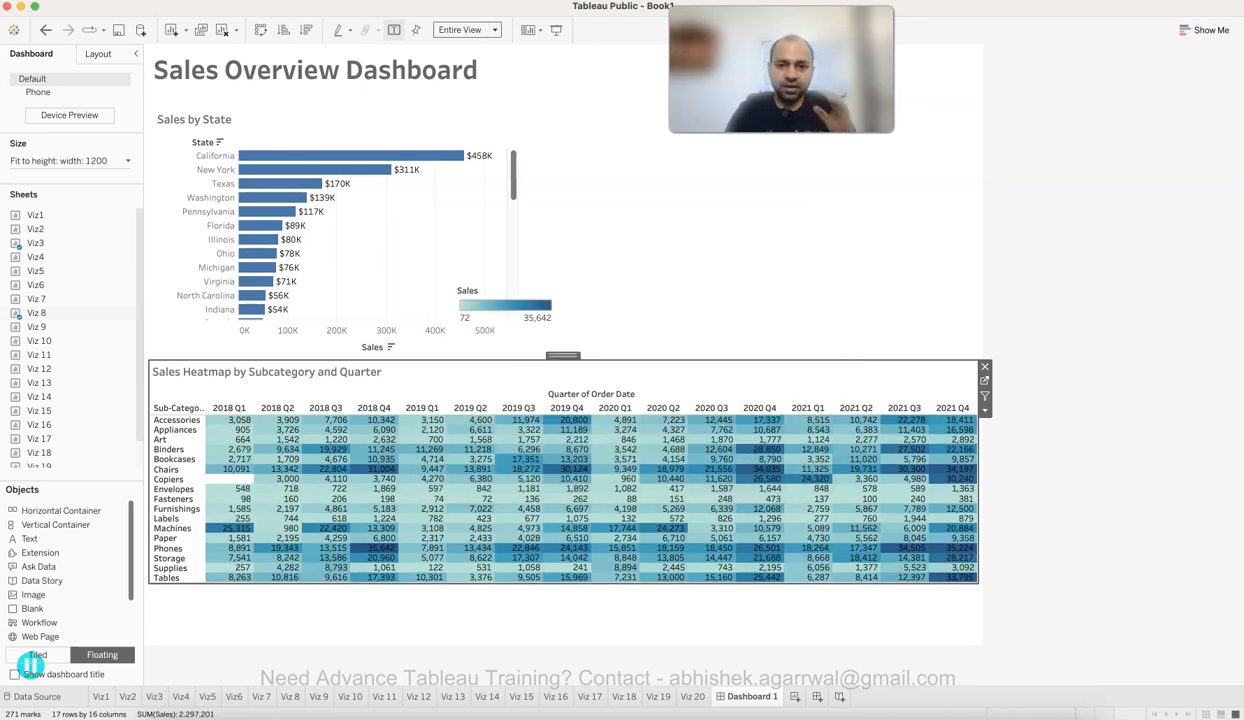
pyautogui.press('Escape')
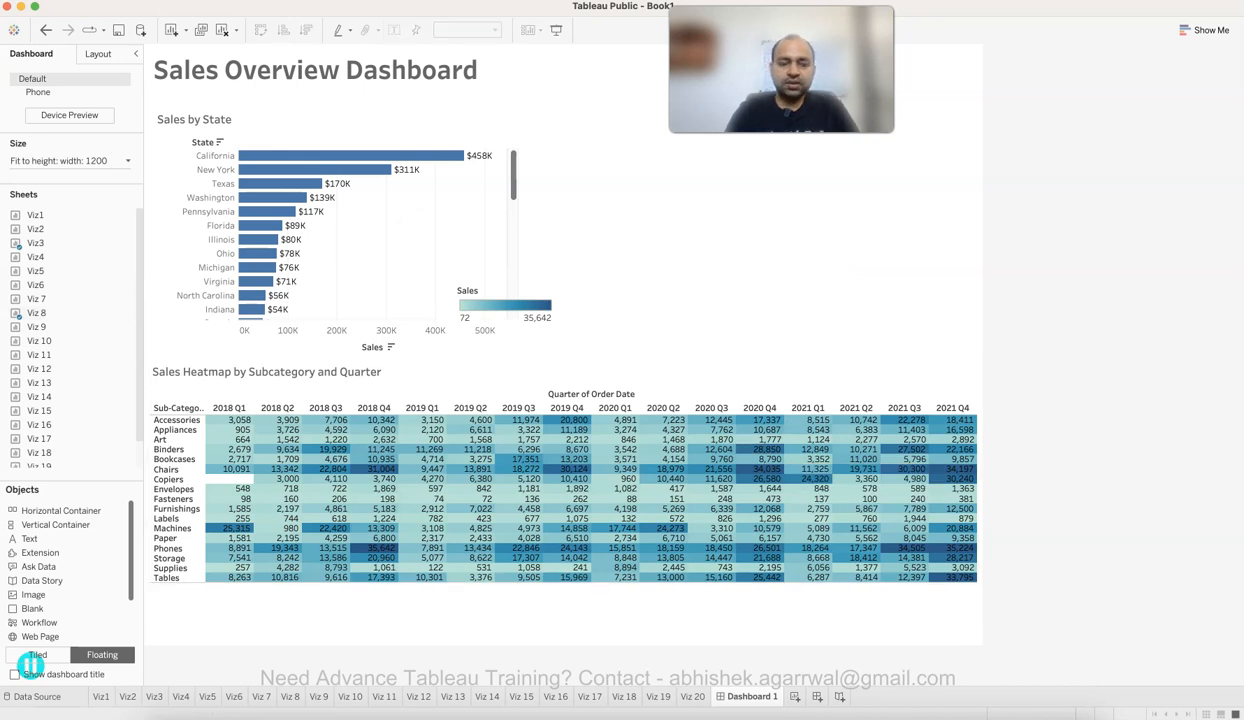
# Step: Move the heatmap's Sales color legend off the state chart to the heatmap's upper-right corner, above the 2021 quarter columns
pyautogui.moveTo(625, 430)
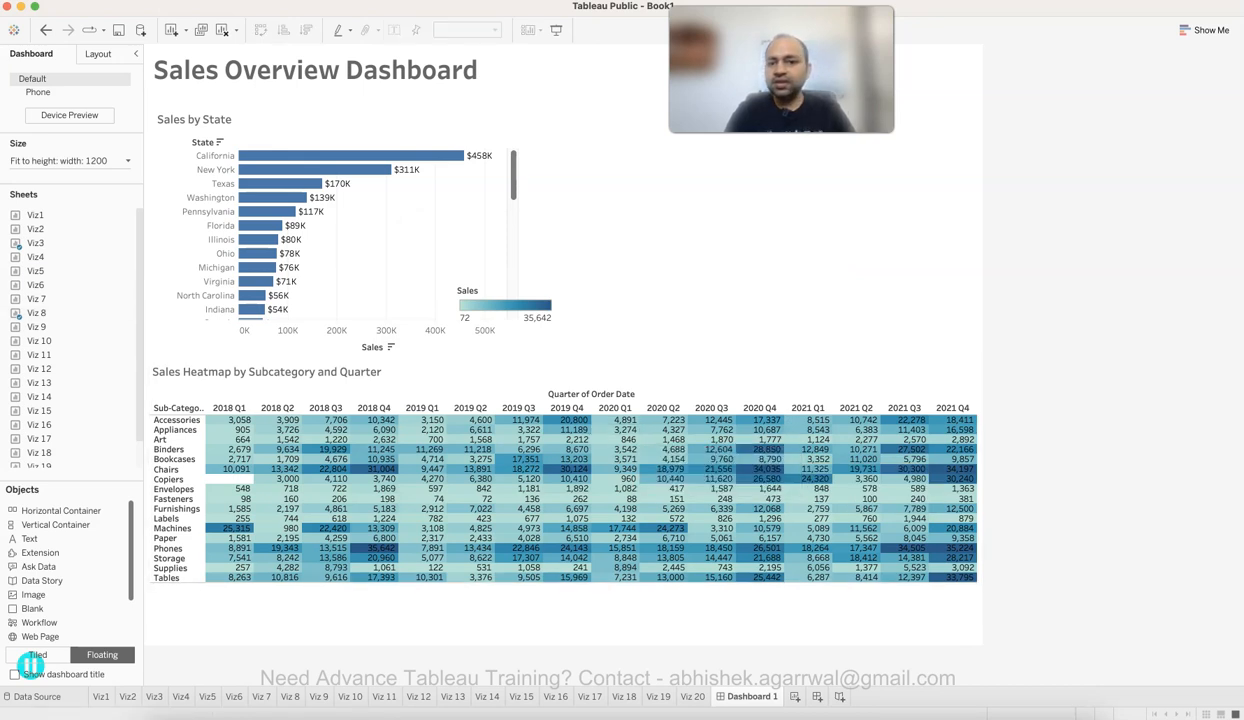
pyautogui.click(507, 292)
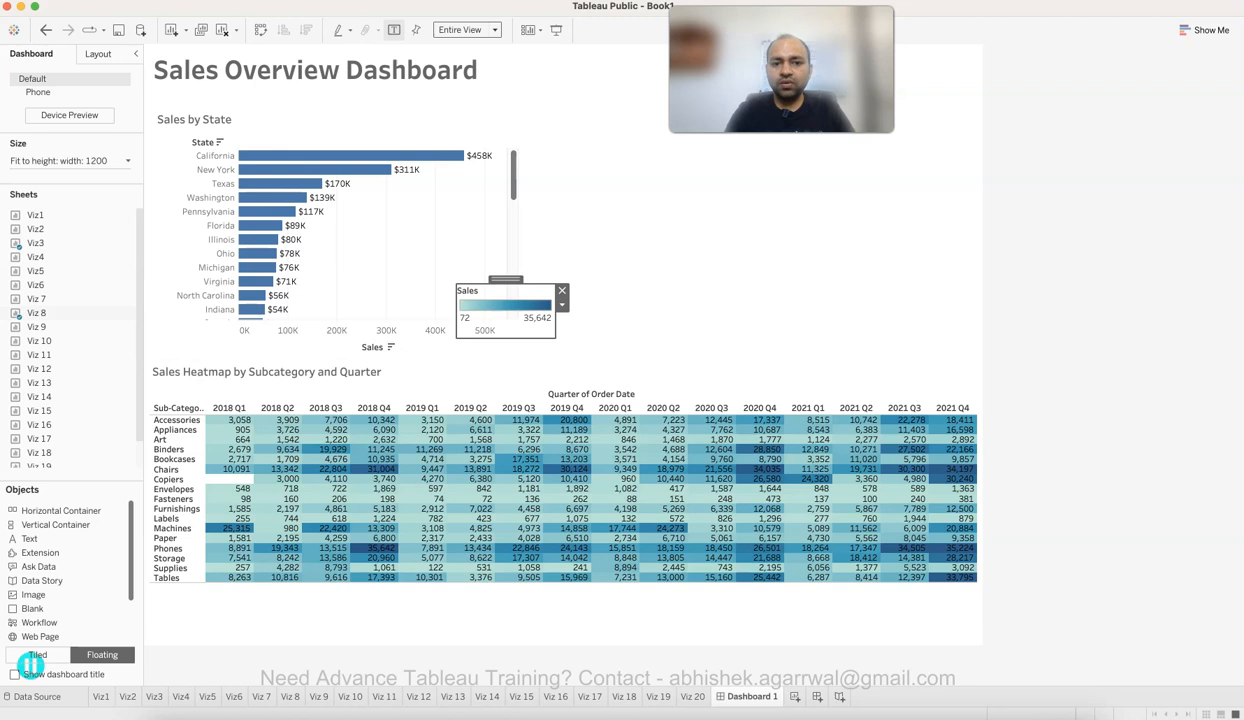
pyautogui.moveTo(506, 280); pyautogui.dragTo(925, 364)
pyautogui.click(1062, 366)
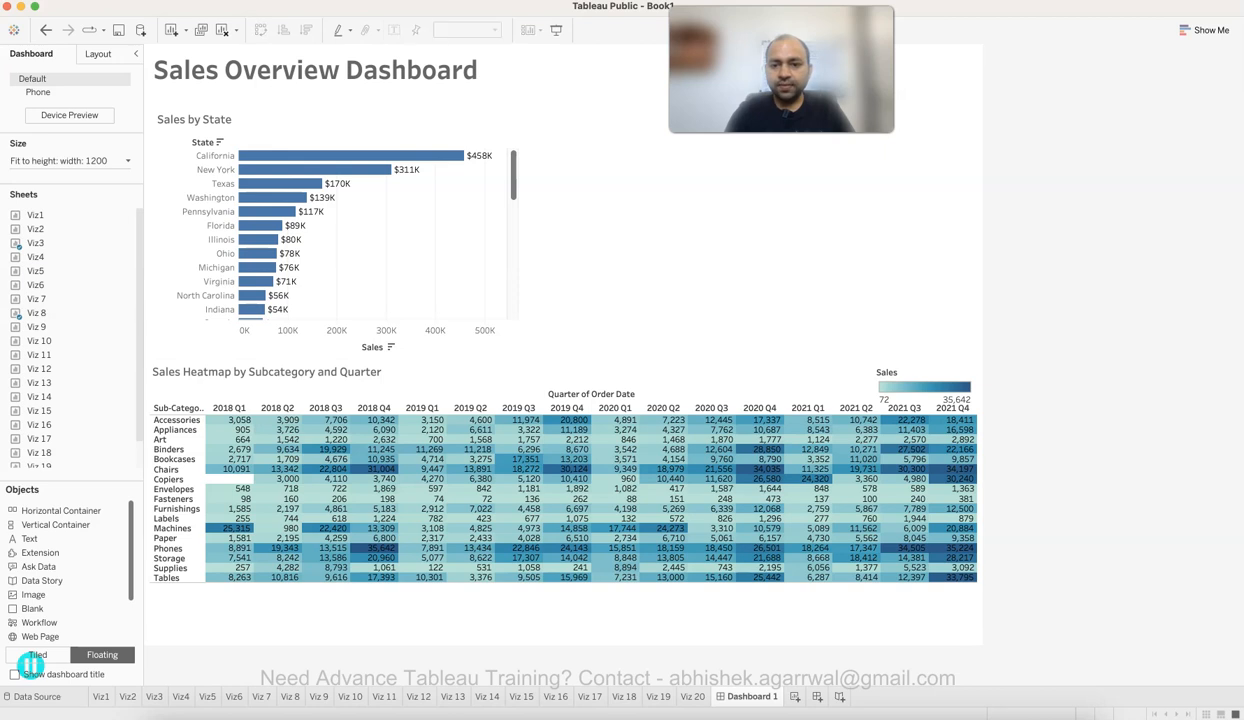
pyautogui.click(923, 374)
pyautogui.moveTo(925, 361); pyautogui.dragTo(921, 355)
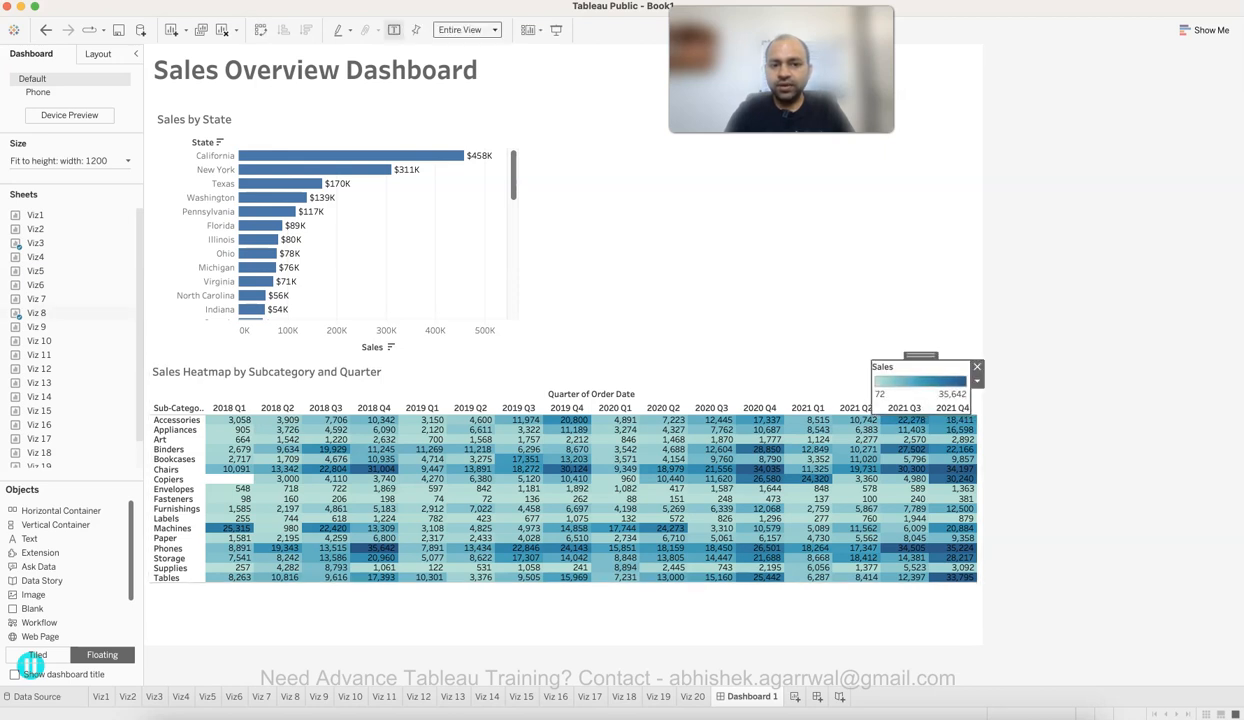
pyautogui.click(1060, 364)
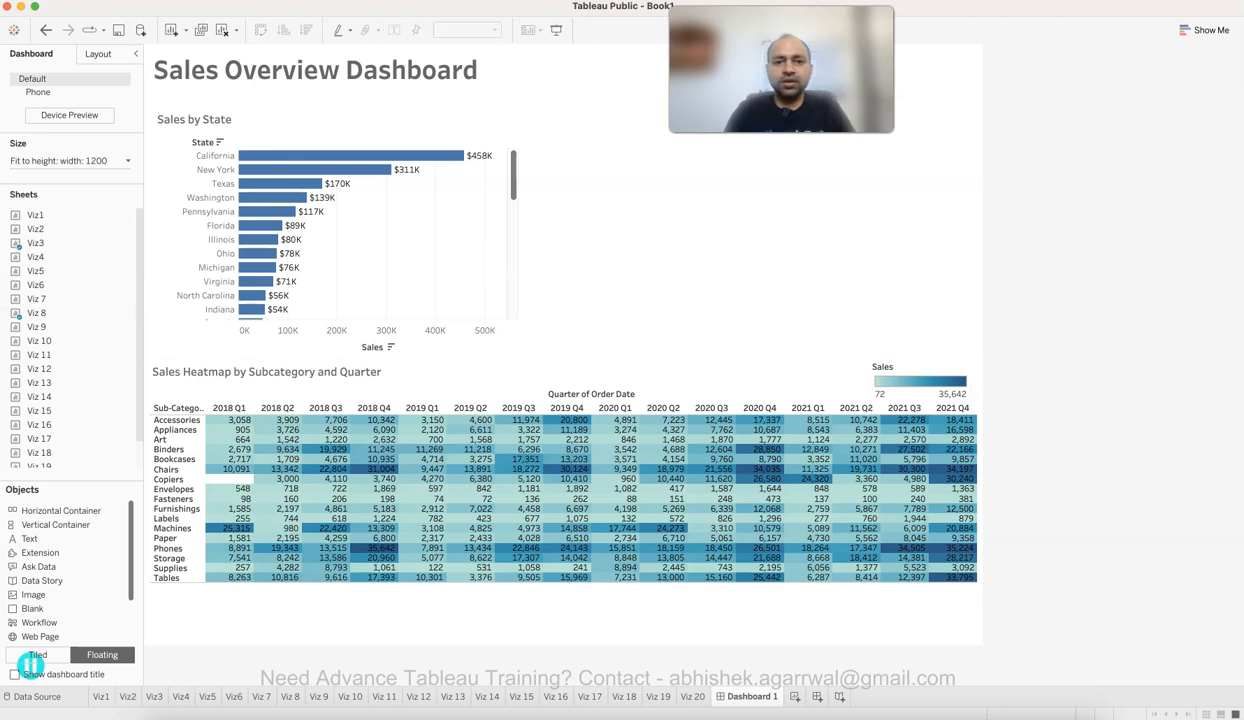
# Step: Add the Viz 15 scatter plot beside Sales by State and enlarge it to fill the free space above the heatmap
pyautogui.moveTo(39, 382); pyautogui.dragTo(155, 522)
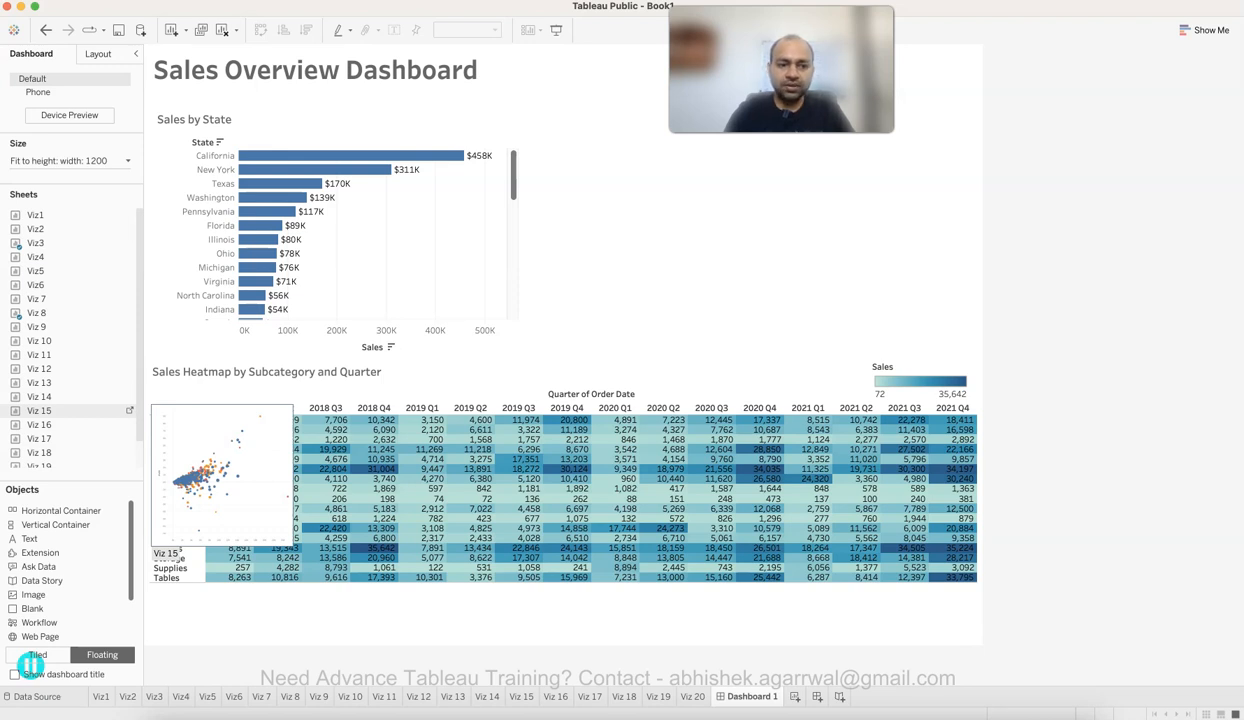
pyautogui.moveTo(48, 411); pyautogui.dragTo(541, 133)
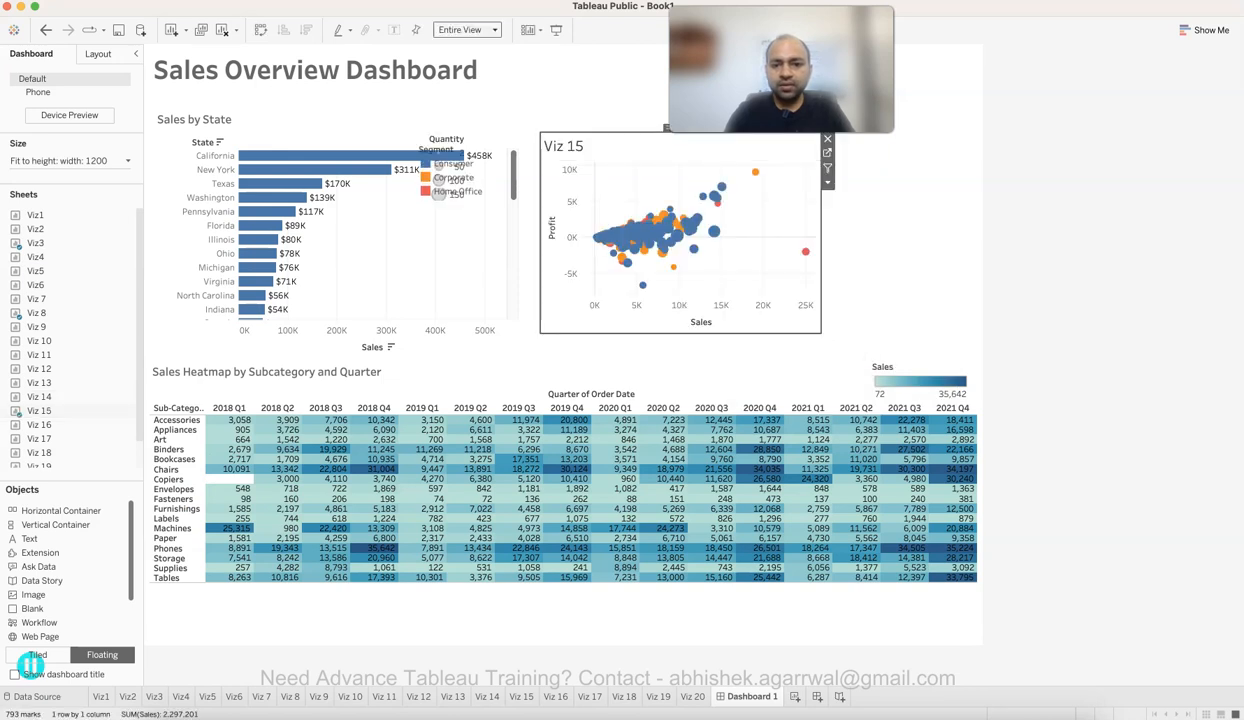
pyautogui.moveTo(821, 233); pyautogui.dragTo(967, 233)
pyautogui.moveTo(754, 333); pyautogui.dragTo(754, 357)
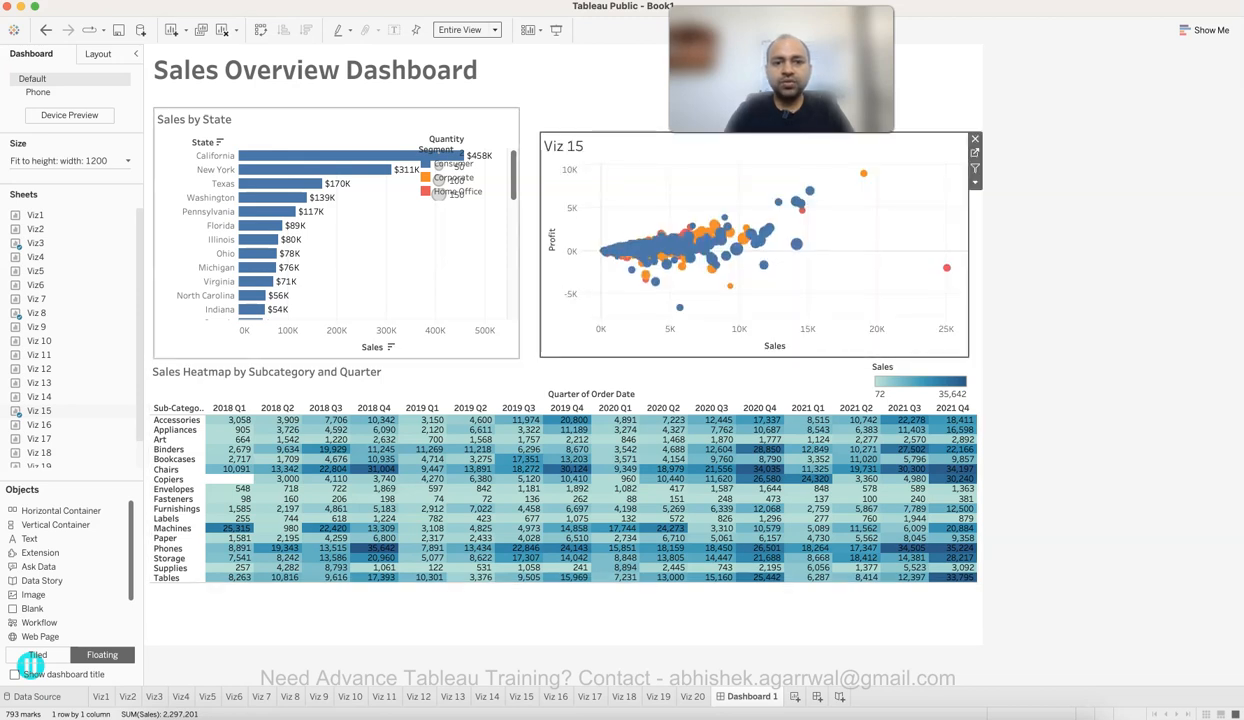
pyautogui.moveTo(754, 132); pyautogui.dragTo(754, 108)
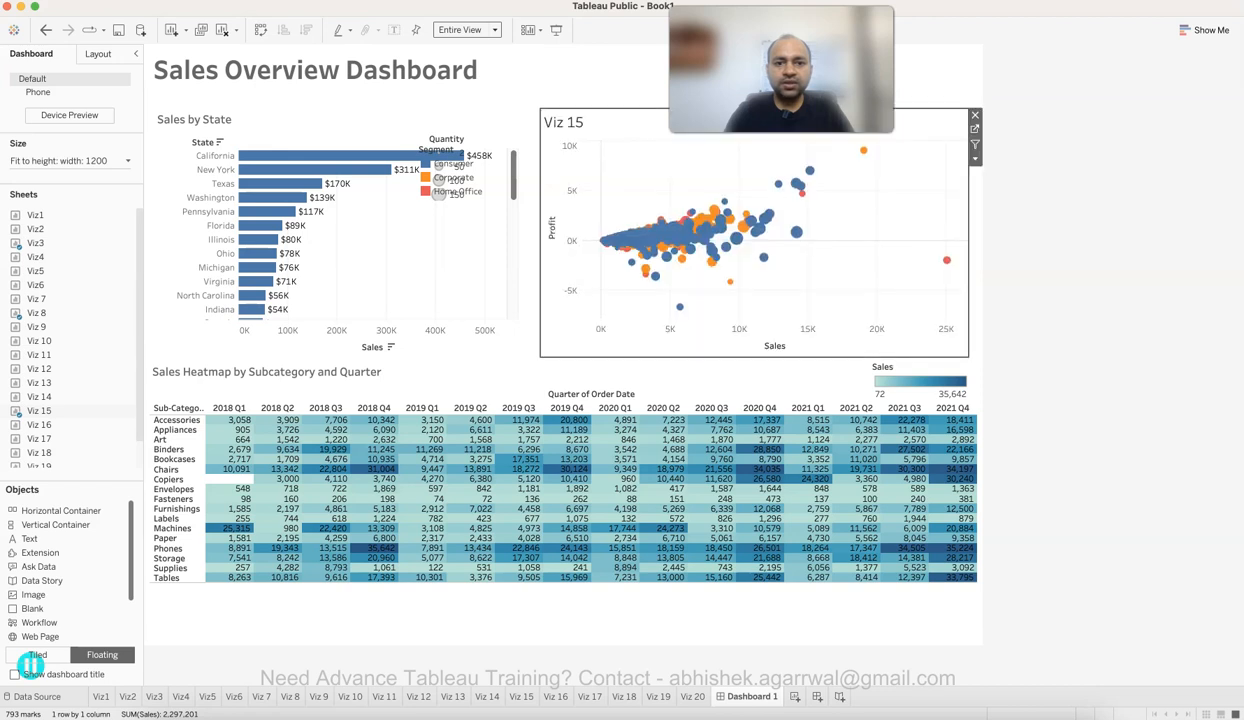
# Step: Replace the Viz 15 scatter plot's sheet-name title with "Sales & Profit for Each Customer"
pyautogui.doubleClick(564, 122)
pyautogui.press('super+a')
pyautogui.write('Sa')
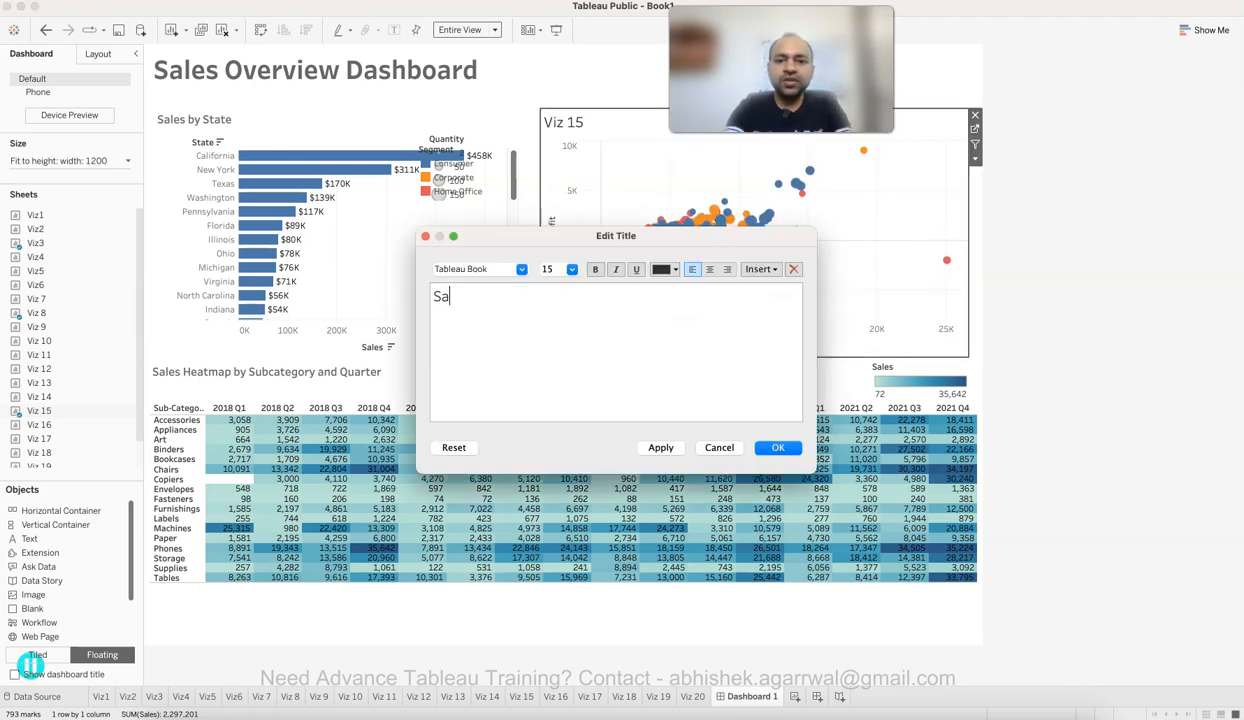
pyautogui.write('les & ')
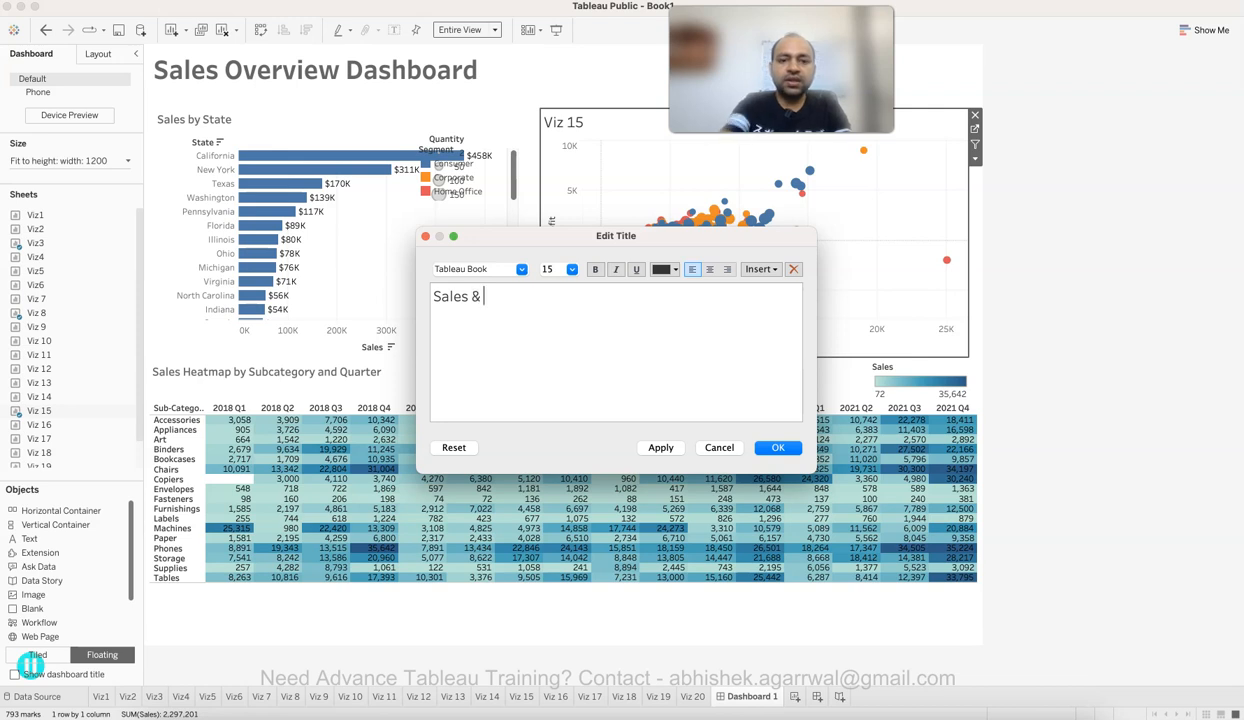
pyautogui.write('Profit for Each Customer')
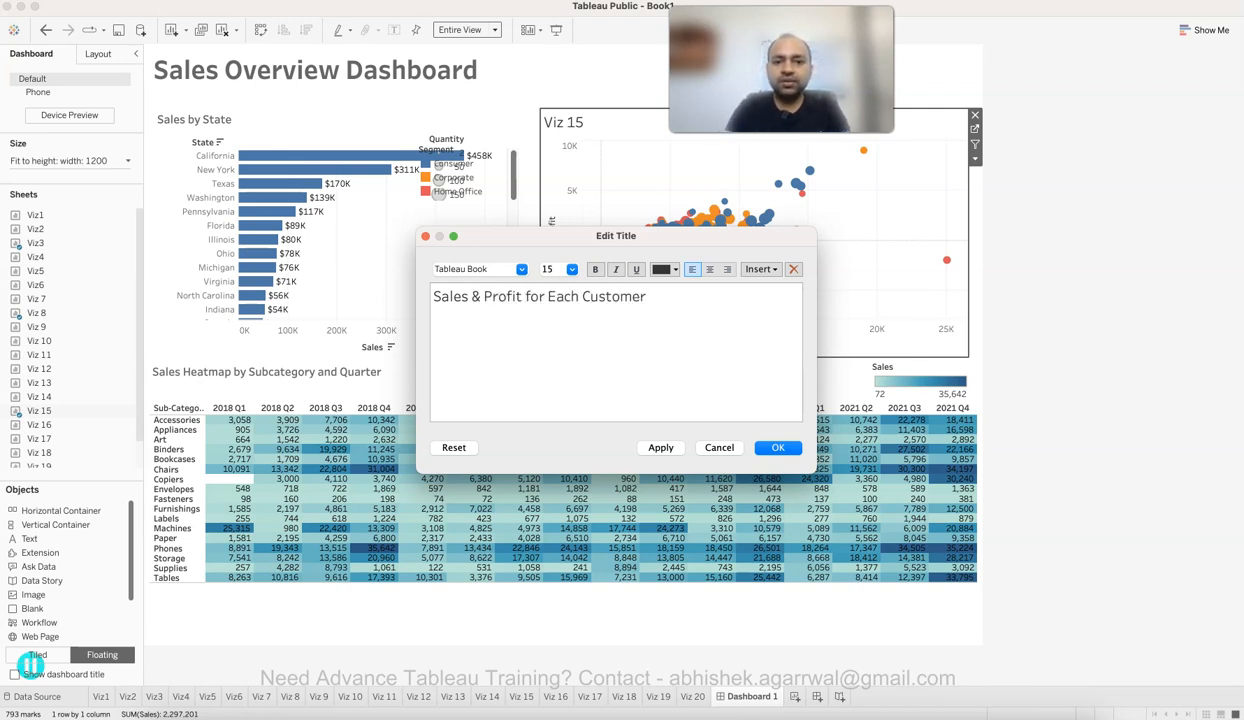
# Step: Format the scatter plot's title text in Tableau Medium, size 12, dark grey, and accept the title settings
pyautogui.press('super+a')
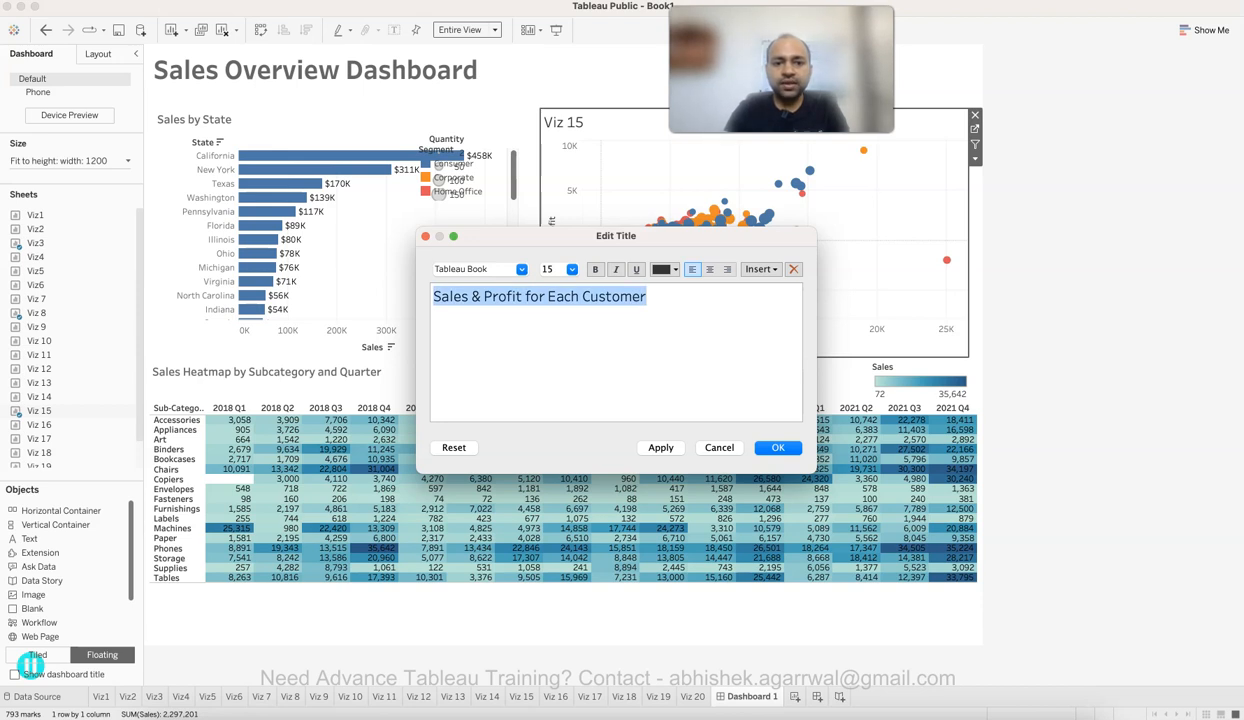
pyautogui.click(572, 269)
pyautogui.click(545, 316)
pyautogui.click(668, 269)
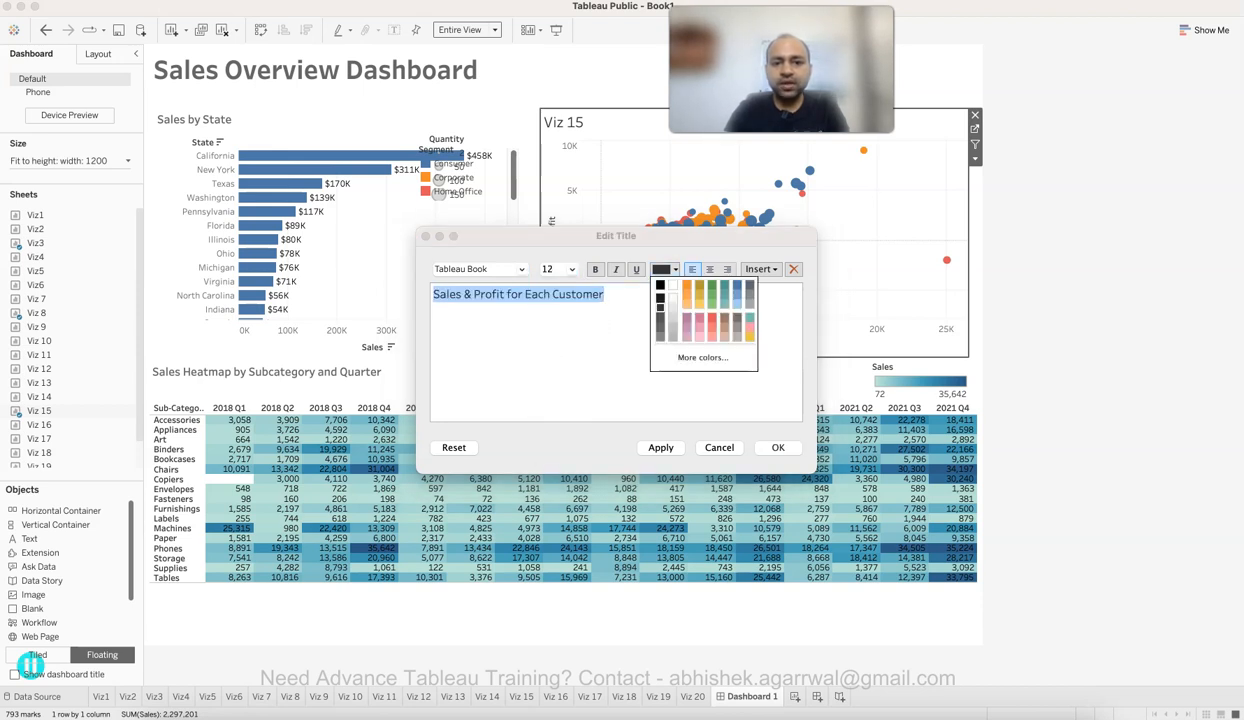
pyautogui.click(660, 327)
pyautogui.click(521, 269)
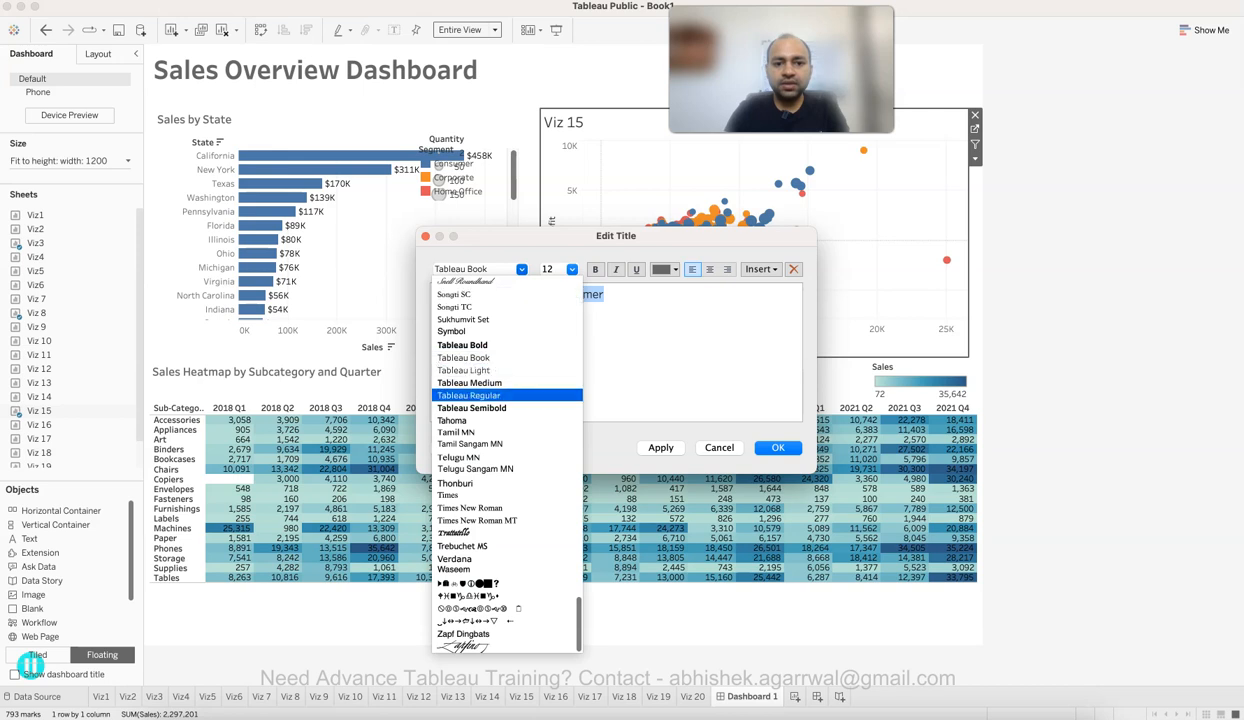
pyautogui.click(470, 383)
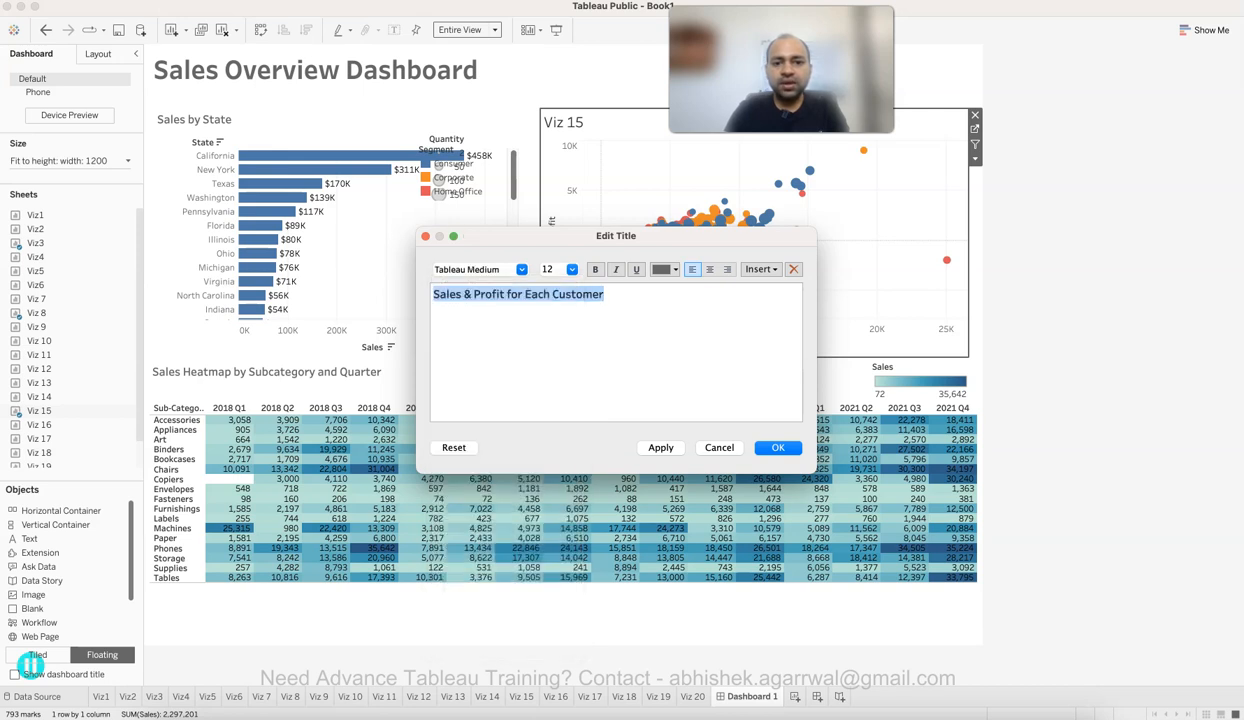
pyautogui.click(660, 447)
pyautogui.click(778, 447)
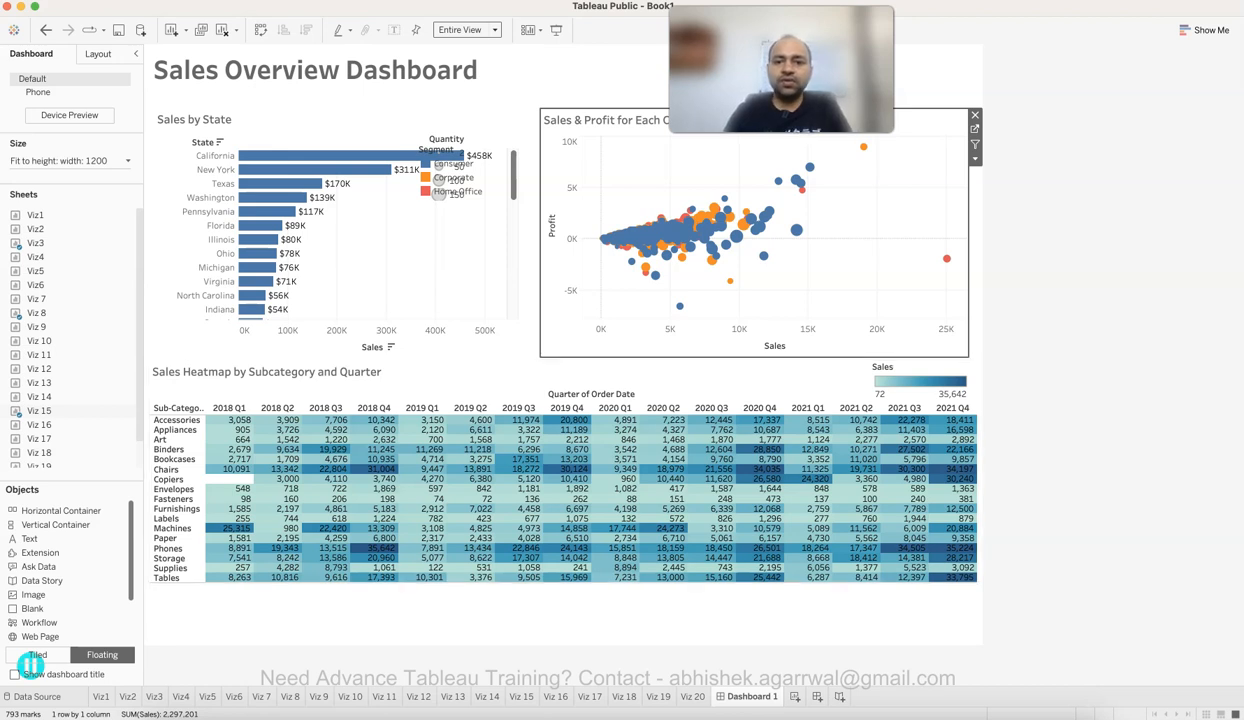
pyautogui.click(1070, 290)
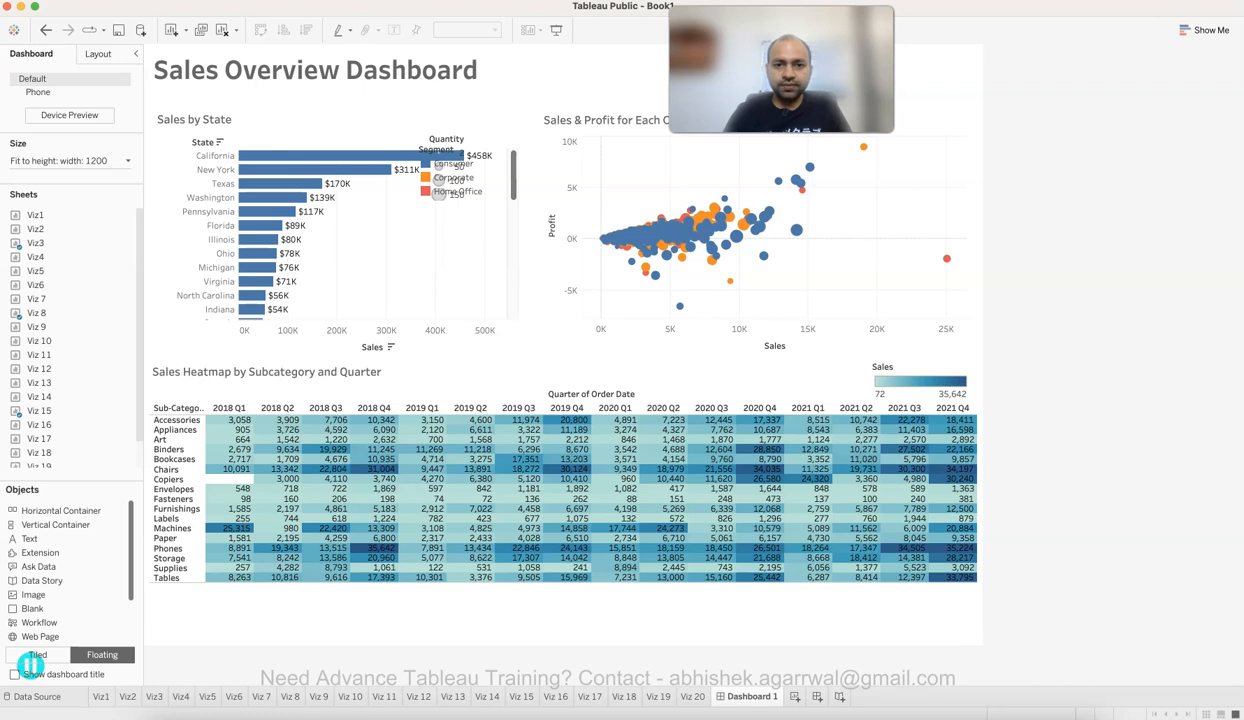
# Step: Move the Segment color legend off the state chart to the scatter plot's upper-right corner and enlarge it to fit all three segments
pyautogui.click(468, 175)
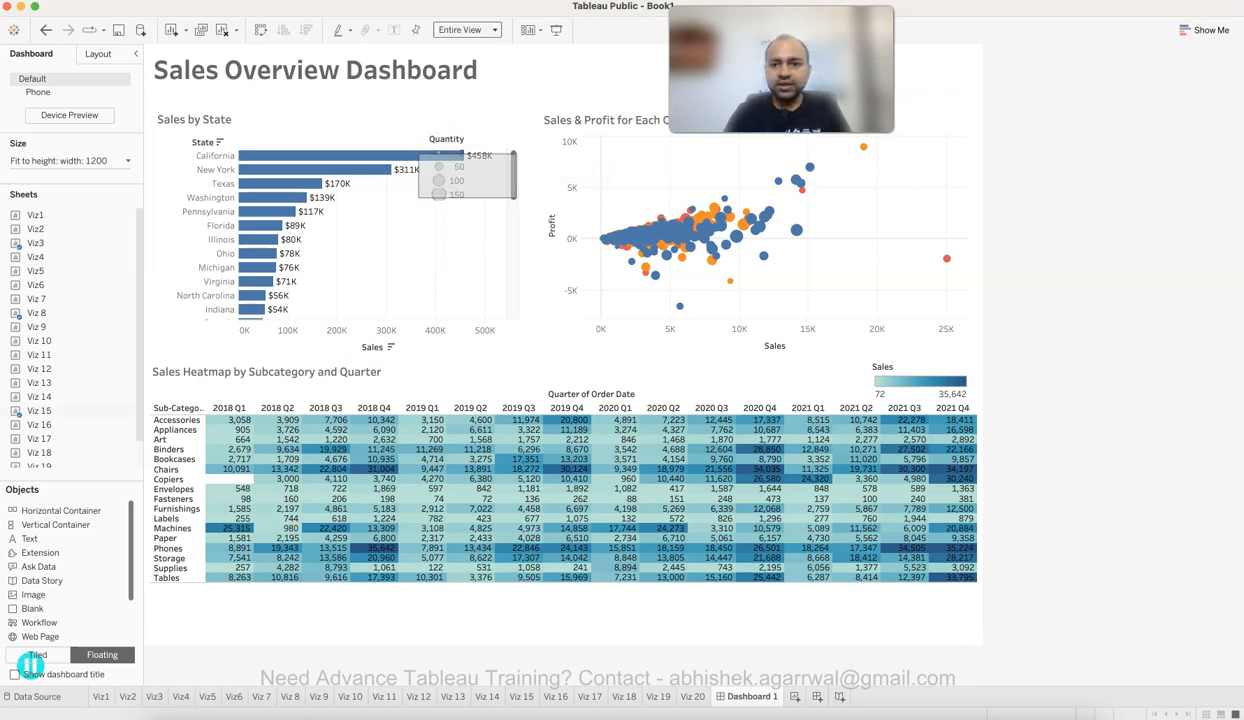
pyautogui.moveTo(467, 150); pyautogui.dragTo(923, 127)
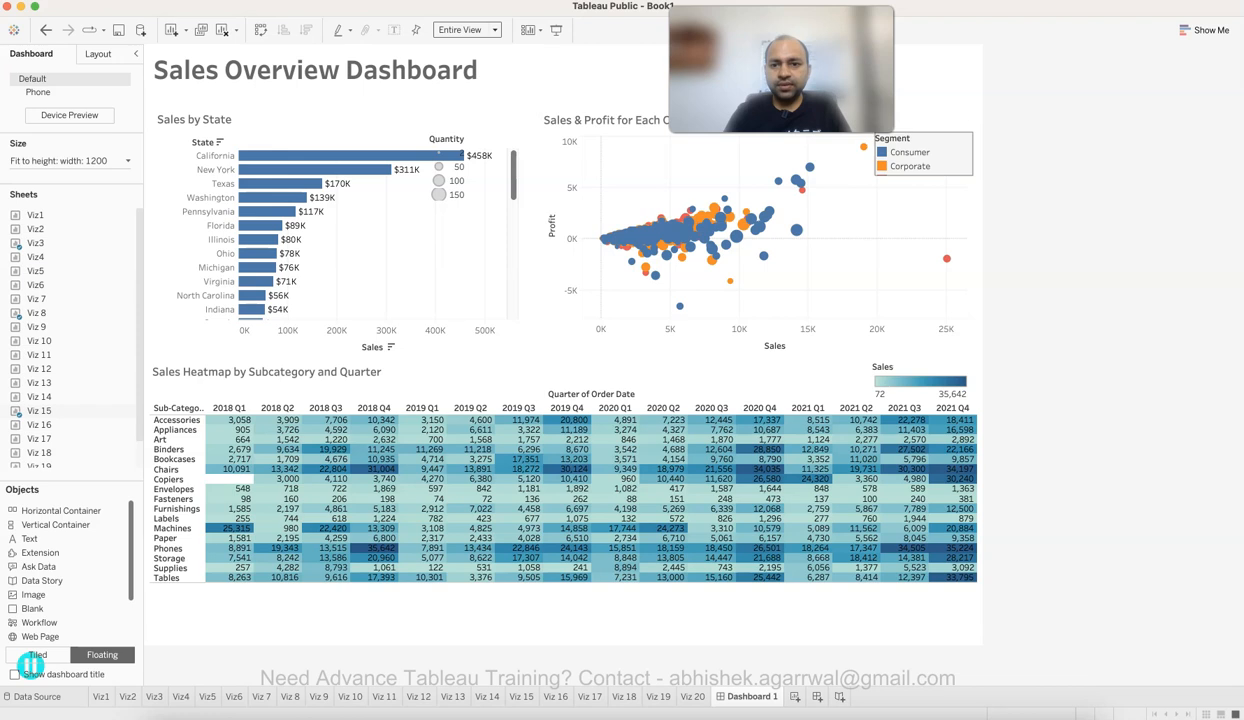
pyautogui.moveTo(923, 176); pyautogui.dragTo(923, 197)
pyautogui.moveTo(923, 128); pyautogui.dragTo(937, 110)
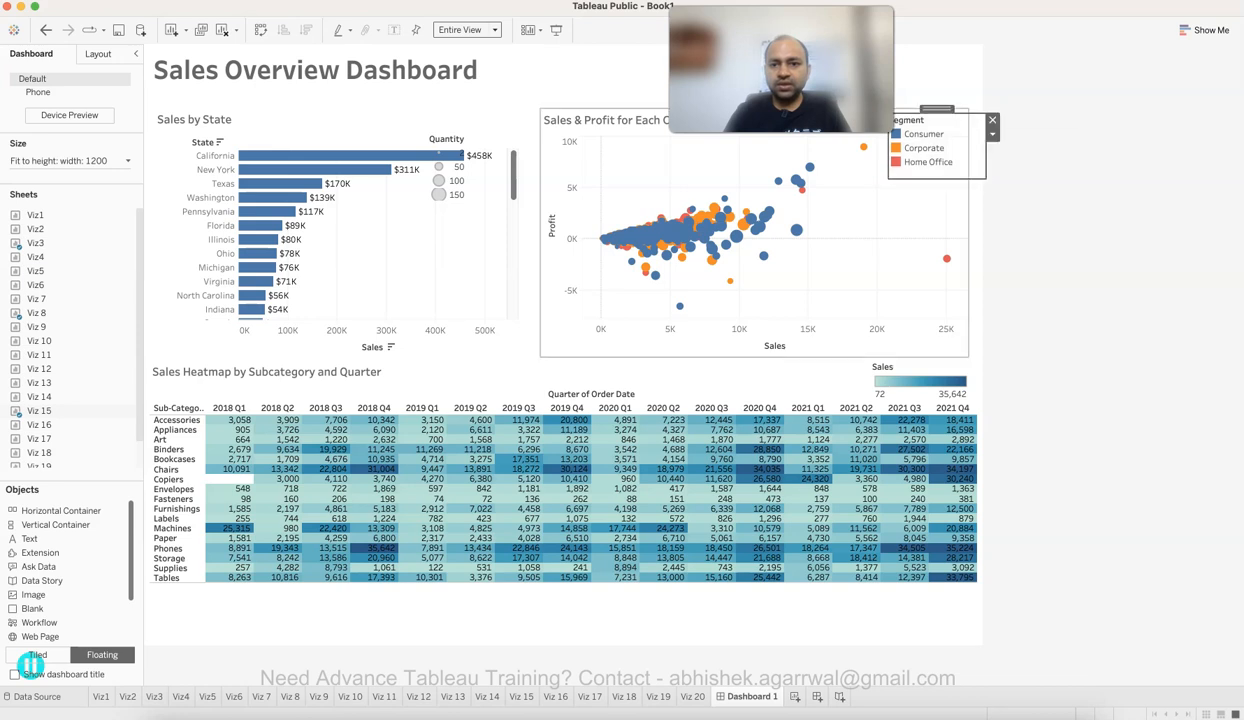
pyautogui.click(1050, 139)
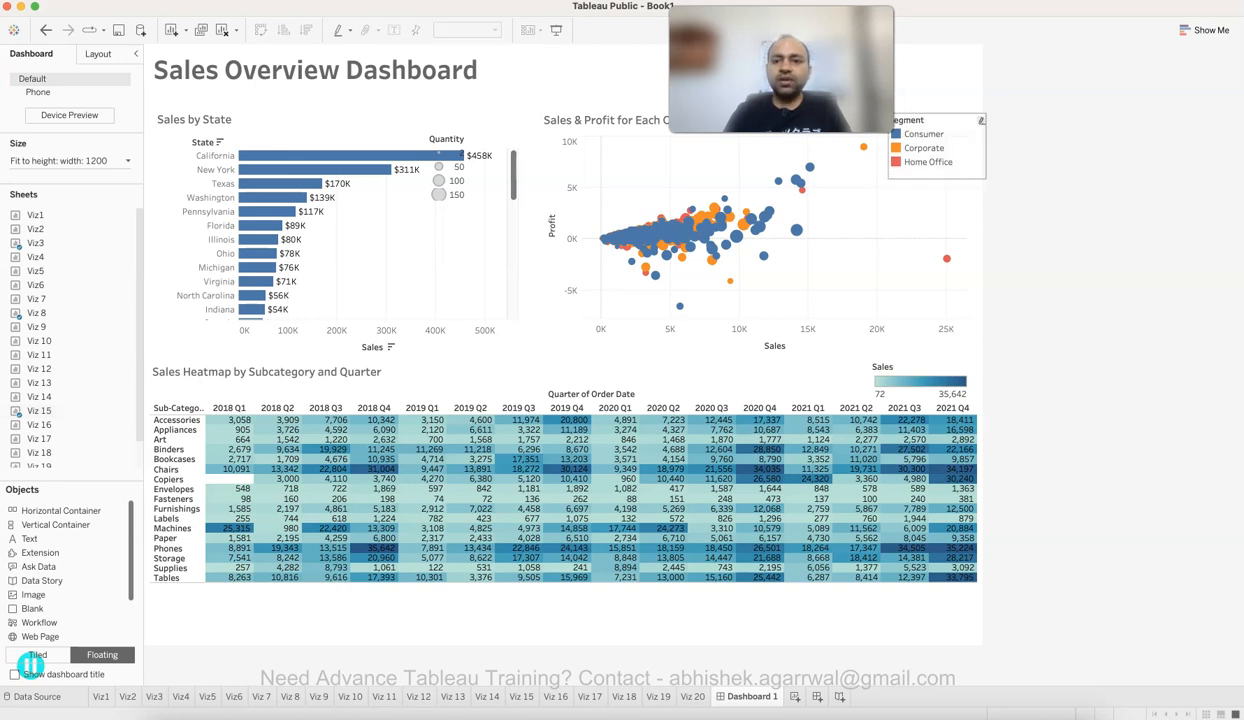
# Step: Move the Quantity size legend off the state chart, below the Segment legend, and remove it from the dashboard
pyautogui.click(445, 176)
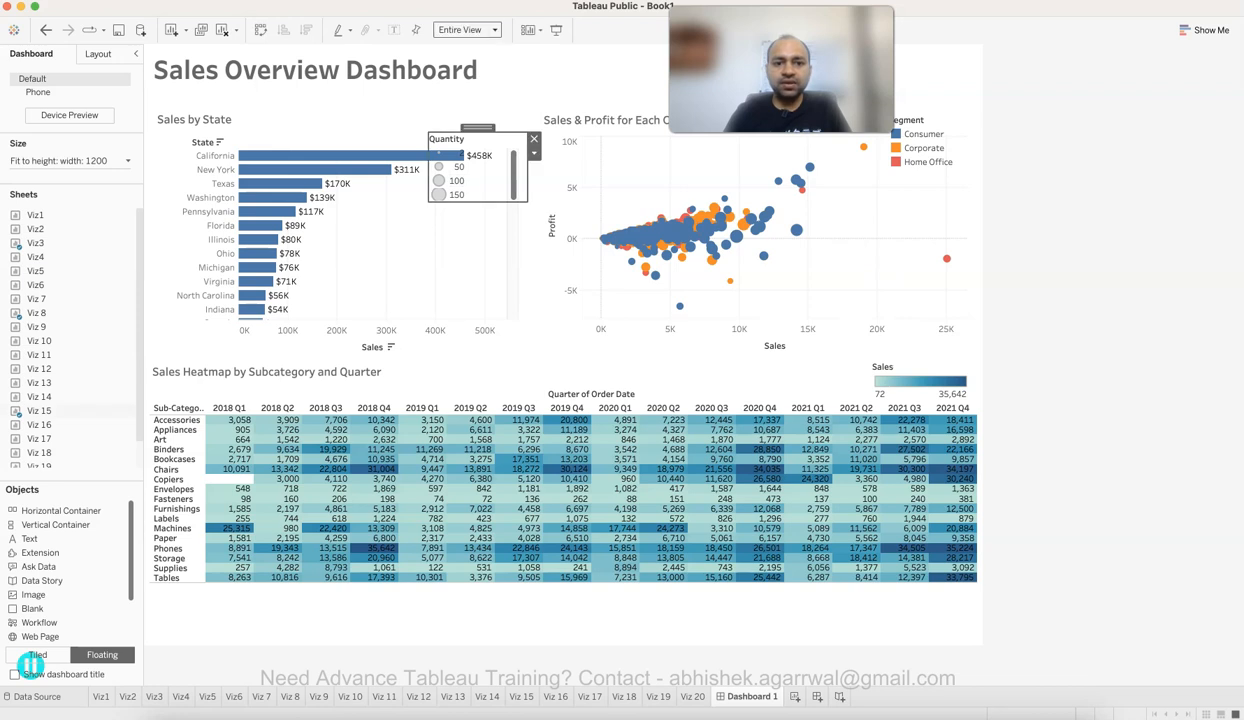
pyautogui.moveTo(478, 128); pyautogui.dragTo(928, 173)
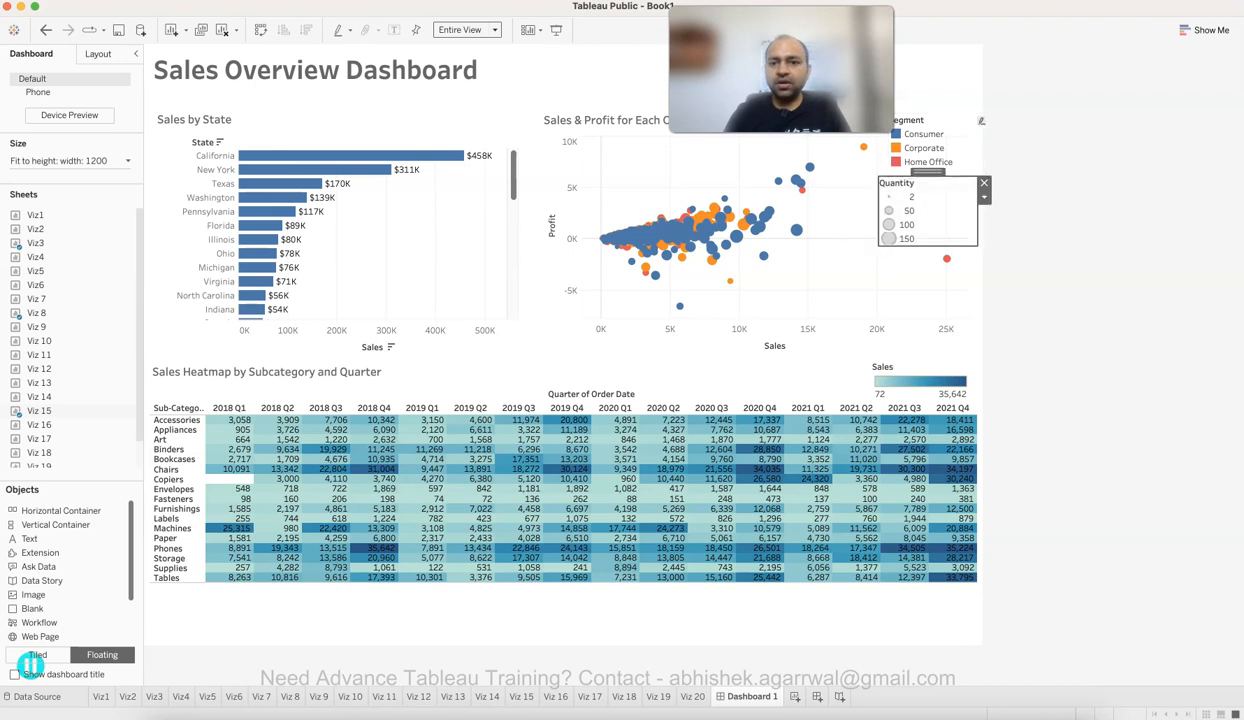
pyautogui.click(984, 183)
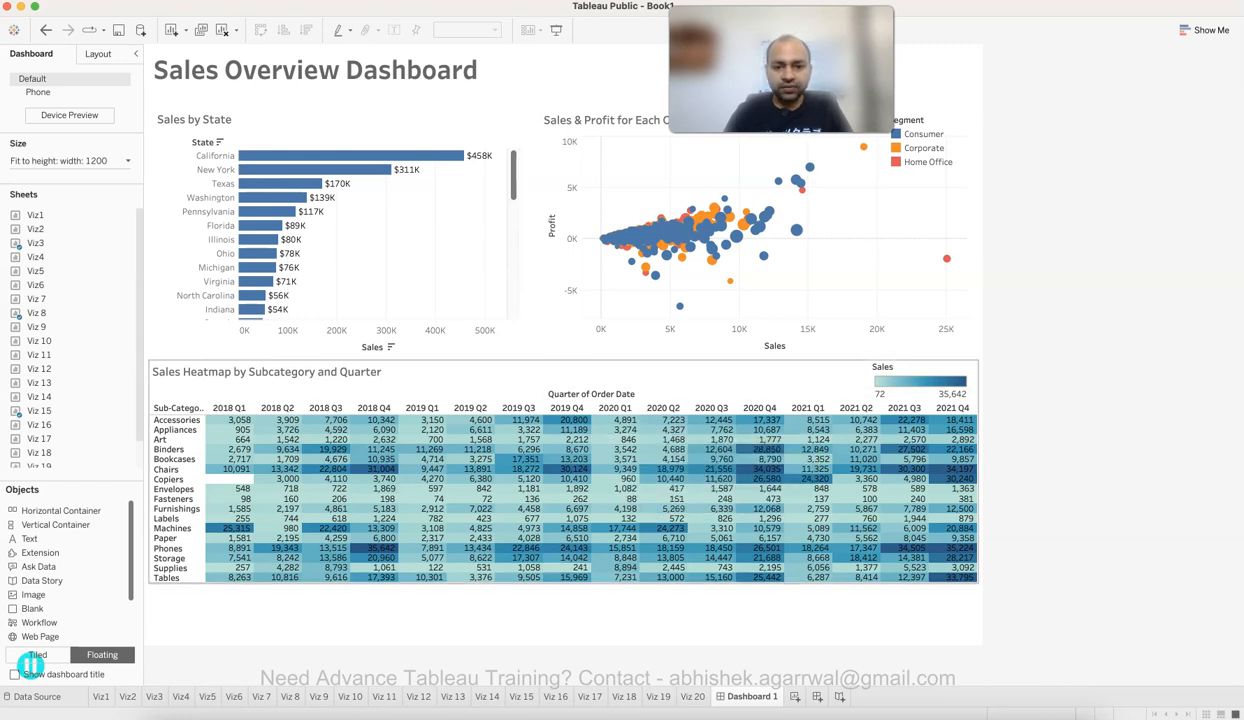
# Step: Stretch the heatmap's lower edge down to fill the empty space at the bottom of the dashboard
pyautogui.click(658, 376)
pyautogui.moveTo(563, 583); pyautogui.dragTo(563, 640)
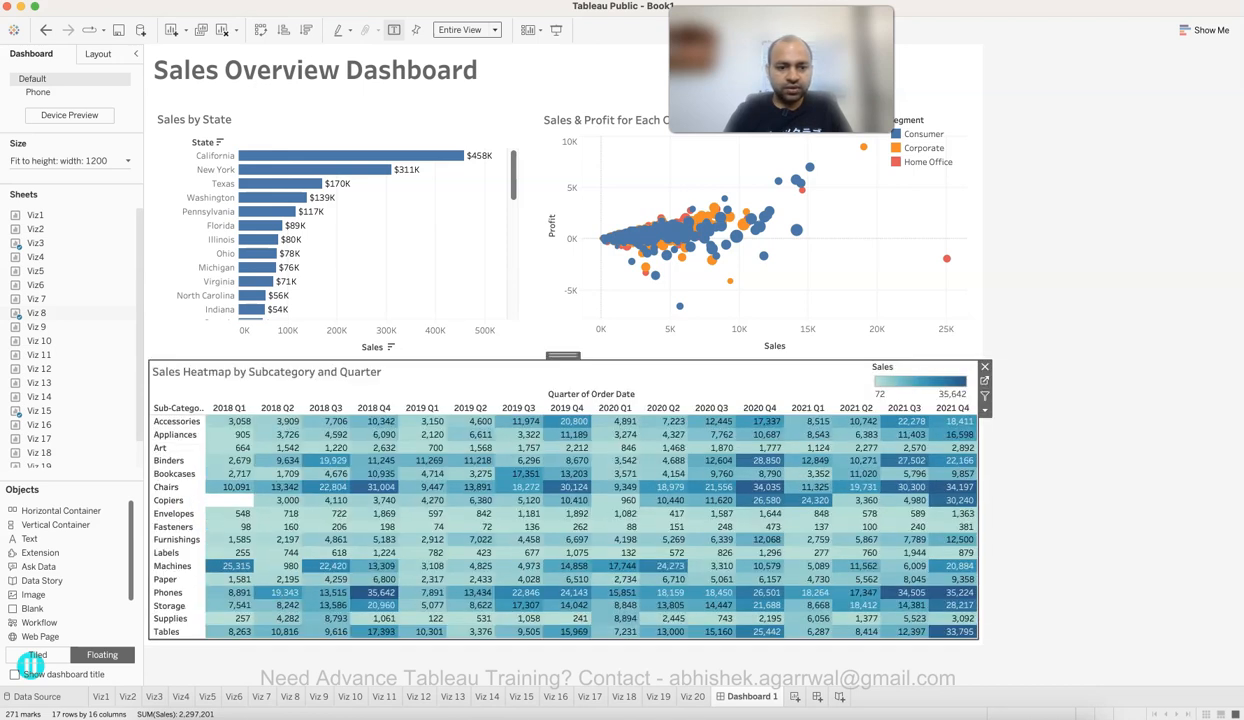
pyautogui.click(1080, 410)
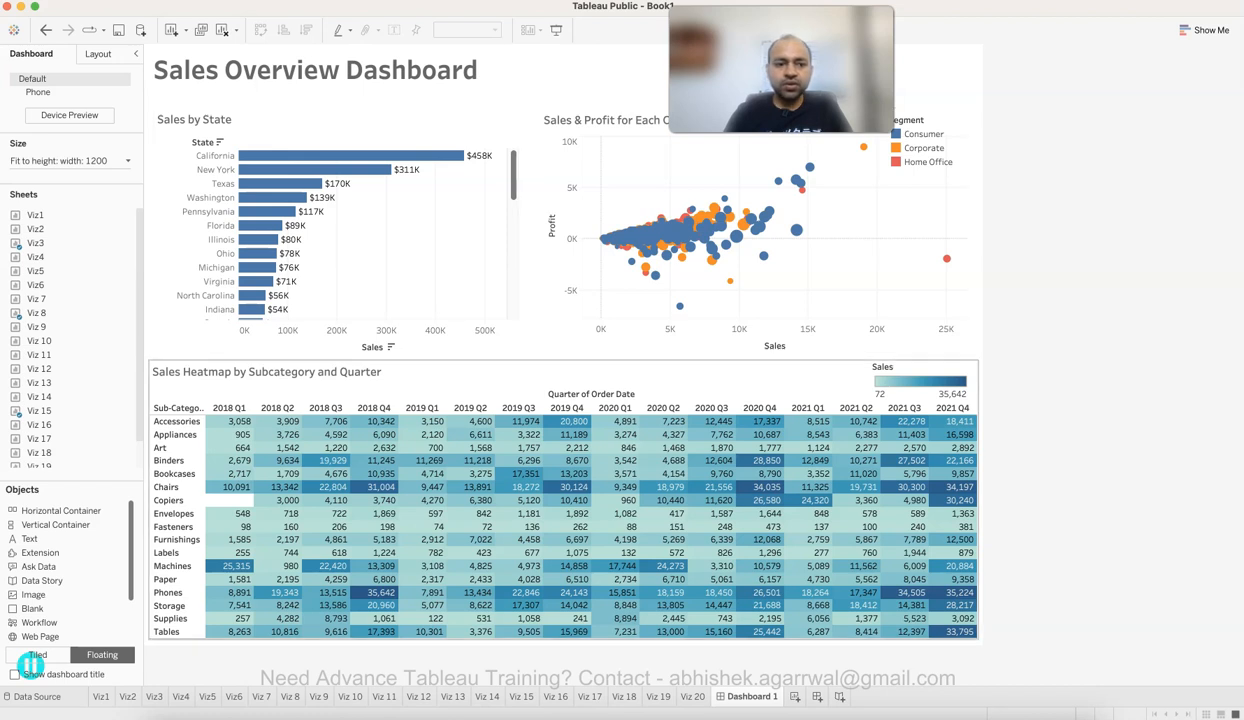
pyautogui.click(563, 374)
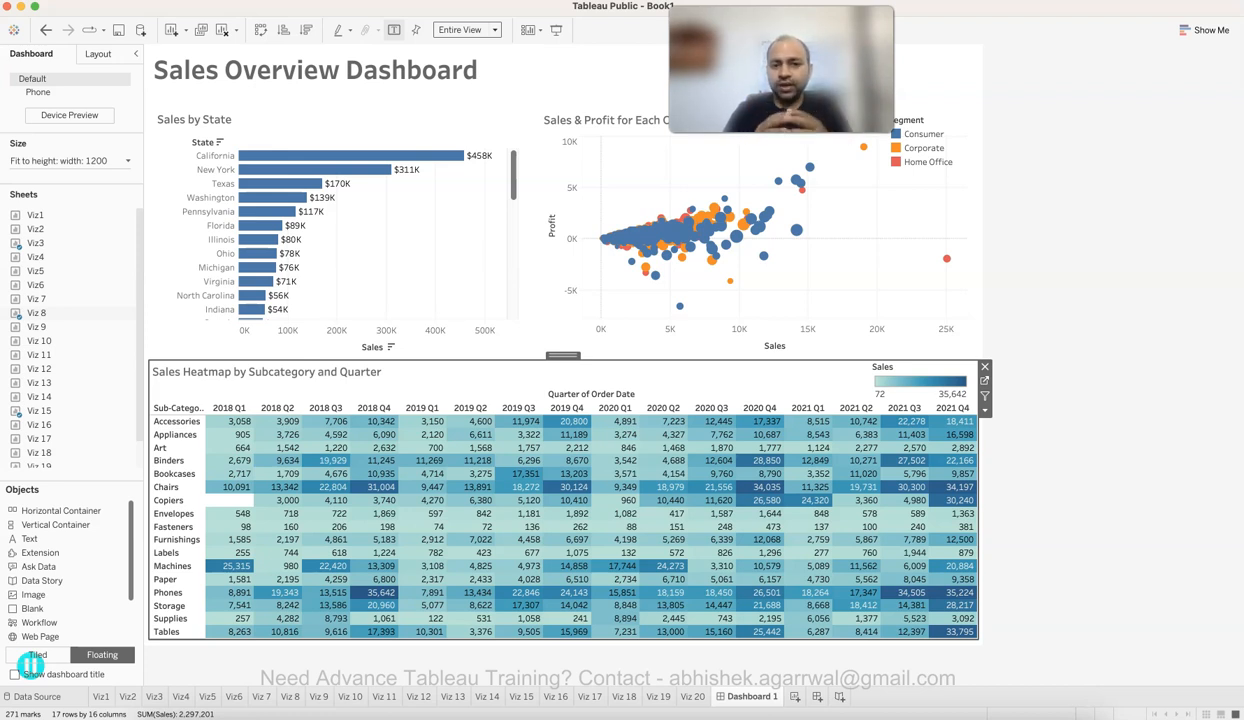
pyautogui.click(376, 268)
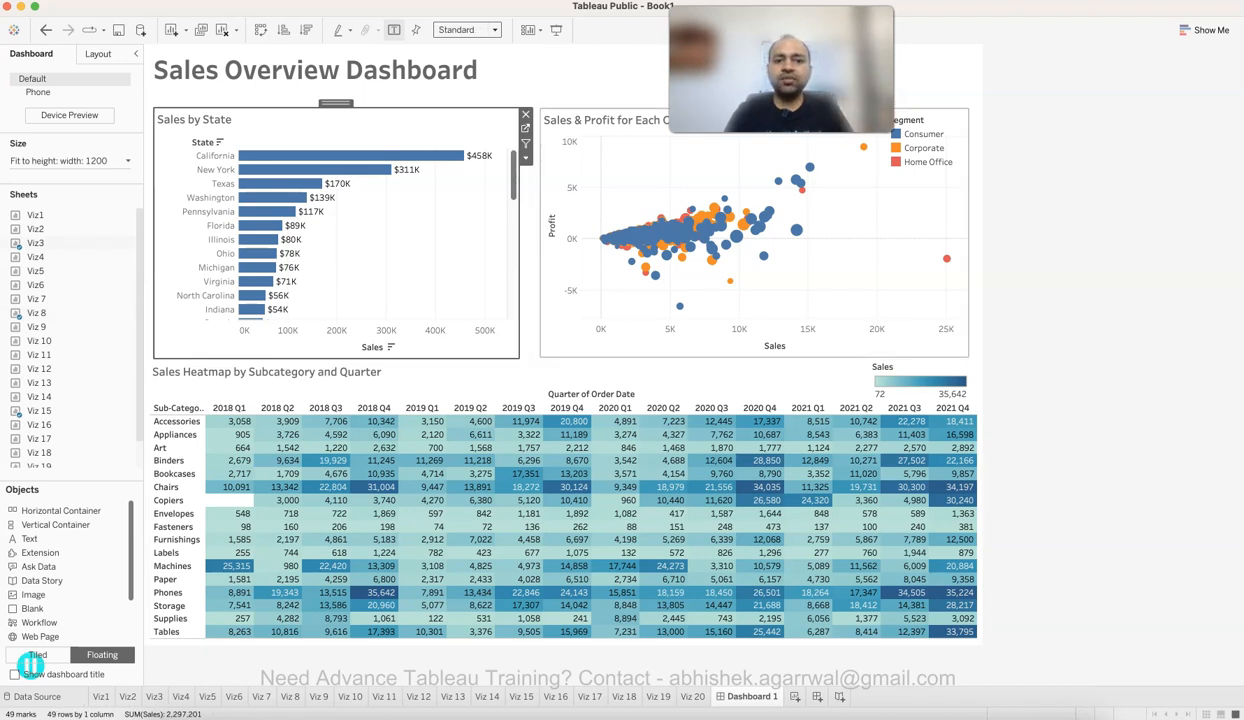
pyautogui.click(756, 280)
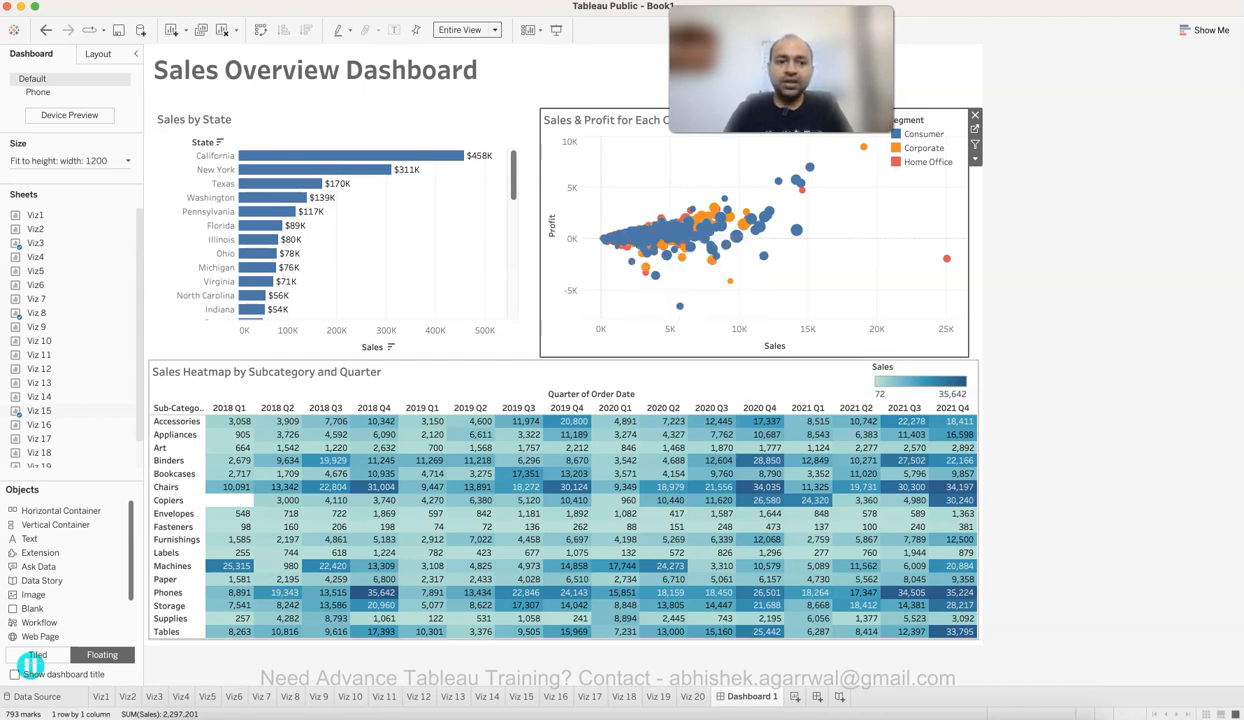
pyautogui.click(300, 382)
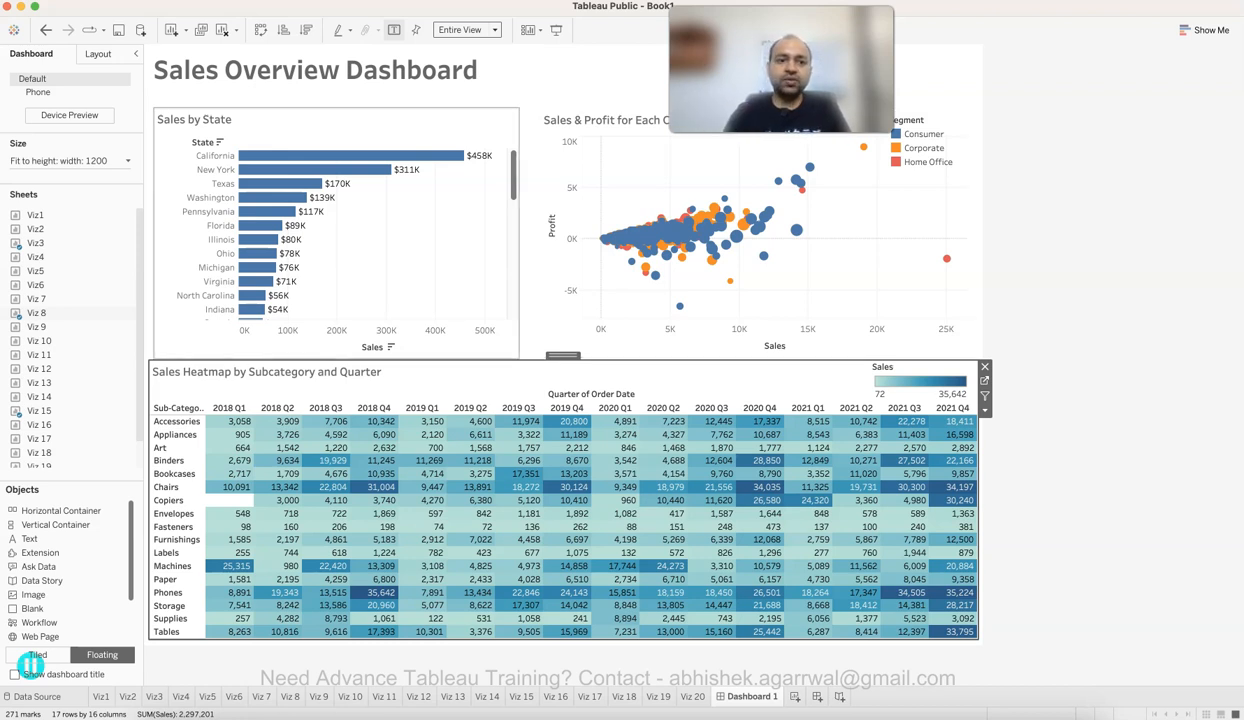
pyautogui.click(400, 244)
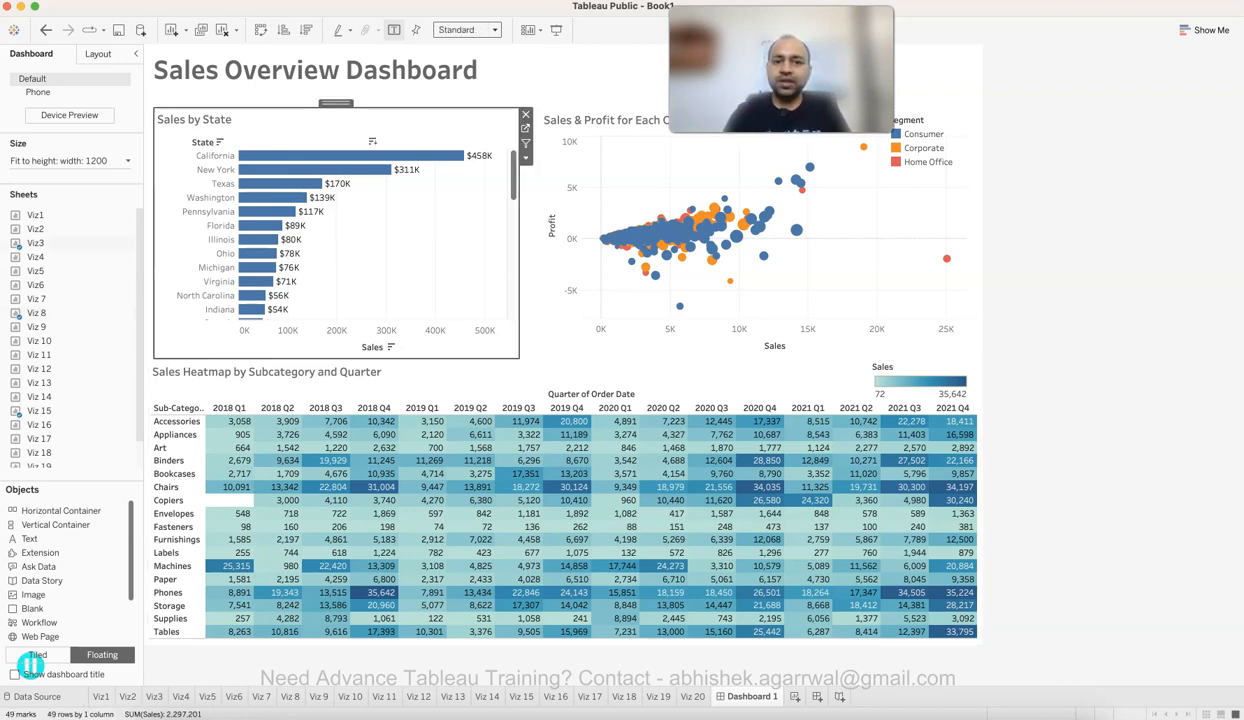
pyautogui.click(780, 275)
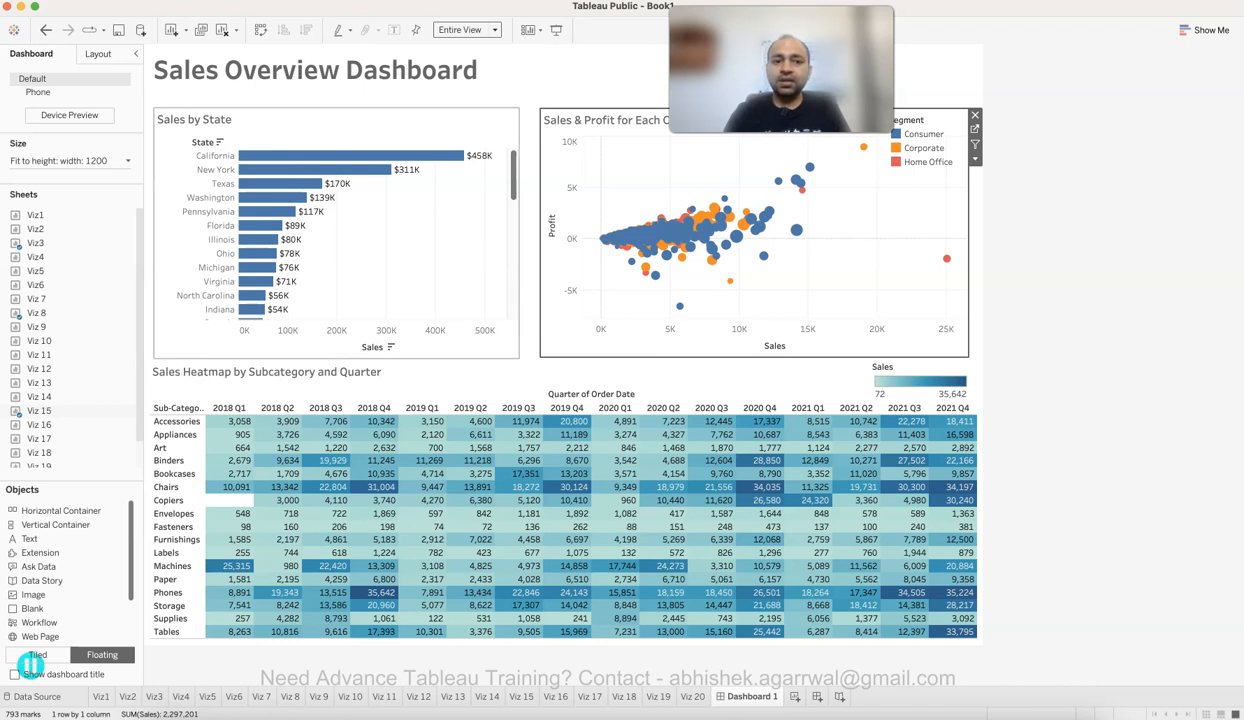
pyautogui.click(300, 178)
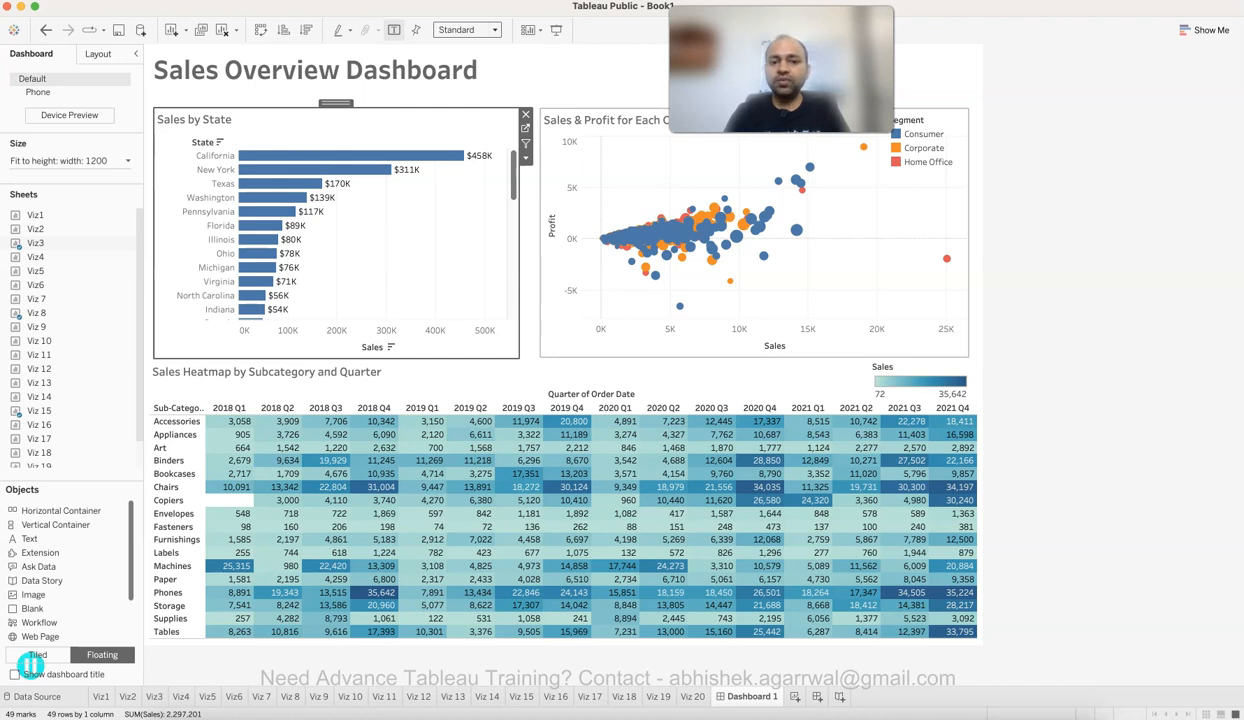
pyautogui.click(573, 375)
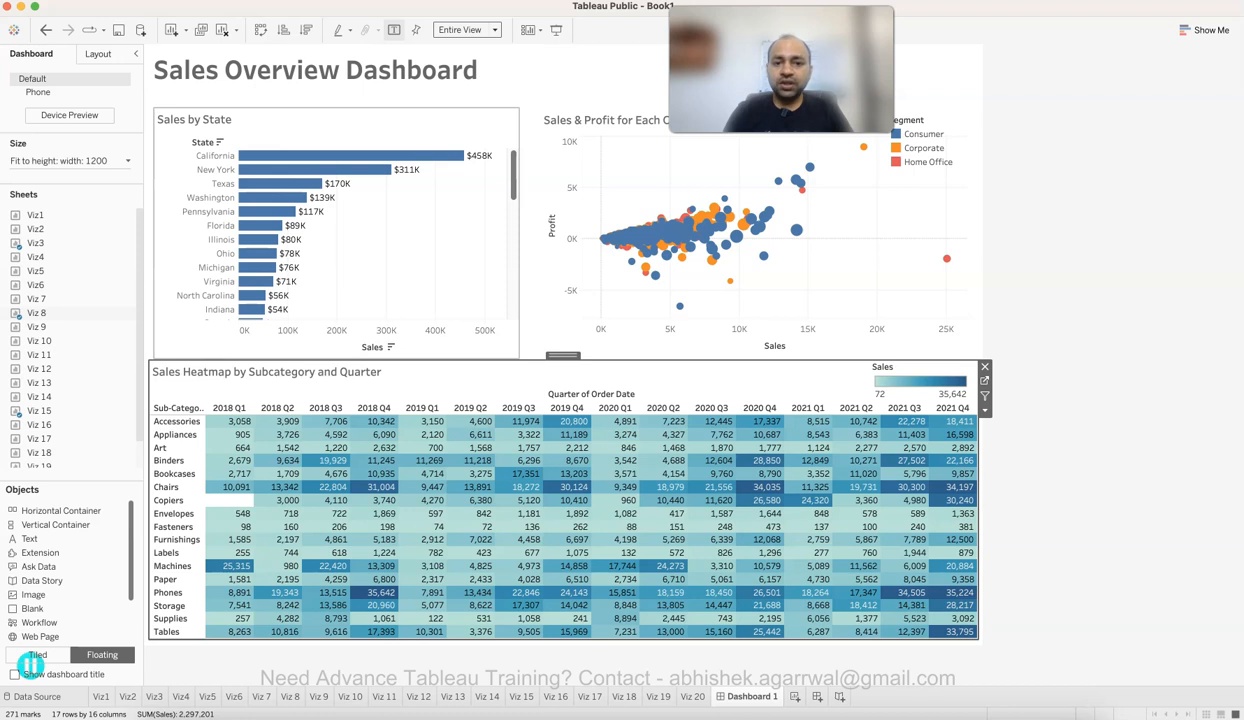
# Step: Add a Category filter with all values selected to the Sales by State source sheet and return to Dashboard 1
pyautogui.click(416, 254)
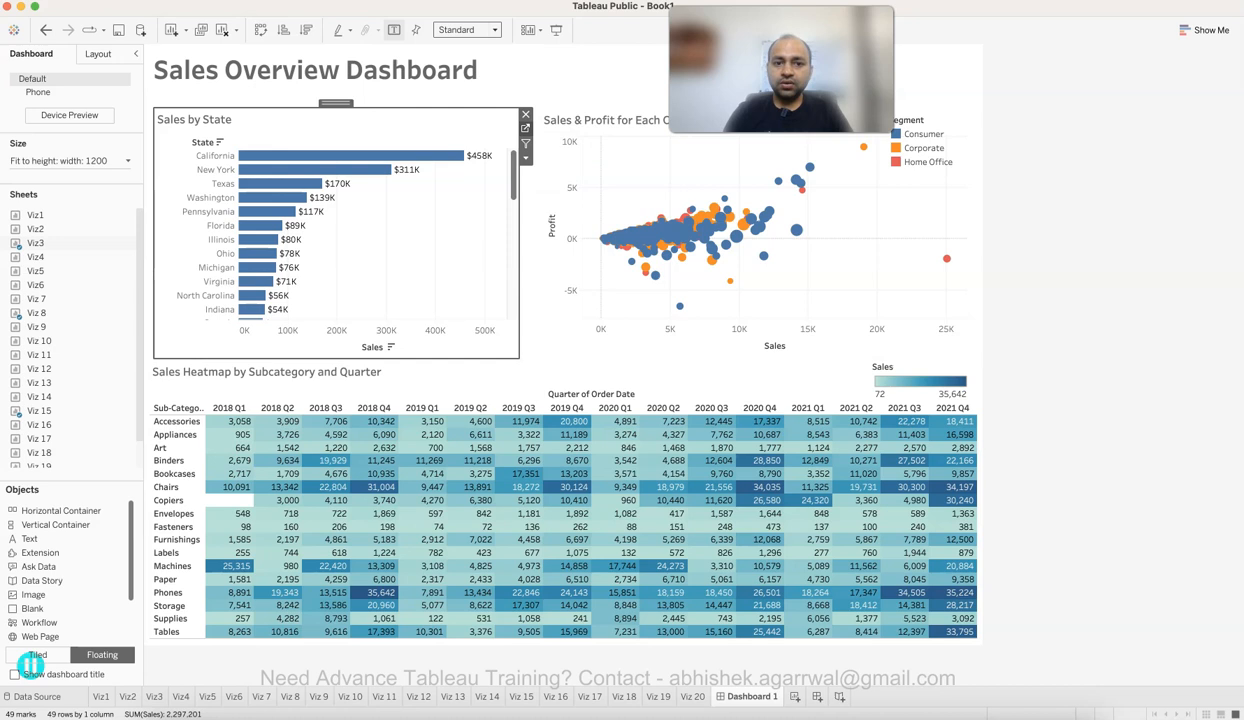
pyautogui.click(525, 128)
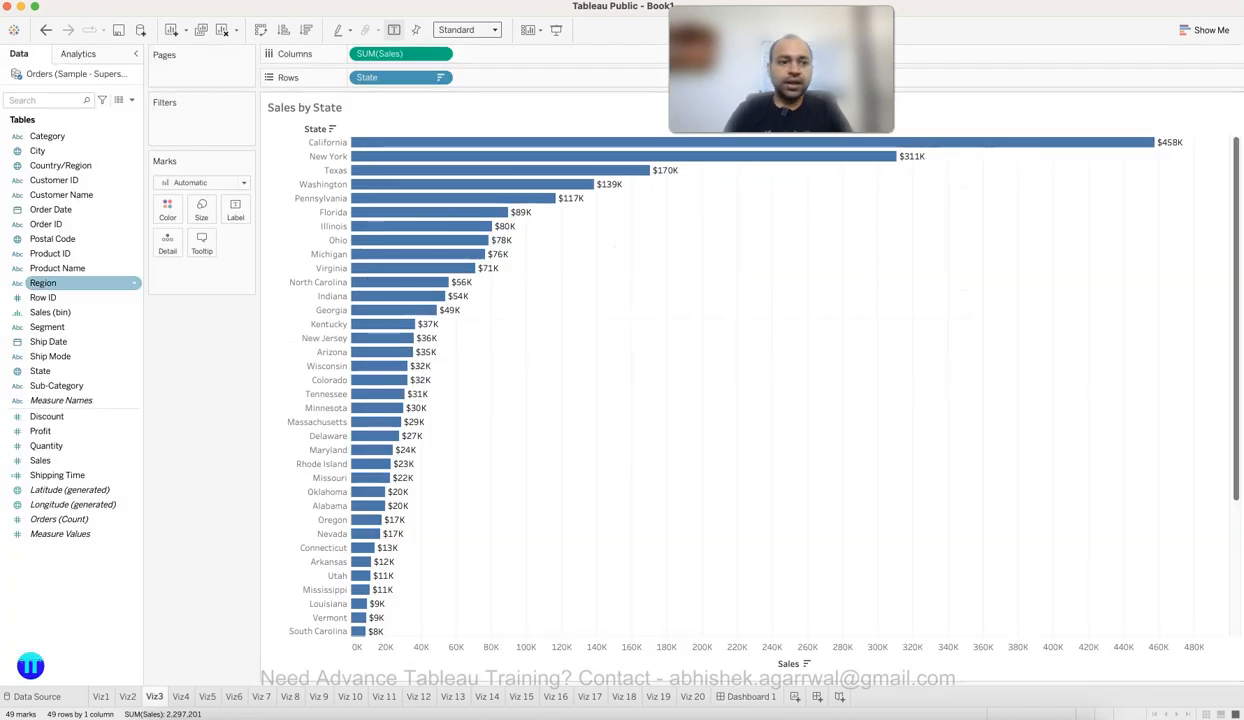
pyautogui.moveTo(47, 135); pyautogui.dragTo(170, 128)
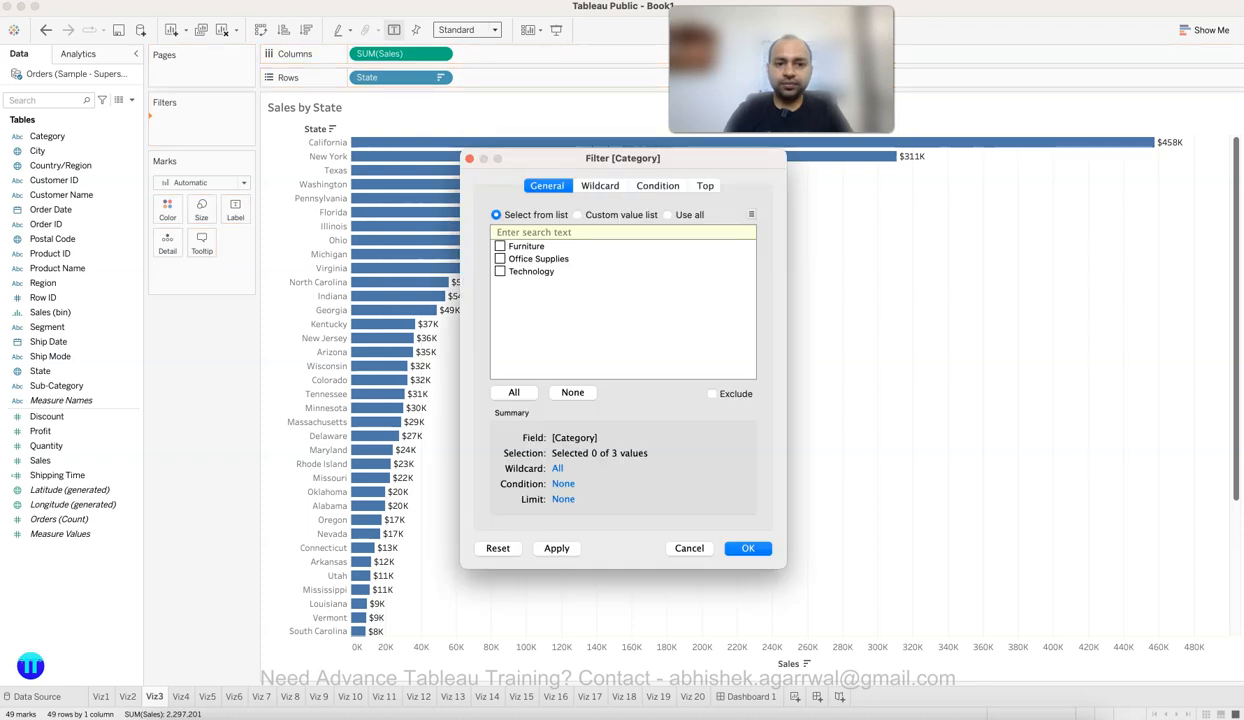
pyautogui.click(513, 392)
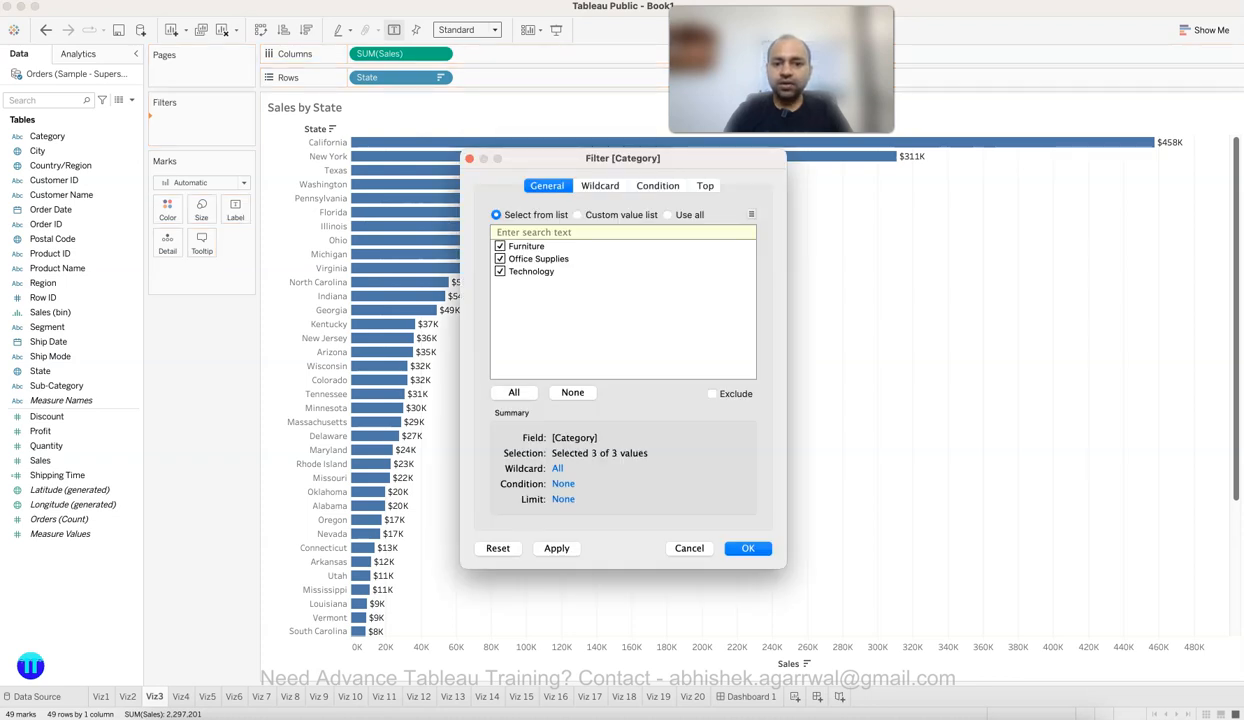
pyautogui.press('Return')
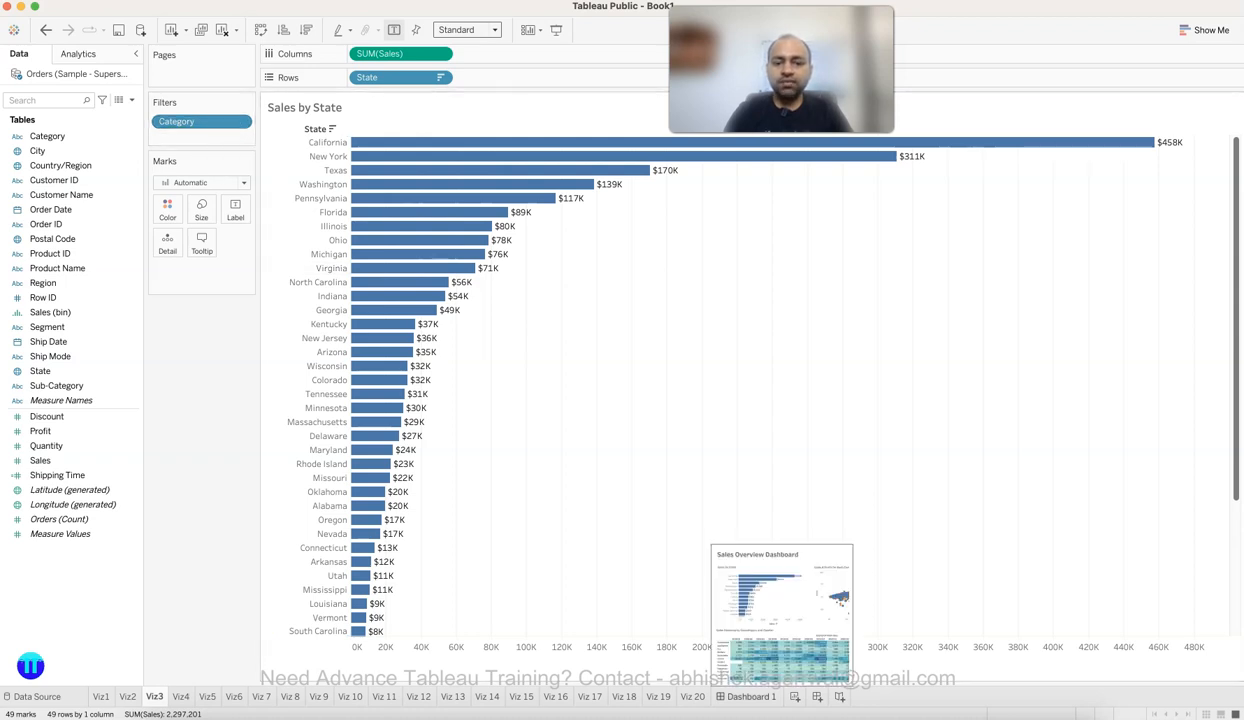
pyautogui.click(748, 696)
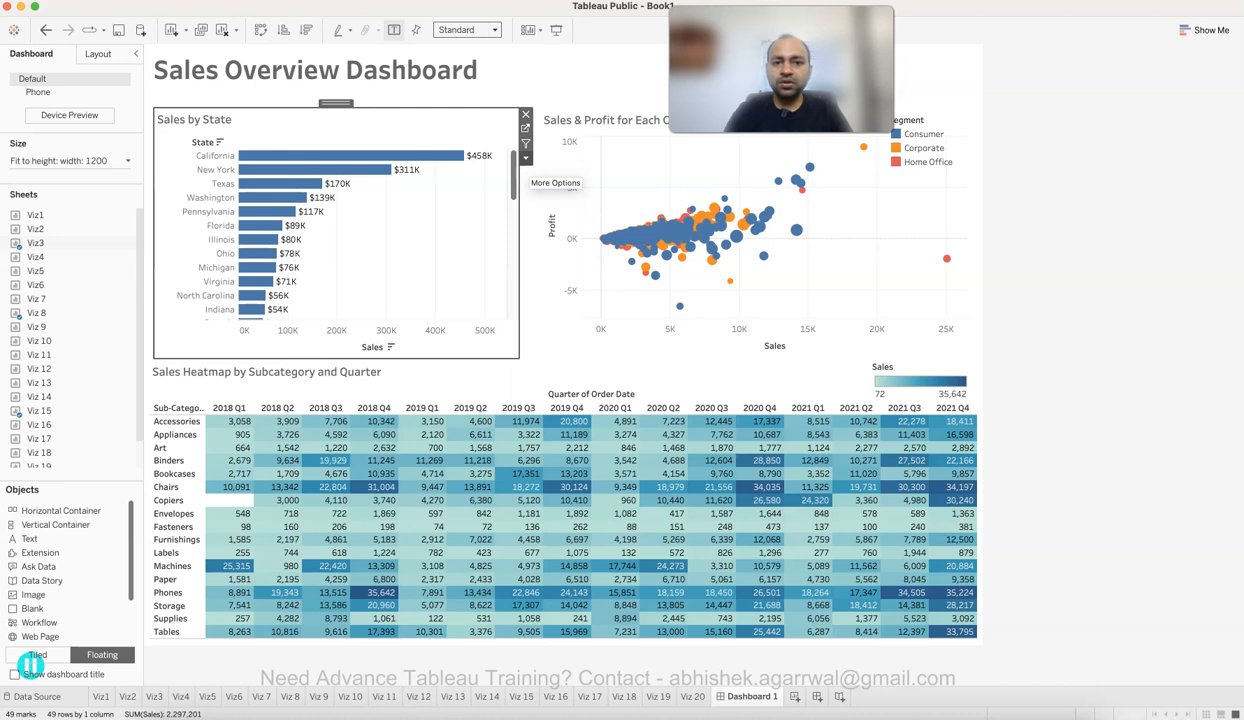
# Step: Show the state chart's Category filter on the dashboard and place it beside the Sales Overview Dashboard title
pyautogui.click(525, 158)
pyautogui.moveTo(560, 258)
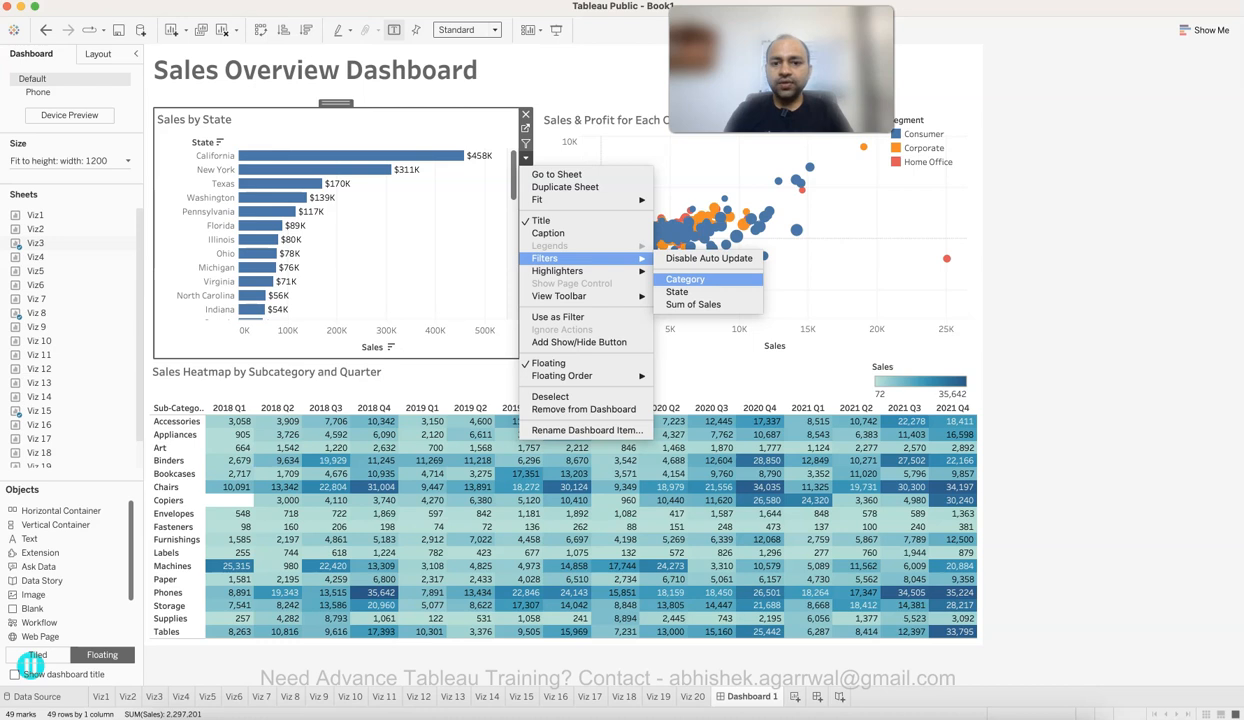
pyautogui.click(685, 279)
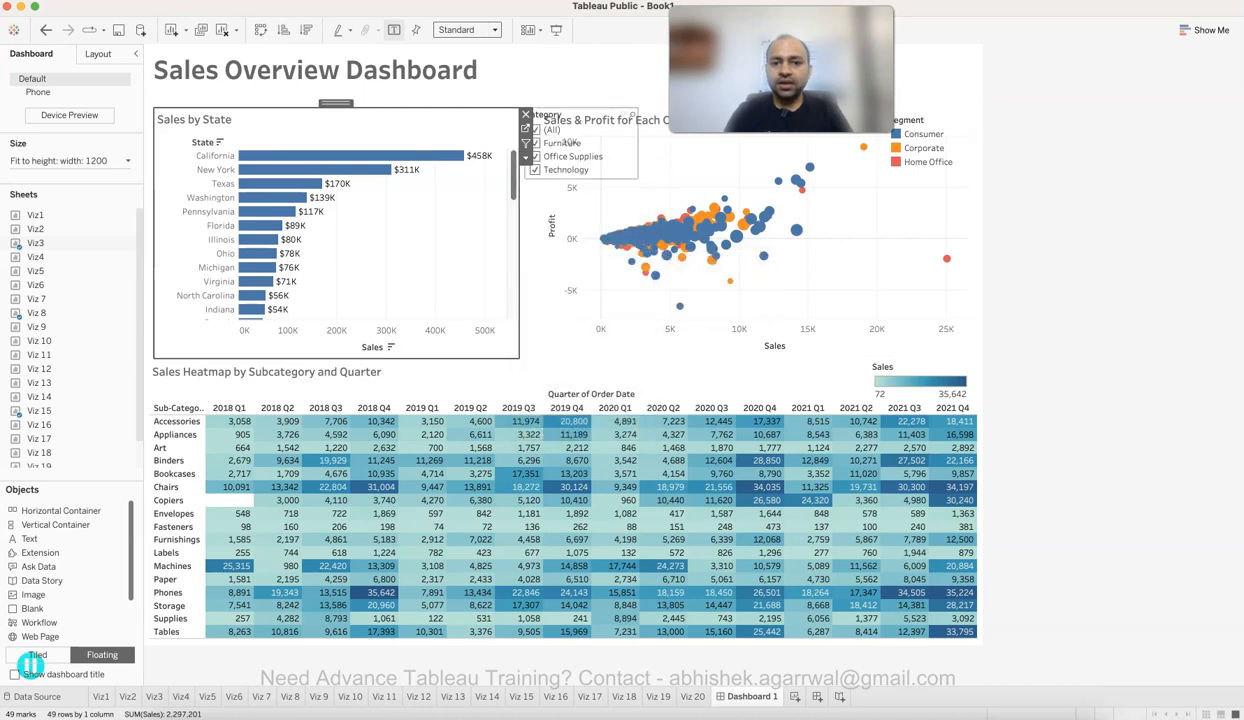
pyautogui.click(590, 115)
pyautogui.moveTo(581, 103); pyautogui.dragTo(569, 55)
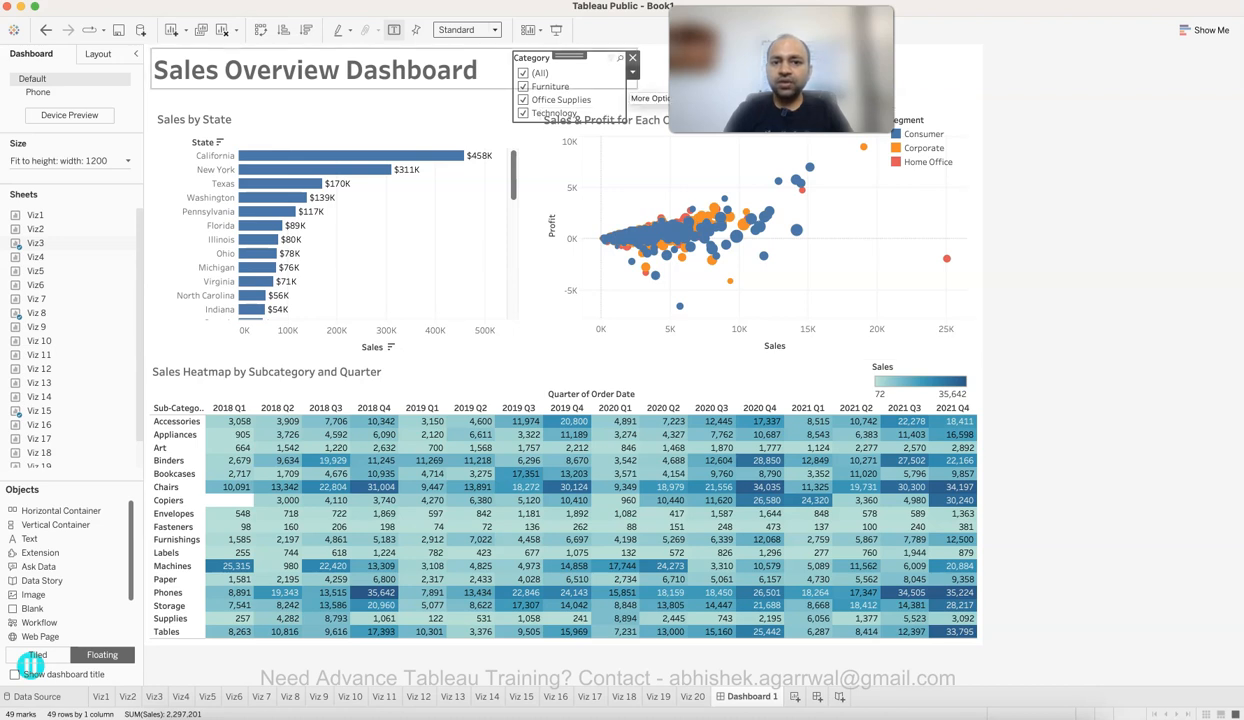
# Step: Switch the Category filter to a multiple values dropdown and select all categories in it
pyautogui.click(632, 72)
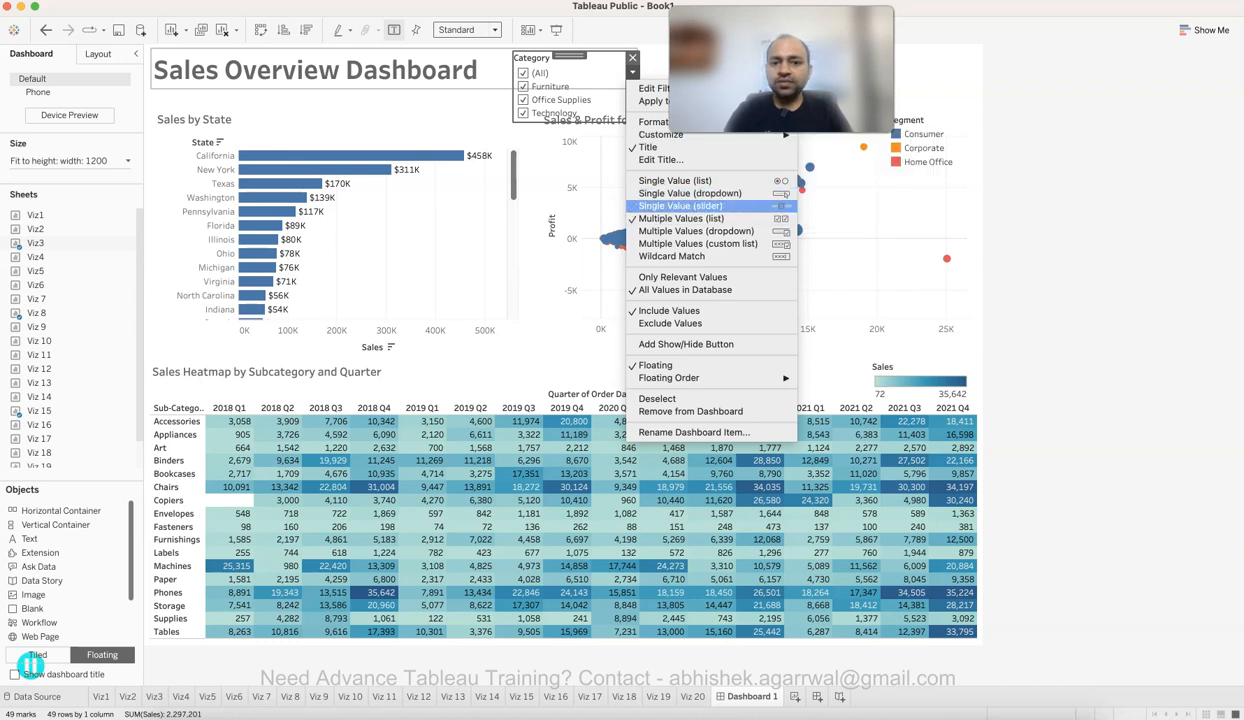
pyautogui.click(778, 193)
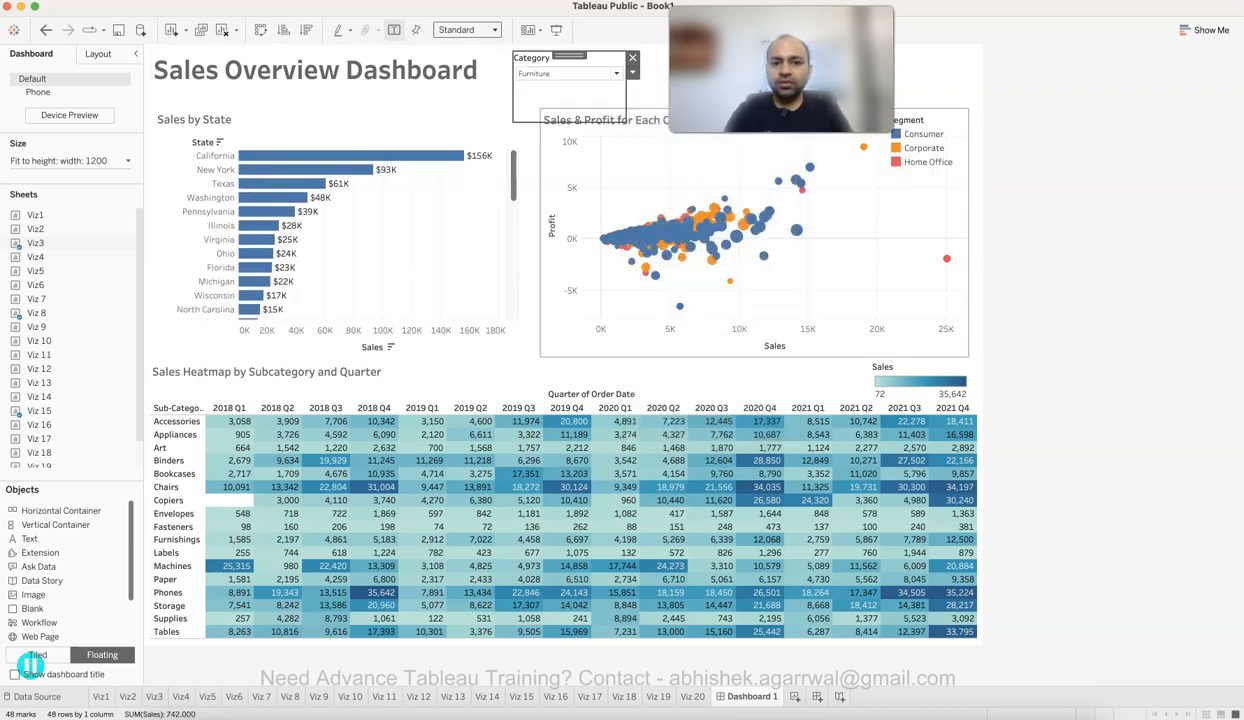
pyautogui.click(632, 73)
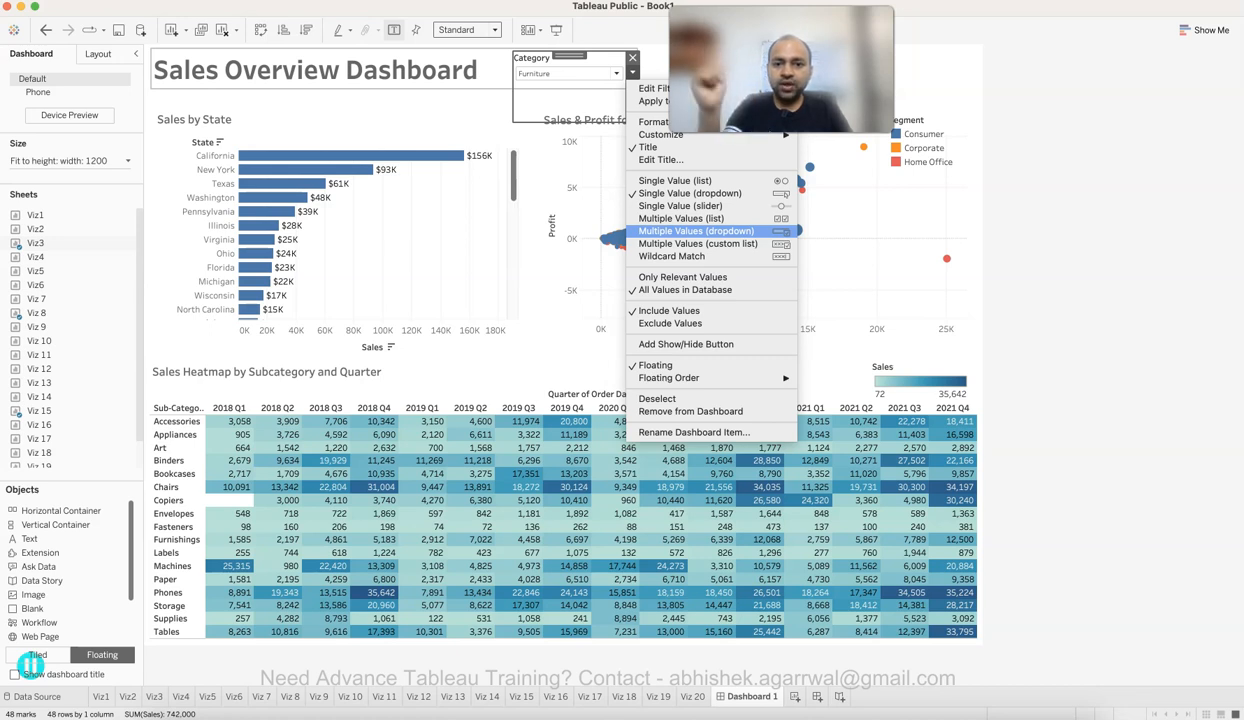
pyautogui.click(696, 231)
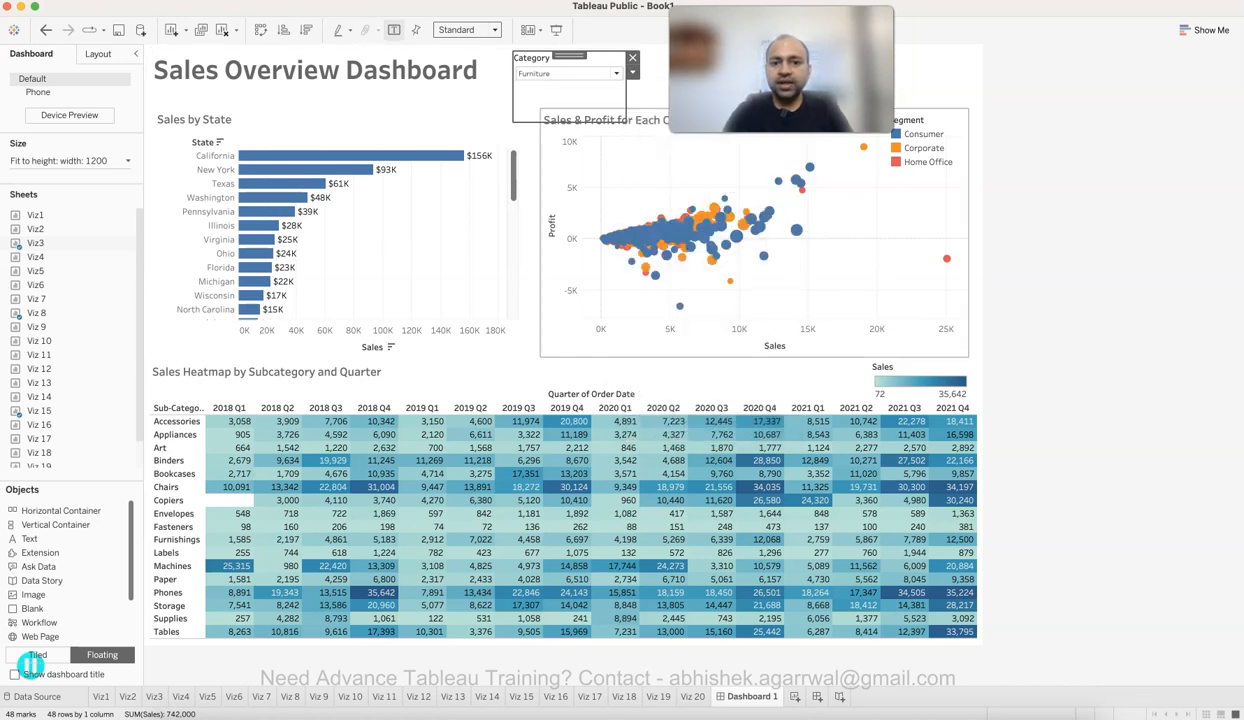
pyautogui.click(615, 74)
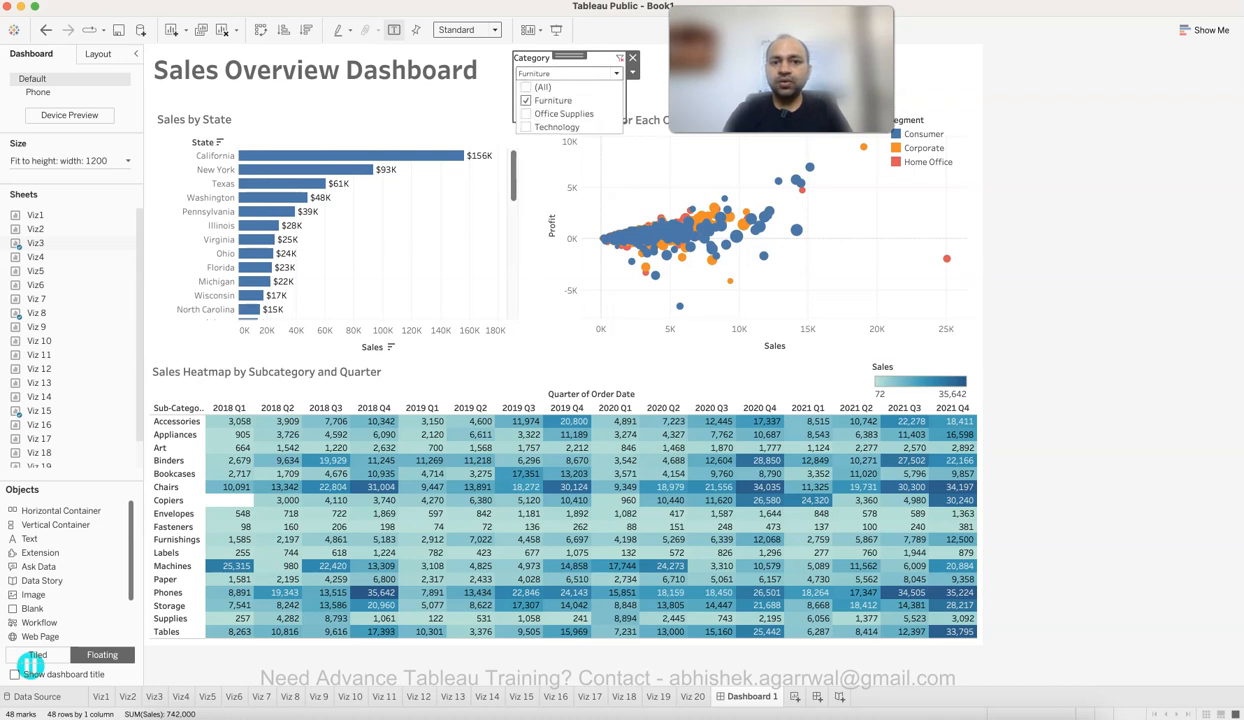
pyautogui.click(526, 87)
pyautogui.click(648, 84)
pyautogui.click(652, 90)
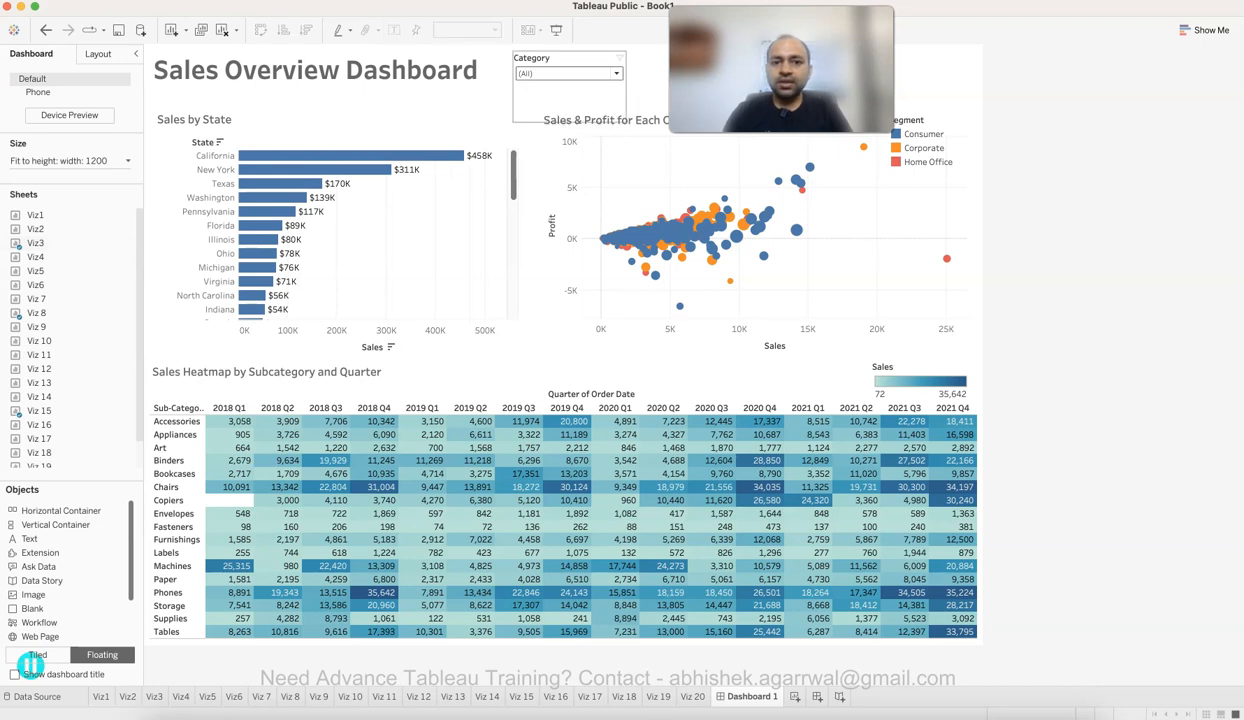
# Step: Shorten the Category filter box so it fits closely around its dropdown
pyautogui.click(574, 98)
pyautogui.moveTo(569, 121); pyautogui.dragTo(569, 95)
pyautogui.click(646, 94)
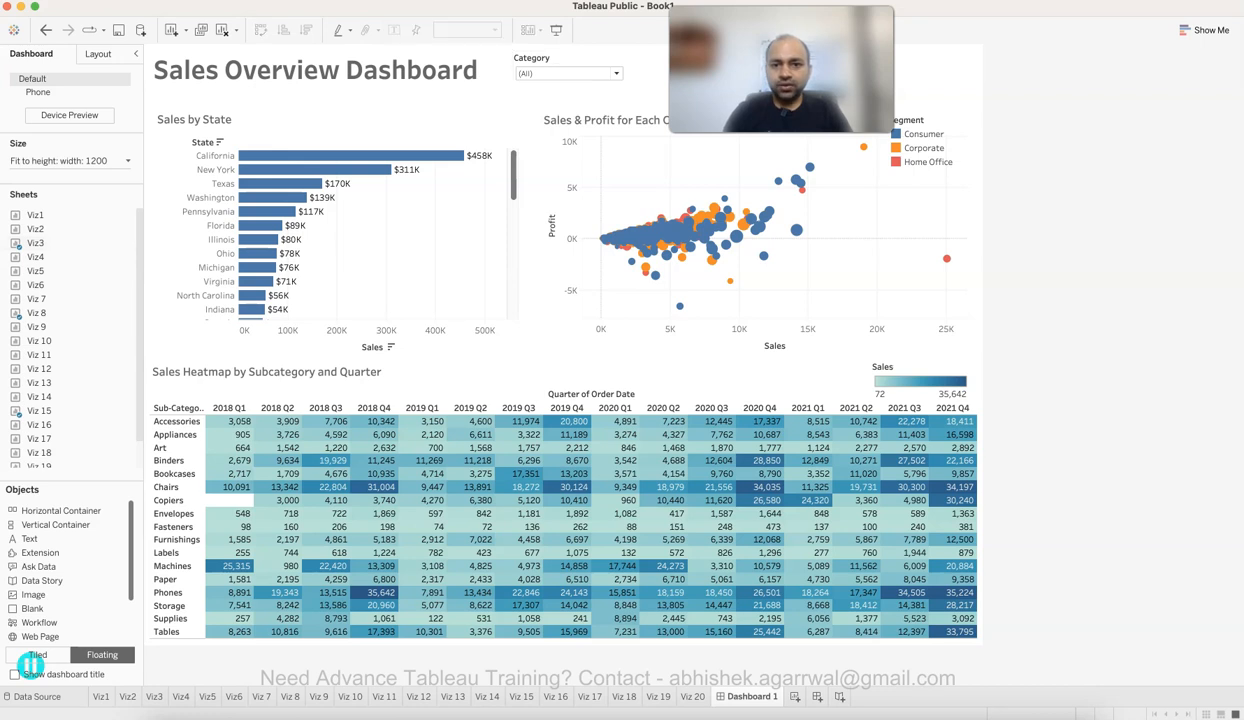
pyautogui.moveTo(782, 69); pyautogui.dragTo(1116, 117)
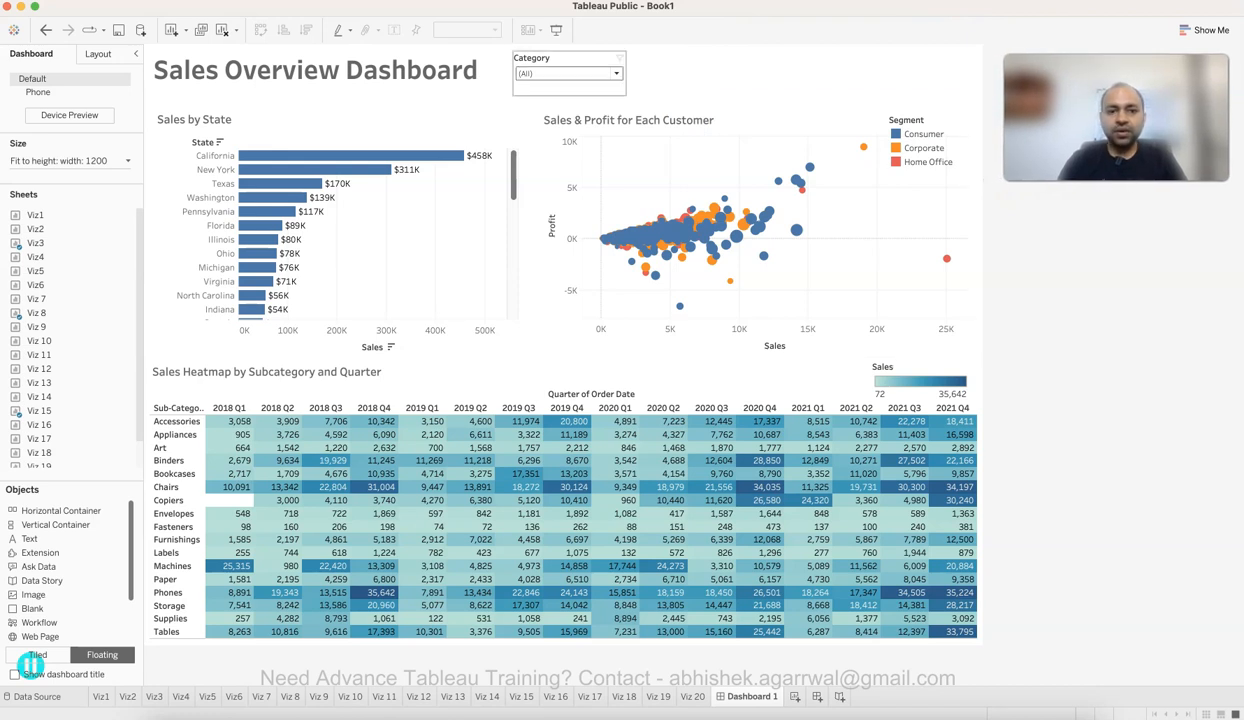
# Step: Limit the Category filter to Furniture and apply it to all worksheets using this data source
pyautogui.click(616, 73)
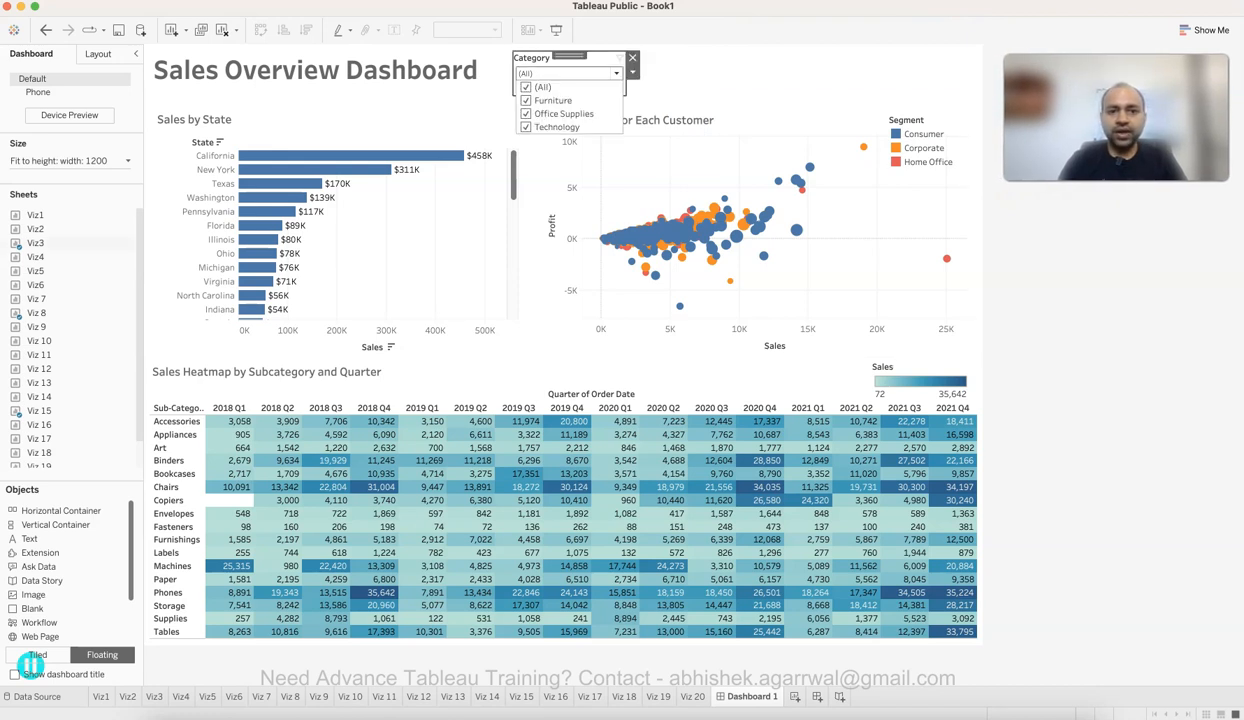
pyautogui.click(526, 87)
pyautogui.click(526, 100)
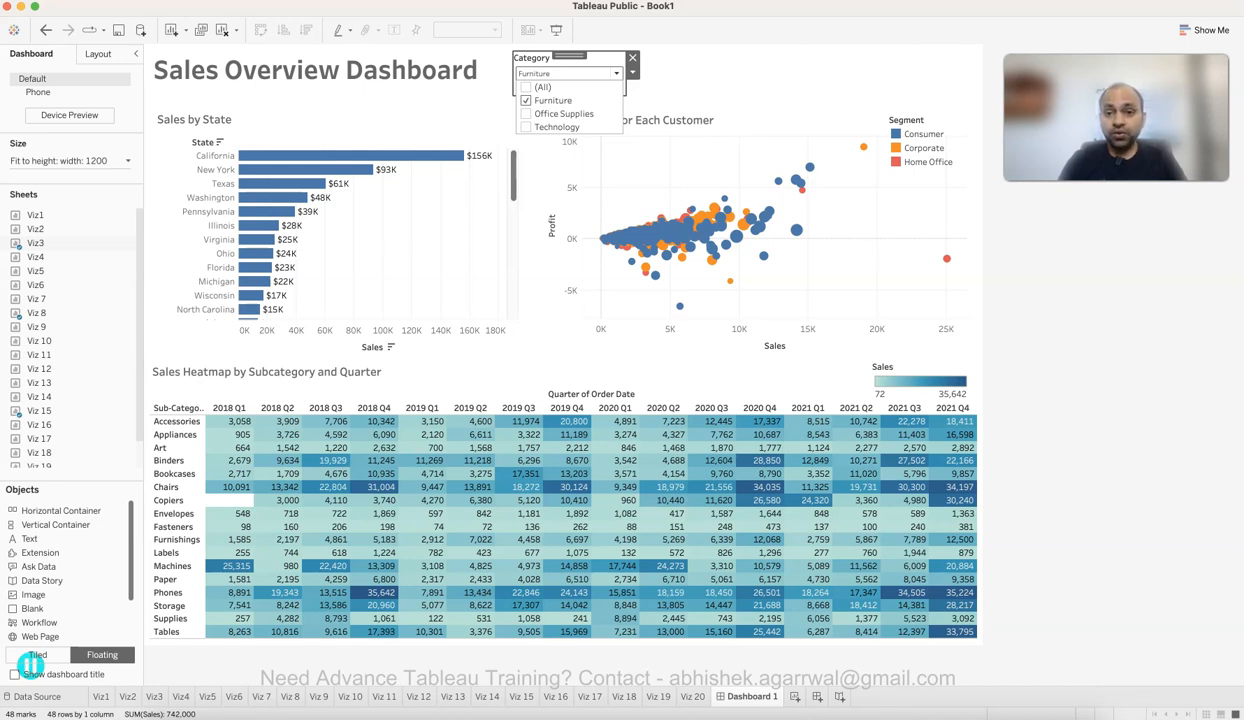
pyautogui.click(632, 73)
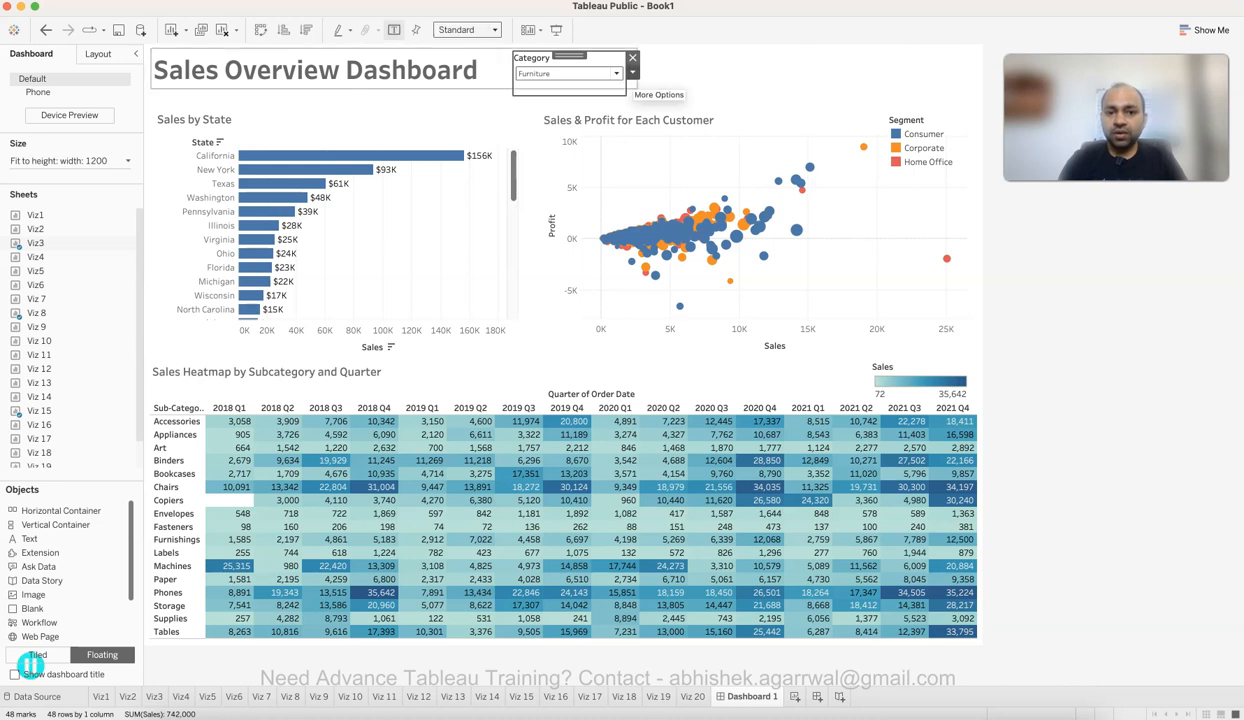
pyautogui.click(632, 73)
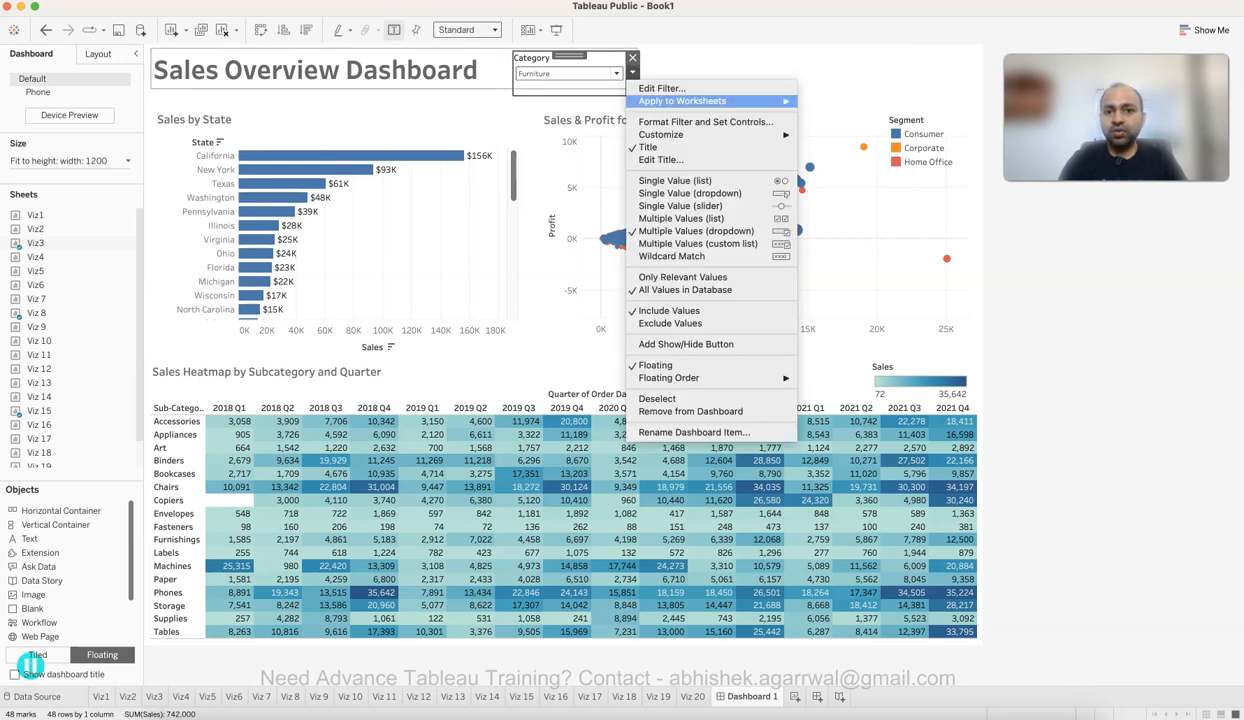
pyautogui.moveTo(700, 101)
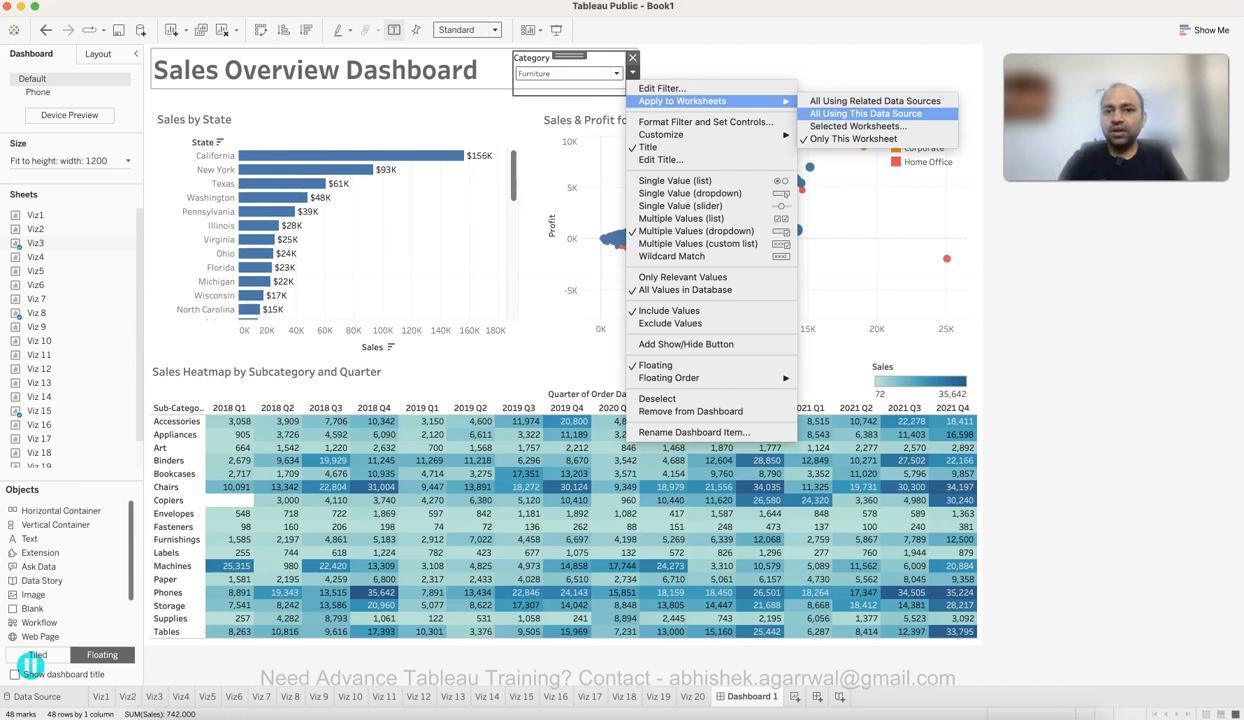
pyautogui.click(866, 113)
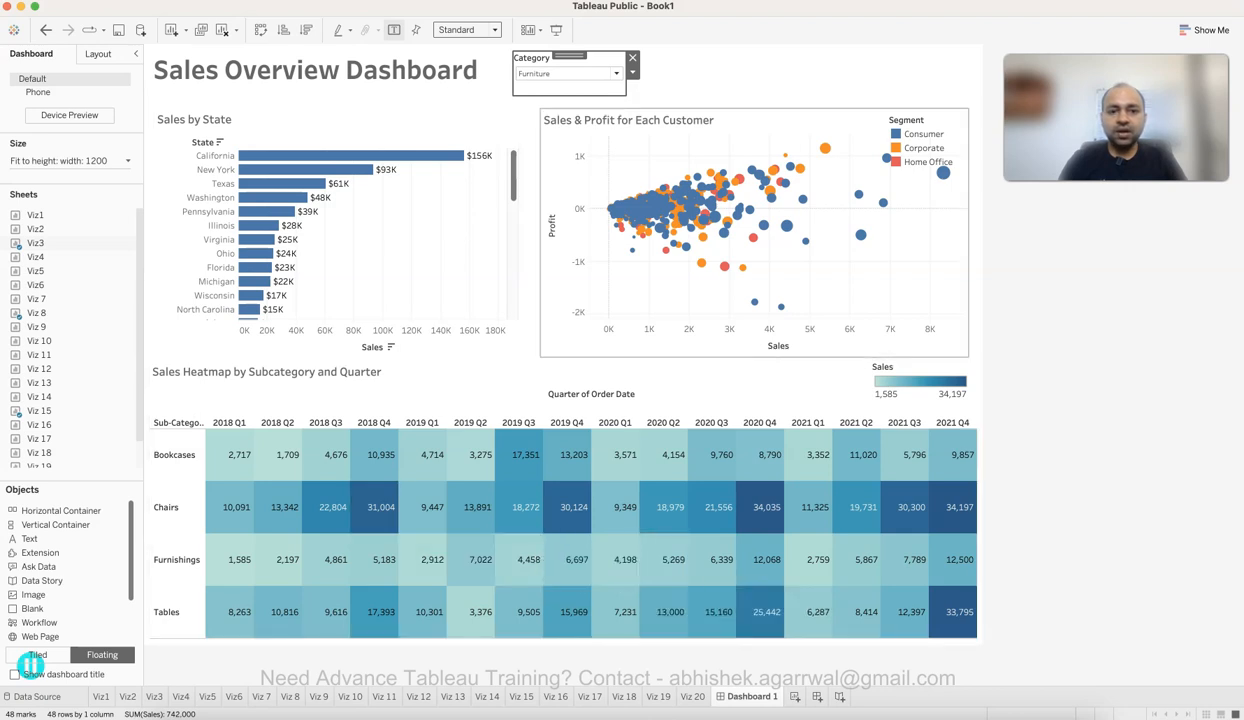
# Step: Filter the dashboard by Office Supplies, by Technology and by both together, and reselect all categories
pyautogui.click(616, 73)
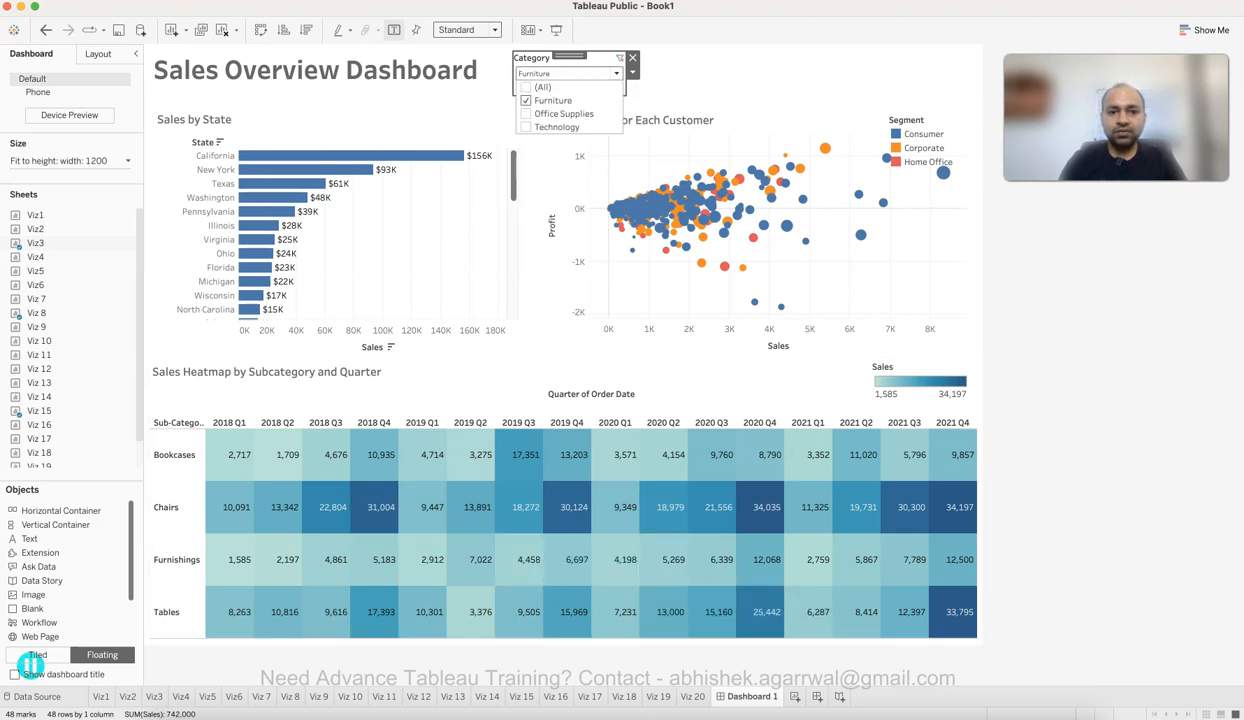
pyautogui.click(563, 113)
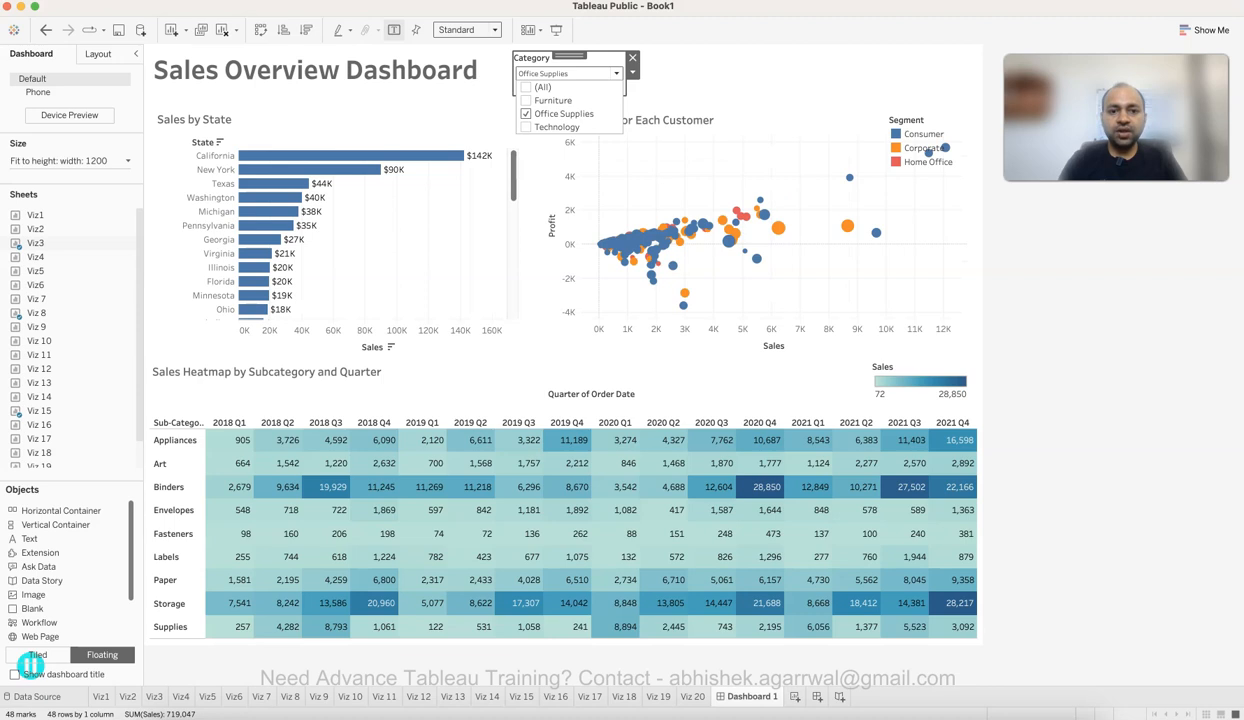
pyautogui.click(526, 114)
pyautogui.click(526, 127)
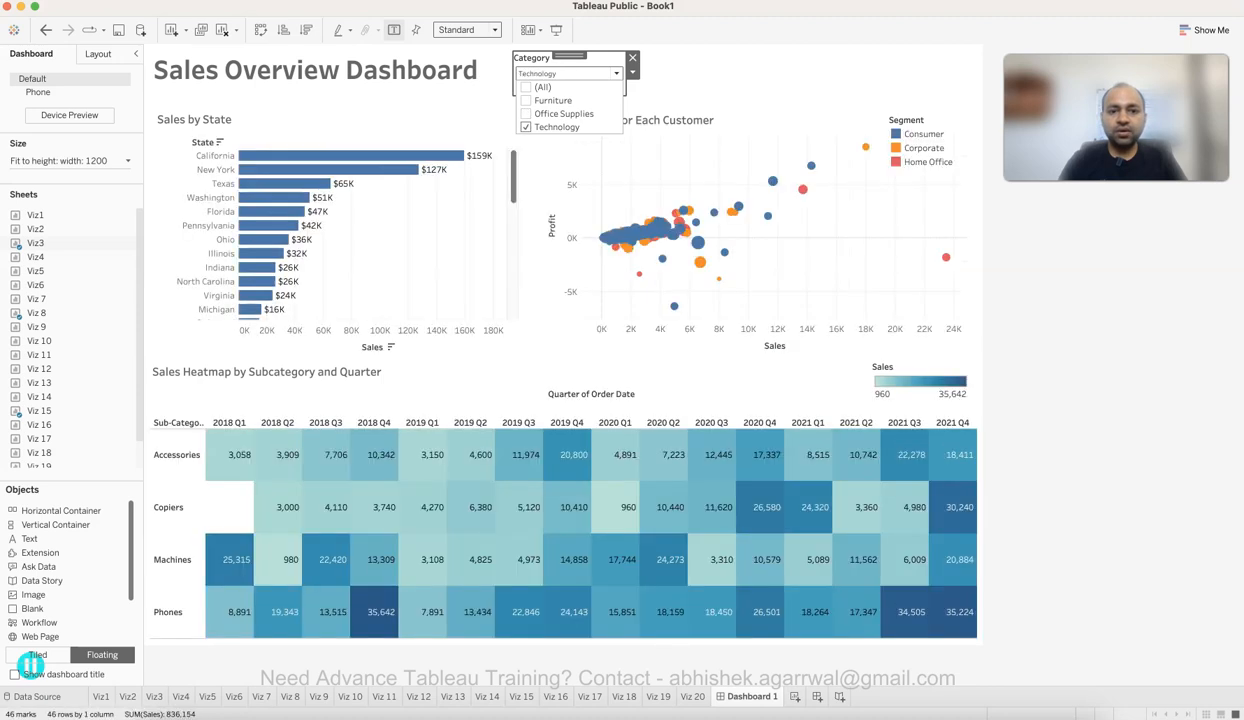
pyautogui.click(526, 114)
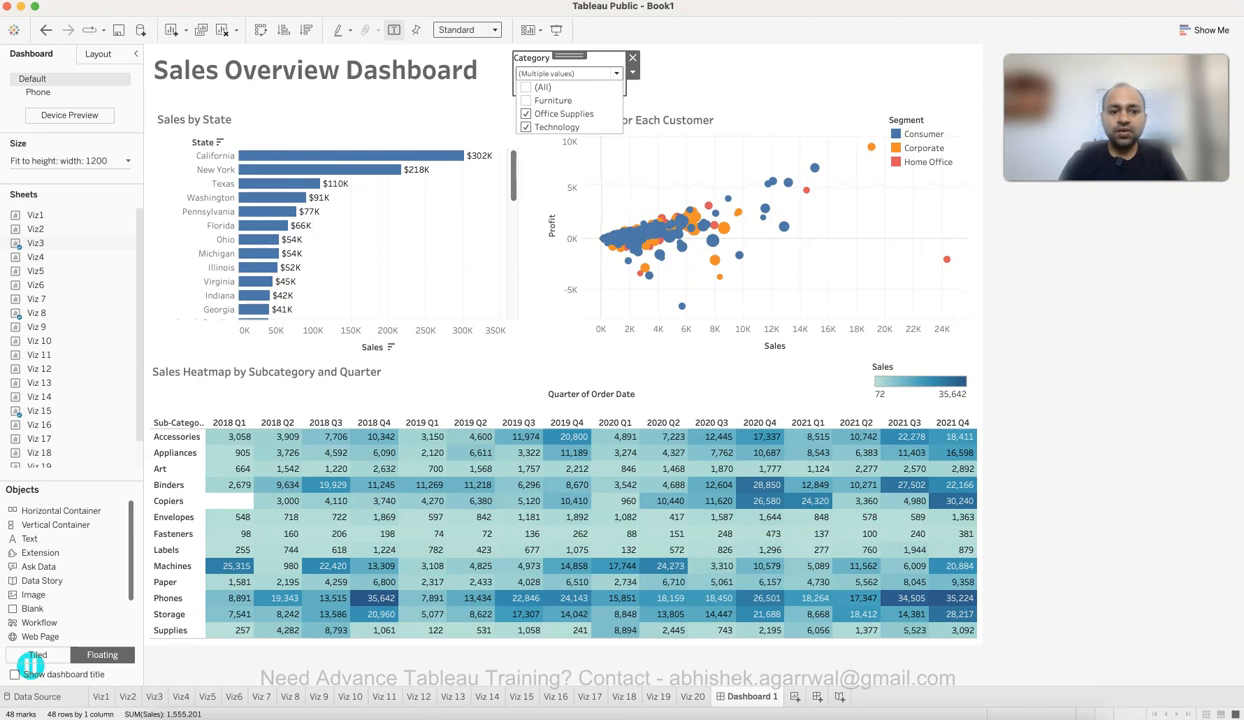
pyautogui.click(526, 87)
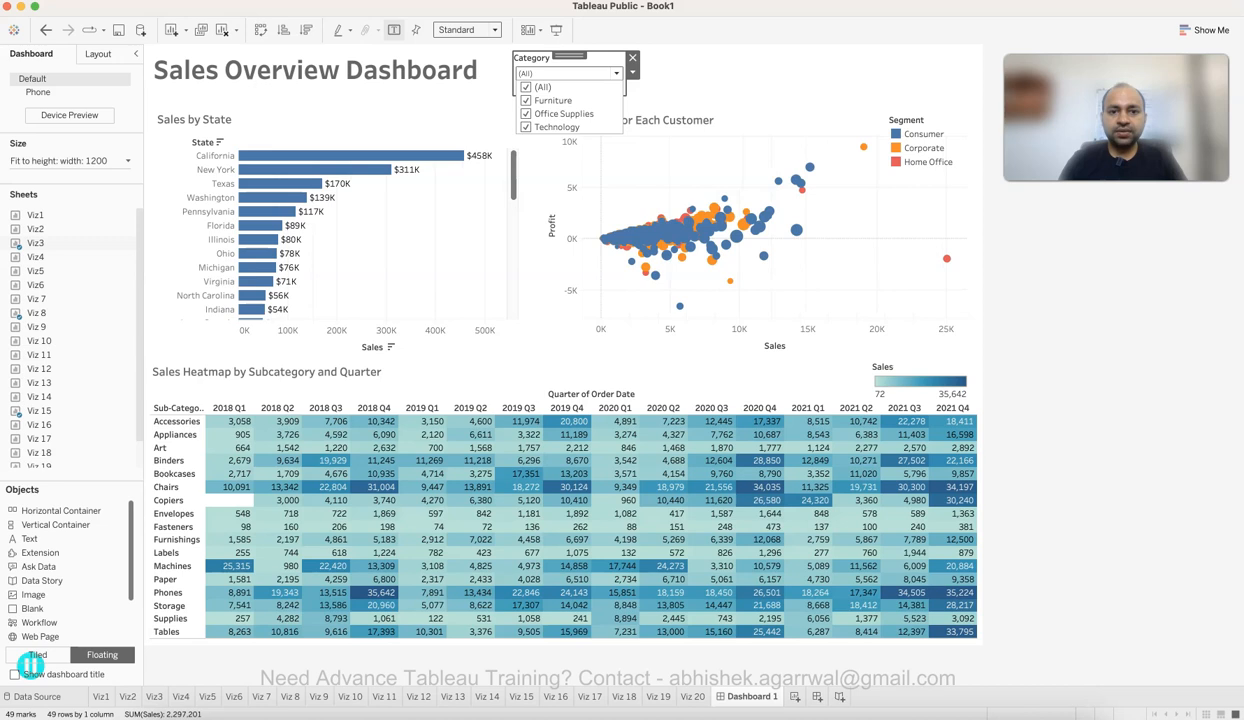
# Step: Set the Category filter to Furniture and Technology only
pyautogui.click(526, 100)
pyautogui.click(526, 114)
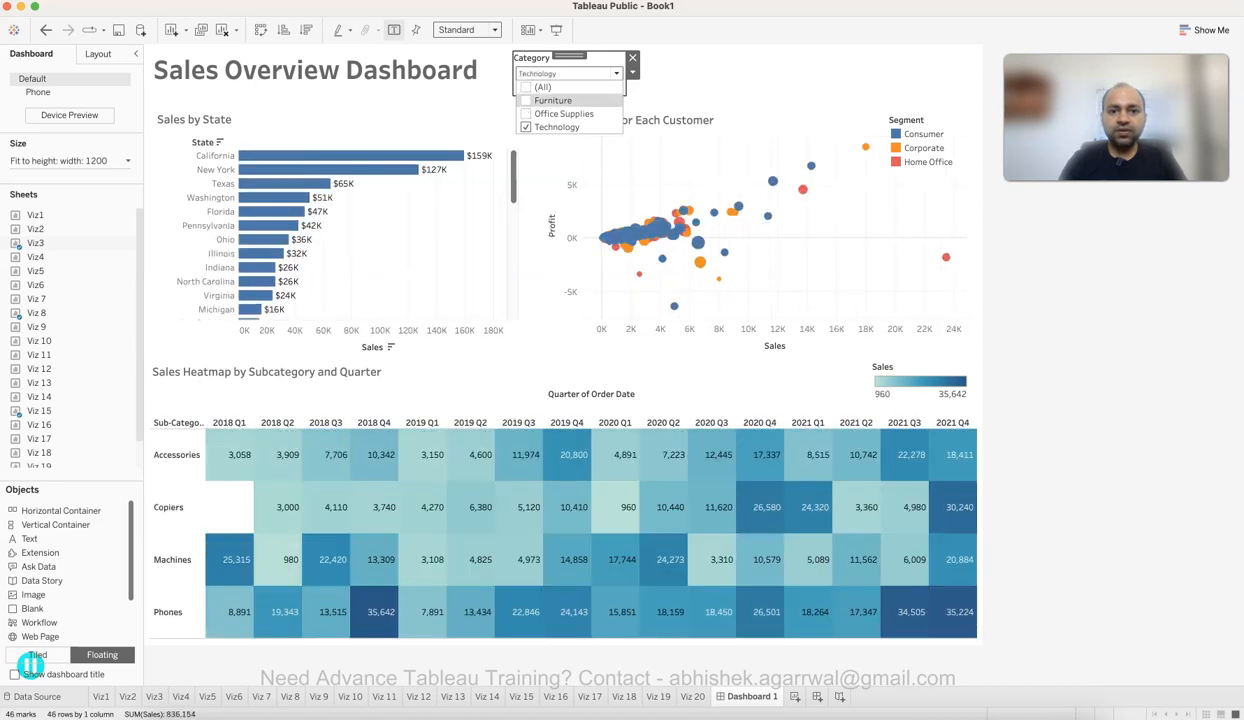
pyautogui.click(526, 100)
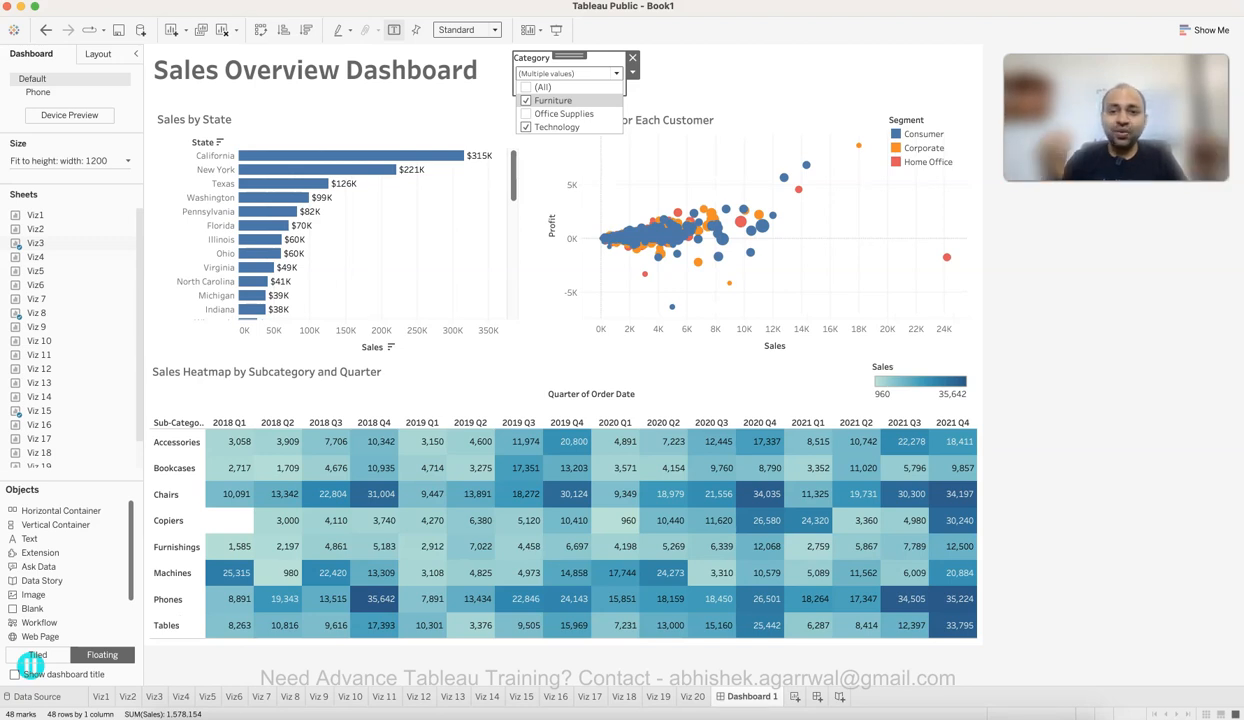
pyautogui.press('Escape')
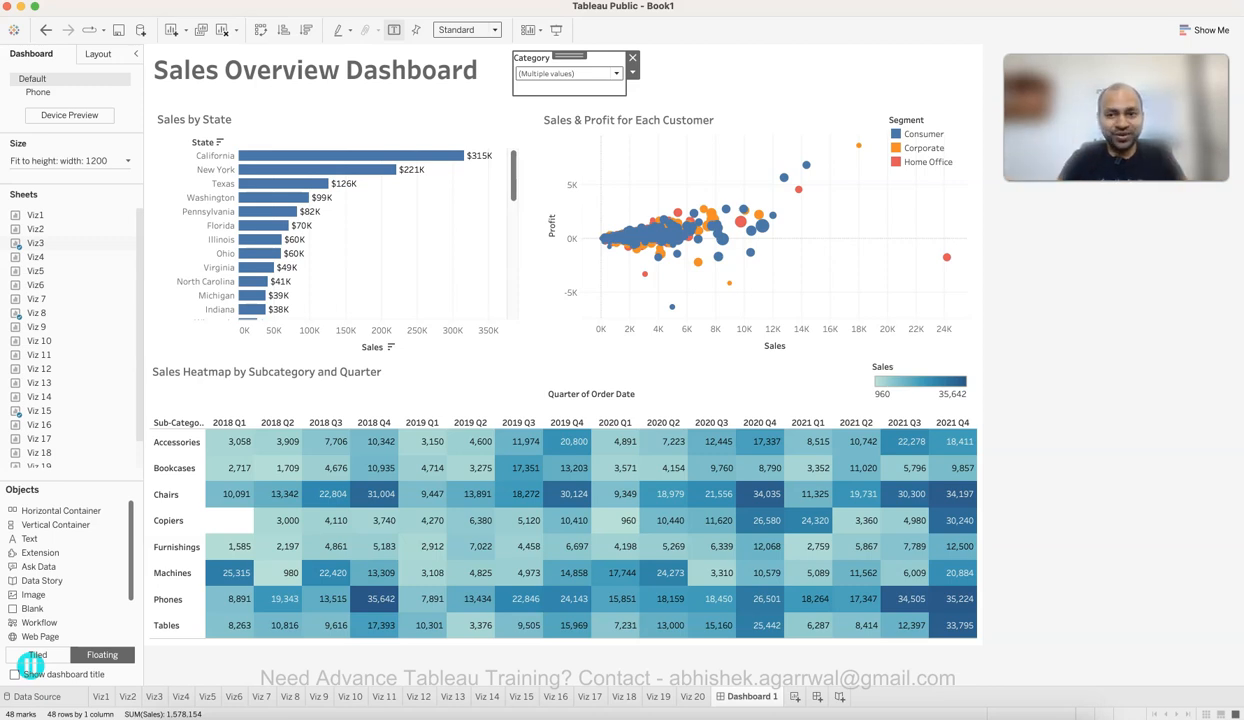
pyautogui.click(1060, 330)
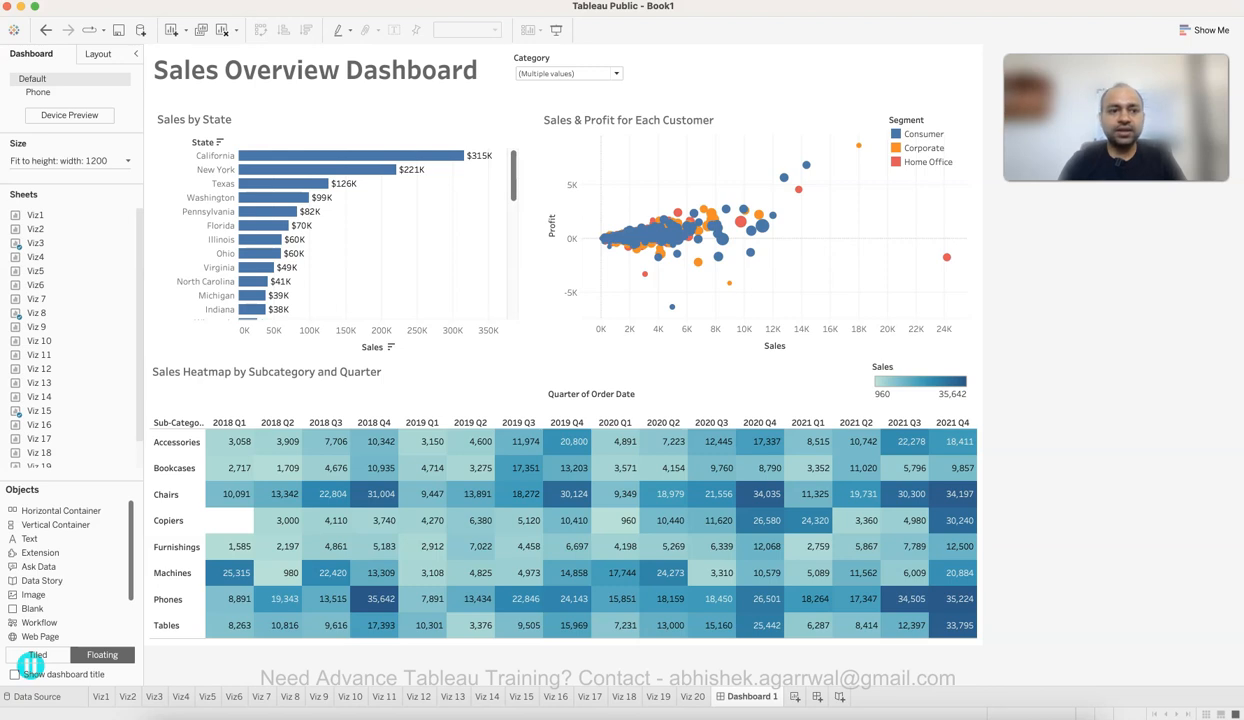
# Step: Give the Sales Overview Dashboard title a light grey background
pyautogui.click(98, 54)
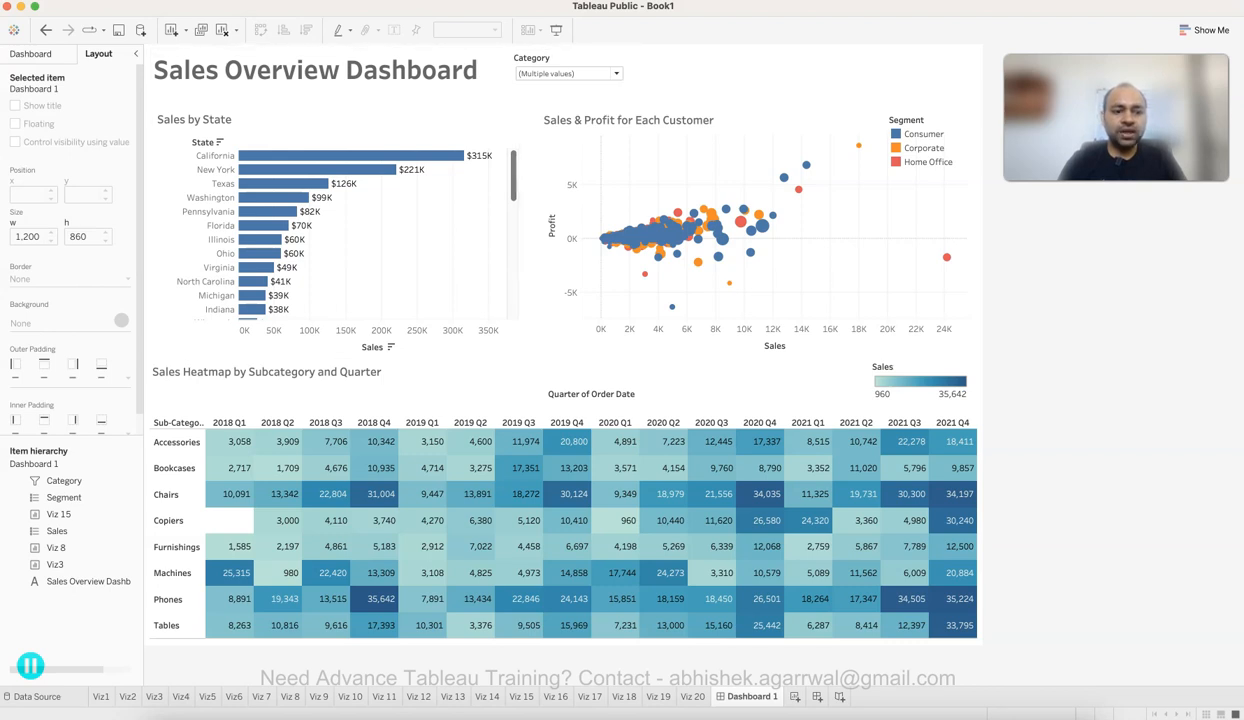
pyautogui.click(330, 72)
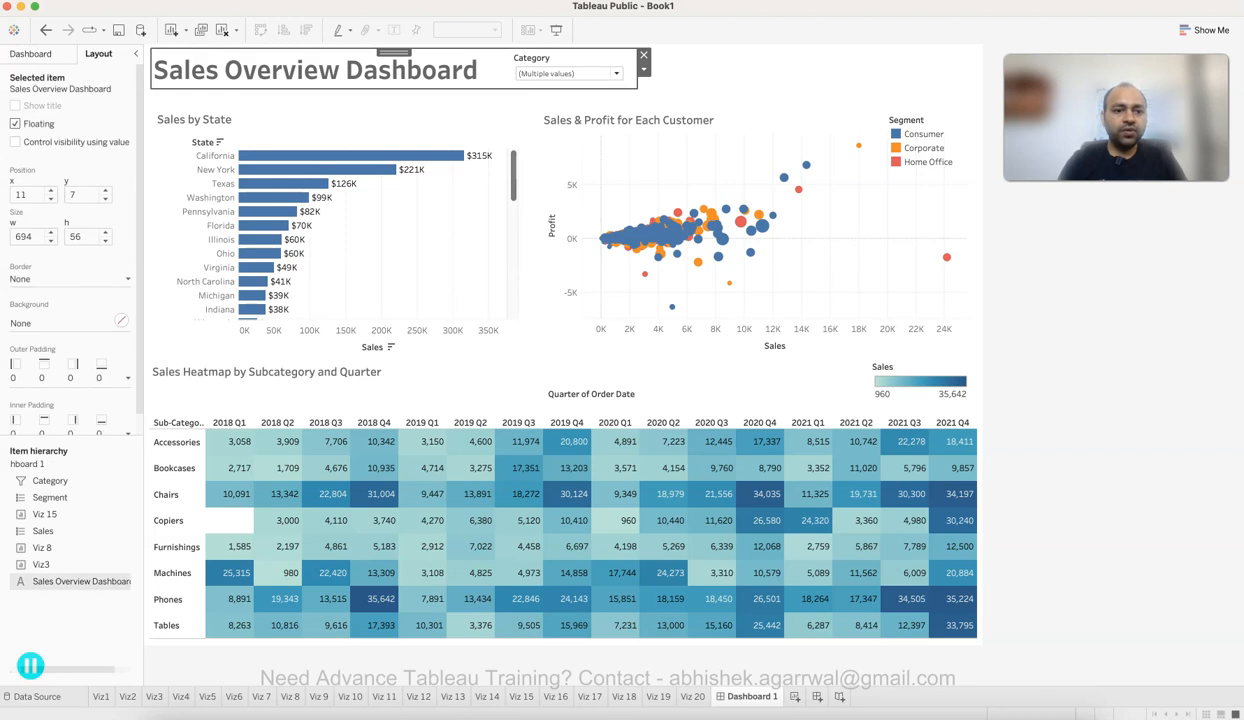
pyautogui.click(121, 321)
pyautogui.click(121, 321)
pyautogui.click(121, 321)
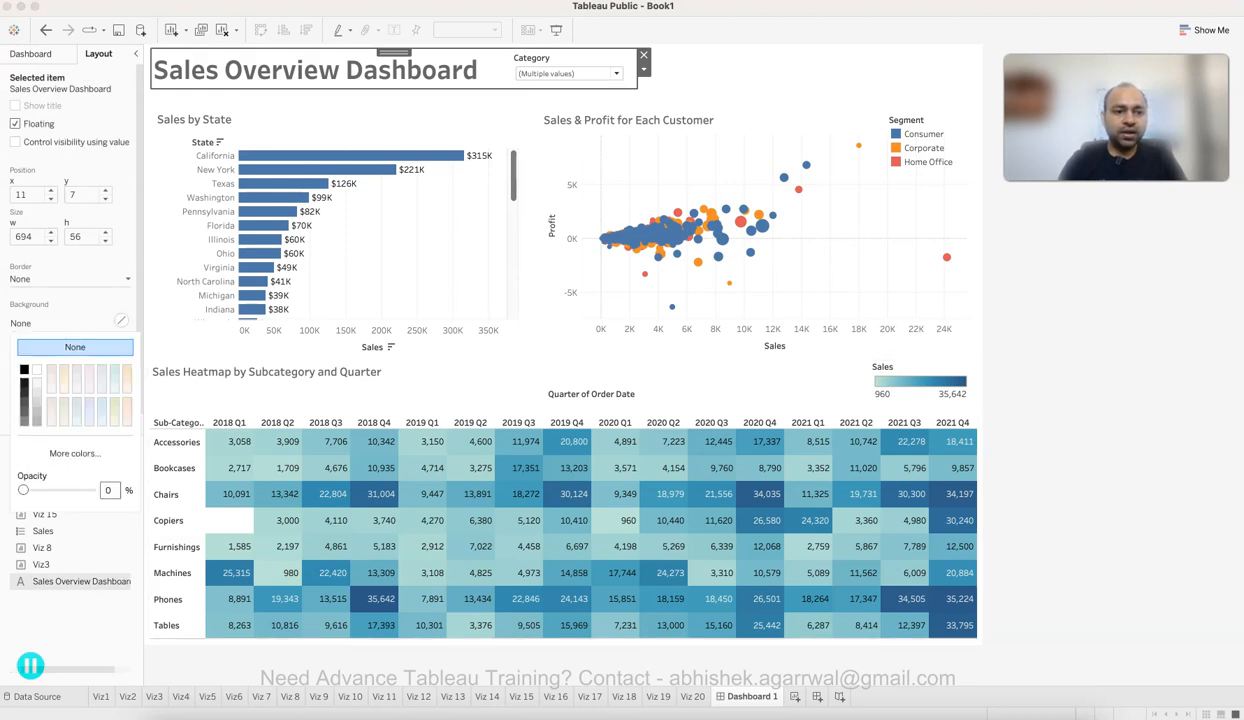
pyautogui.click(37, 381)
# Step: Apply a light grey background to the Sales by State chart and the Sales & Profit for Each Customer scatter plot
pyautogui.click(400, 235)
pyautogui.click(121, 321)
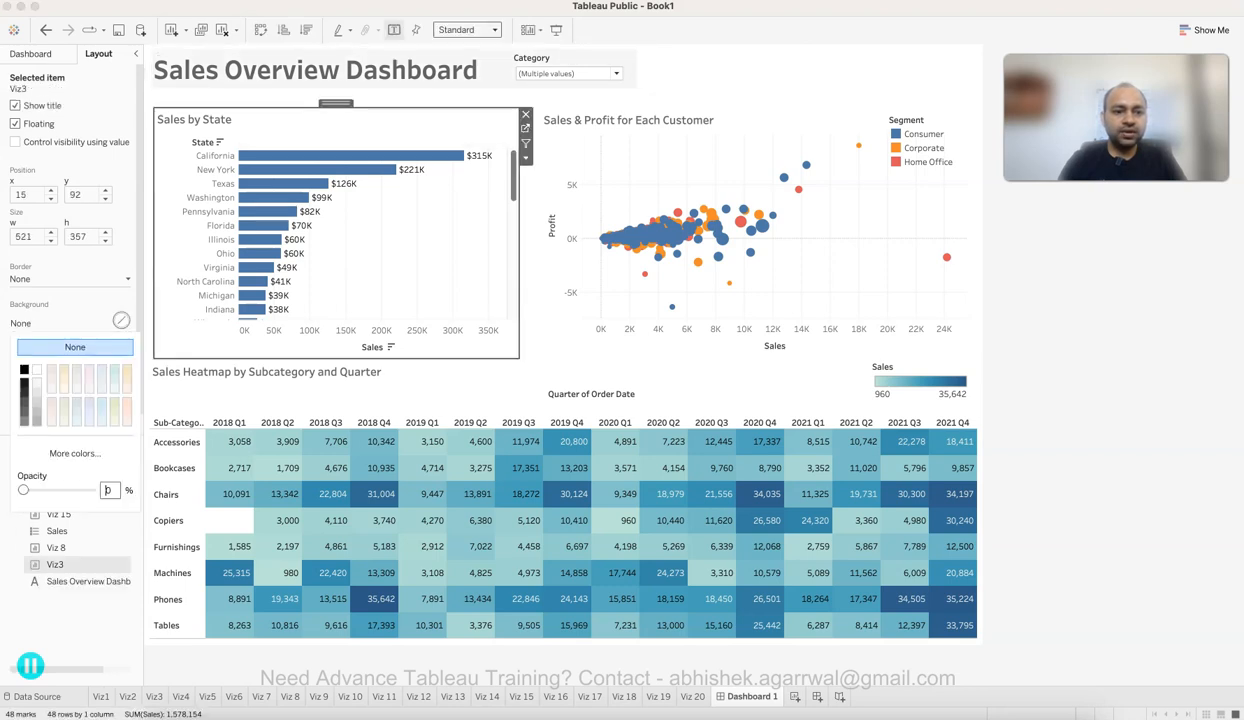
pyautogui.click(37, 382)
pyautogui.click(650, 148)
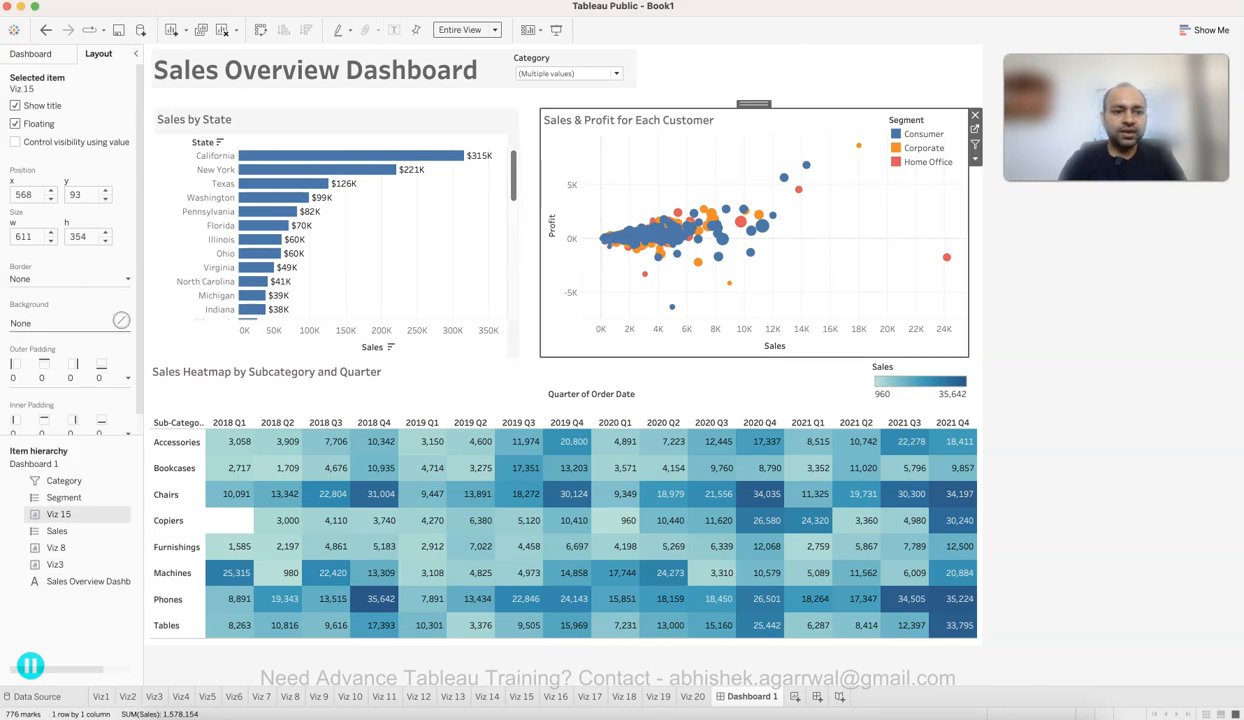
pyautogui.click(121, 321)
pyautogui.click(36, 371)
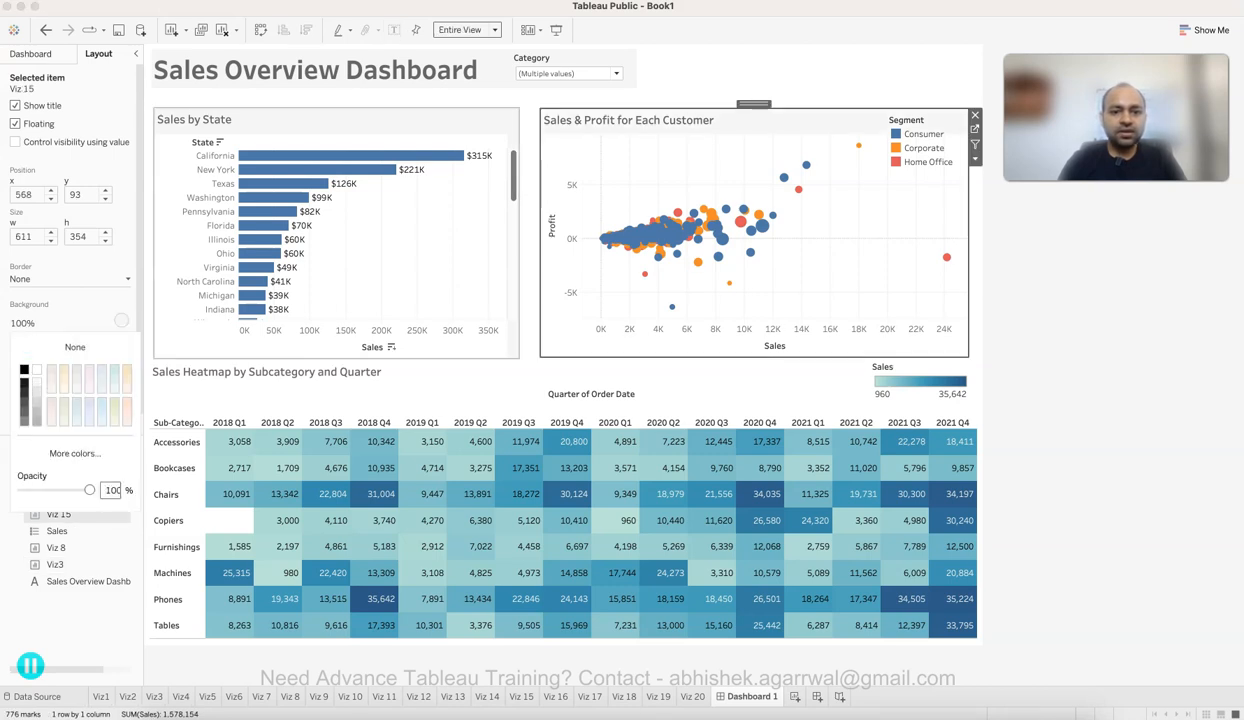
# Step: Apply a light grey background to the Sales Heatmap by Subcategory and Quarter
pyautogui.click(475, 405)
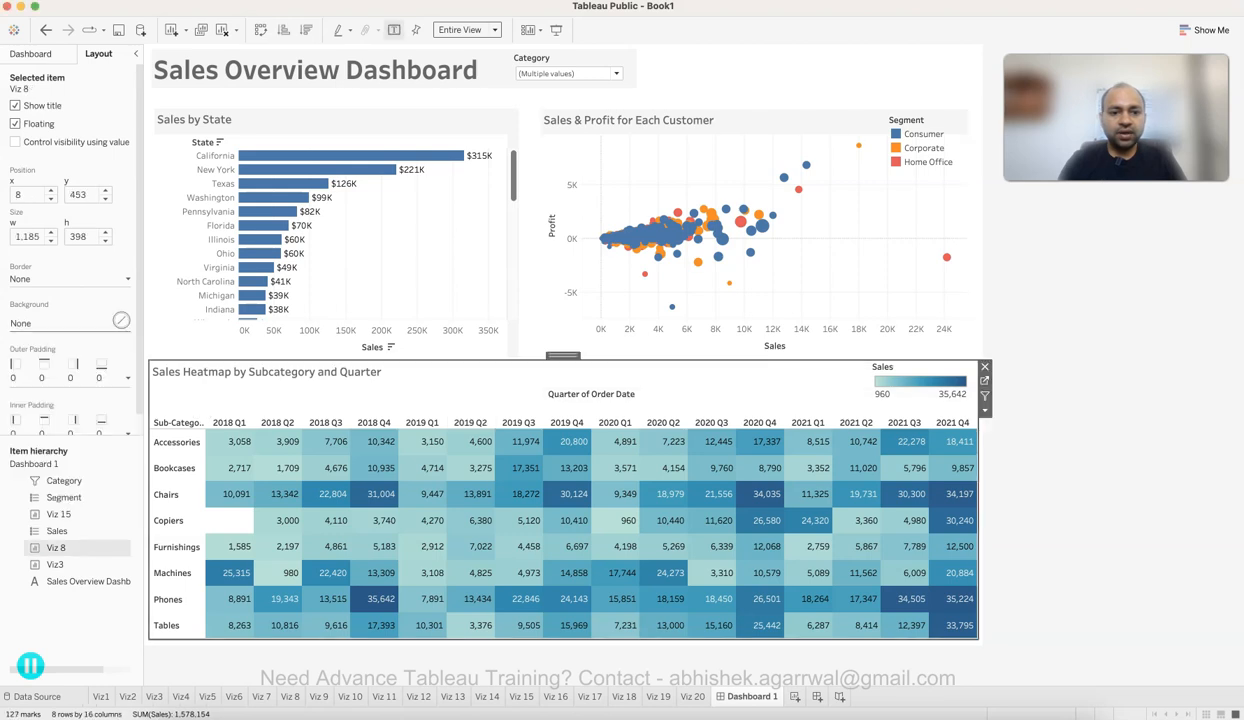
pyautogui.click(121, 320)
pyautogui.click(36, 371)
pyautogui.click(1060, 425)
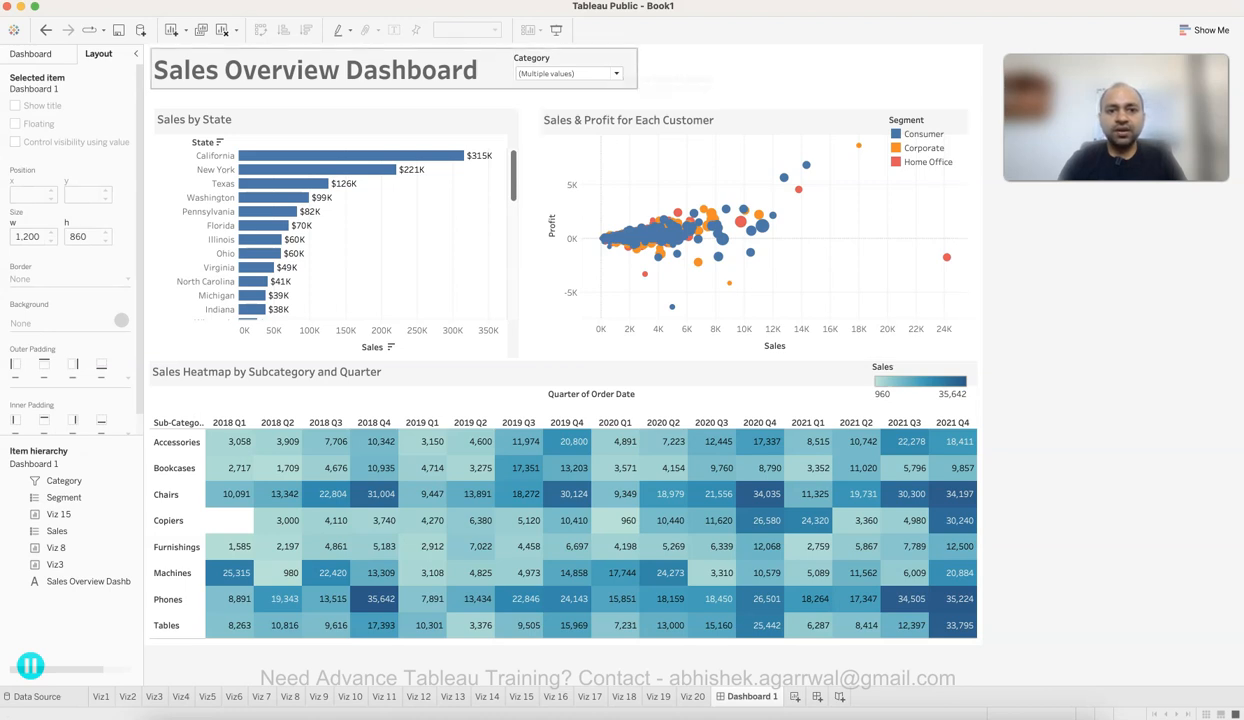
# Step: Widen the dashboard title box to about 1,179 px so its background spans the charts below
pyautogui.click(491, 72)
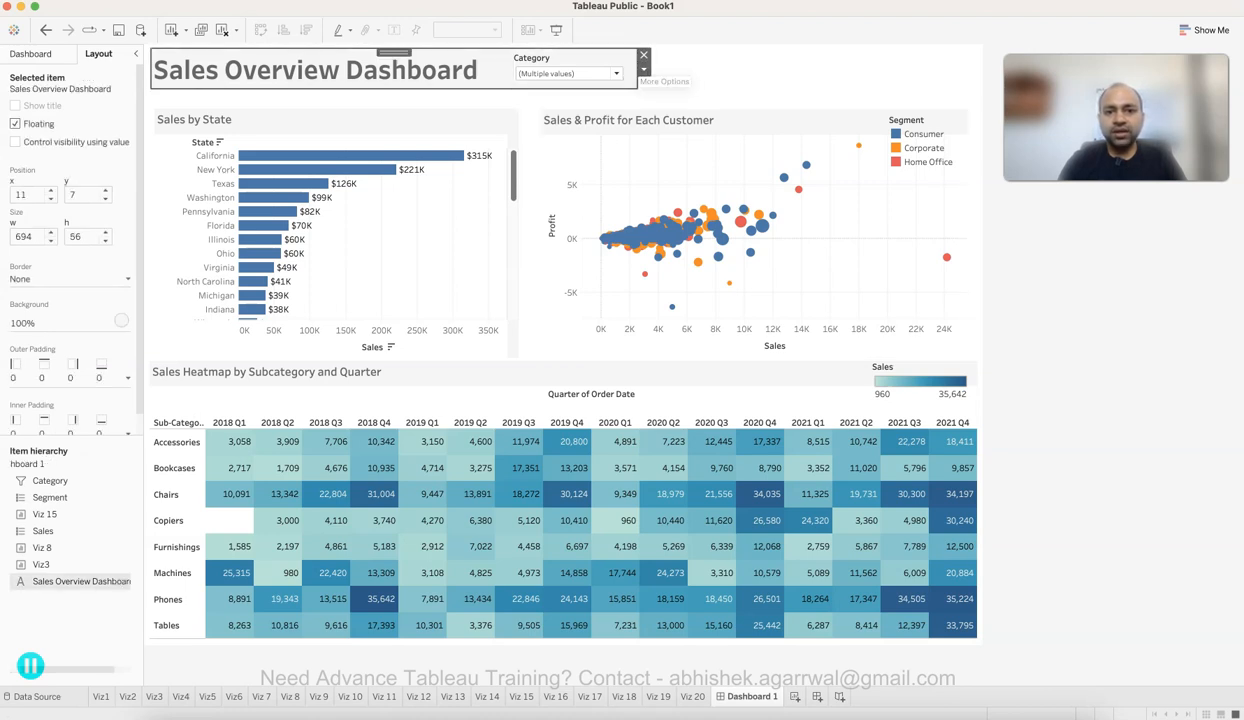
pyautogui.moveTo(637, 70); pyautogui.dragTo(976, 70)
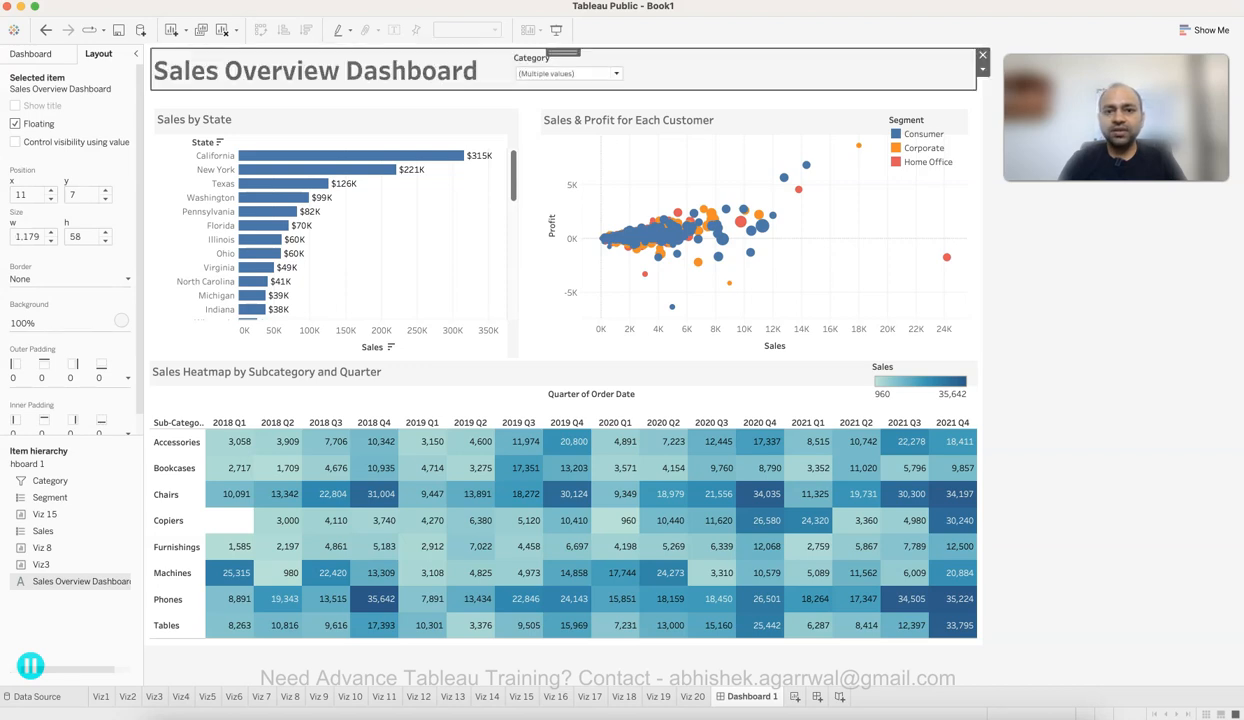
pyautogui.click(1050, 245)
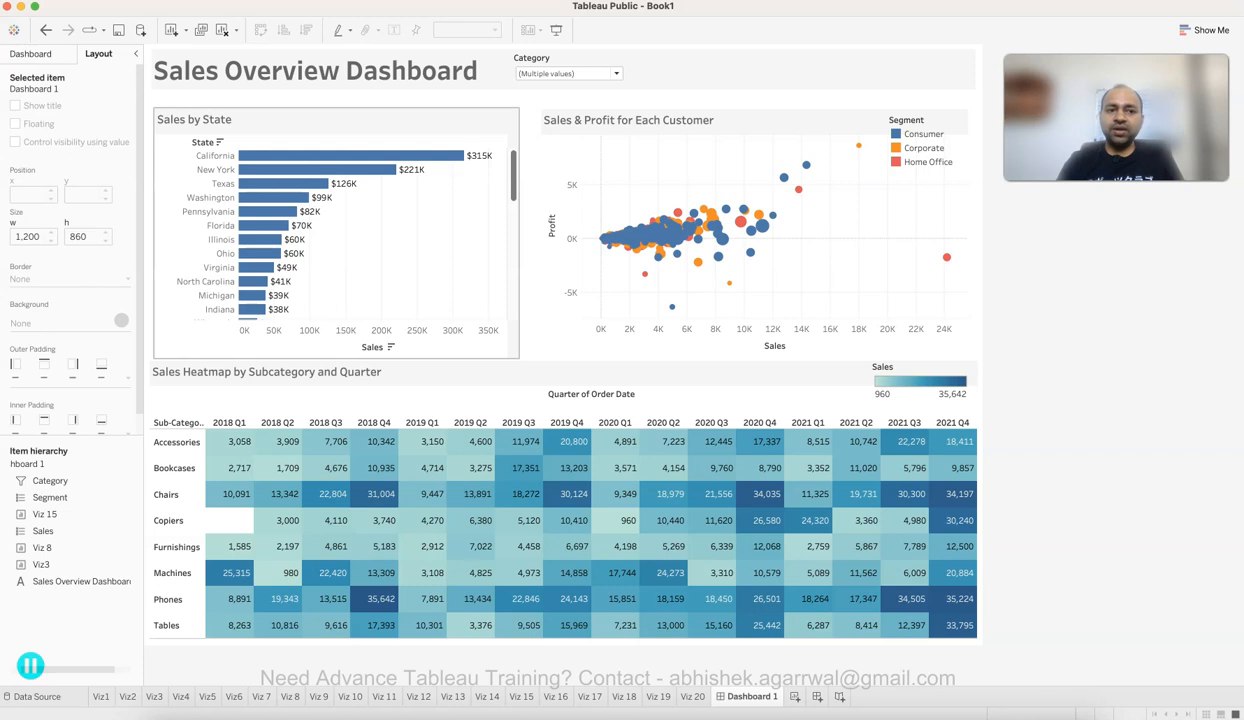
# Step: Set the Sales by State chart to act as a filter for the other dashboard charts
pyautogui.click(400, 246)
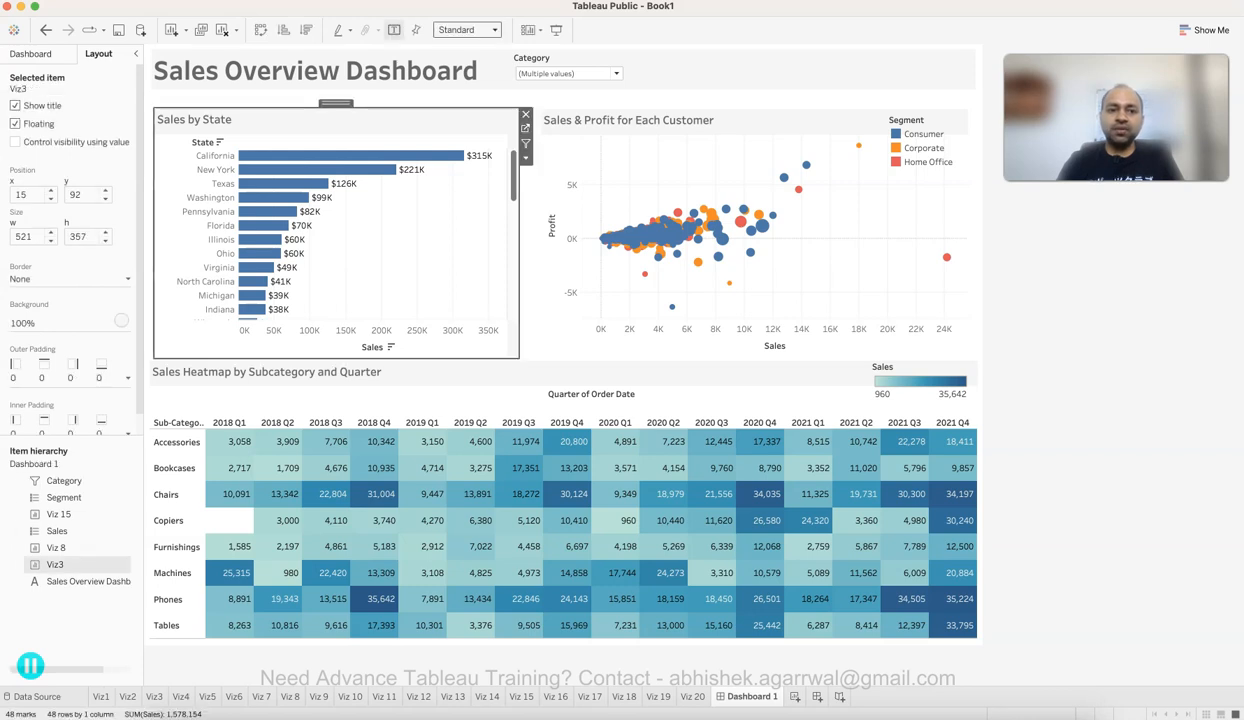
pyautogui.click(425, 156)
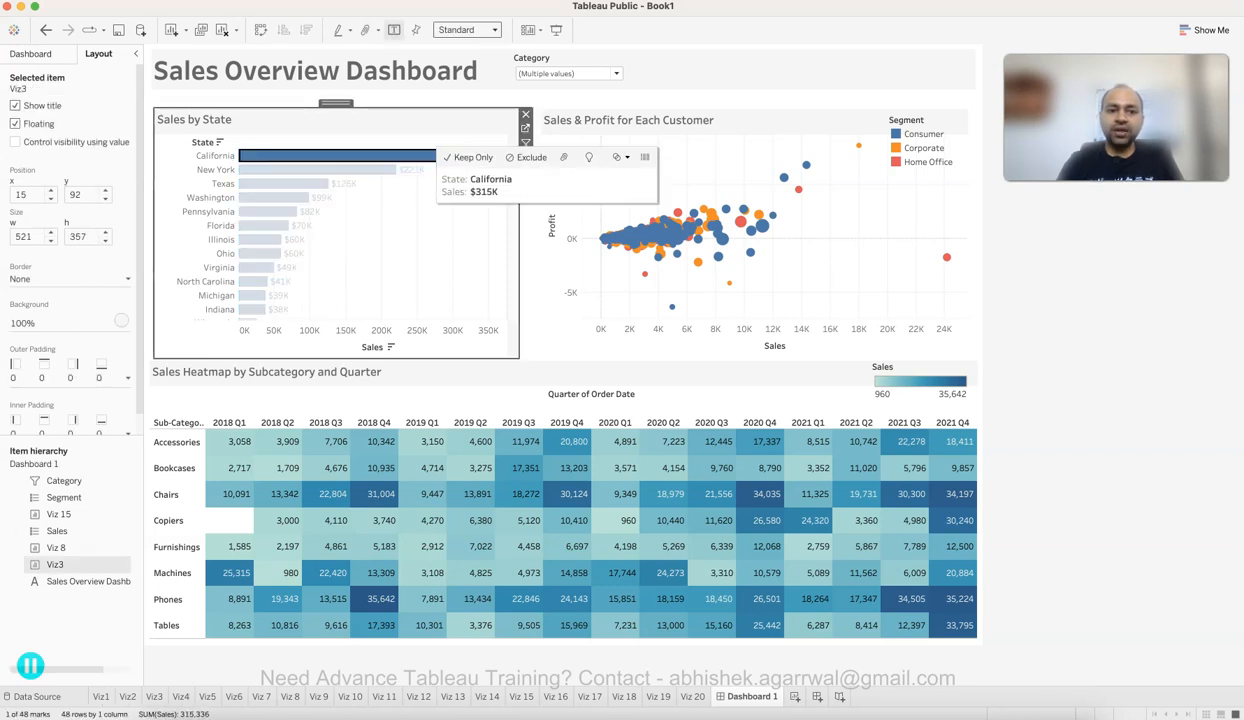
pyautogui.press('Escape')
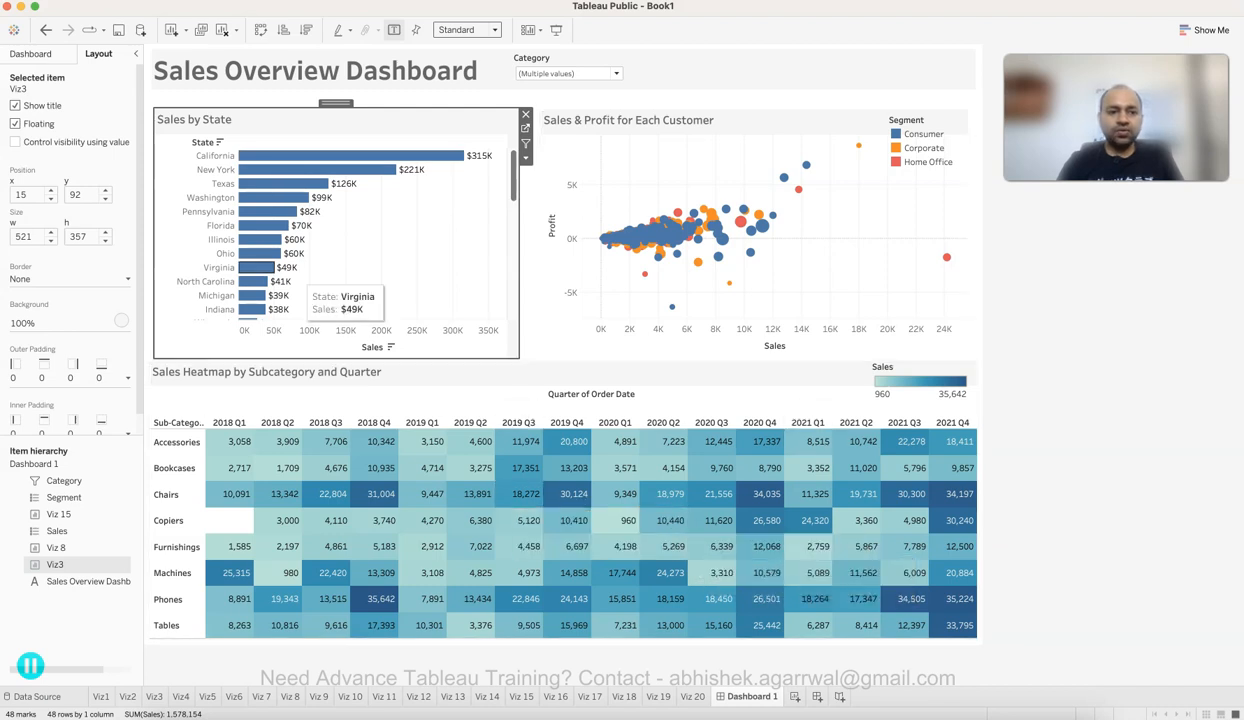
pyautogui.click(262, 212)
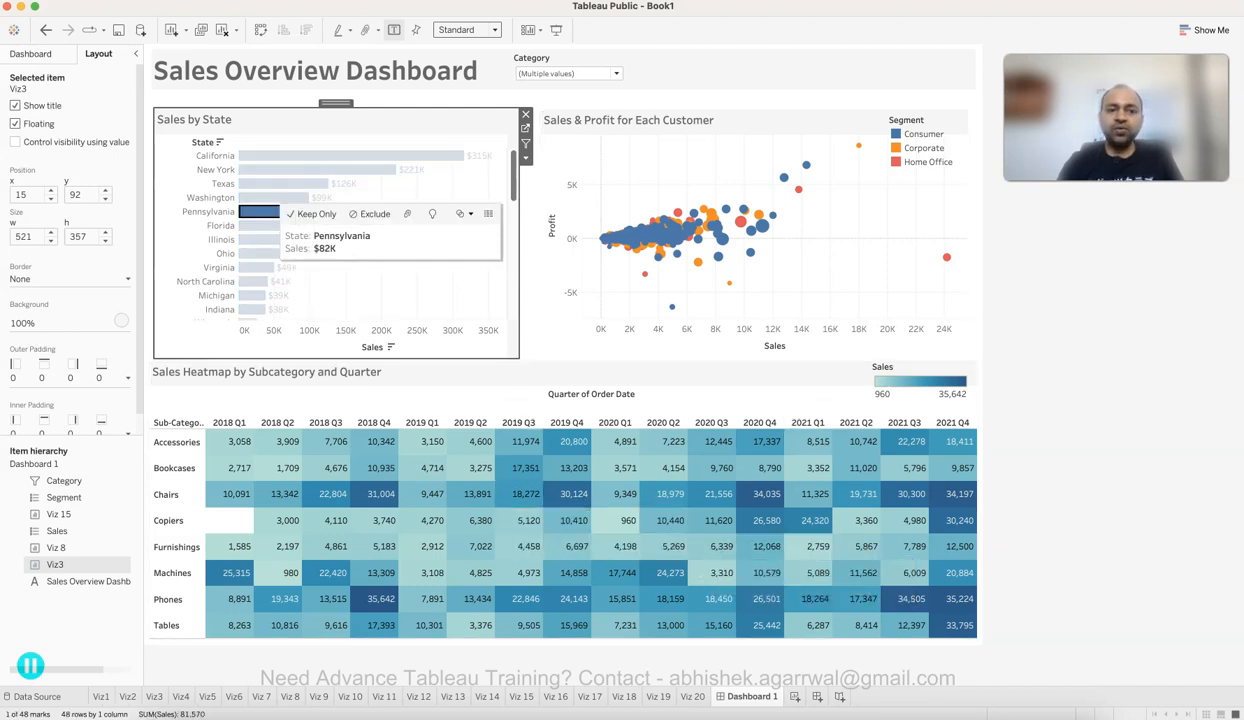
pyautogui.press('Escape')
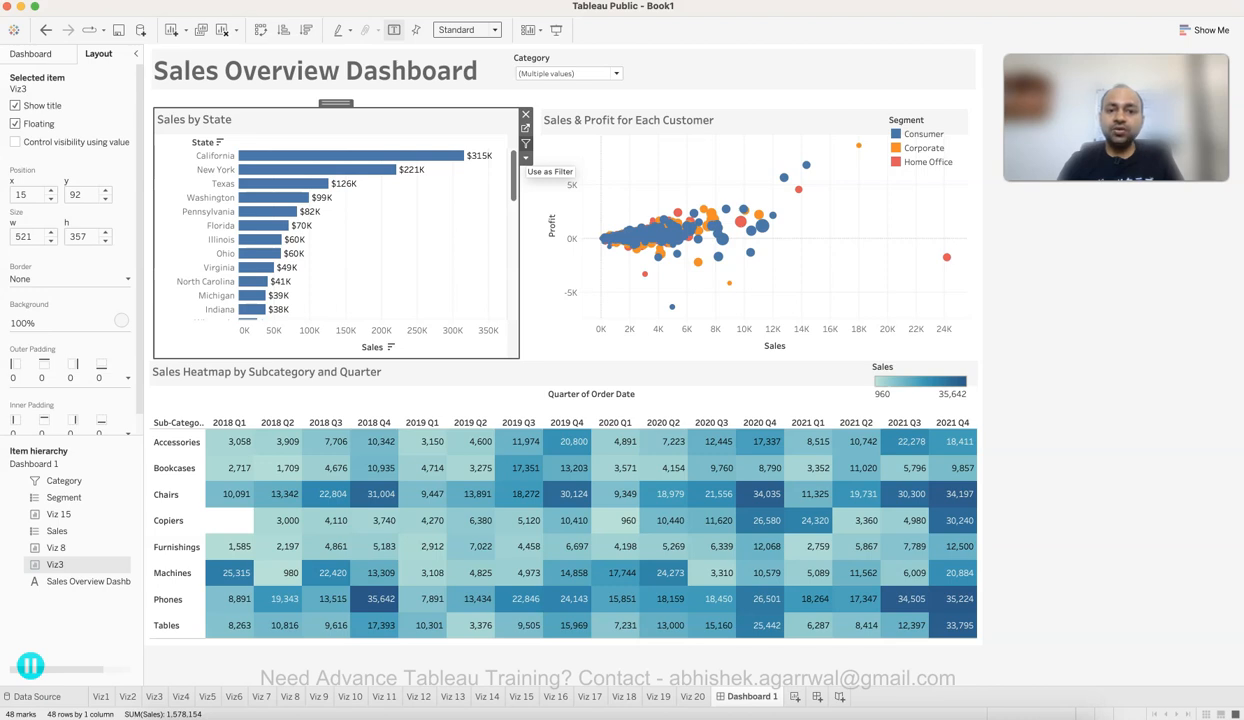
pyautogui.click(526, 144)
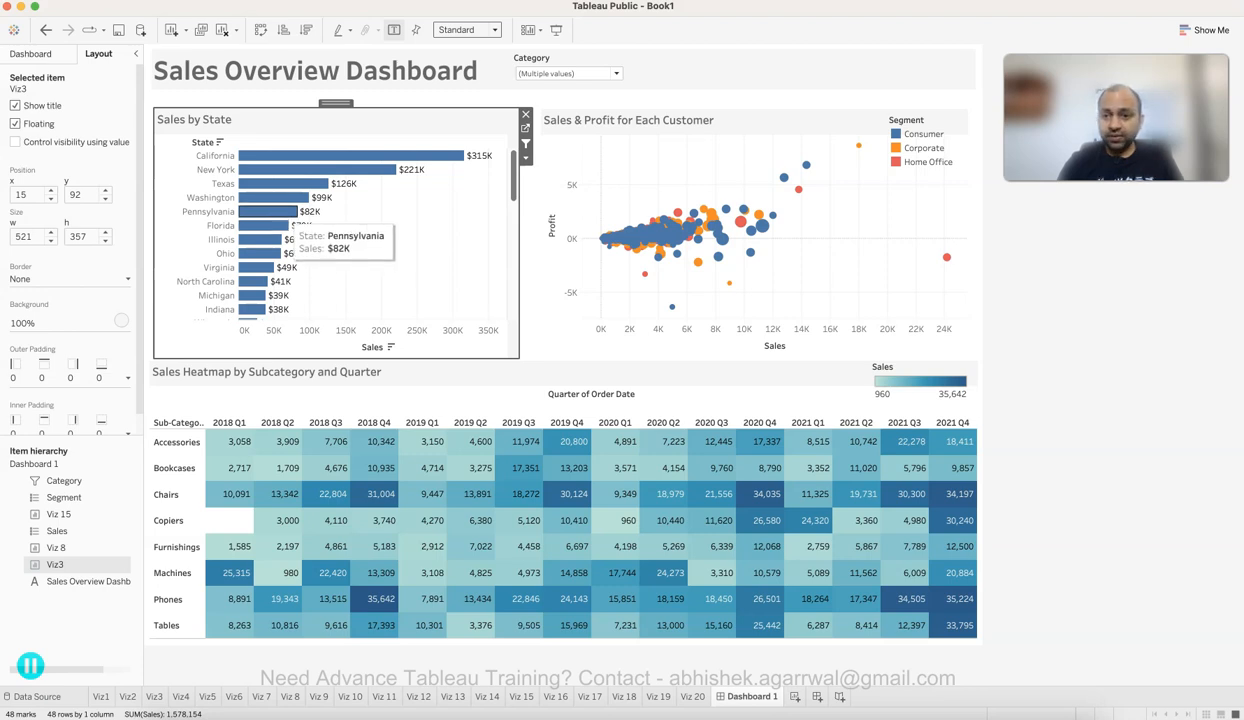
# Step: Filter the dashboard by Pennsylvania, Ohio, Michigan, Texas and Florida in turn through the Sales by State bars
pyautogui.click(290, 211)
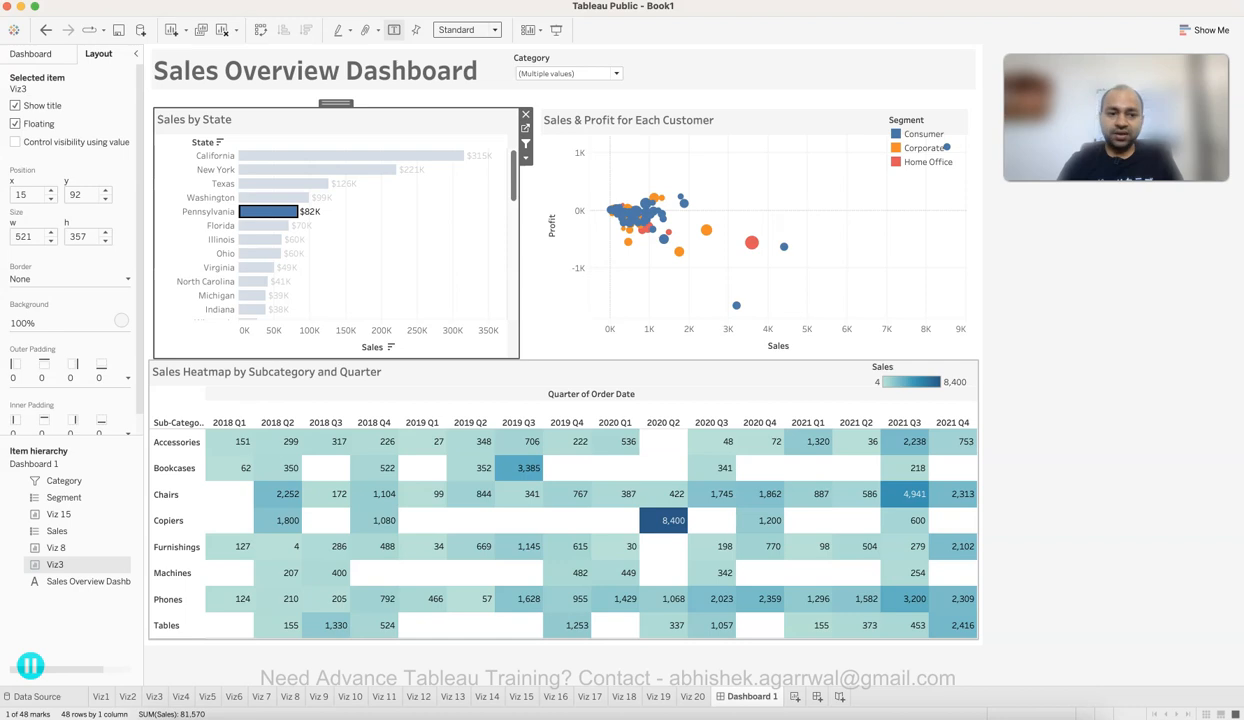
pyautogui.click(262, 254)
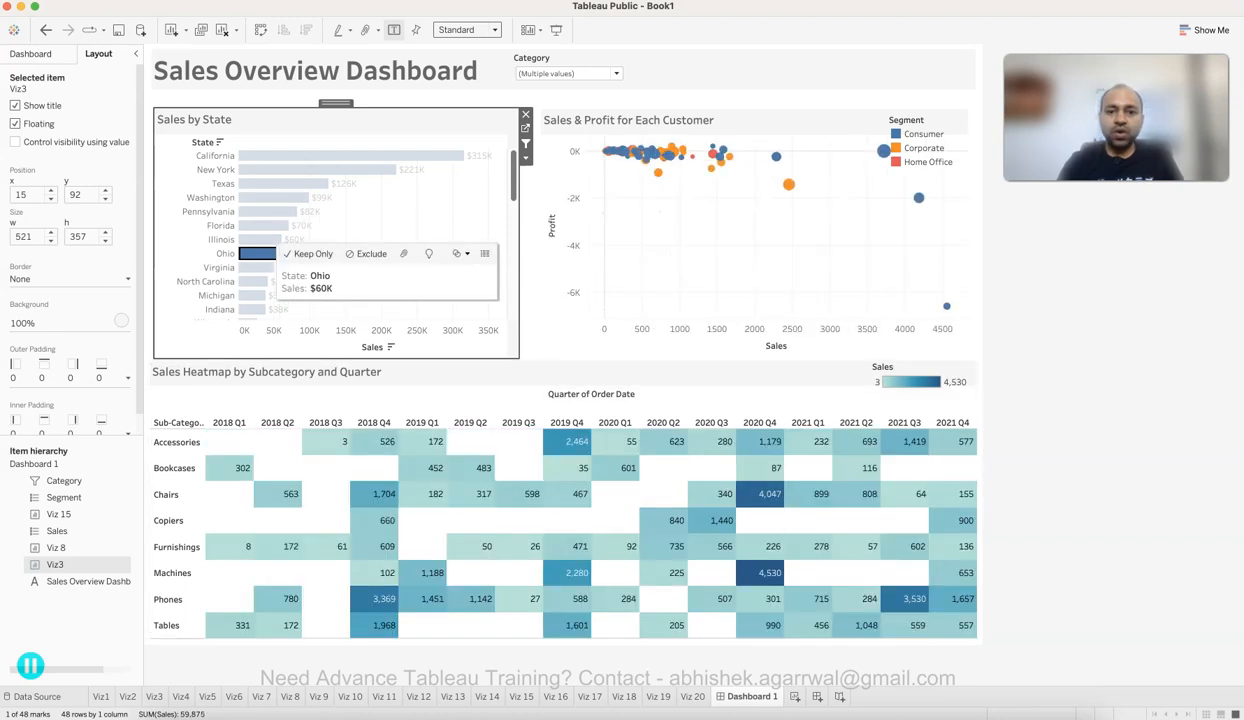
pyautogui.click(254, 295)
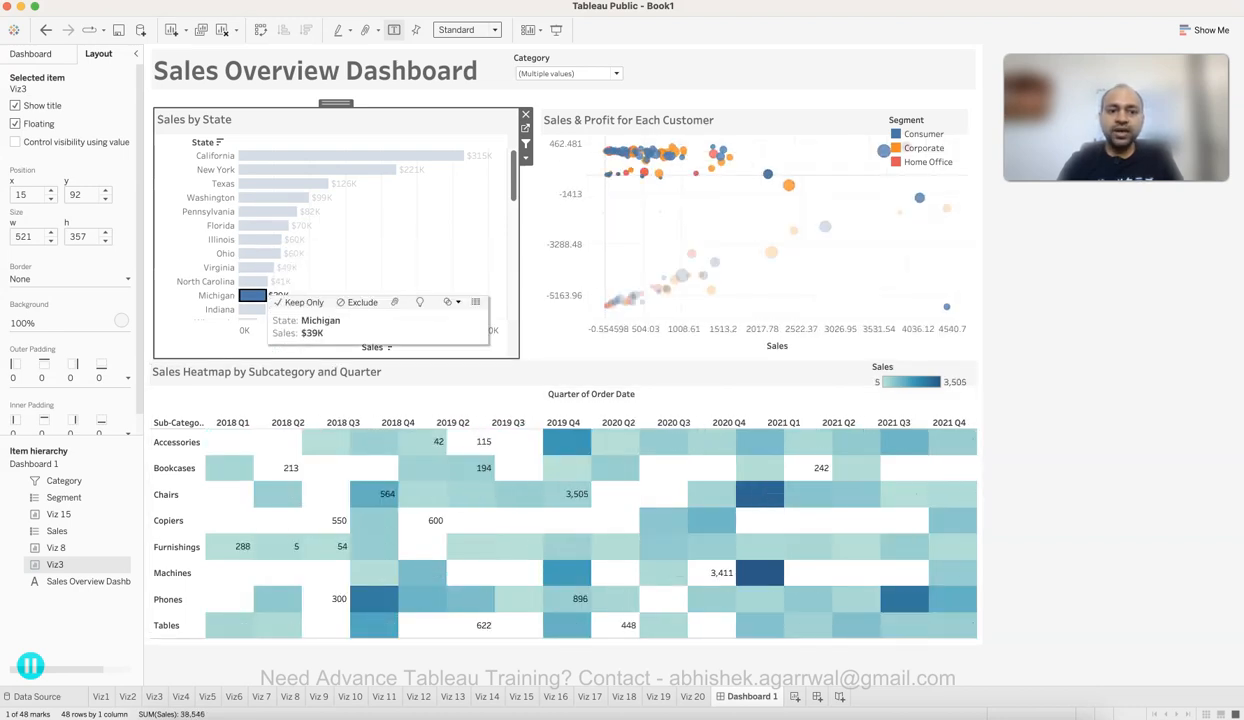
pyautogui.click(255, 183)
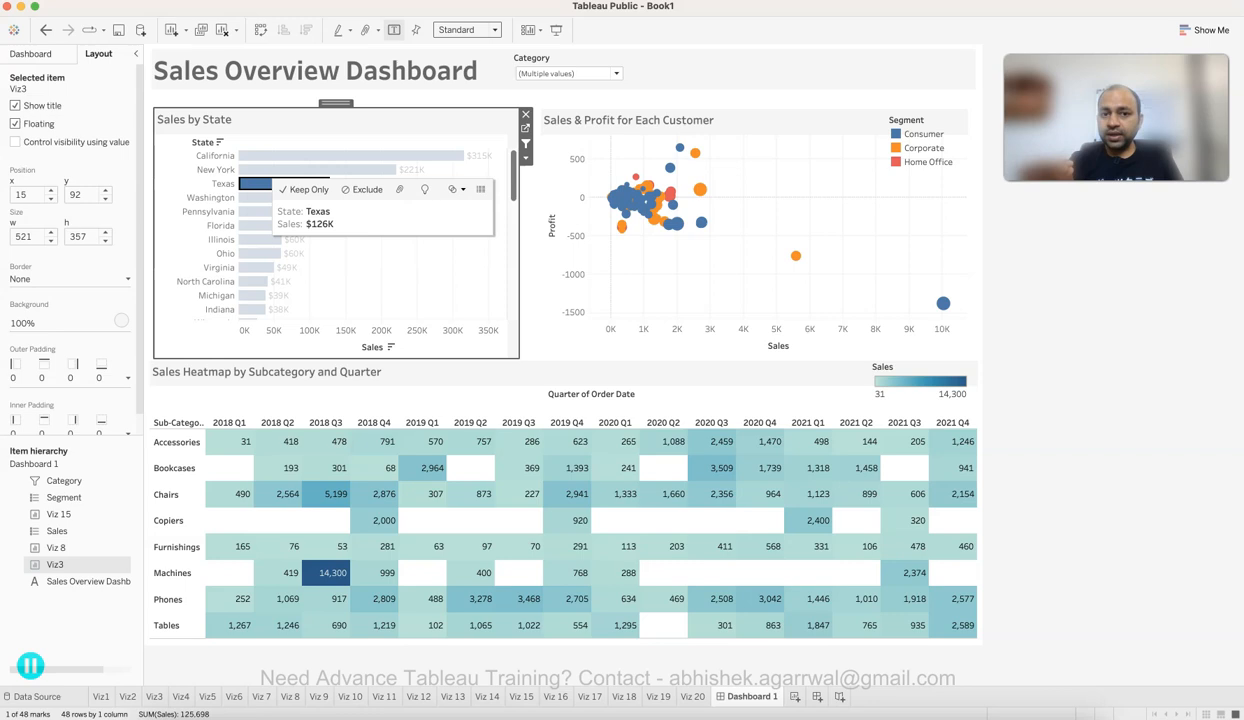
pyautogui.click(570, 74)
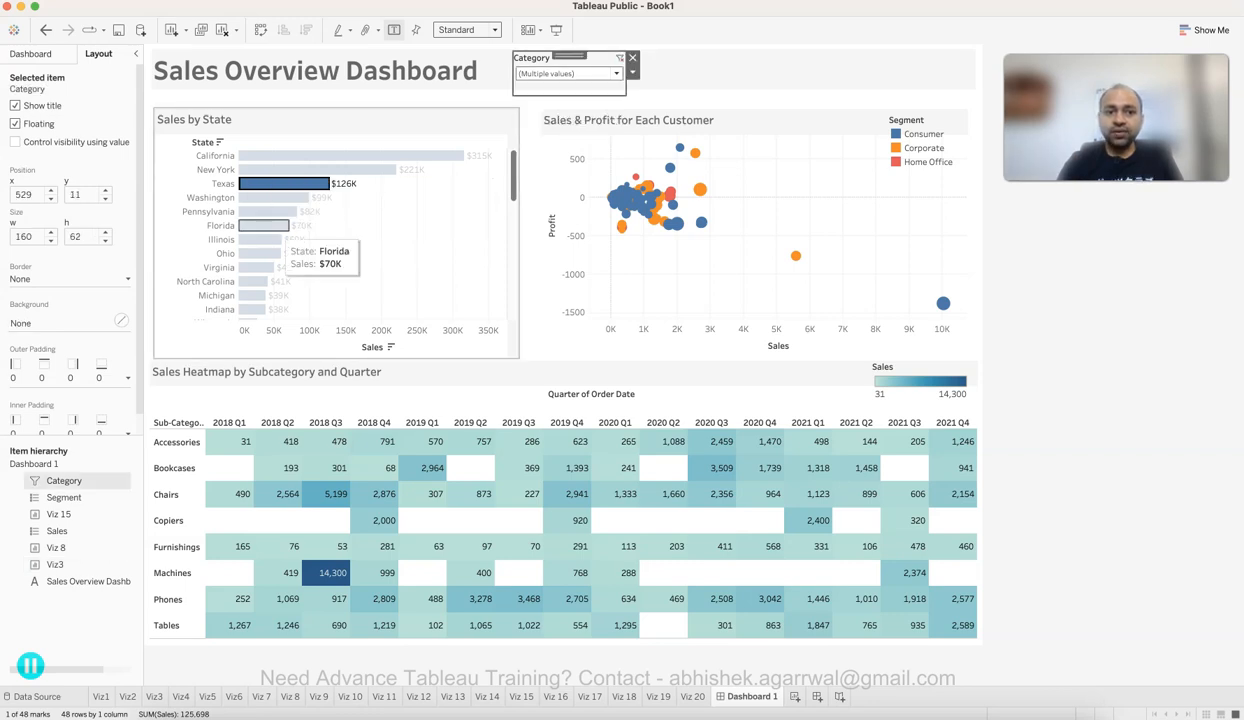
pyautogui.click(262, 226)
pyautogui.click(262, 226)
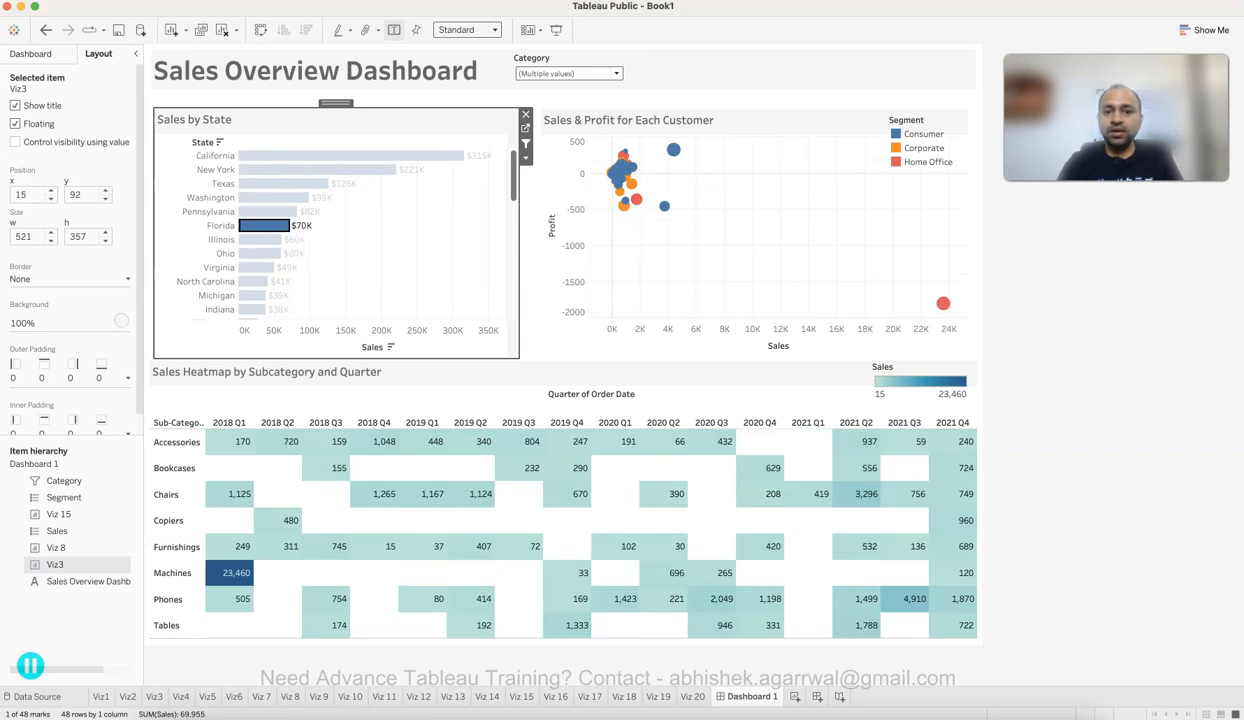
# Step: Inspect Florida's outlying customers in the Sales & Profit scatter plot and switch the dashboard's state selection to California
pyautogui.click(531, 254)
pyautogui.moveTo(943, 303)
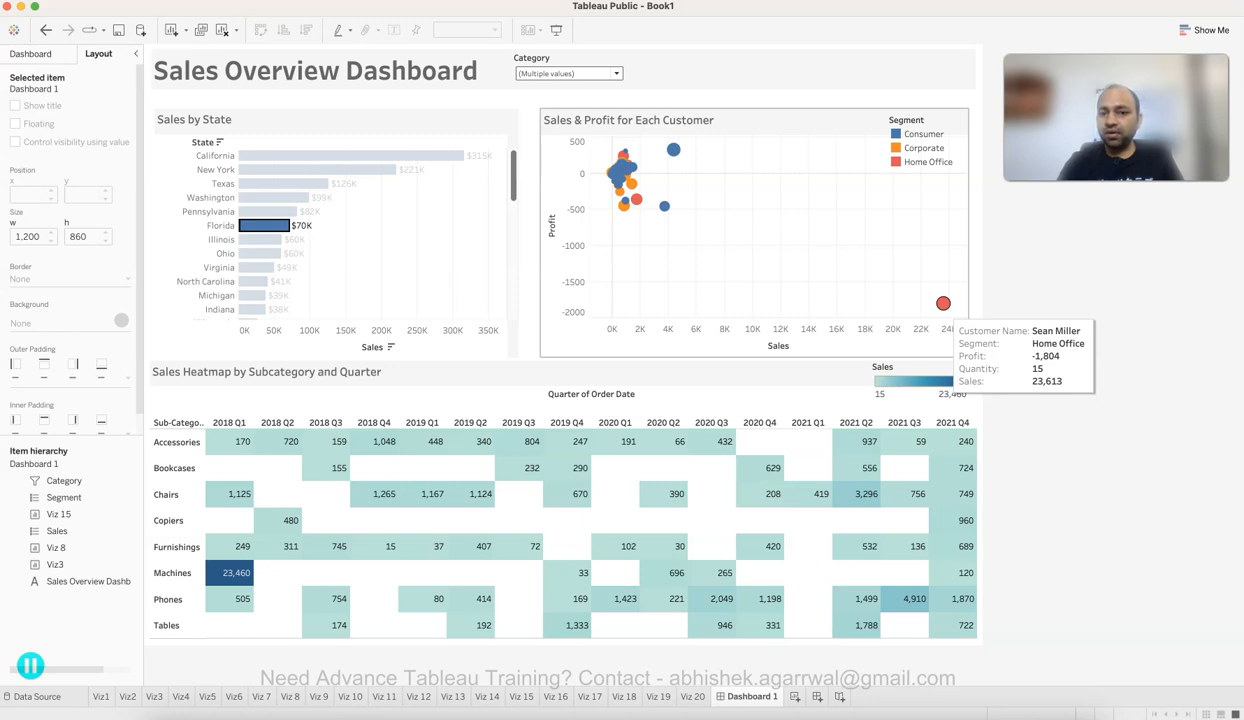
pyautogui.moveTo(673, 150)
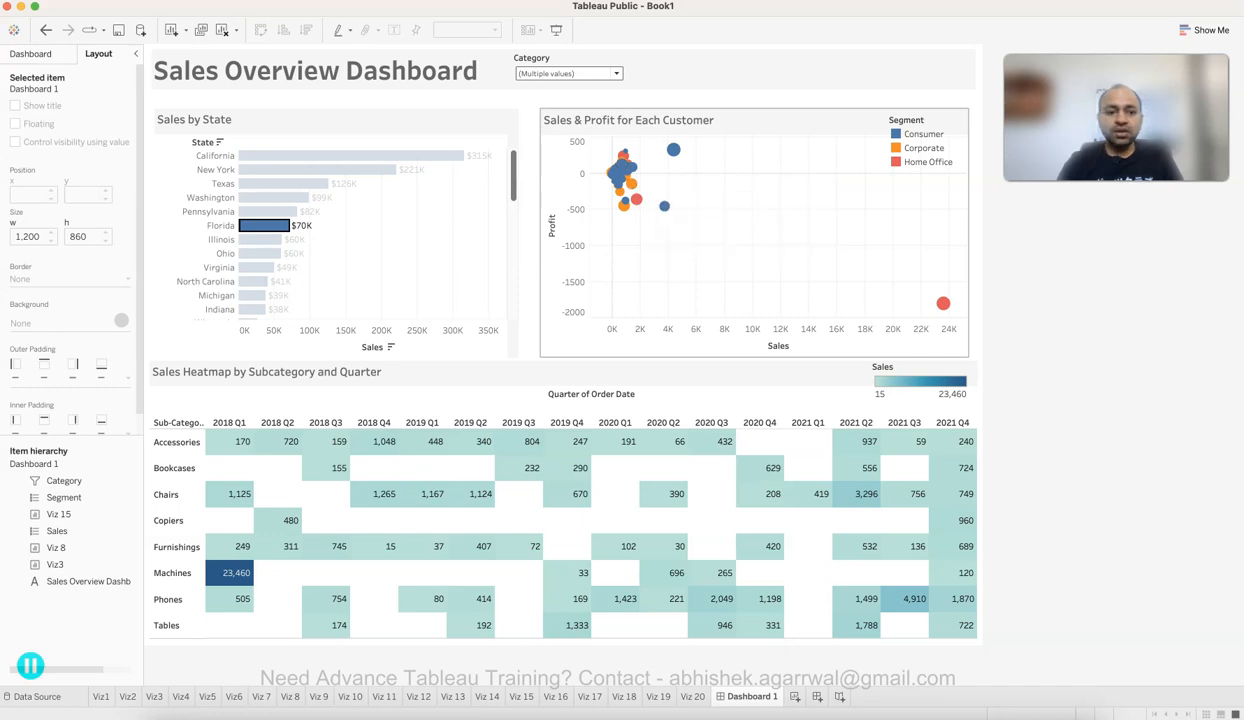
pyautogui.moveTo(289, 231)
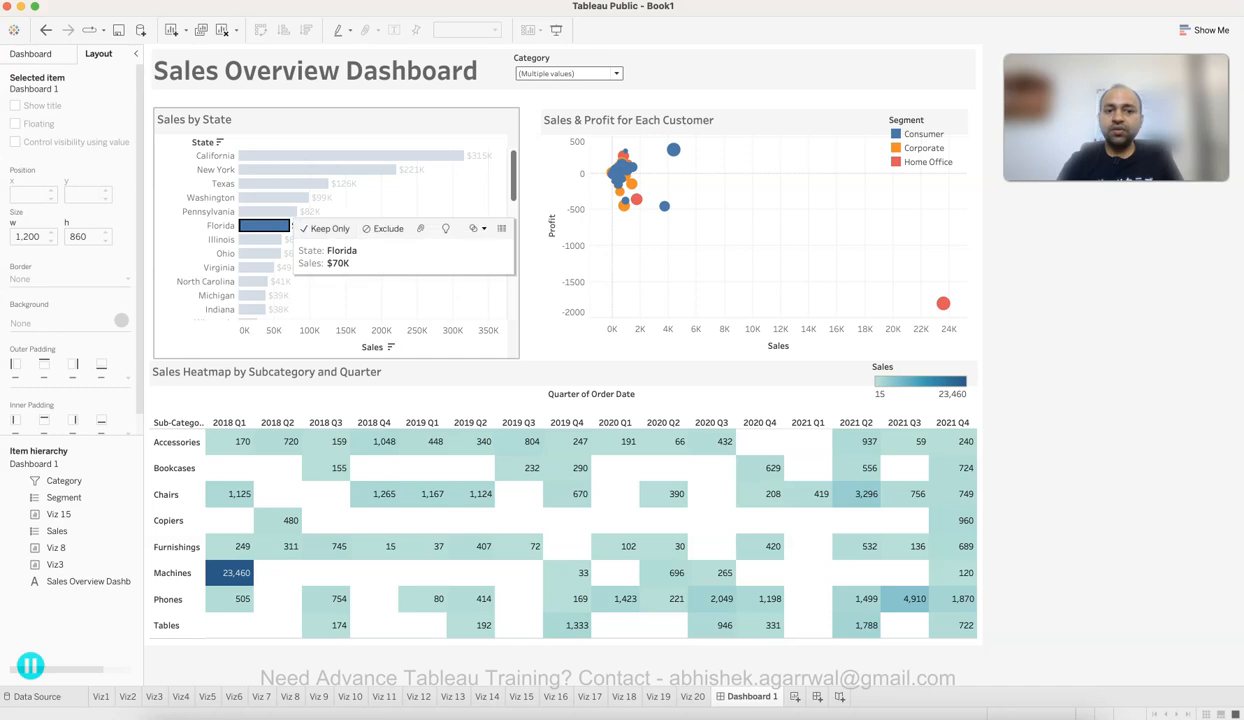
pyautogui.click(277, 227)
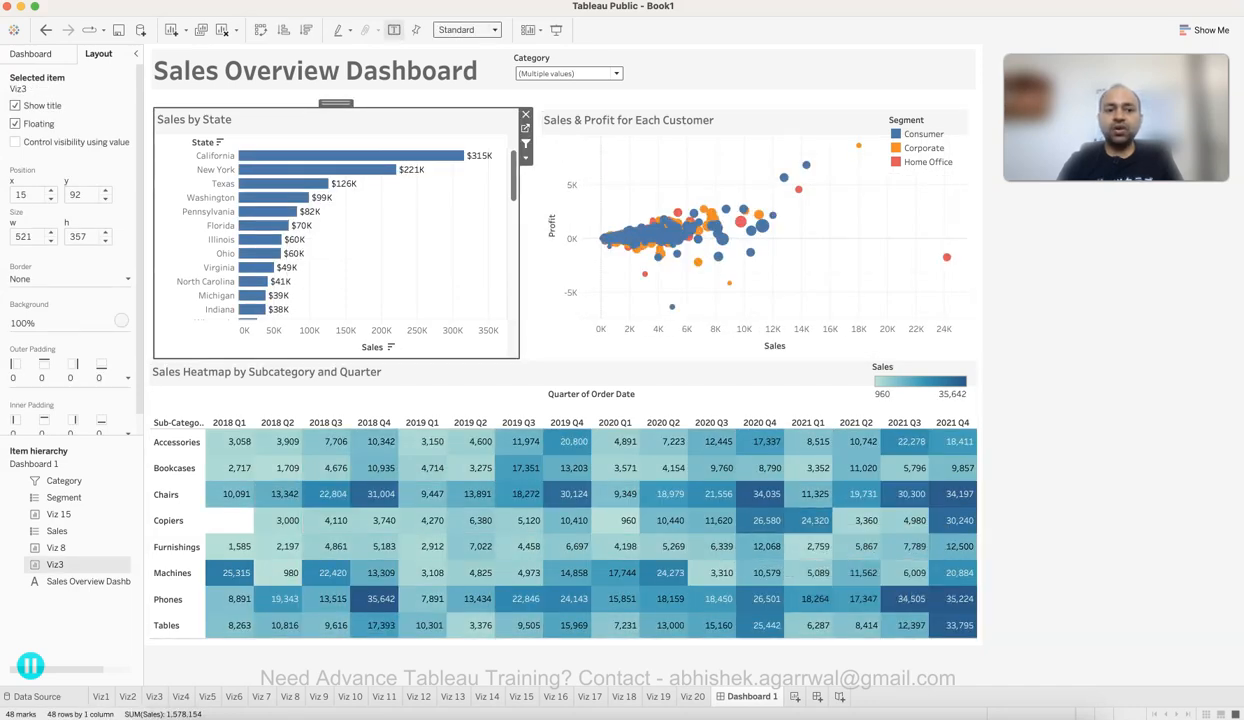
pyautogui.click(455, 156)
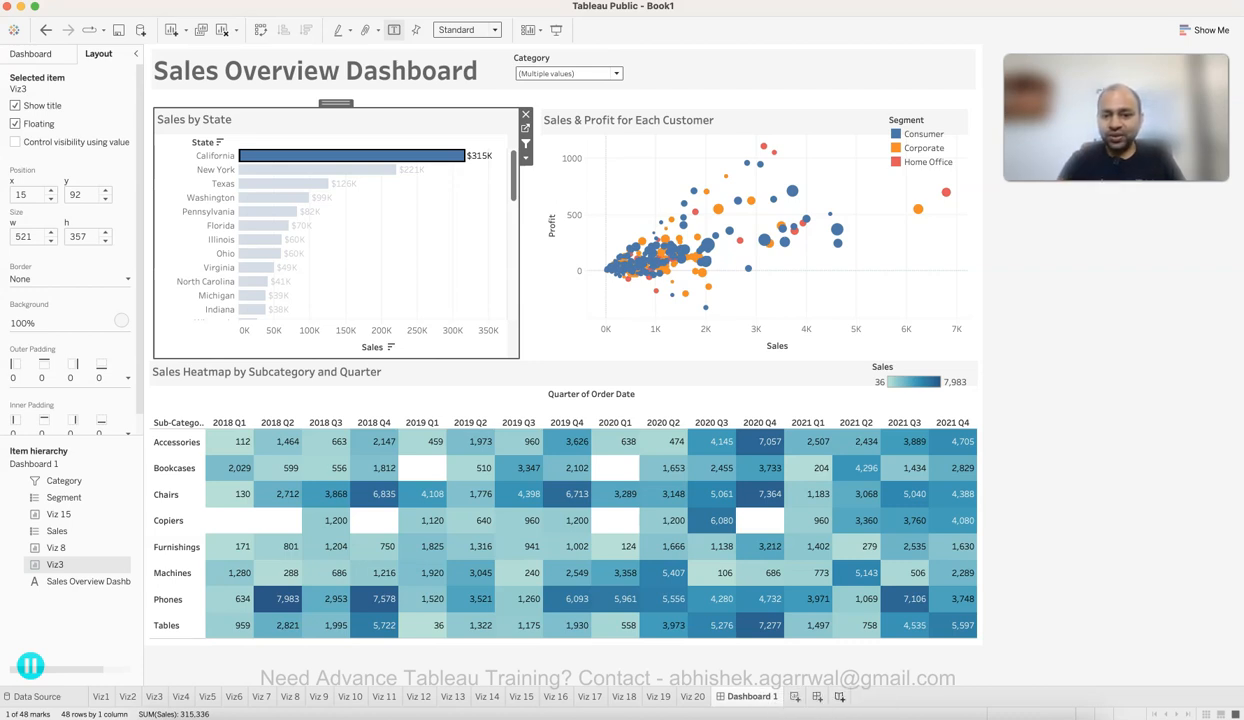
# Step: Create a new story and add the Viz4 chart to its first story point
pyautogui.click(840, 696)
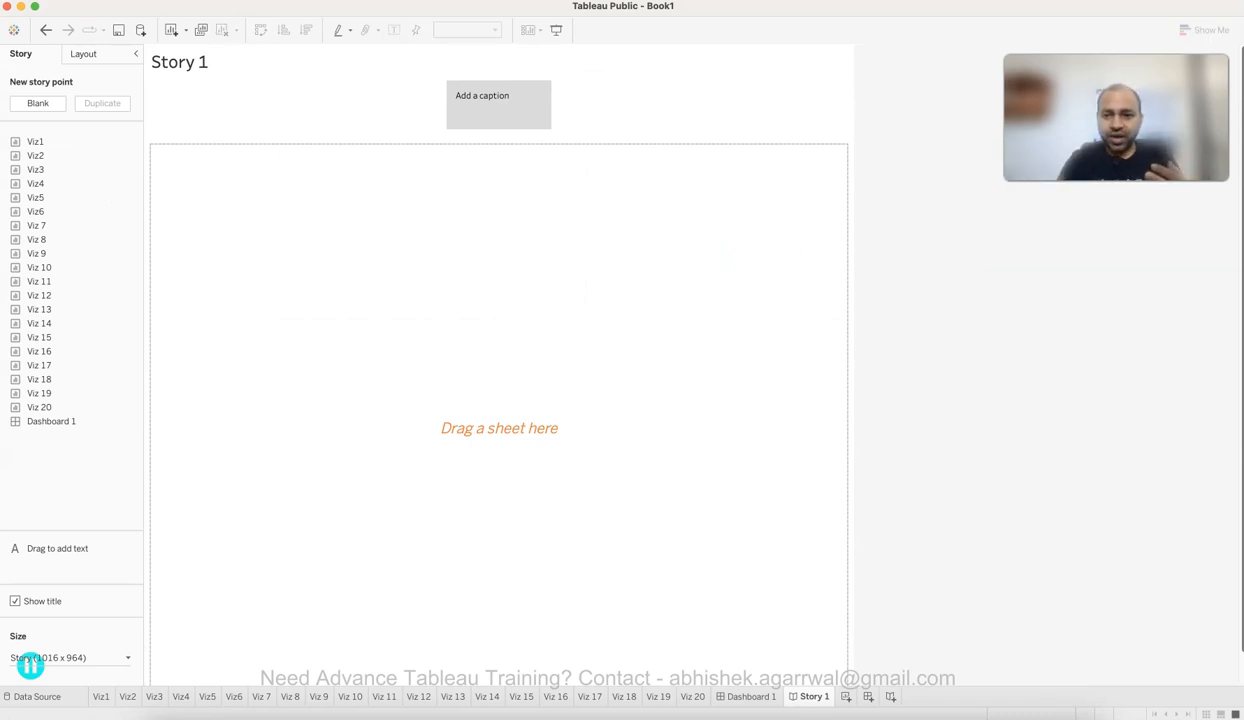
pyautogui.click(748, 696)
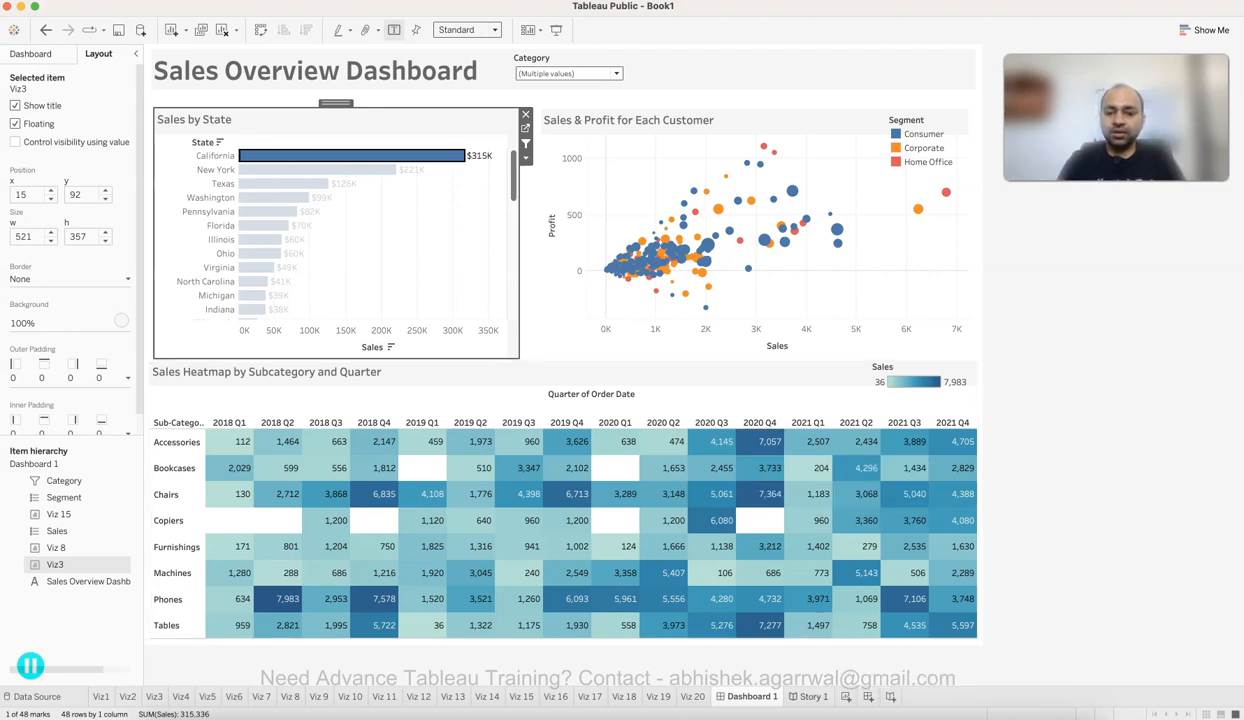
pyautogui.click(813, 696)
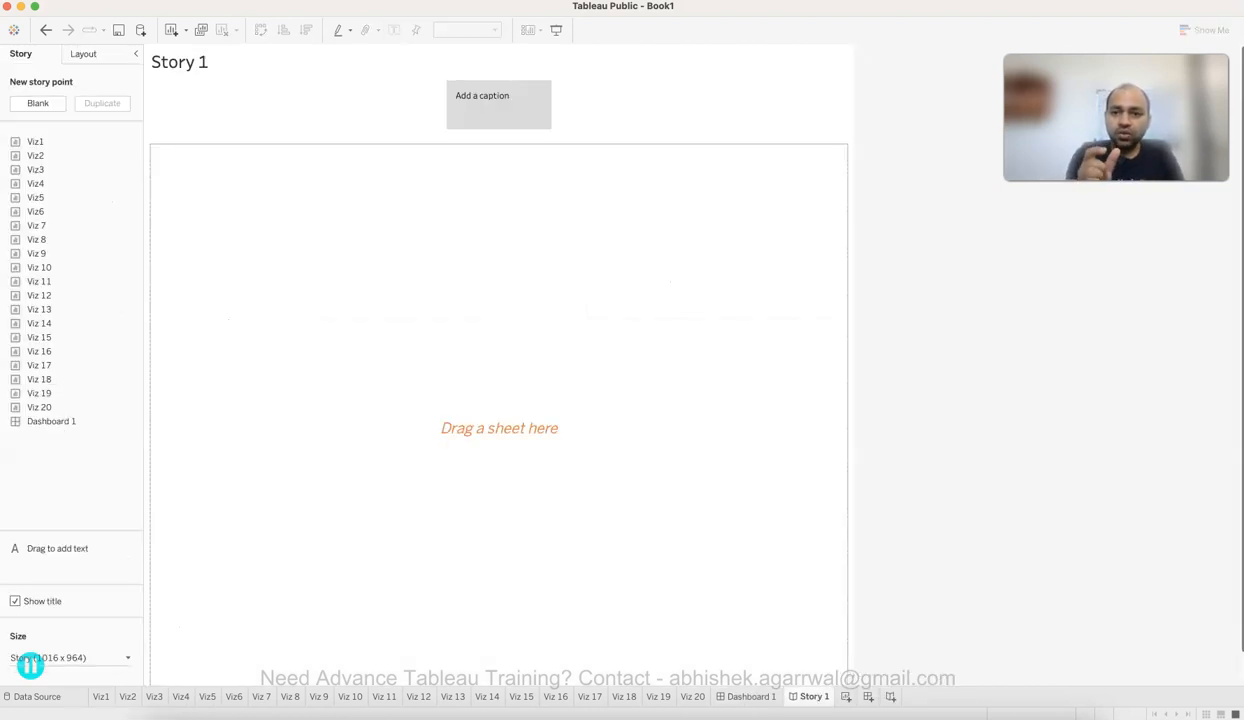
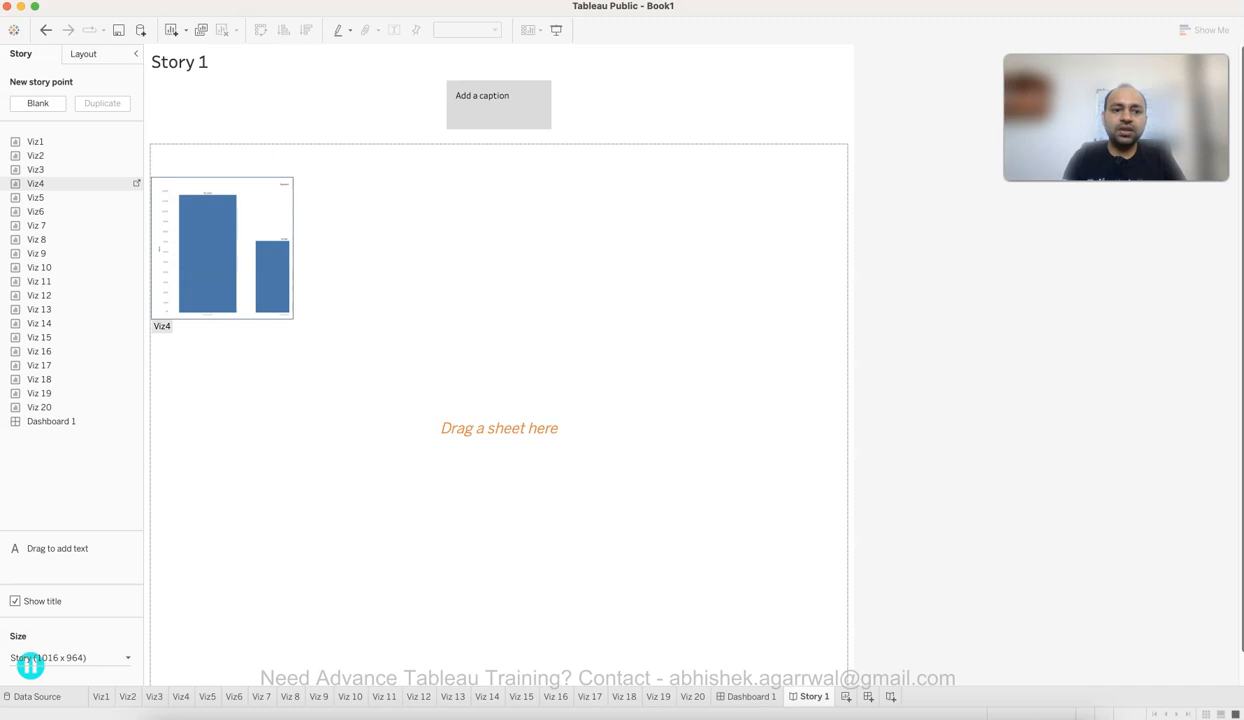
pyautogui.moveTo(36, 184); pyautogui.dragTo(398, 332)
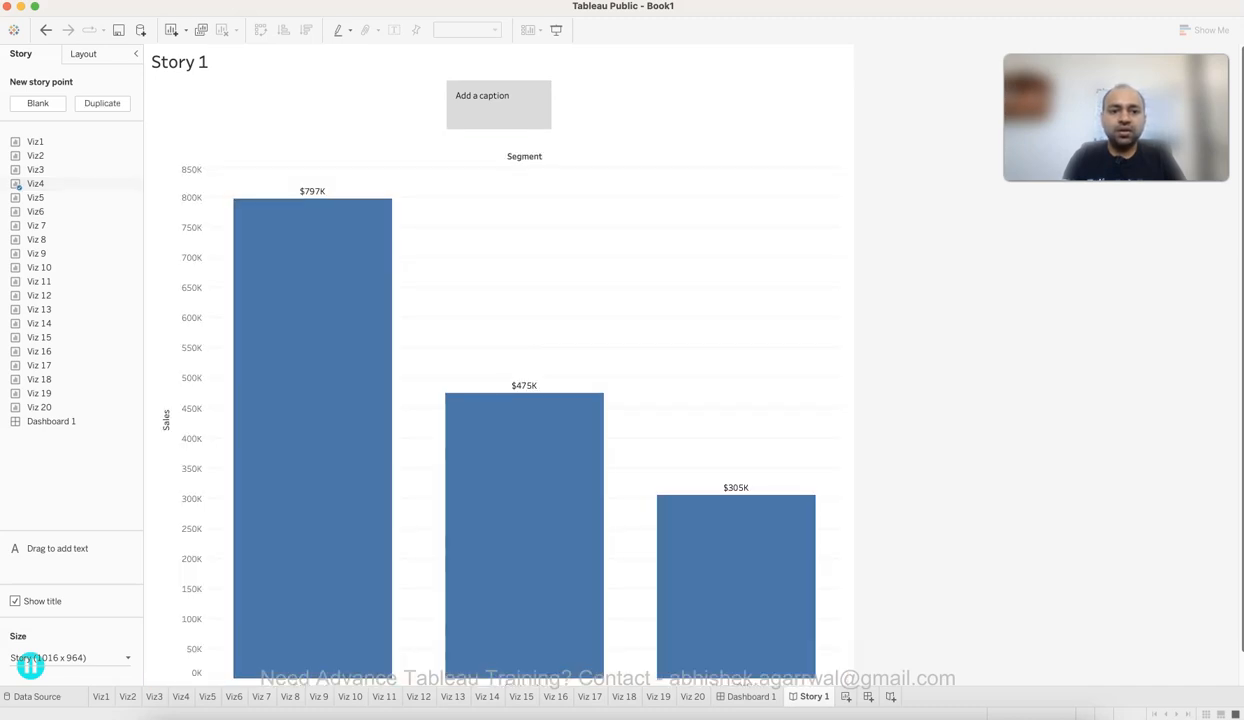
pyautogui.scroll(-2, 445, 460)
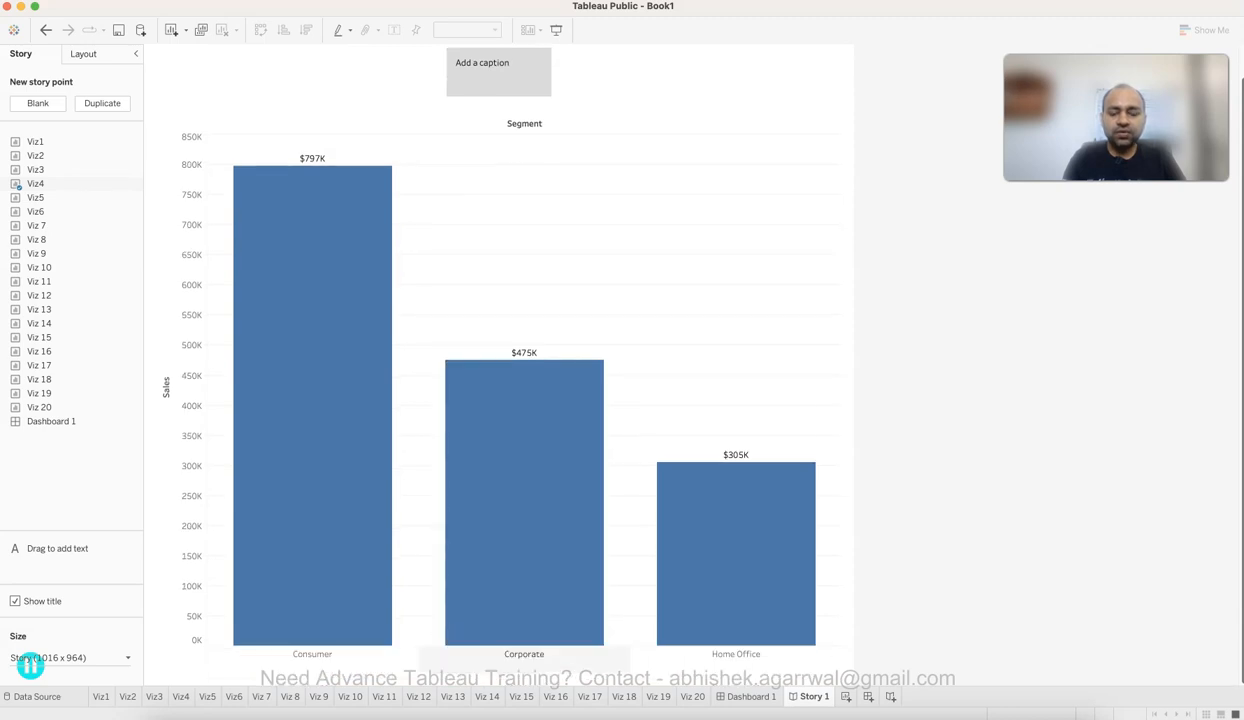
pyautogui.scroll(2, 500, 400)
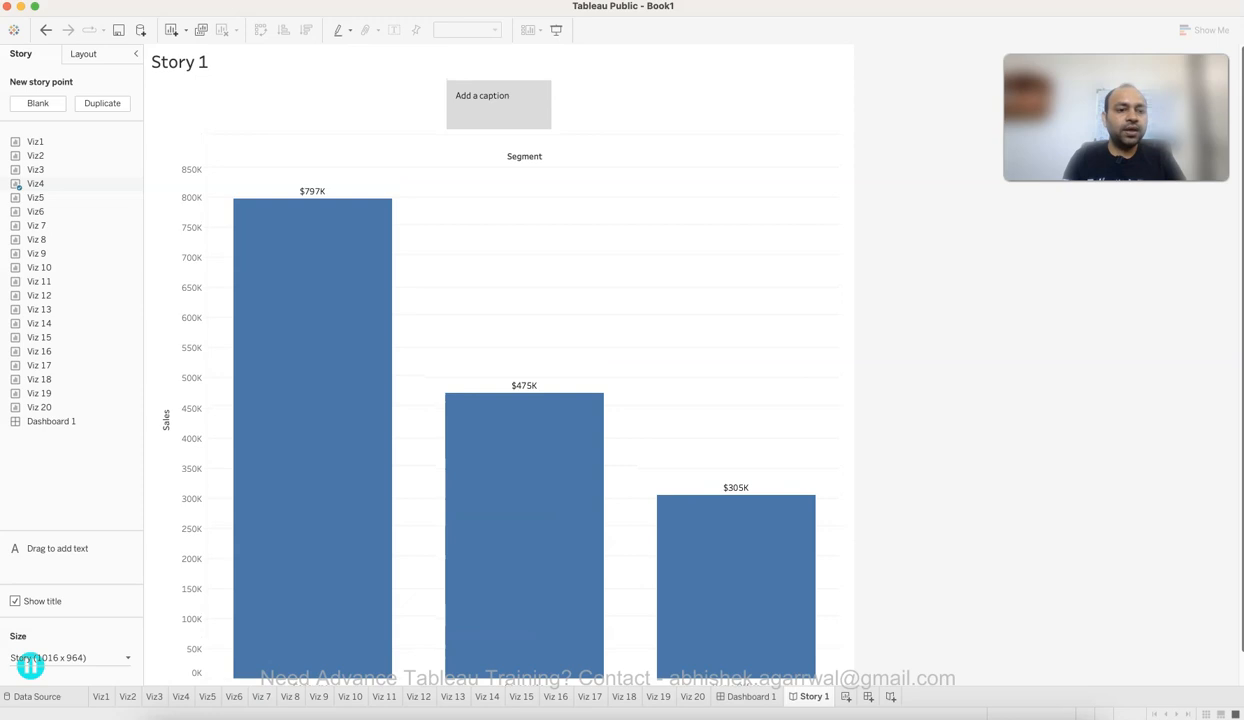
# Step: Caption the story point "What is the Sales by Each Segment?", denying the accessibility access request
pyautogui.click(456, 95)
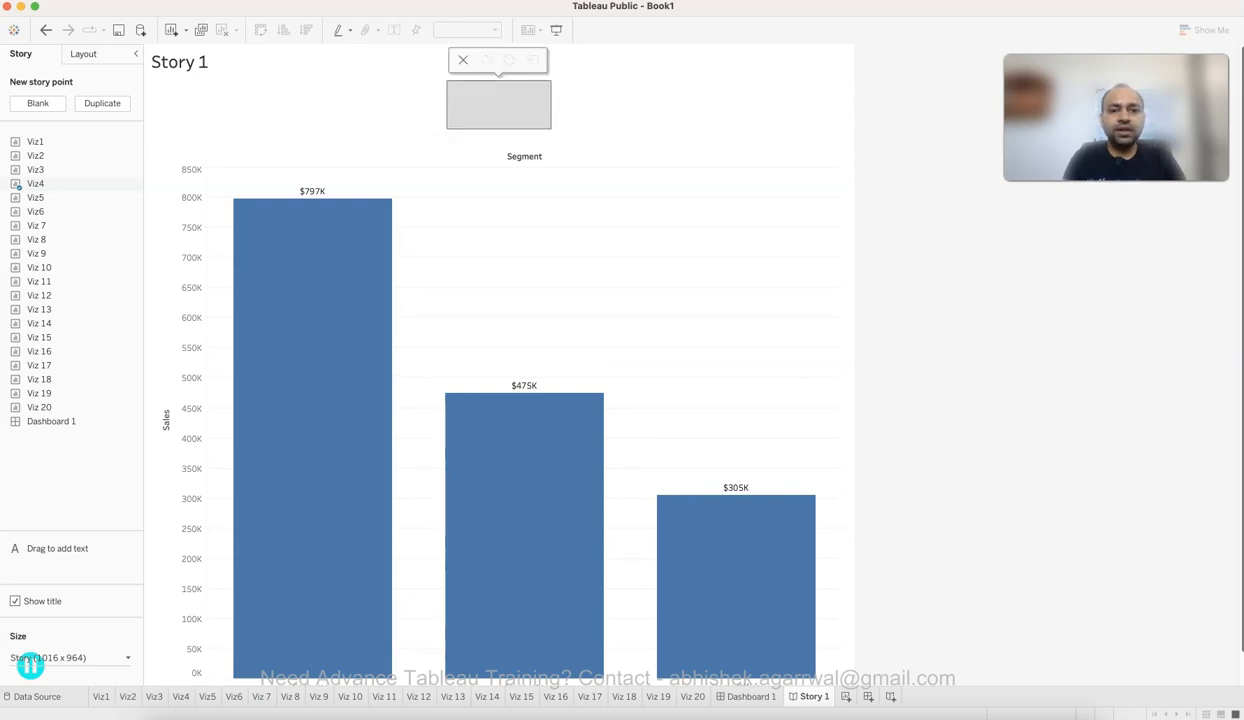
pyautogui.write('Wha tis the')
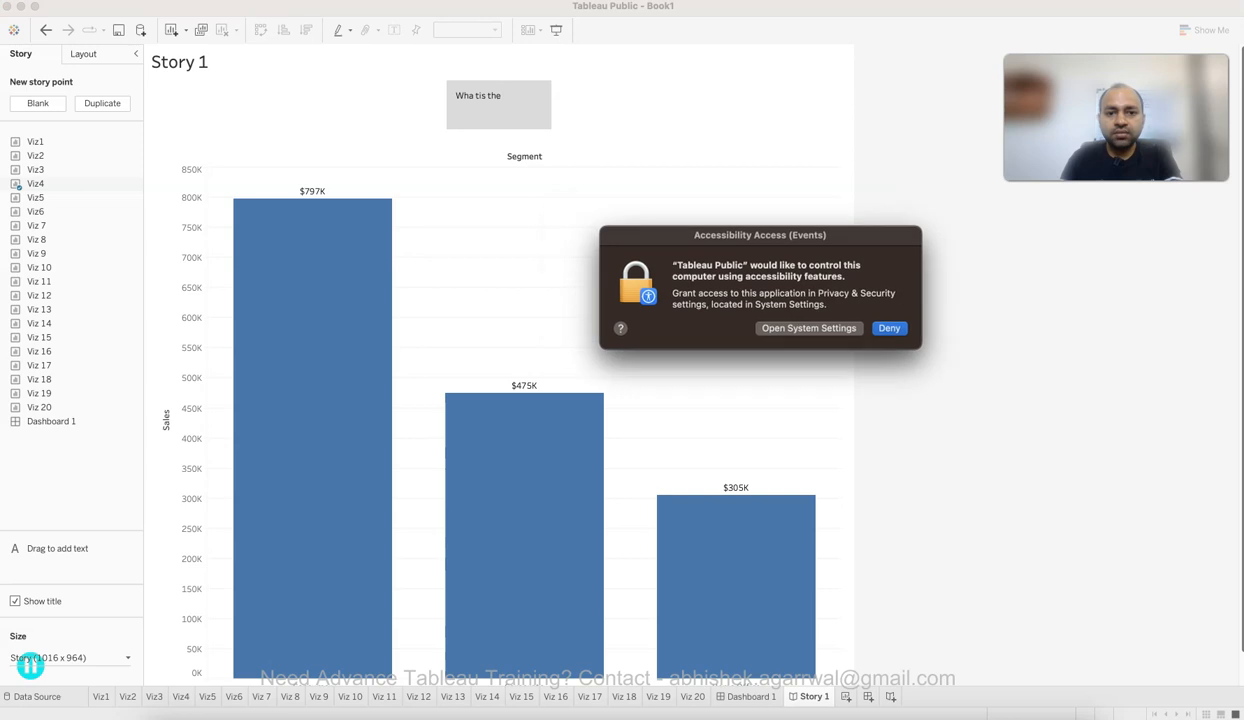
pyautogui.press('Return')
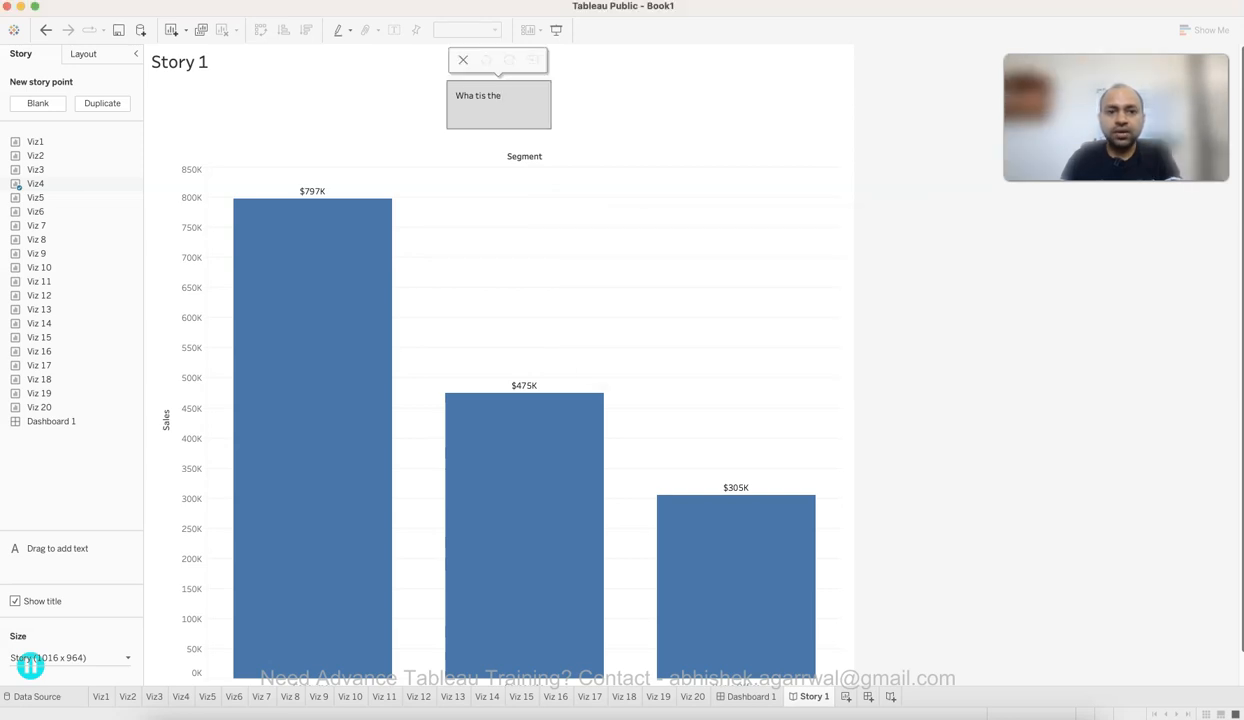
pyautogui.press('BackSpace')
pyautogui.press('BackSpace')
pyautogui.press('BackSpace')
pyautogui.press('BackSpace')
pyautogui.press('BackSpace')
pyautogui.press('BackSpace')
pyautogui.press('BackSpace')
pyautogui.press('BackSpace')
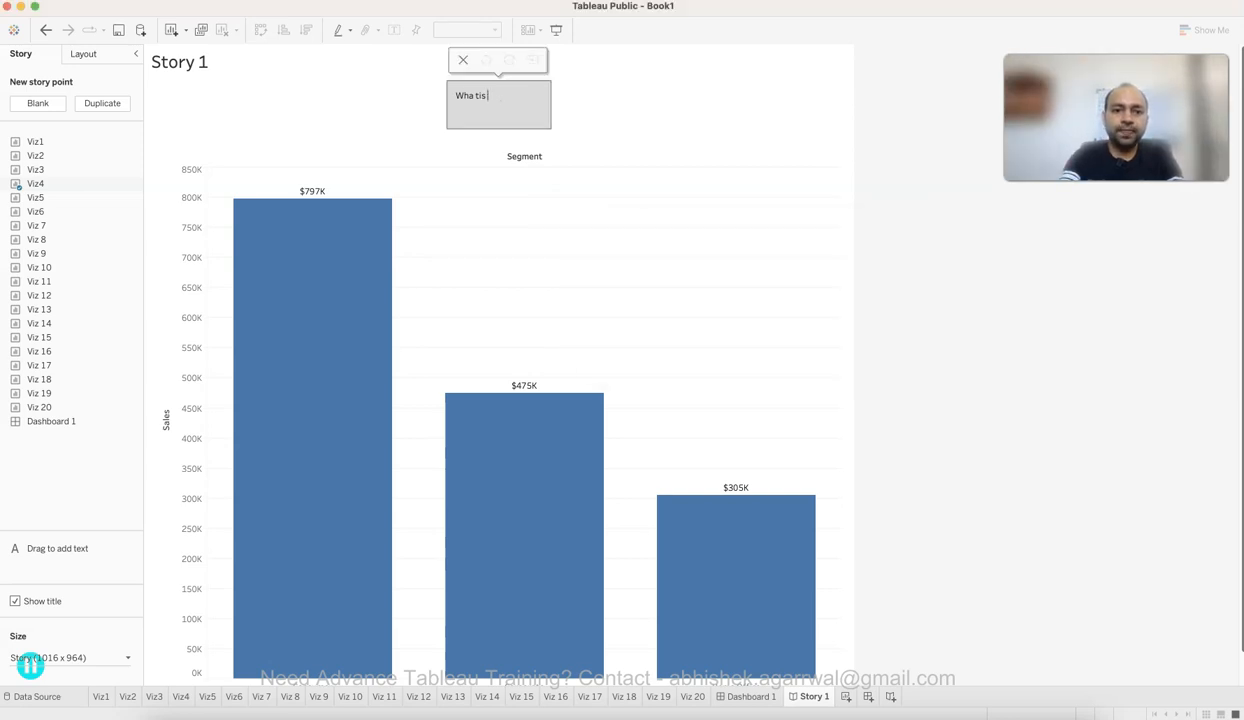
pyautogui.write('t is the Sales b')
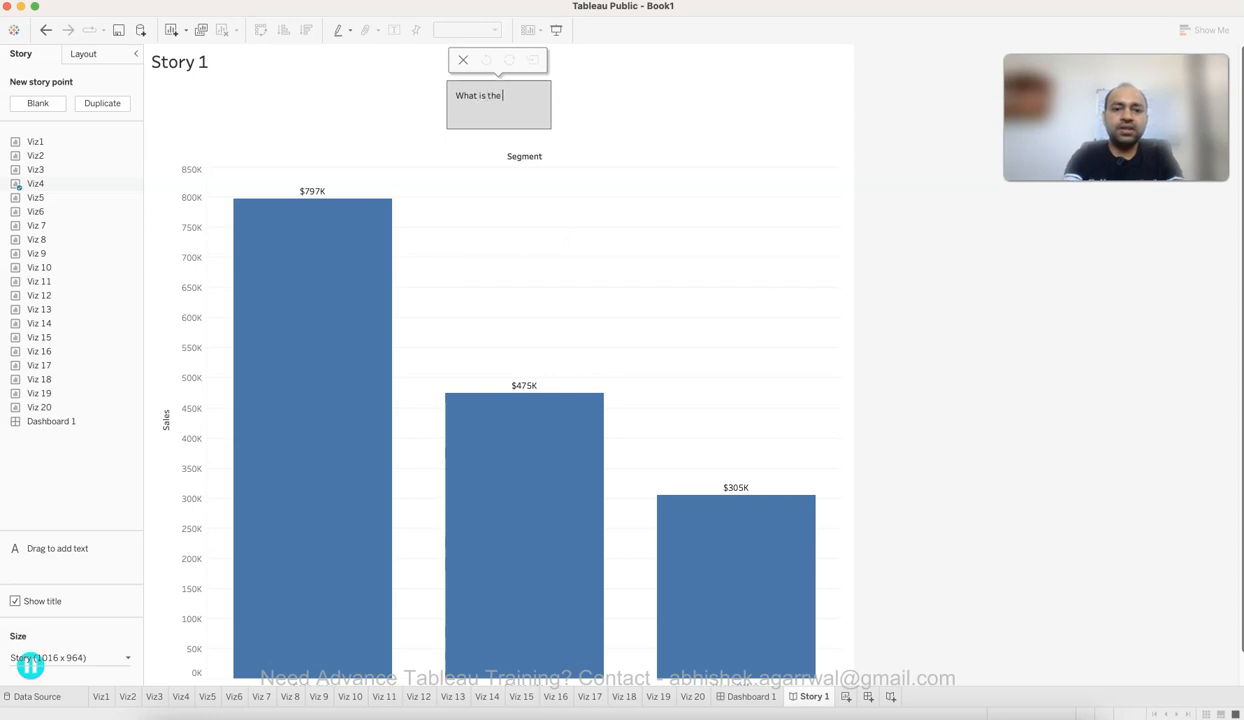
pyautogui.write('y')
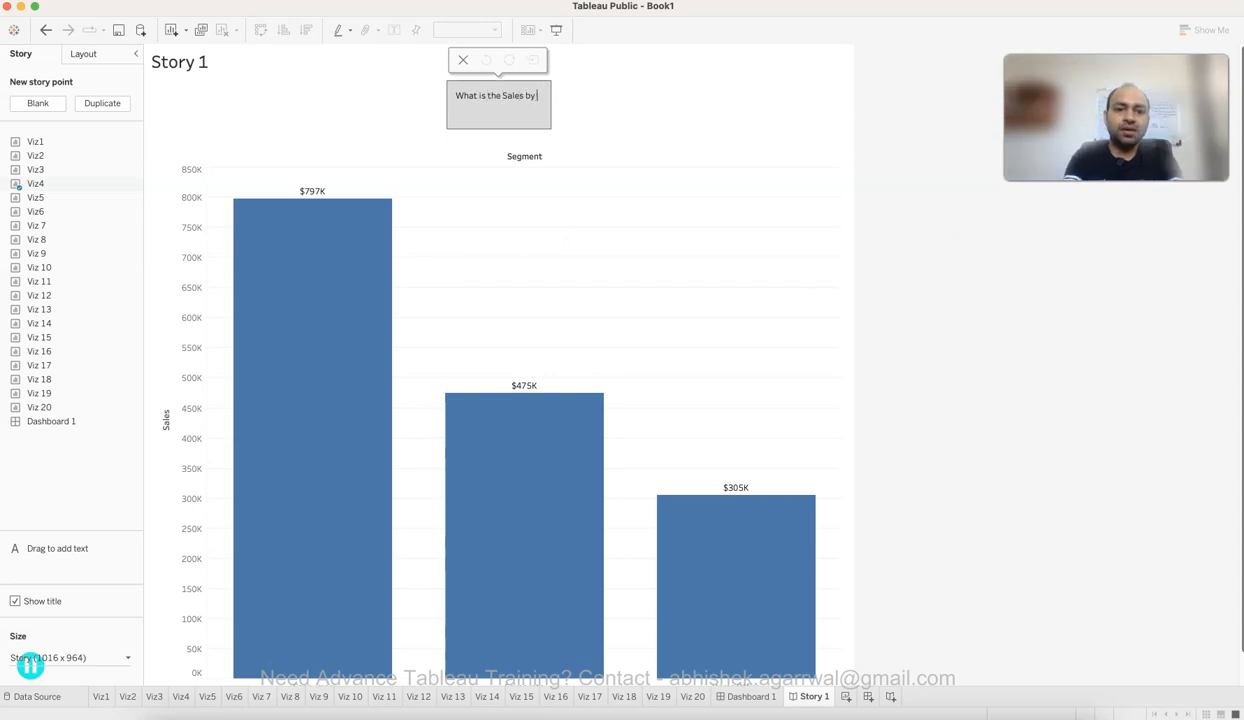
pyautogui.write(' Each Segment?')
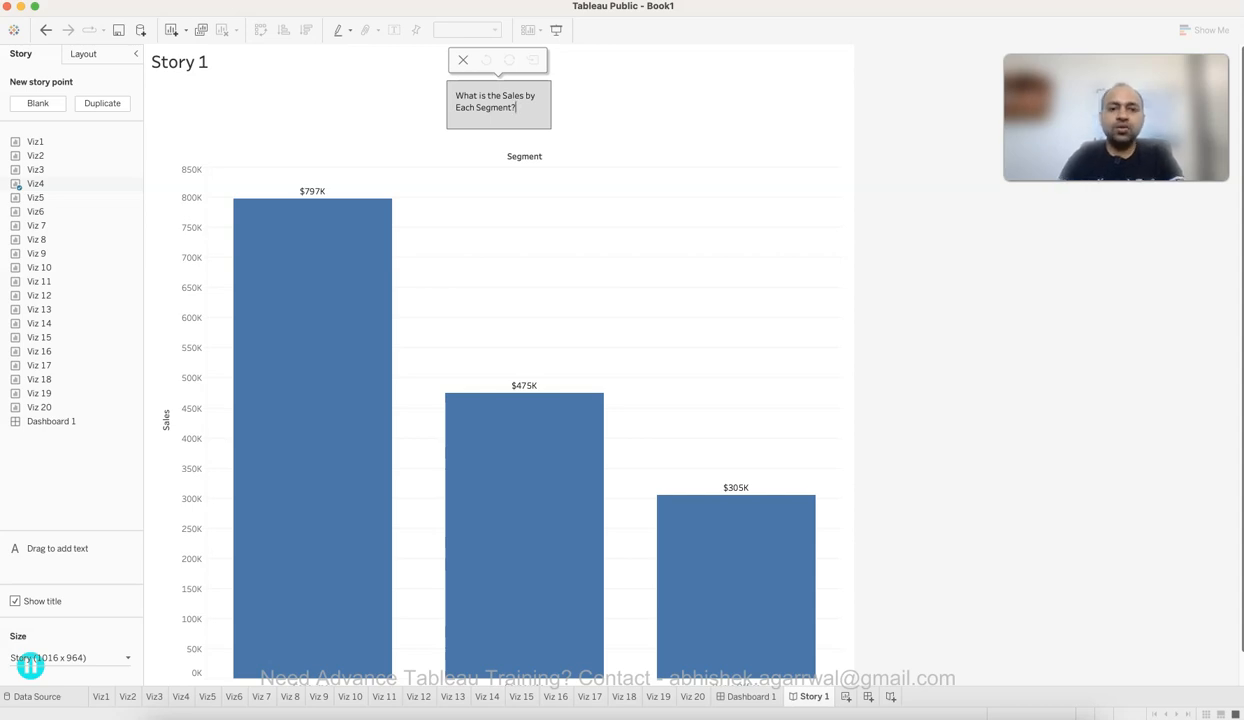
pyautogui.click(700, 330)
# Step: Extend the first story point's caption with the question "Why Home office is having lowest sales?"
pyautogui.scroll(-2, 756, 527)
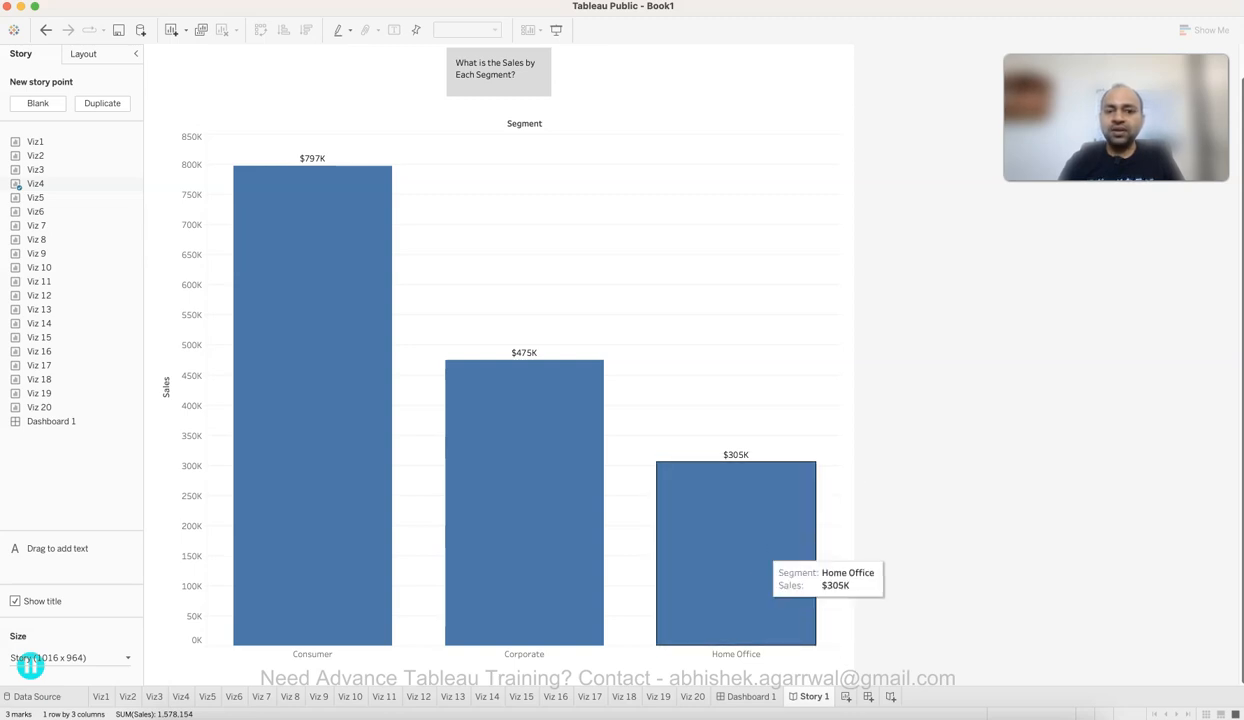
pyautogui.click(518, 77)
pyautogui.write('Why Home office is')
pyautogui.press('BackSpace')
pyautogui.press('BackSpace')
pyautogui.write('ofic')
pyautogui.press('BackSpace')
pyautogui.press('BackSpace')
pyautogui.write('f')
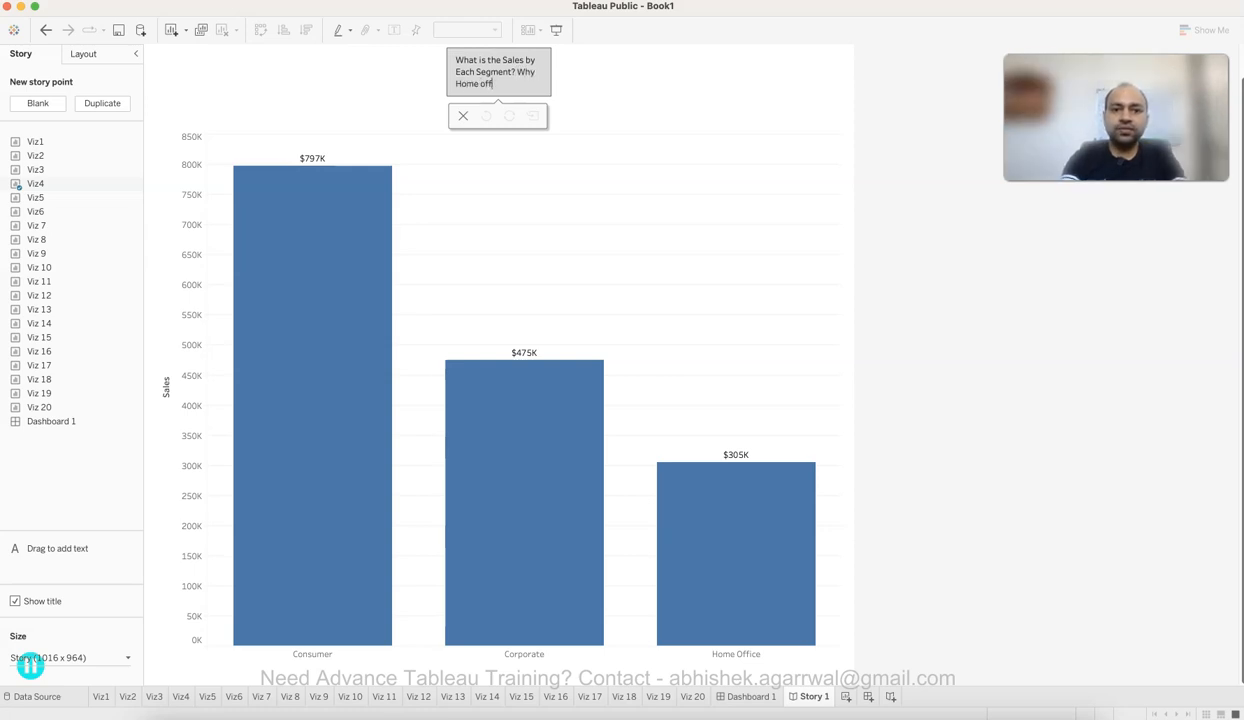
pyautogui.write('ice is having ')
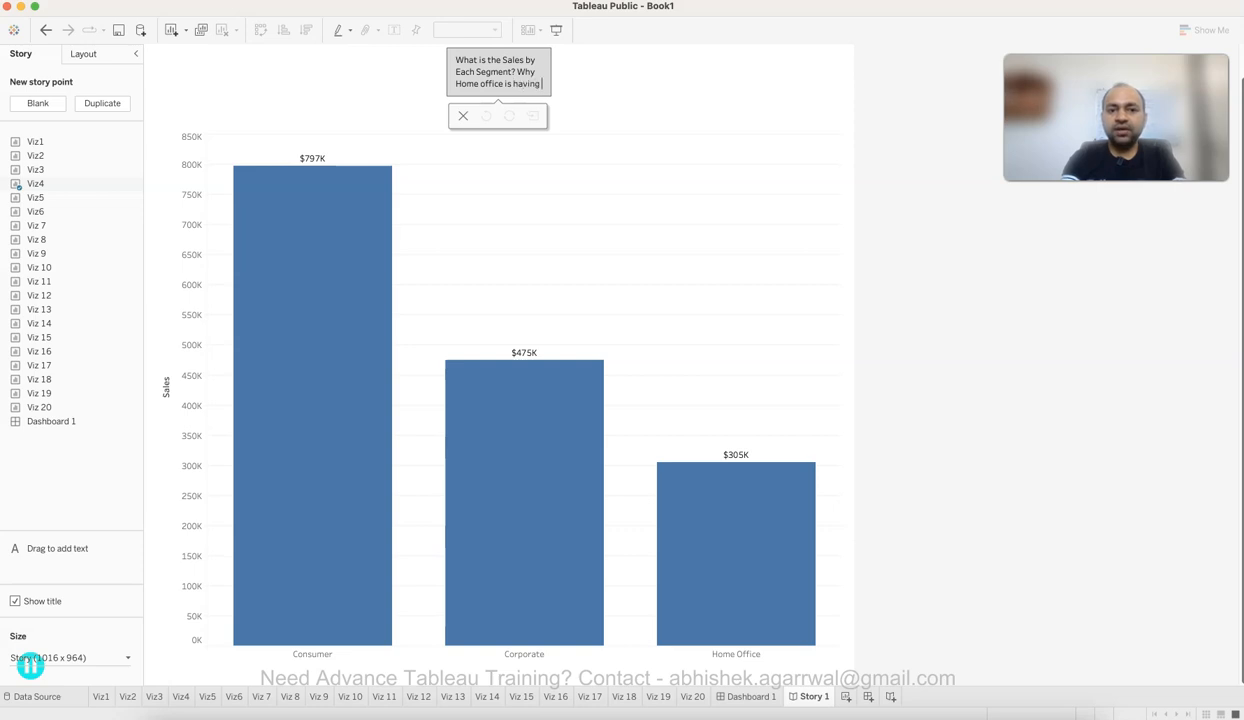
pyautogui.write('lowers s')
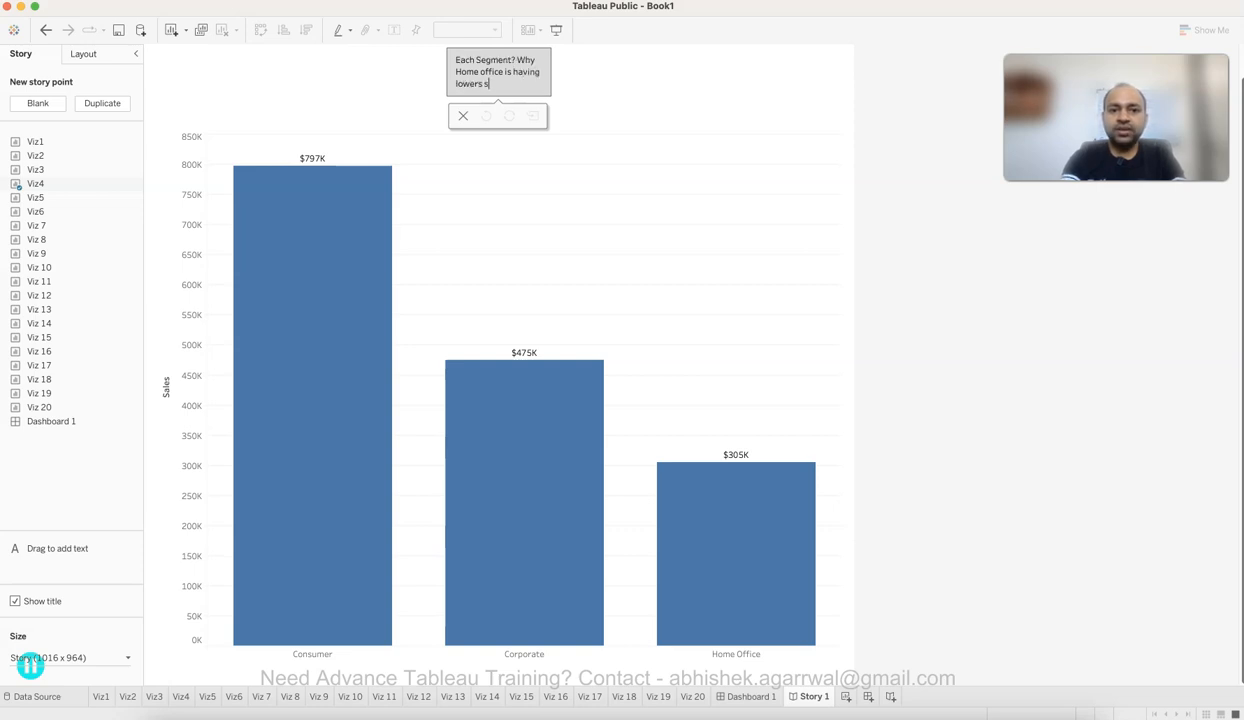
pyautogui.press('BackSpace')
pyautogui.press('BackSpace')
pyautogui.press('BackSpace')
pyautogui.press('BackSpace')
pyautogui.press('BackSpace')
pyautogui.press('BackSpace')
pyautogui.write('owest sales?')
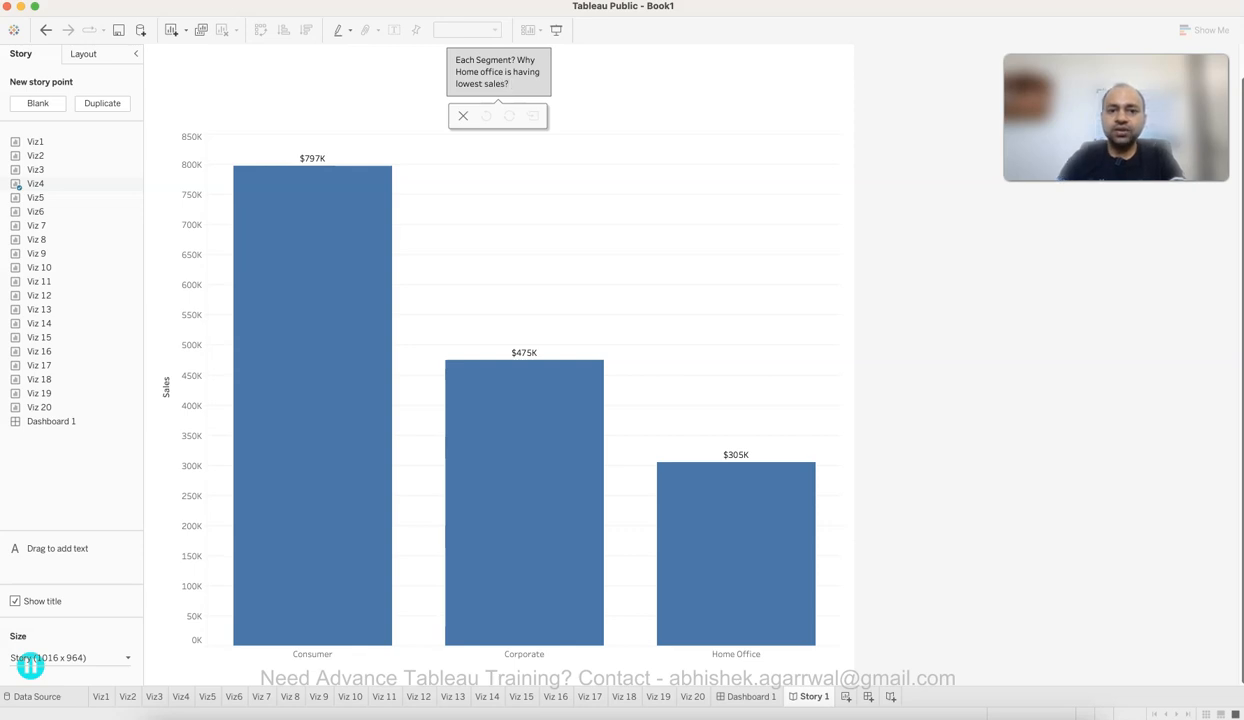
pyautogui.press('Escape')
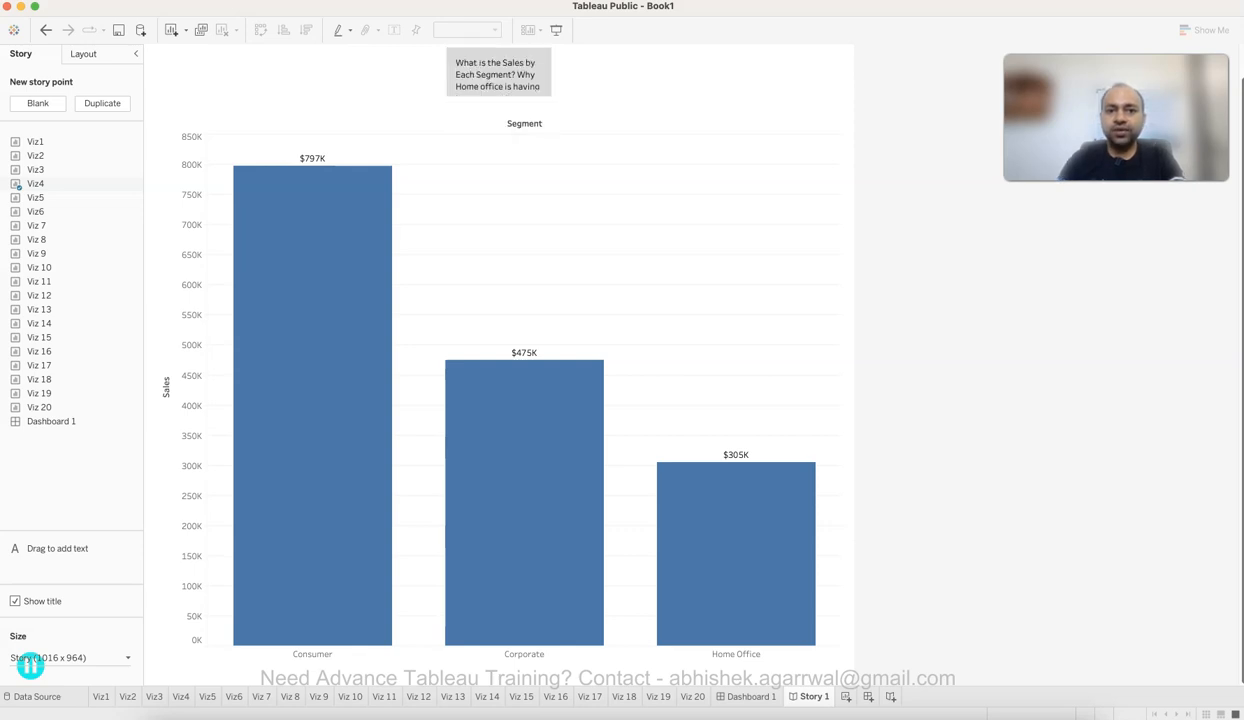
# Step: Read through the full caption of the first story point and compare it with the segment sales bars
pyautogui.moveTo(498, 75)
pyautogui.scroll(-1, 498, 75)
pyautogui.scroll(1, 498, 75)
pyautogui.scroll(1, 497, 74)
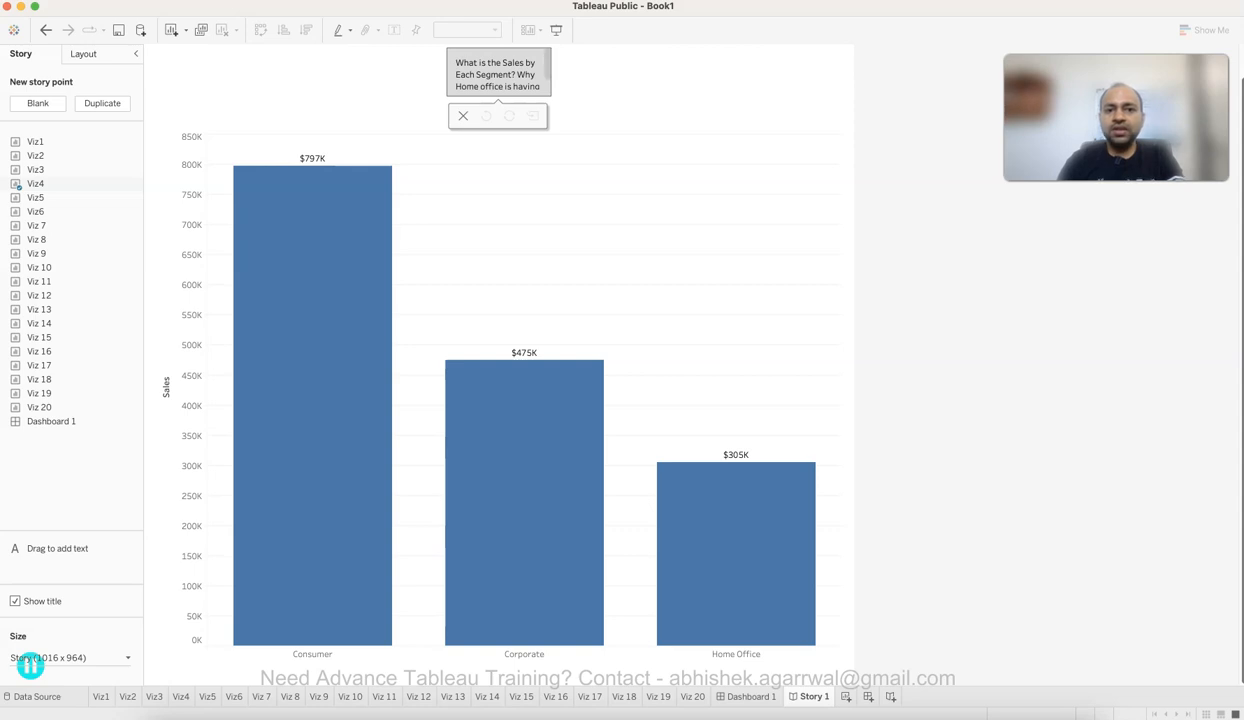
pyautogui.scroll(-1, 498, 74)
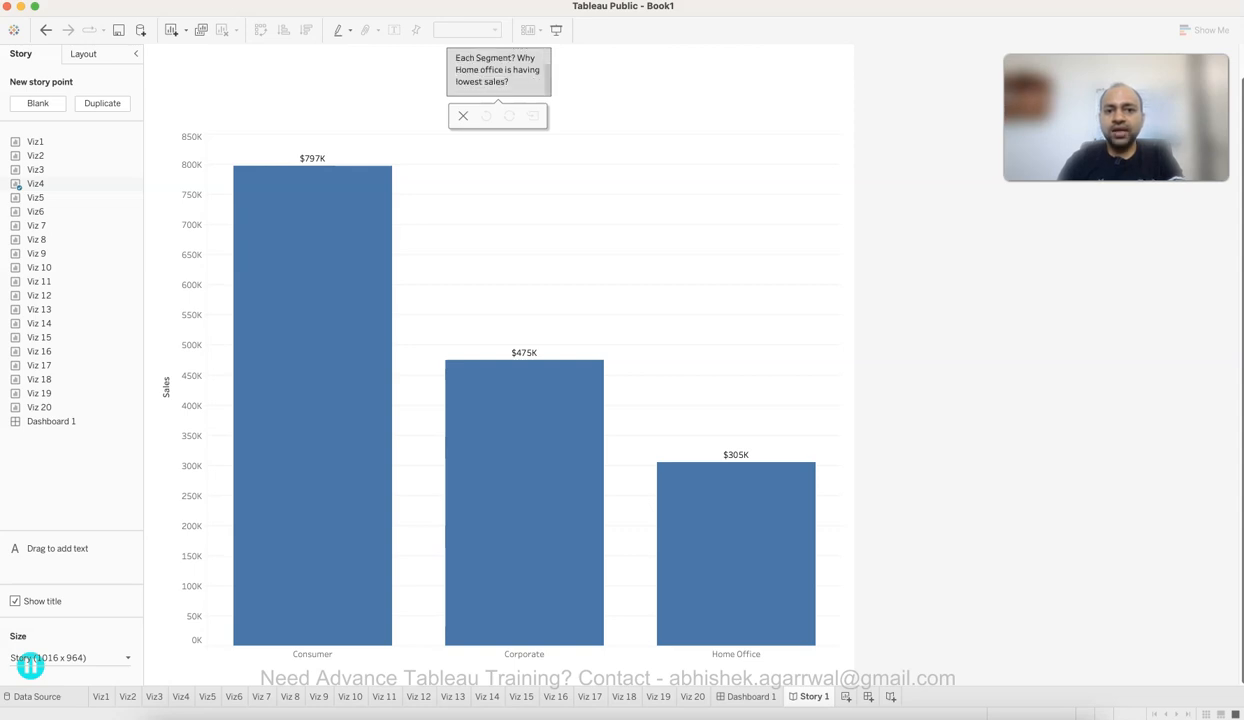
pyautogui.moveTo(706, 526)
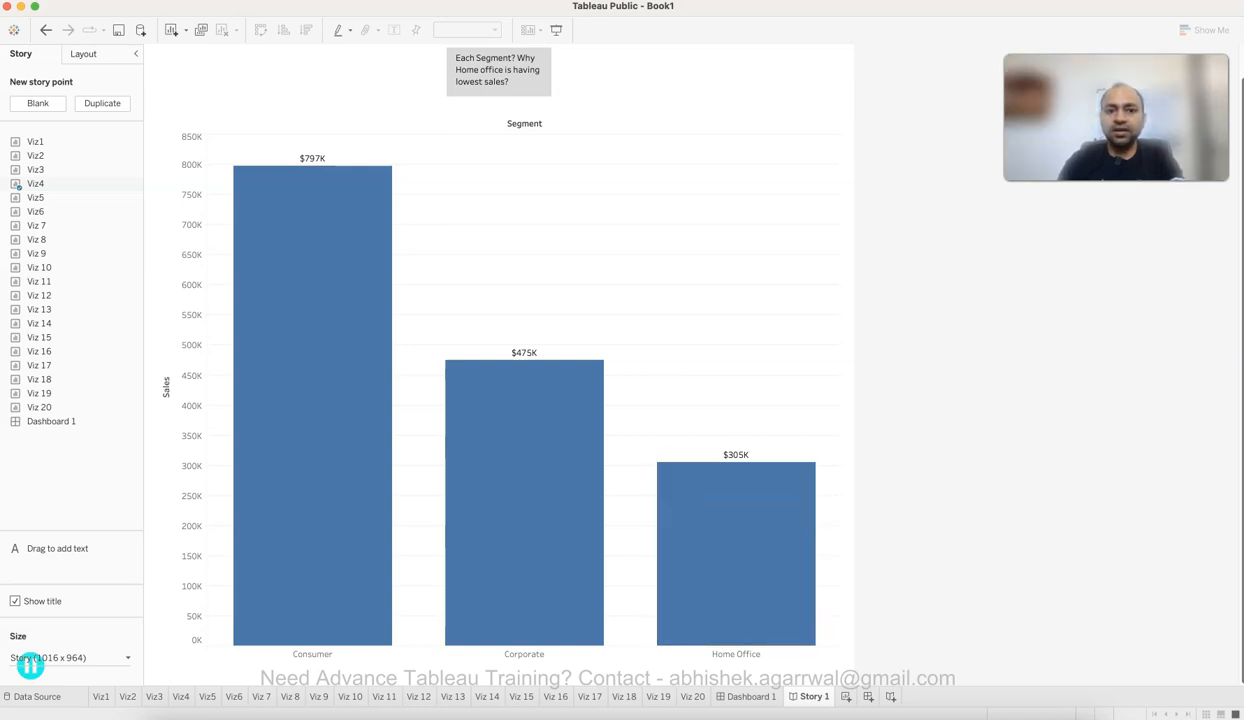
pyautogui.scroll(3, 499, 345)
pyautogui.moveTo(499, 106)
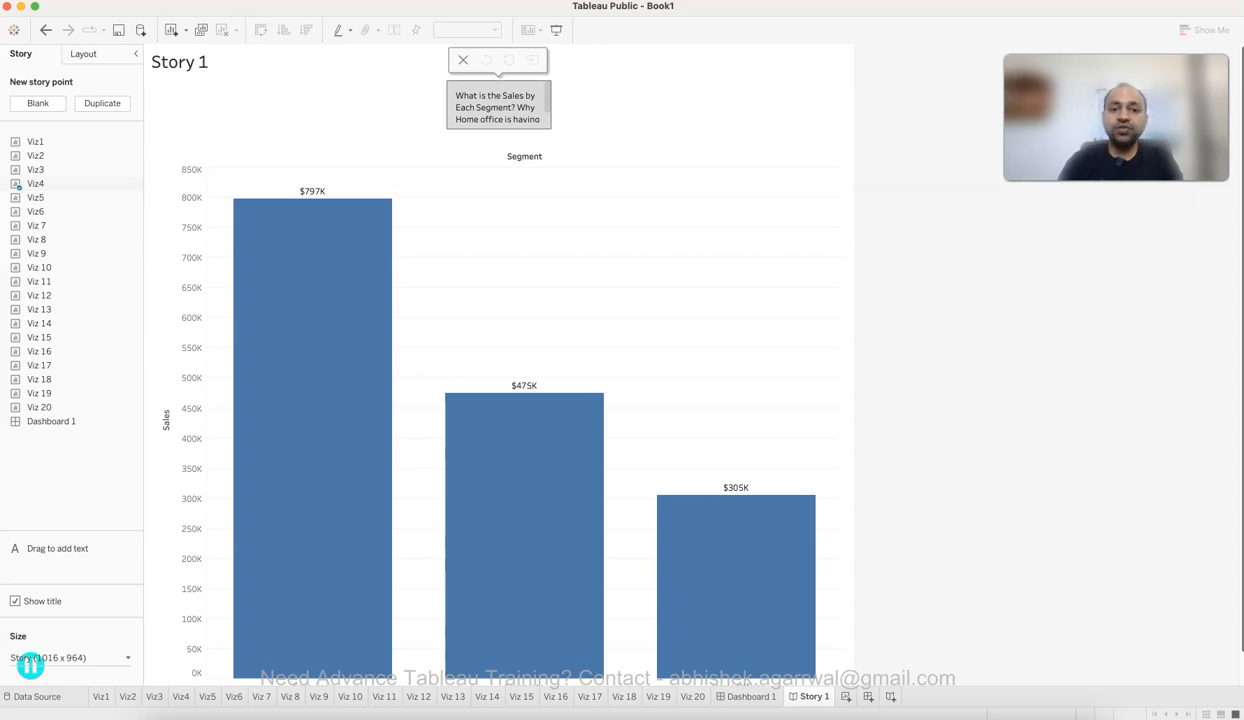
pyautogui.click(622, 270)
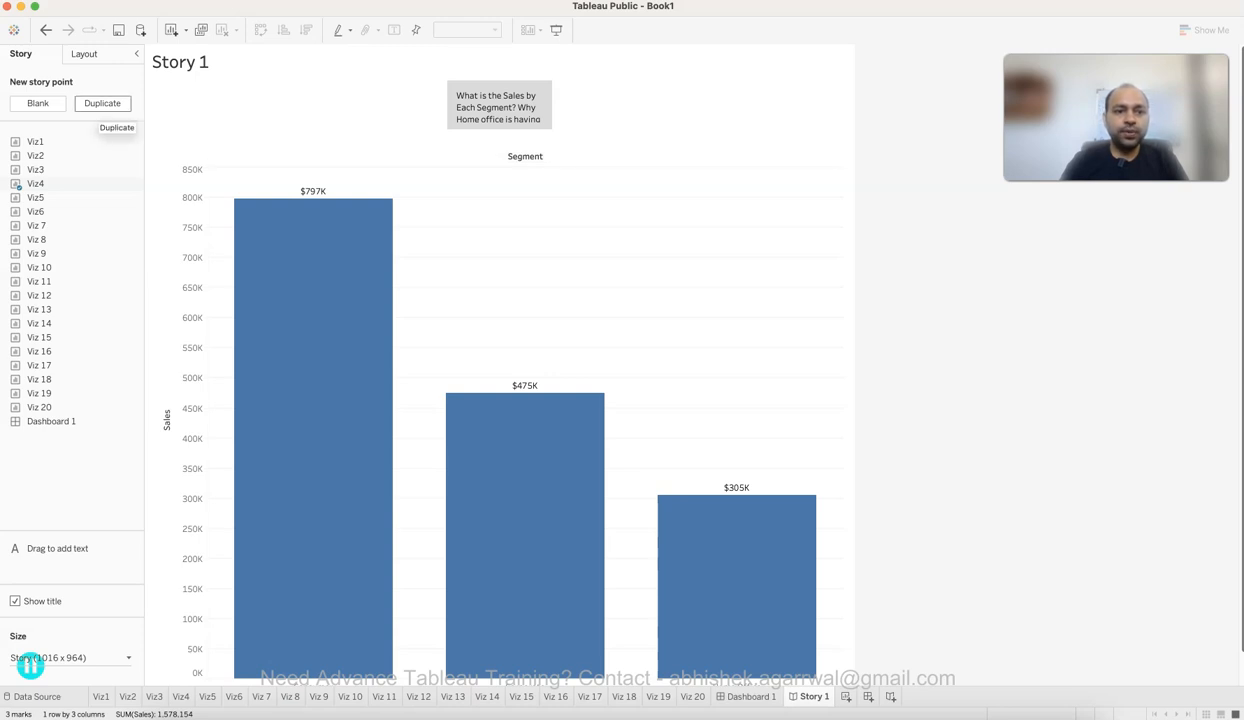
# Step: Add a blank second story point captioned "Does home office always have lower sate?"
pyautogui.click(38, 104)
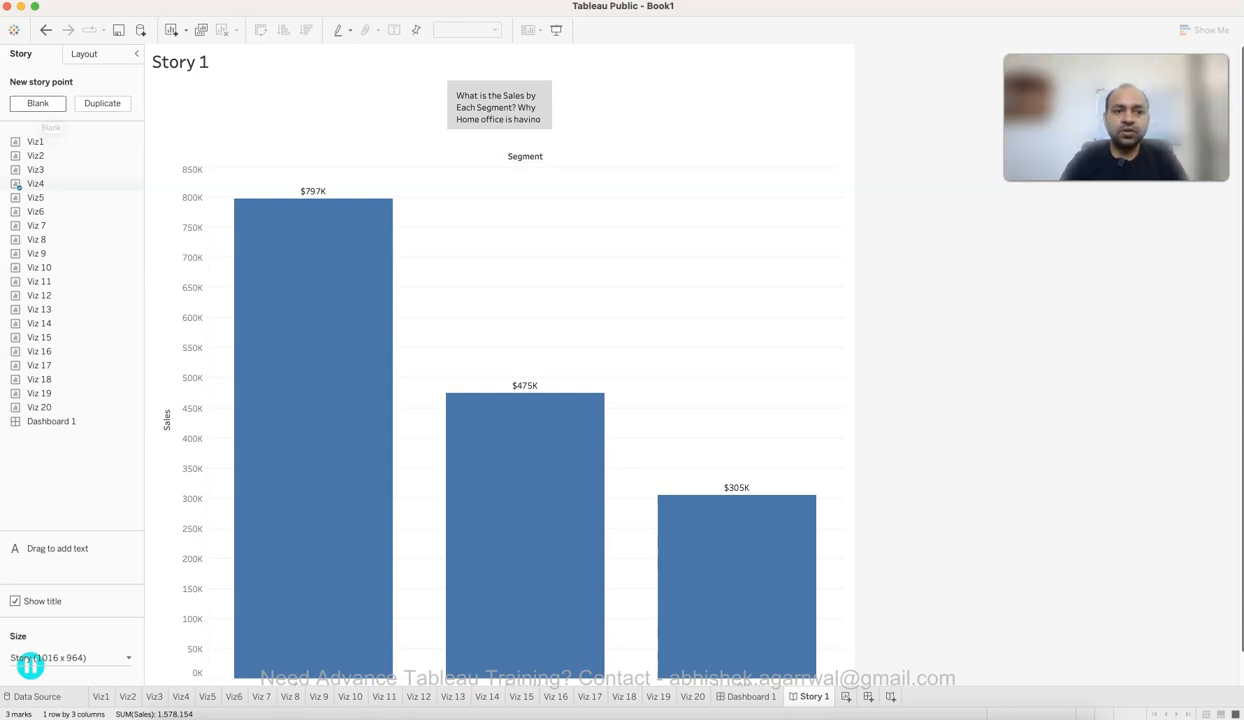
pyautogui.write('Does ho')
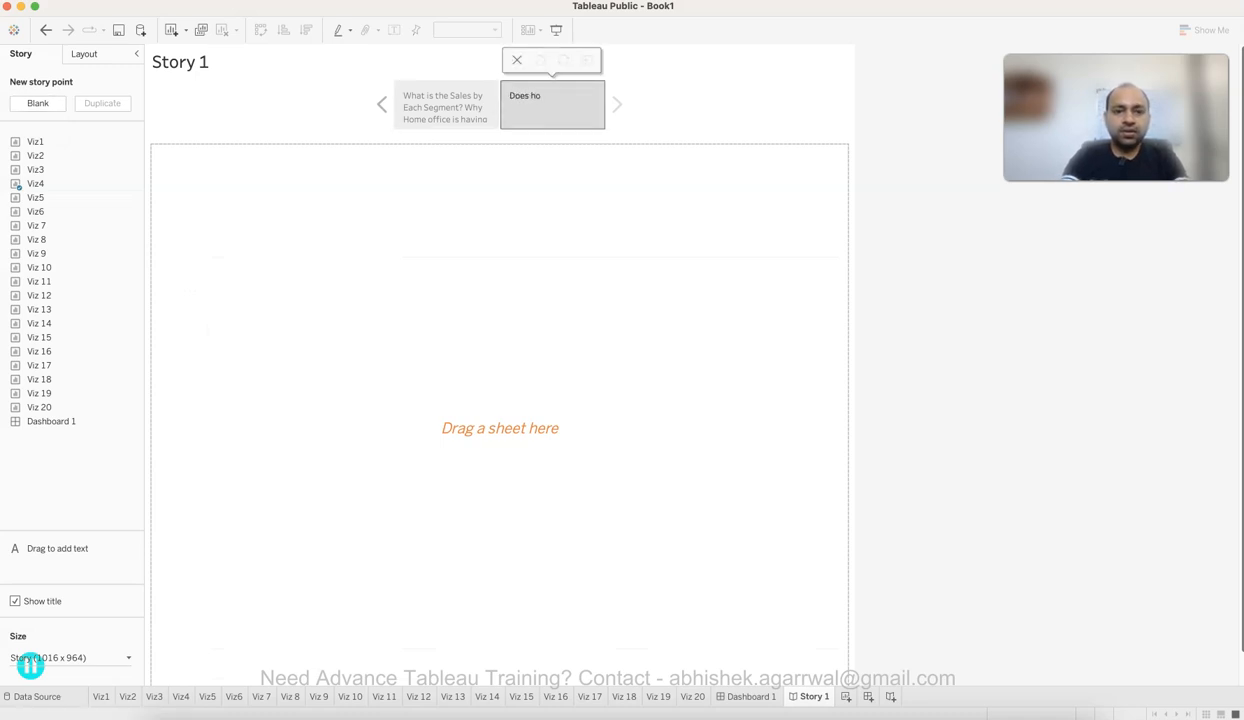
pyautogui.write('me office always have')
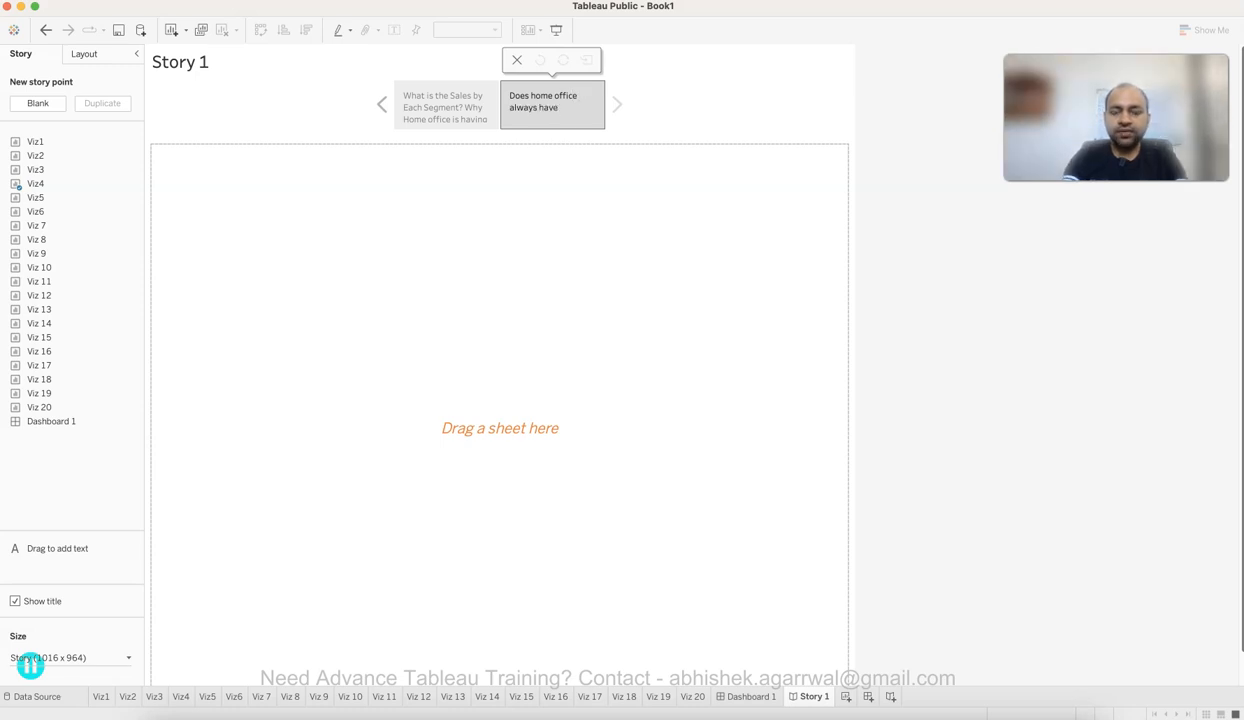
pyautogui.write(' lower sate?')
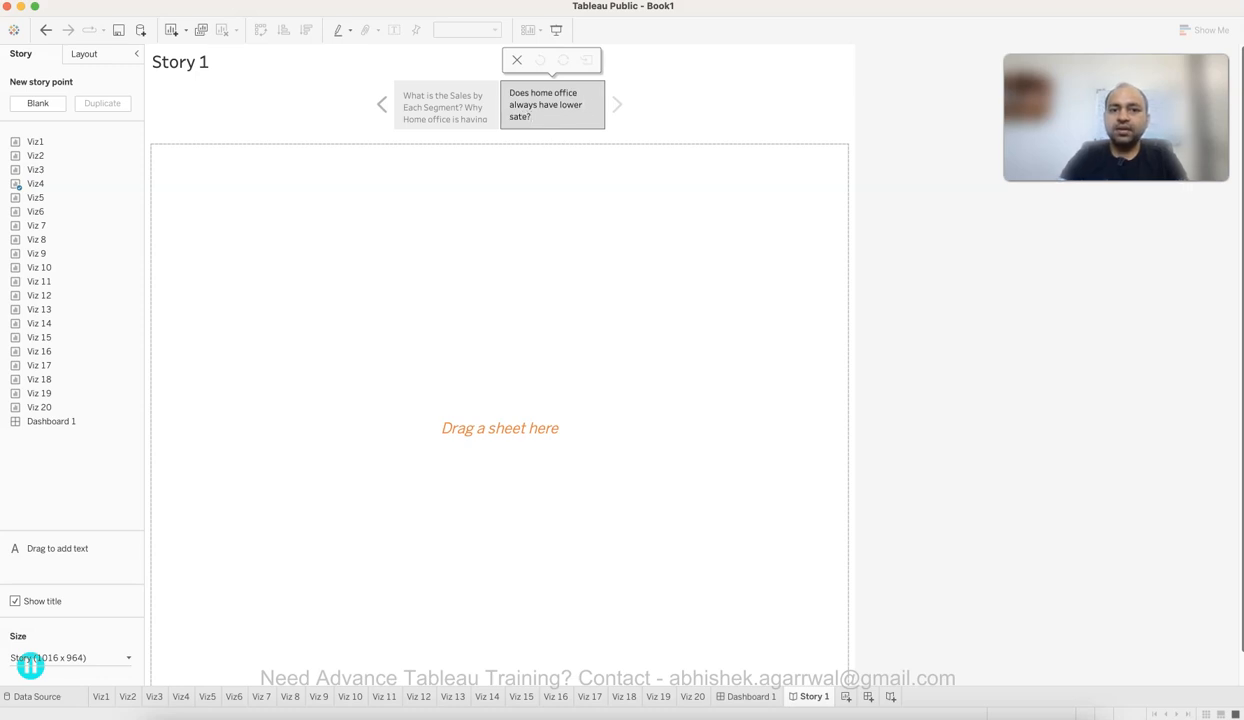
pyautogui.press('Return')
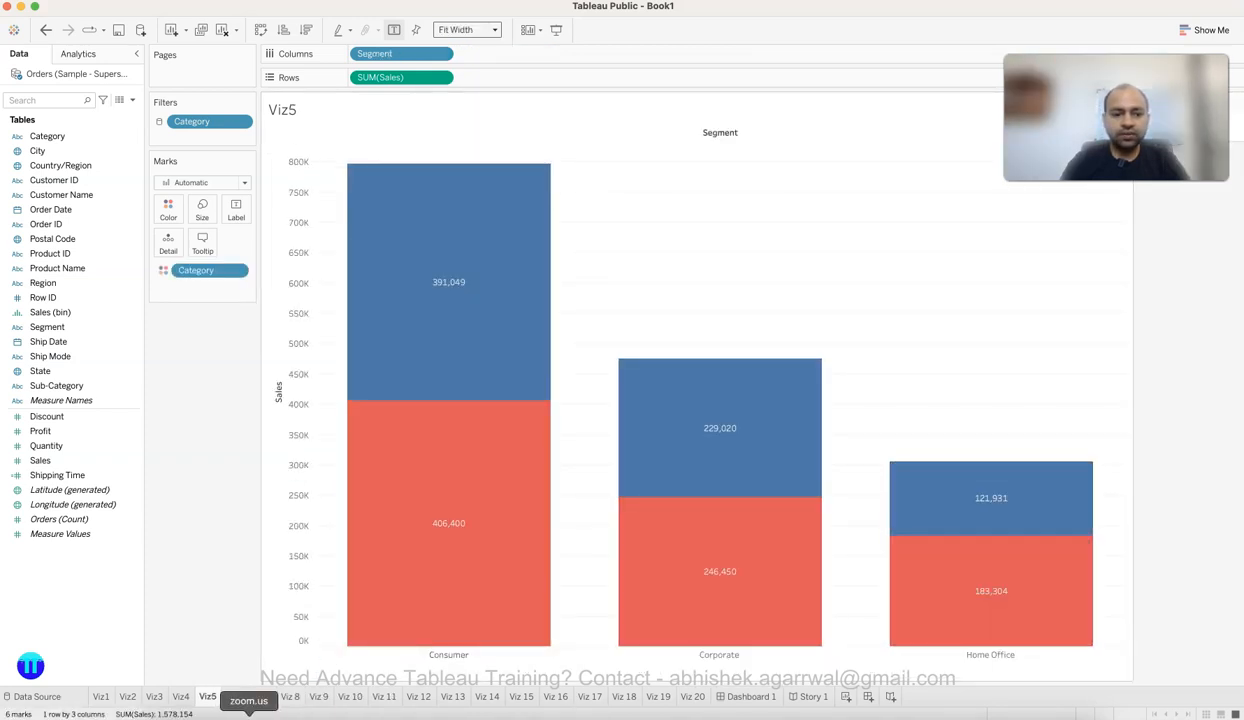
# Step: Duplicate the Viz4 worksheet and open the copy
pyautogui.click(181, 697)
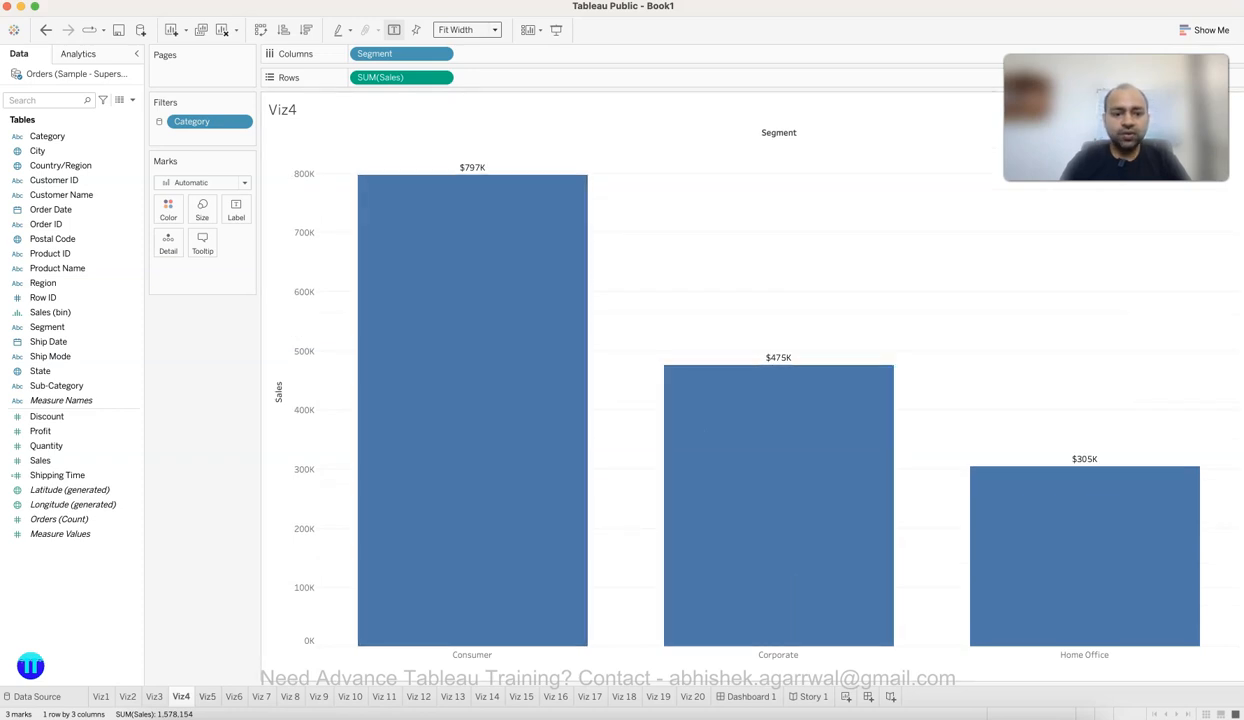
pyautogui.rightClick(182, 697)
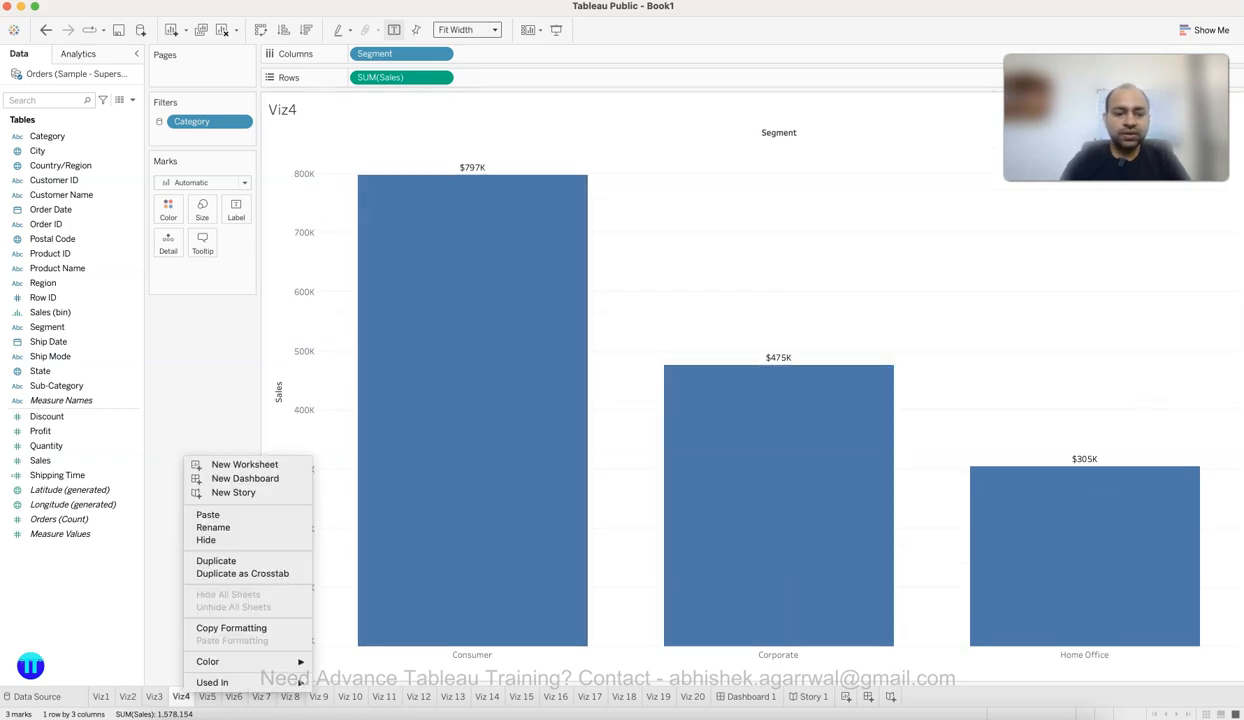
pyautogui.click(220, 561)
pyautogui.click(181, 697)
pyautogui.rightClick(181, 697)
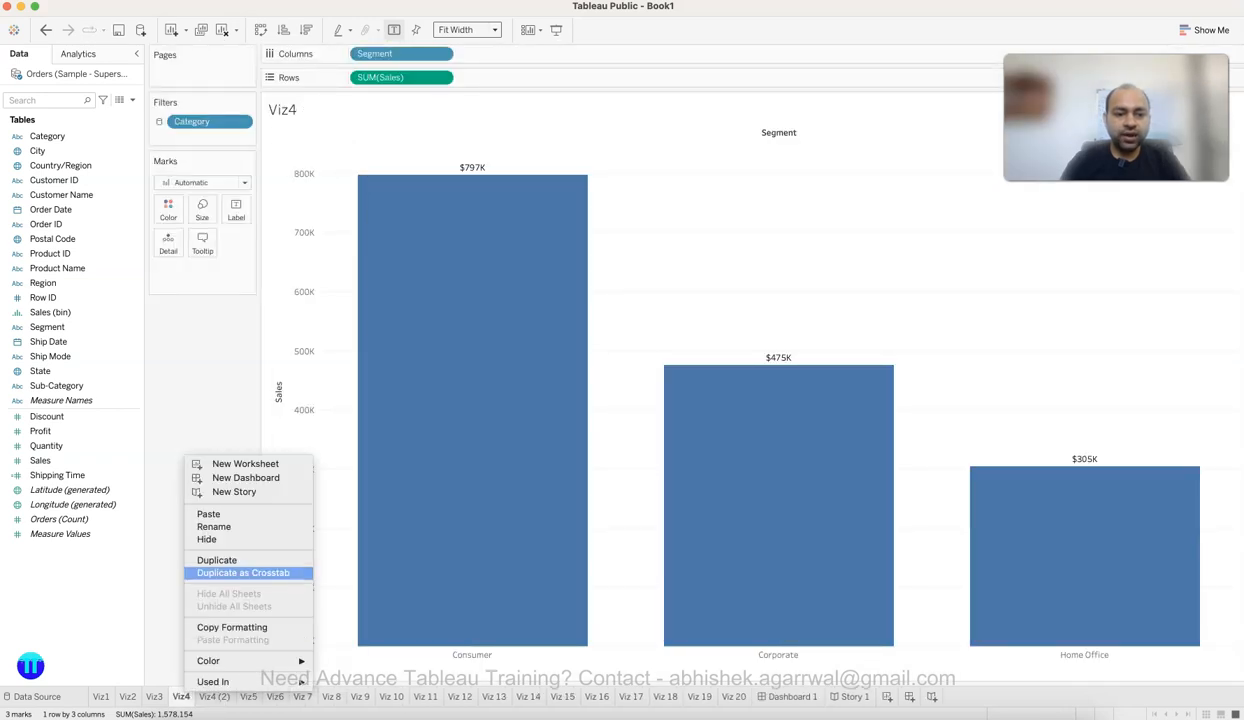
pyautogui.moveTo(240, 681)
pyautogui.click(214, 697)
pyautogui.click(214, 697)
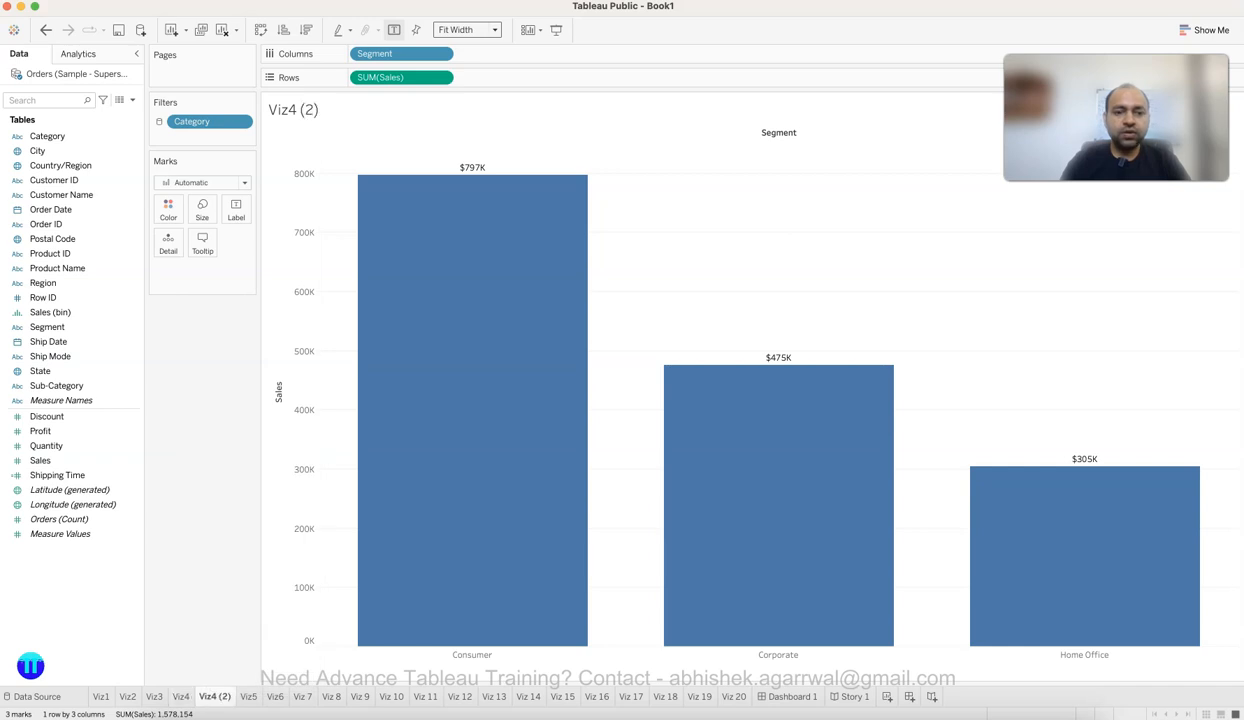
# Step: Add Order Date by year to the duplicated sheet's columns, placed after Segment
pyautogui.moveTo(393, 407)
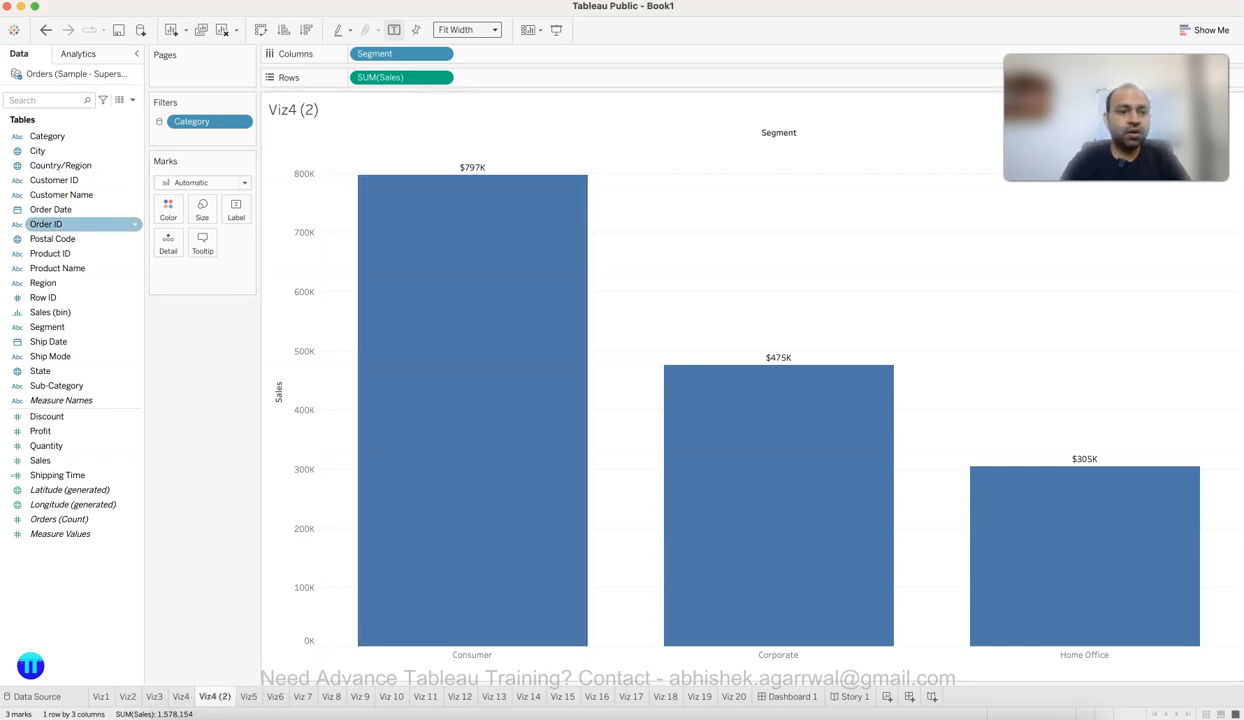
pyautogui.moveTo(60, 209); pyautogui.dragTo(305, 54)
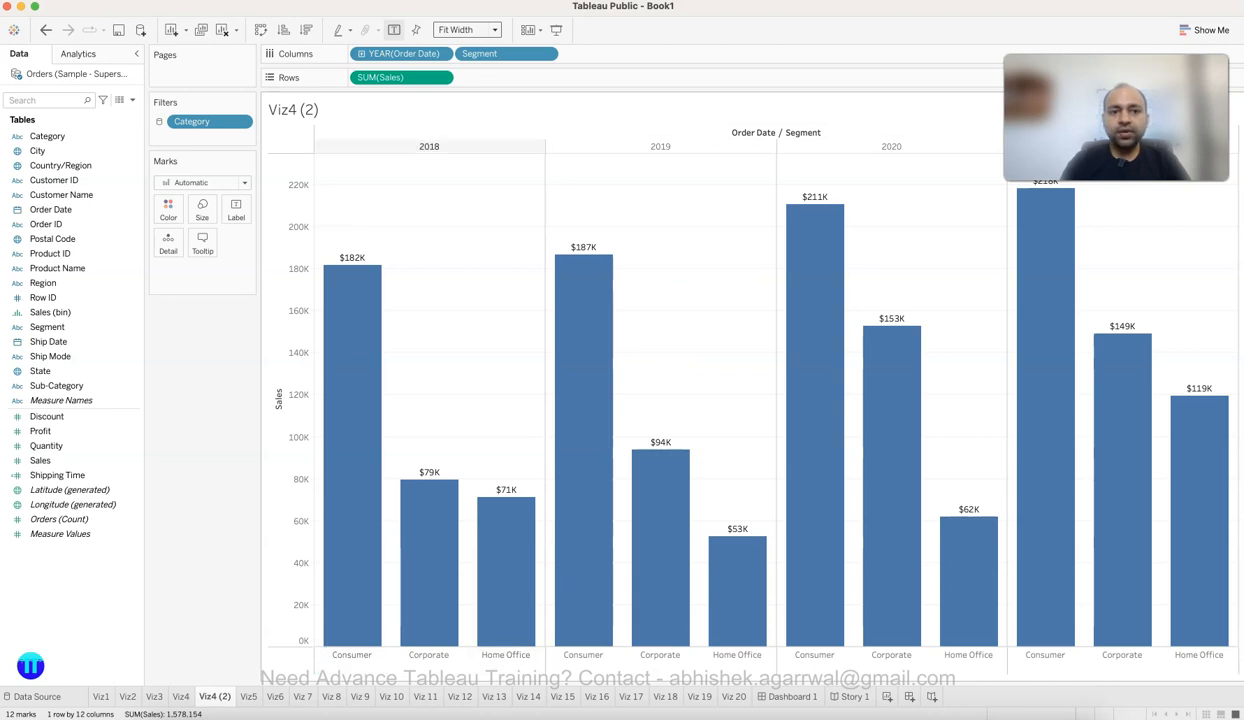
pyautogui.moveTo(400, 53); pyautogui.dragTo(570, 55)
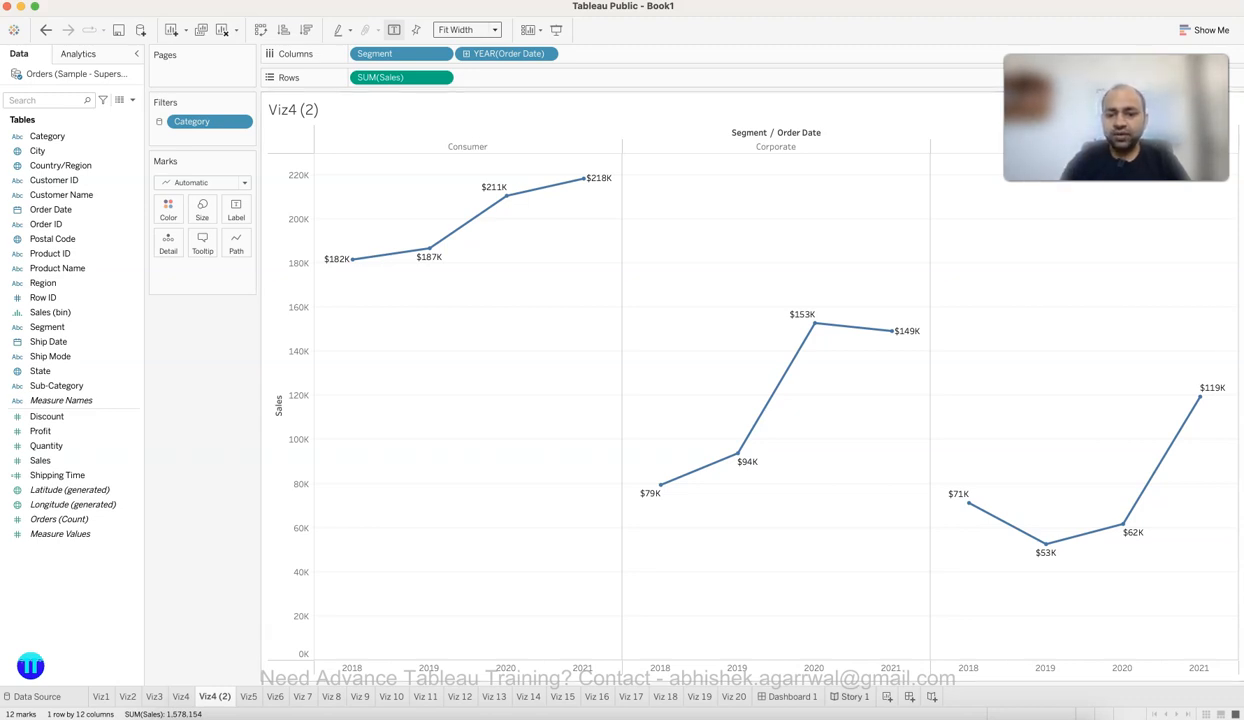
# Step: Add the Viz4 (2) chart to Story 1's second story point and review both points, inspecting Home Office sales for 2020 and 2021
pyautogui.click(851, 697)
pyautogui.moveTo(43, 198); pyautogui.dragTo(500, 428)
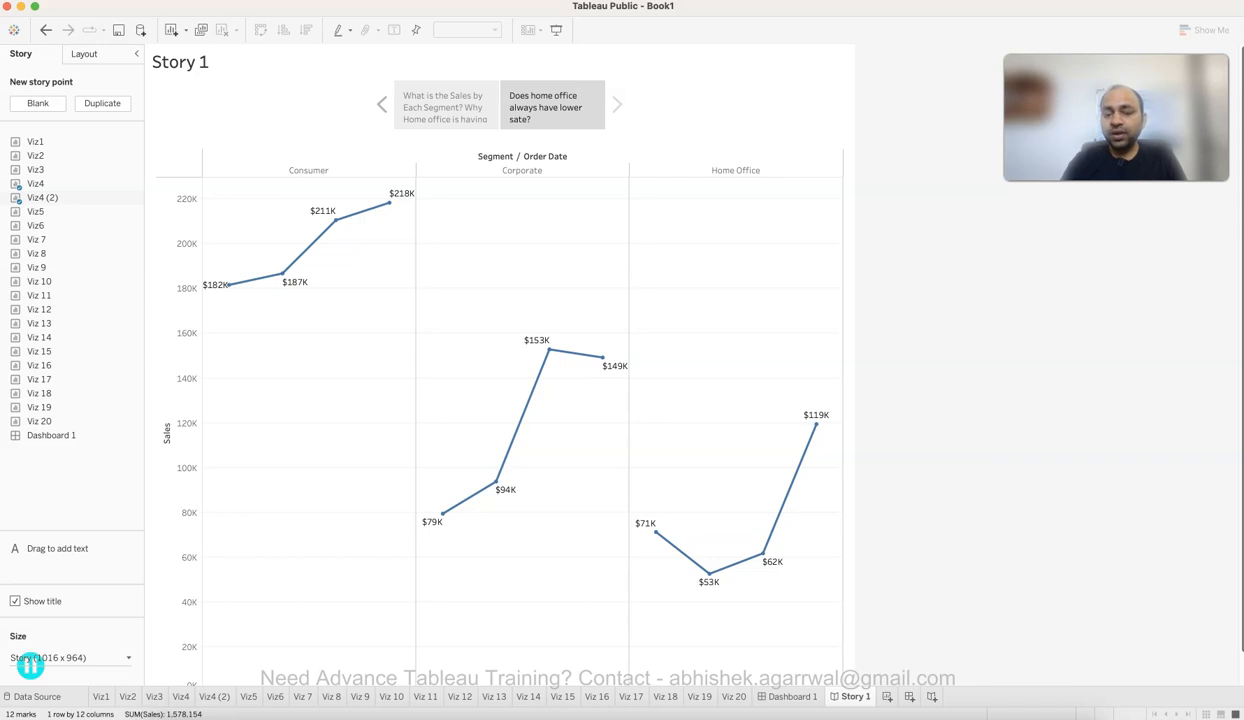
pyautogui.click(445, 107)
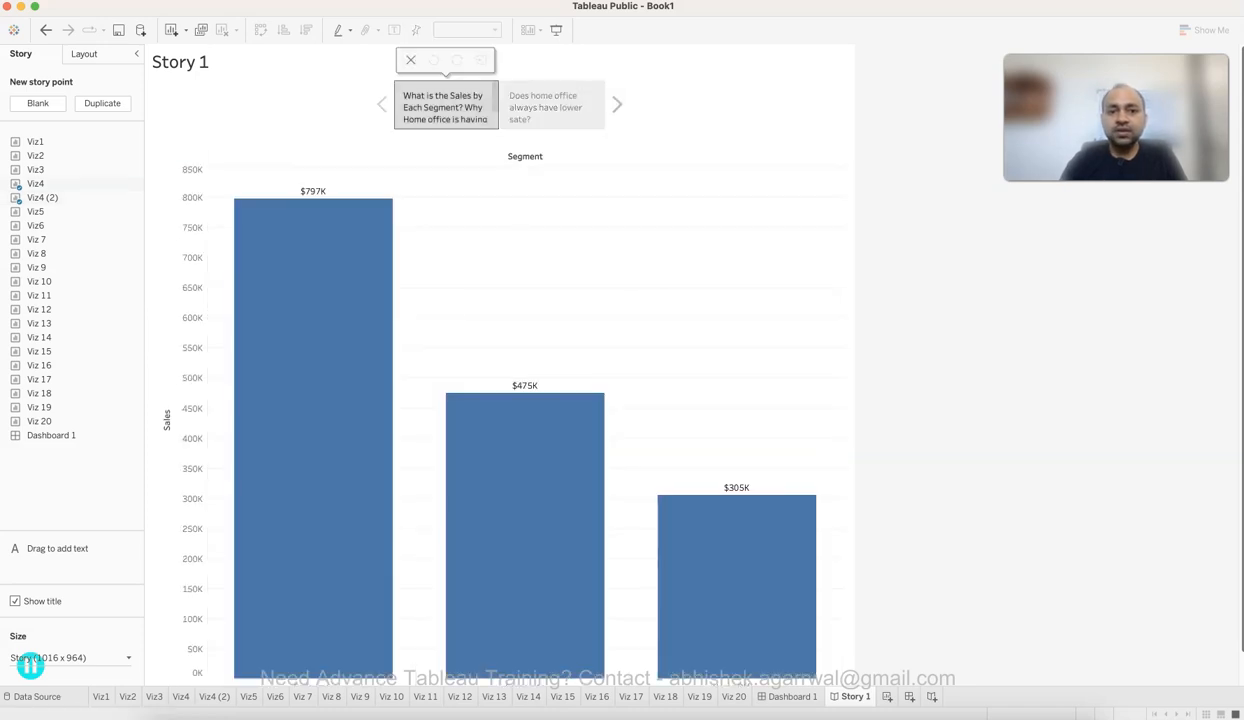
pyautogui.scroll(-2, 739, 513)
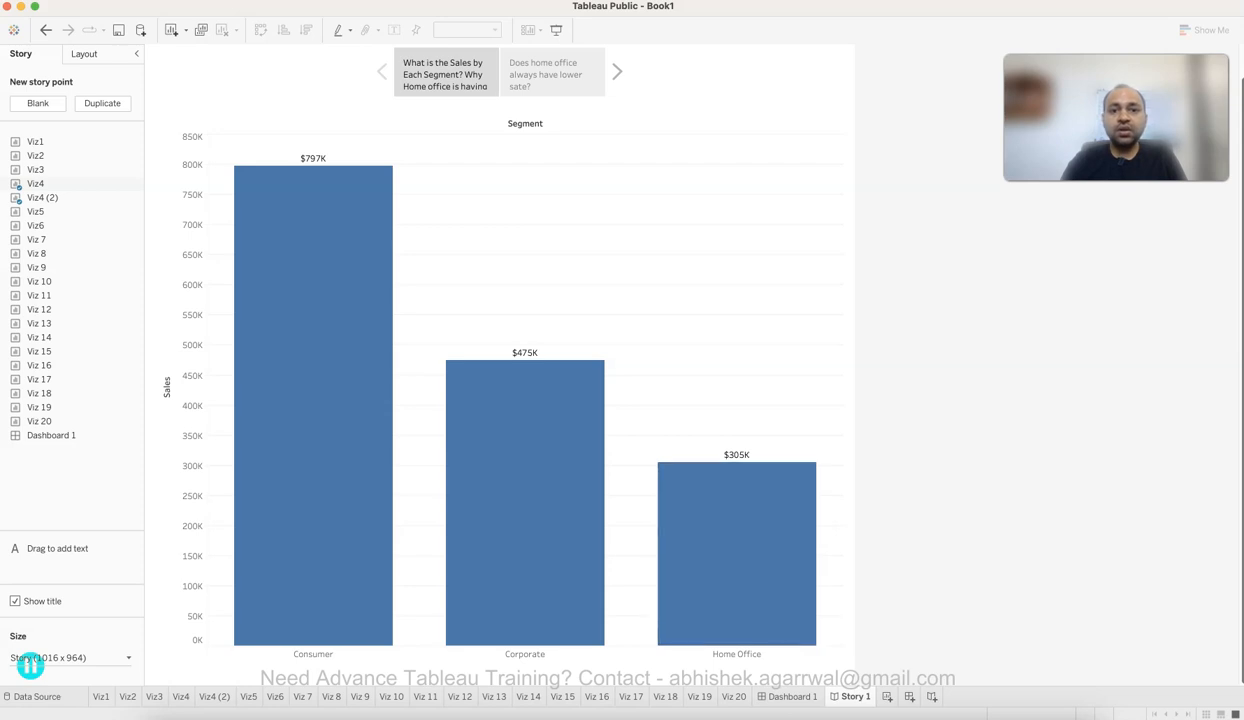
pyautogui.click(552, 74)
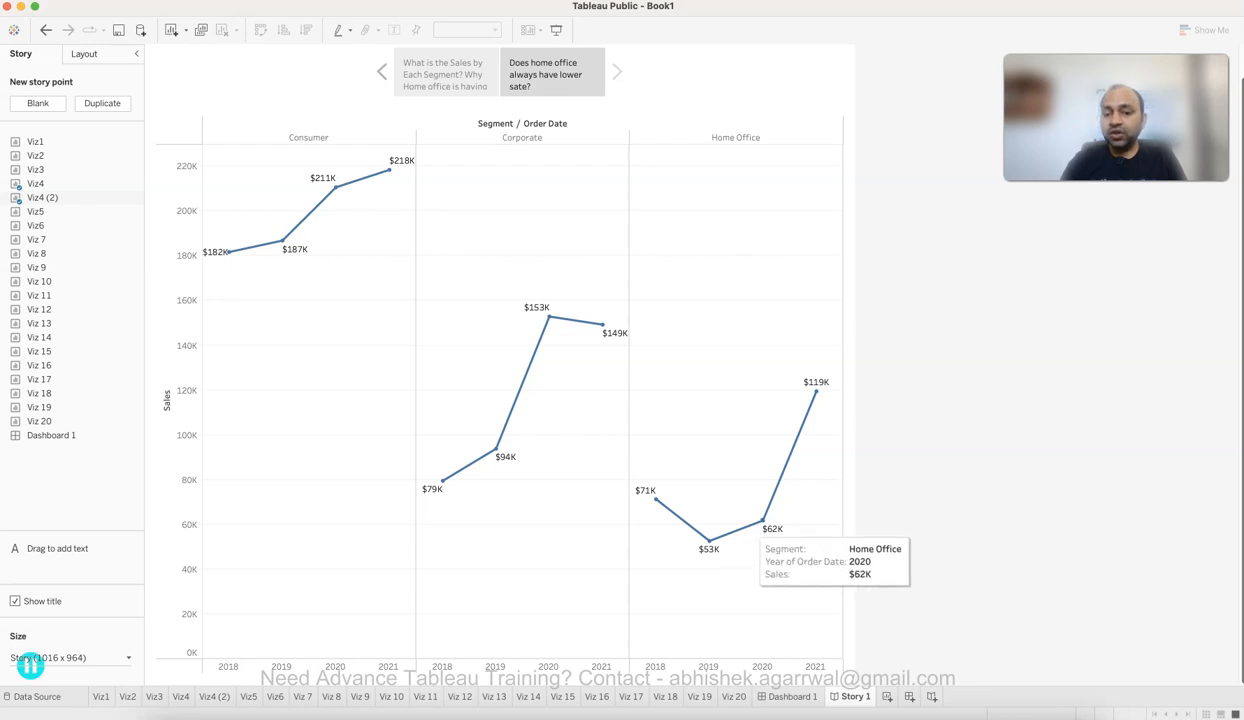
pyautogui.moveTo(763, 521)
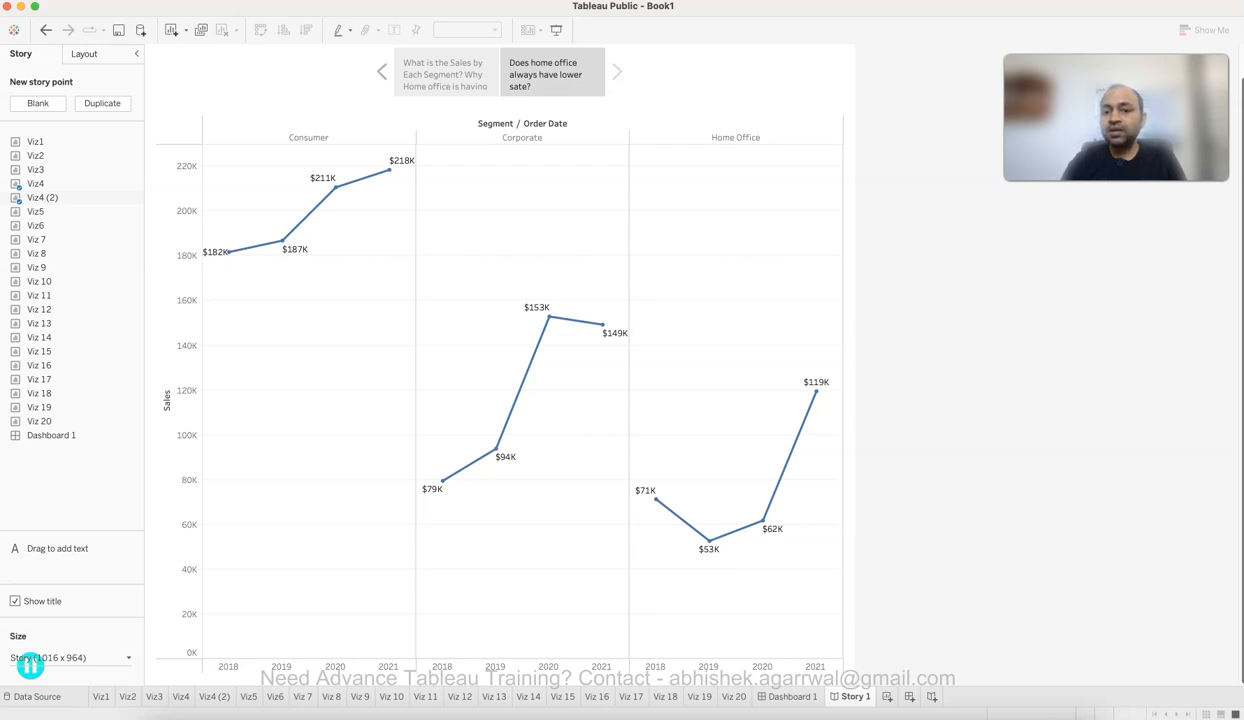
pyautogui.moveTo(816, 391)
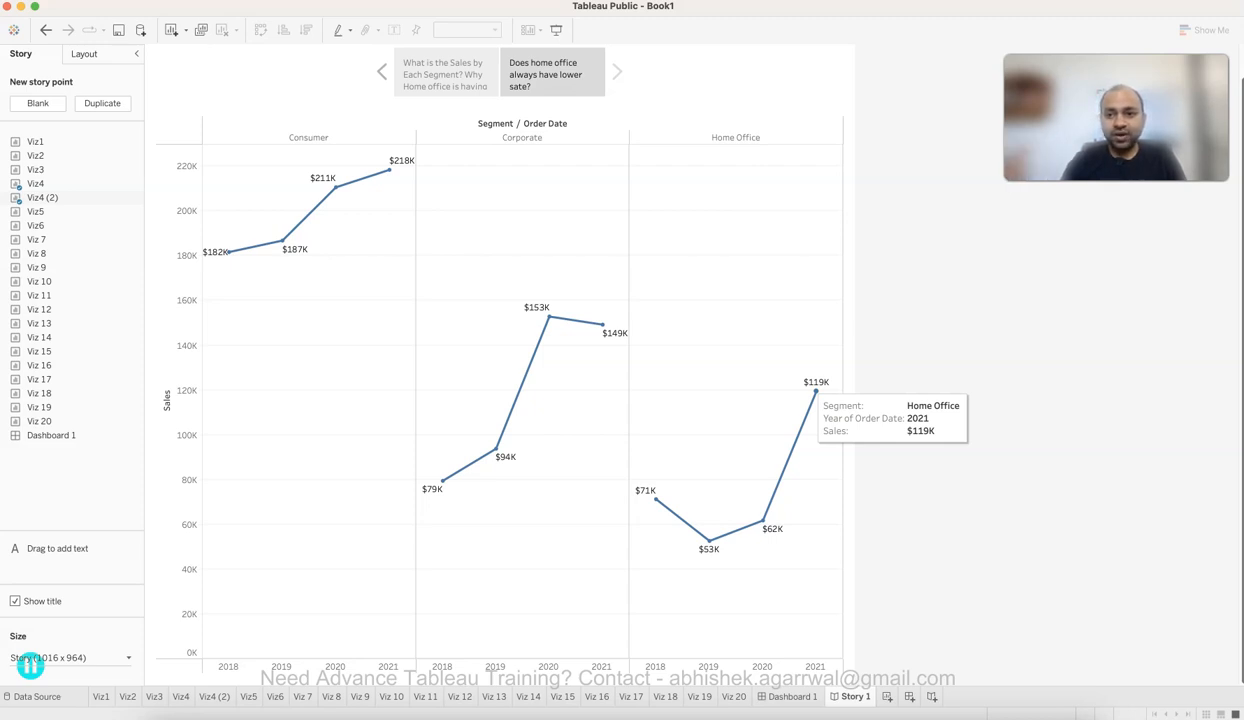
# Step: Add a blank third story point captioned "Best and Worst Performing Sub Product Cateogry in Home Office"
pyautogui.click(37, 103)
pyautogui.doubleClick(606, 72)
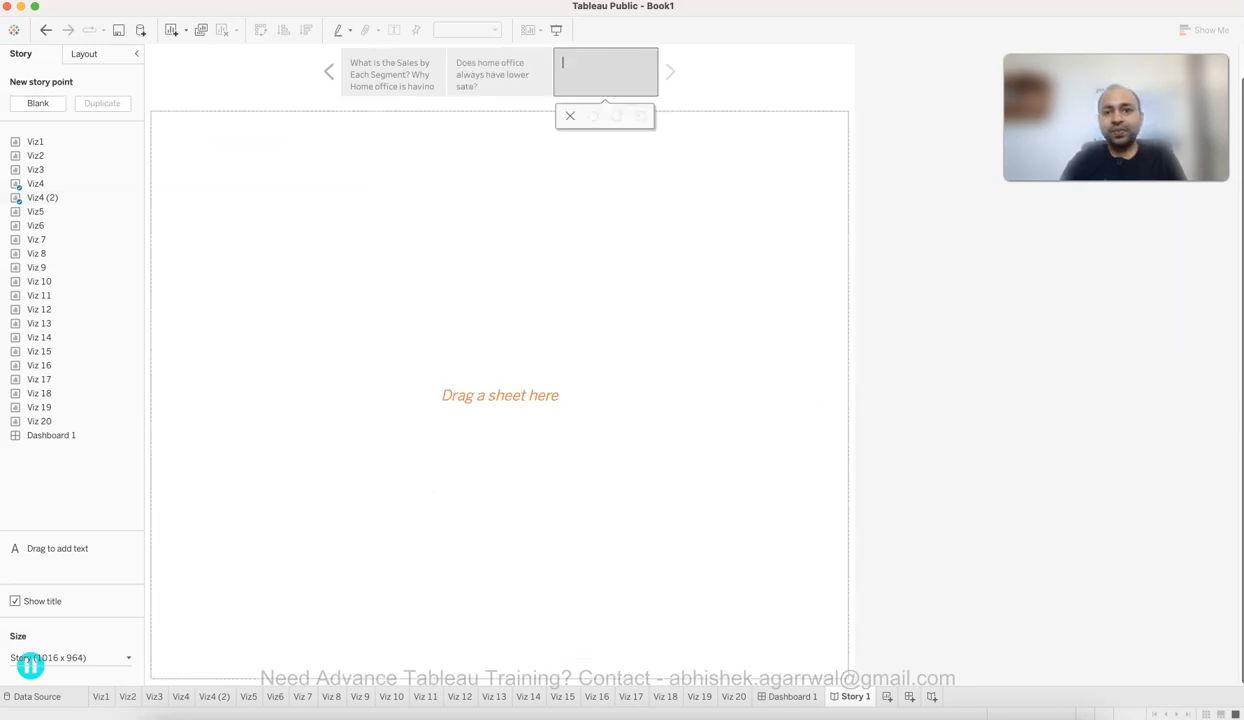
pyautogui.write('Best and W')
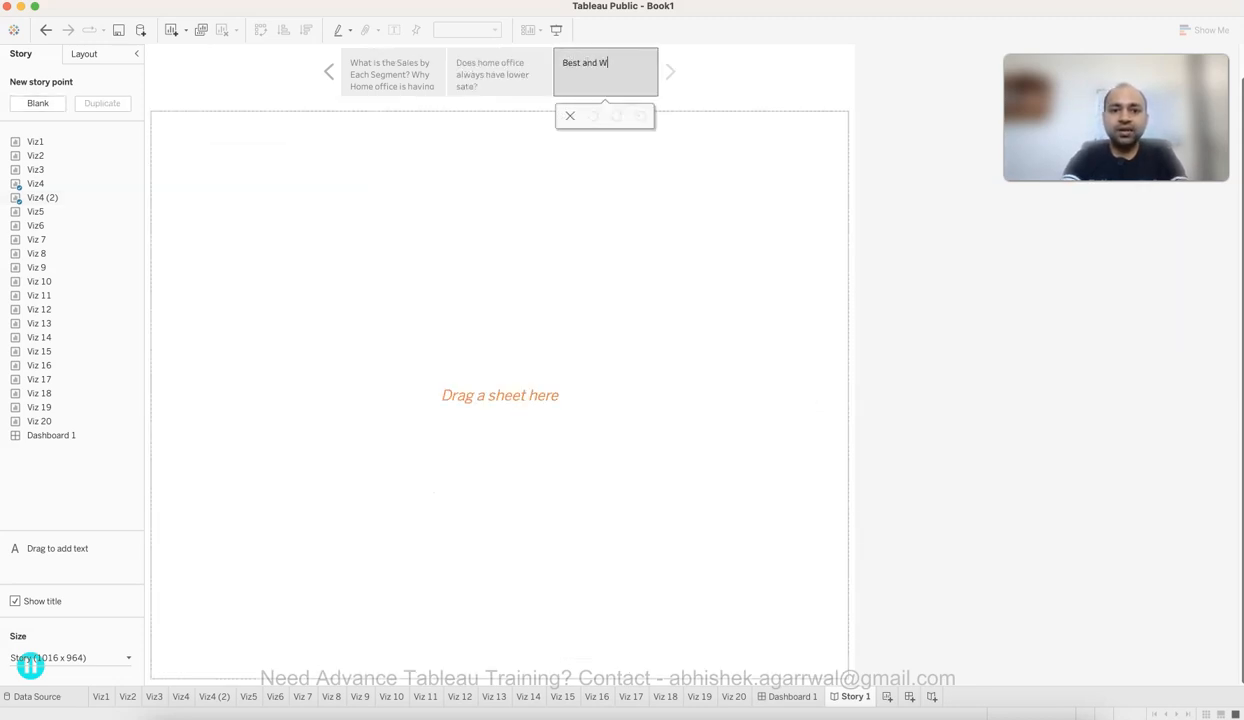
pyautogui.write('ors')
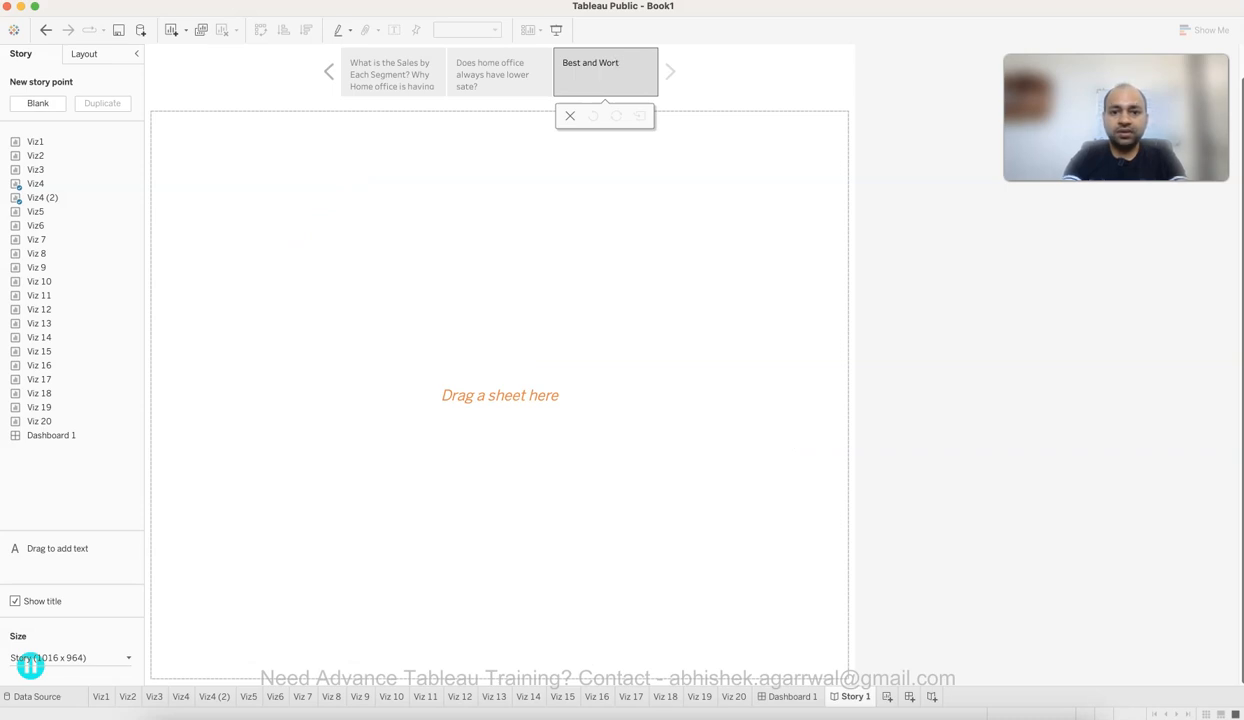
pyautogui.write('t Perf')
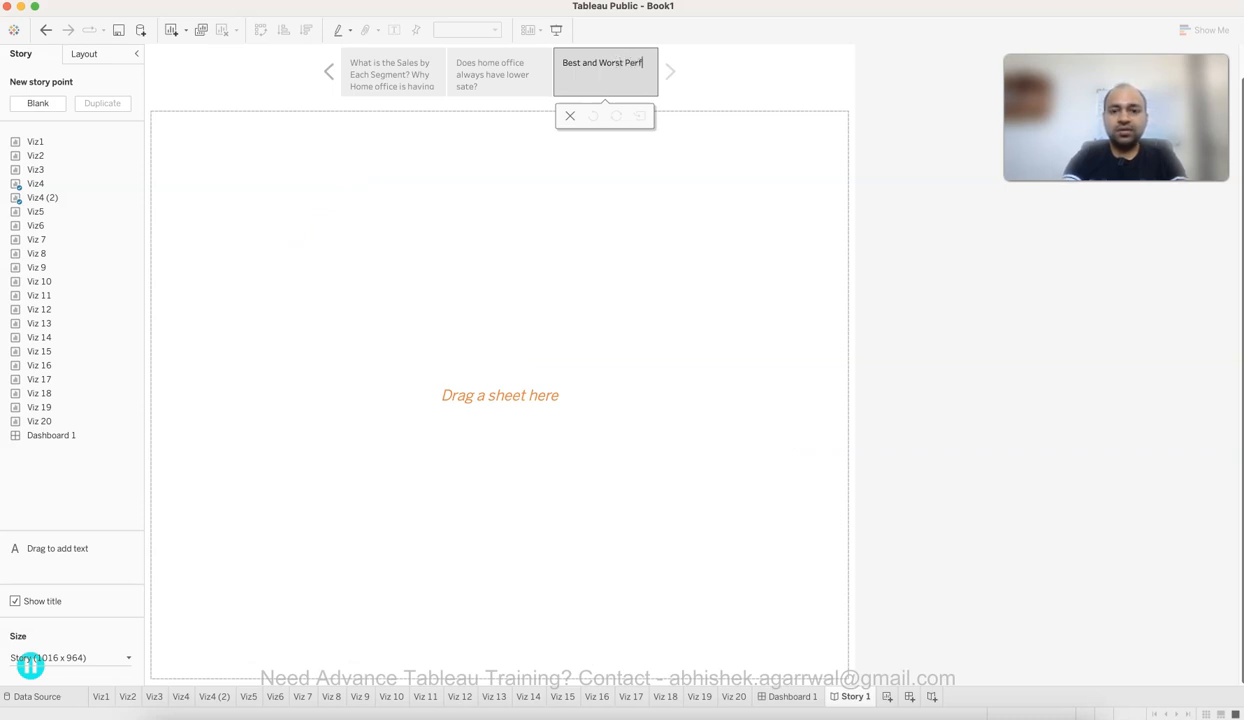
pyautogui.write('orming Pridduc')
pyautogui.press('BackSpace')
pyautogui.press('BackSpace')
pyautogui.press('BackSpace')
pyautogui.press('BackSpace')
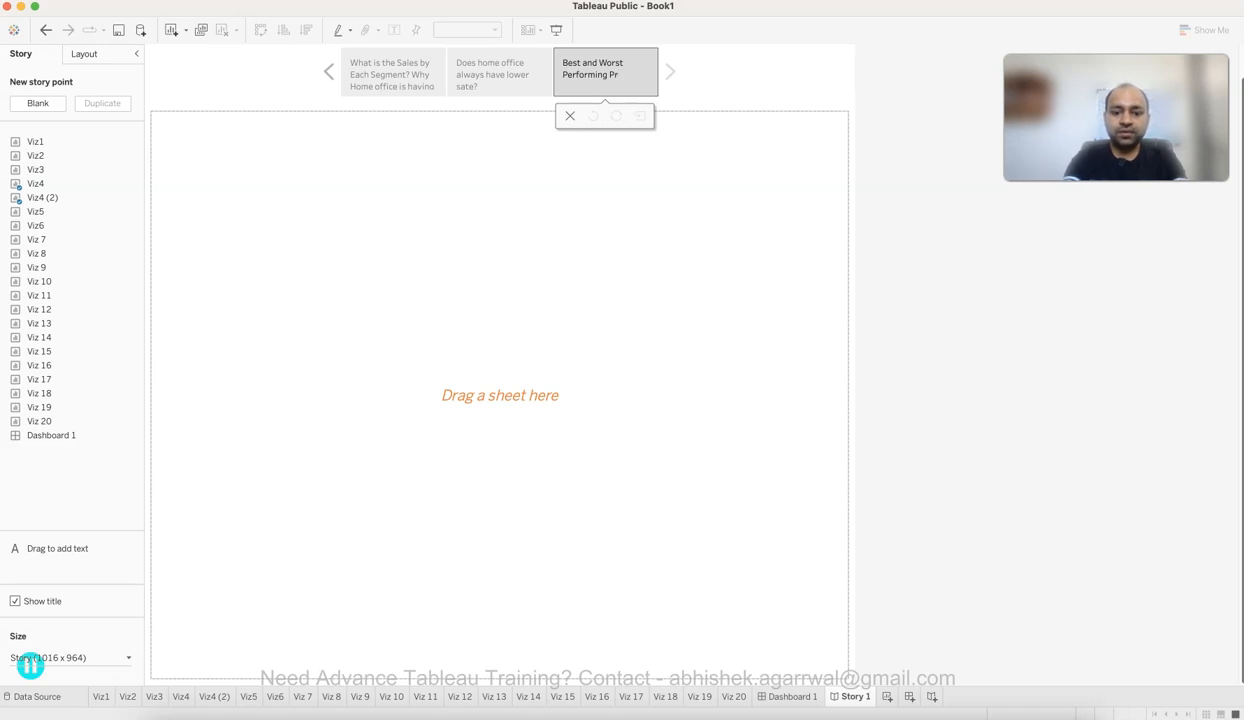
pyautogui.write('Product Categor')
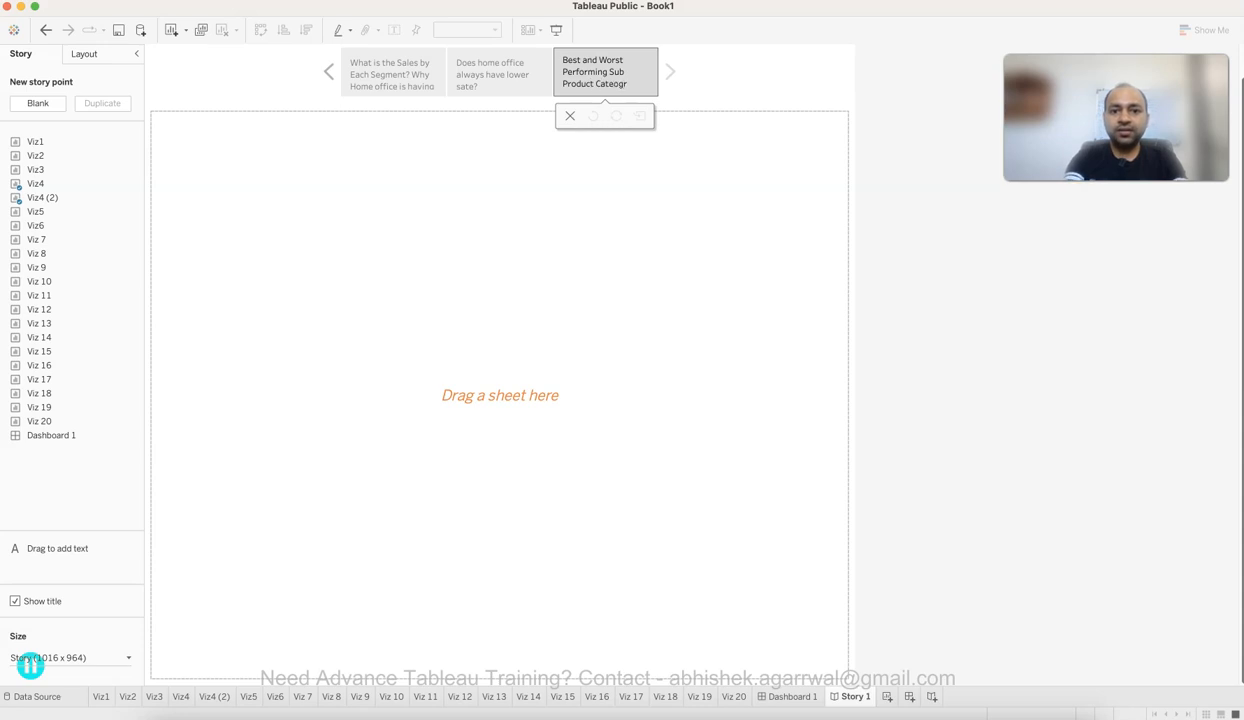
pyautogui.write('Of')
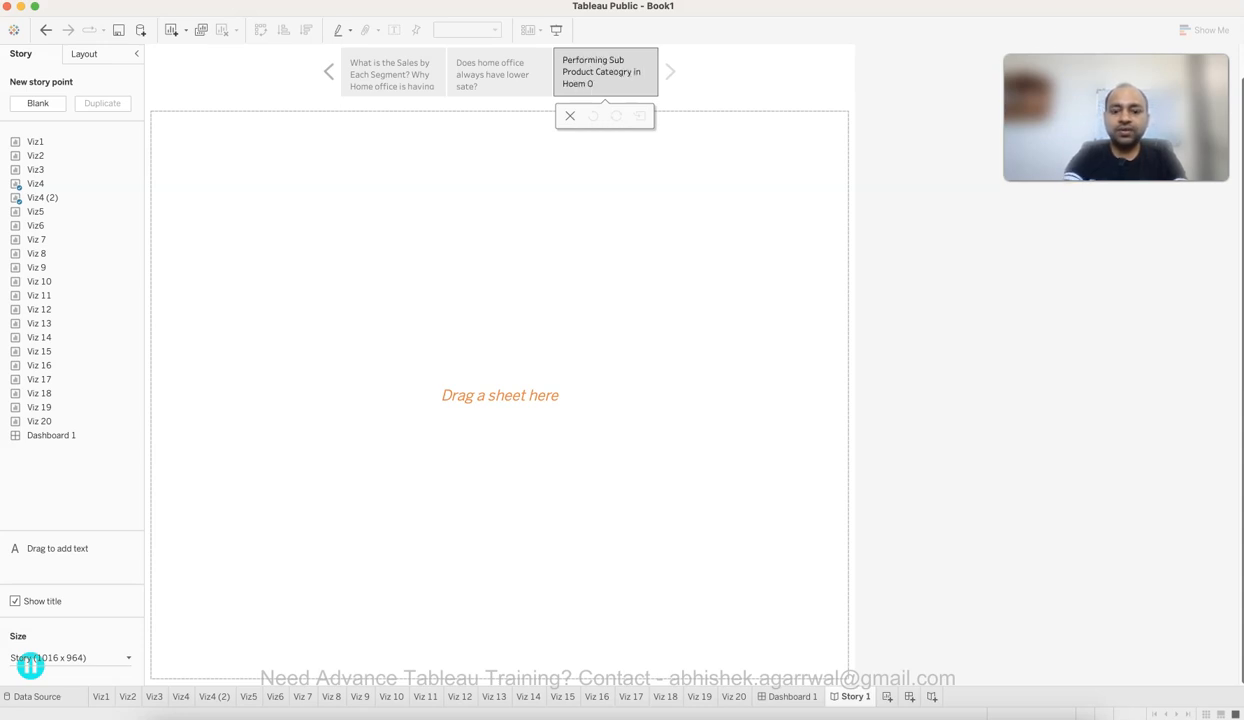
pyautogui.press('BackSpace')
pyautogui.press('BackSpace')
pyautogui.press('BackSpace')
pyautogui.press('BackSpace')
pyautogui.press('BackSpace')
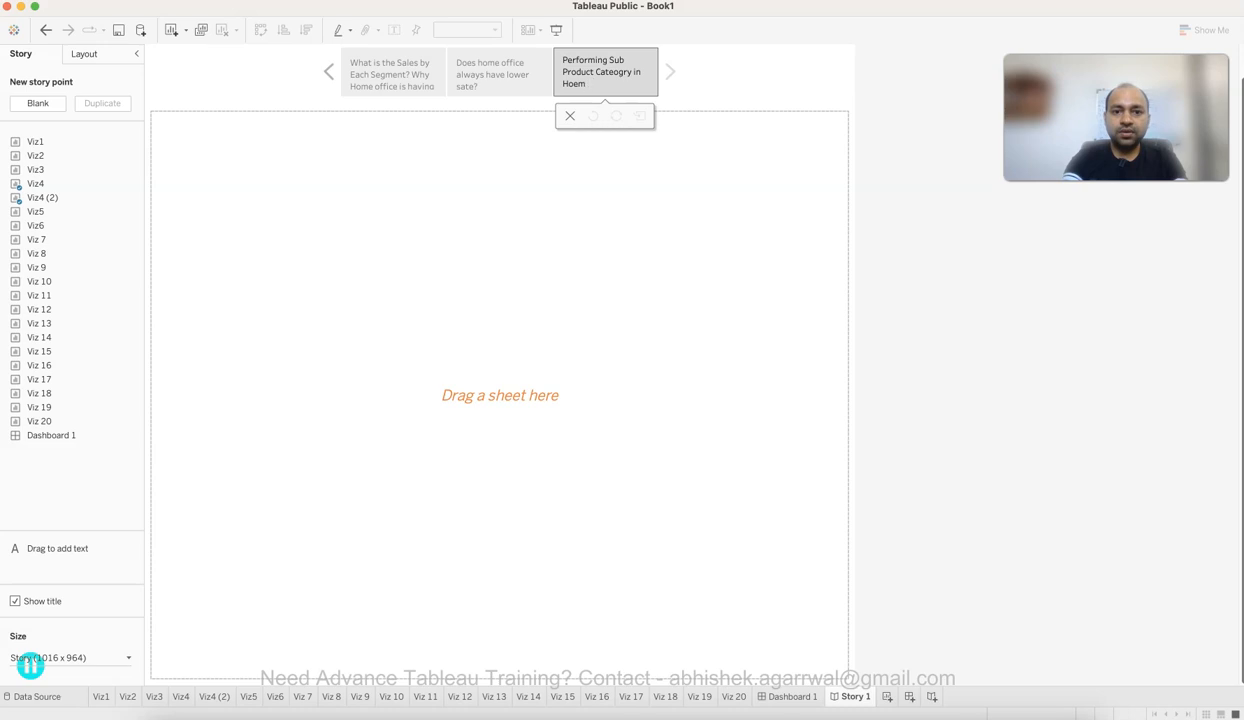
pyautogui.write('me Office')
pyautogui.press('Return')
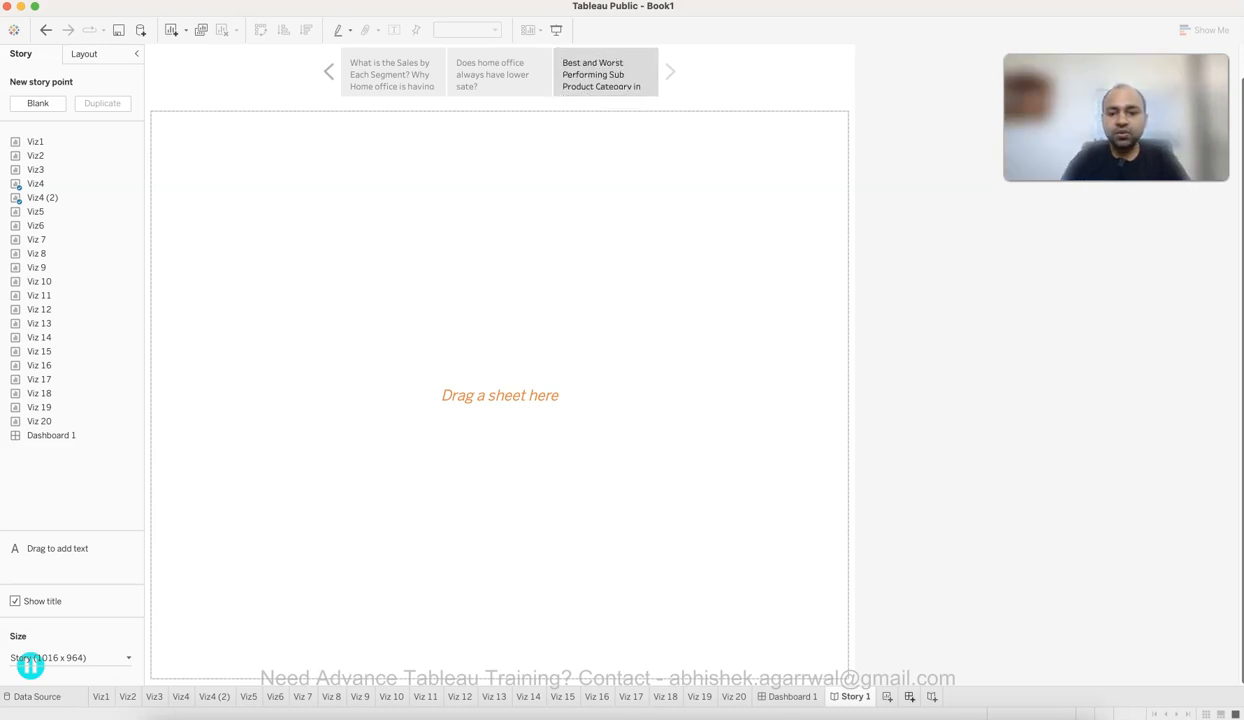
# Step: Create a new worksheet and filter its Segment field to Home Office only
pyautogui.click(887, 696)
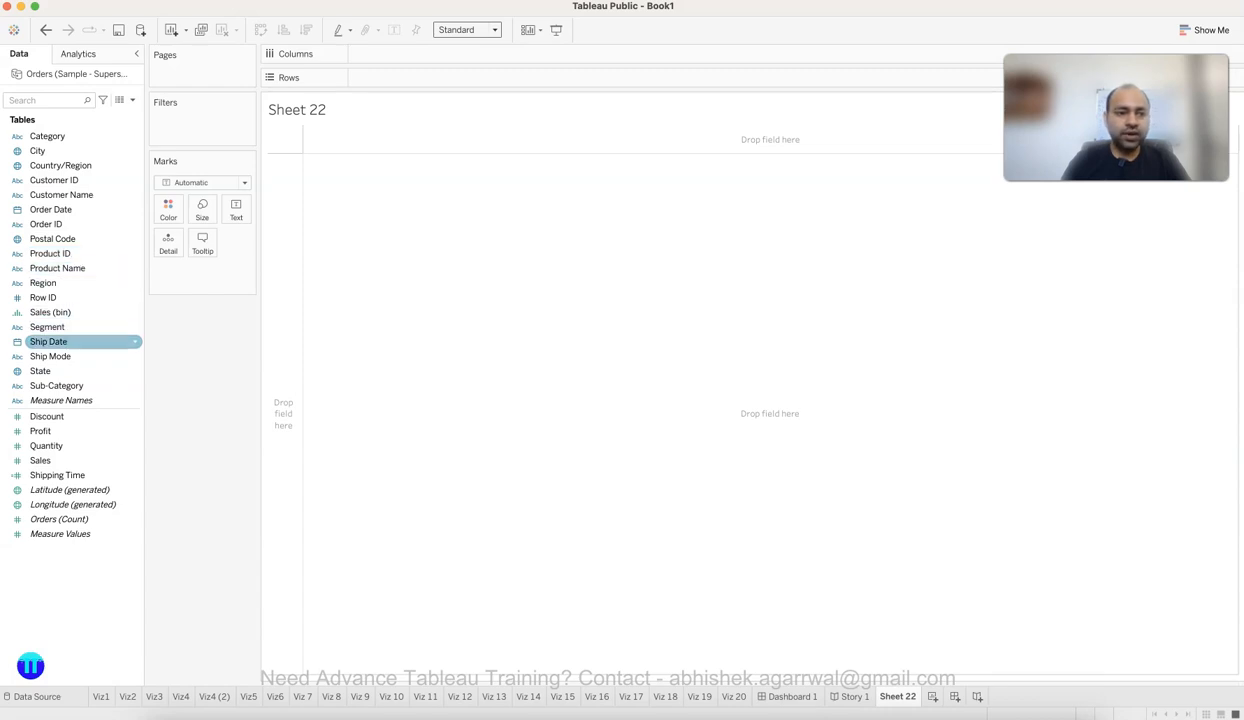
pyautogui.moveTo(47, 327); pyautogui.dragTo(200, 122)
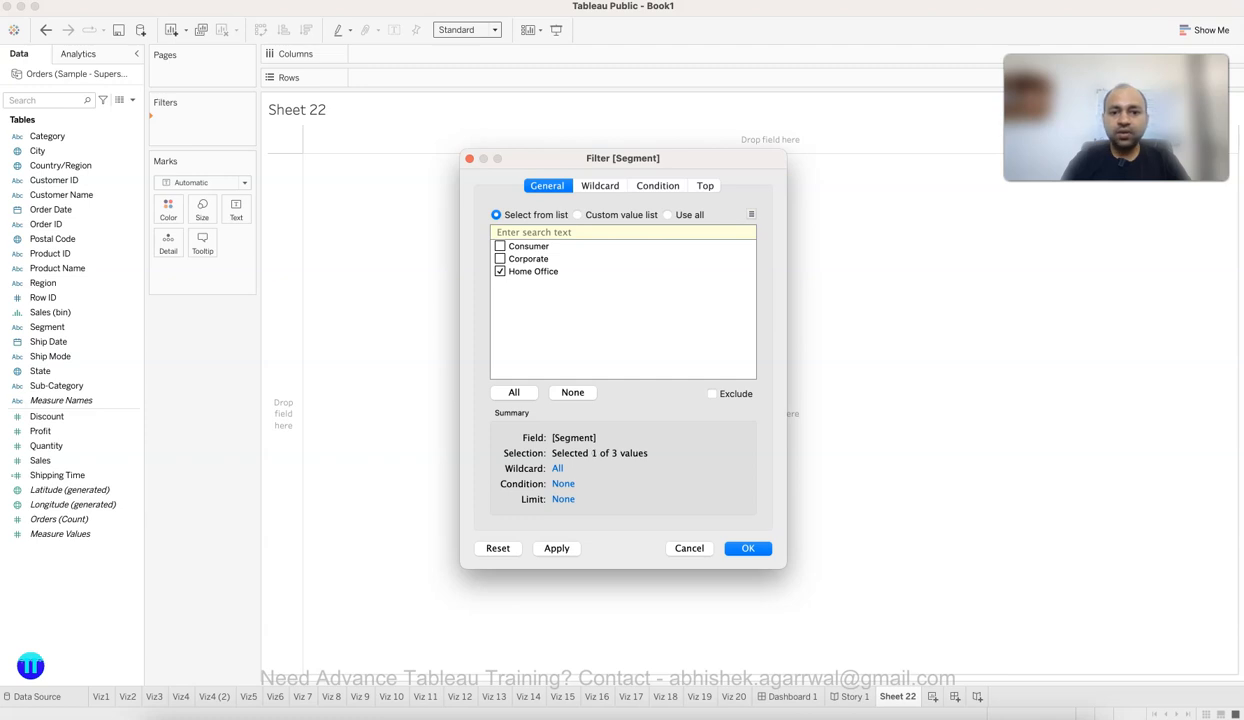
pyautogui.press('Return')
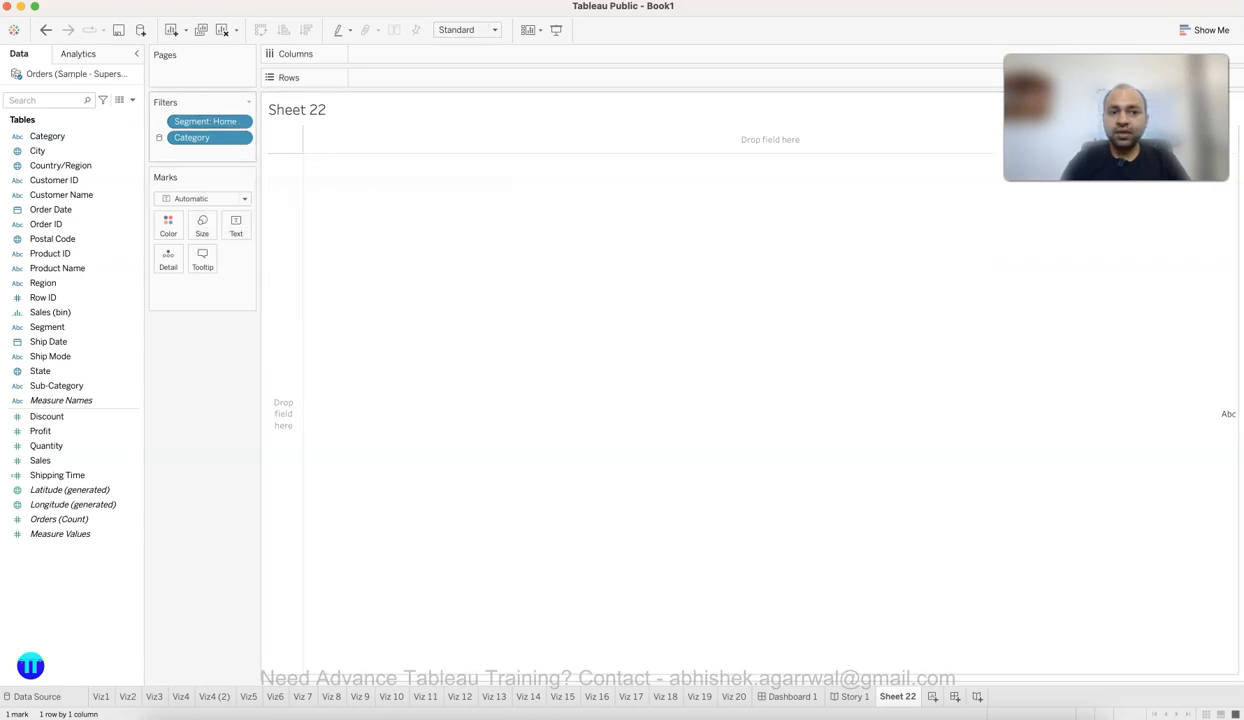
# Step: Reset the Category filter on Dashboard 1 to (All) and return to the new worksheet
pyautogui.moveTo(159, 138)
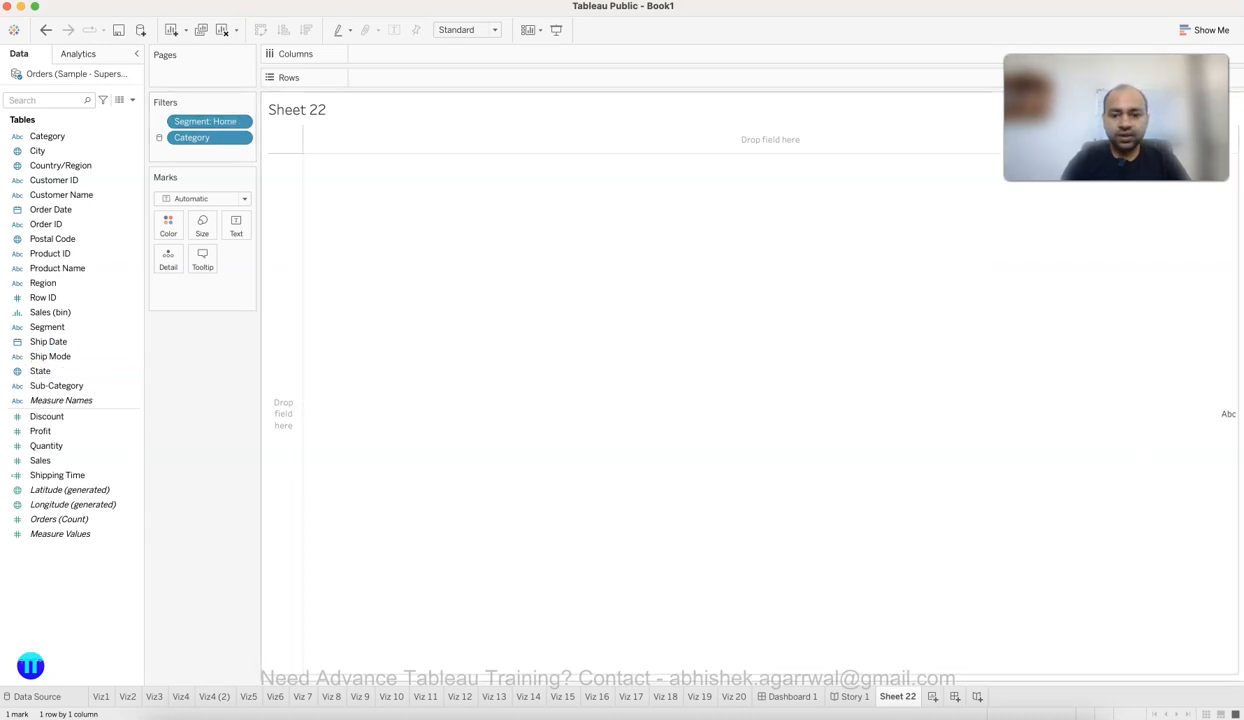
pyautogui.click(787, 696)
pyautogui.click(568, 73)
pyautogui.click(527, 87)
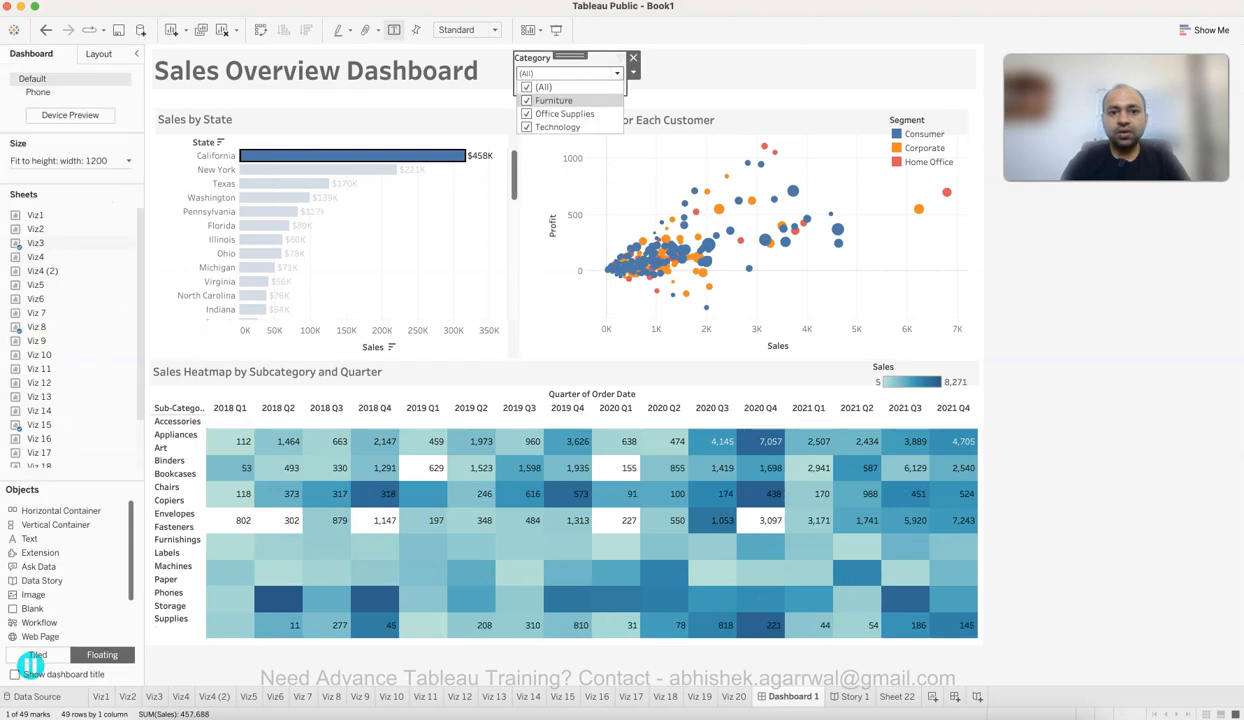
pyautogui.click(715, 78)
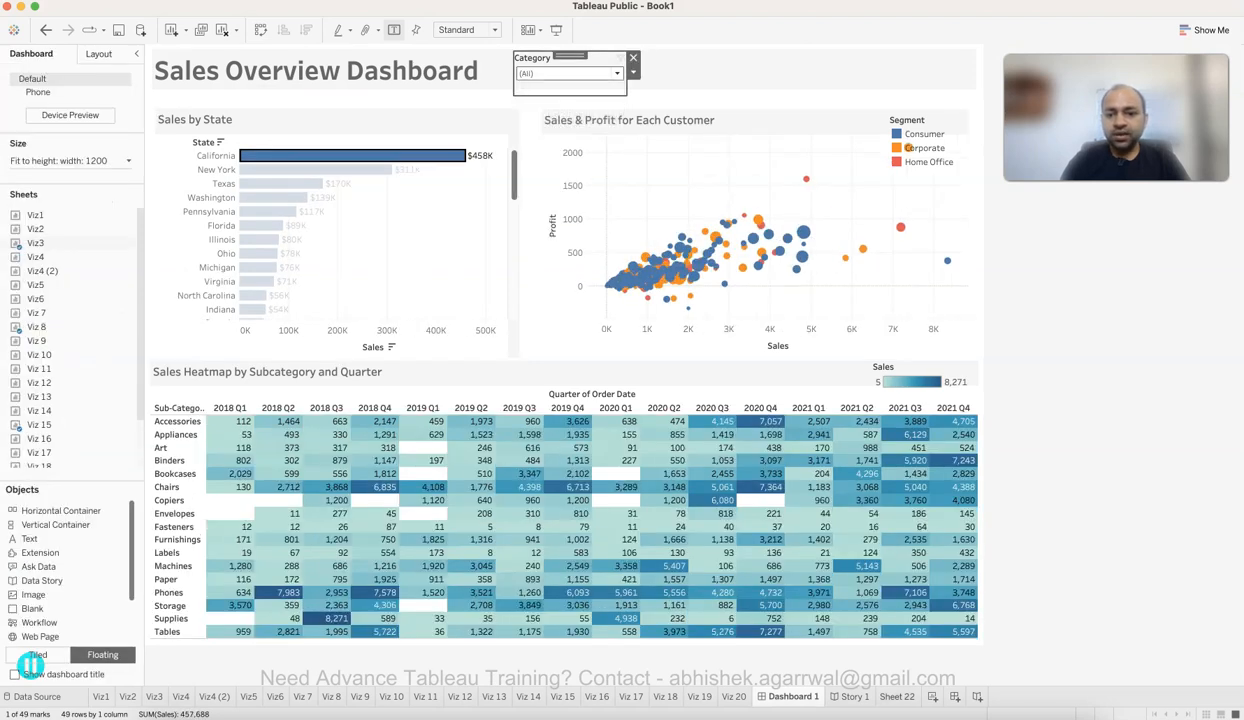
pyautogui.click(897, 697)
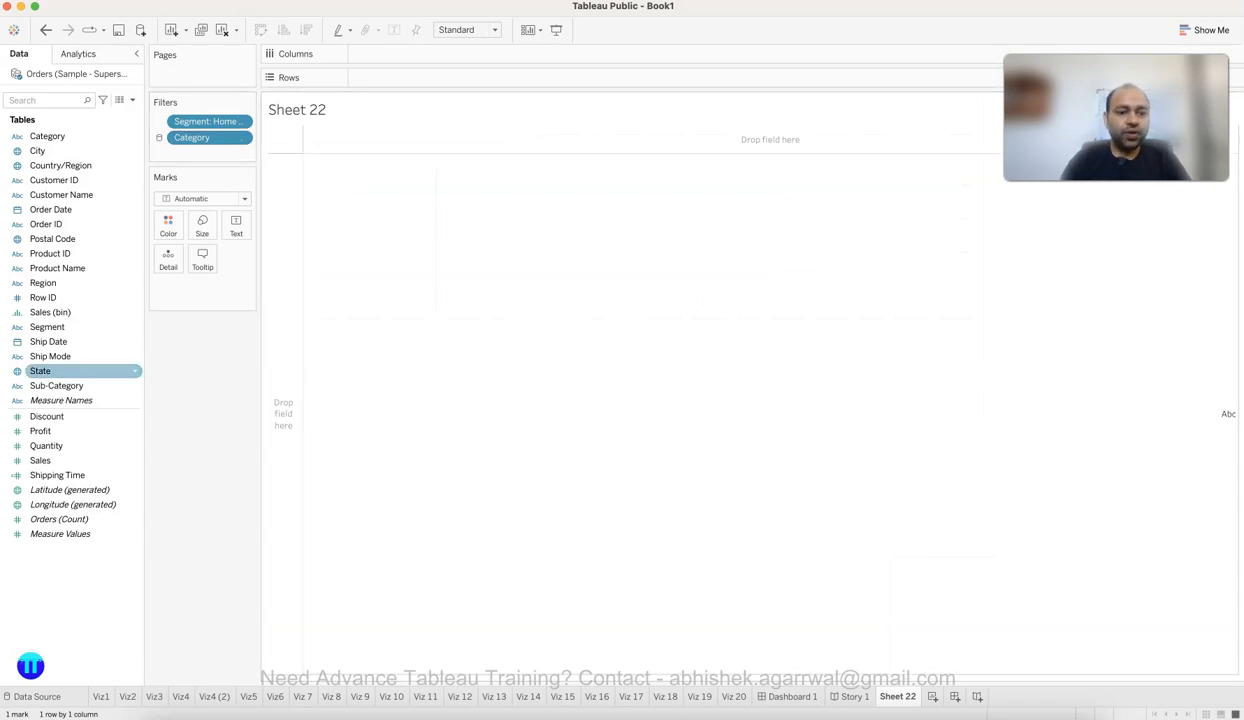
# Step: Chart Sales by Sub-Category as vertical bars, with Sub-Category on columns and Sales on rows
pyautogui.moveTo(56, 385); pyautogui.dragTo(420, 80)
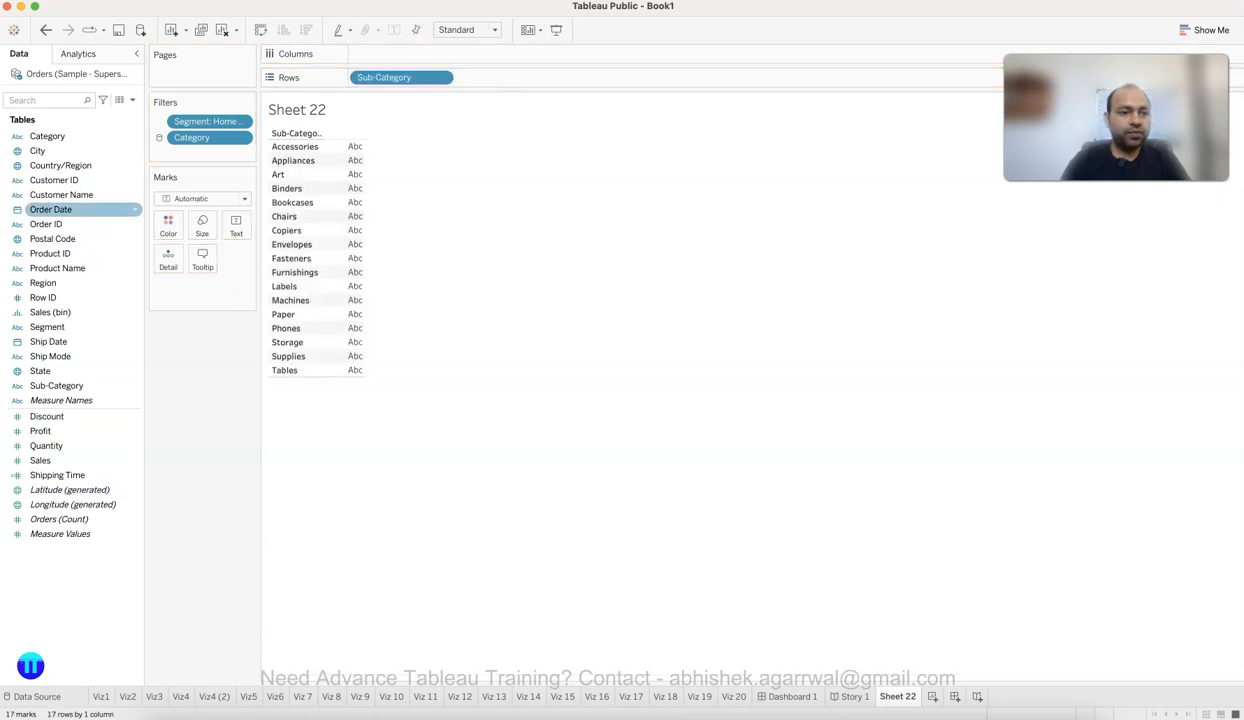
pyautogui.moveTo(40, 460); pyautogui.dragTo(345, 232)
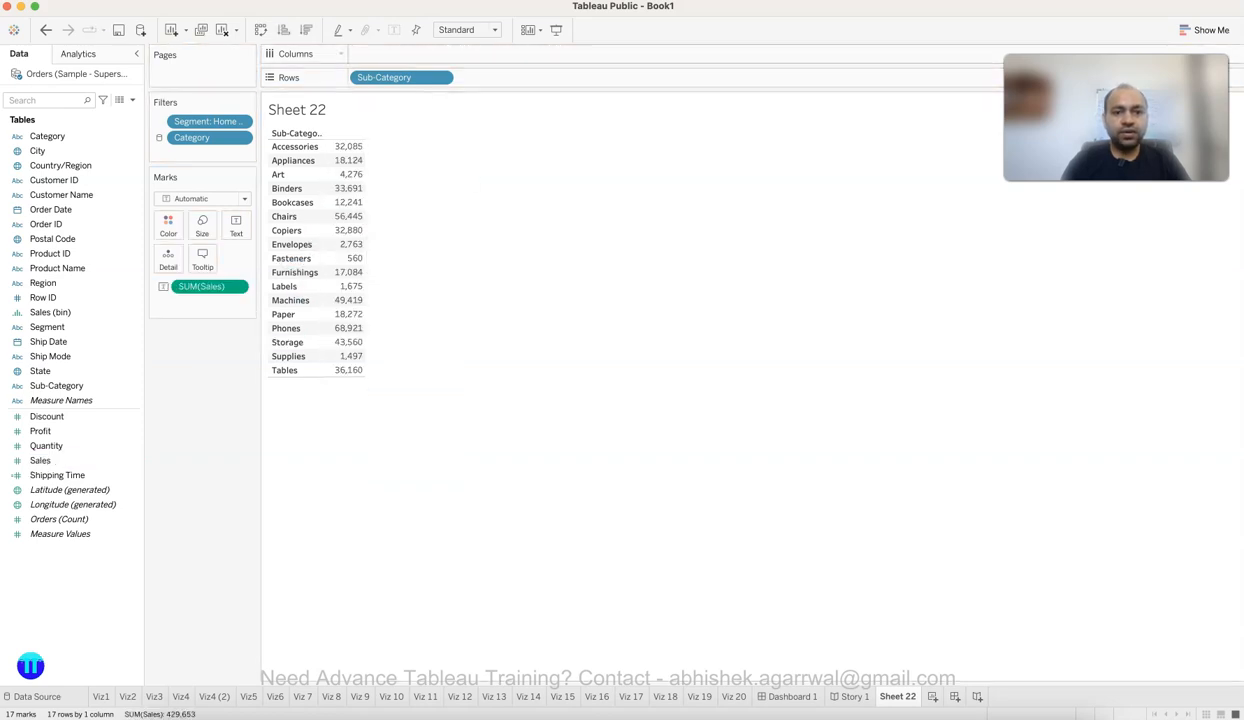
pyautogui.click(1205, 30)
pyautogui.moveTo(1160, 150); pyautogui.dragTo(928, 124)
pyautogui.click(1133, 133)
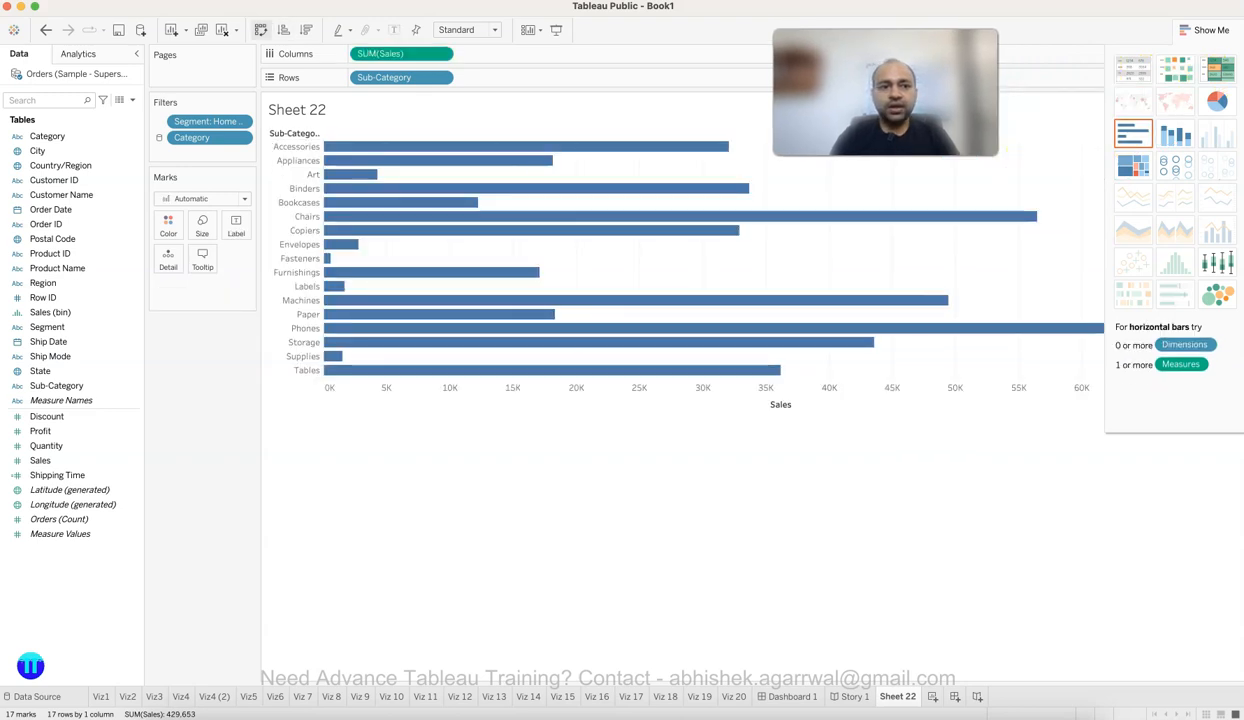
pyautogui.click(260, 30)
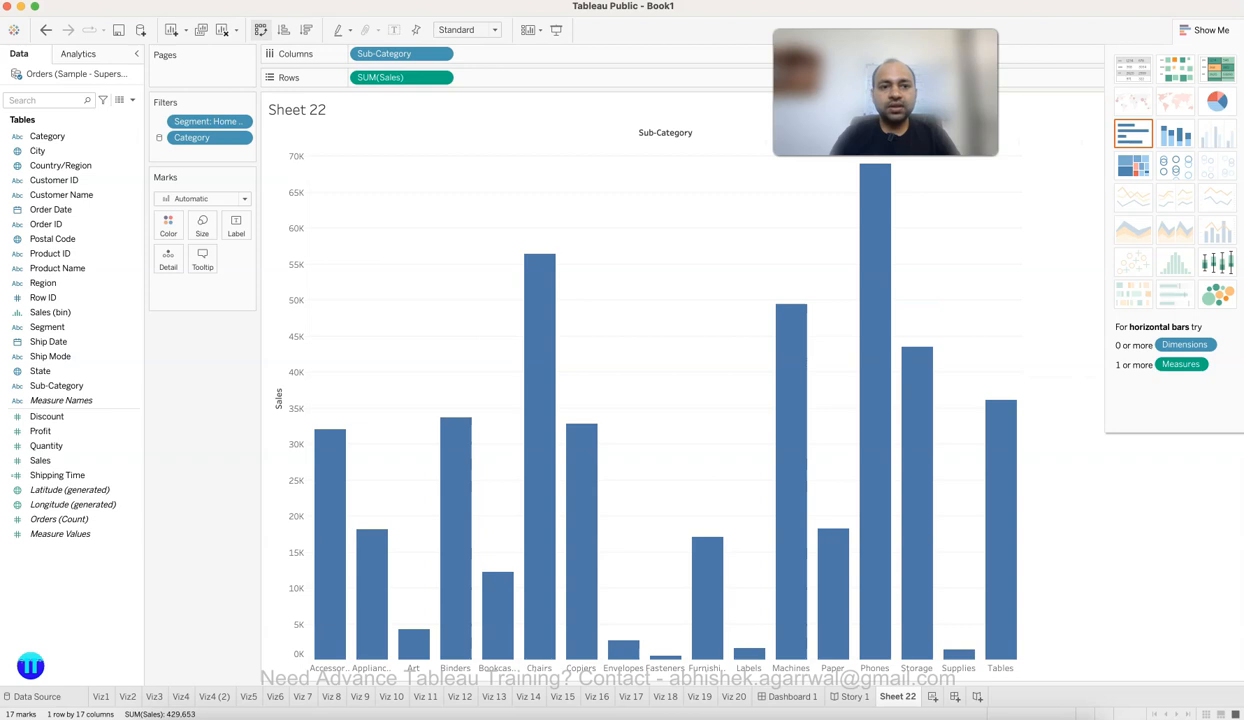
# Step: Sort the sub-category bars in descending order of Sales and show their mark labels
pyautogui.click(306, 30)
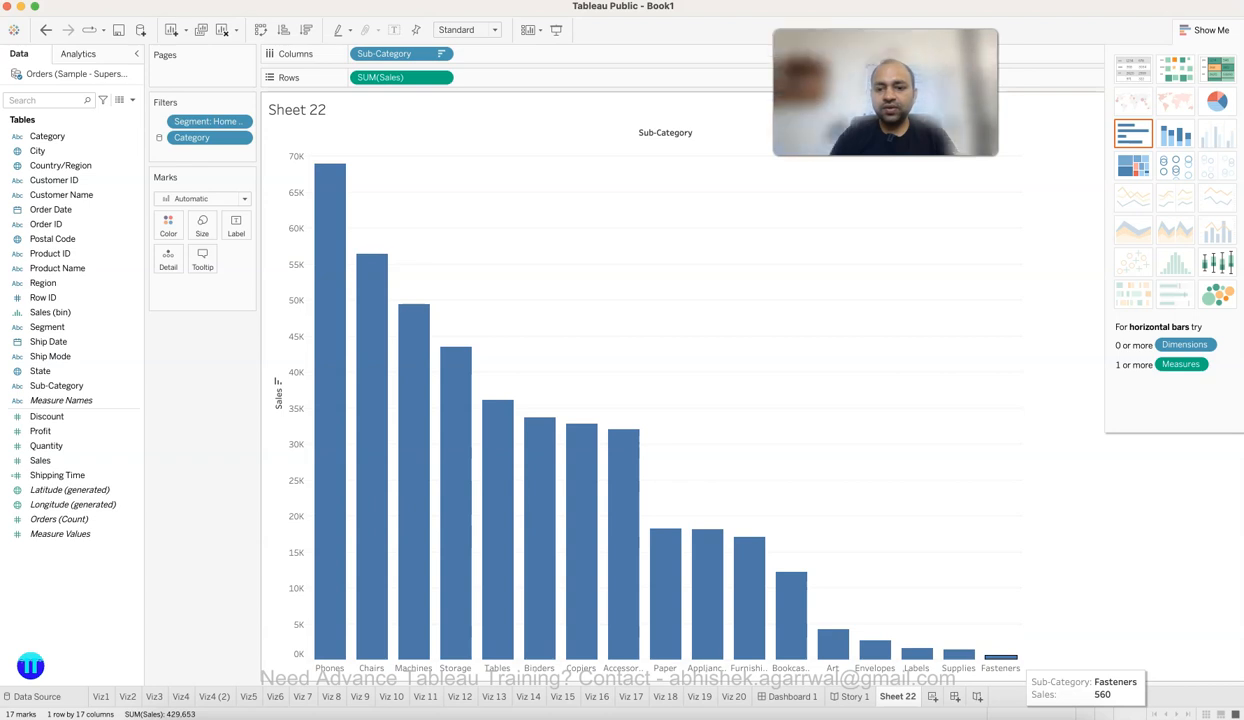
pyautogui.click(236, 225)
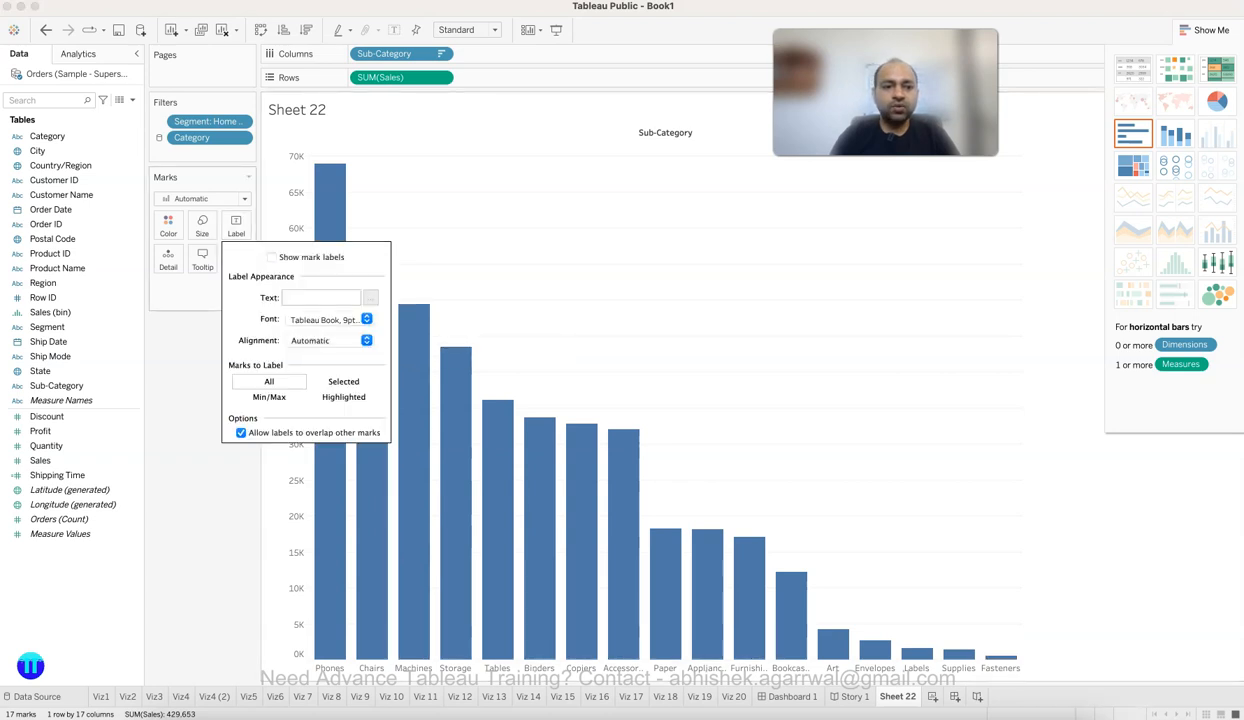
pyautogui.click(272, 257)
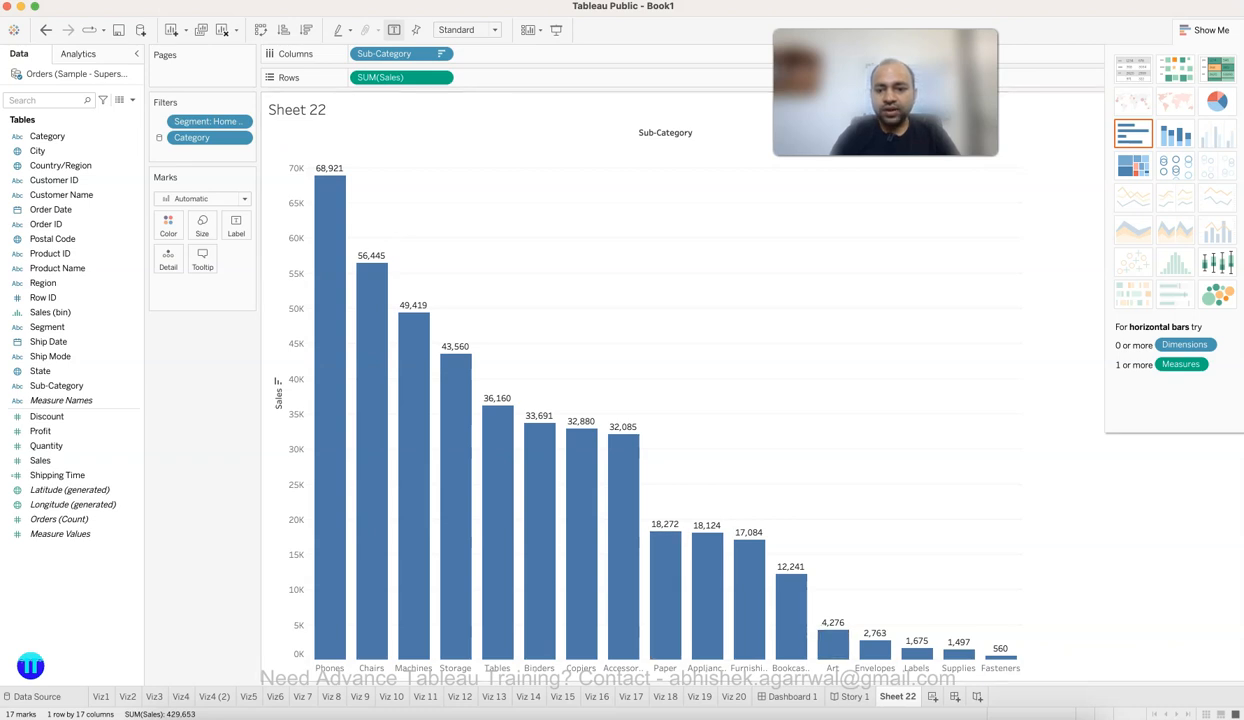
# Step: Add the Sheet 22 chart to Story 1's third story point and read through the third and first points' captions
pyautogui.click(853, 696)
pyautogui.moveTo(44, 449); pyautogui.dragTo(166, 360)
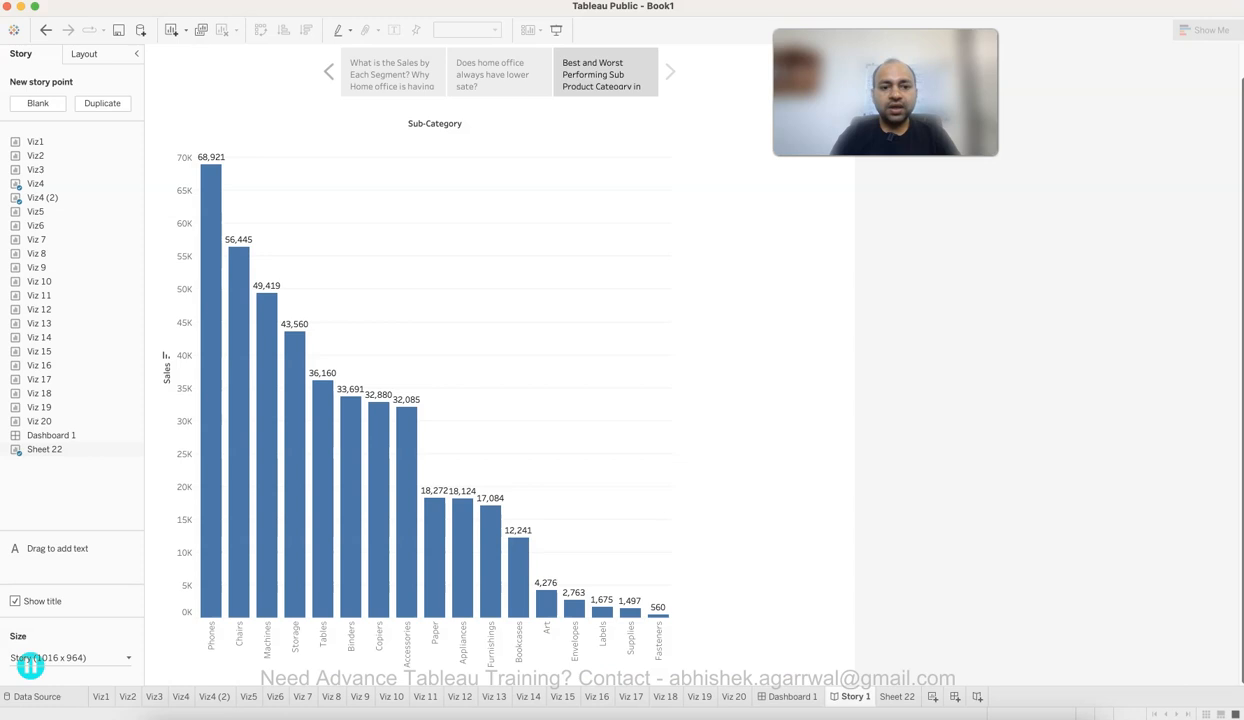
pyautogui.moveTo(605, 77)
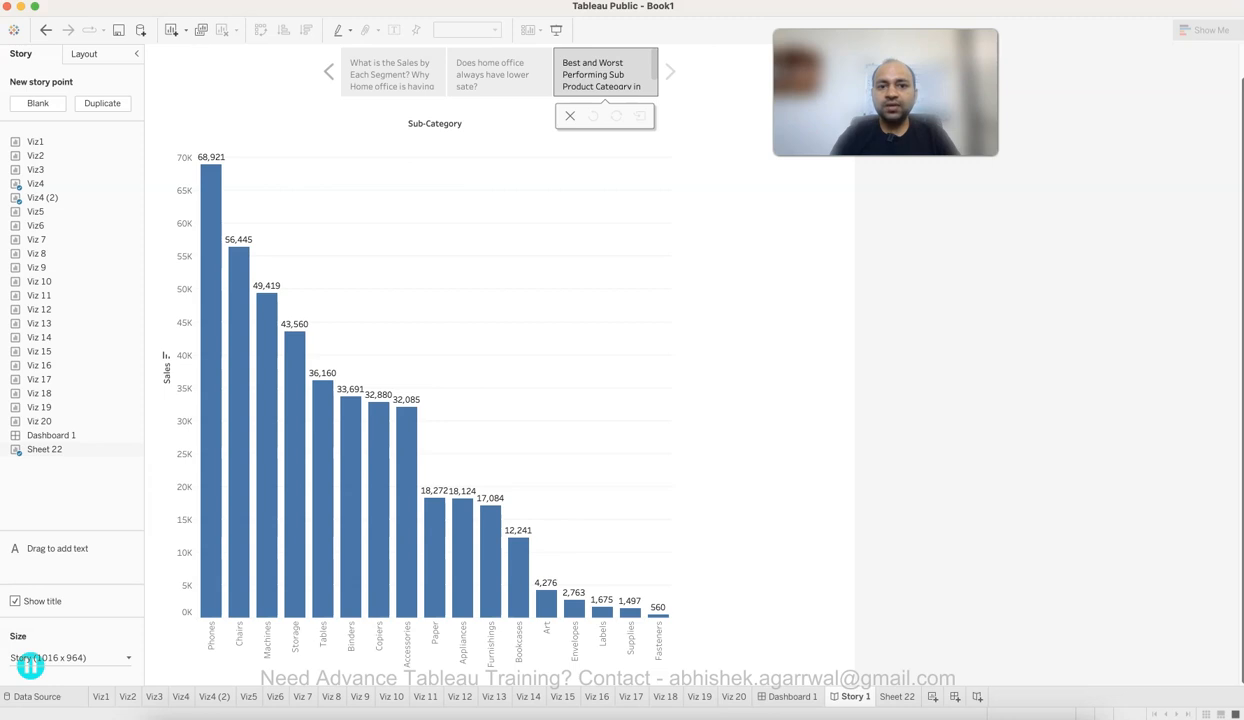
pyautogui.scroll(-1, 605, 72)
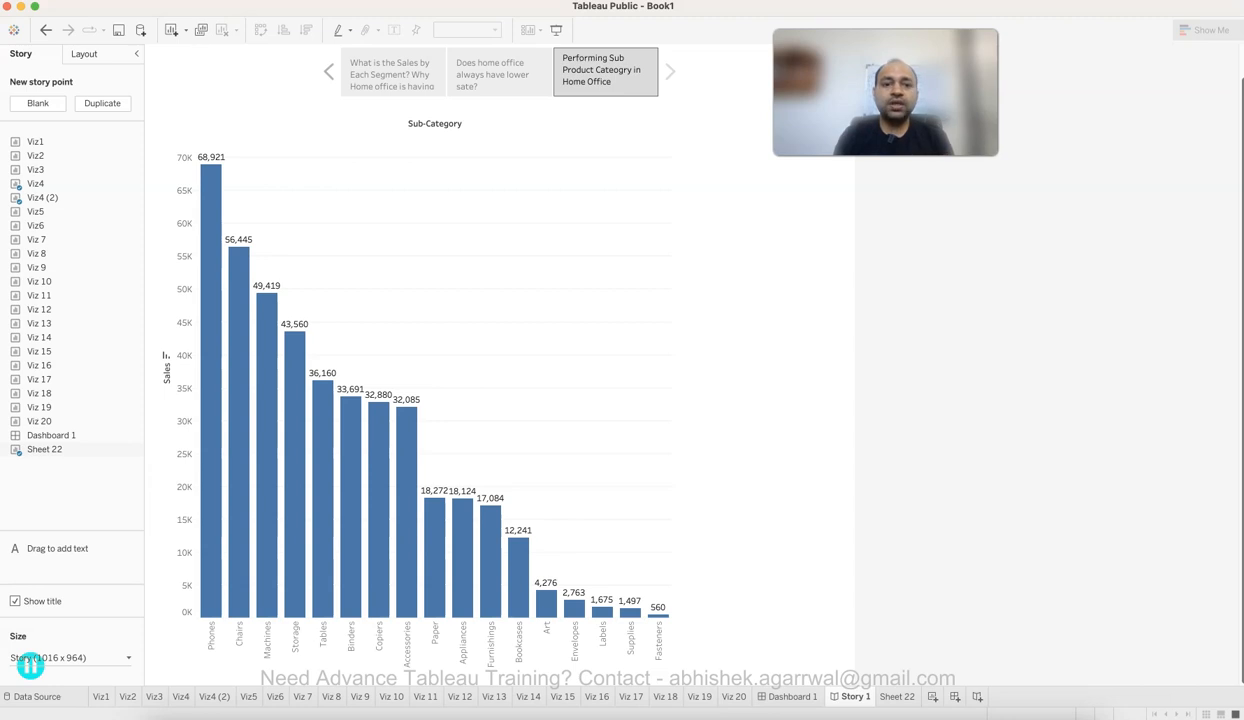
pyautogui.click(393, 75)
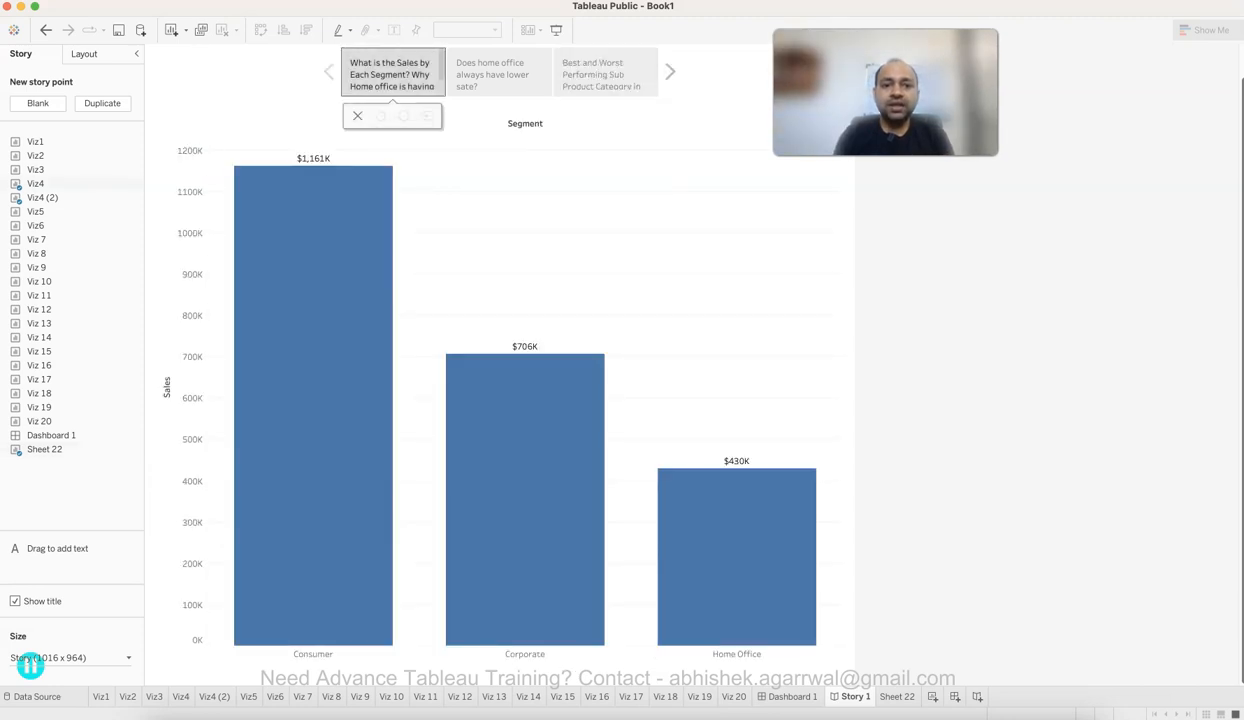
pyautogui.scroll(-2, 393, 73)
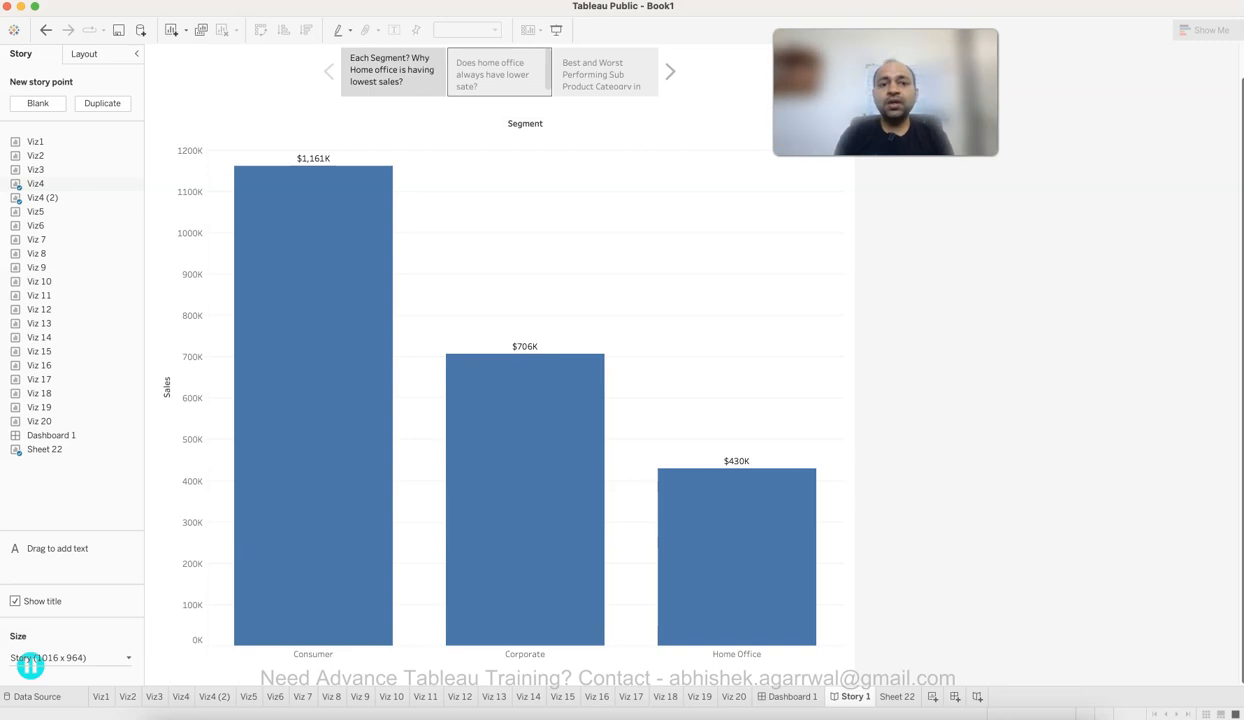
# Step: Correct the second story point's caption to "Does home office always have lower sale?"
pyautogui.click(492, 74)
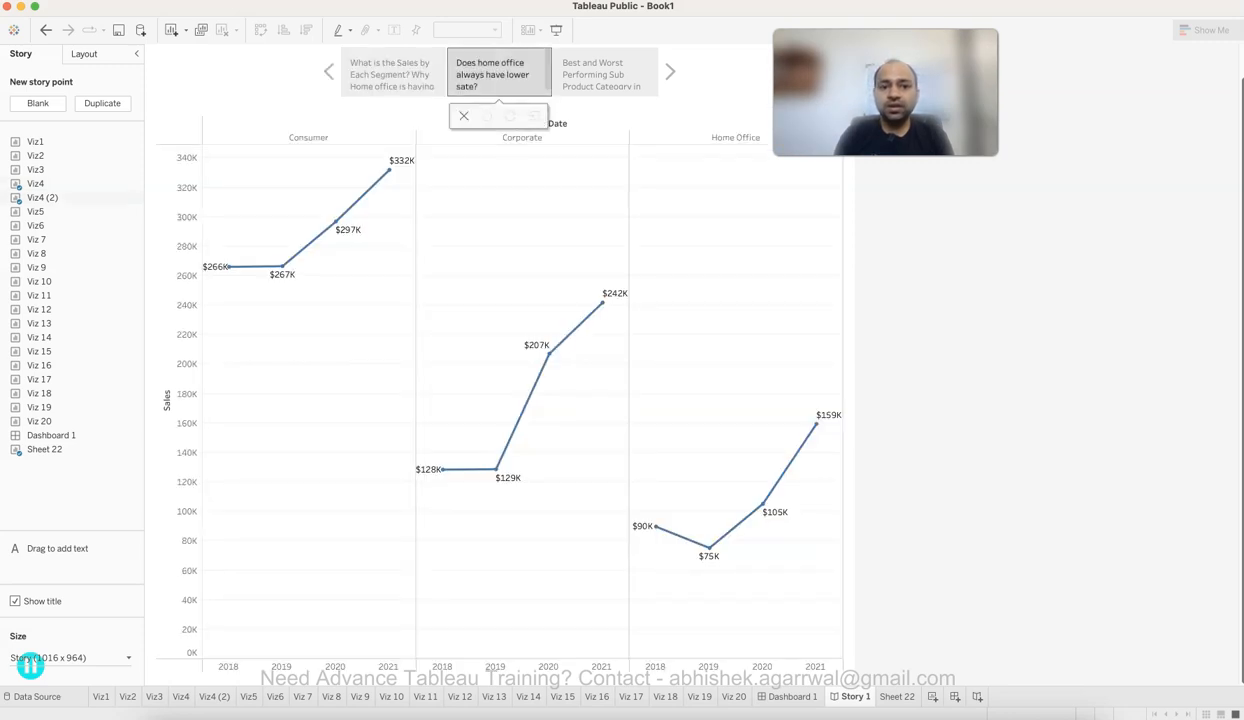
pyautogui.doubleClick(465, 84)
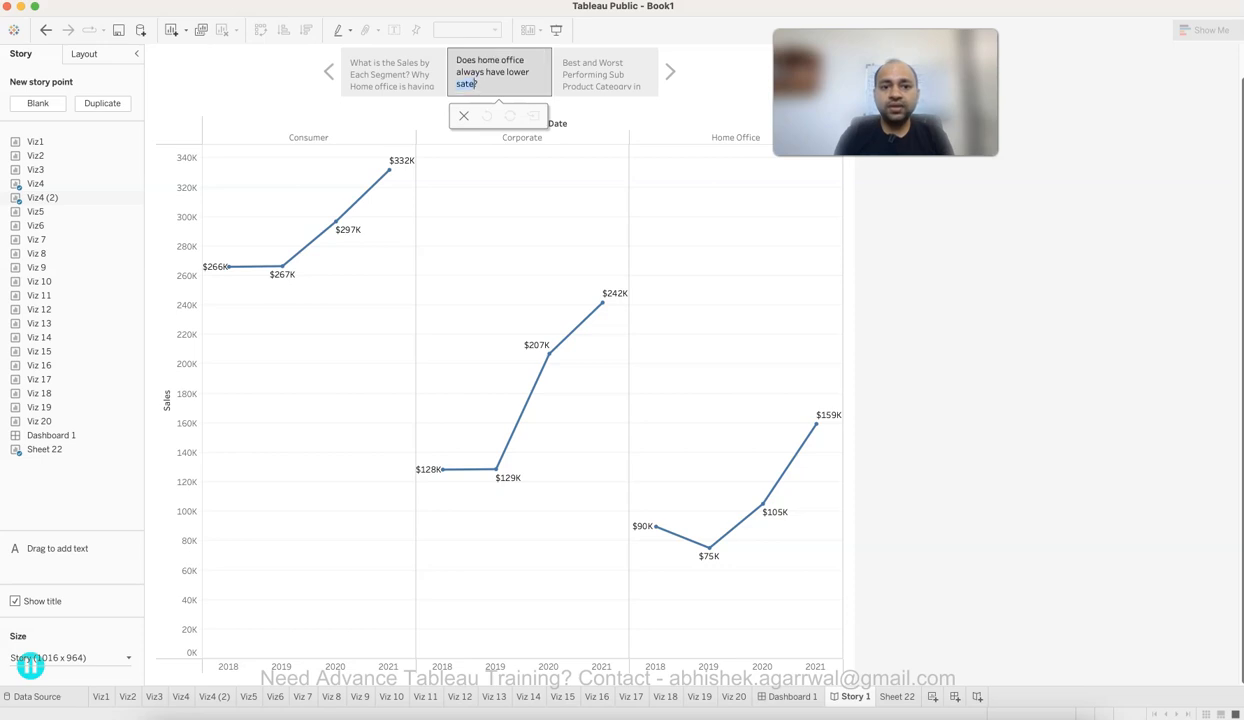
pyautogui.click(465, 84)
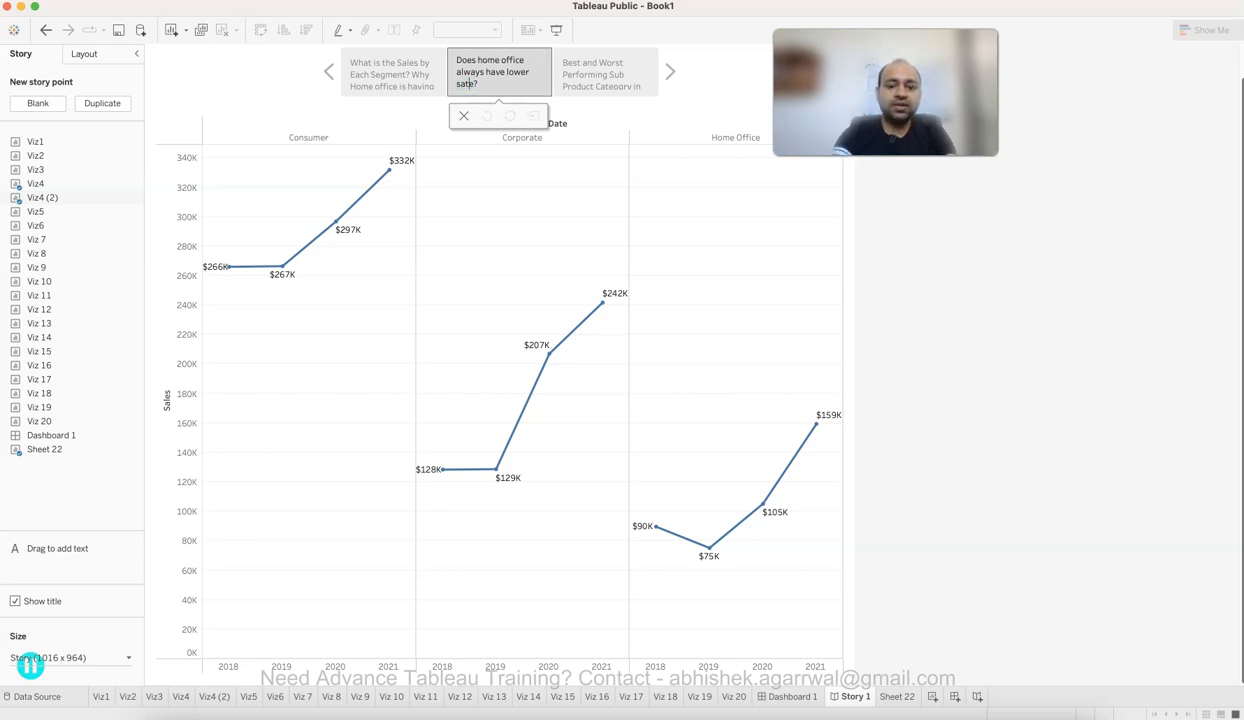
pyautogui.click(520, 235)
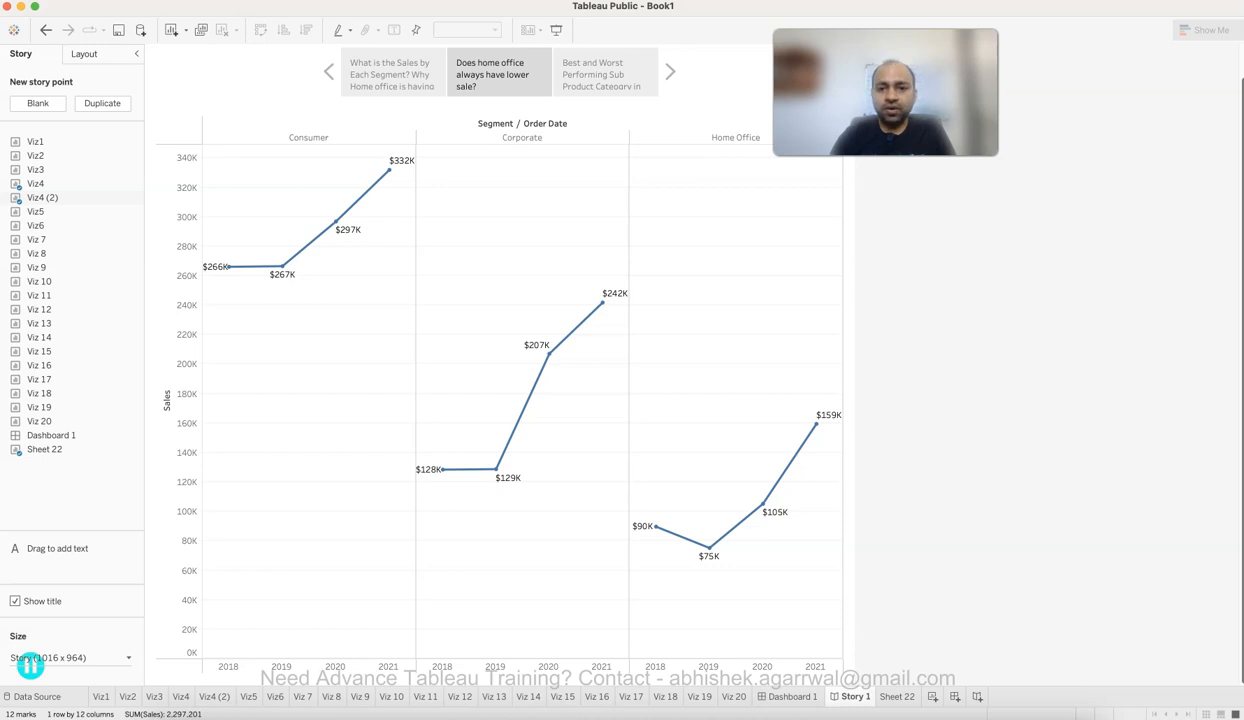
# Step: Inspect the Home Office yearly sales in the second story point and go through all three story points in order
pyautogui.moveTo(659, 527)
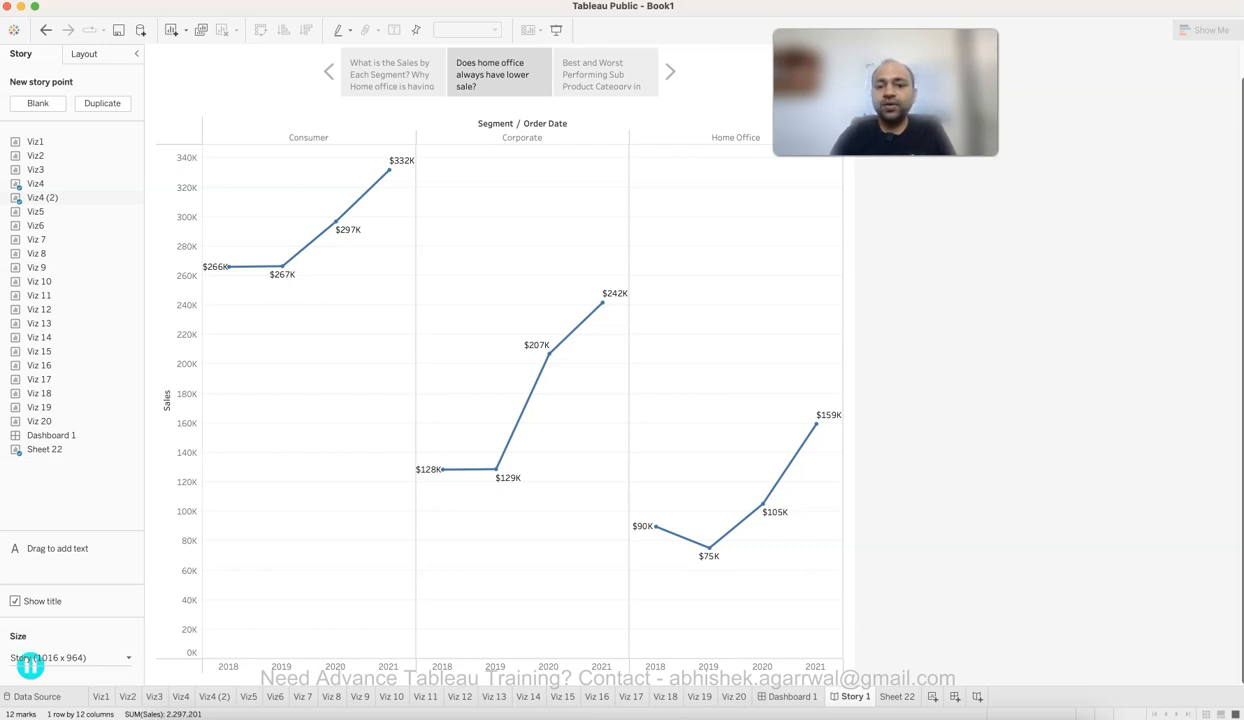
pyautogui.moveTo(708, 548)
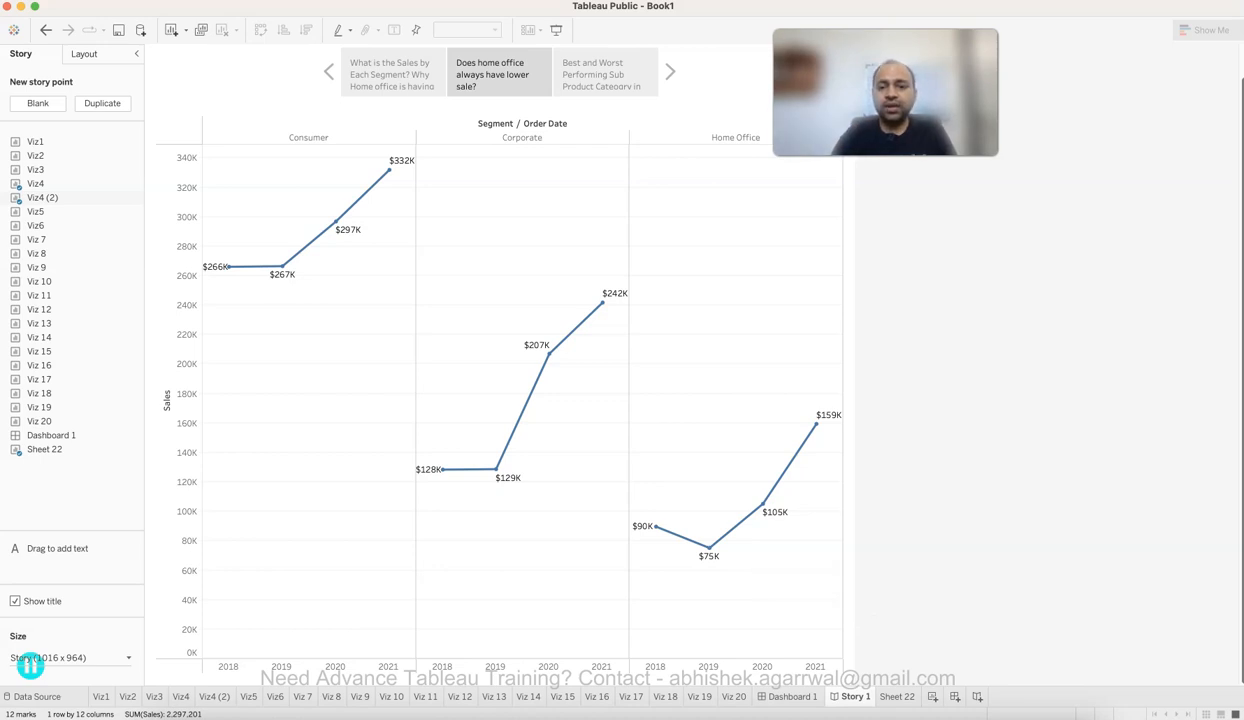
pyautogui.moveTo(816, 424)
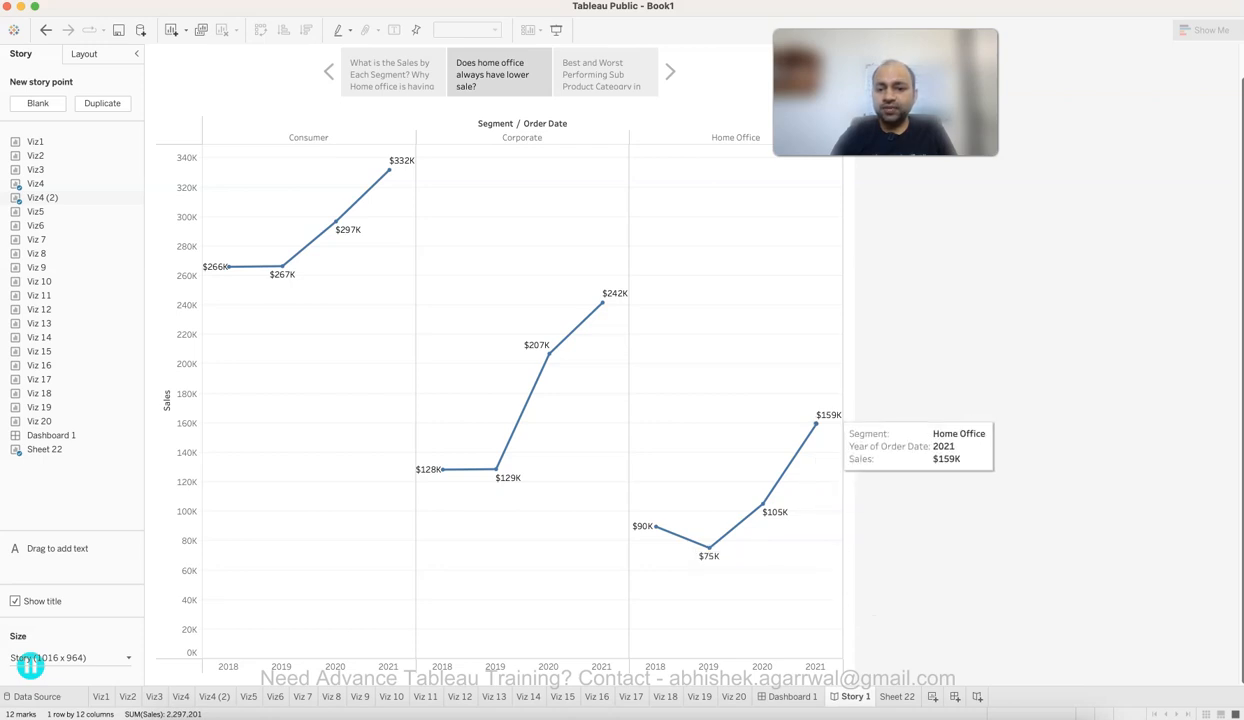
pyautogui.click(604, 72)
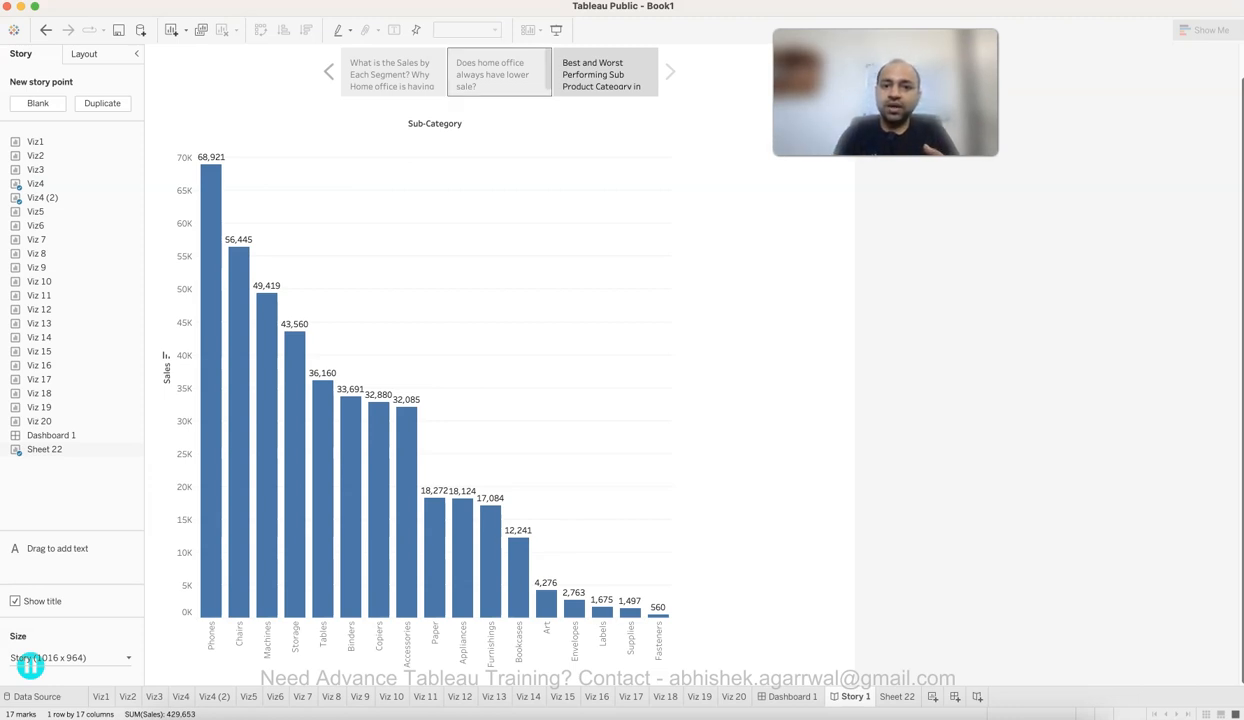
pyautogui.click(390, 74)
pyautogui.click(492, 74)
pyautogui.click(600, 74)
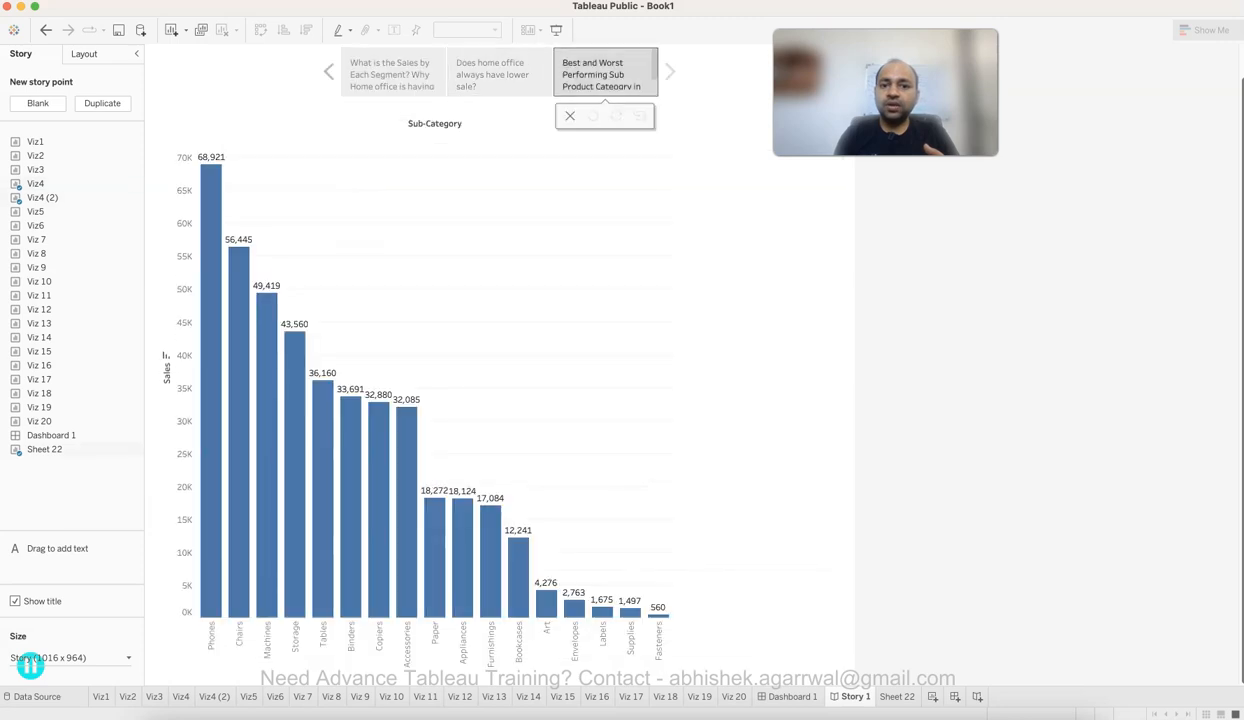